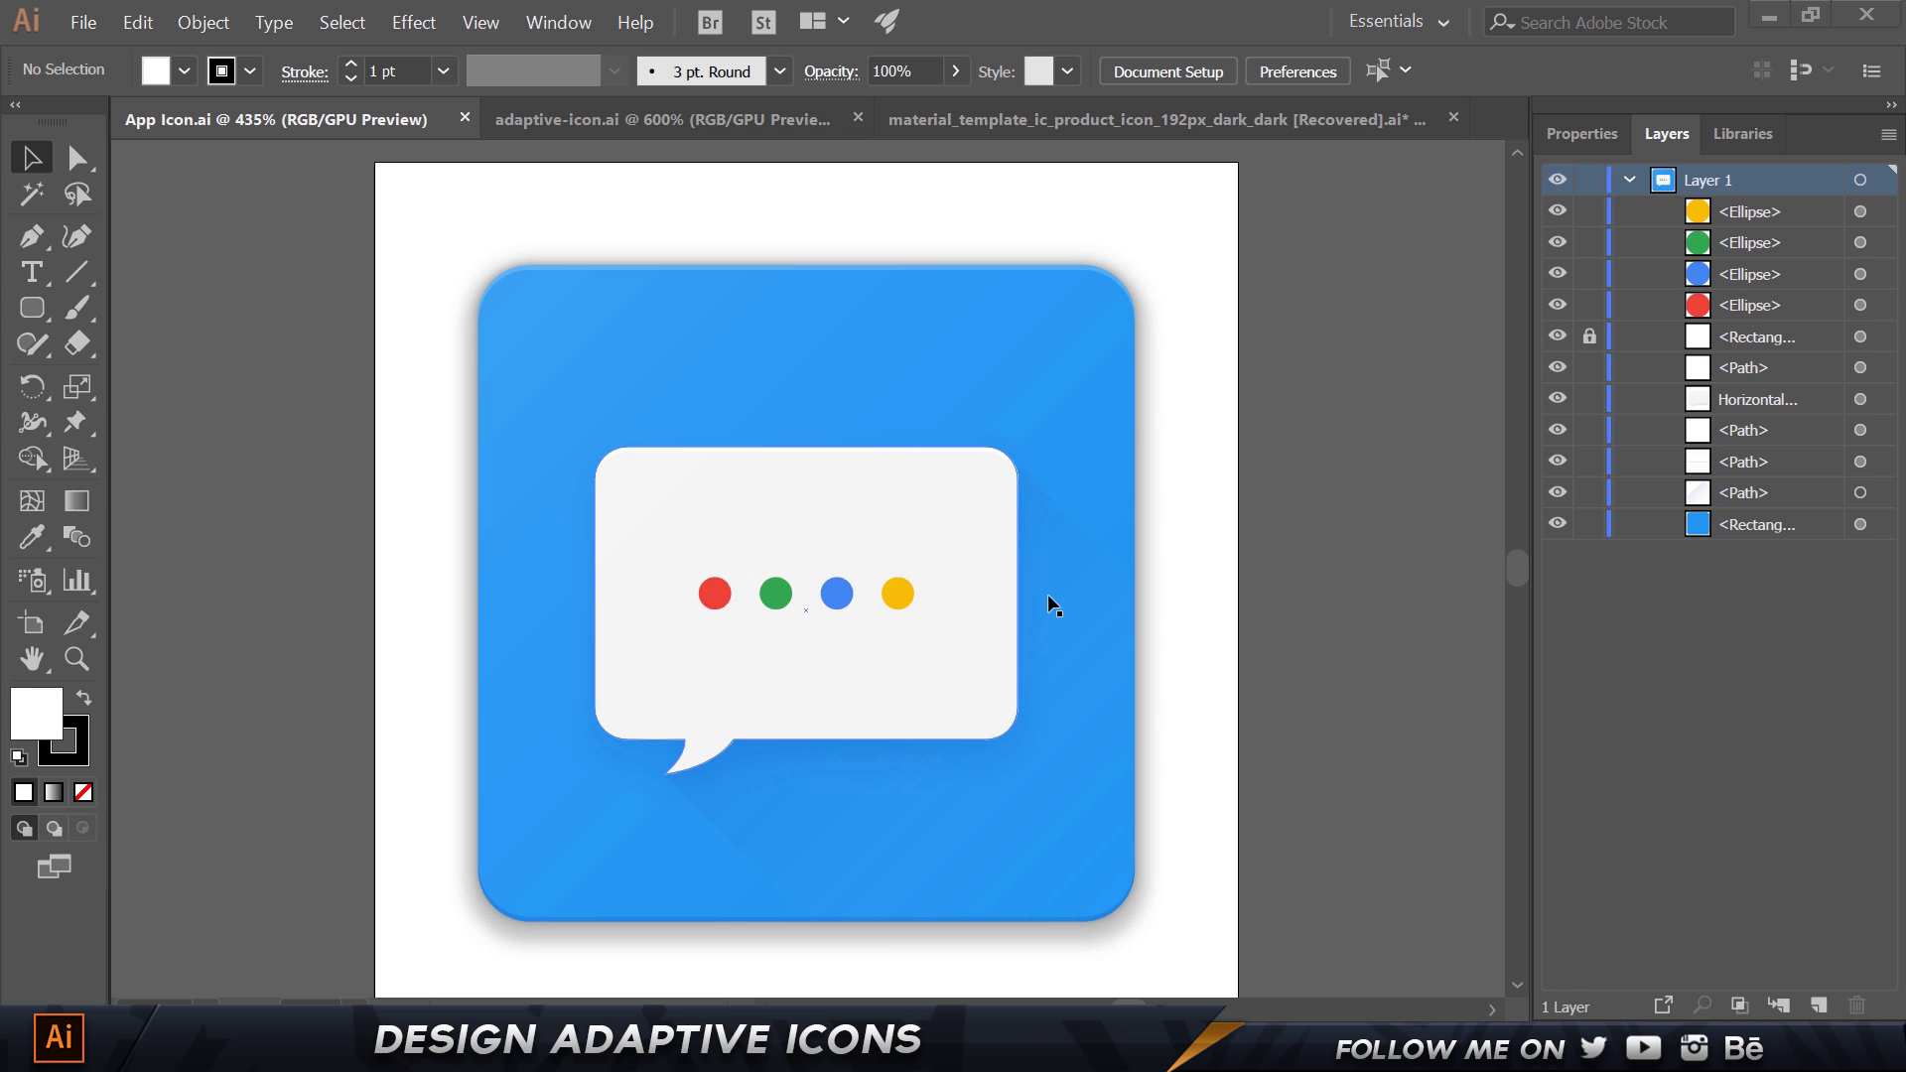
Switch to the browser and read the definitions of product icons and system icons on the Material Design icons page.
key(alt+Tab)
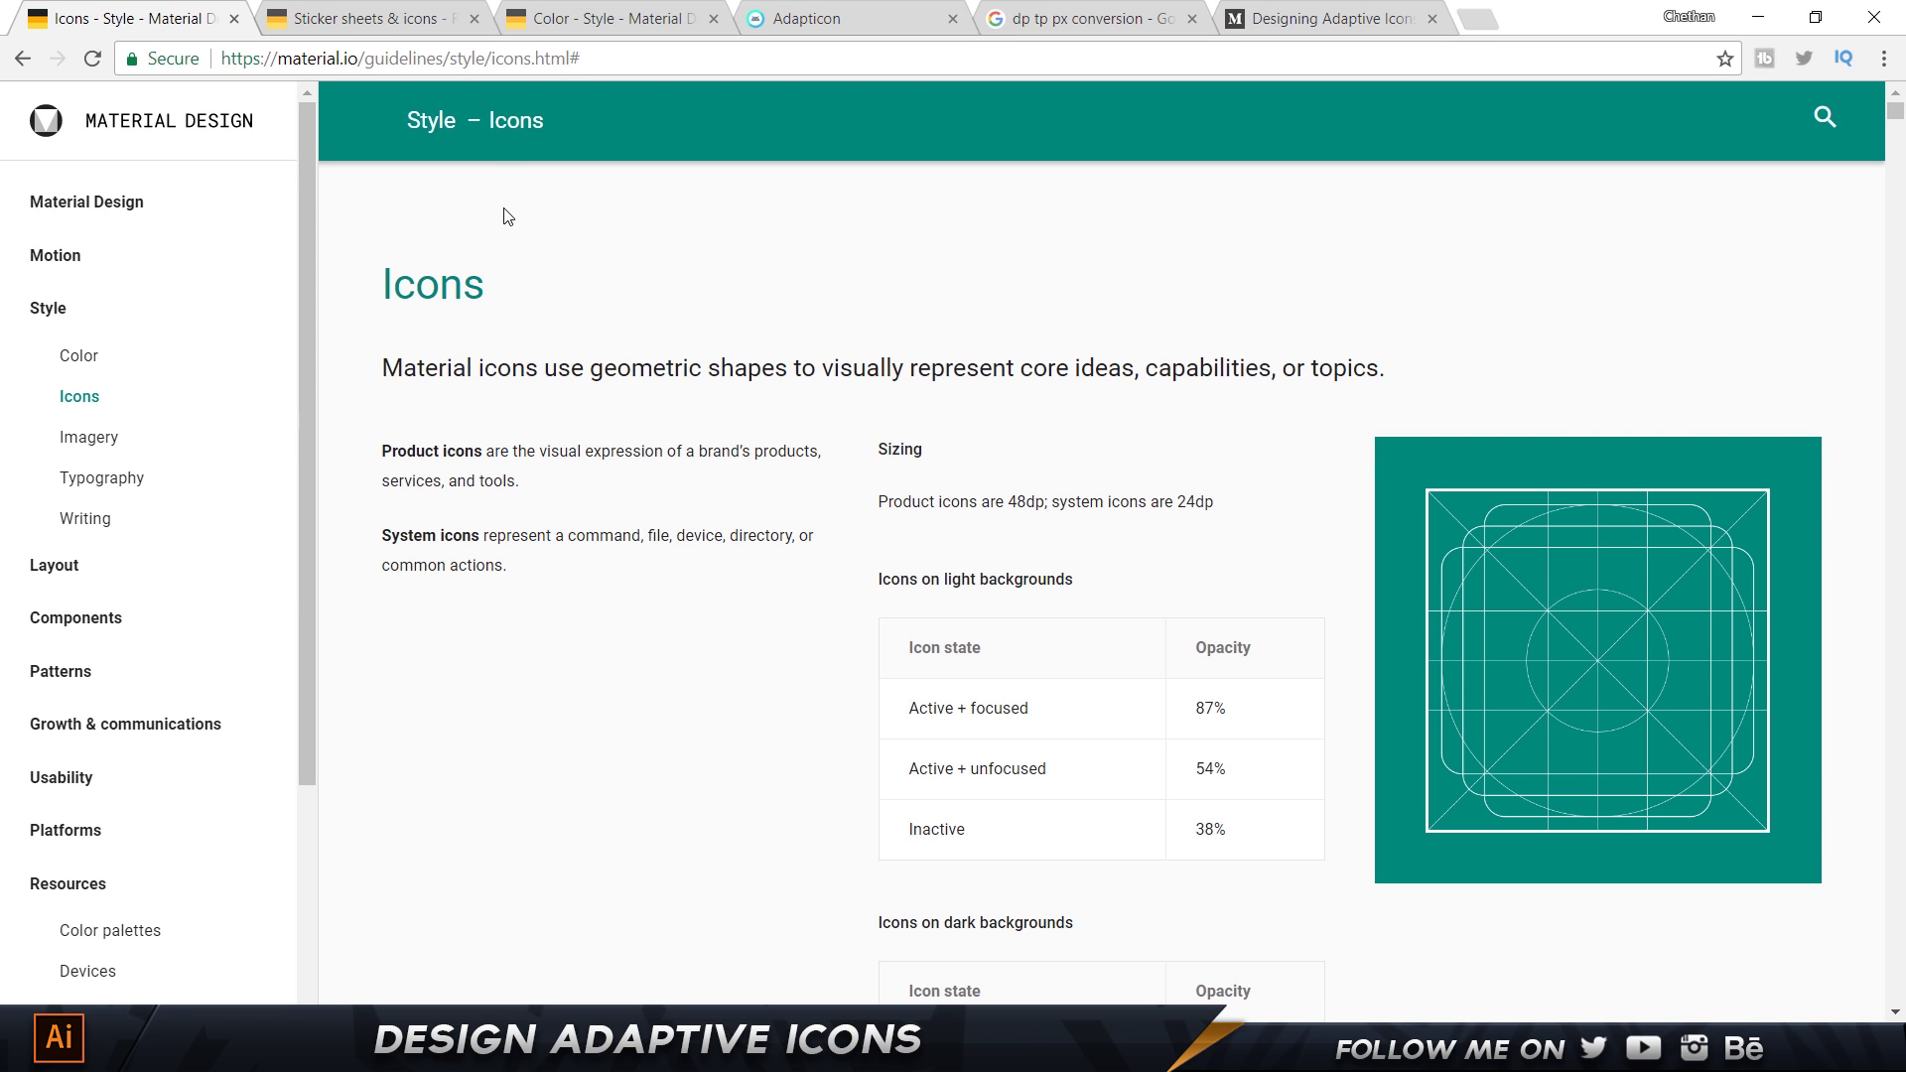
drag(323, 57, 639, 354)
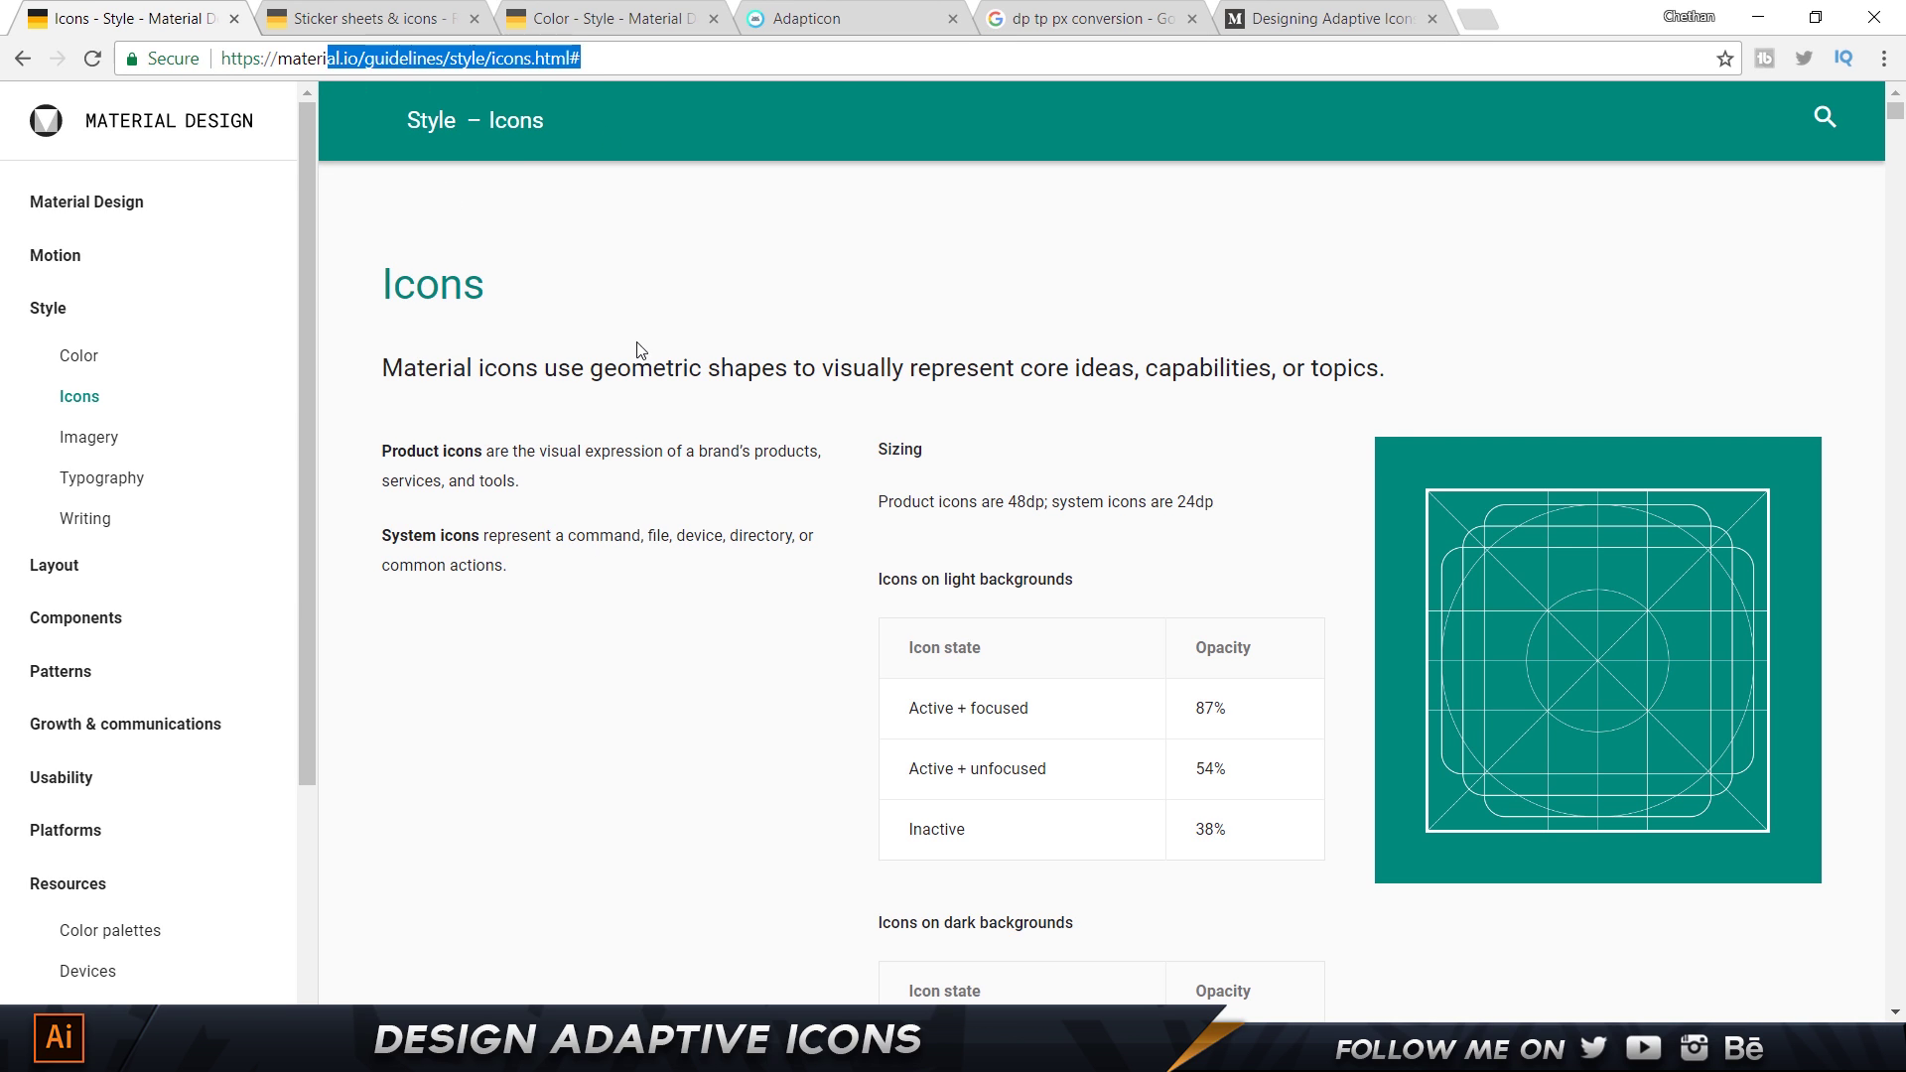
click(640, 350)
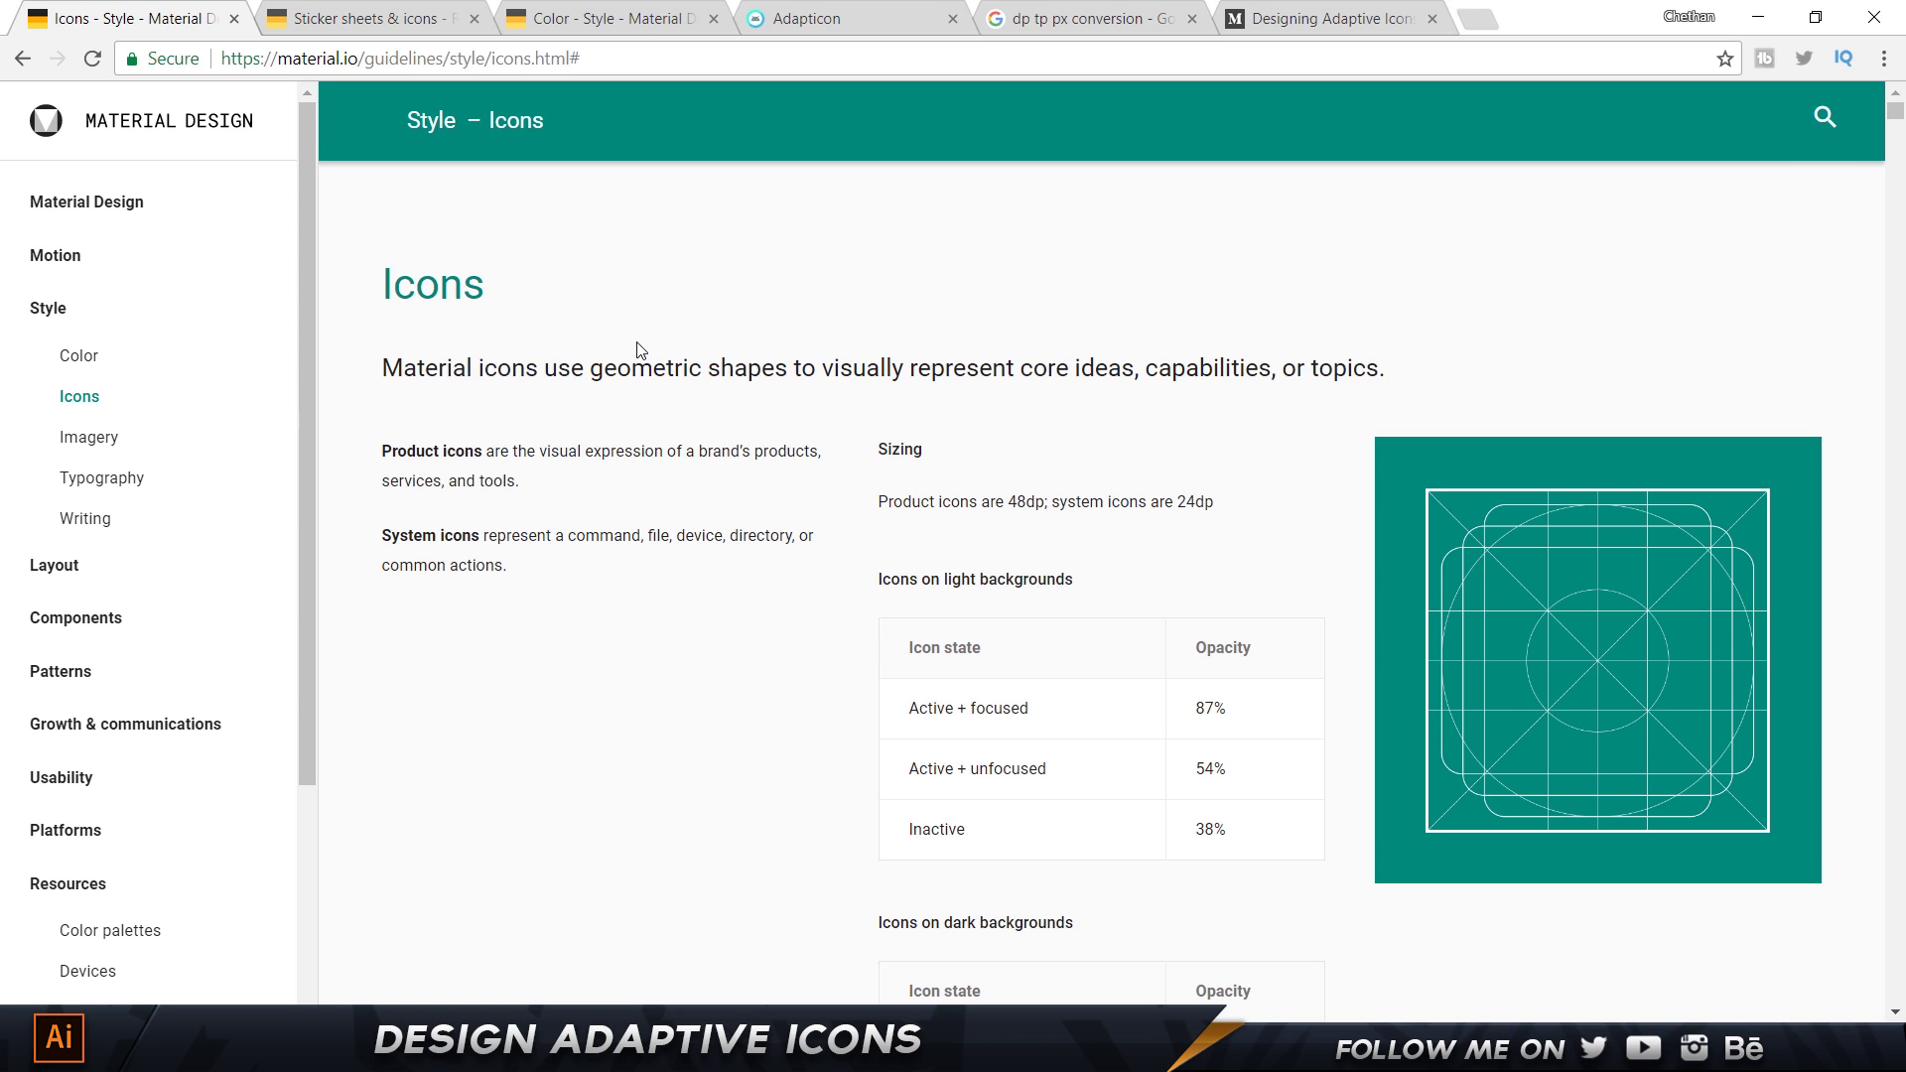
click(639, 350)
drag(520, 482, 383, 449)
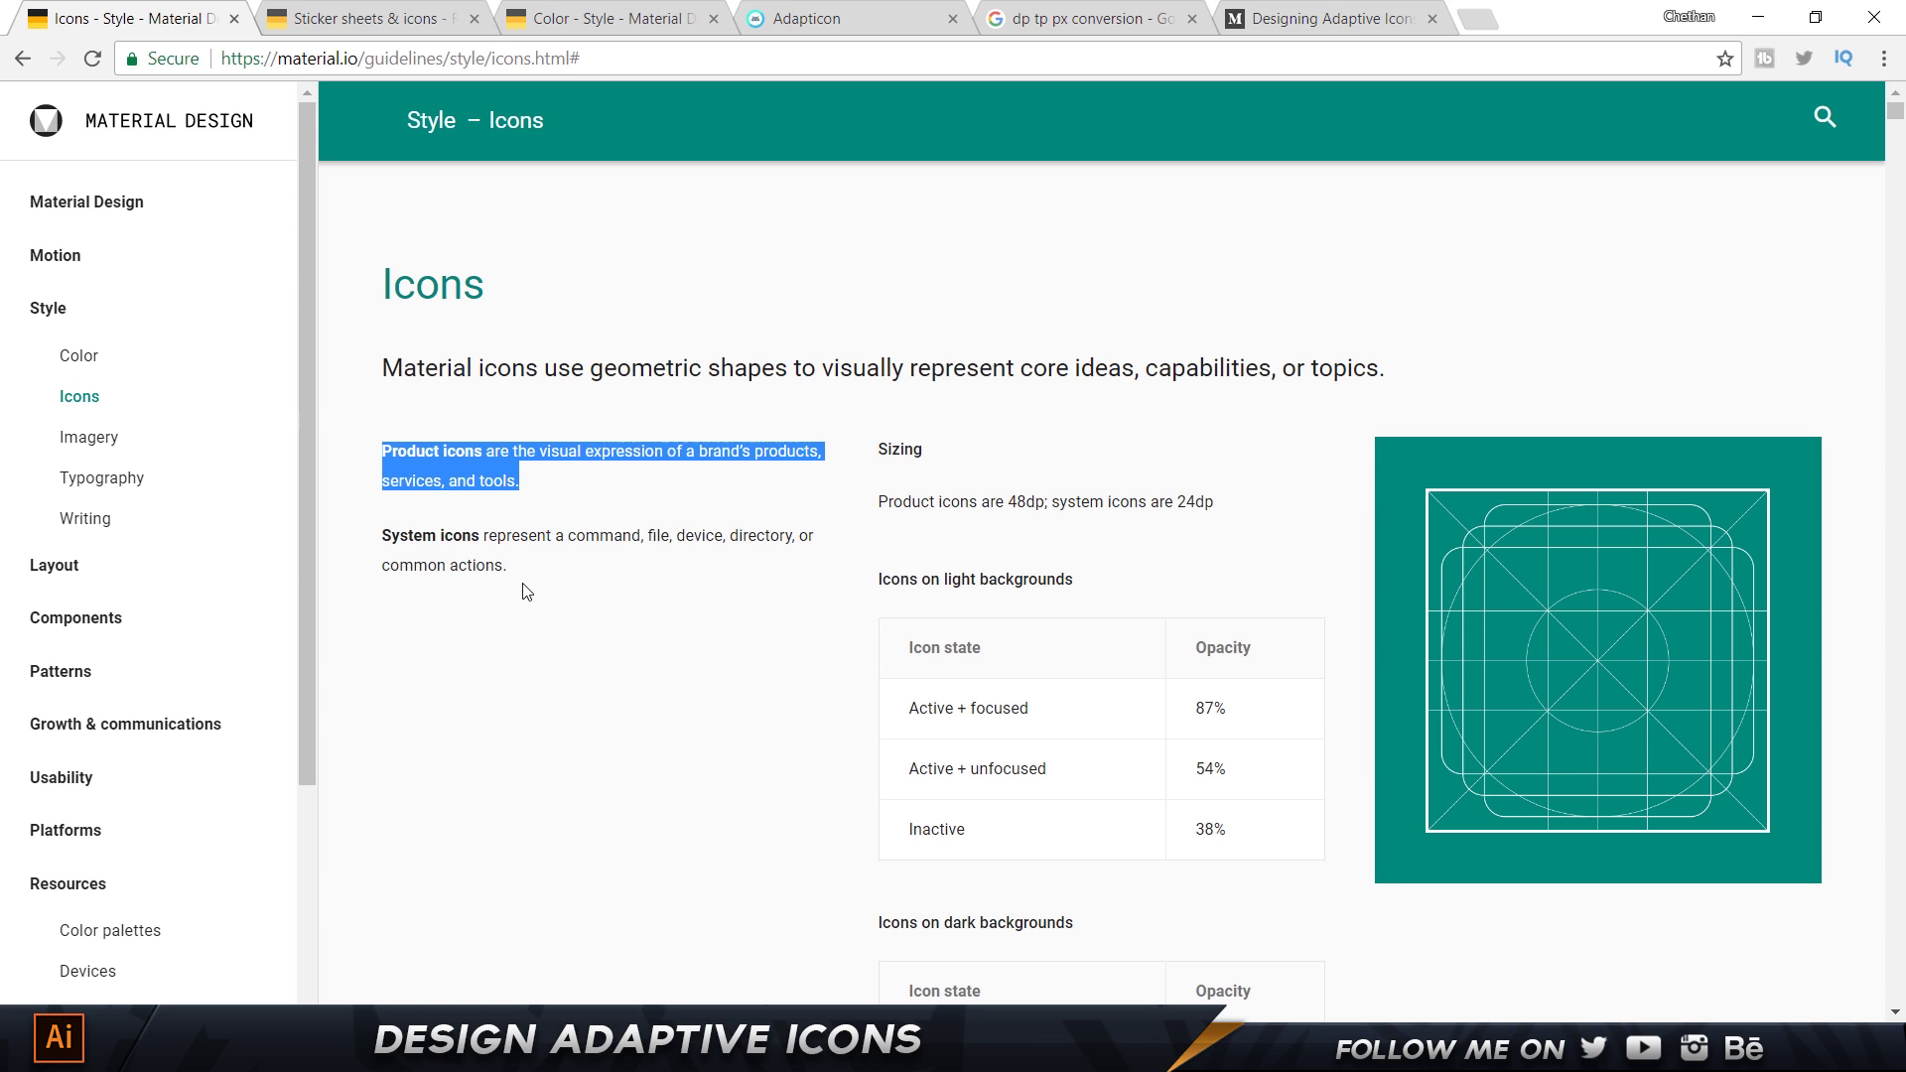
drag(523, 587, 382, 534)
click(429, 475)
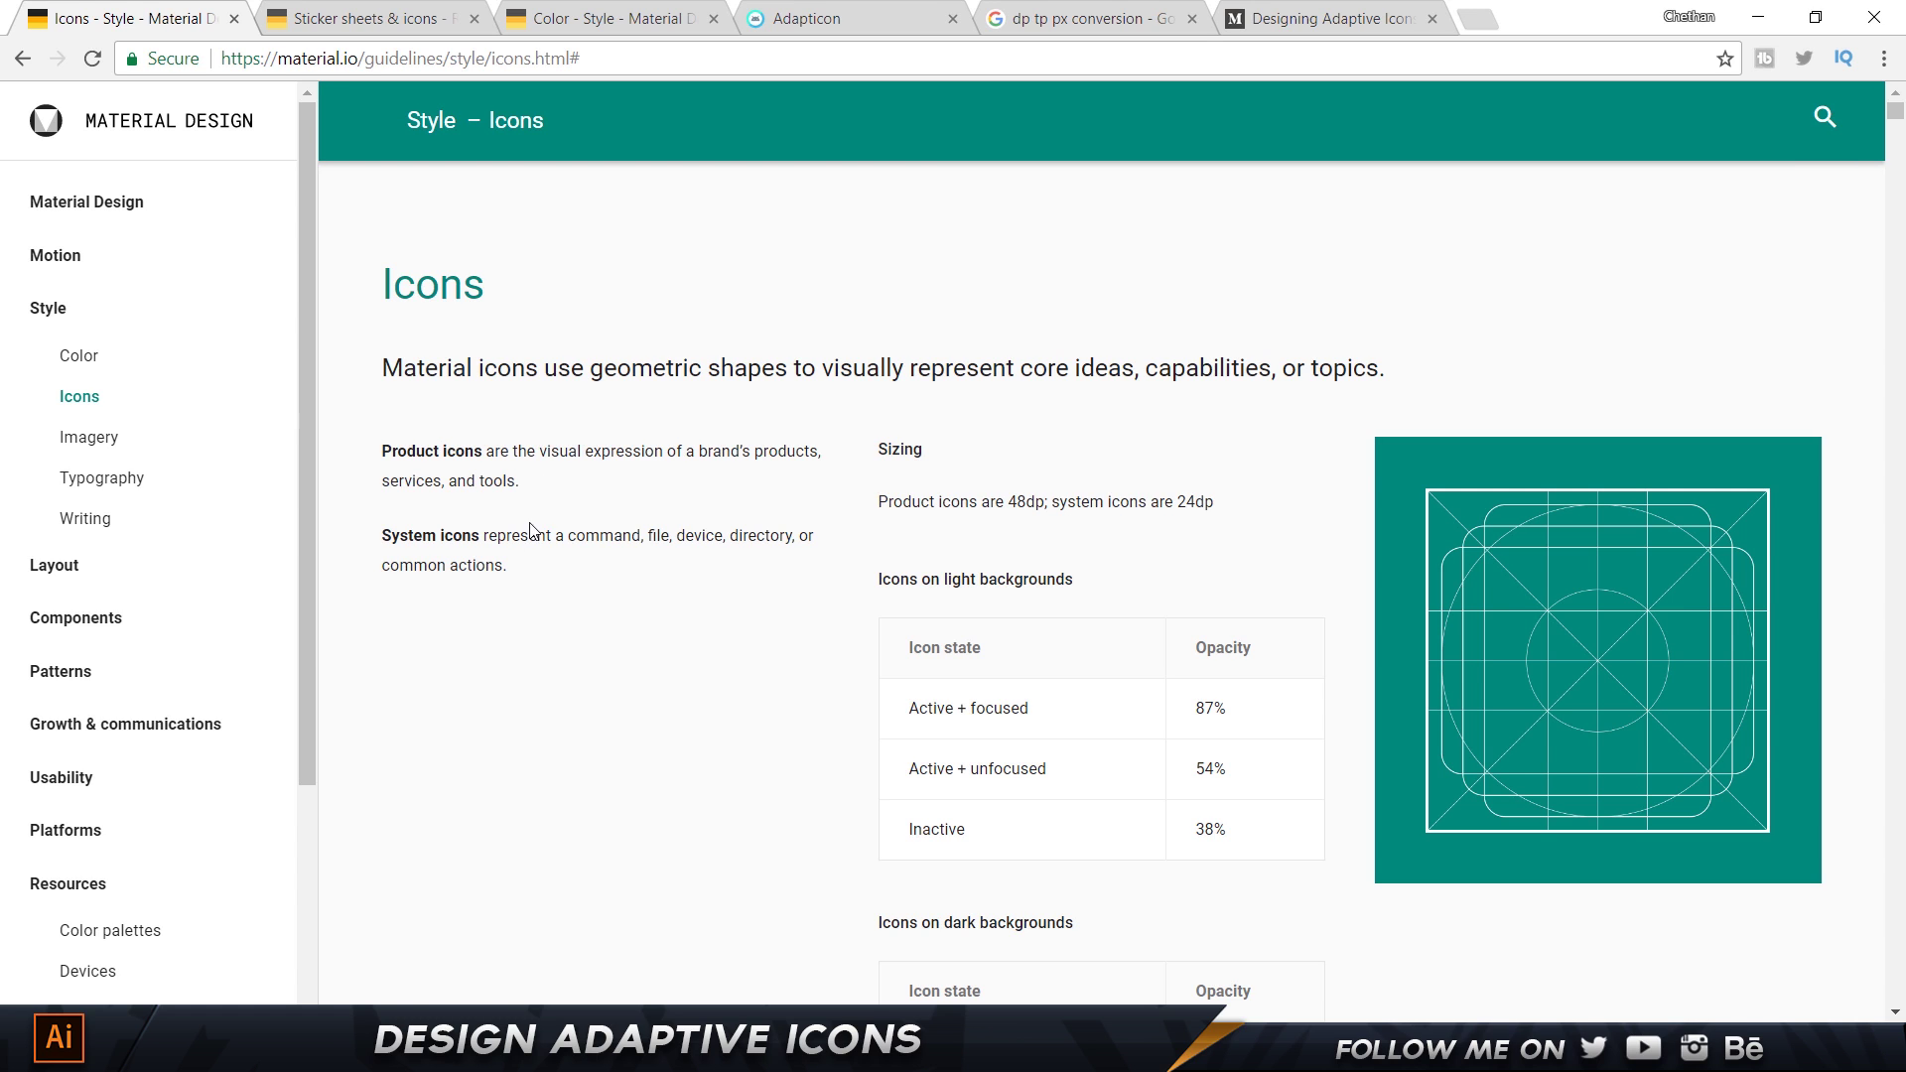
triple_click(593, 512)
Skim the icons guidelines from the product icons through the system icons section, and return to the top of the page.
scroll(1007, 489, down, 20)
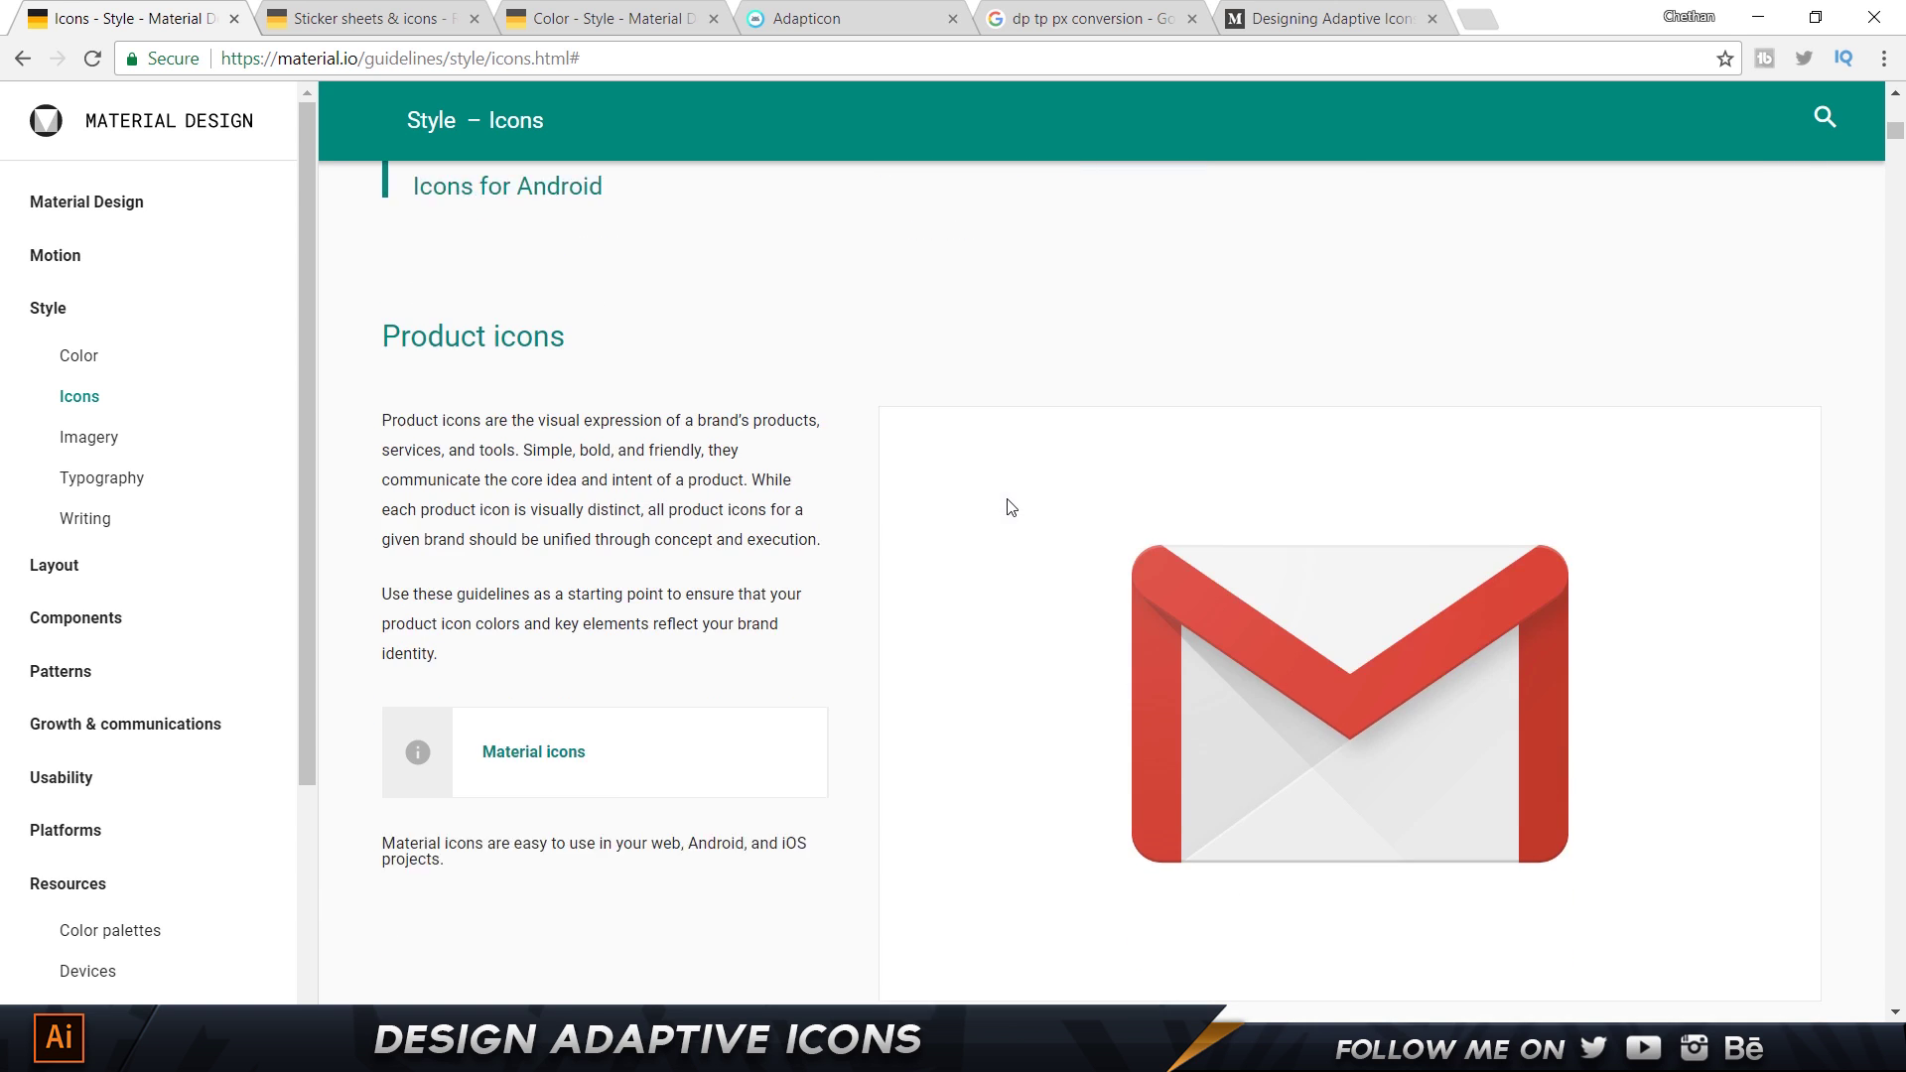
scroll(1008, 641, down, 20)
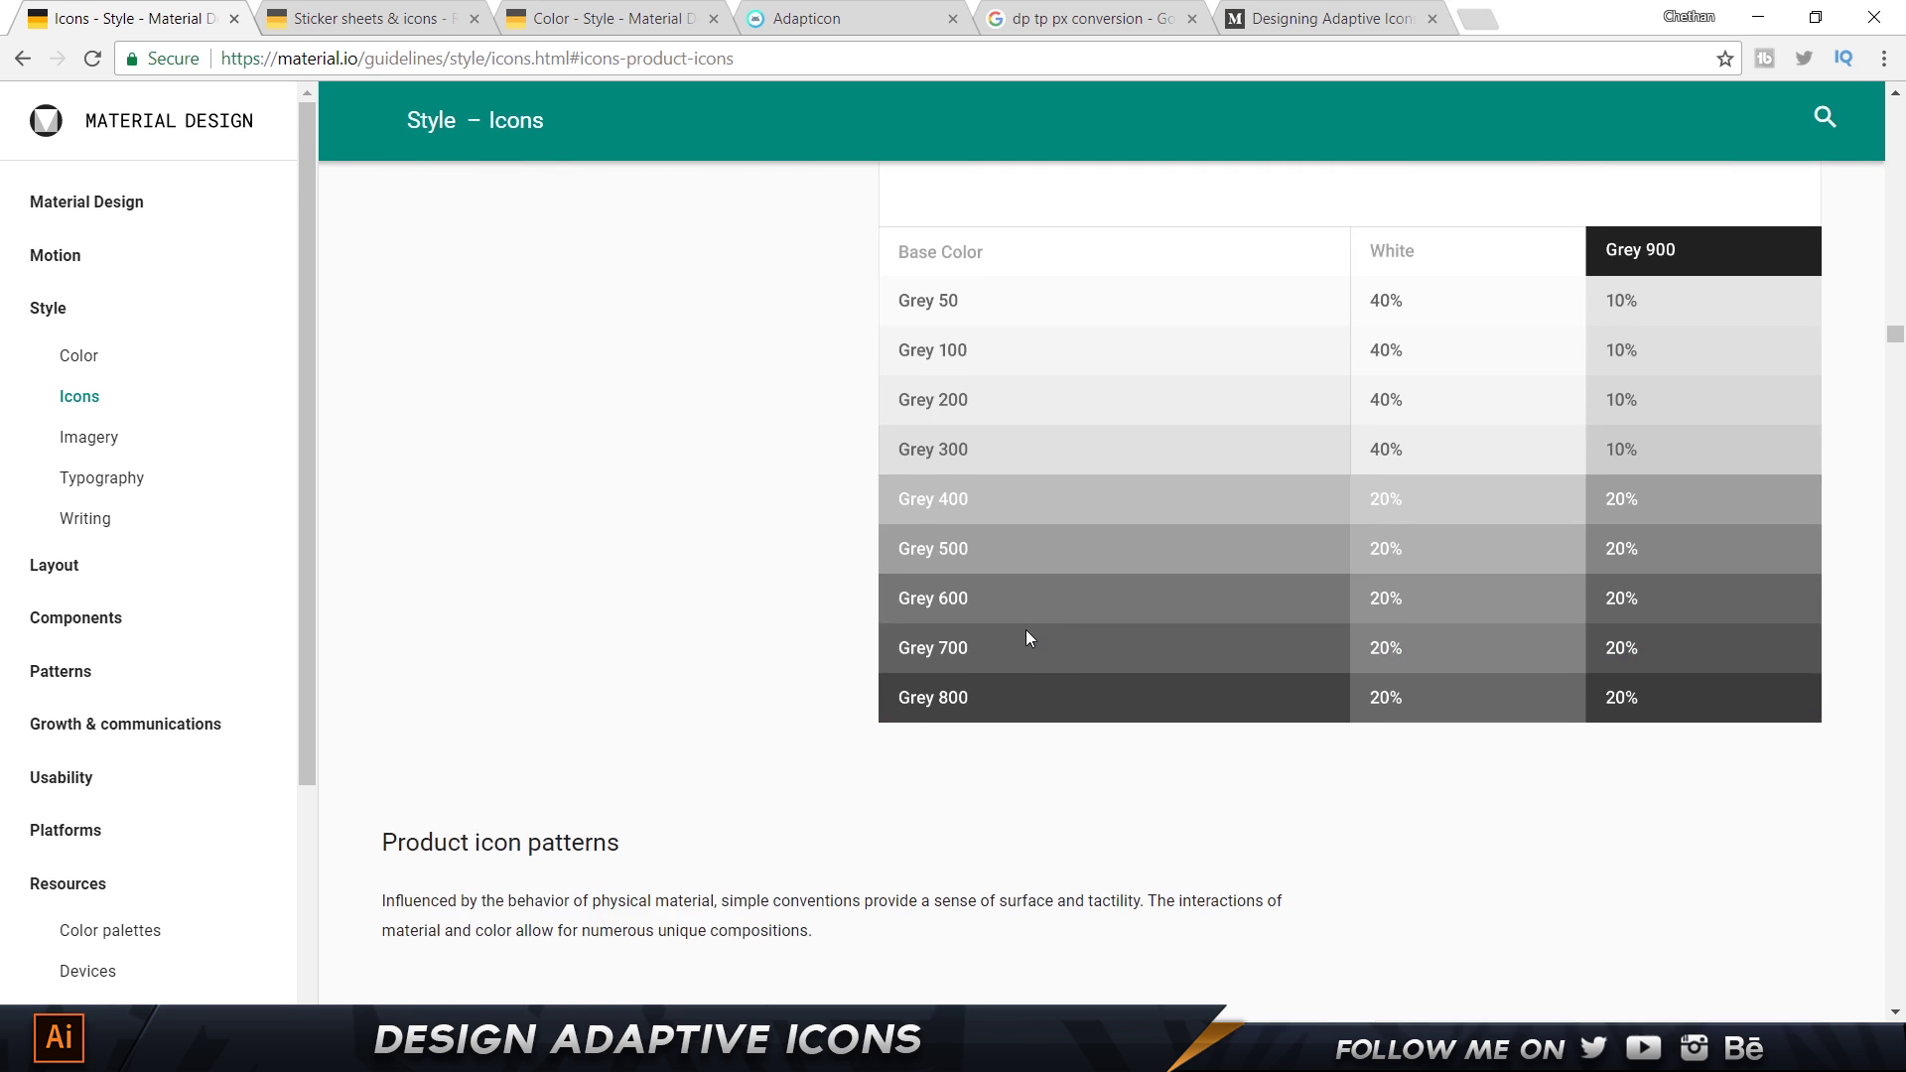
scroll(1073, 705, down, 10)
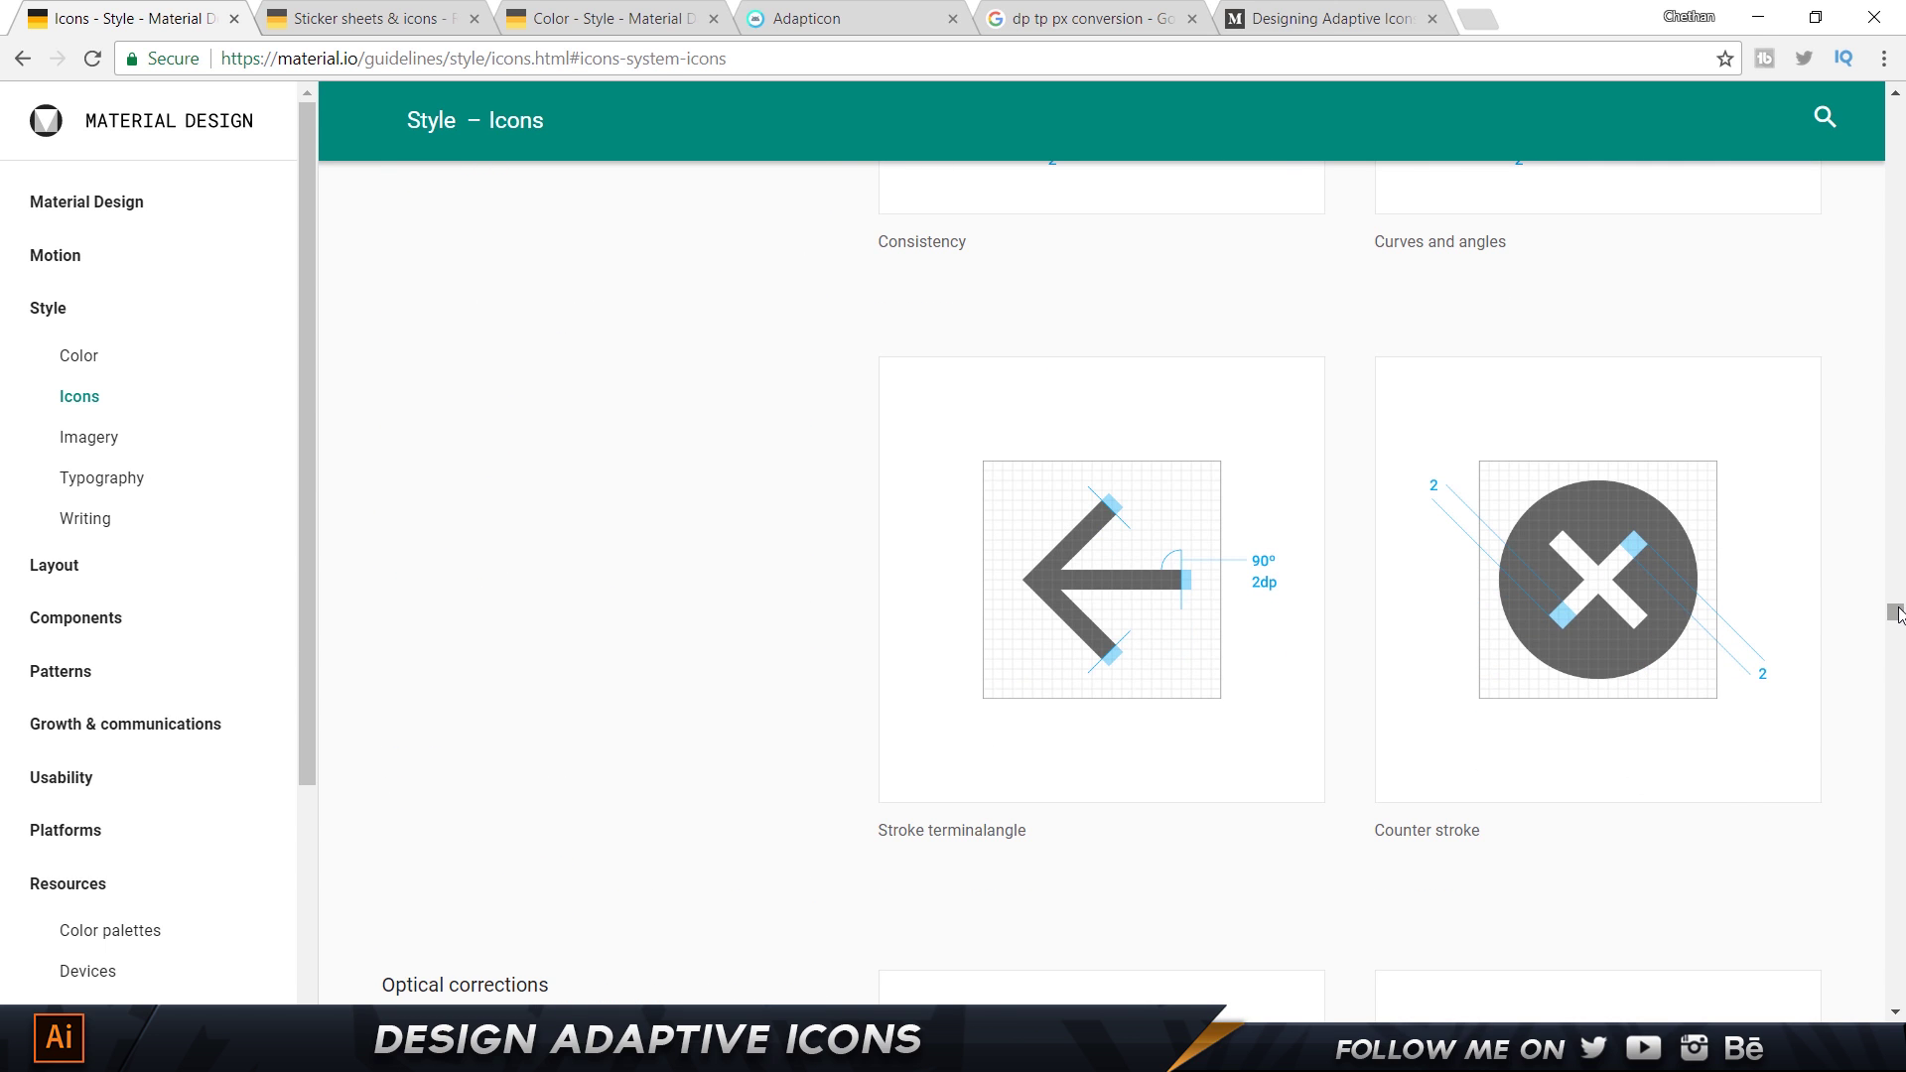
drag(1900, 611, 1898, 176)
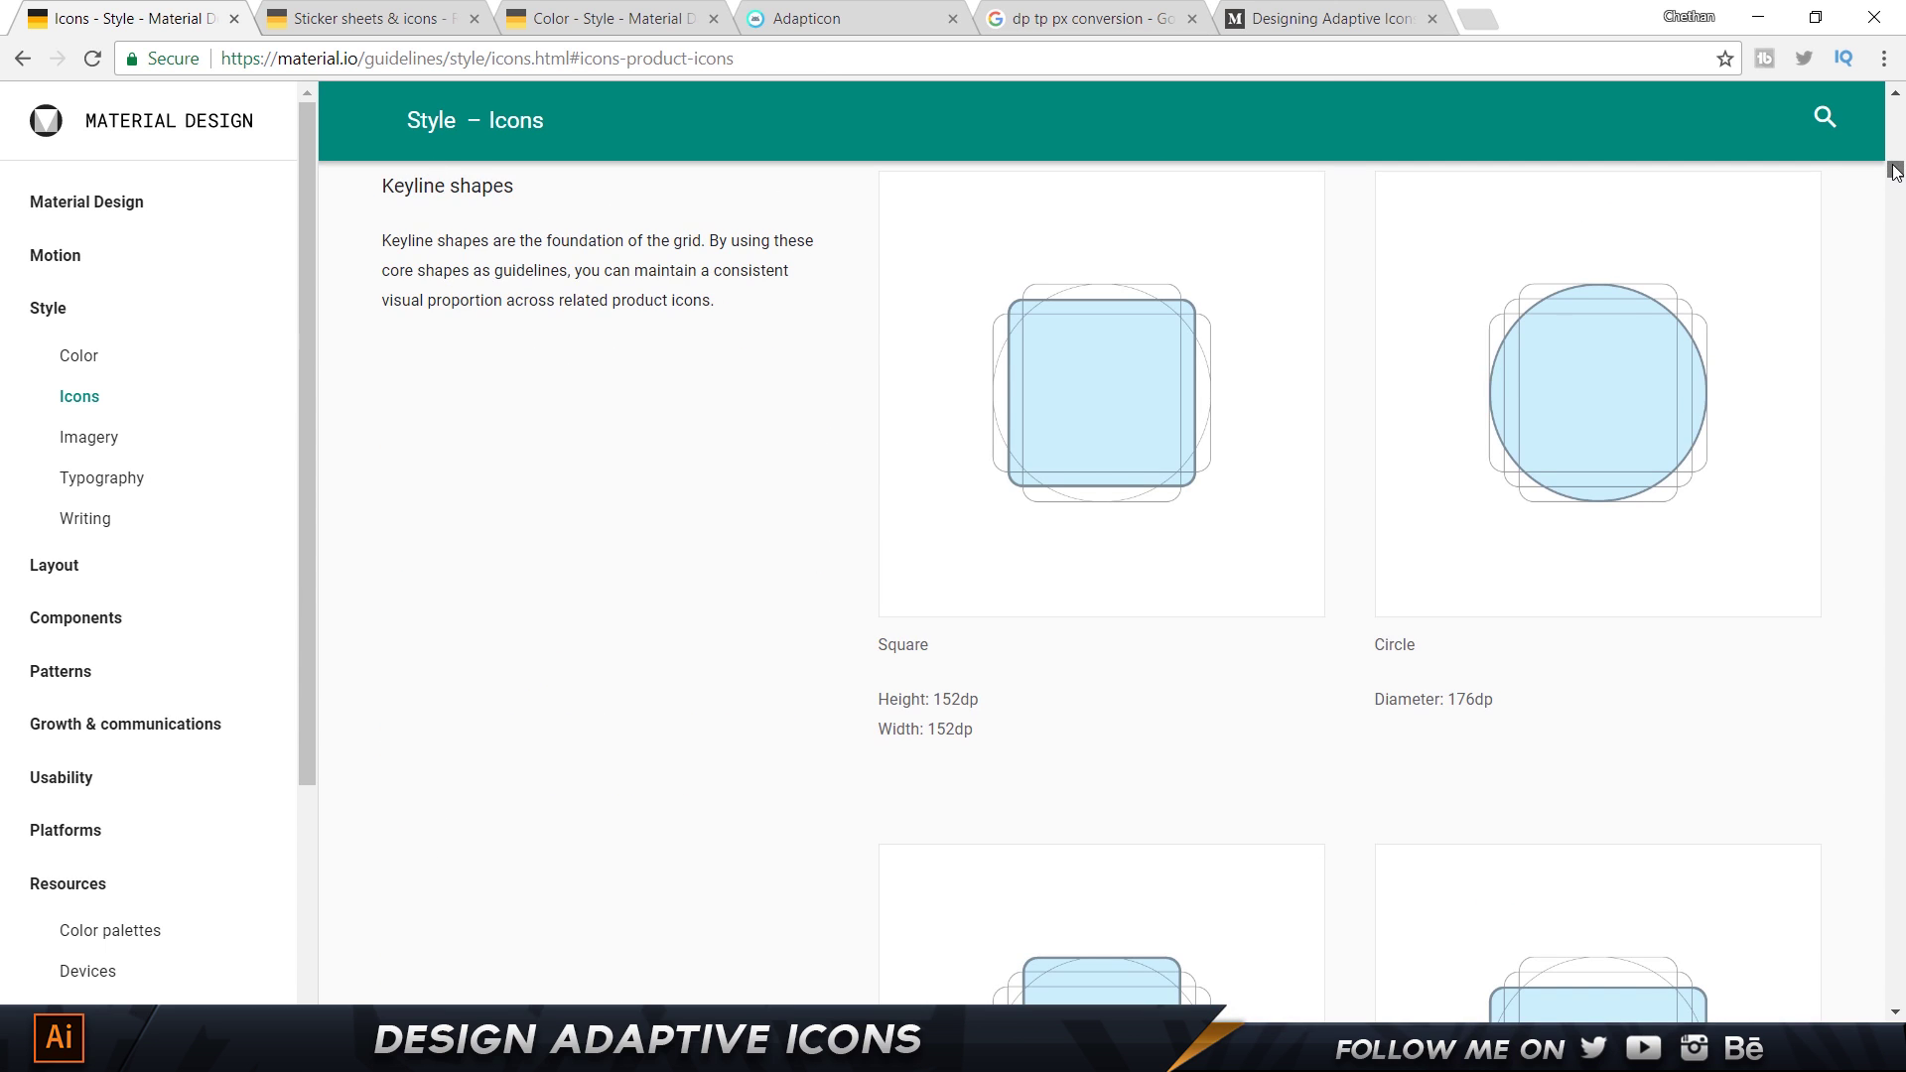
scroll(1212, 480, up, 5)
scroll(1218, 484, up, 5)
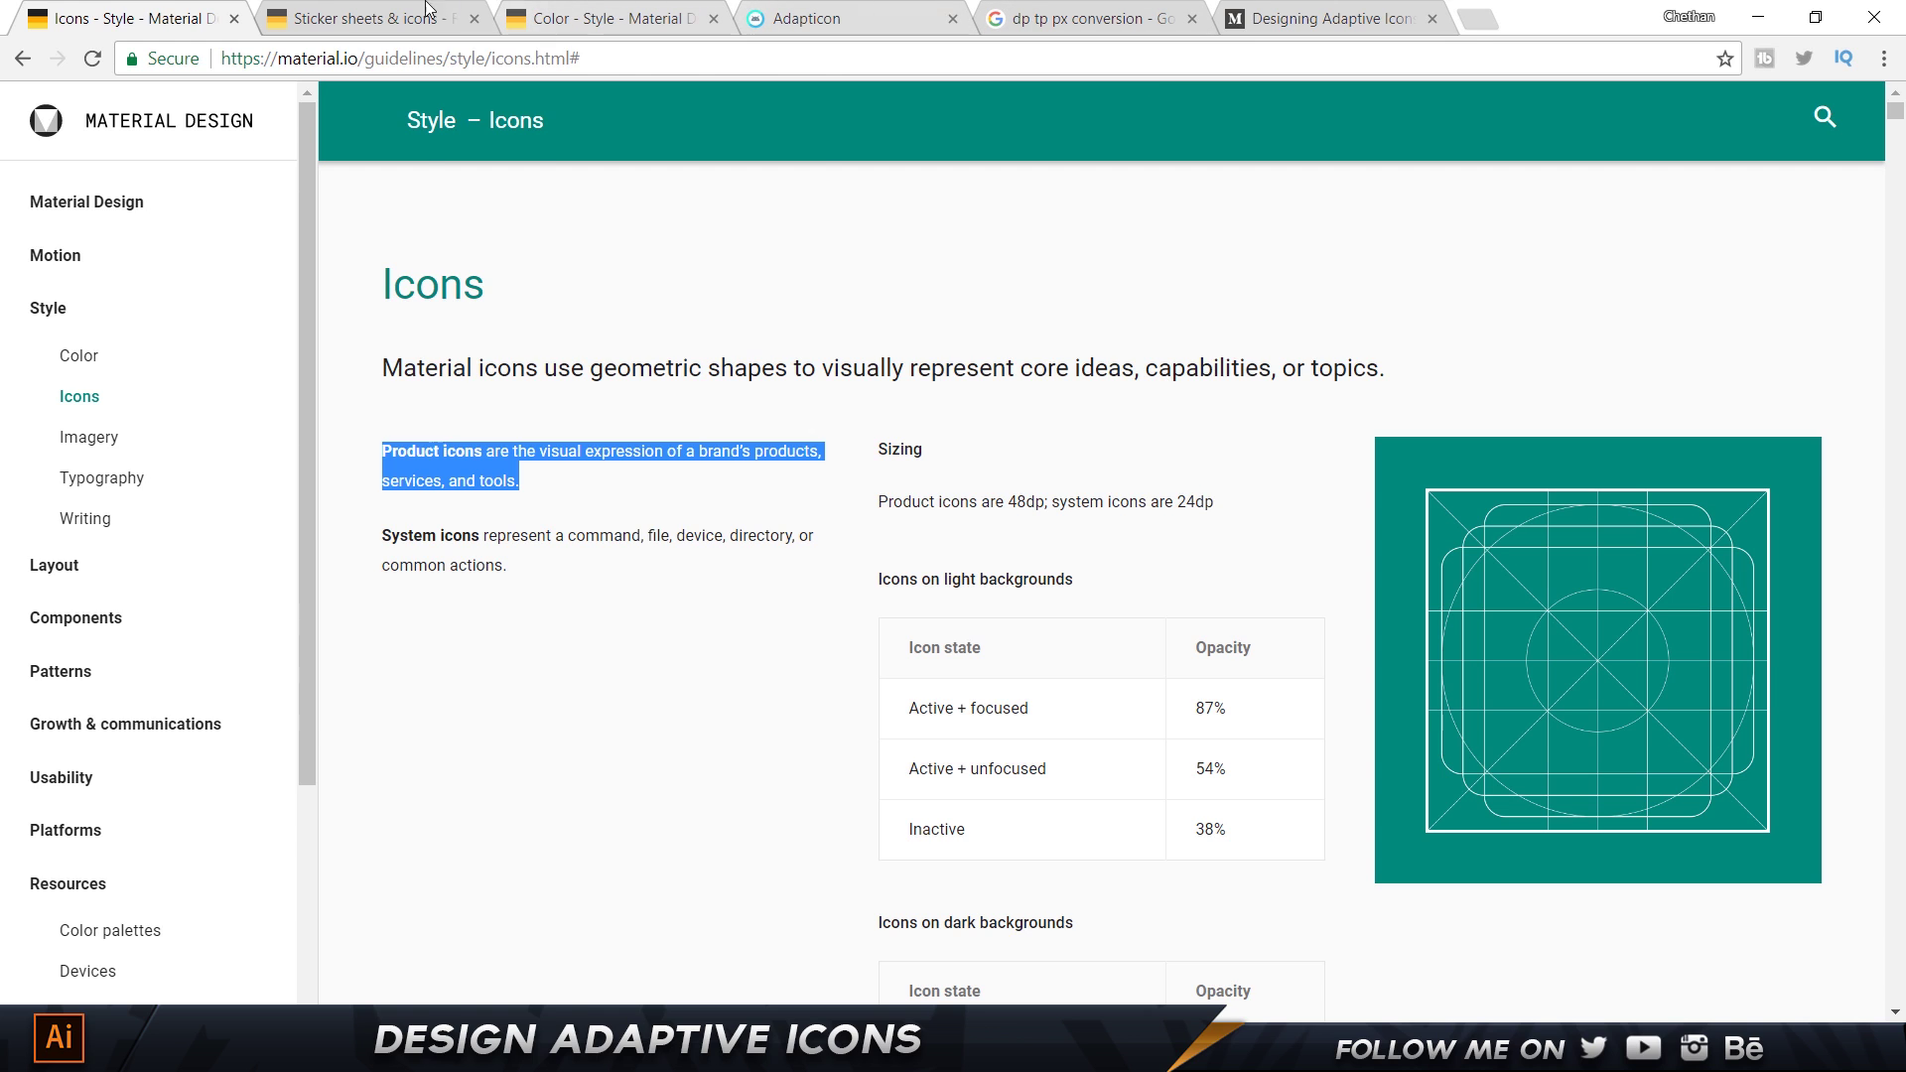
Examine the product icon sticker sheet download in the Product icons section of the Sticker sheets & icons page.
click(323, 8)
click(443, 429)
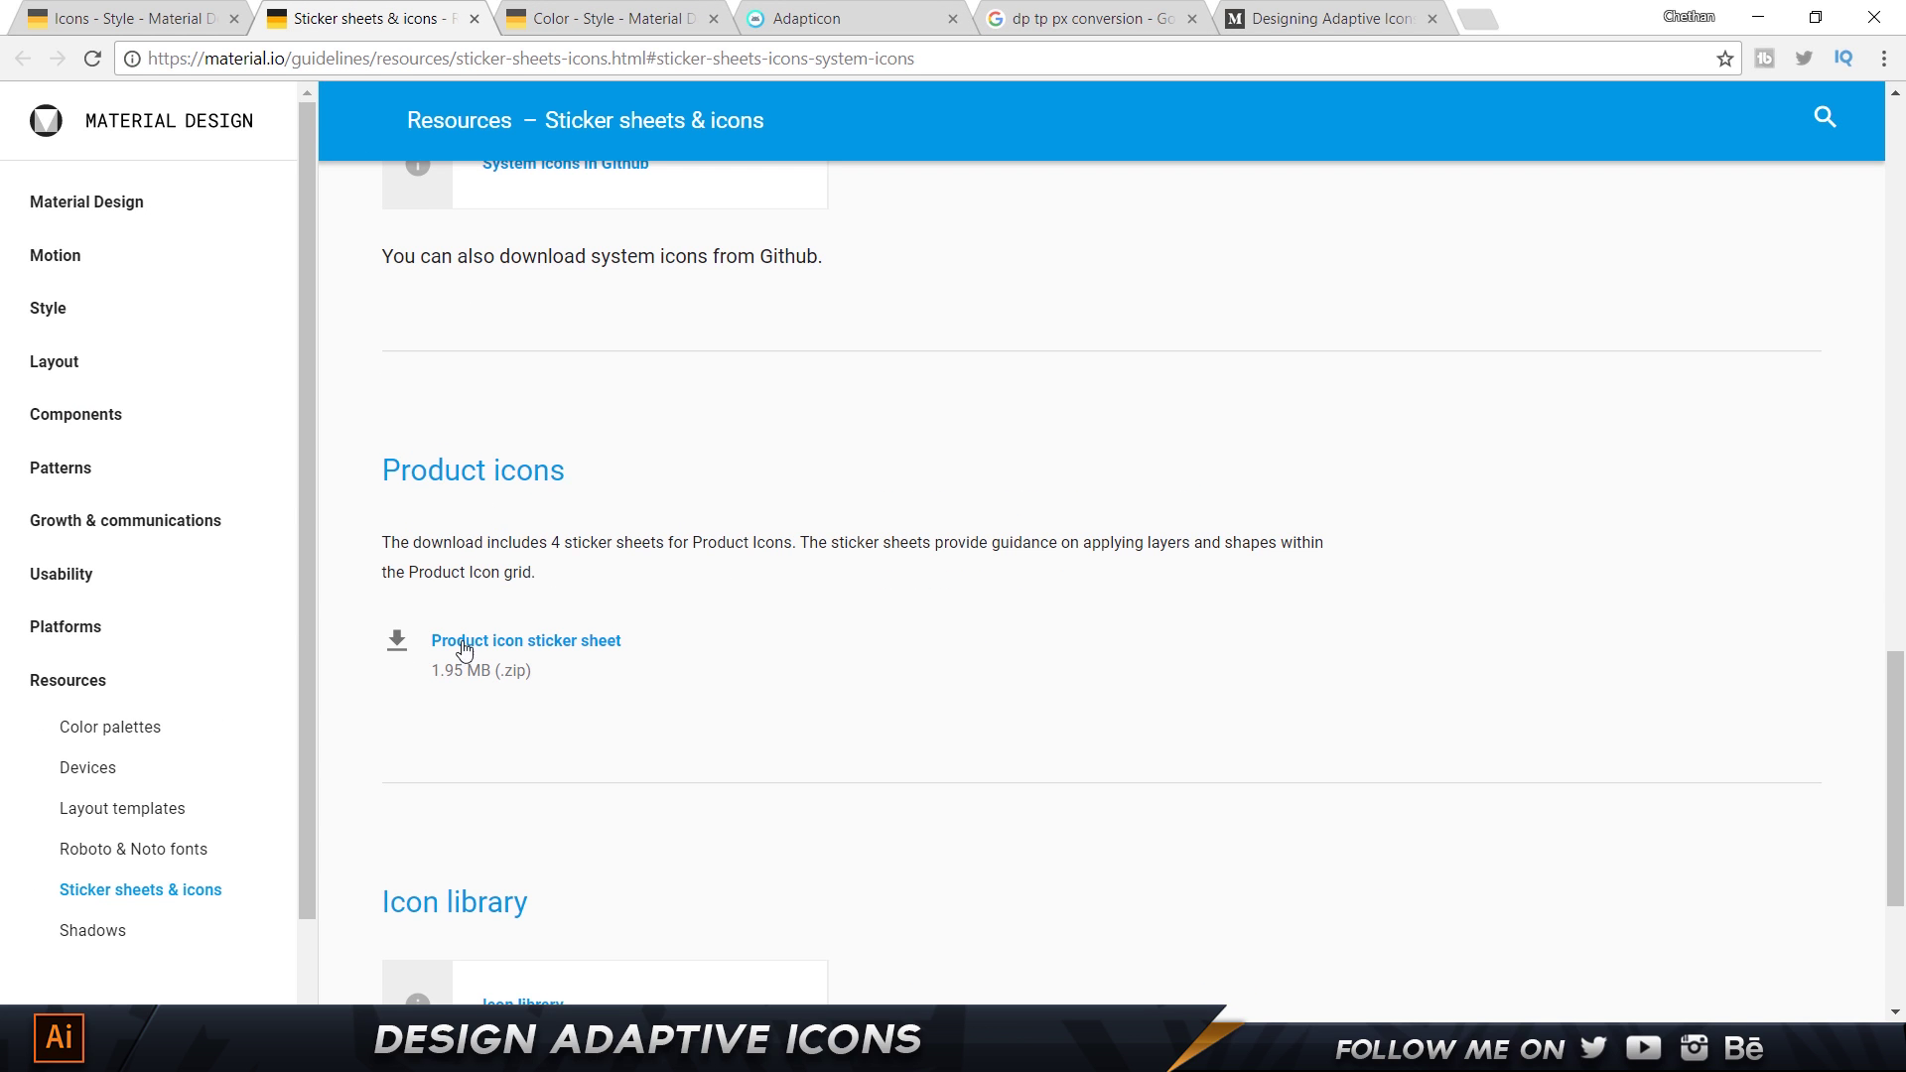
drag(406, 485, 660, 473)
click(580, 511)
drag(537, 574, 424, 537)
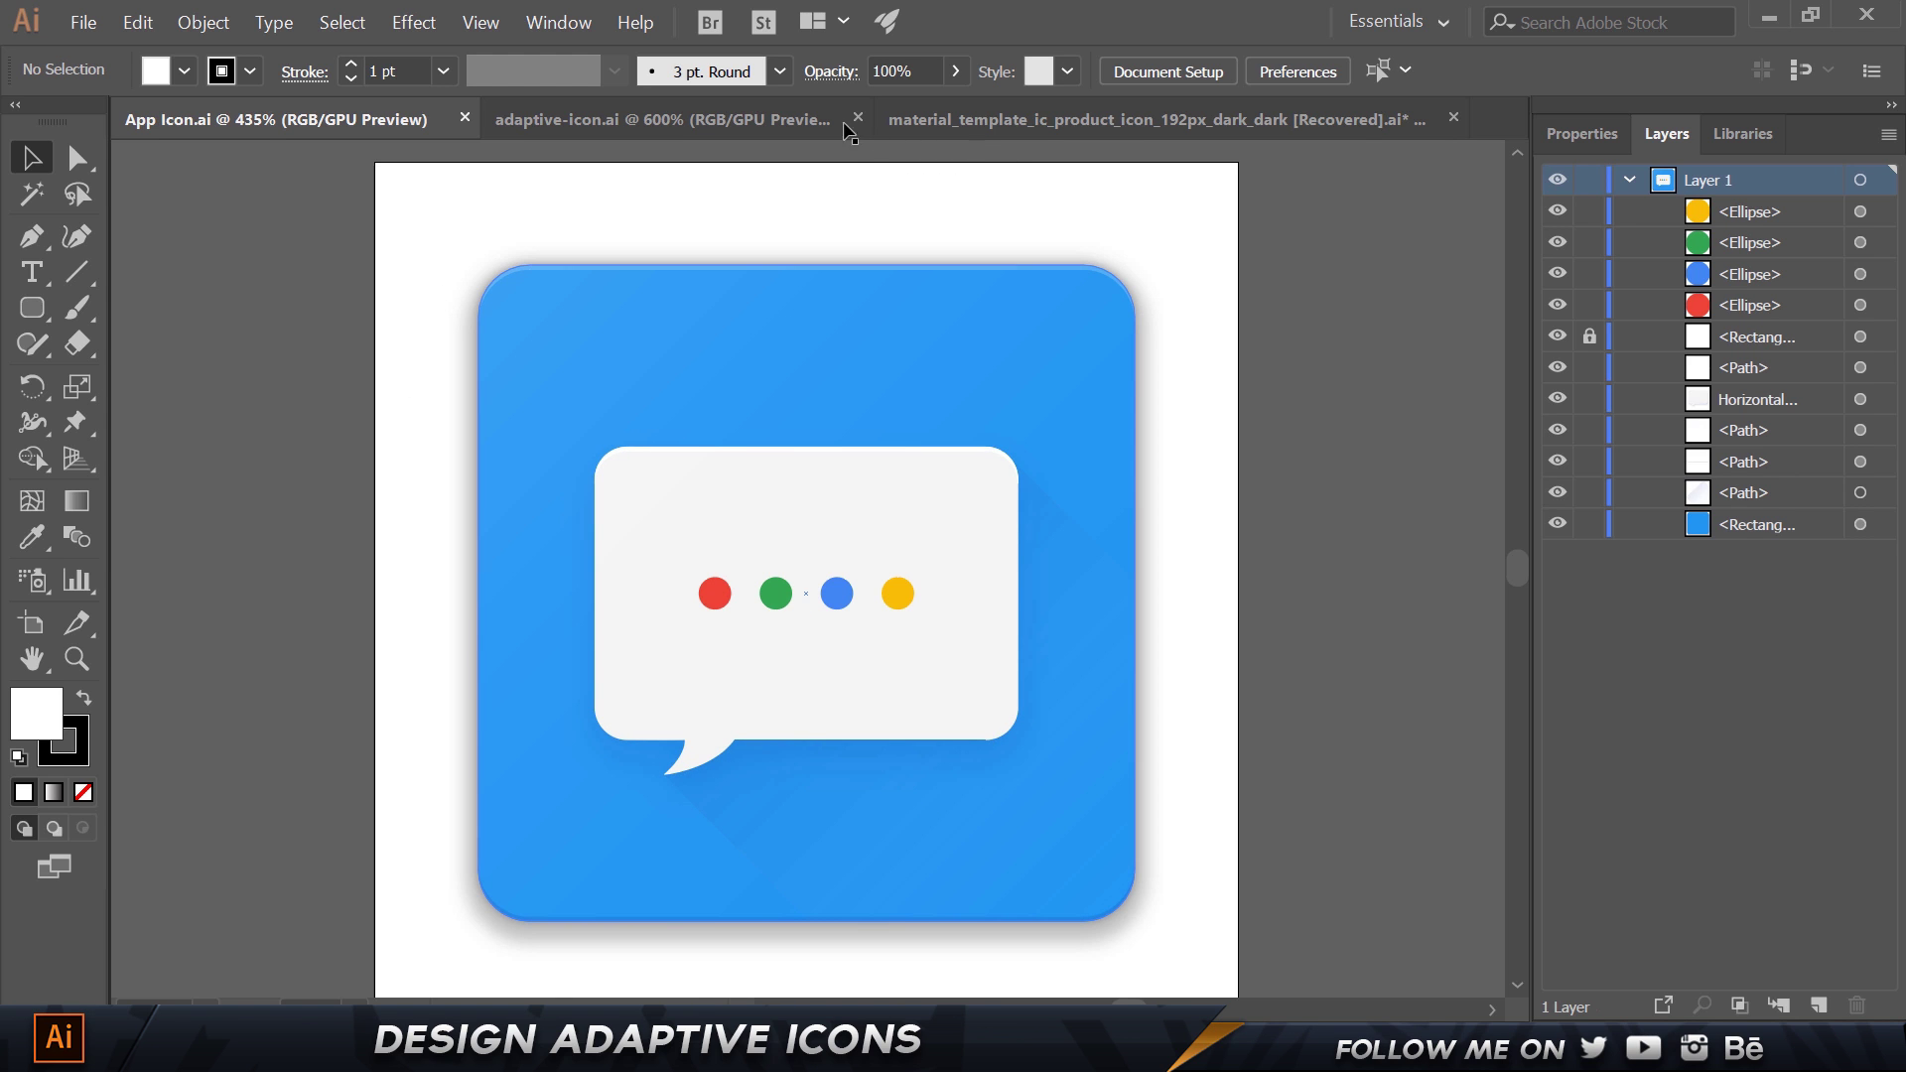
In Illustrator's material_template_ic_product_icon_192px_dark_dark document, preview the layers from border to back and hide them again.
click(983, 118)
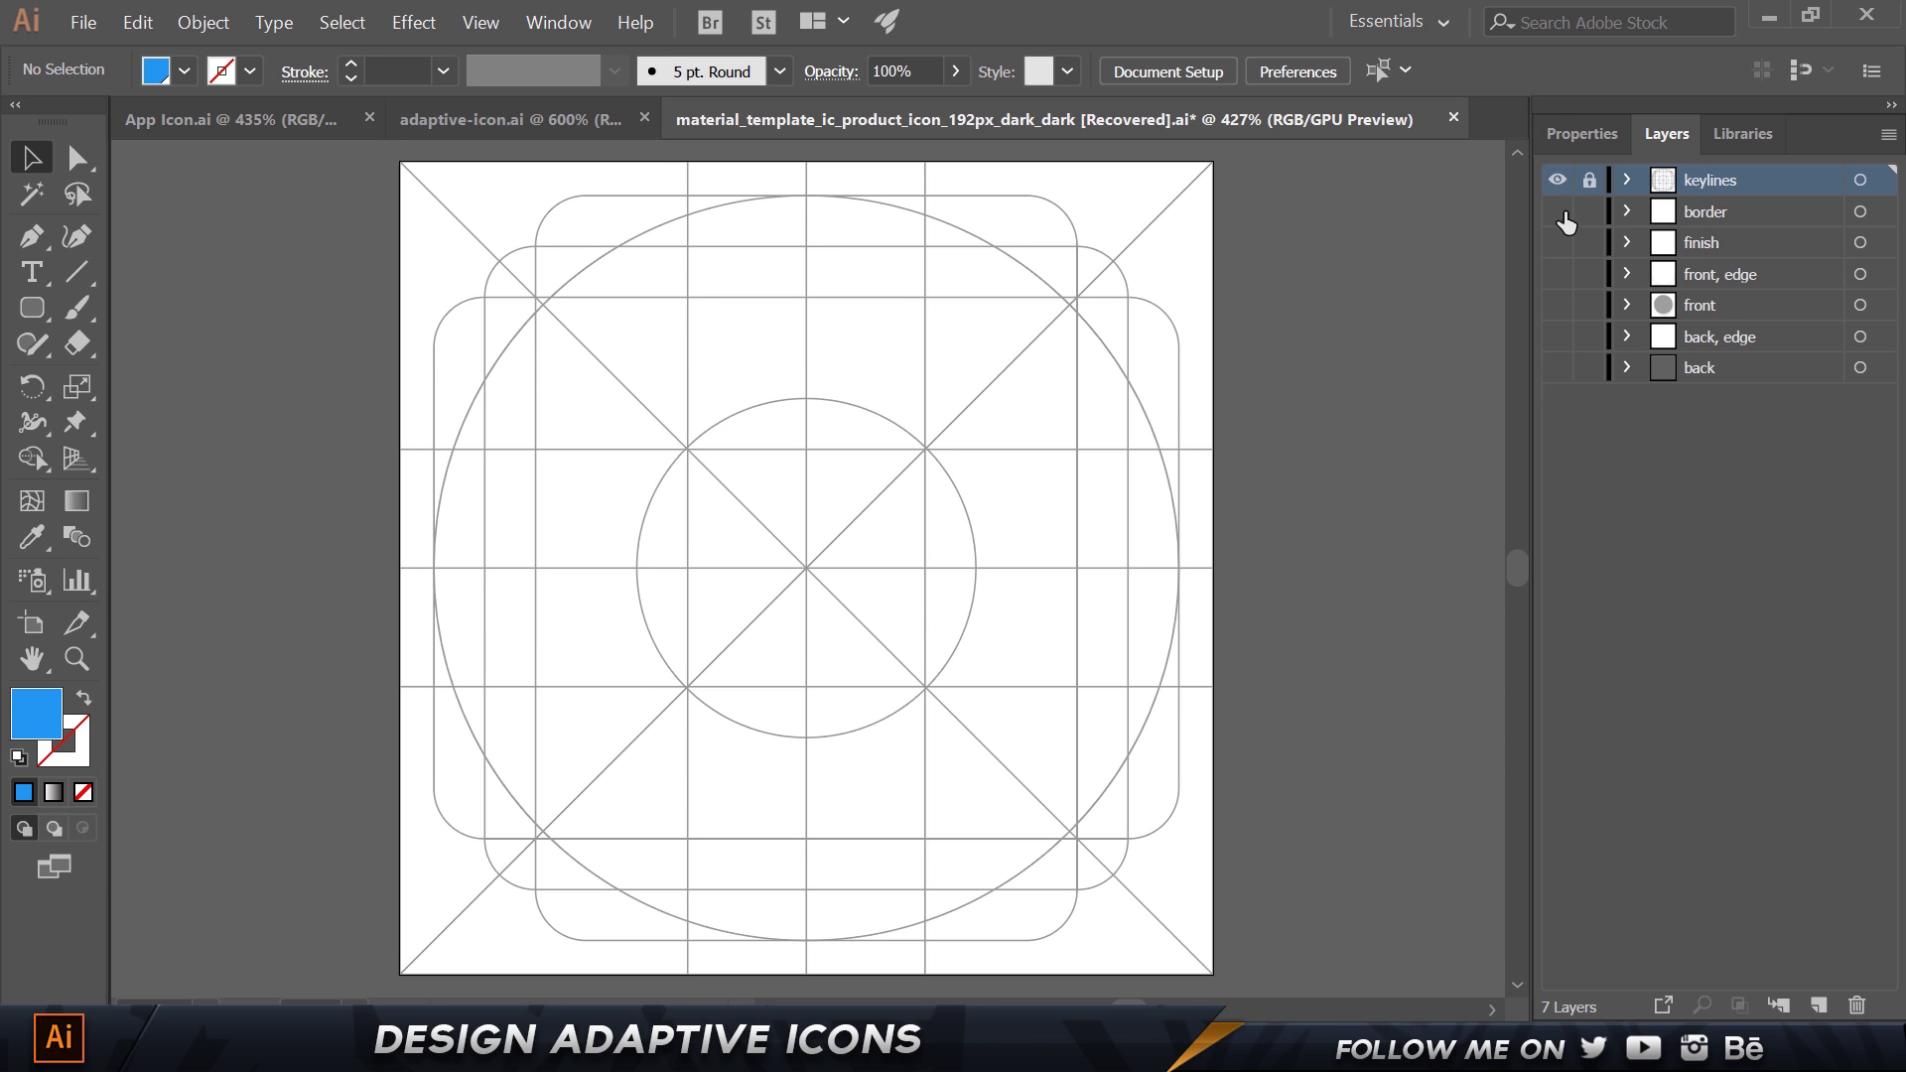
drag(1557, 211, 1557, 368)
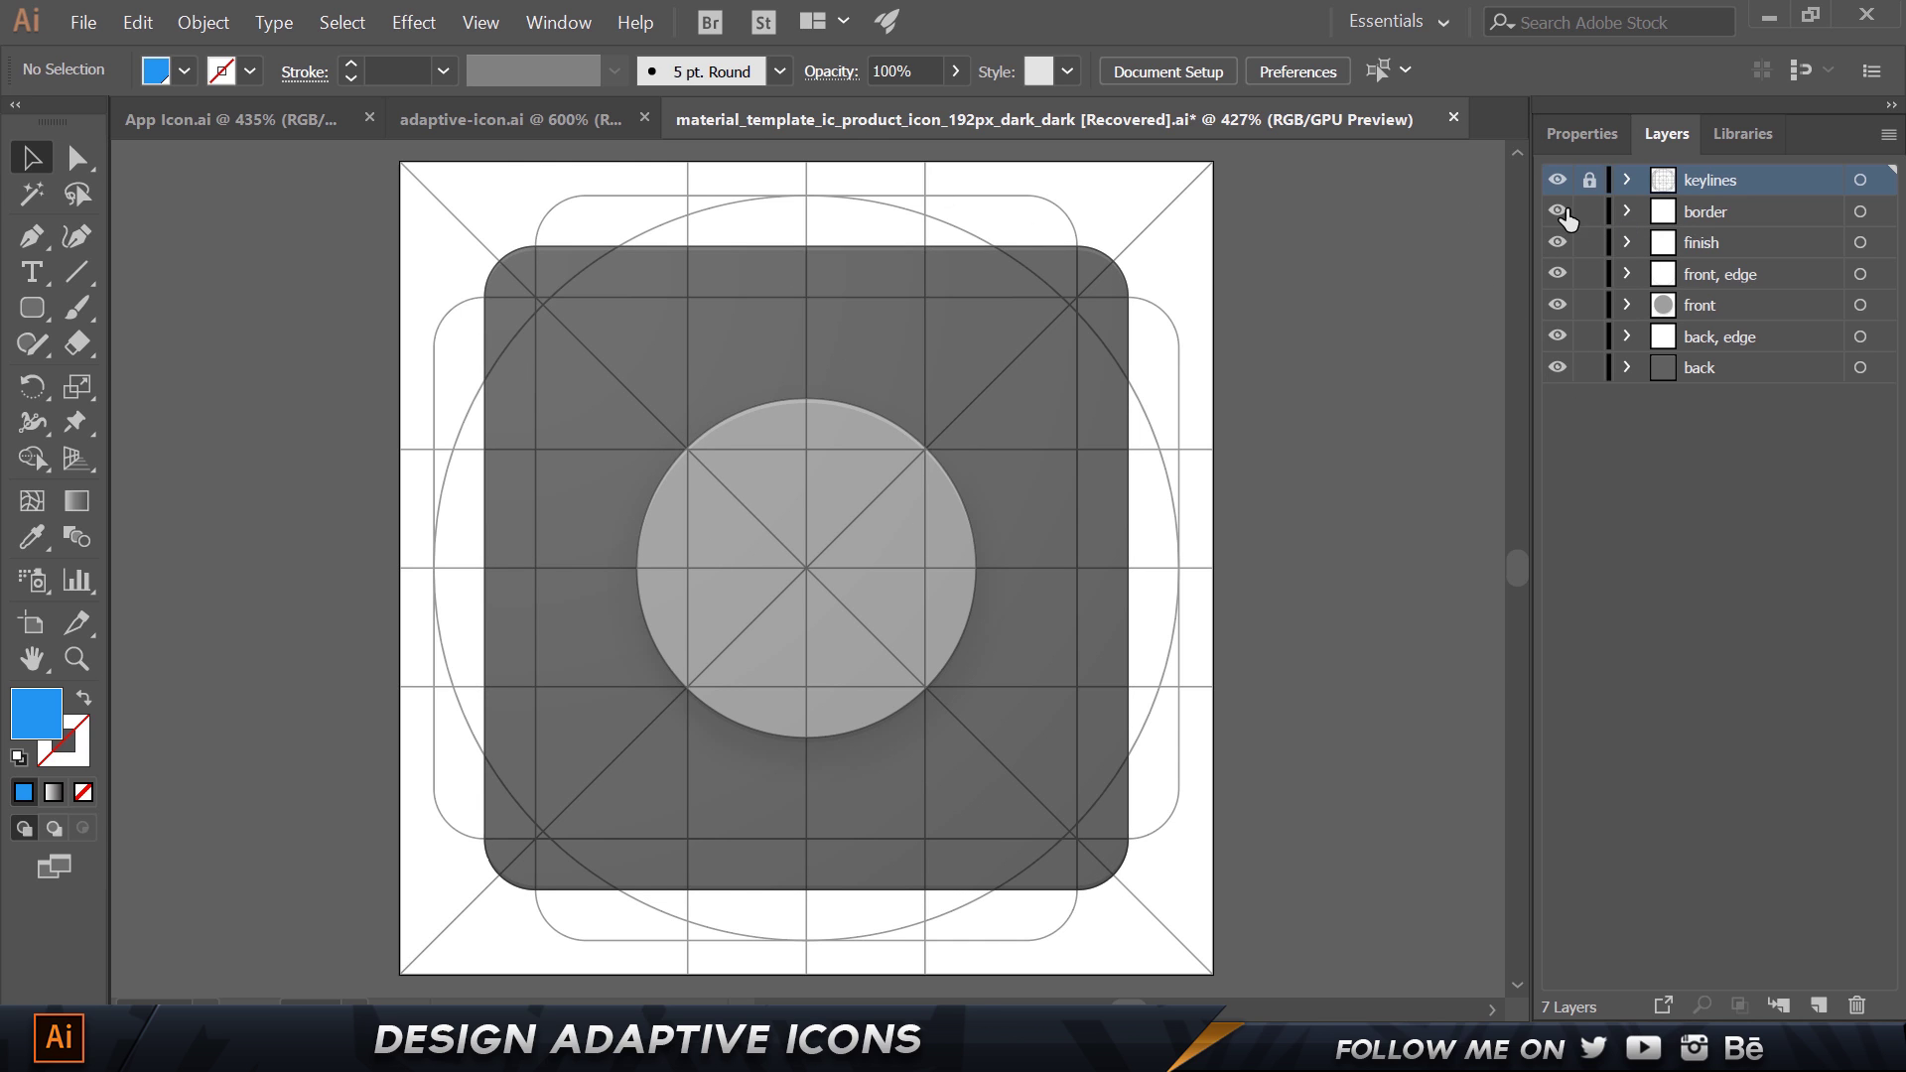
drag(1557, 212, 1557, 368)
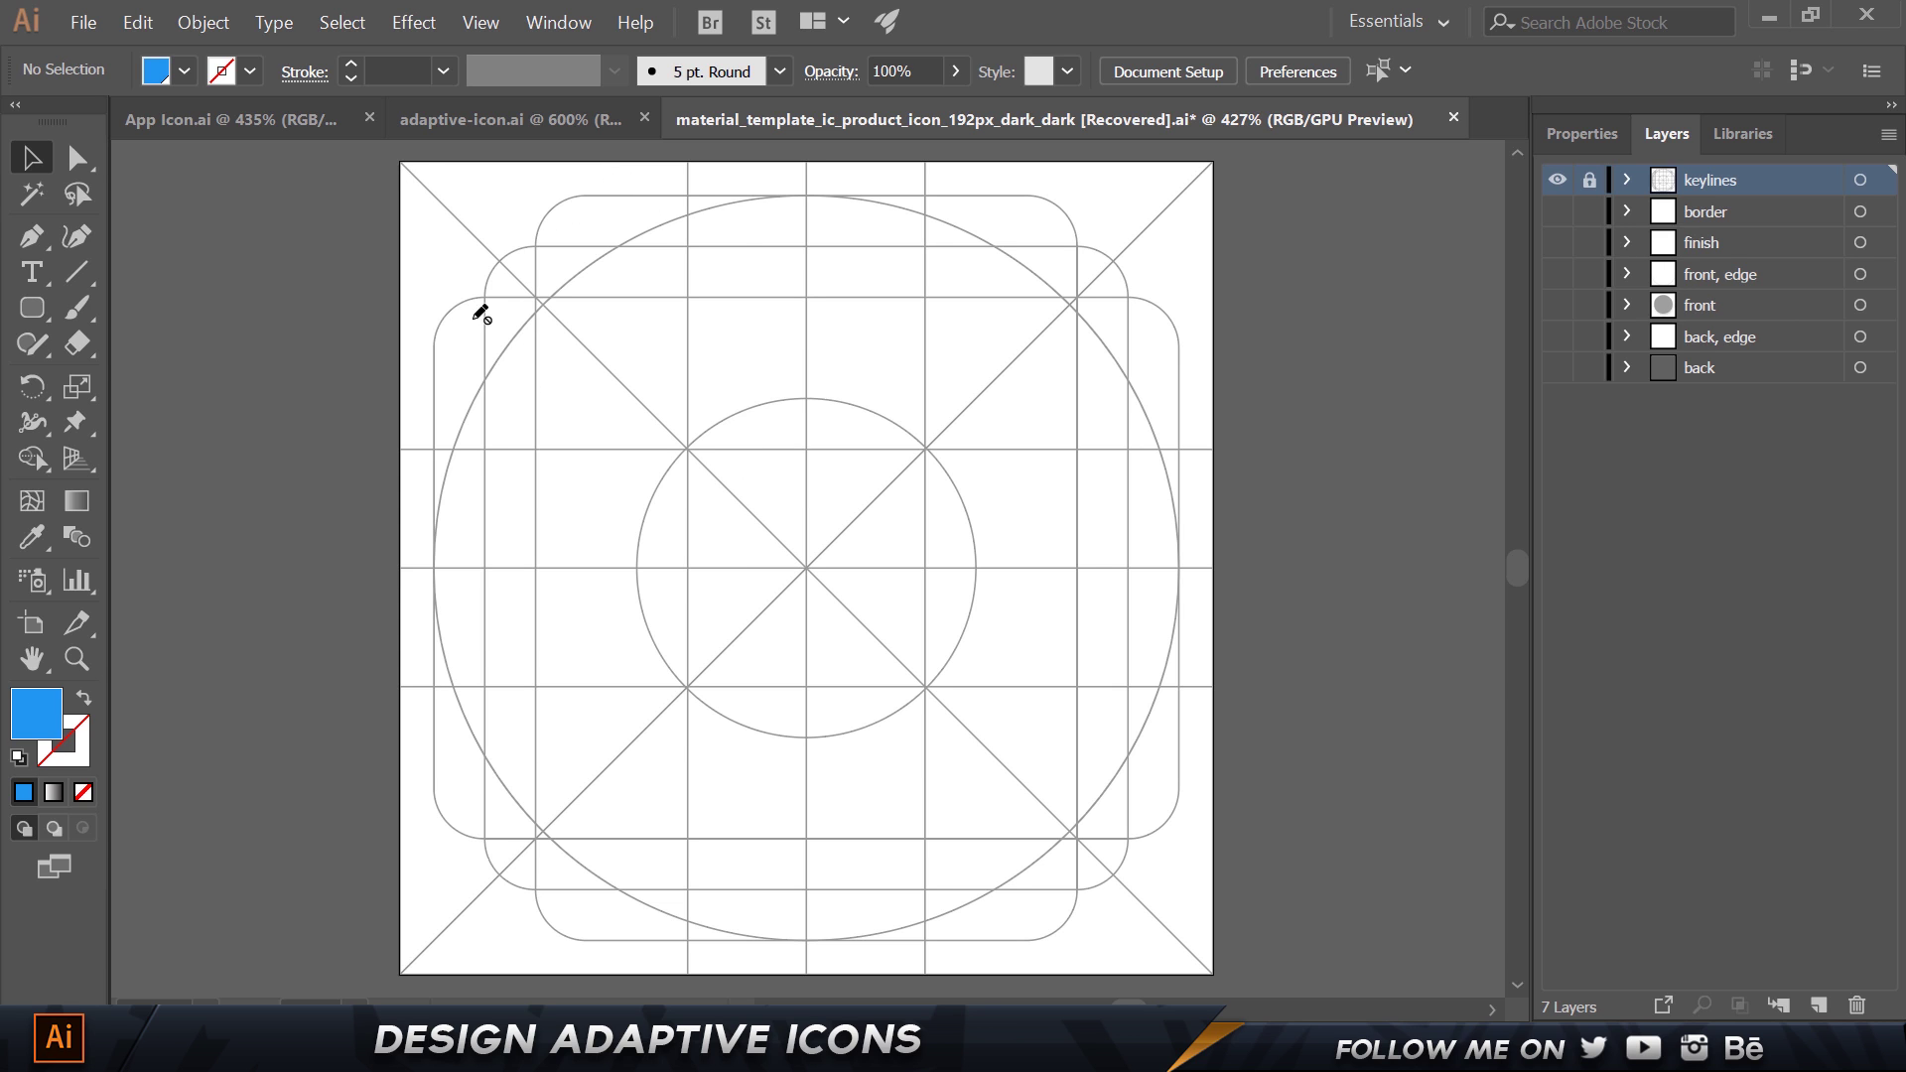
In the browser, review the keyline shapes in the Material icons guidelines and read the square, circle and rectangle dimensions.
key(alt+Tab)
scroll(1110, 399, down, 4)
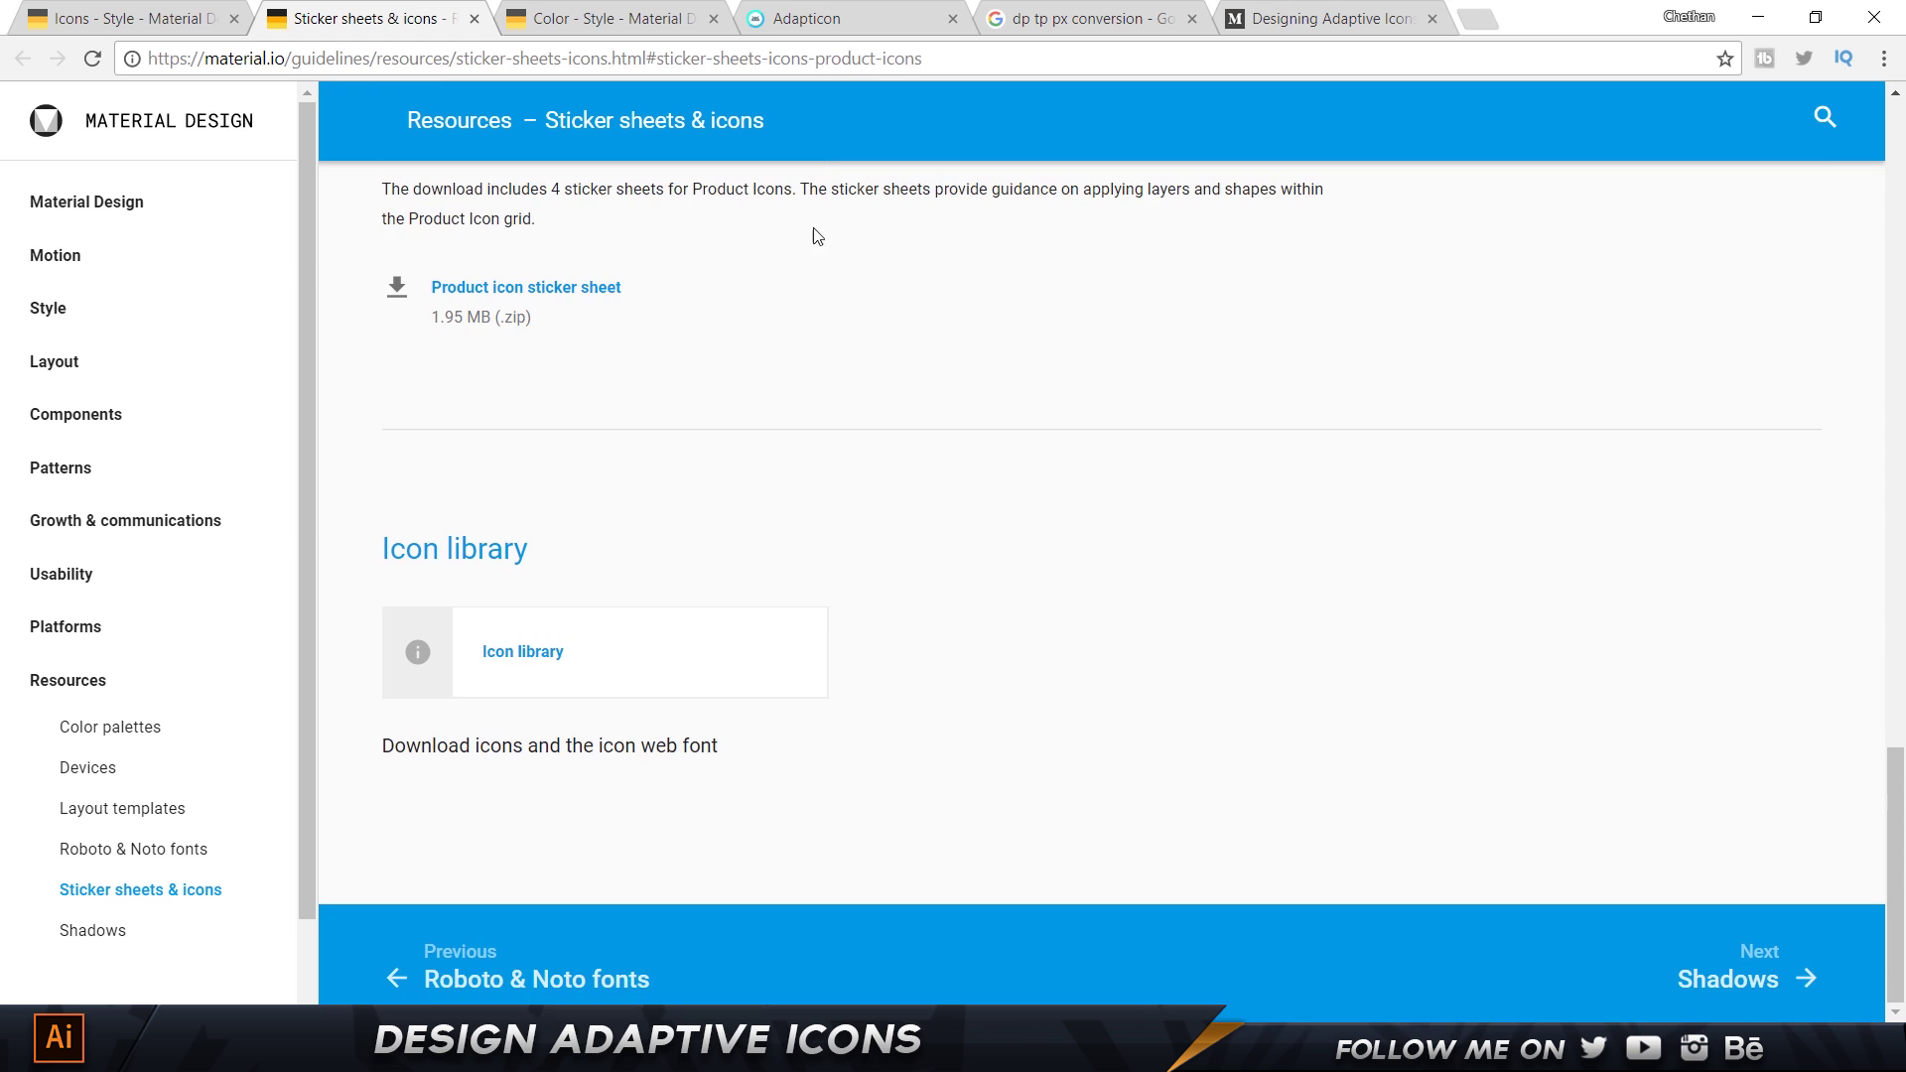
click(119, 16)
scroll(1394, 825, down, 10)
scroll(1384, 818, down, 10)
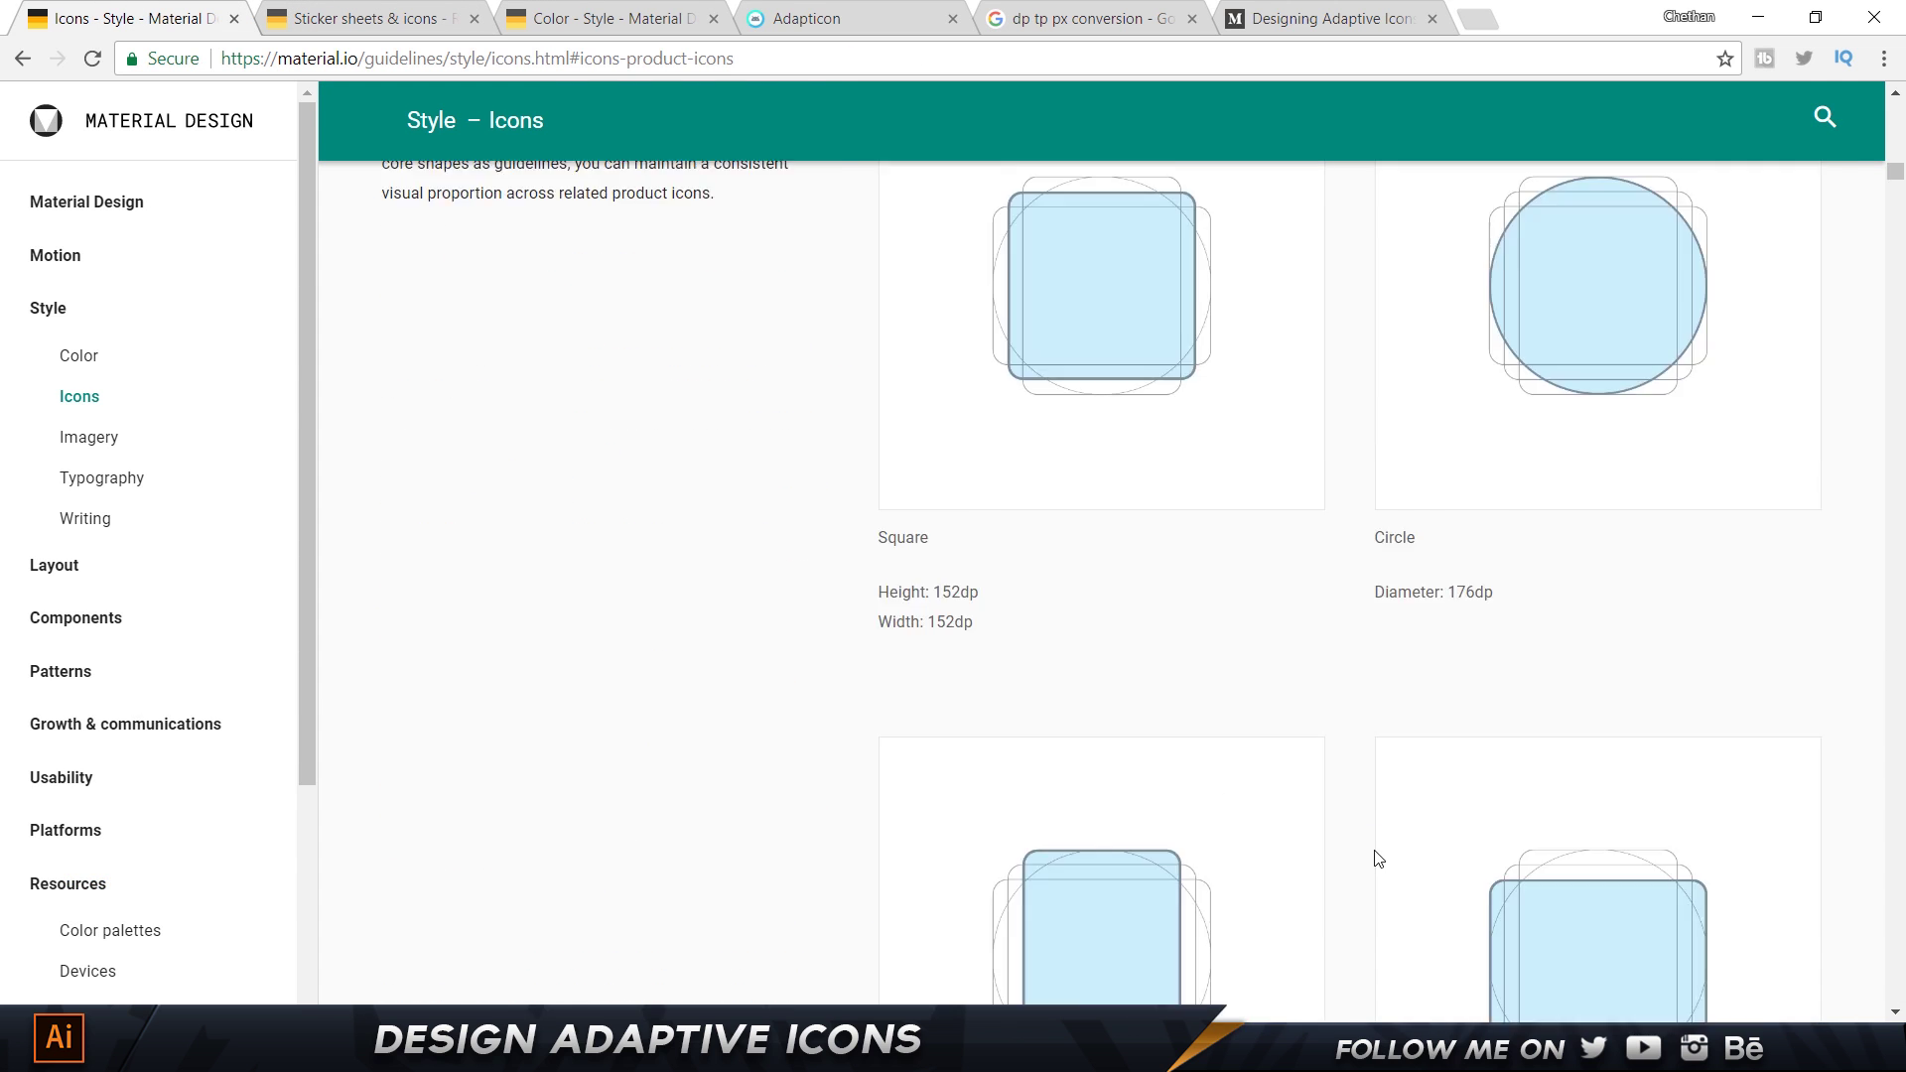
scroll(1397, 886, up, 2)
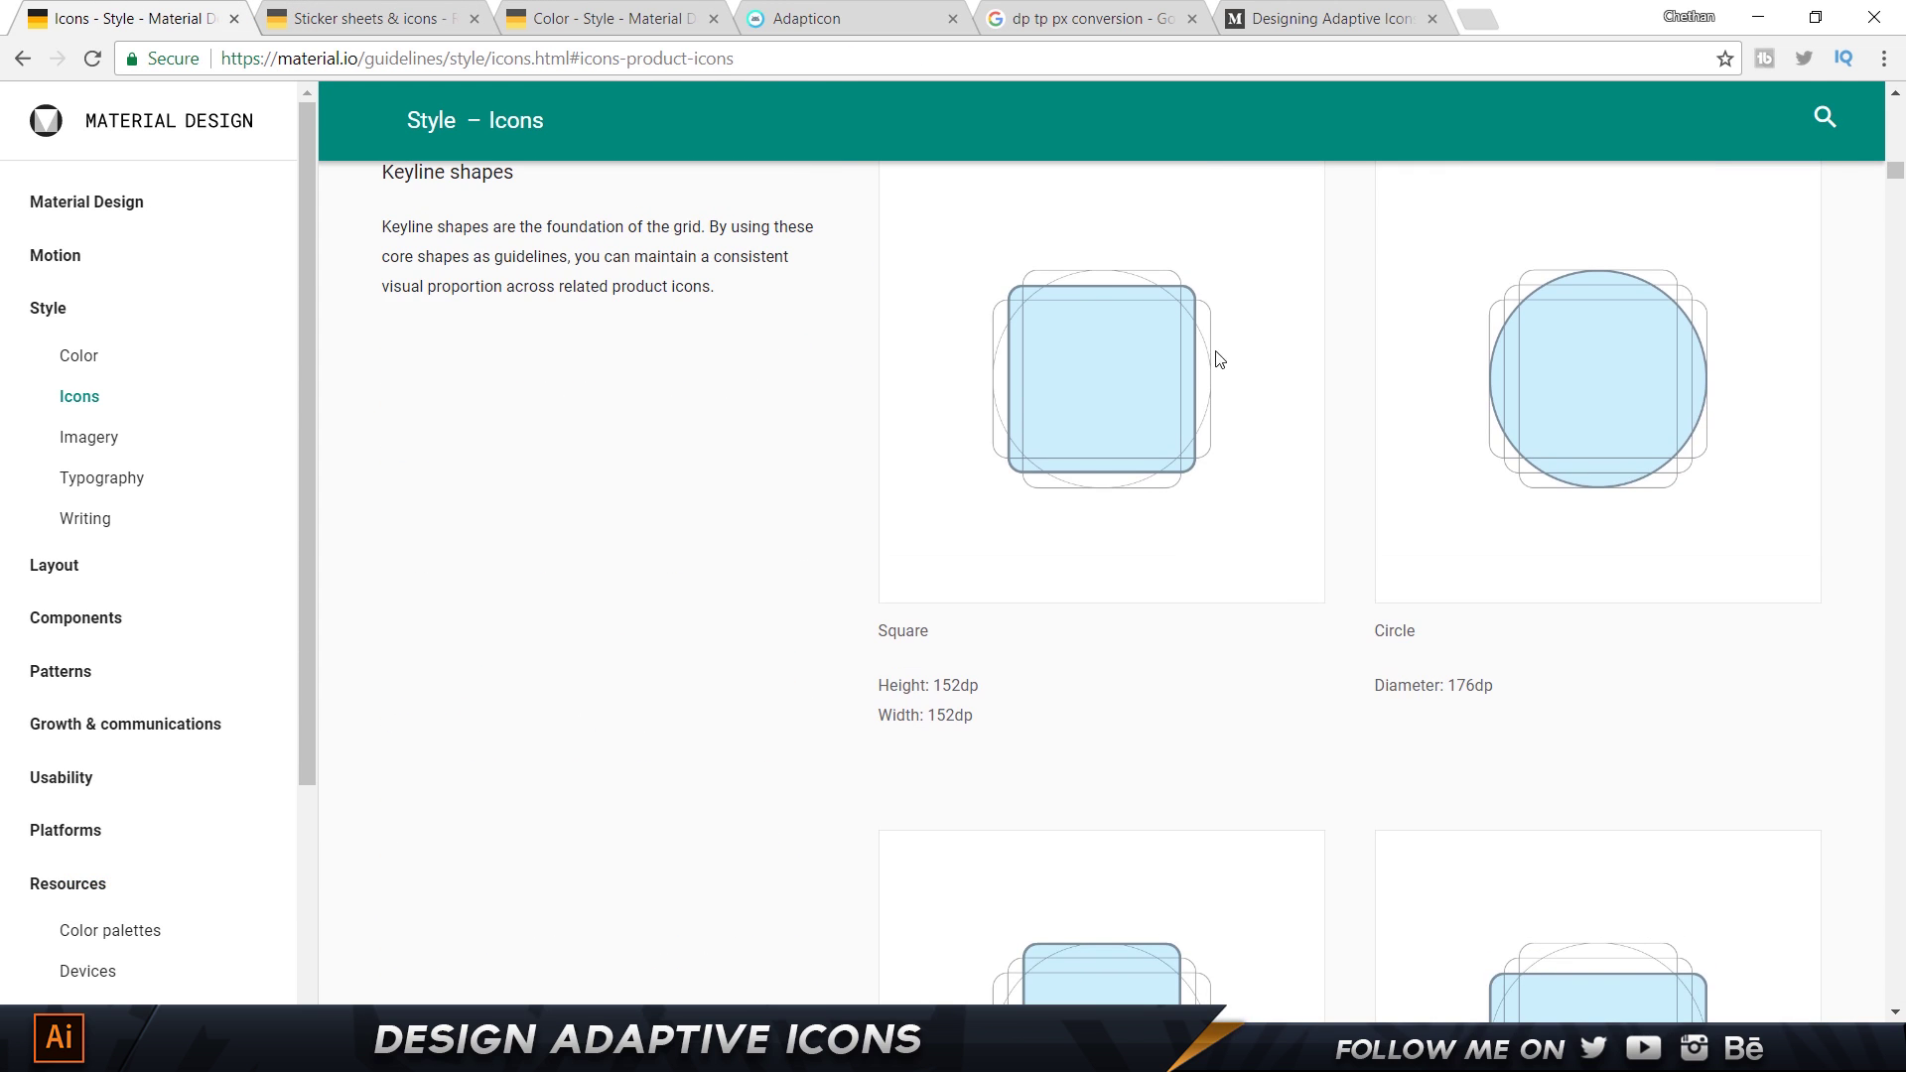
scroll(1554, 496, down, 4)
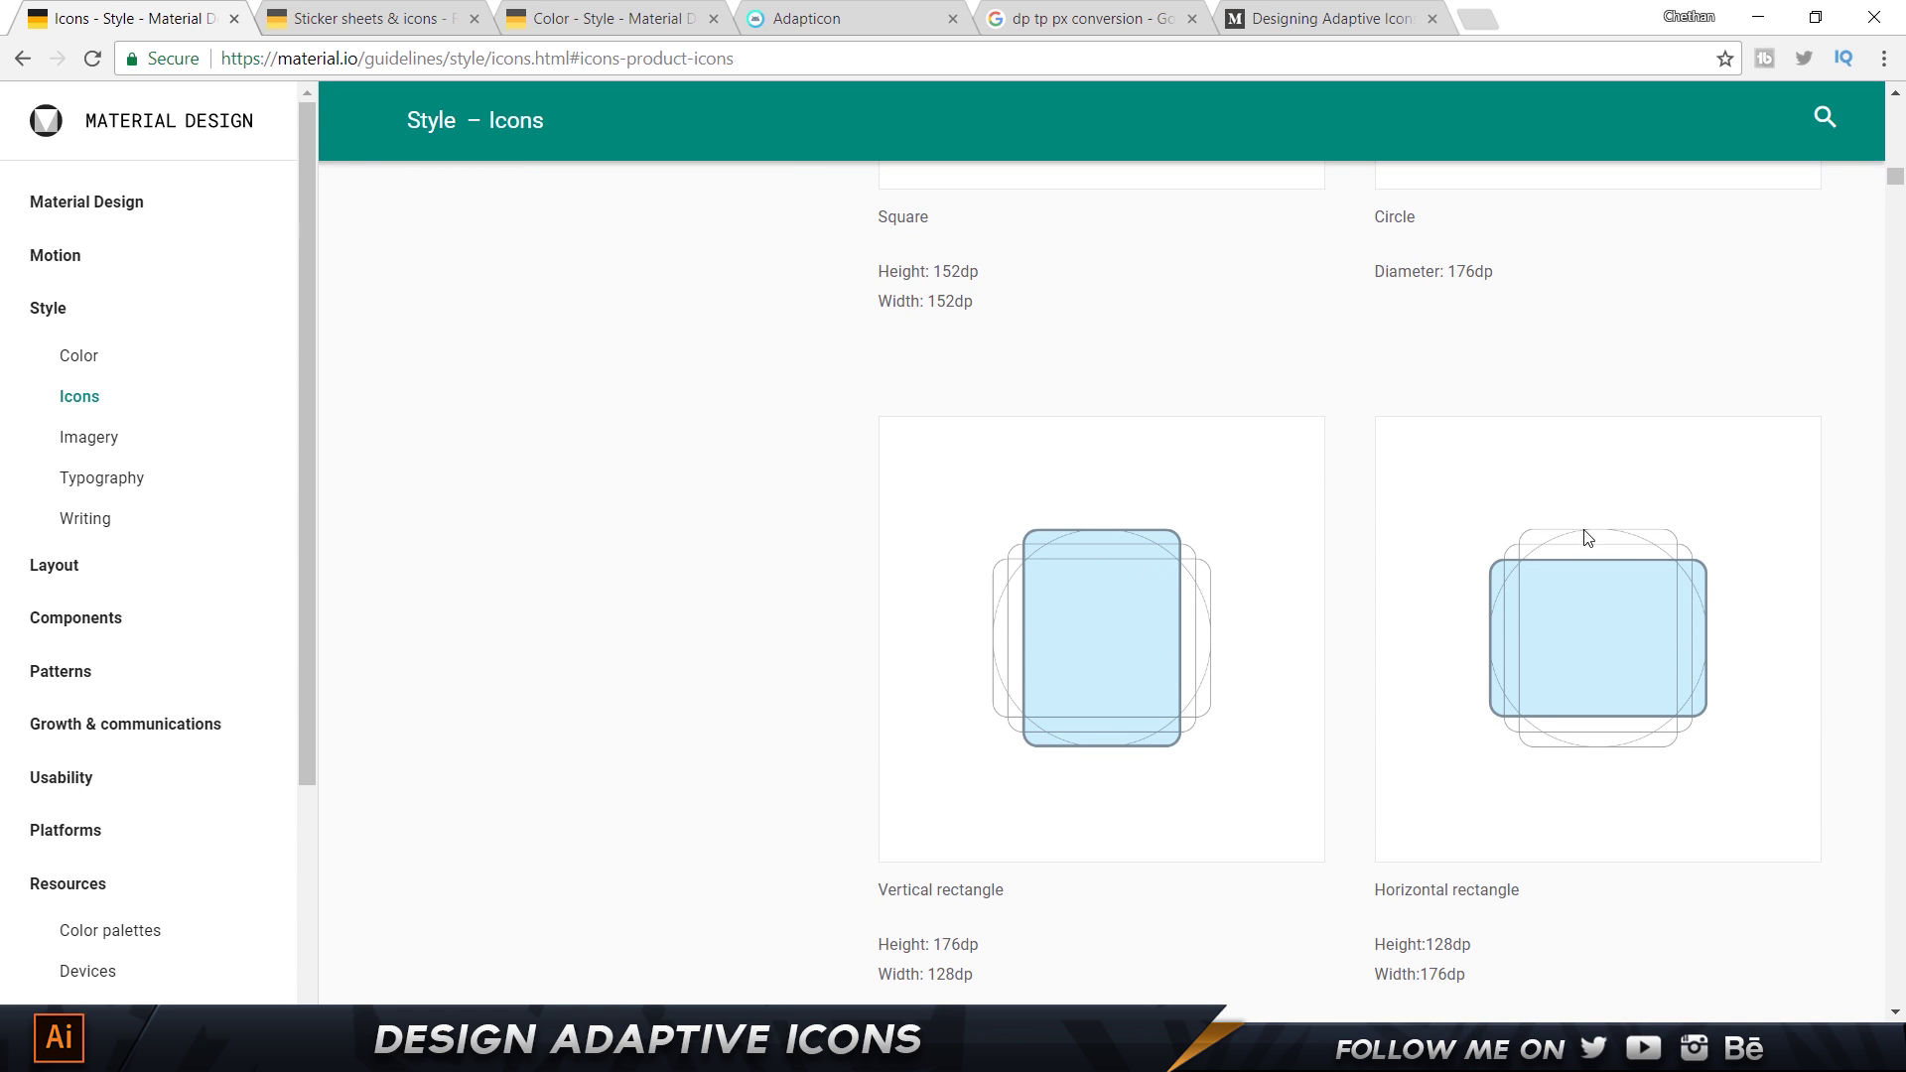
scroll(1775, 536, up, 2)
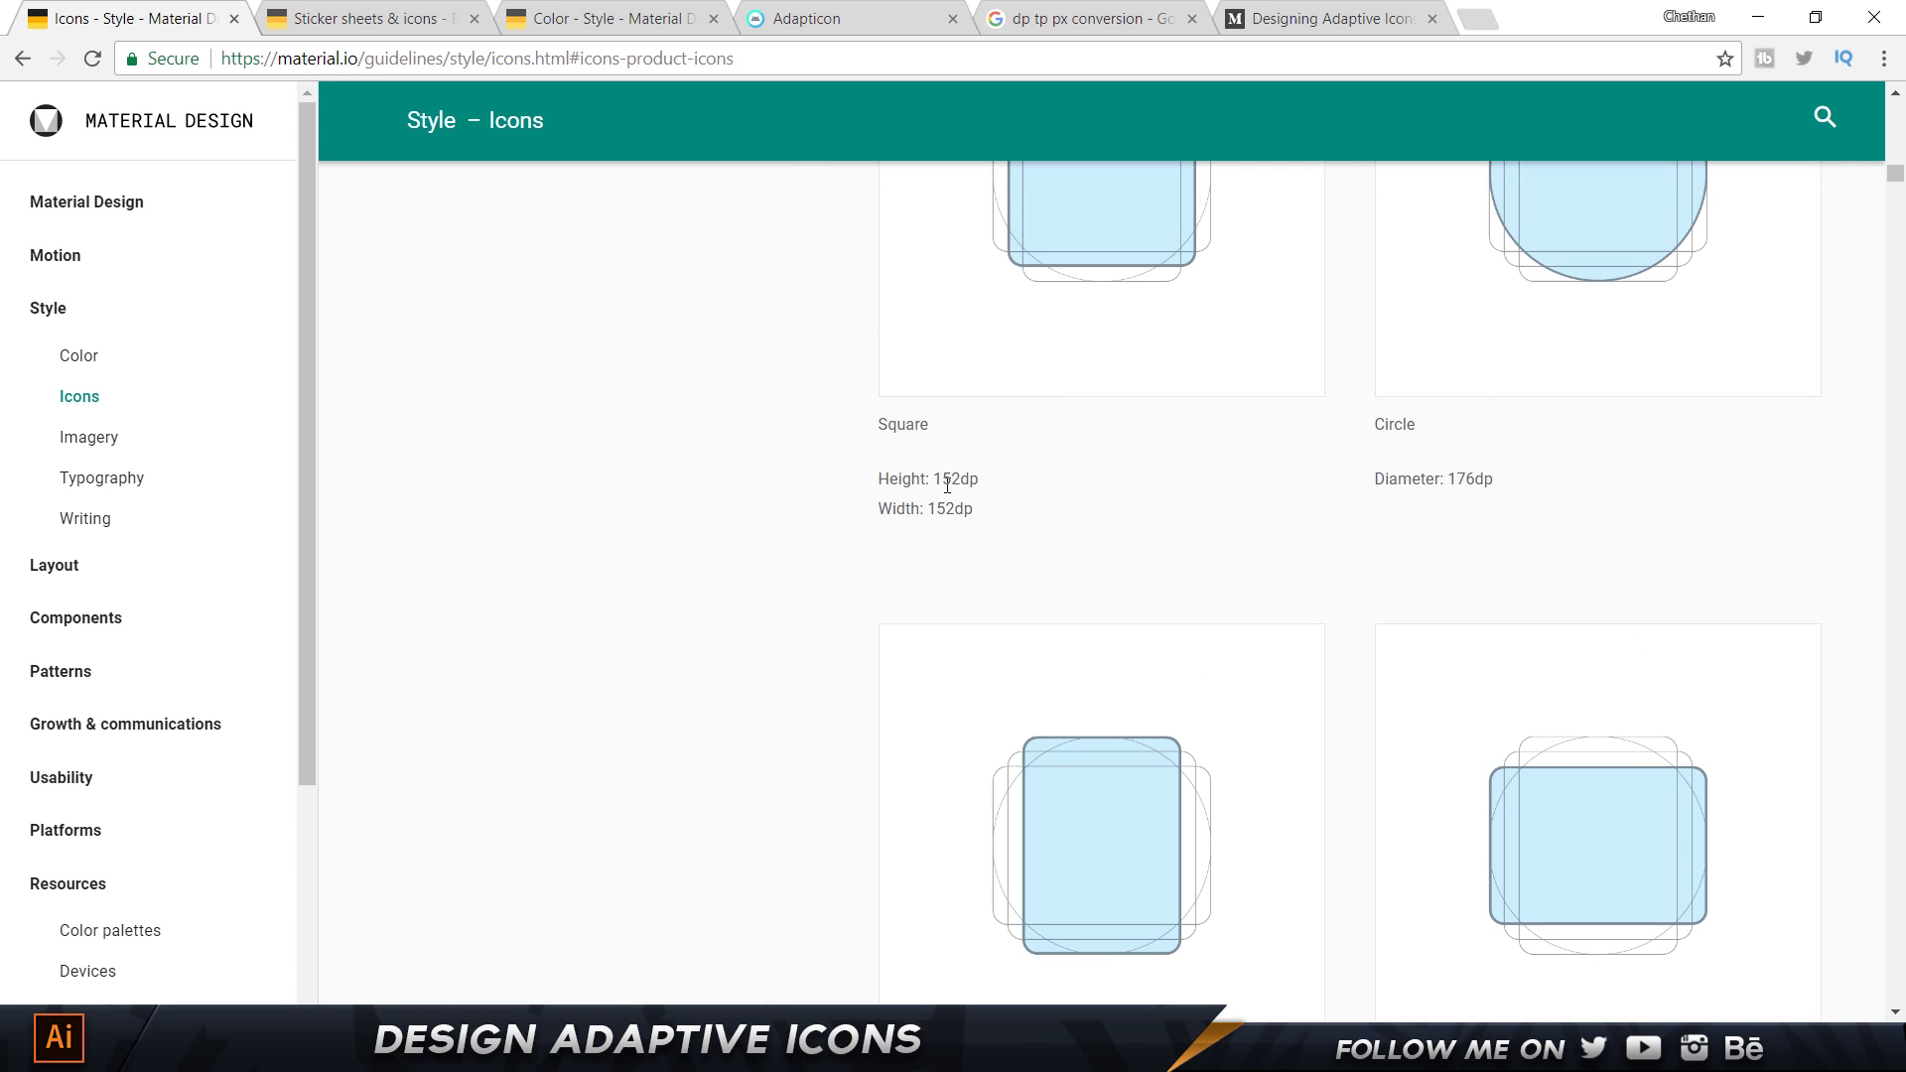
drag(942, 480, 975, 563)
scroll(1511, 515, down, 6)
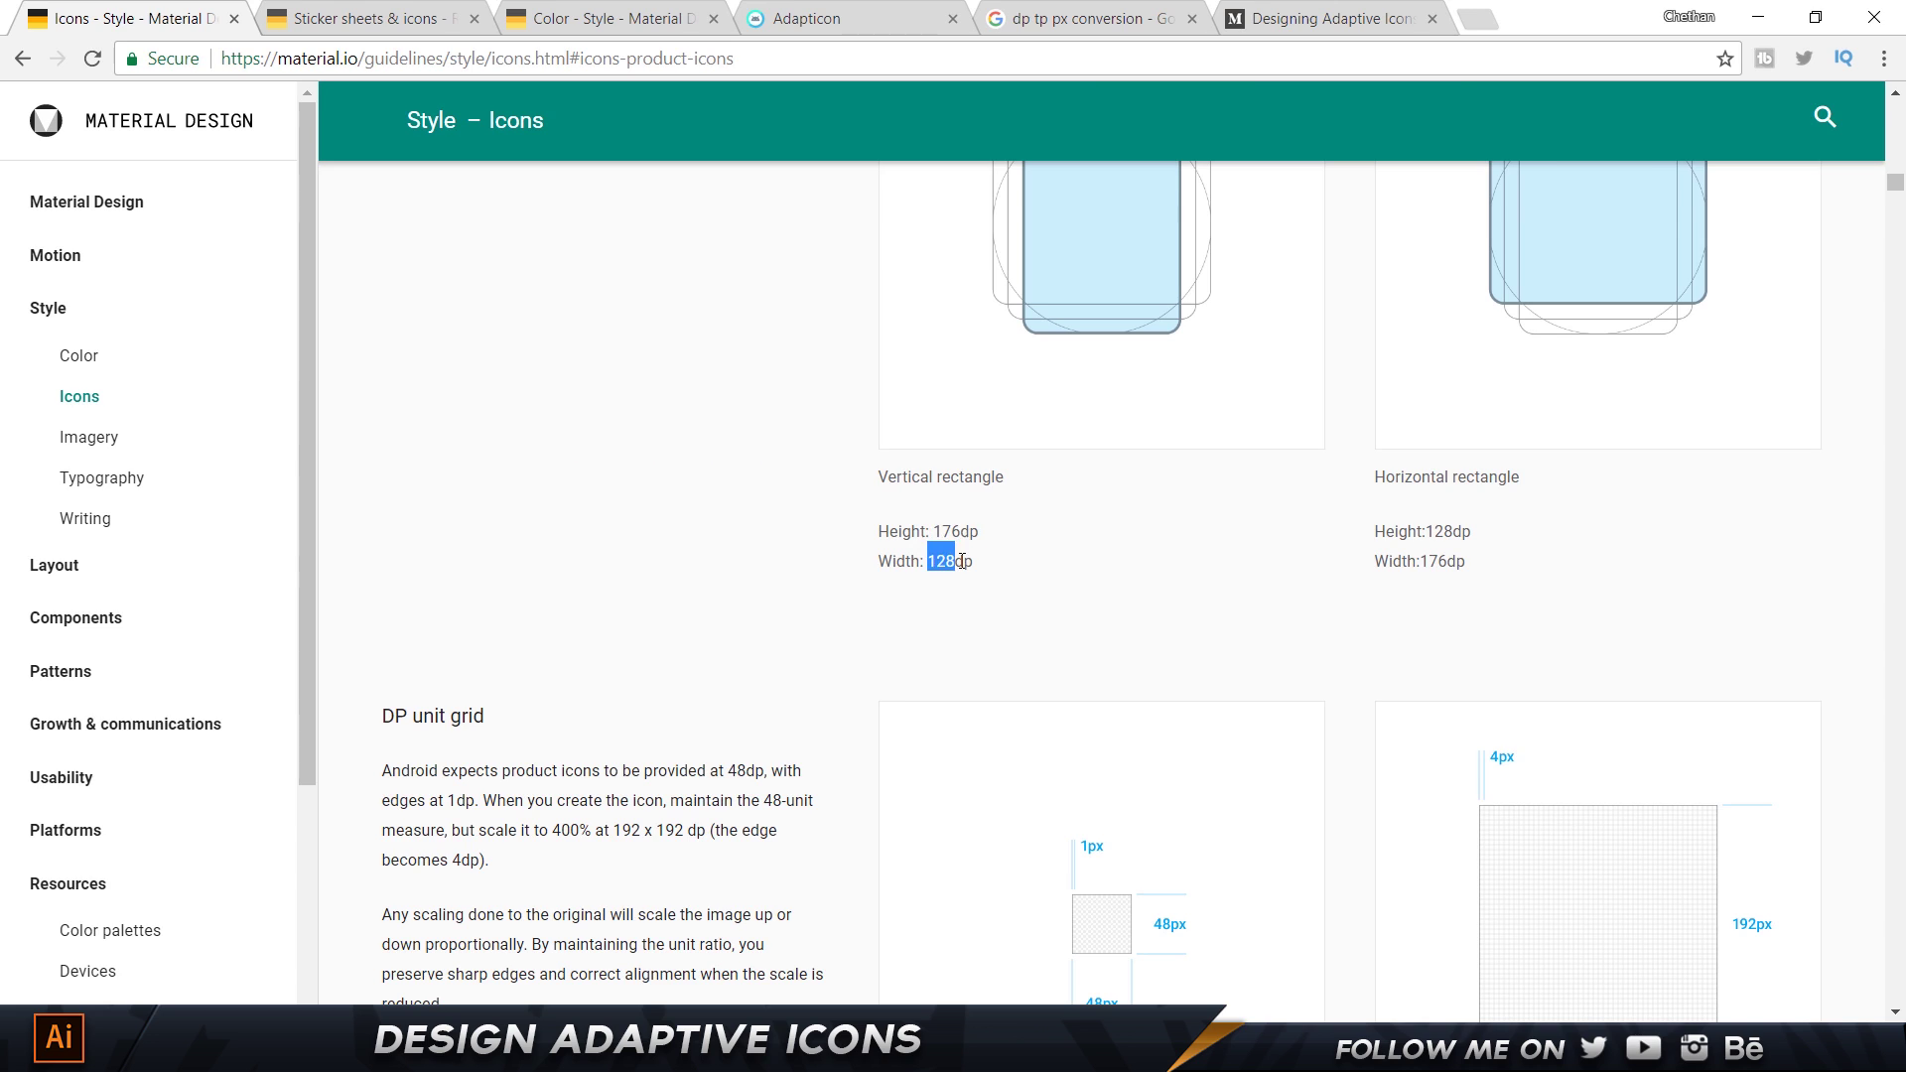
Check the keyline template in Illustrator and return to the browser to recheck the square keyline's dimensions.
key(alt+Tab)
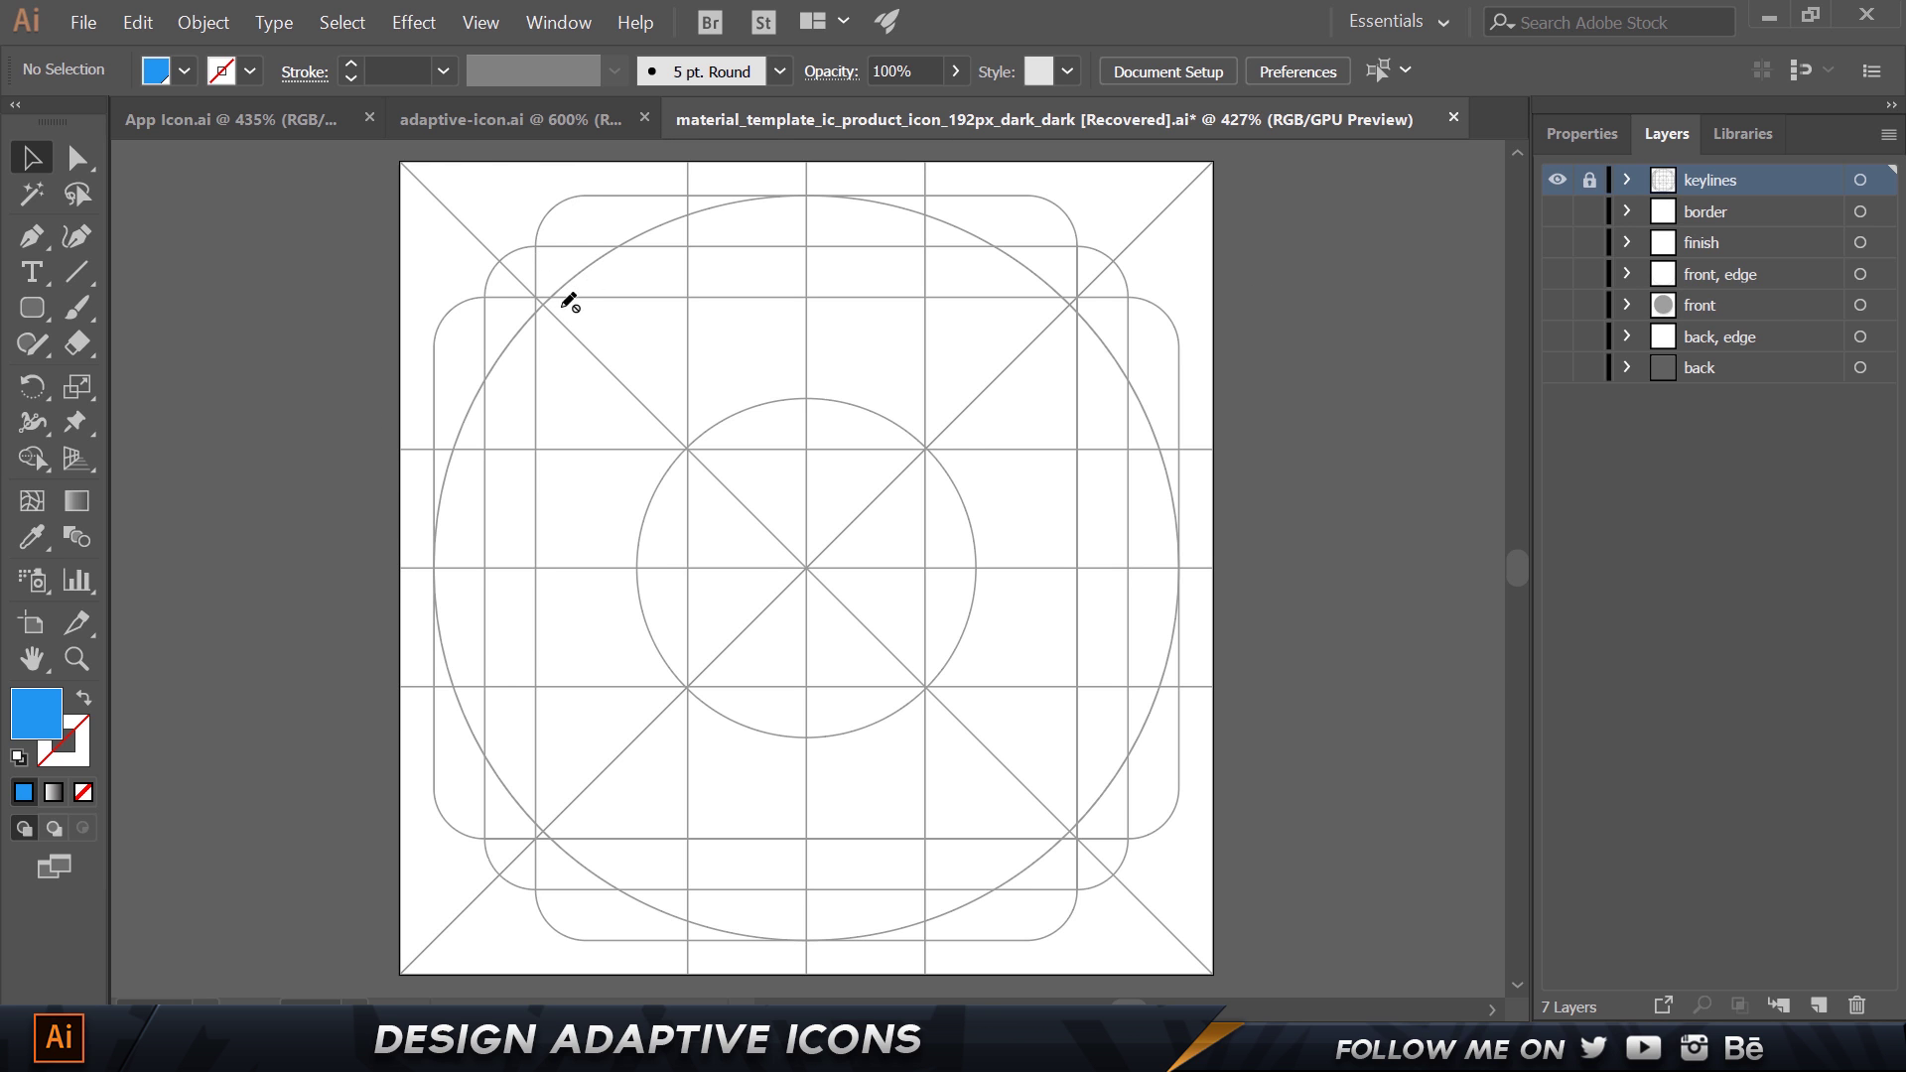
key(alt+Tab)
scroll(1212, 404, up, 8)
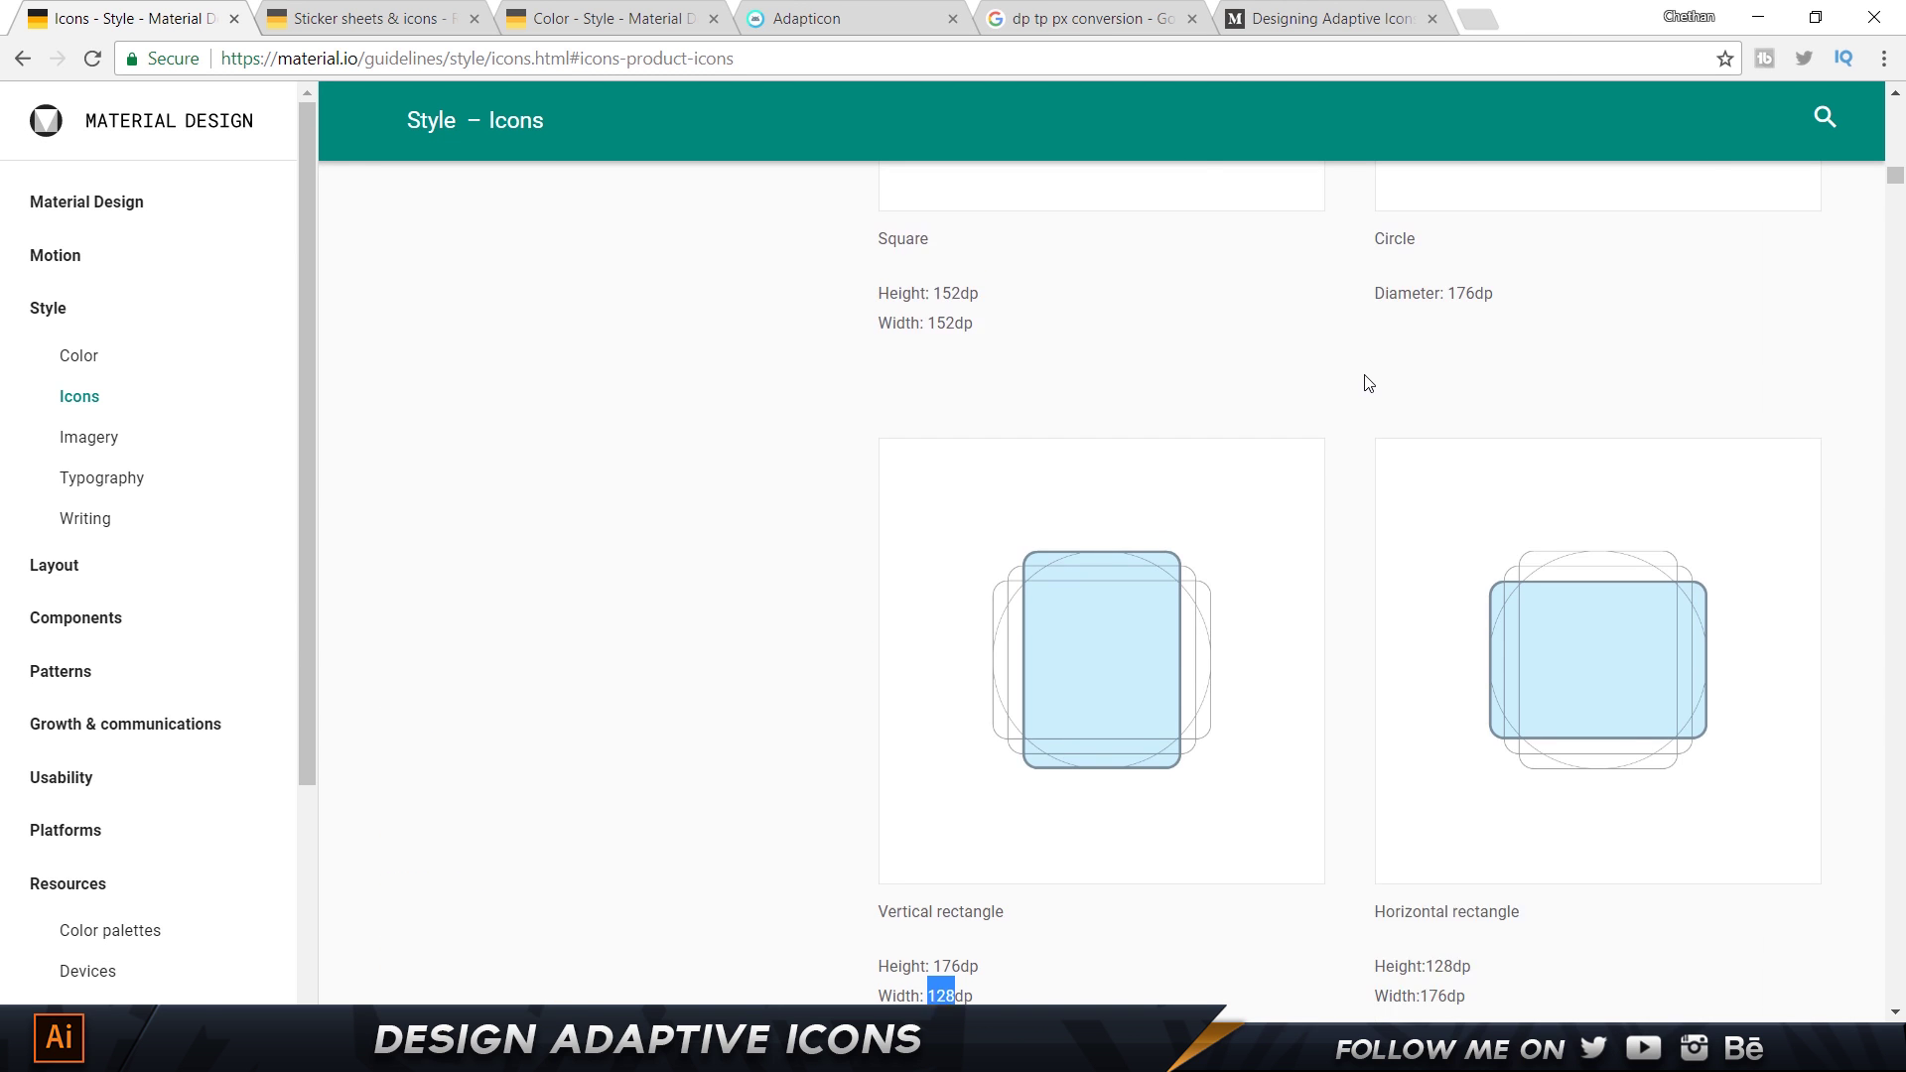
scroll(1483, 374, up, 1)
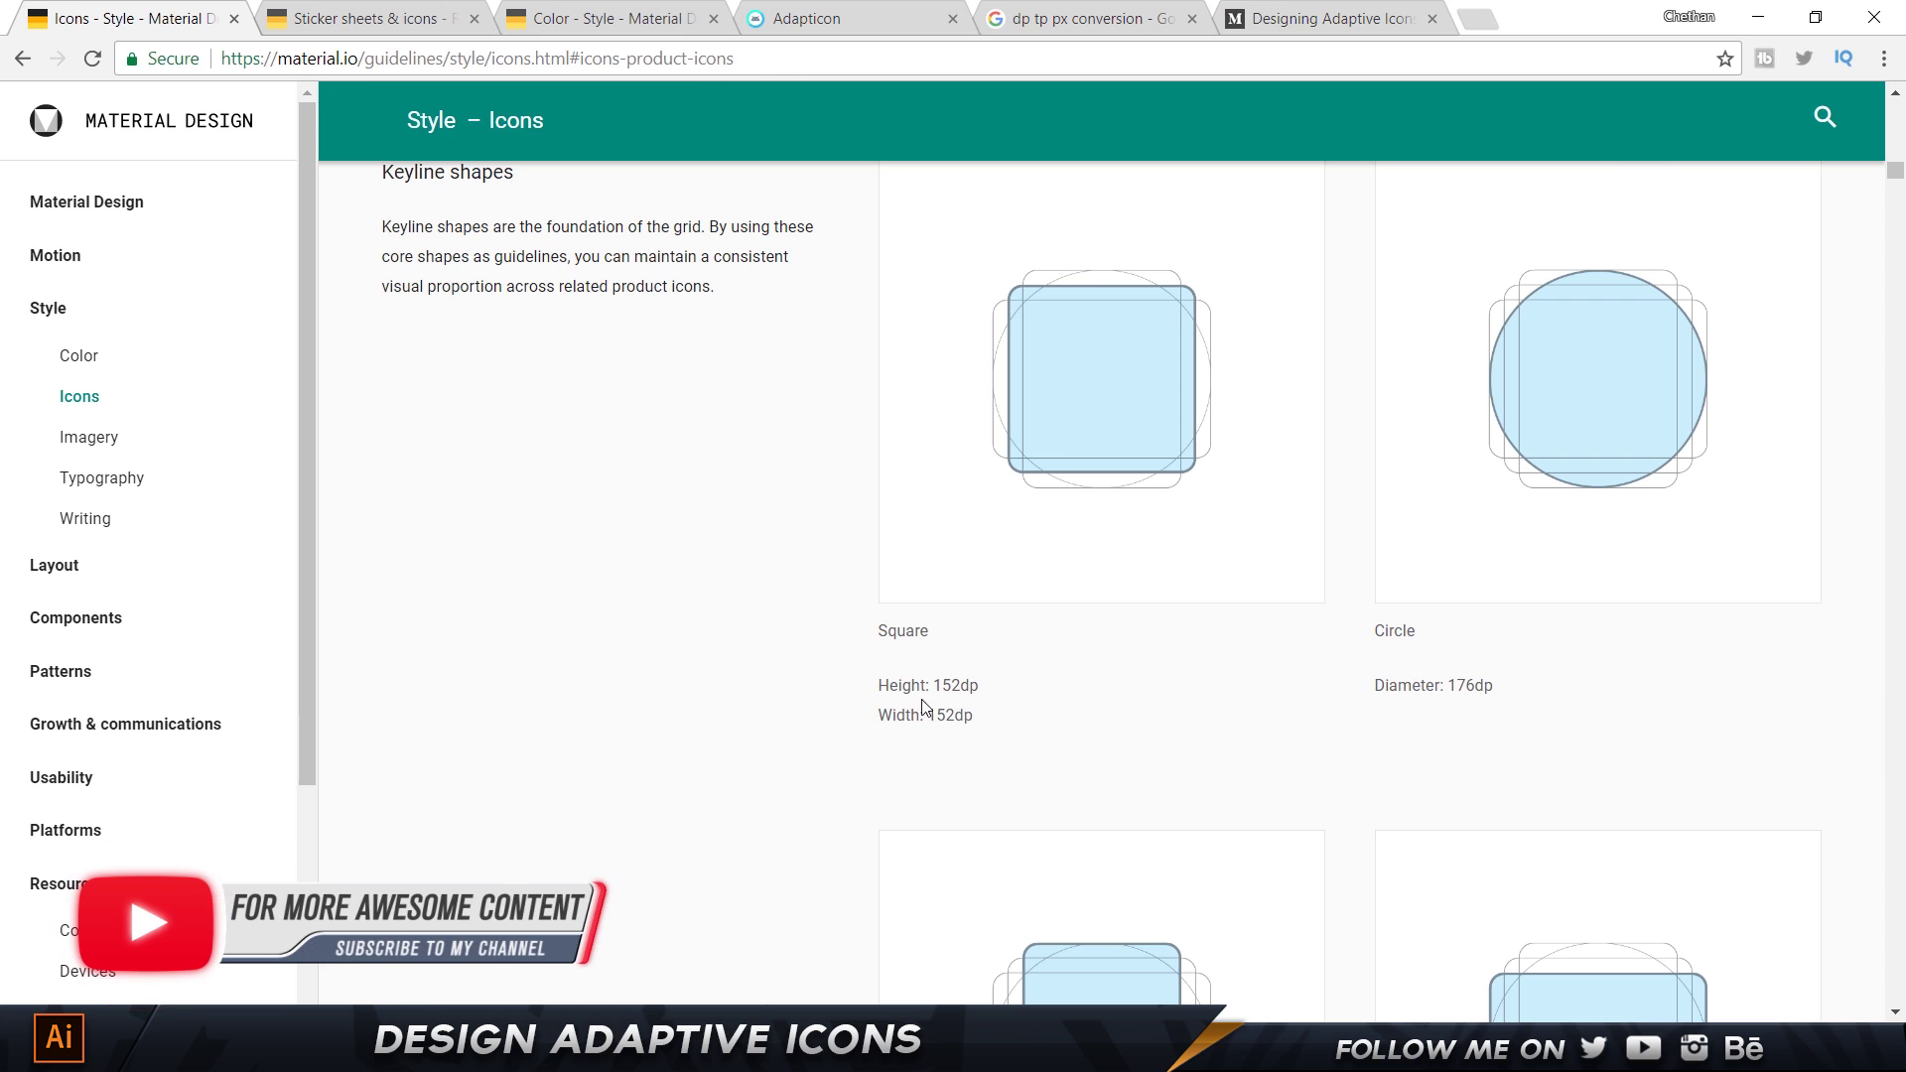
Return to Illustrator, select the Rounded Rectangle tool and add a new layer above keylines.
key(alt+Tab)
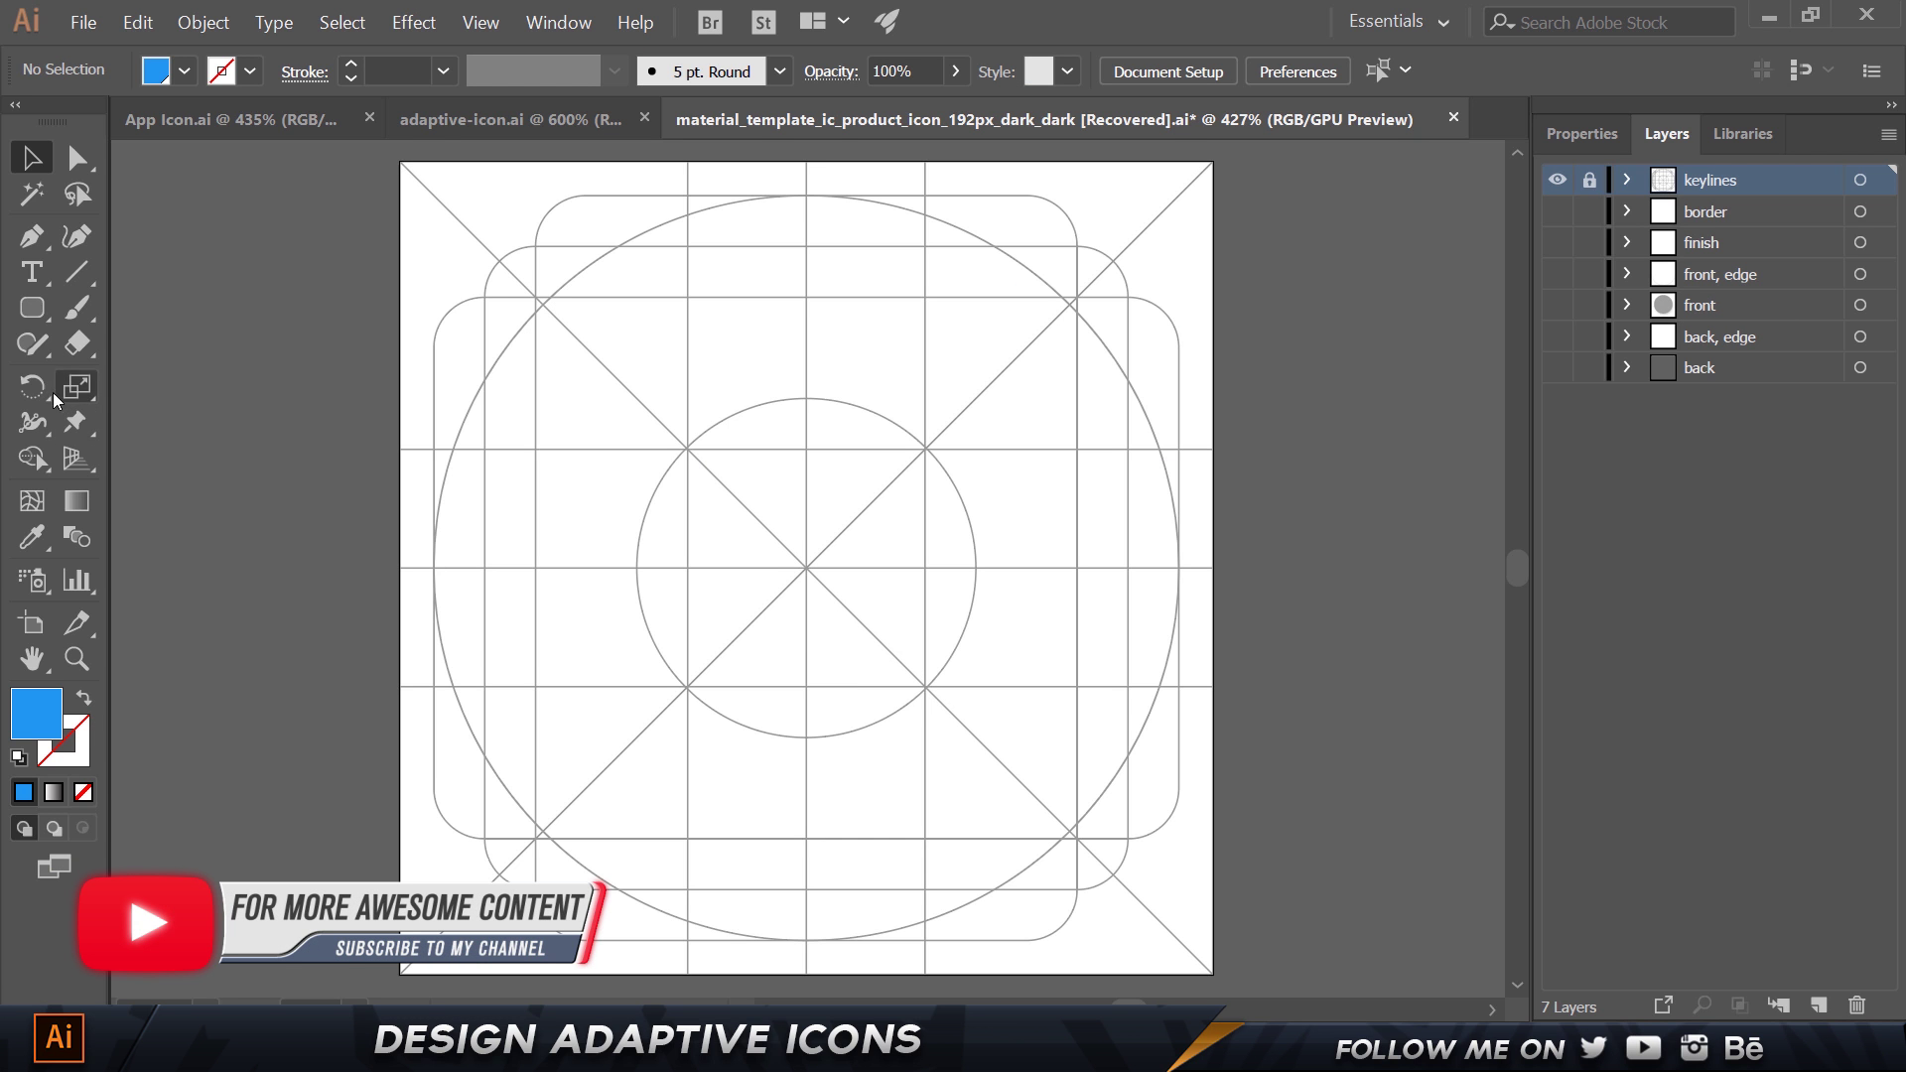
drag(43, 325, 144, 347)
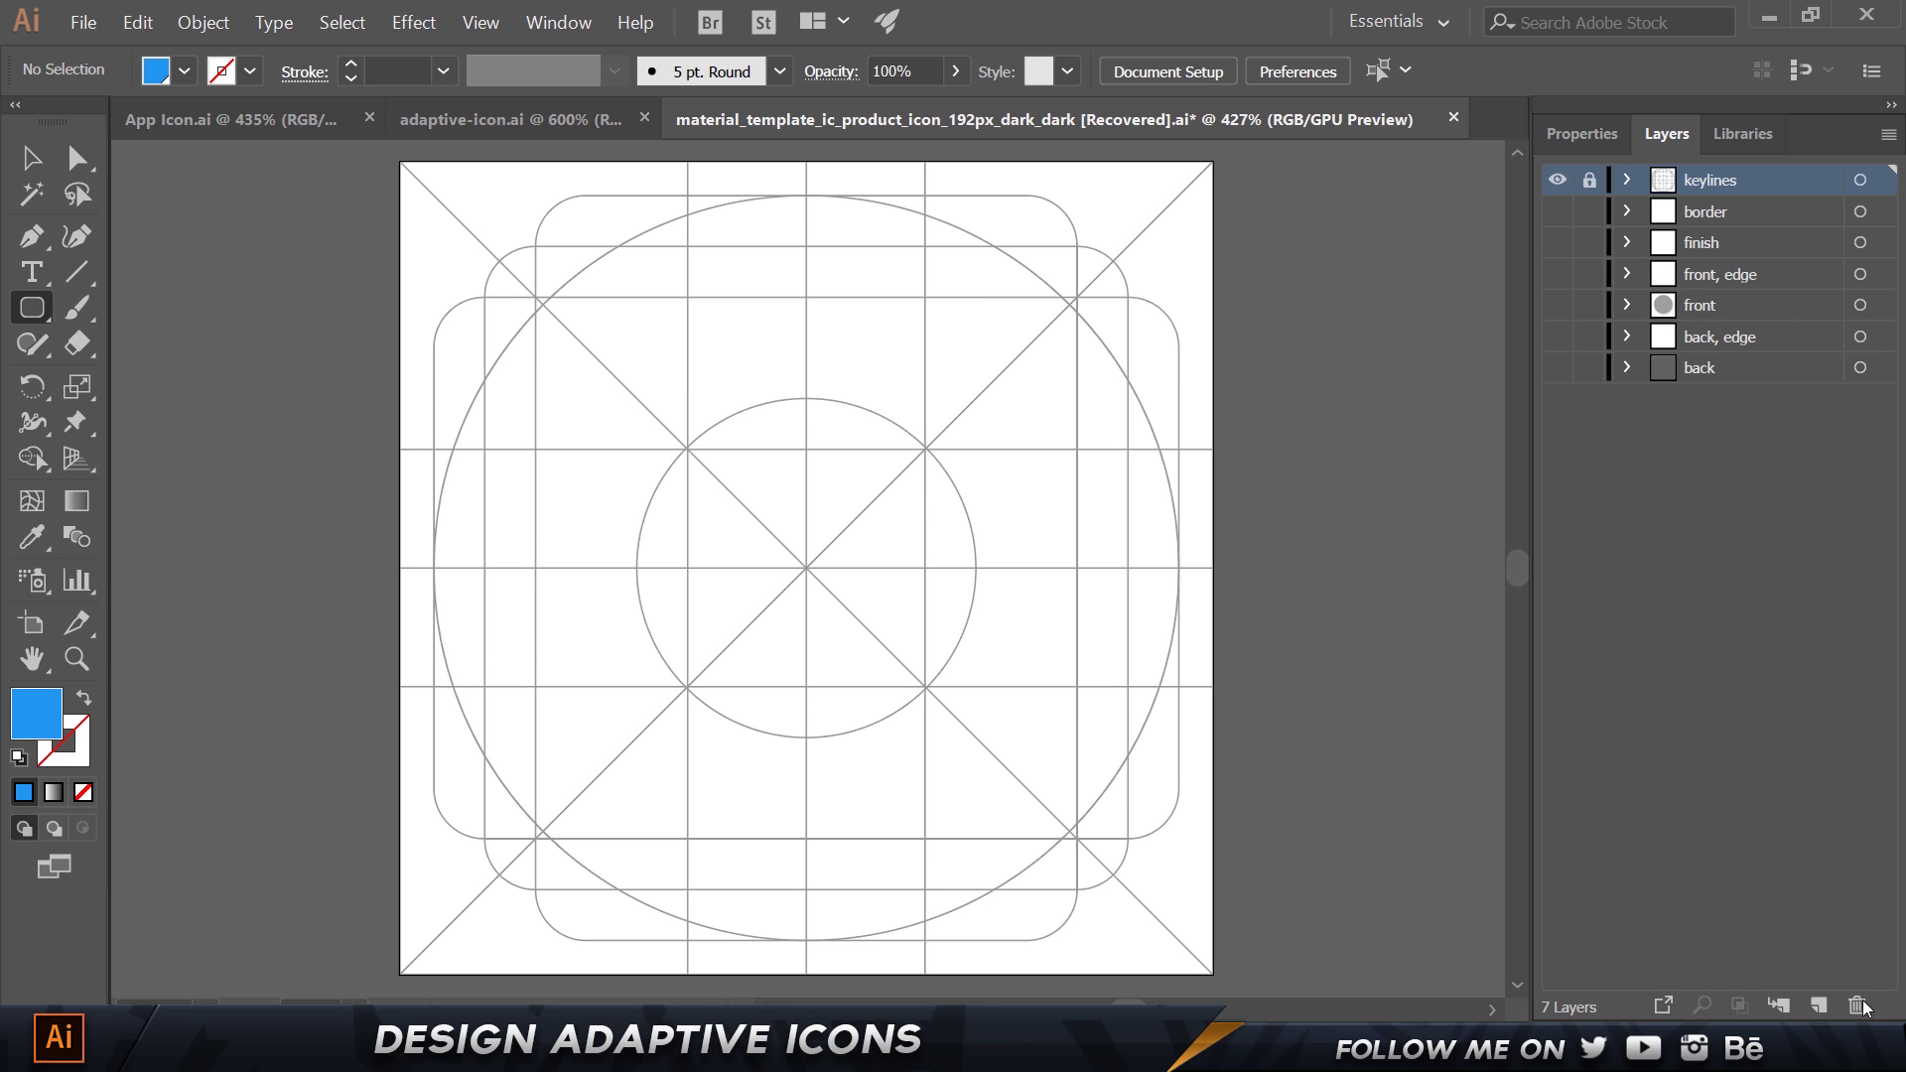
click(1820, 1005)
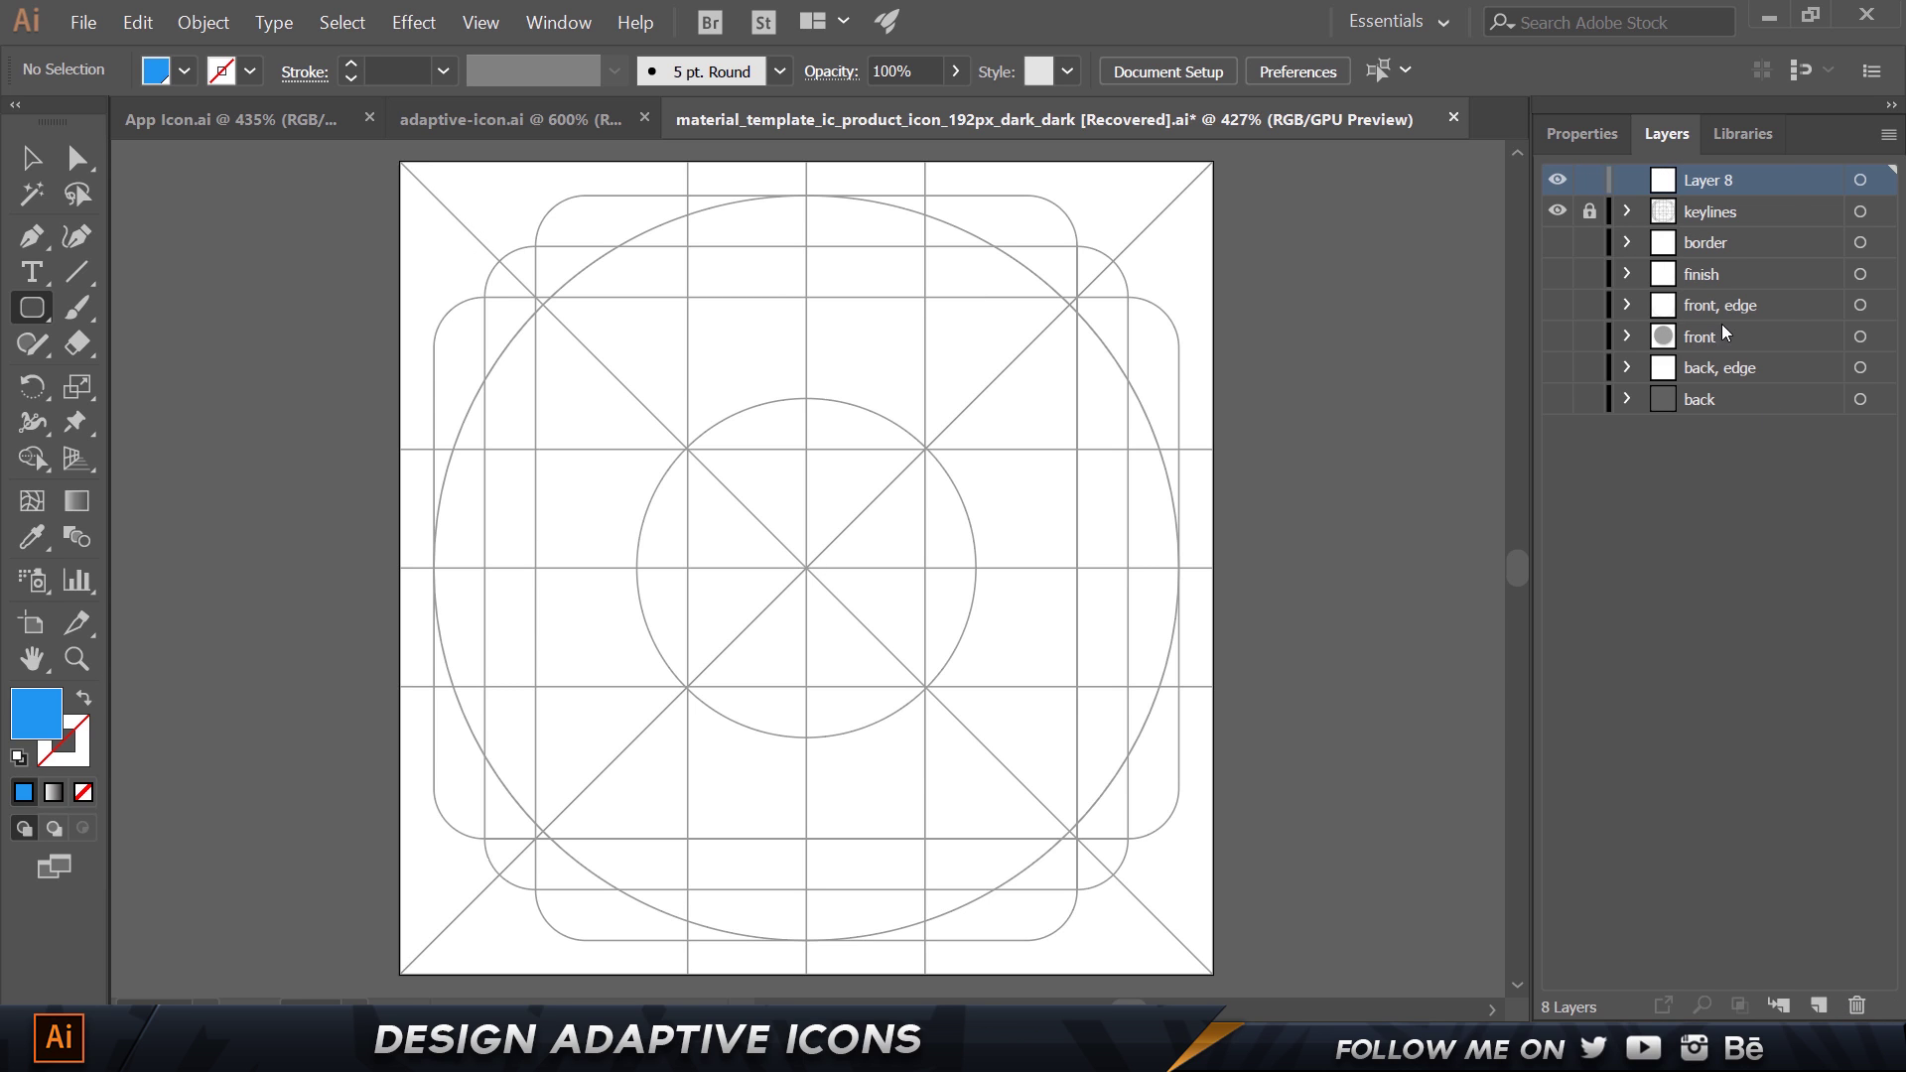
double_click(1705, 178)
text(Forground)
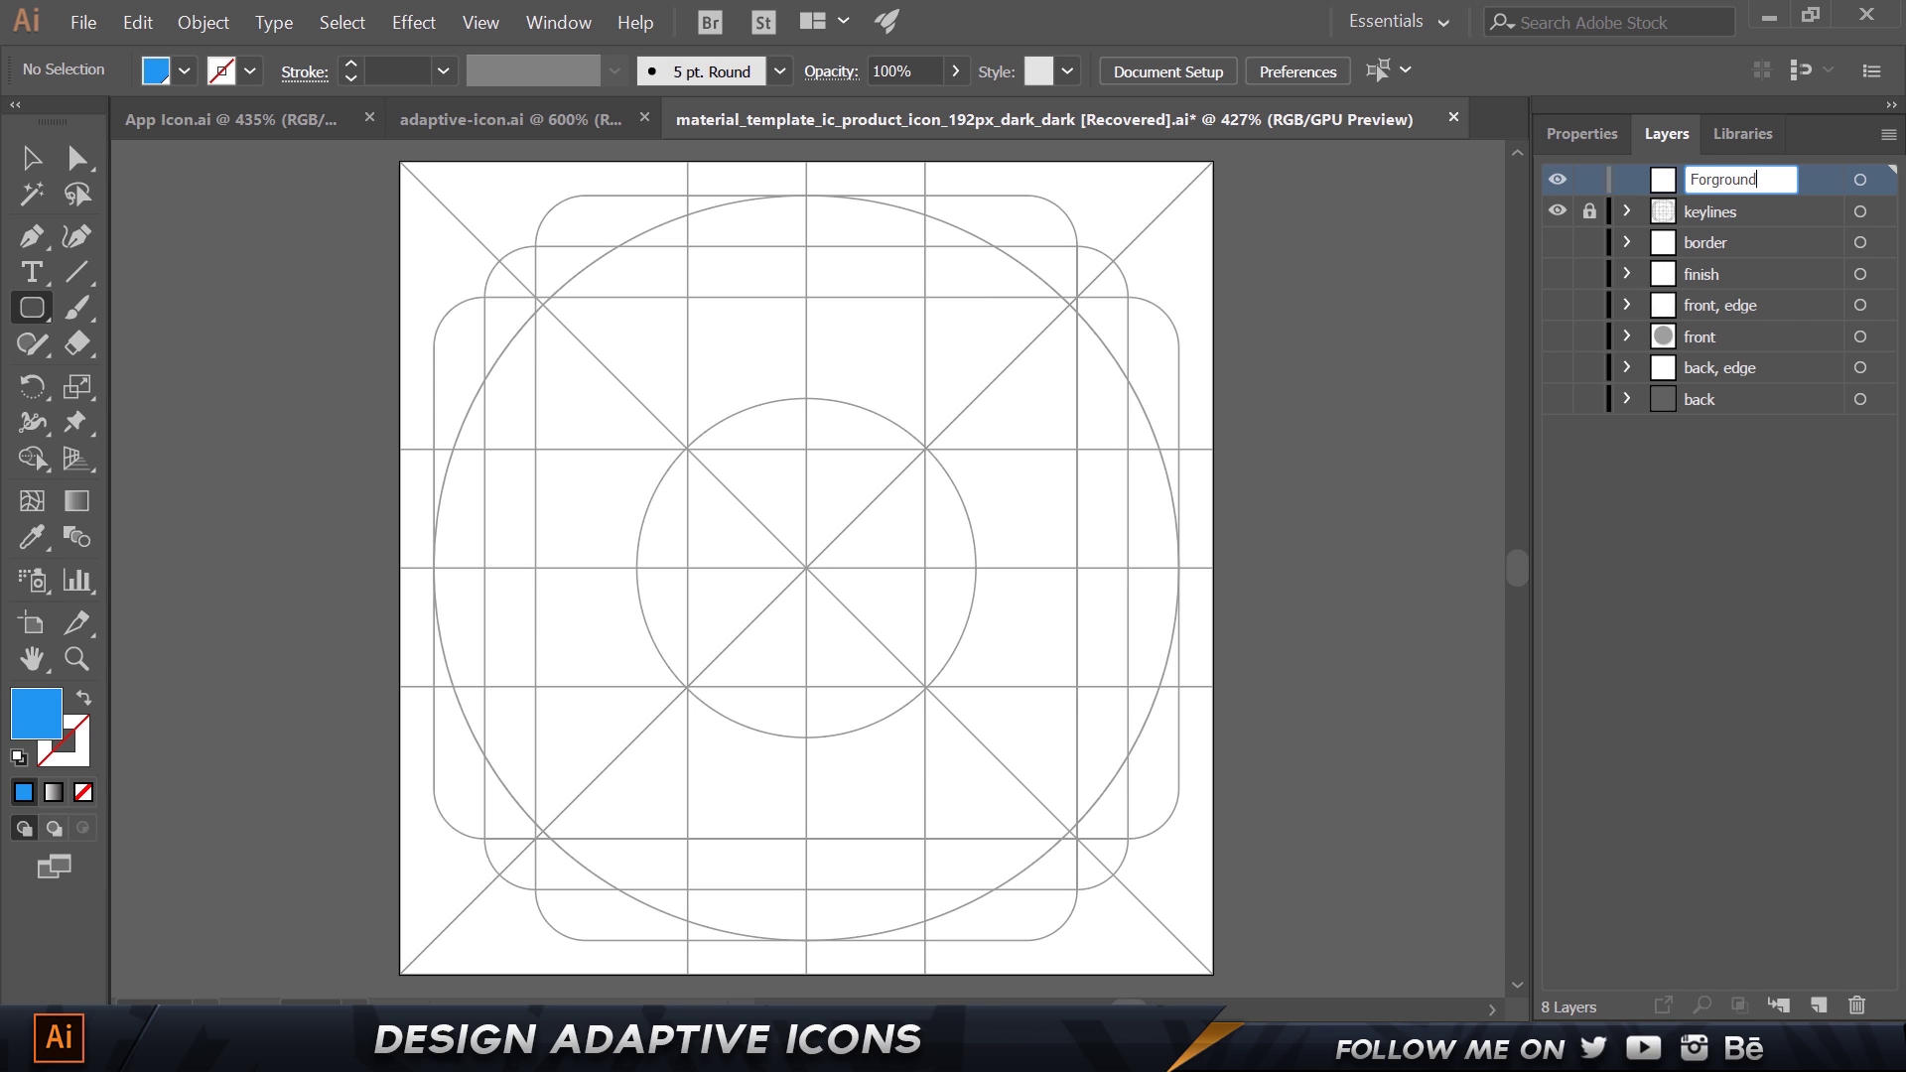
key(Return)
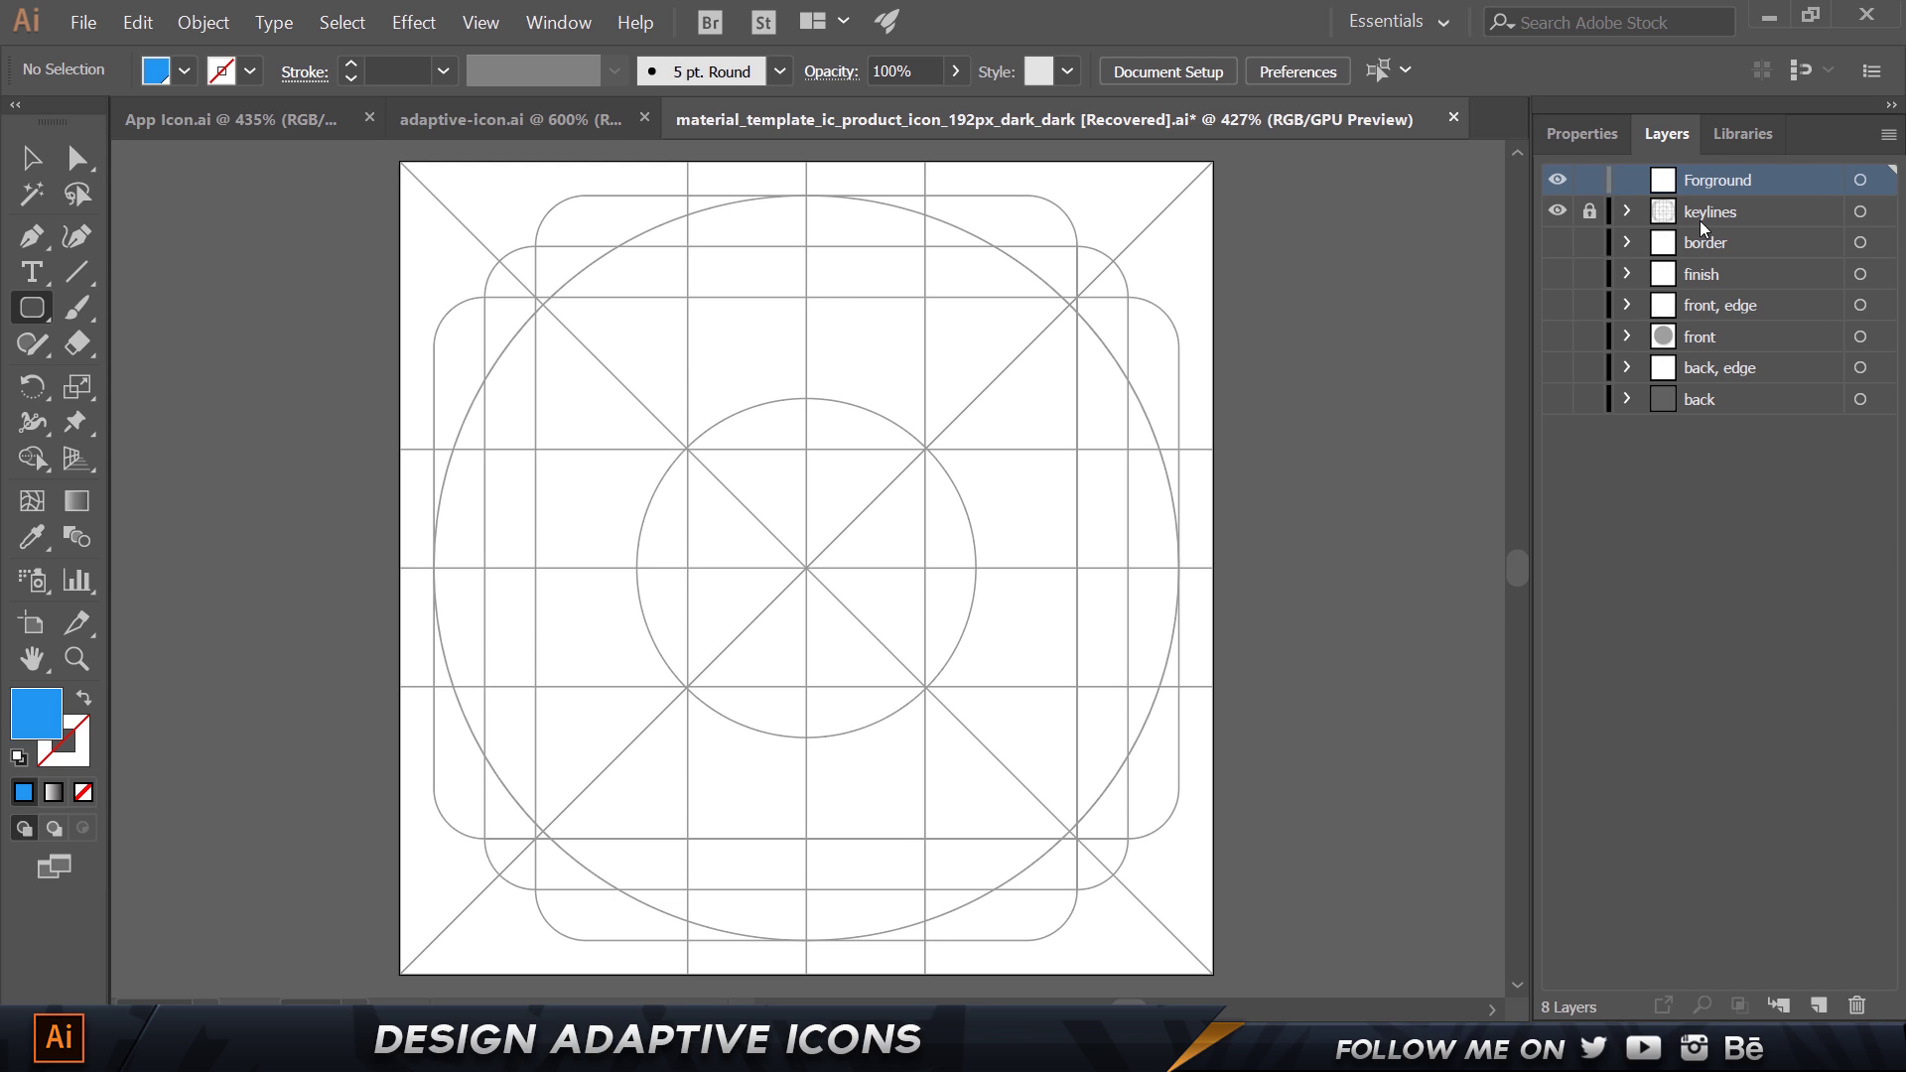
Rename the new layer above keylines as Background.
double_click(1719, 182)
text(Back)
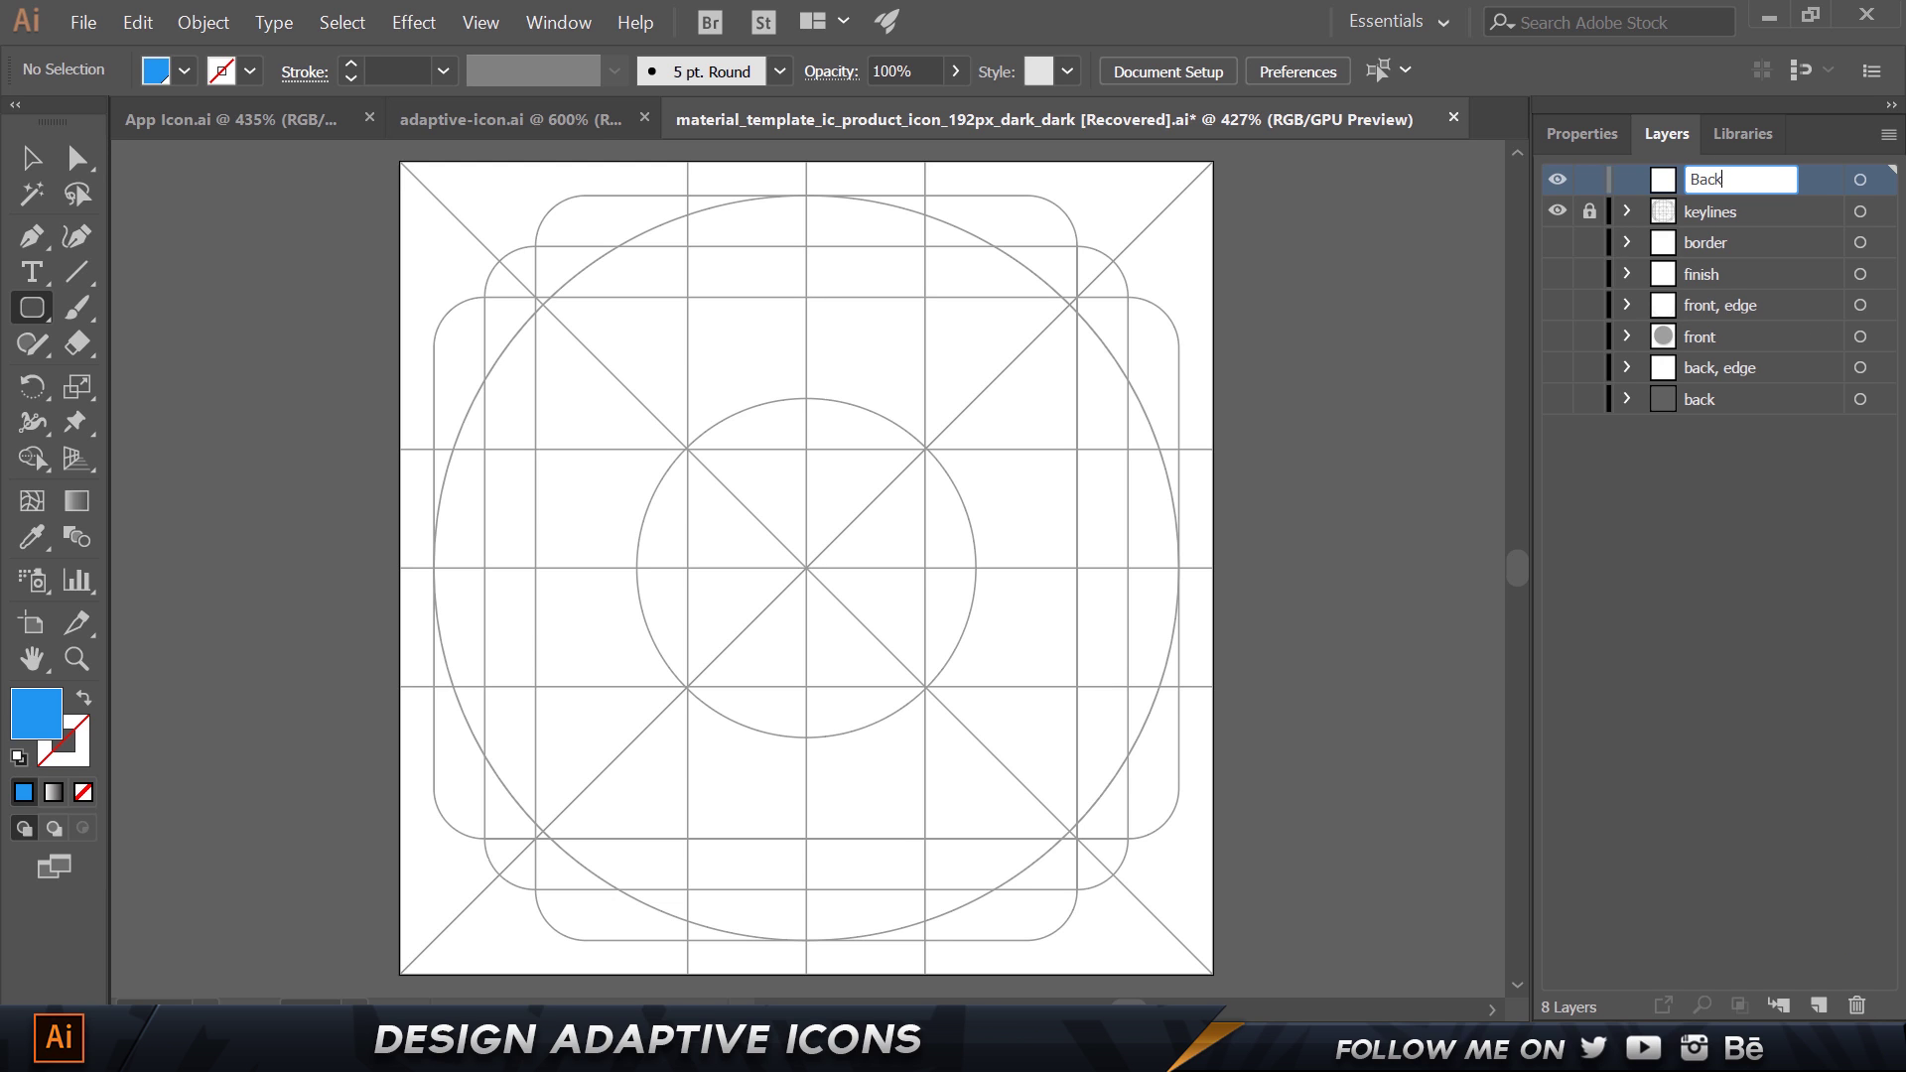
text(ground)
key(Return)
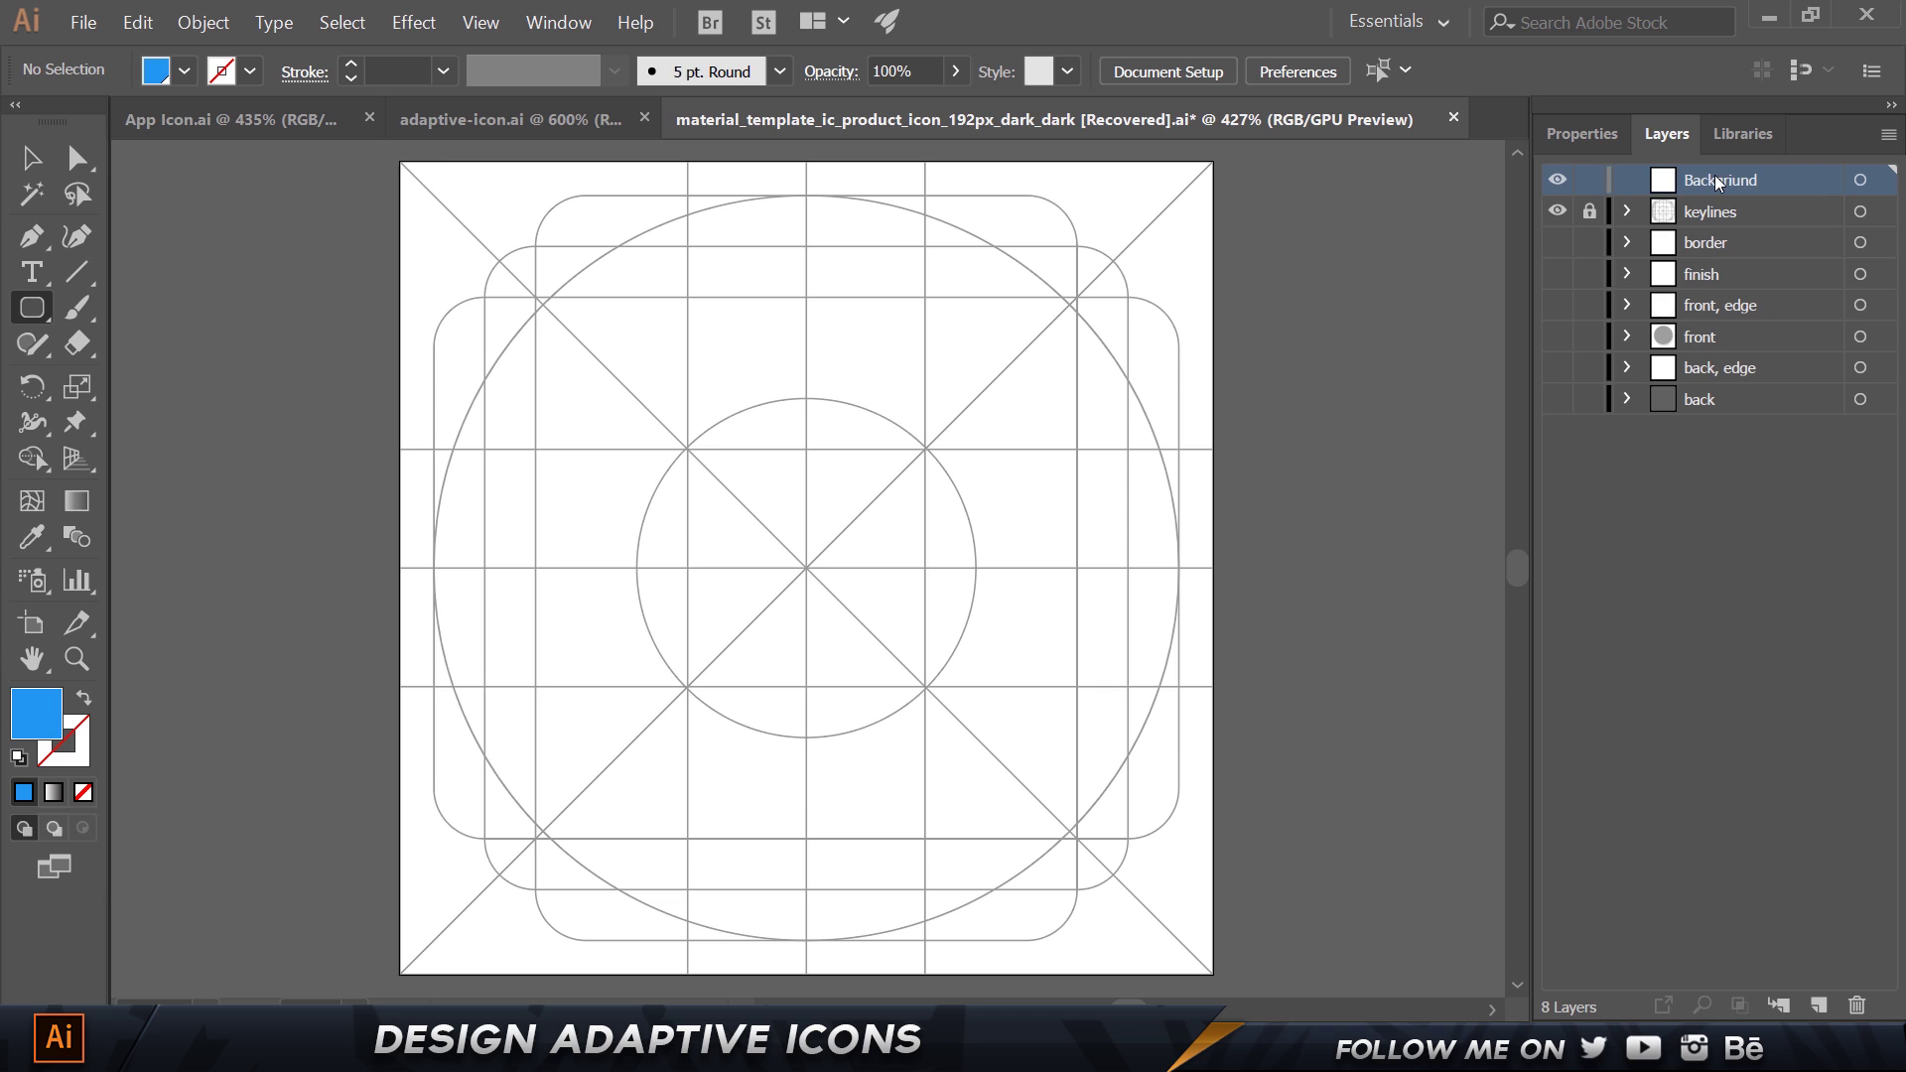
Create a blue rounded rectangle 152 pt wide and 152 pt high with a 12 pt corner radius on the Background layer.
click(495, 245)
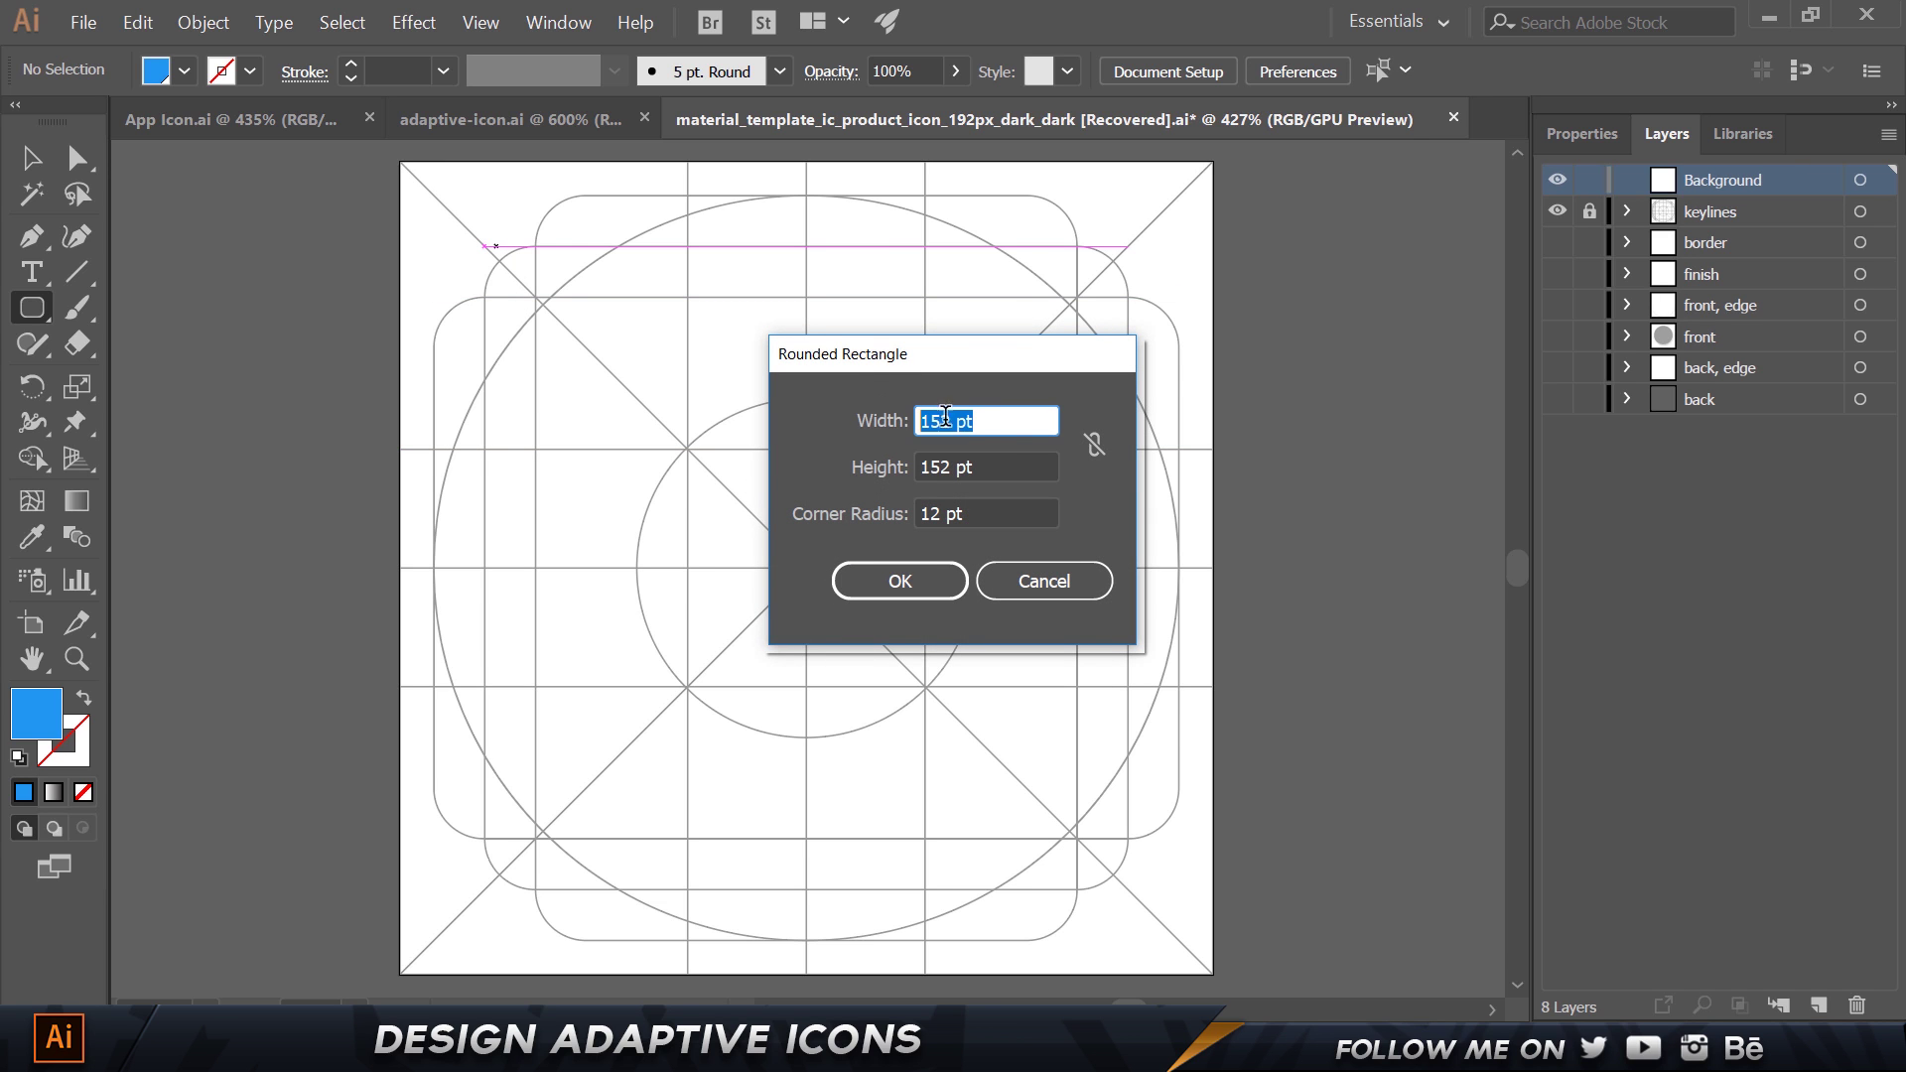
key(Tab)
key(Tab)
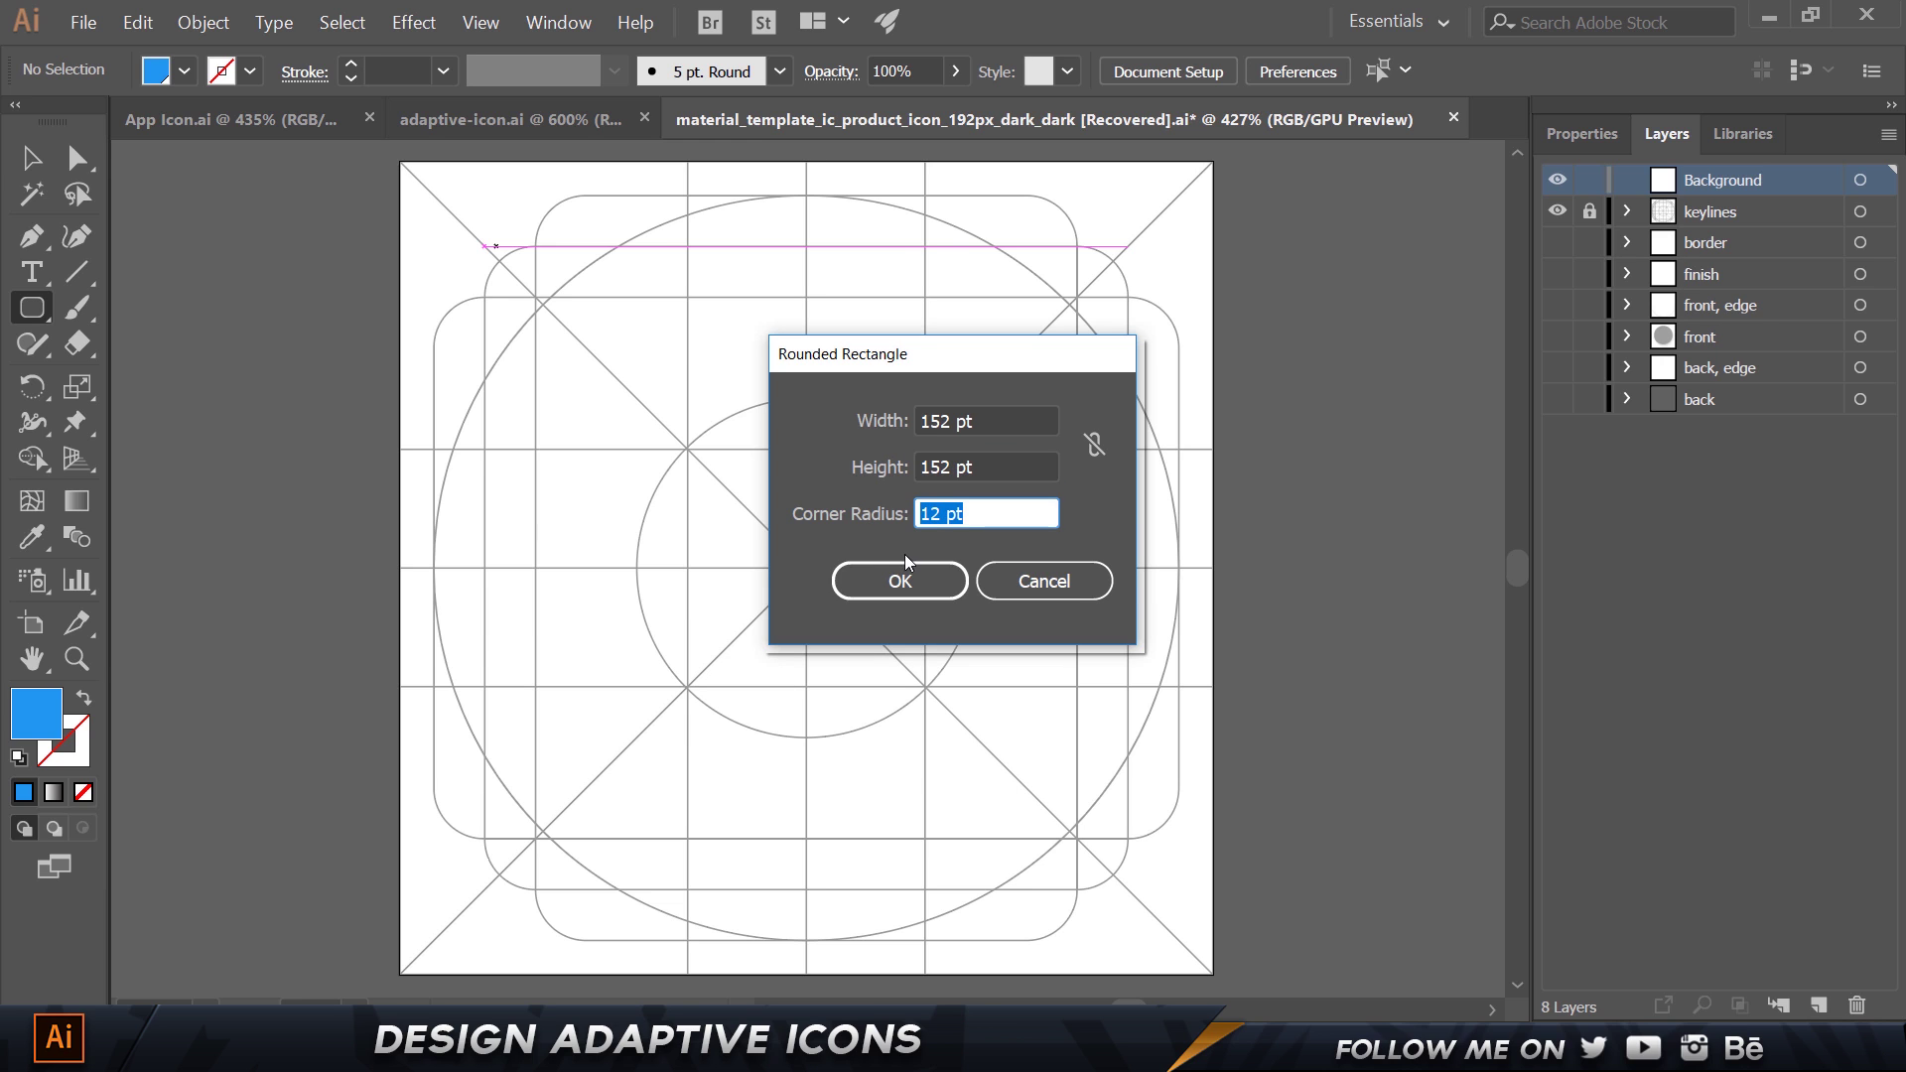
click(900, 580)
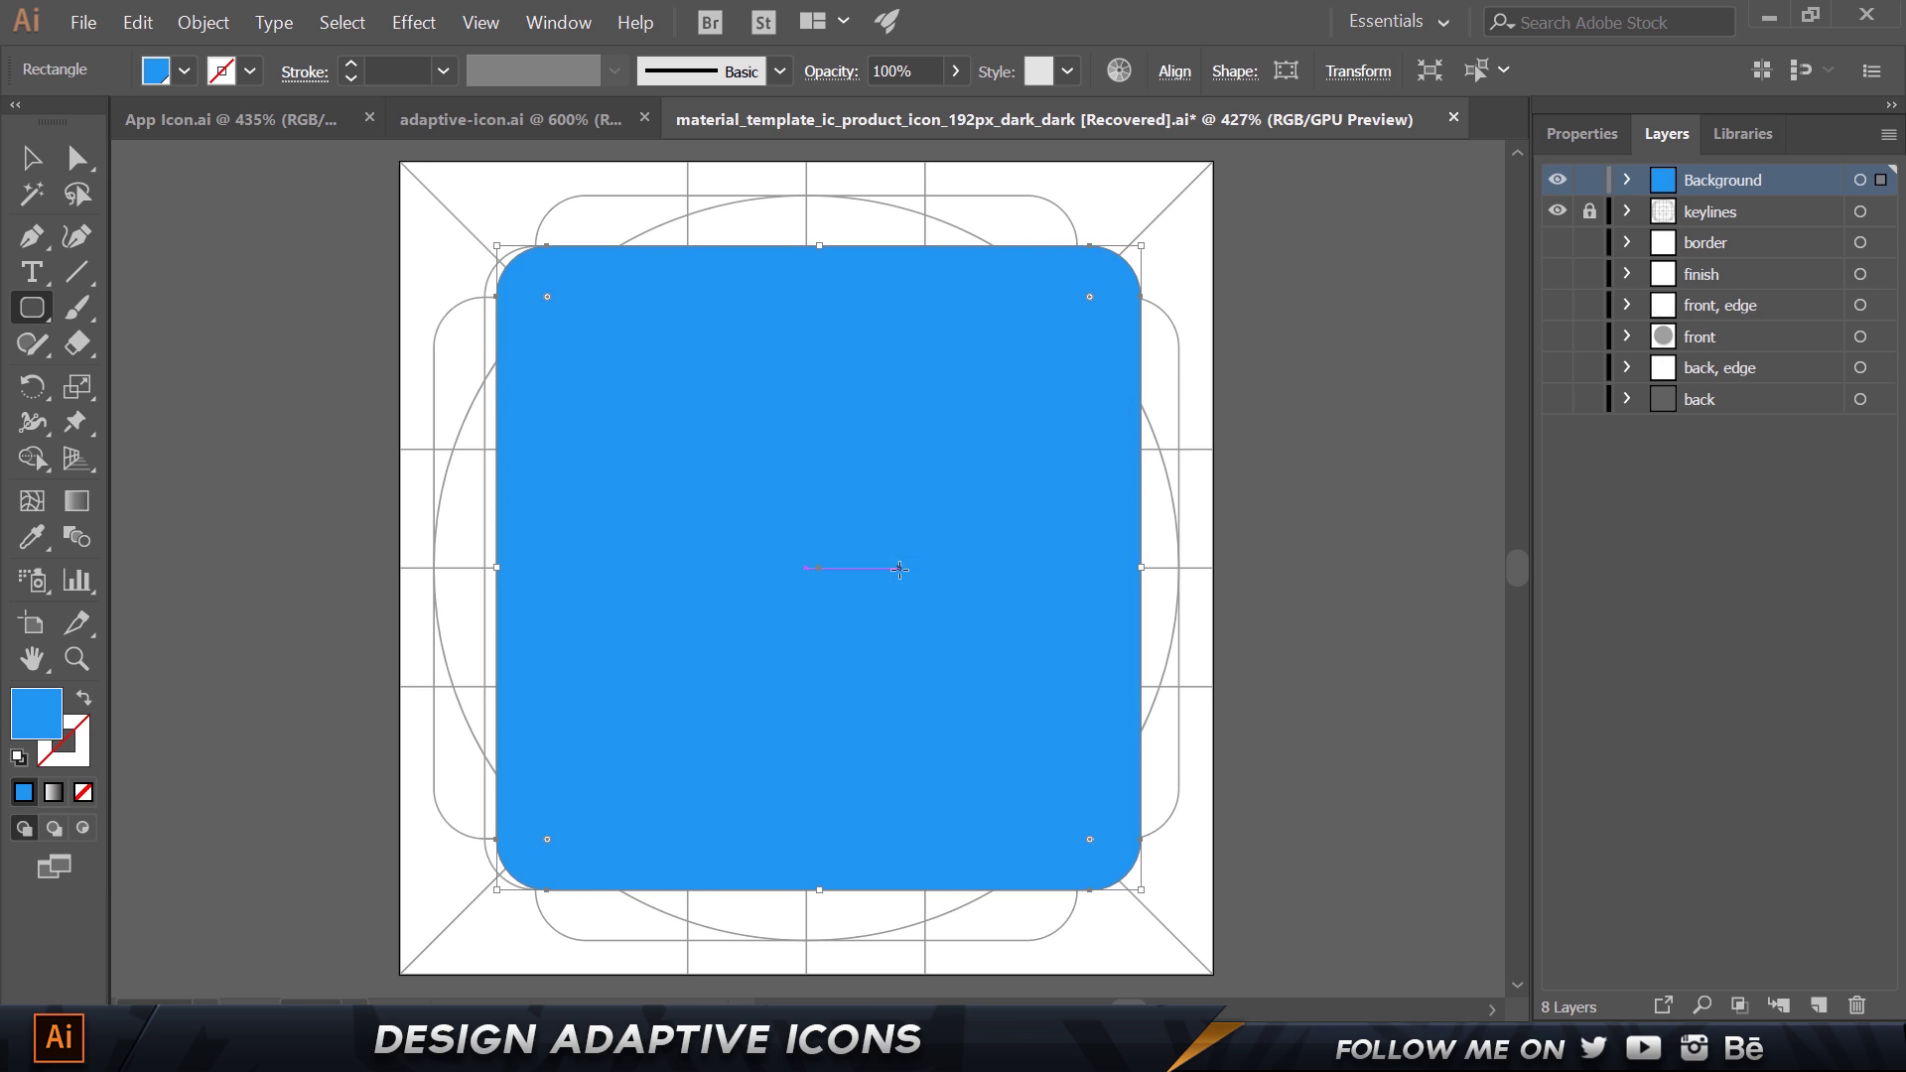
key(v)
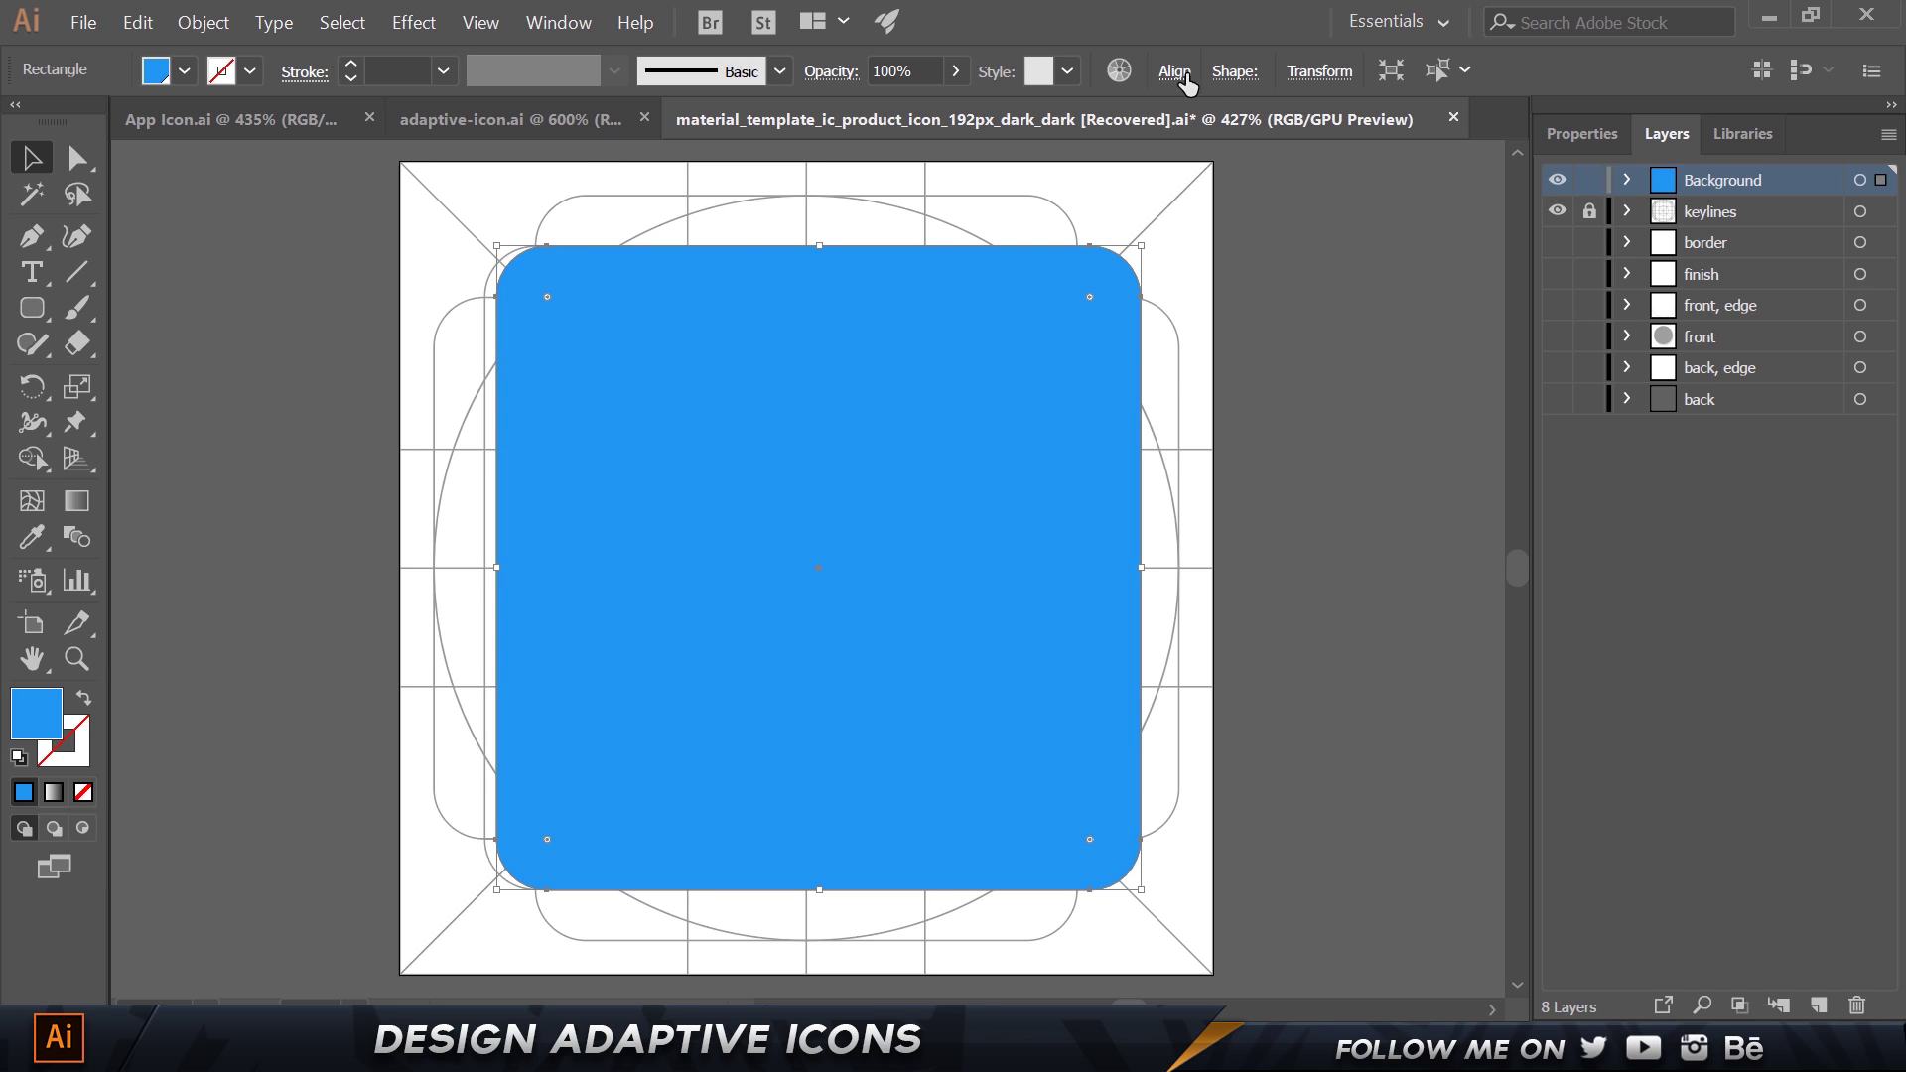
Center the blue rounded rectangle horizontally on the artboard.
click(1175, 71)
click(928, 151)
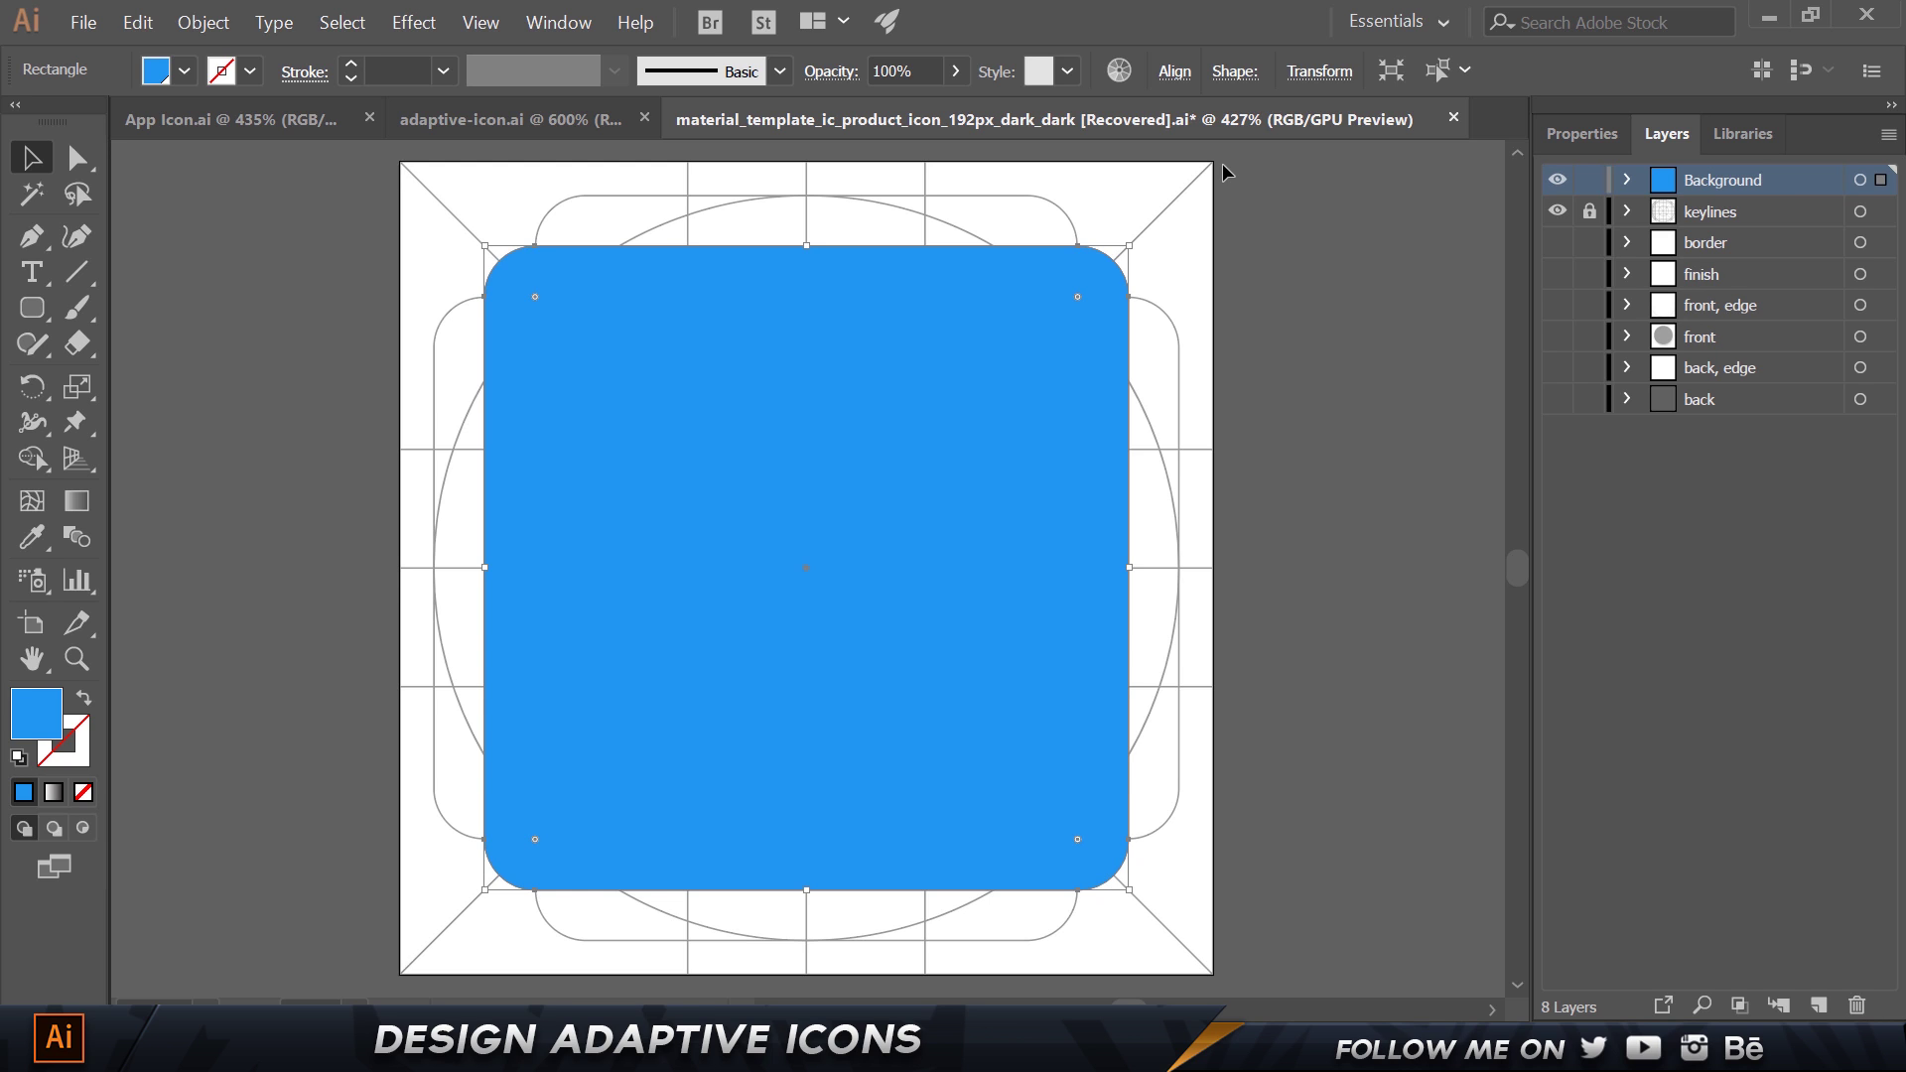
Switch to the browser and review the color palette section of the Material Design color guidelines.
key(alt+Tab)
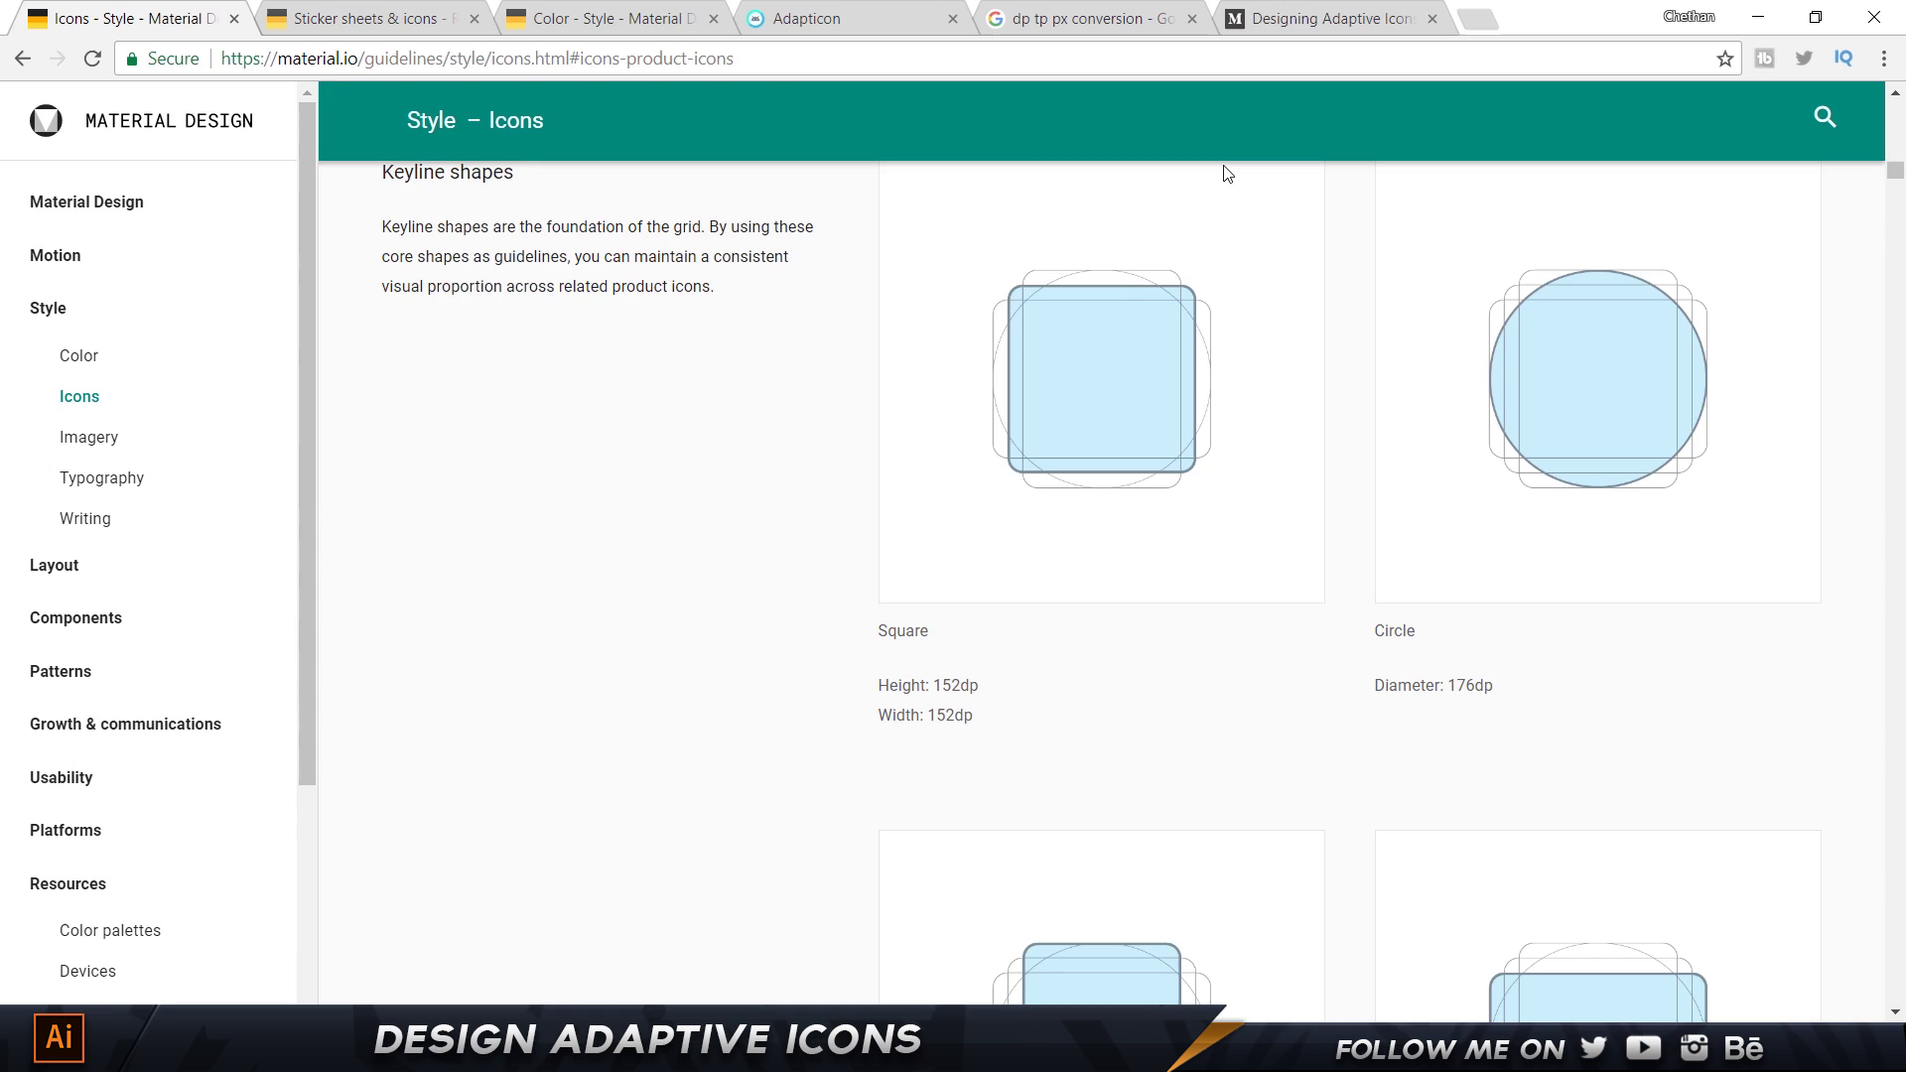
click(601, 17)
scroll(1033, 571, up, 15)
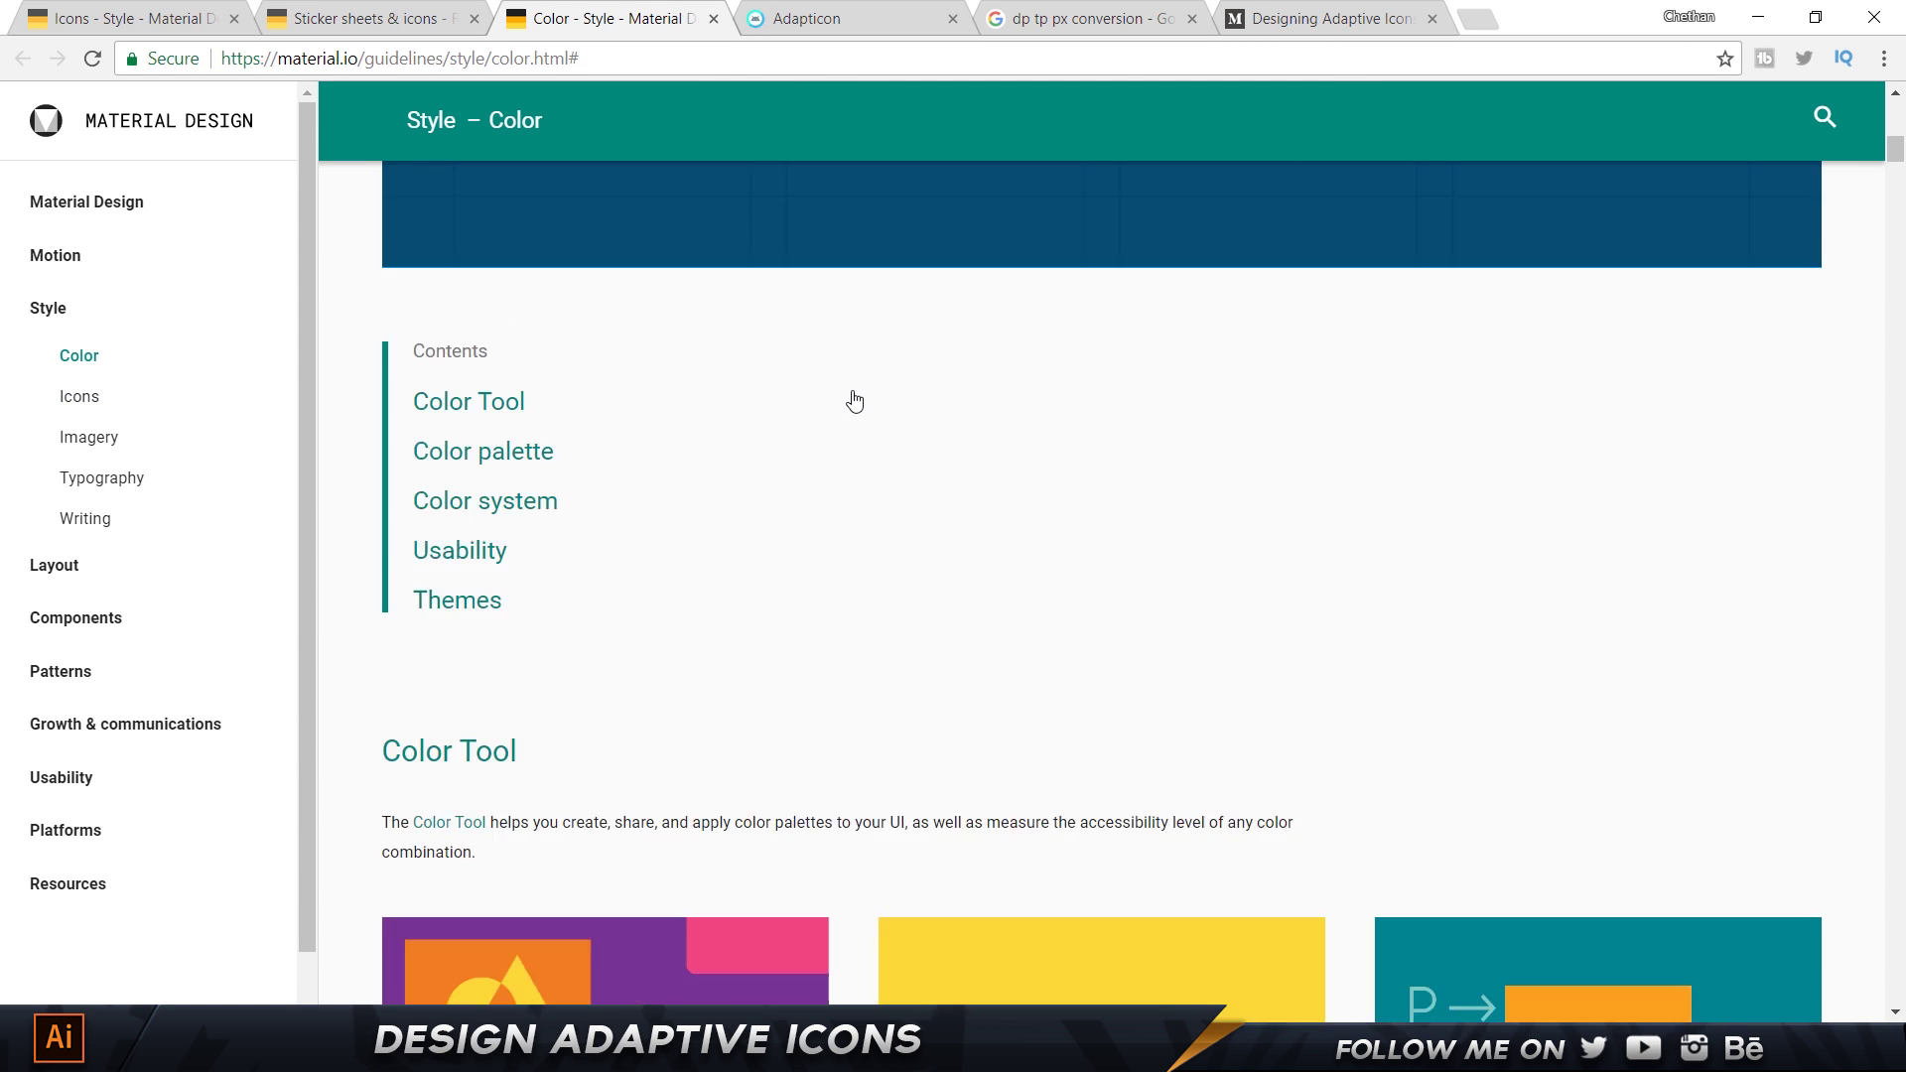
click(851, 453)
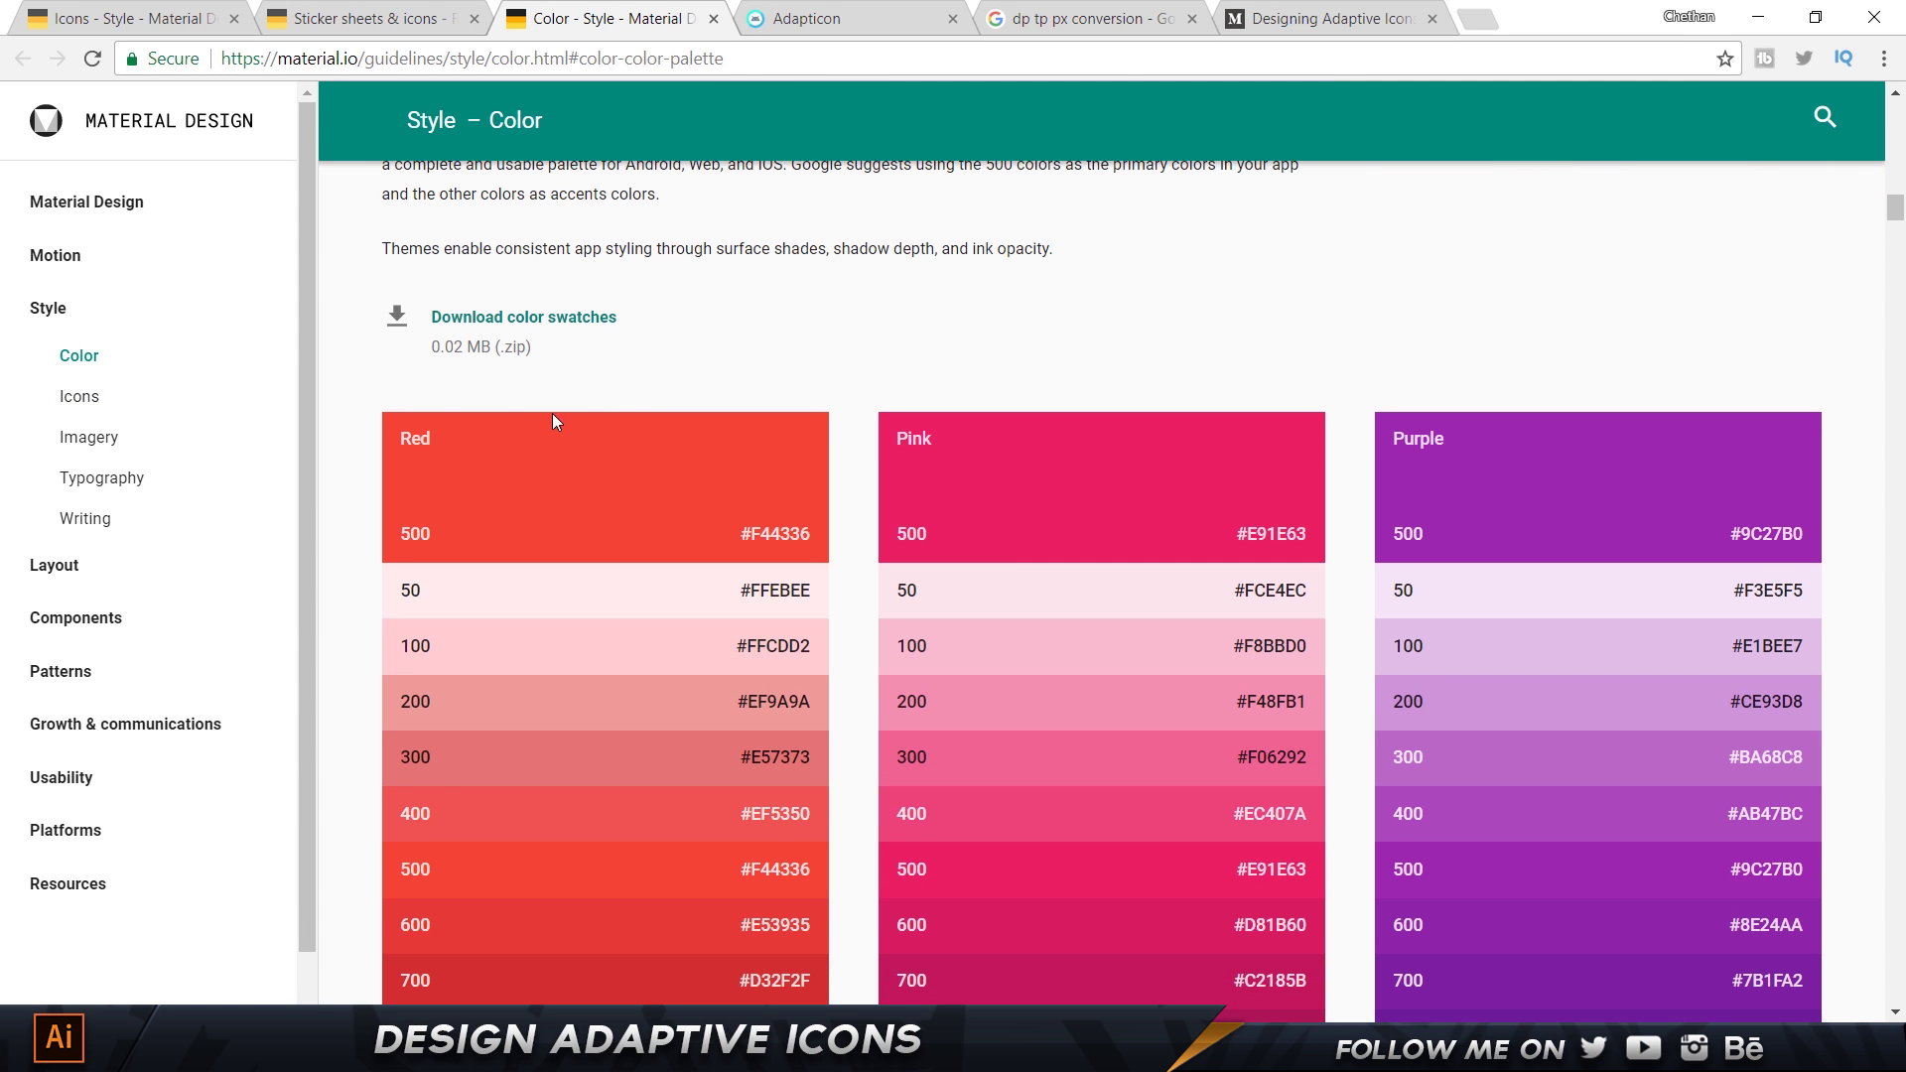
scroll(1093, 540, down, 9)
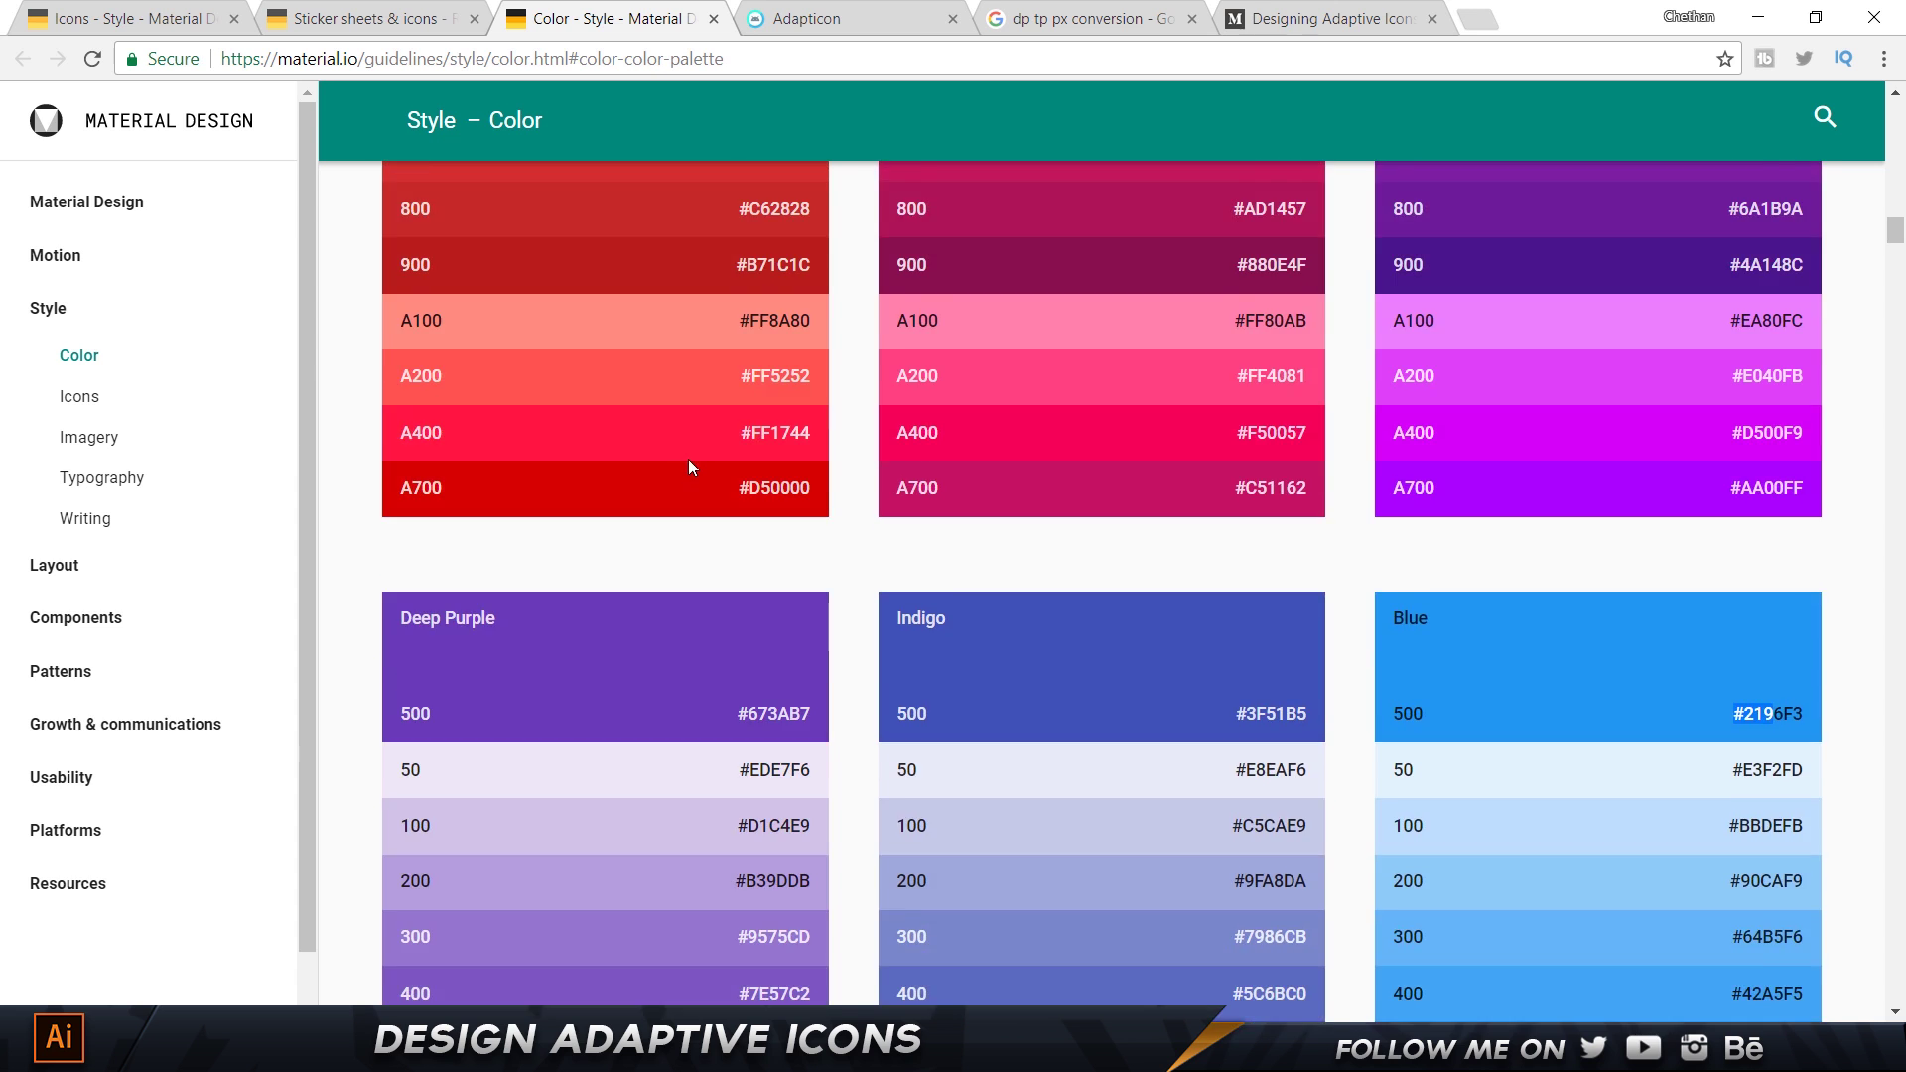
scroll(691, 462, up, 11)
scroll(832, 609, down, 8)
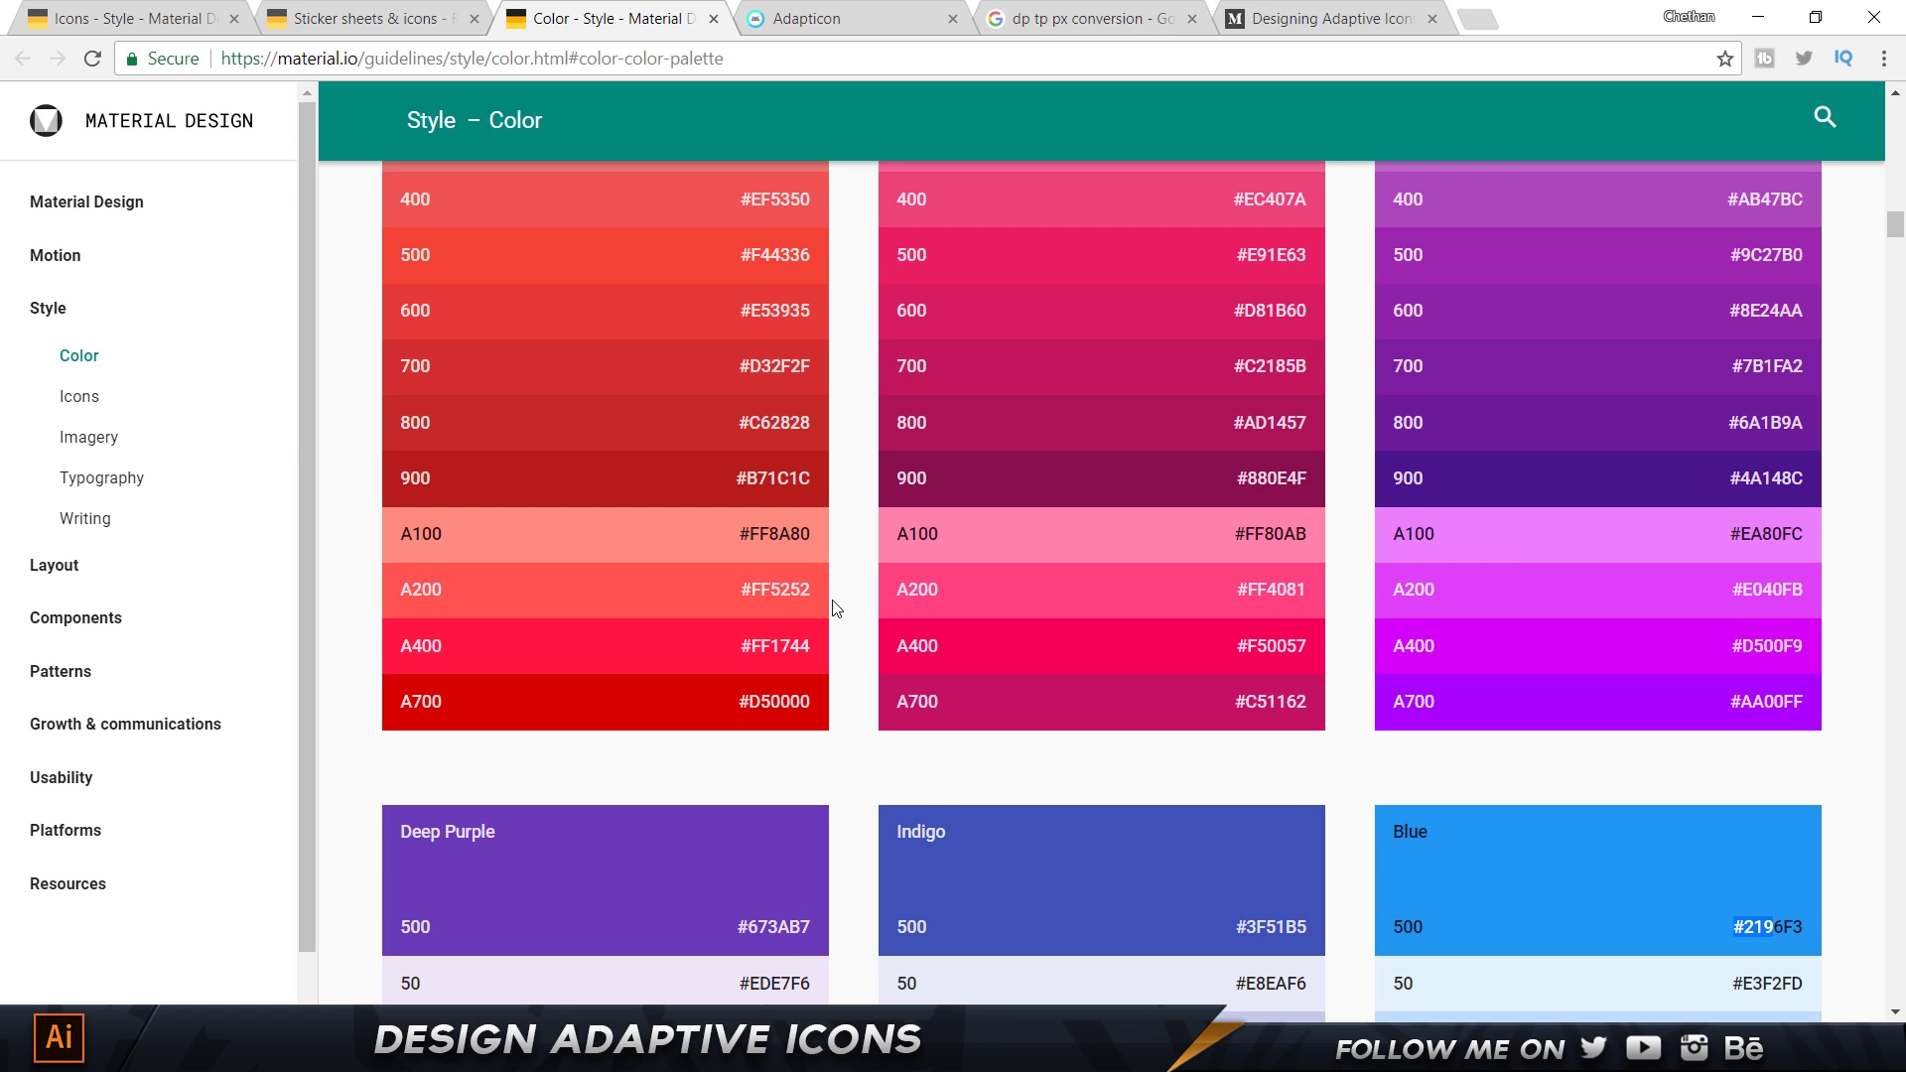
scroll(834, 608, up, 4)
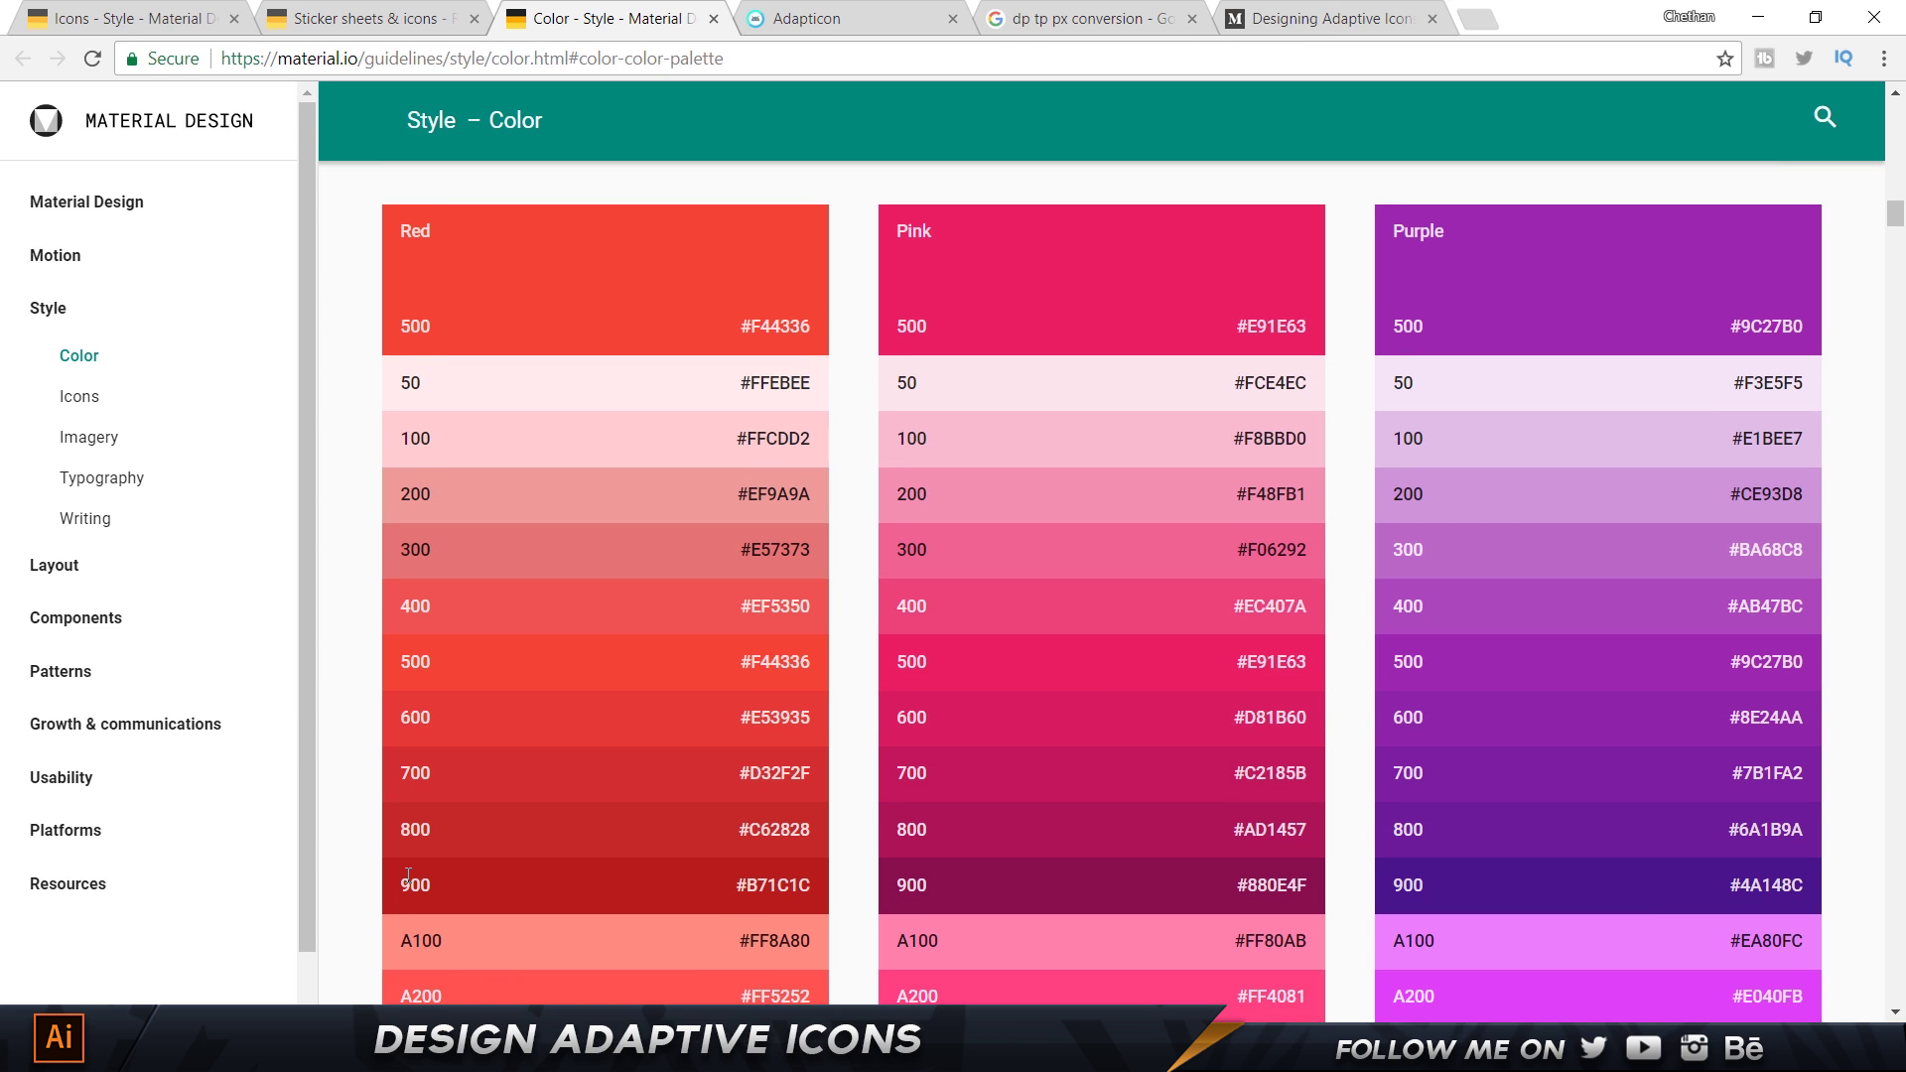
Examine the Red shade numbers and the 500 hex code, and look over the Color Tool and color palette descriptions.
drag(407, 876, 427, 878)
drag(741, 327, 800, 327)
click(499, 287)
double_click(574, 264)
click(402, 890)
scroll(776, 467, up, 10)
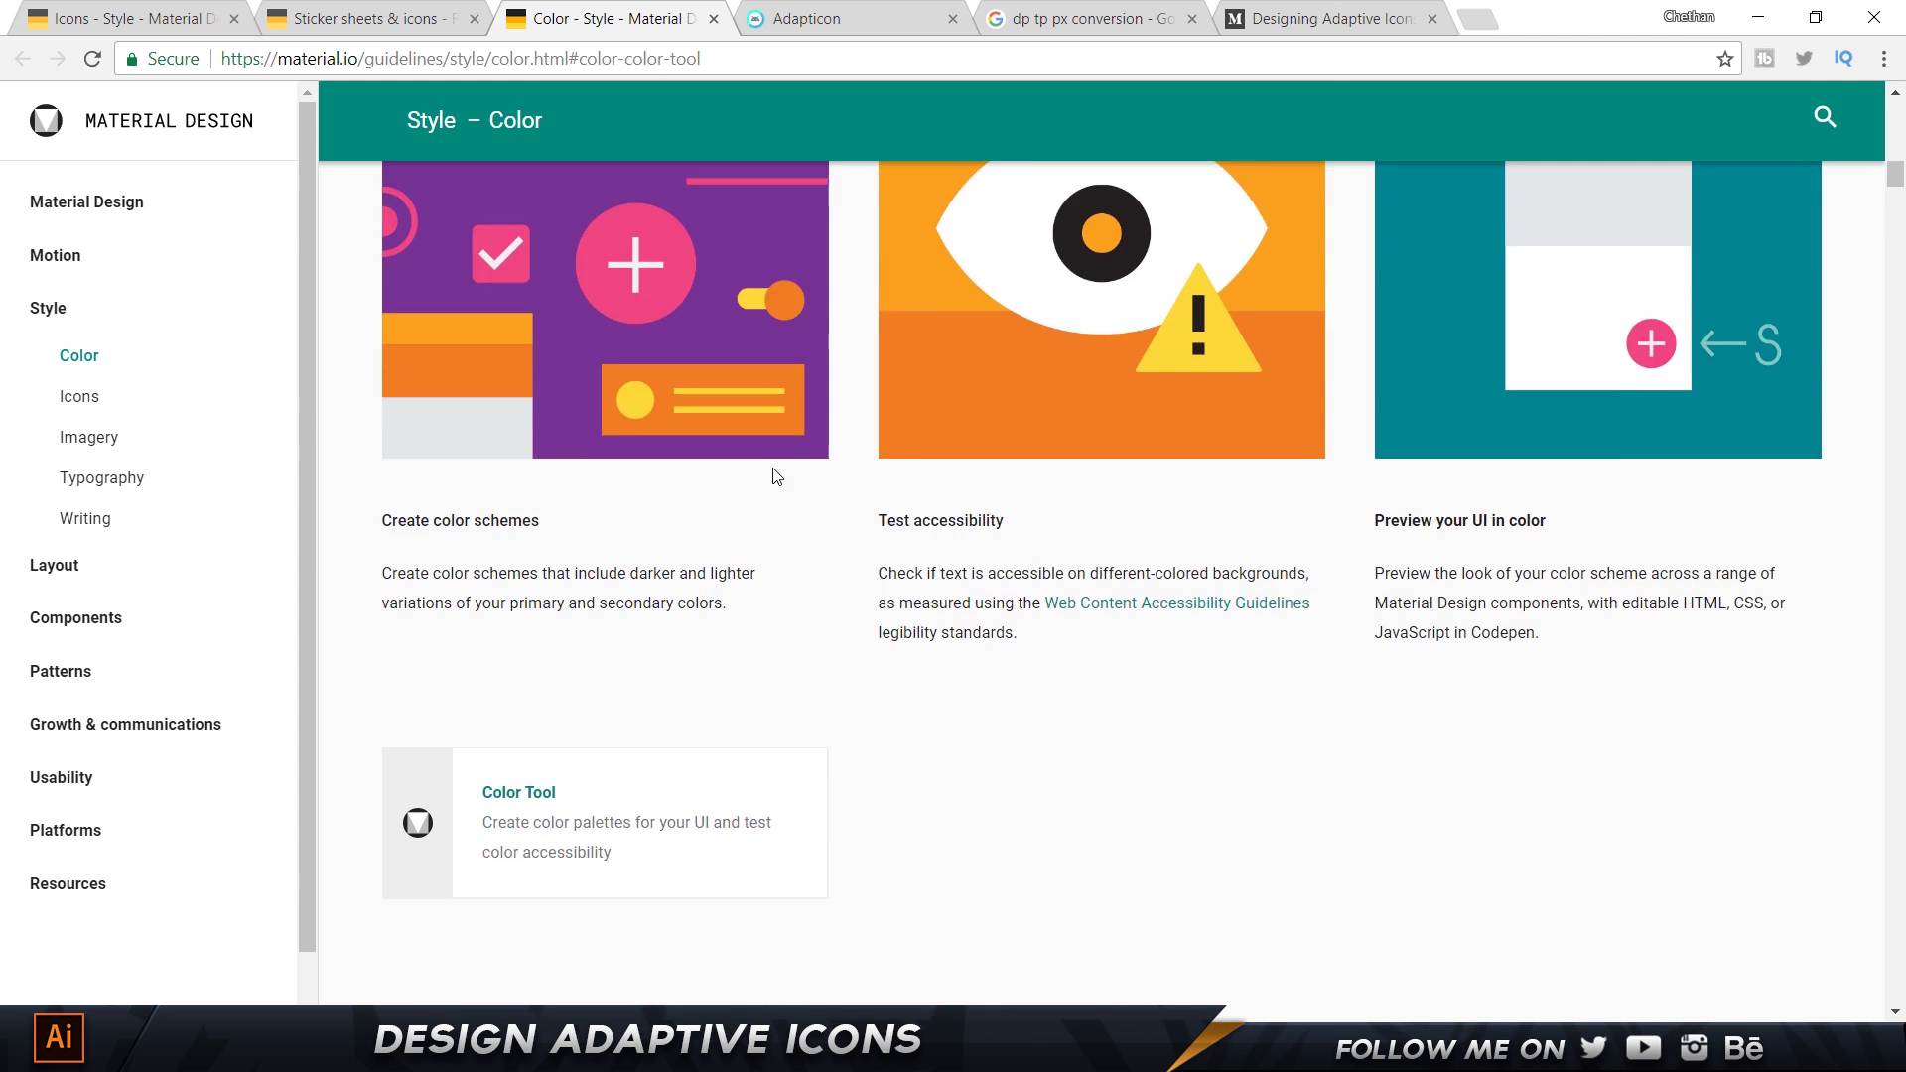
scroll(776, 476, down, 4)
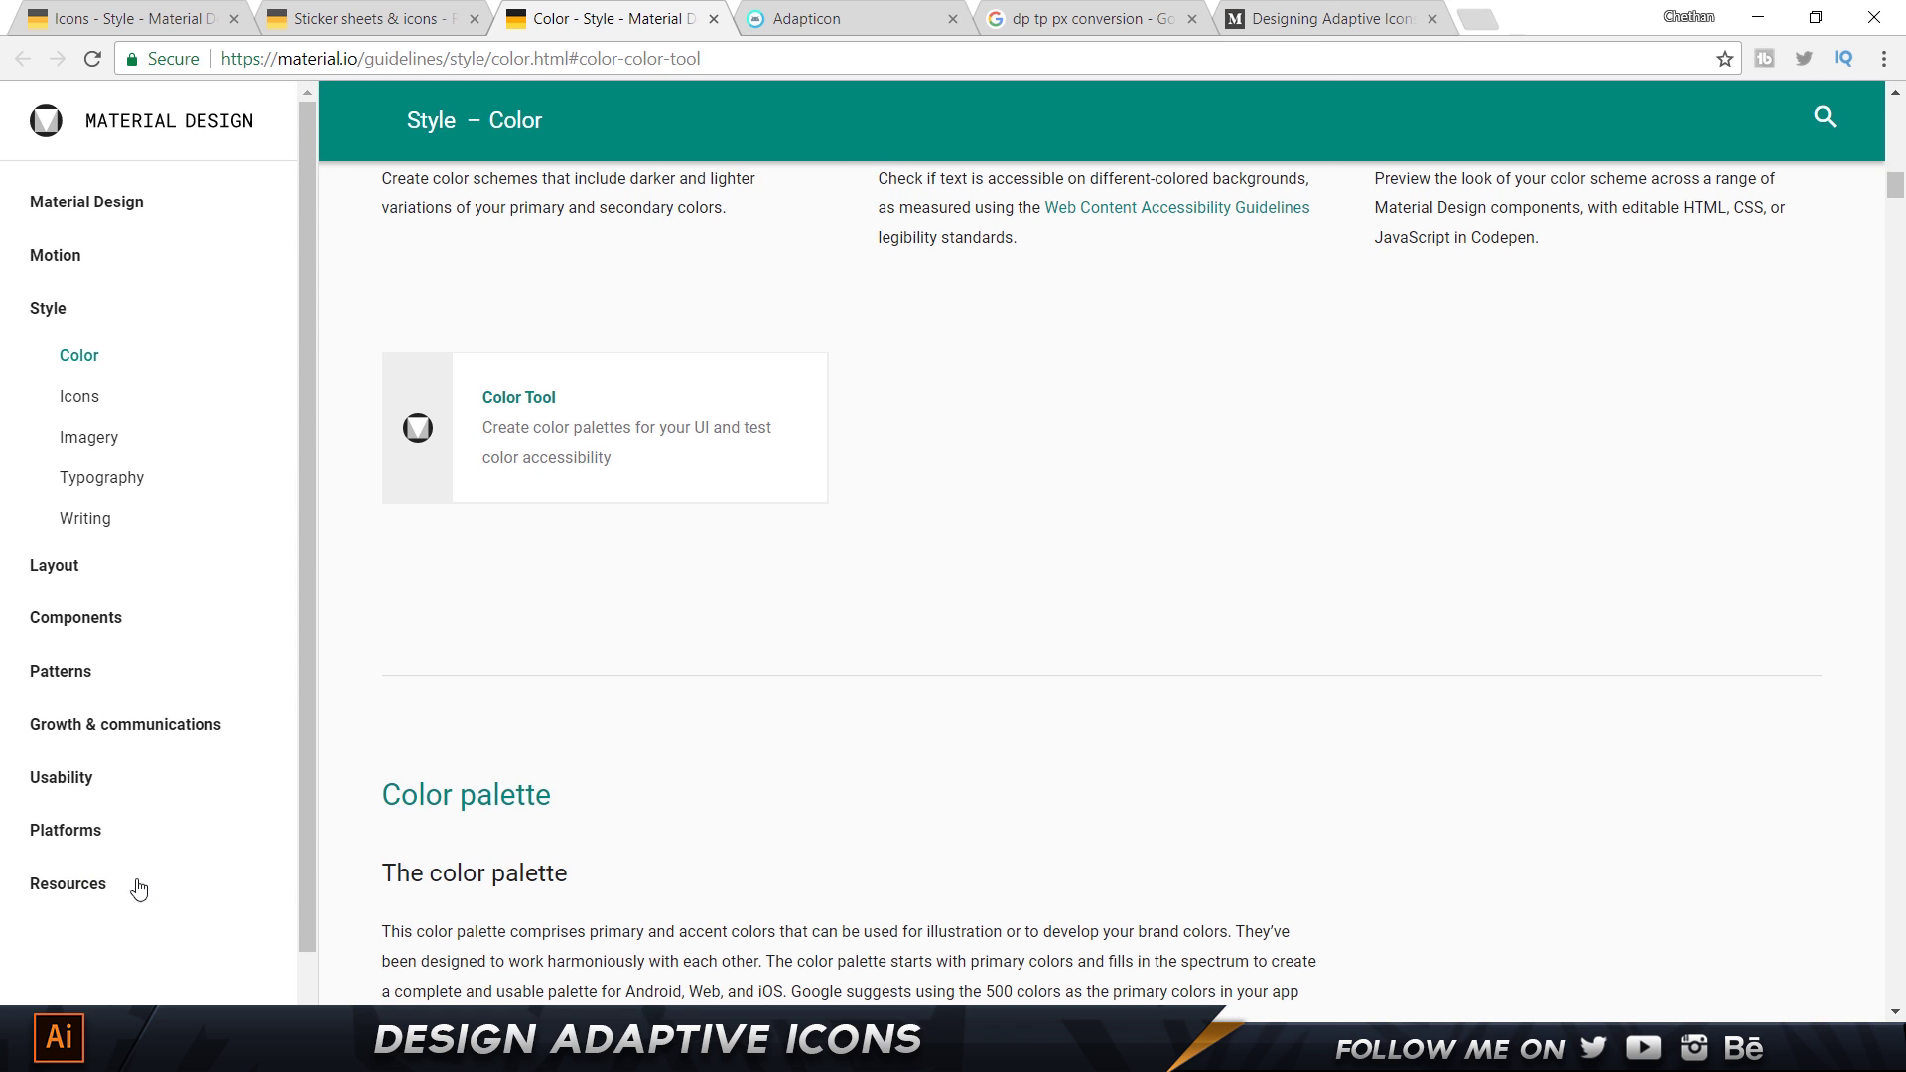
scroll(754, 591, down, 8)
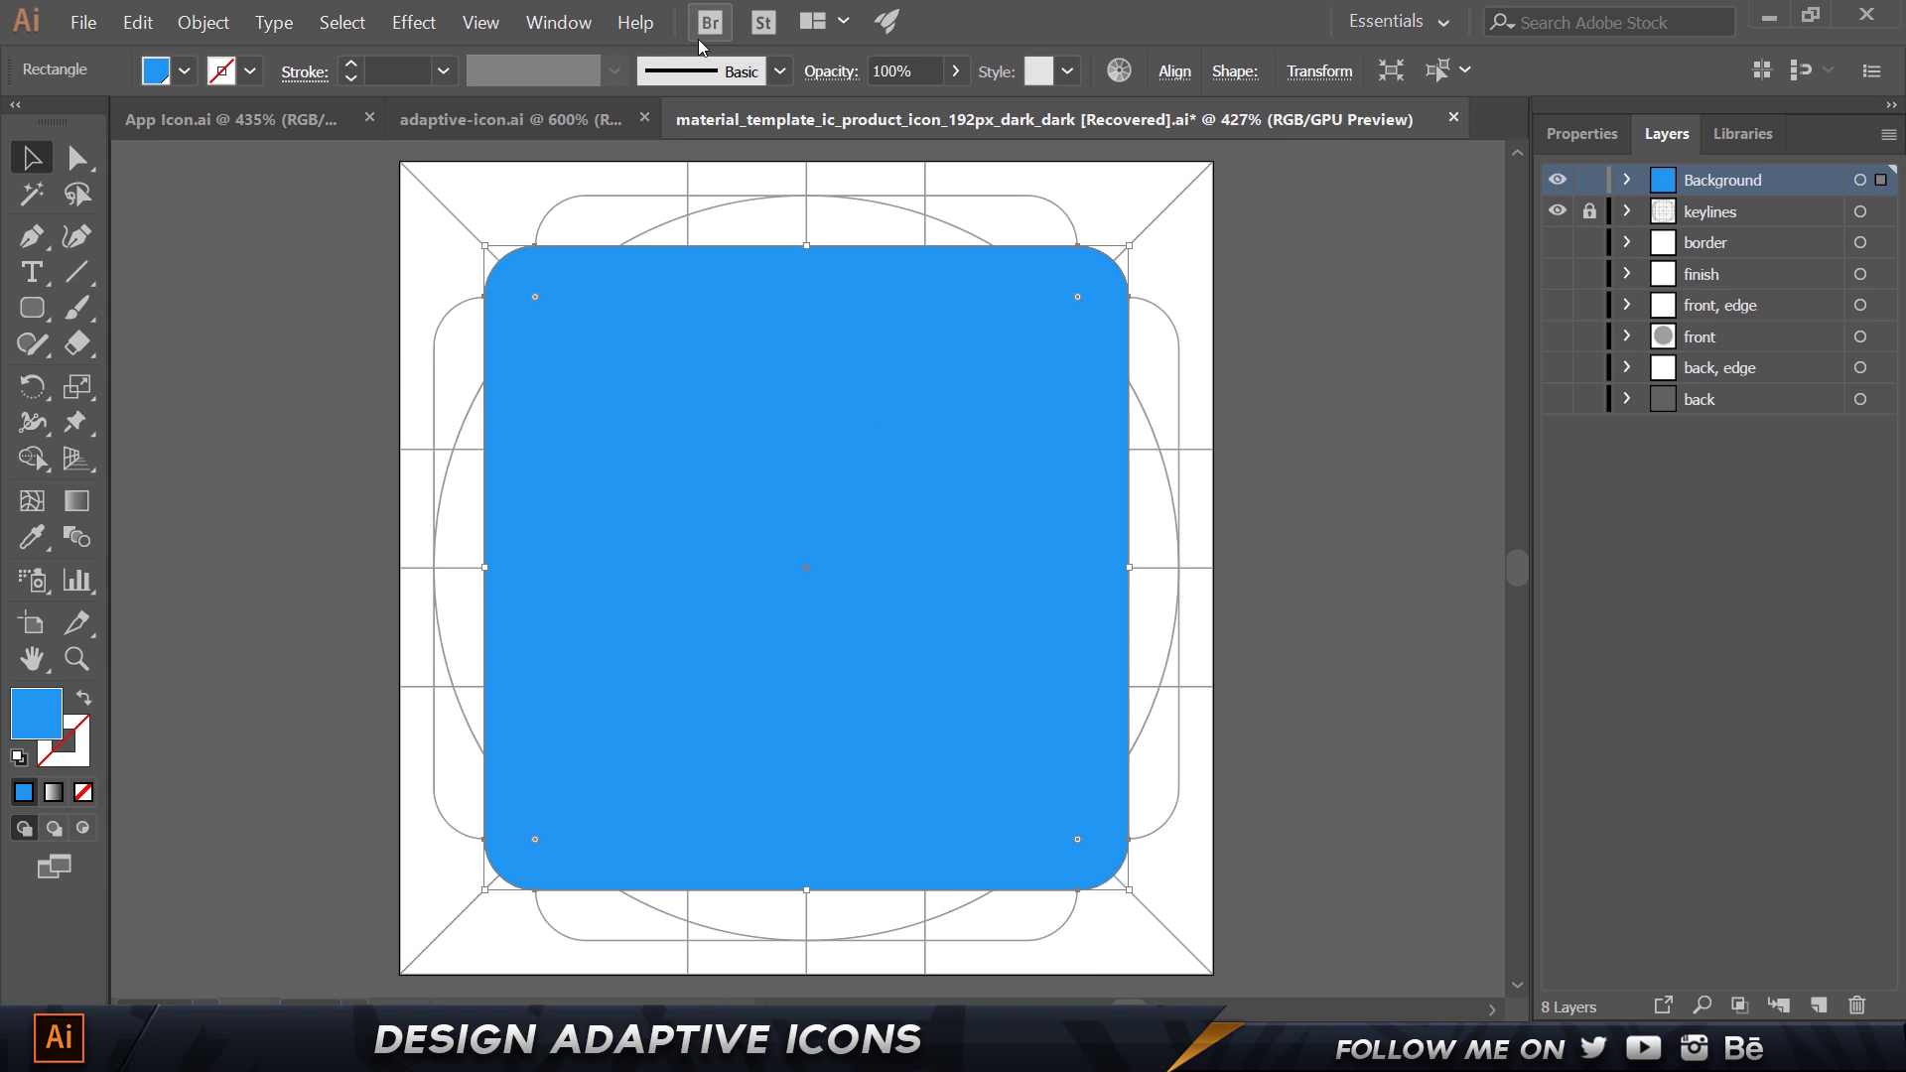
Return to Illustrator and show the document's swatches.
click(558, 21)
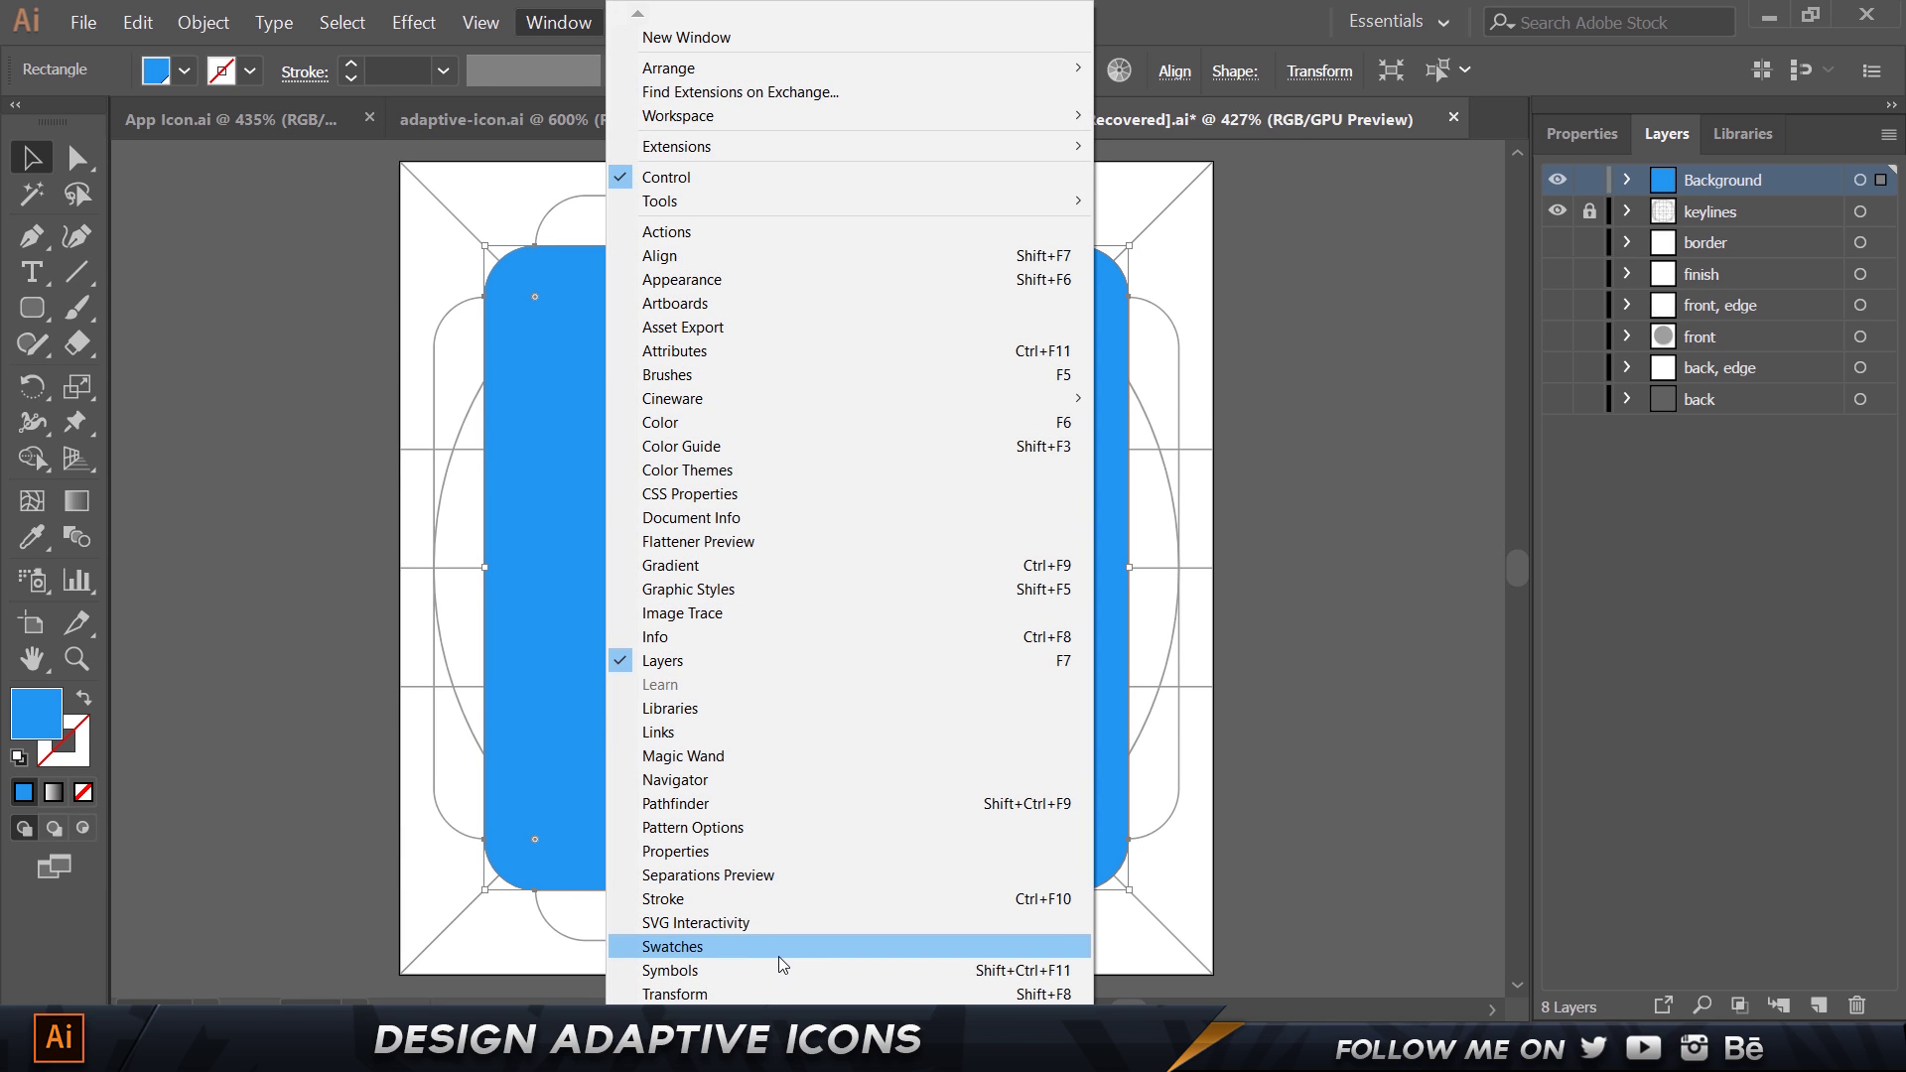
click(779, 950)
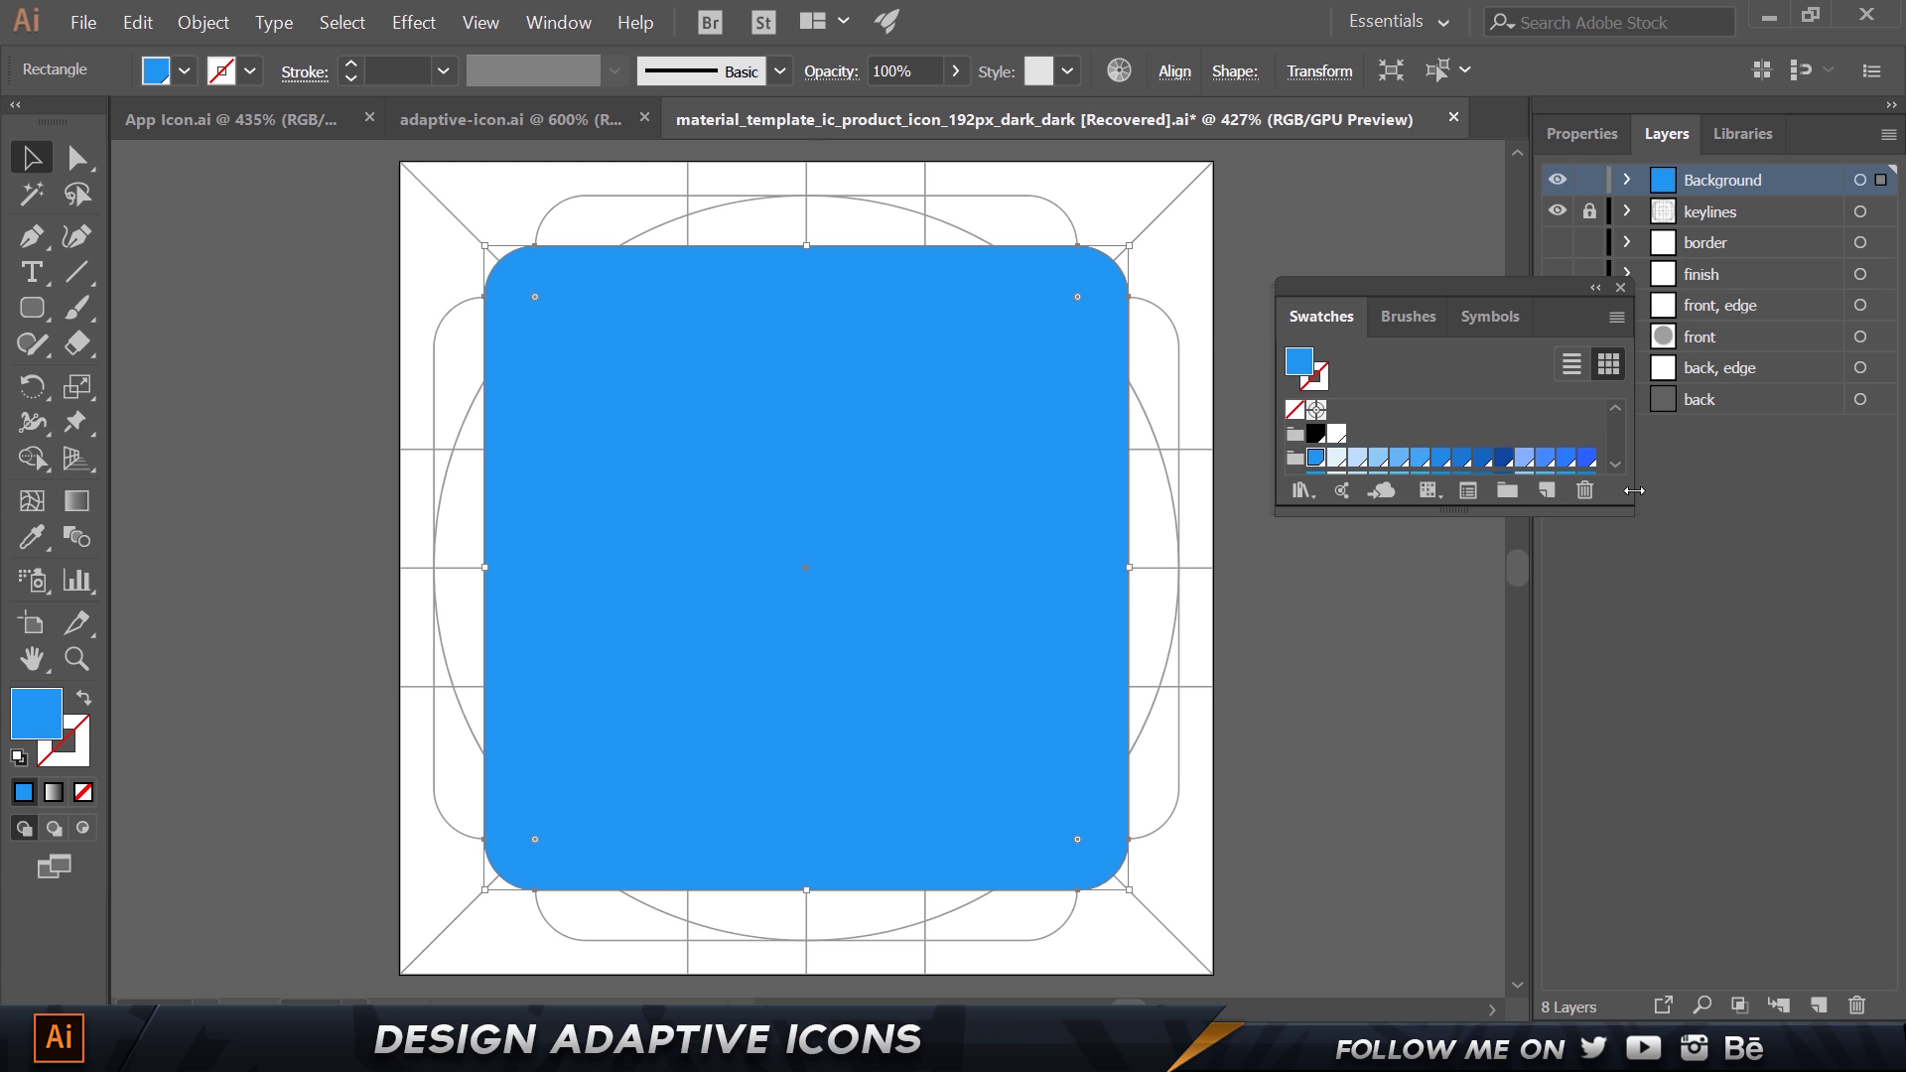
click(1617, 316)
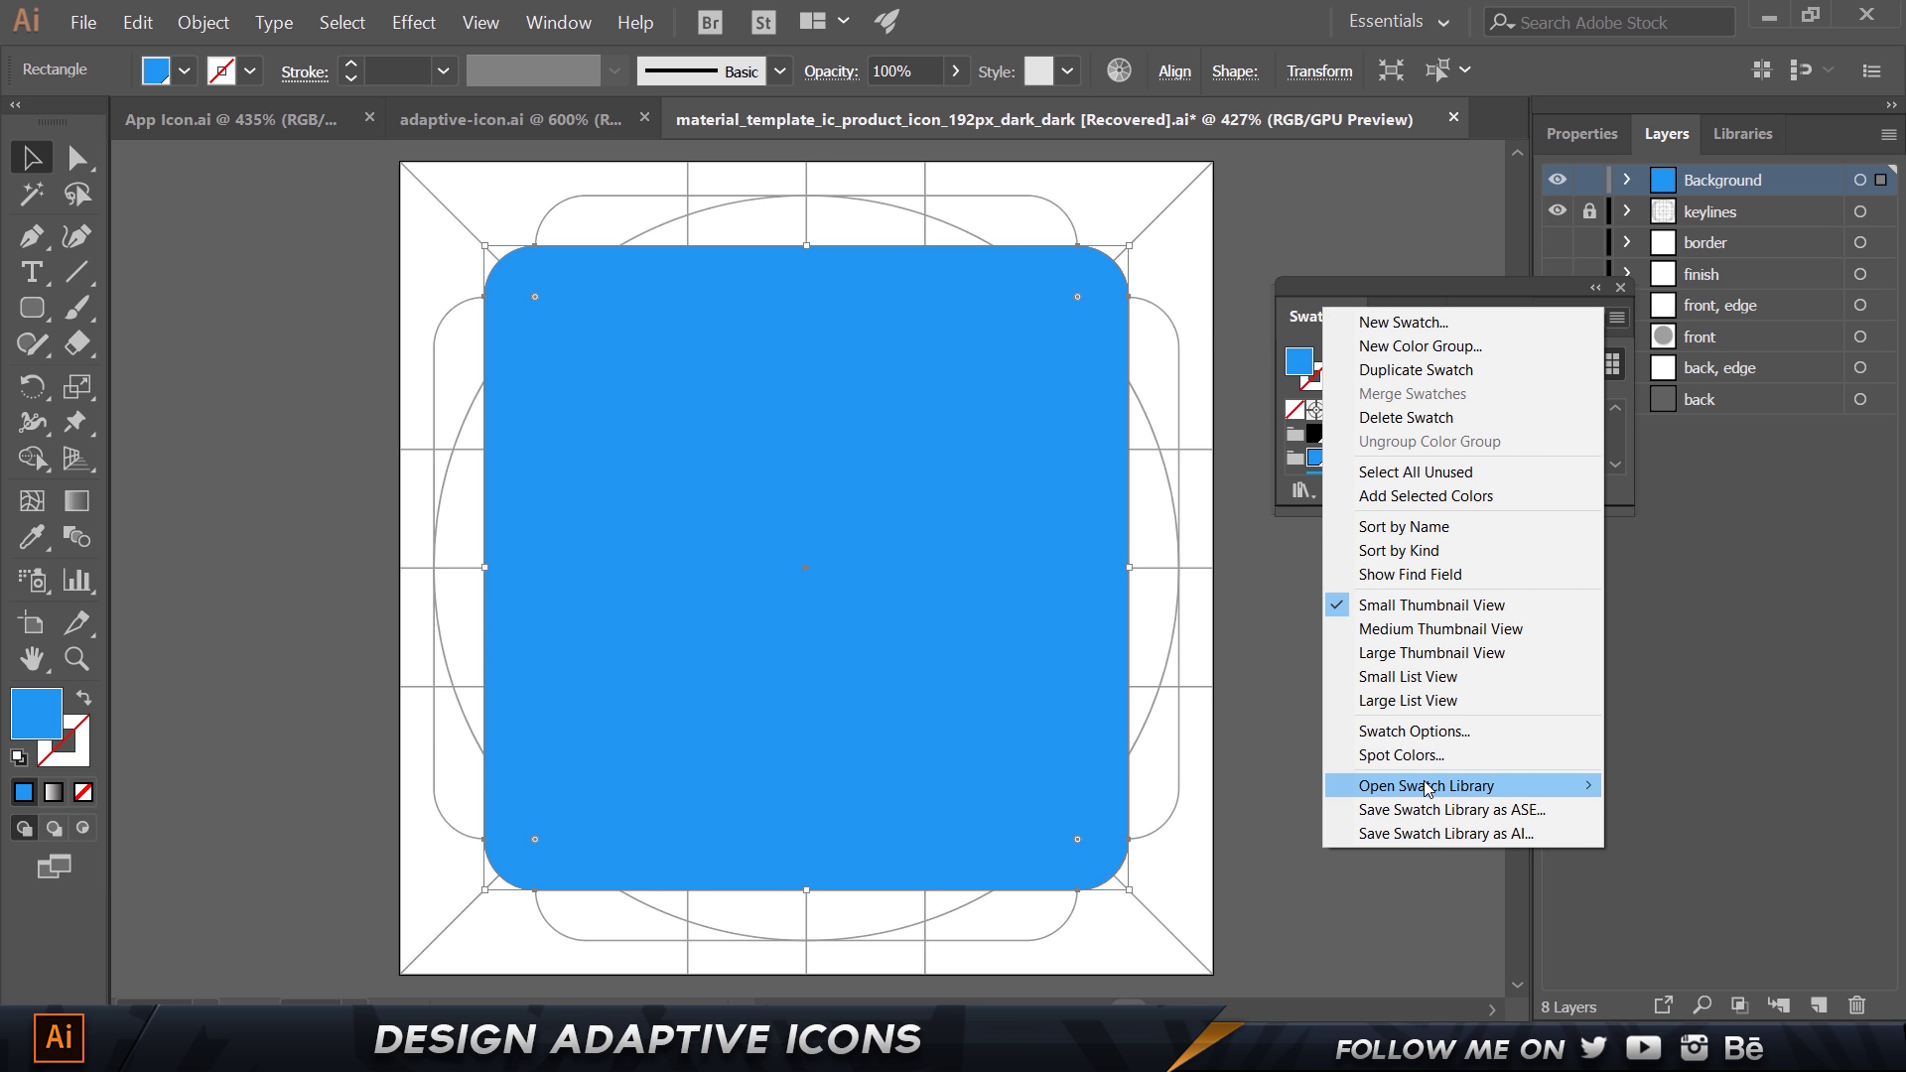
mouse_move(1541, 789)
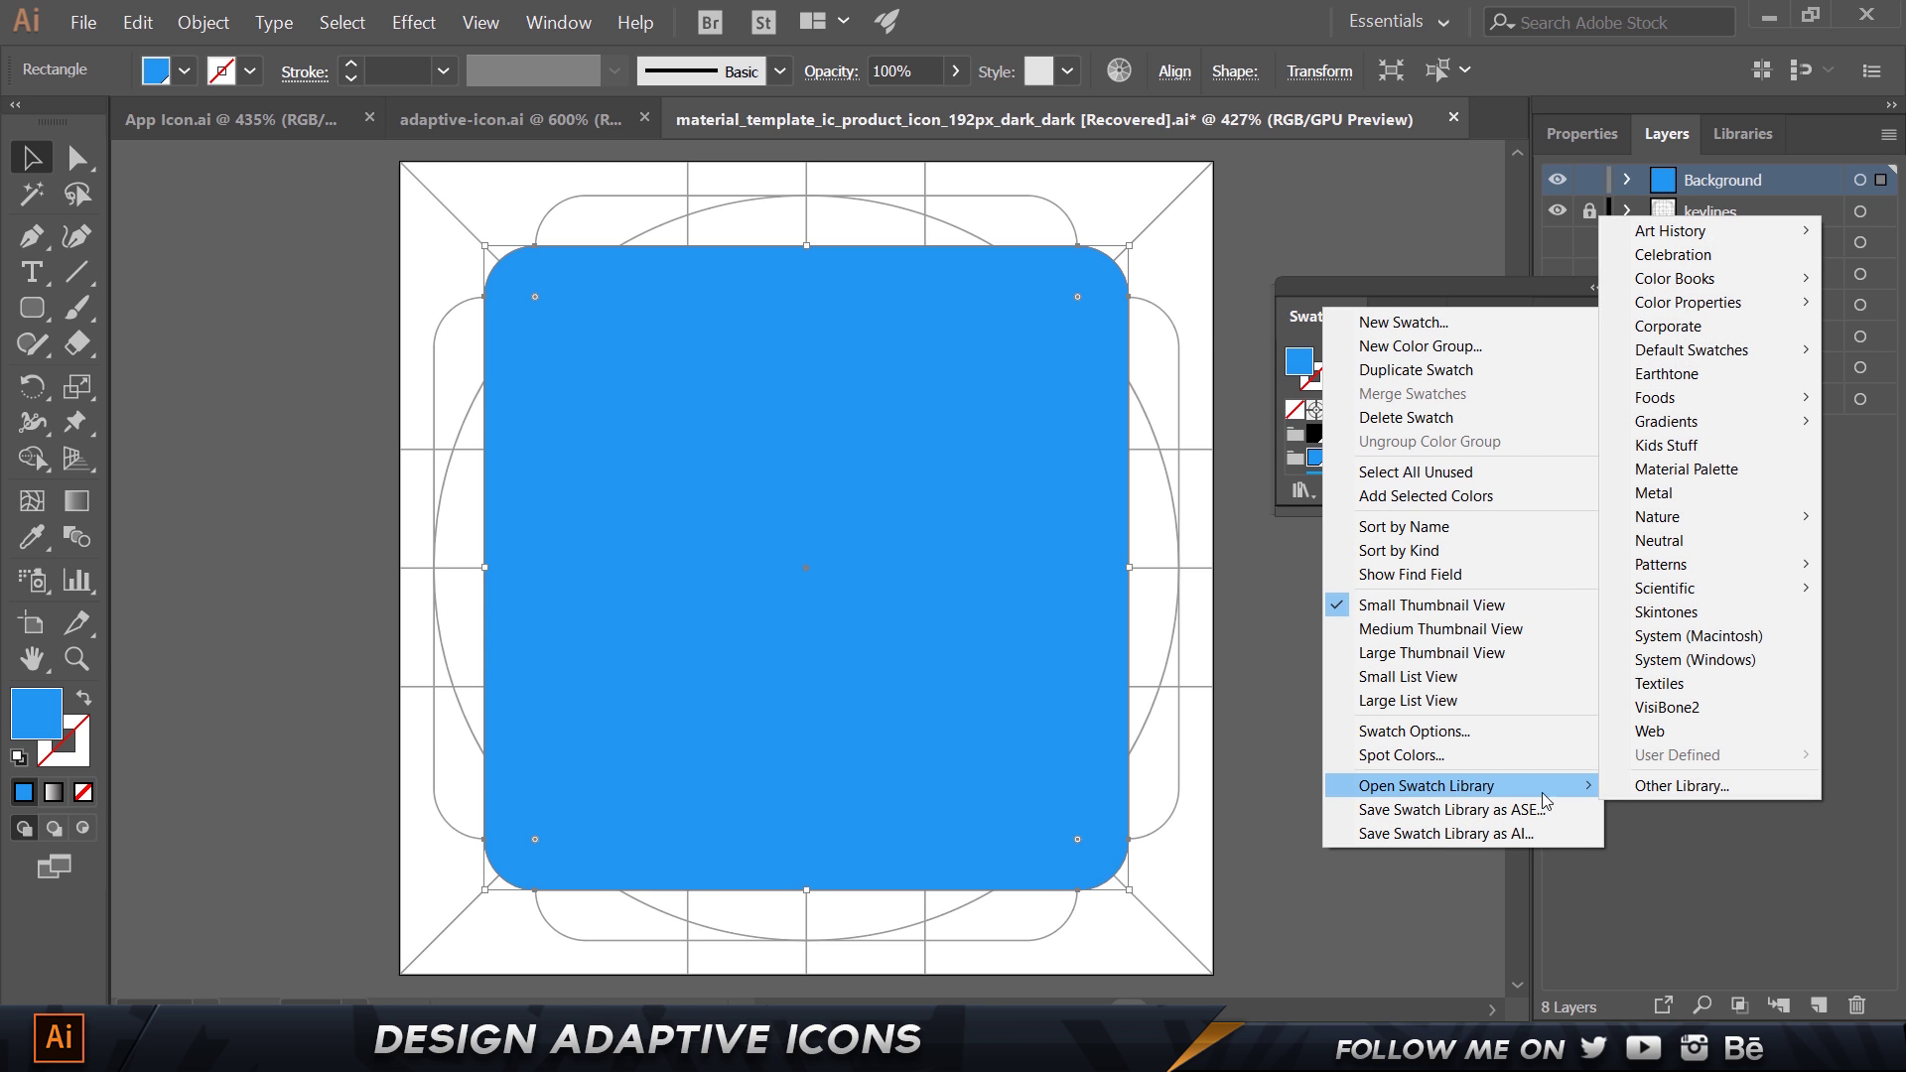
click(1670, 787)
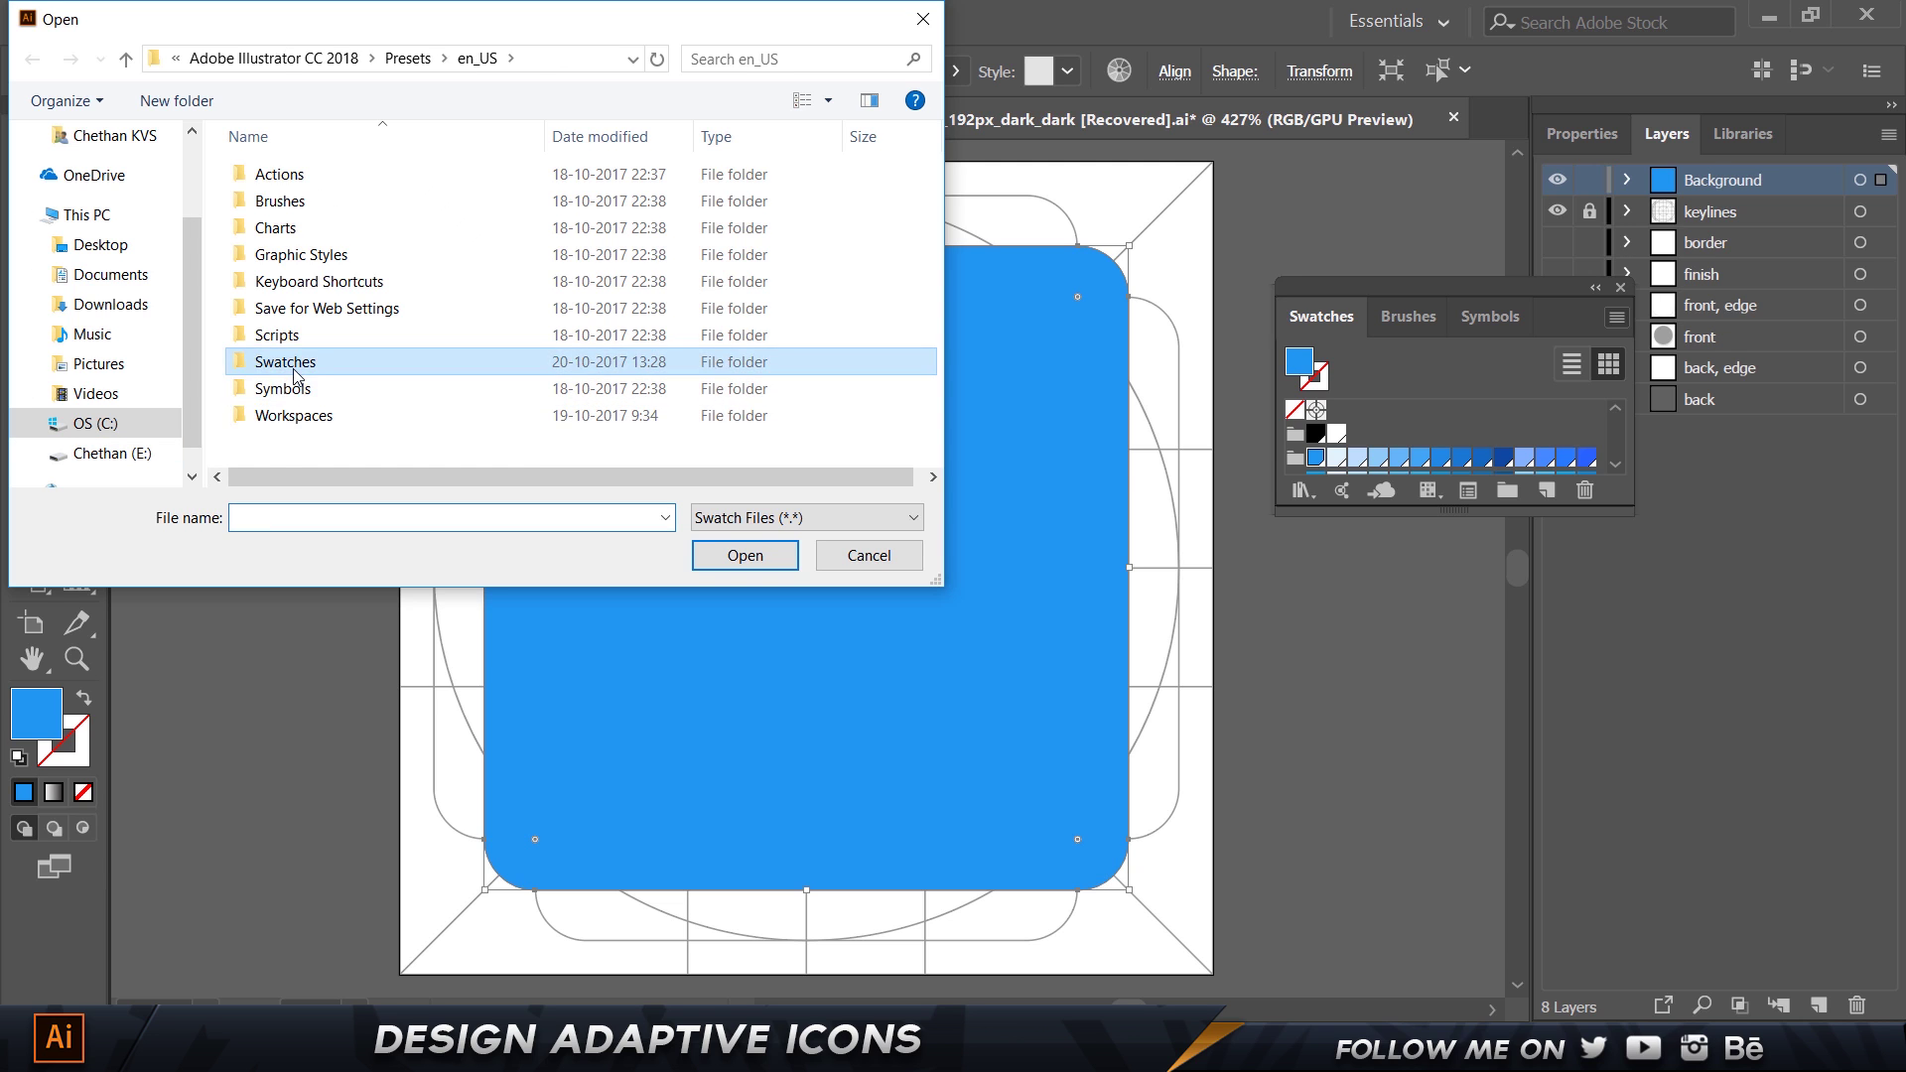
double_click(290, 364)
scroll(298, 372, down, 2)
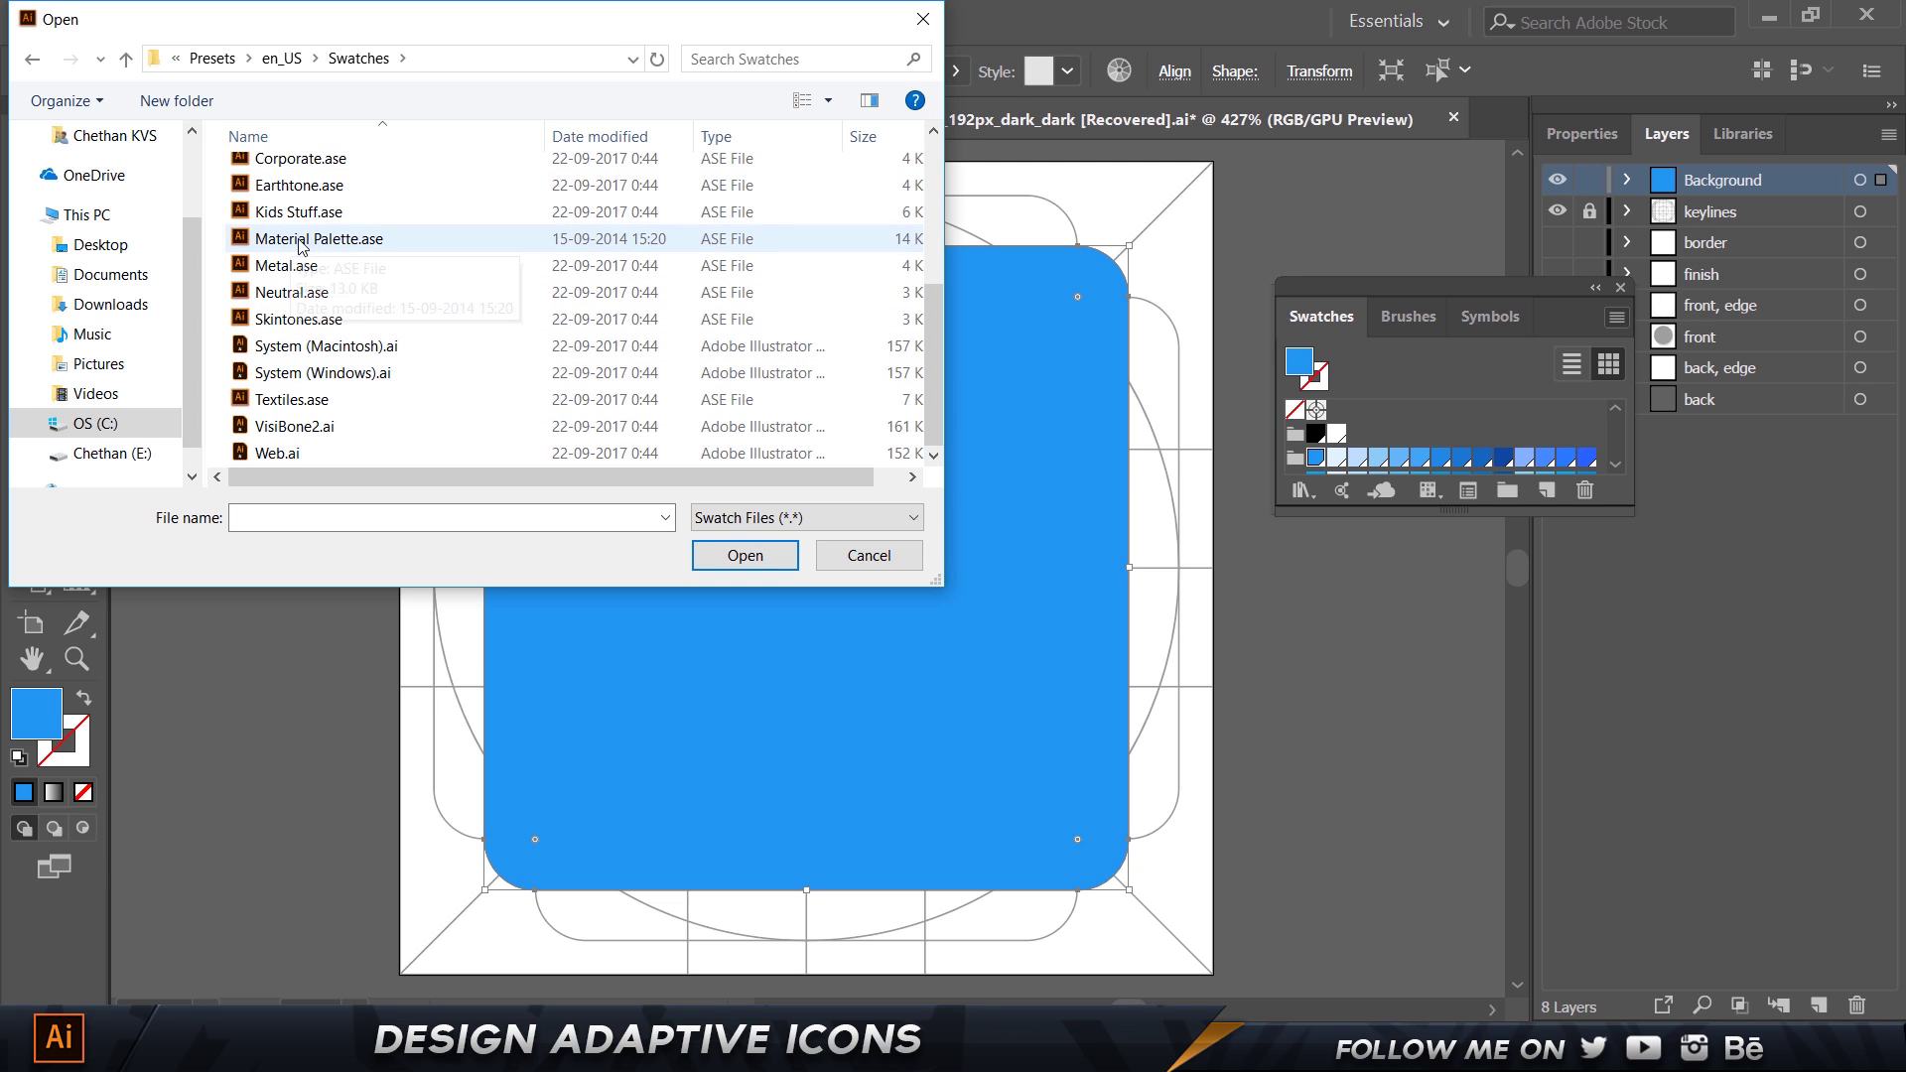
click(856, 558)
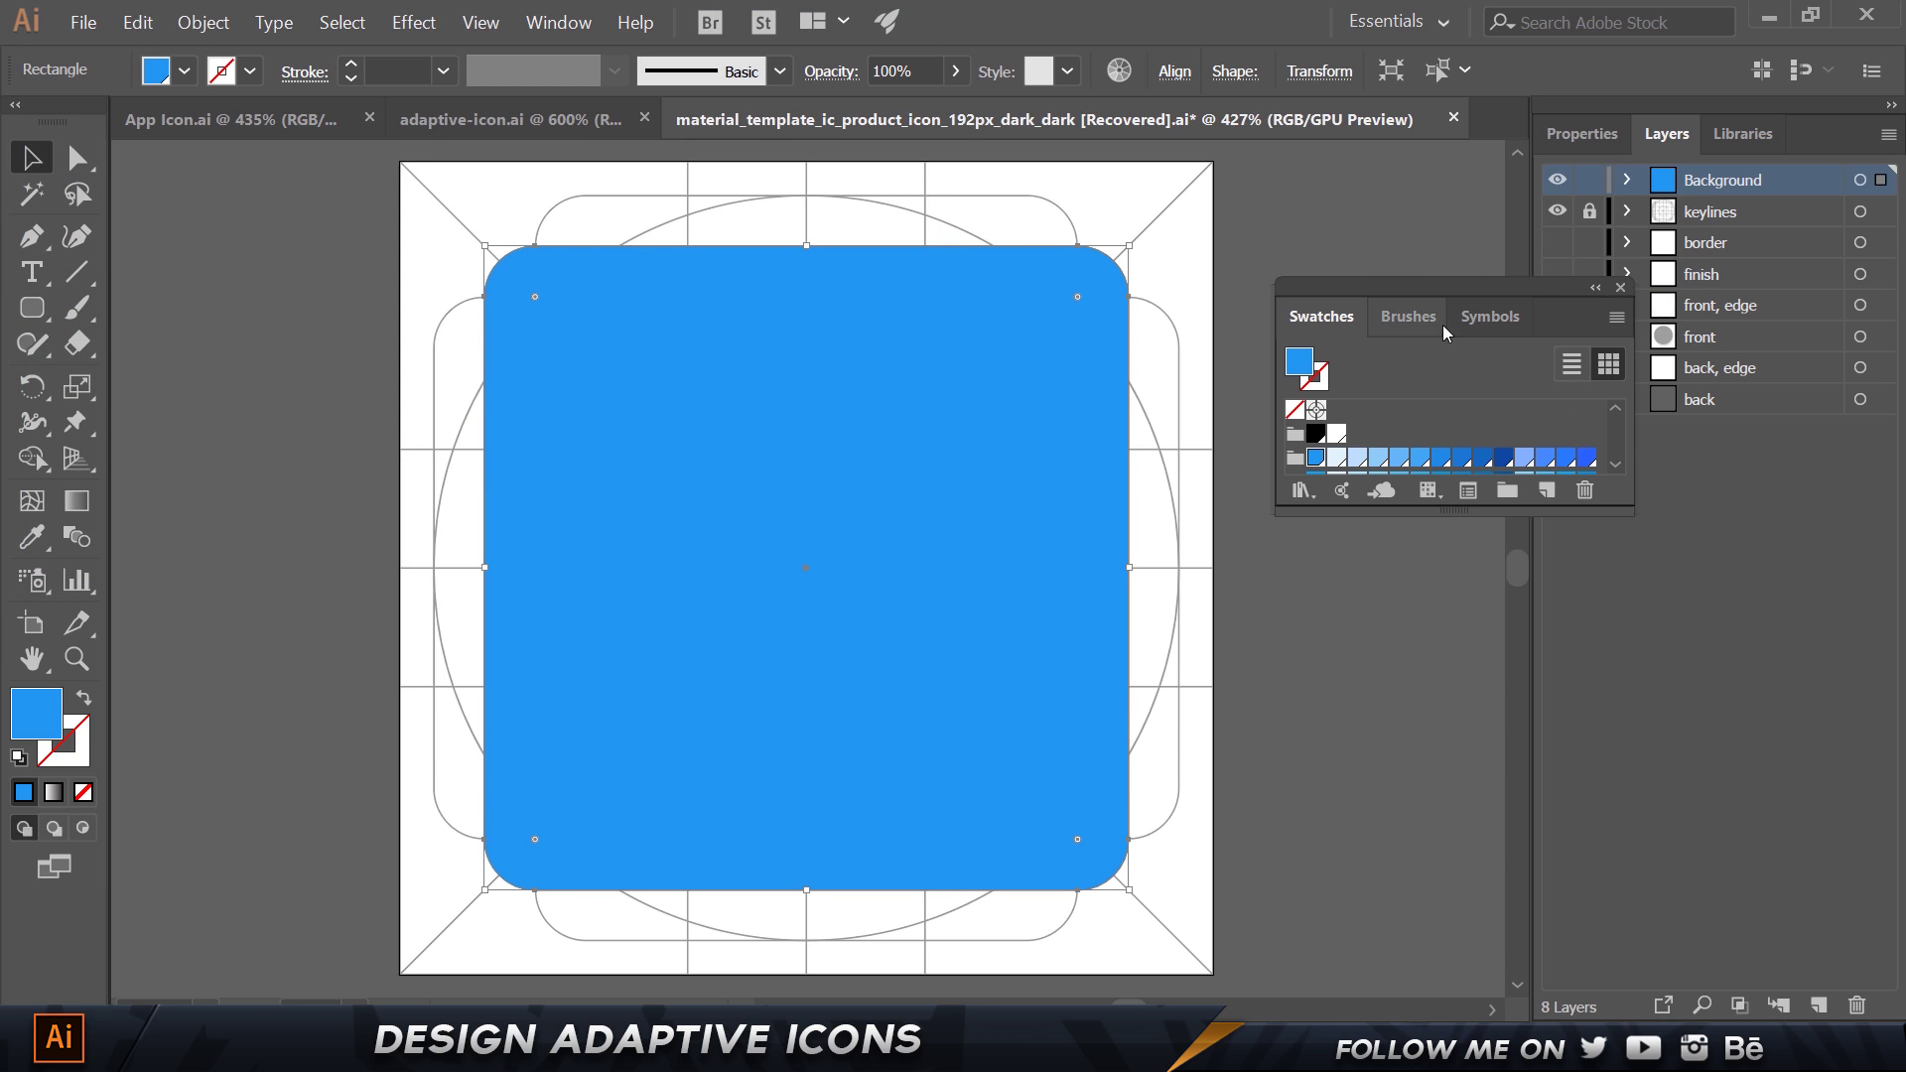
Load the Material Palette swatch library, dock it above the layers list and close the floating Swatches window.
click(1615, 318)
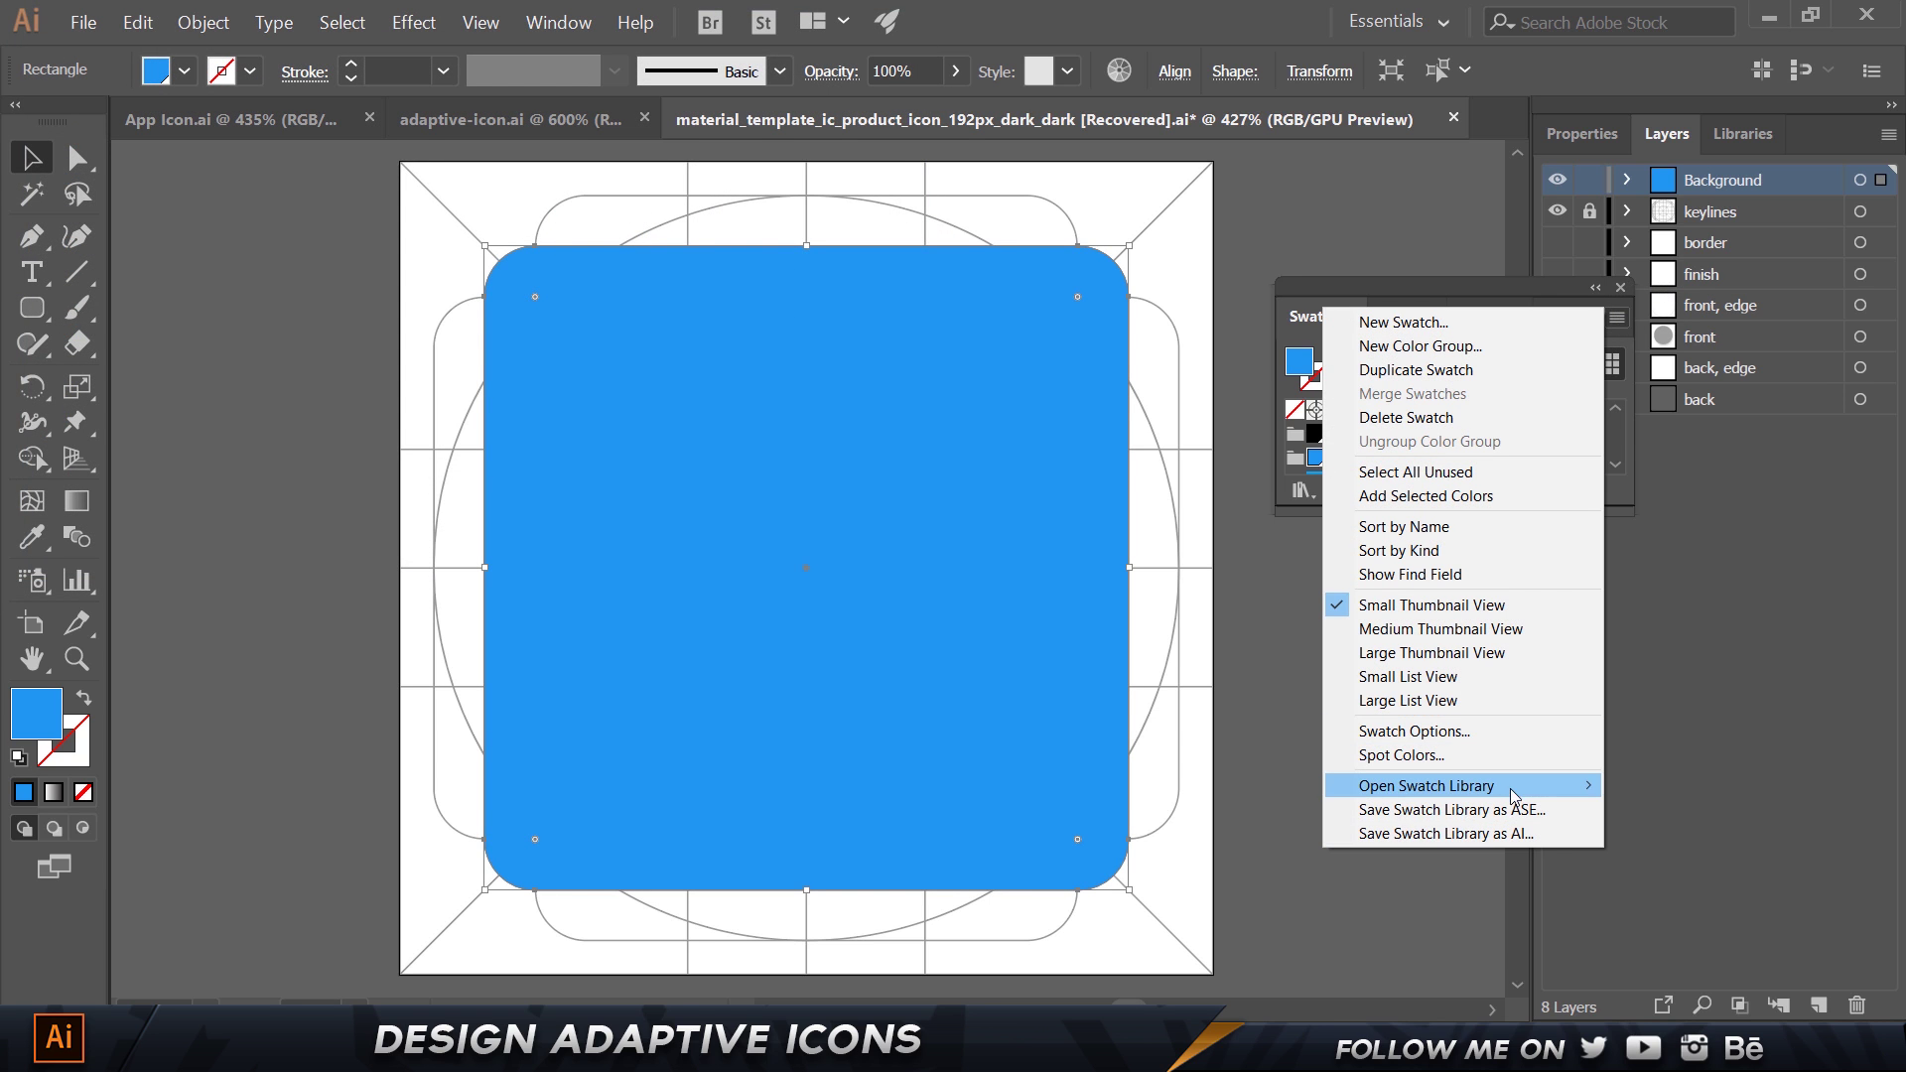
mouse_move(1511, 789)
click(1676, 473)
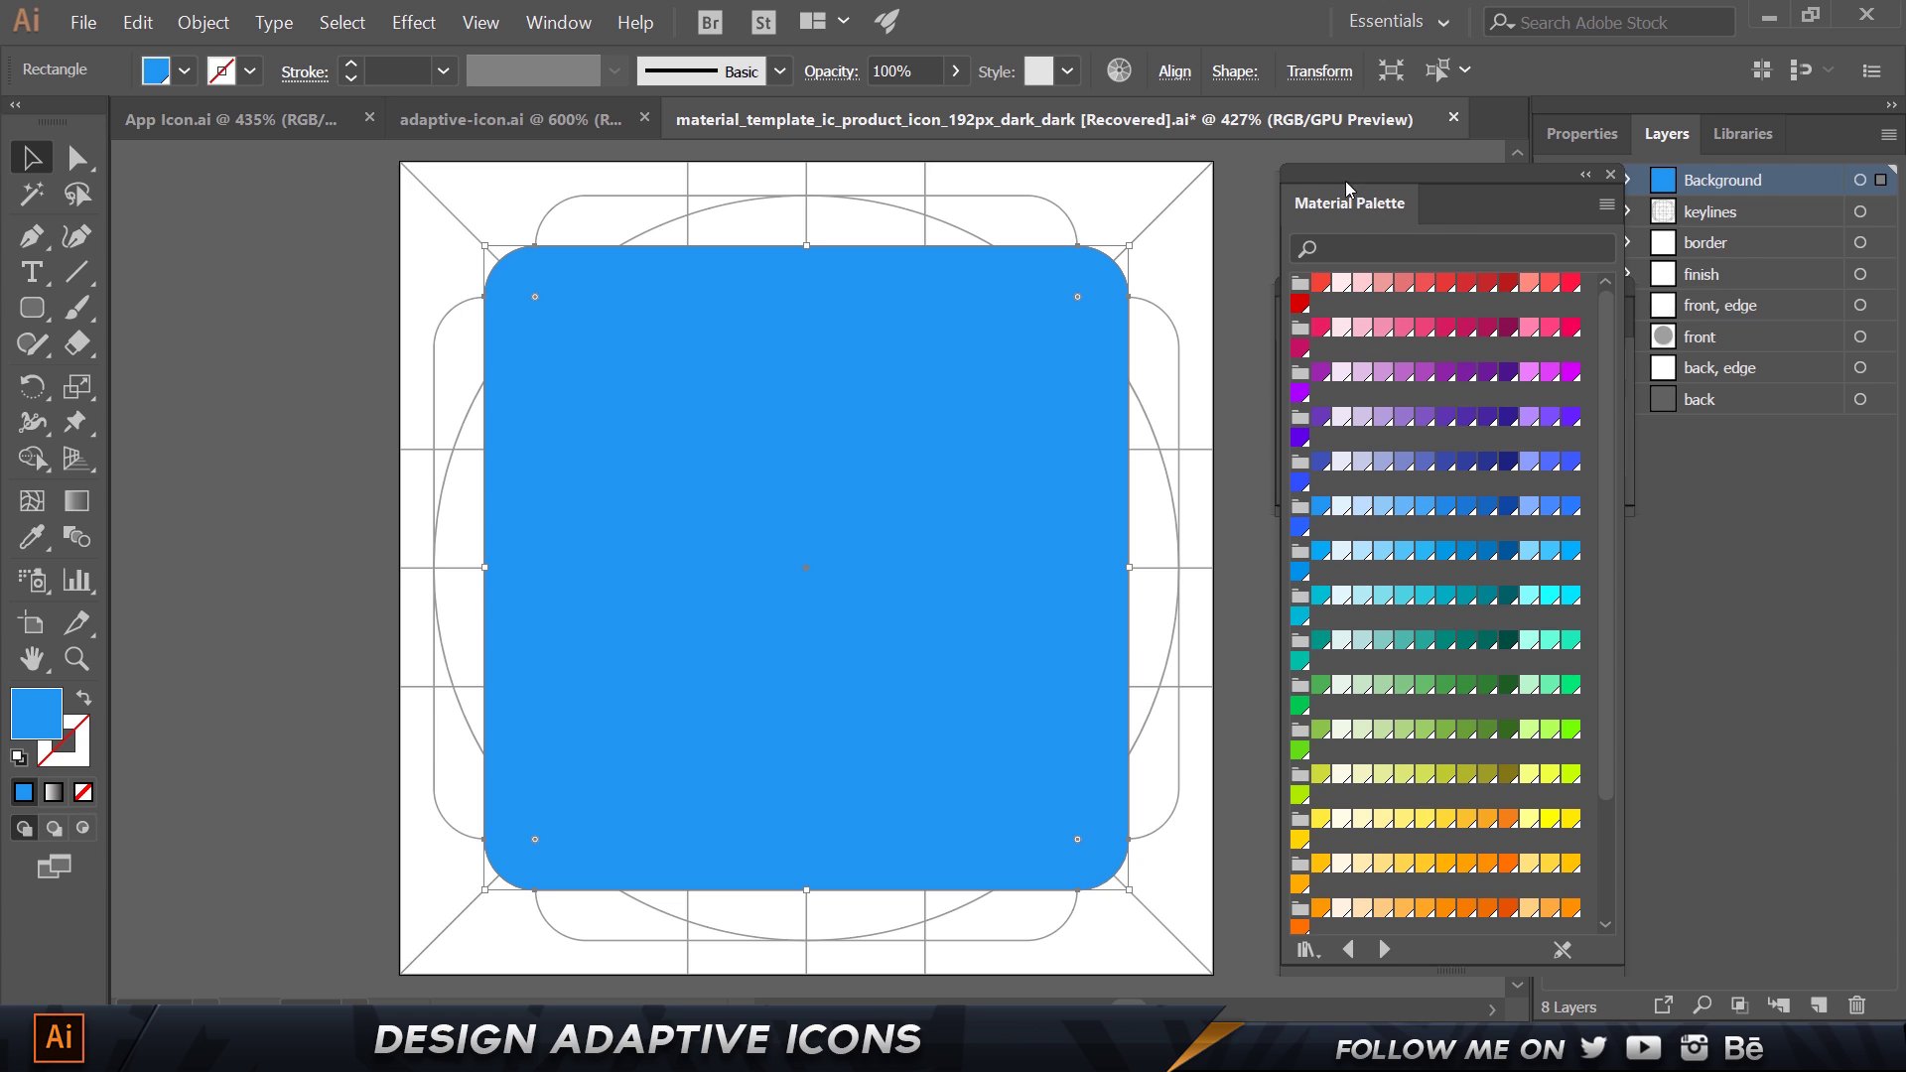
drag(1332, 181, 1624, 97)
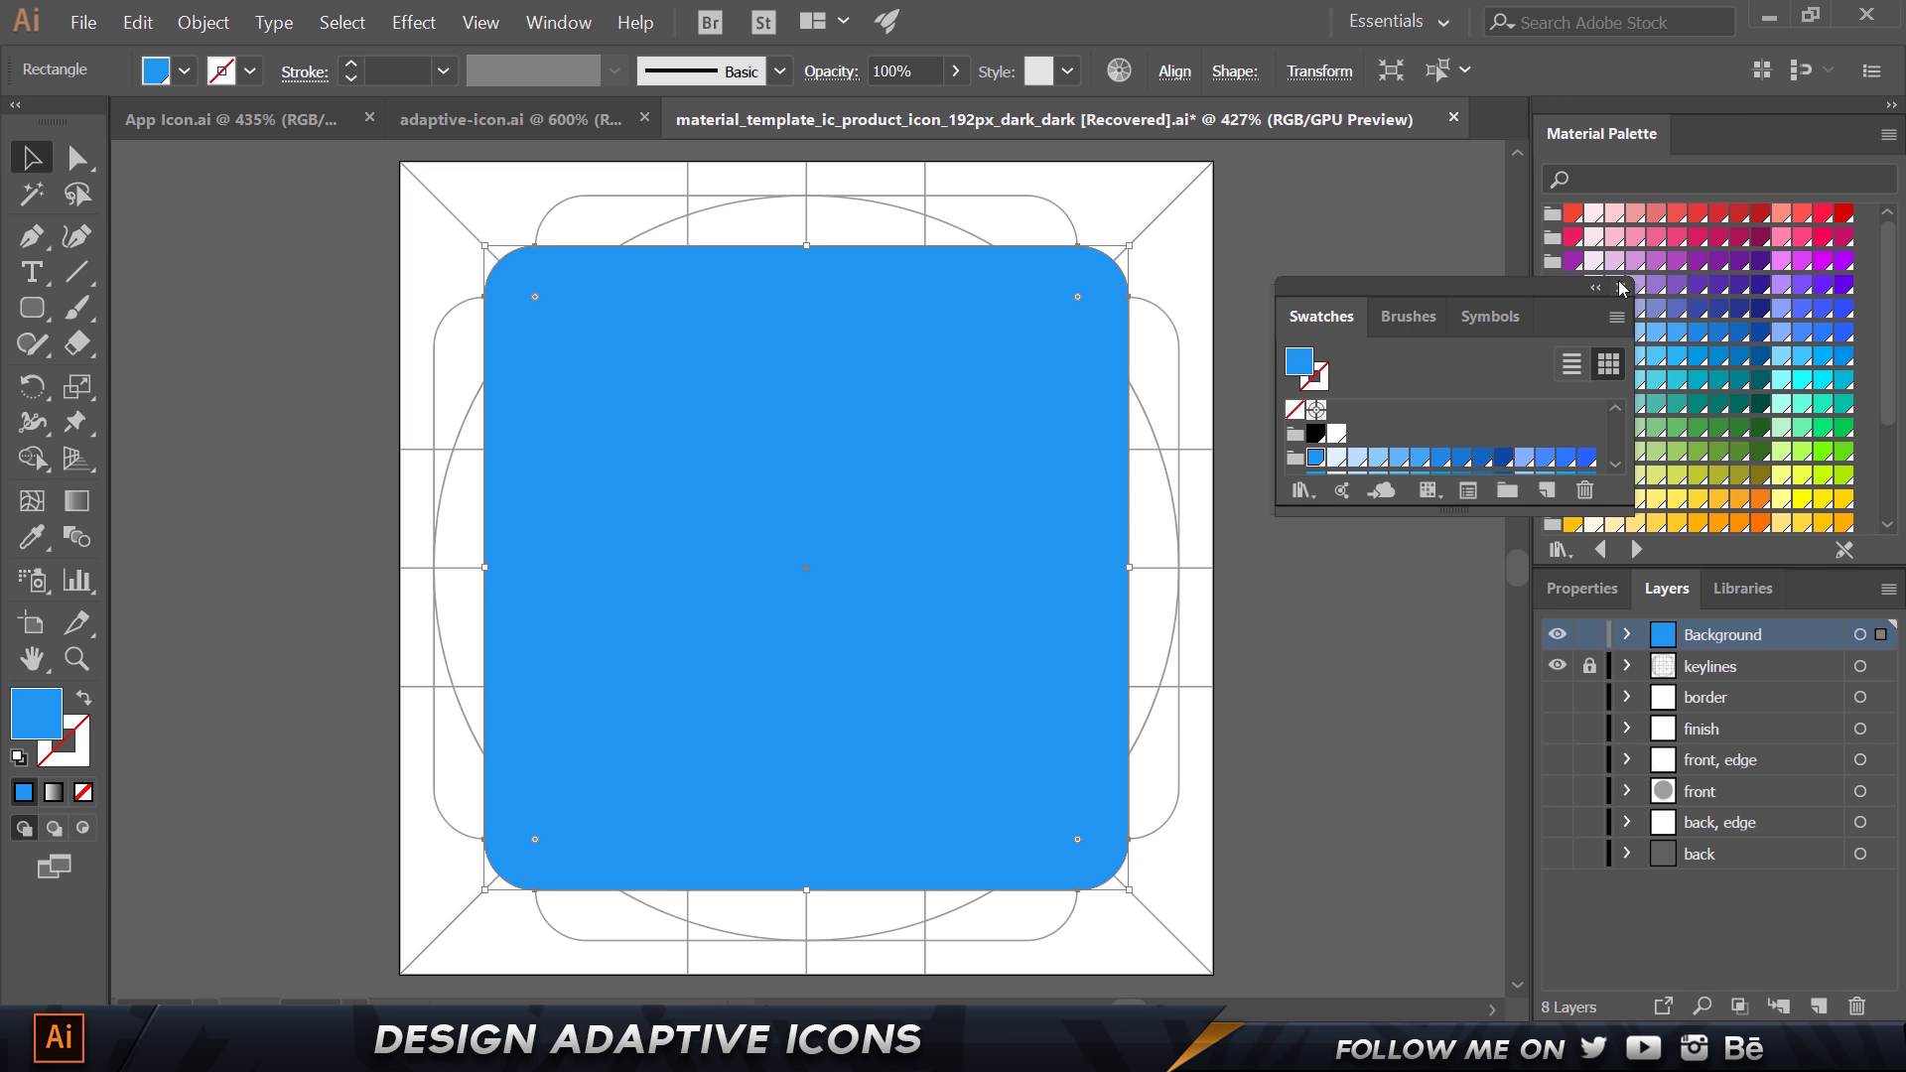
click(1620, 285)
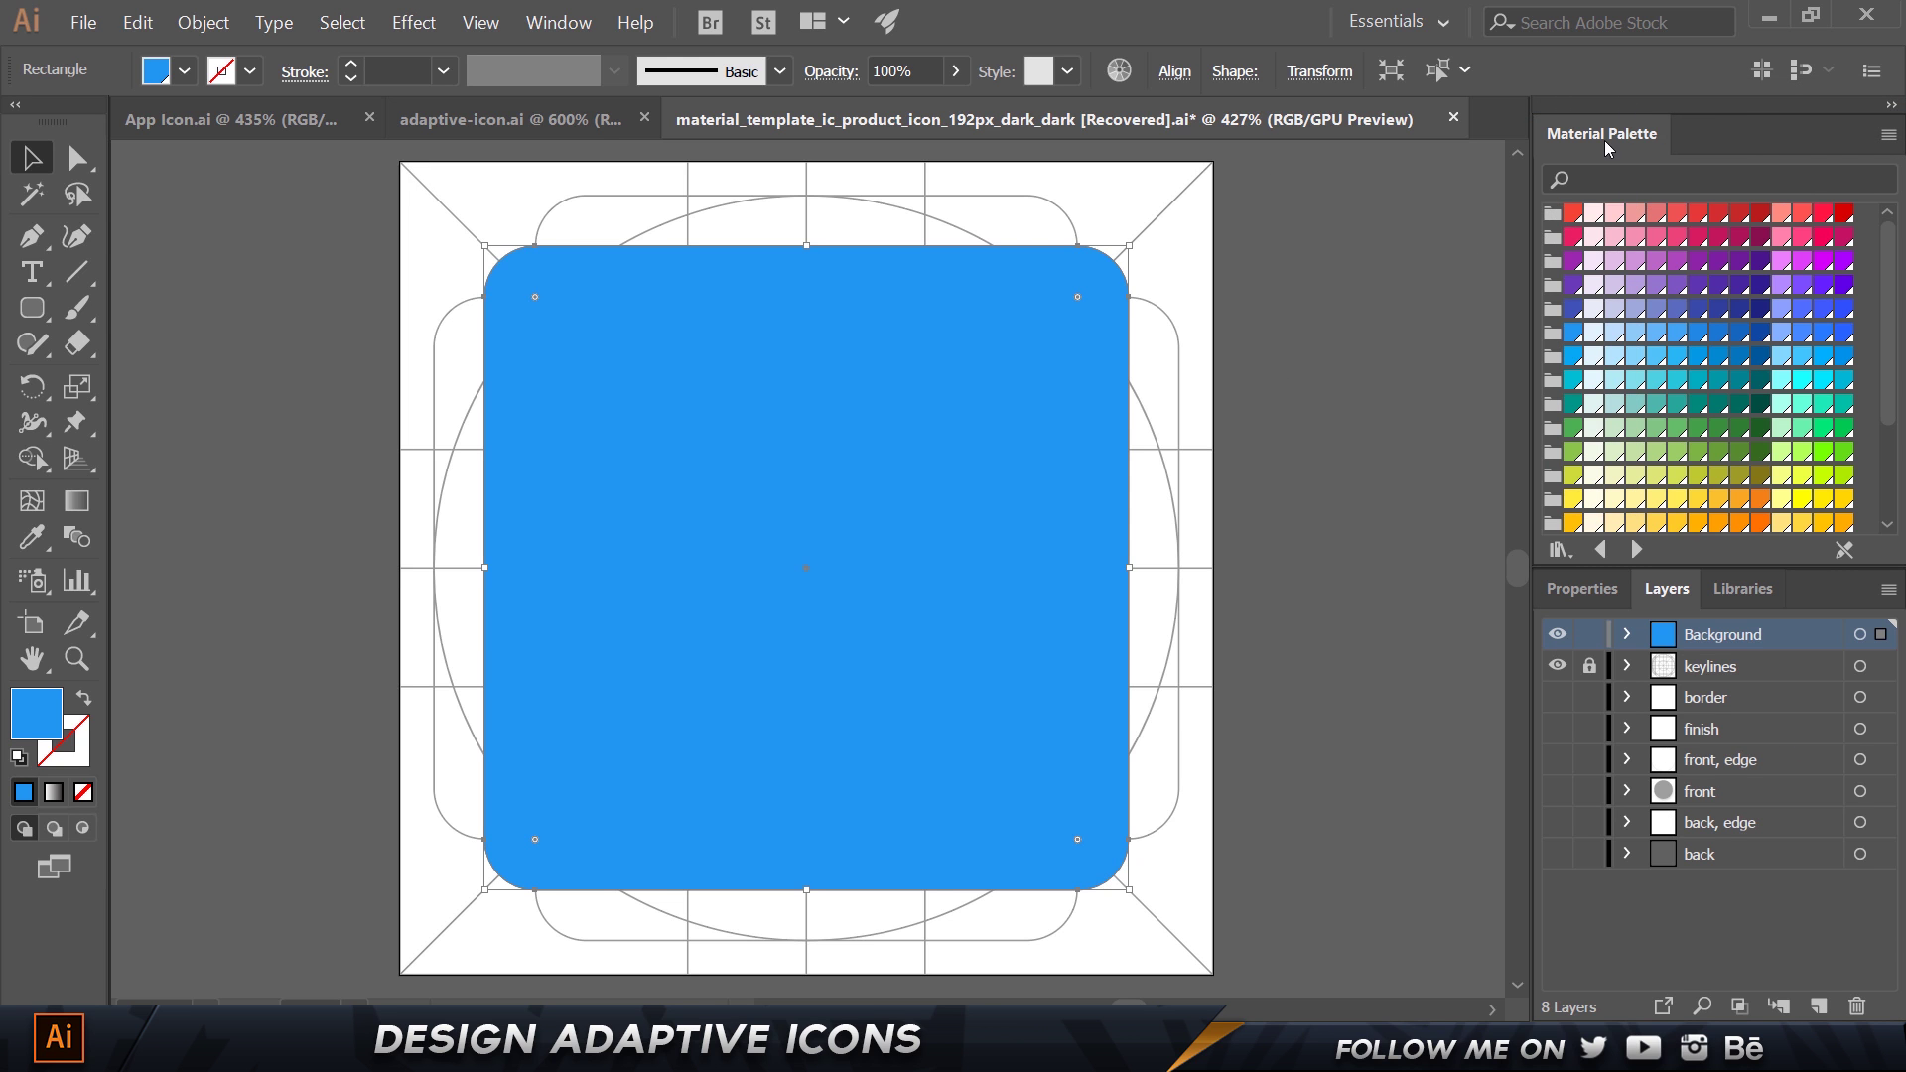
Filter the Material Palette swatches by "blue" and fill the rounded rectangle with the first swatch of the Blue group.
click(1616, 179)
text(blue)
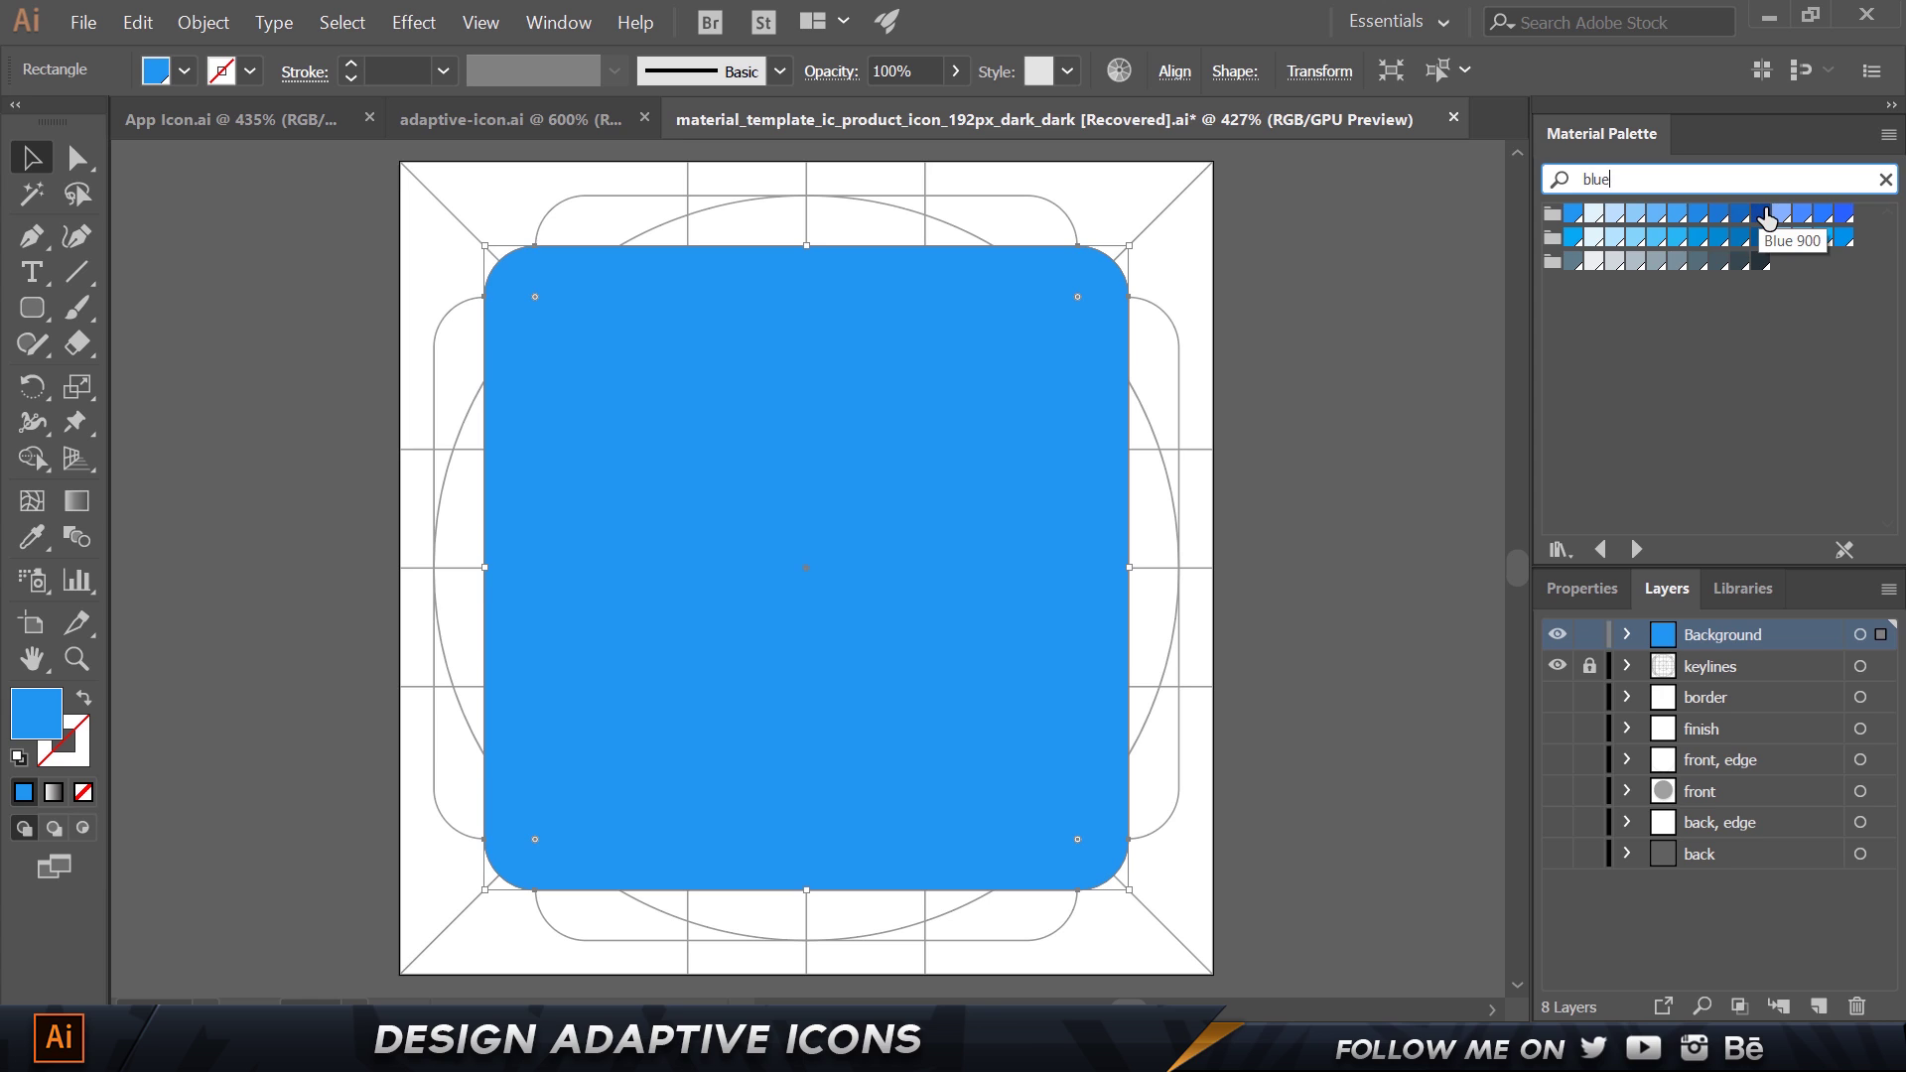
click(818, 425)
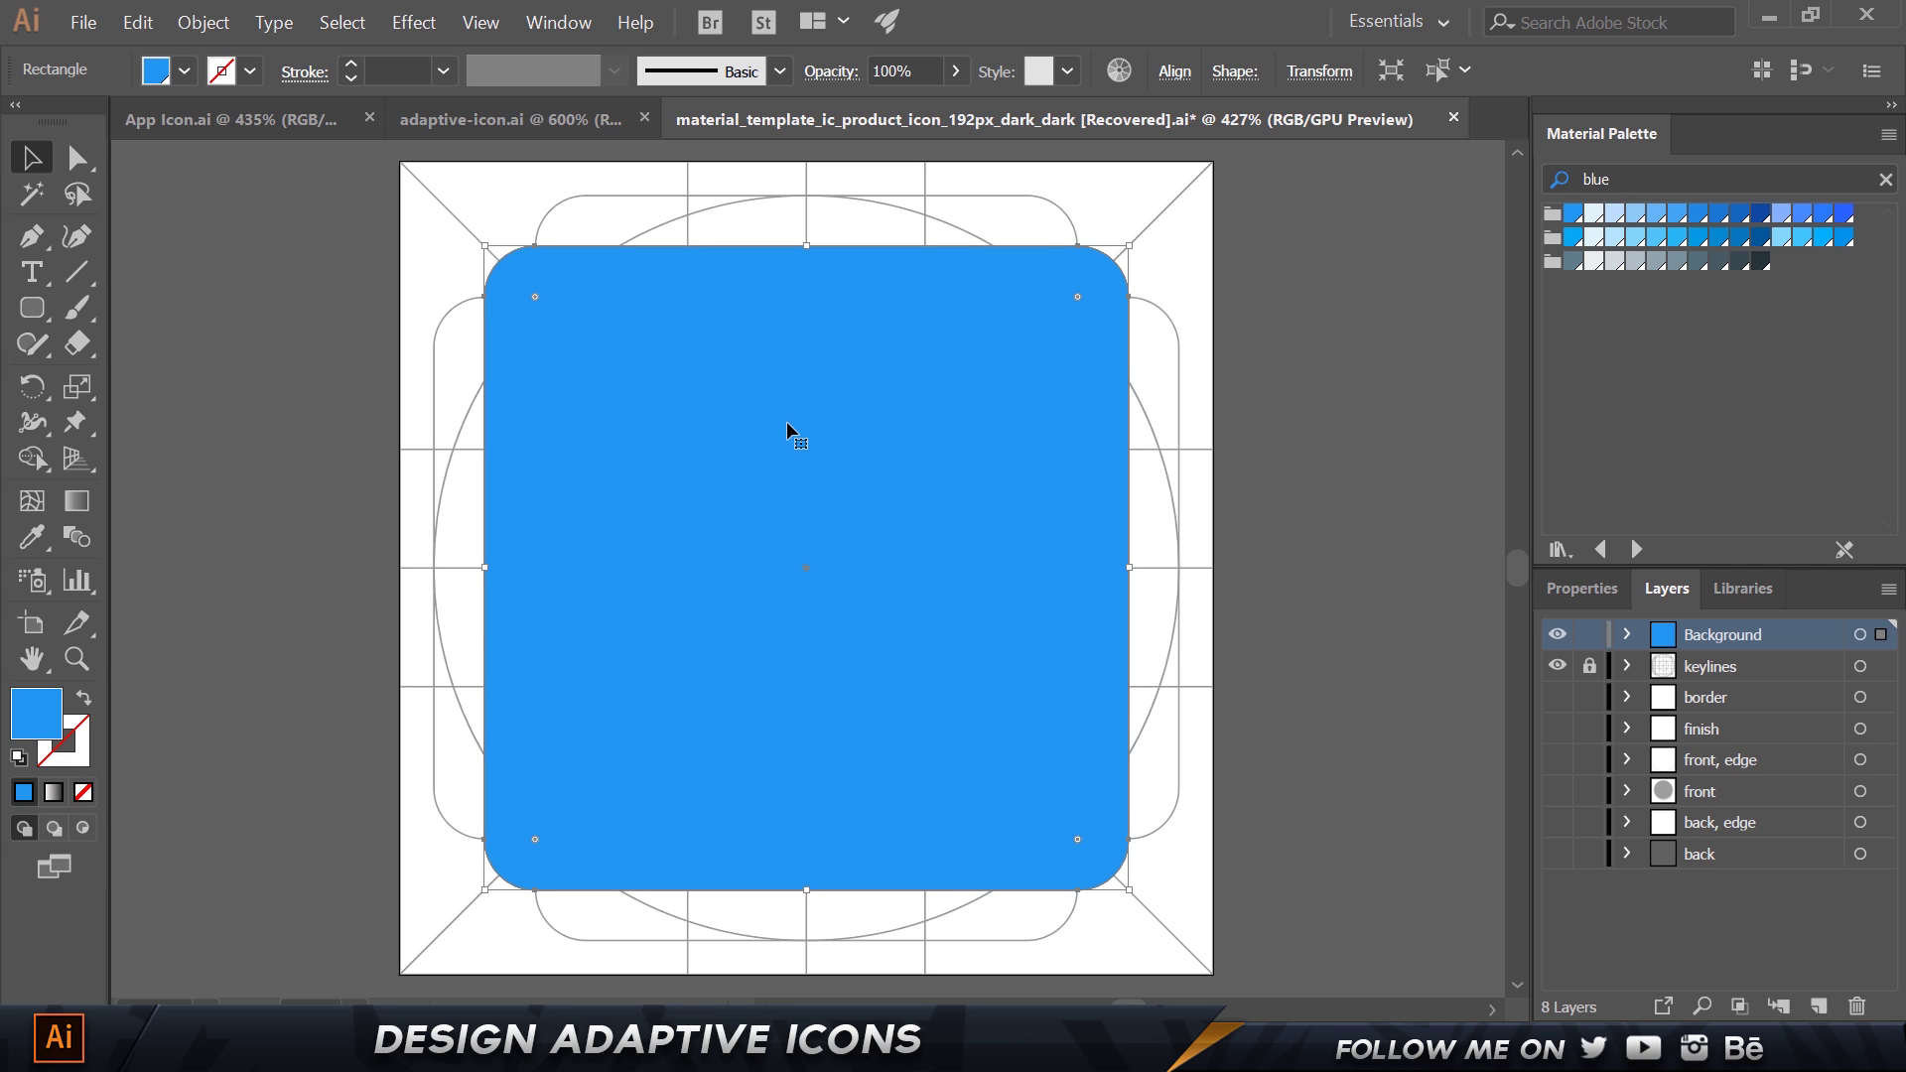
click(1573, 212)
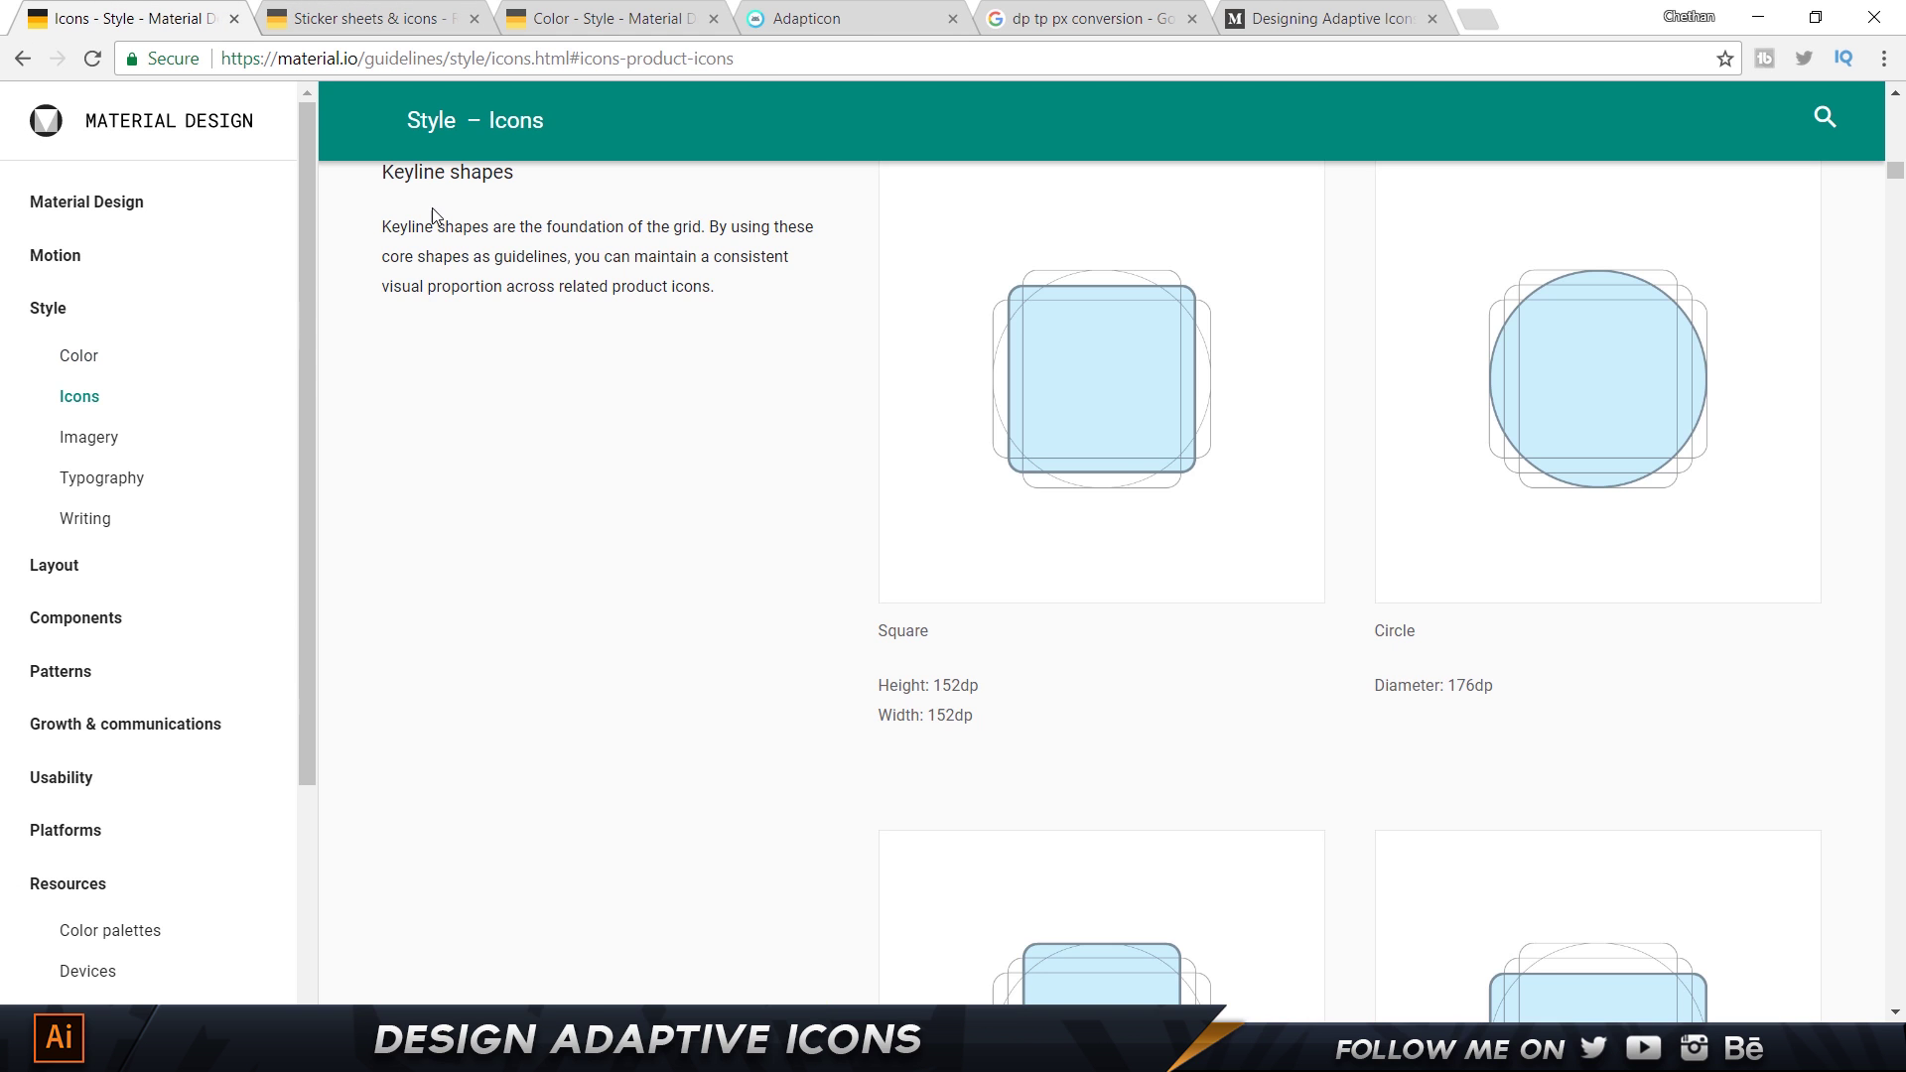
Examine the product icon anatomy section of the Material Design icon guidelines in the browser.
scroll(806, 426, down, 20)
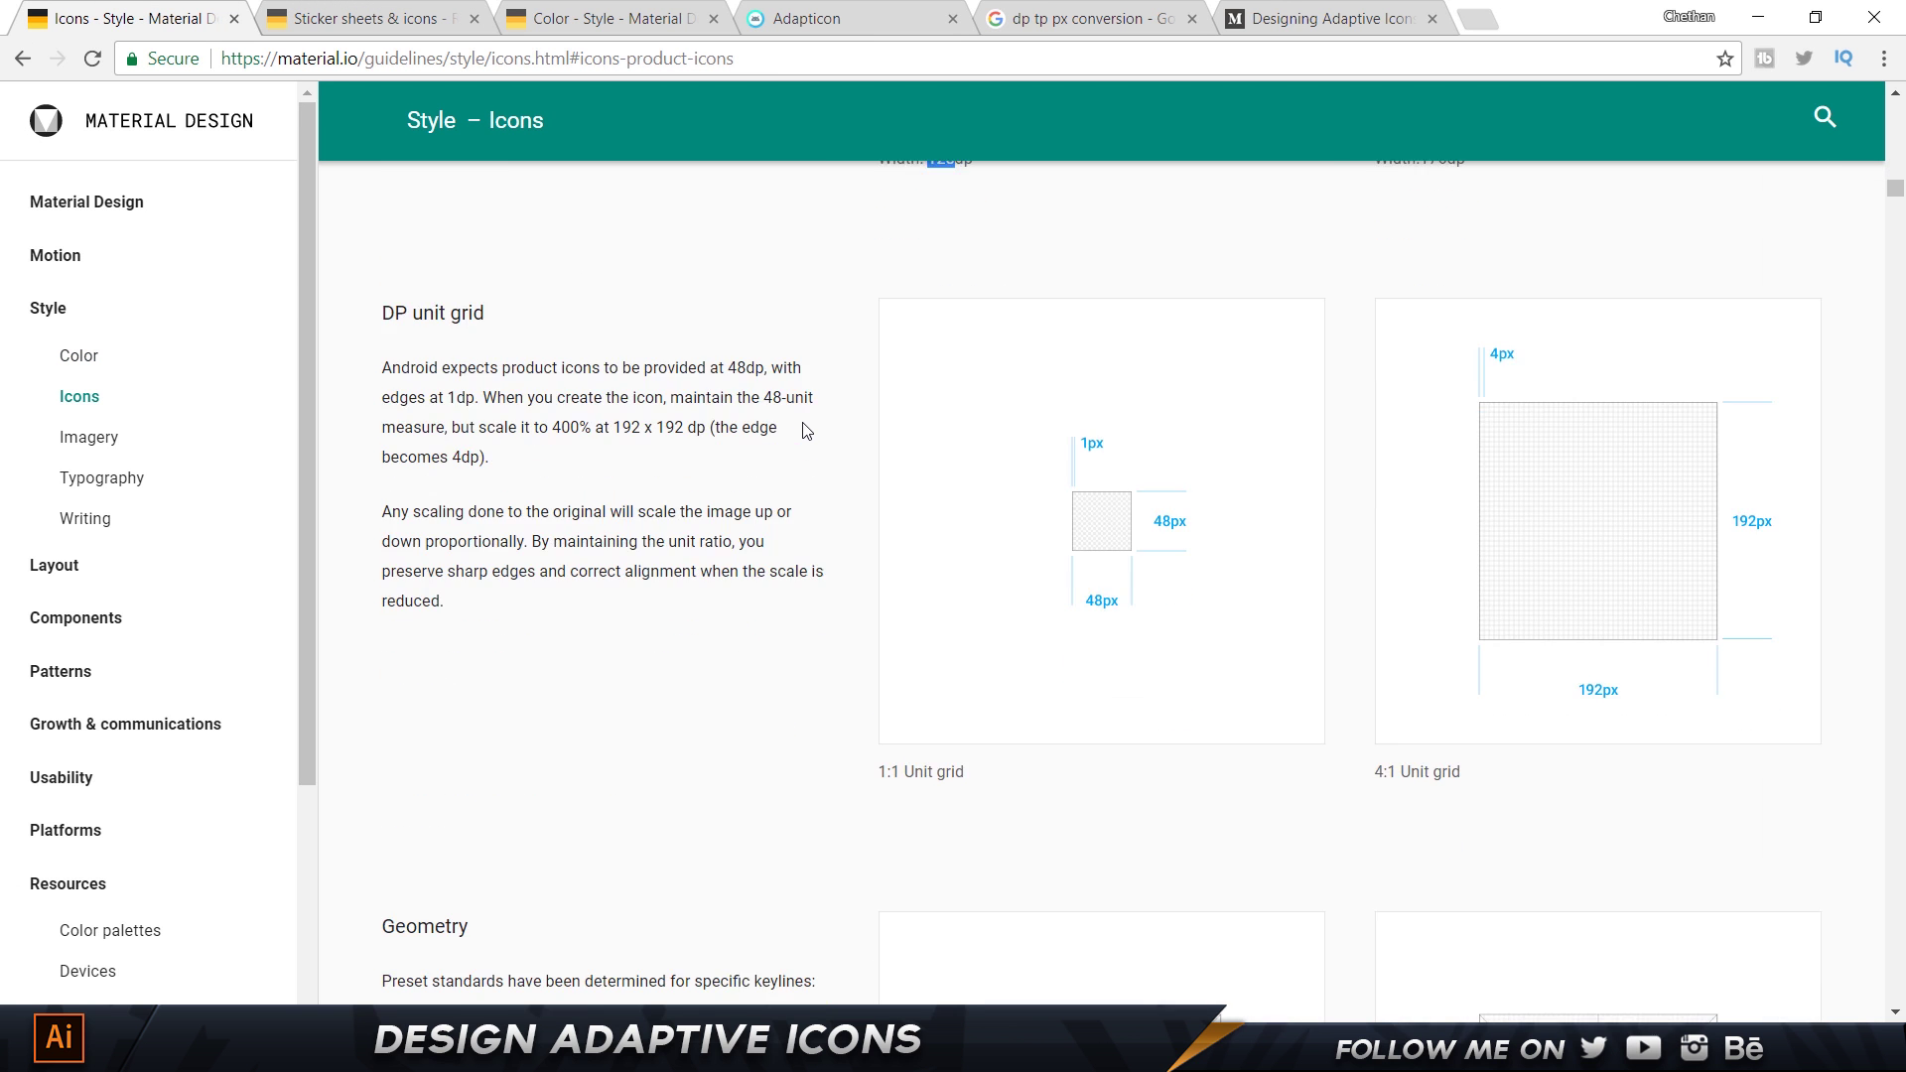
scroll(806, 426, up, 6)
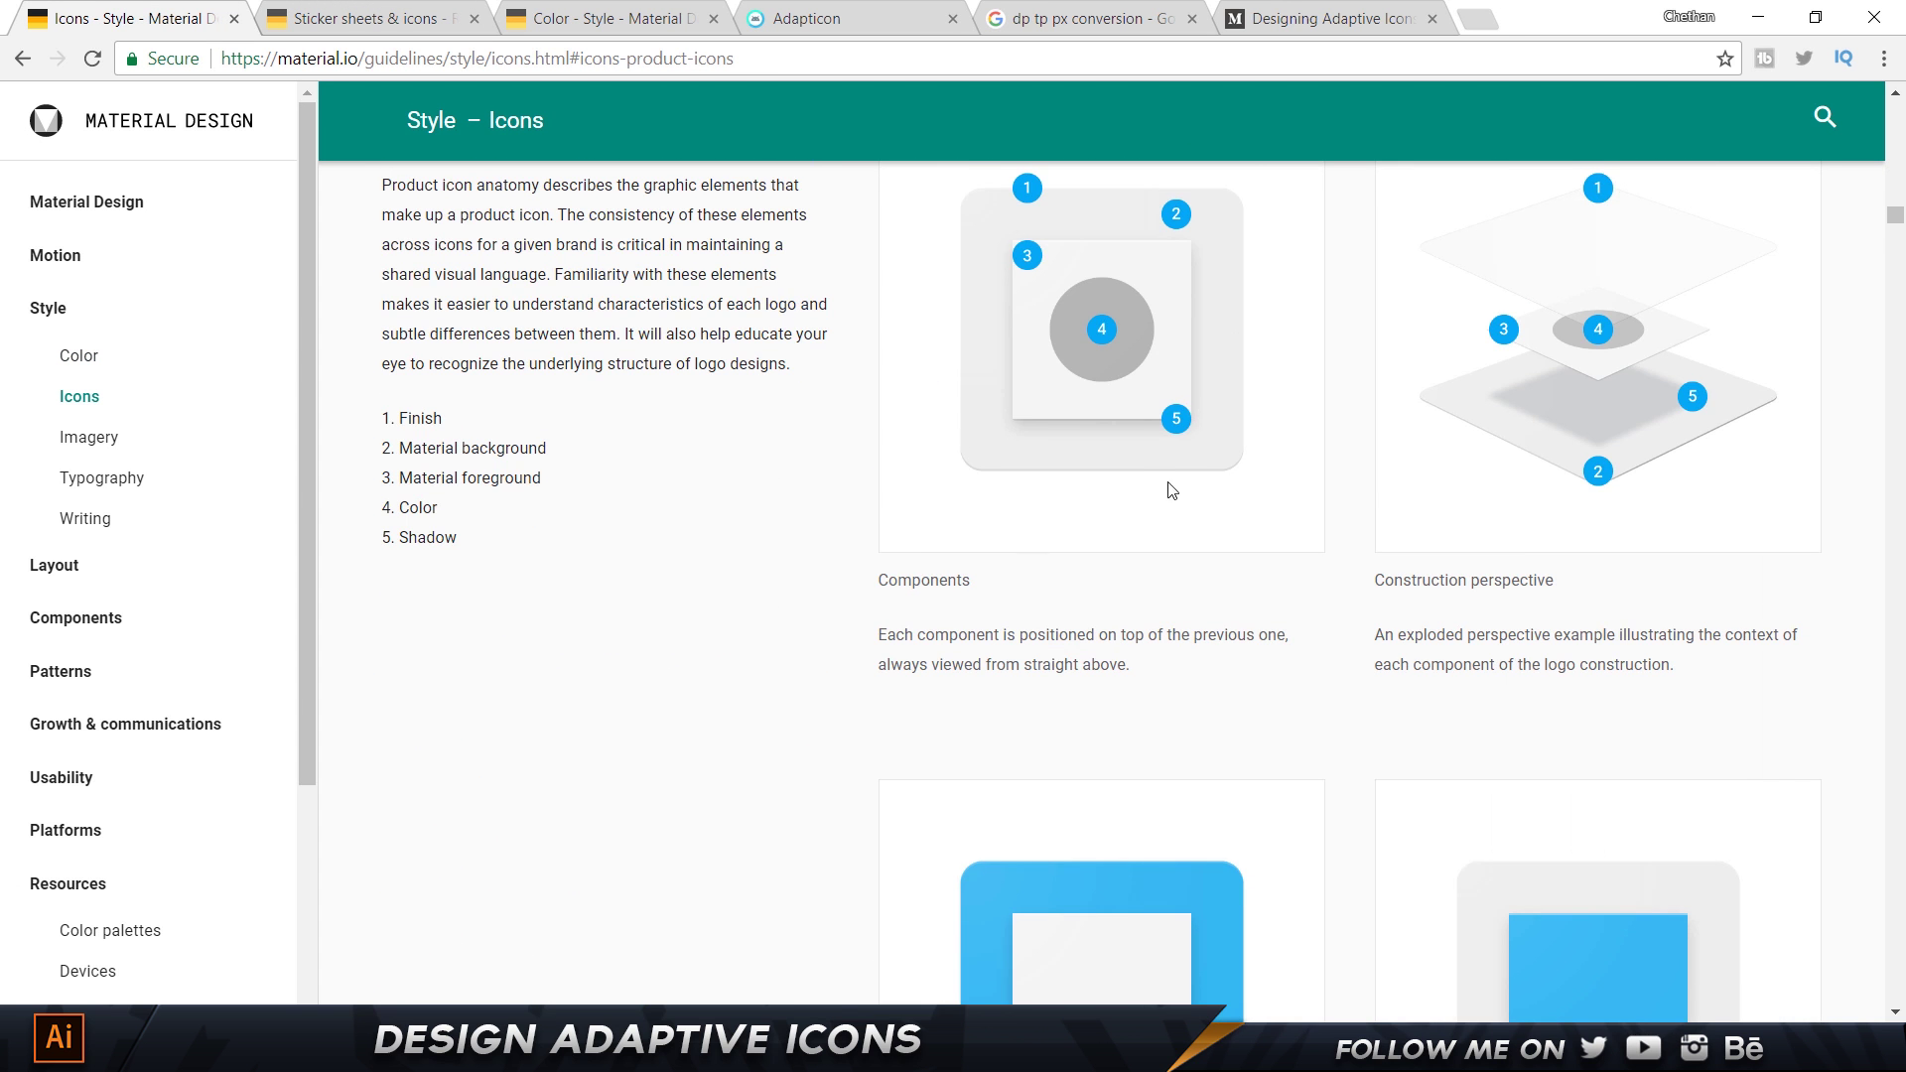
scroll(1112, 413, up, 2)
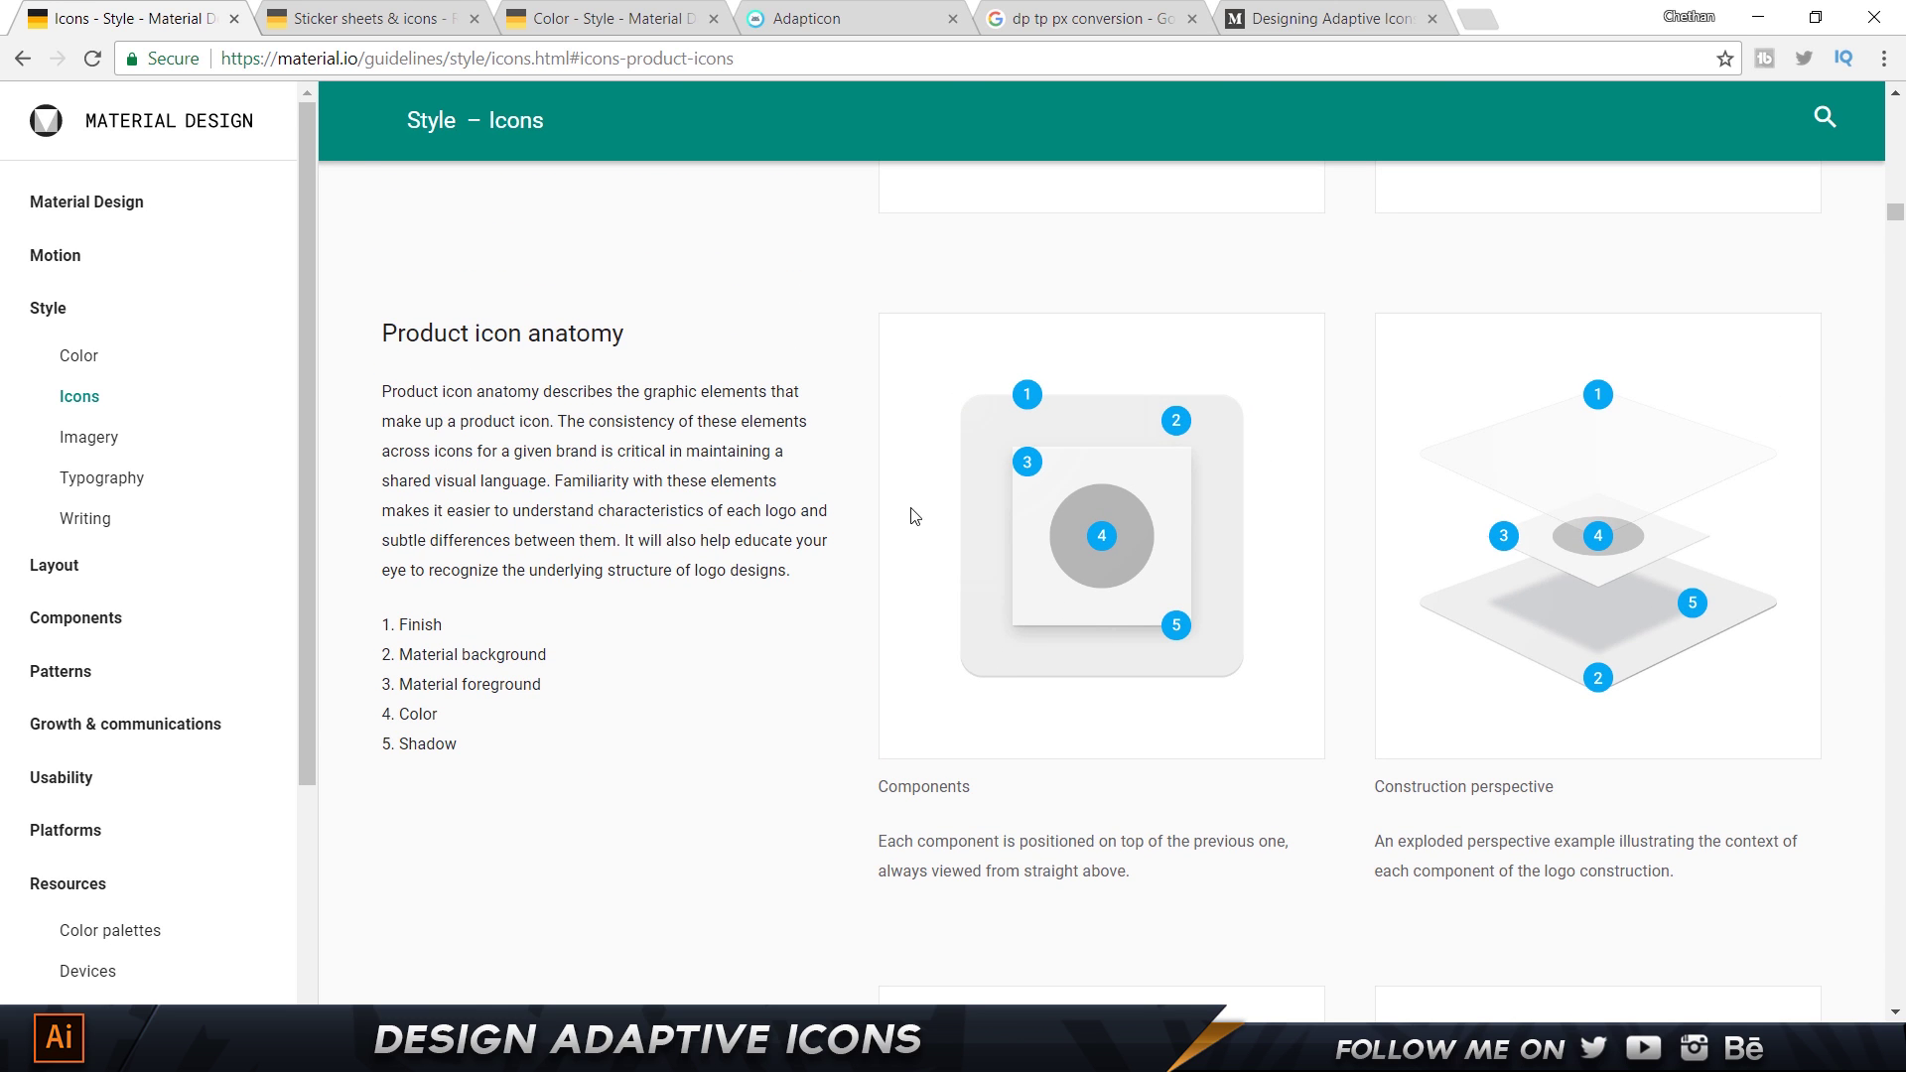
drag(390, 624, 463, 636)
scroll(1321, 574, down, 6)
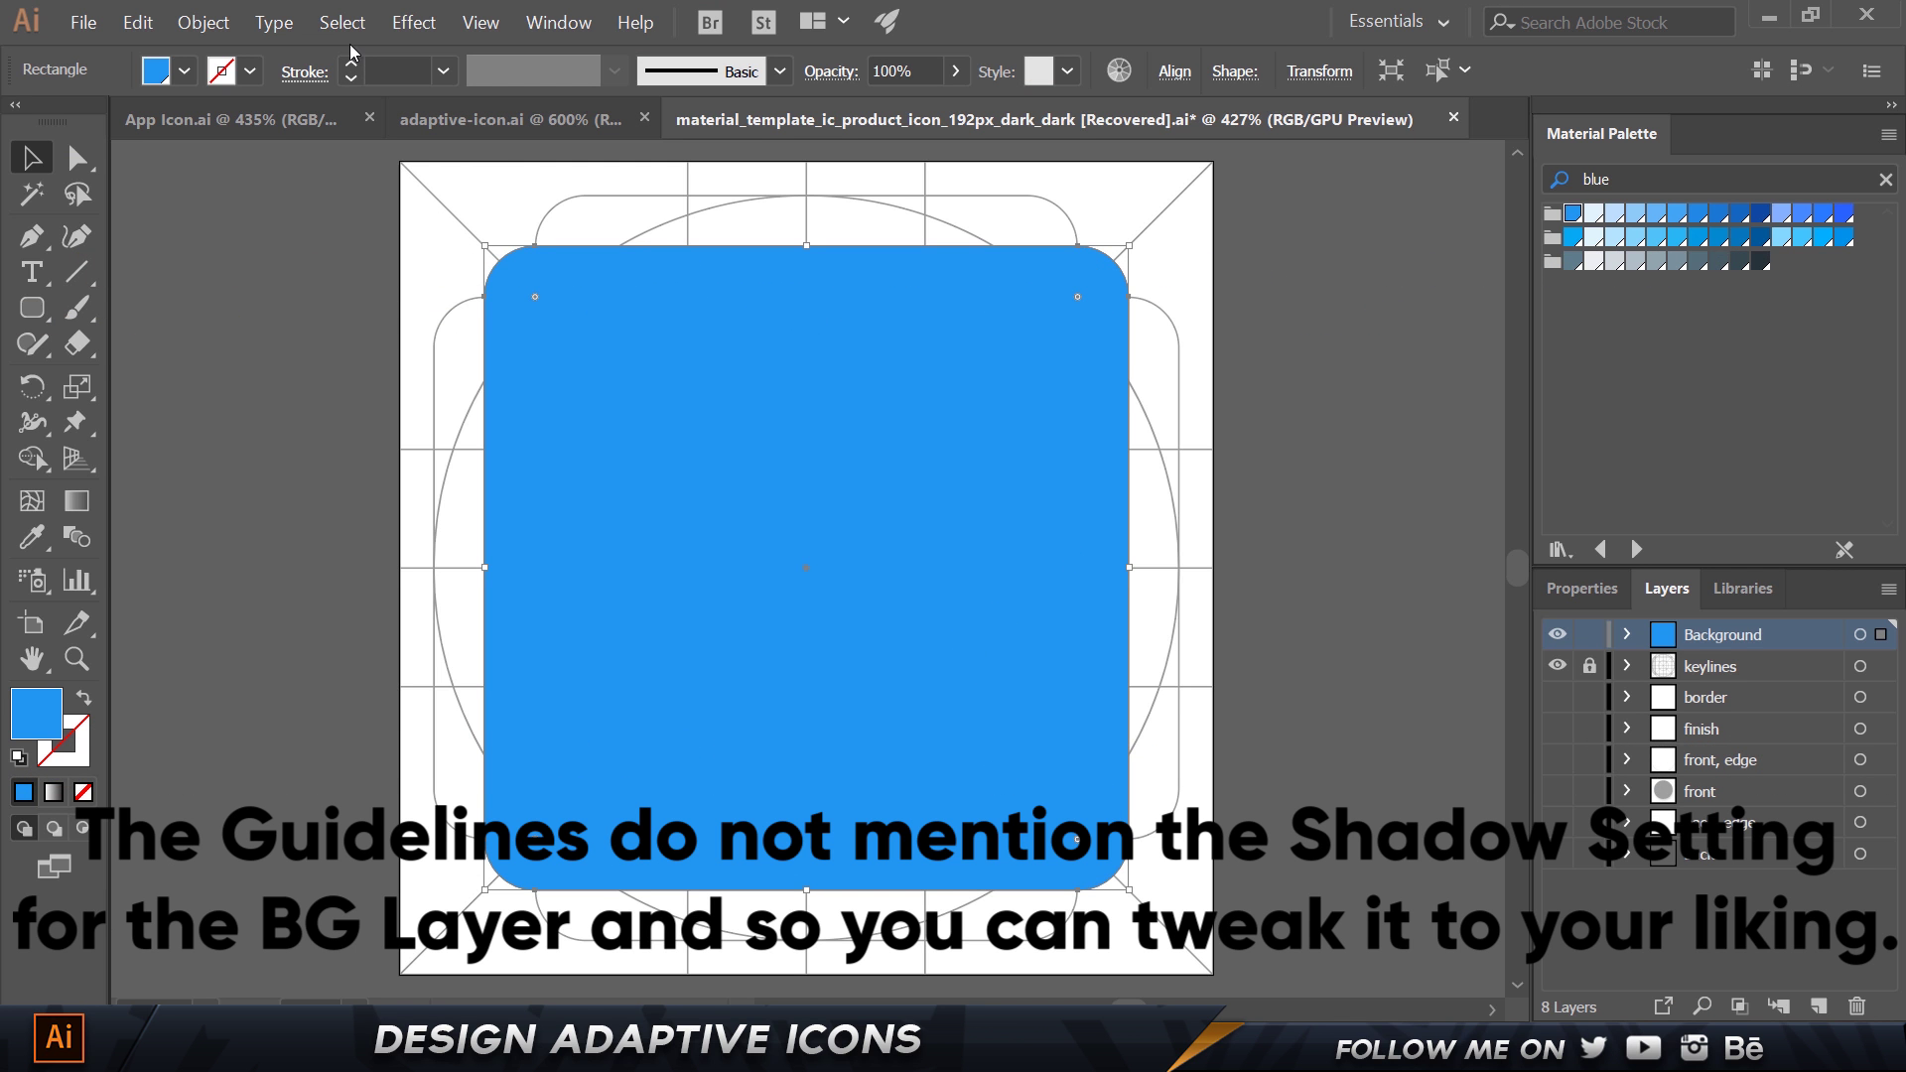
In Illustrator, start a Drop Shadow effect on the blue rounded rectangle with 20% opacity and turn on its preview.
click(412, 22)
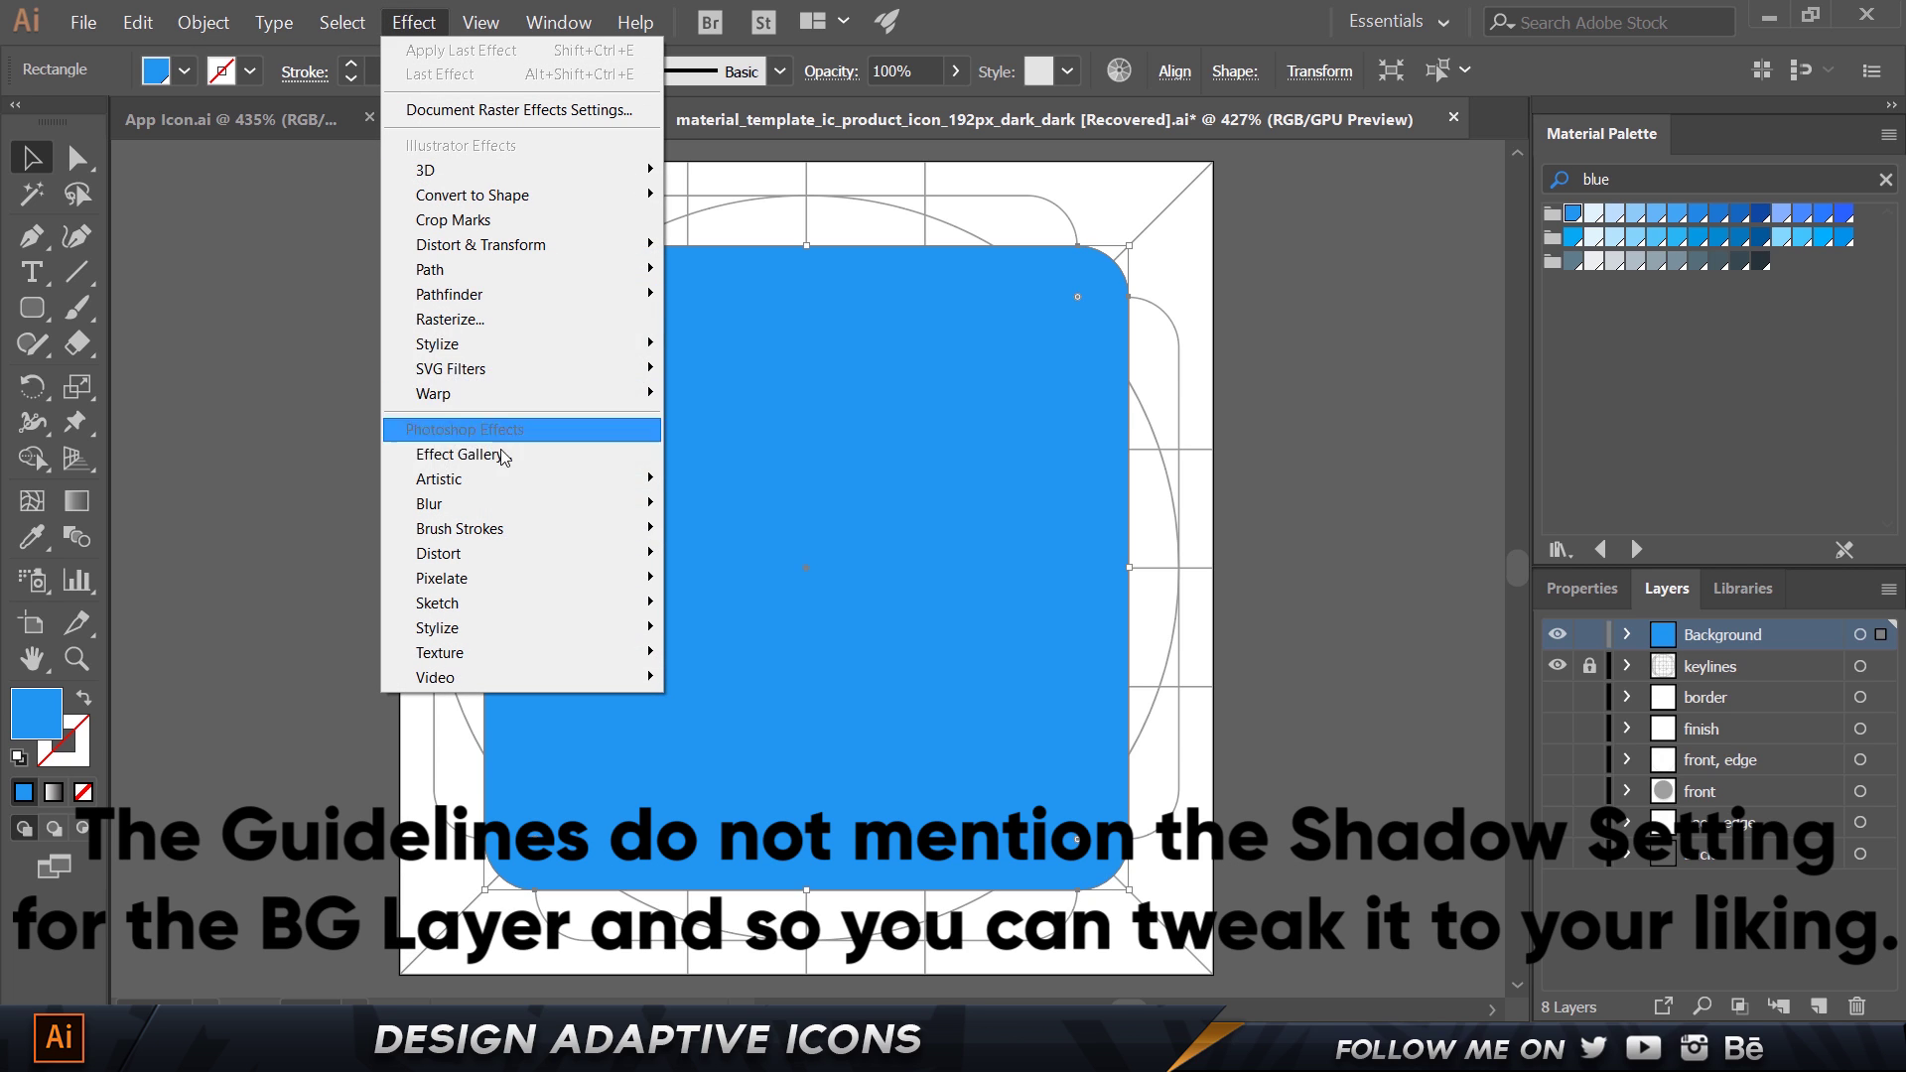
mouse_move(512, 343)
click(727, 344)
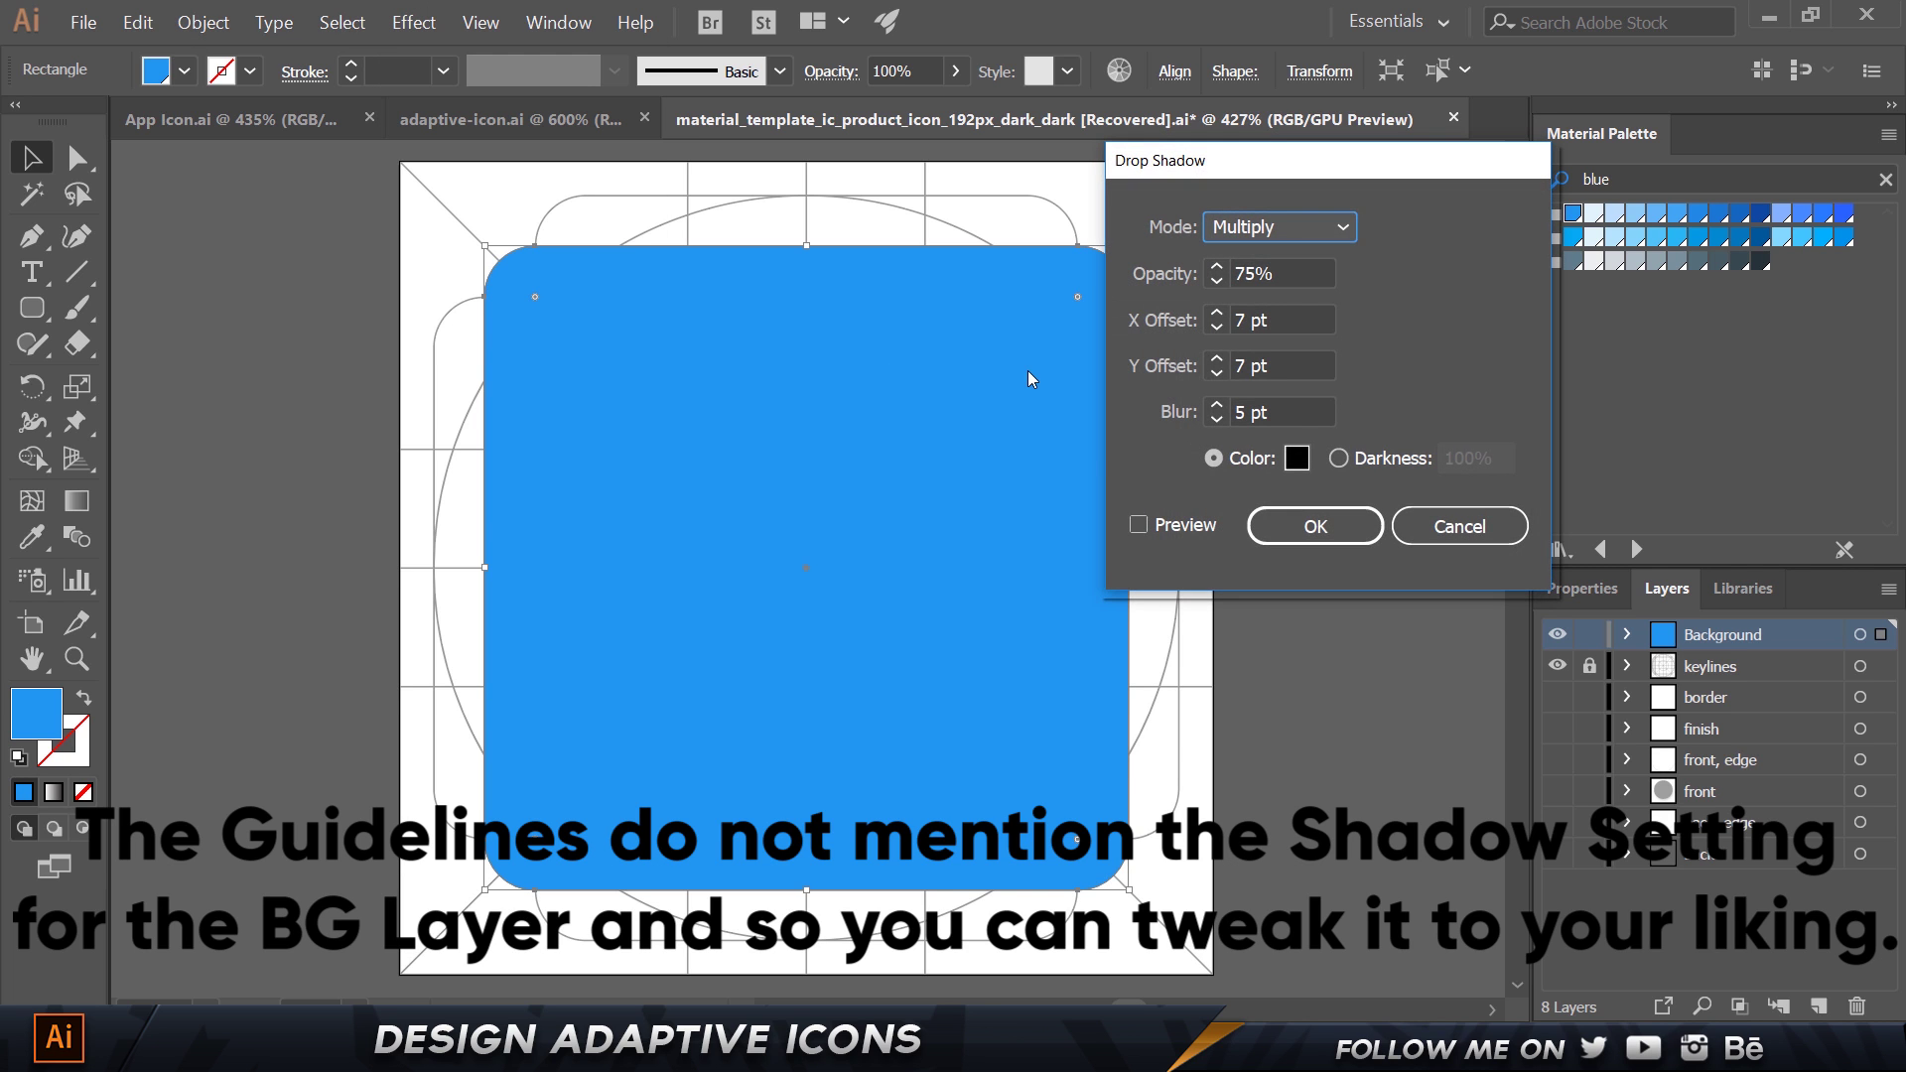
key(Tab)
text(20)
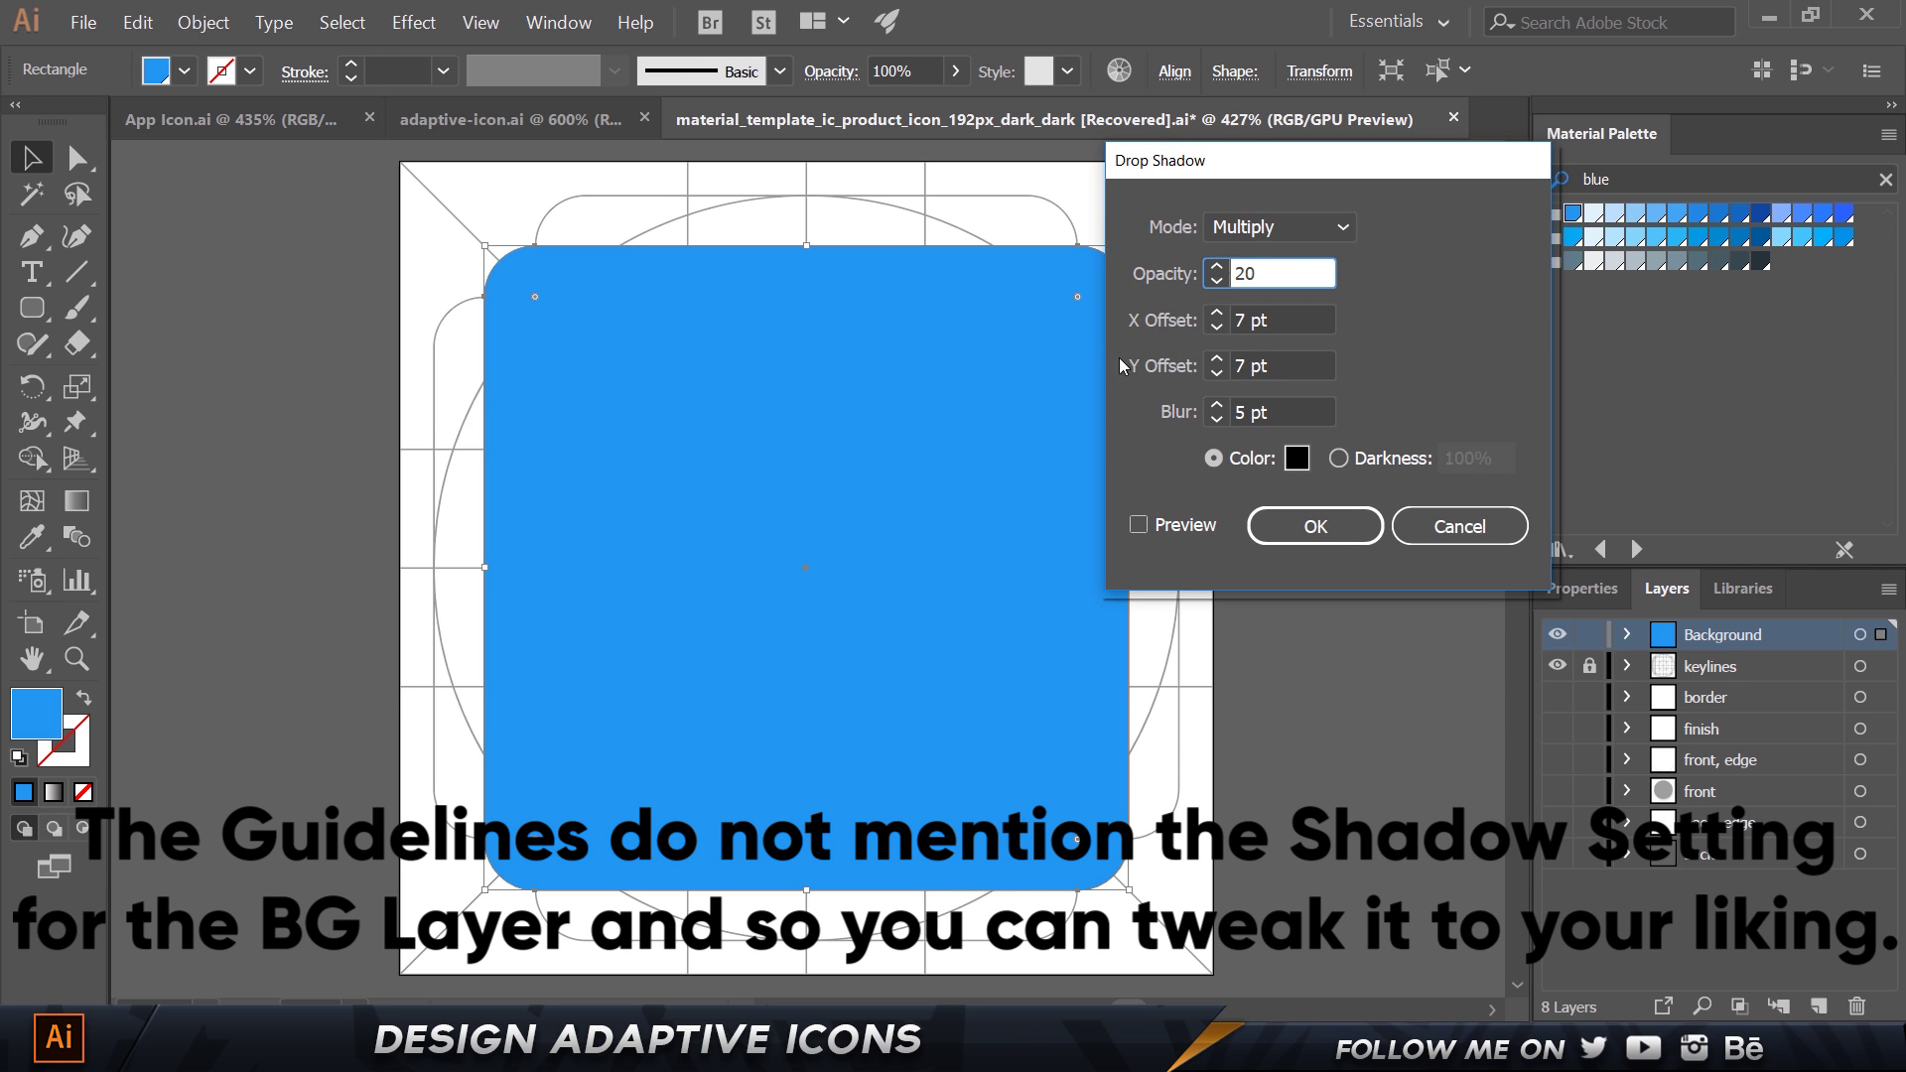
click(1140, 529)
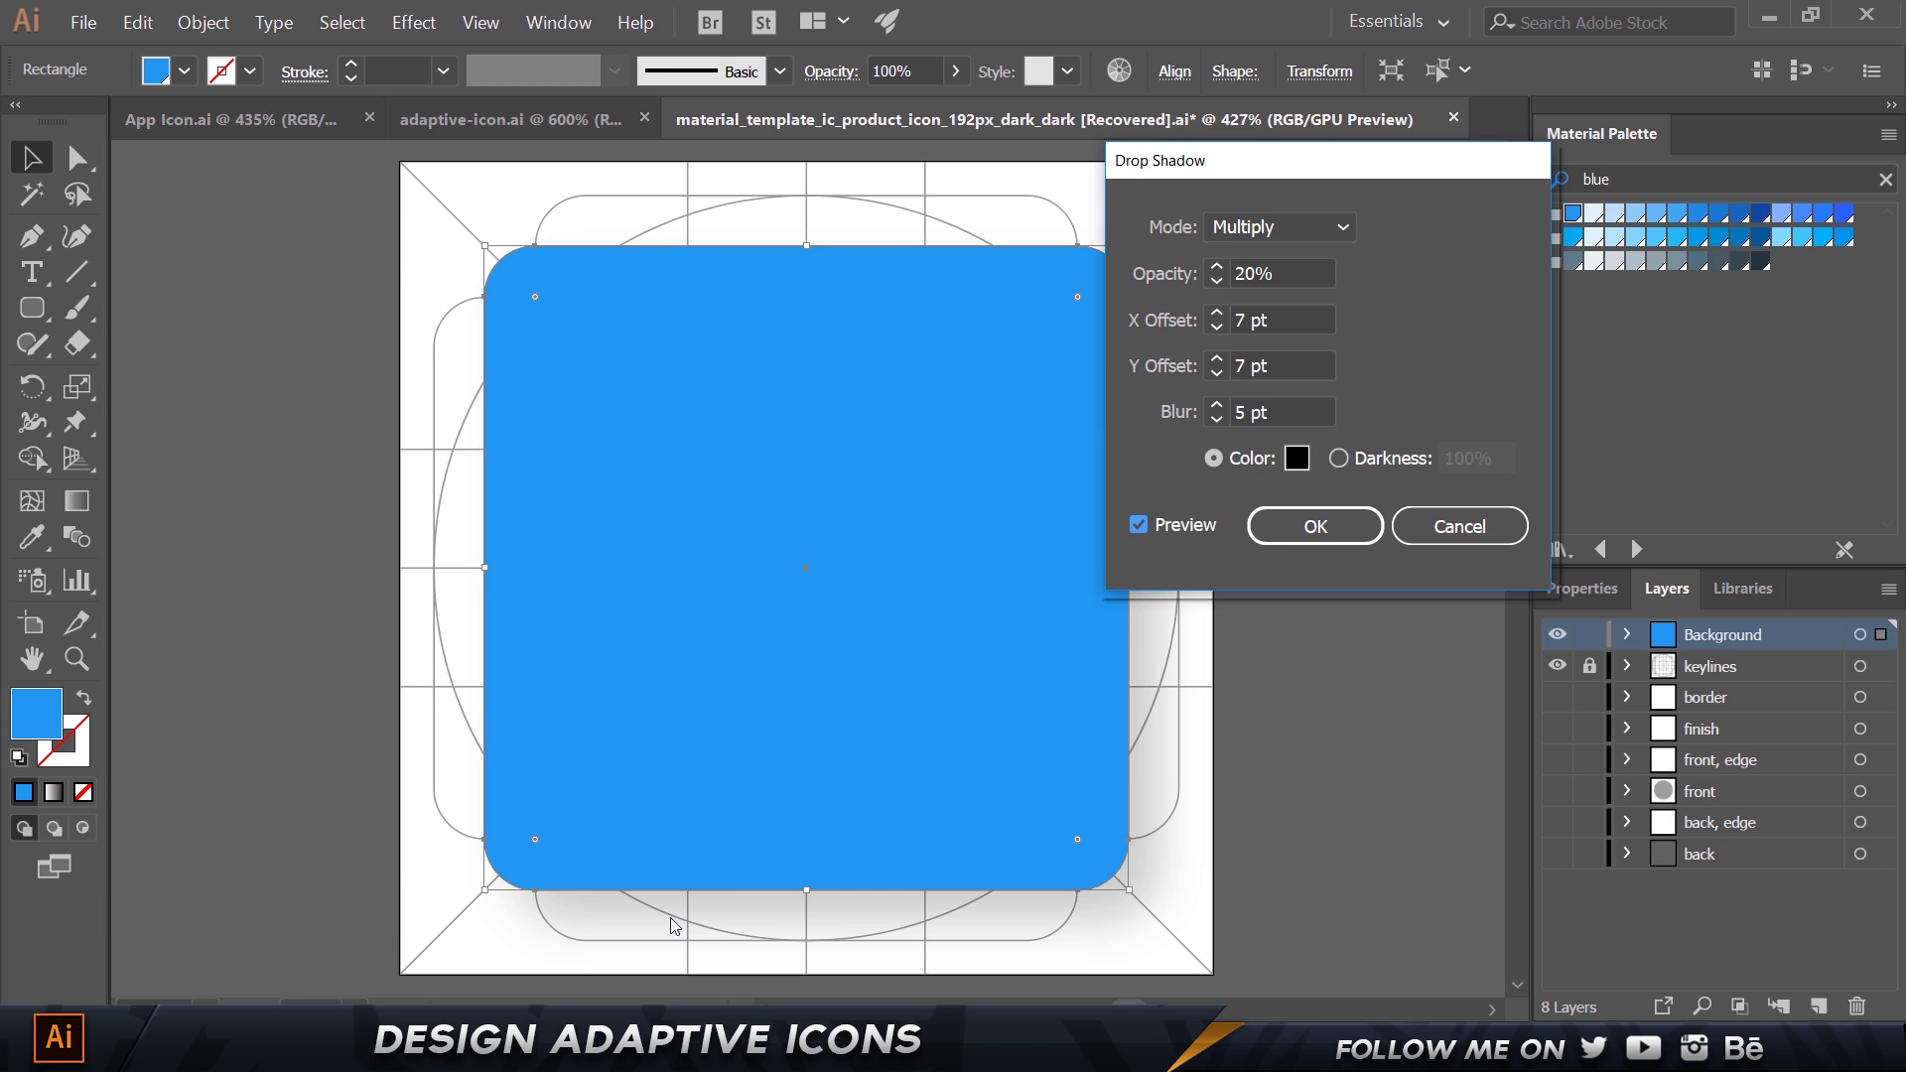
Set the drop shadow's X offset to 0 pt, Y offset to 2 pt and blur to 2 pt.
click(1158, 324)
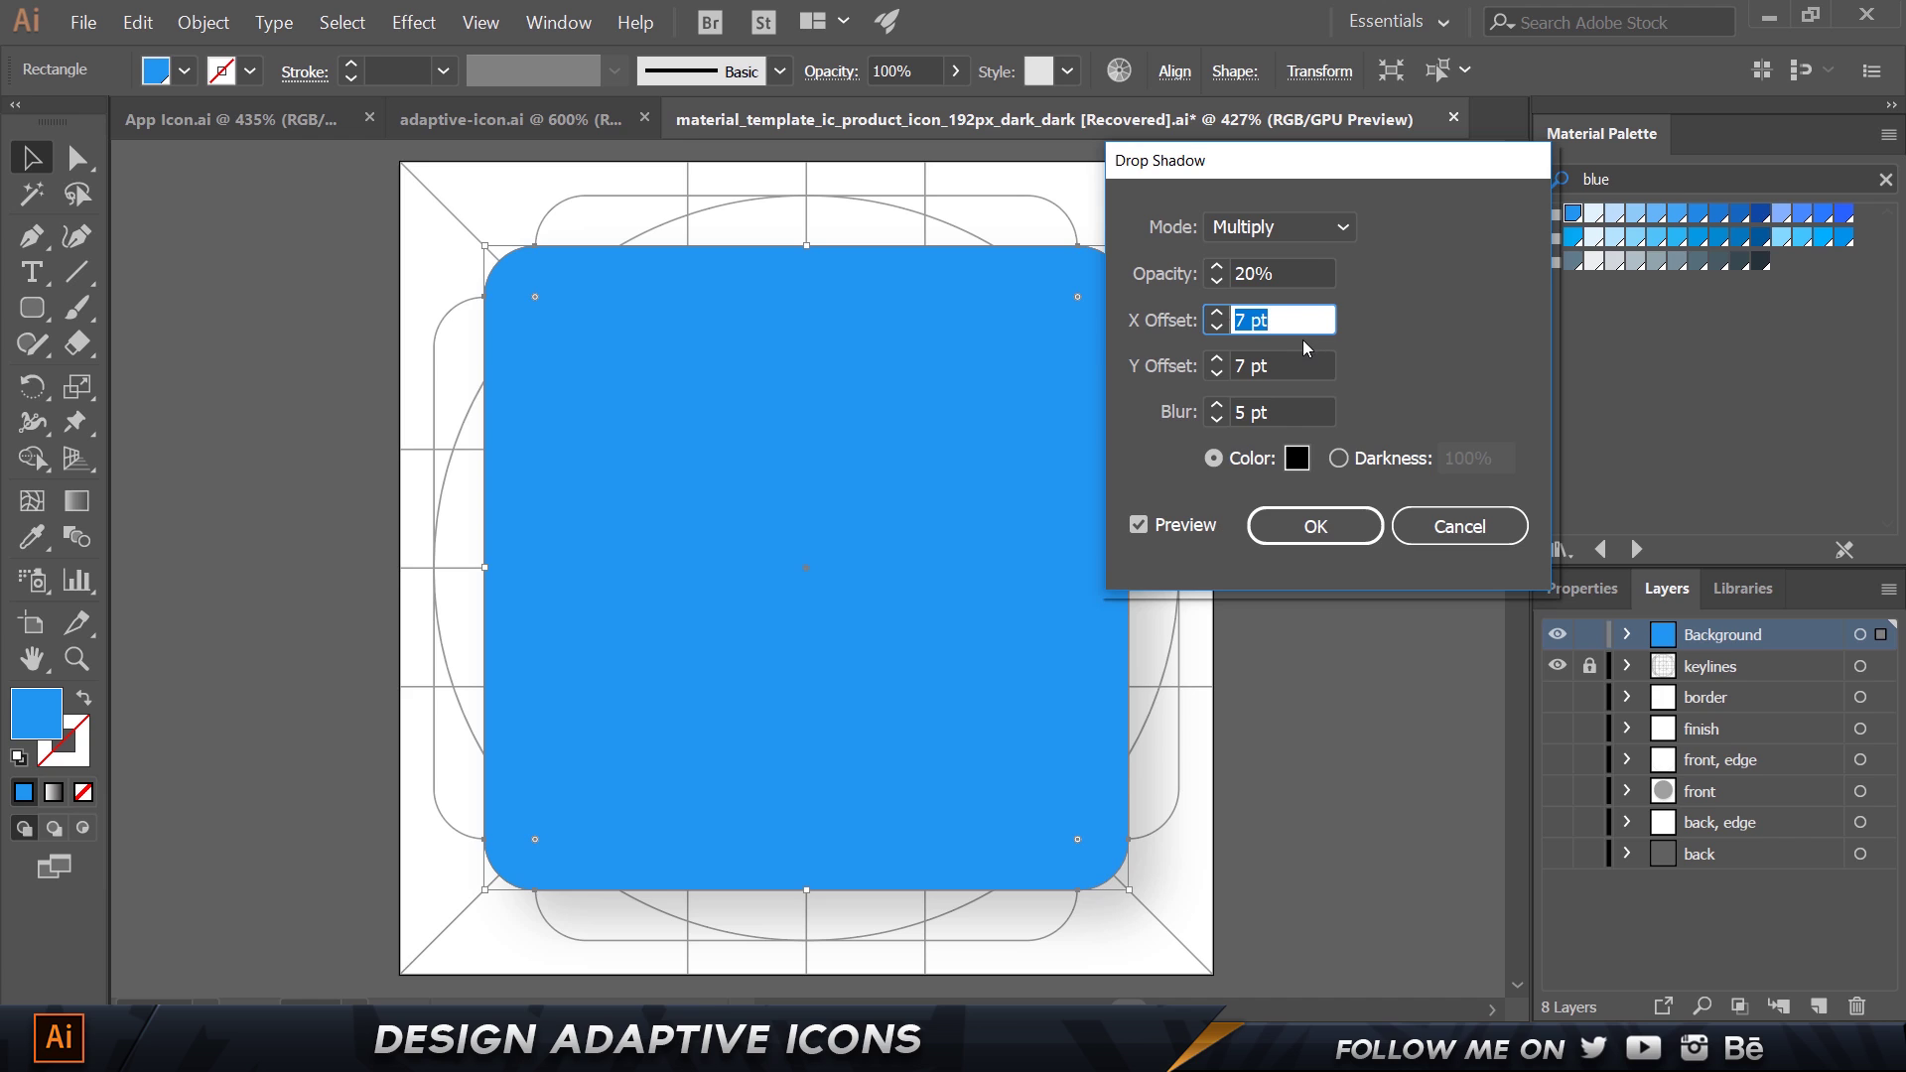
text(0)
key(Tab)
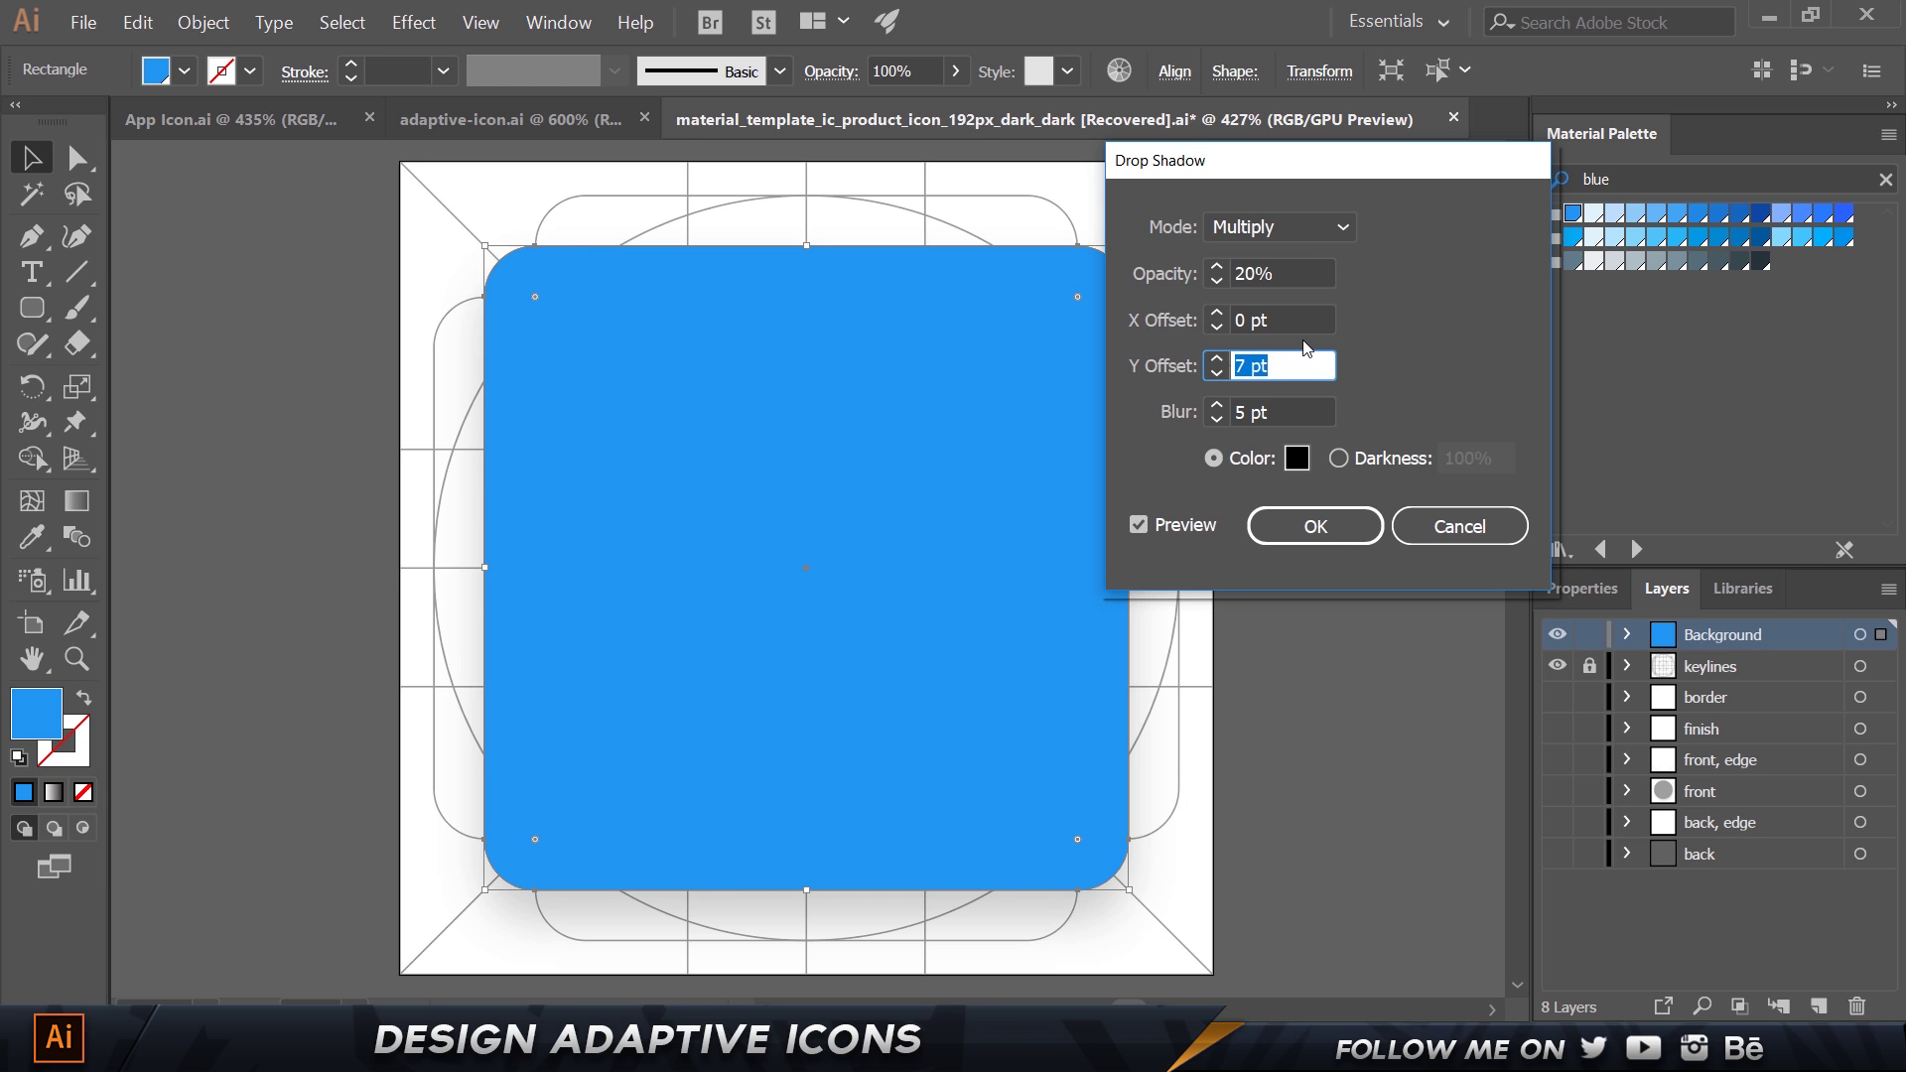
text(2)
key(Tab)
text(2)
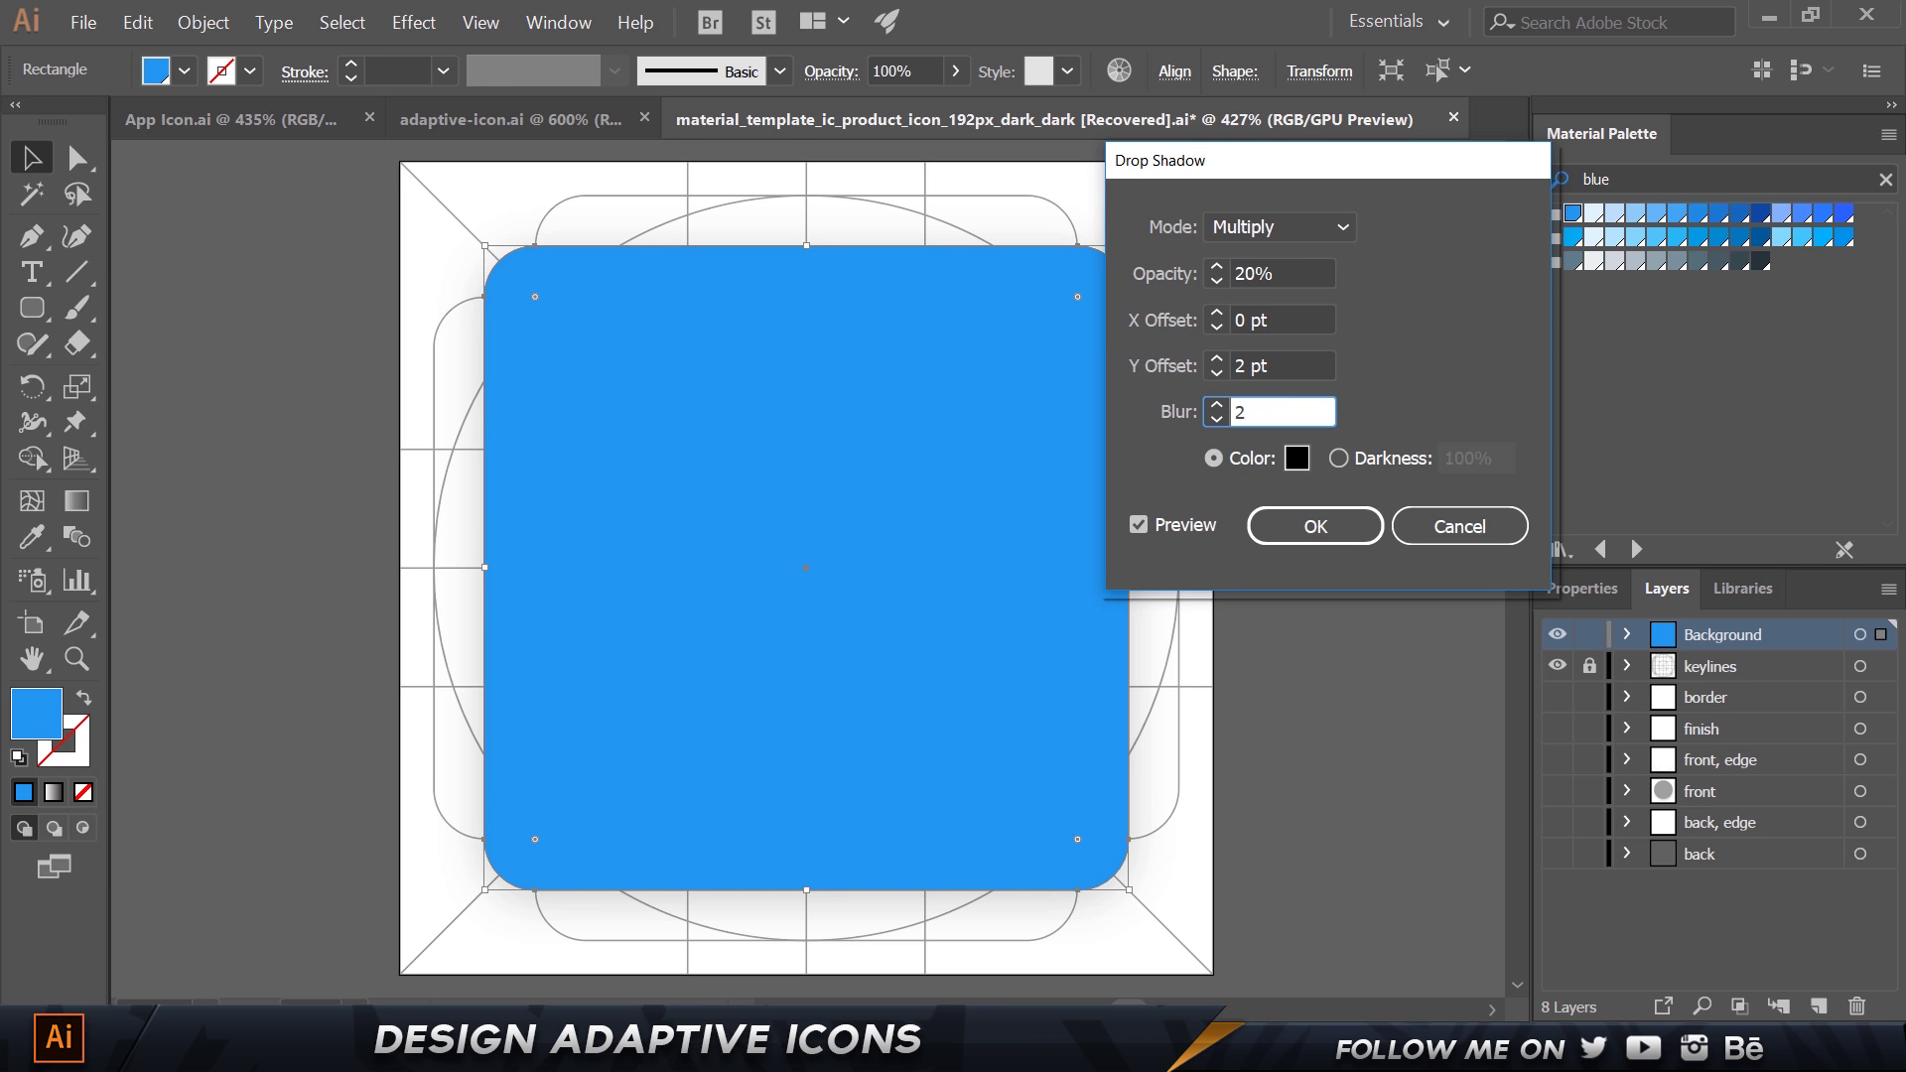
Try 25% opacity for the drop shadow, set it back to 20% and apply the effect.
drag(1314, 272, 902, 274)
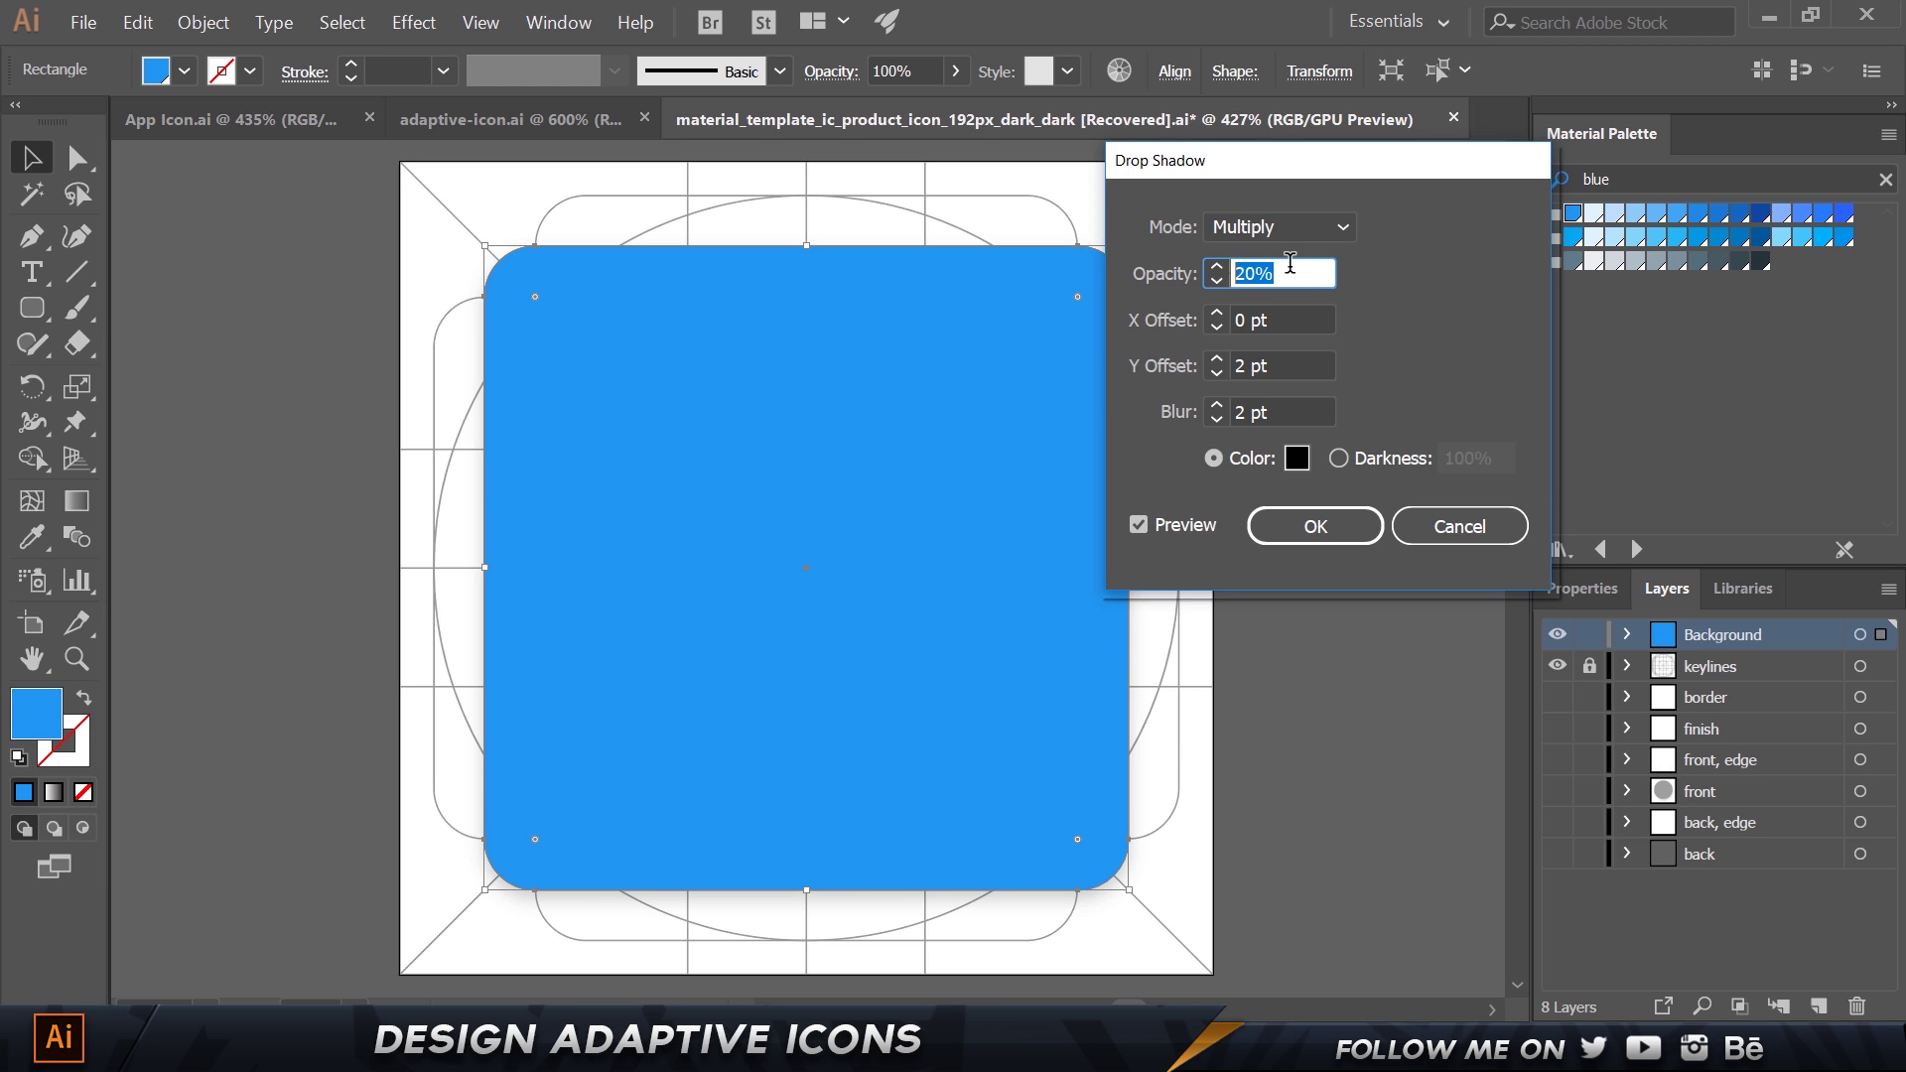
text(25)
key(Tab)
drag(1320, 274, 1011, 268)
text(20)
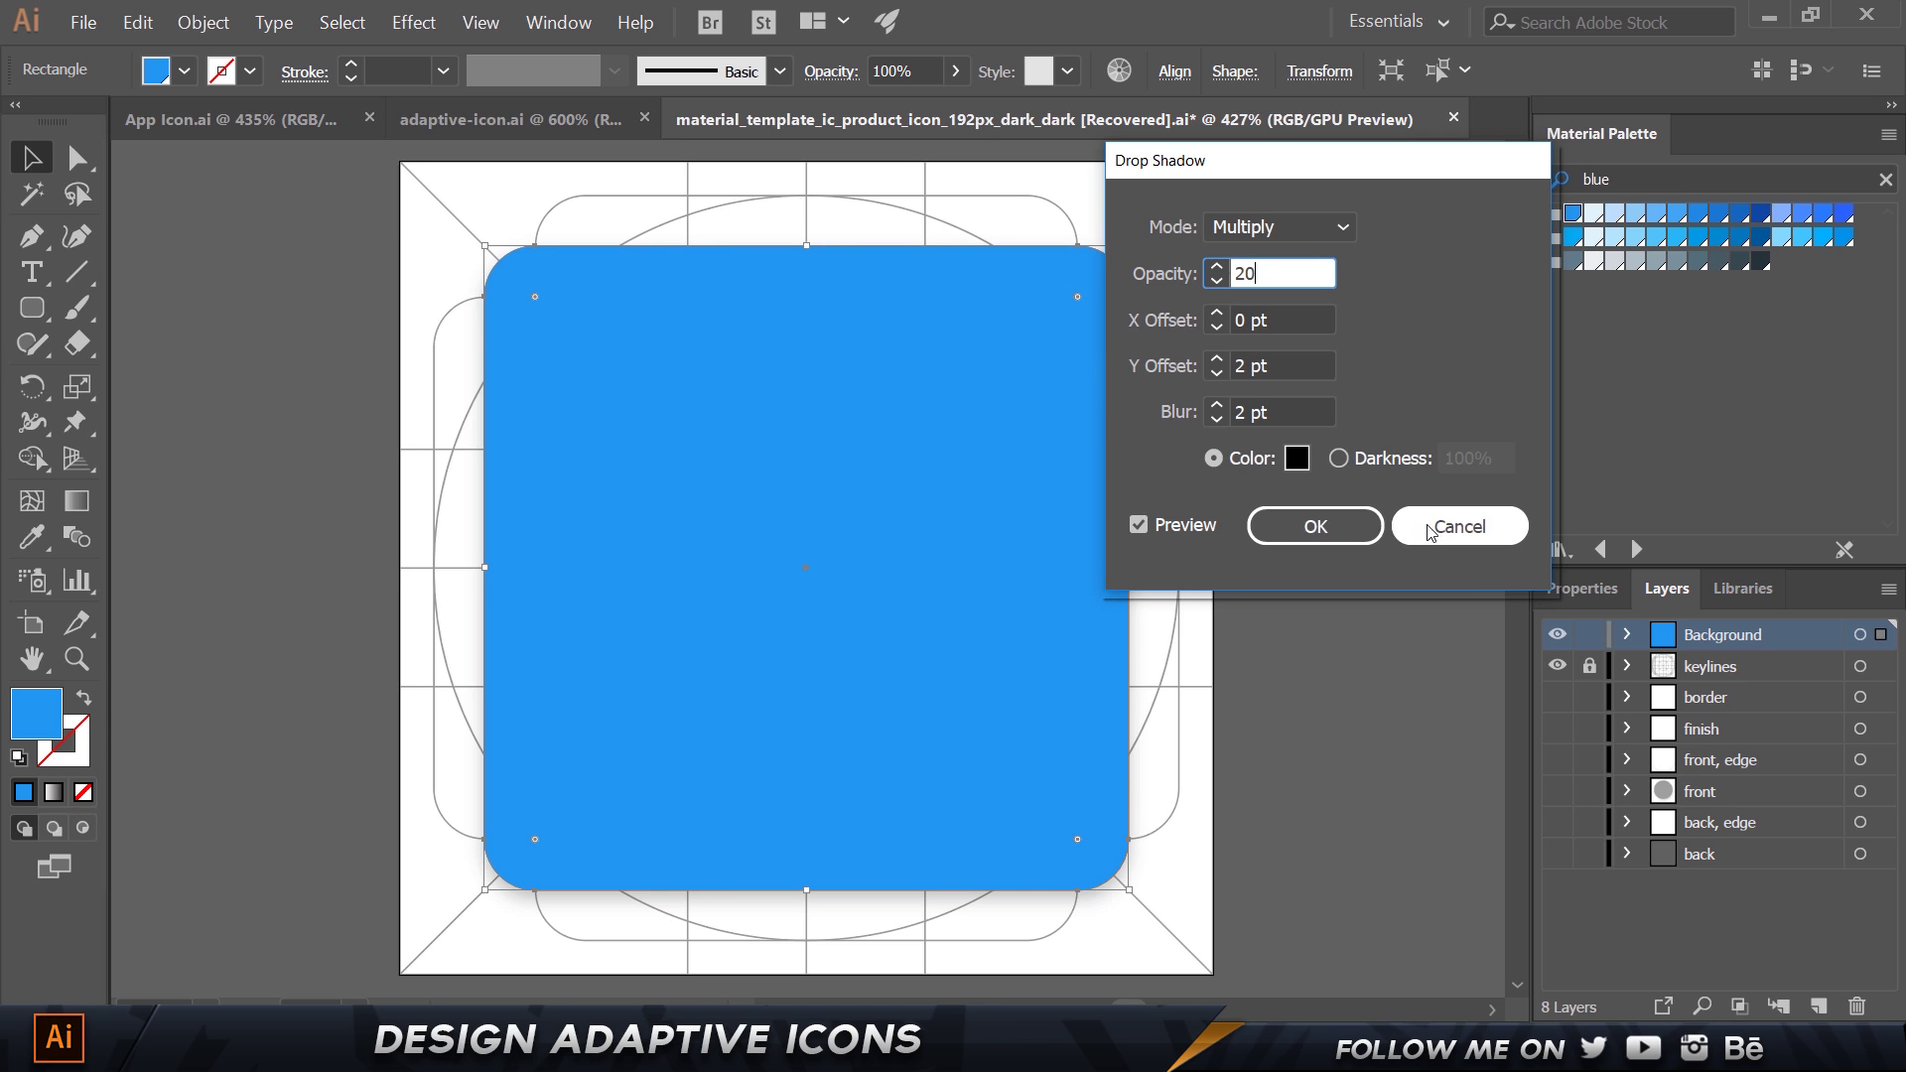
click(1339, 532)
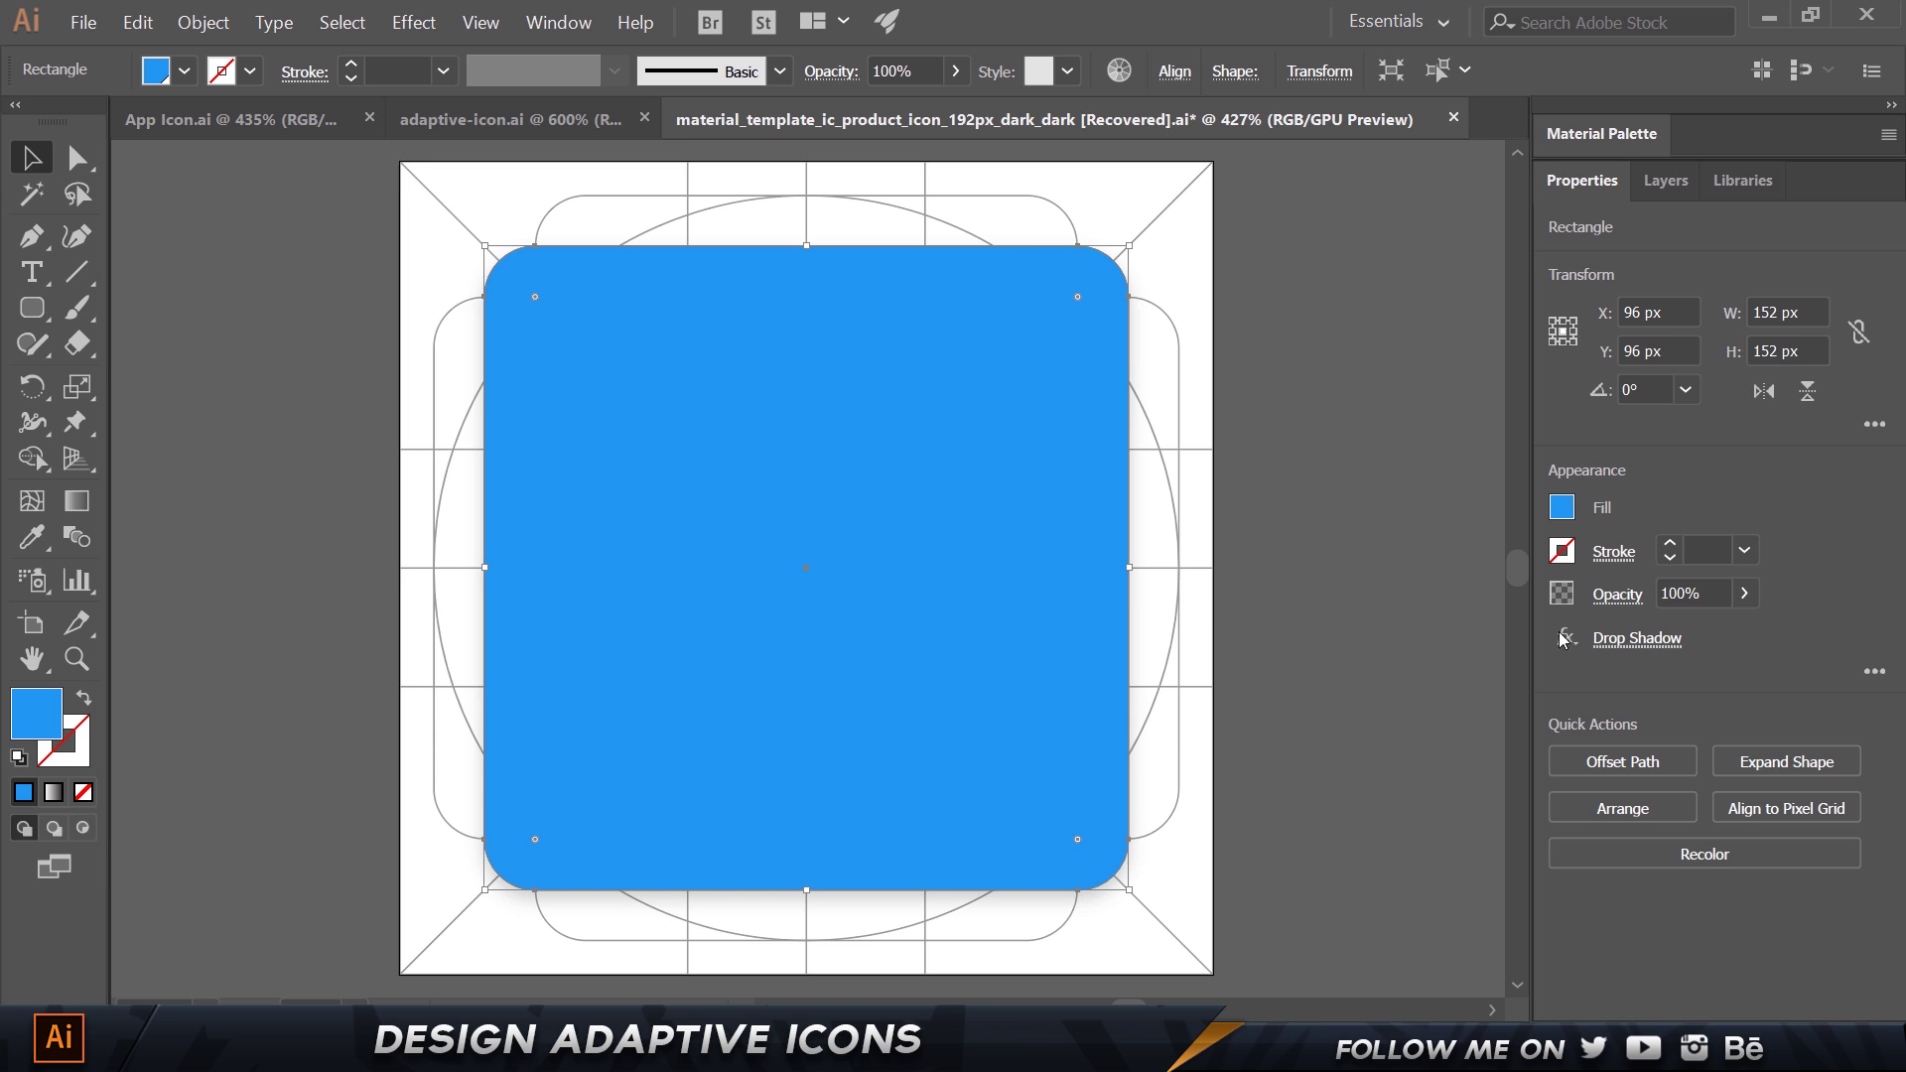
Add a second Drop Shadow instance to the blue rounded rectangle with 20% opacity, 0 pt X offset, 2 pt Y offset and 2 pt blur.
click(1658, 639)
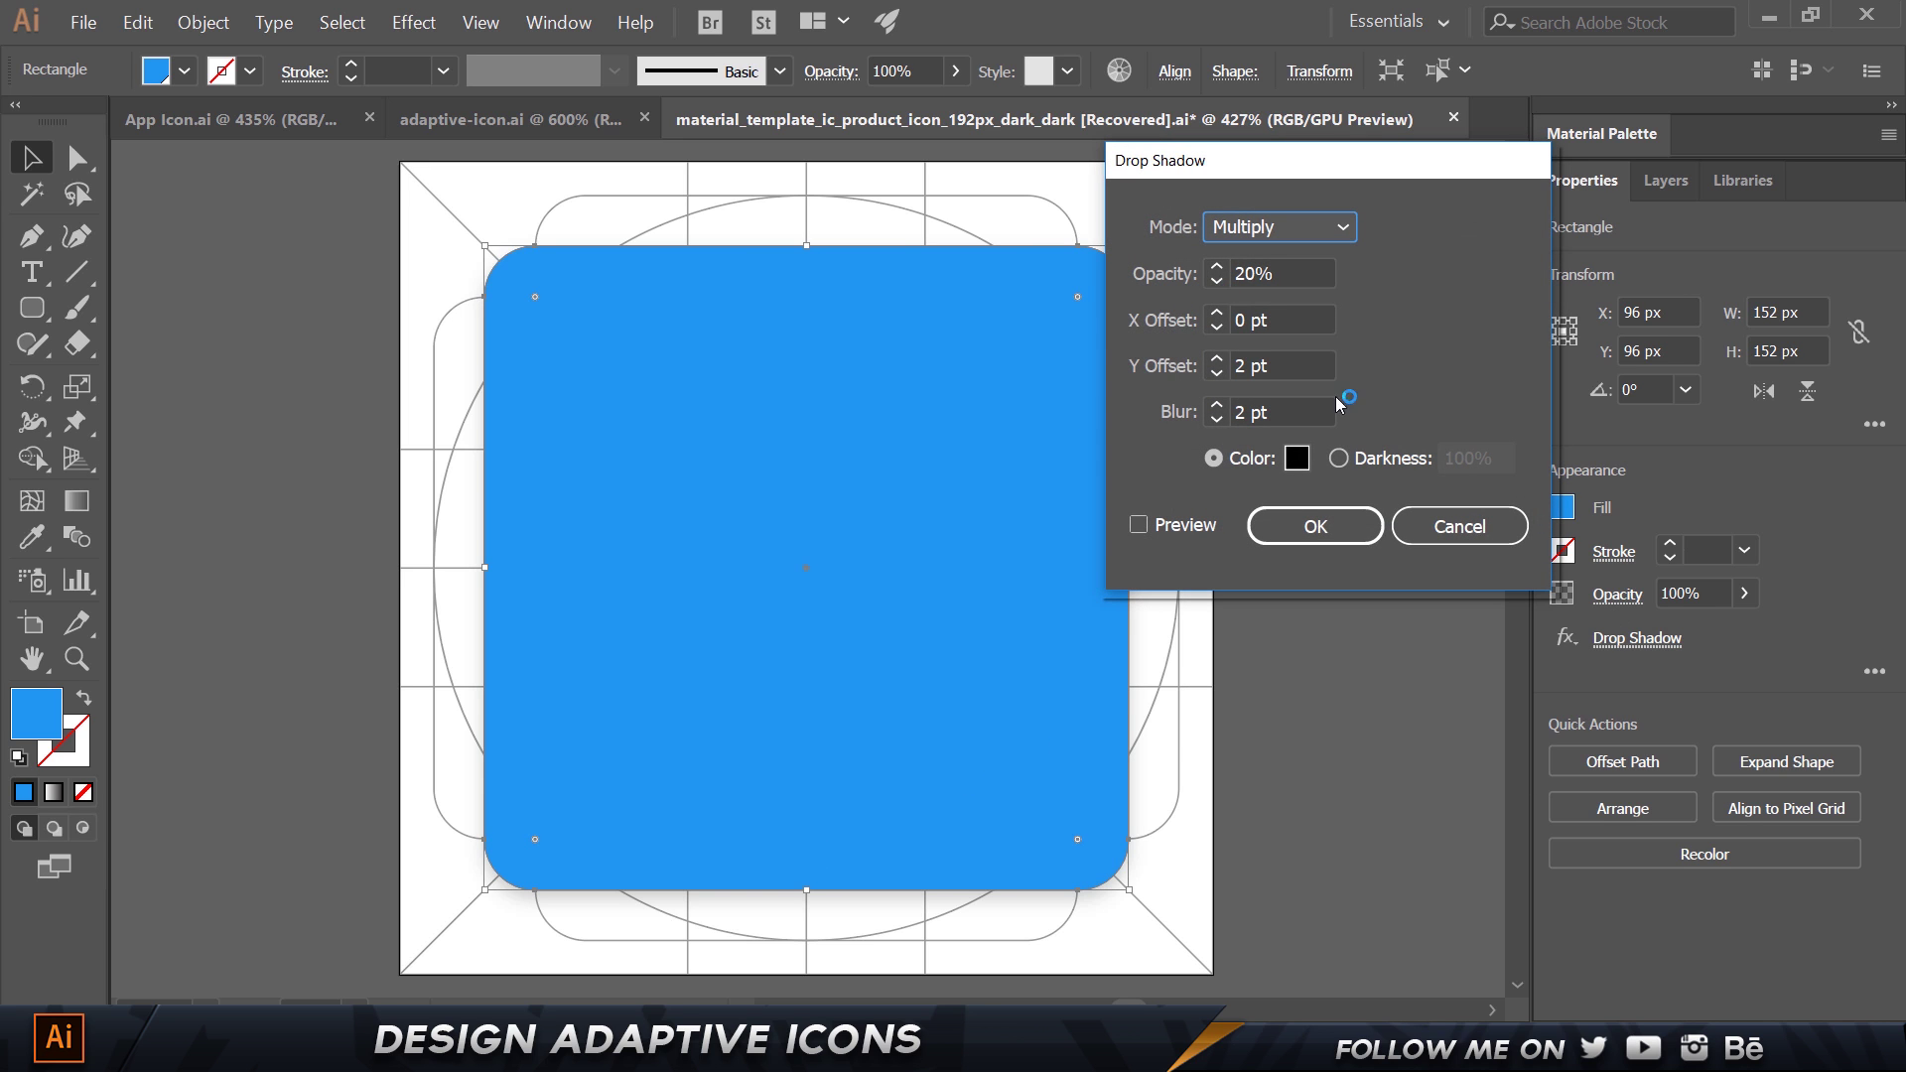
click(1350, 524)
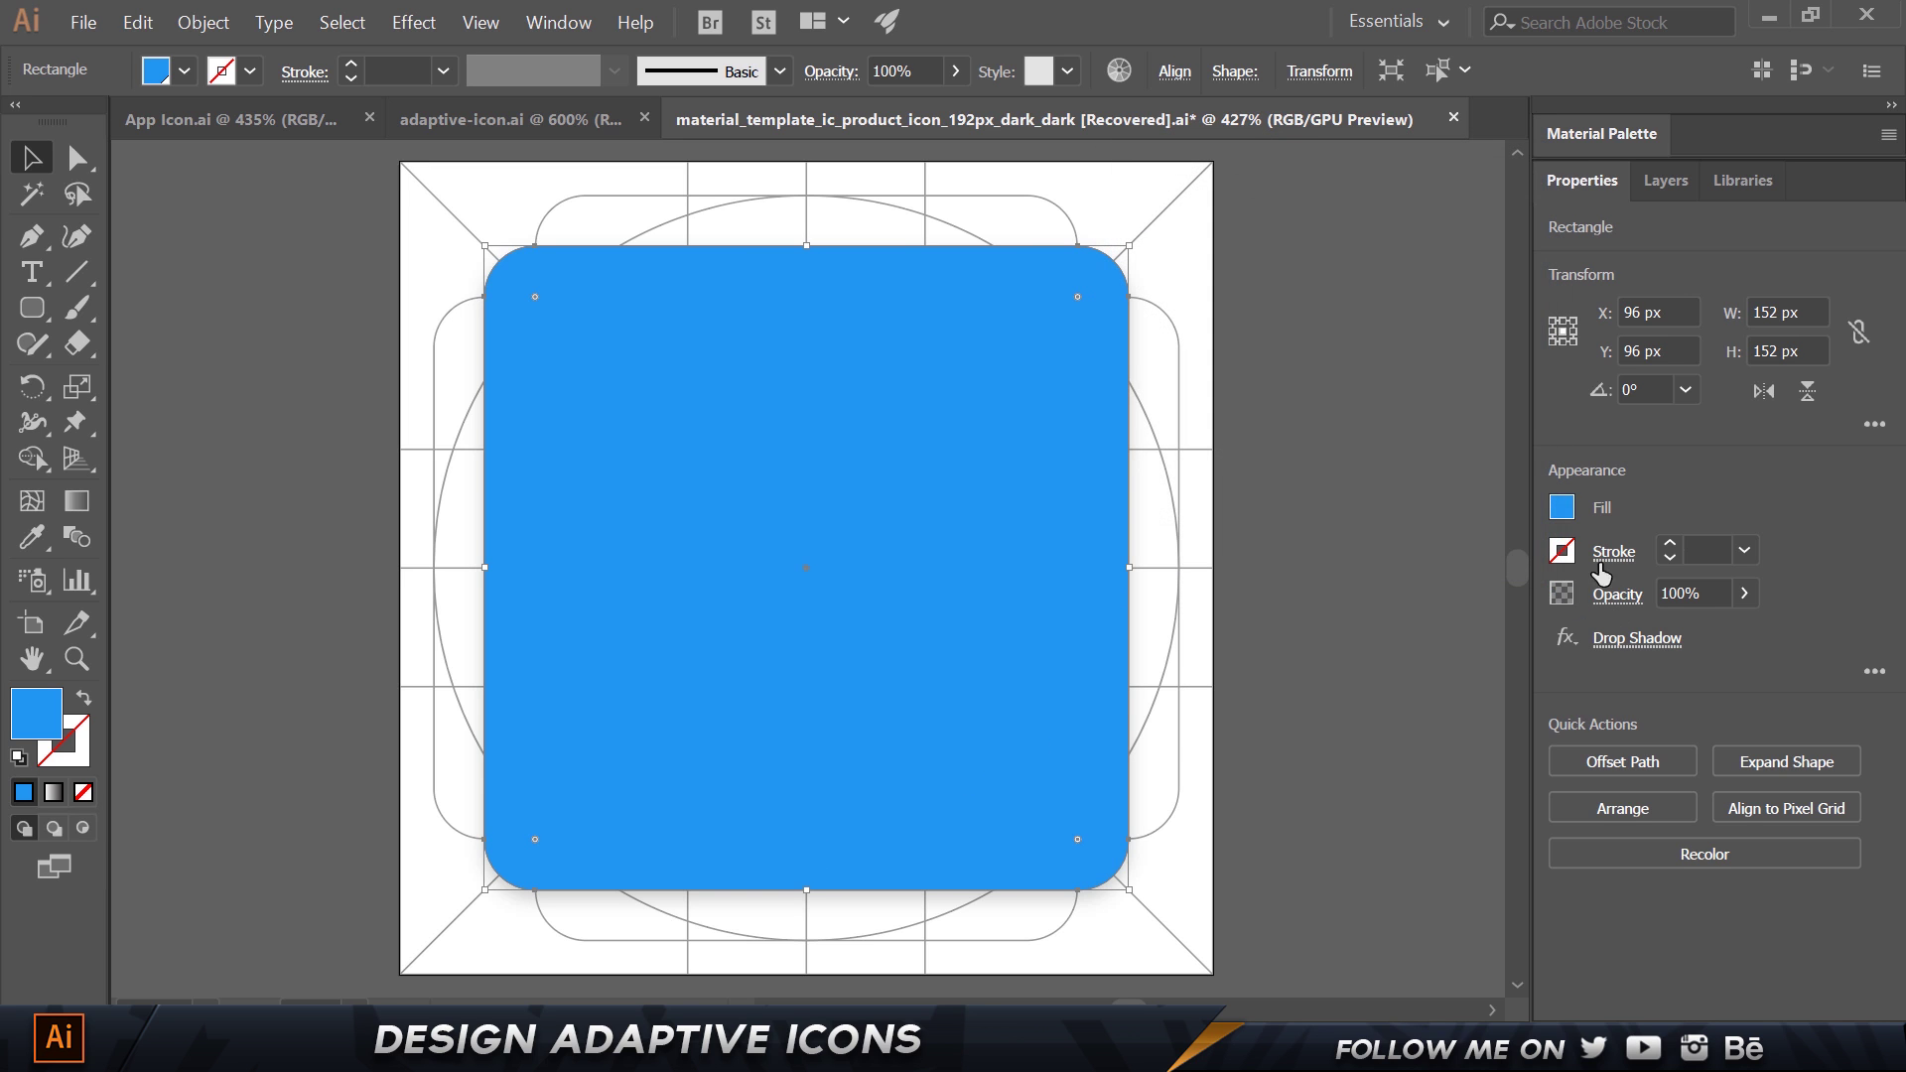
click(1566, 639)
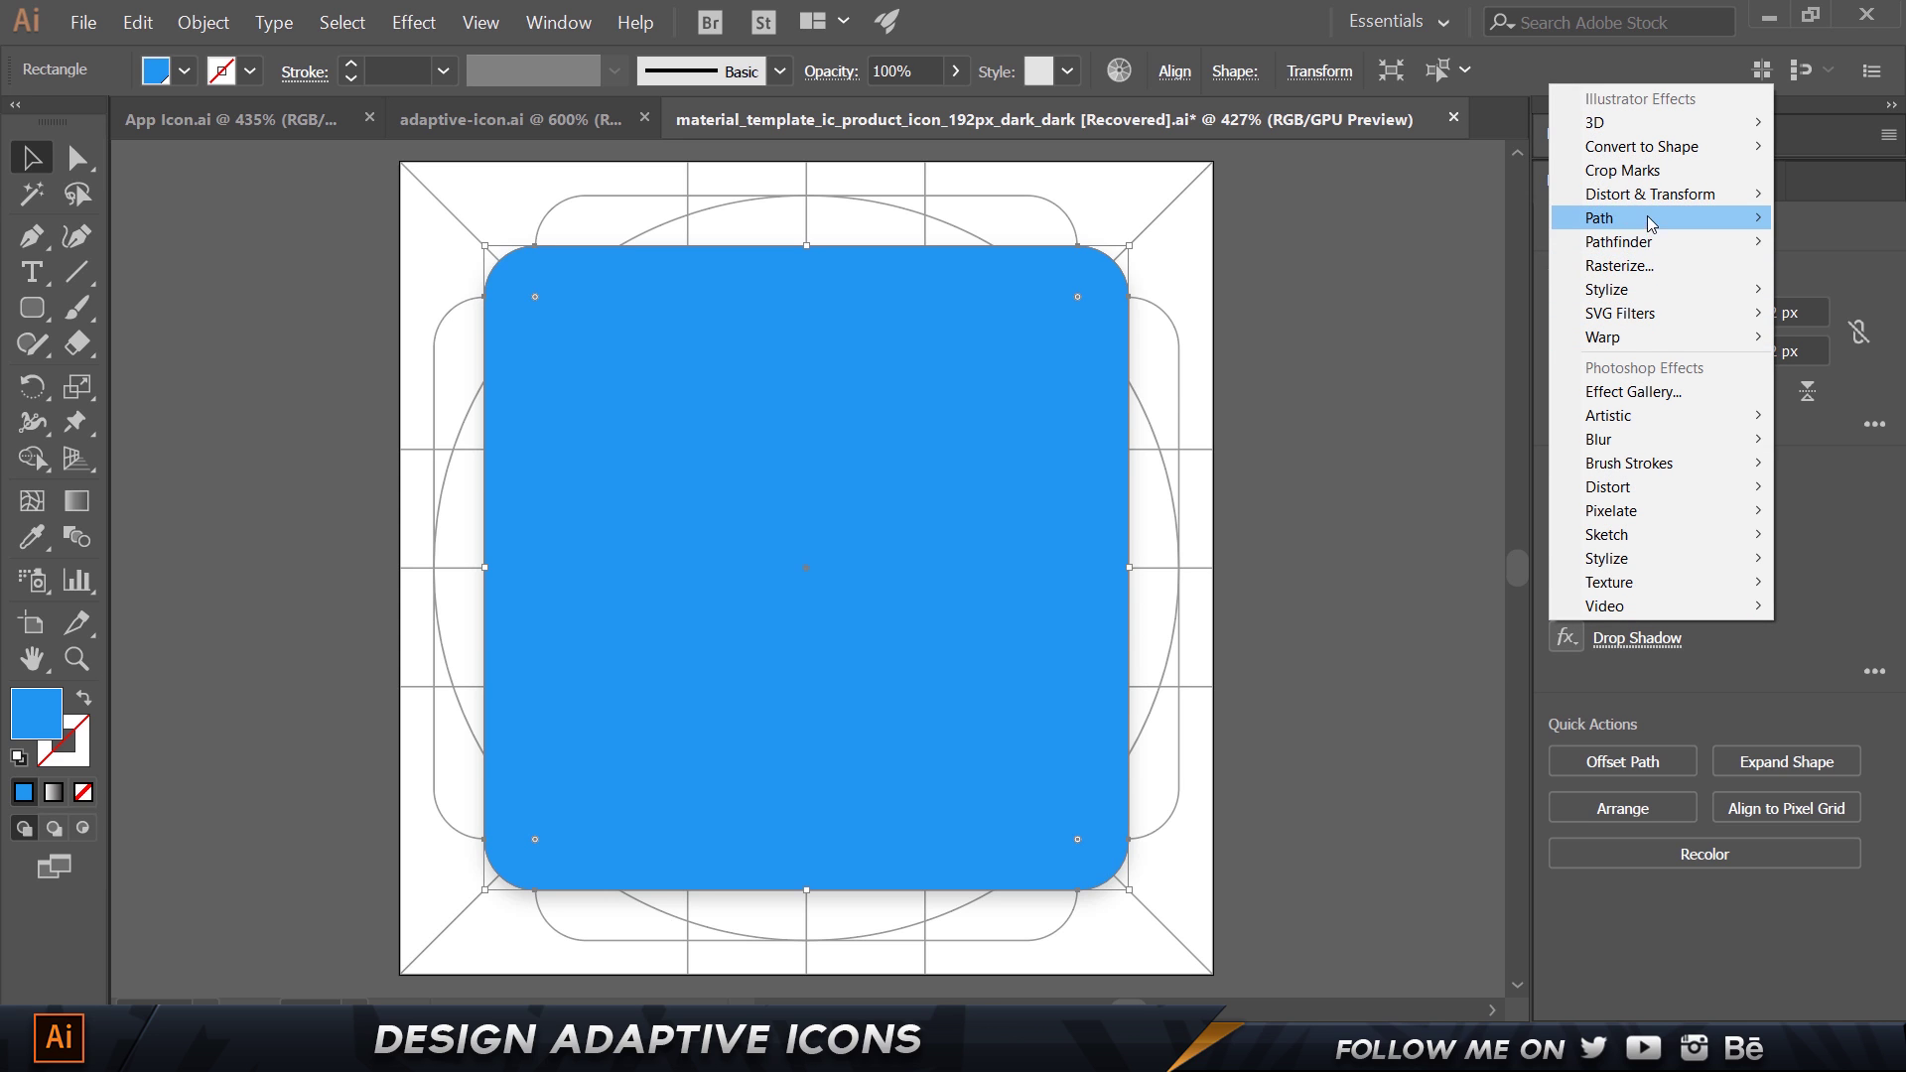
mouse_move(1656, 296)
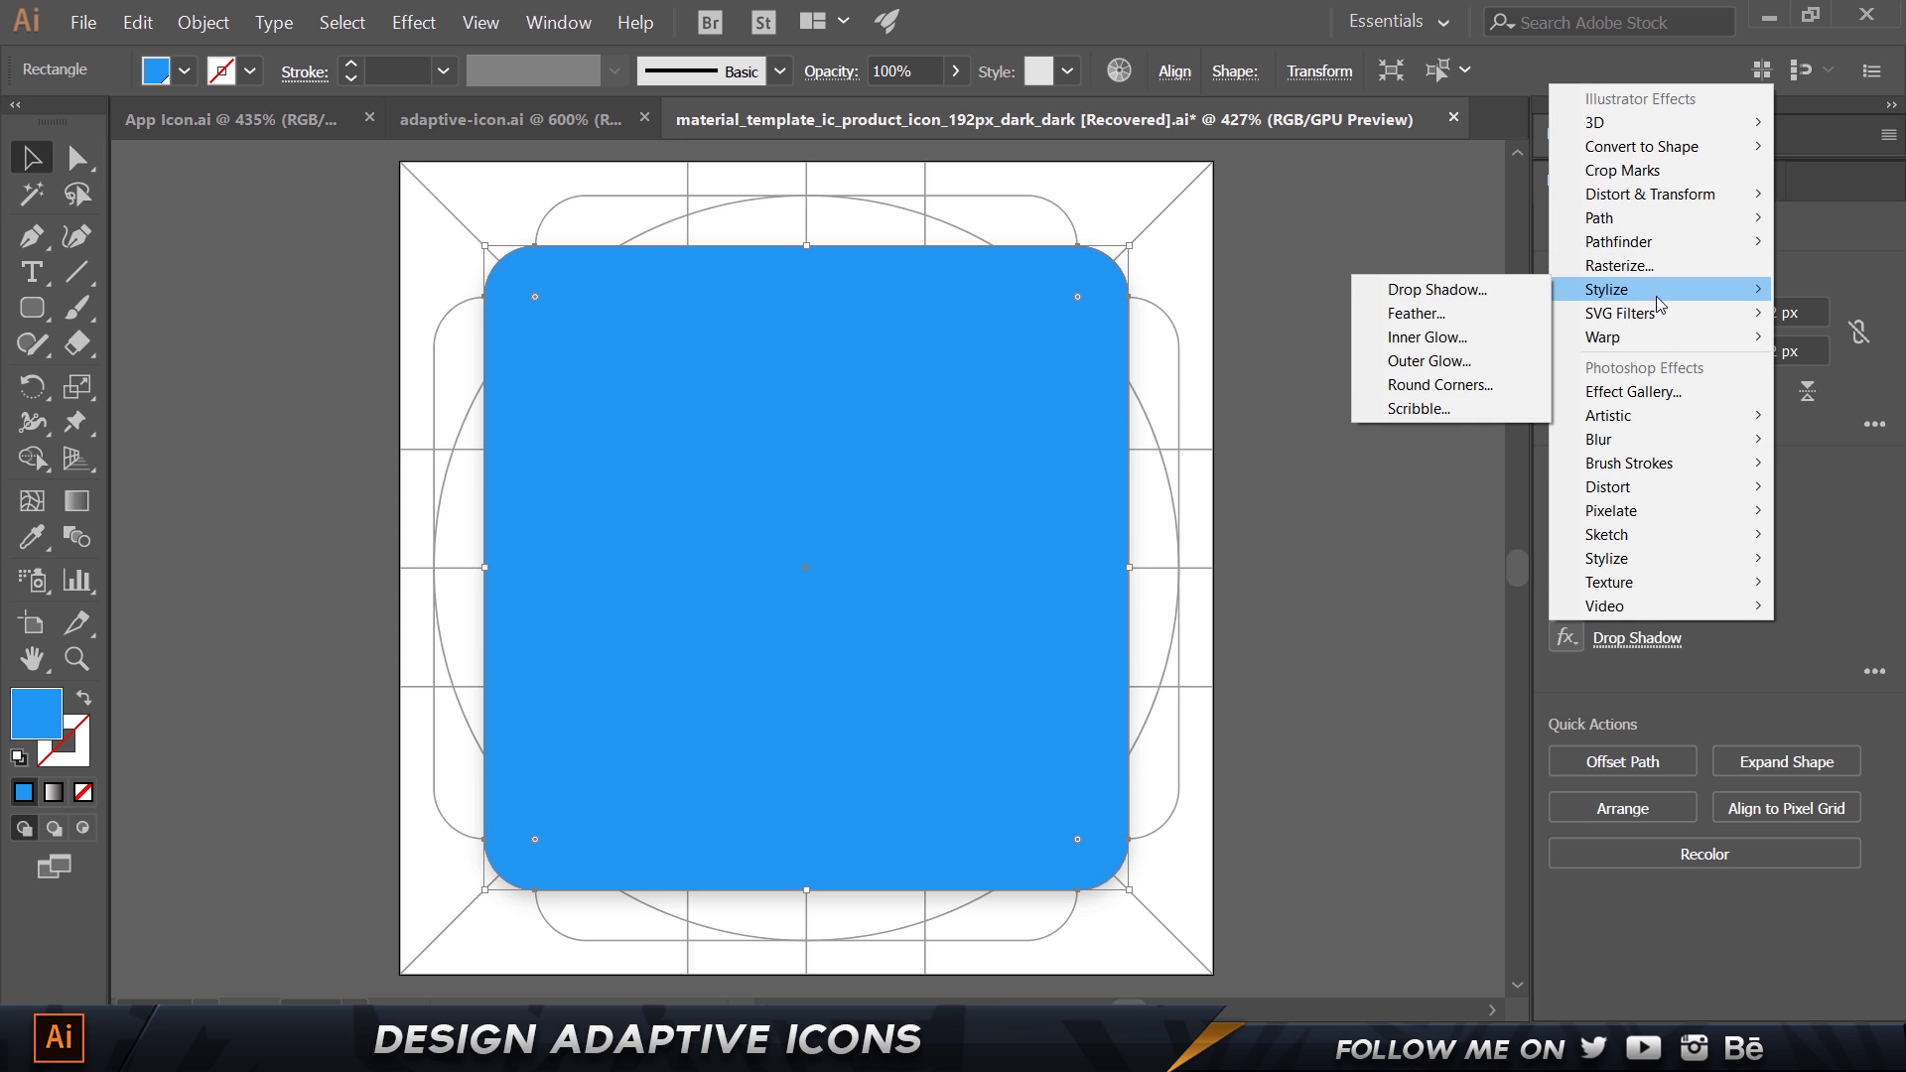
click(1445, 288)
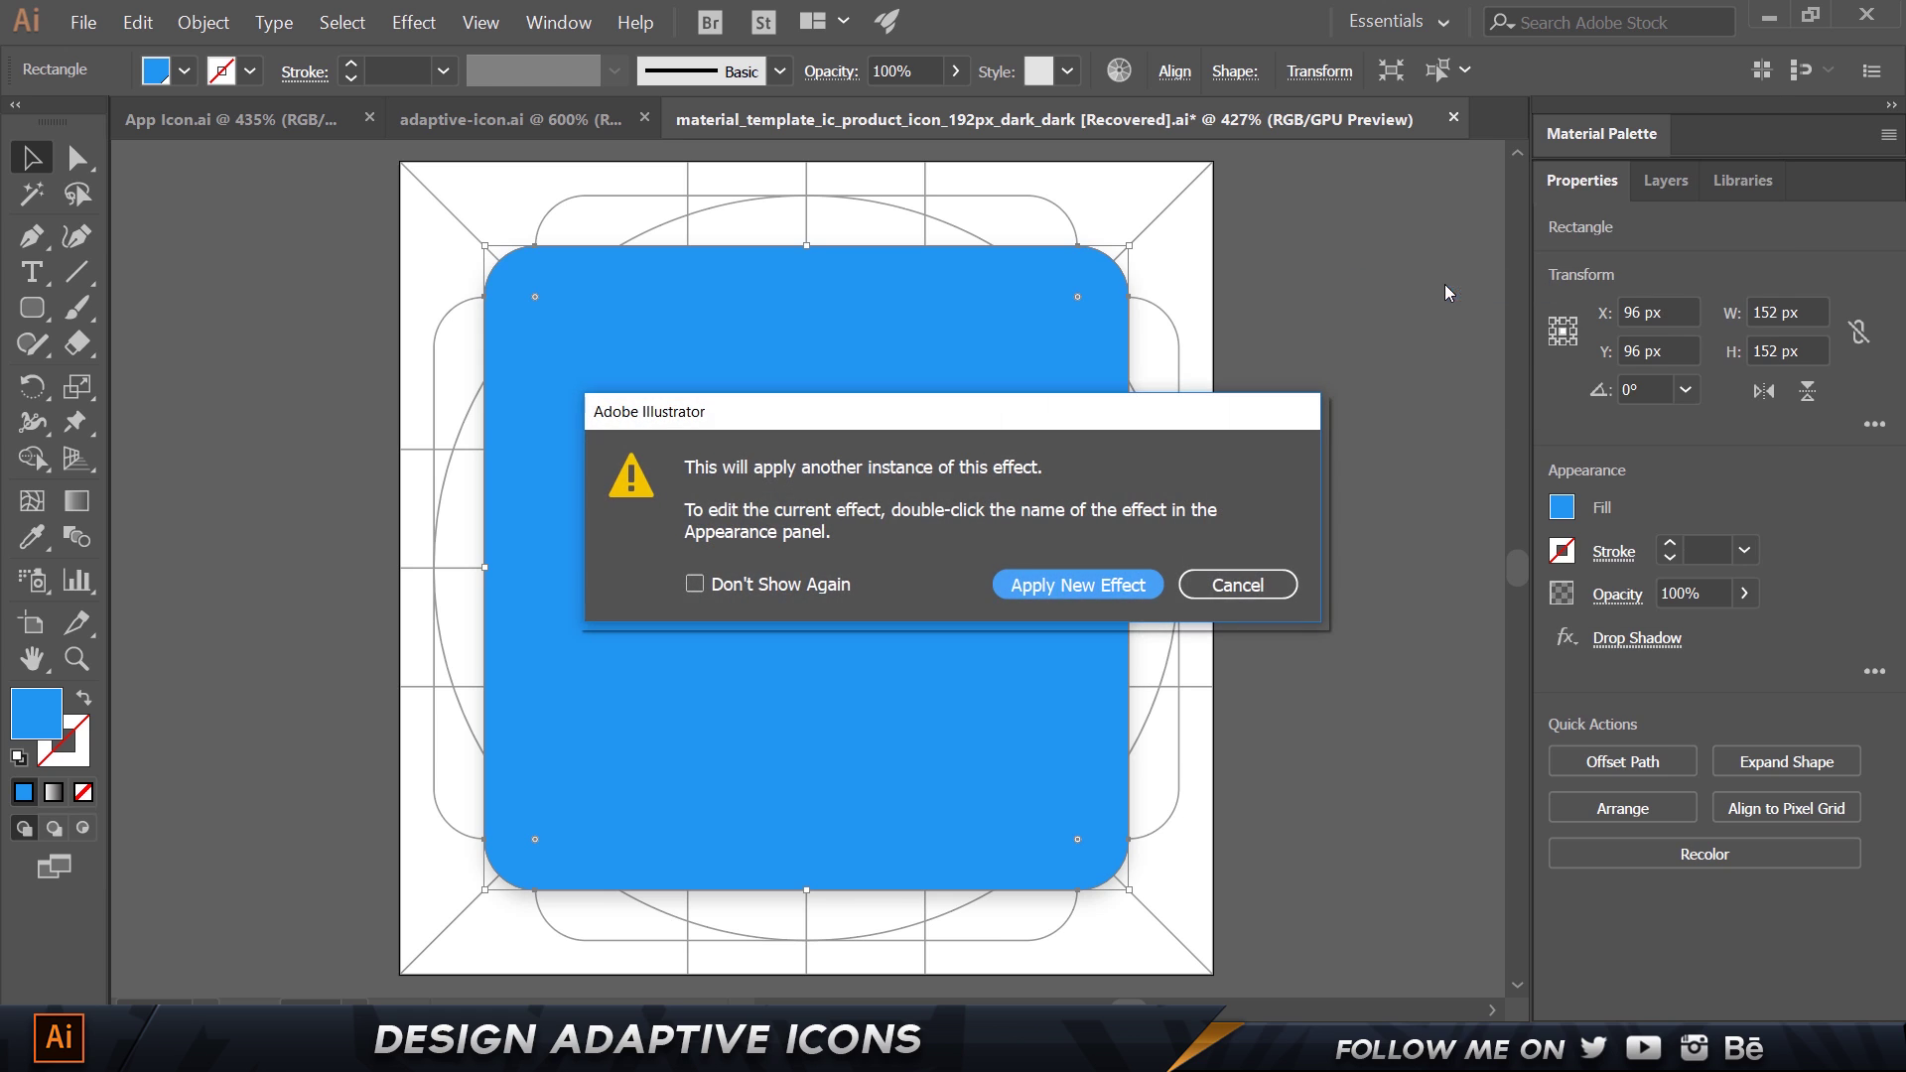
click(1051, 583)
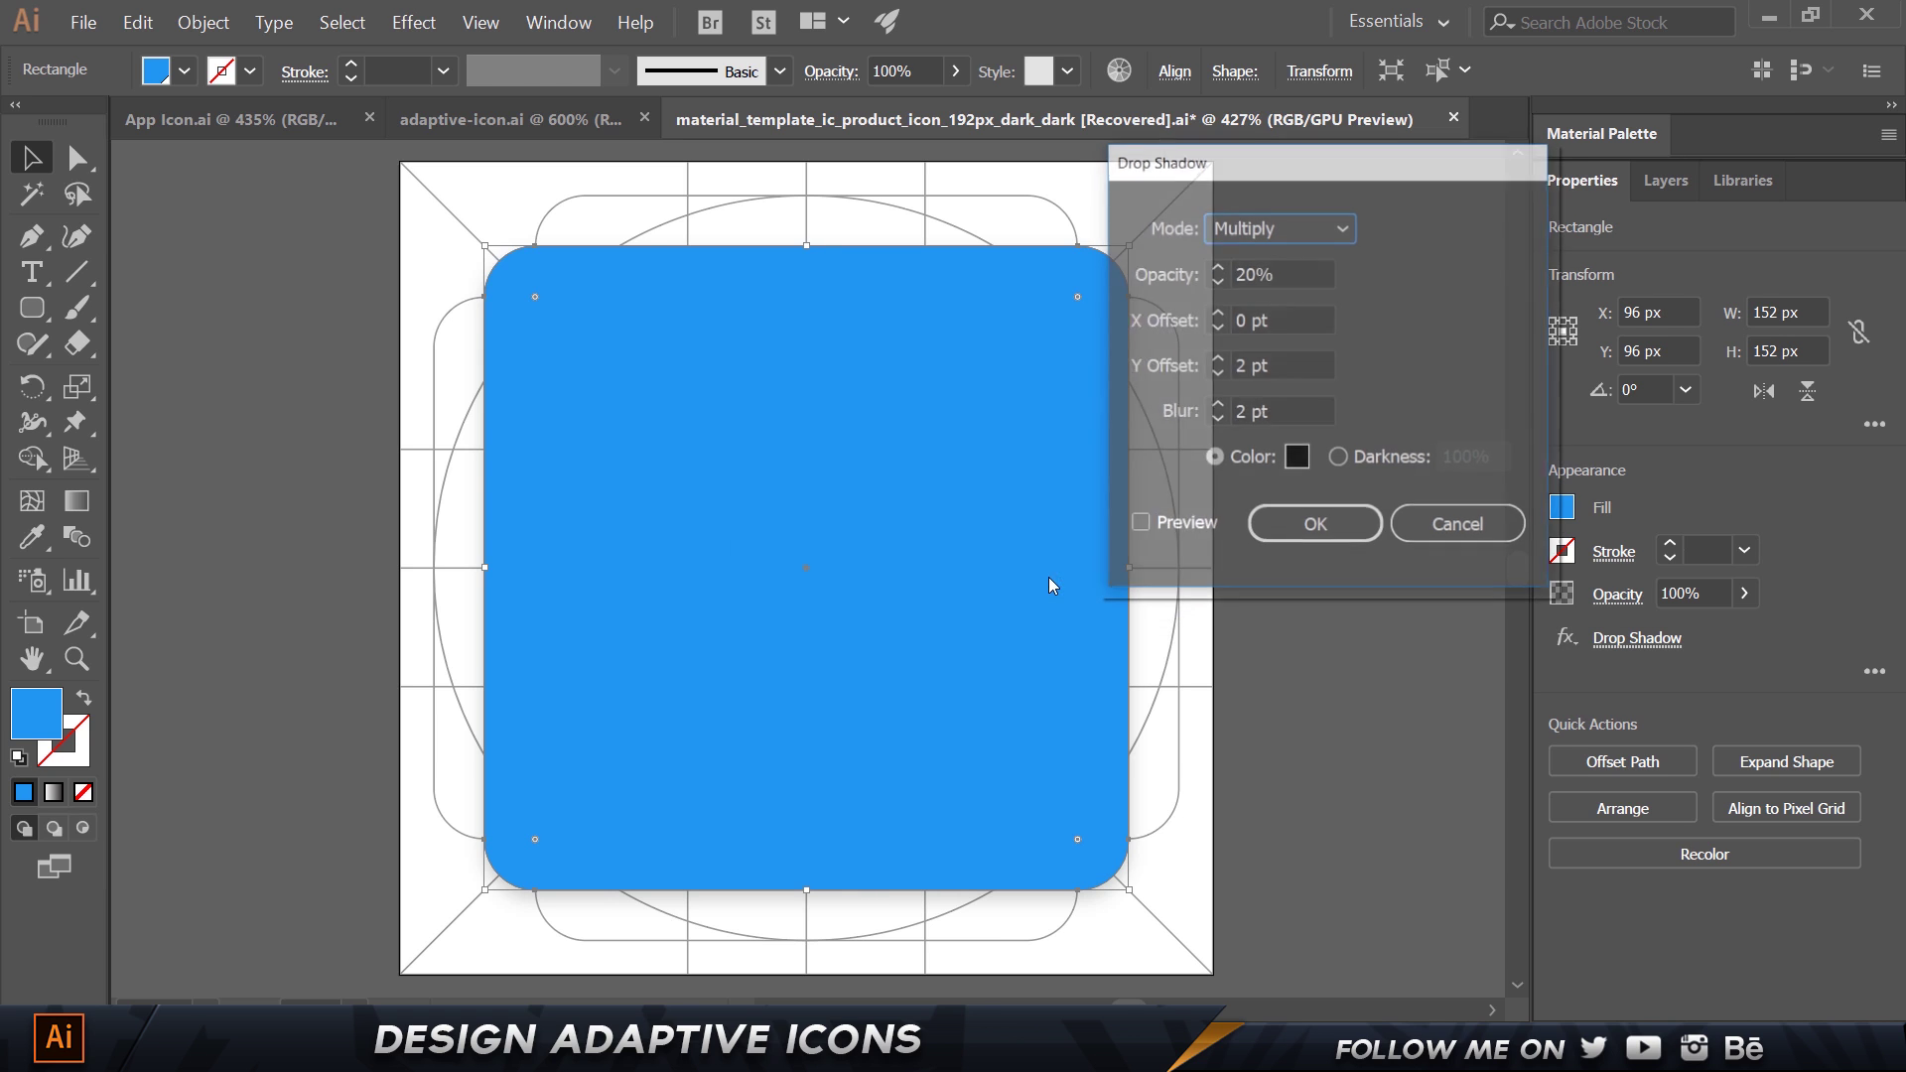
click(1310, 524)
Check the settings of the lower Drop Shadow effect in the rectangle's appearance.
click(1350, 637)
click(1337, 673)
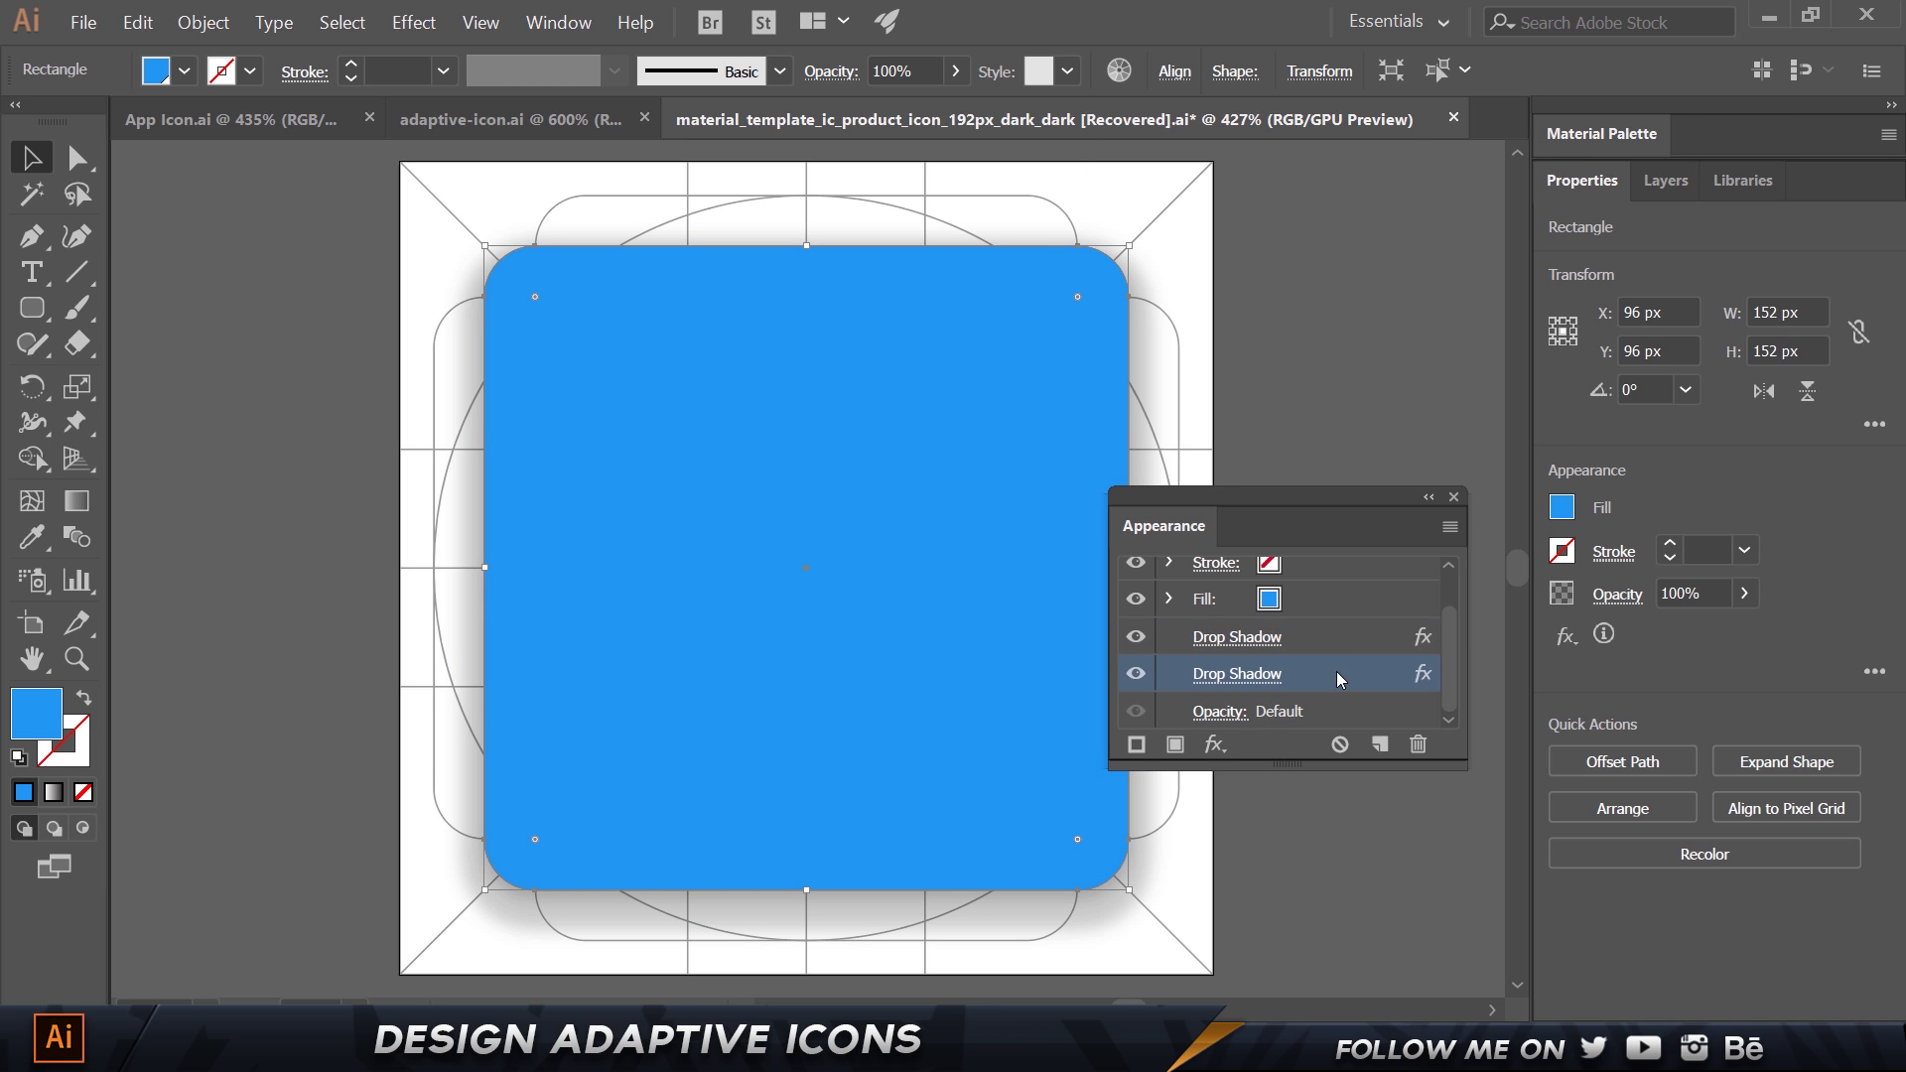
double_click(1337, 667)
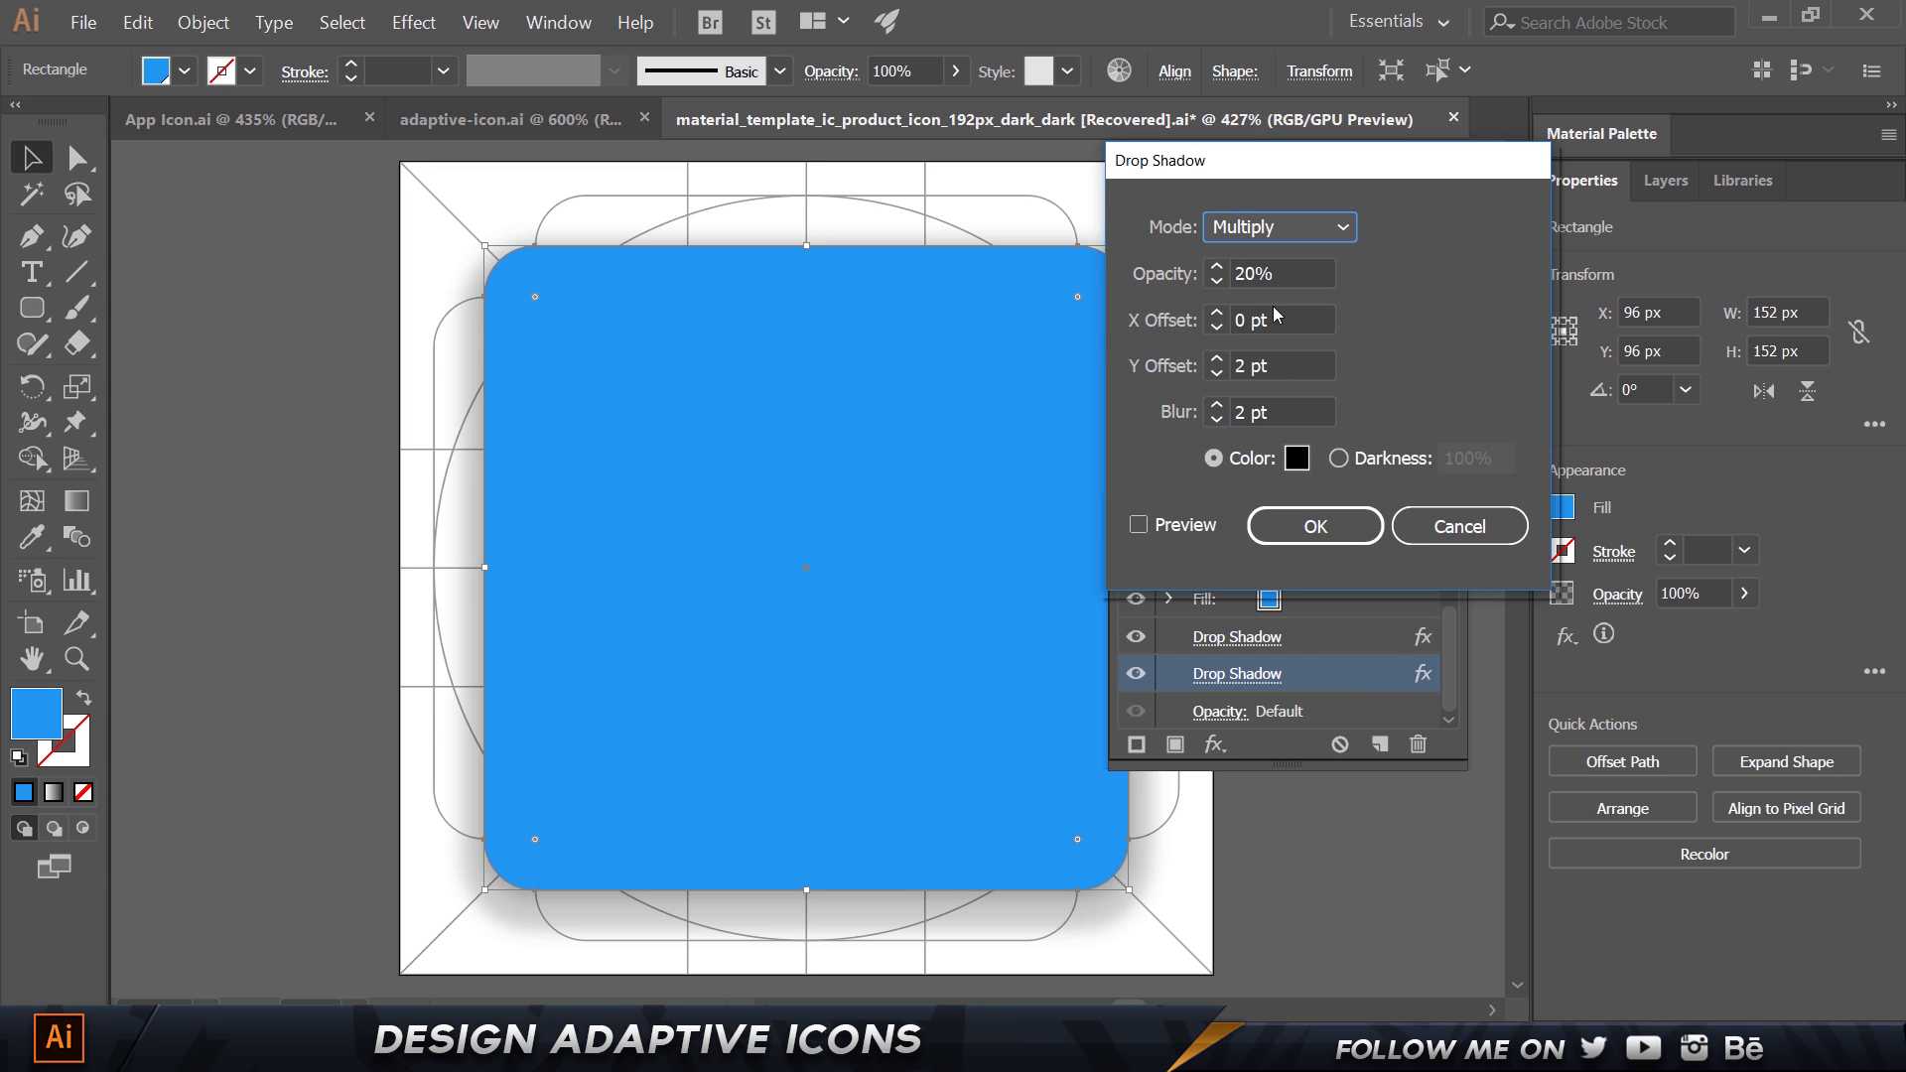
key(Tab)
key(Tab)
key(Tab)
key(Tab)
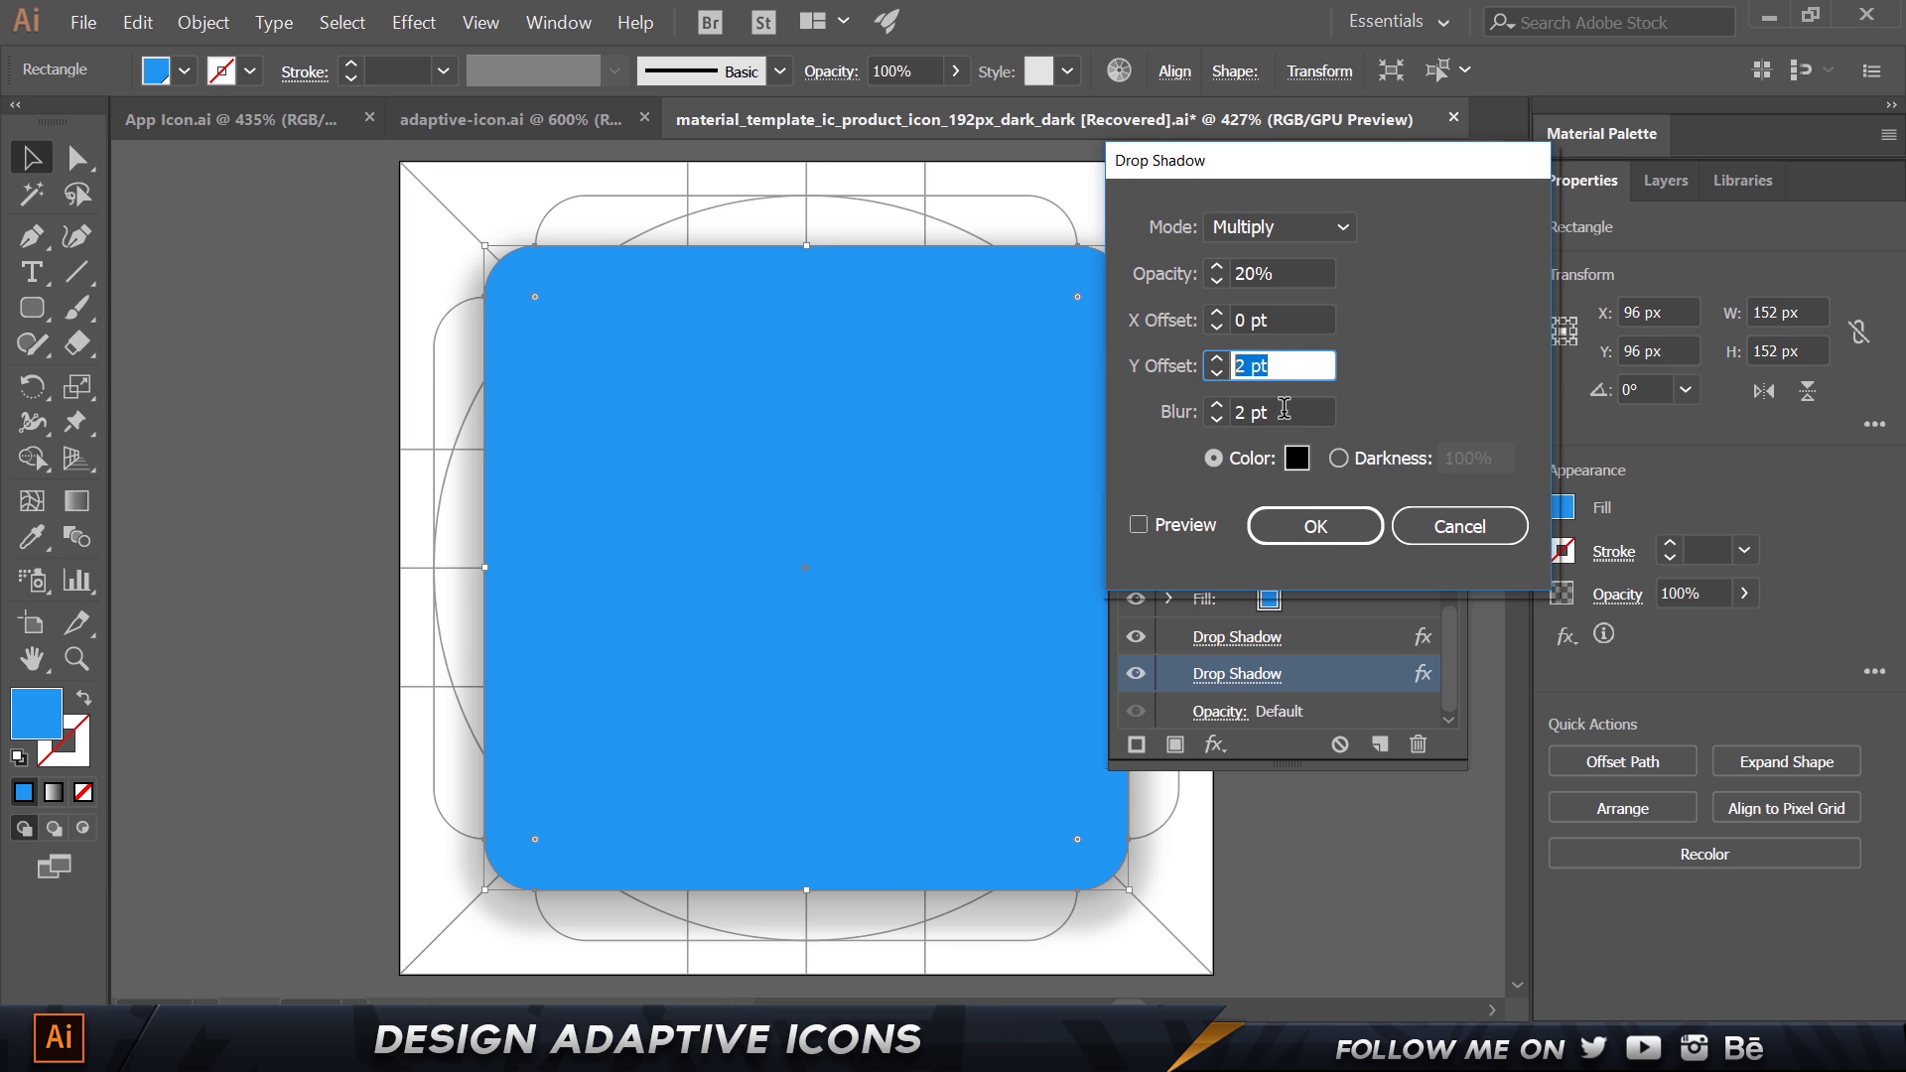
click(1321, 529)
Set the upper Drop Shadow's Y offset to 0 pt and blur to 1 pt, and turn on its preview.
click(1350, 638)
double_click(1351, 638)
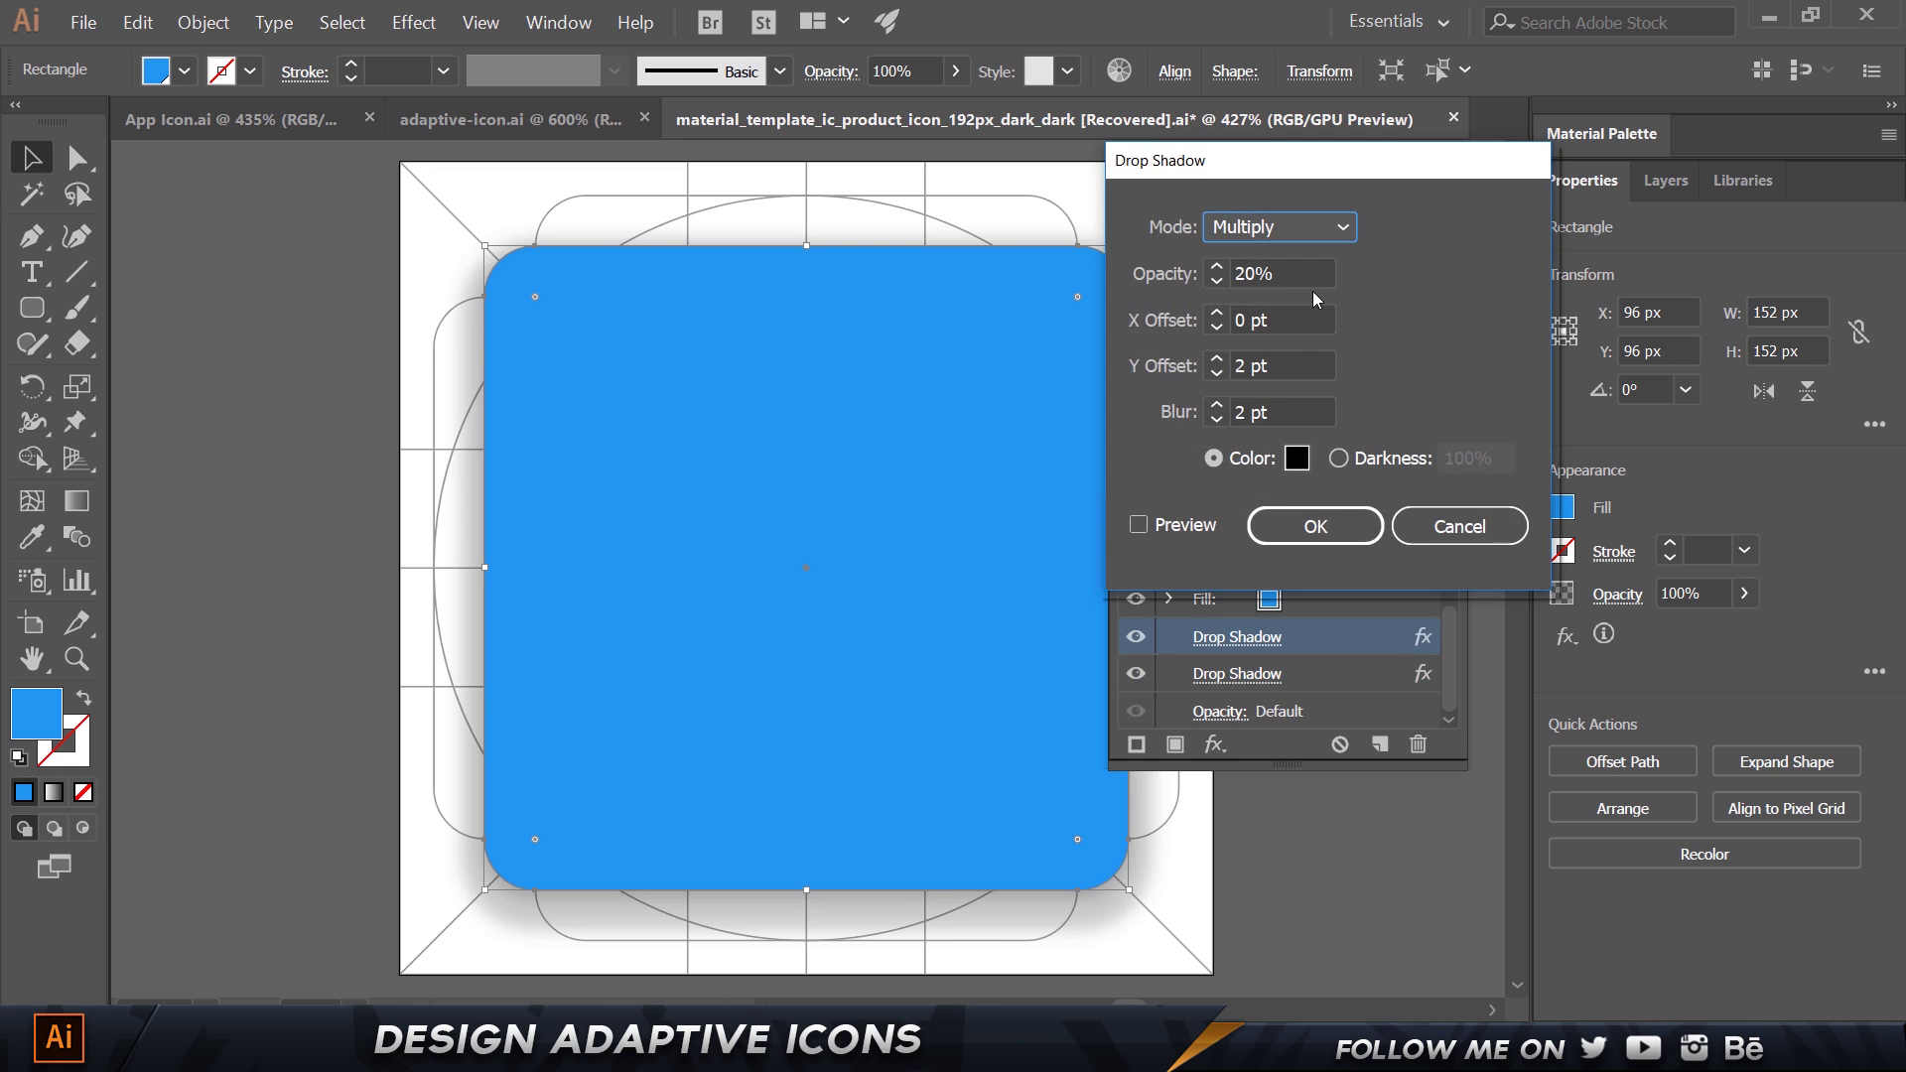
key(Tab)
key(Tab)
key(Tab)
text(0)
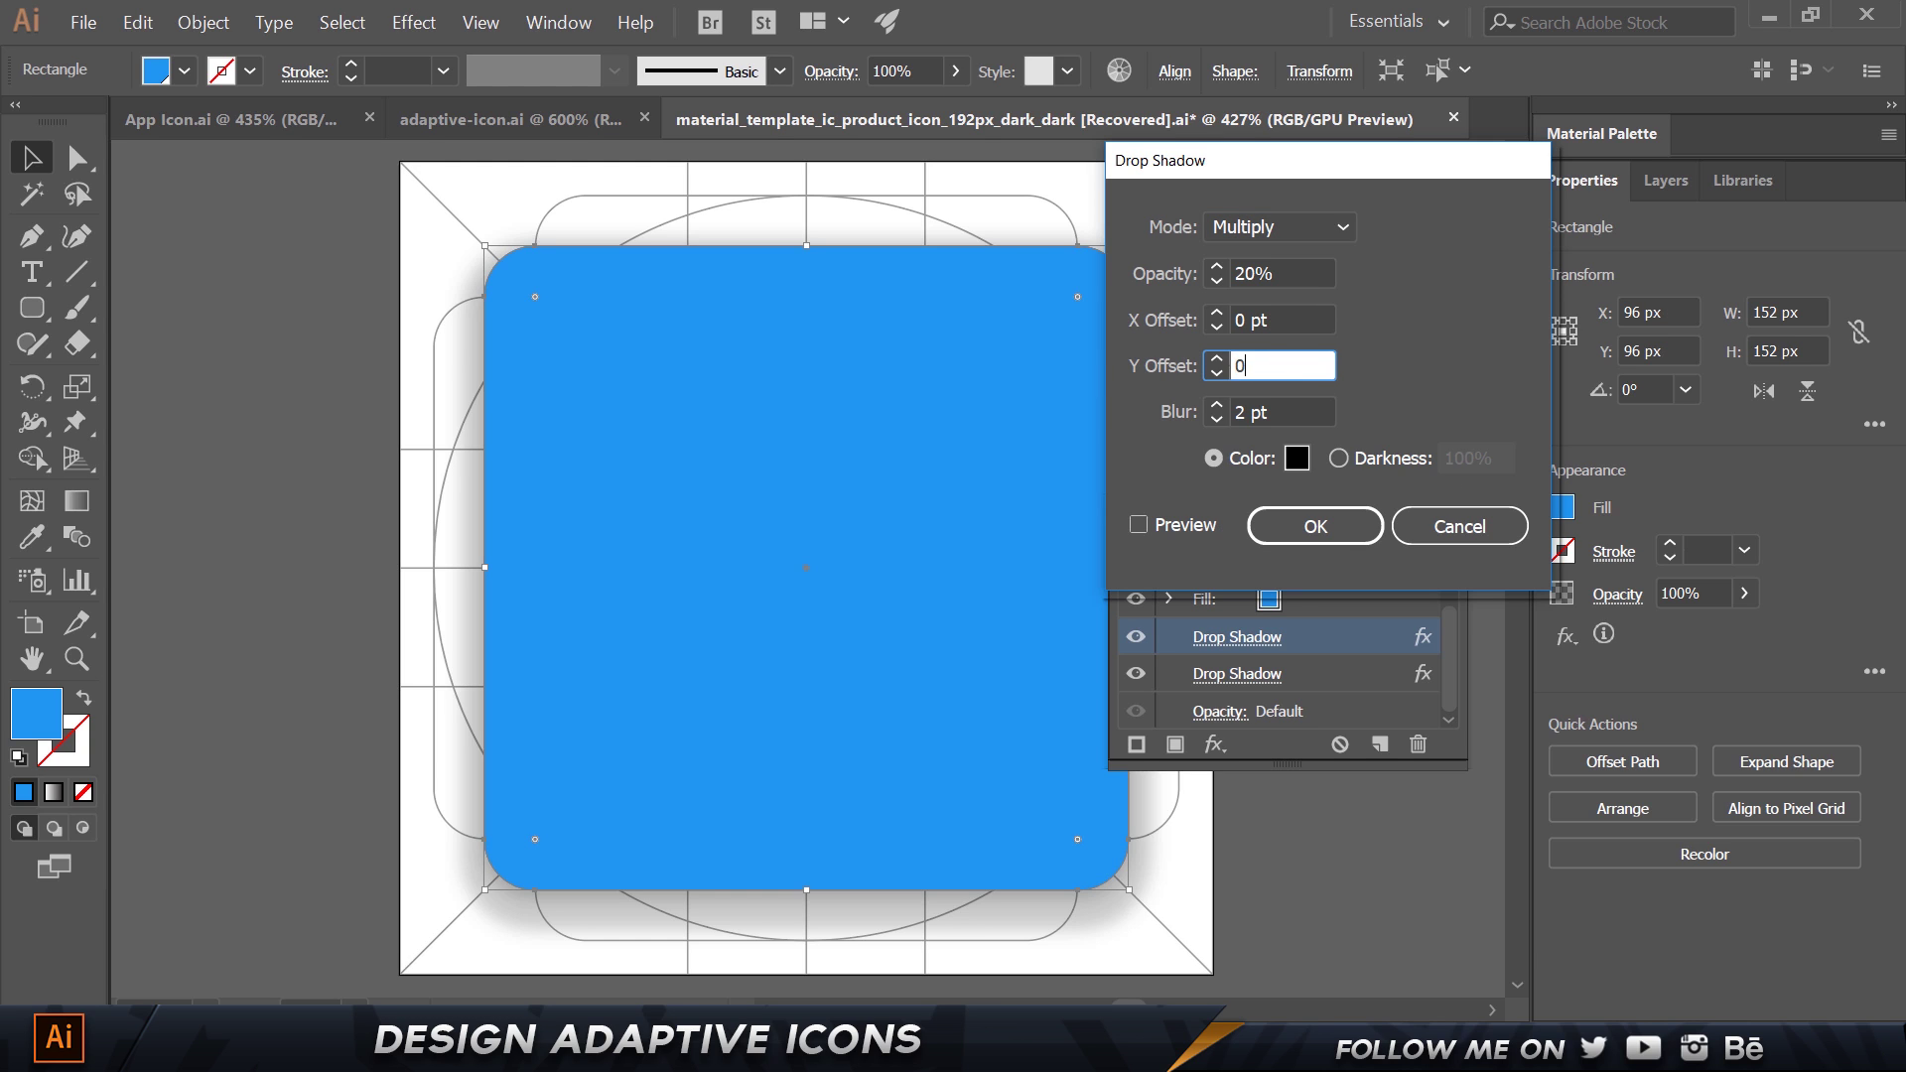
key(Tab)
text(1)
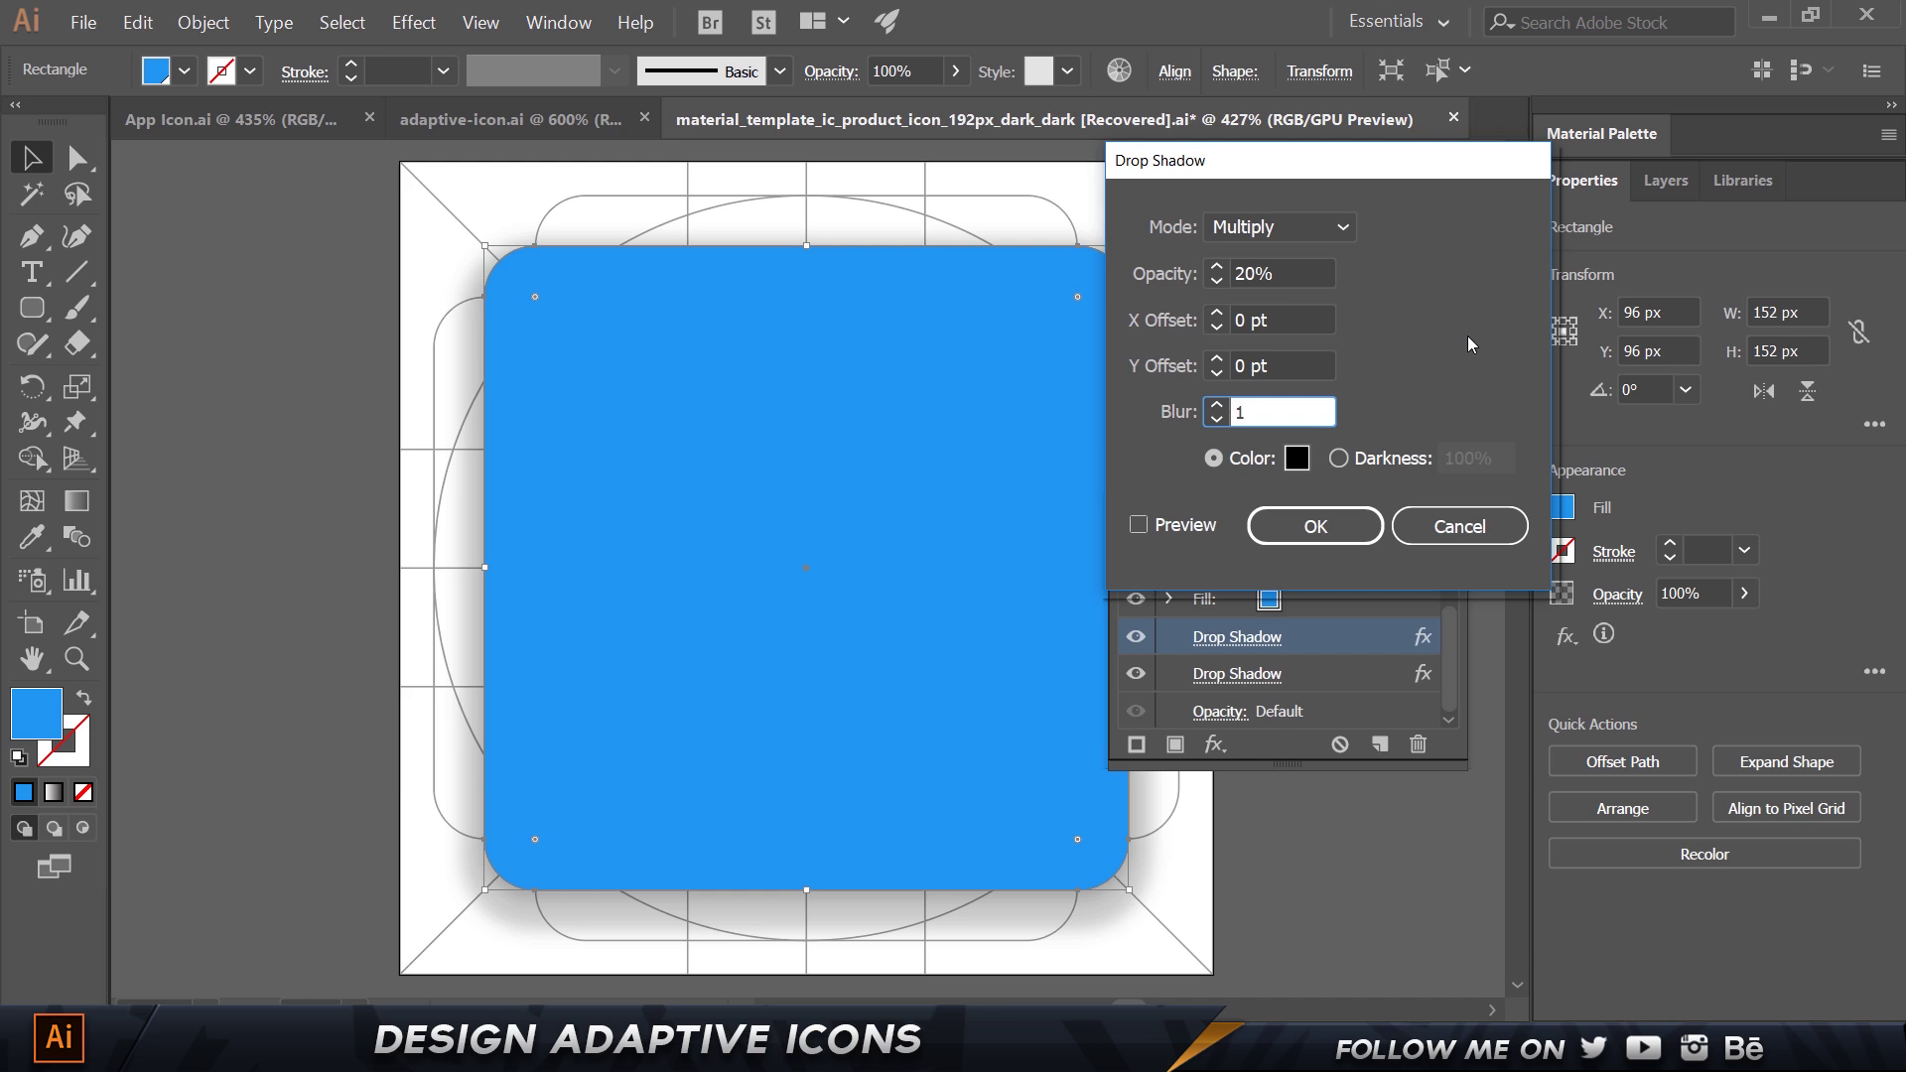
click(1139, 525)
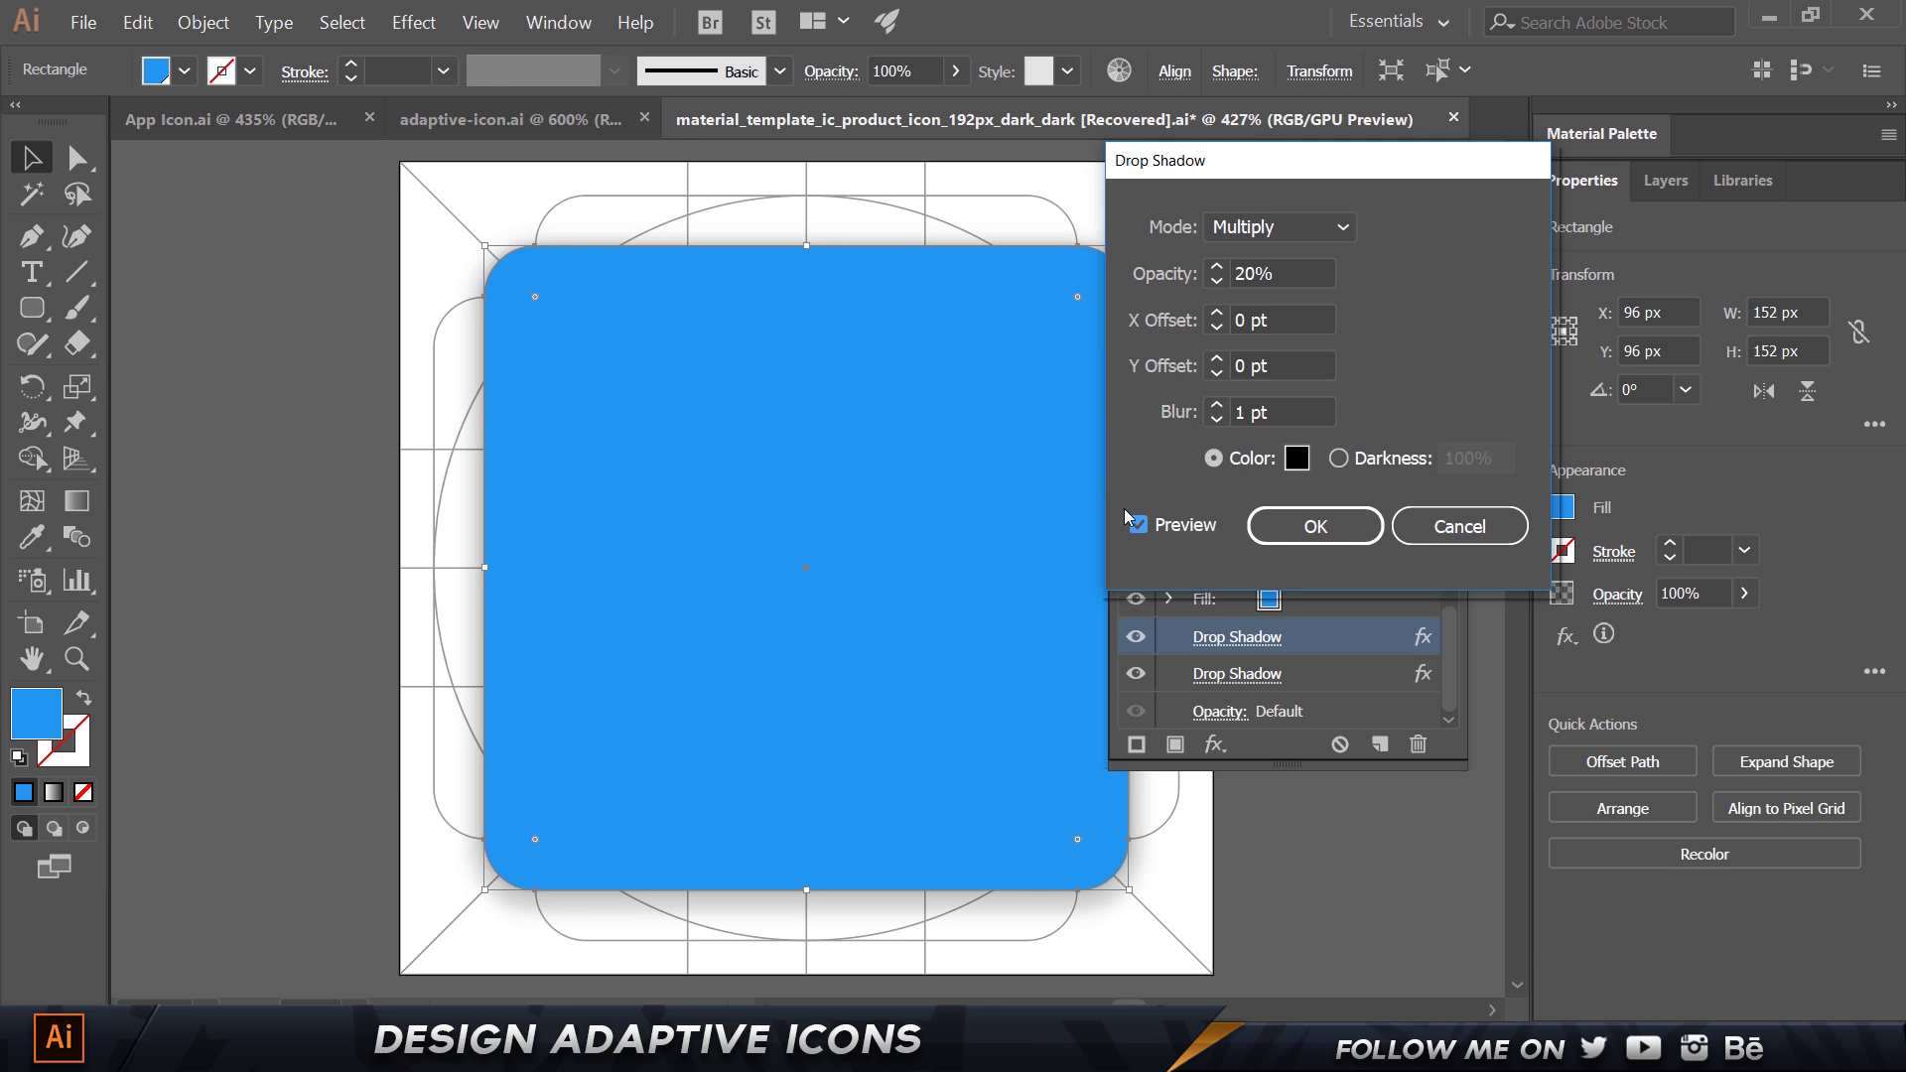
Set the upper Drop Shadow's opacity to 25% and apply the changes.
drag(1300, 274, 791, 268)
text(25)
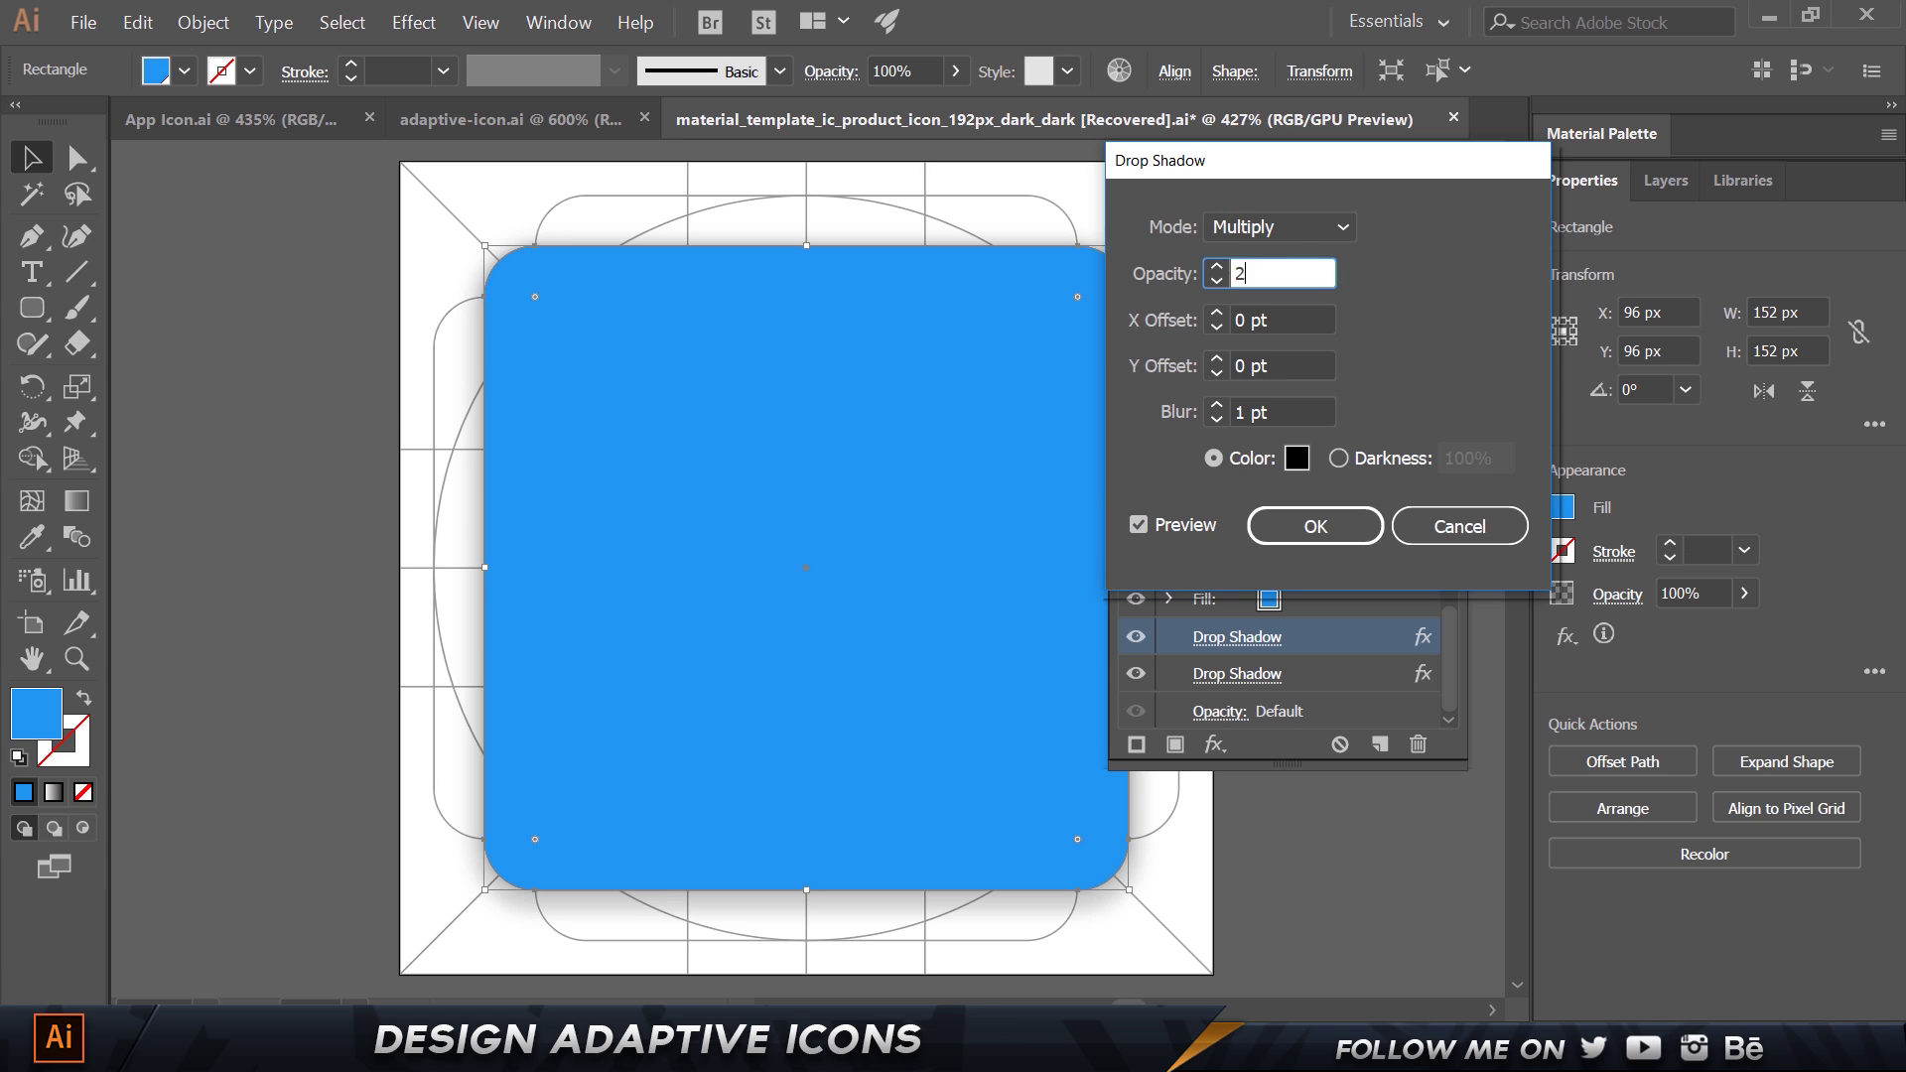
key(Tab)
click(1319, 526)
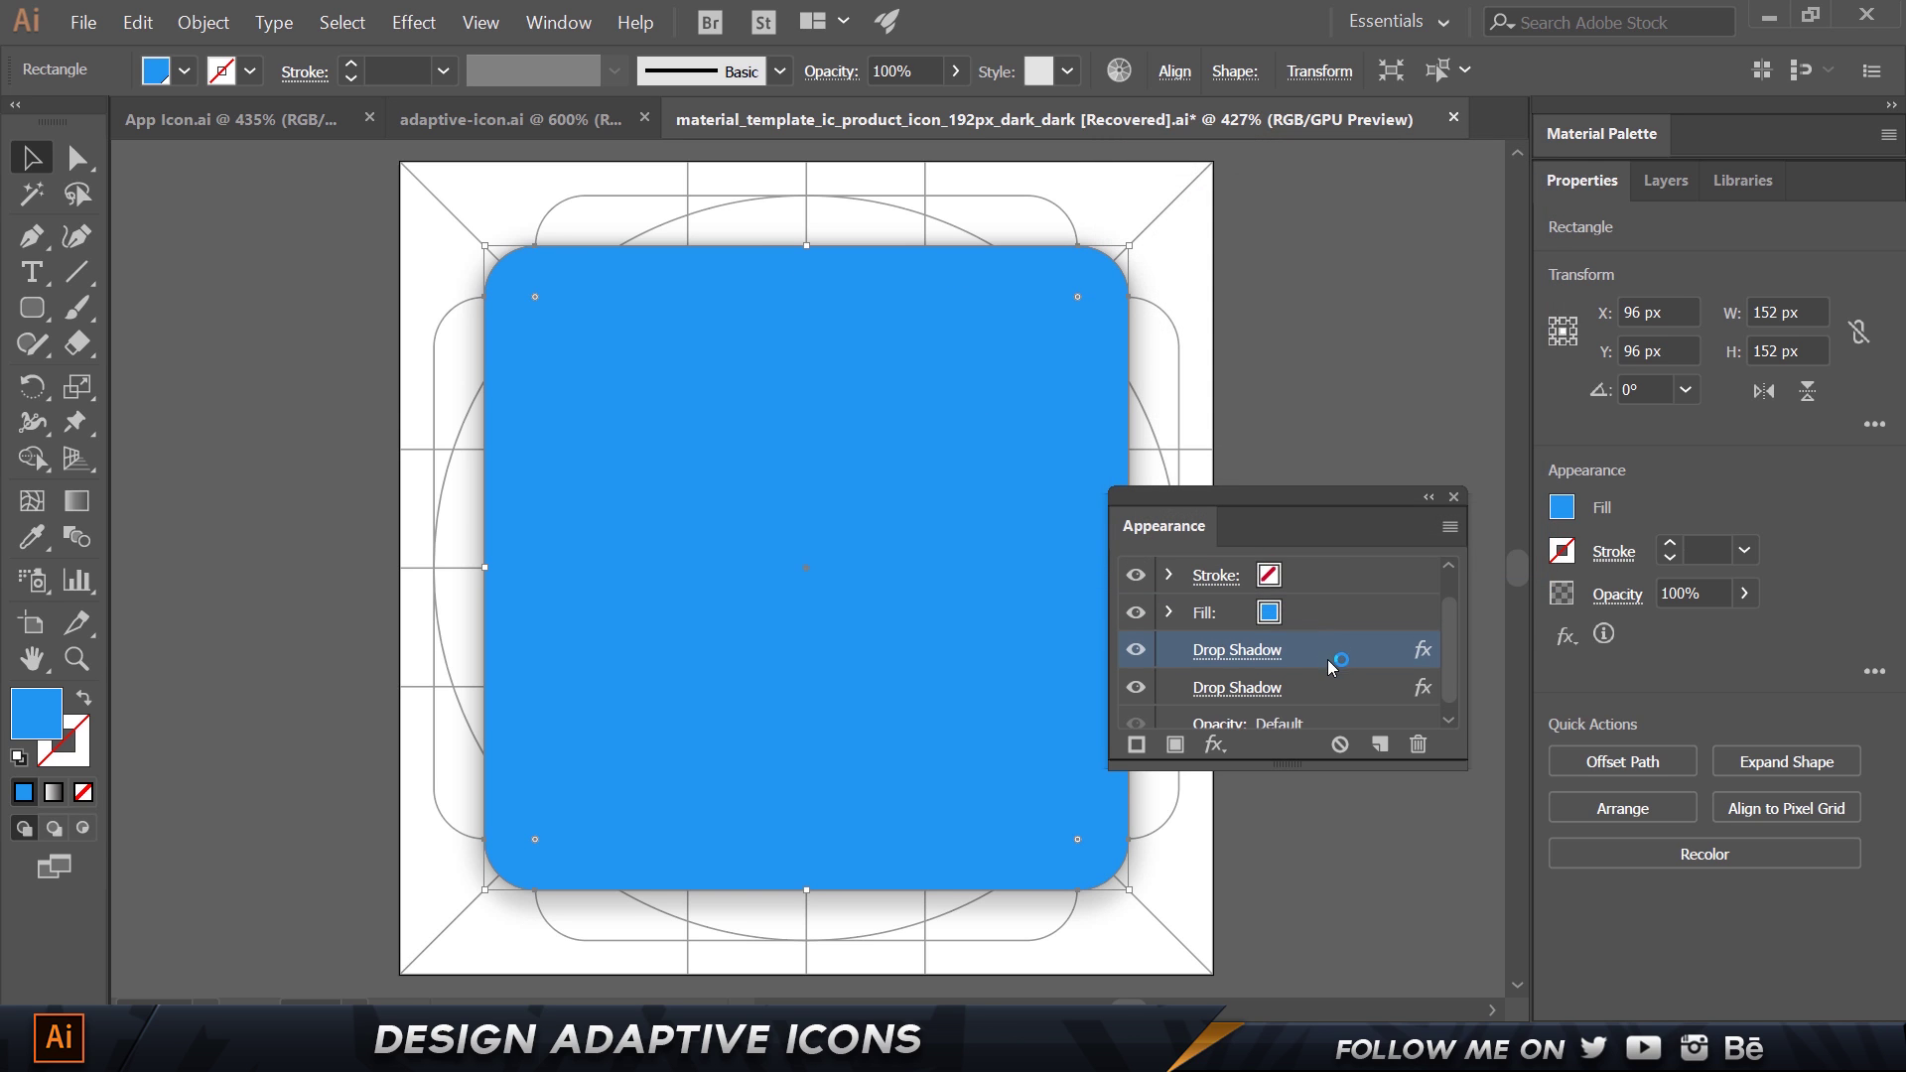
Set the lower Drop Shadow's opacity to 15%, apply it and close the floating appearance settings.
double_click(1312, 700)
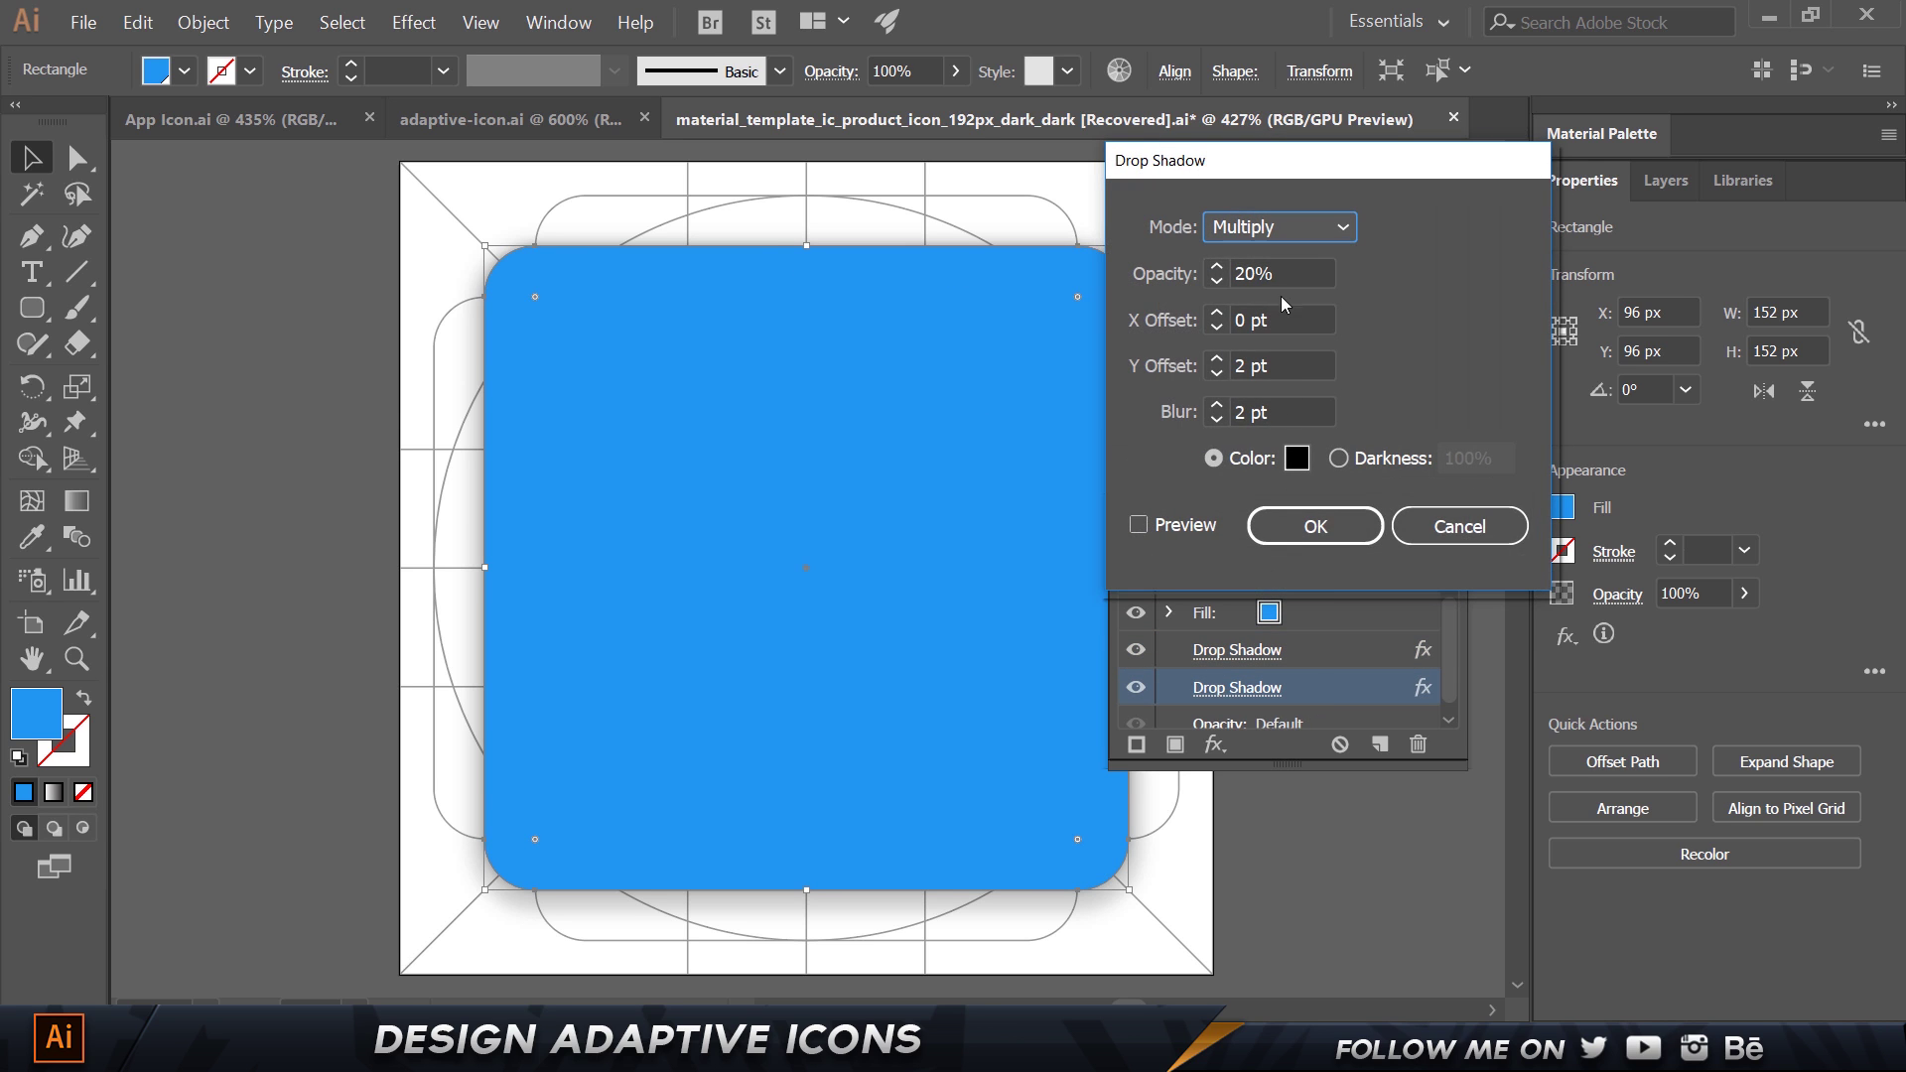
key(Tab)
text(15)
key(Return)
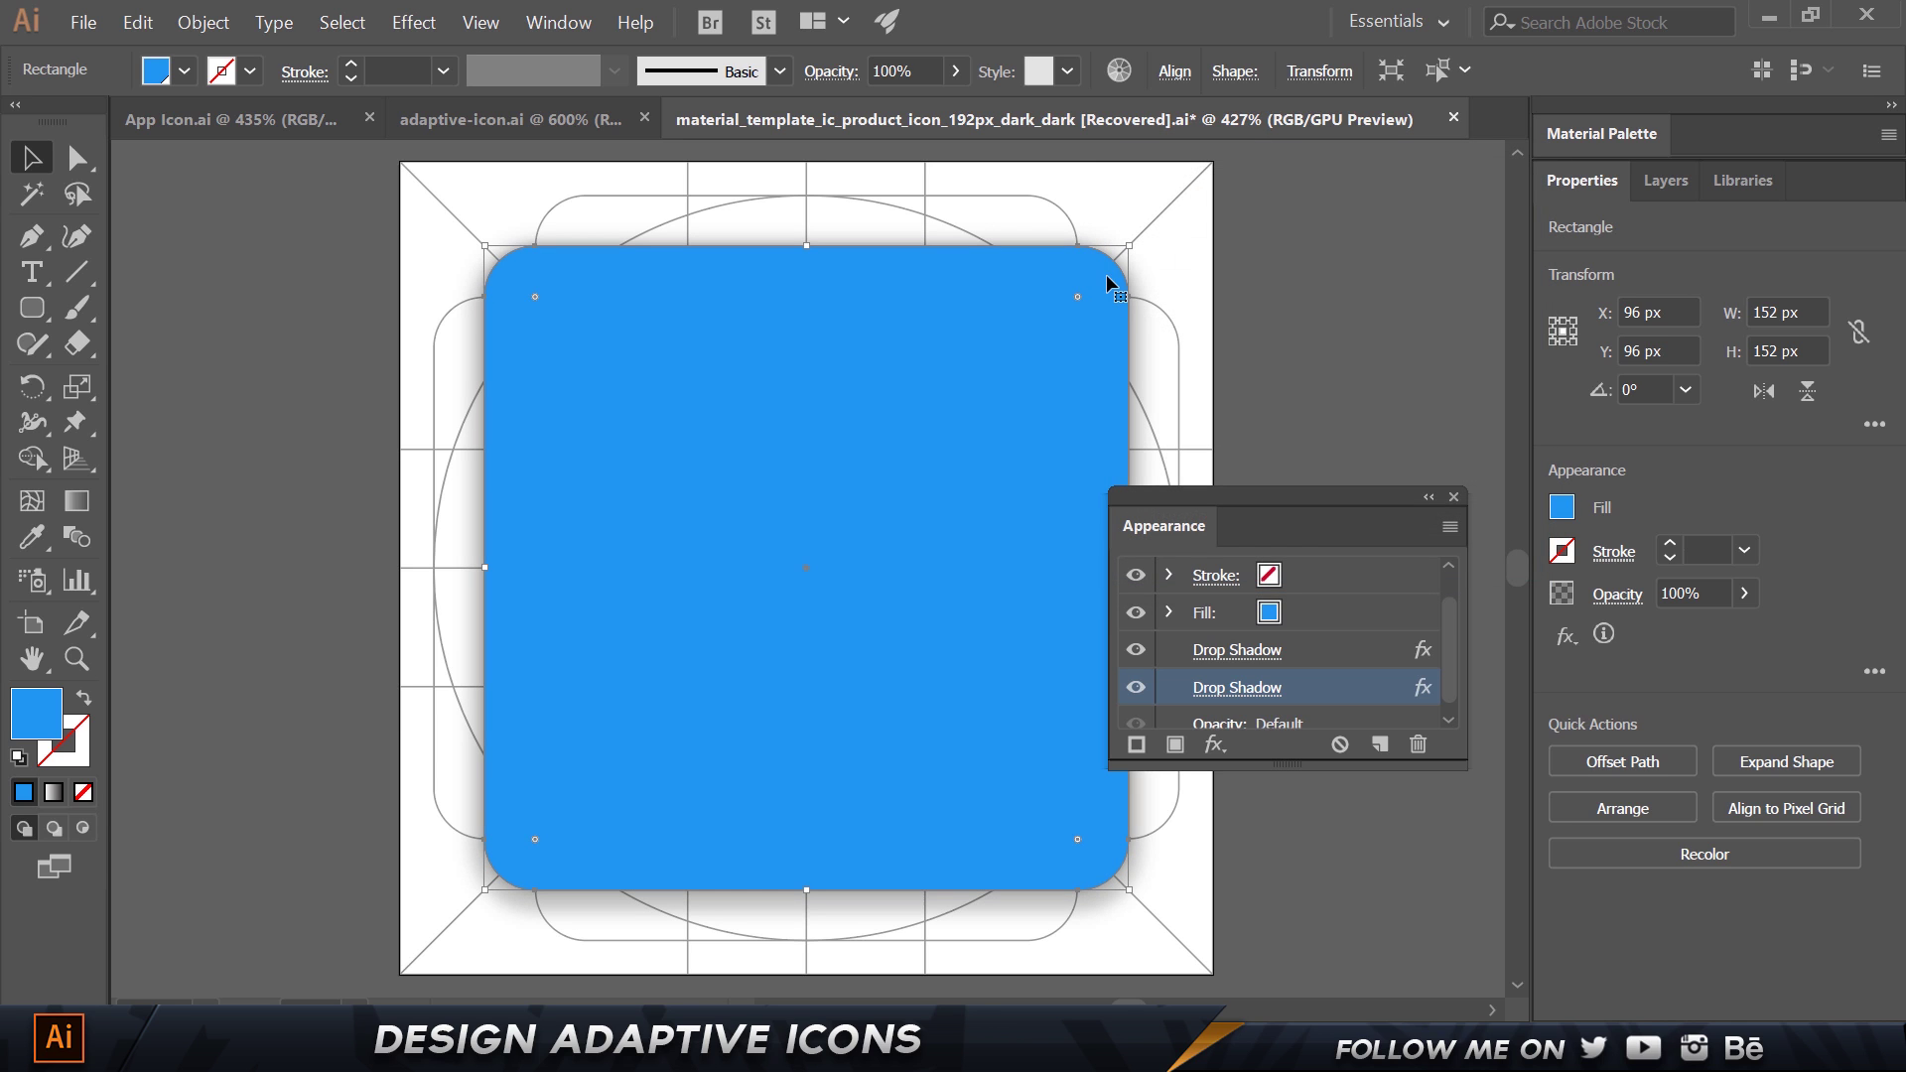
click(1451, 497)
Hide the keylines layer and deselect the rounded rectangle.
click(1666, 182)
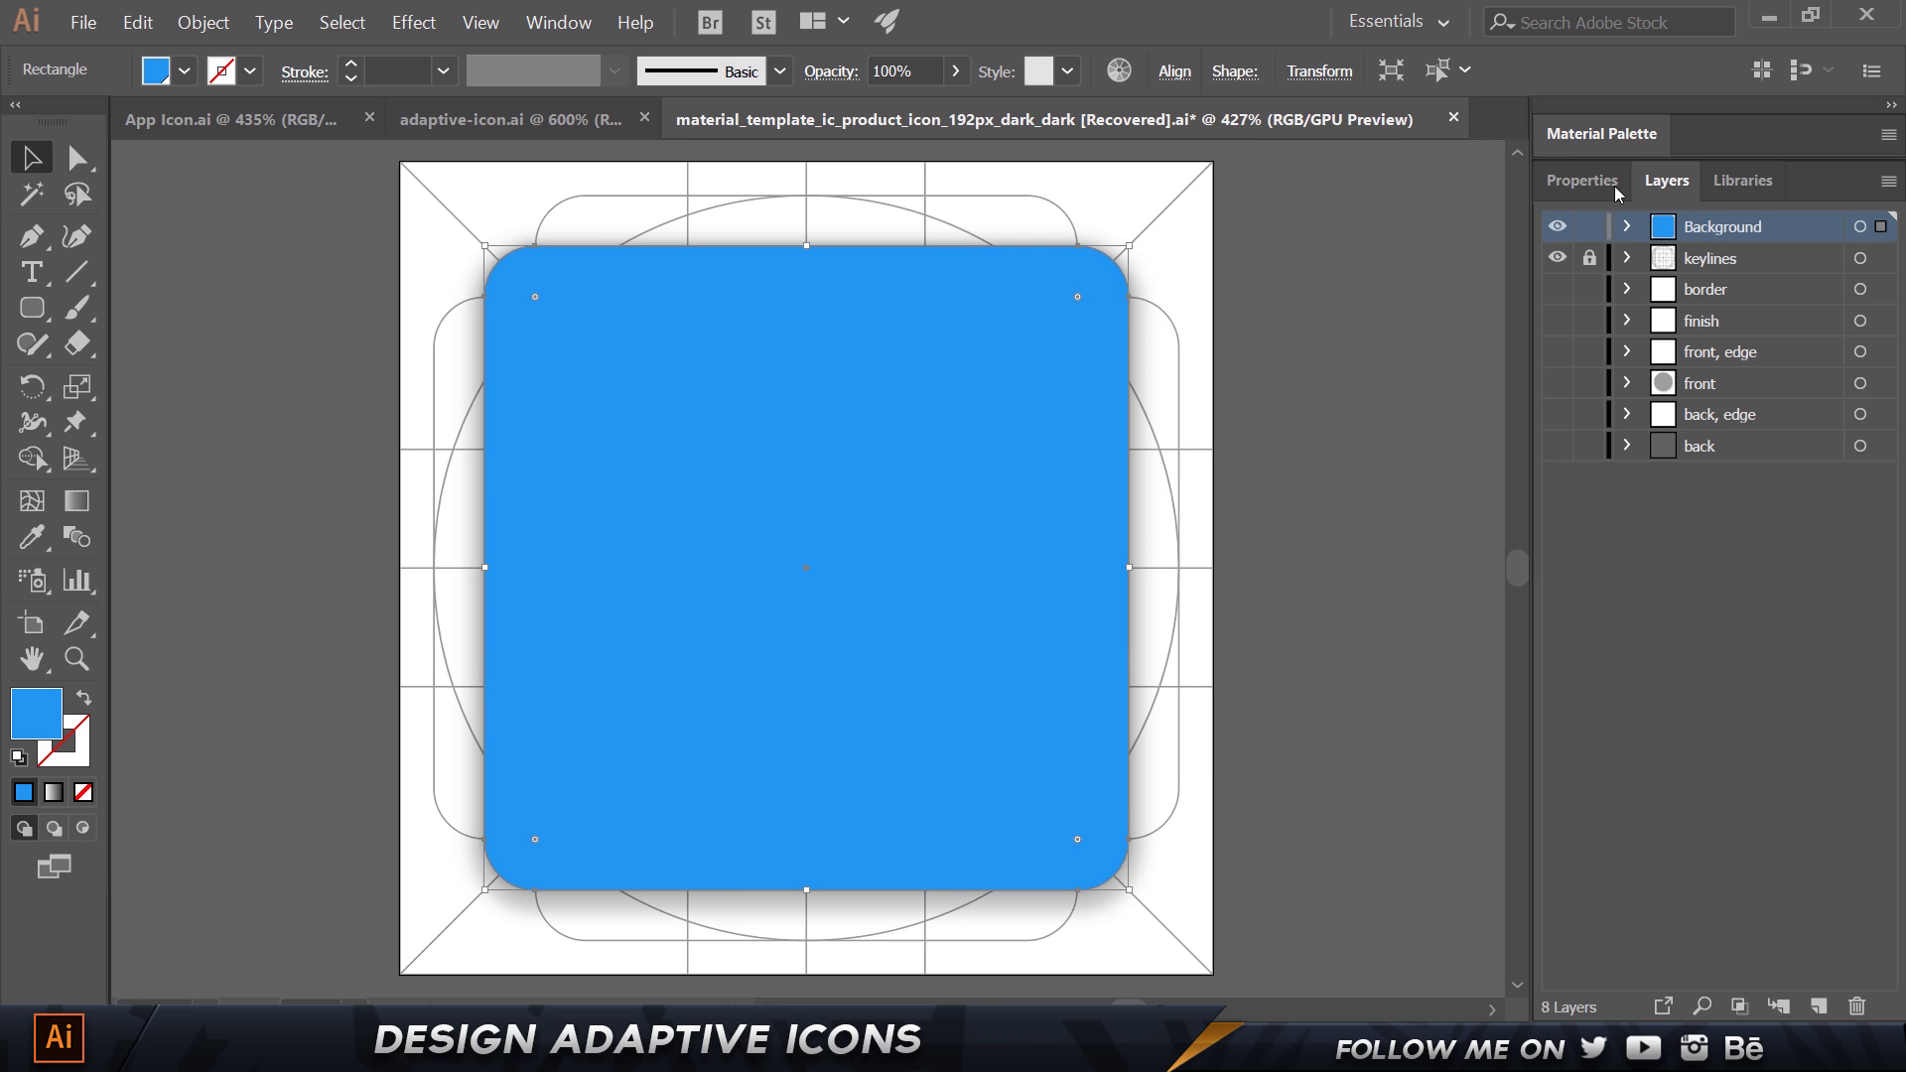
click(1558, 258)
click(1283, 705)
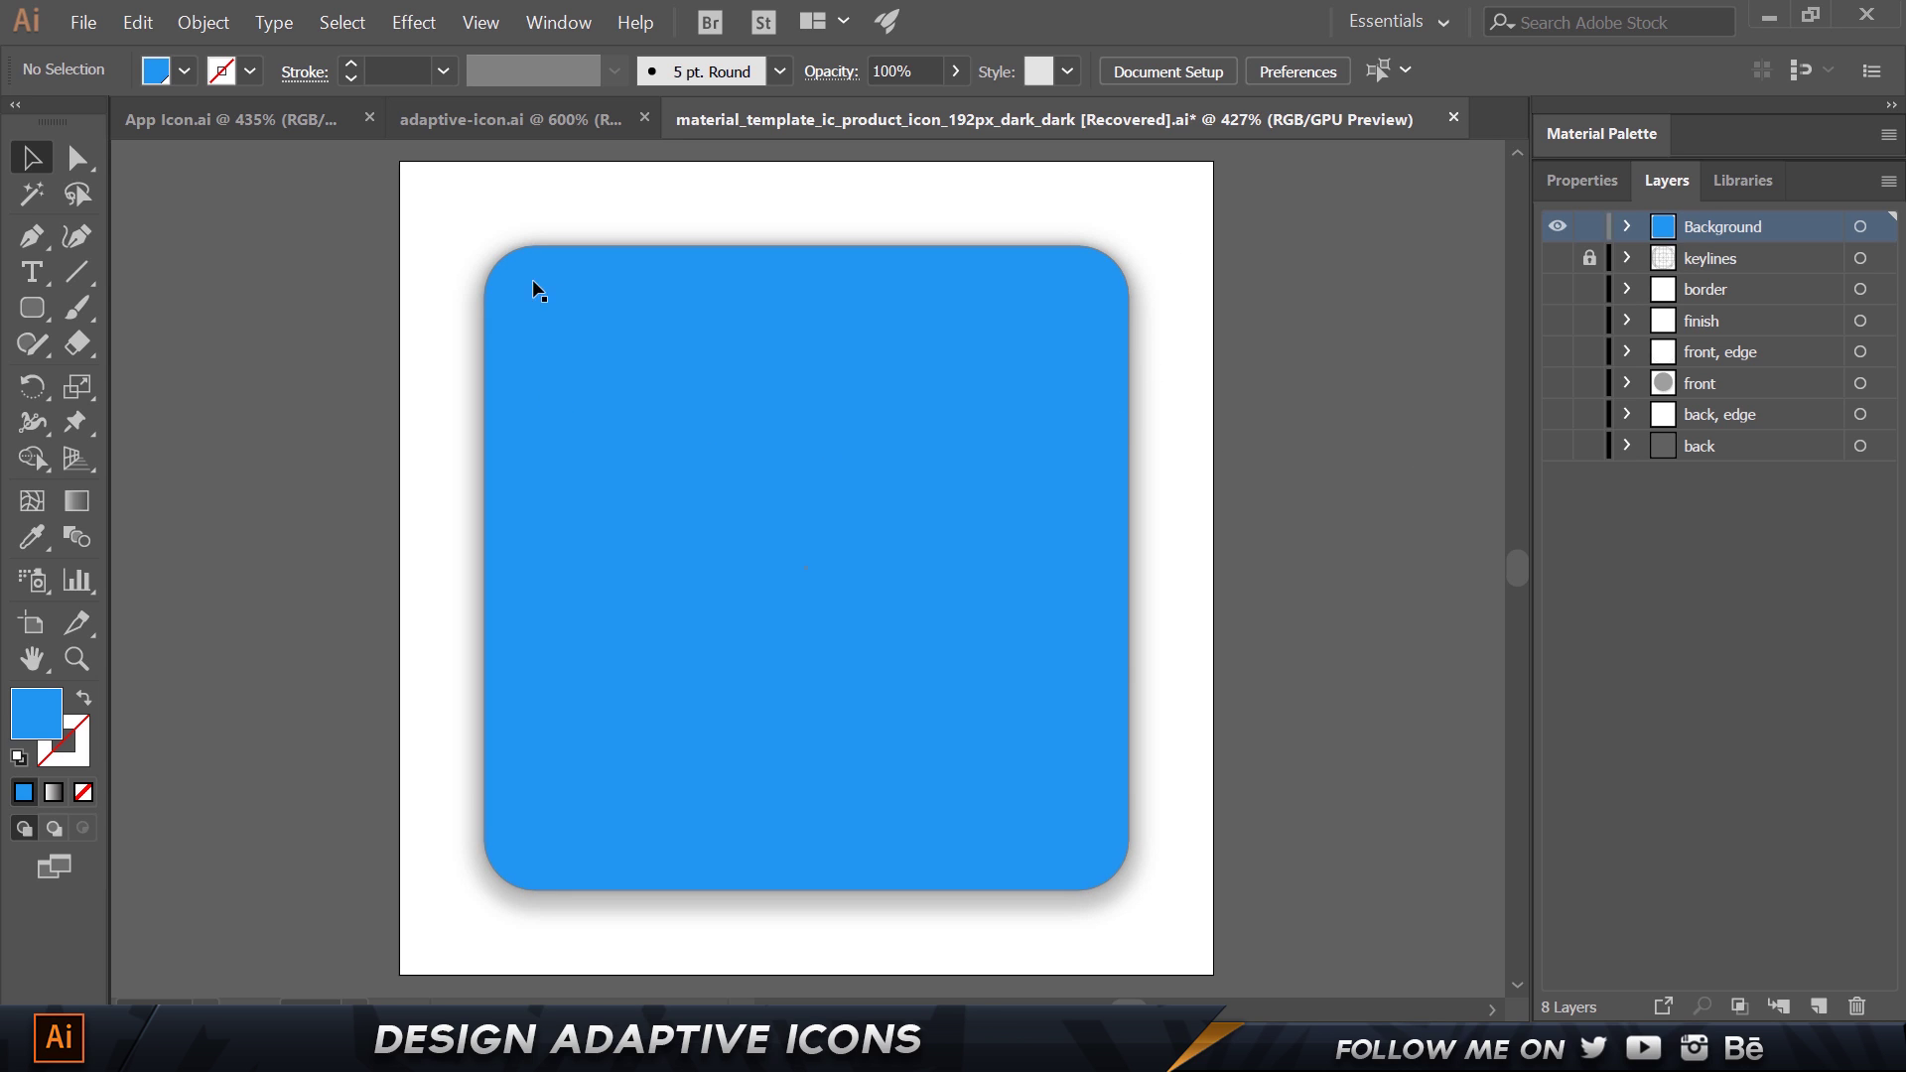
Examine the tinted edge and shaded edge examples in the browser's Material Design icon guidelines, and return to Illustrator.
key(alt+Tab)
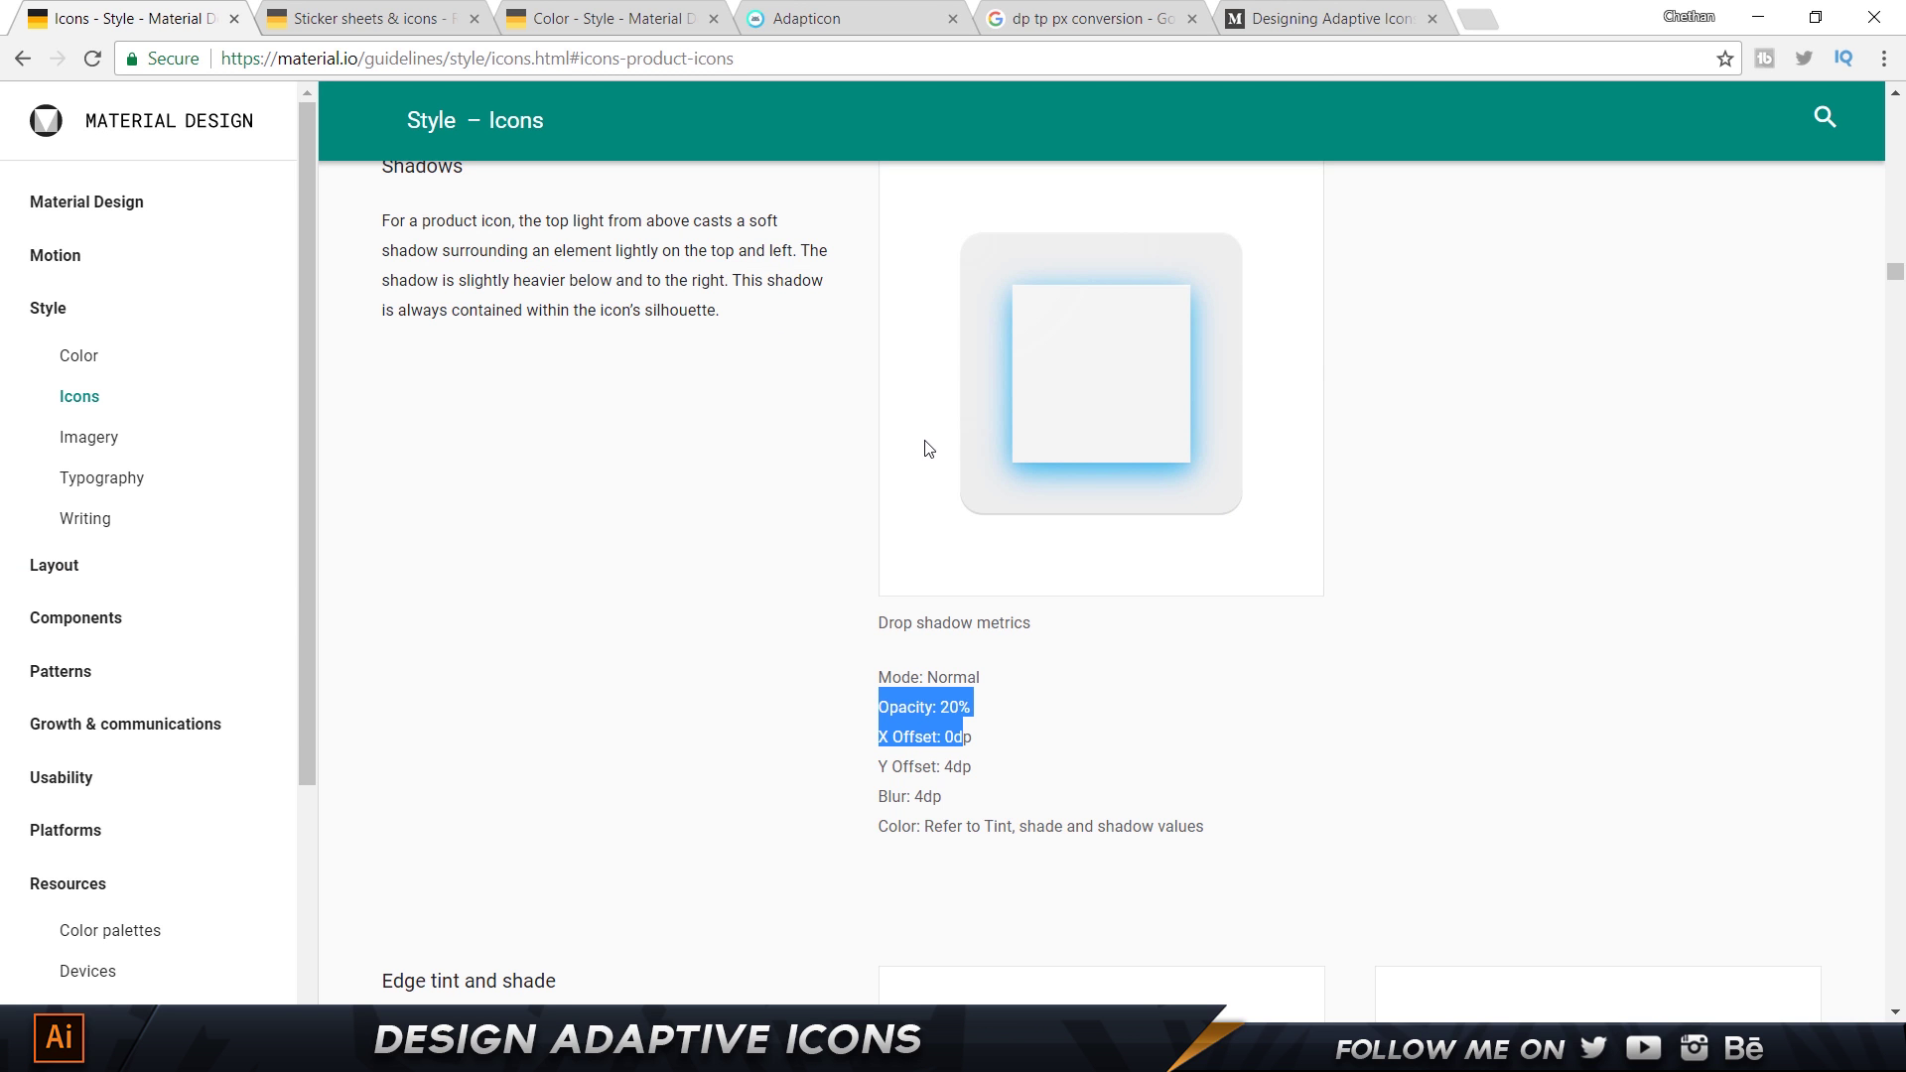
scroll(822, 497, up, 8)
scroll(828, 499, up, 8)
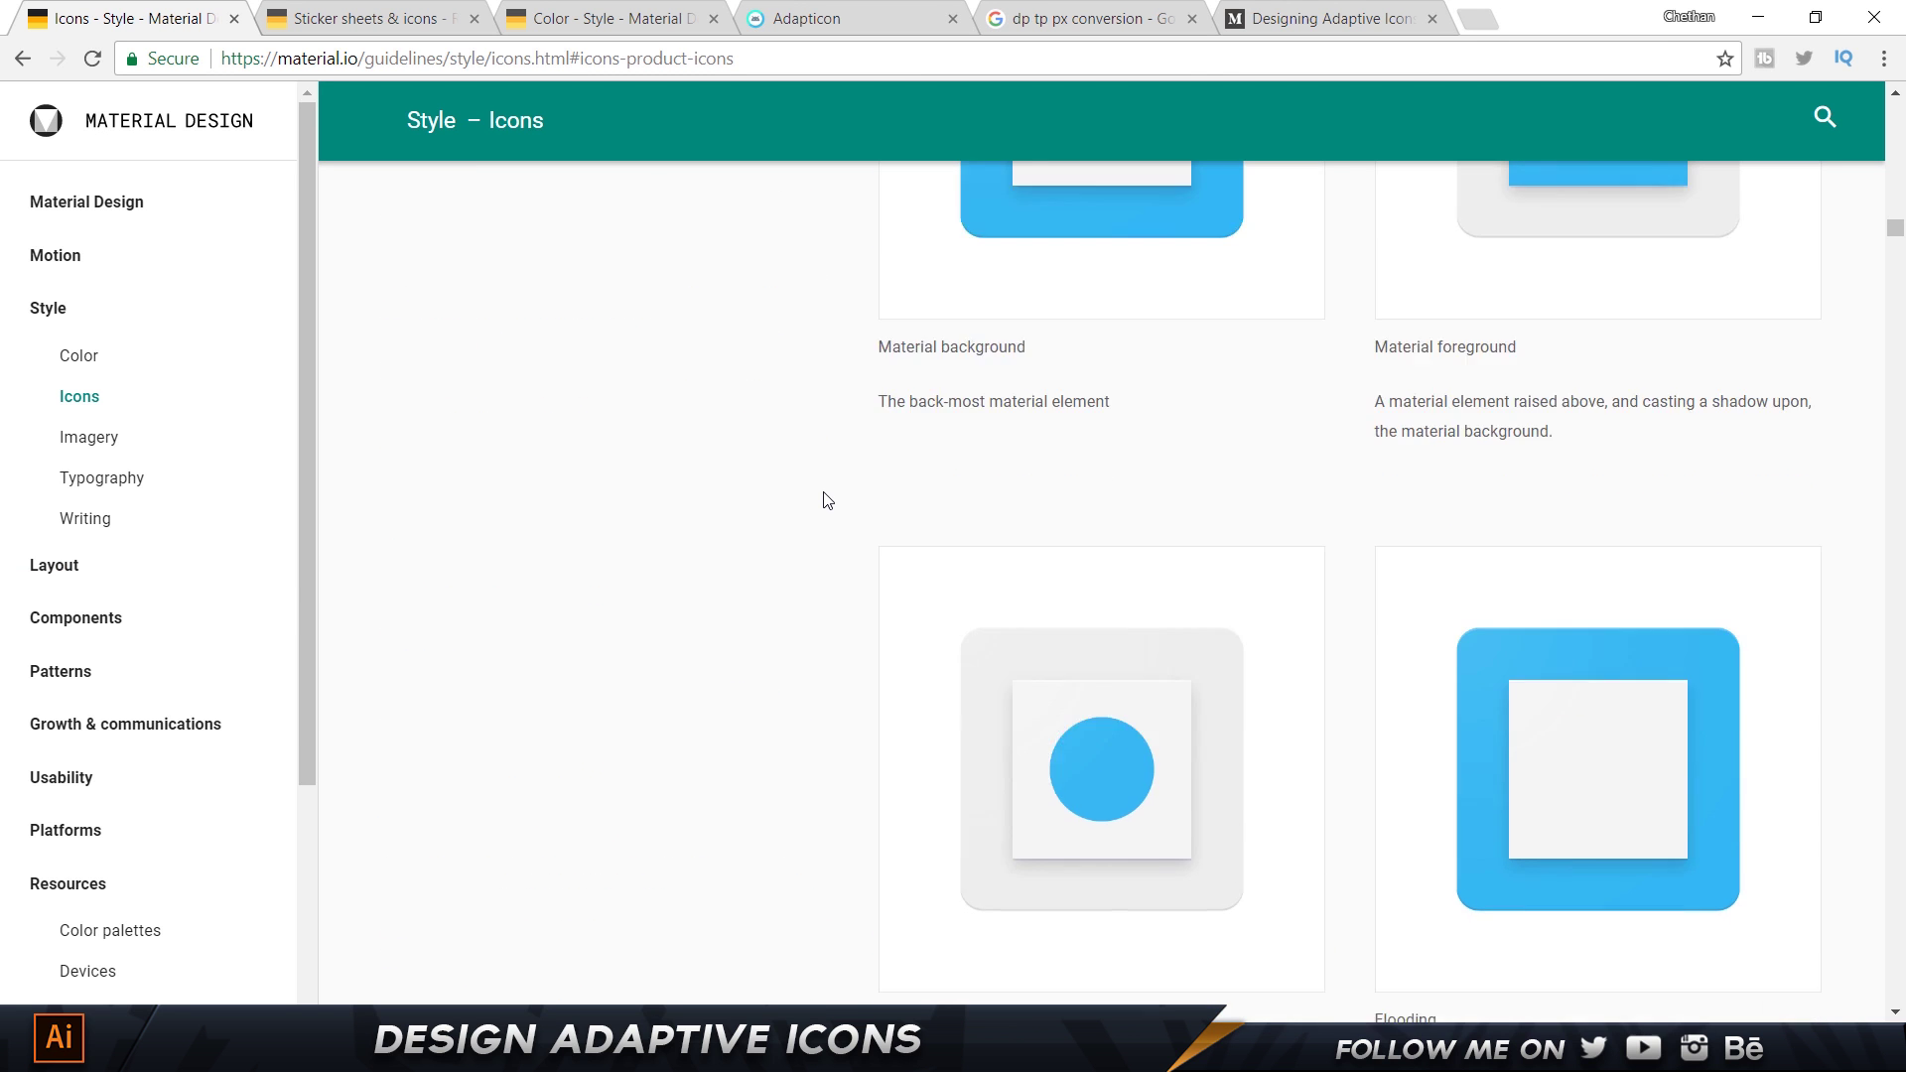
scroll(828, 499, down, 3)
scroll(829, 500, up, 1)
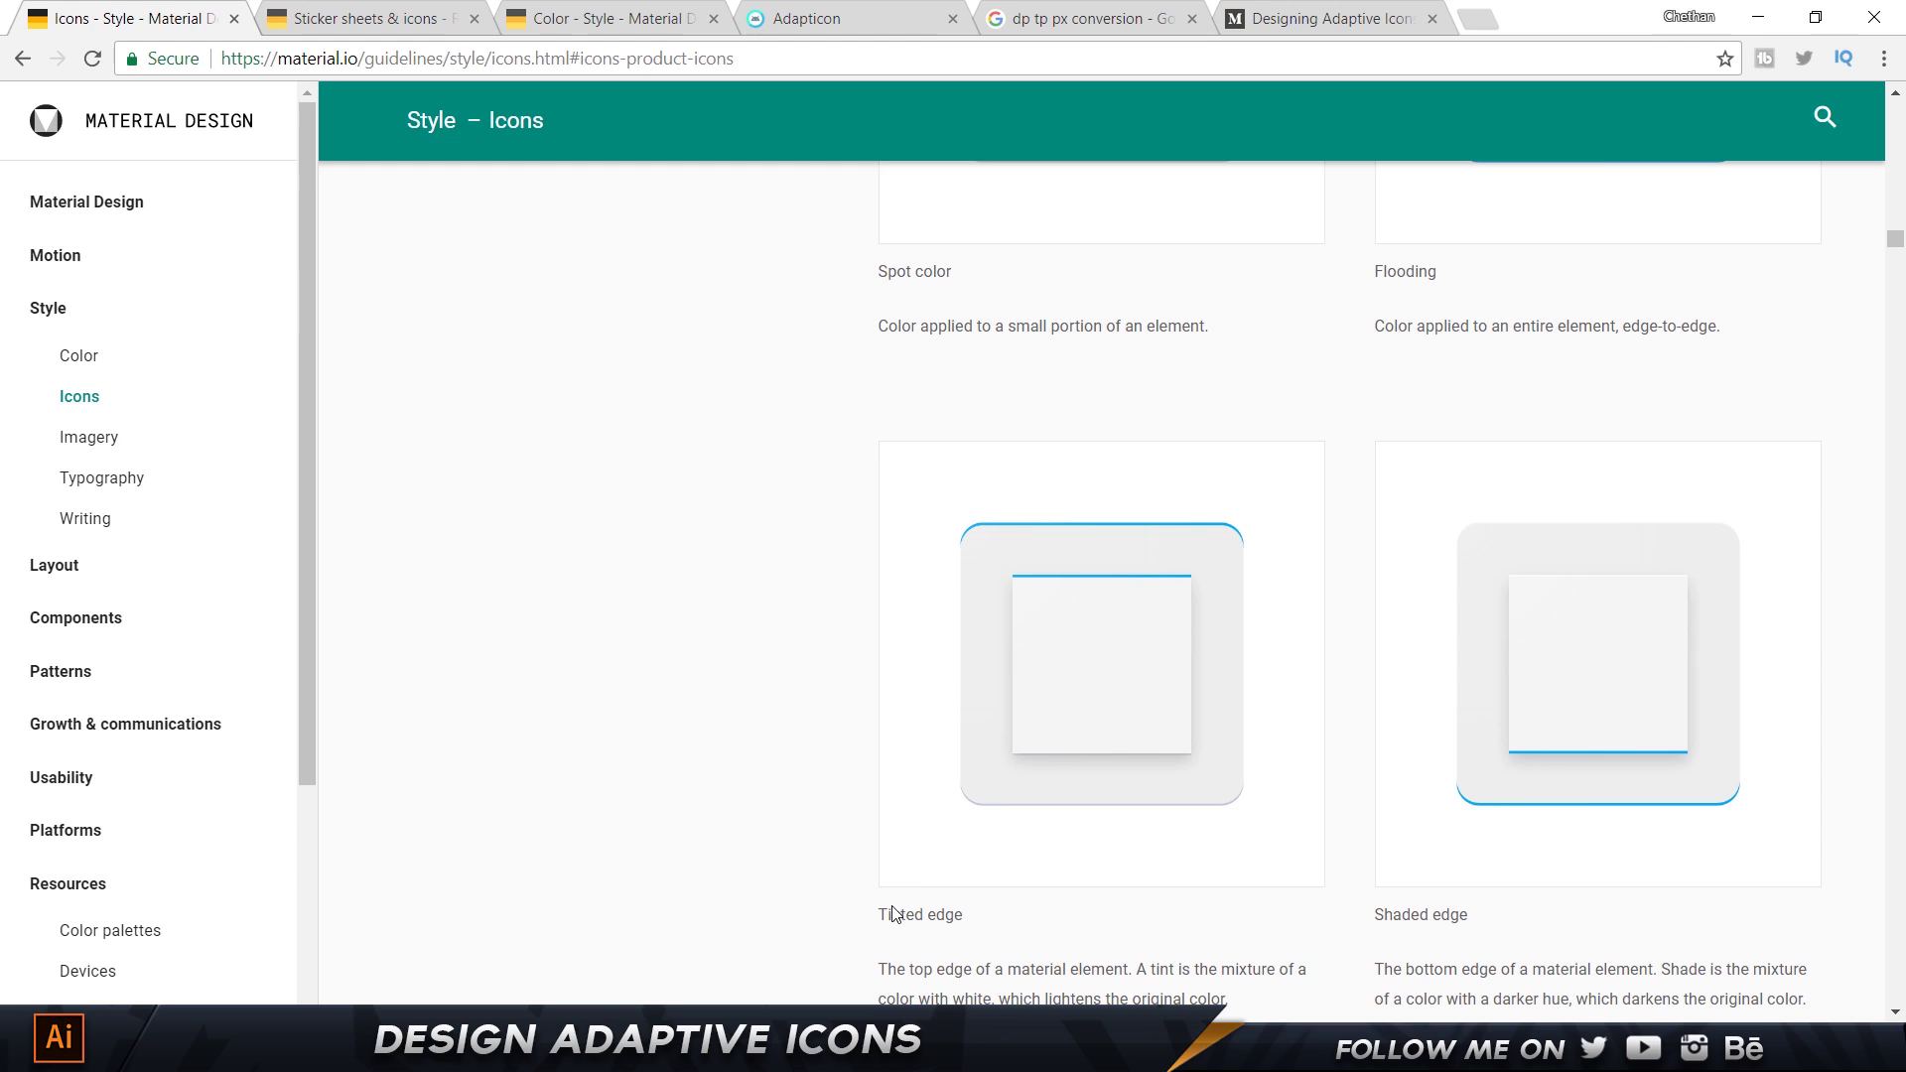
drag(888, 915, 965, 915)
drag(1374, 914, 1468, 915)
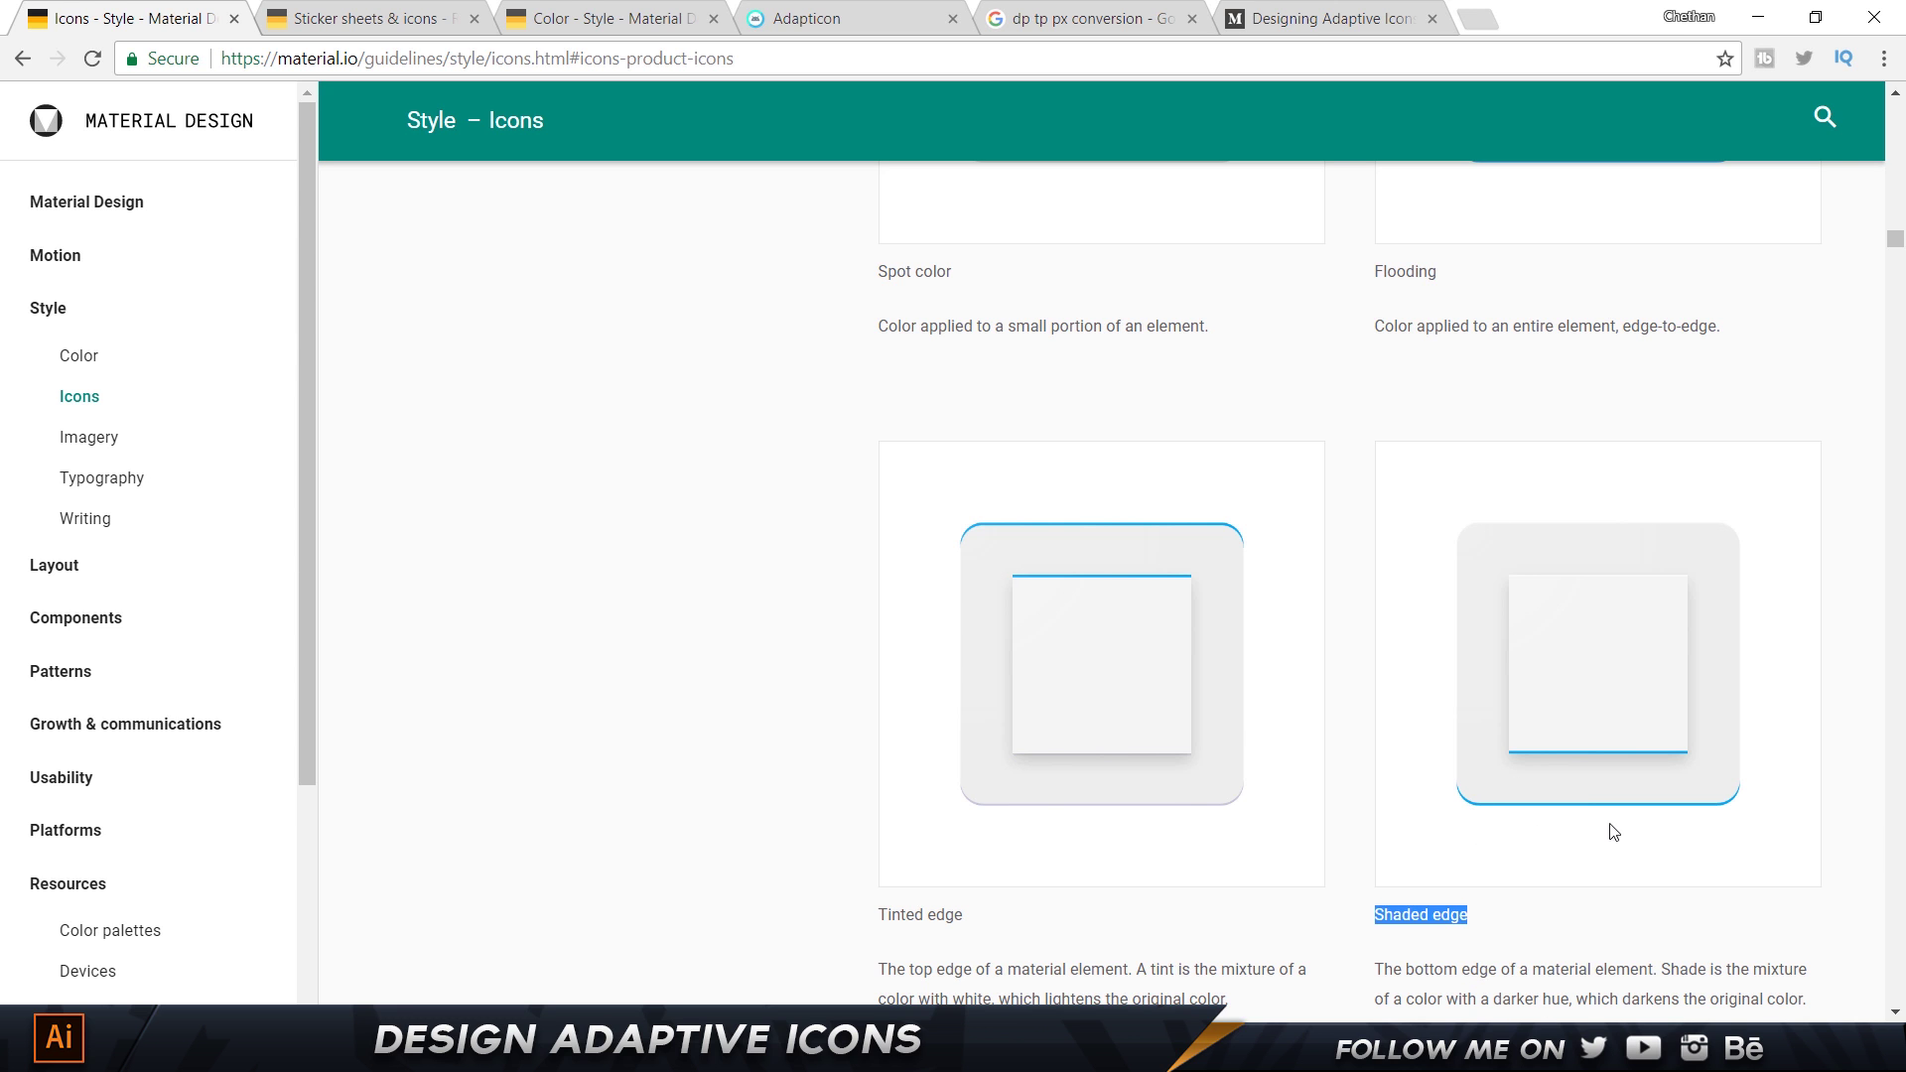
key(alt+Tab)
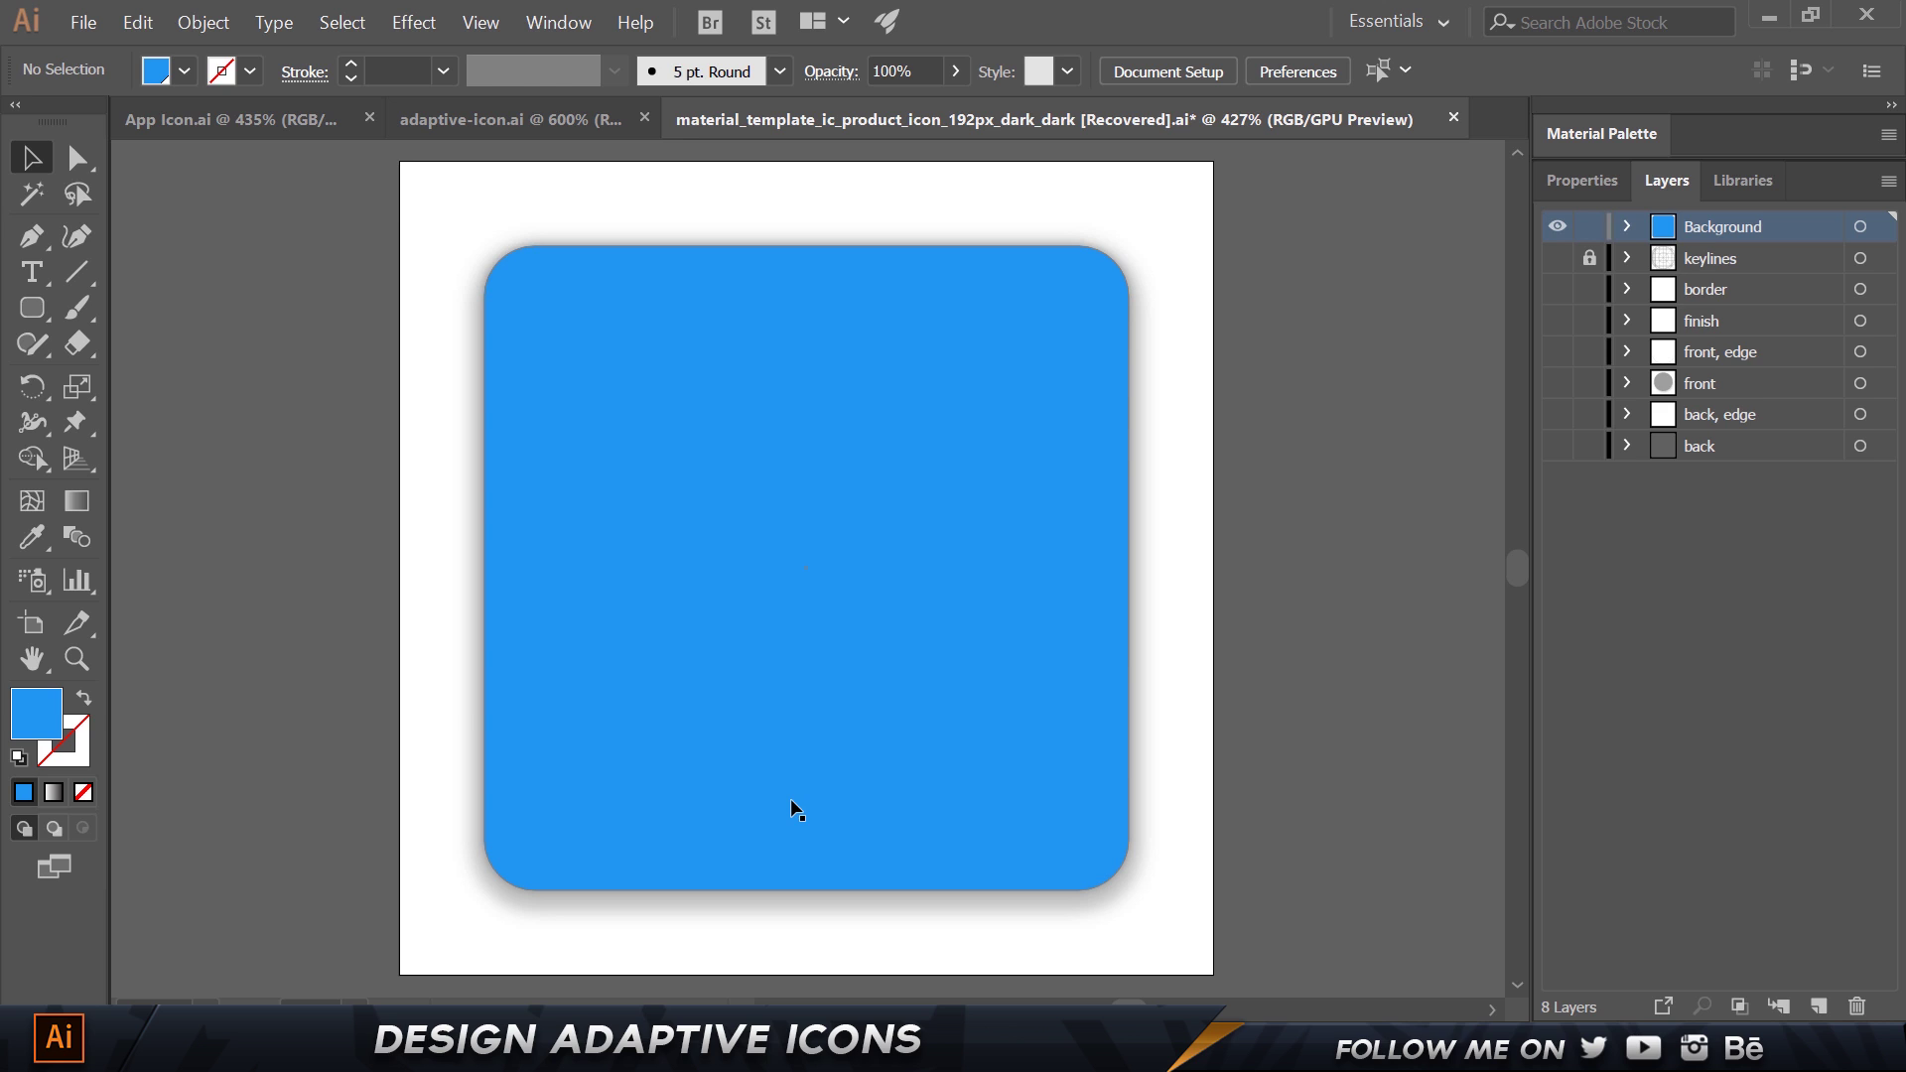
click(413, 22)
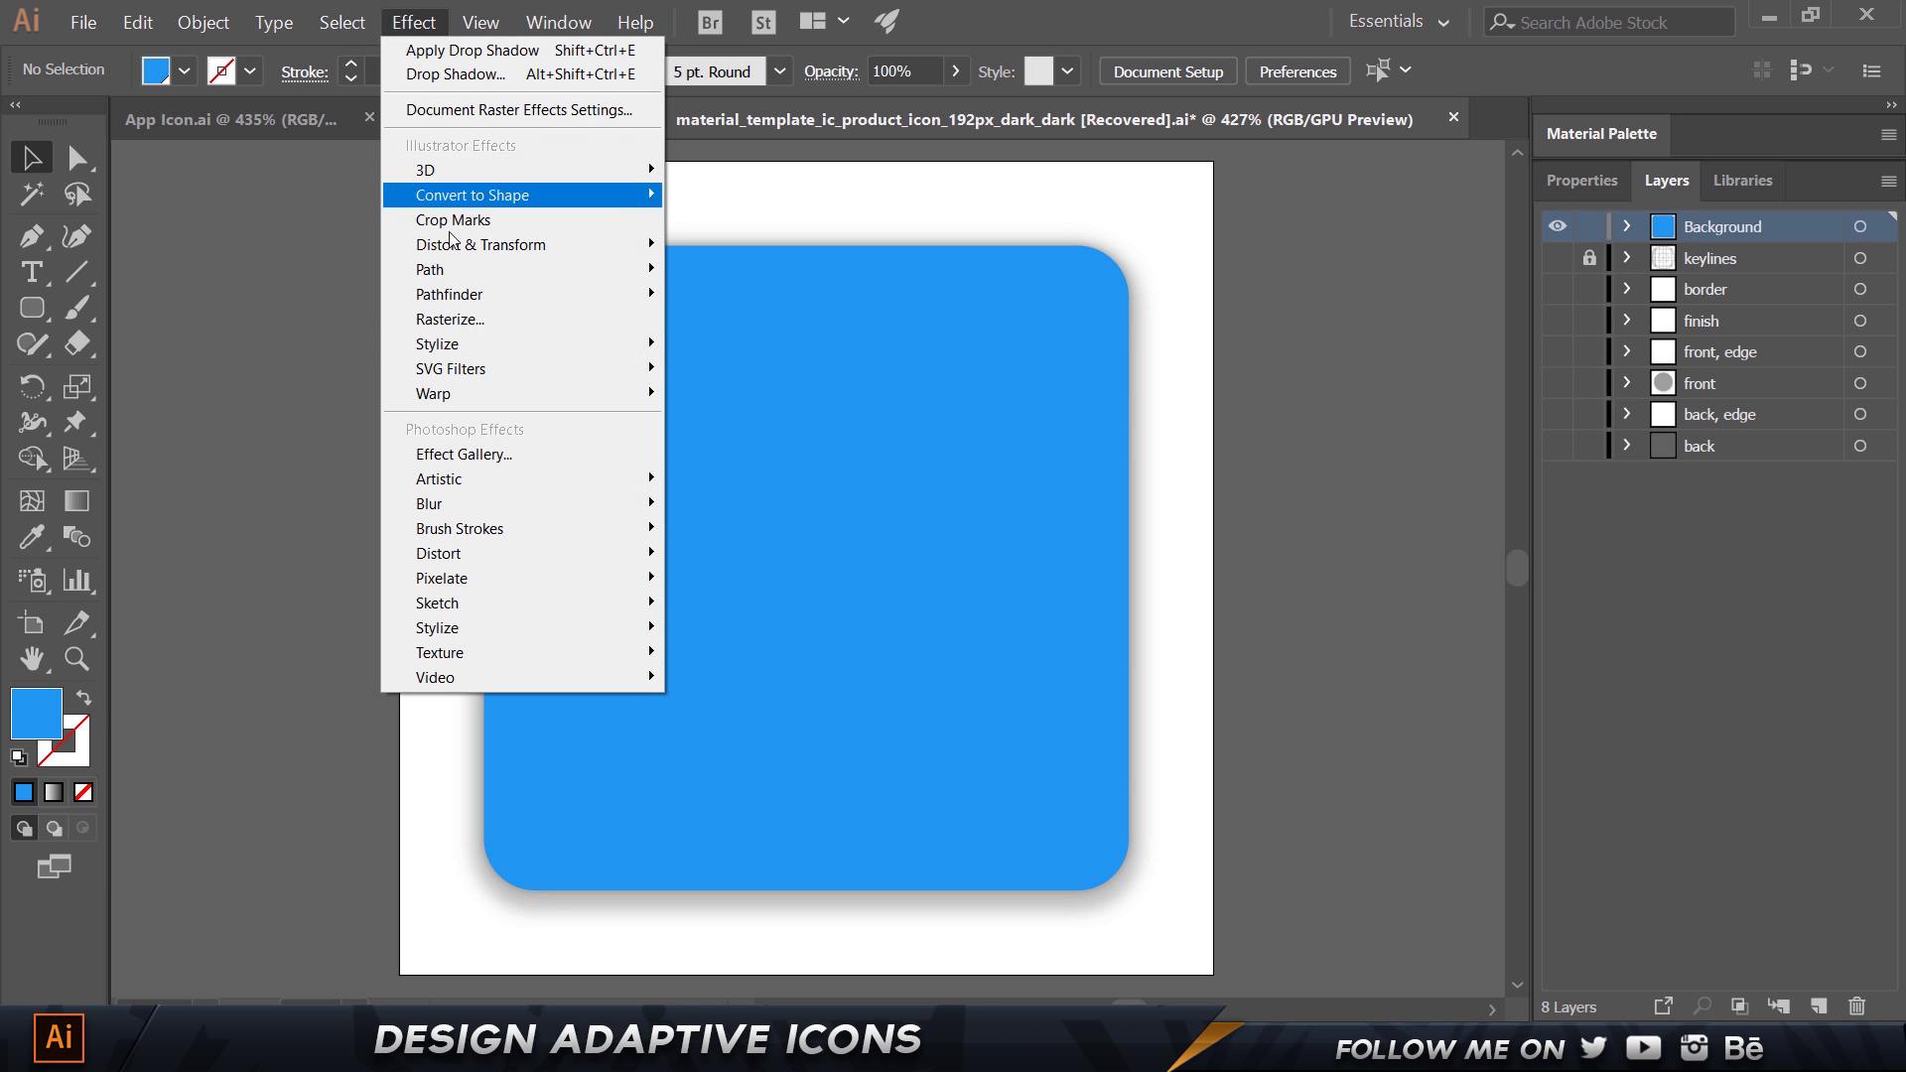
mouse_move(540, 340)
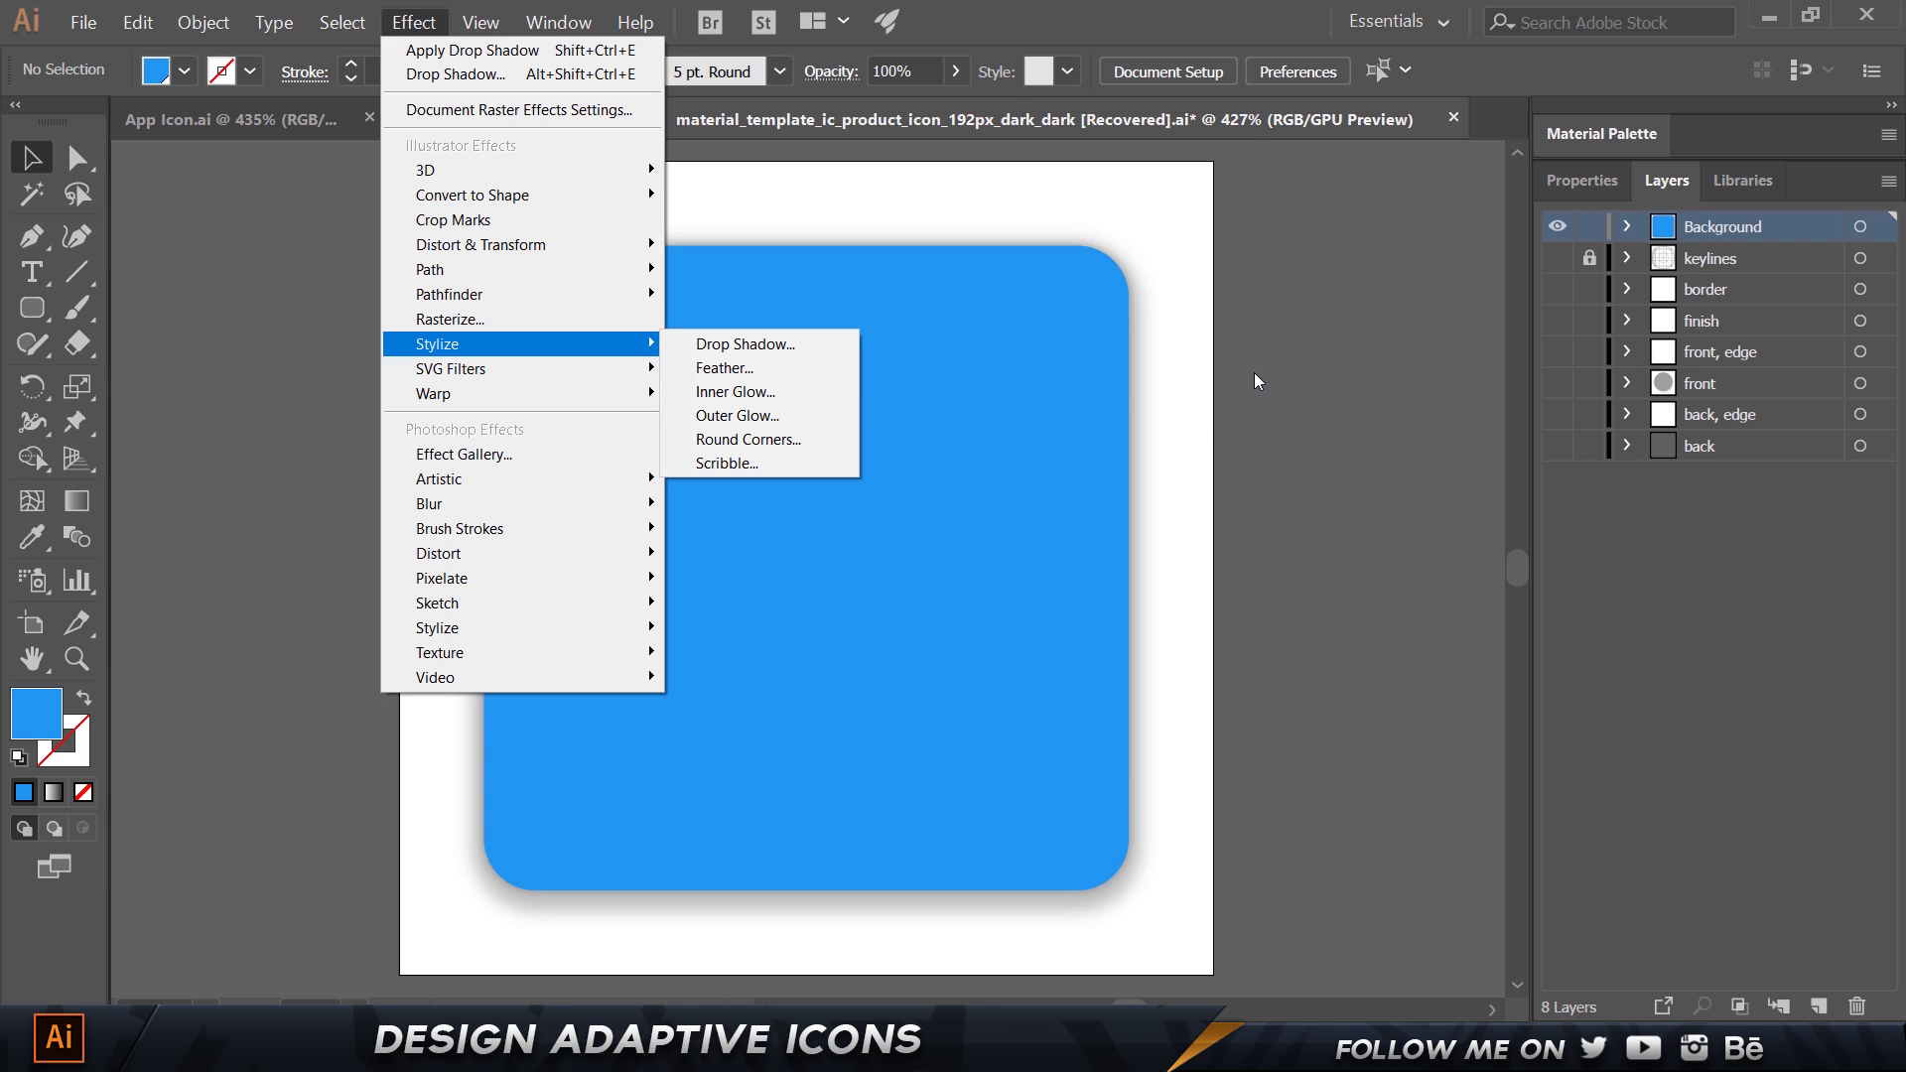
click(1312, 385)
Duplicate the blue rounded rectangle in place and move the copy to the right of the original, mostly off the artboard.
click(893, 517)
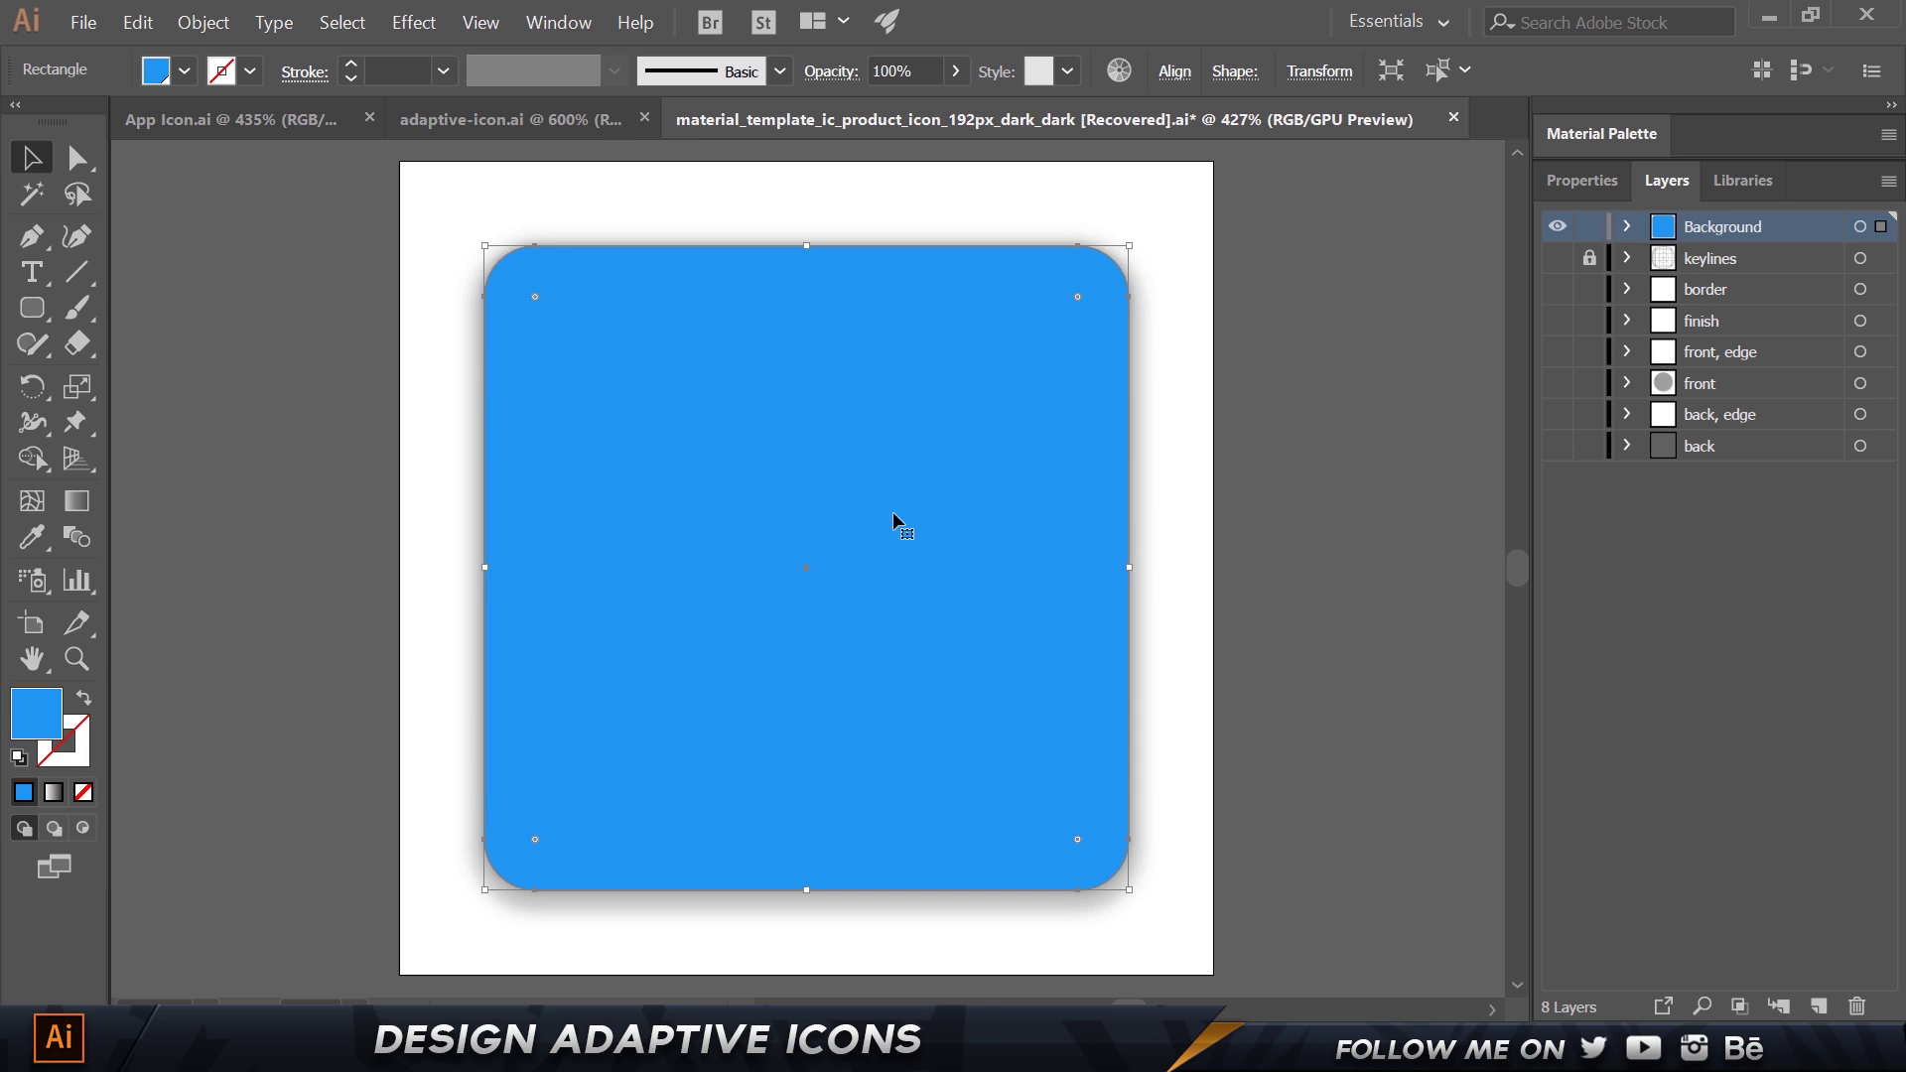
key(ctrl+shift+b)
key(ctrl+shift+b)
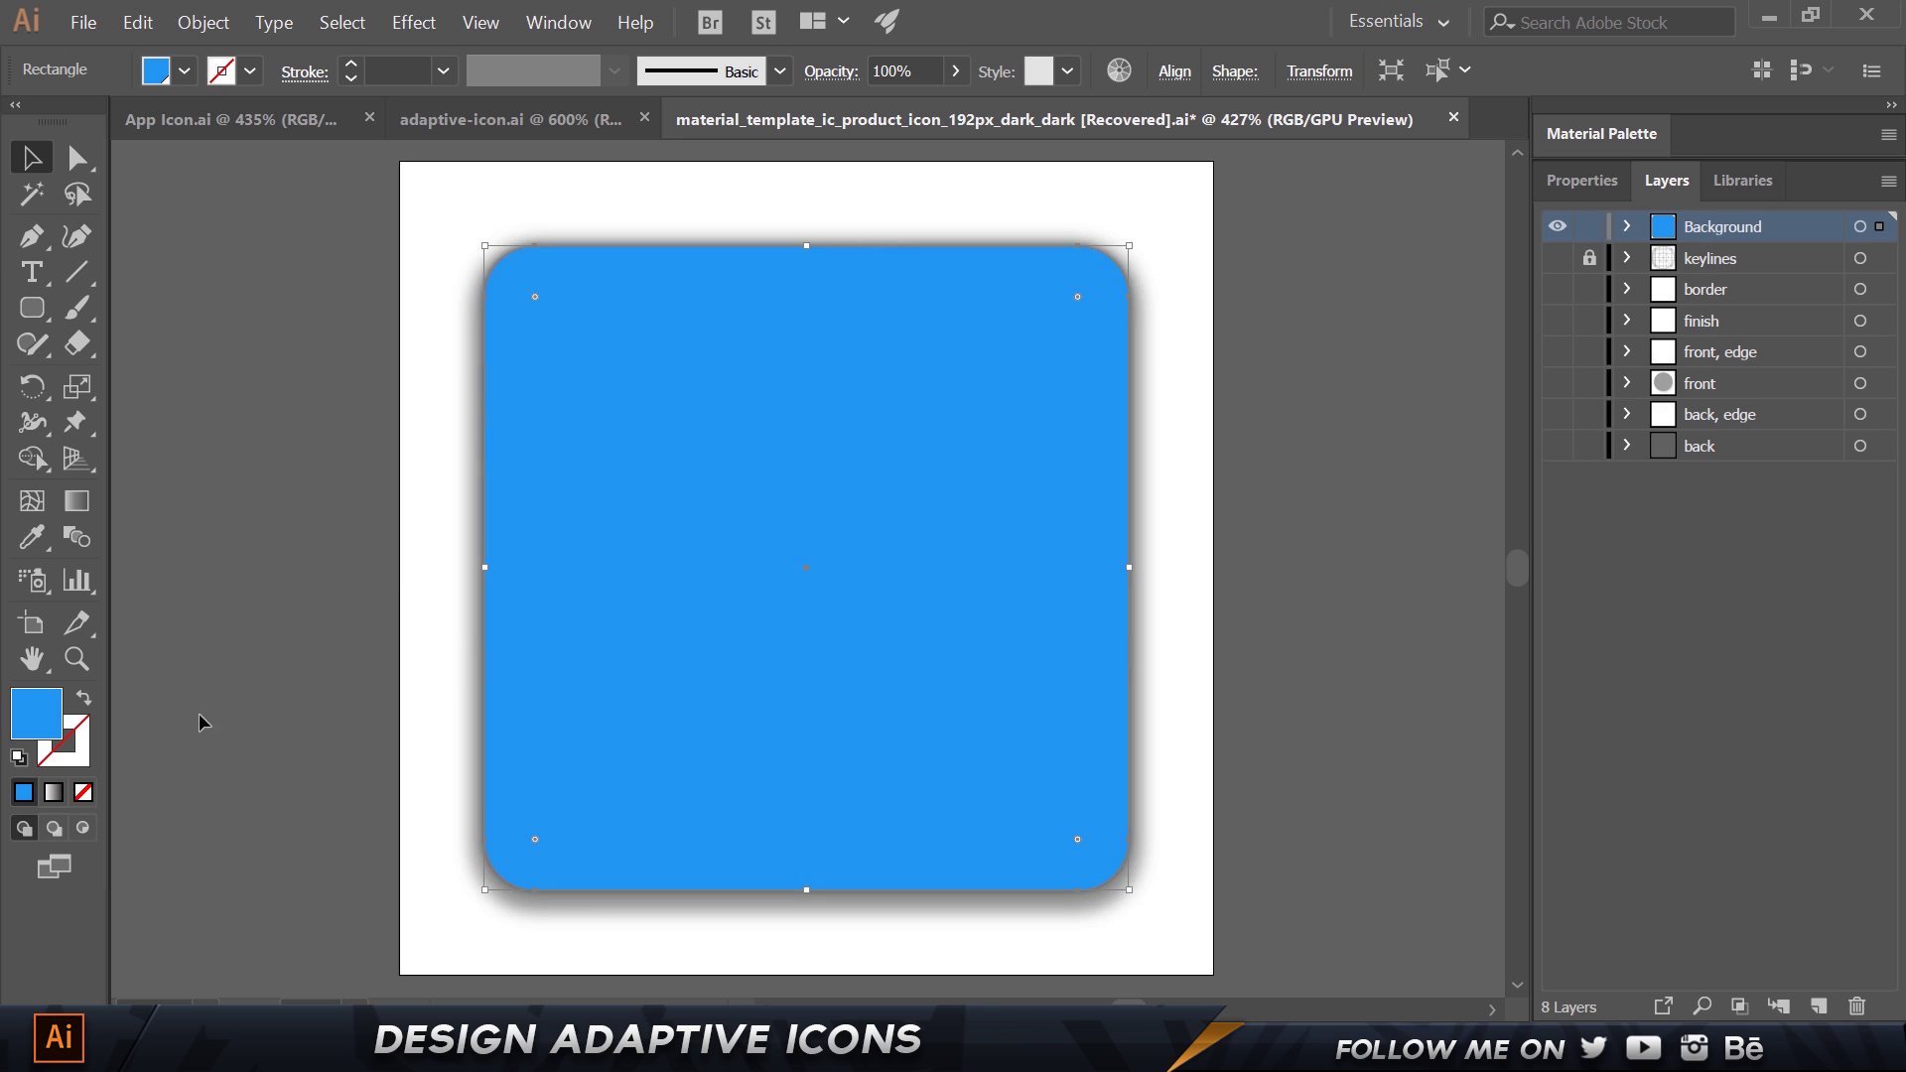
drag(595, 505, 1287, 510)
scroll(795, 421, right, 5)
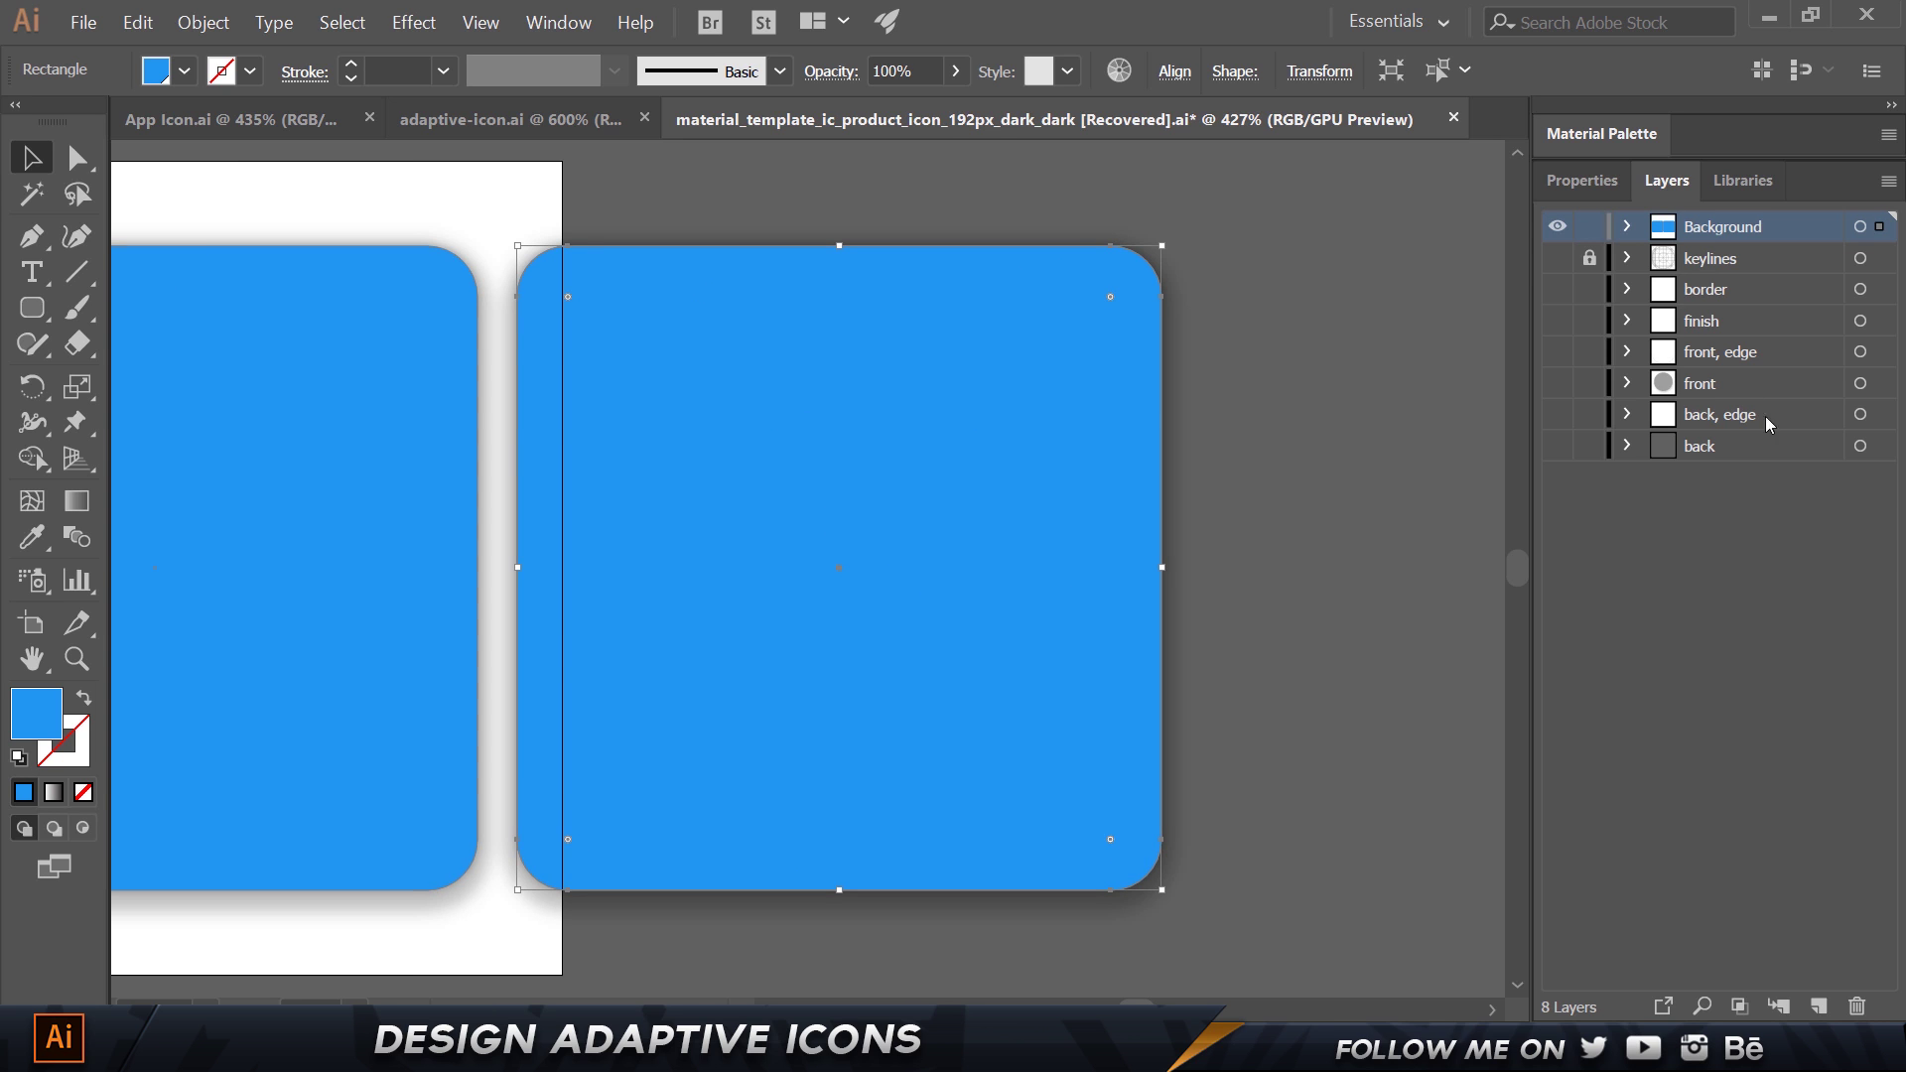
Remove both Drop Shadow effects from the copied blue rounded rectangle.
click(1581, 180)
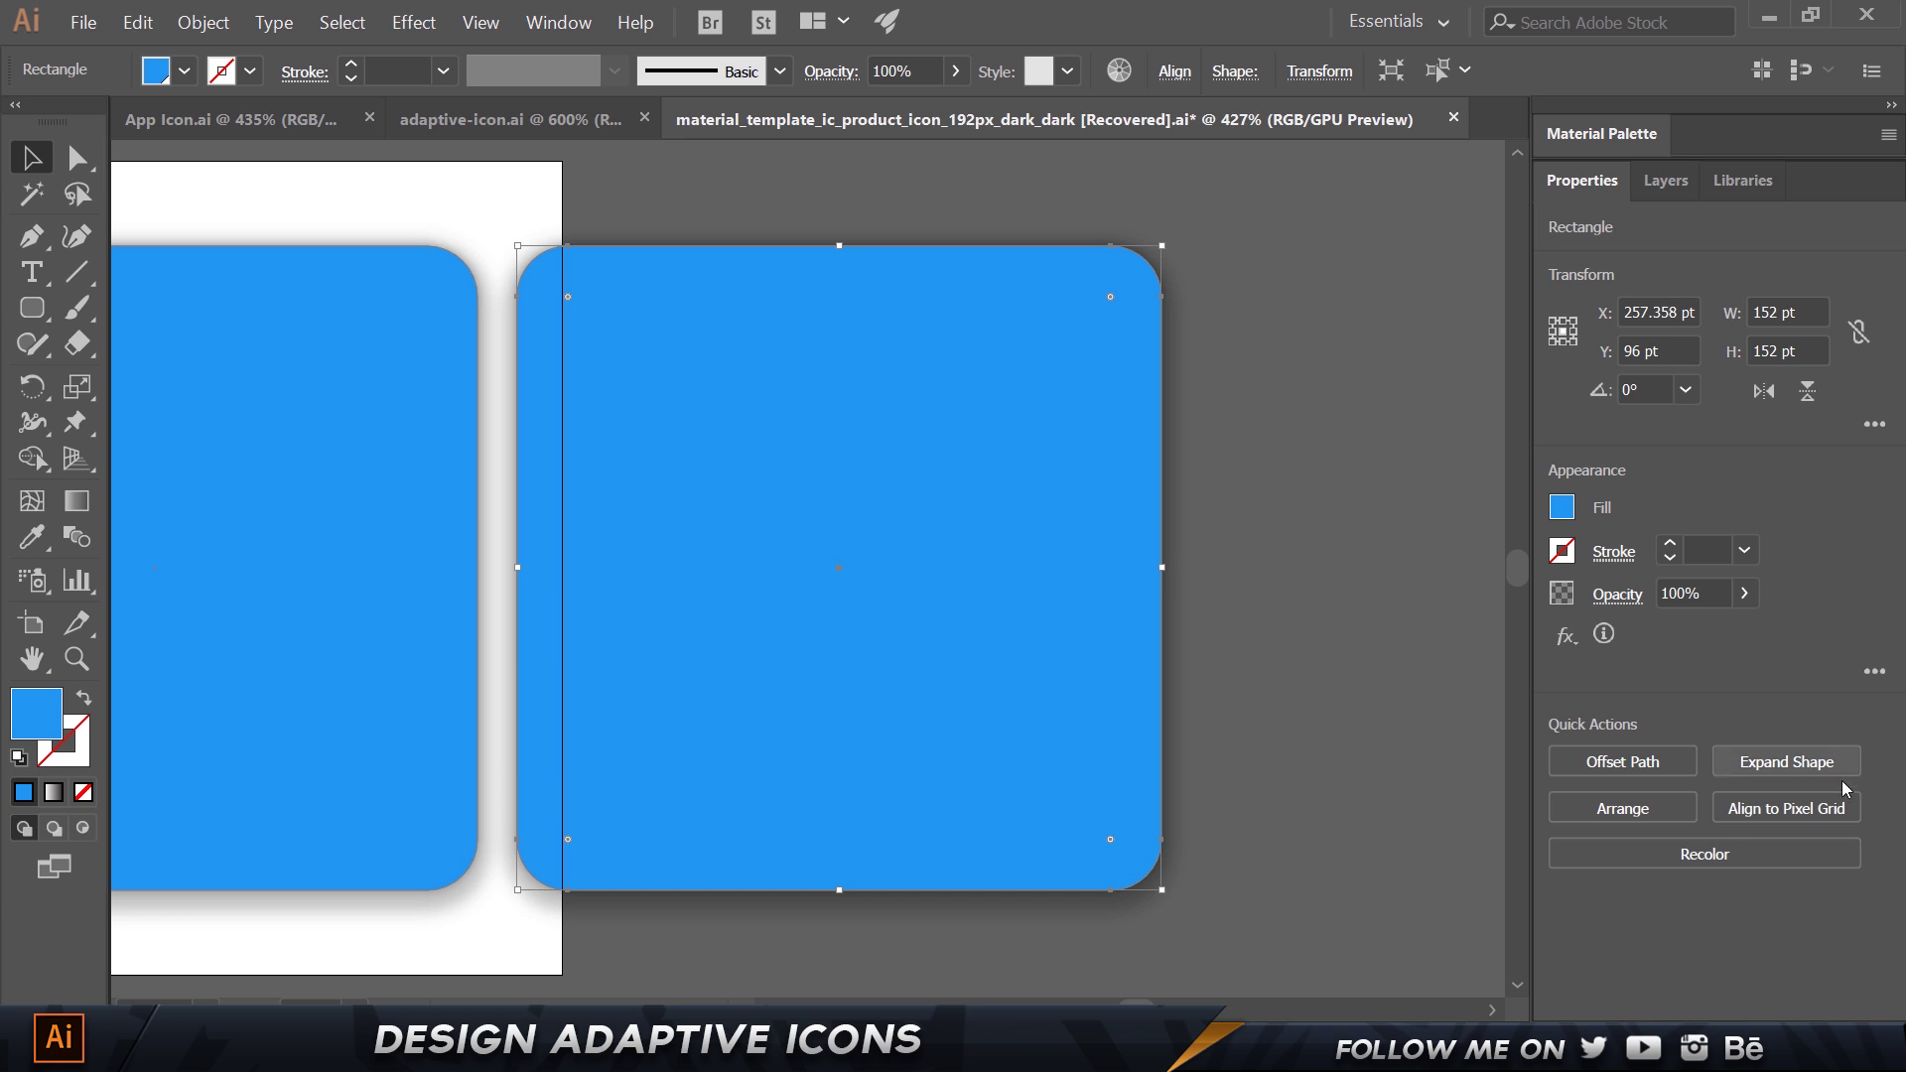
click(1566, 635)
key(Escape)
click(1604, 634)
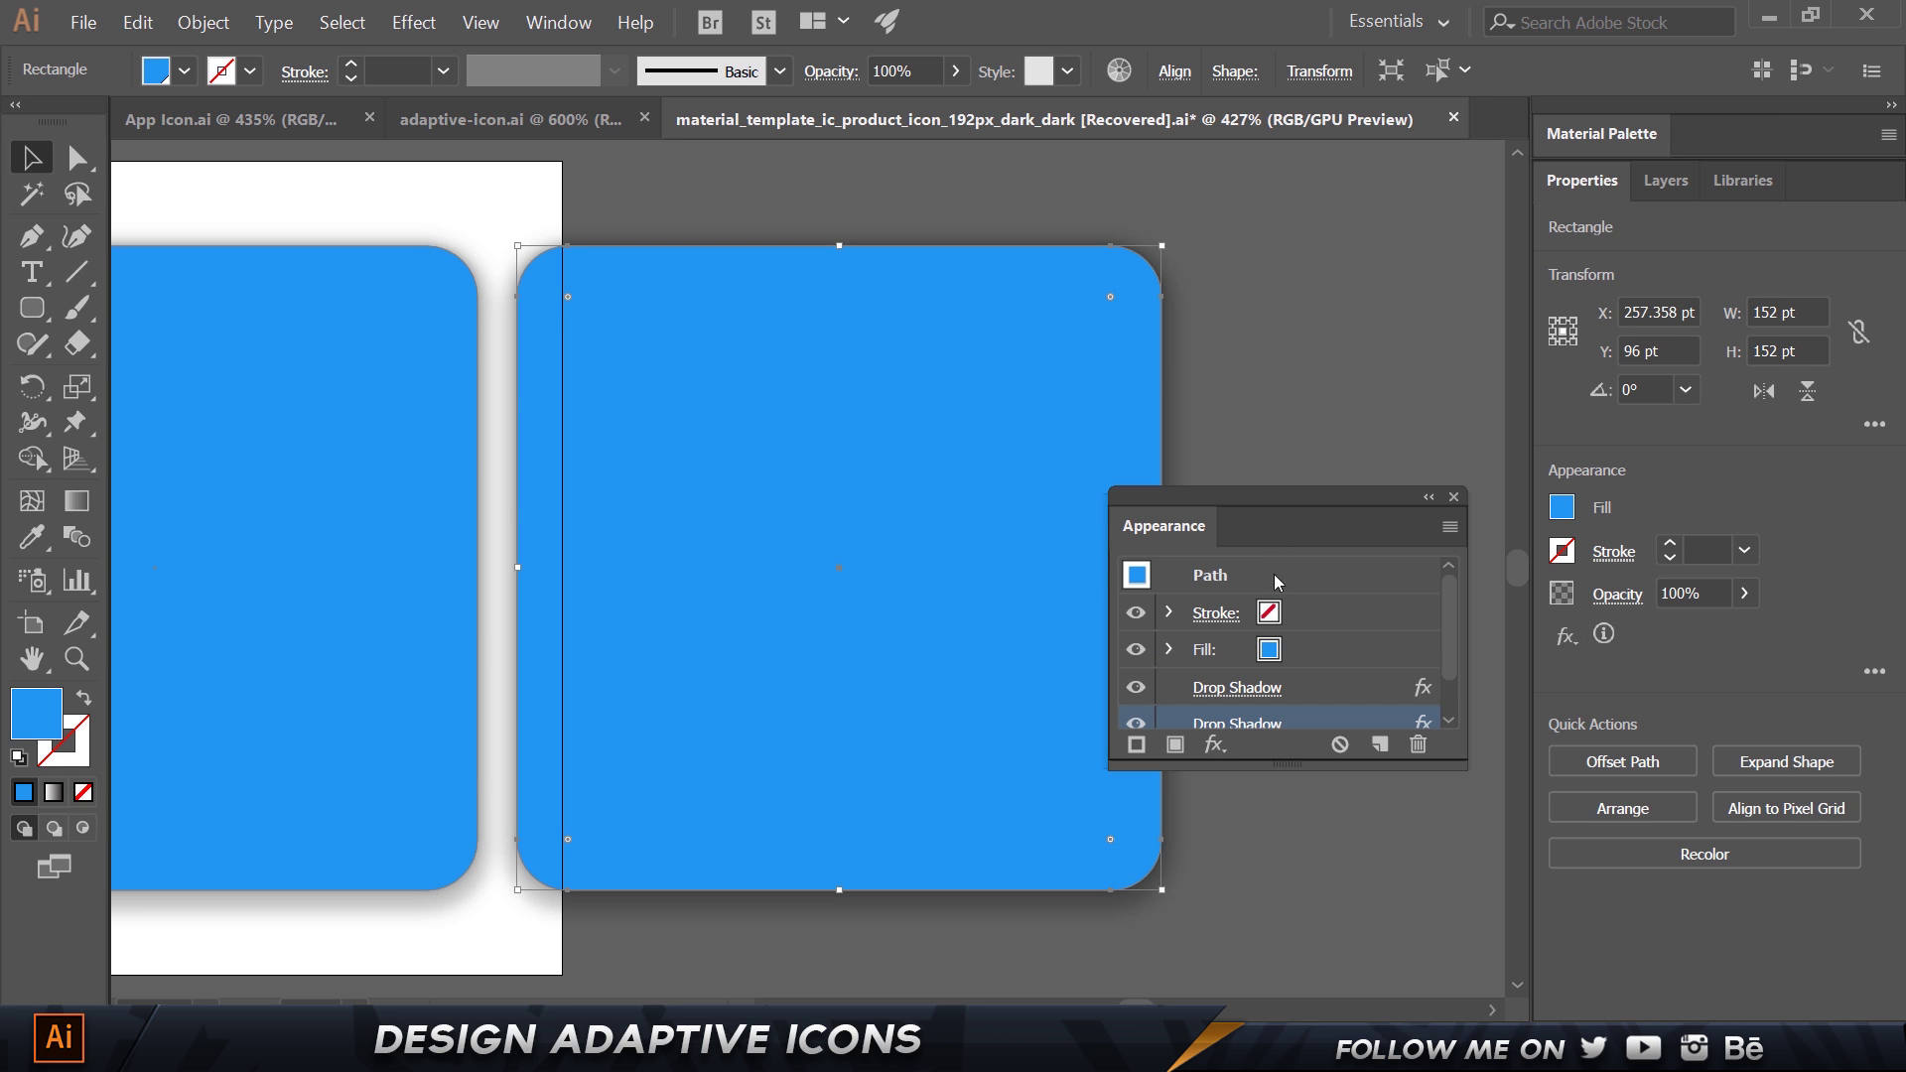
drag(1278, 492, 1287, 69)
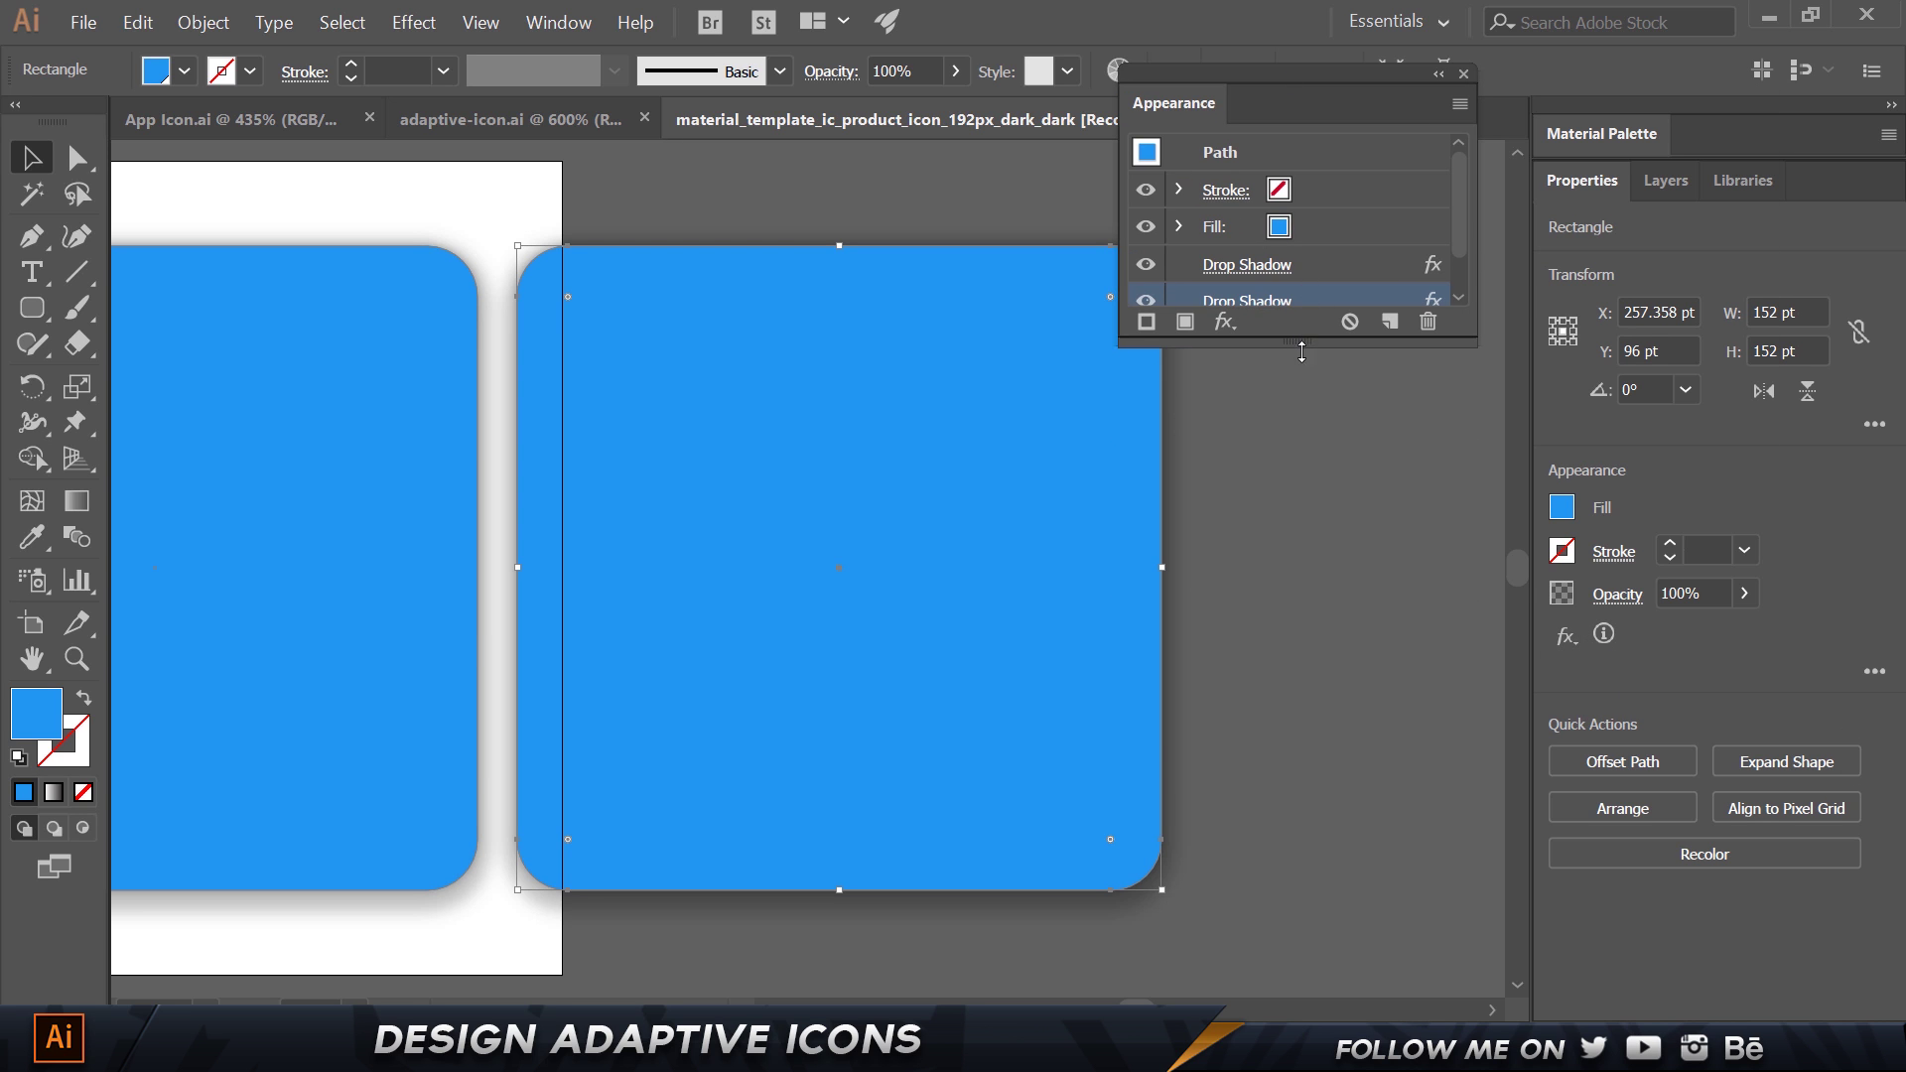
drag(1302, 348, 1298, 586)
shift+click(1315, 278)
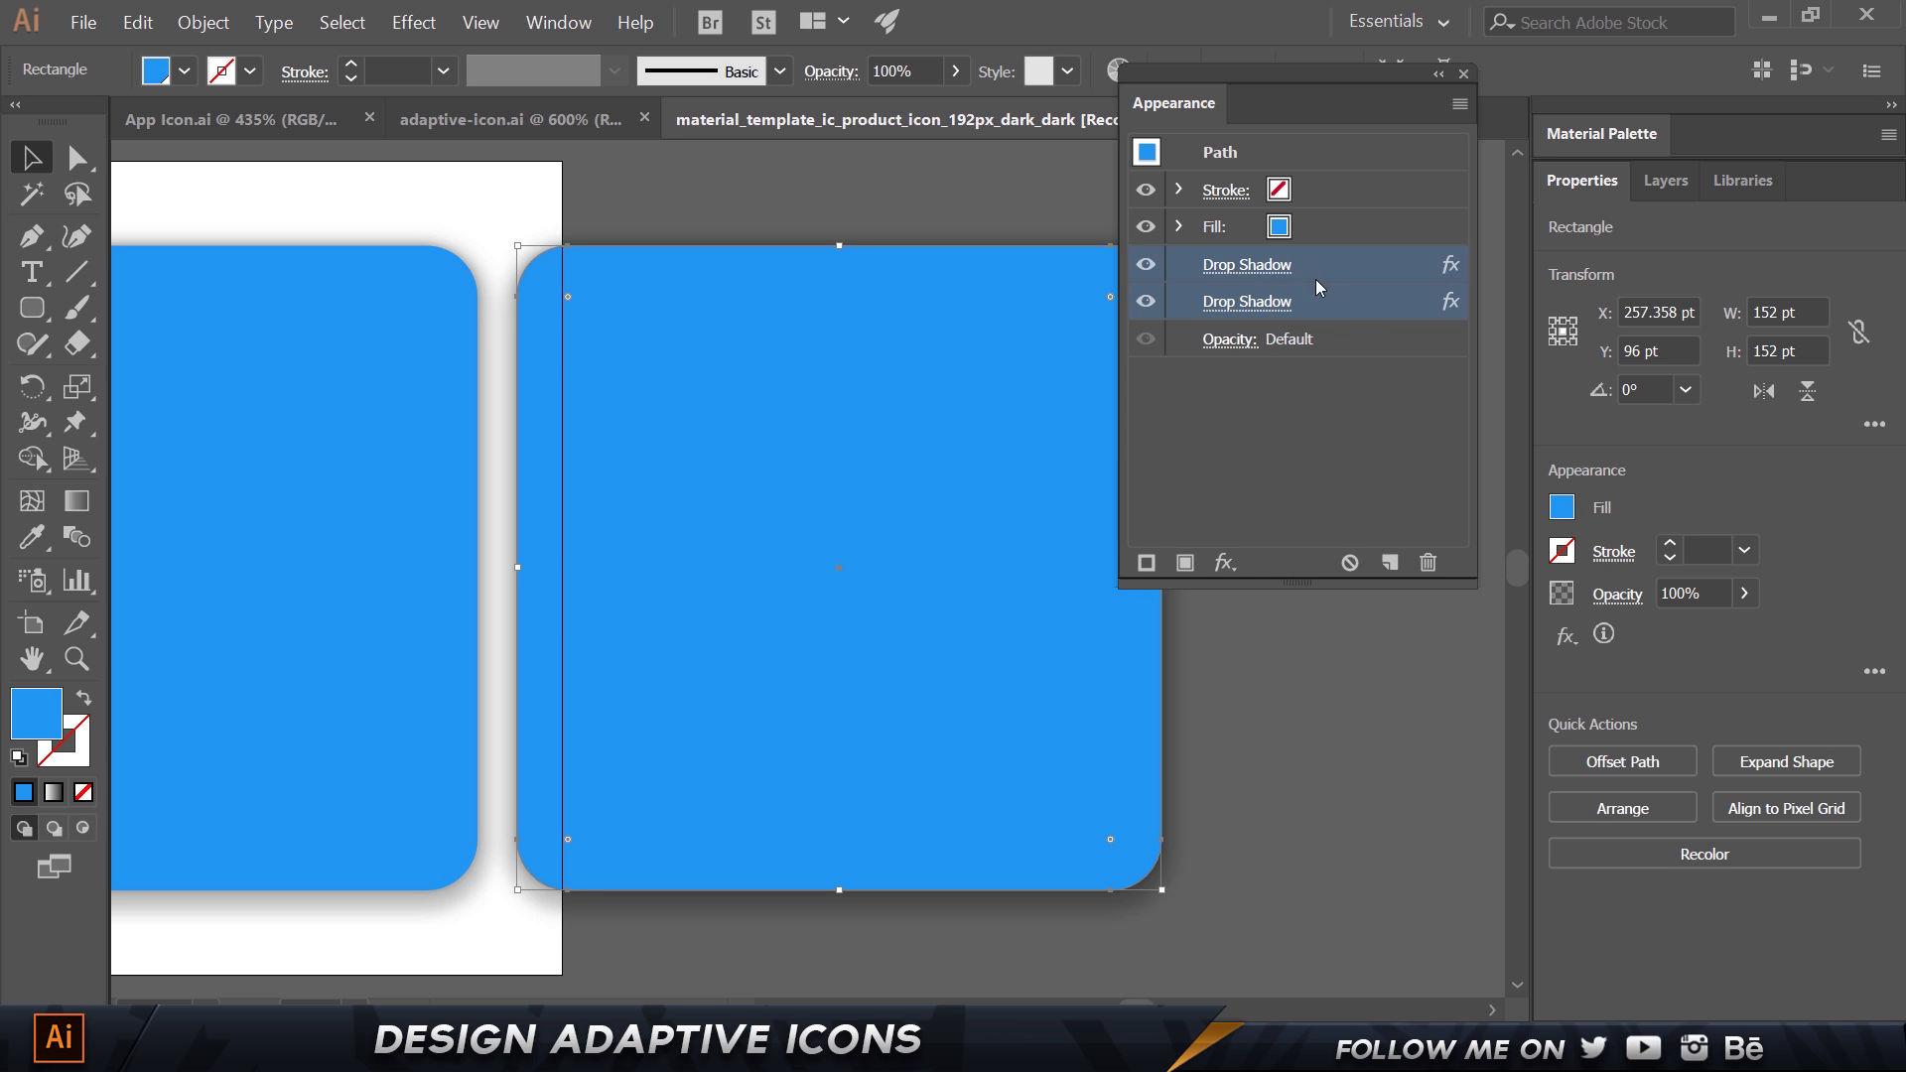
click(1429, 563)
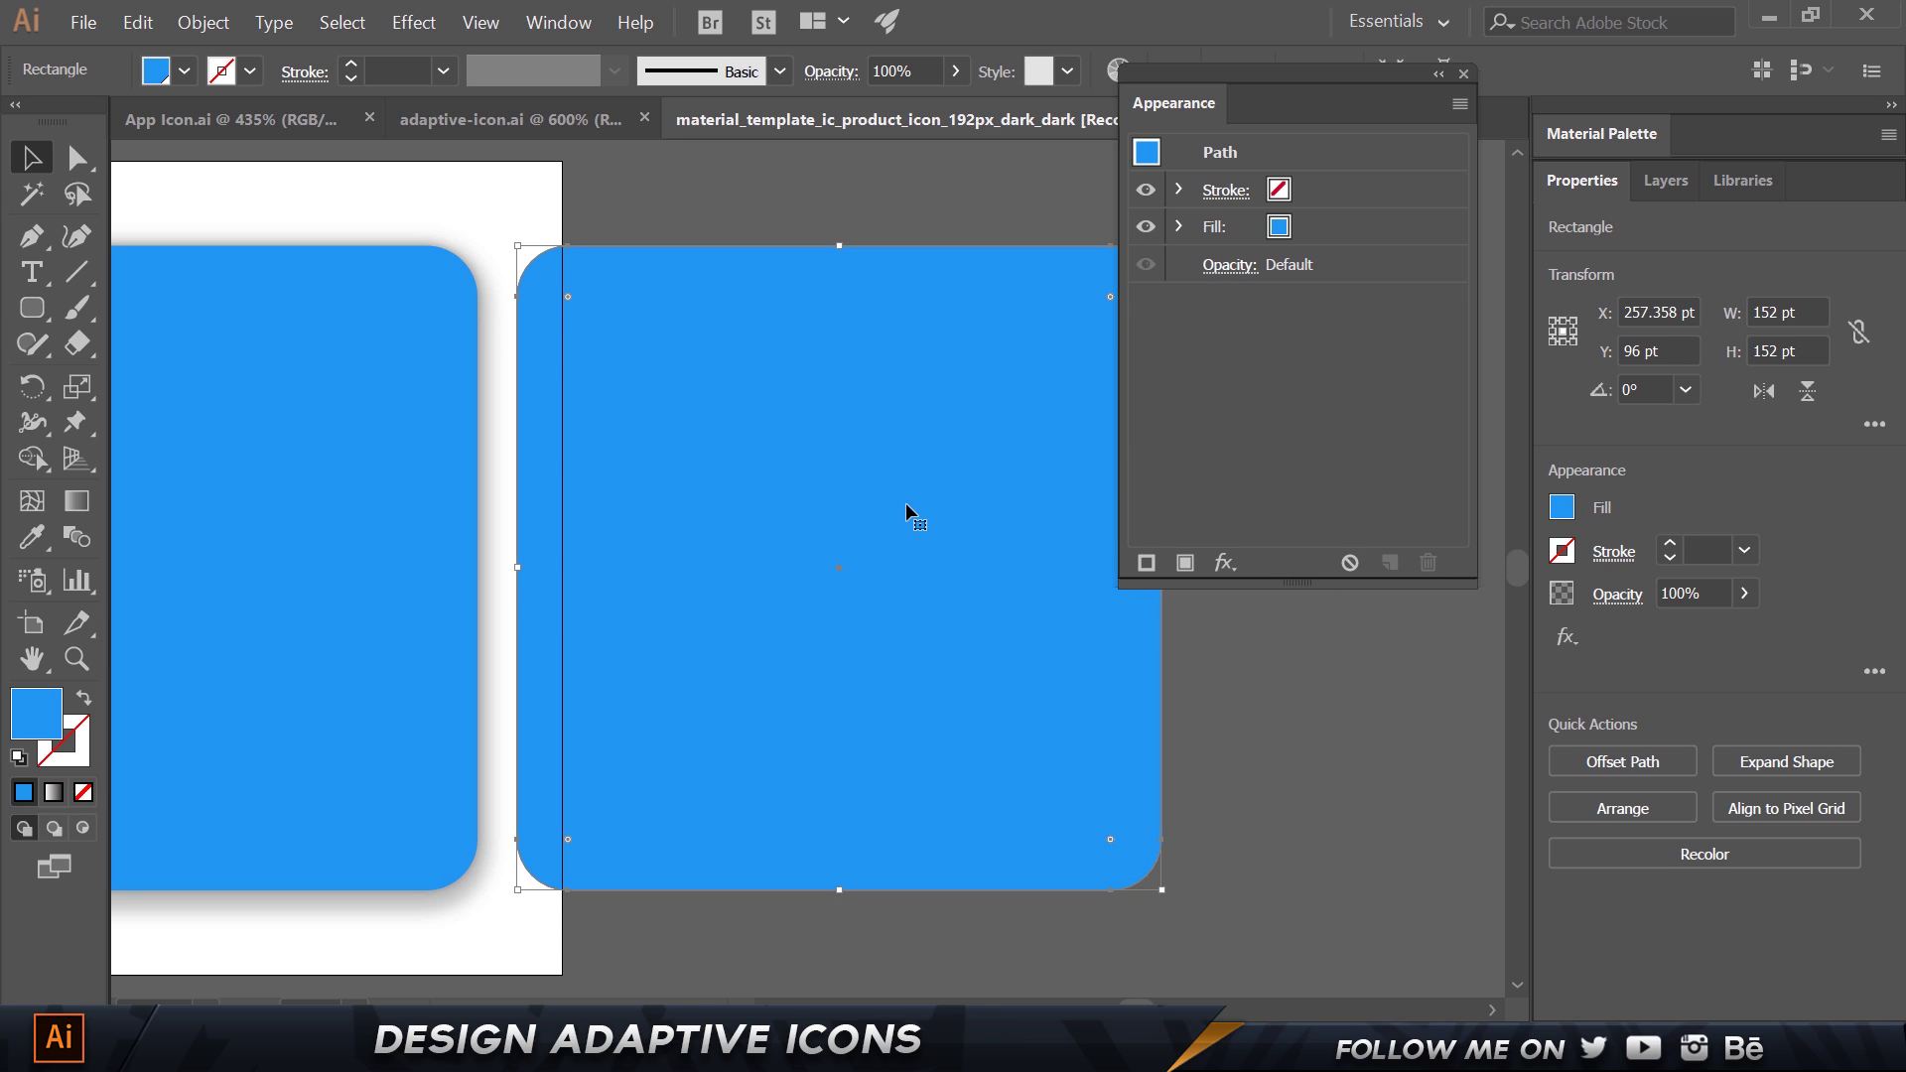
Duplicate the shadowless rounded rectangle in place, move the duplicate down 1 pt and close the floating appearance settings.
click(1277, 741)
click(935, 584)
key(ctrl+shift+b)
key(ctrl+shift+b)
key(Down)
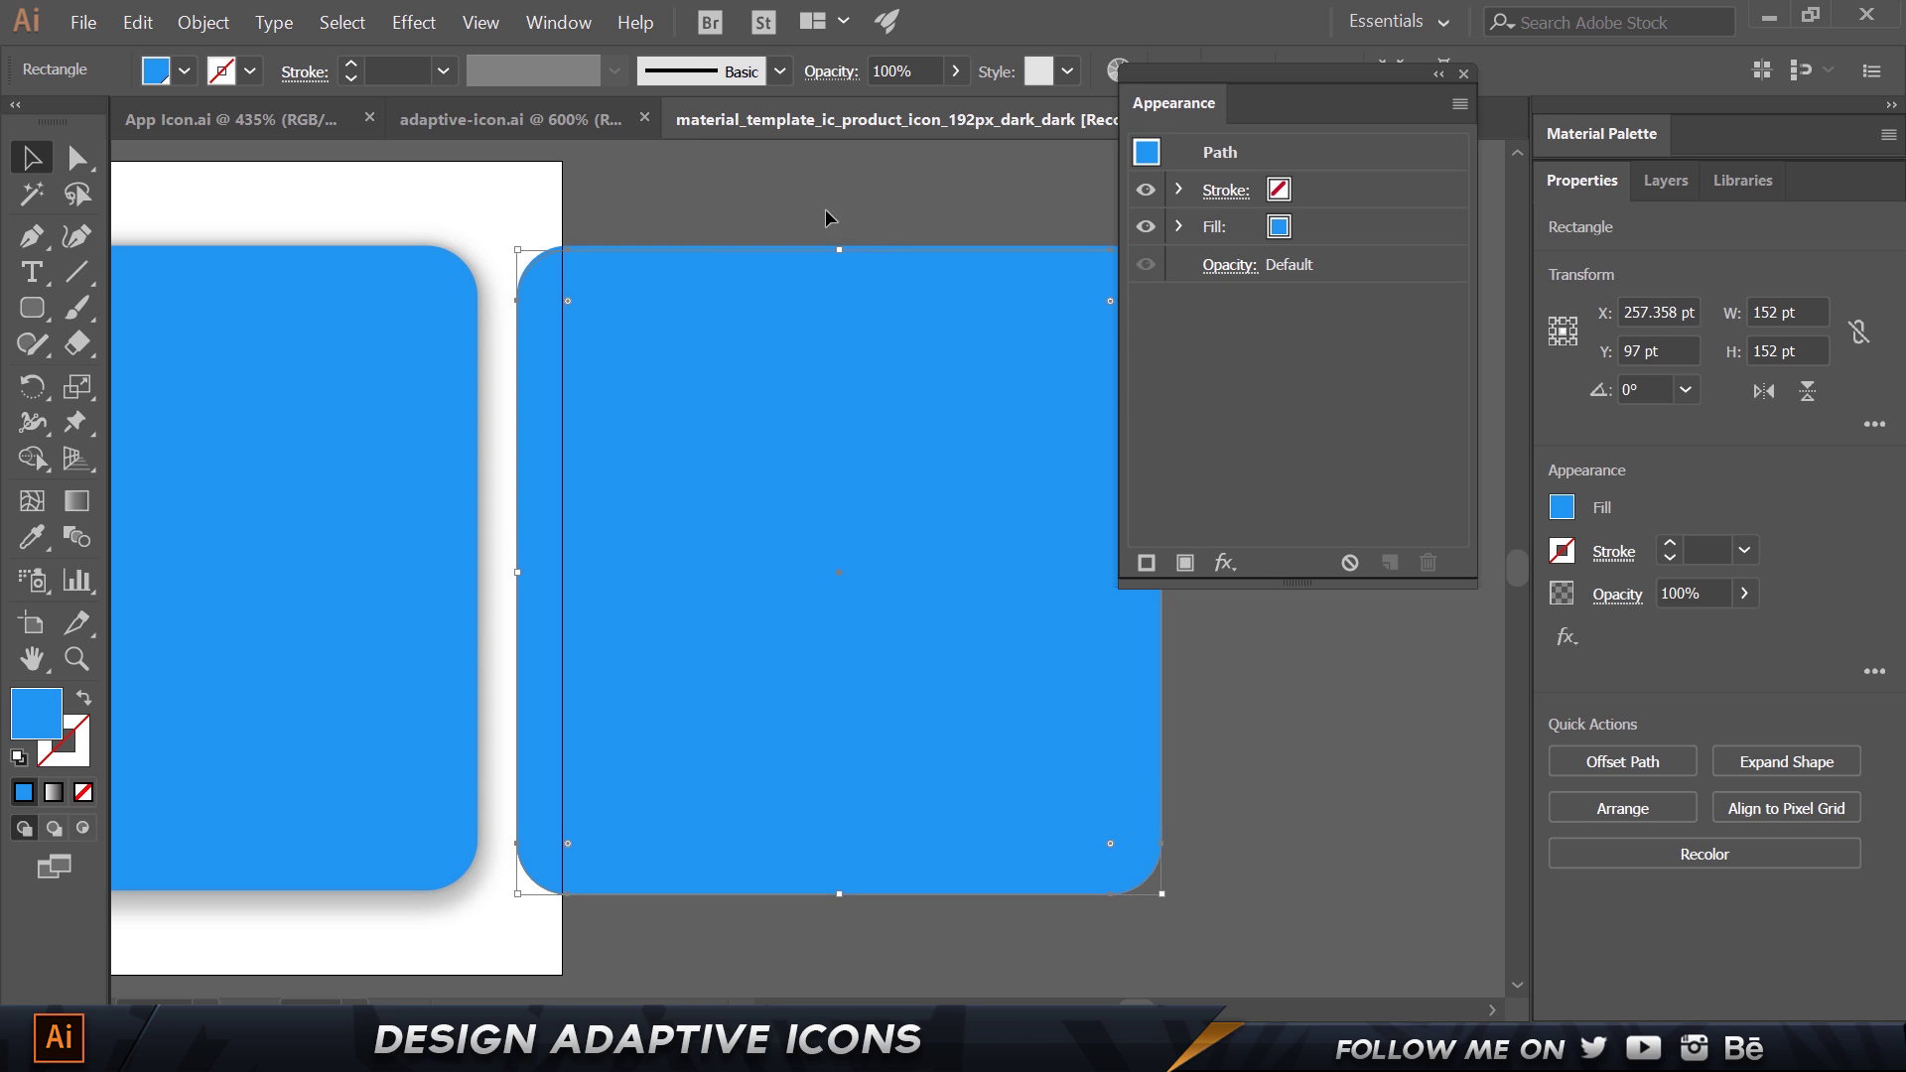
scroll(558, 204, up, 4)
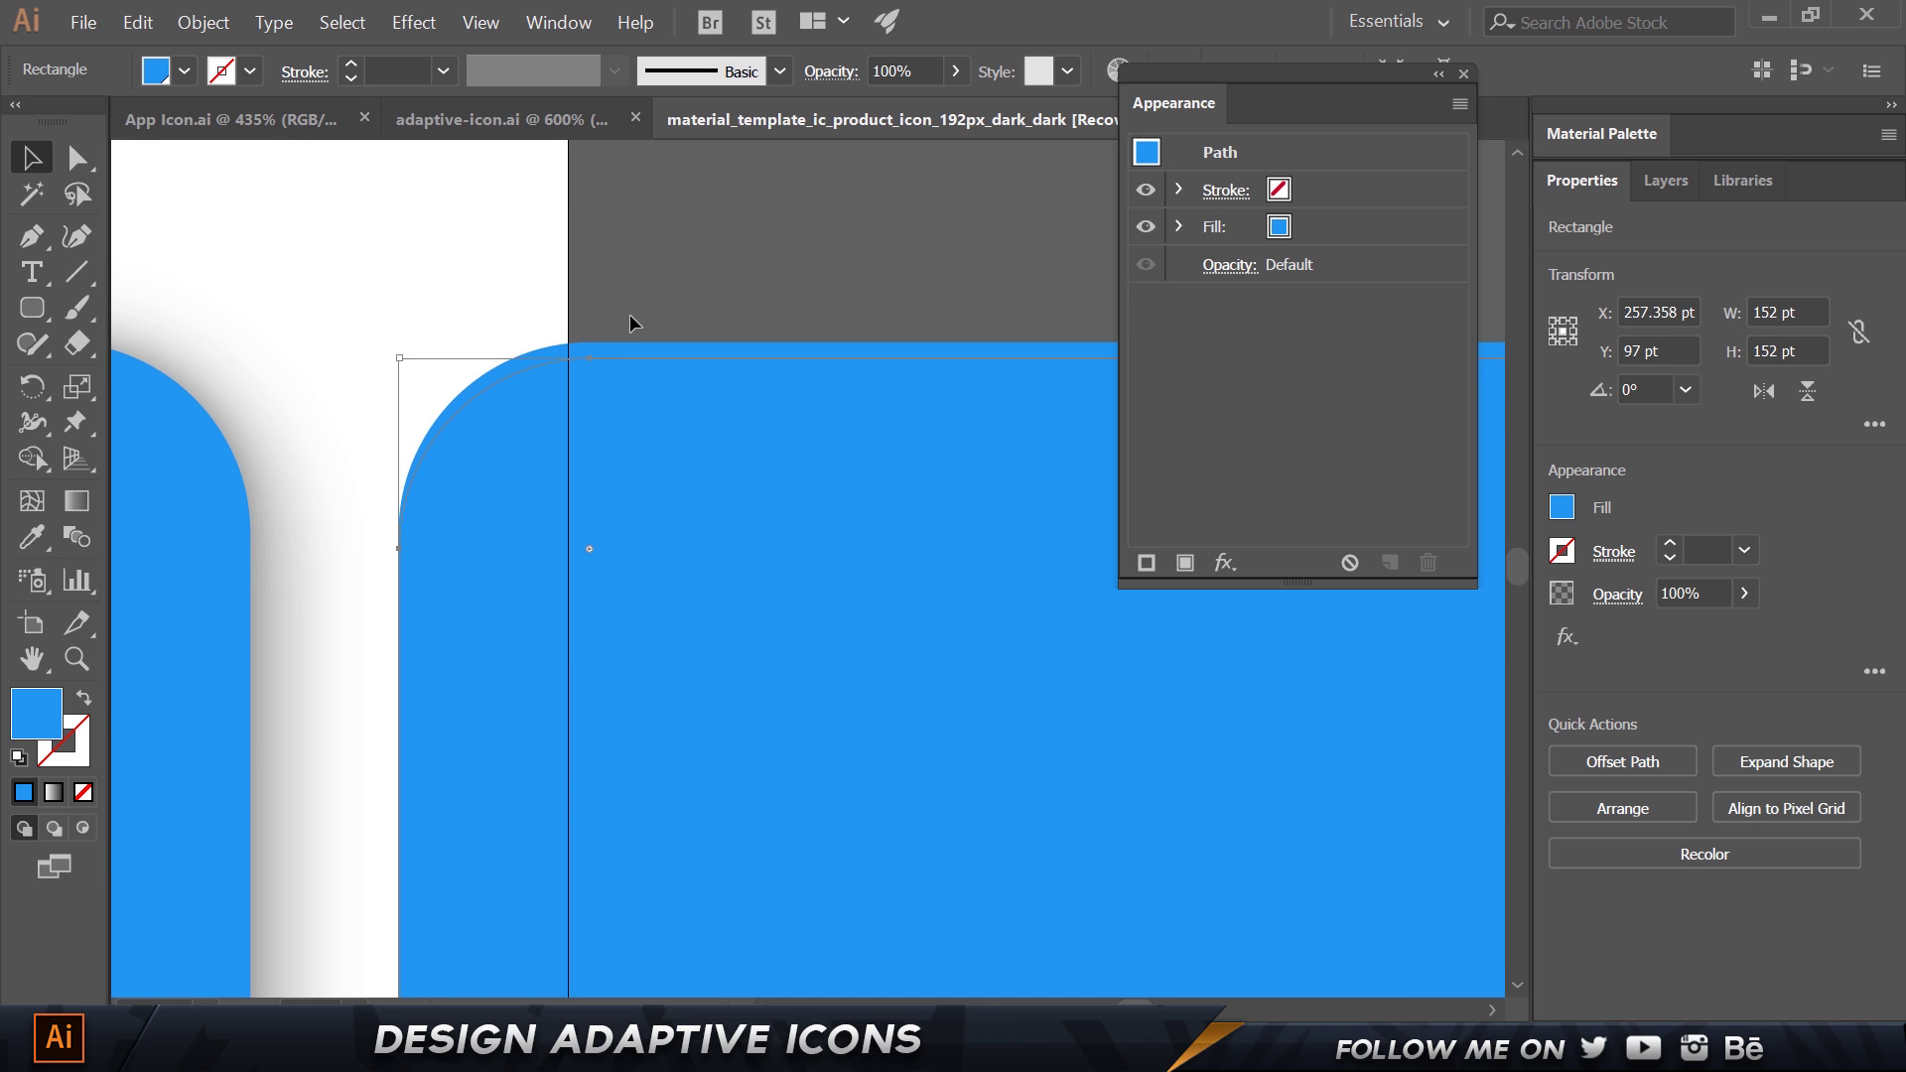
click(630, 316)
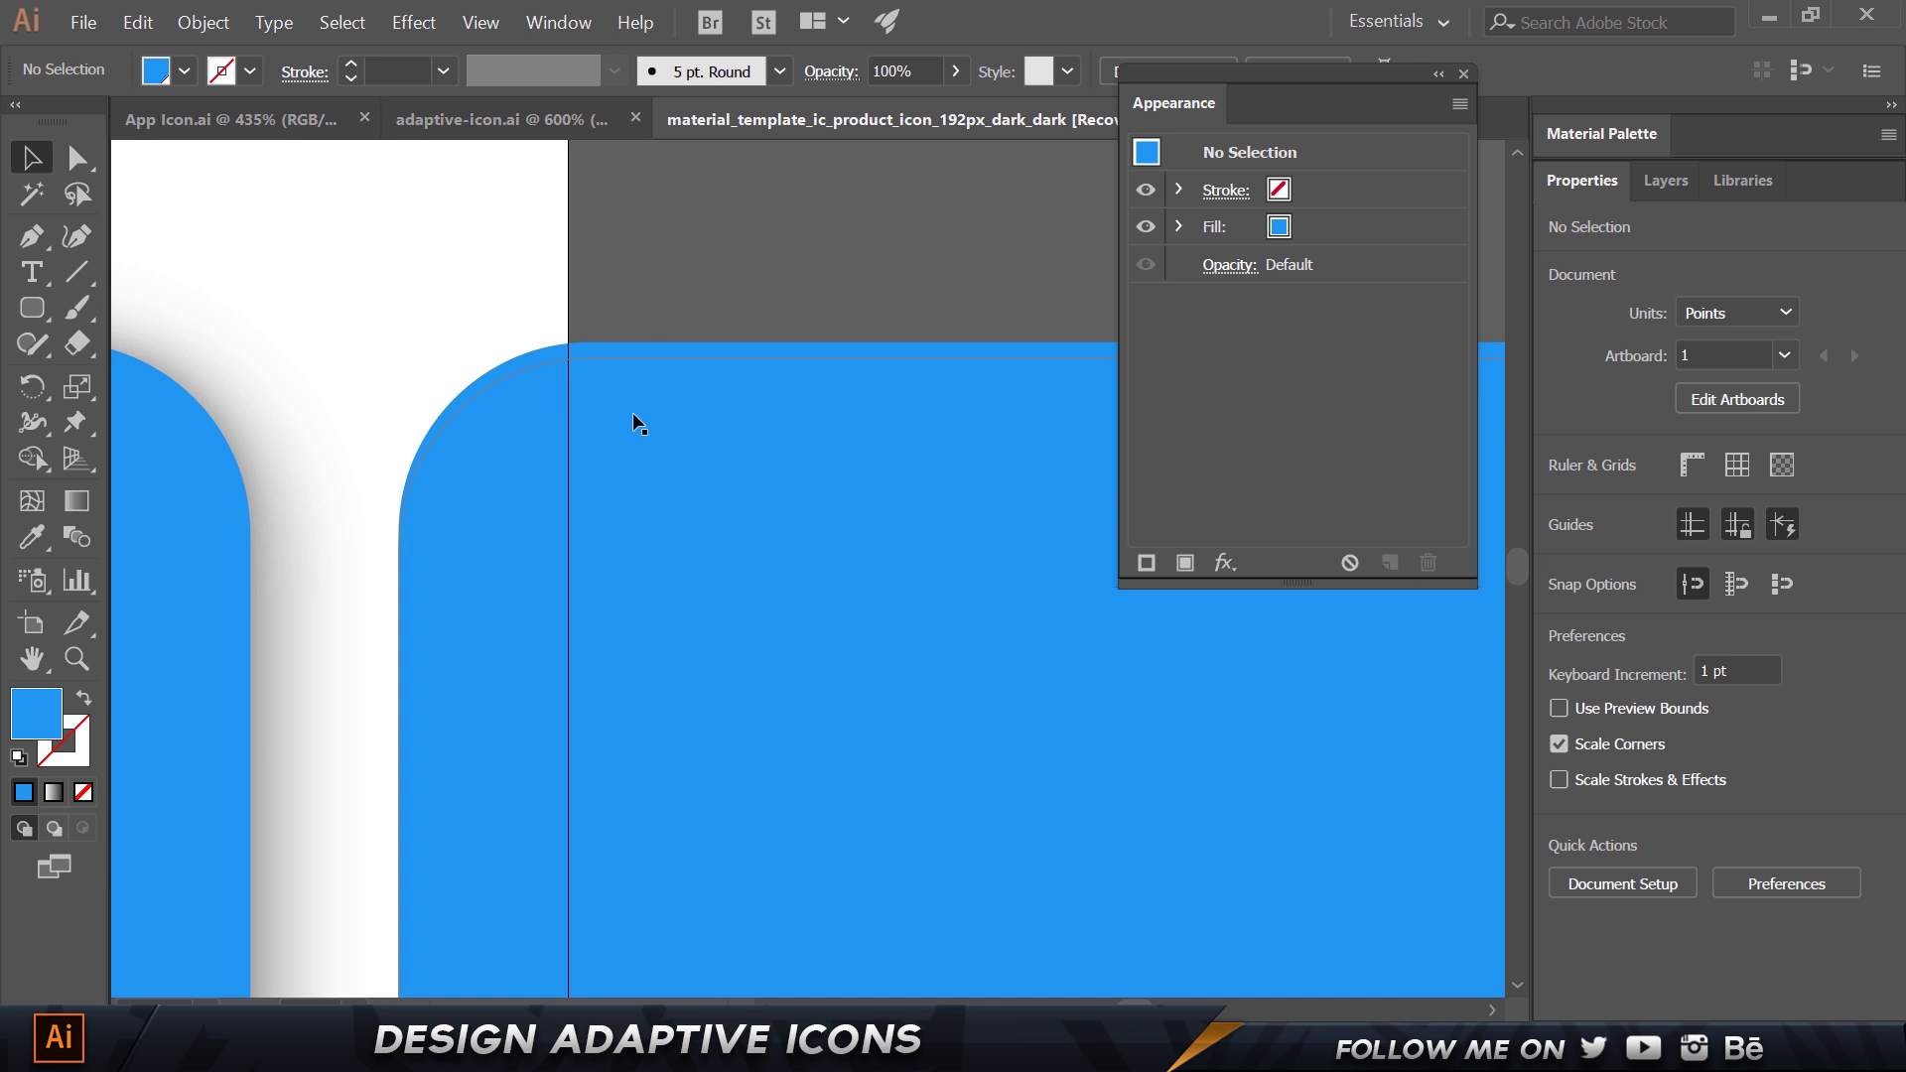
click(1469, 73)
Select both overlapping rounded rectangles and subtract the front one, leaving a thin curved top edge.
click(993, 539)
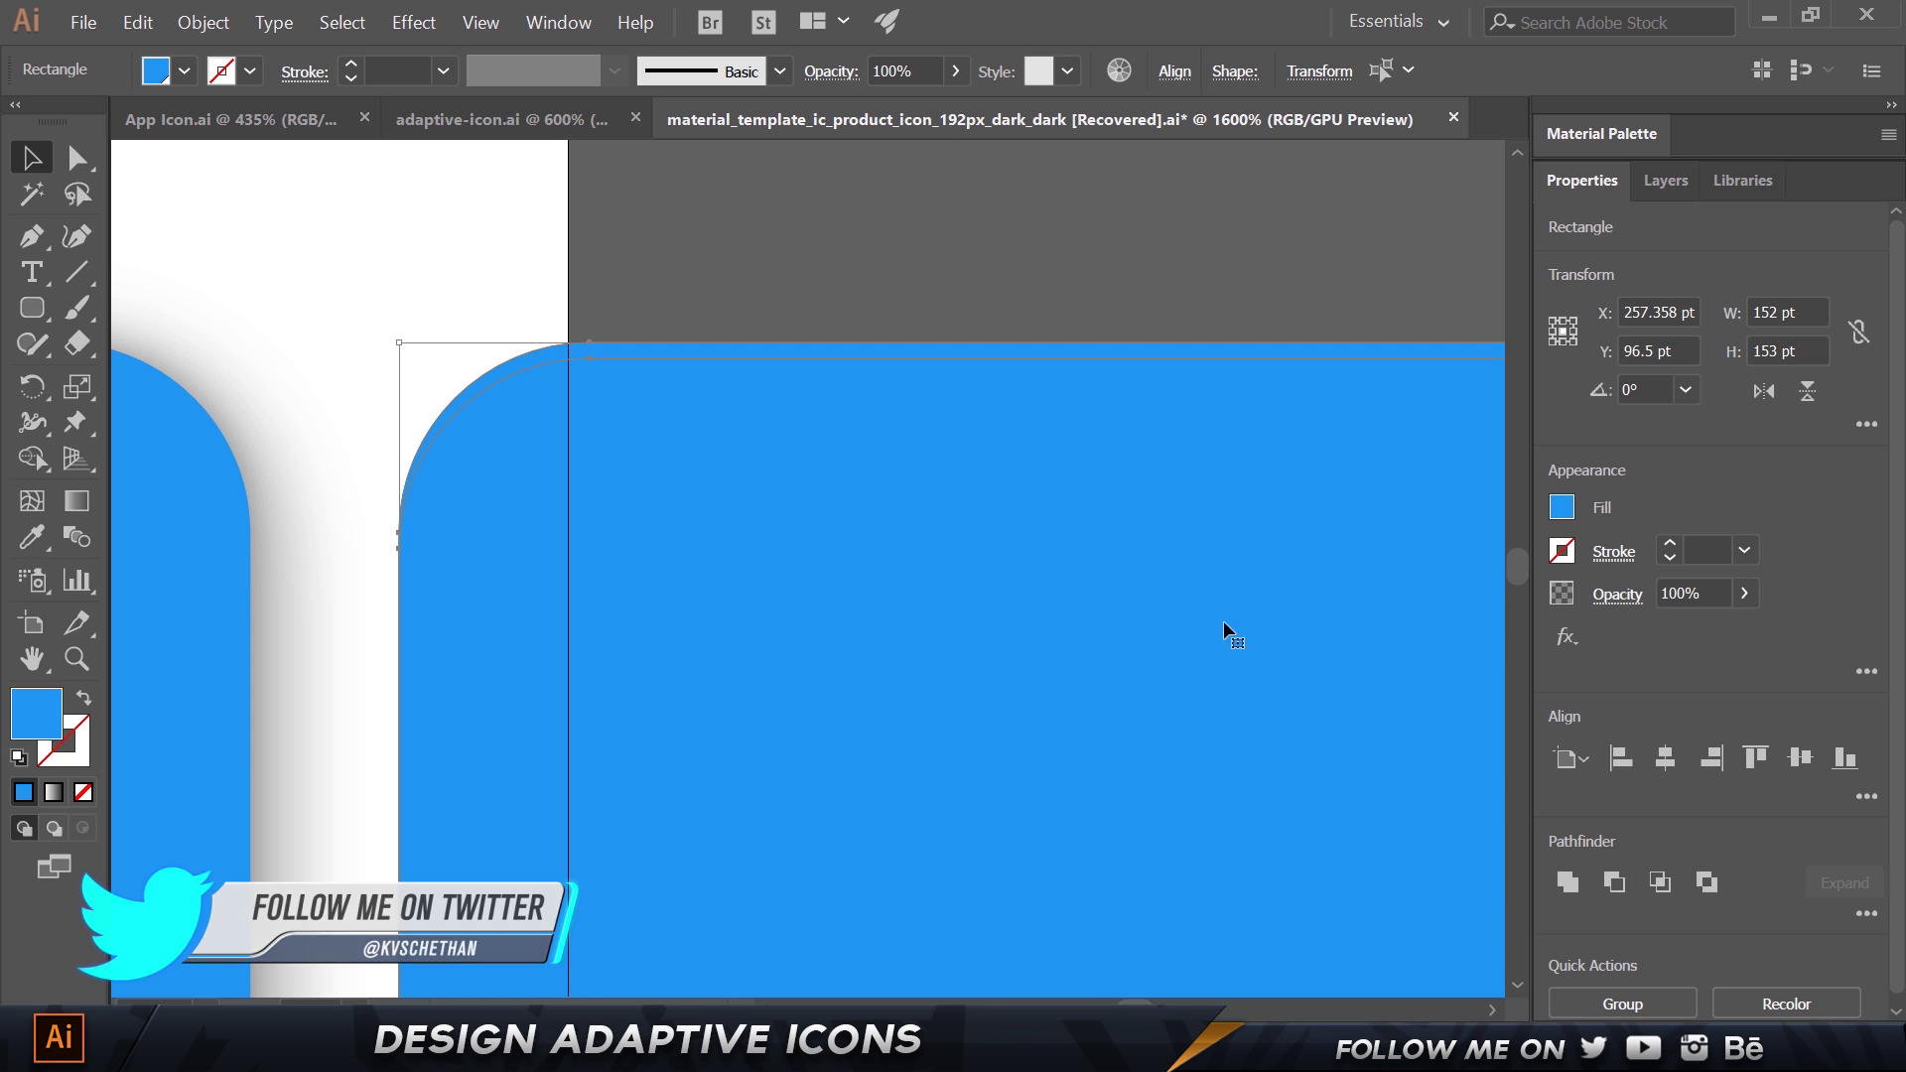
click(572, 25)
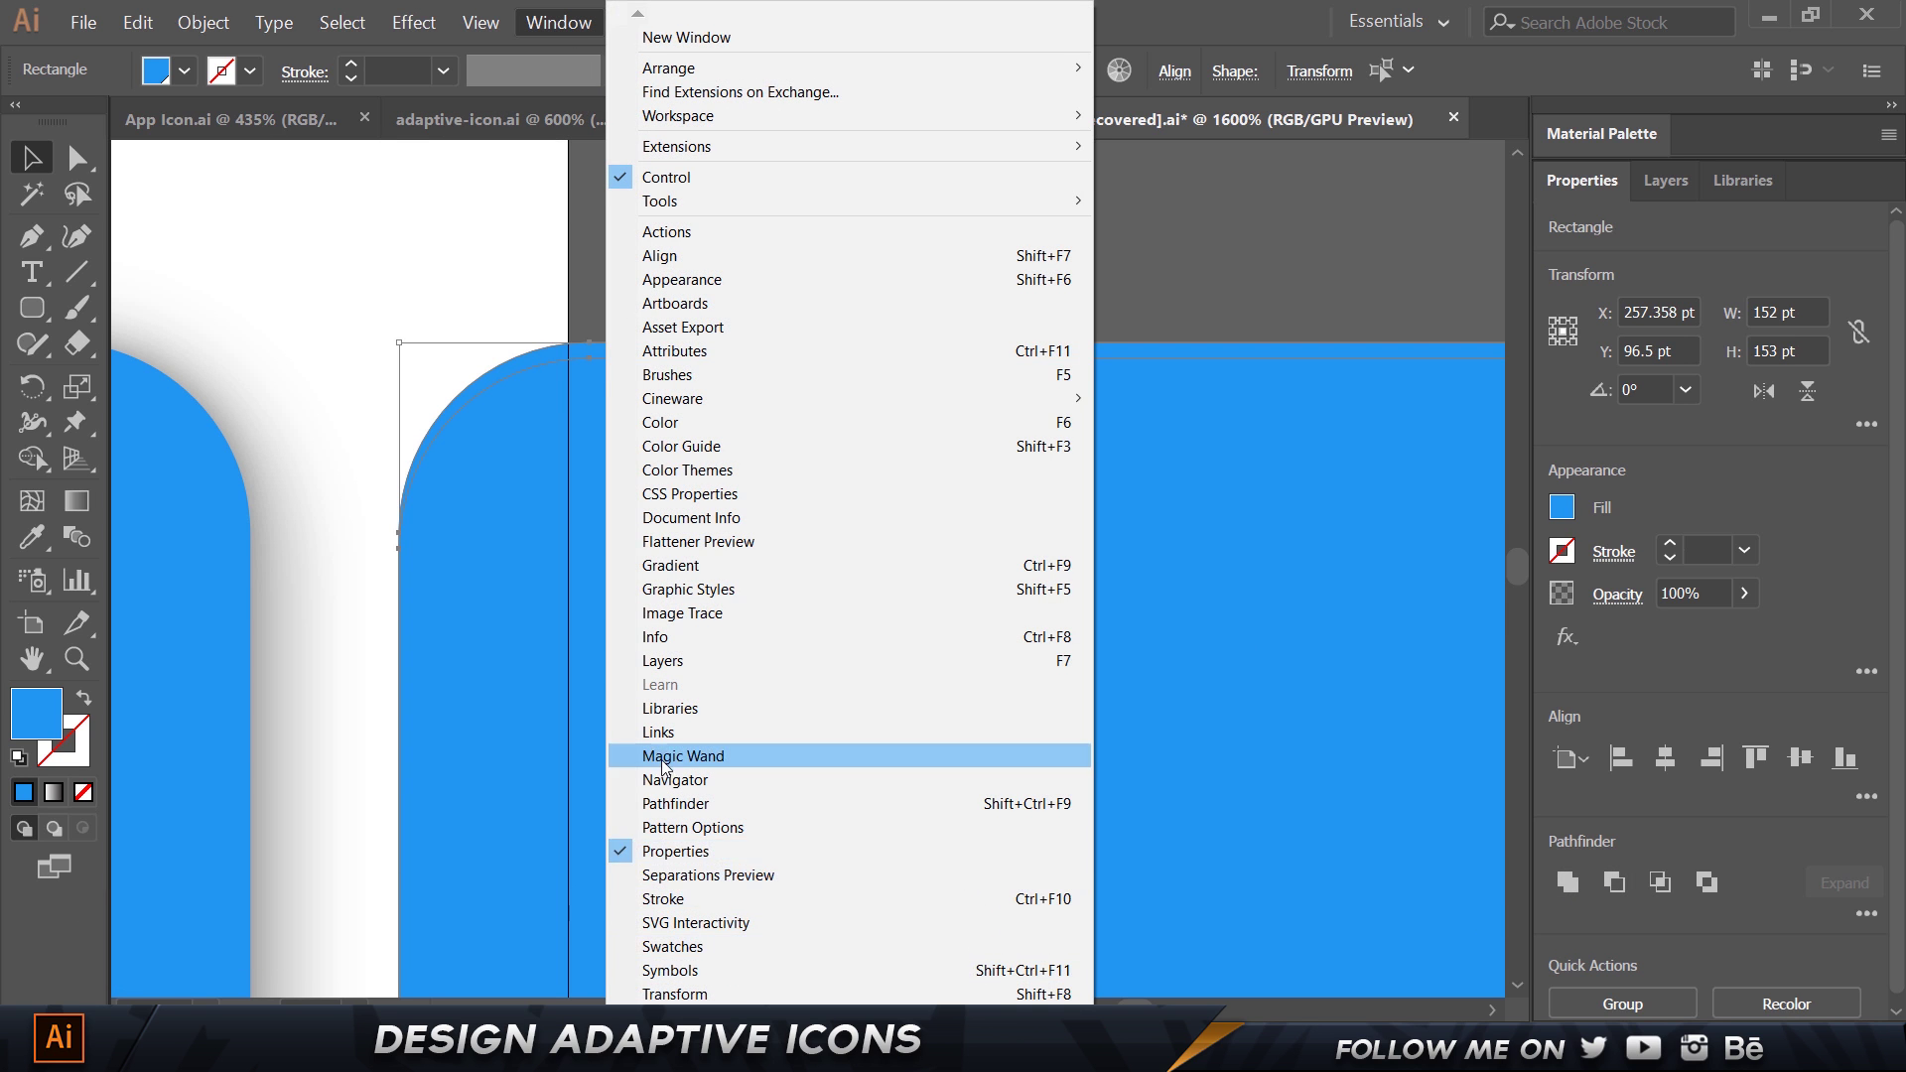
click(1609, 709)
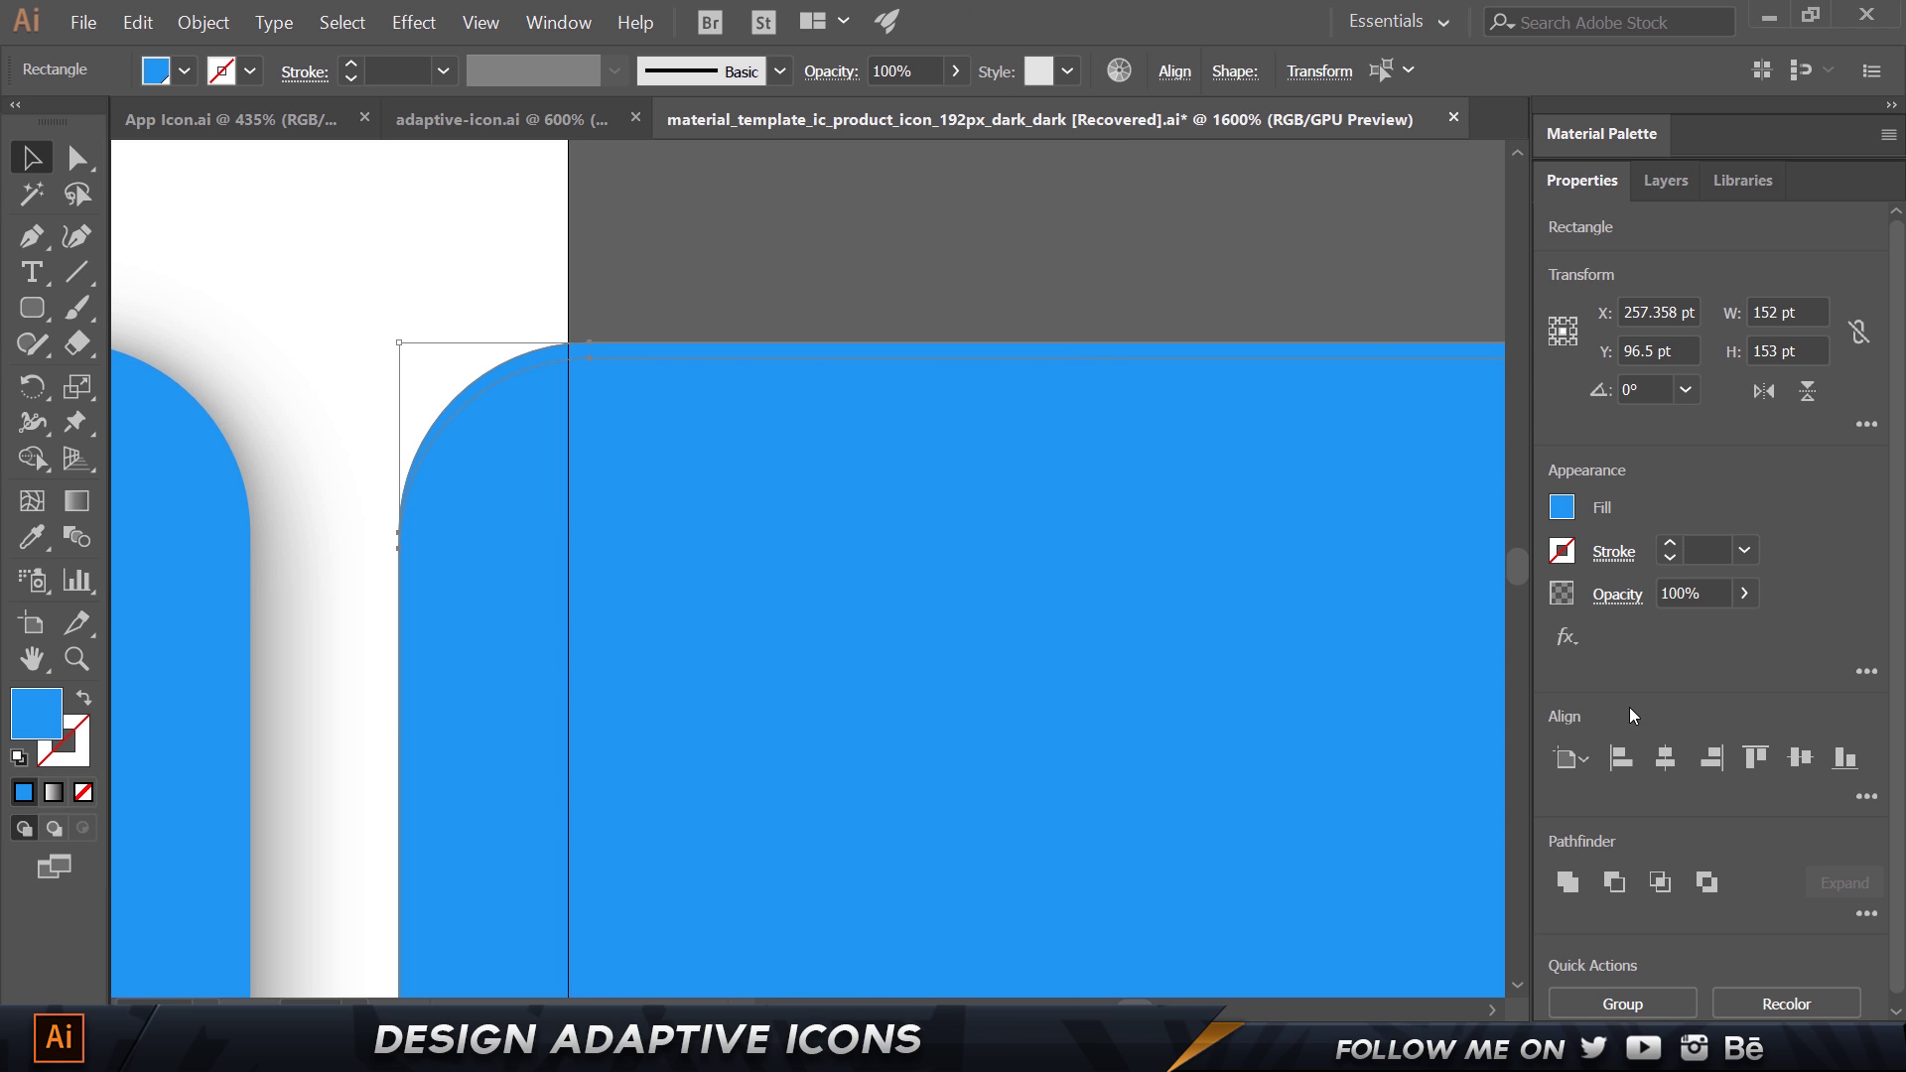
click(1611, 880)
alt+scroll(860, 407, down, 4)
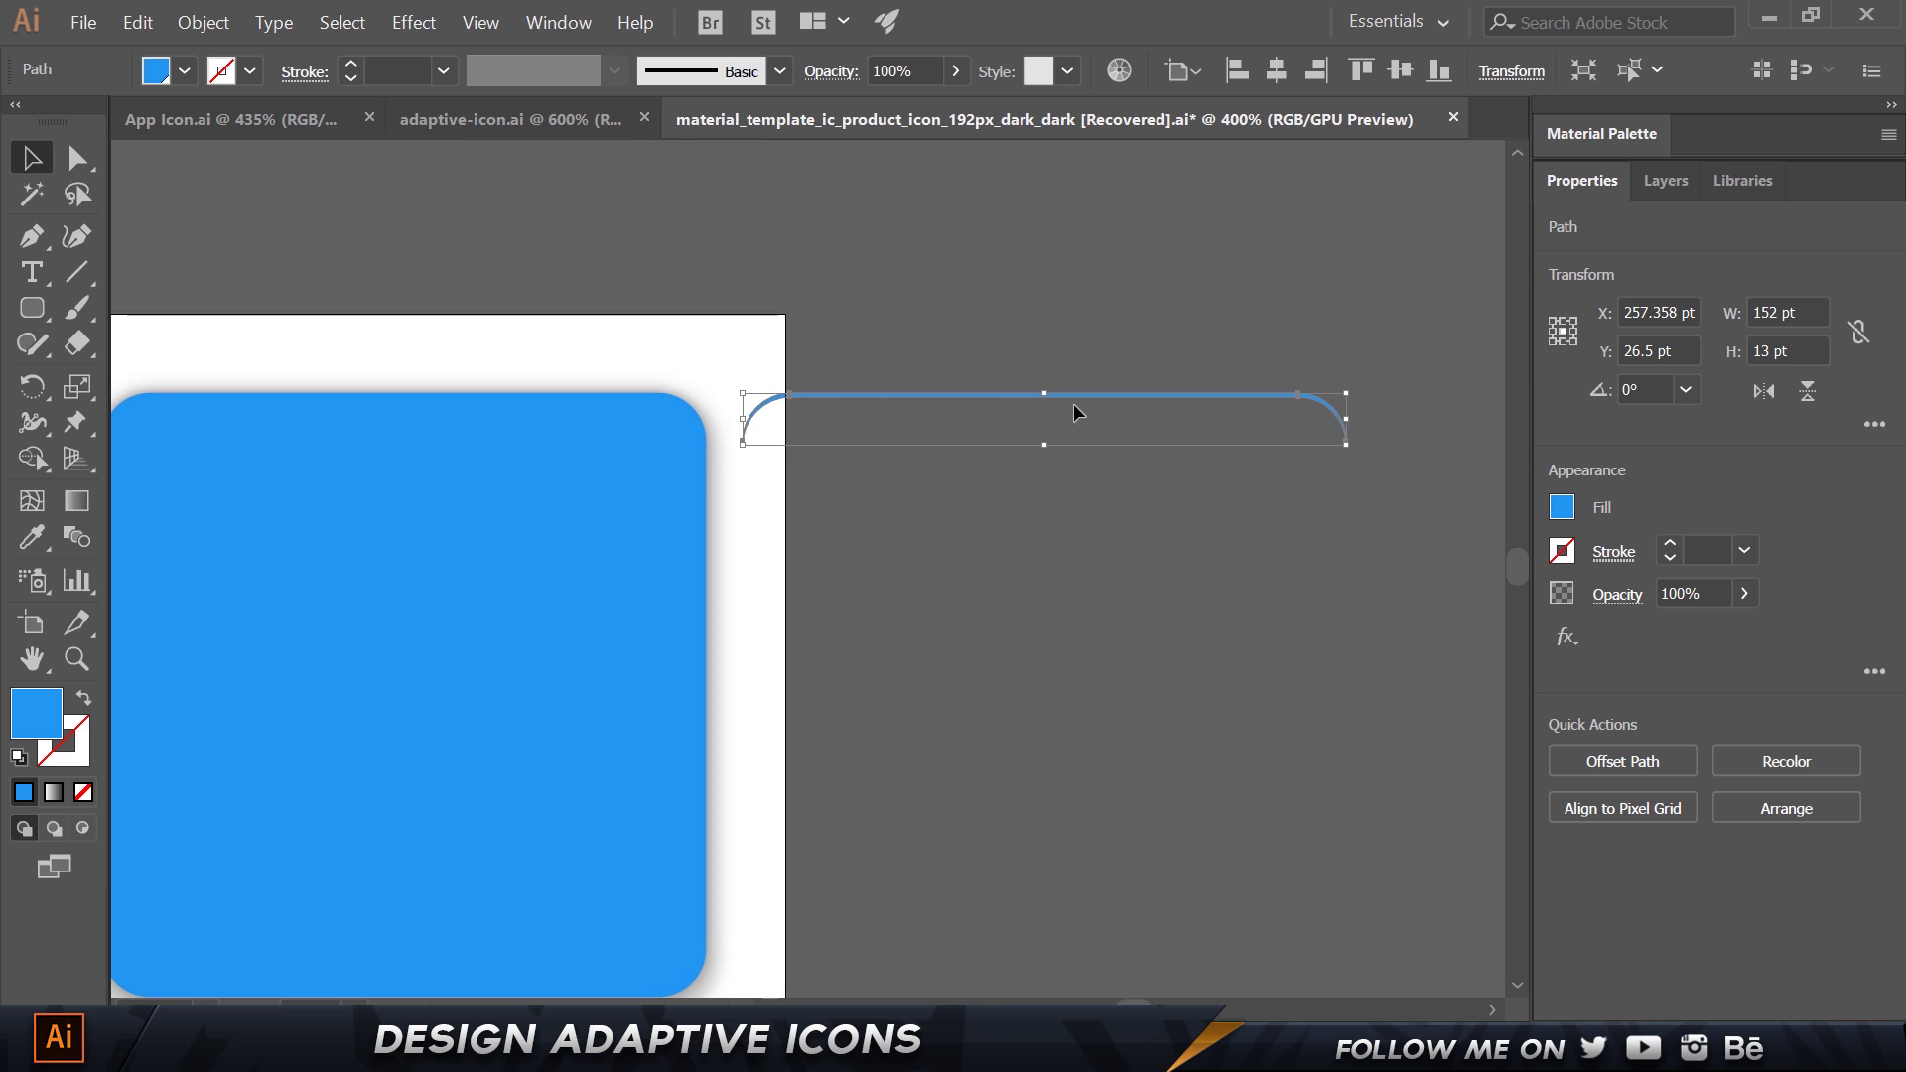
click(937, 500)
click(993, 396)
click(1119, 676)
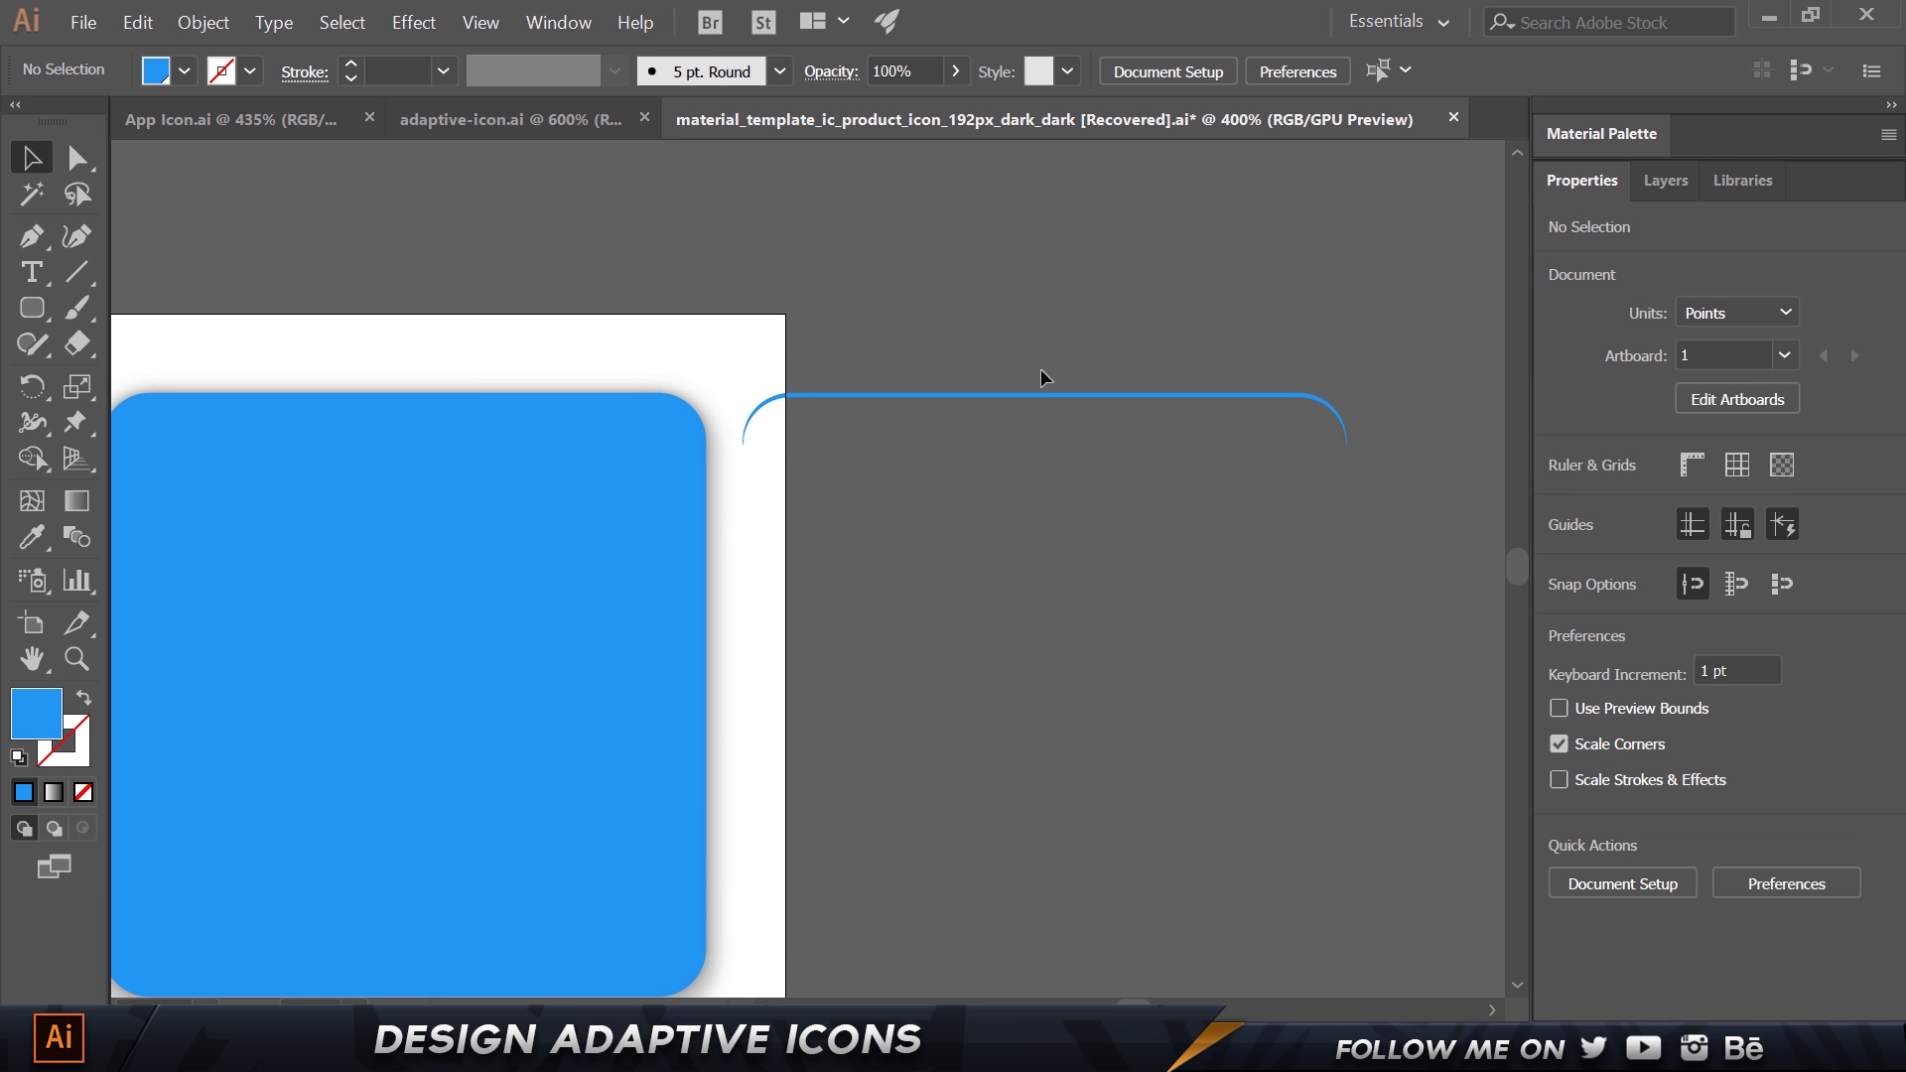
Change the fill of the thin top edge shape to white.
click(1053, 400)
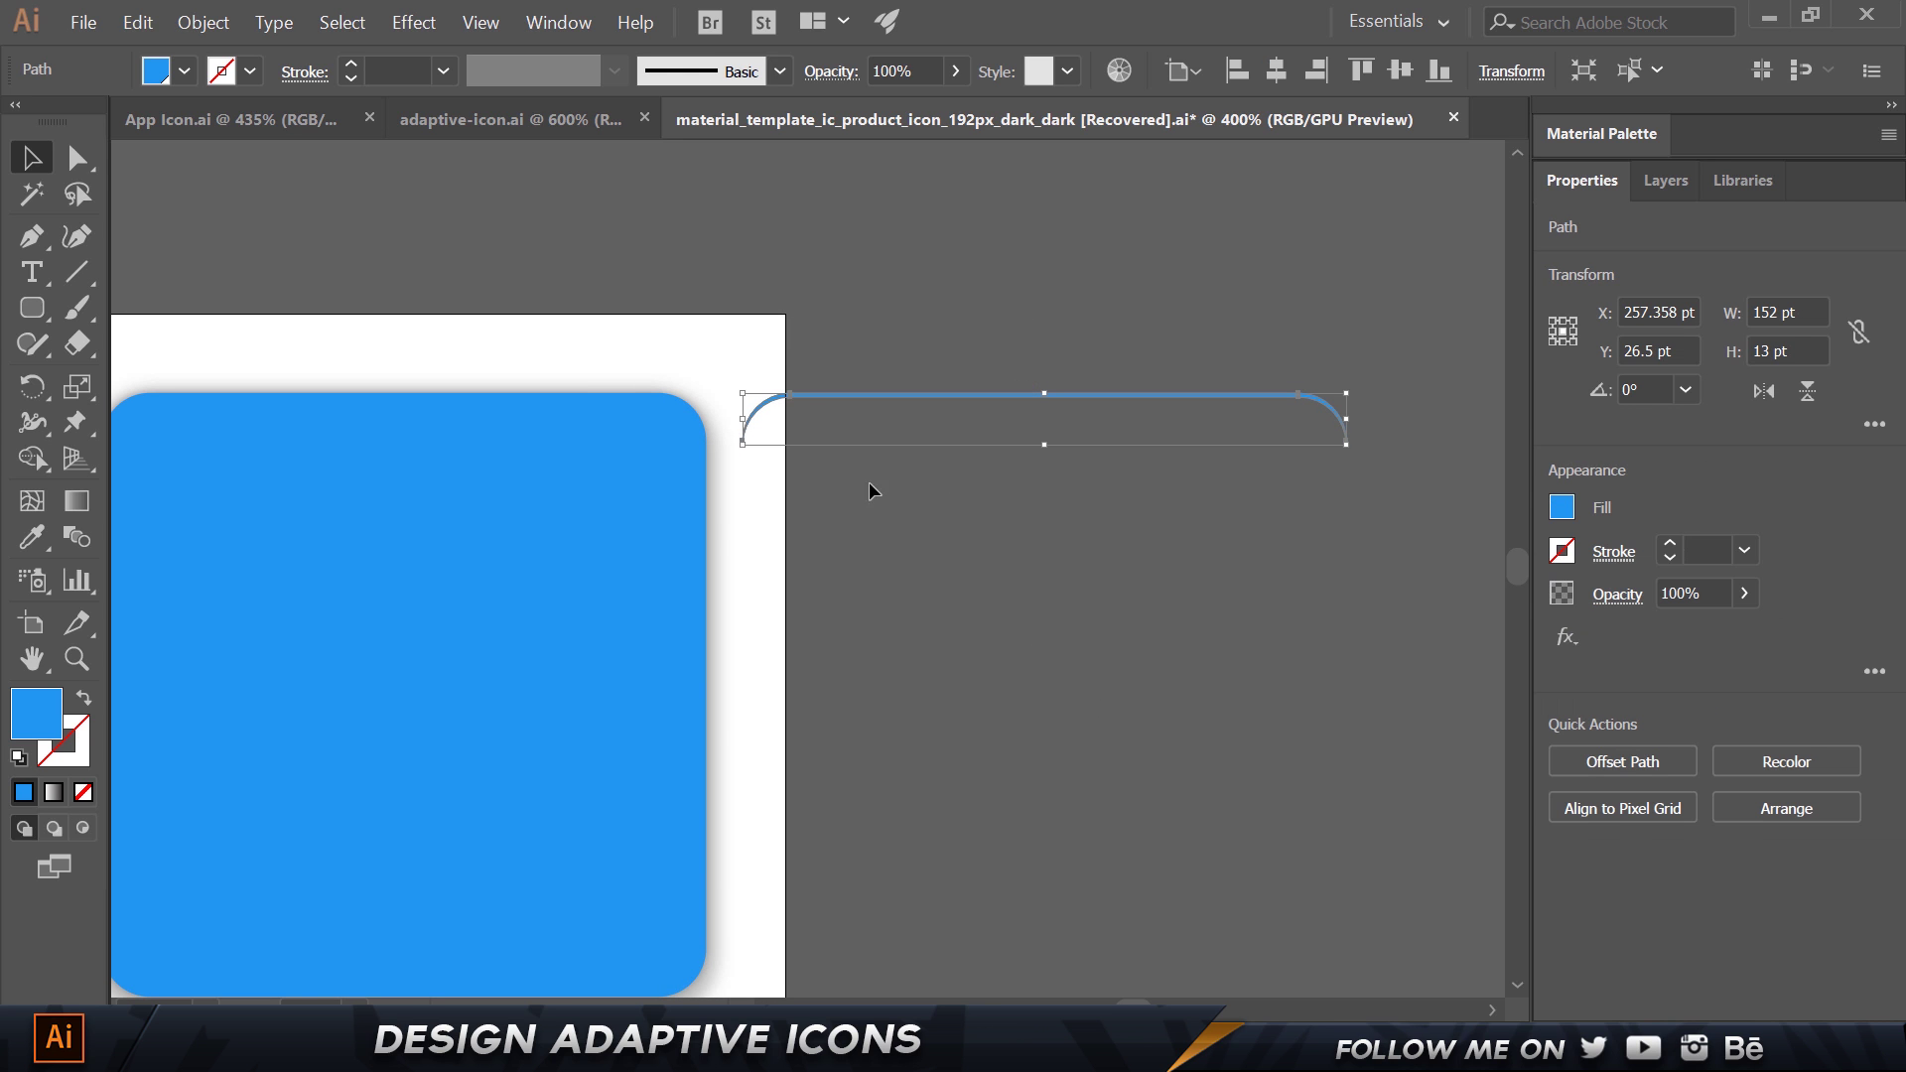
double_click(36, 730)
drag(1438, 477, 1053, 343)
click(1770, 361)
click(1128, 588)
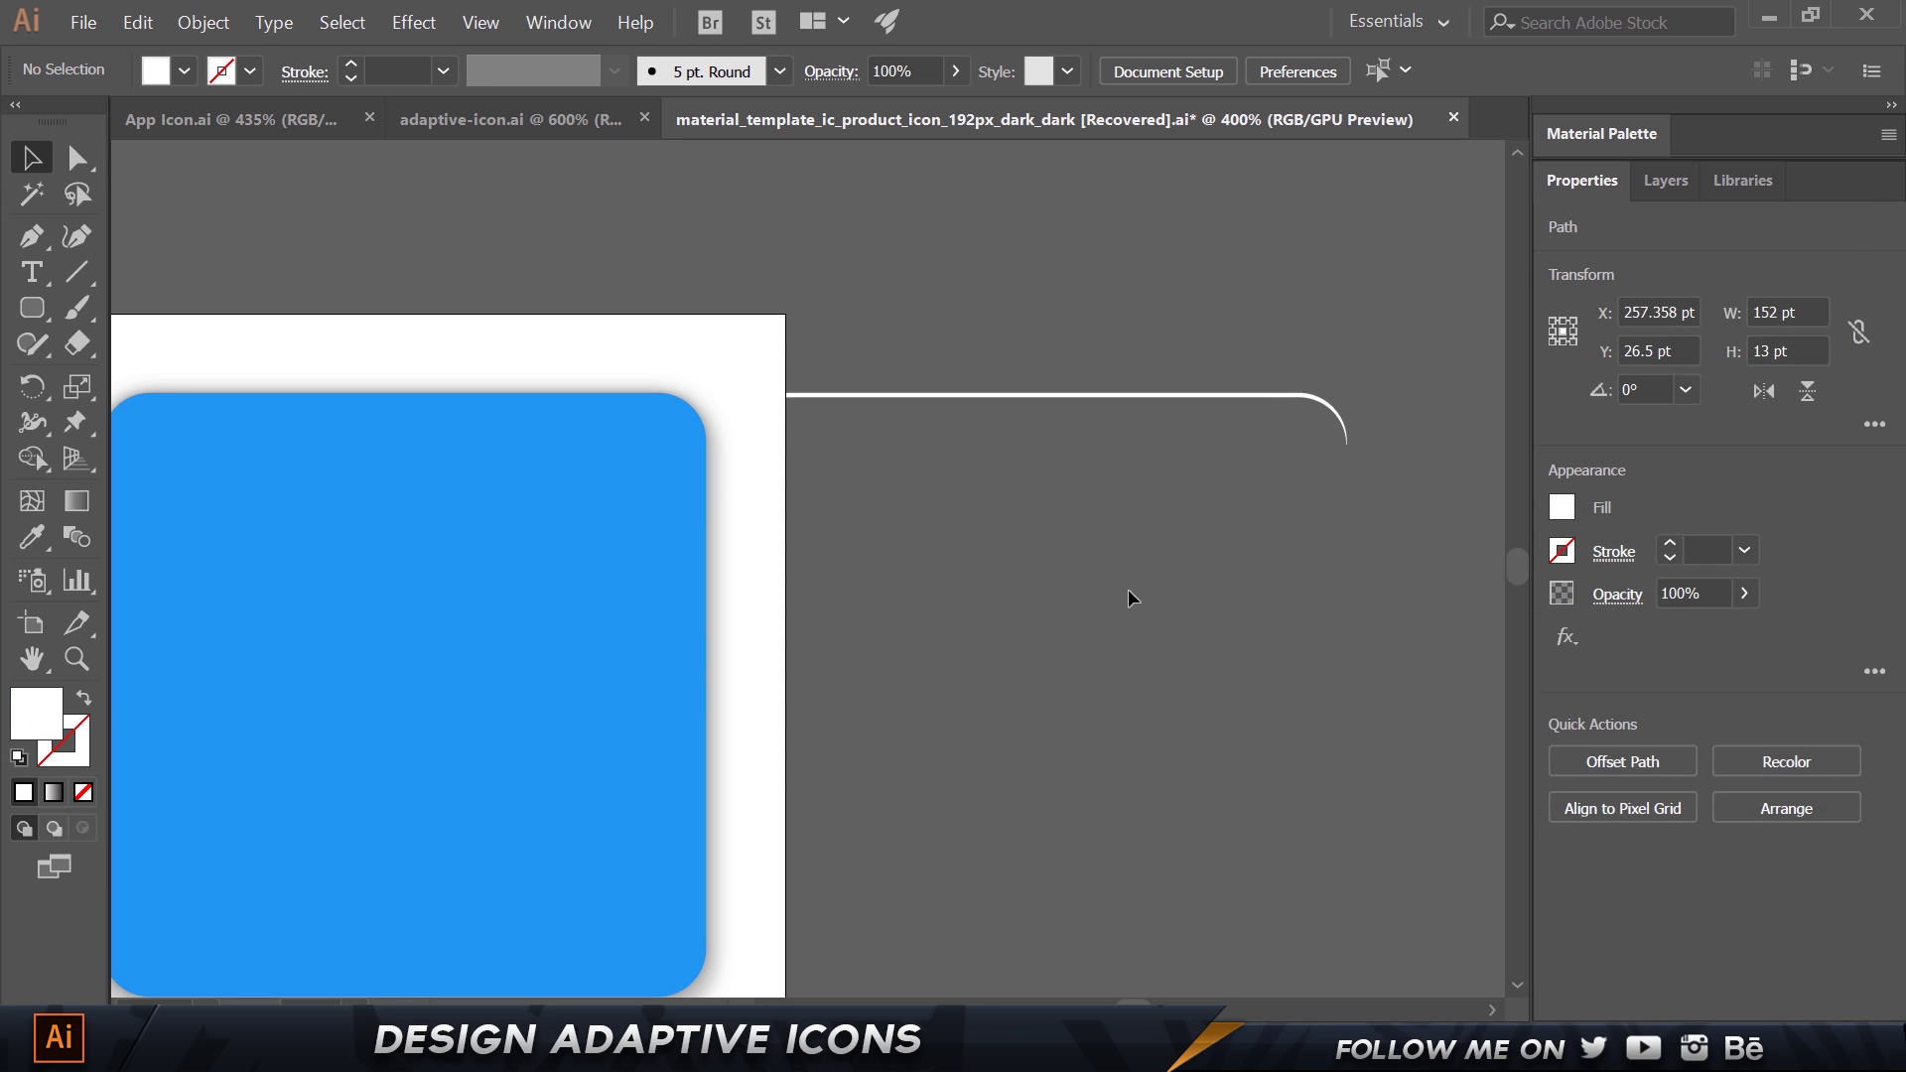
Centre the white edge shape horizontally on the artboard so it sits on the blue rectangle's top edge.
click(973, 398)
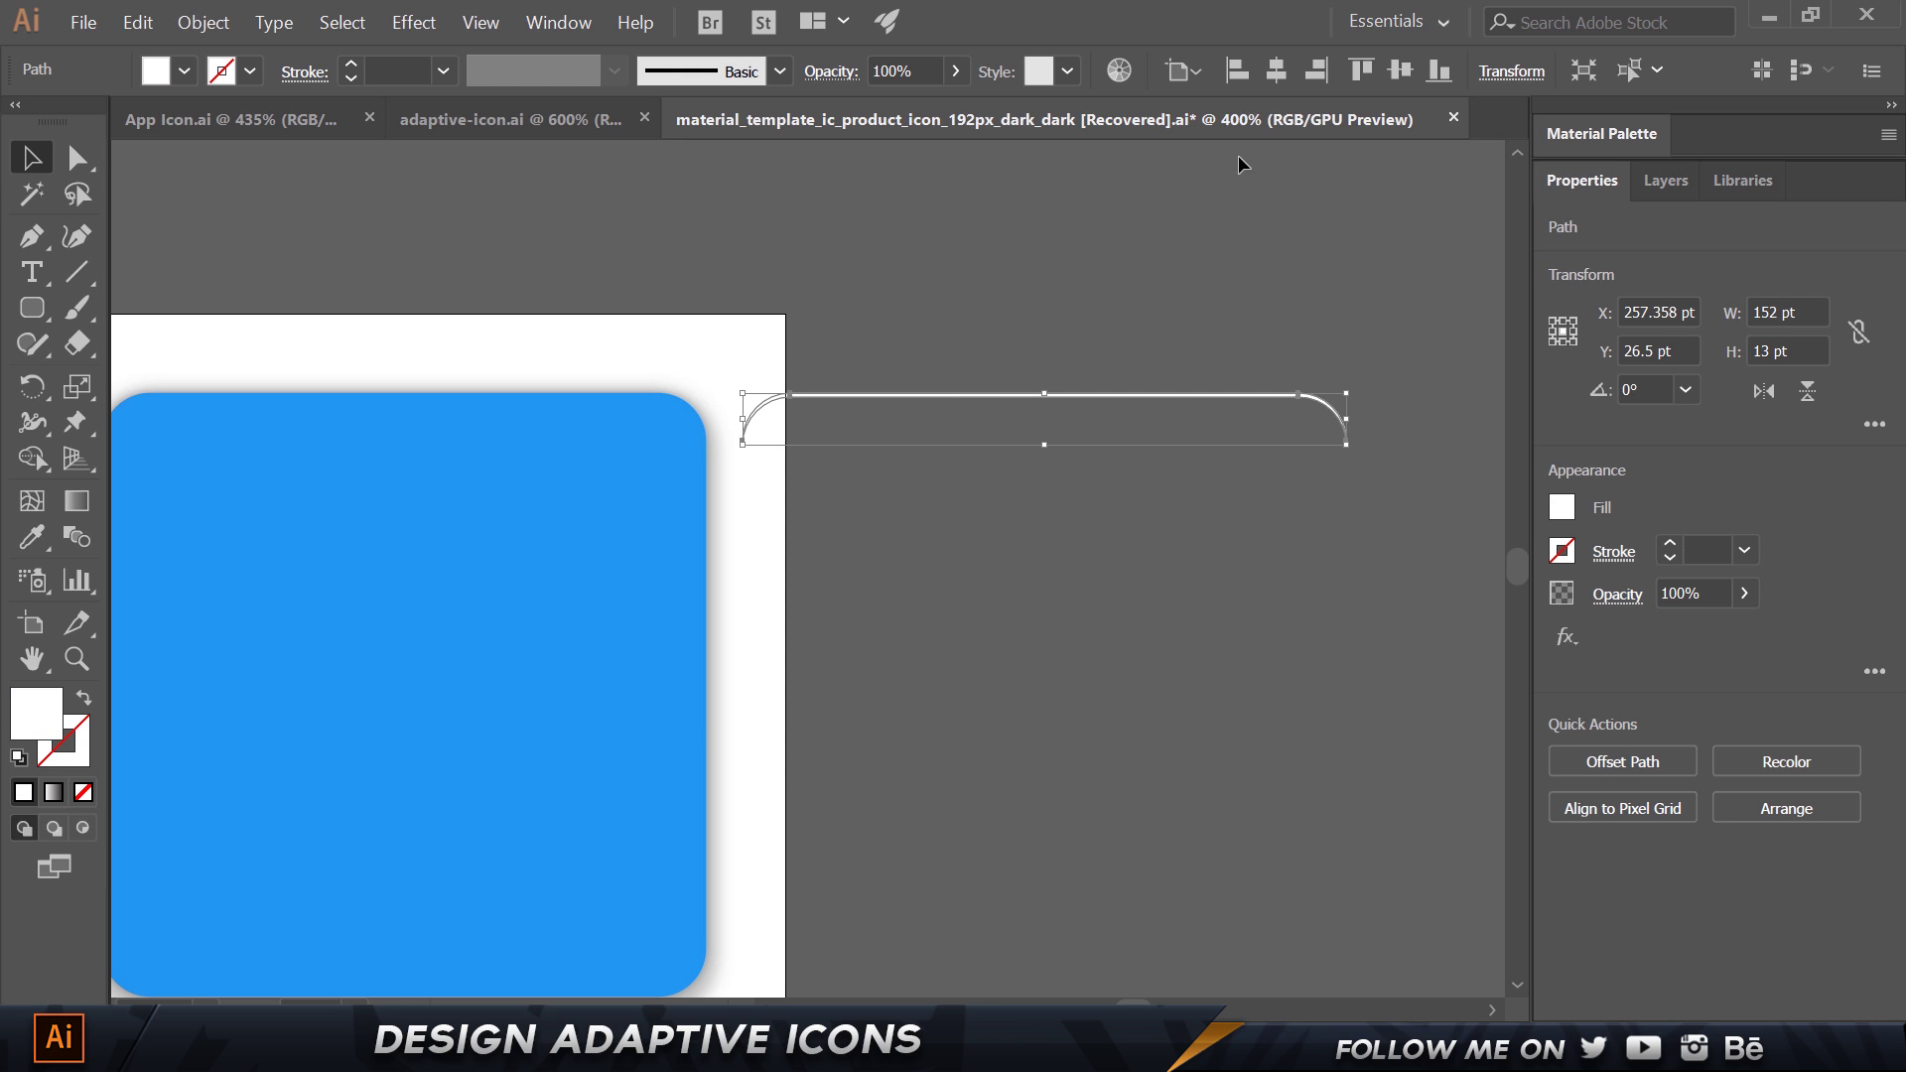
click(1278, 78)
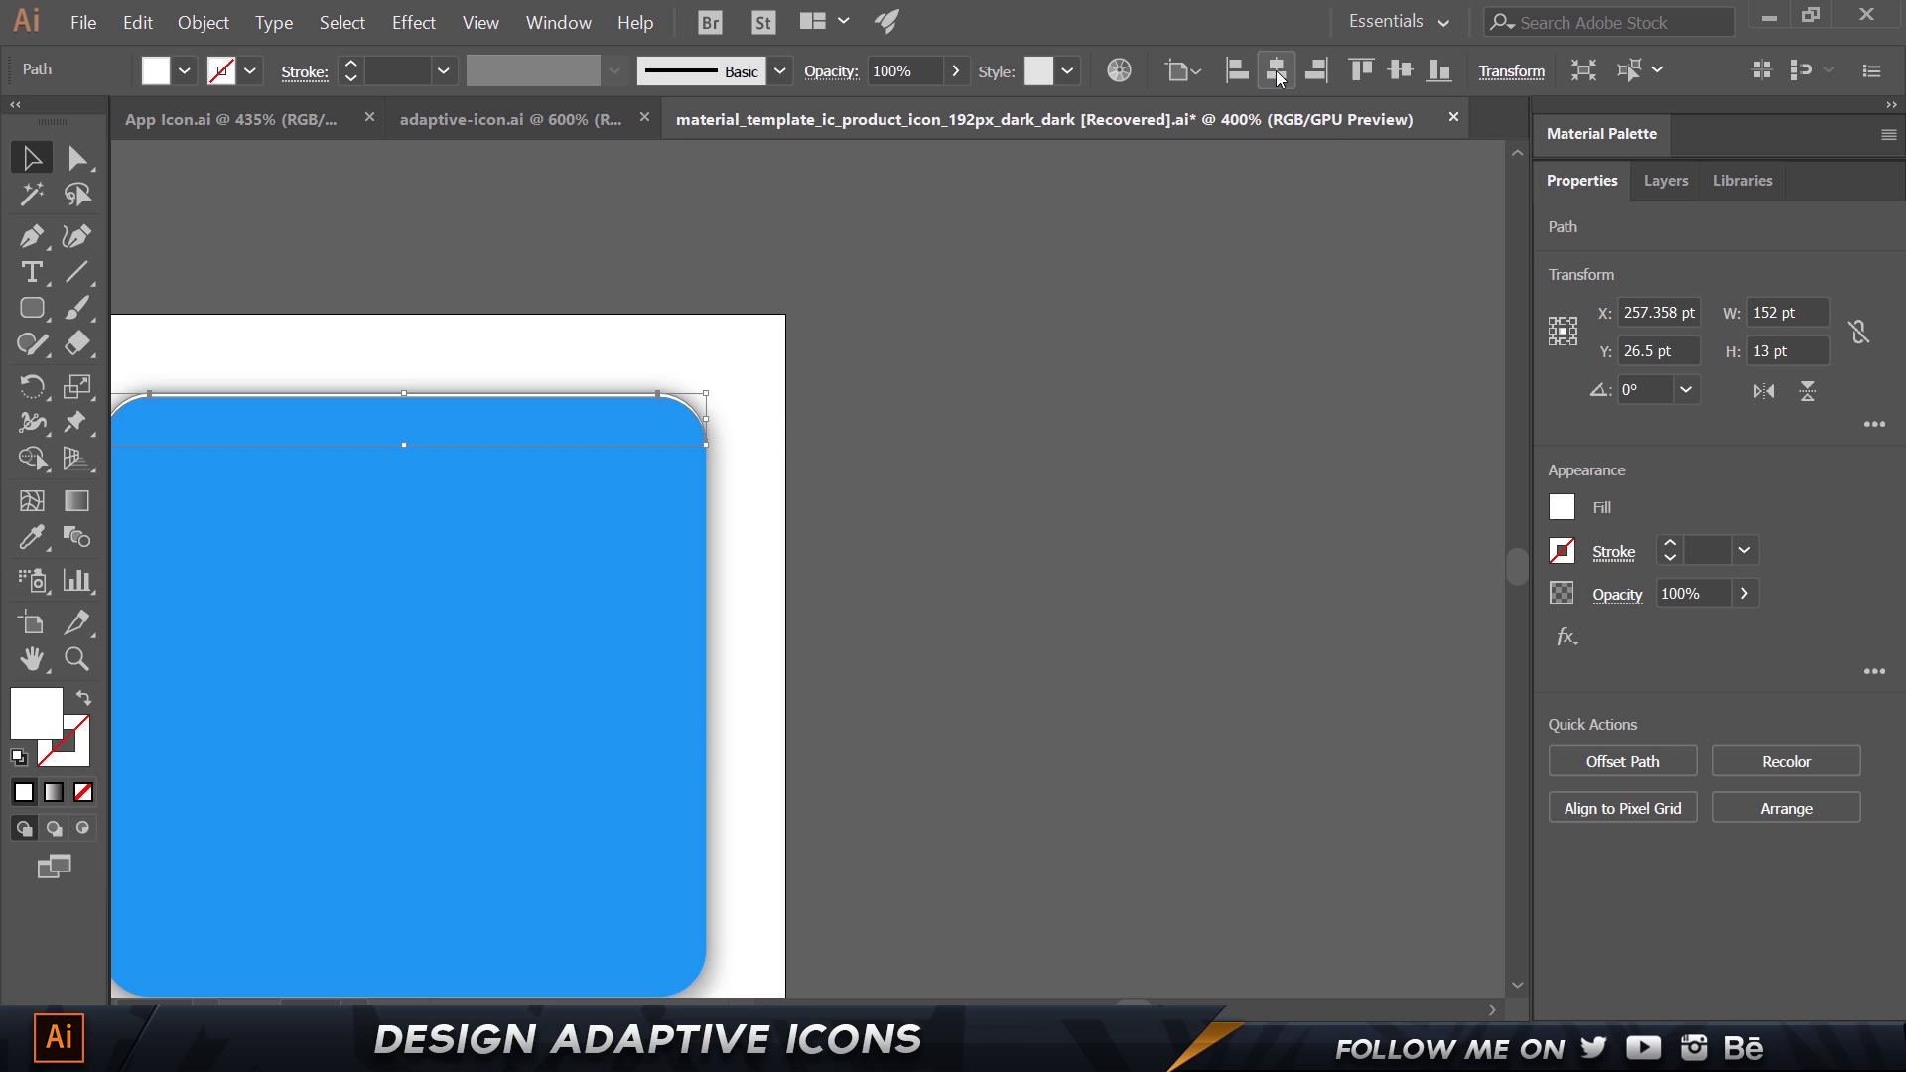
scroll(685, 193, left, 3)
click(642, 222)
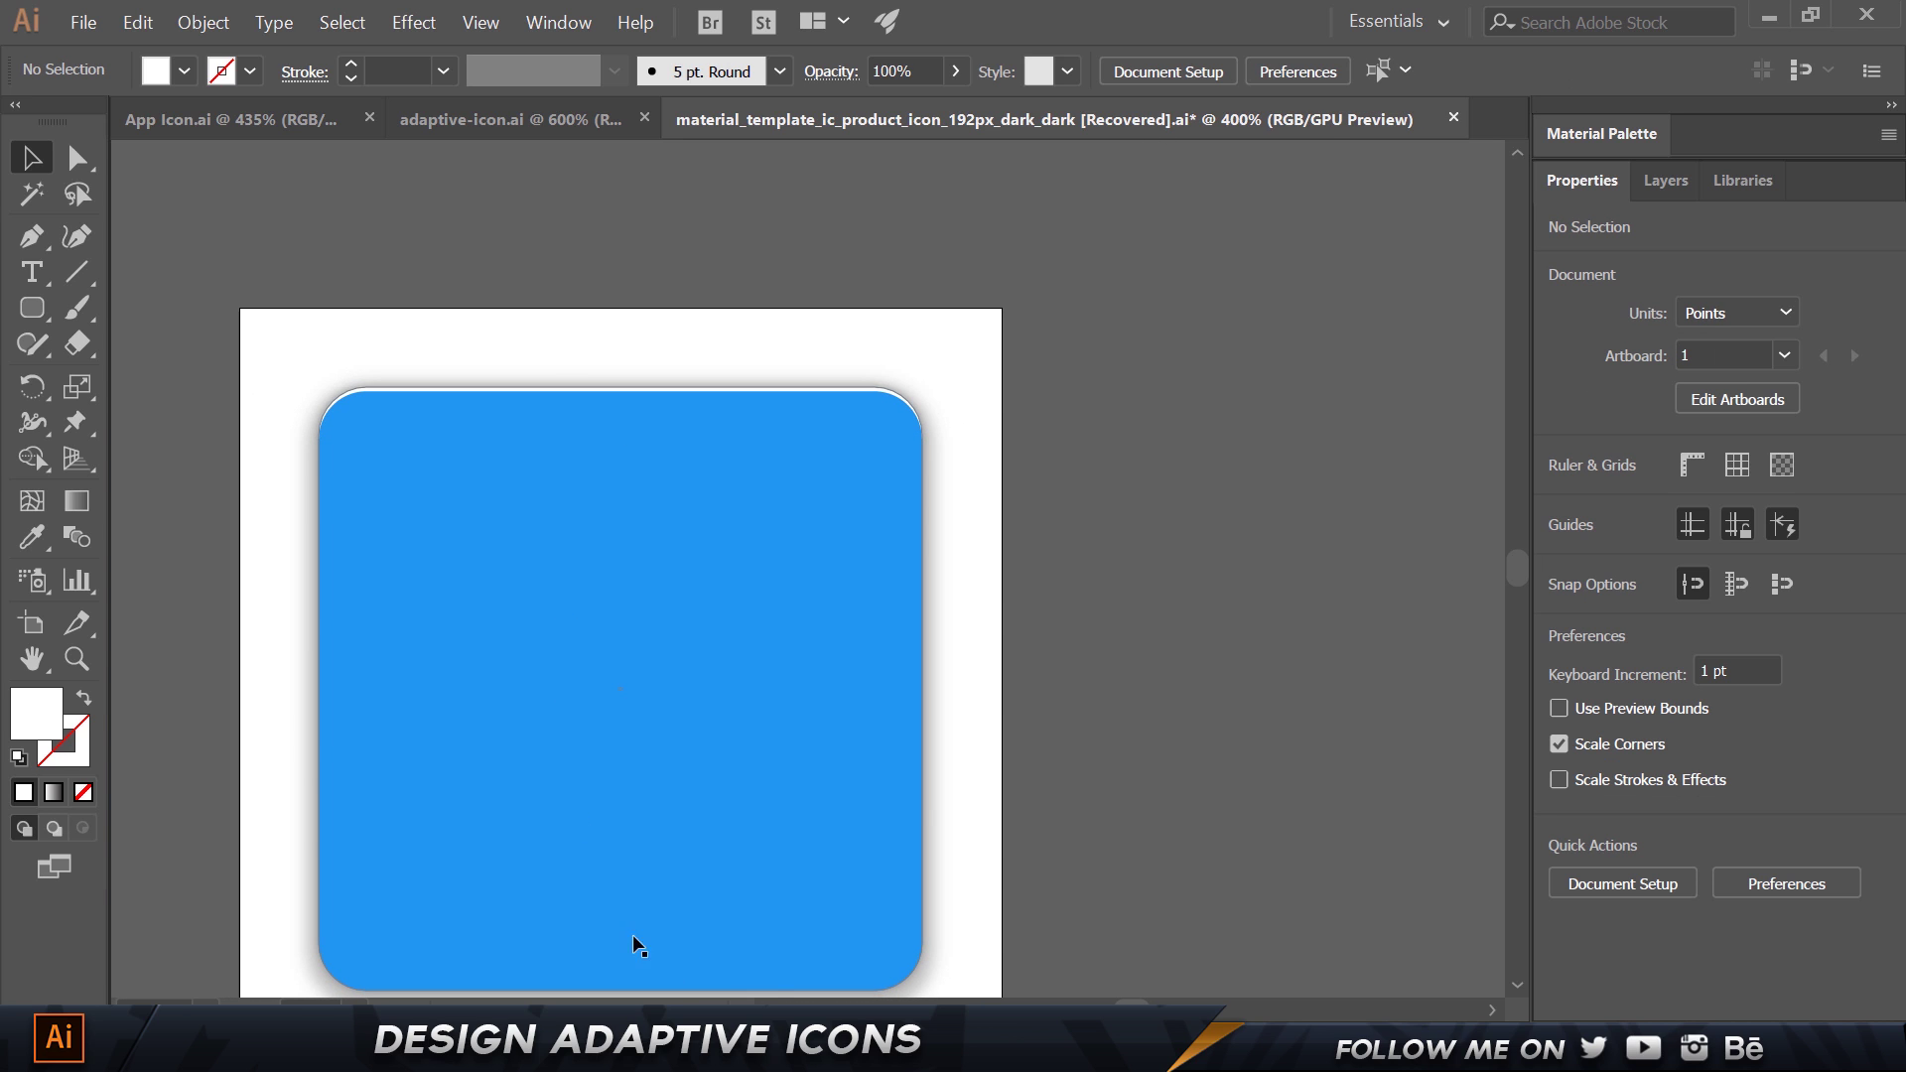
Set the white top edge's opacity to 20%.
click(665, 389)
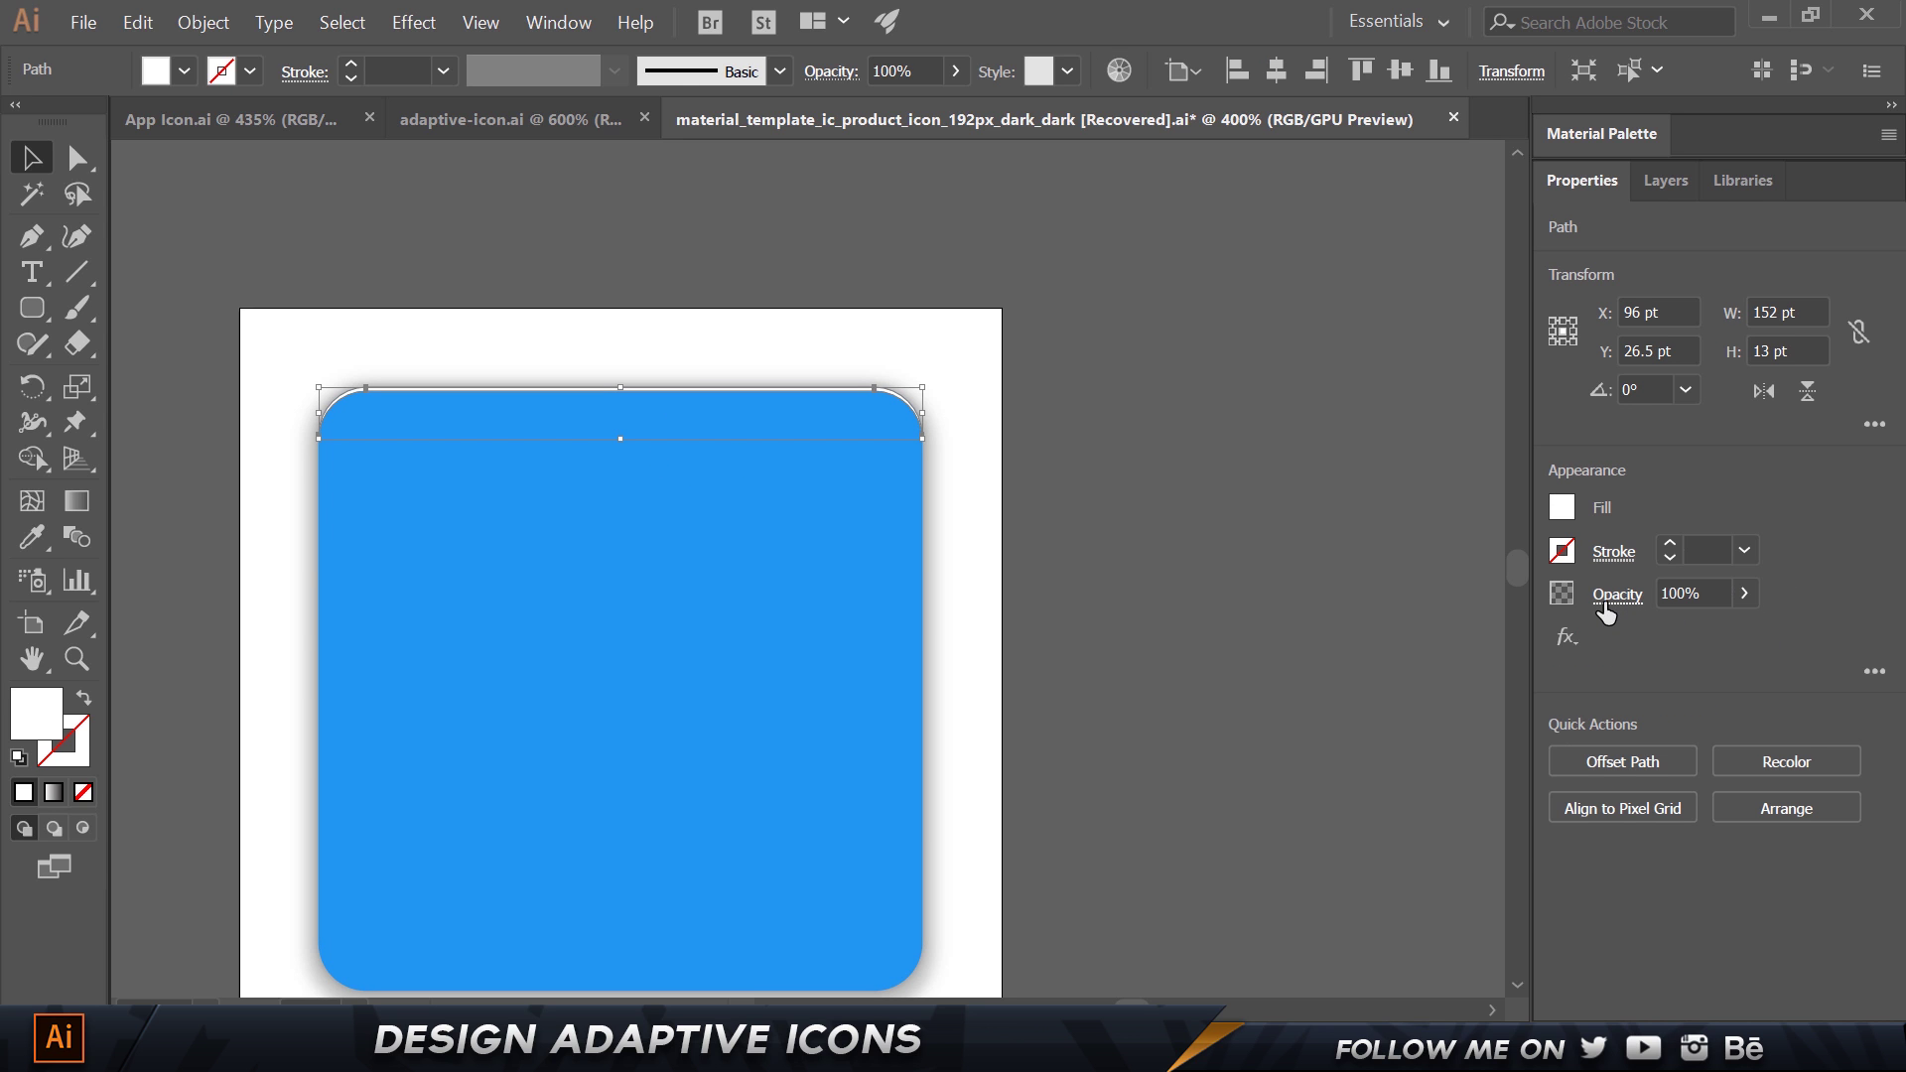
click(1606, 596)
text(20)
key(Return)
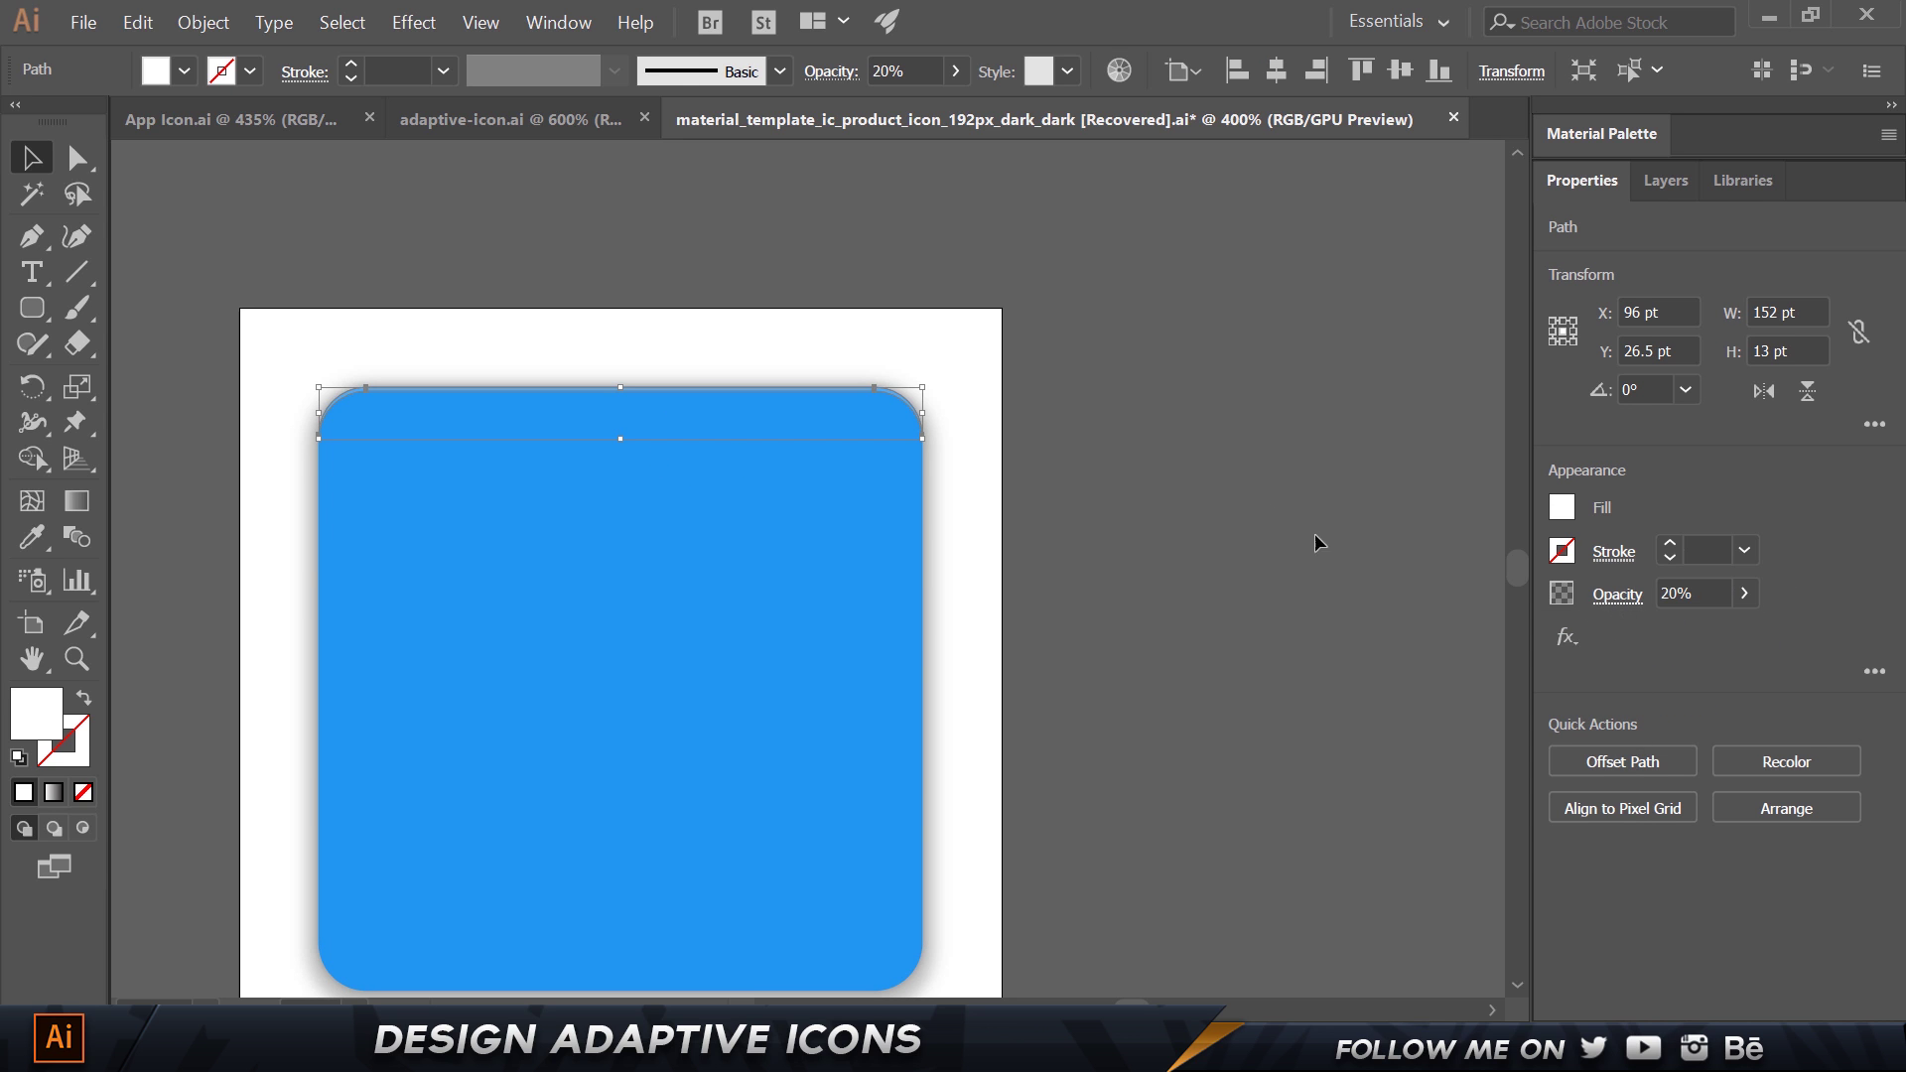
click(1249, 496)
scroll(671, 350, up, 1)
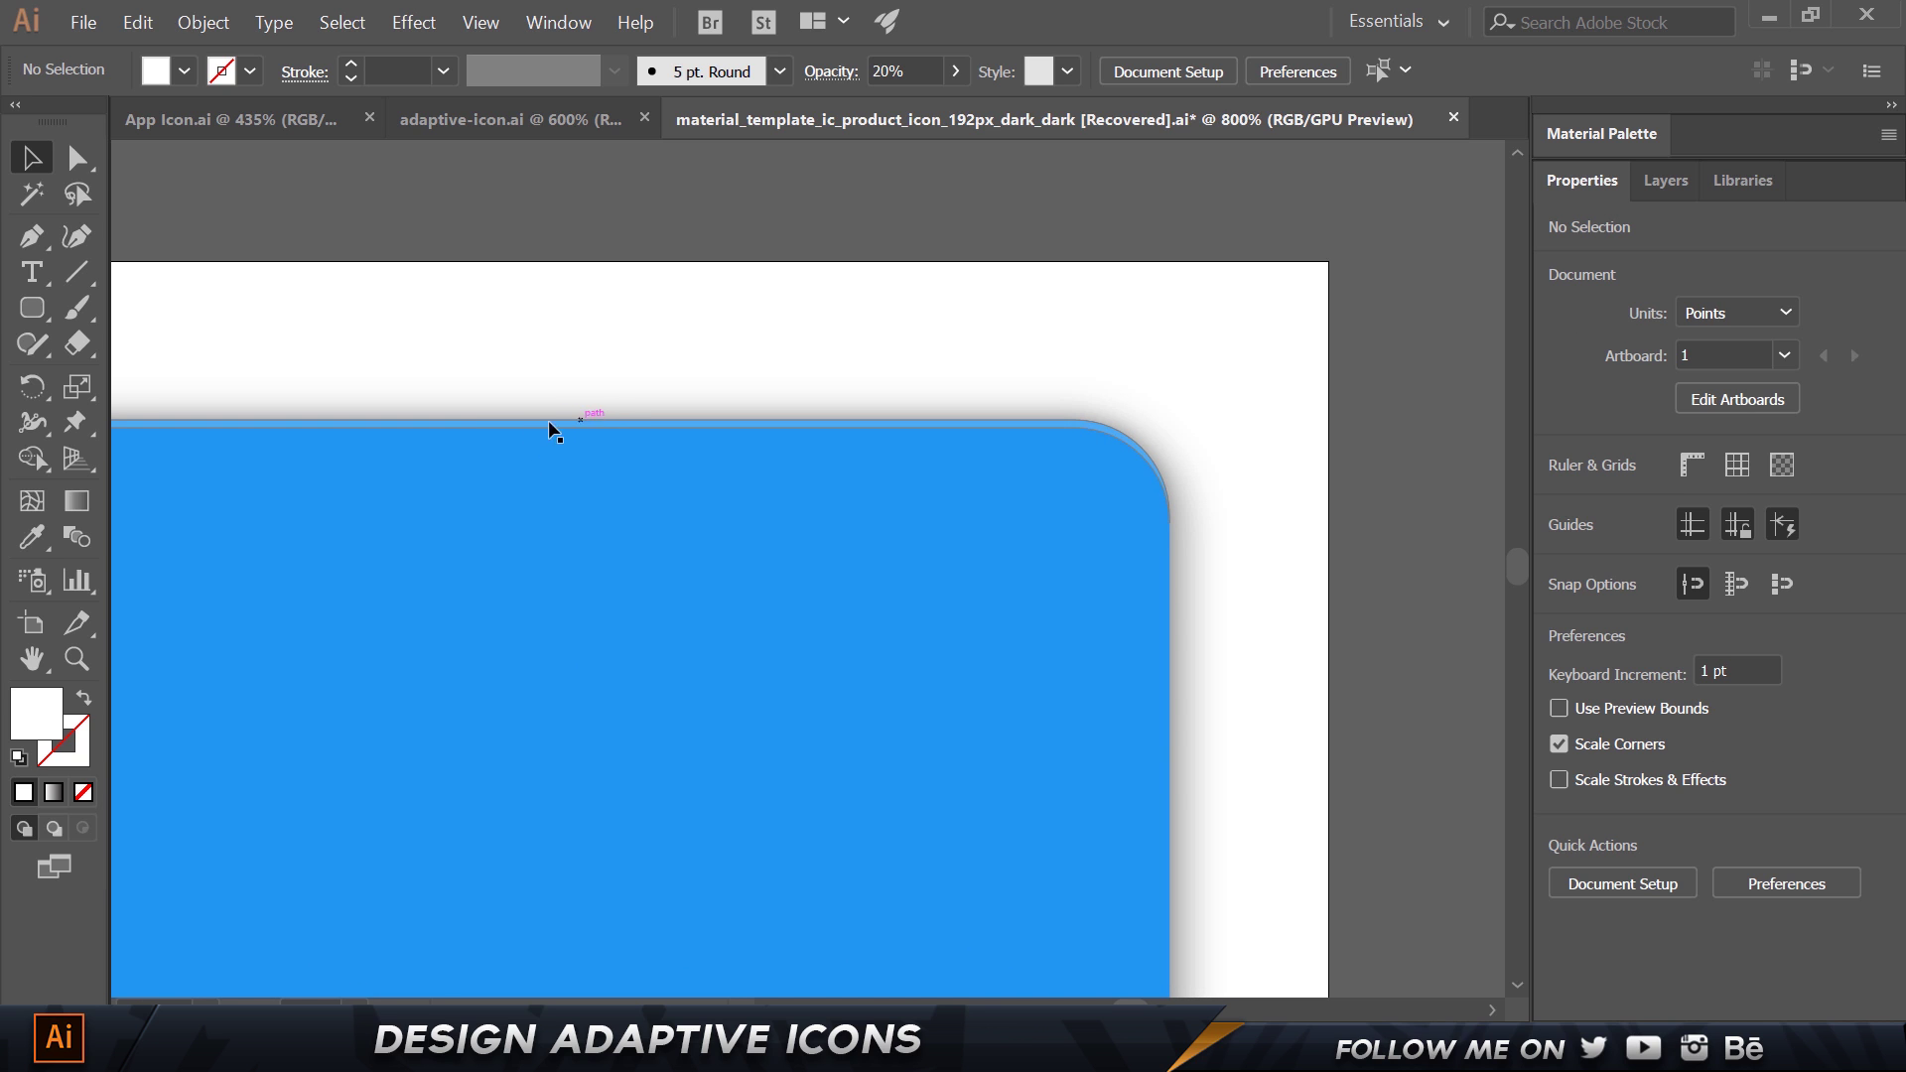
drag(521, 477, 645, 469)
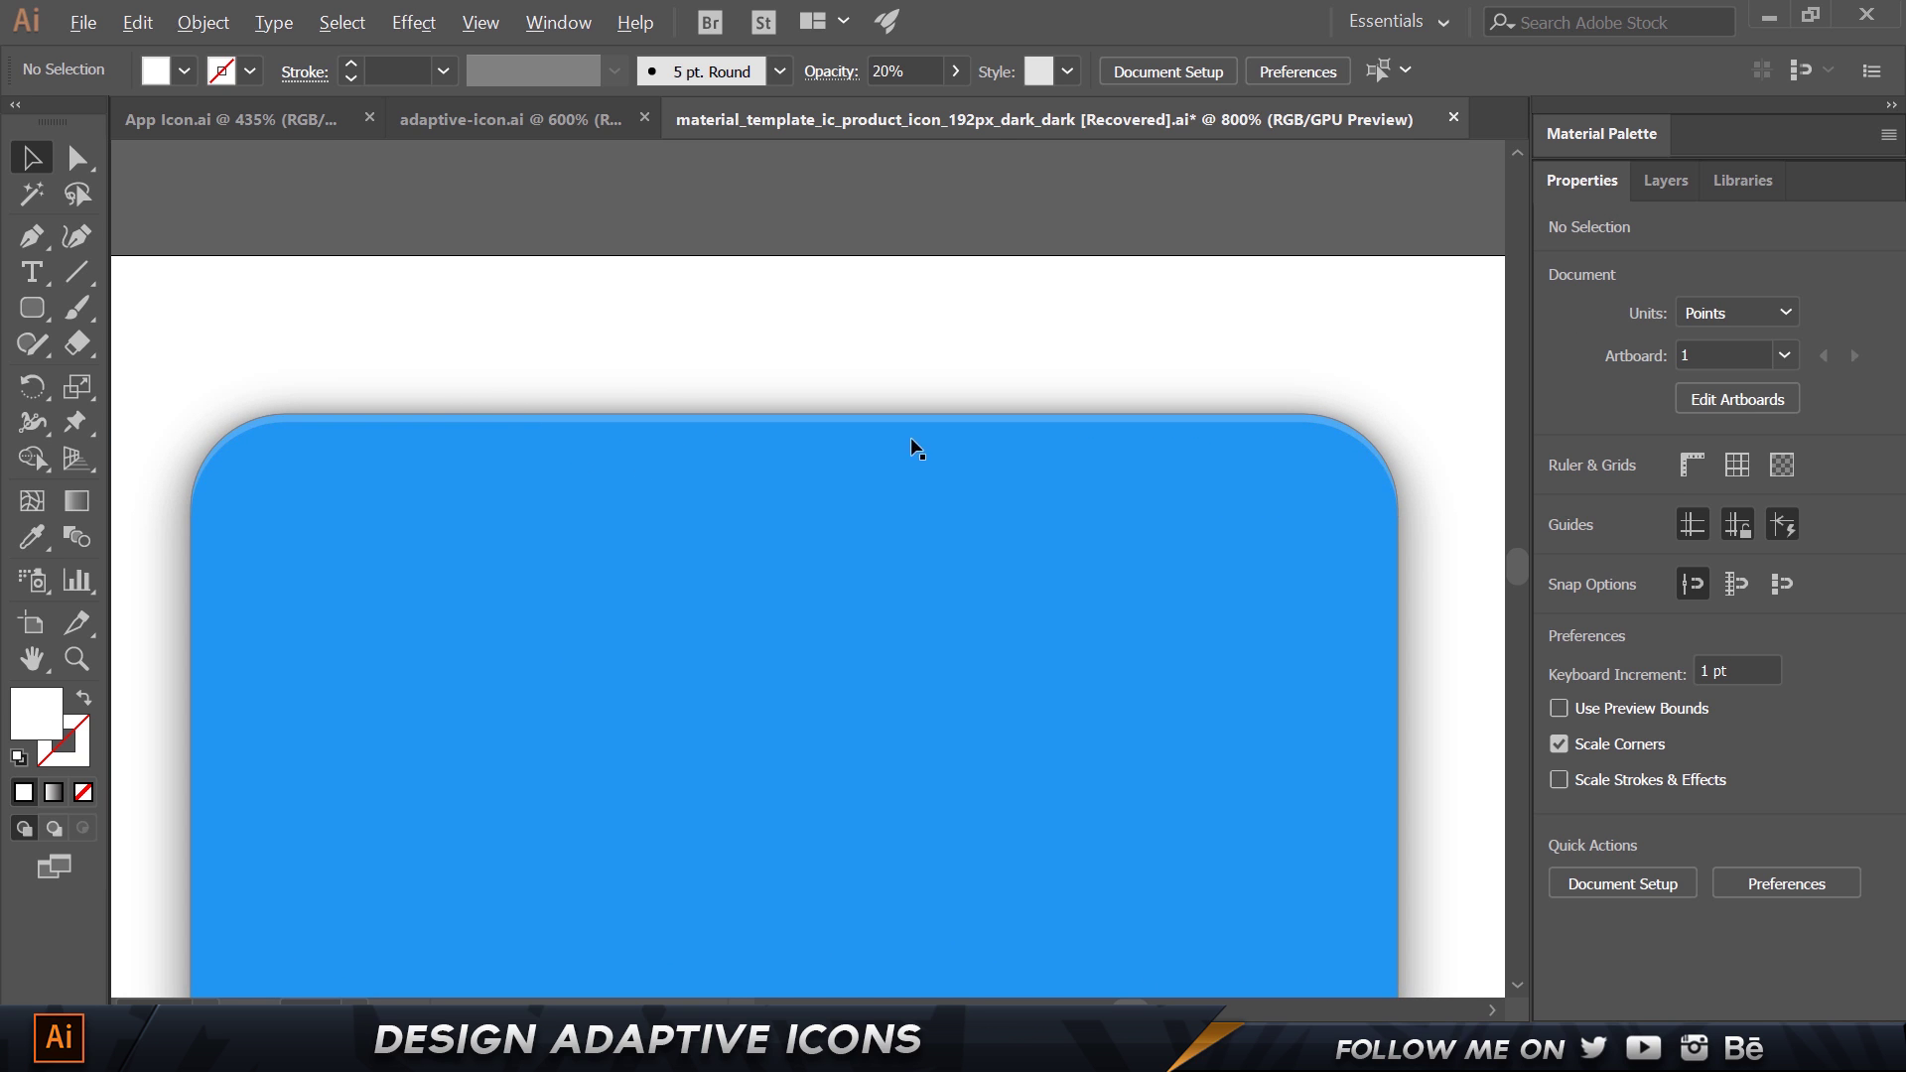
Check the tinted edge's height, opacity and color specifications in the browser's Material Design icon guidelines, and return to Illustrator.
key(alt+Tab)
scroll(971, 517, up, 4)
scroll(971, 516, down, 12)
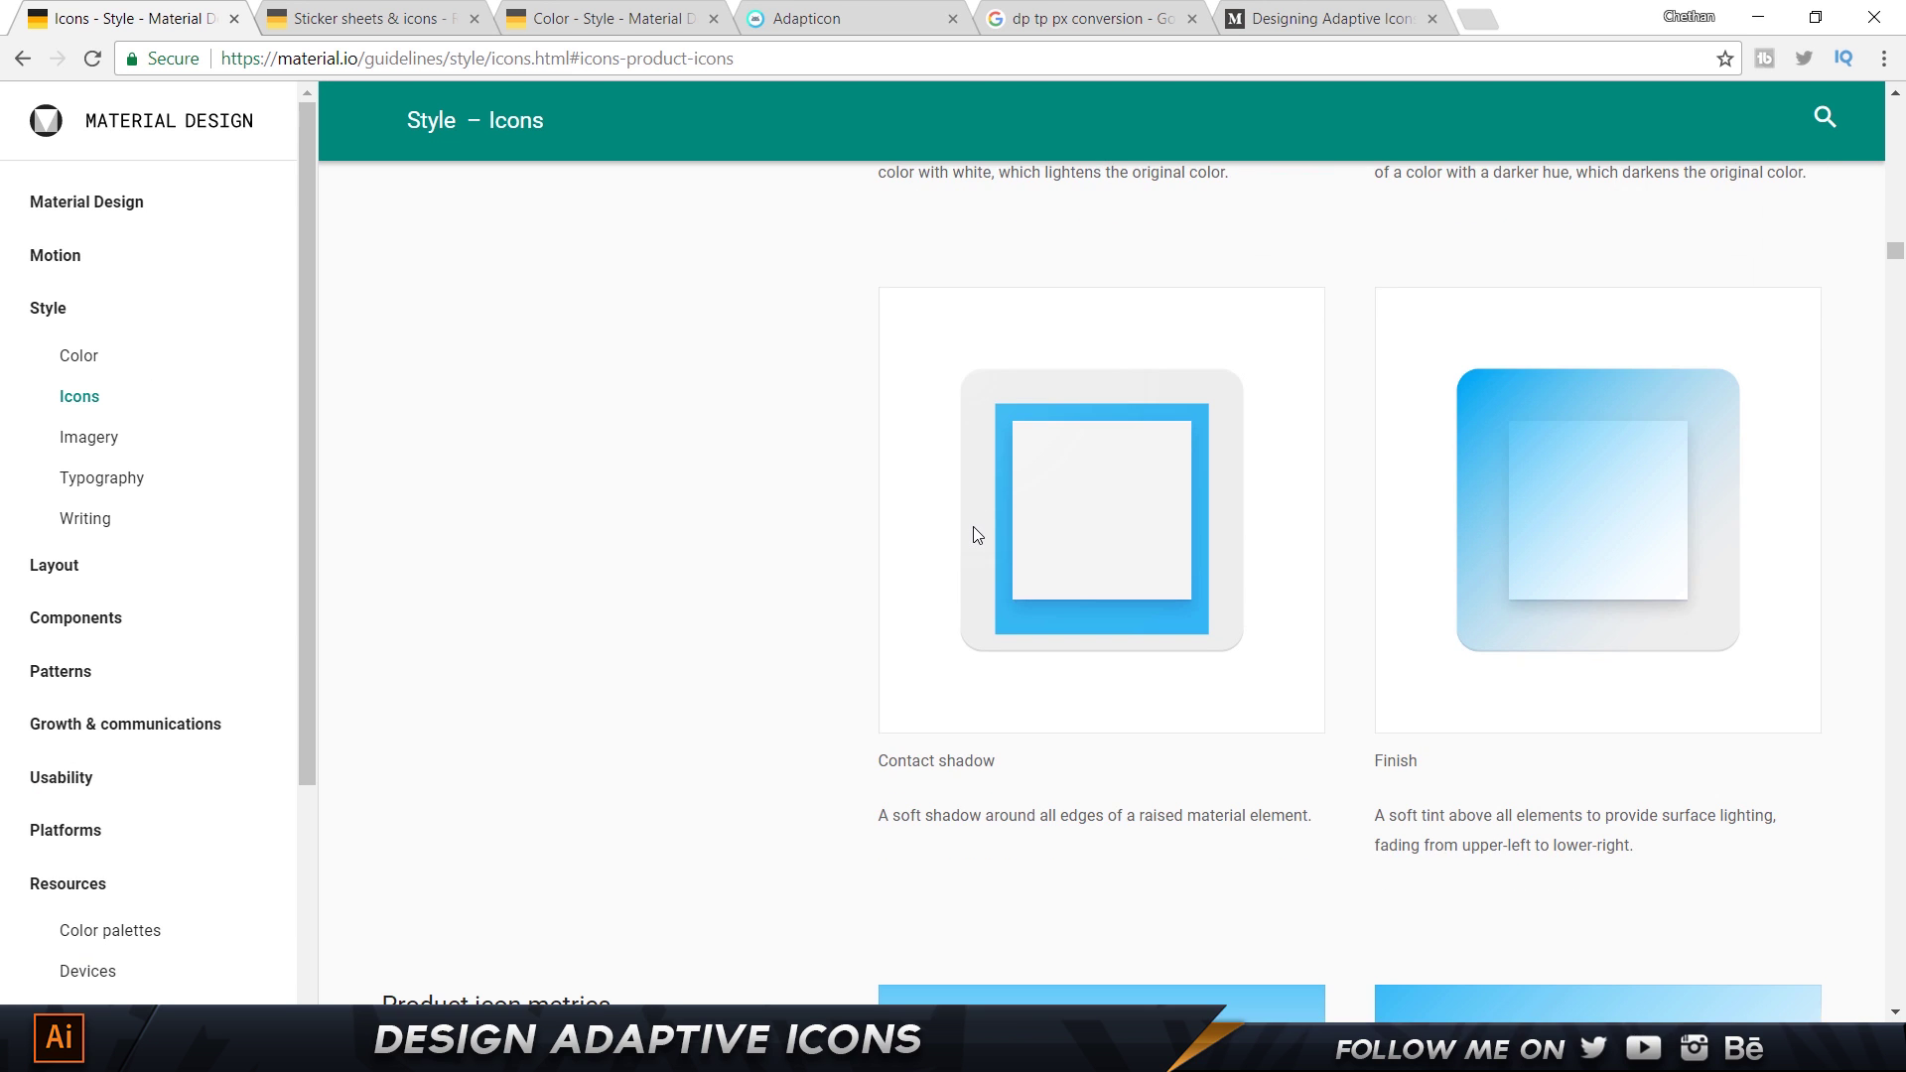
scroll(973, 526, up, 10)
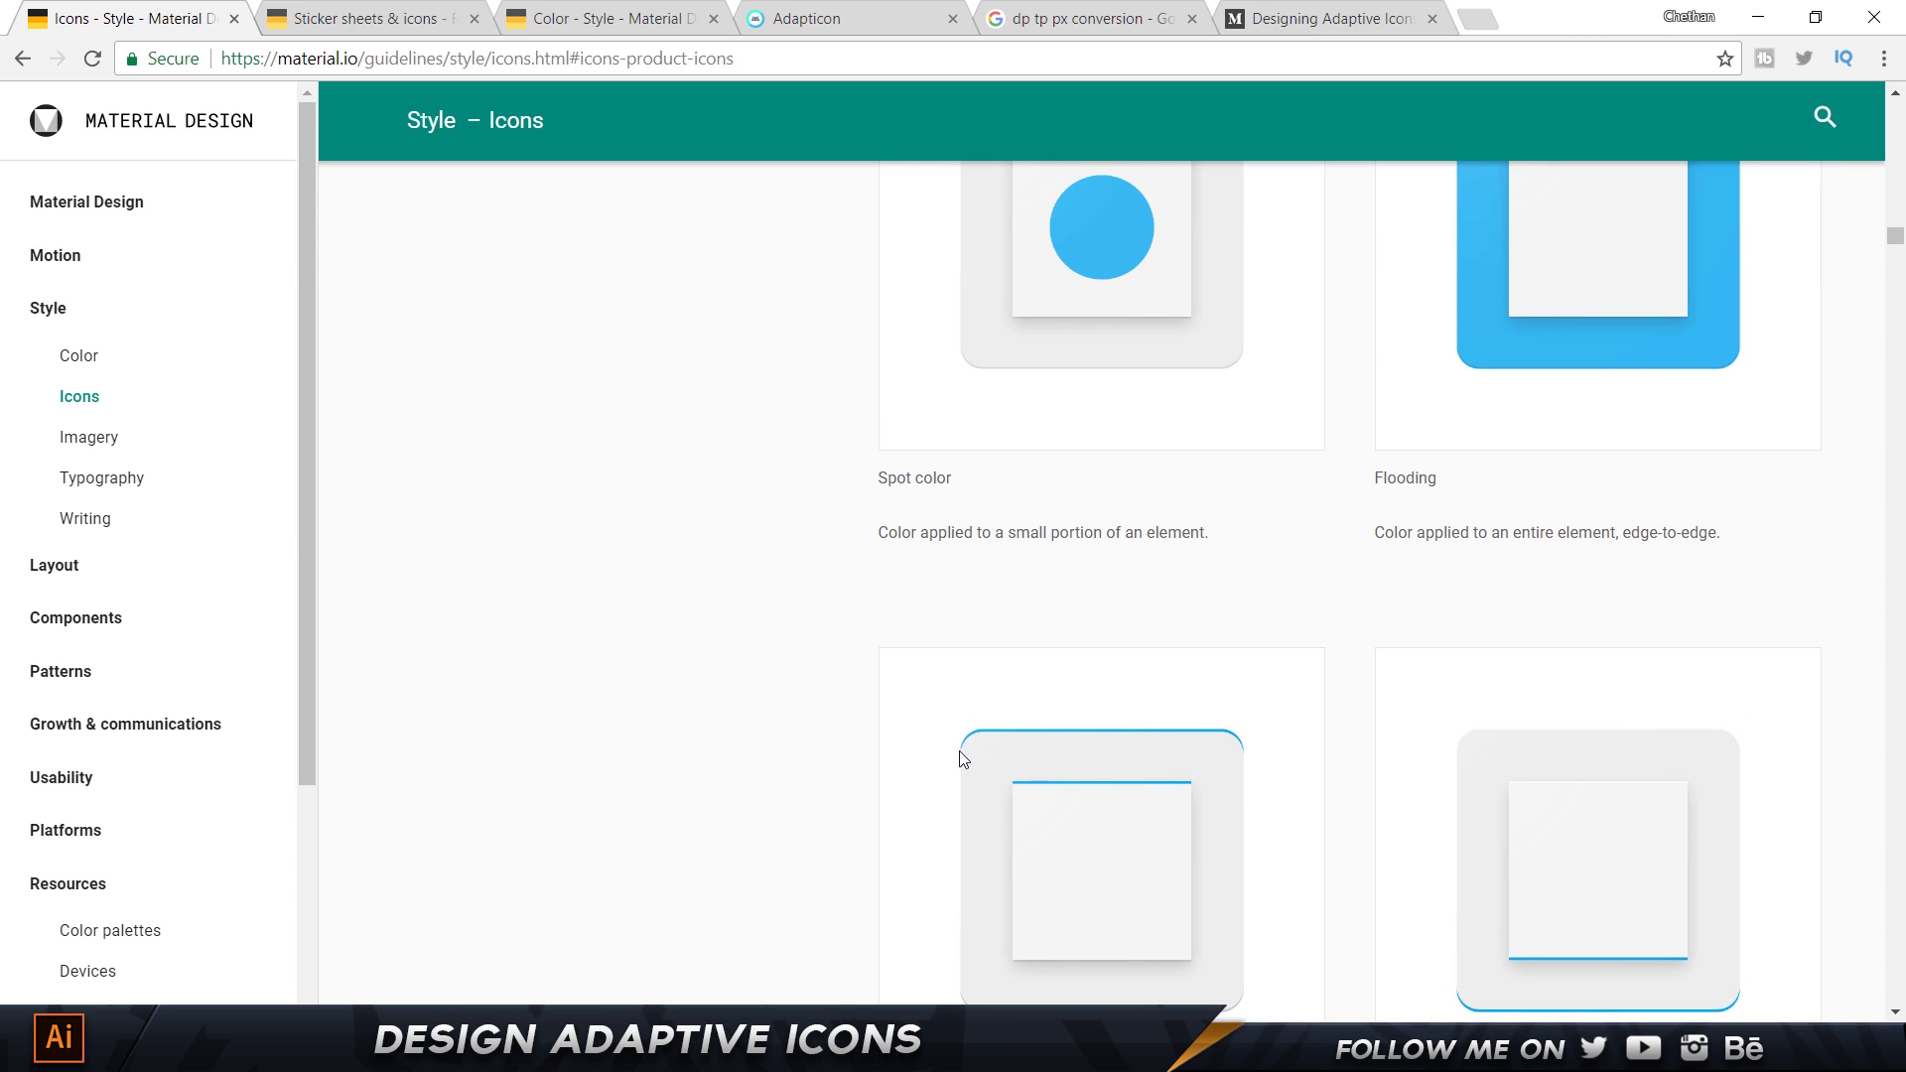
scroll(1142, 749, down, 10)
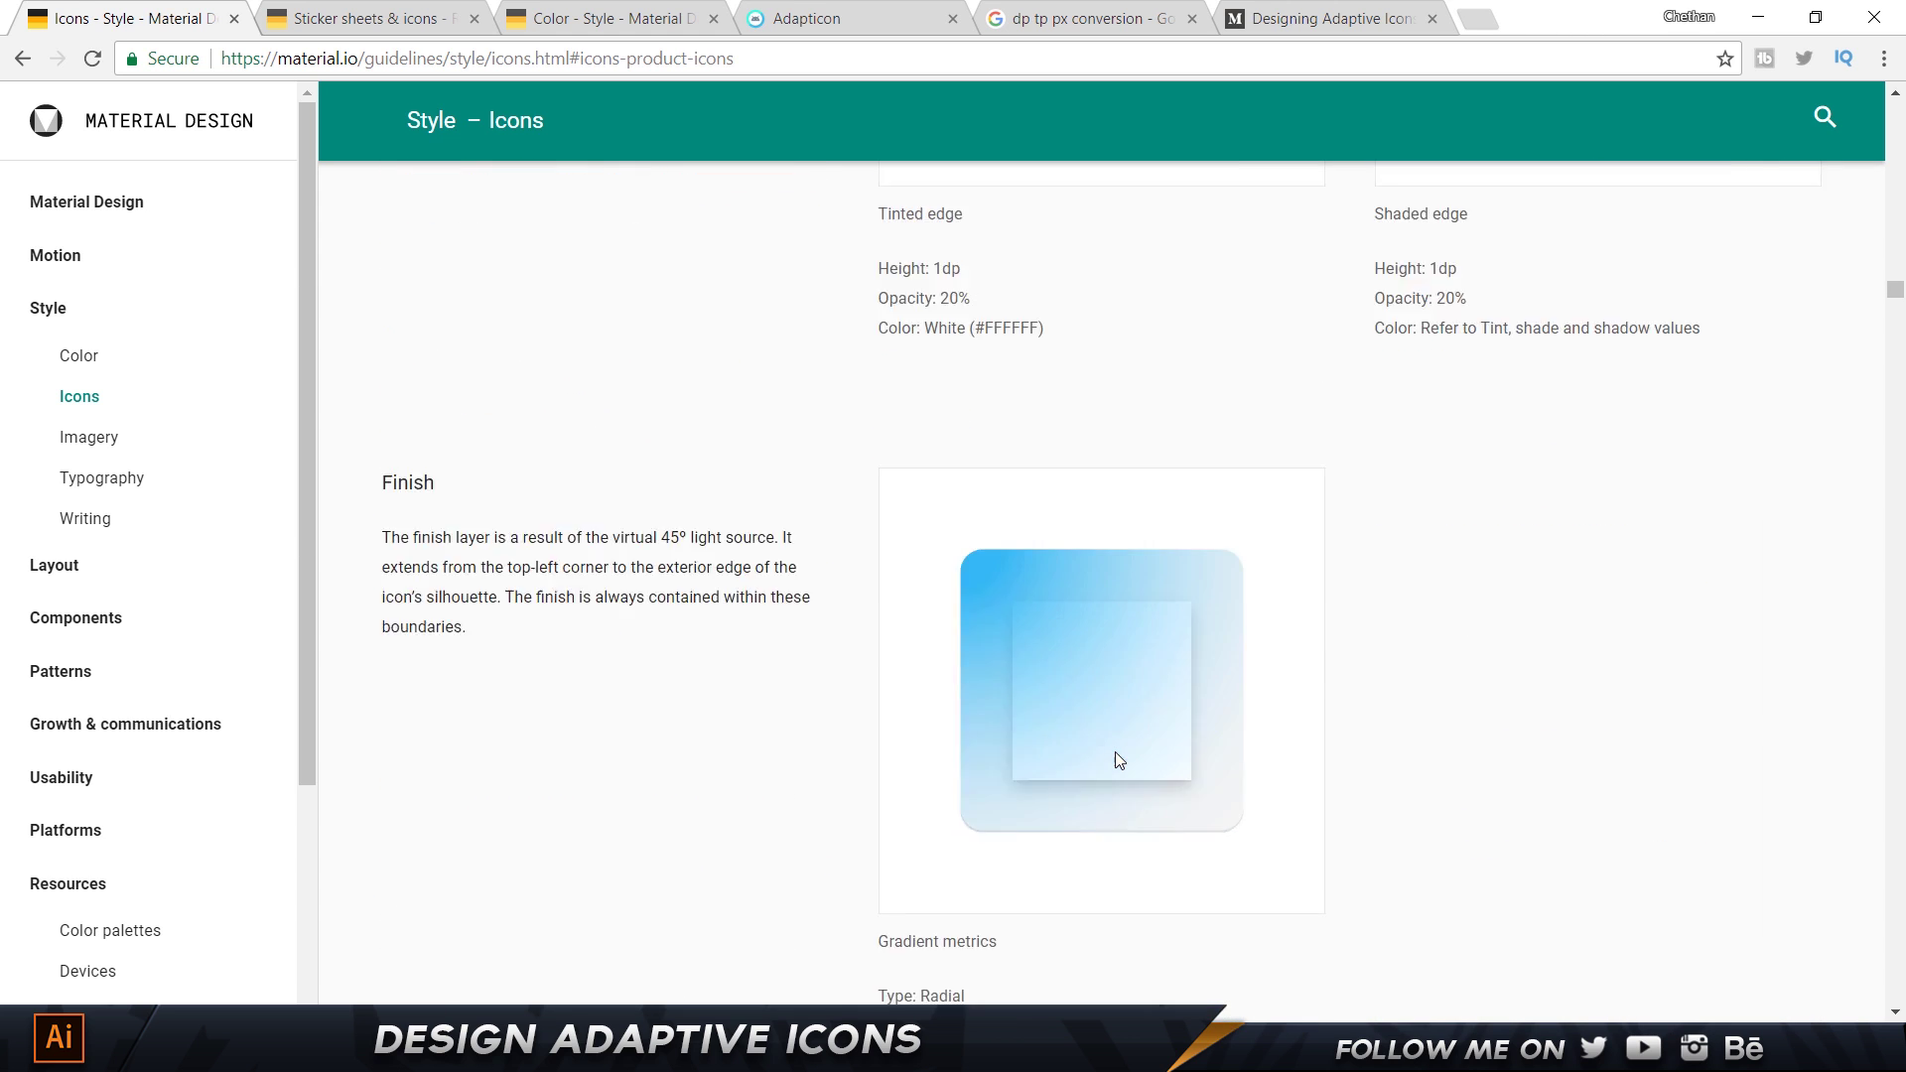
scroll(1116, 752, up, 3)
drag(898, 668, 1011, 728)
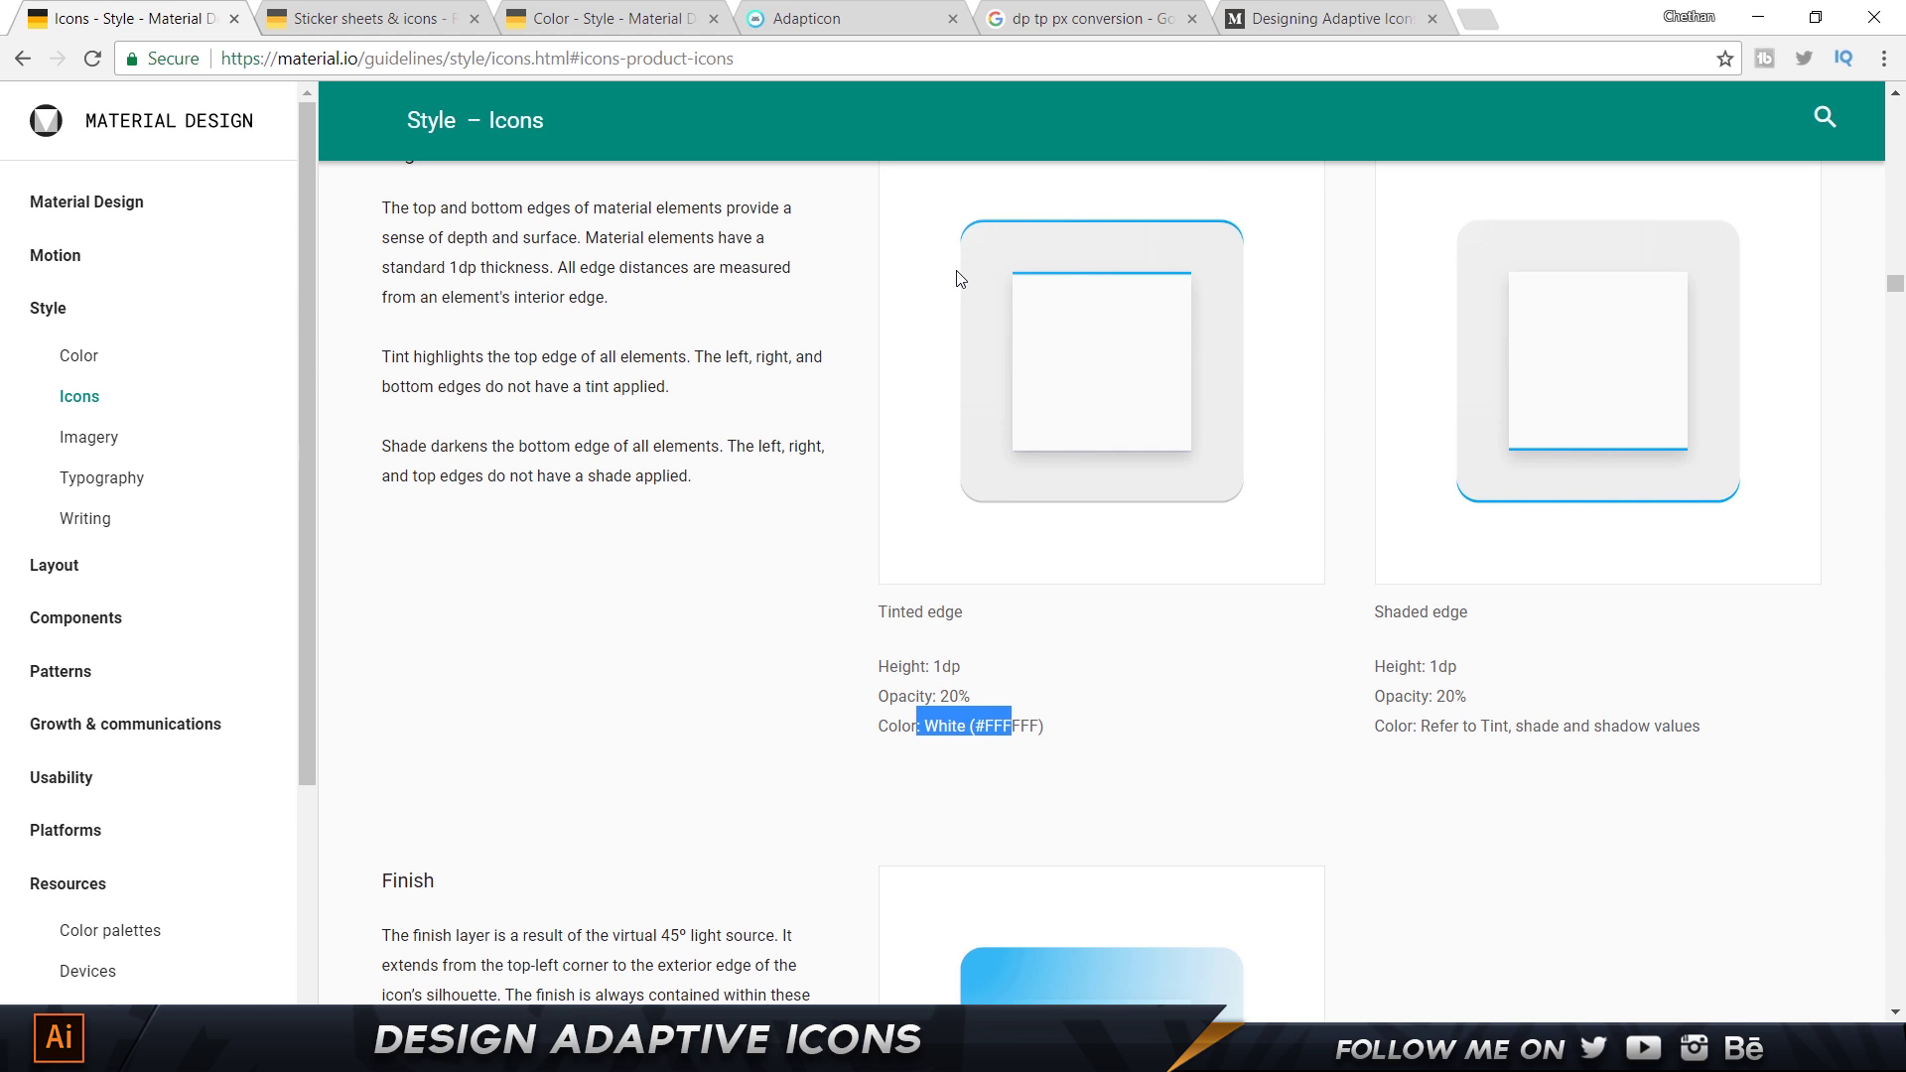
key(alt+Tab)
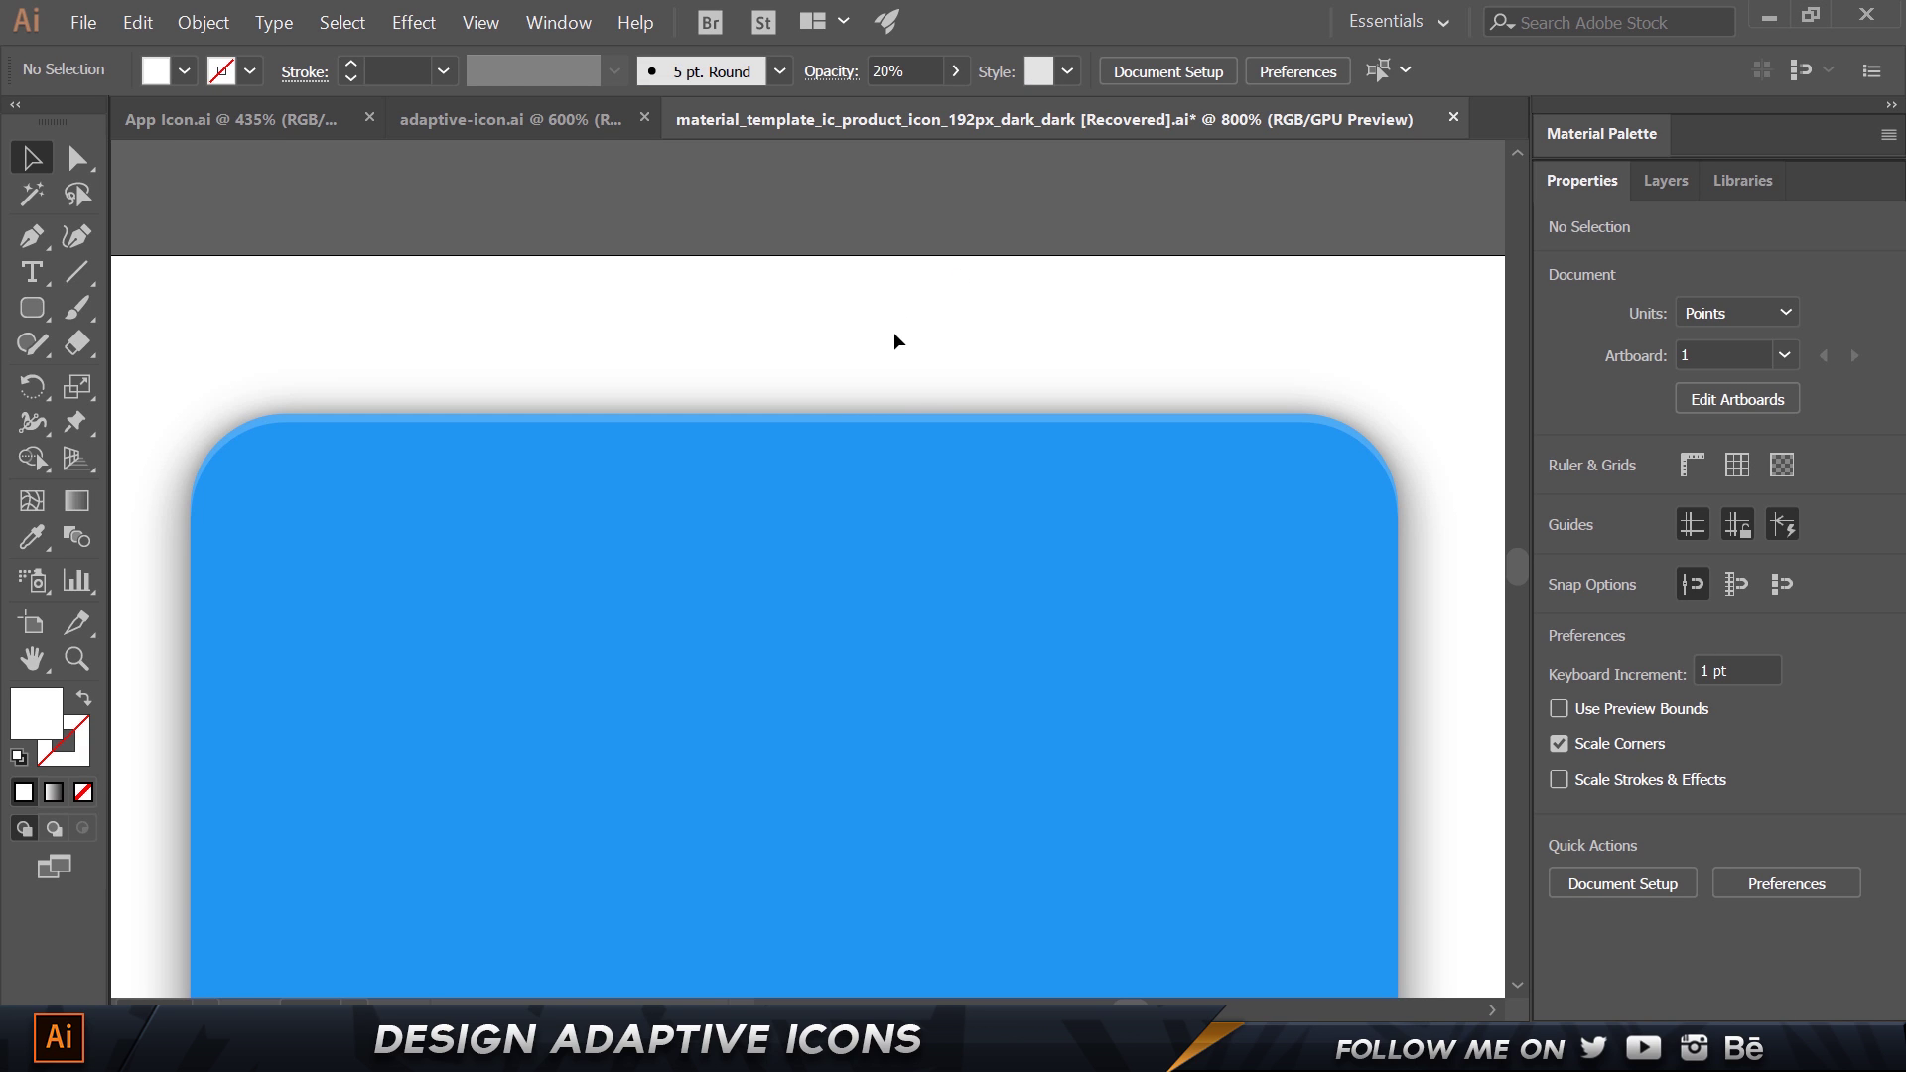
Duplicate the tinted top edge, rotate the copy 180° and move it onto the blue rectangle's bottom edge.
scroll(907, 430, down, 3)
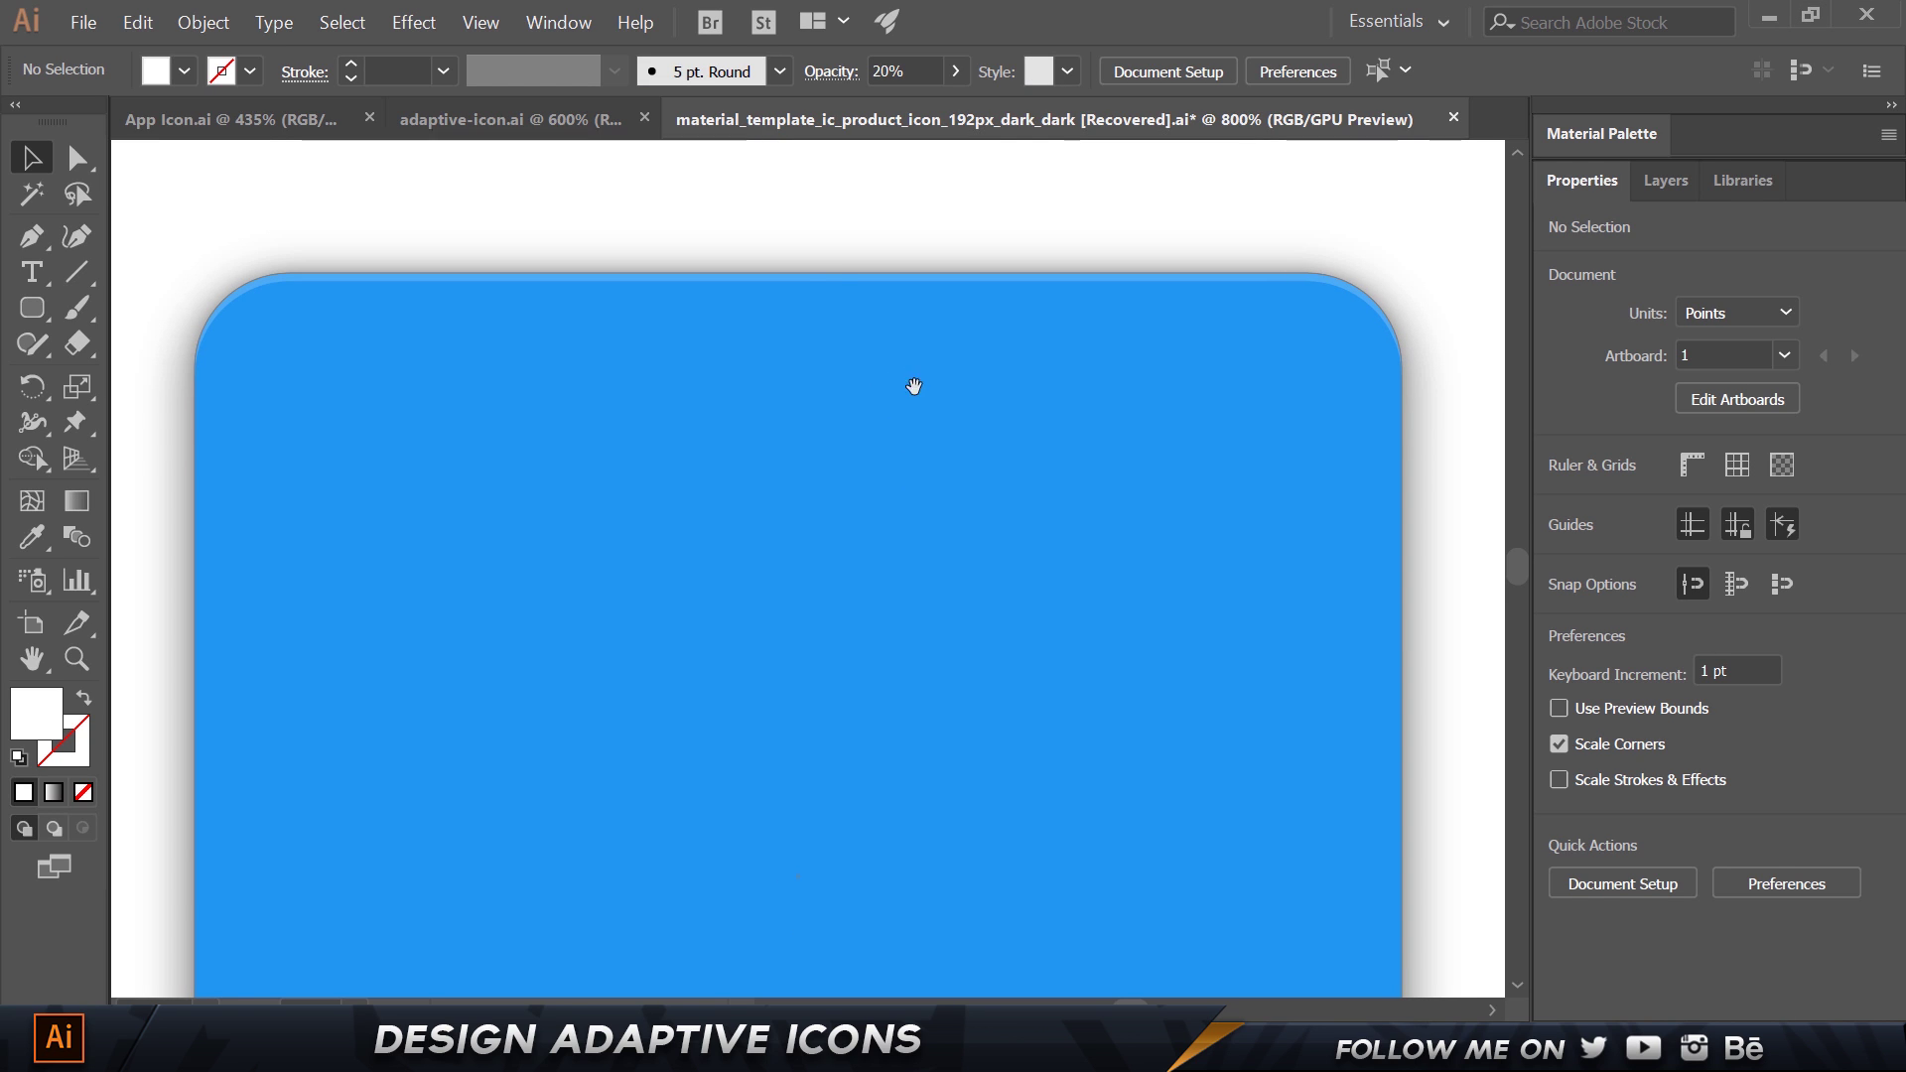
click(826, 276)
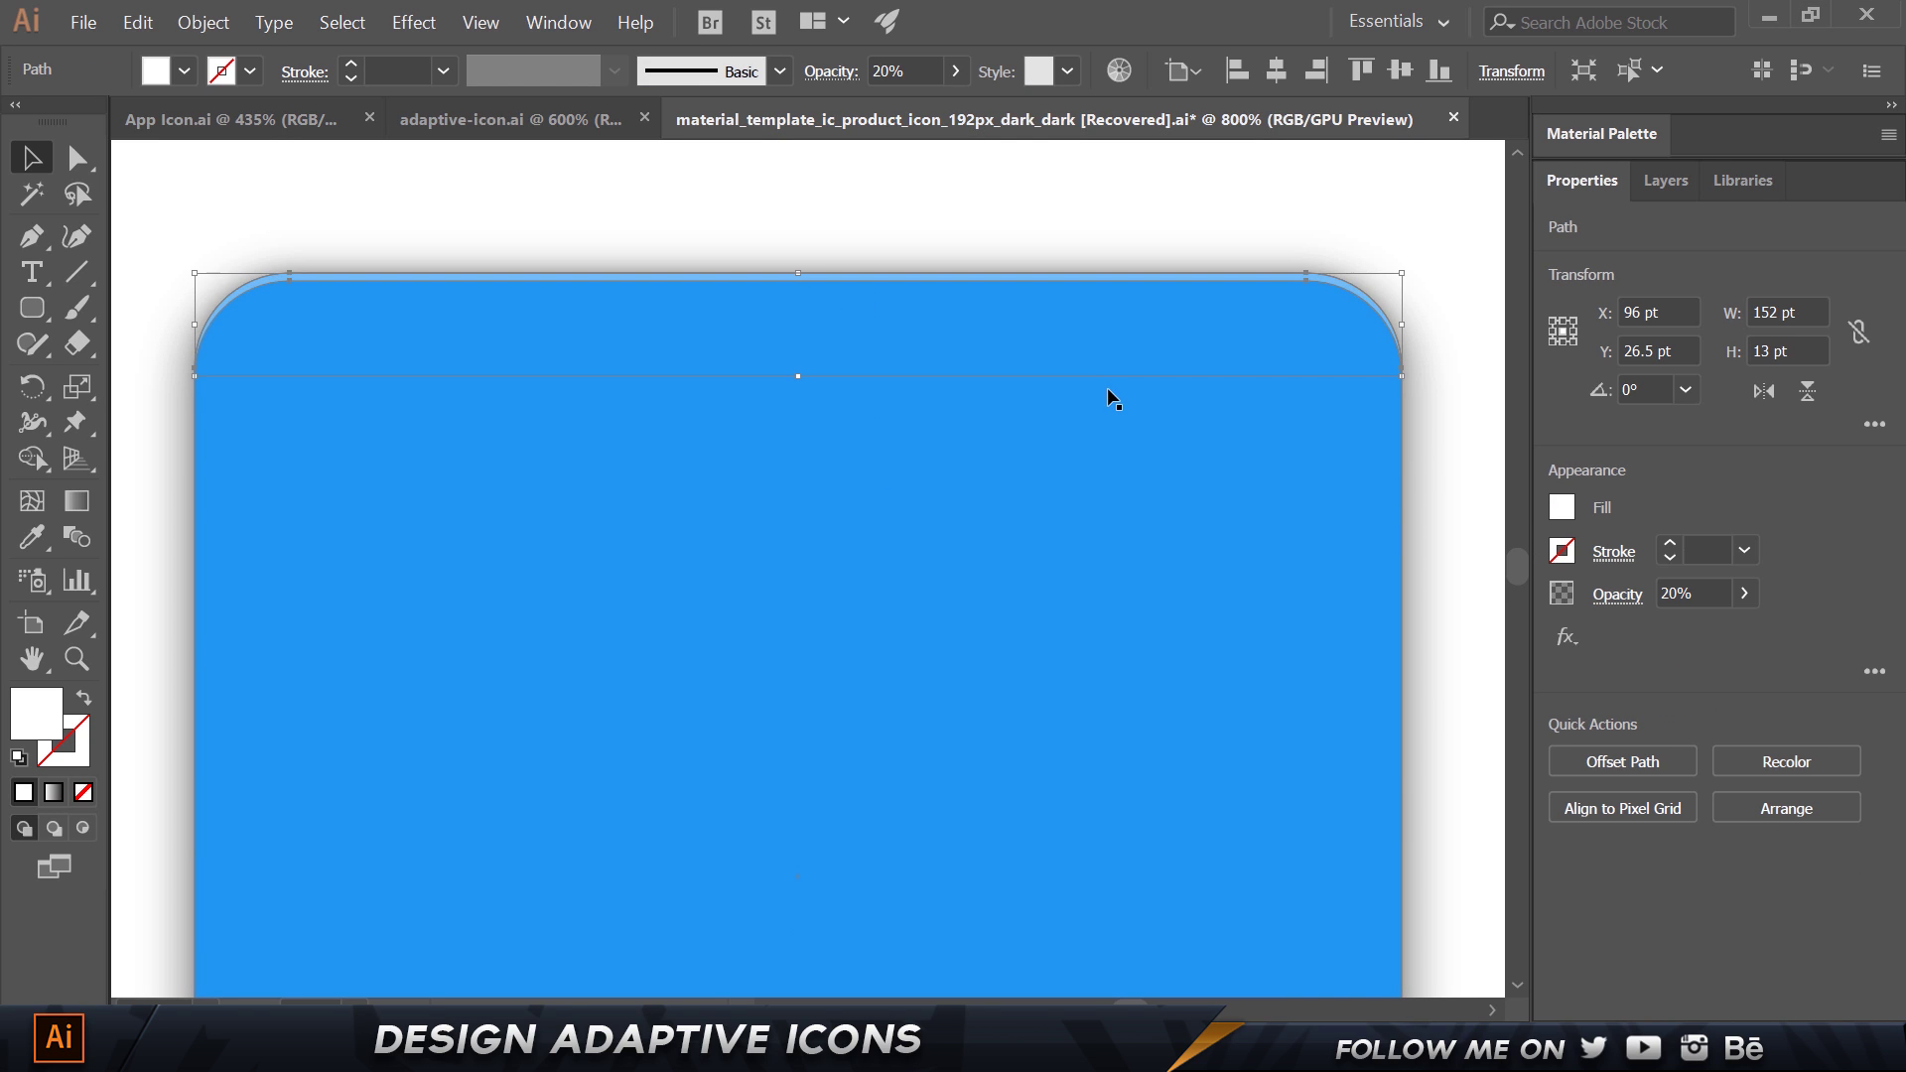
scroll(1105, 389, down, 2)
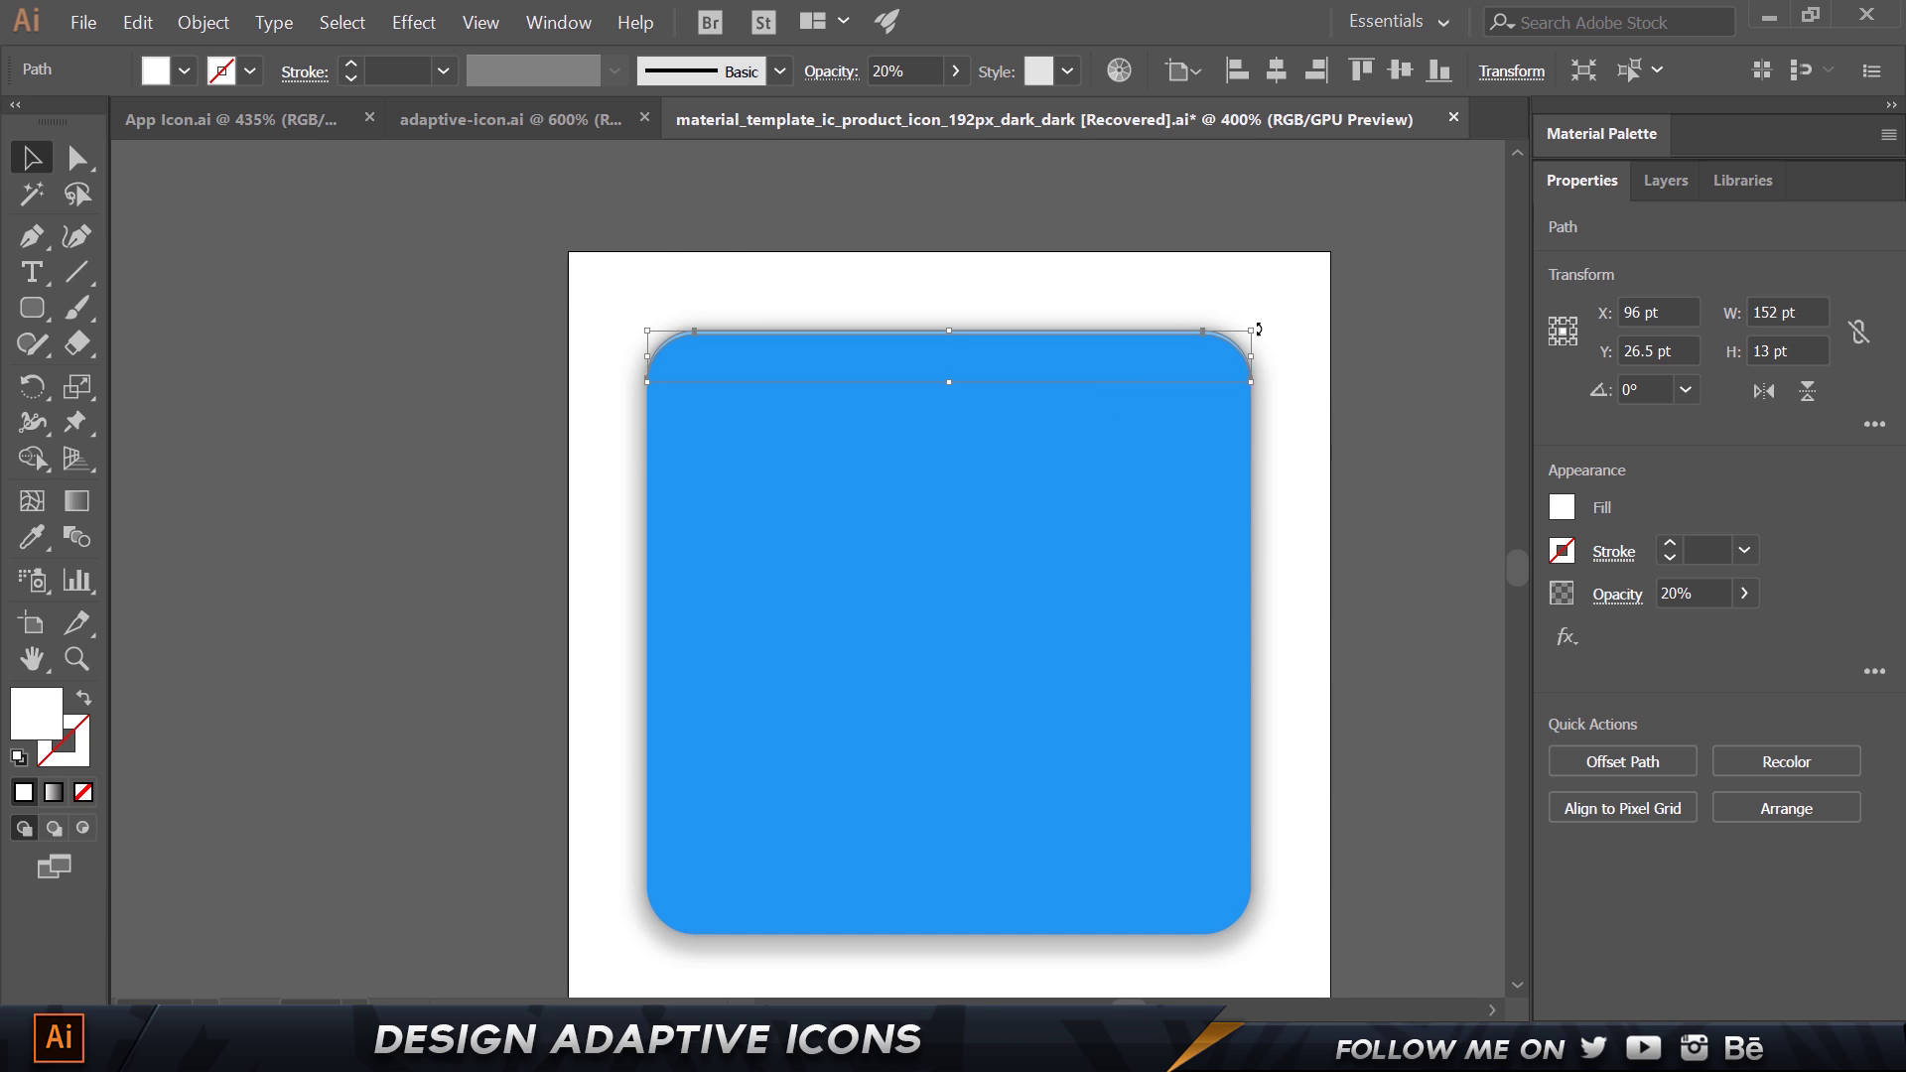
drag(1259, 328, 739, 432)
drag(848, 379, 861, 934)
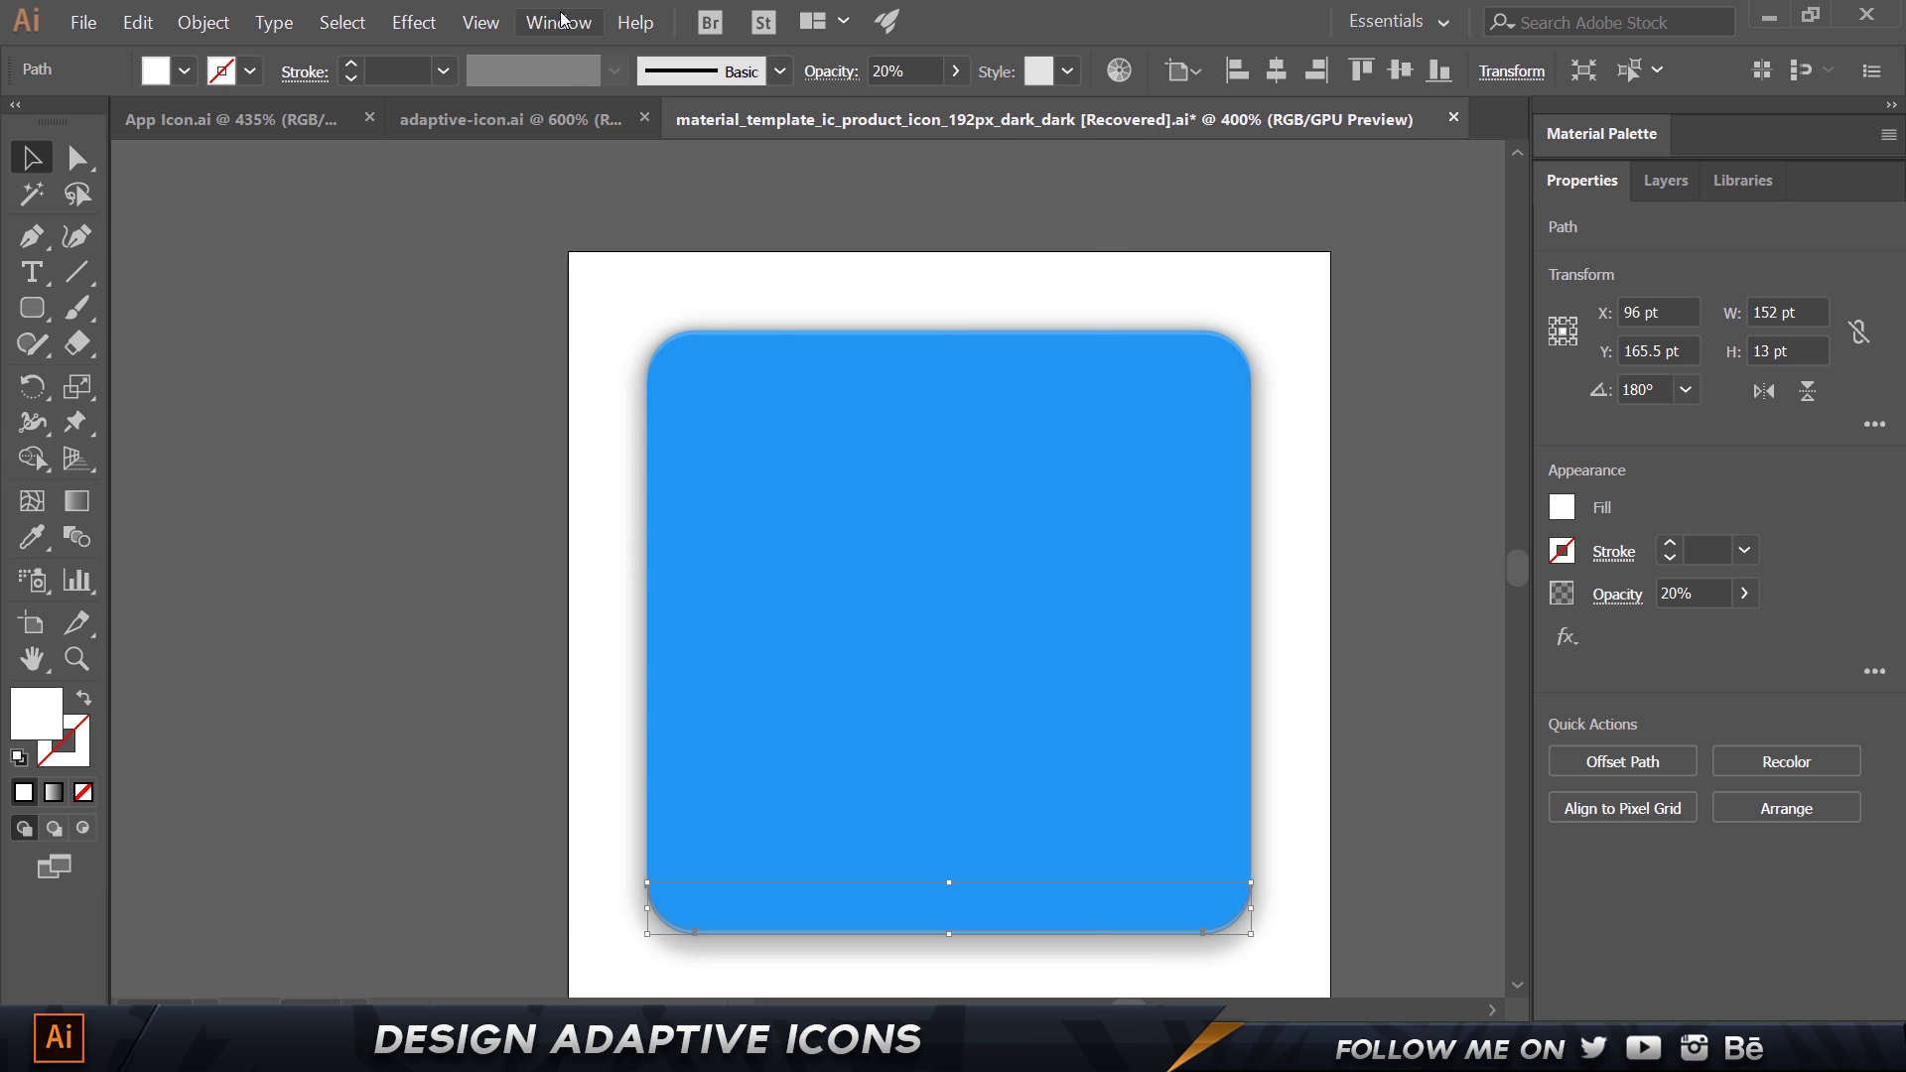
click(482, 24)
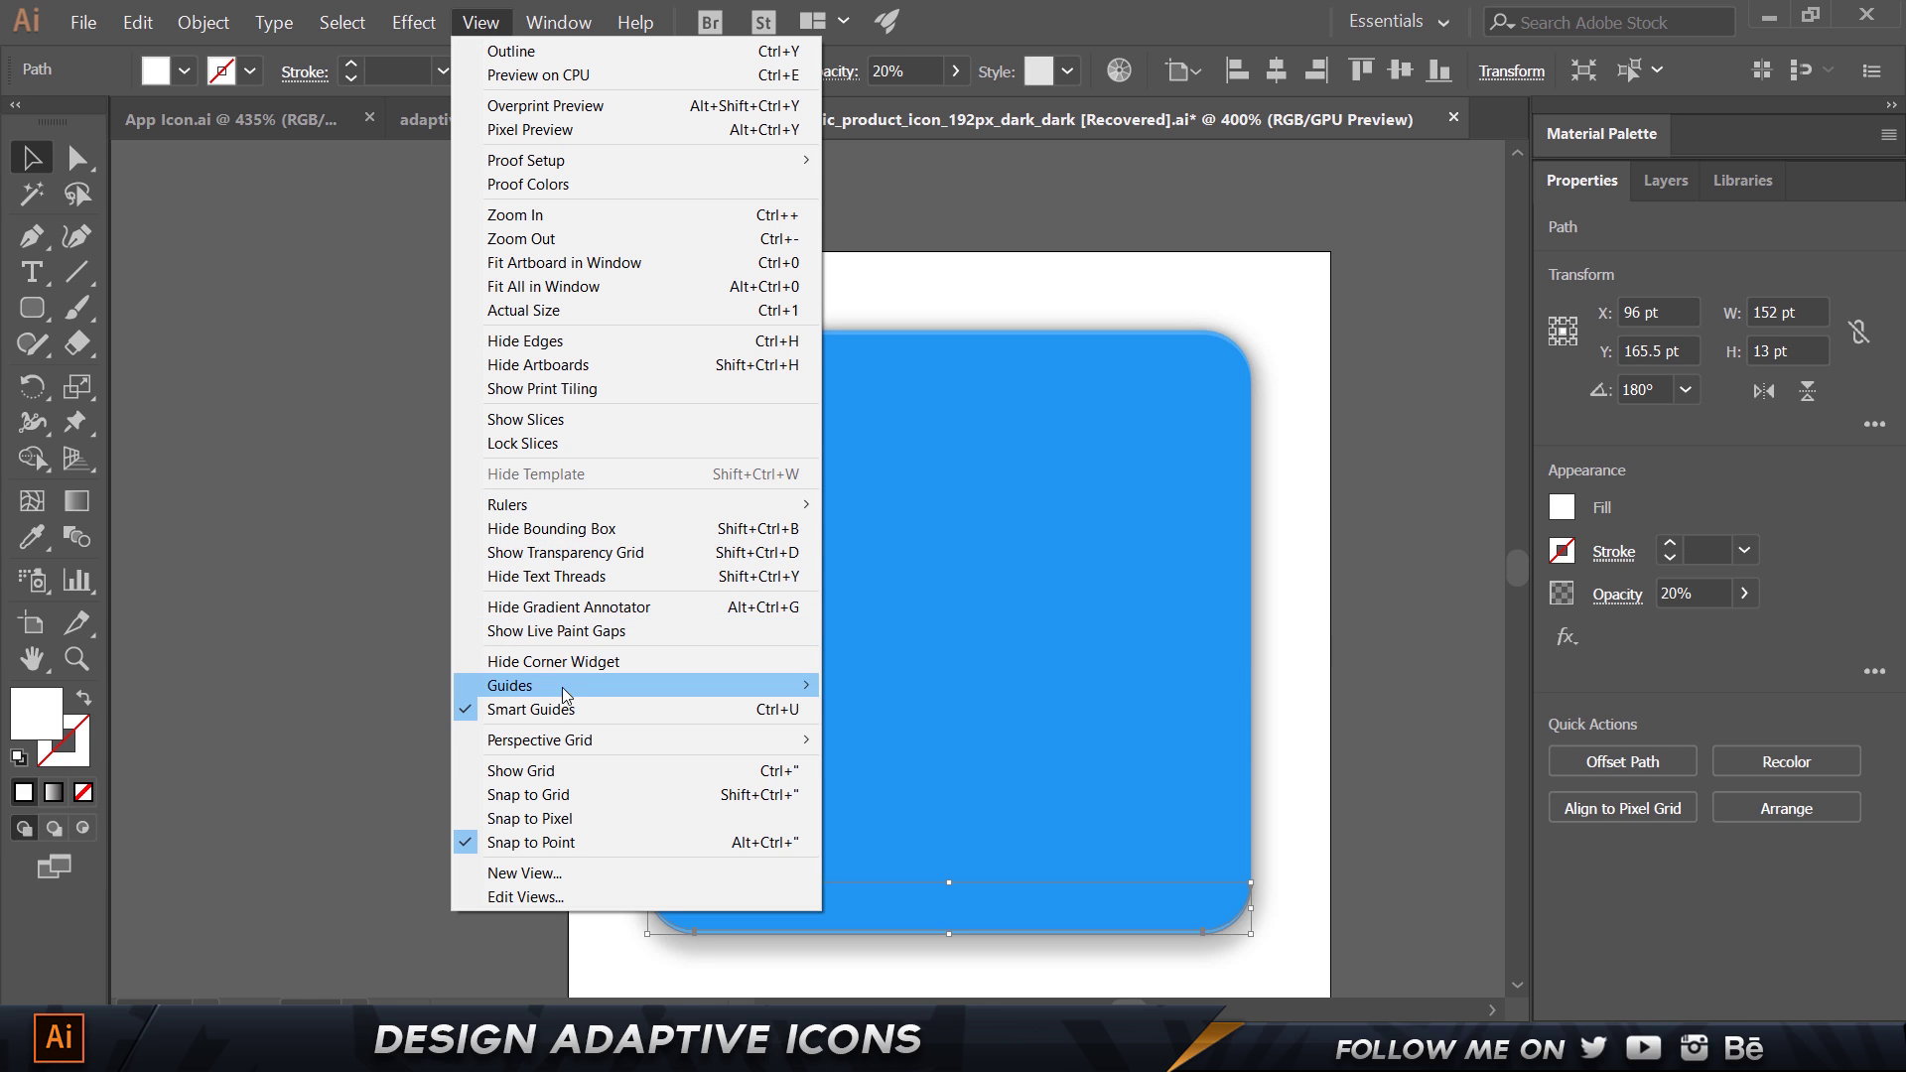
click(414, 820)
click(414, 820)
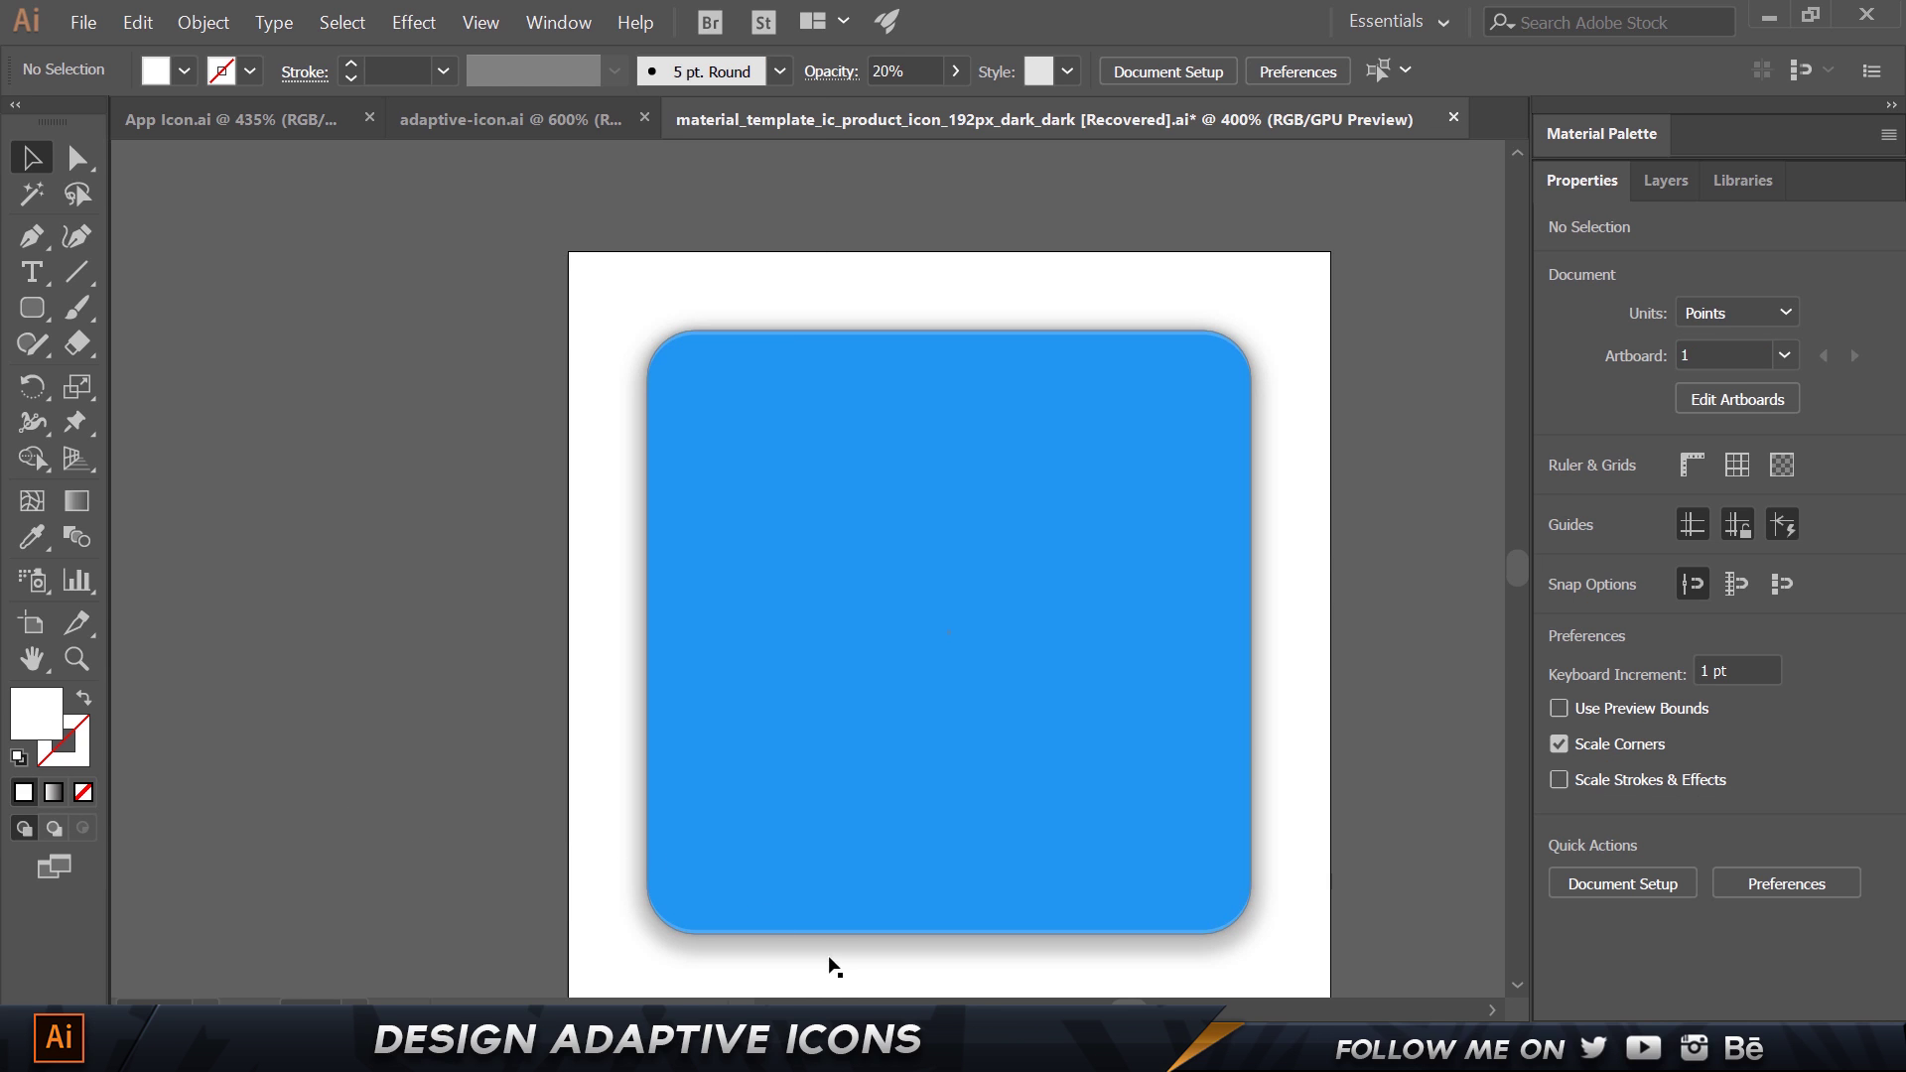
Check the shaded edge's color specification in the browser's Material Design icon guidelines, and return to Illustrator.
scroll(829, 960, up, 1)
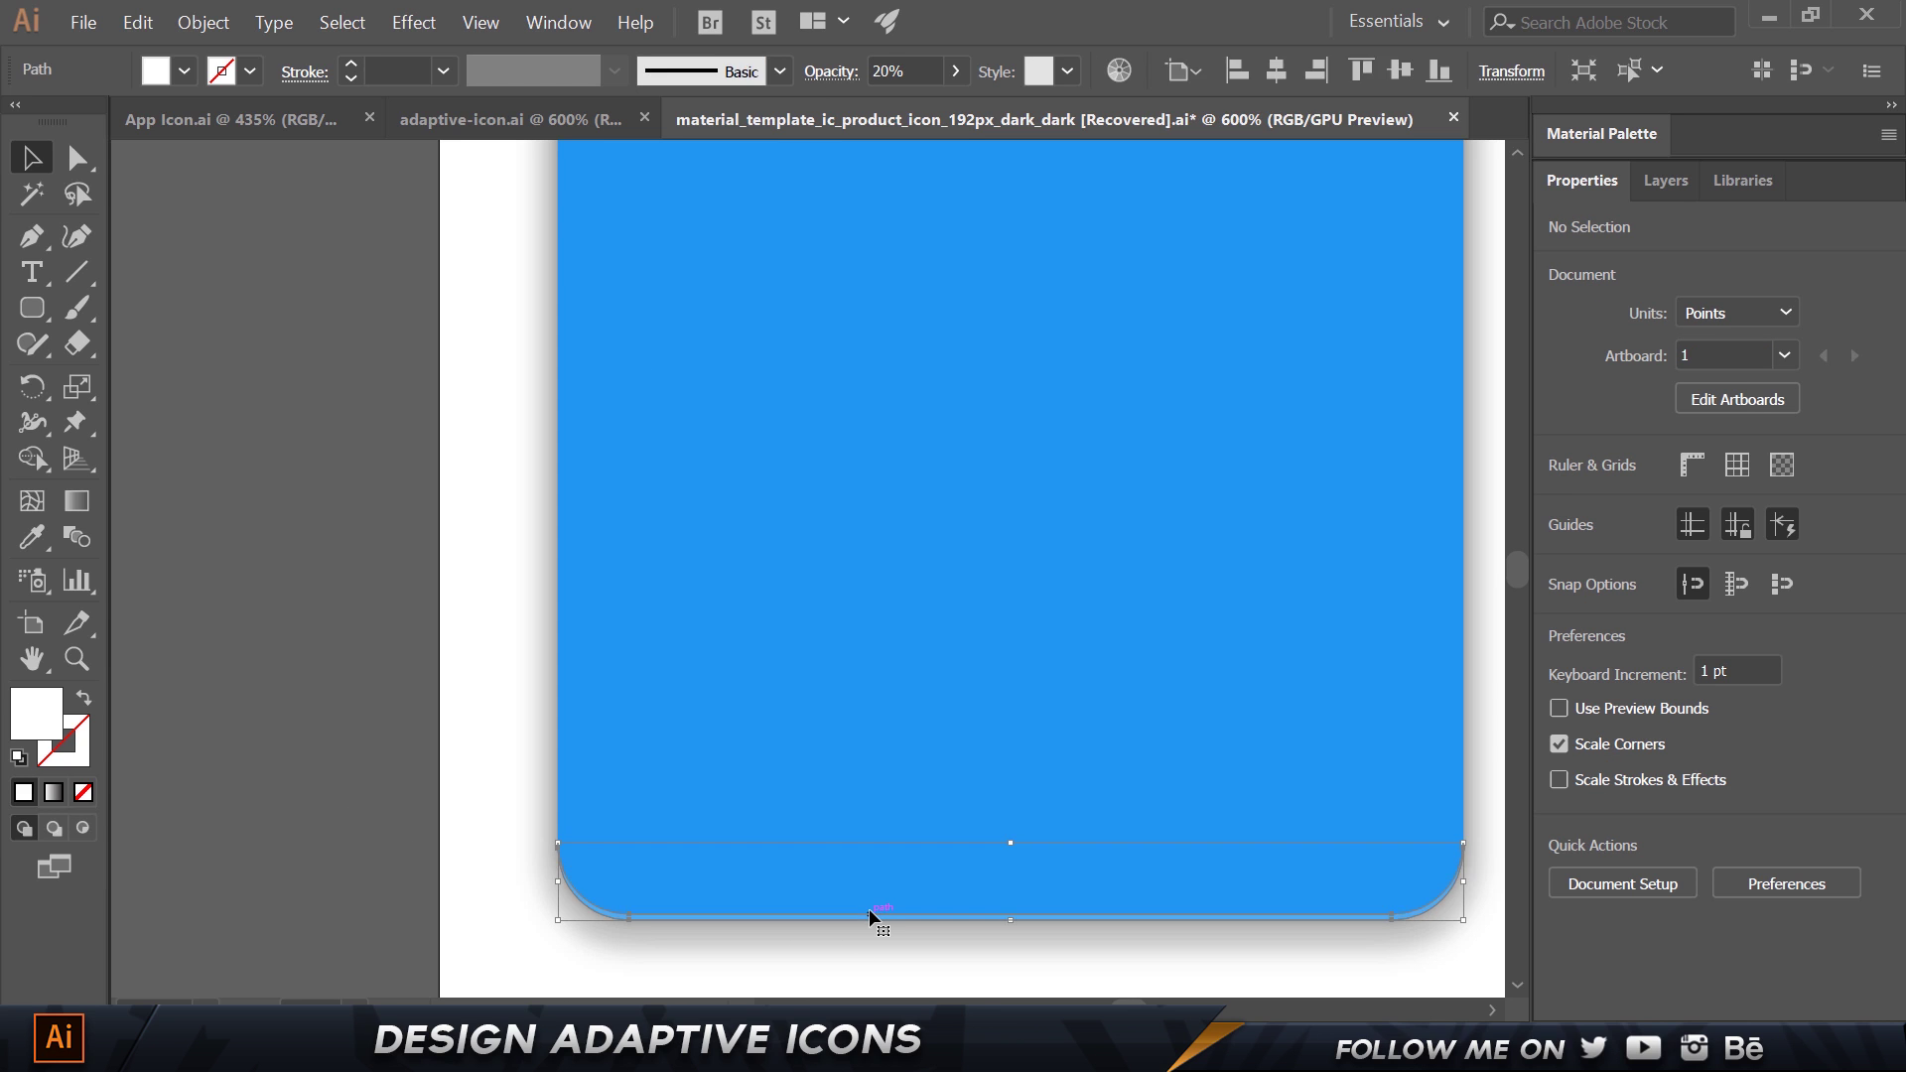
key(alt+Tab)
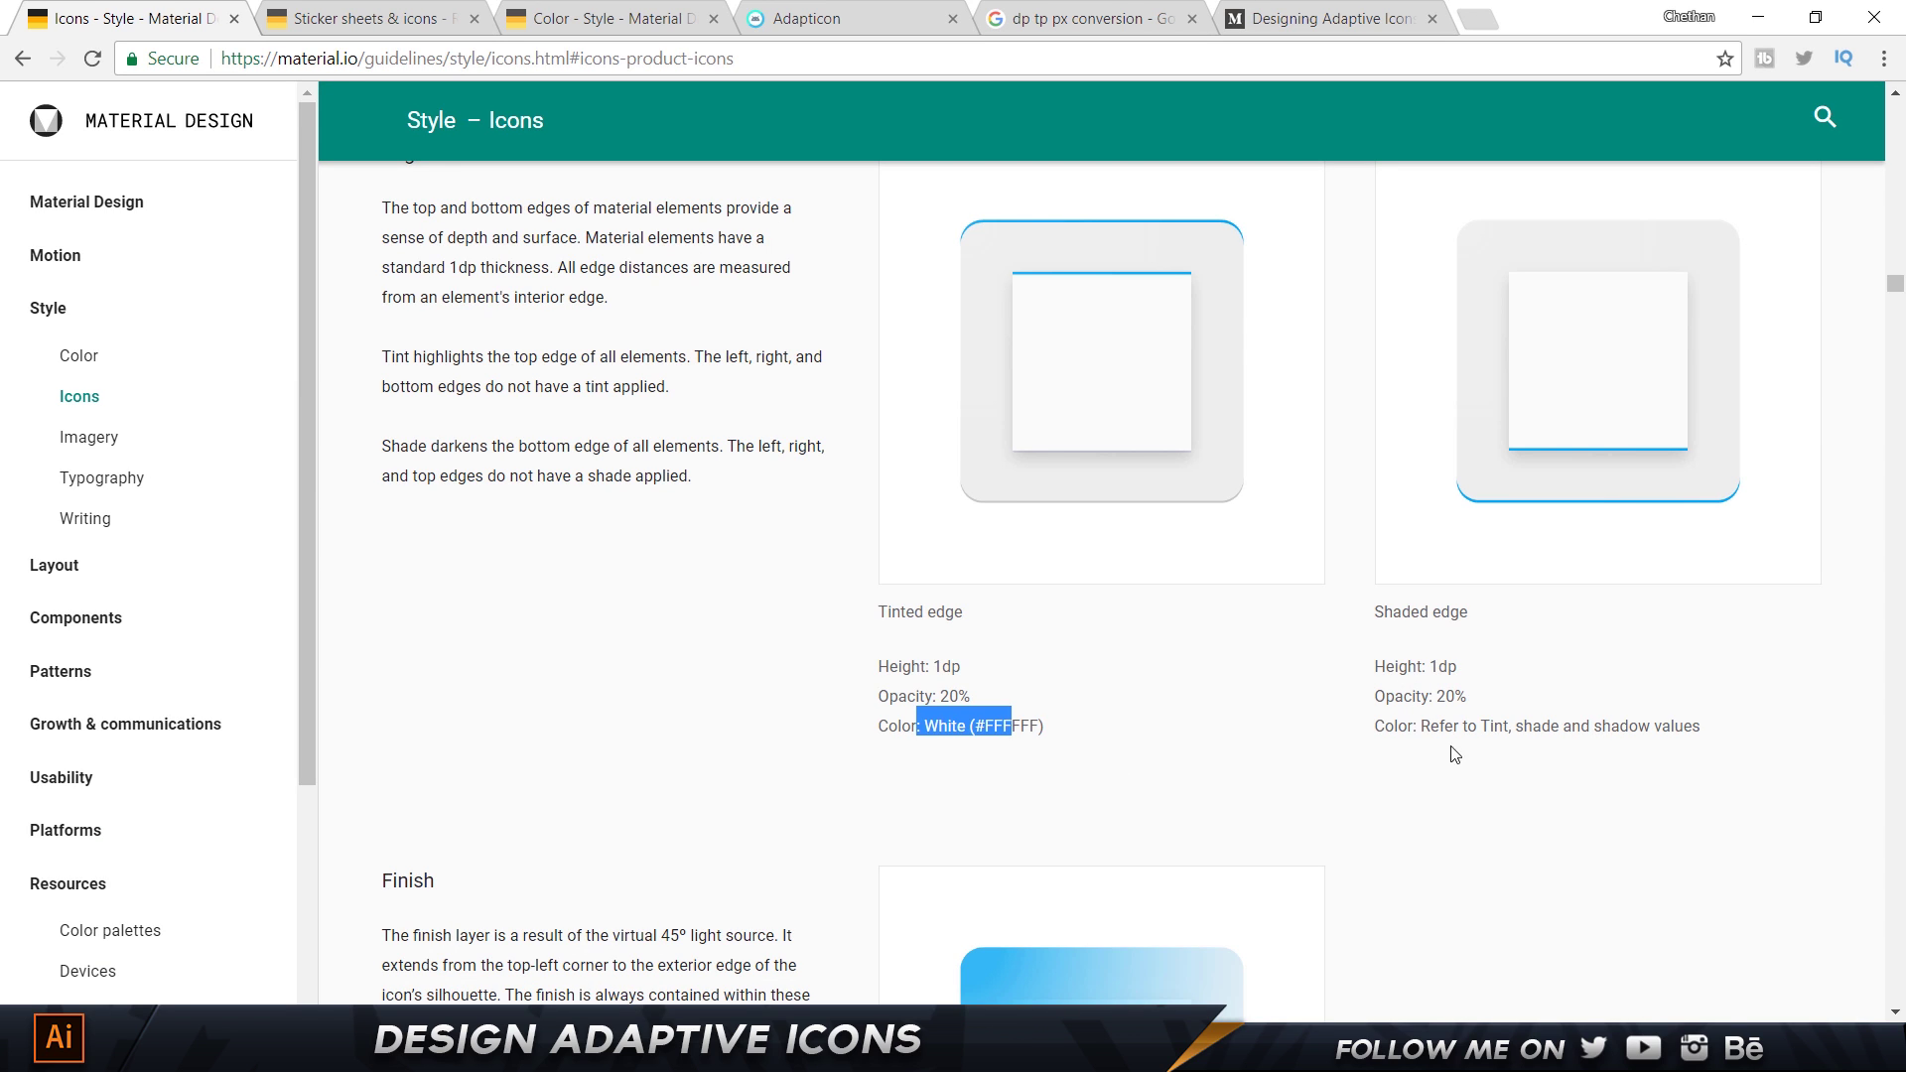
drag(1422, 726, 1701, 736)
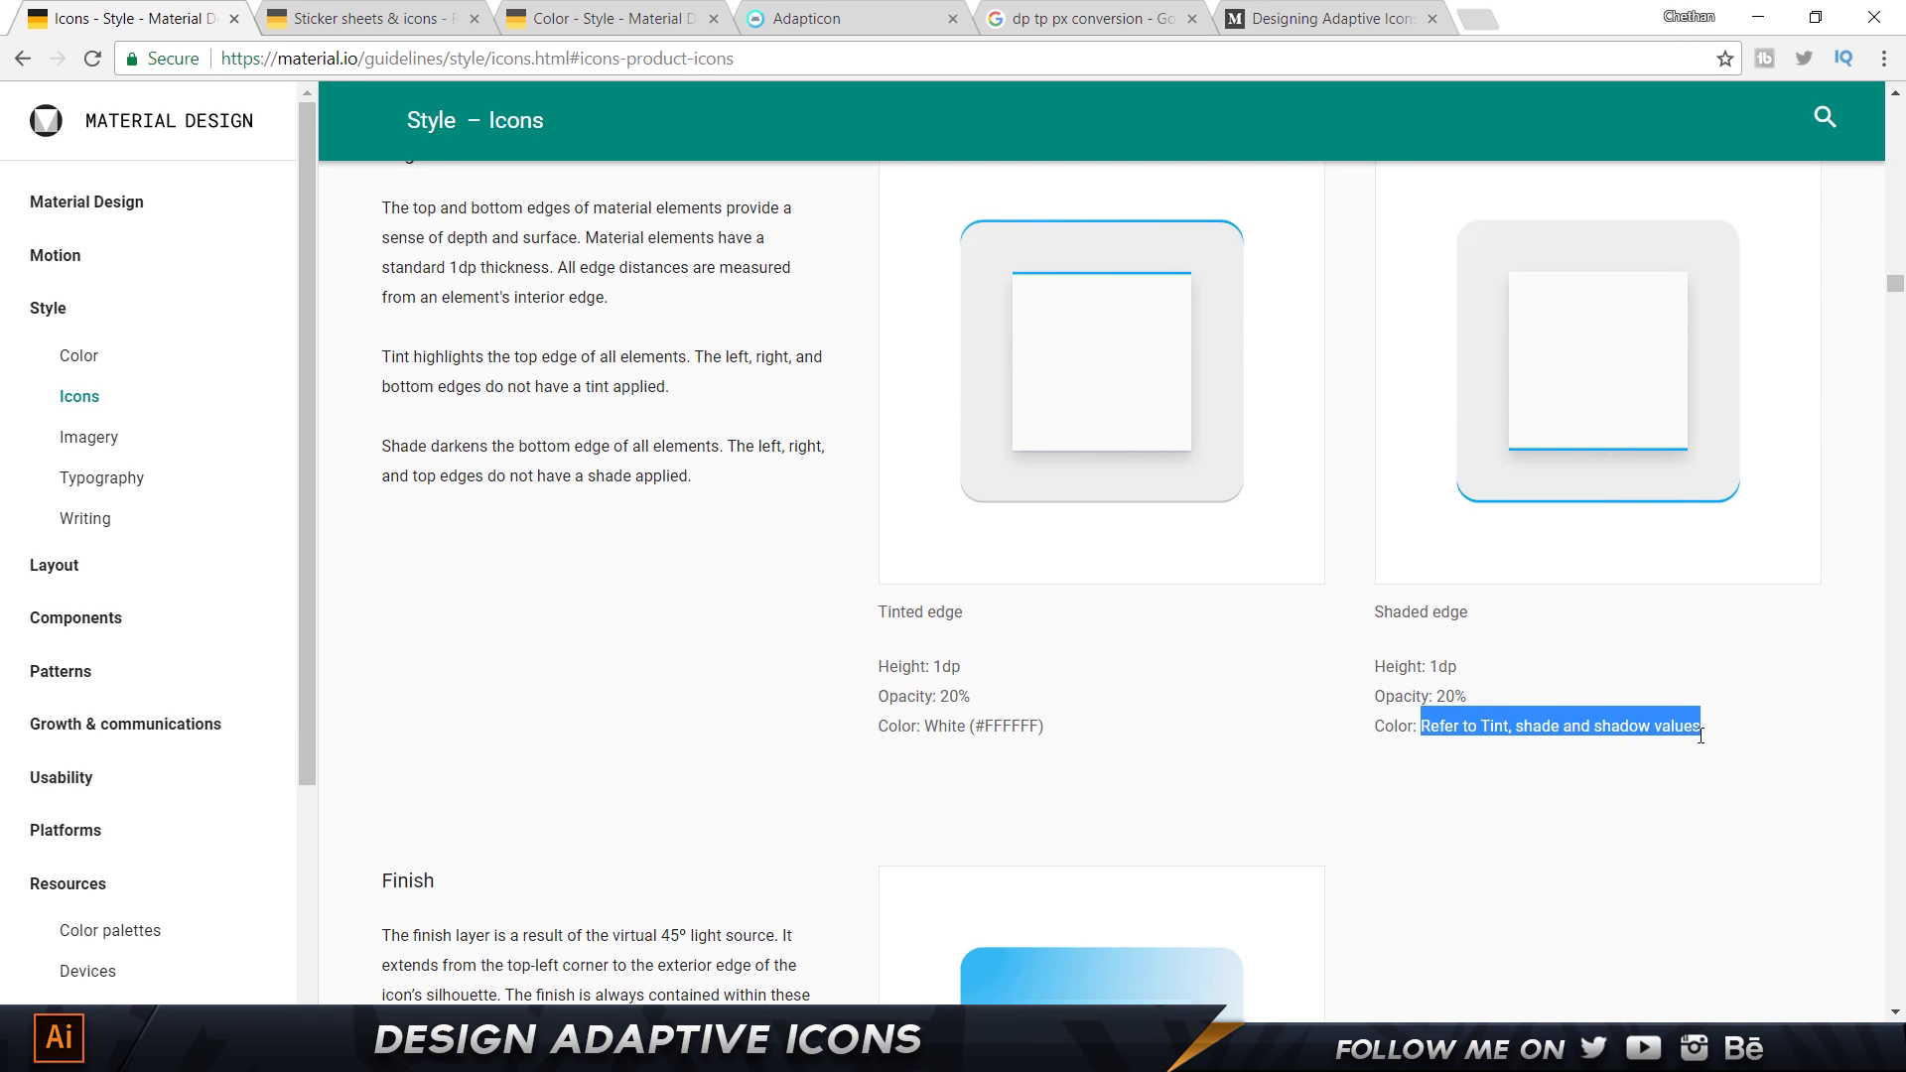
click(1535, 735)
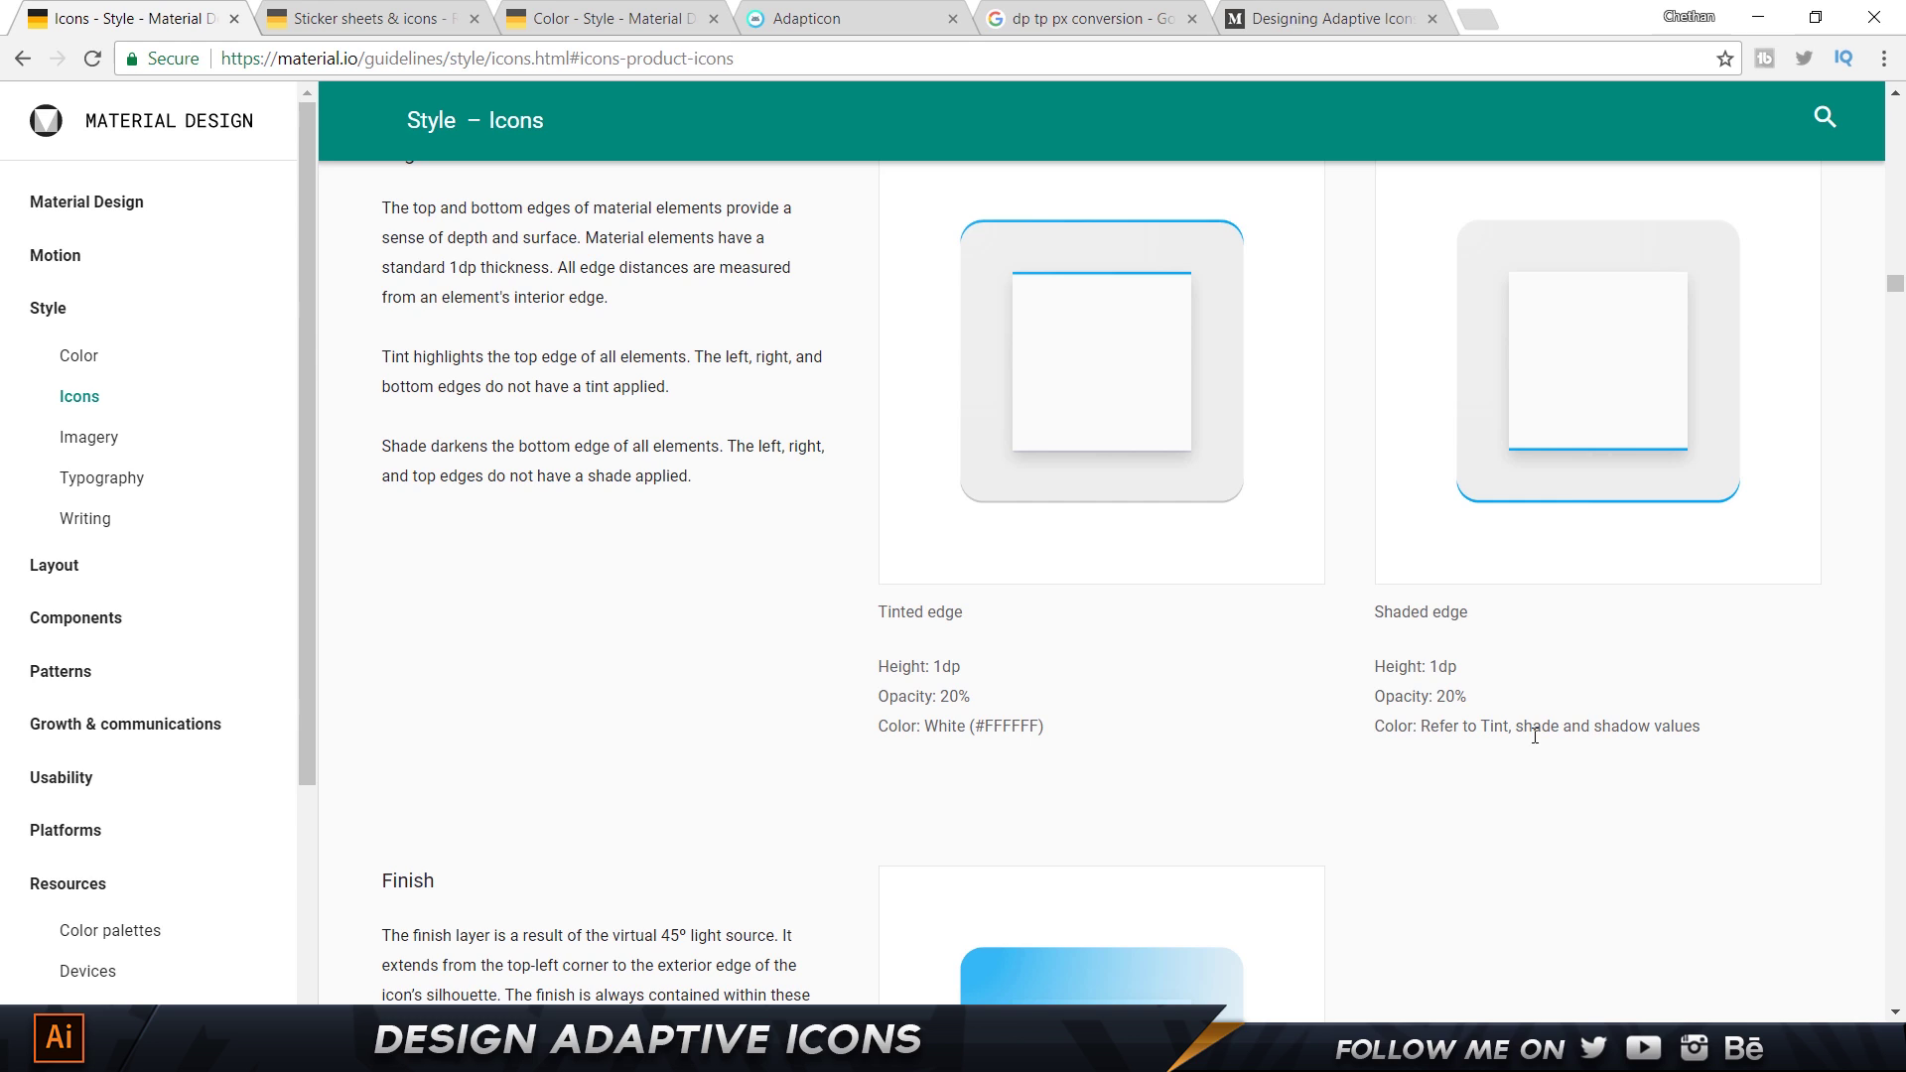
key(alt+Tab)
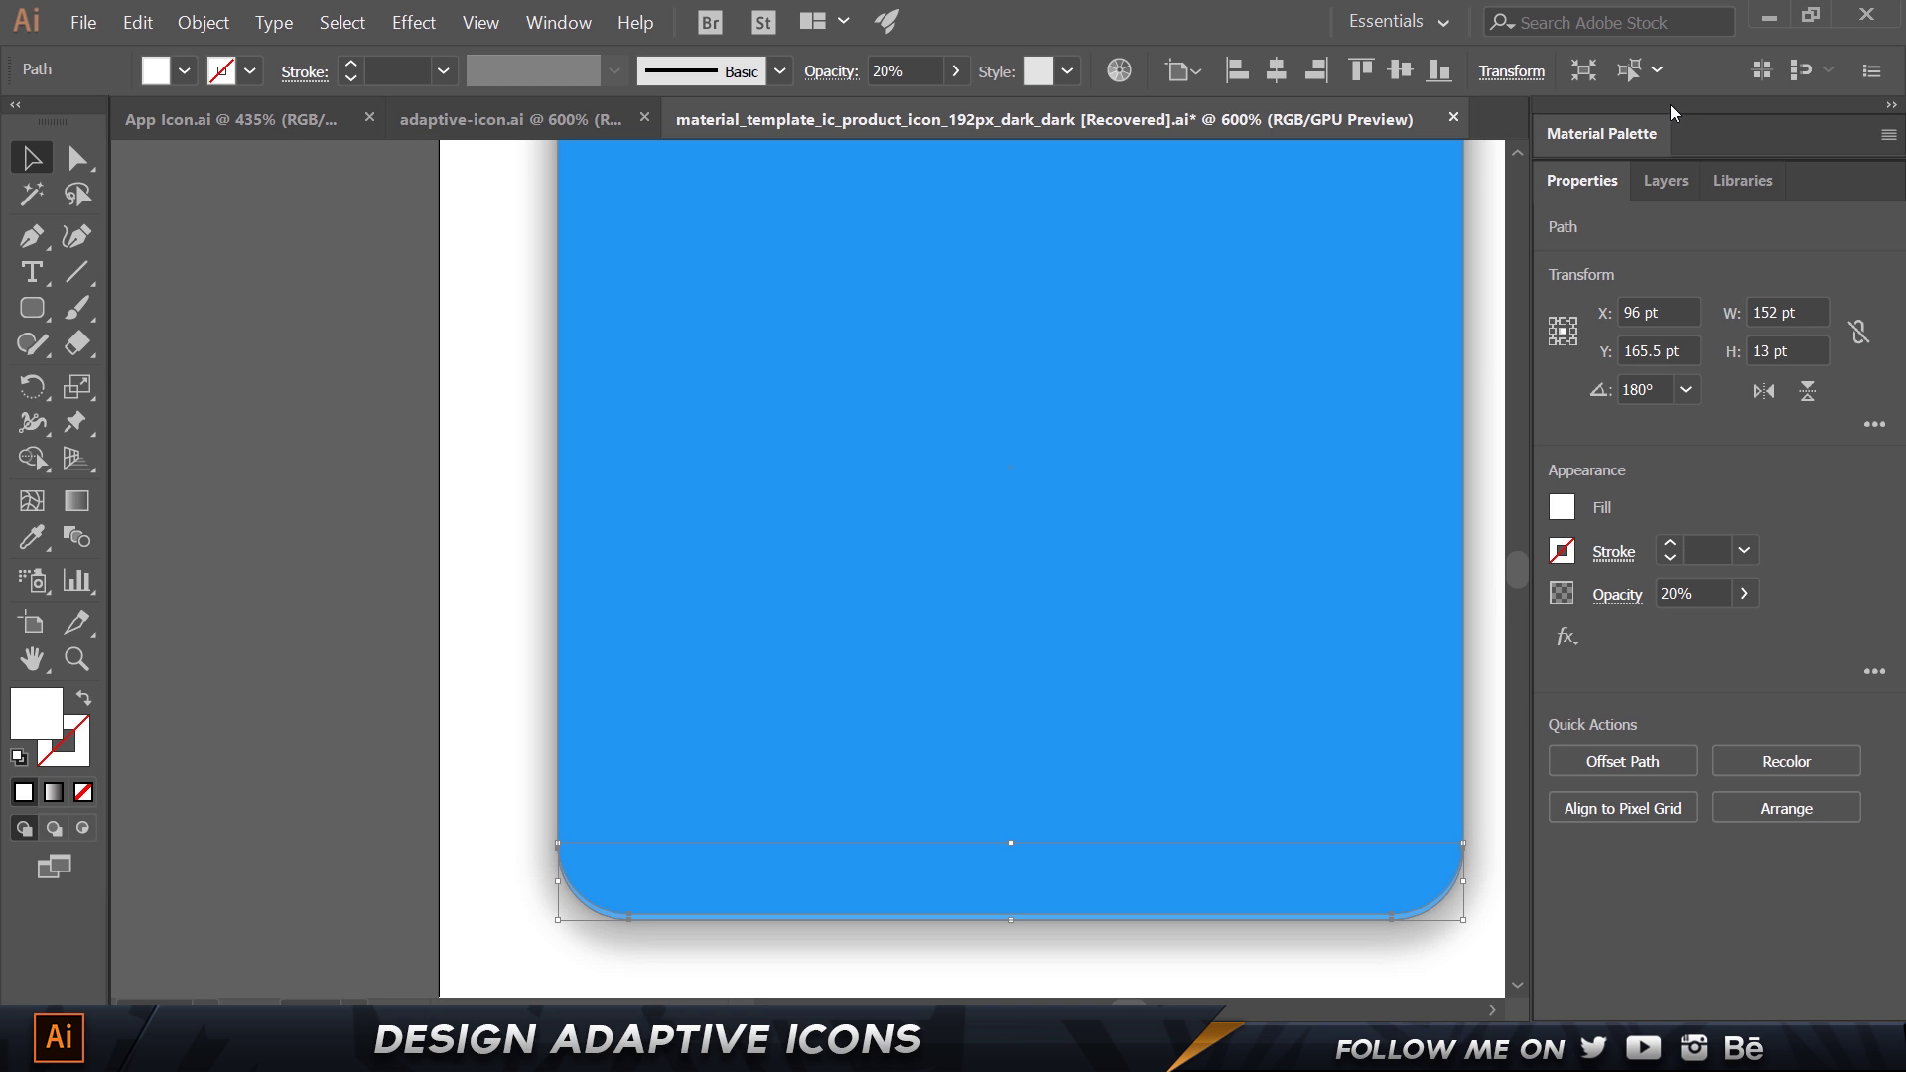
Fill the bottom edge shape with Blue 900 from the Material Palette.
click(1634, 153)
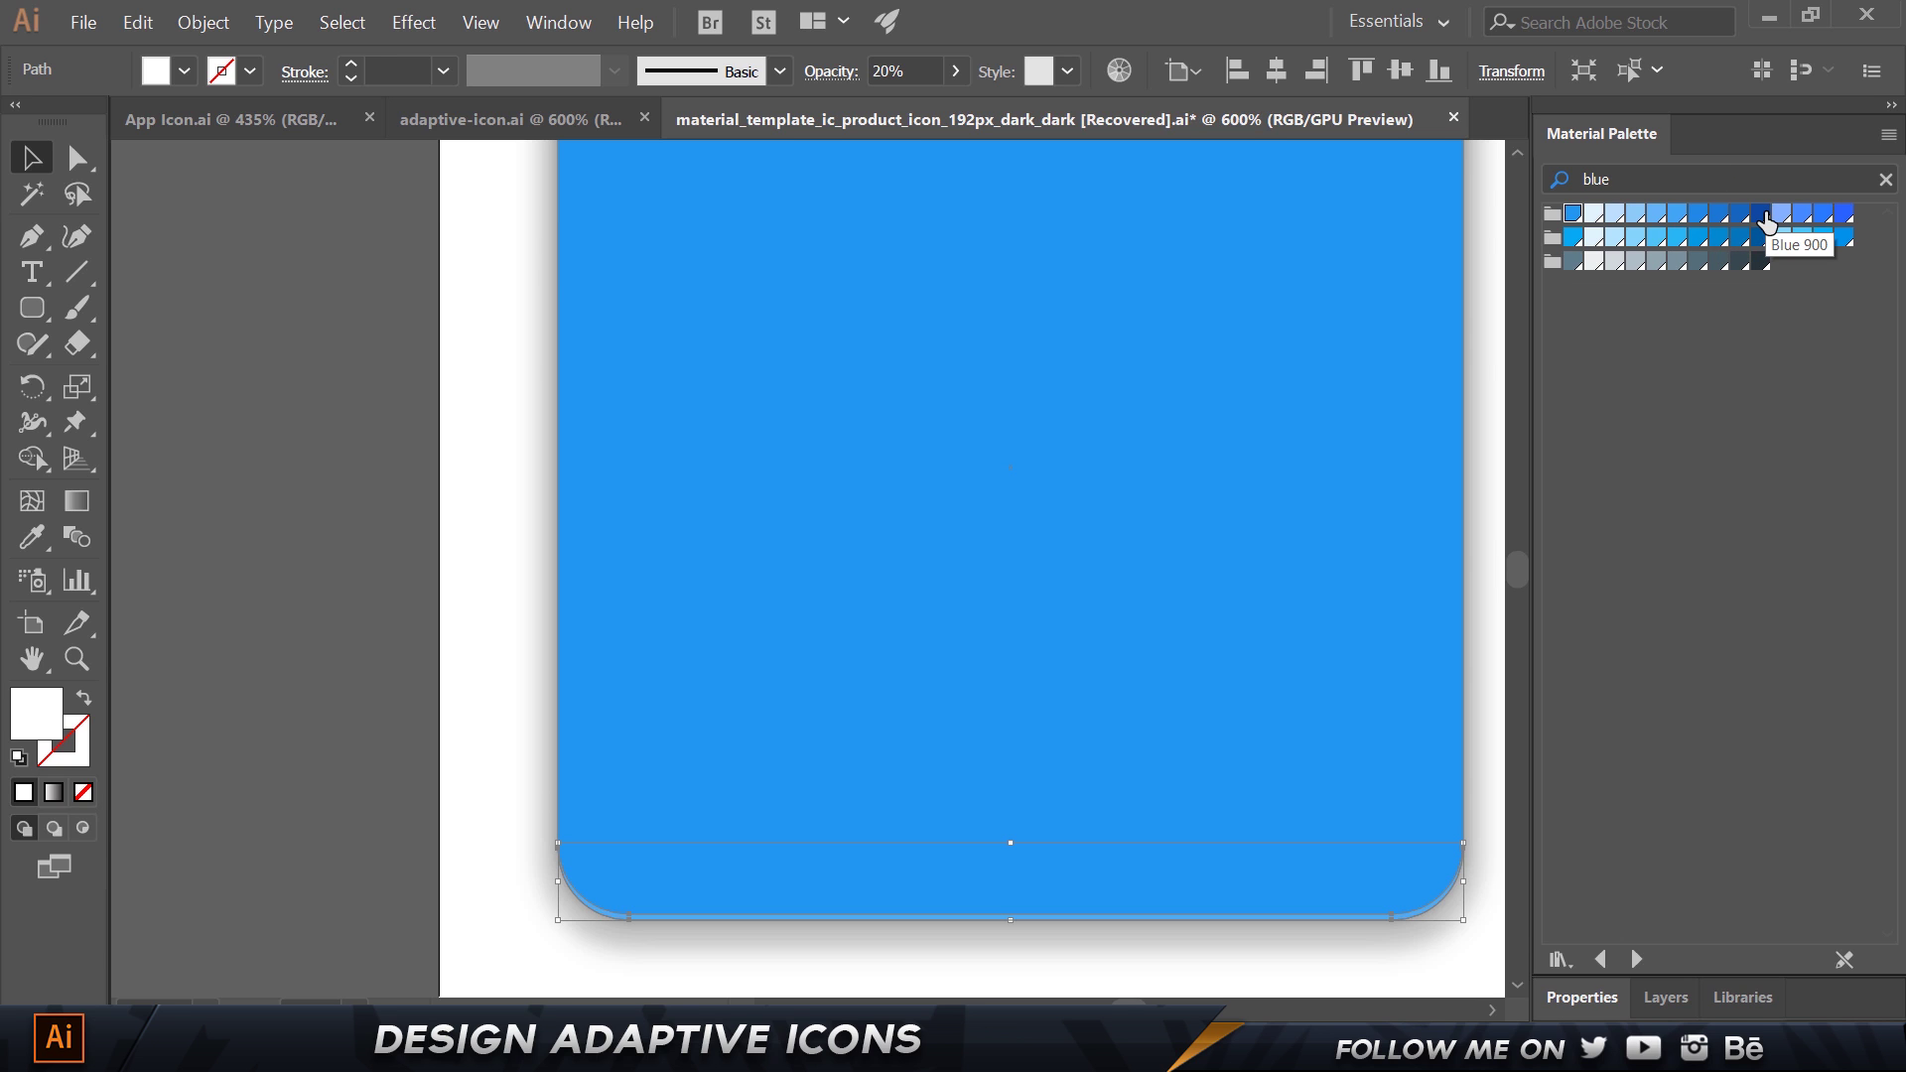
click(1766, 221)
click(537, 392)
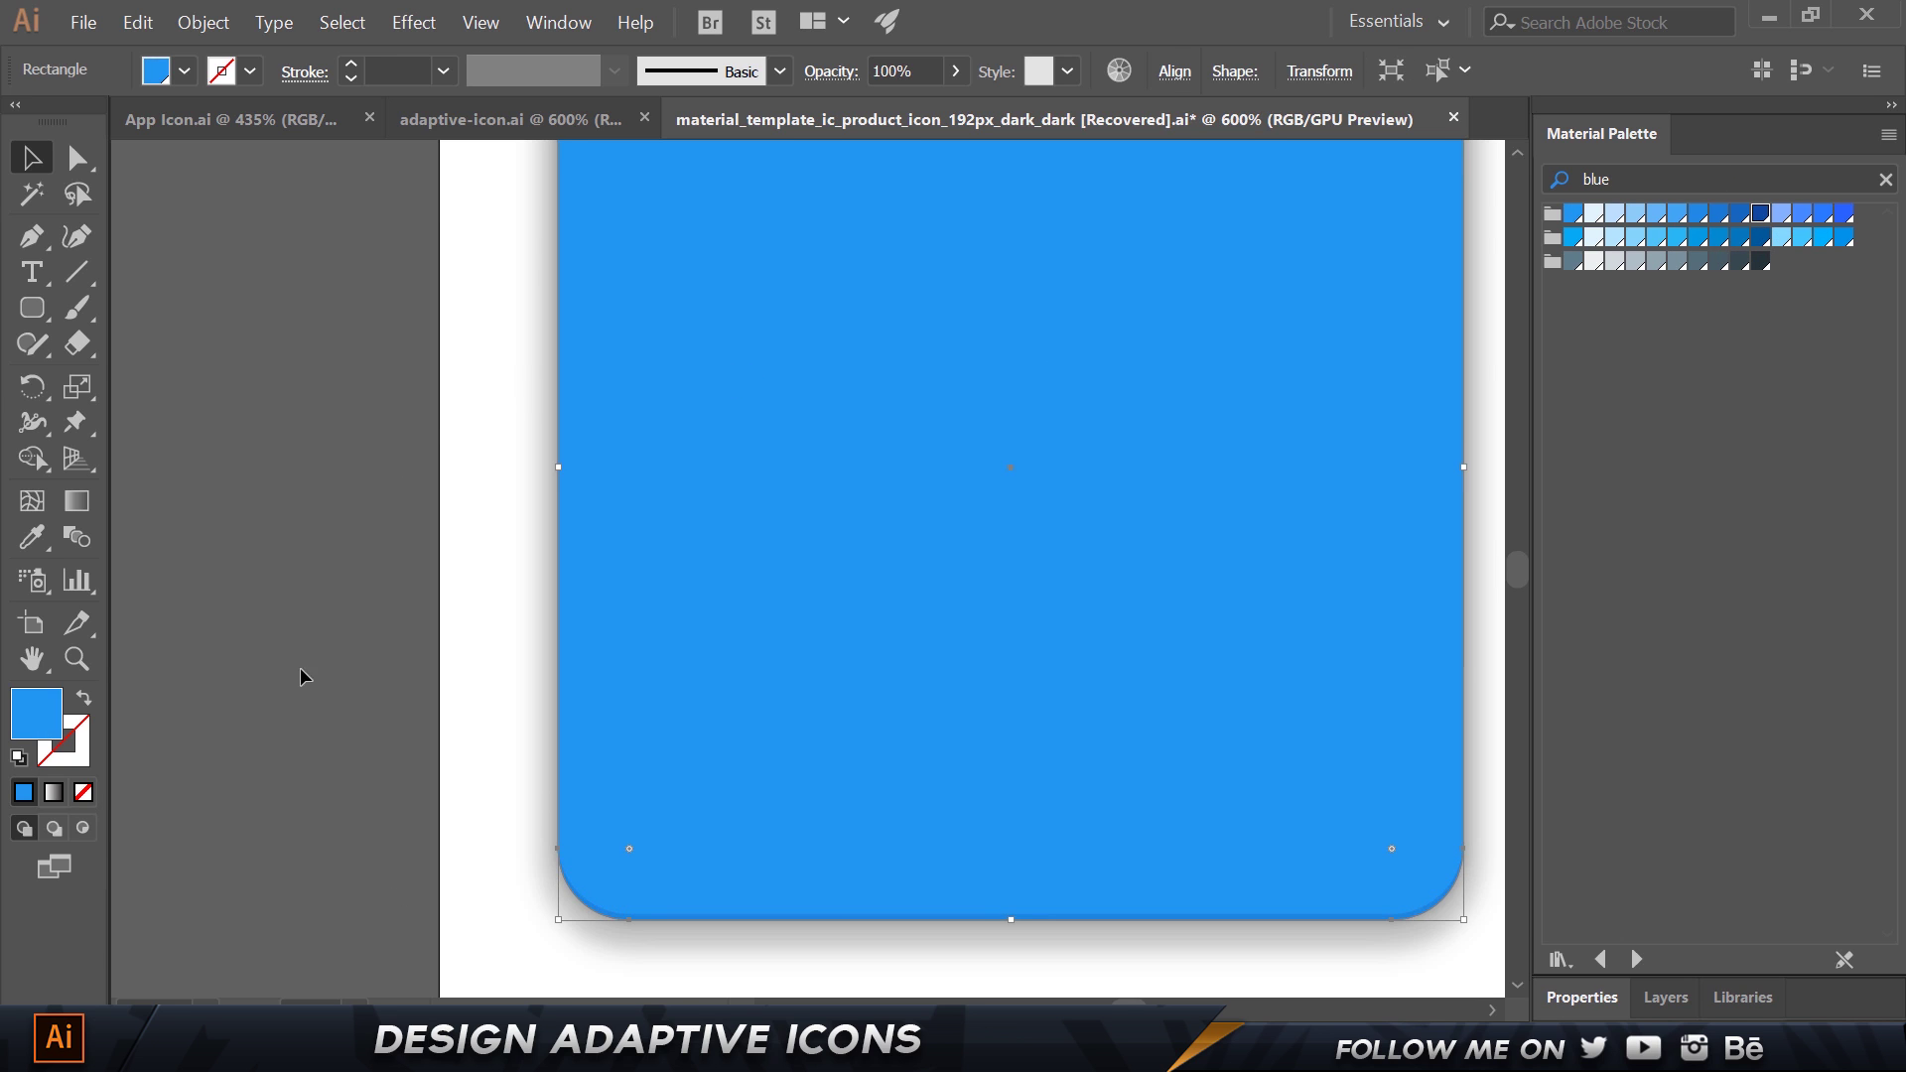
click(895, 913)
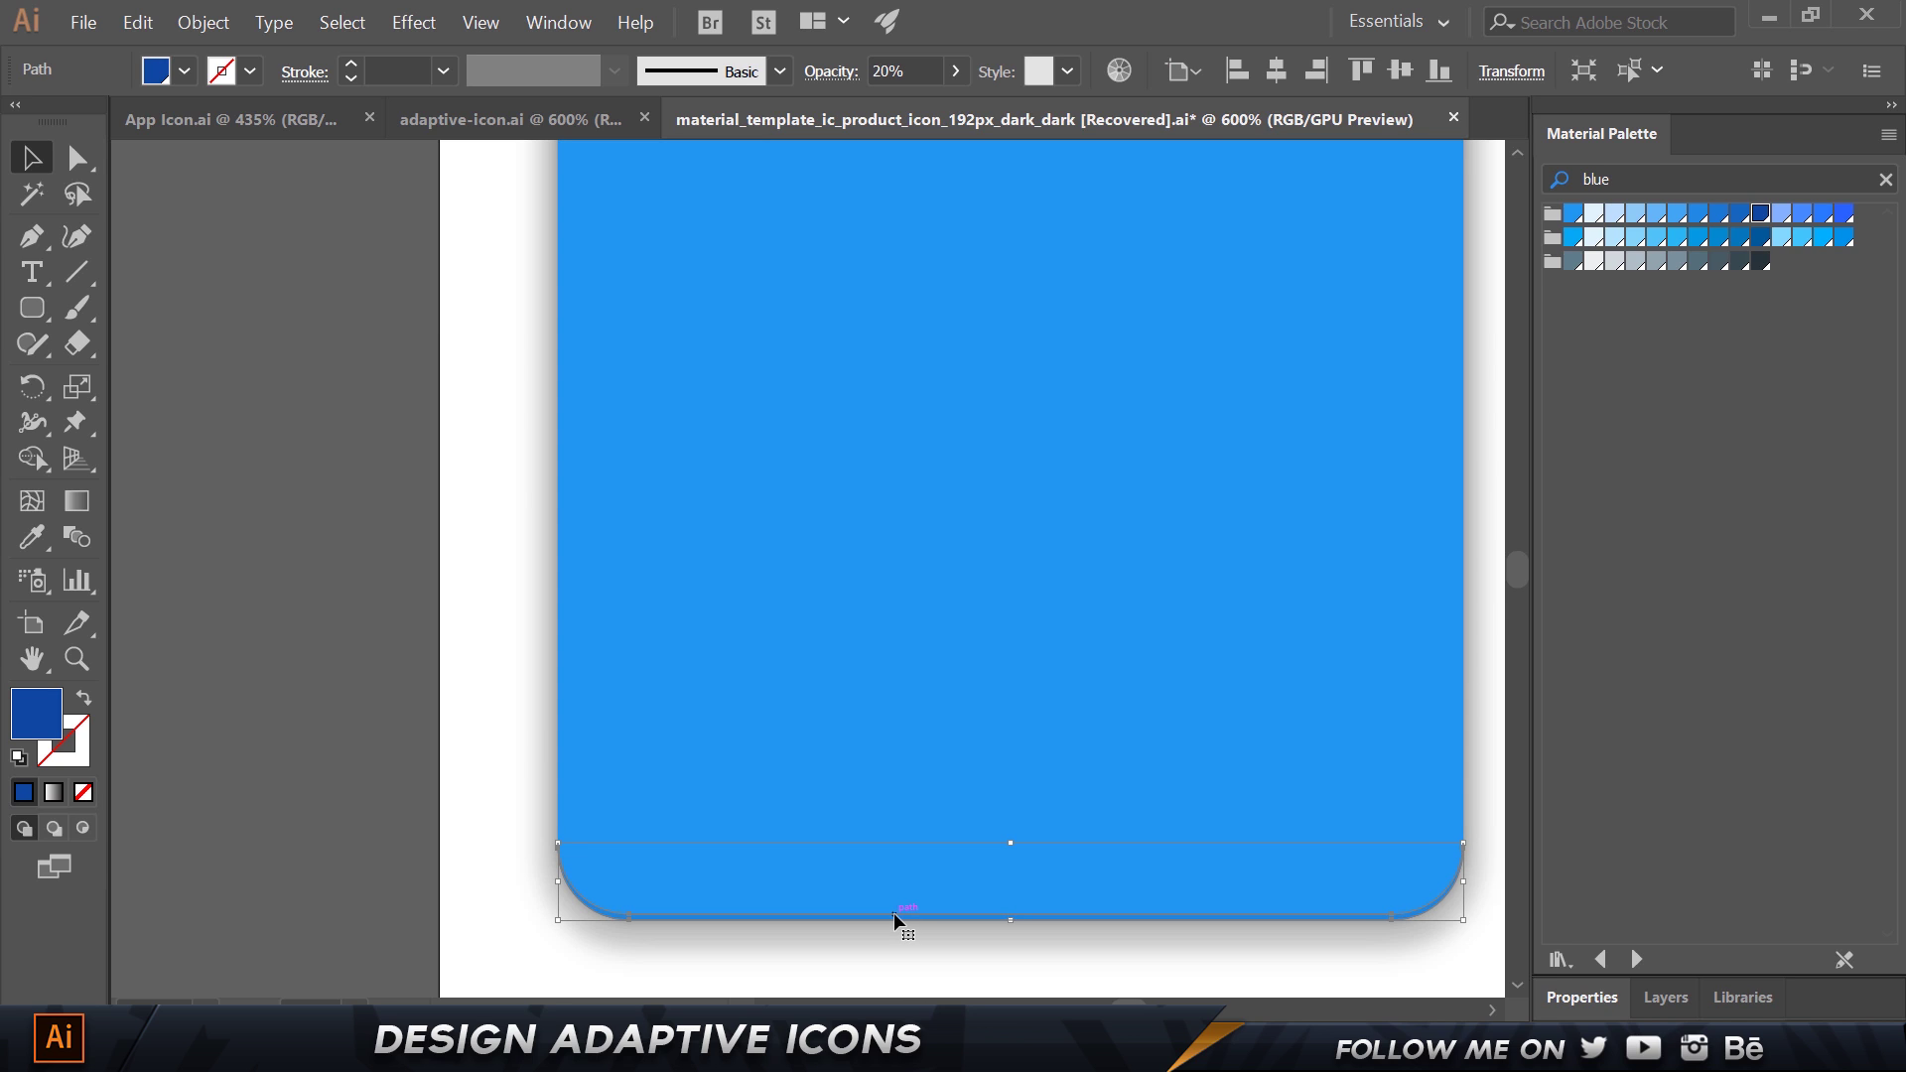
Set the dark blue bottom edge's opacity to 100%.
click(1601, 996)
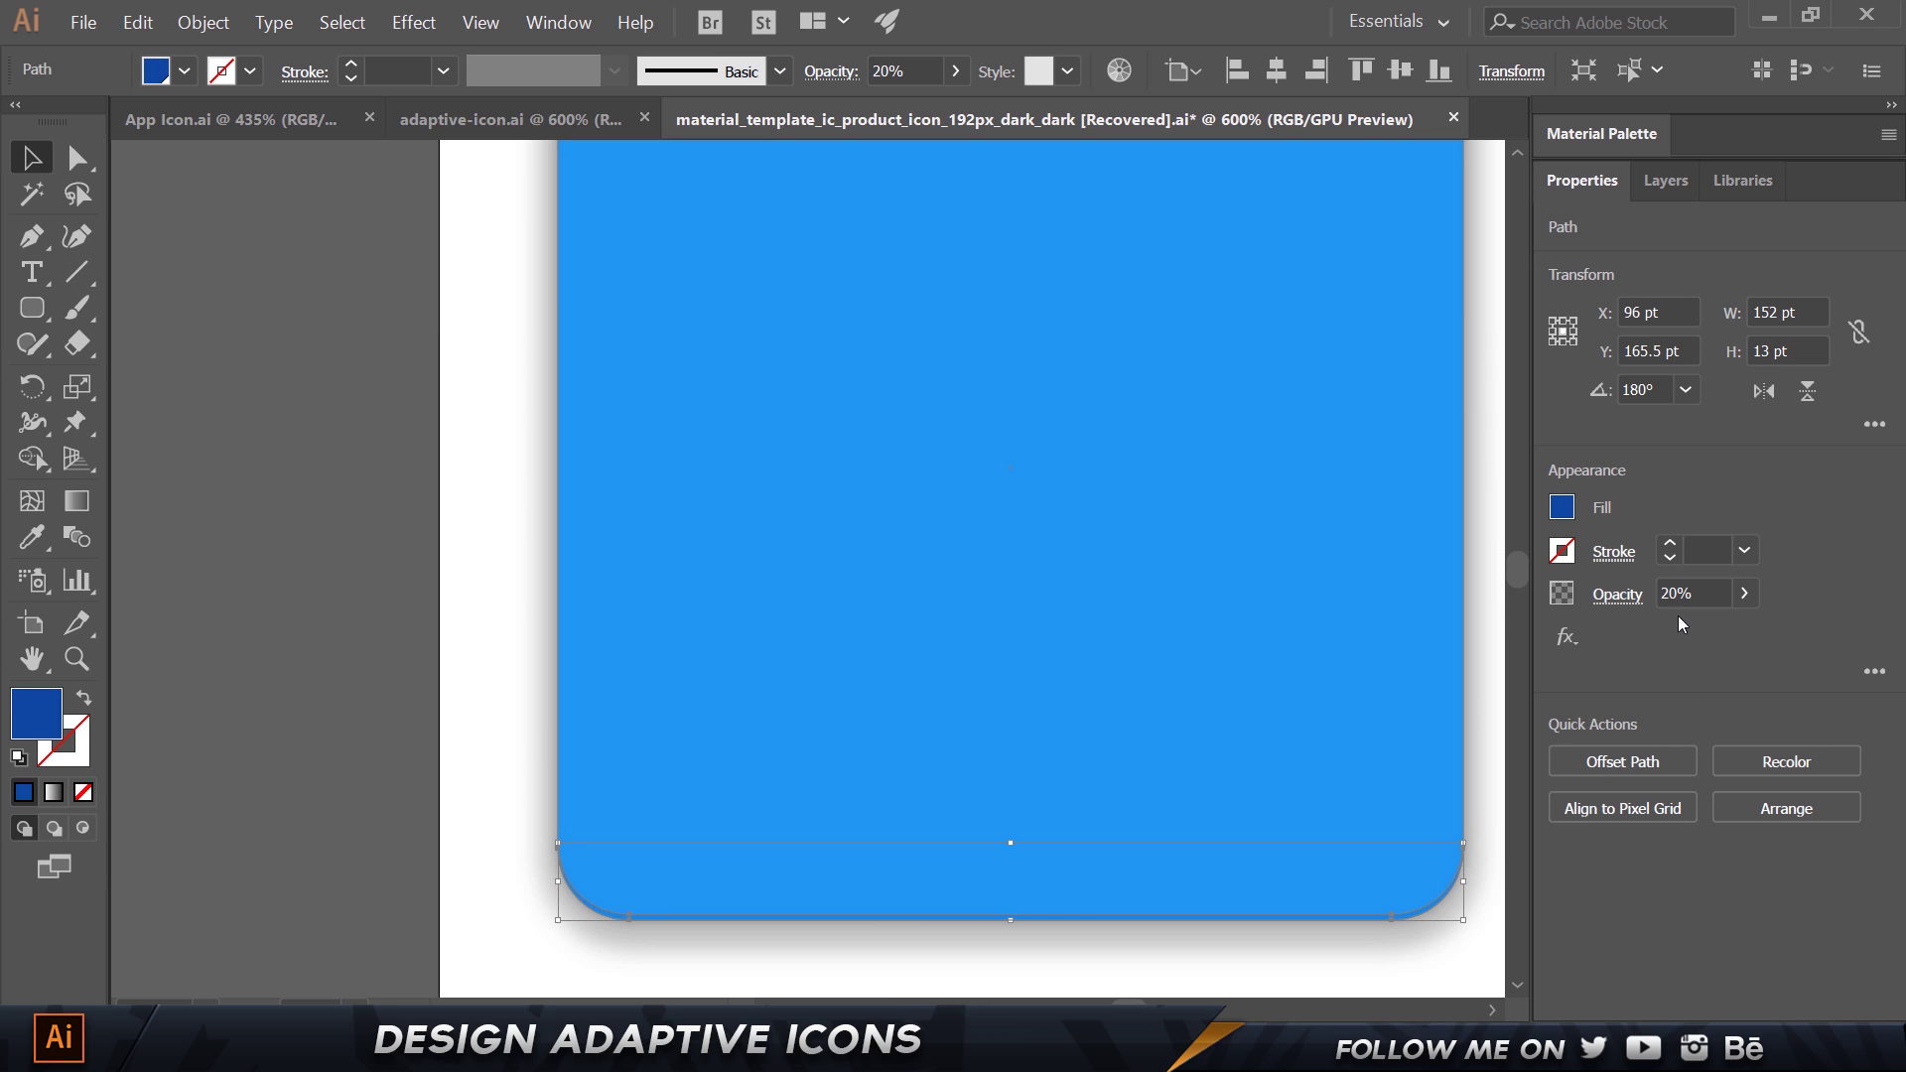
click(1615, 599)
text(100)
key(Return)
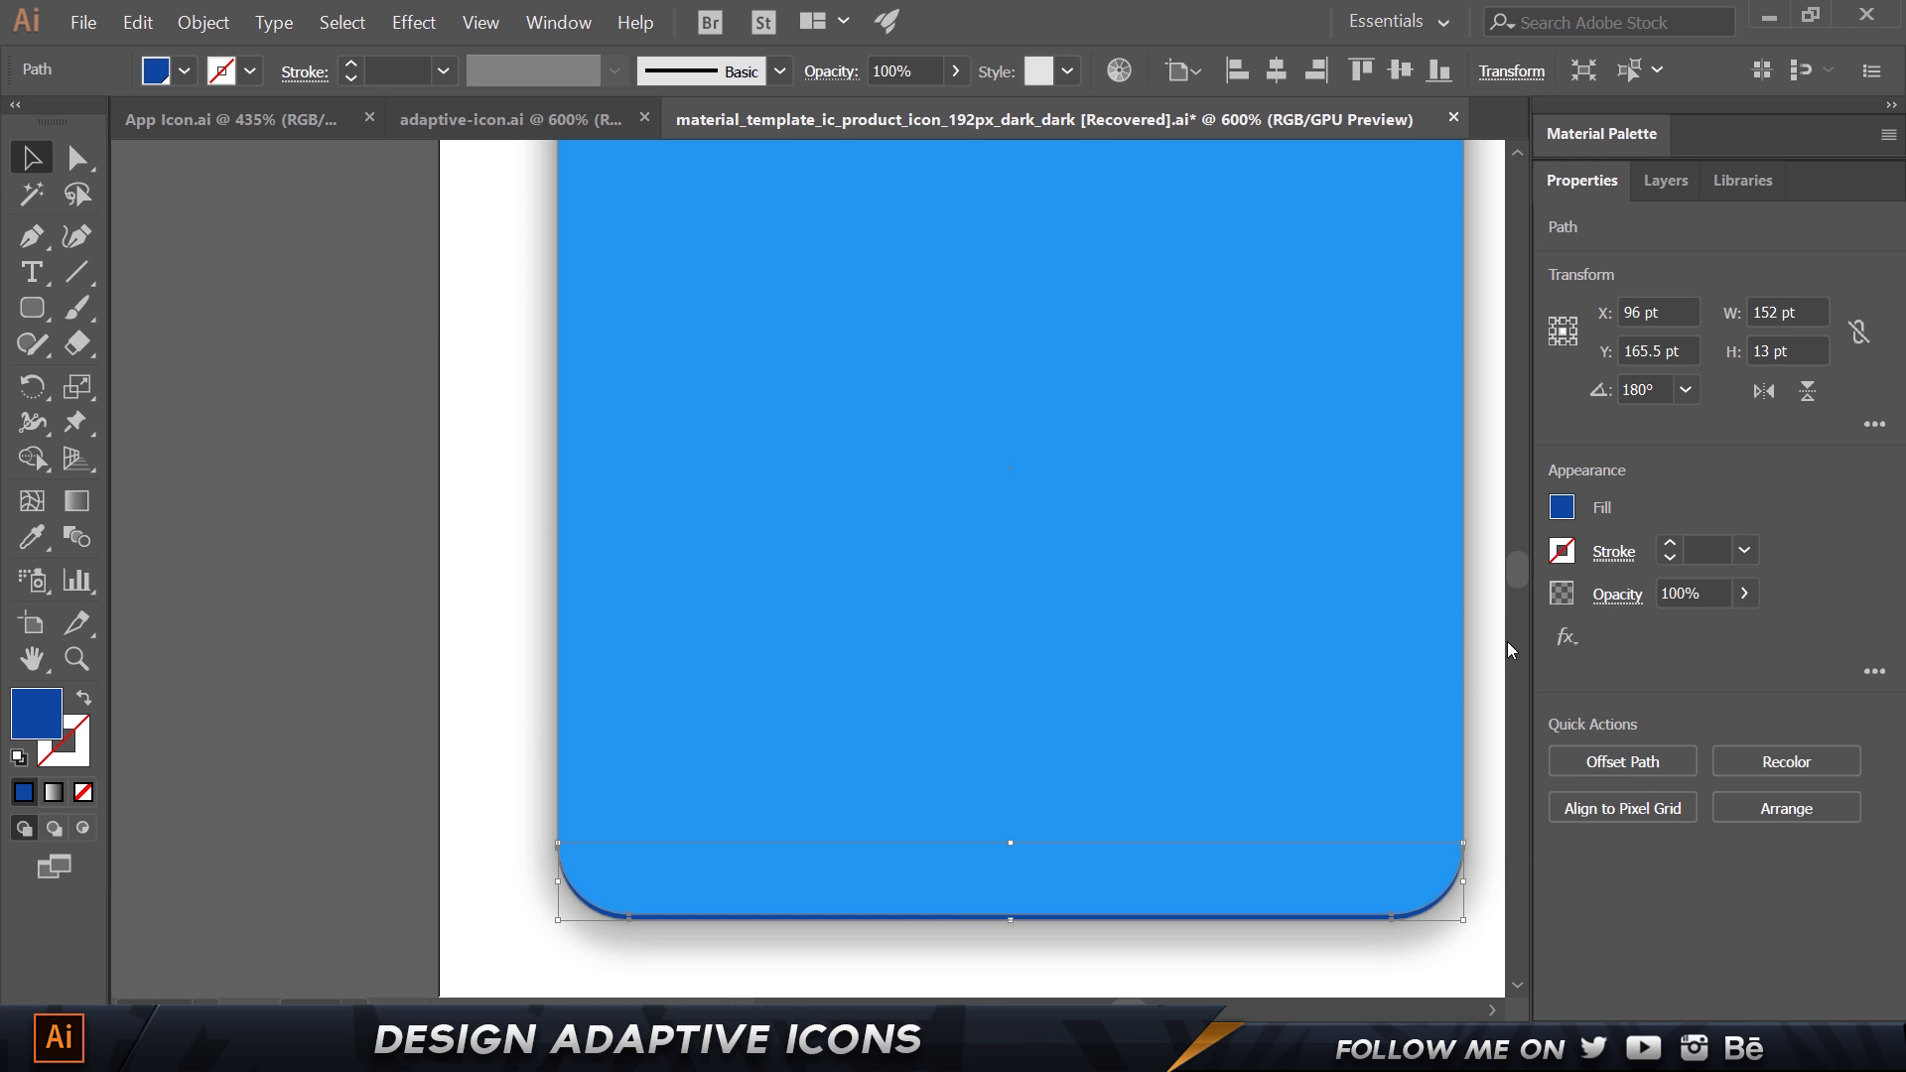
click(480, 512)
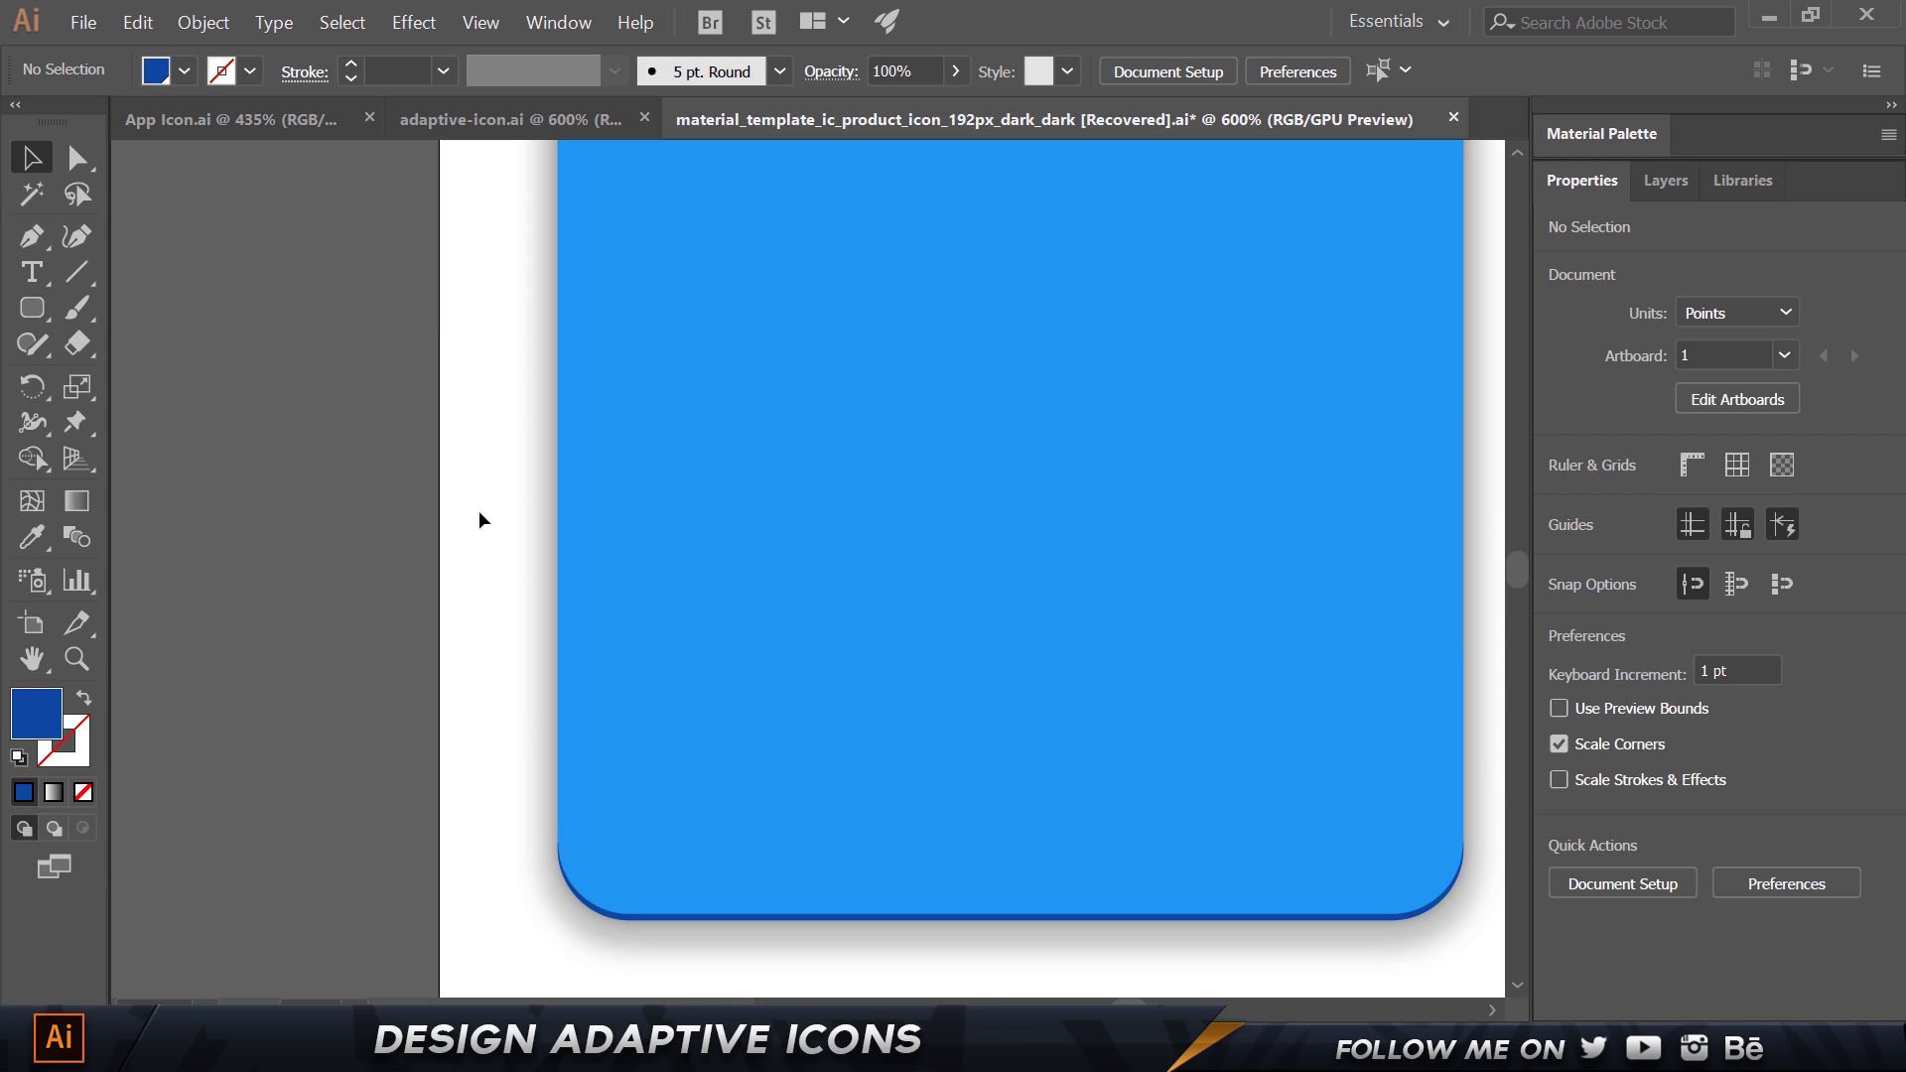
Check the shaded edge's opacity in the browser's icon guidelines, and set the bottom edge's opacity to 20% in Illustrator.
click(622, 916)
key(alt+Tab)
drag(1378, 676, 1456, 703)
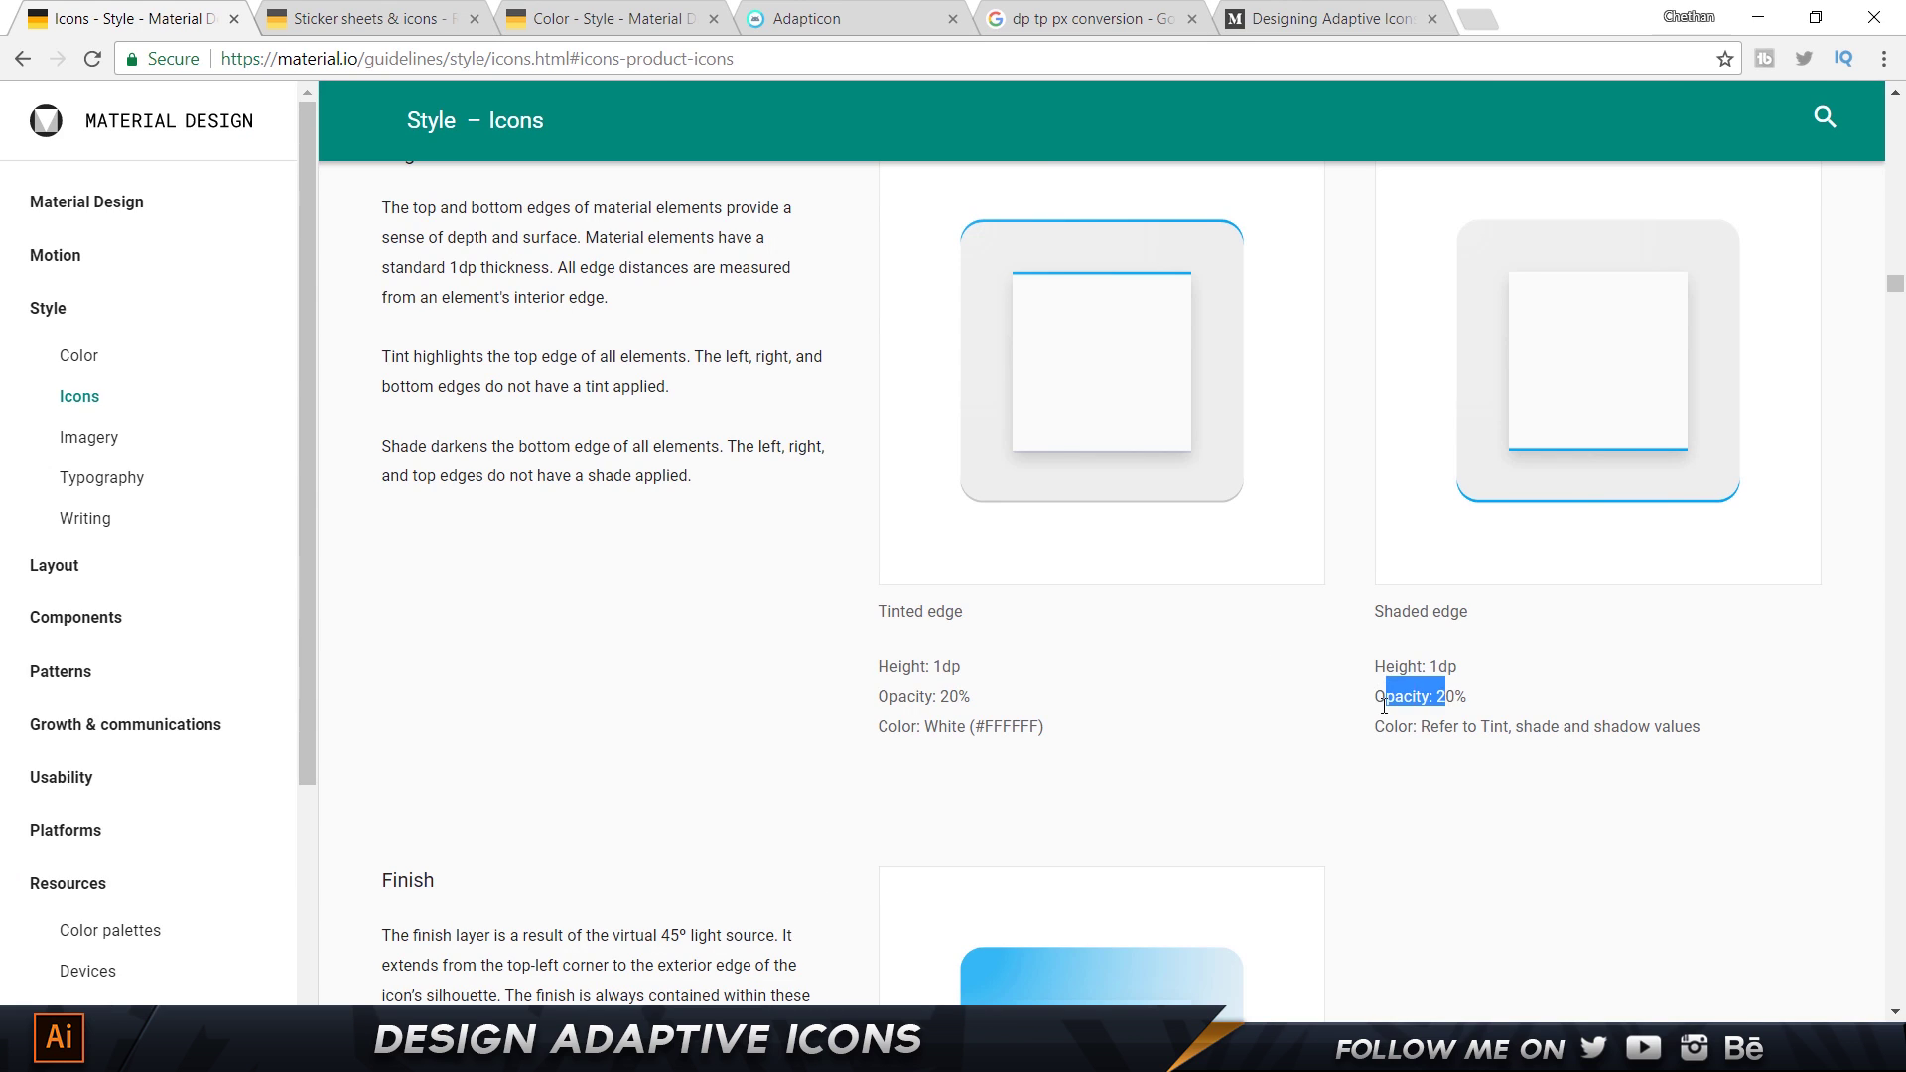
key(alt+Tab)
click(1621, 593)
text(20)
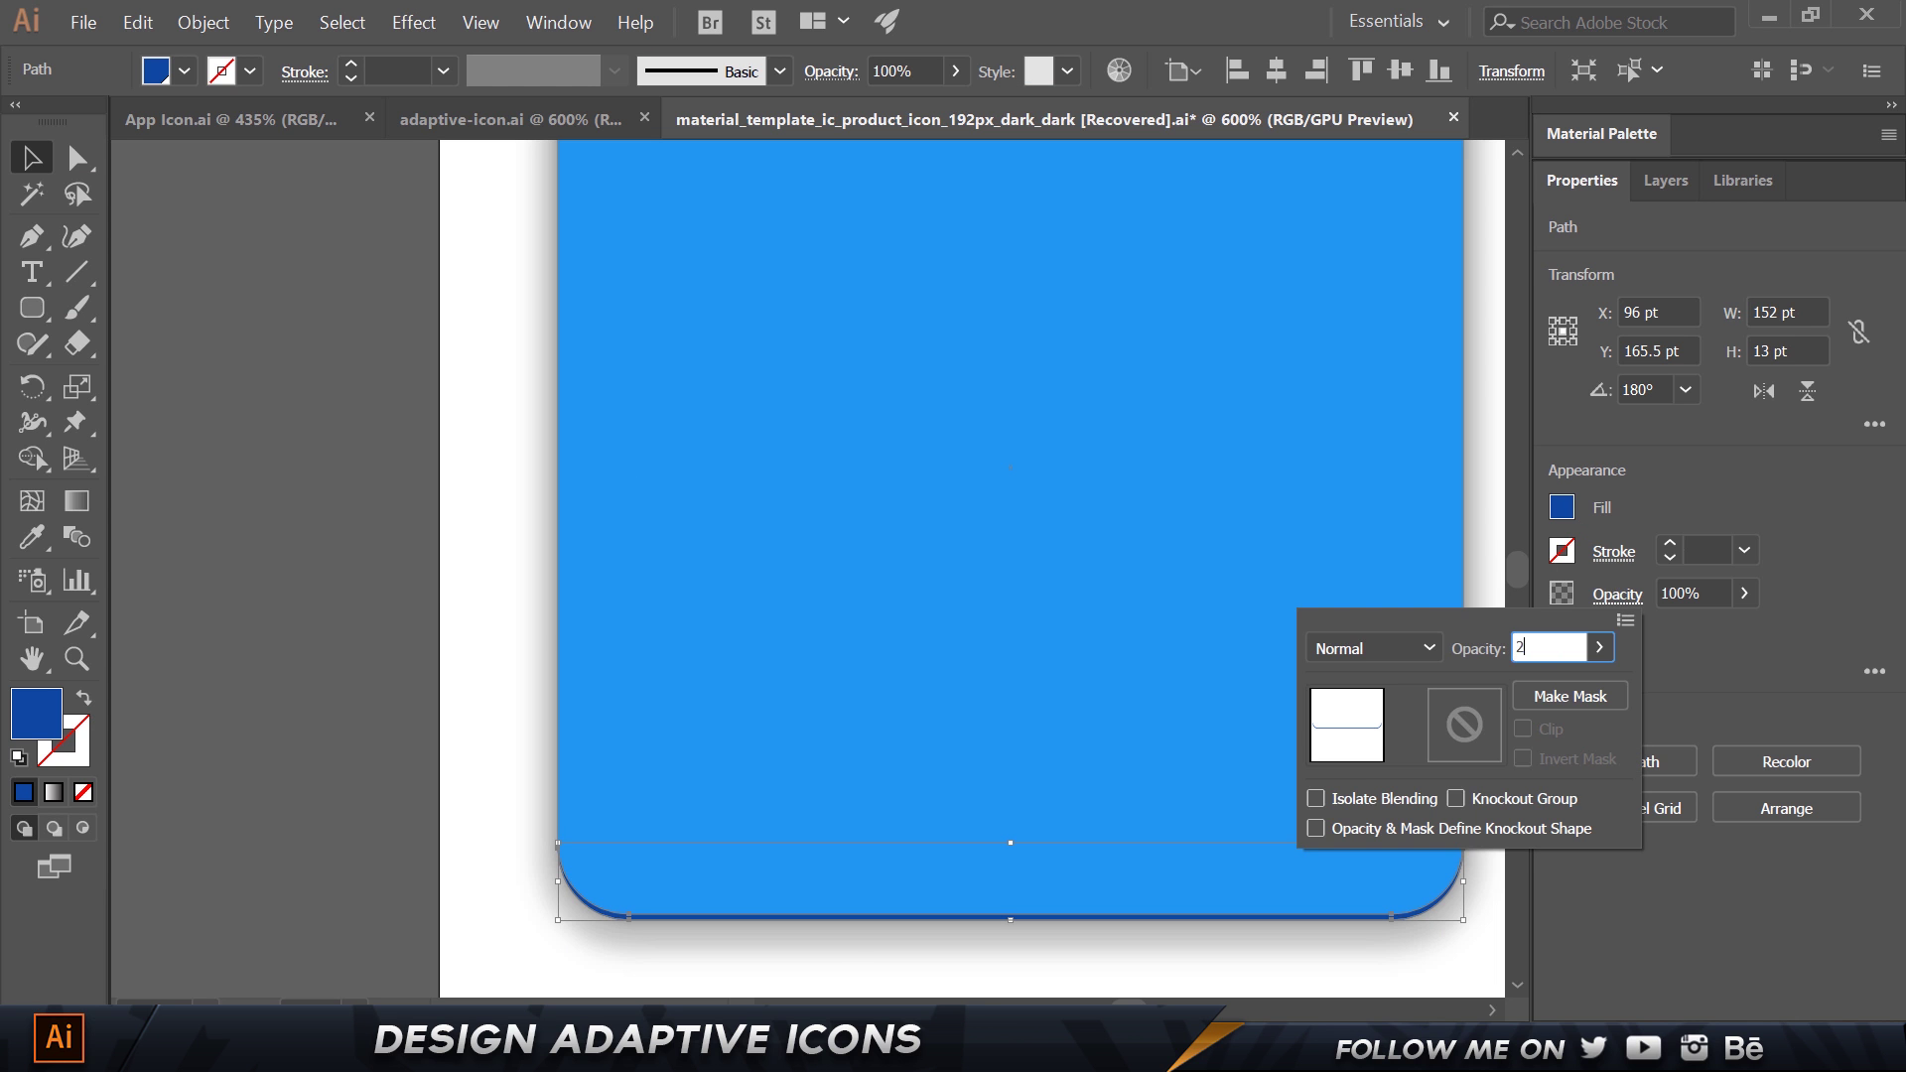
key(Return)
Lock the Background layer and add a new layer named Foreground above it.
key(ctrl+minus)
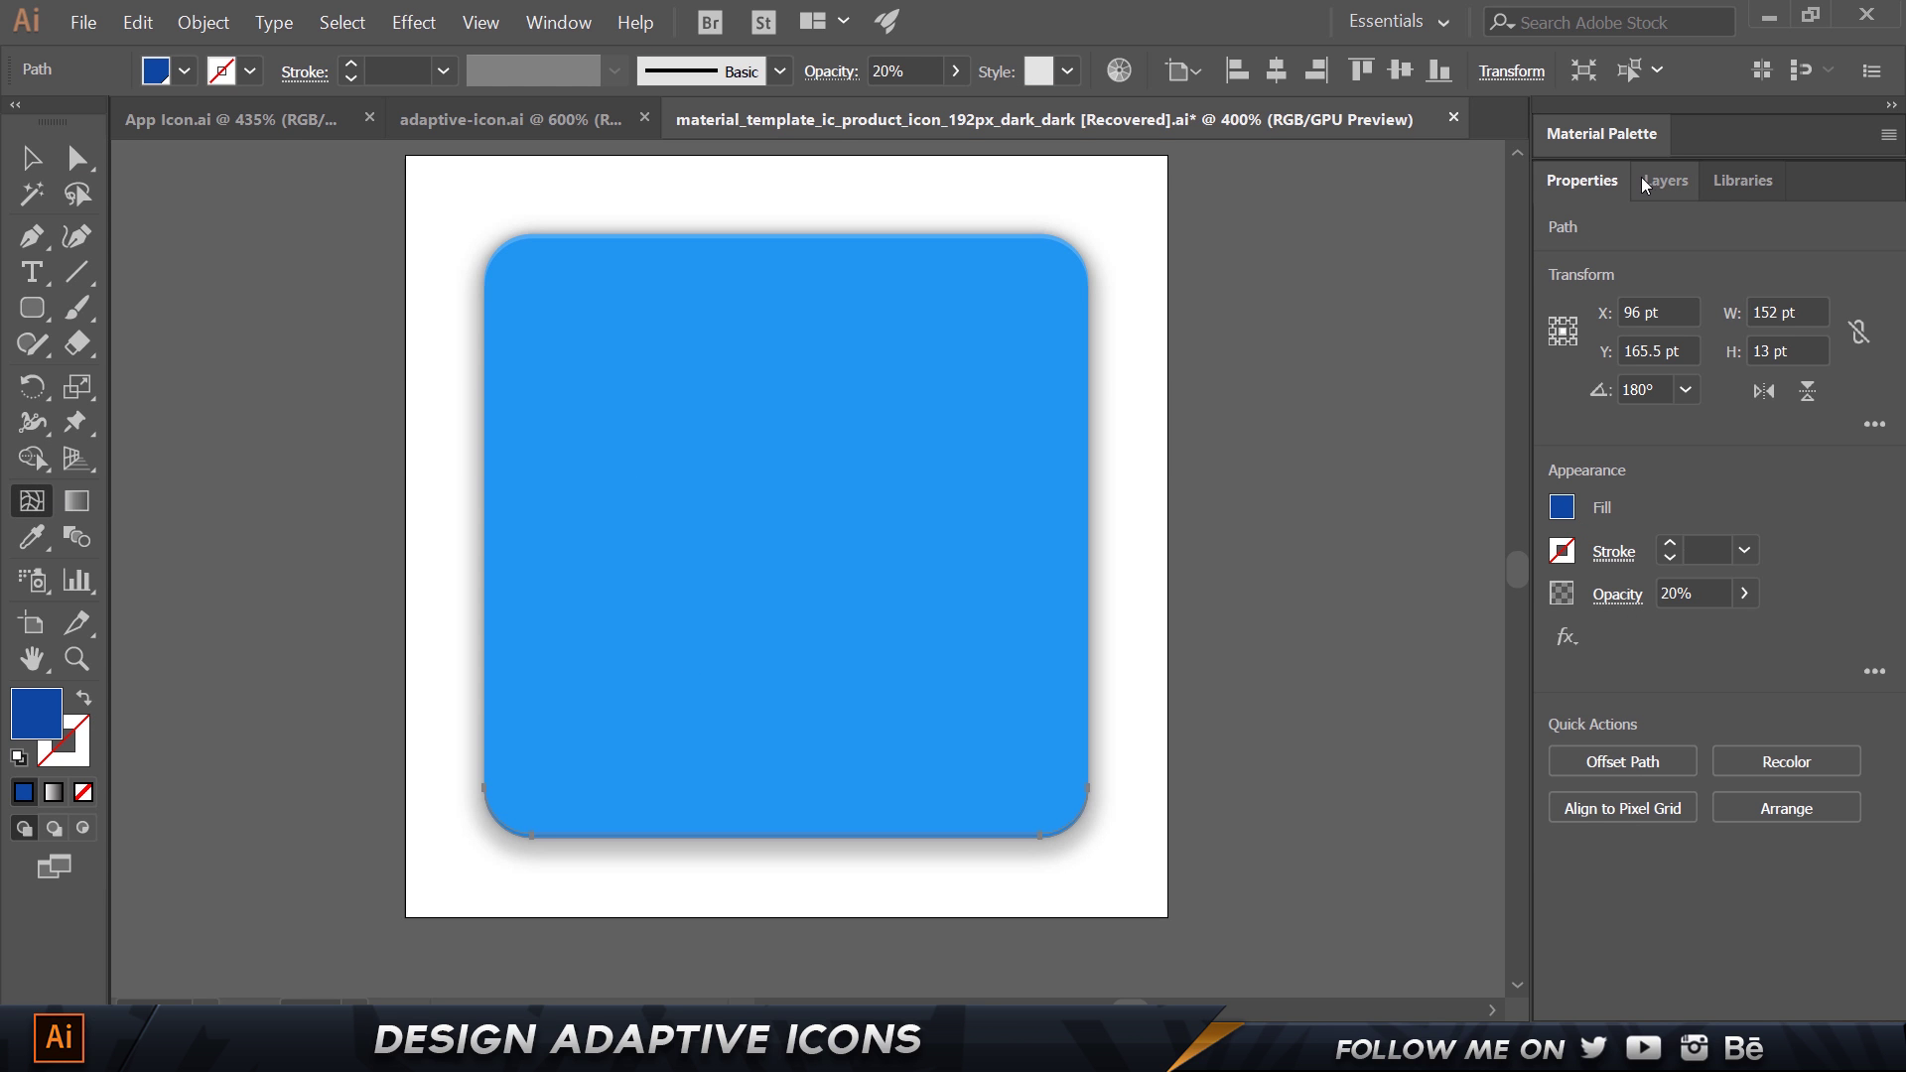
click(1656, 179)
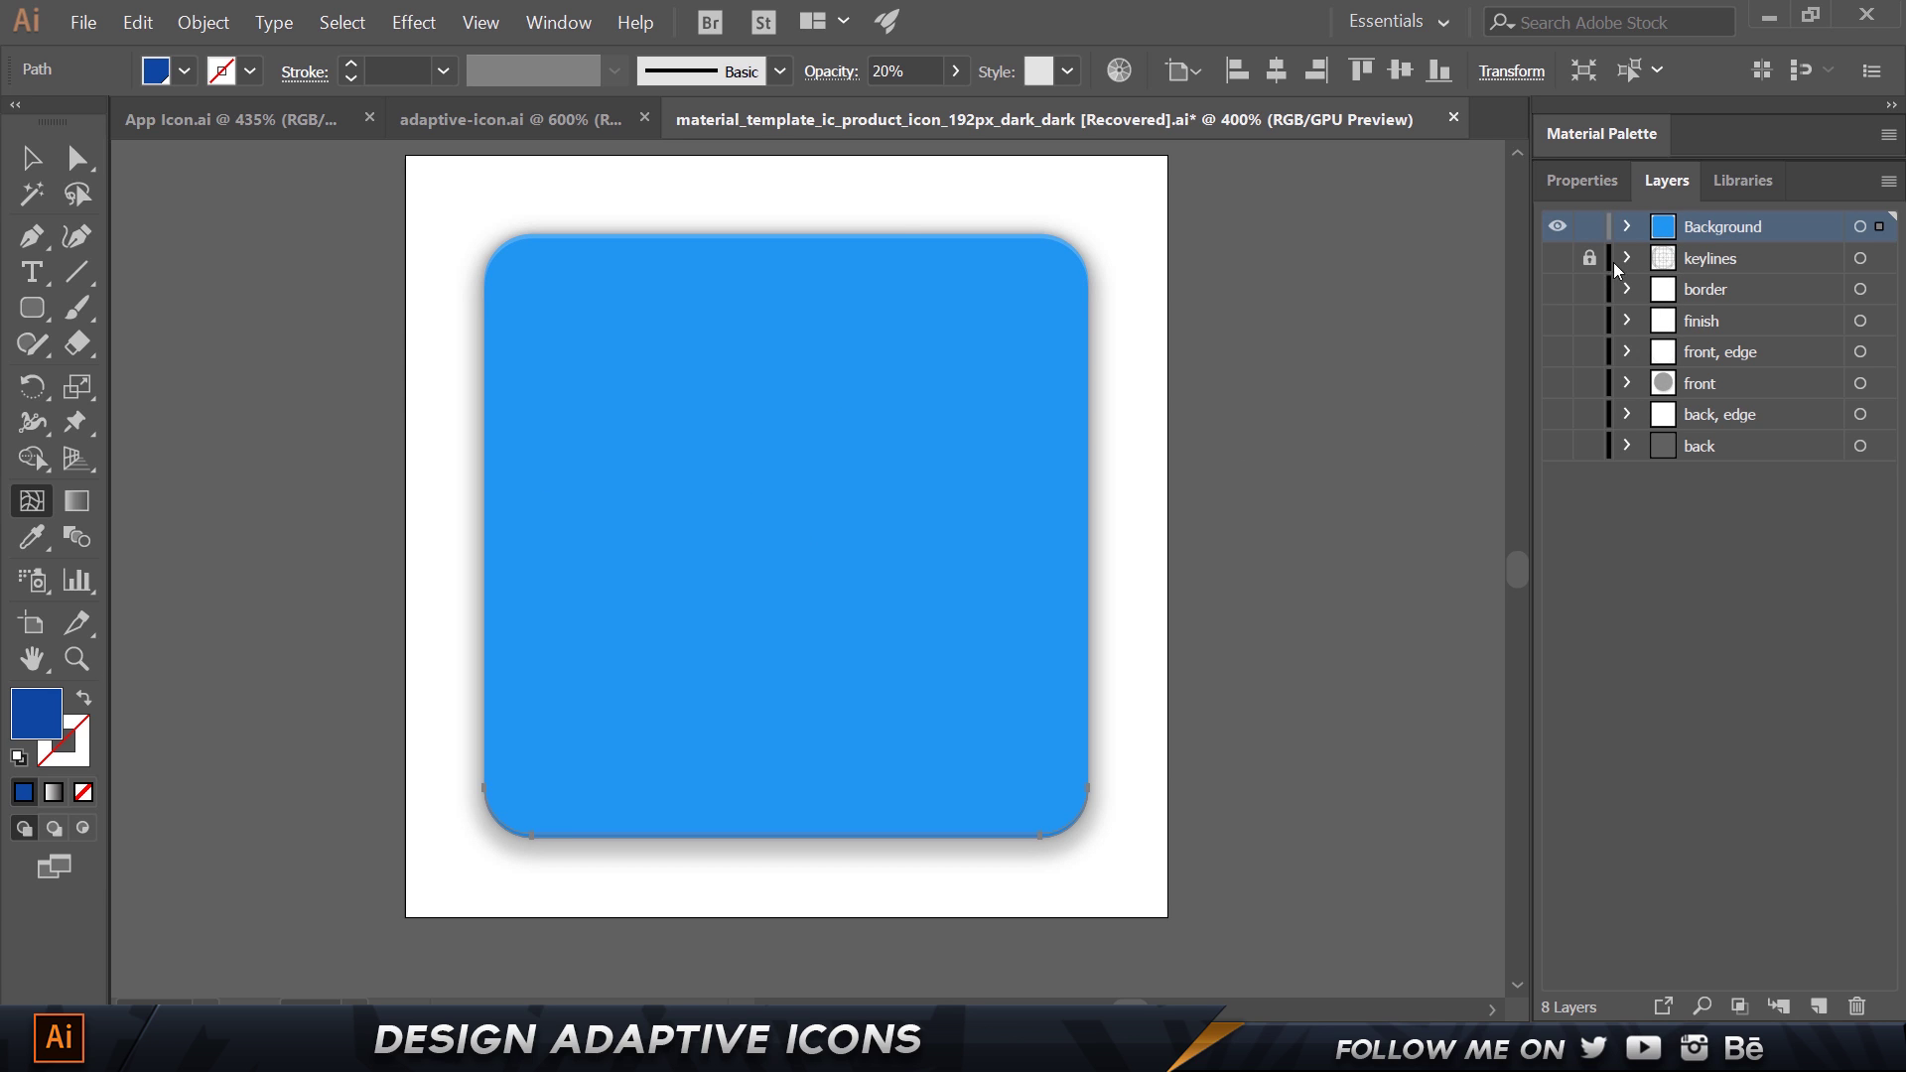
click(1589, 235)
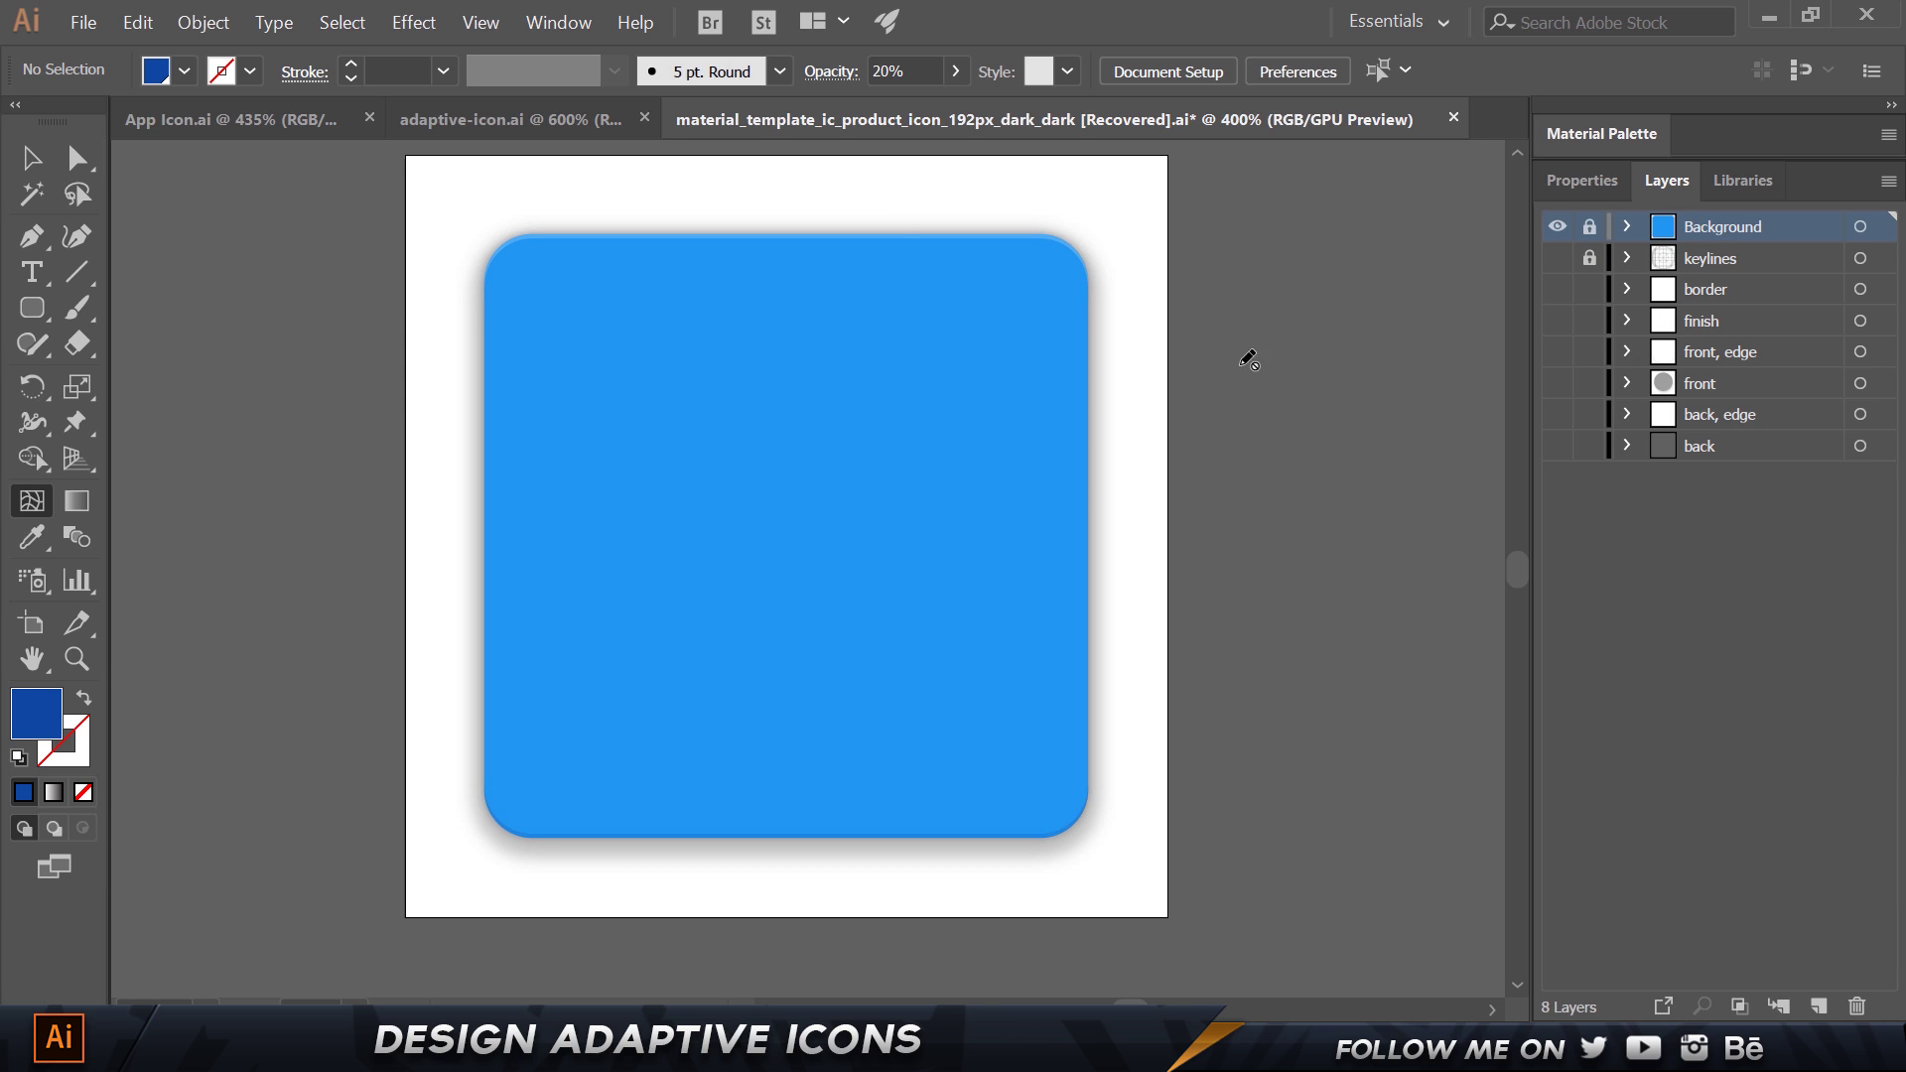
click(1819, 1007)
double_click(1706, 225)
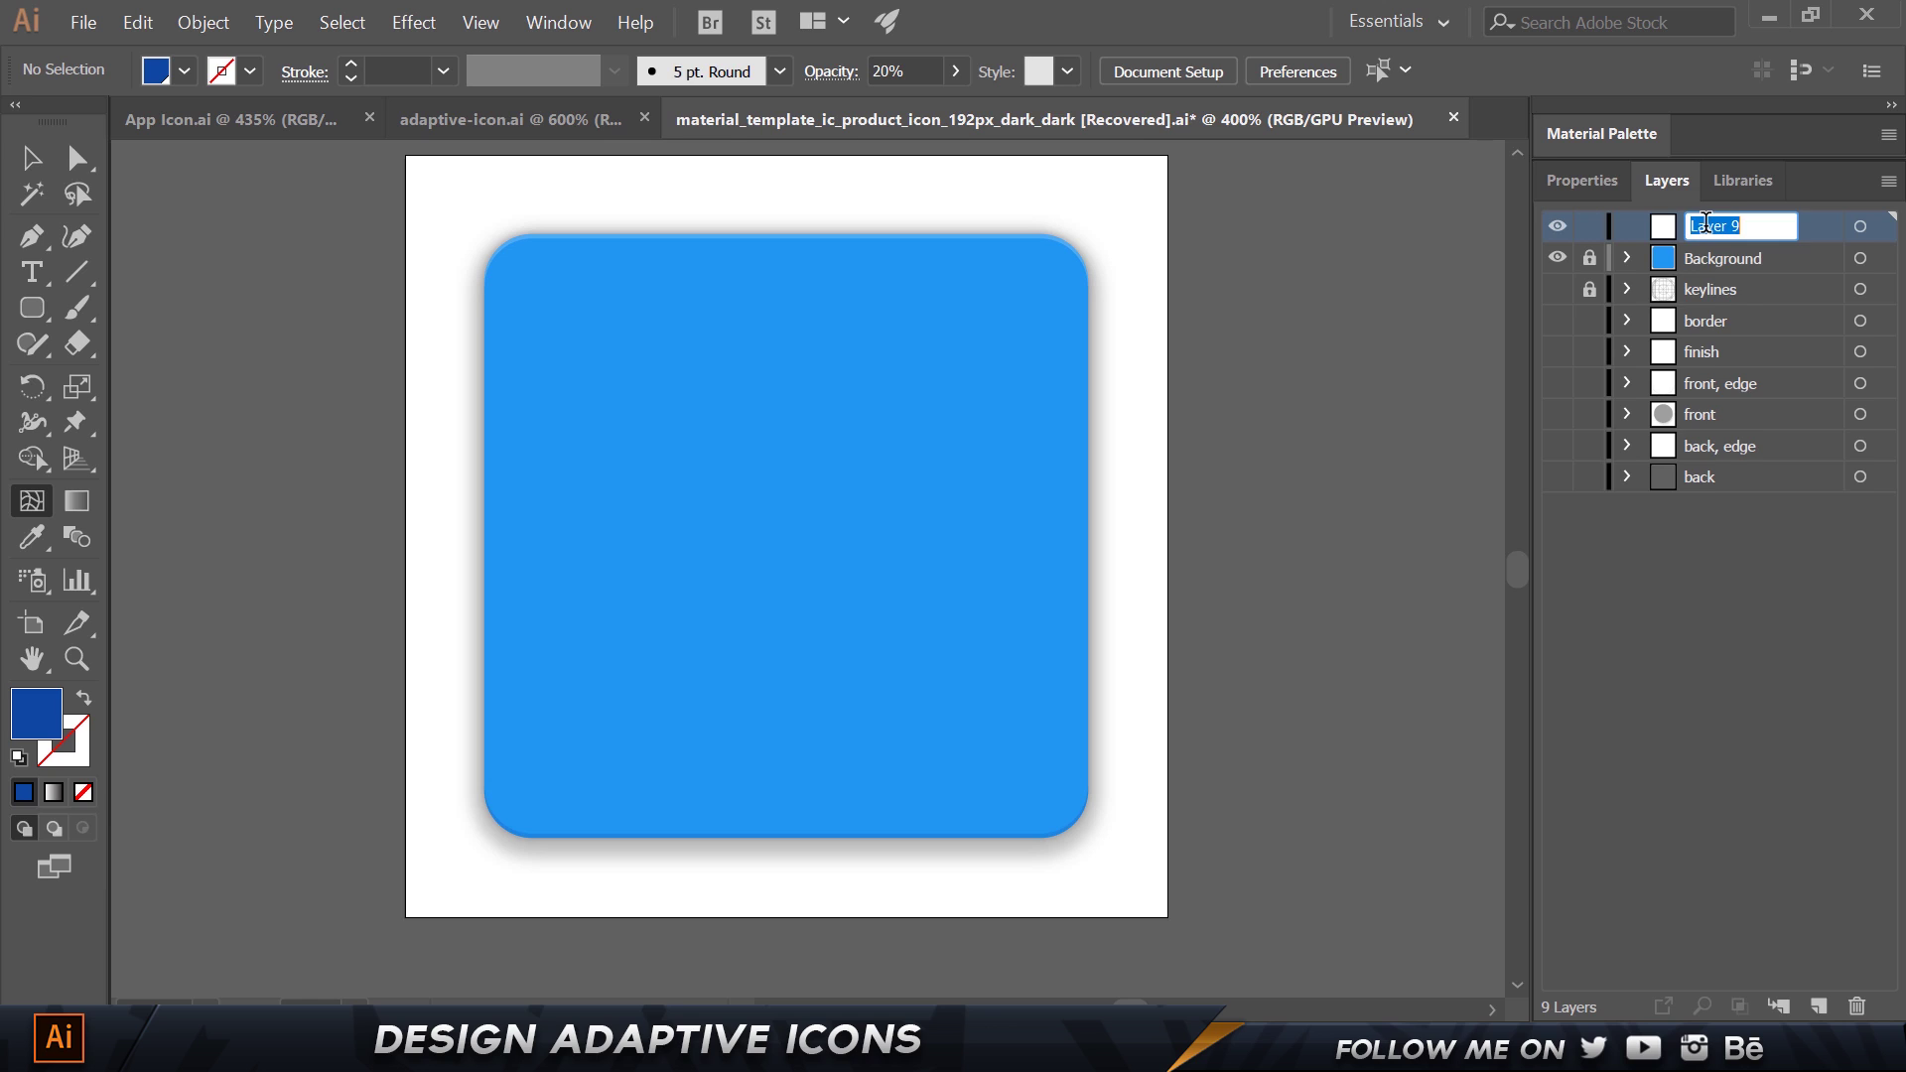
text(Foreground)
key(Return)
key(ctrl+o)
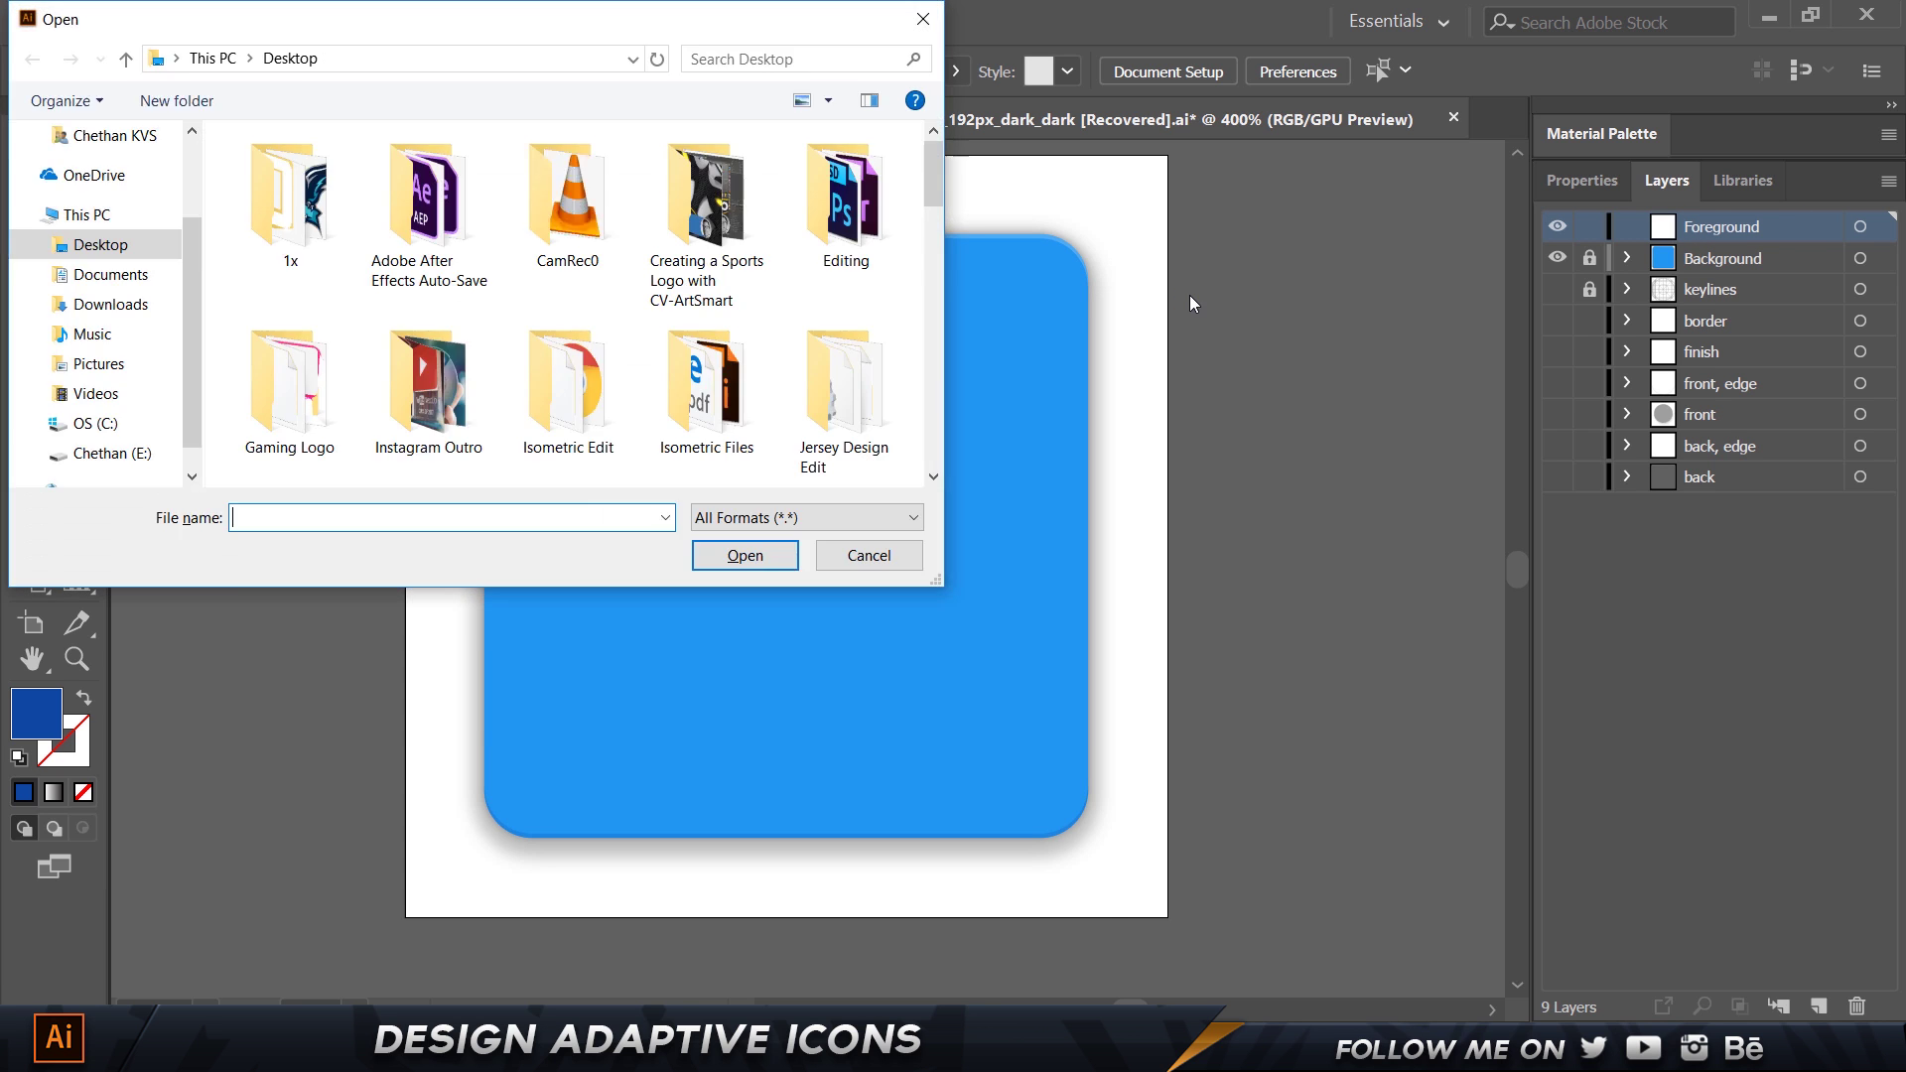
key(Escape)
Review the product icon patterns in the browser's Material Design guidelines, and look at the finished icon in App Icon.ai before returning to the template.
key(alt+Tab)
scroll(1234, 370, down, 20)
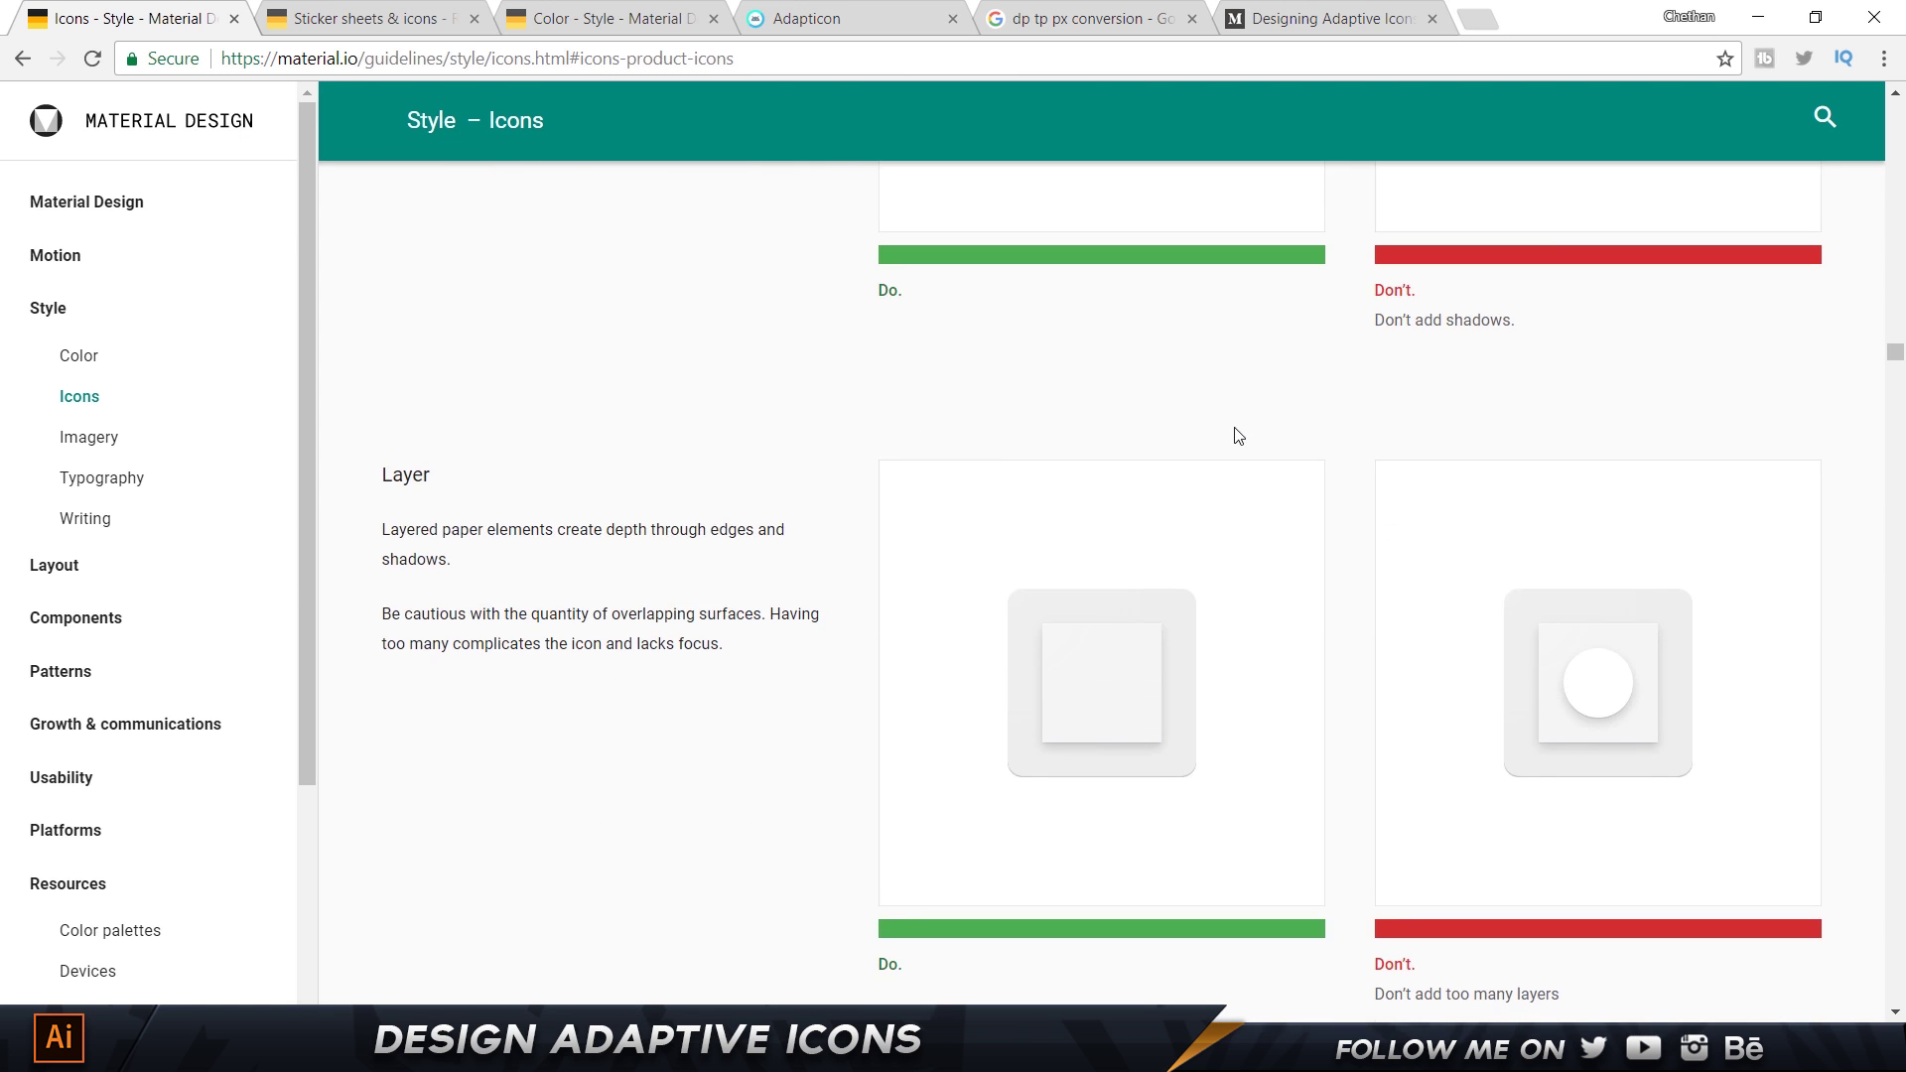
scroll(1120, 417, down, 9)
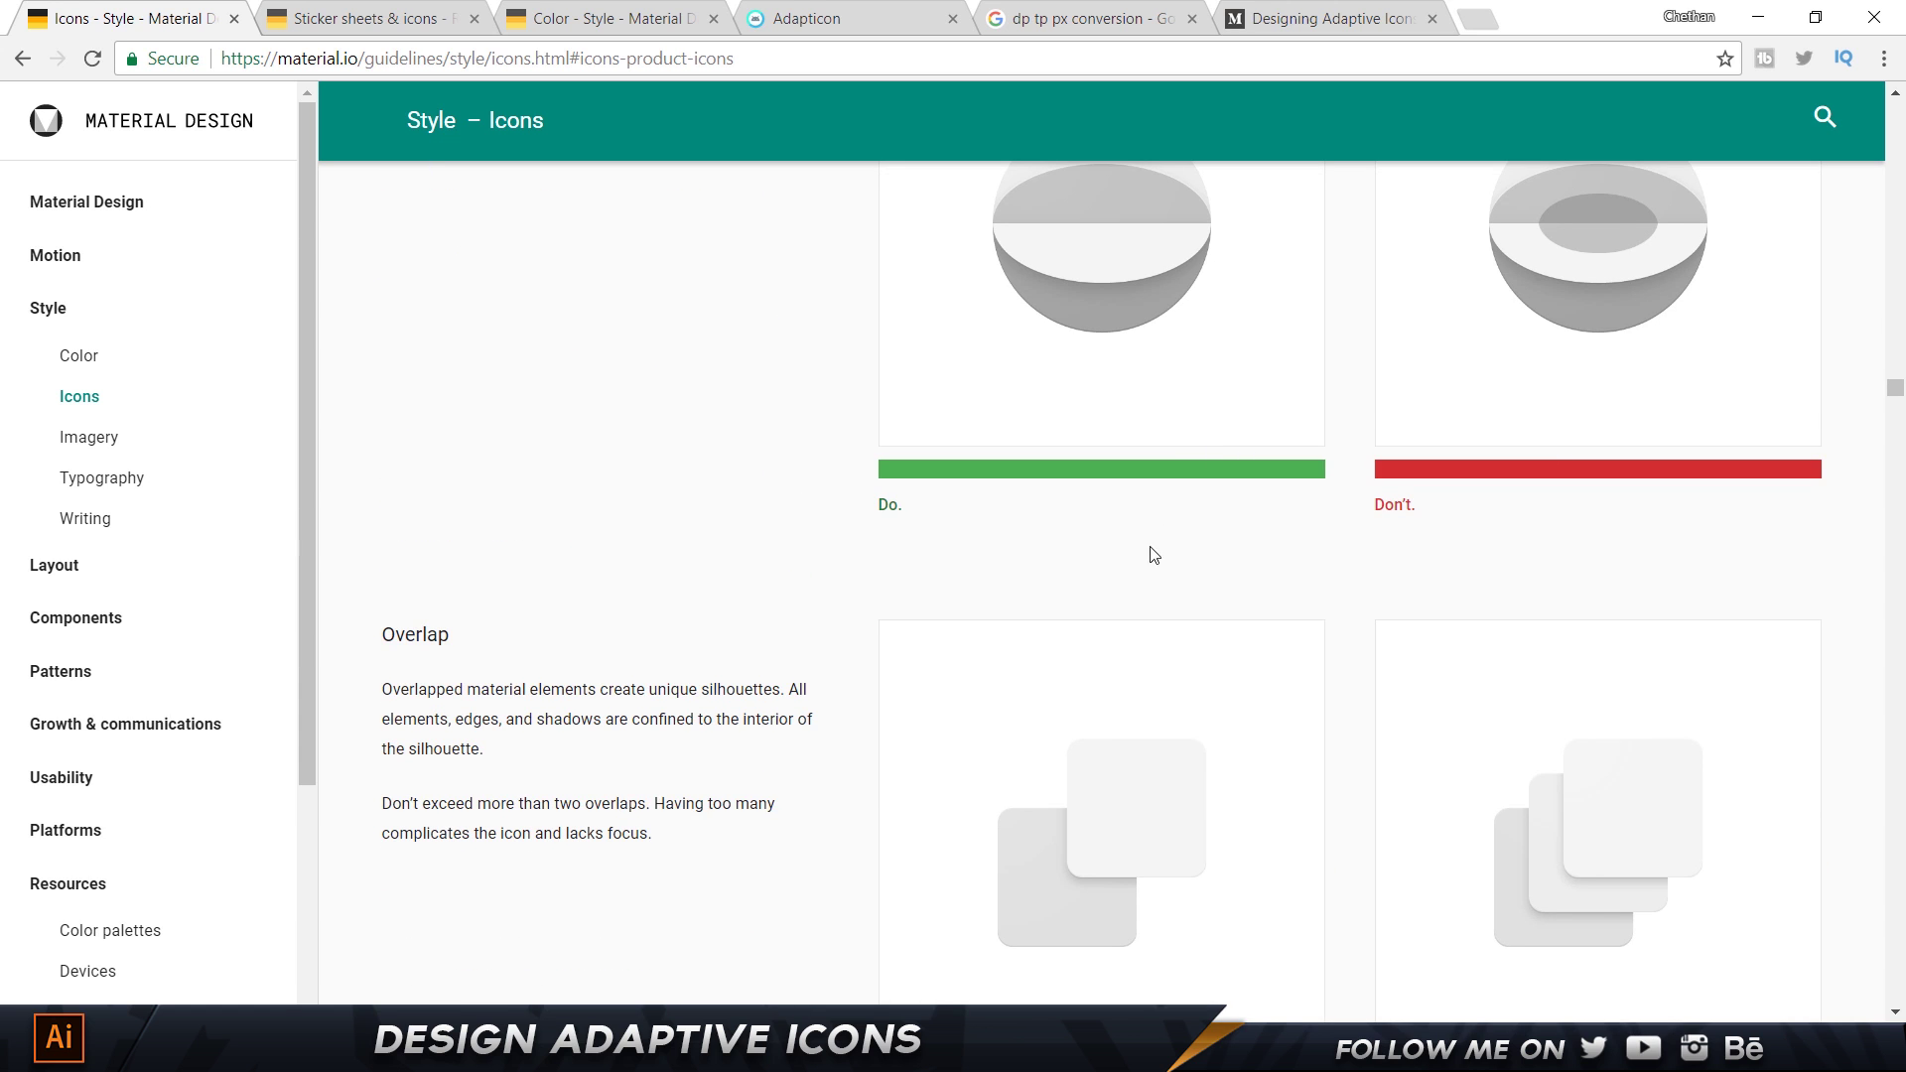
scroll(1150, 553, down, 15)
scroll(1137, 522, down, 10)
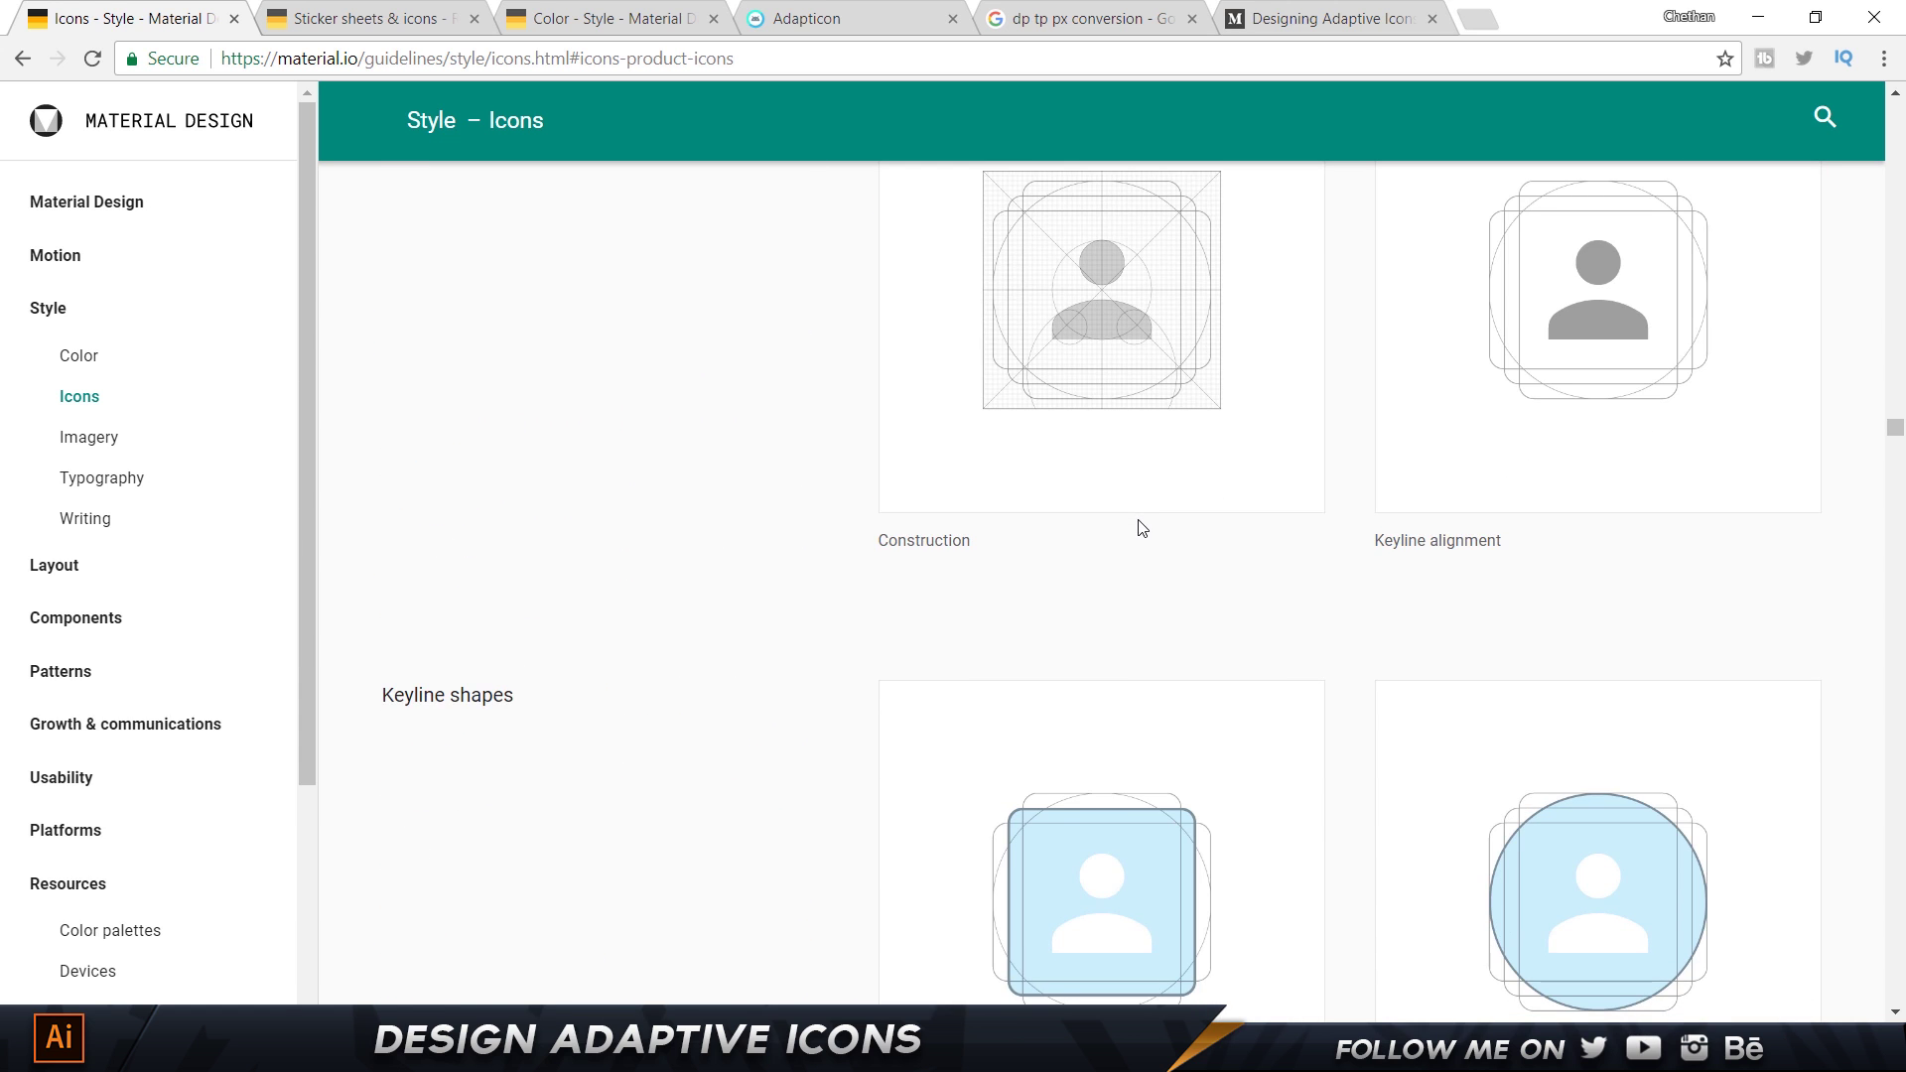
scroll(1137, 524, down, 5)
scroll(1140, 526, up, 11)
scroll(1139, 526, up, 20)
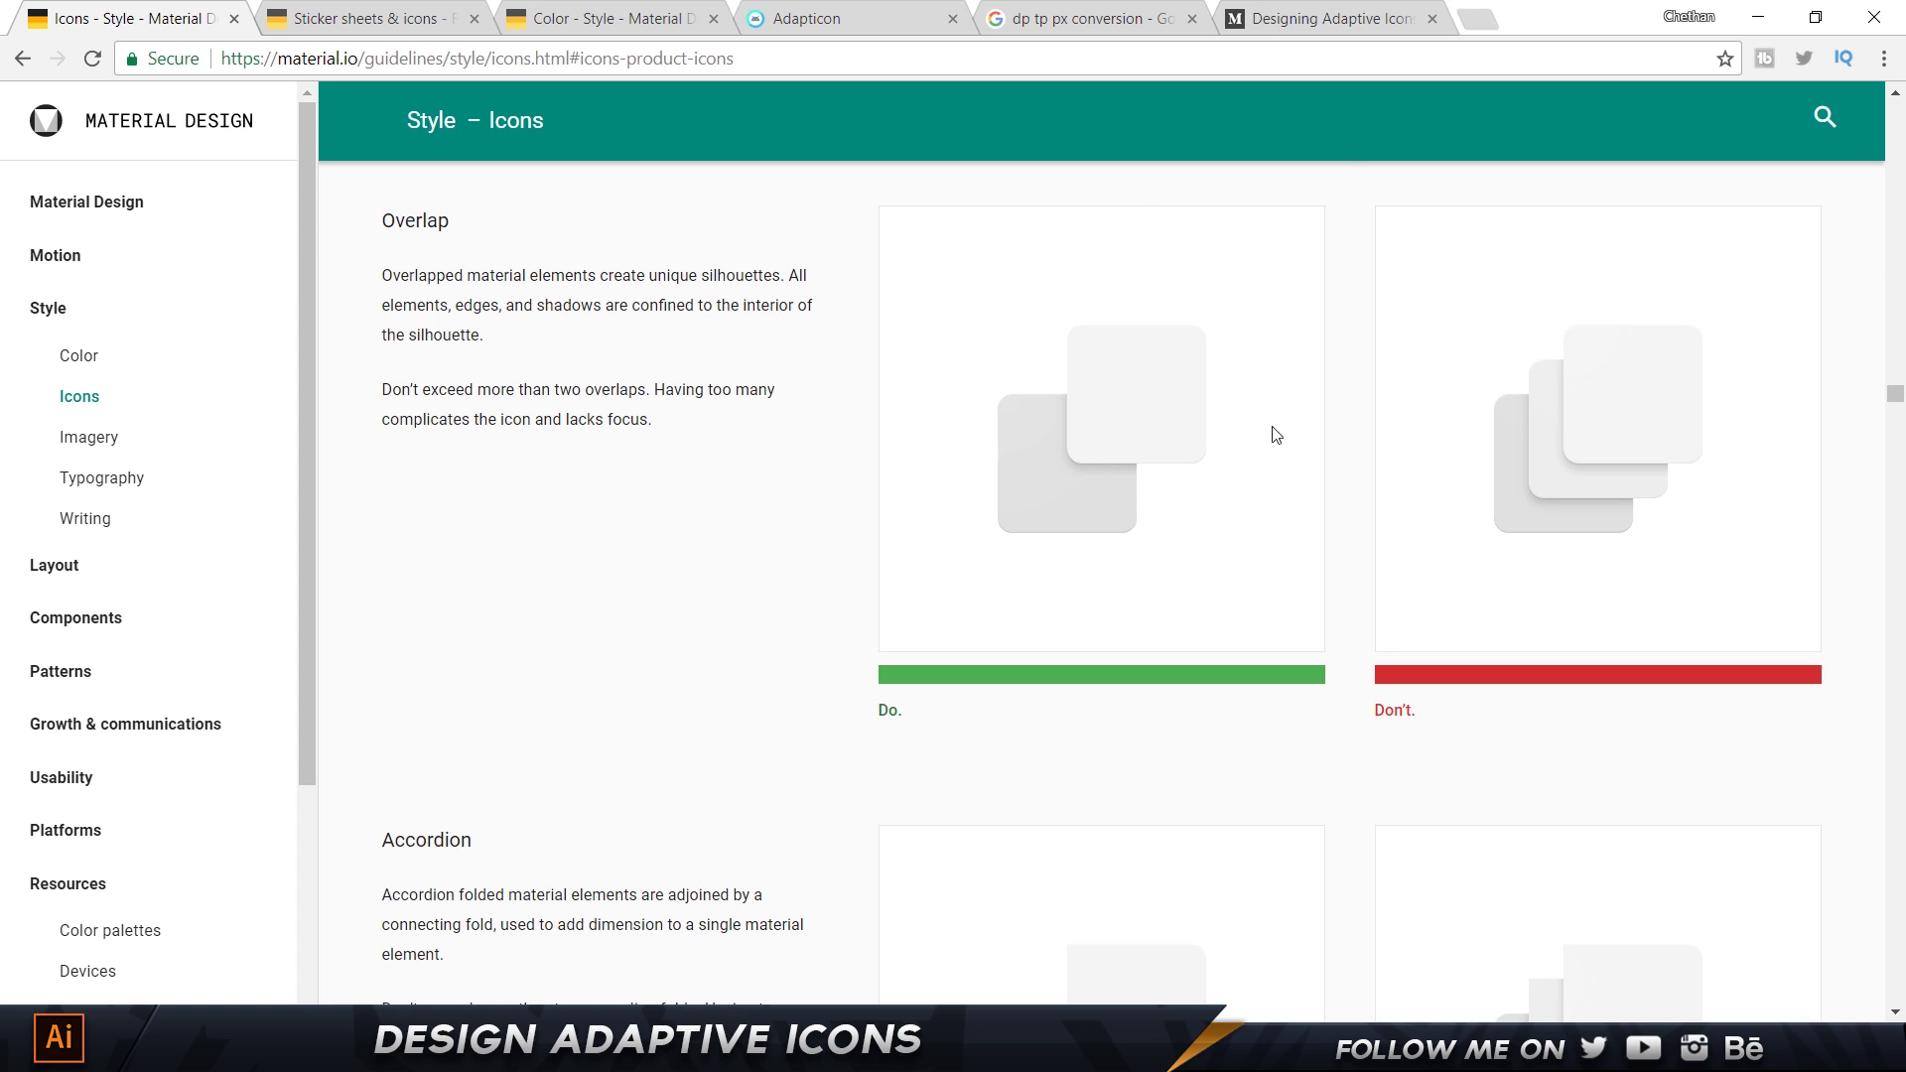
scroll(1466, 487, up, 5)
scroll(1466, 487, up, 15)
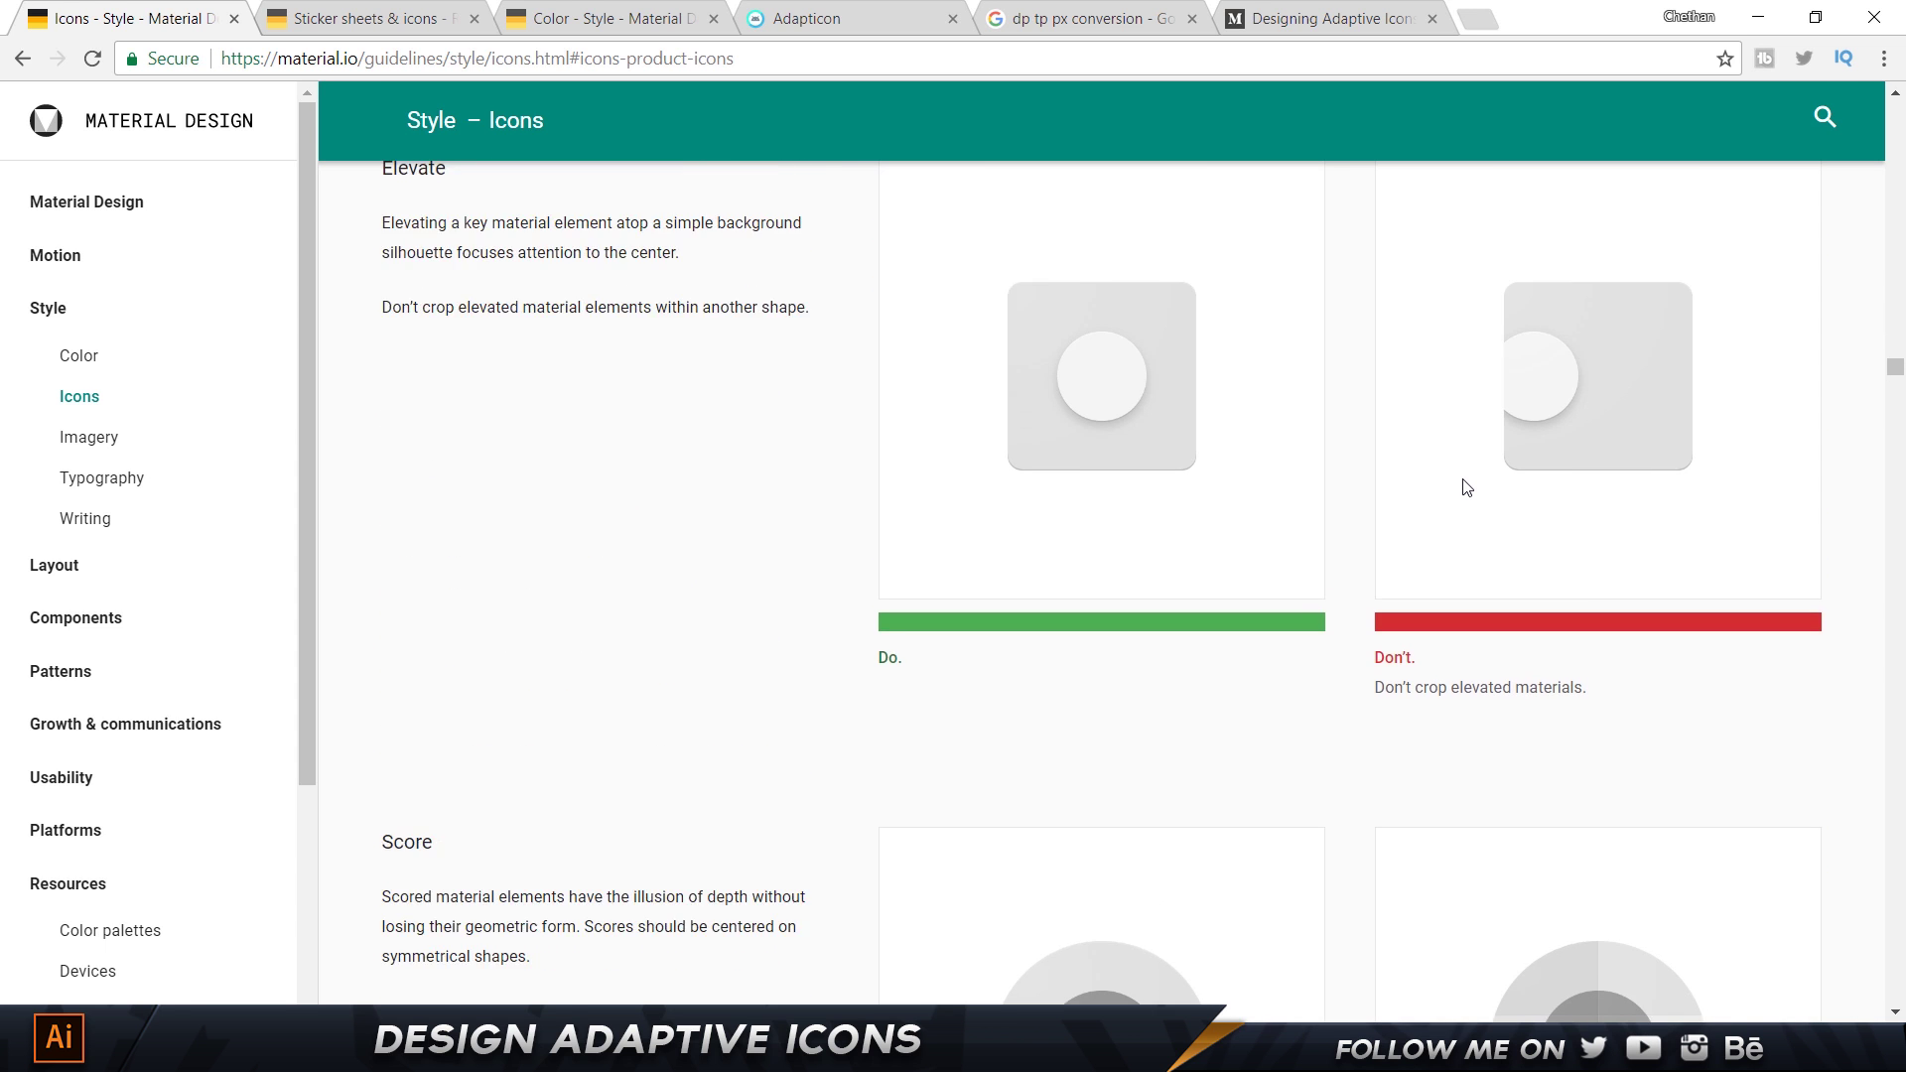
key(alt+Tab)
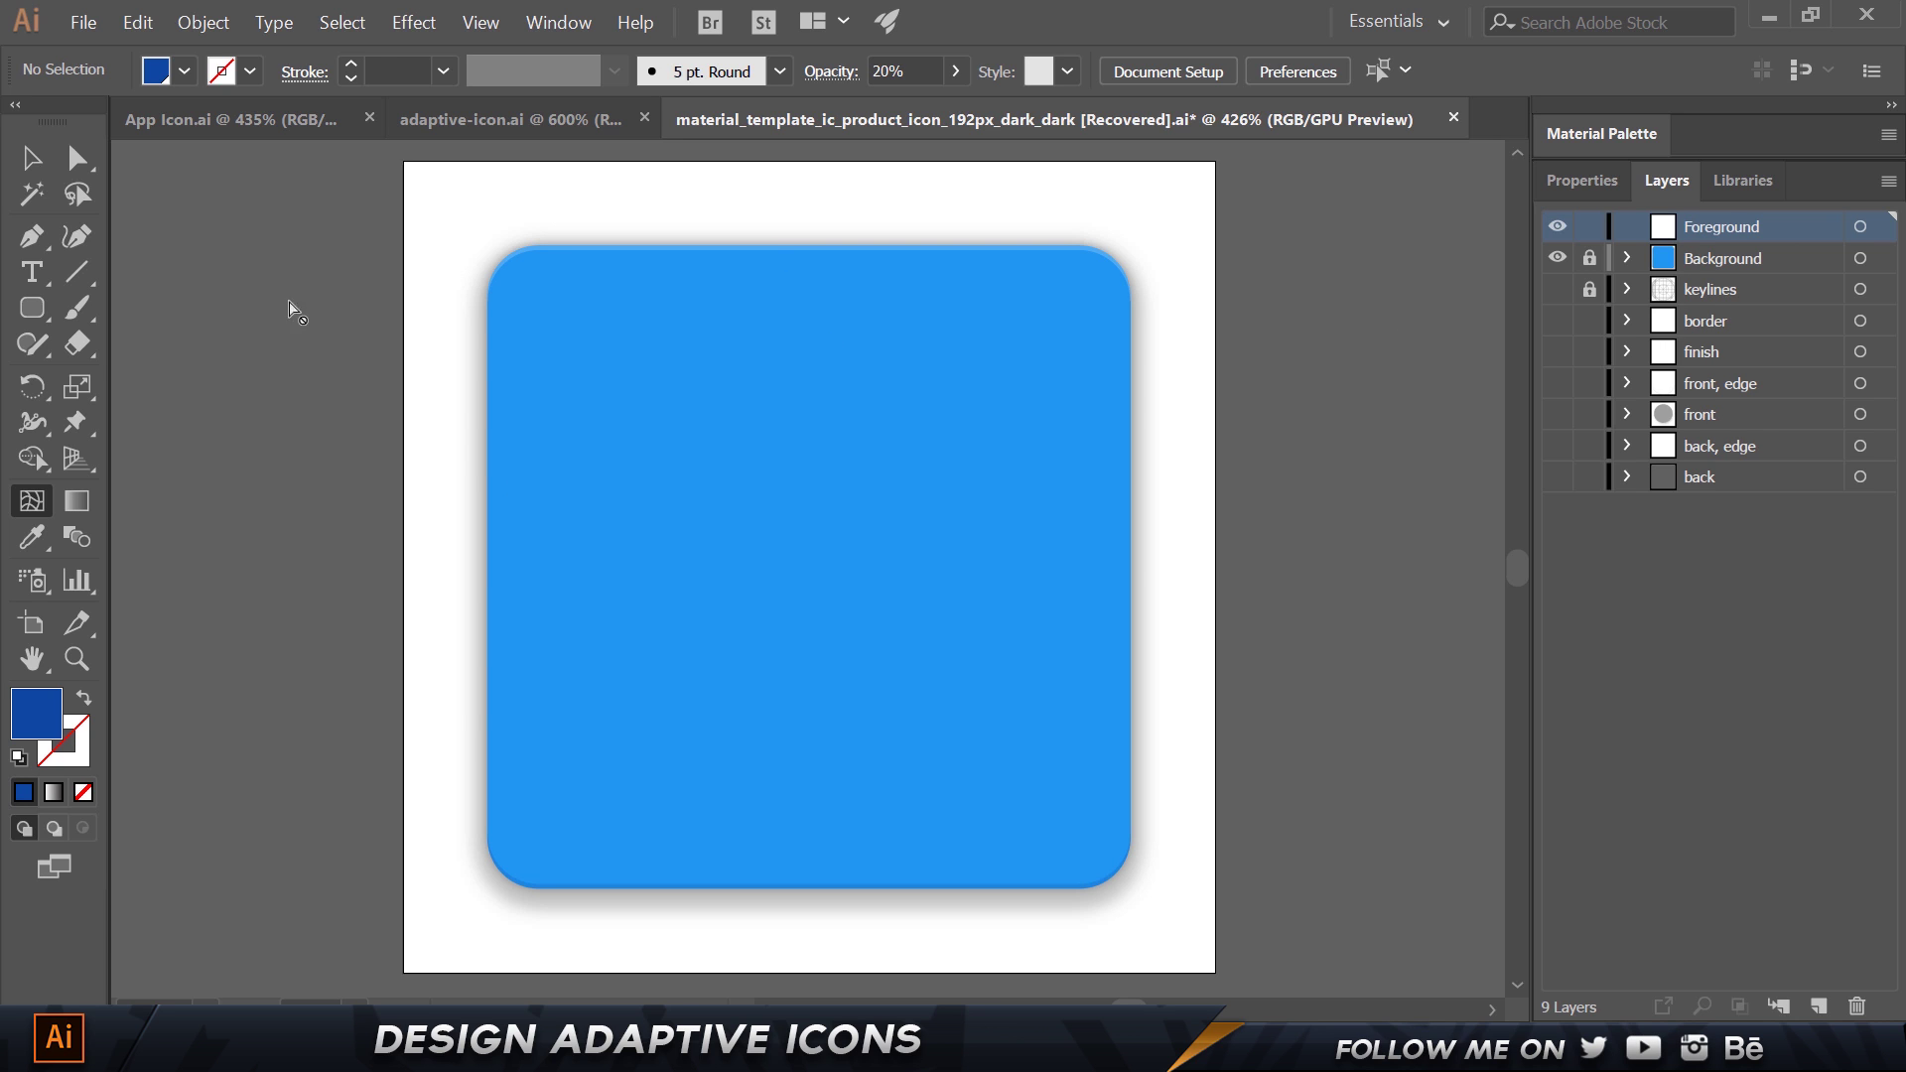
click(260, 121)
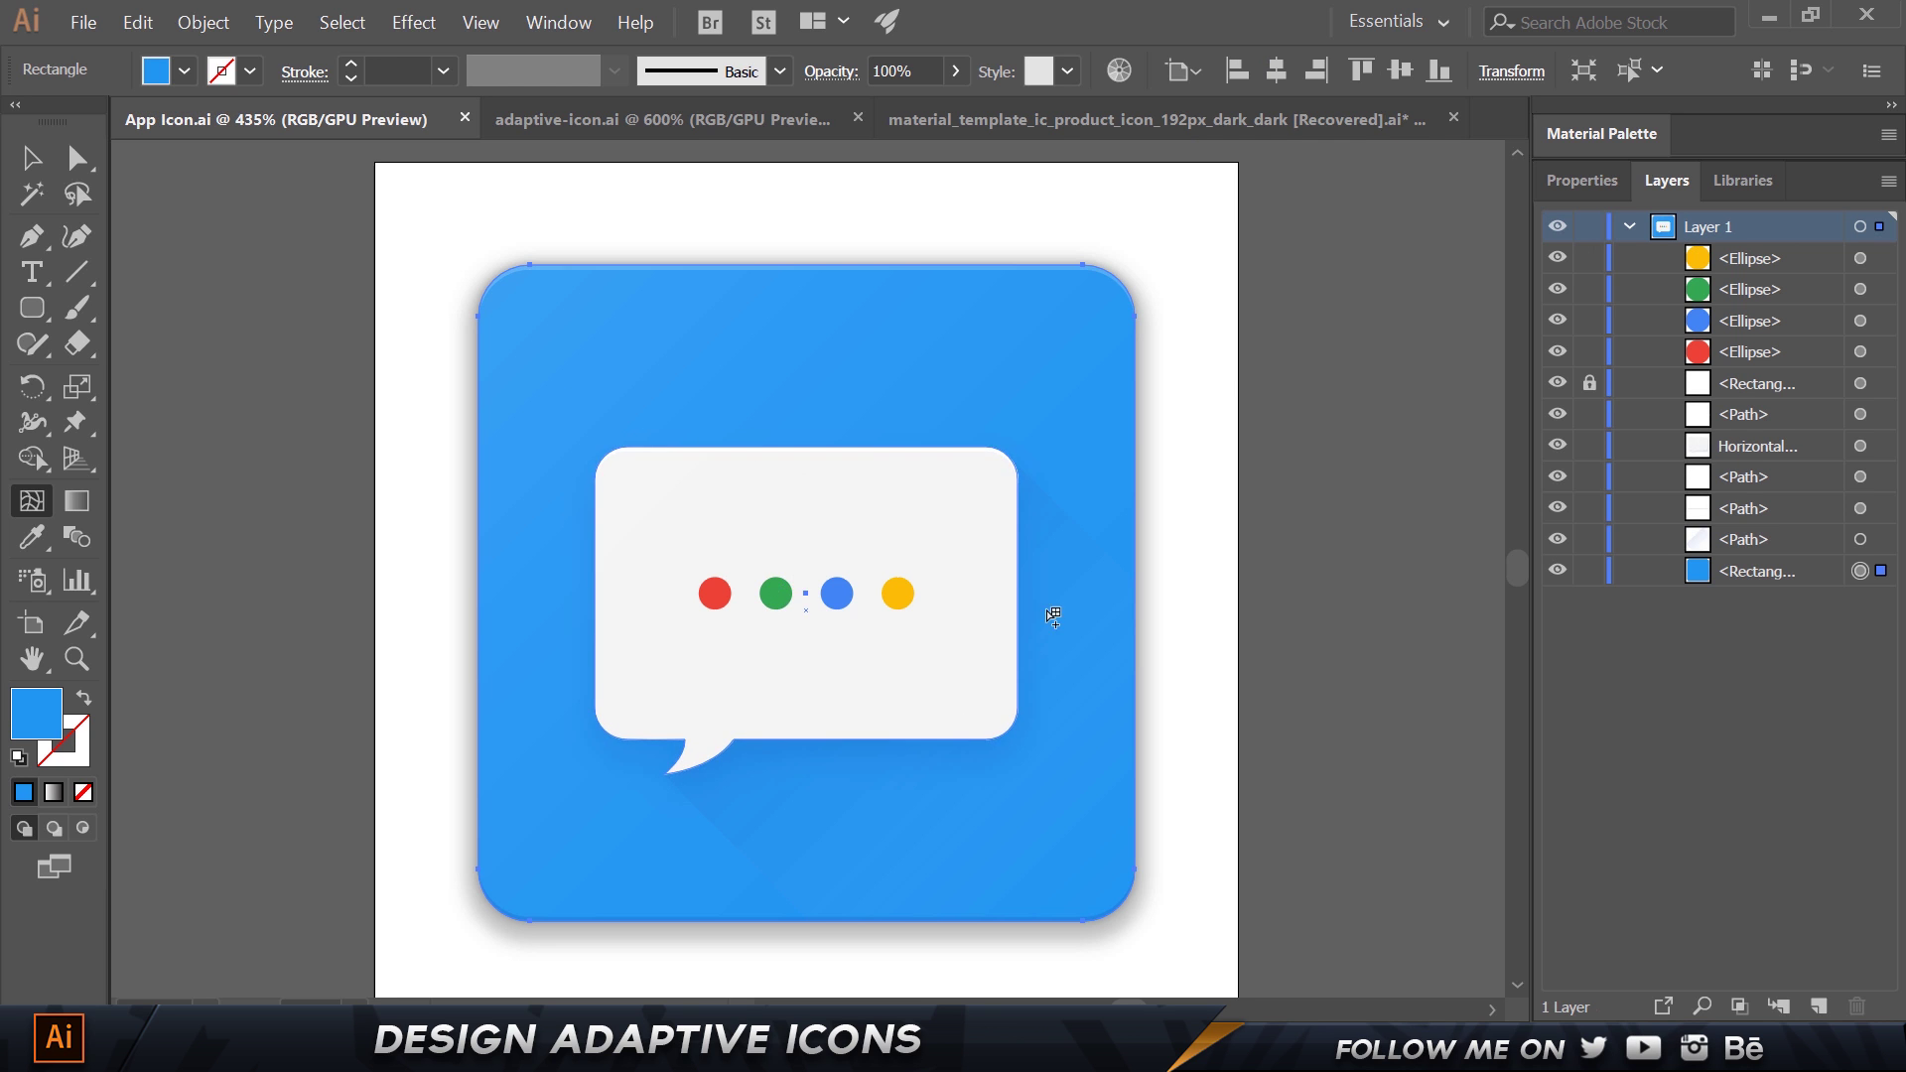
click(1315, 127)
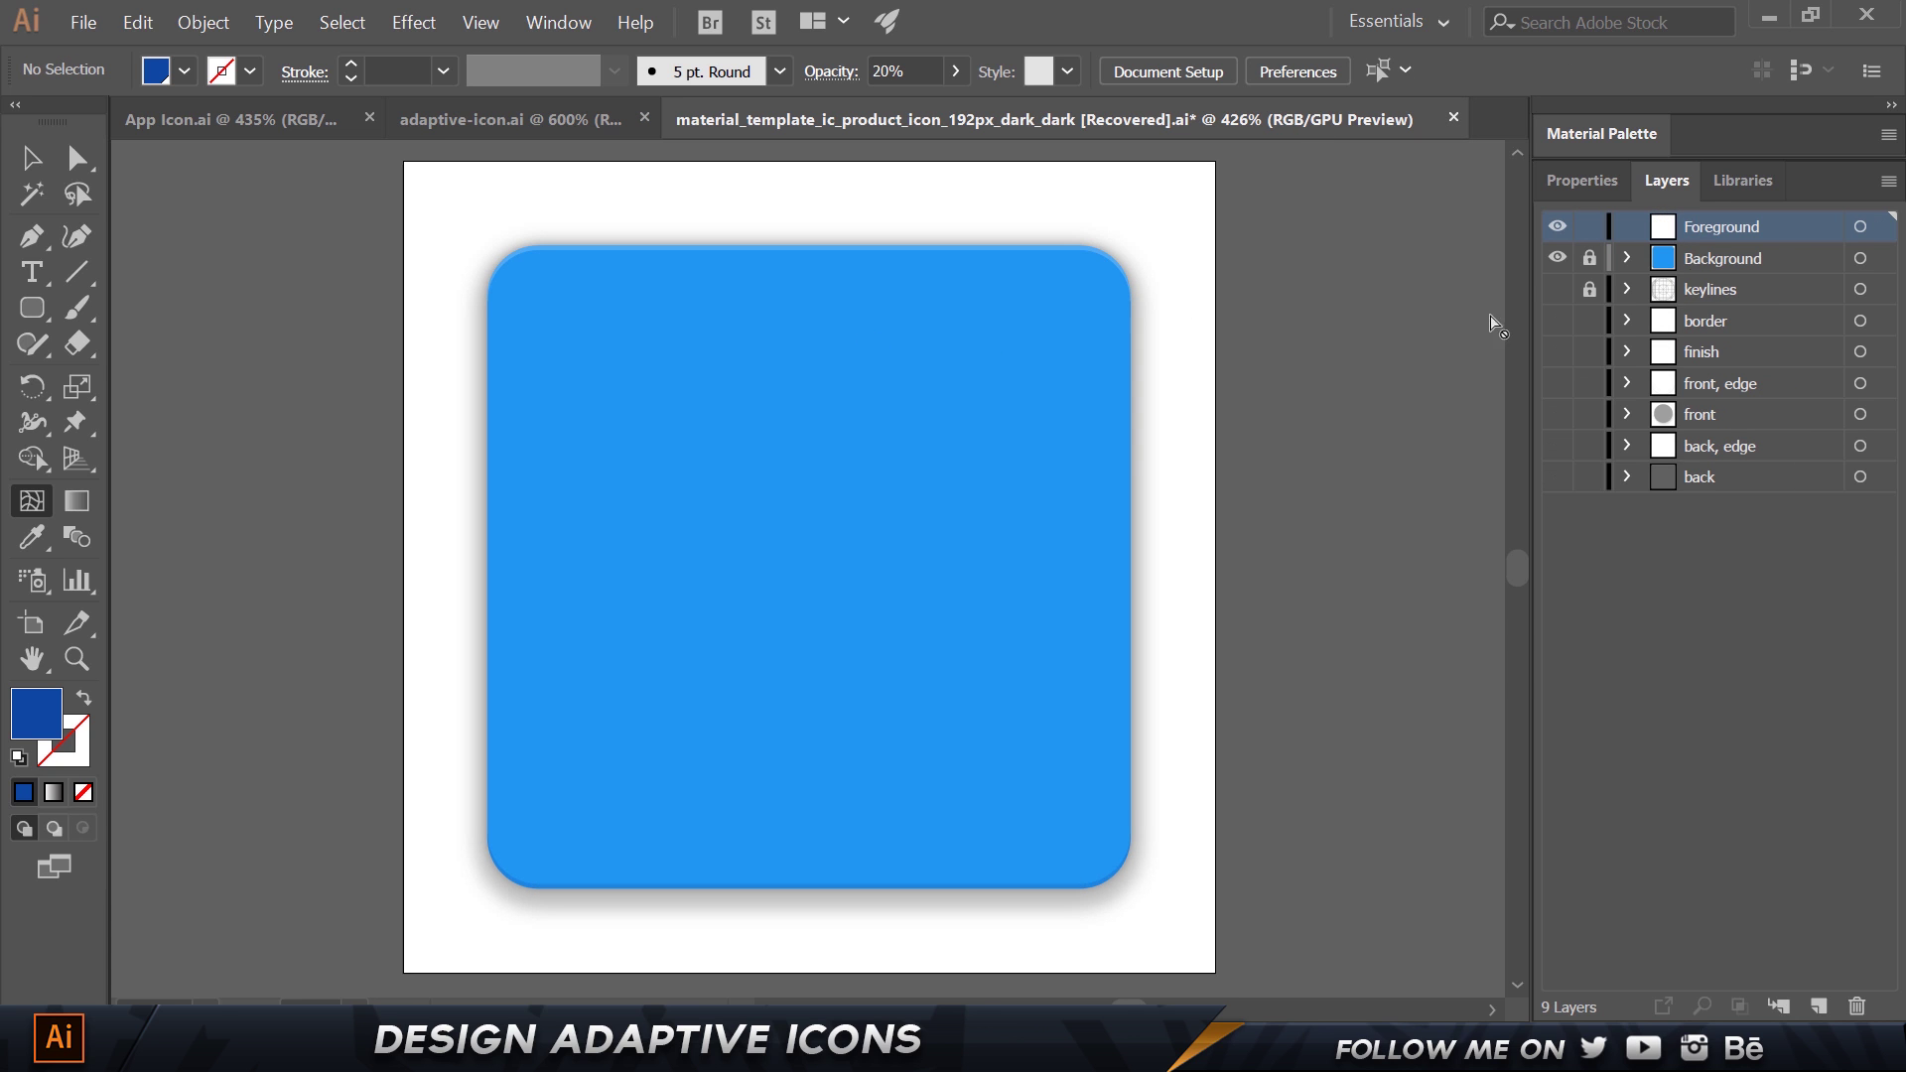
Show the keylines layer in place of the Background layer and start a rounded rectangle at the horizontal rectangle keyline's upper-left corner.
click(1559, 289)
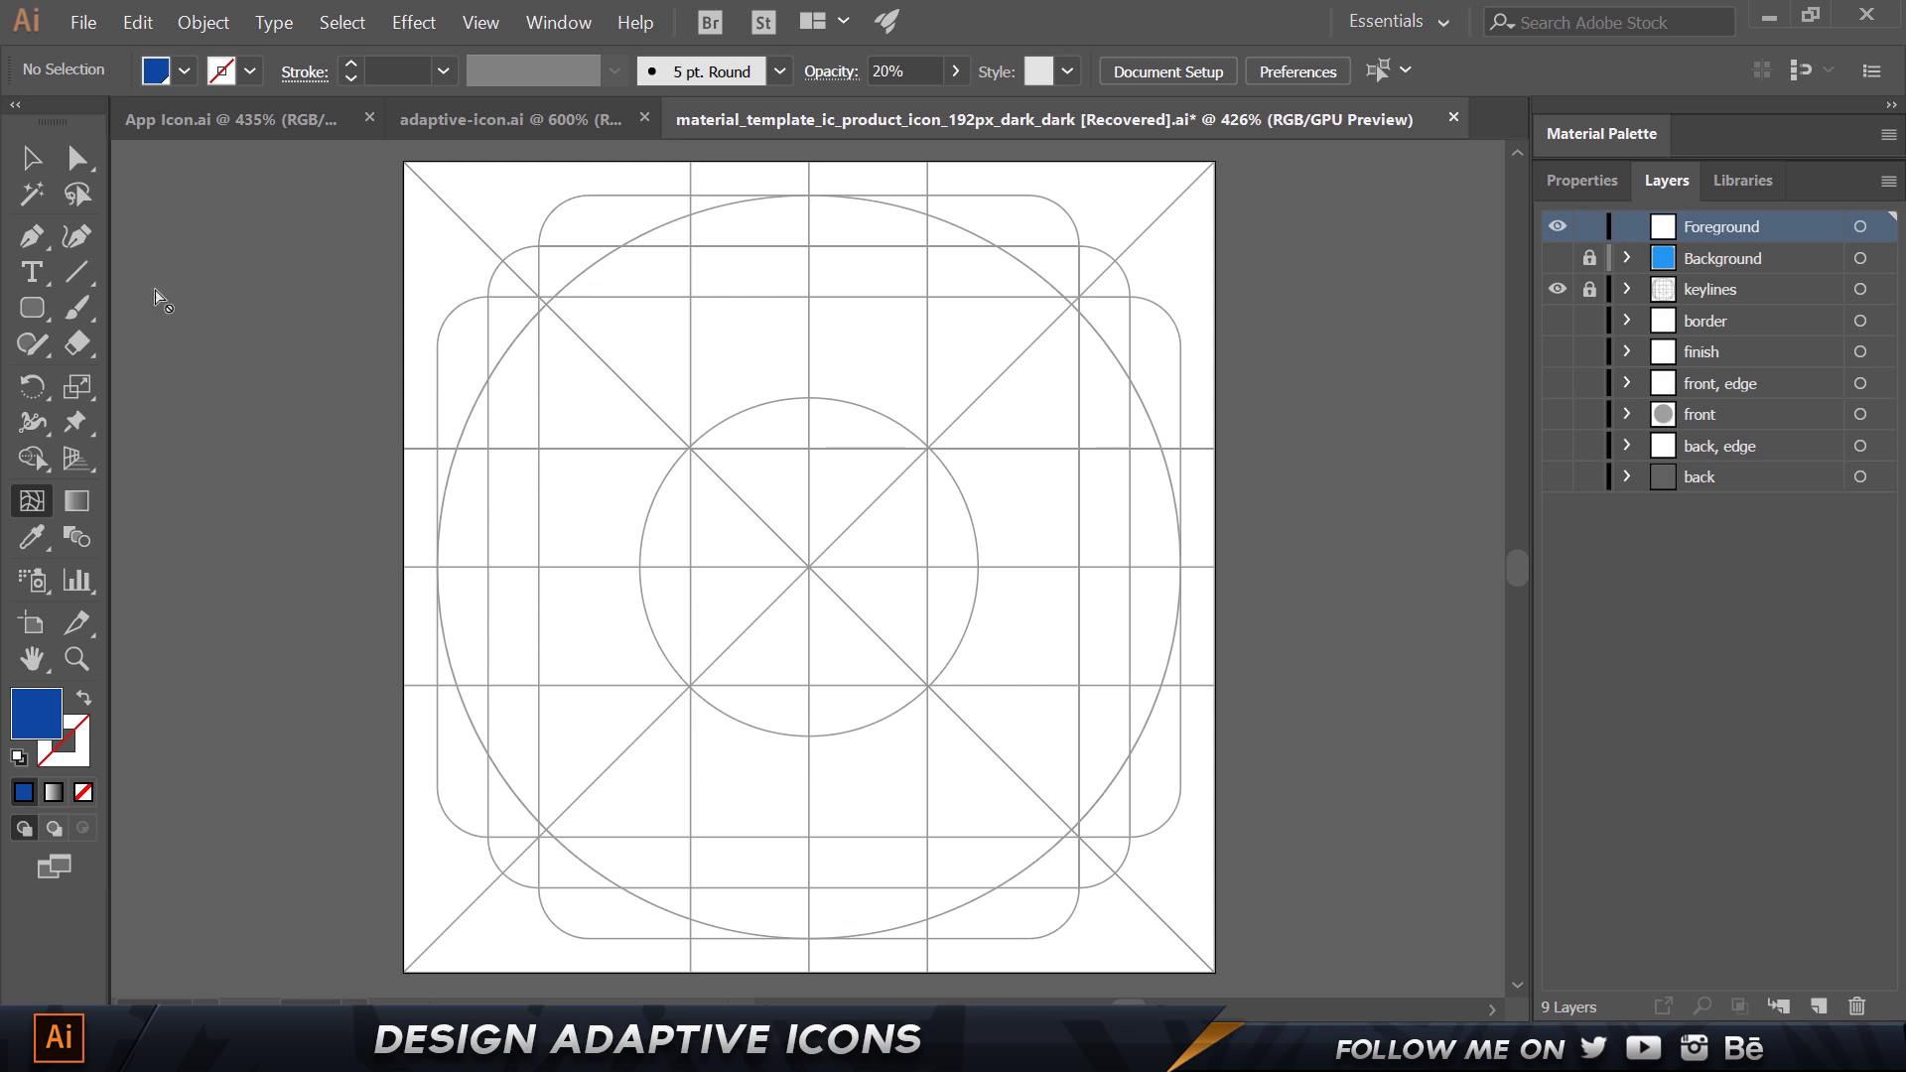
click(32, 310)
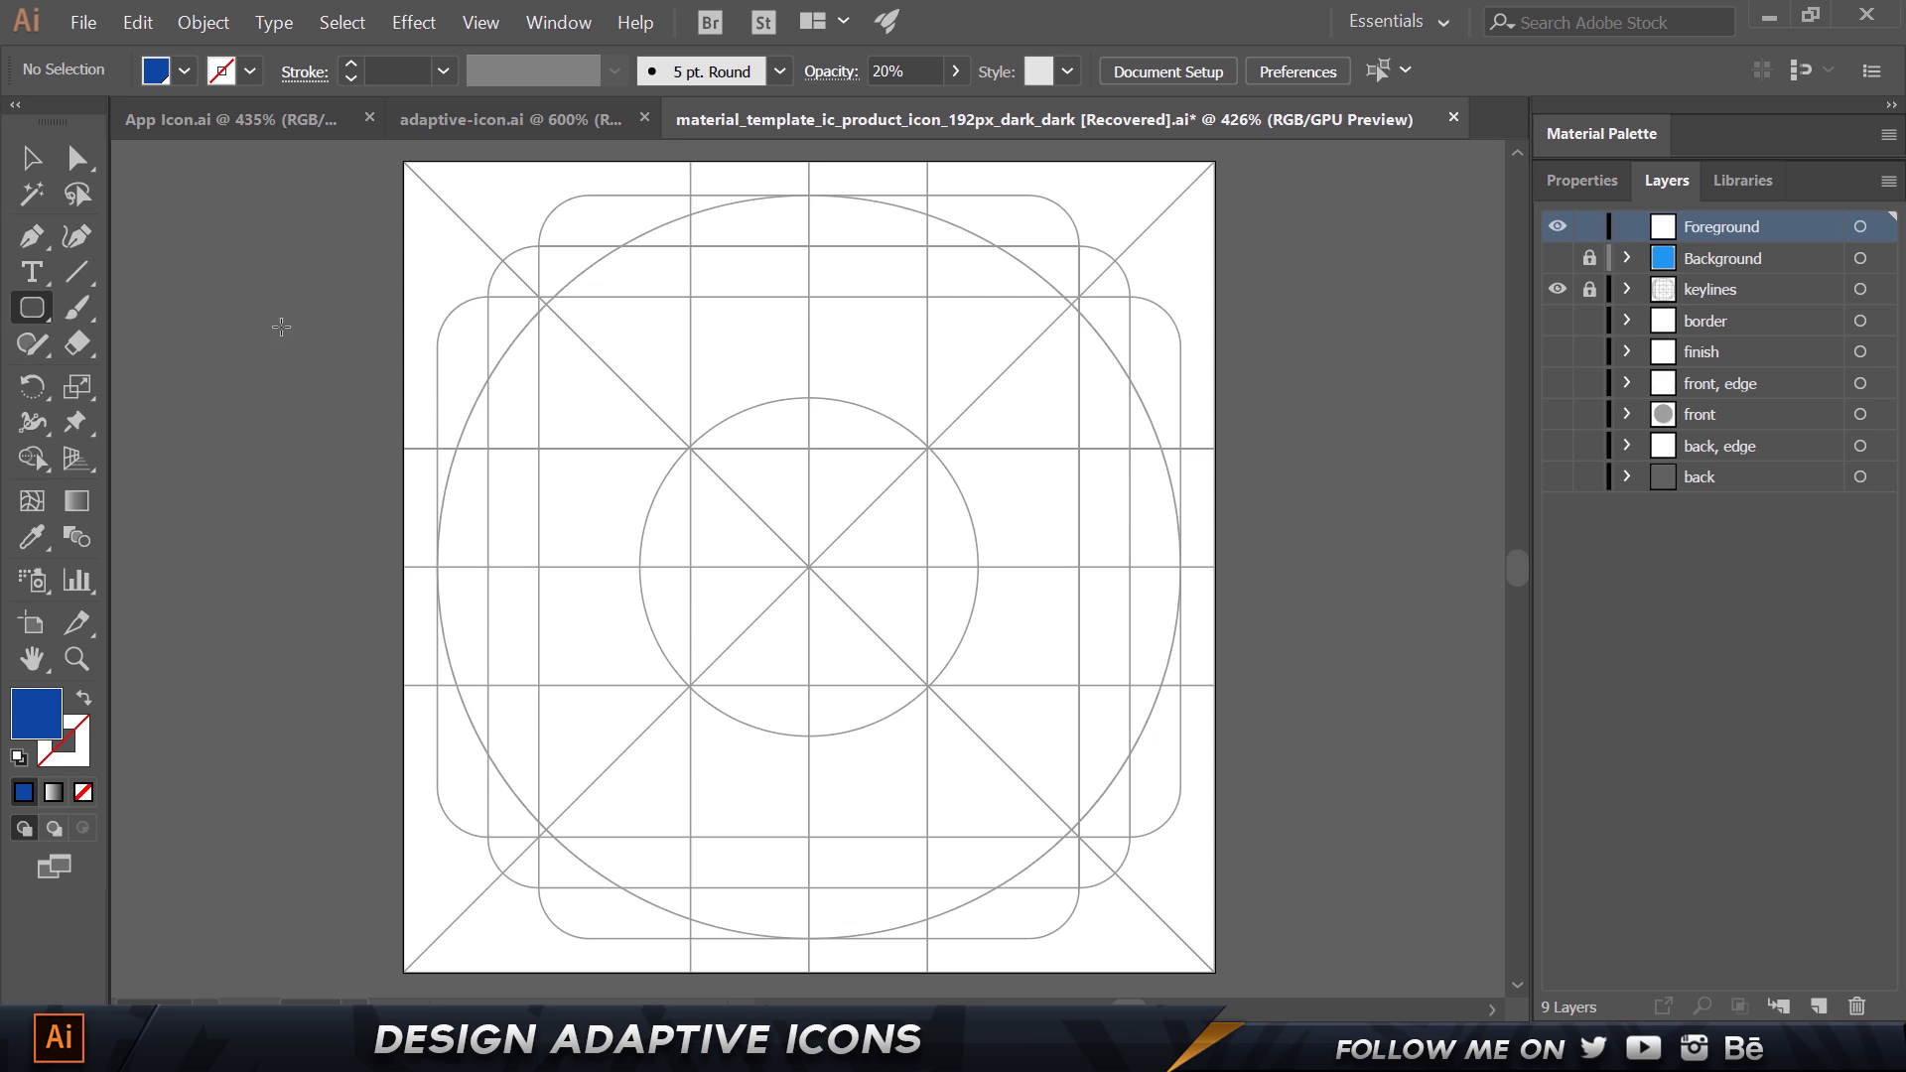
click(437, 297)
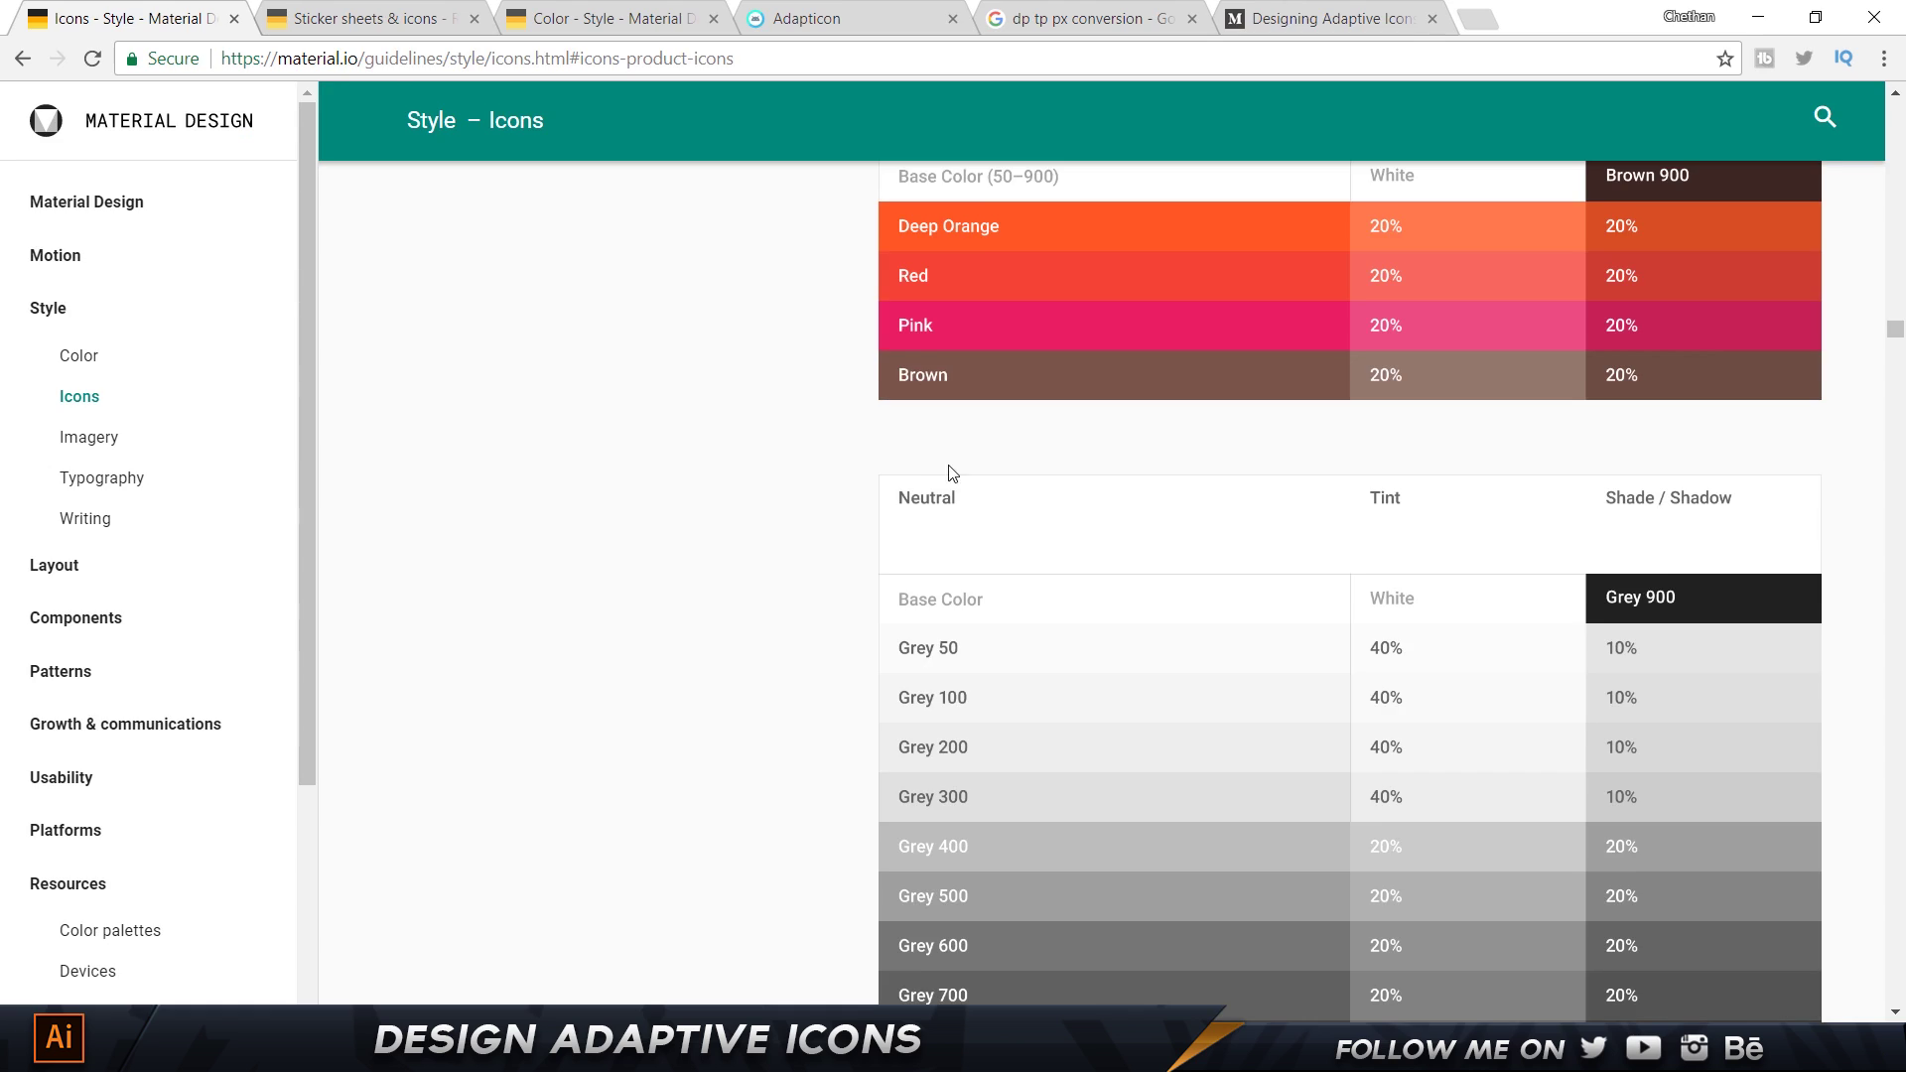
Look up the horizontal rectangle's height and width in the browser's icon guidelines, and return to Illustrator.
scroll(1010, 497, up, 2)
scroll(1012, 499, down, 16)
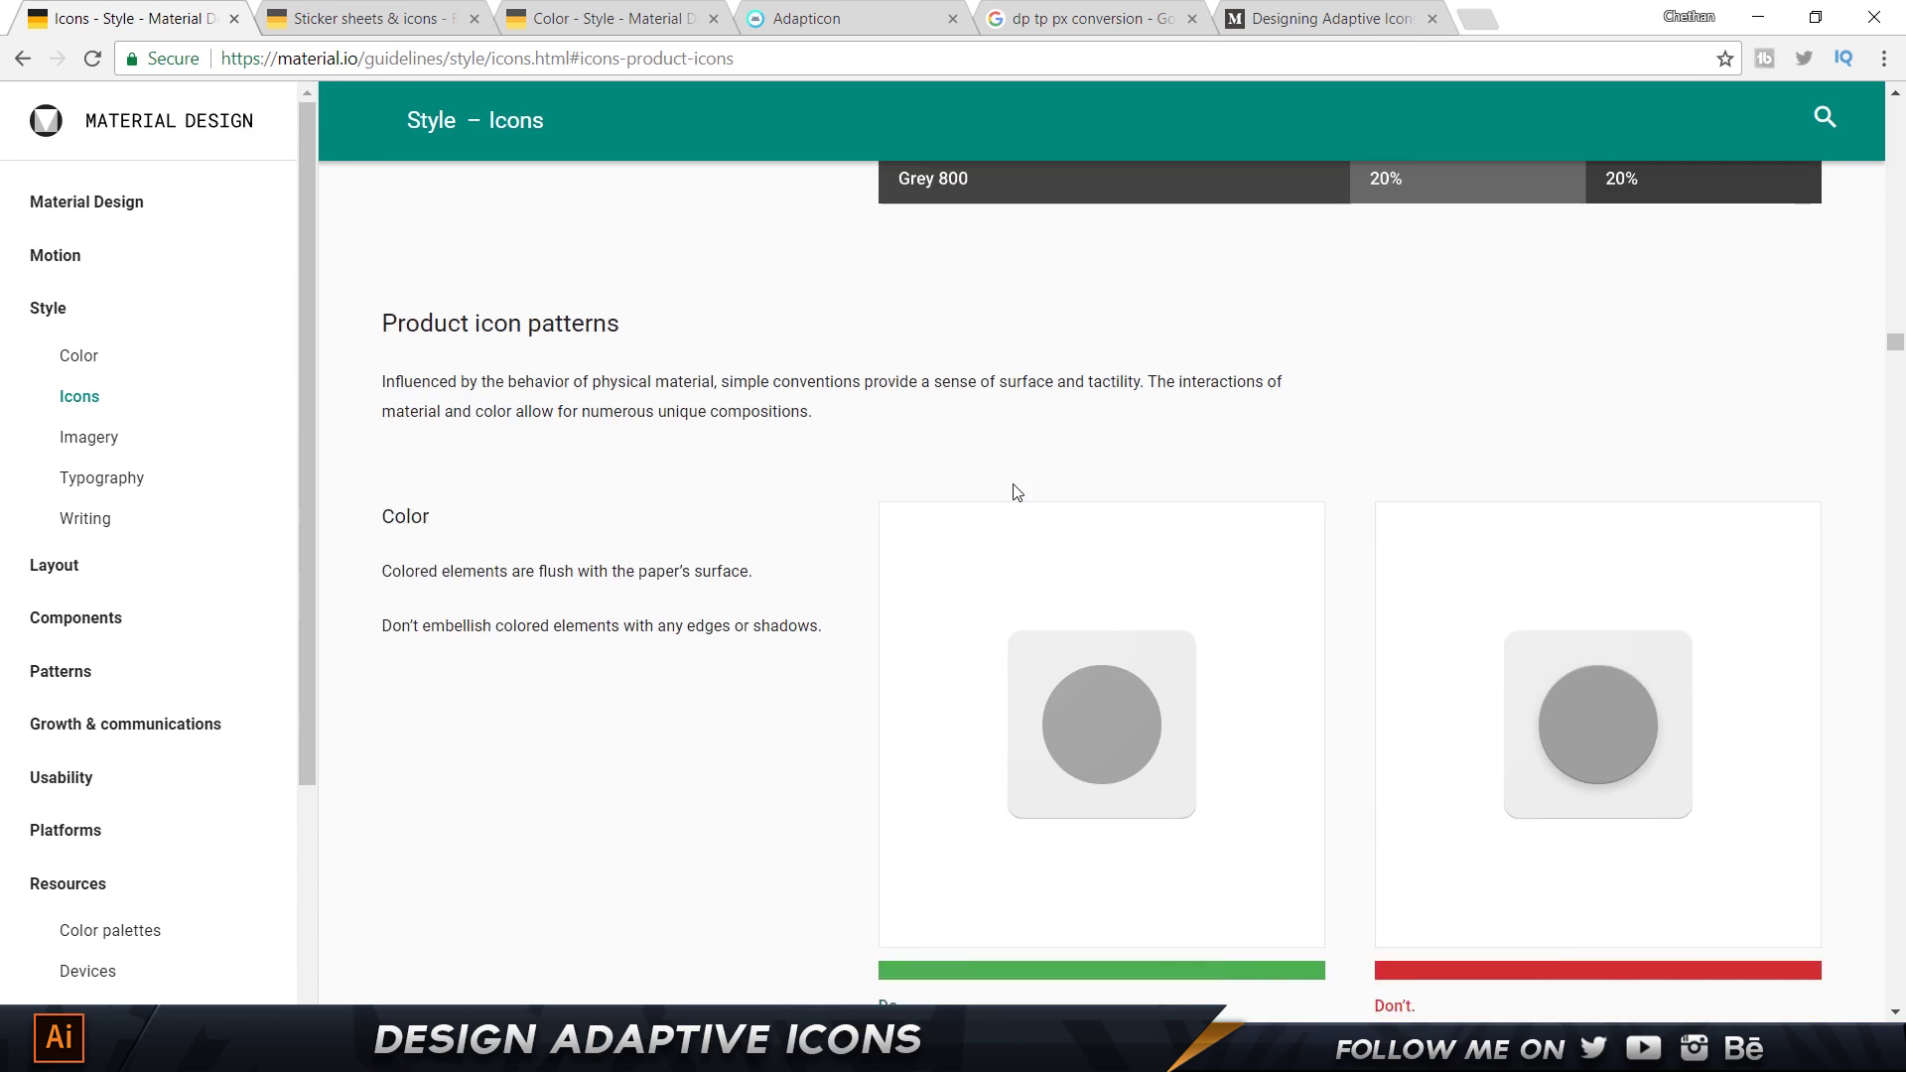
scroll(1013, 491, up, 20)
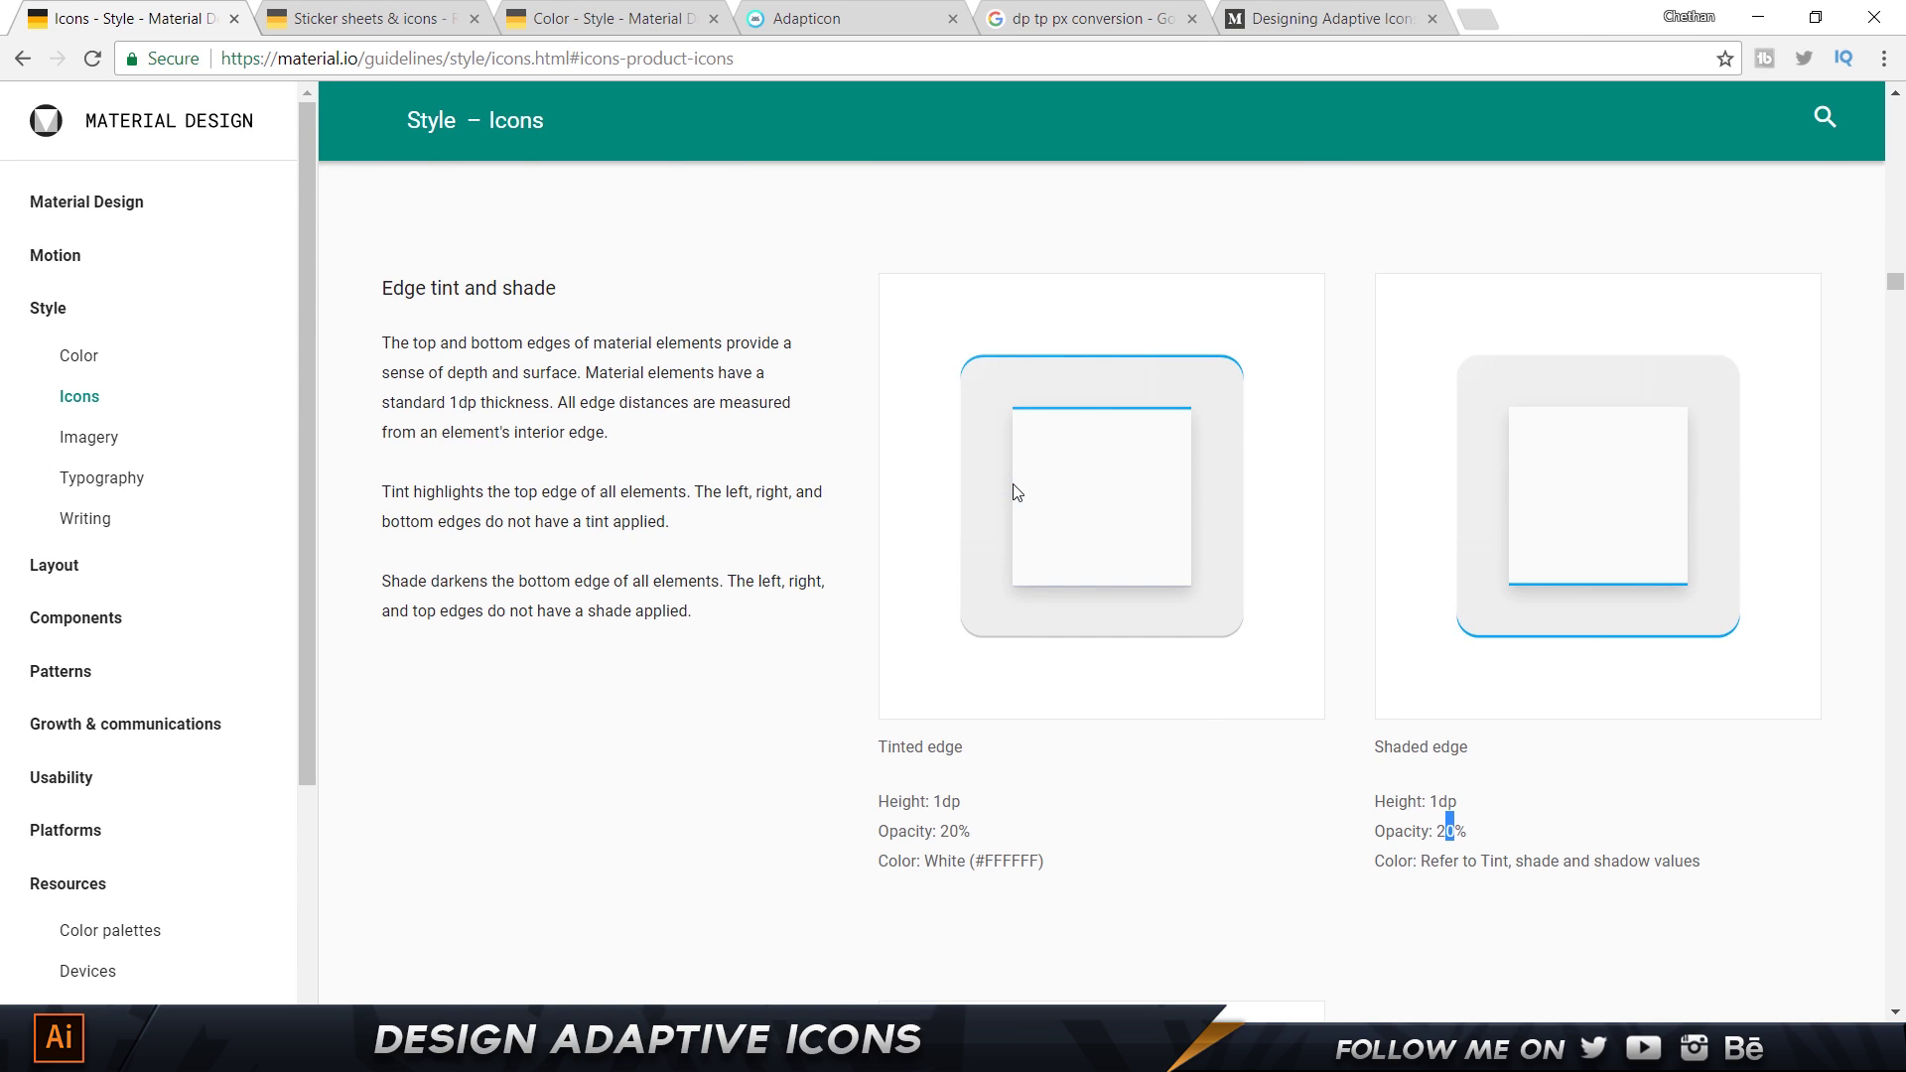
scroll(1016, 493, down, 15)
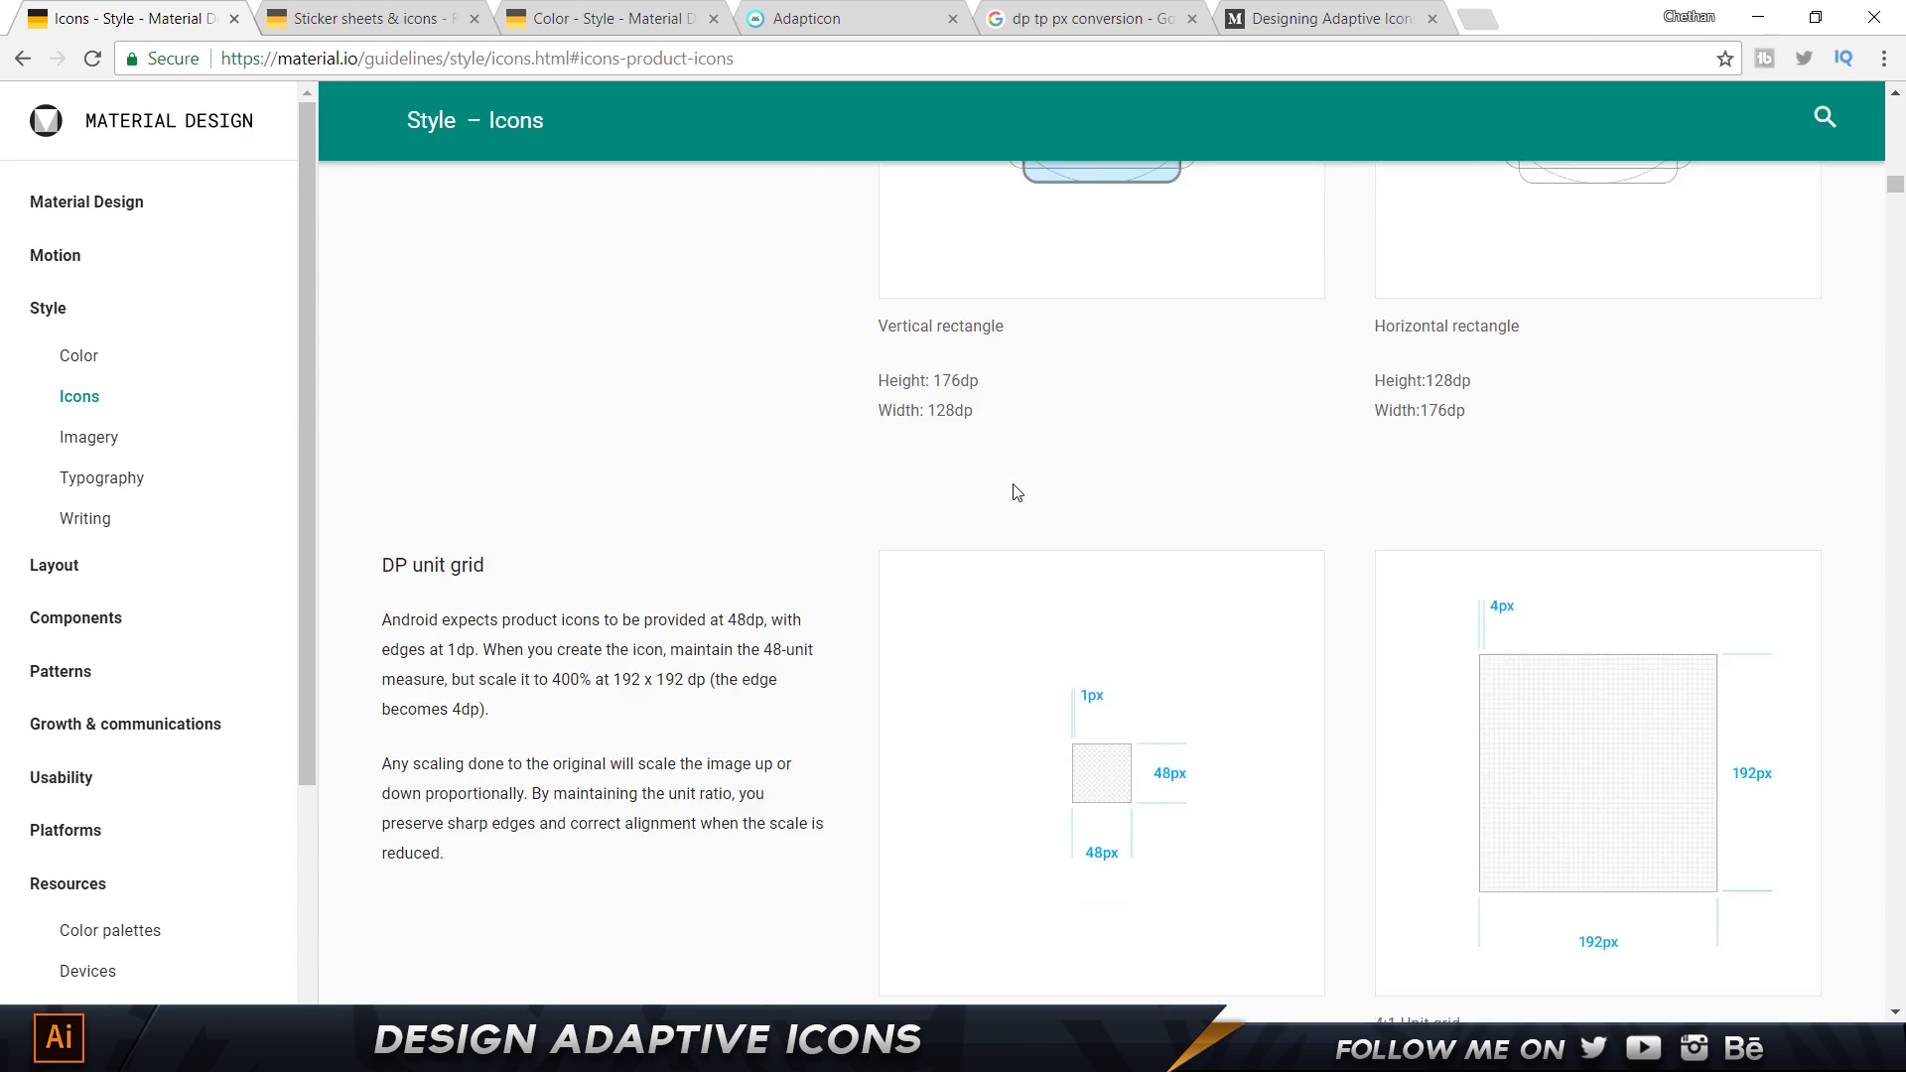
scroll(1017, 492, up, 5)
key(alt+Tab)
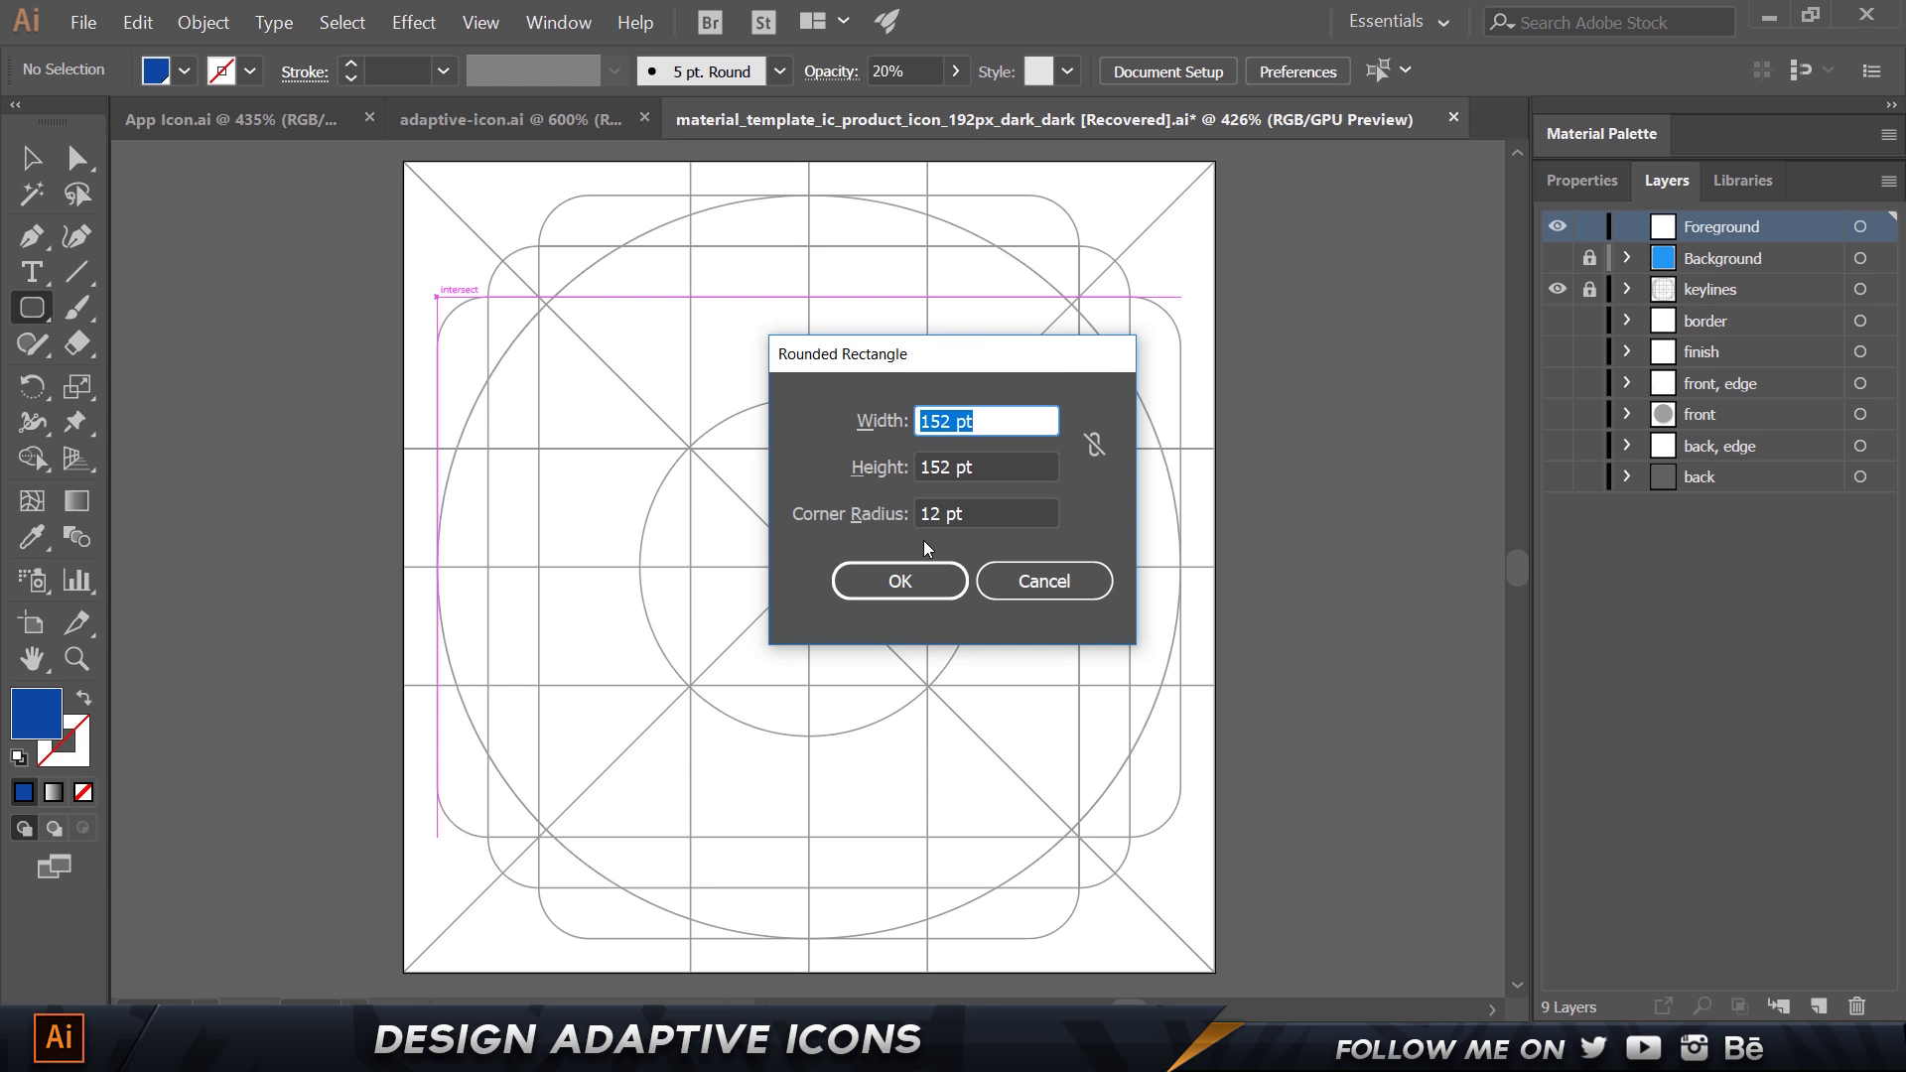
Create the rounded rectangle on the Foreground layer with a width of 128 pt, a height of 176 pt and a 12 pt corner radius.
text(128)
key(Tab)
text(176)
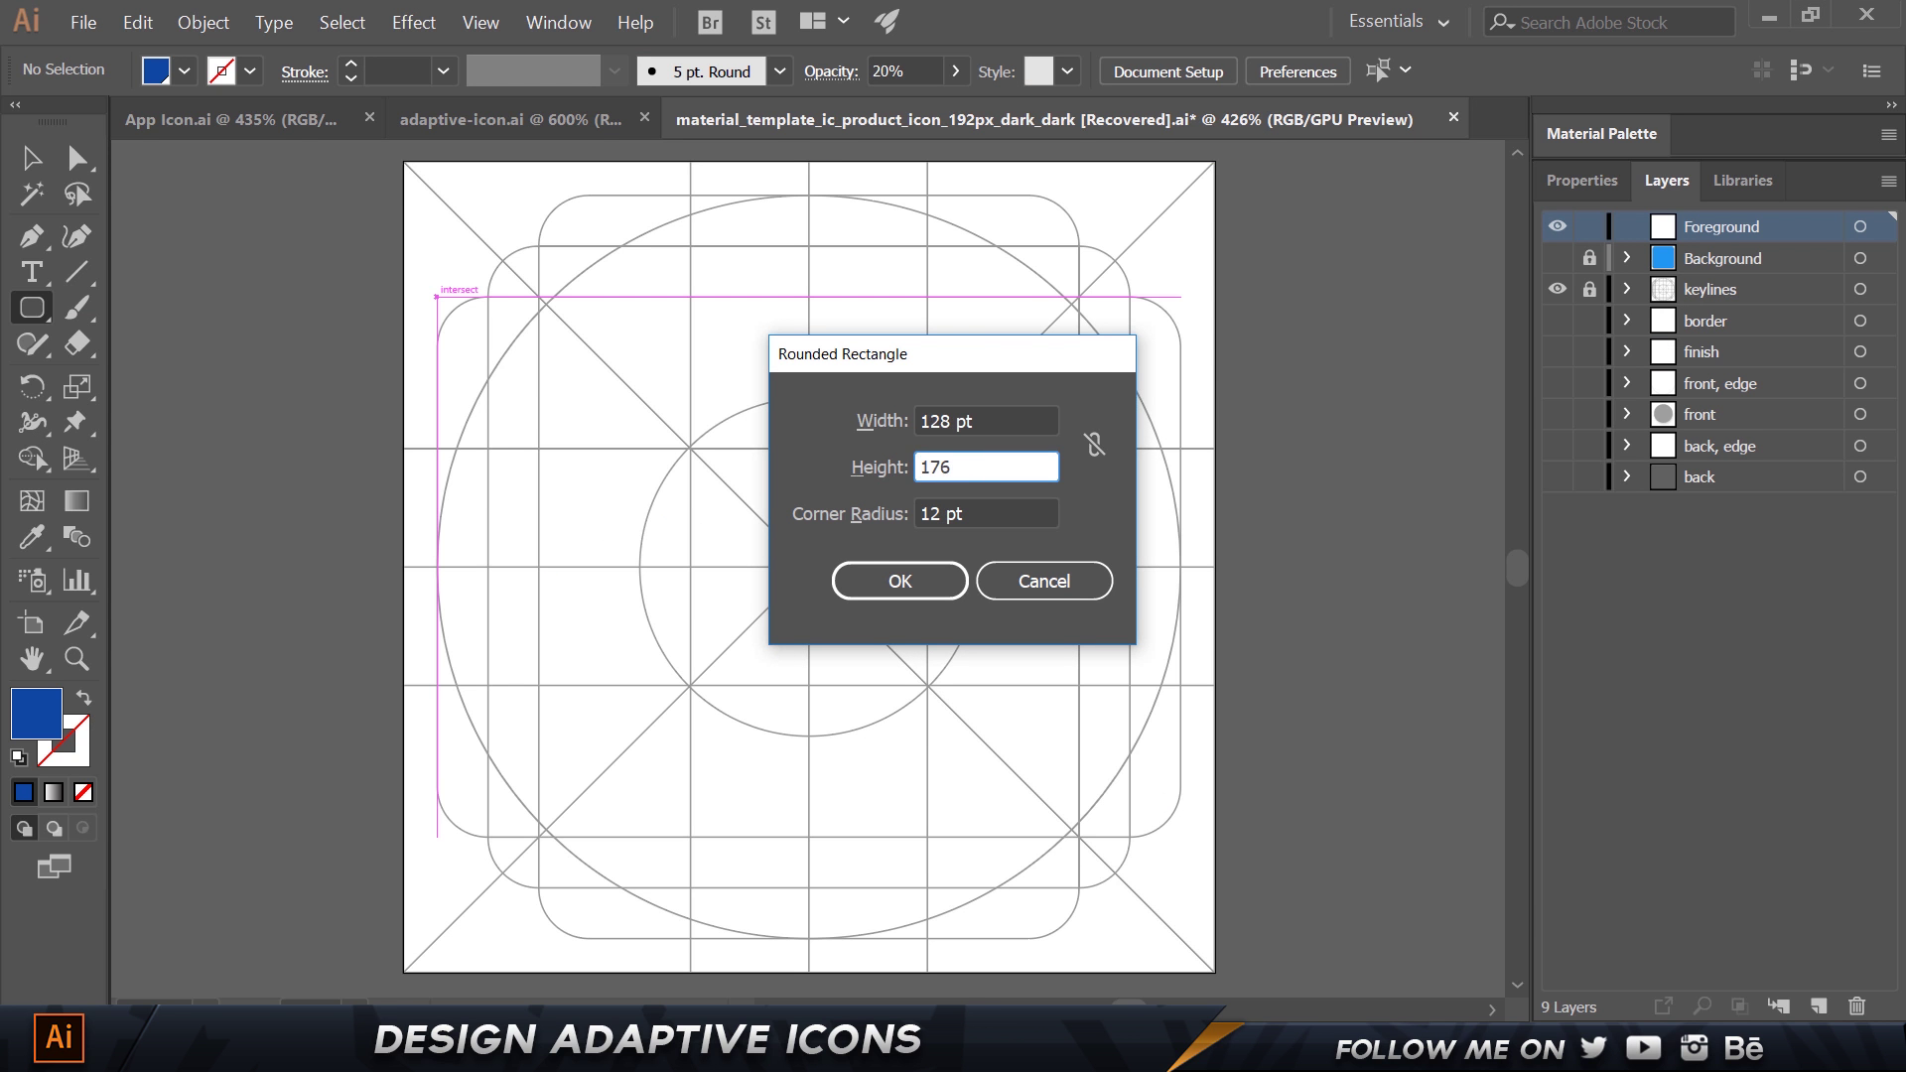
key(Return)
key(alt+Tab)
key(alt+Tab)
key(v)
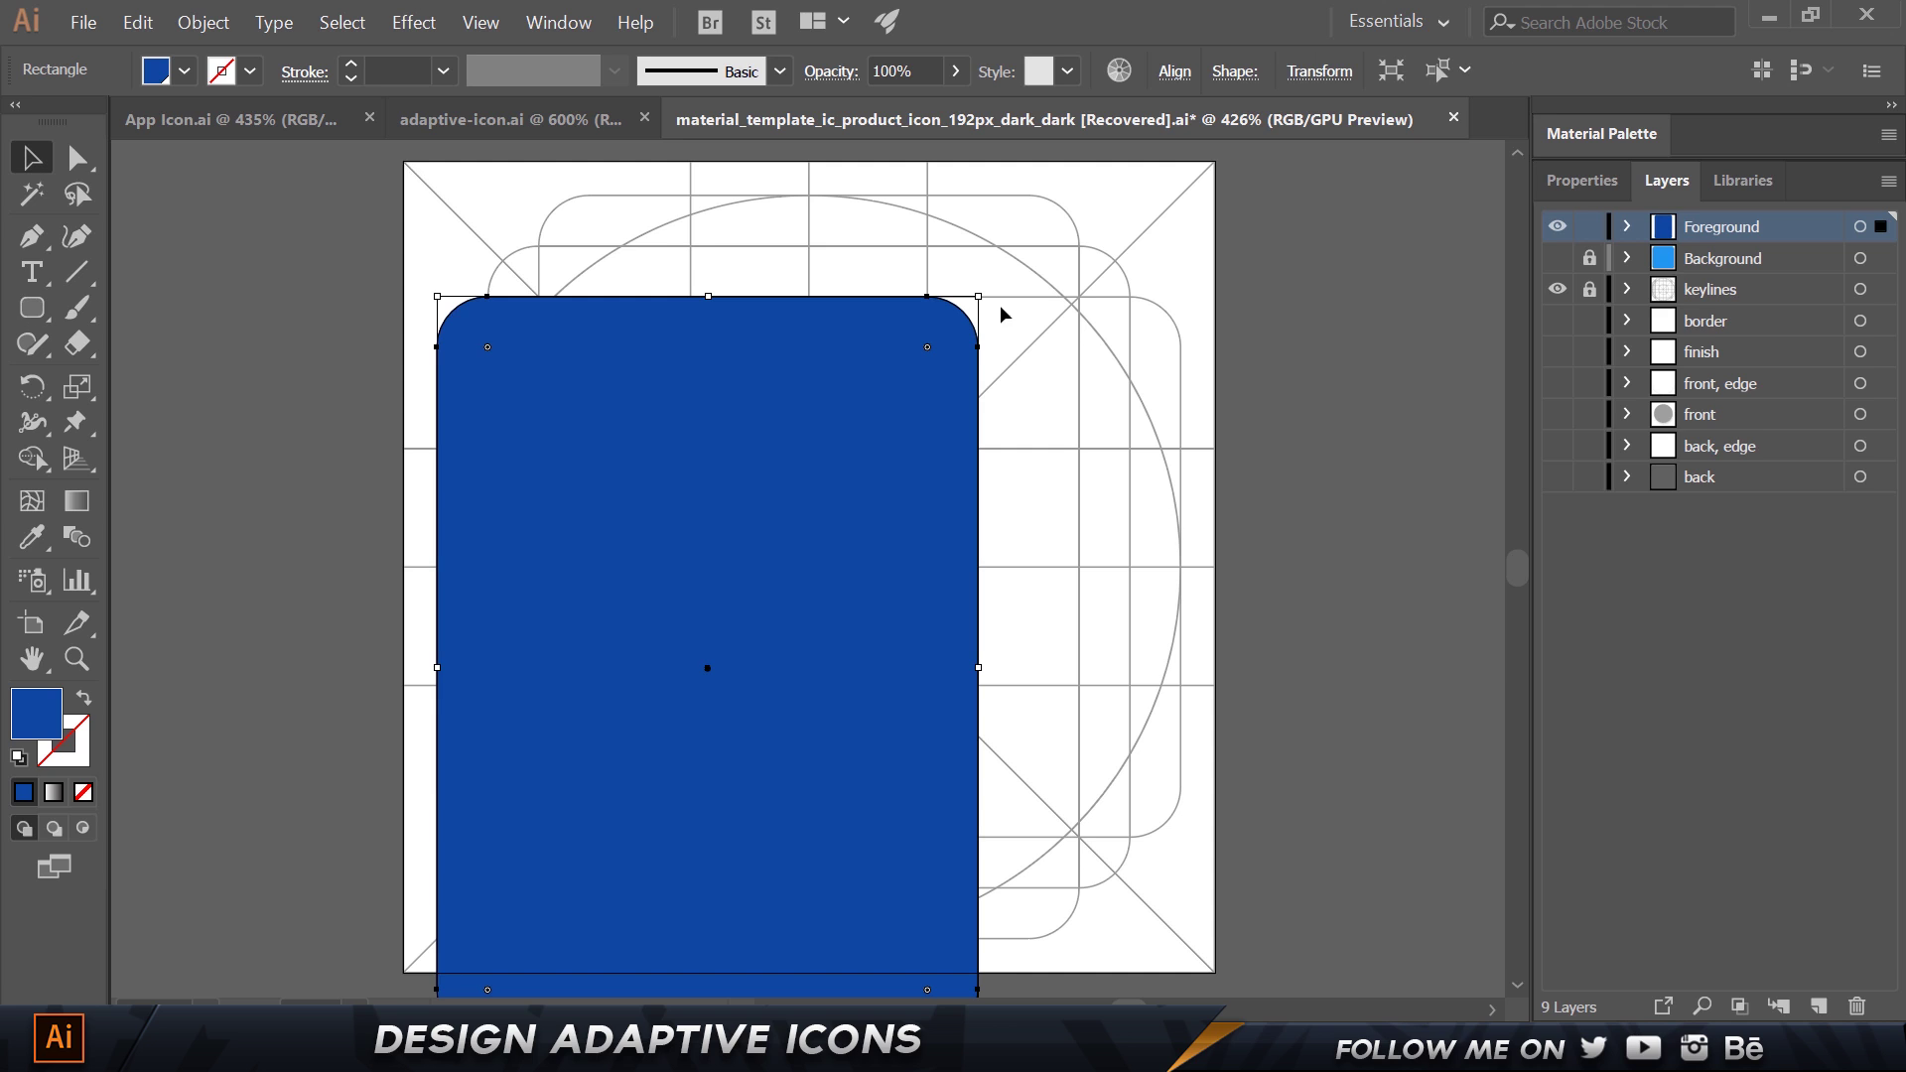
Rotate the rounded rectangle 90 degrees to lie horizontally and centre it on the artboard in both directions.
drag(990, 287, 487, 392)
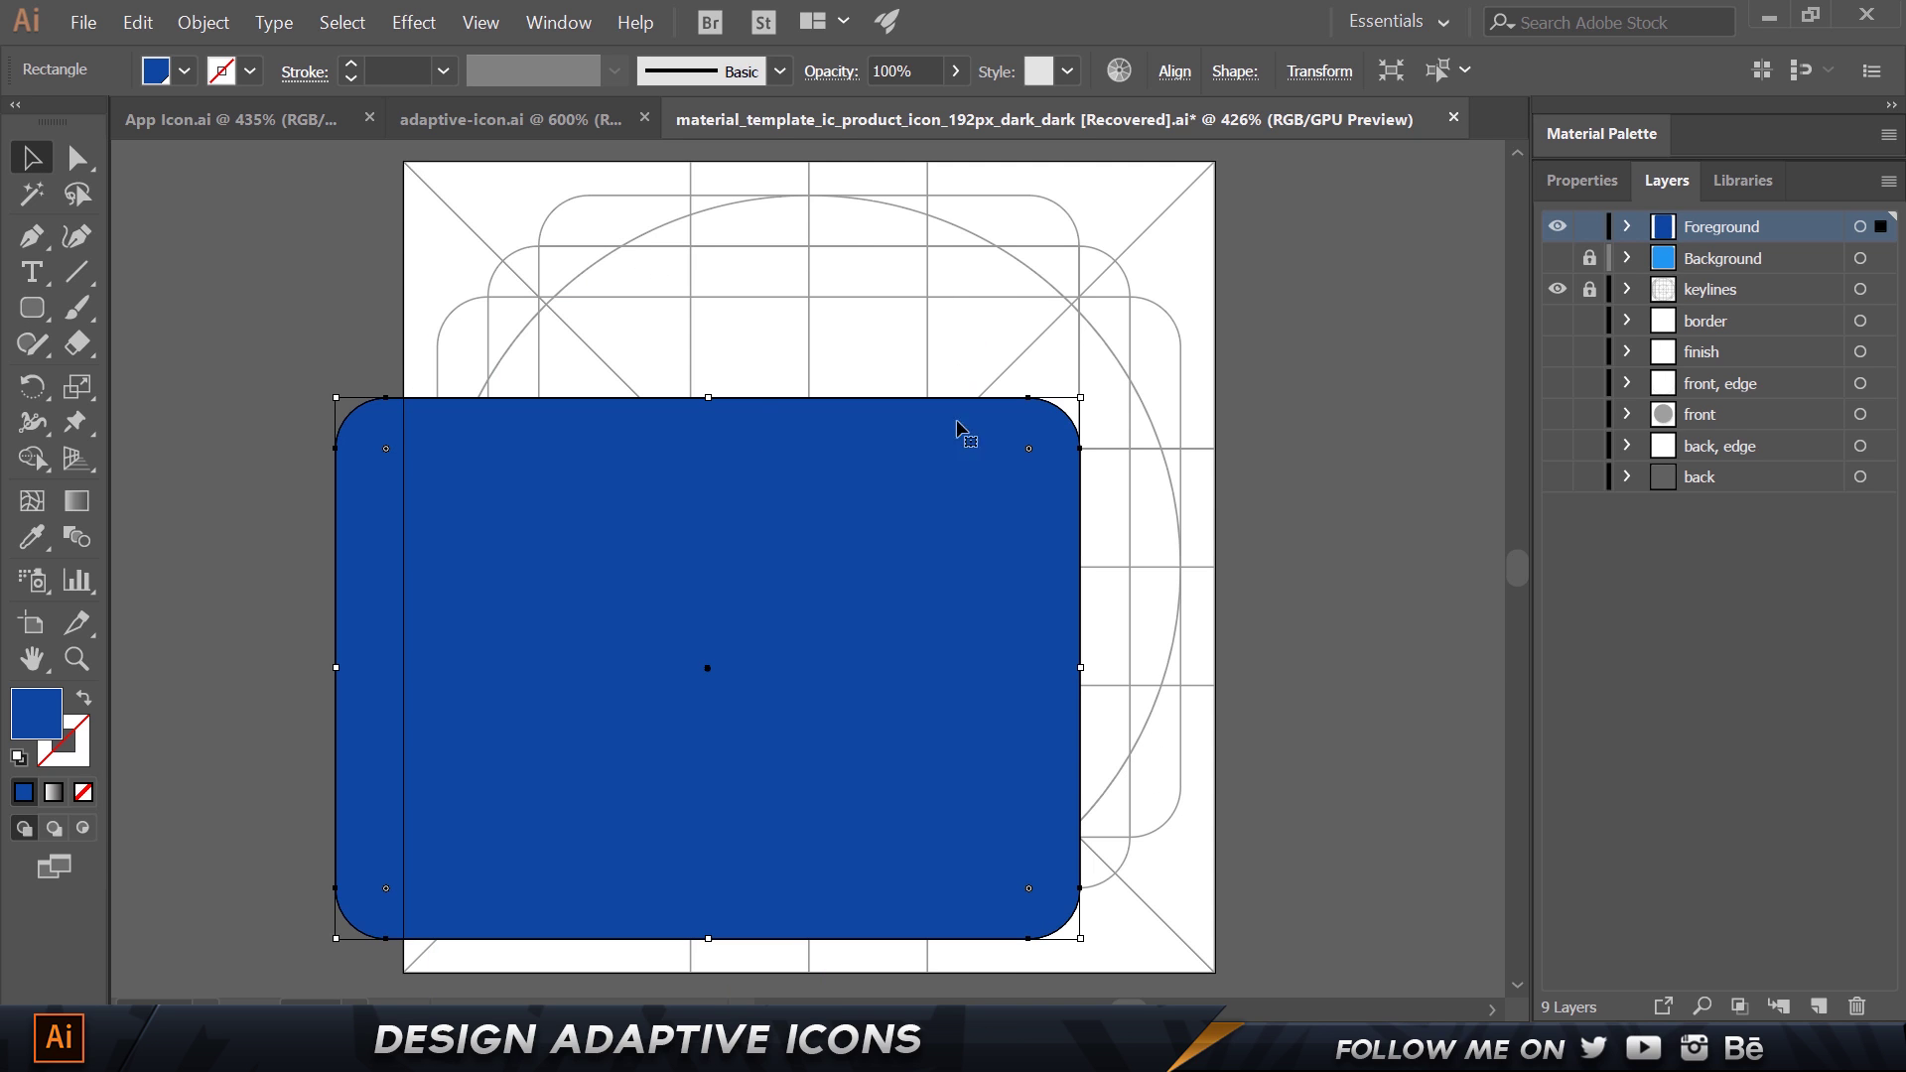
click(1175, 71)
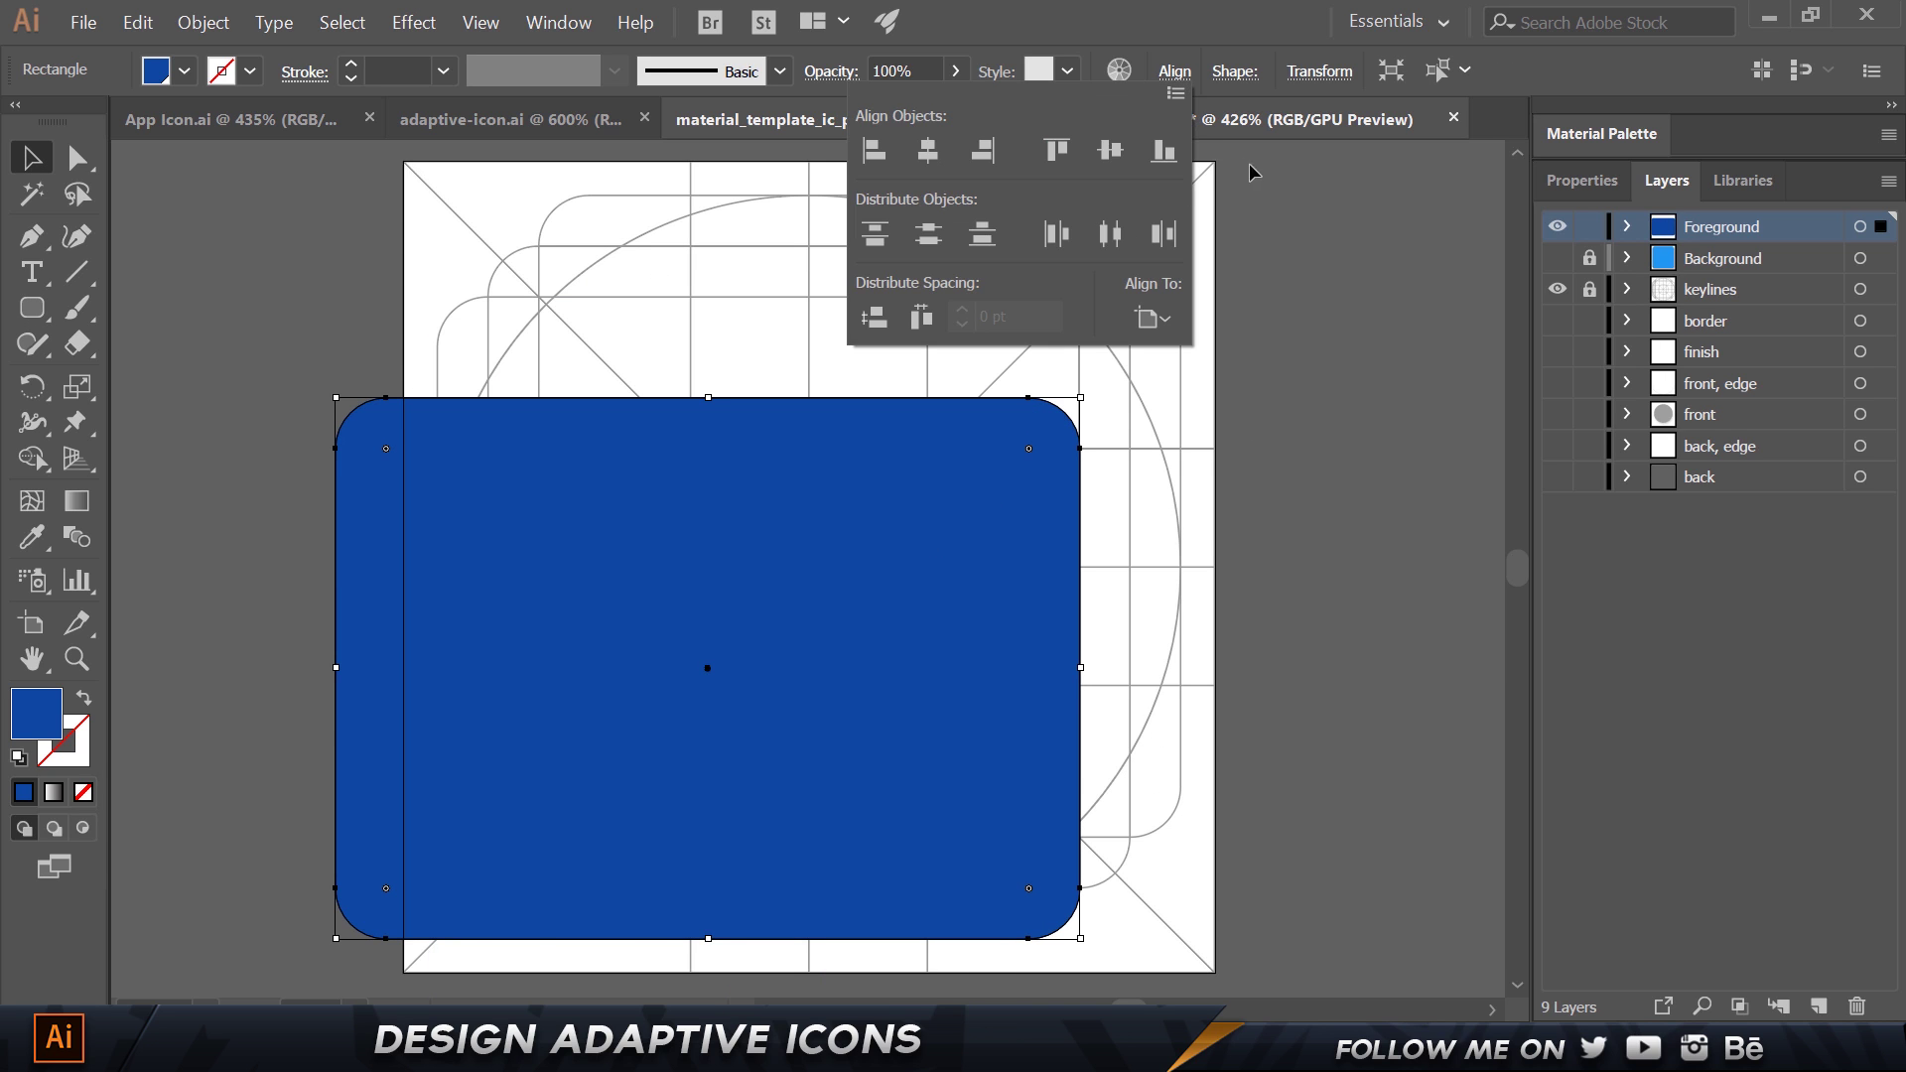
click(1094, 163)
click(928, 150)
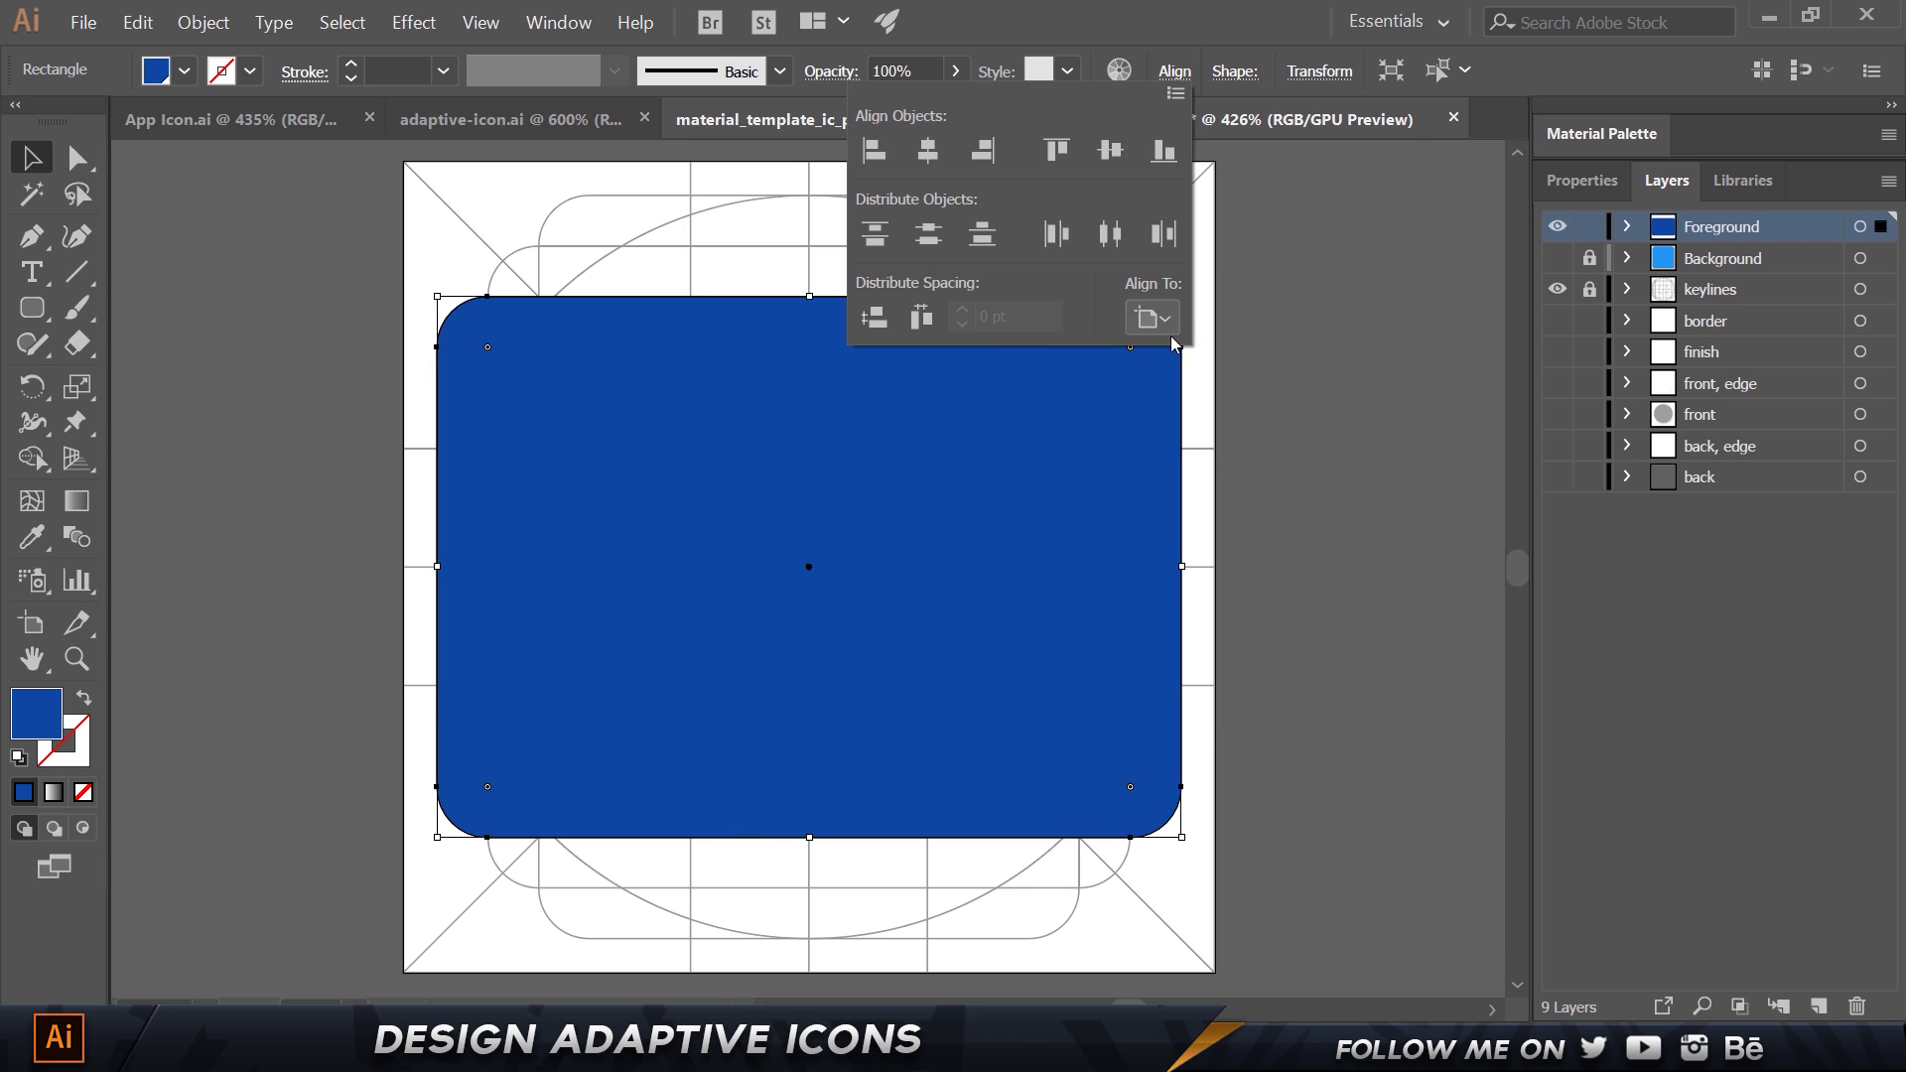
Scale the rounded rectangle down proportionally about its centre to about 97 pt wide and show the Background layer.
drag(1182, 297, 1017, 374)
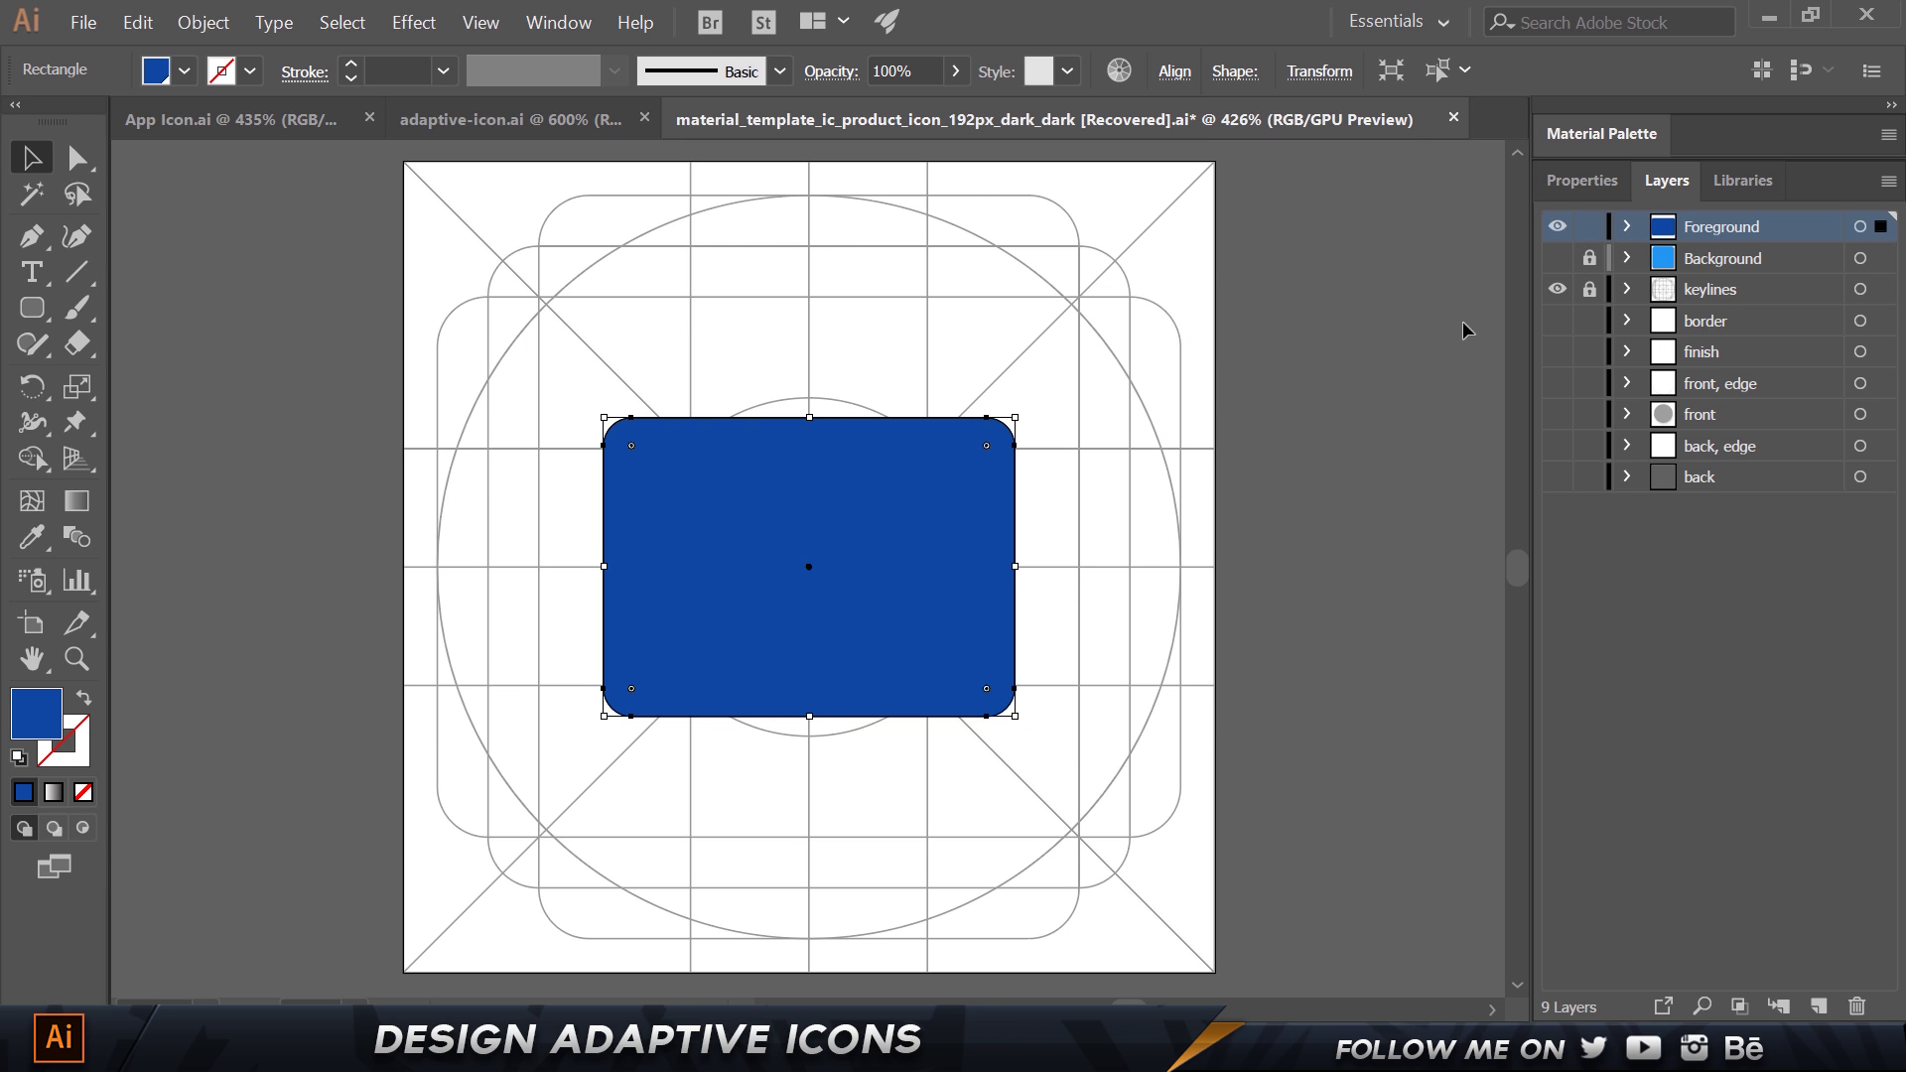
click(1557, 258)
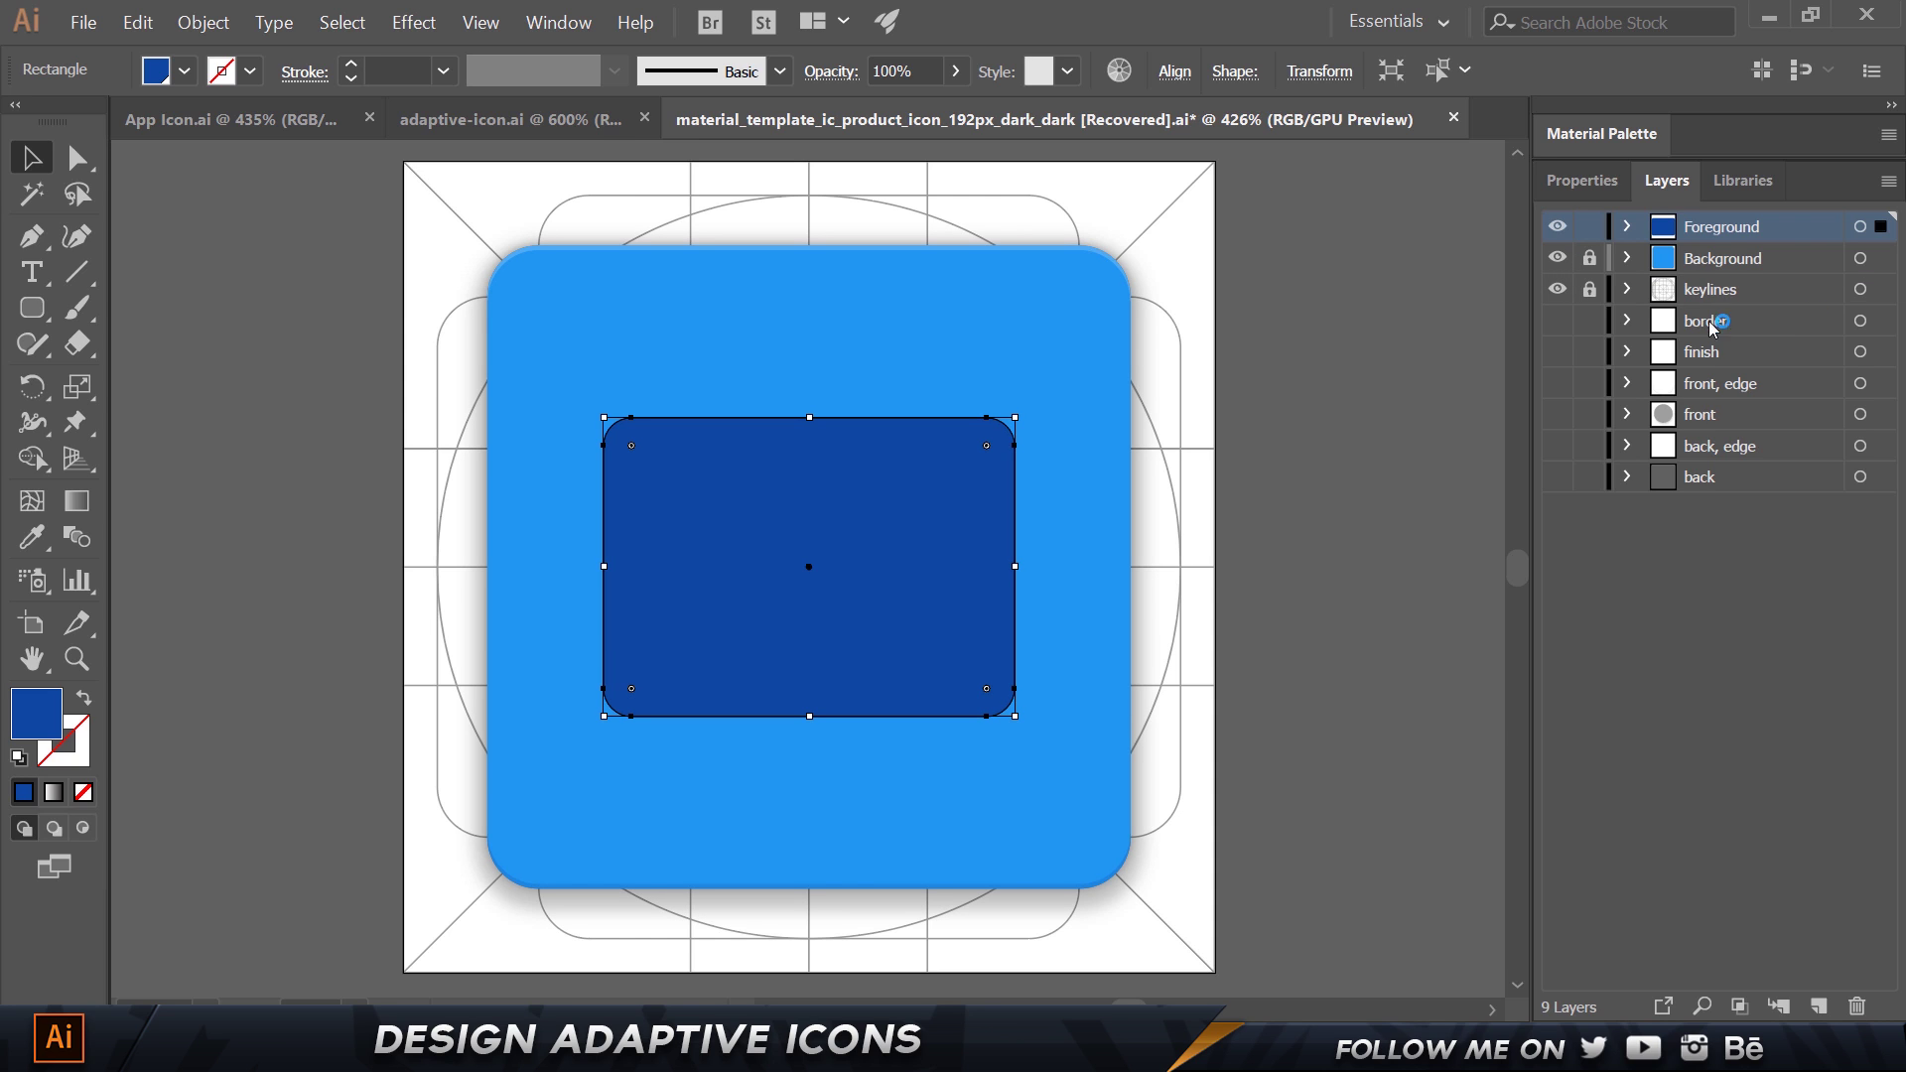
click(1712, 258)
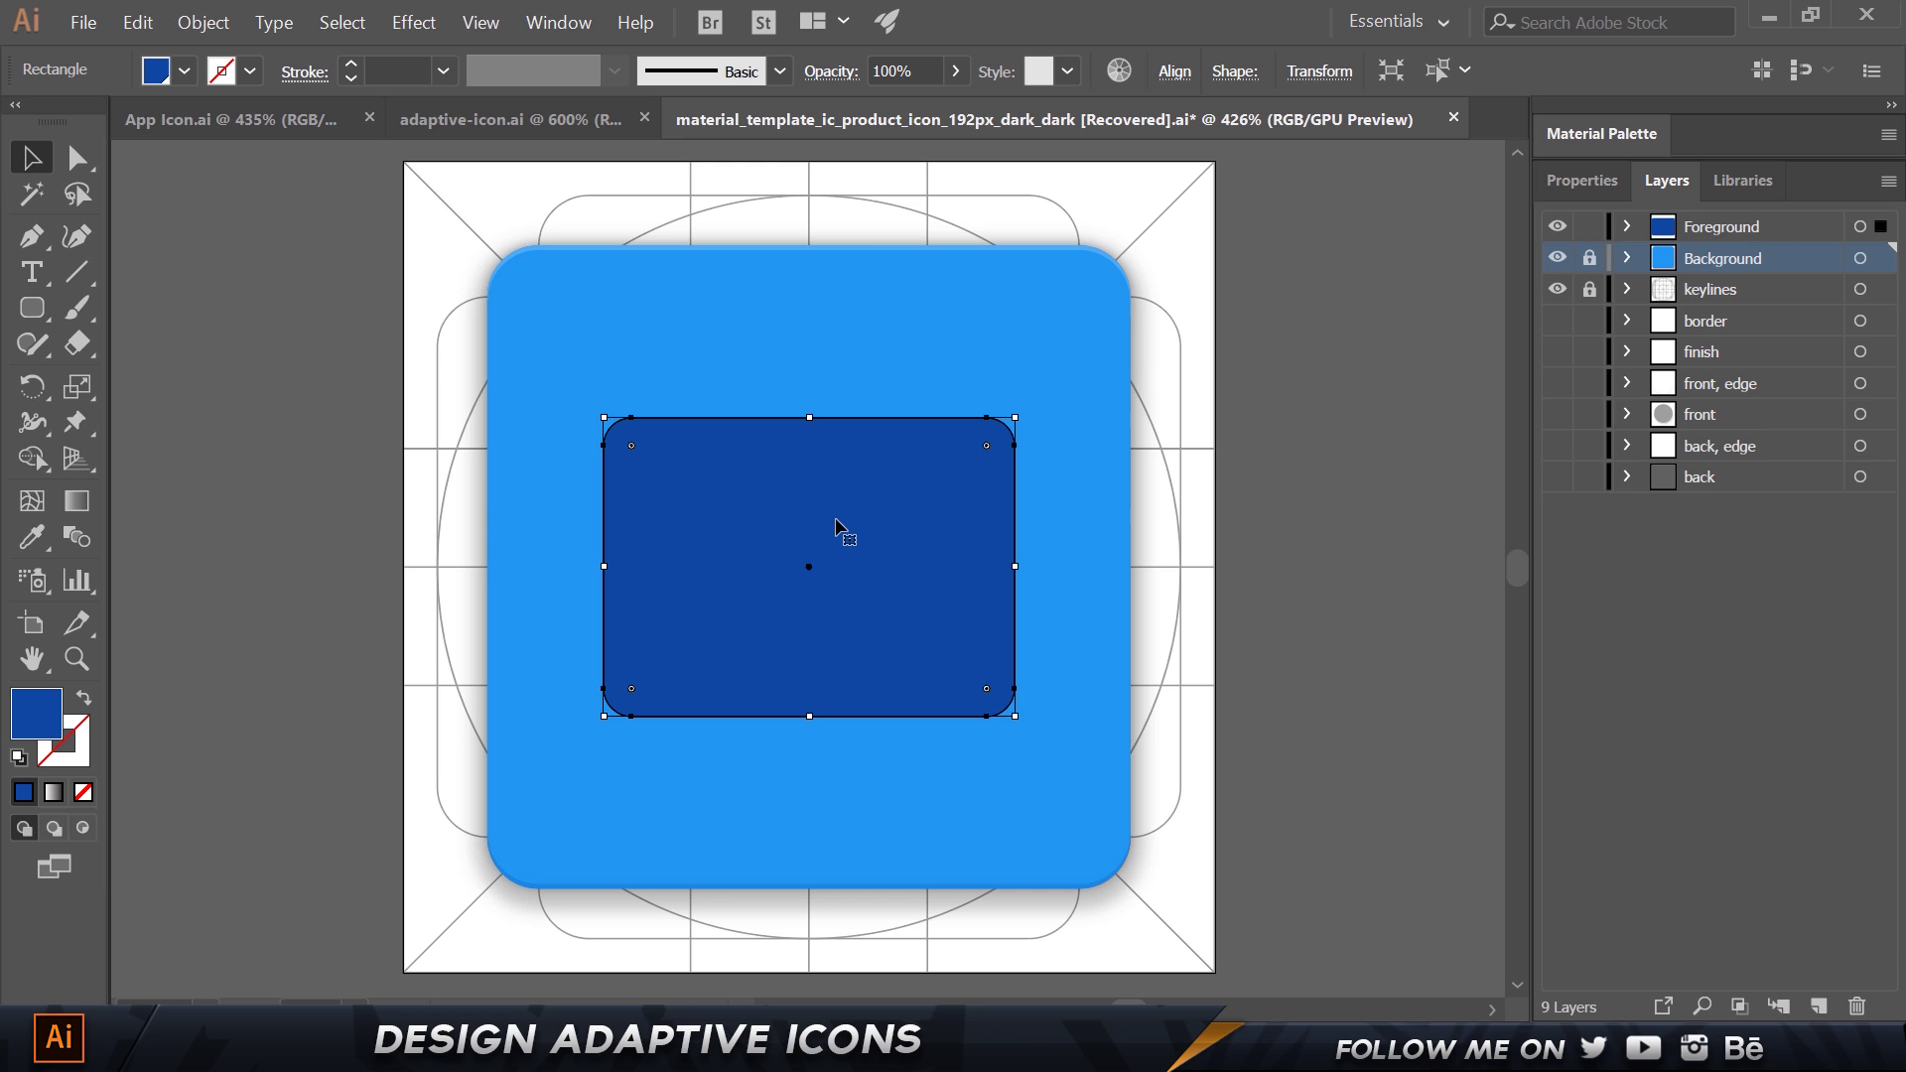
Set the foreground rounded rectangle's fill colour to f5f5f5 and deselect it.
double_click(38, 733)
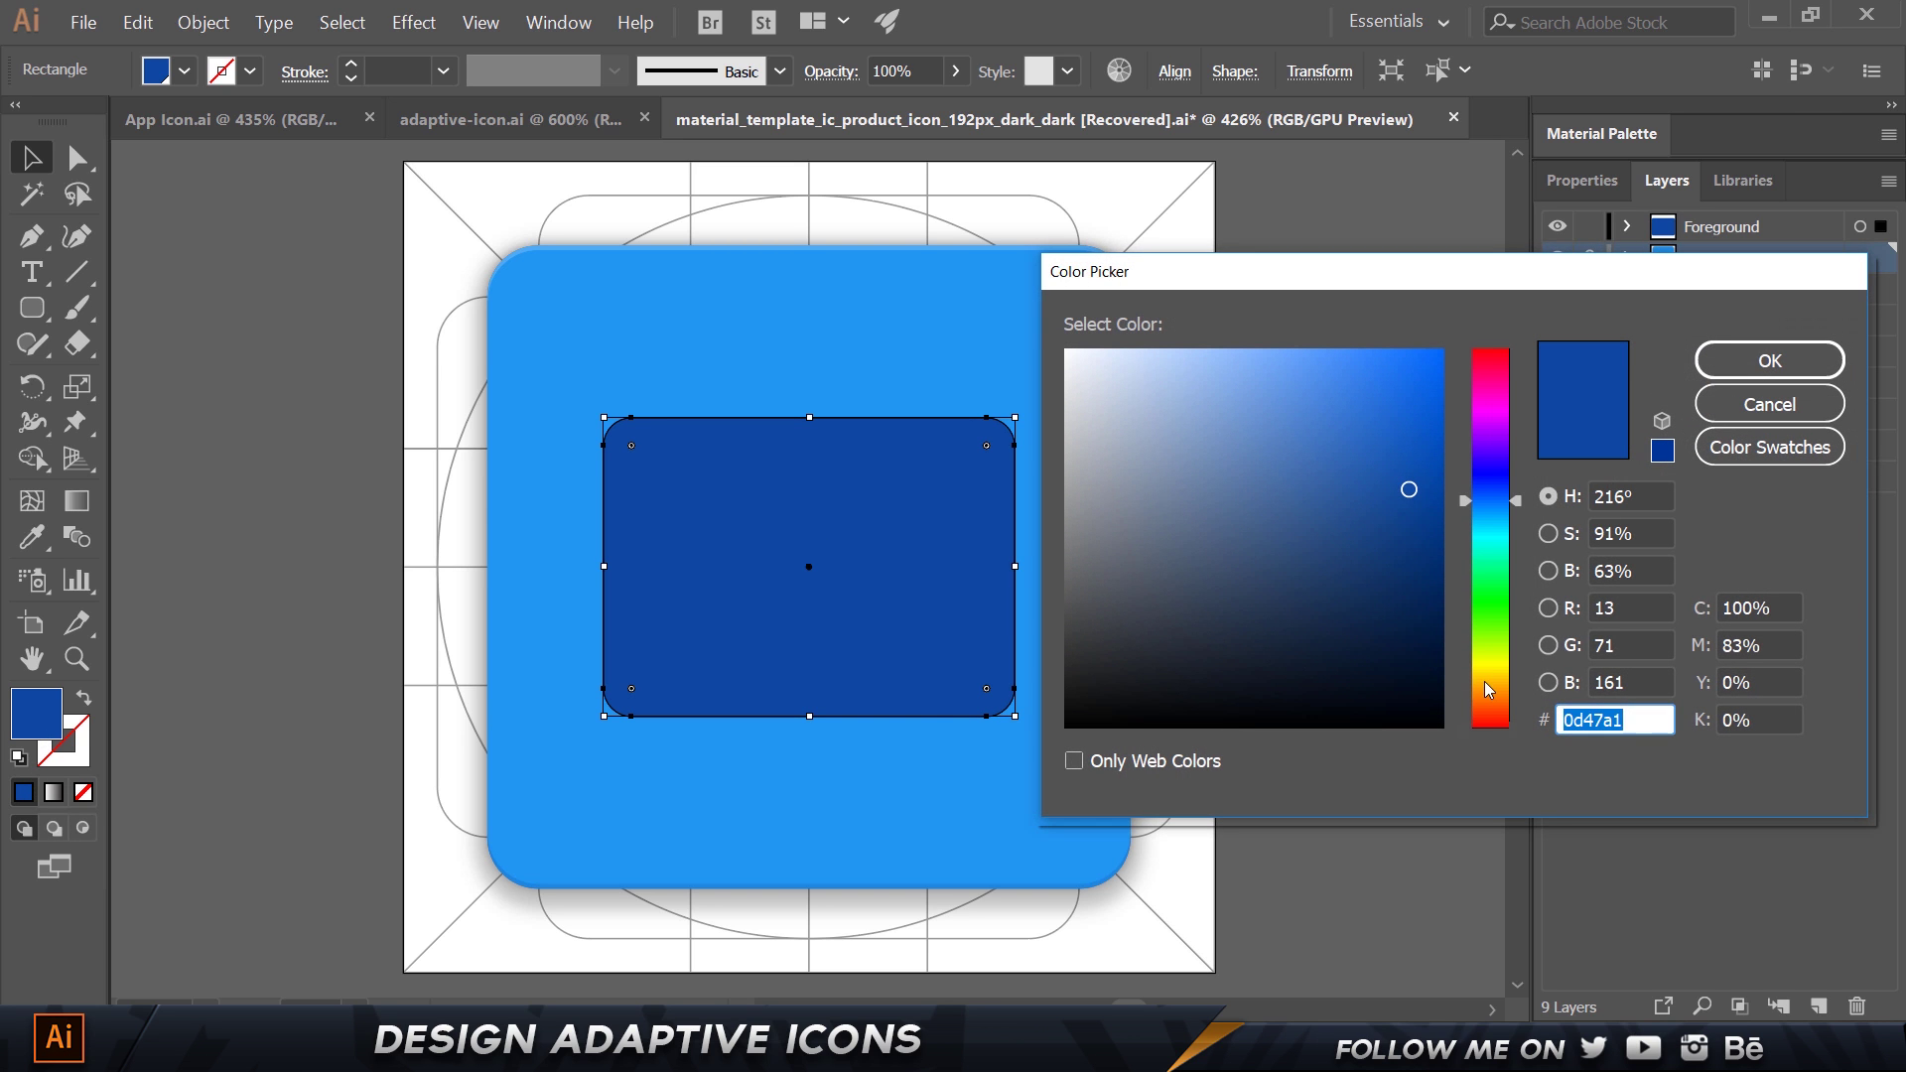
text(f5f5f5)
key(Tab)
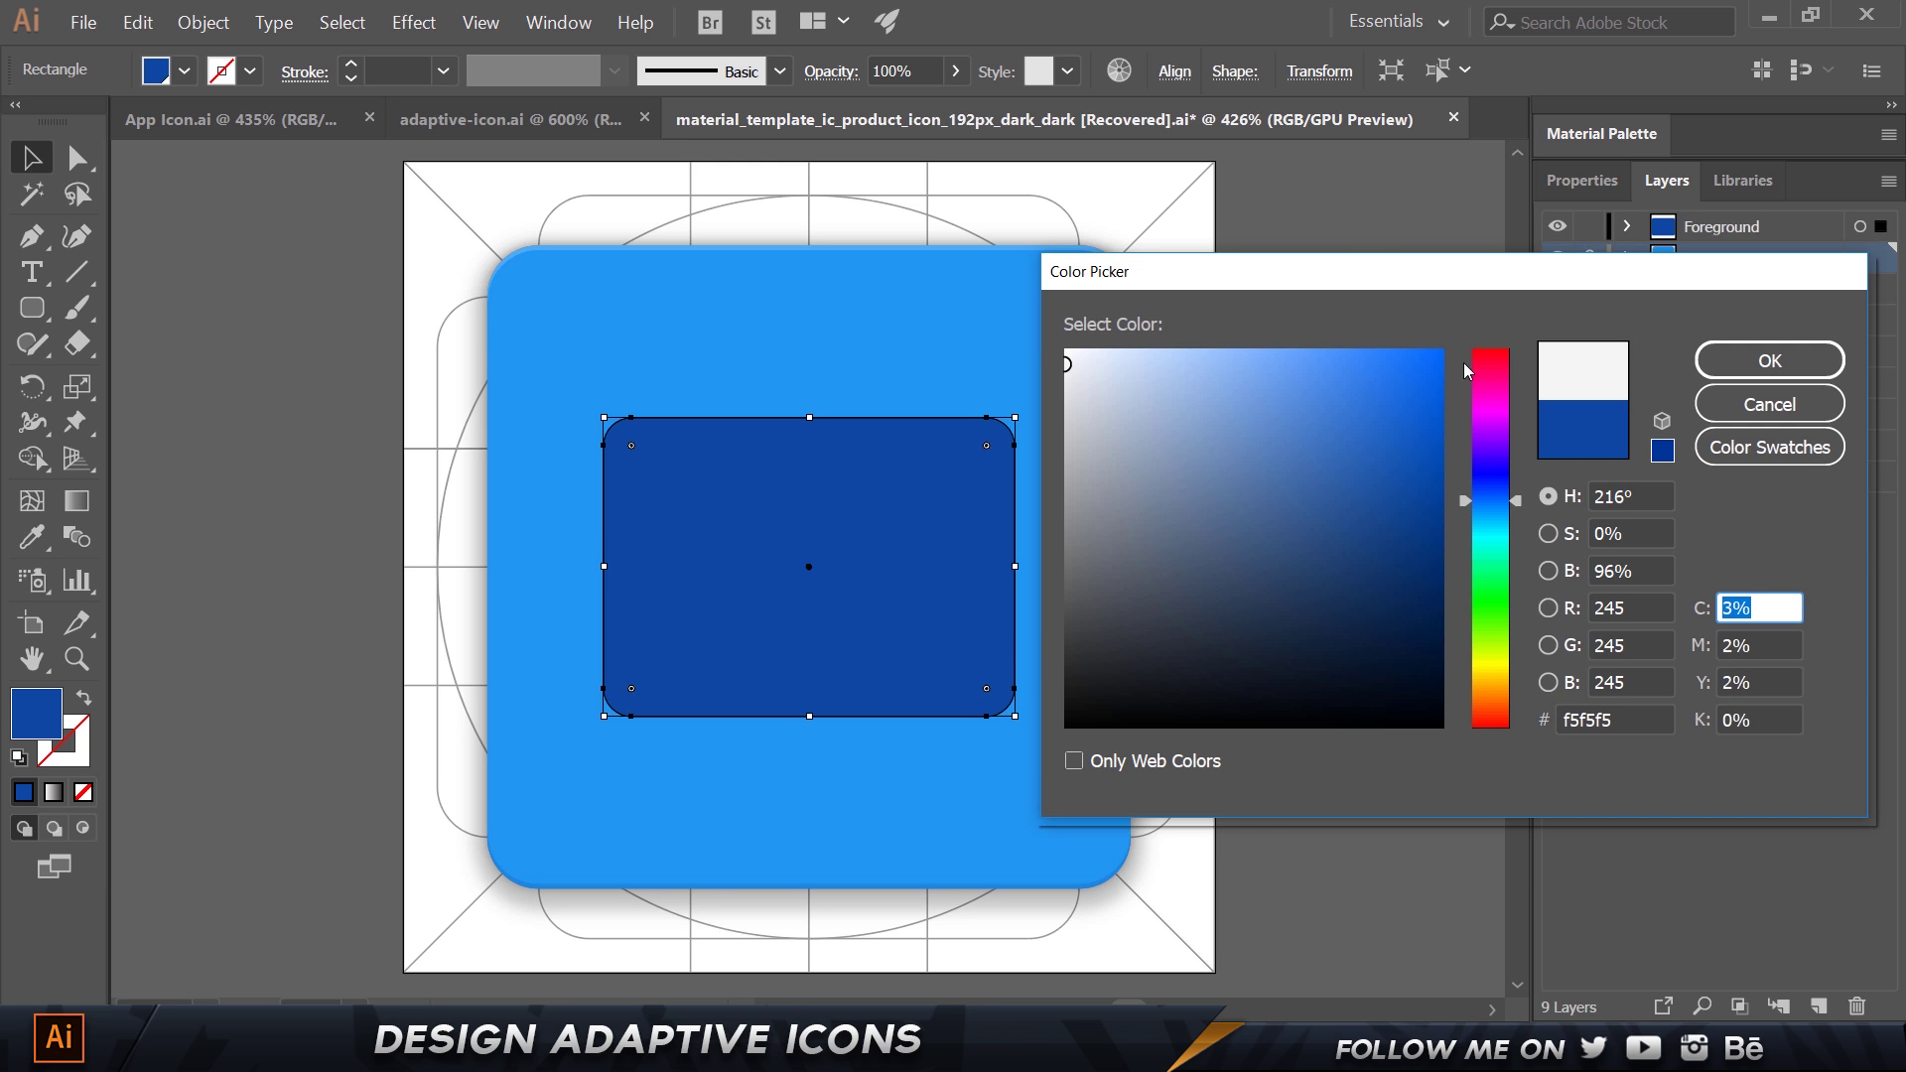
click(1815, 361)
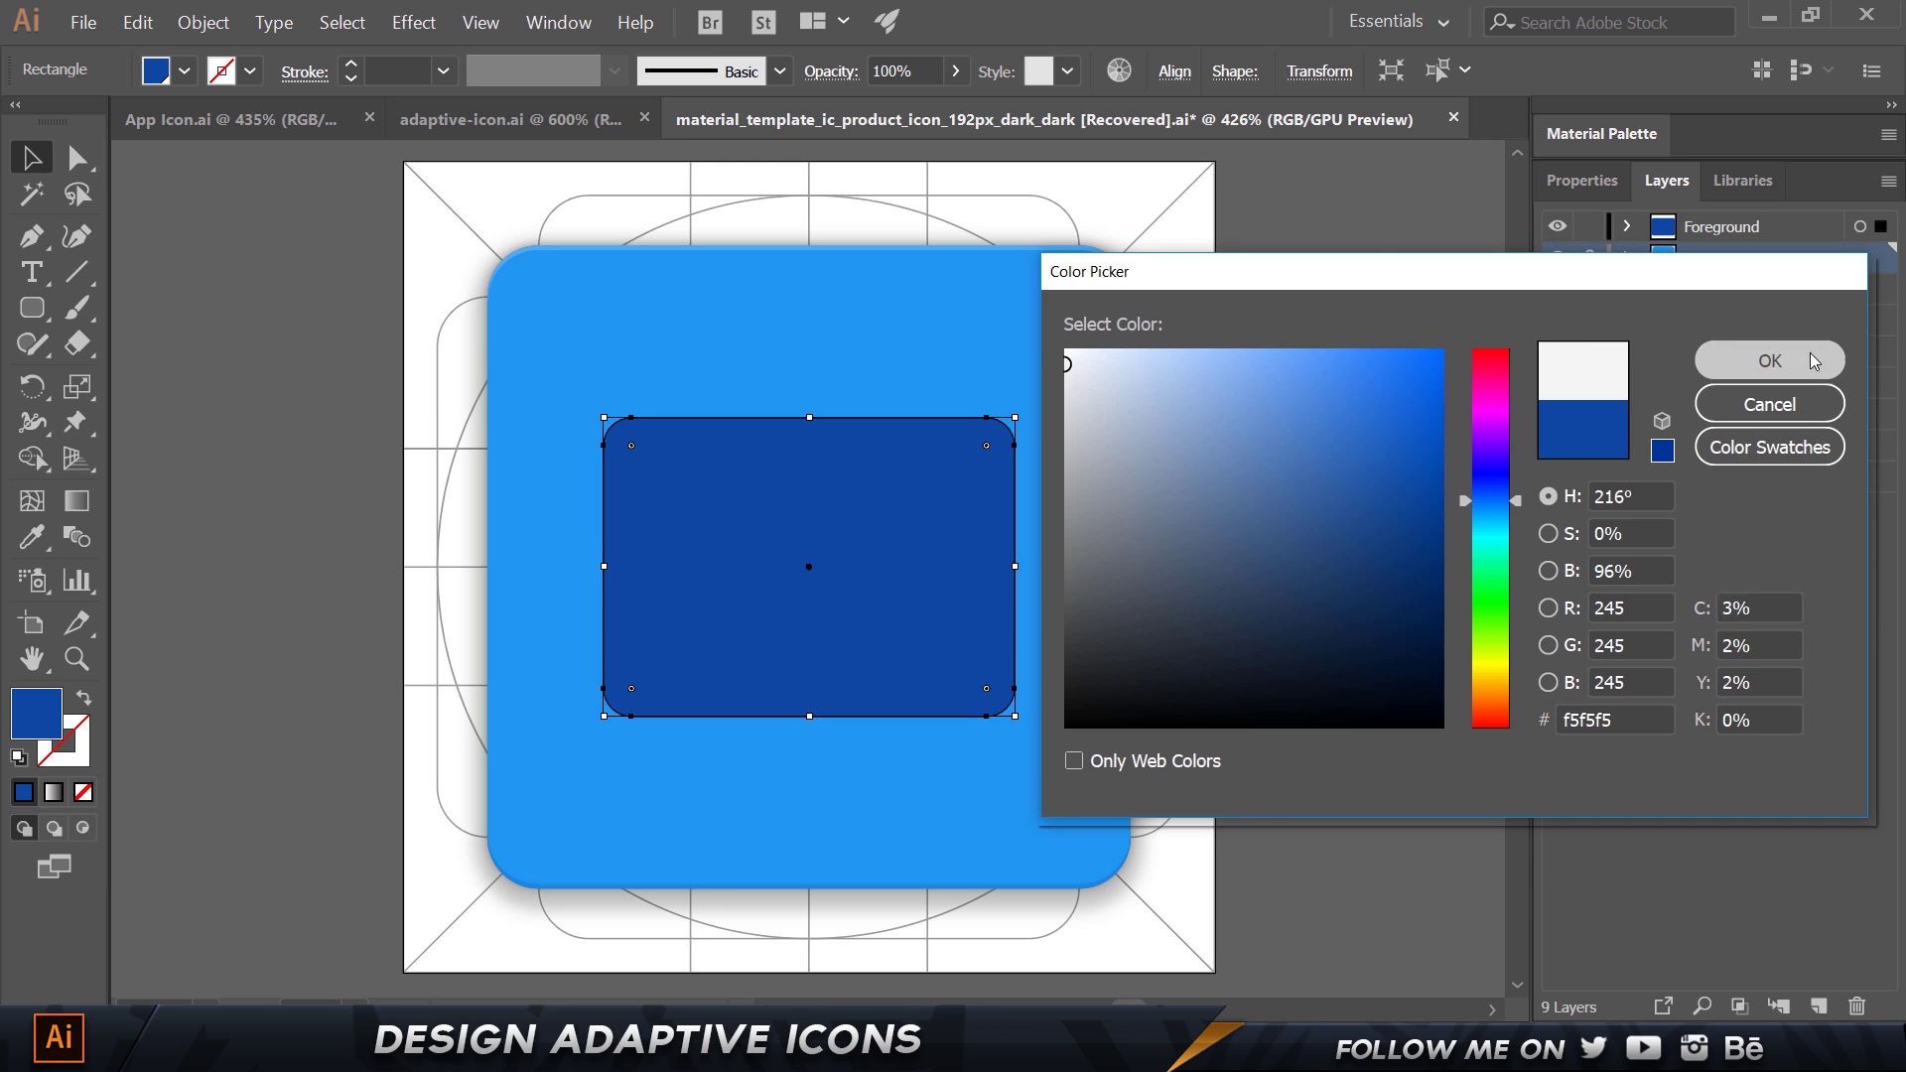
click(1227, 494)
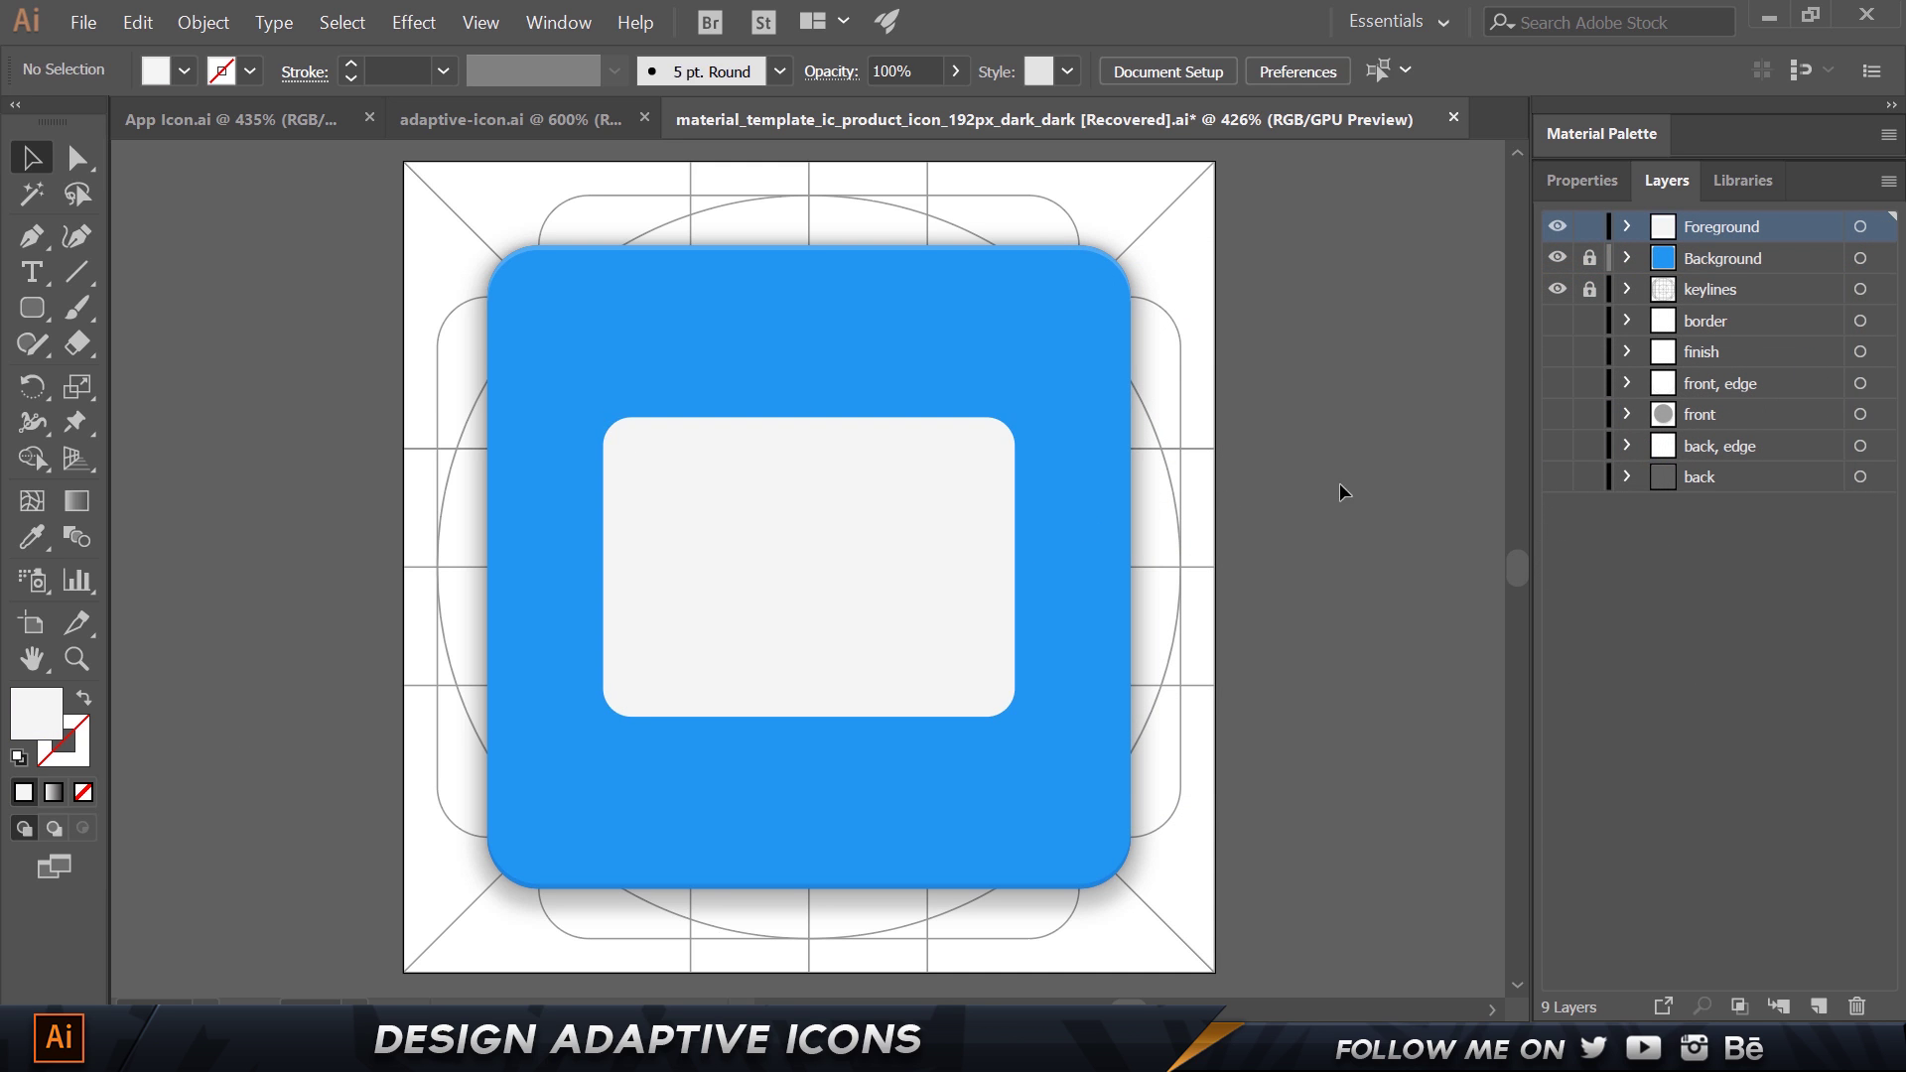
Check the speech bubble's shape in the finished App Icon.ai and return to the template with the rectangle's lower edge in view.
click(864, 516)
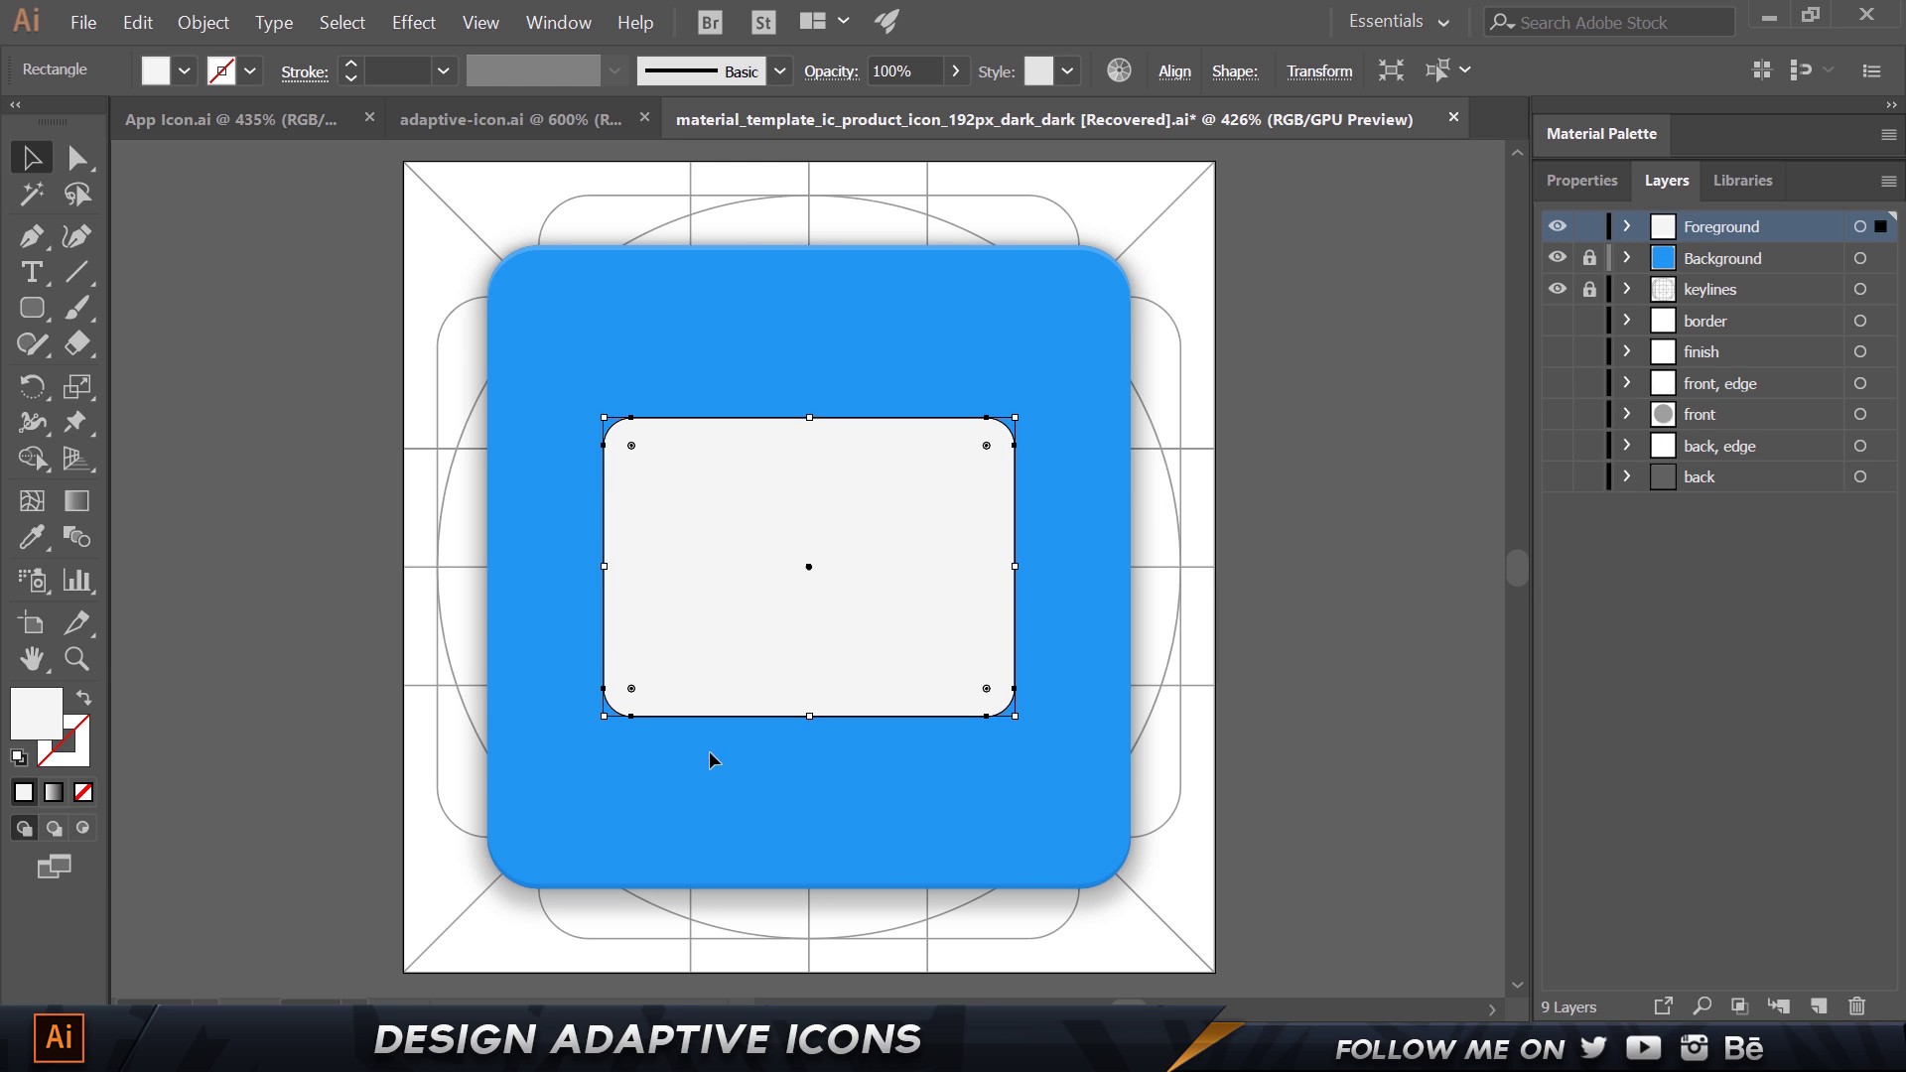
scroll(699, 751, up, 2)
key(ctrl+Tab)
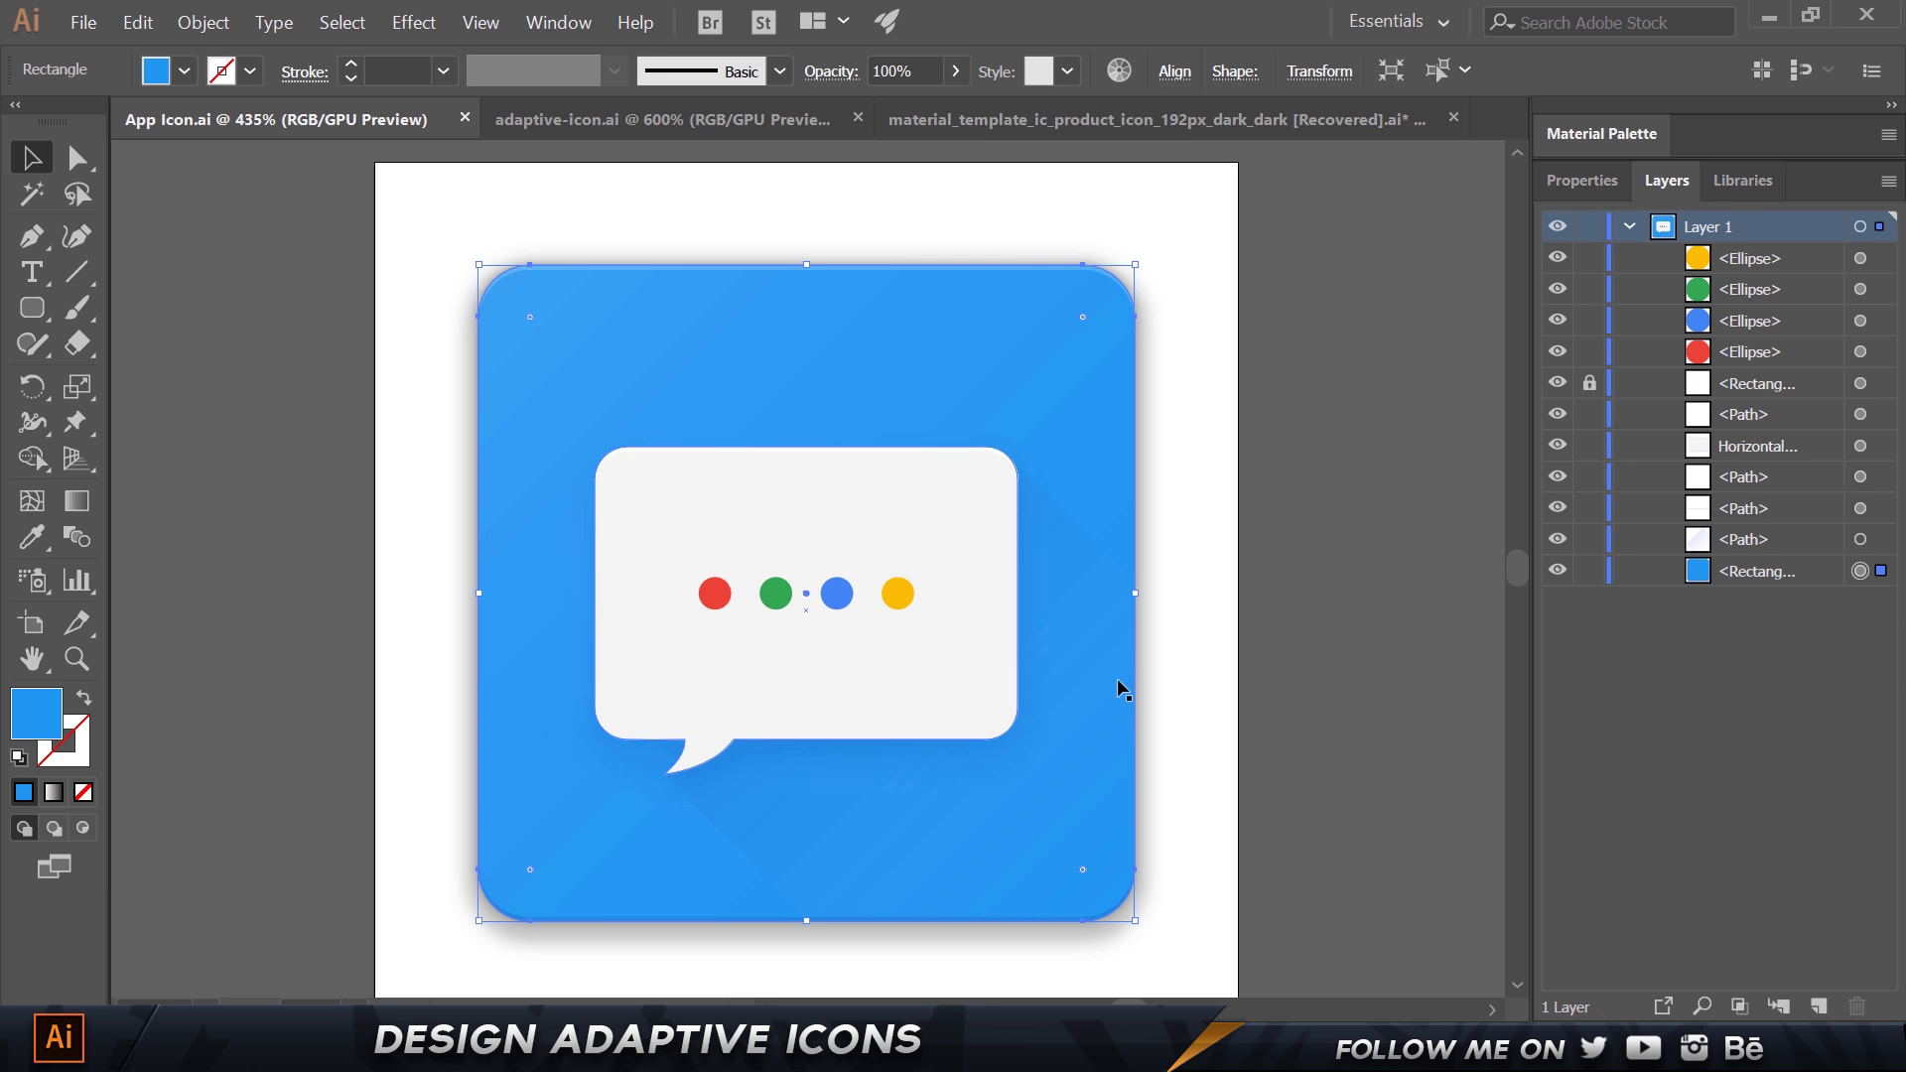
click(1152, 119)
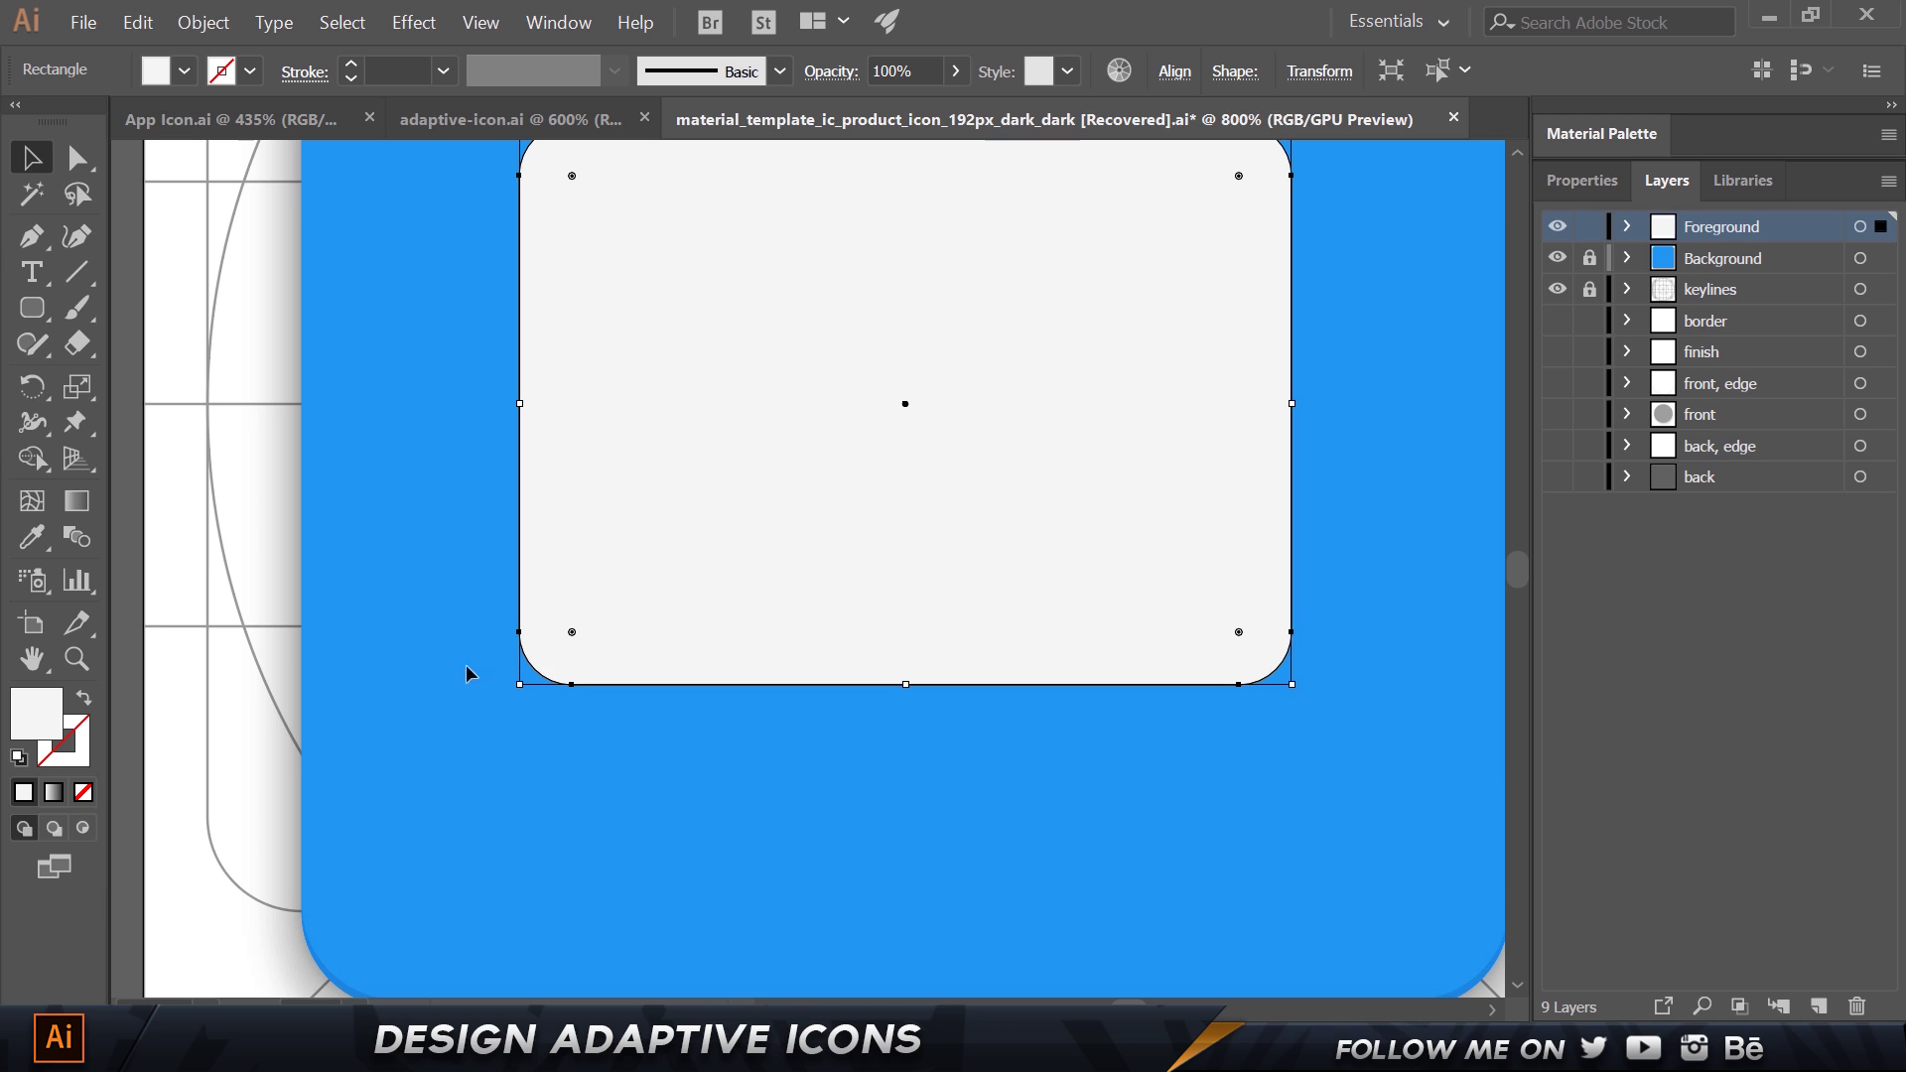
Add three anchor points near the left end of the rectangle's lower edge and pull the middle one down-left into a pointed speech-bubble tail.
key(p)
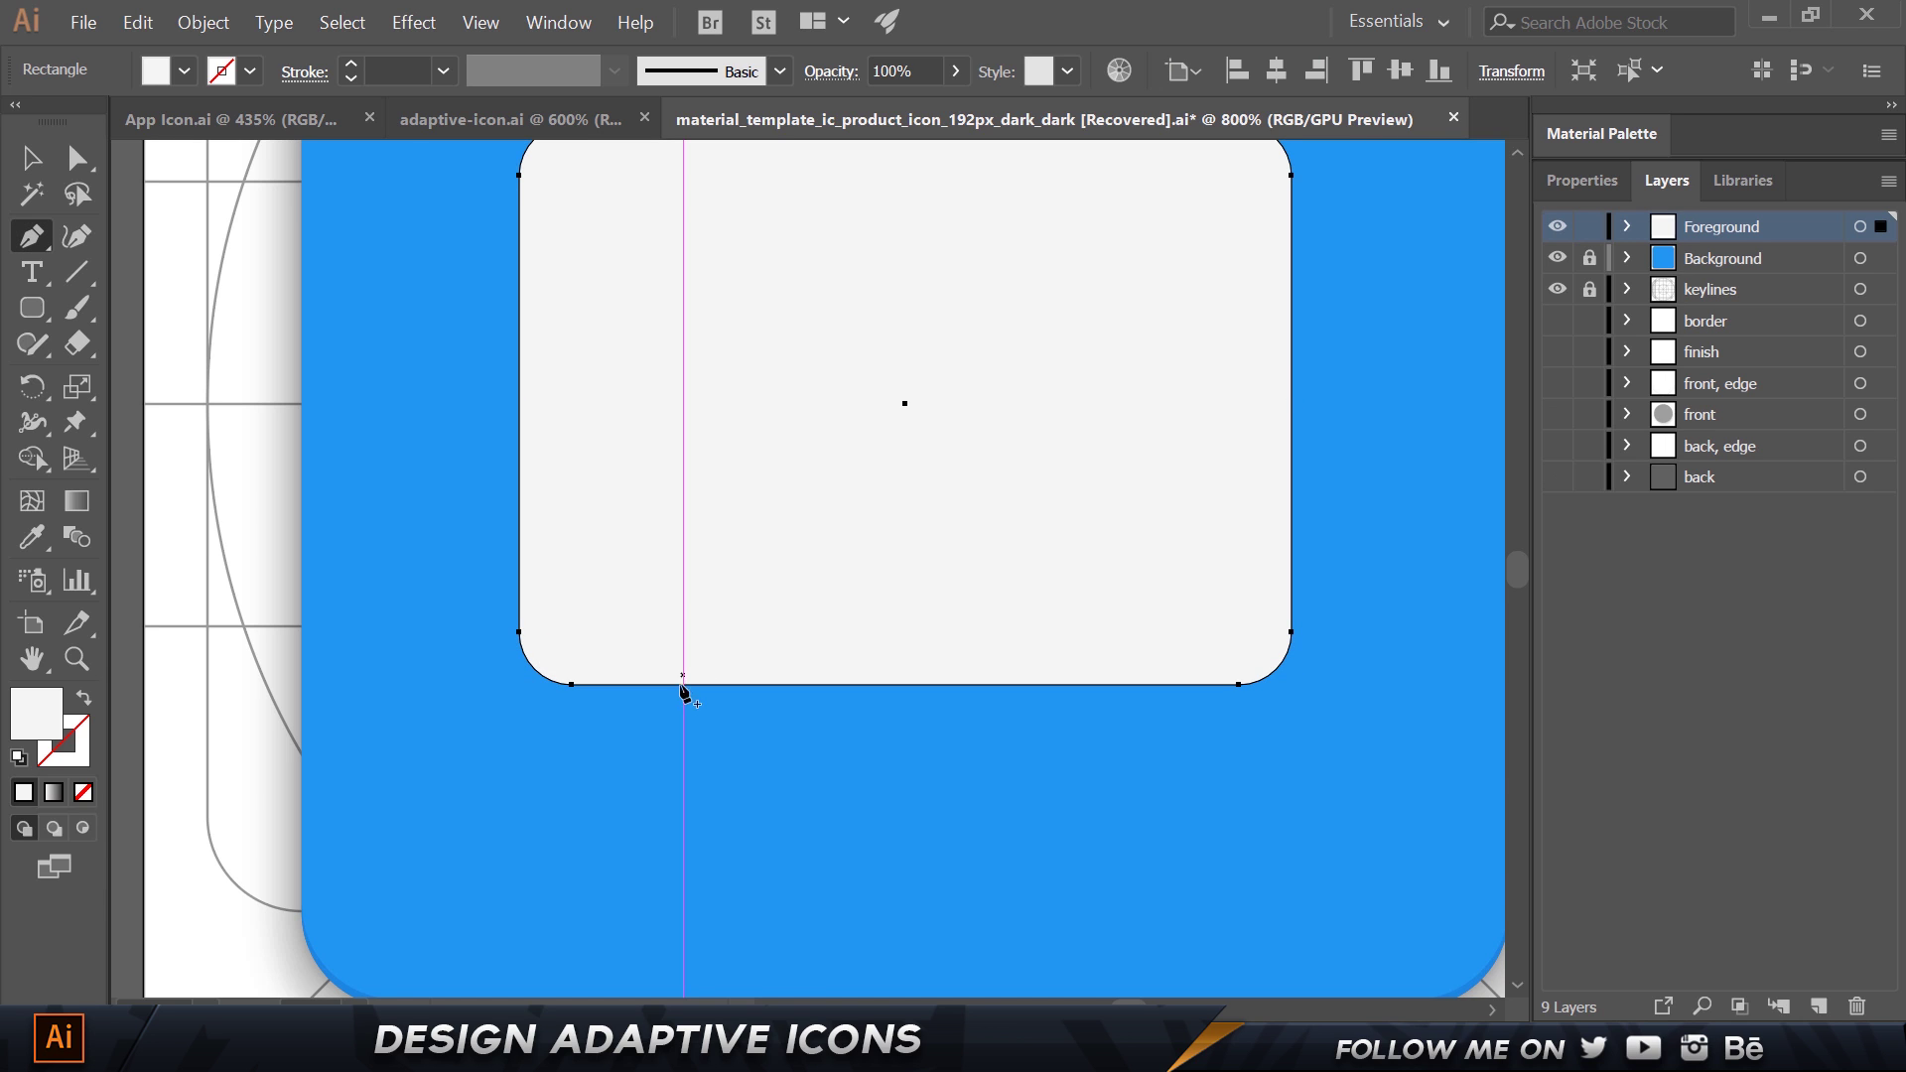
click(677, 685)
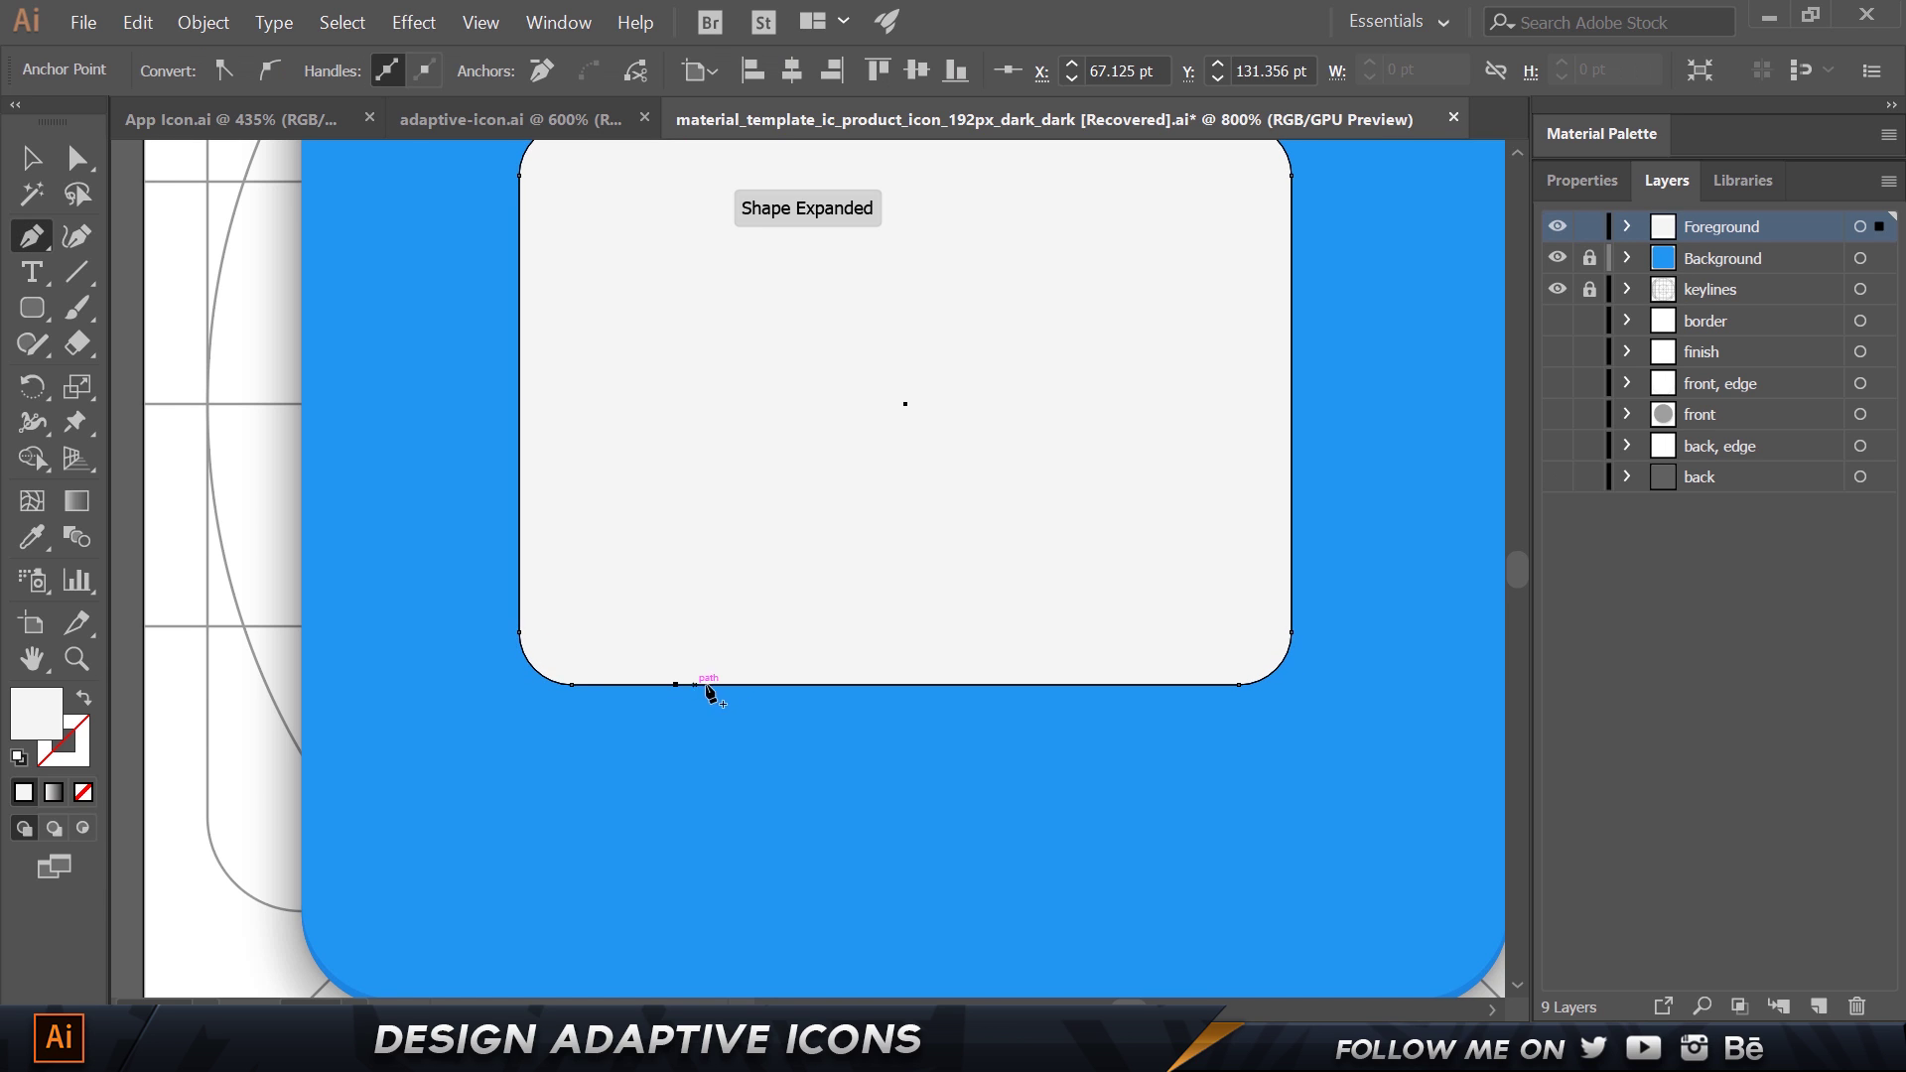
click(717, 685)
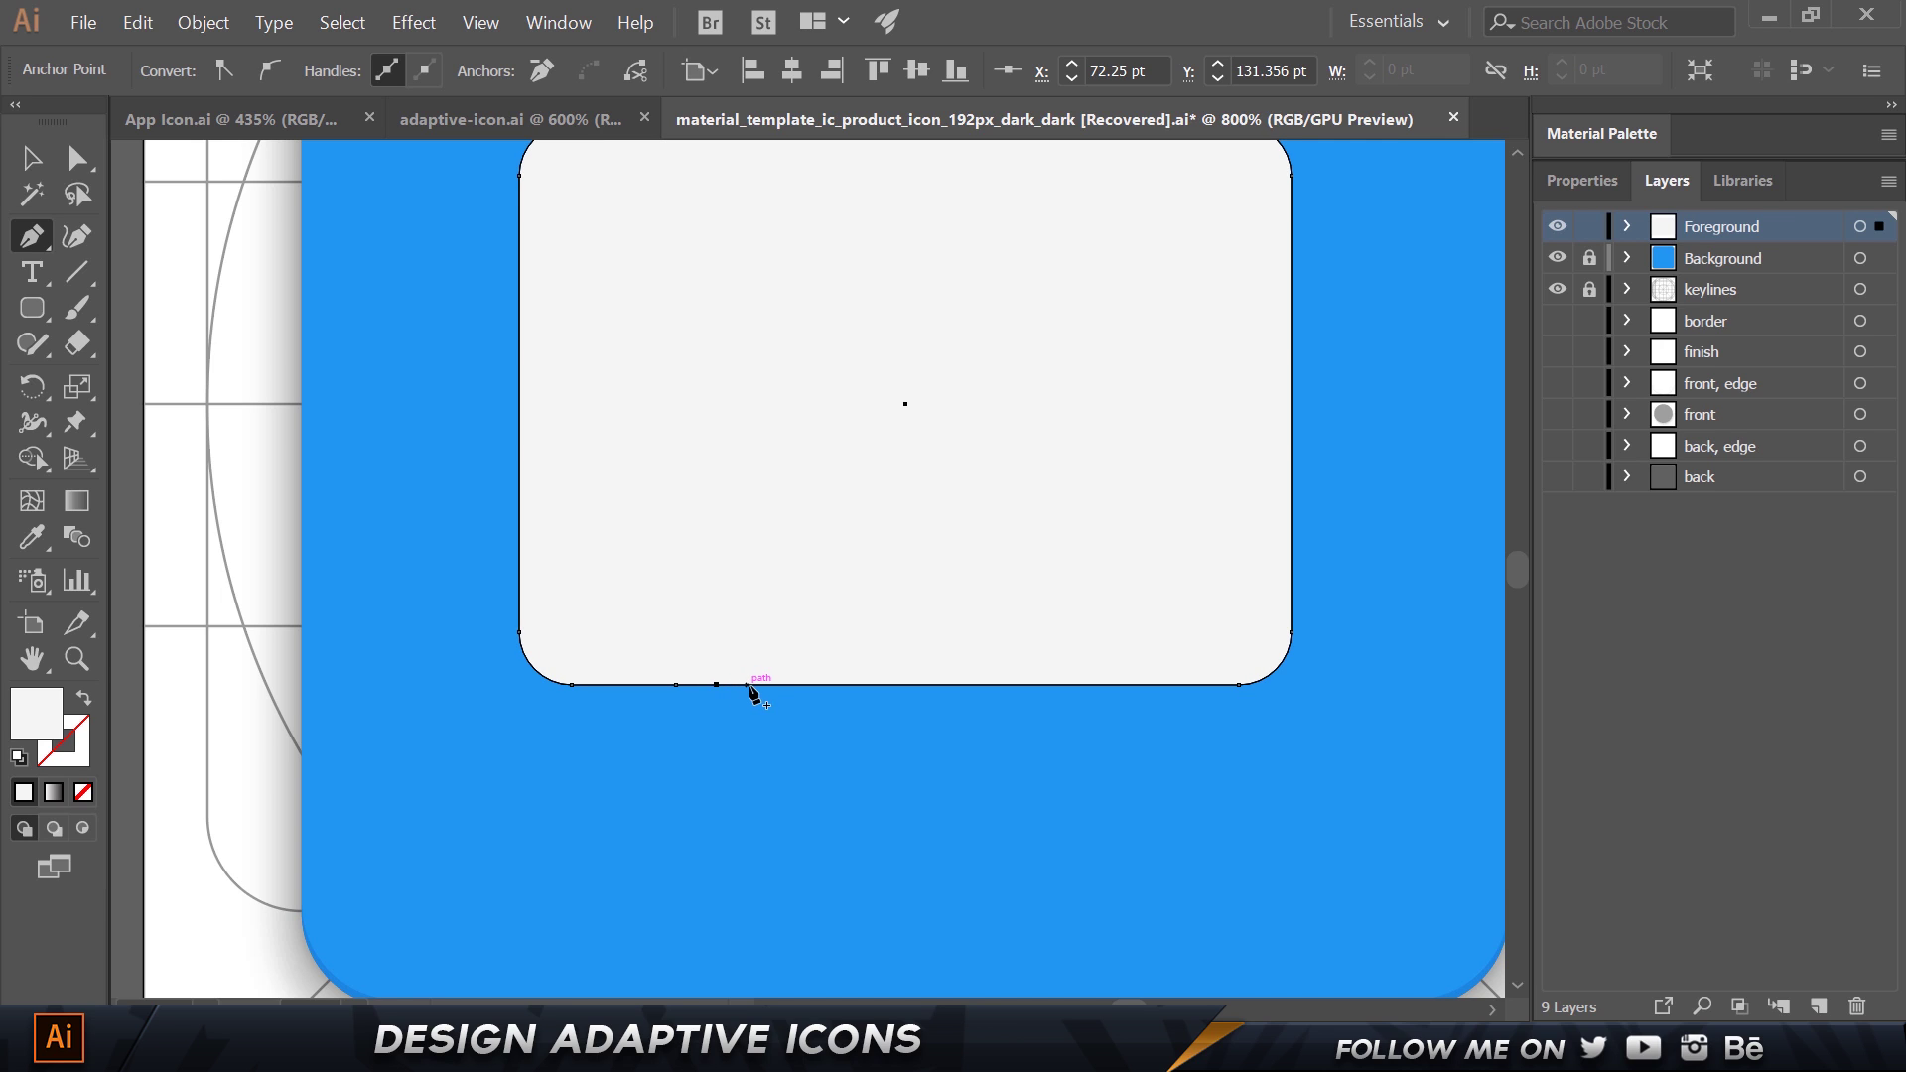
click(758, 685)
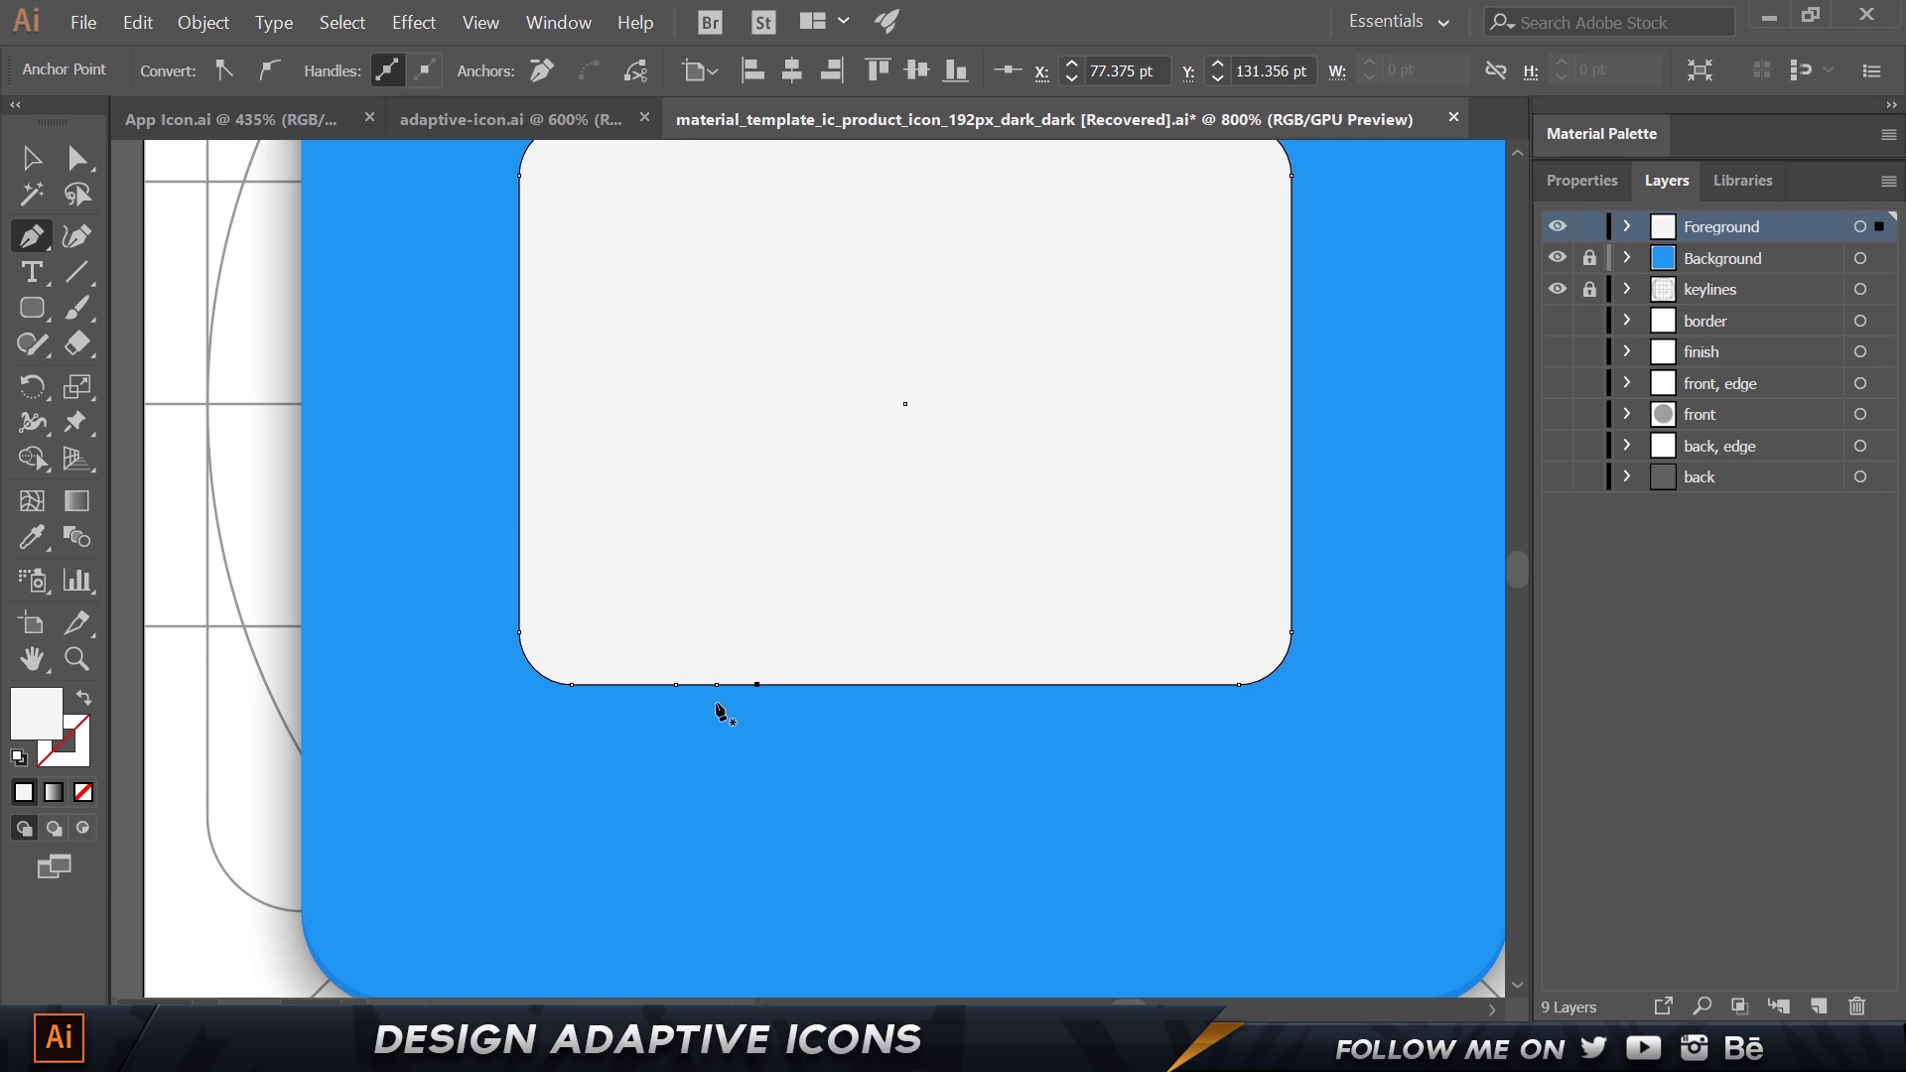
click(76, 158)
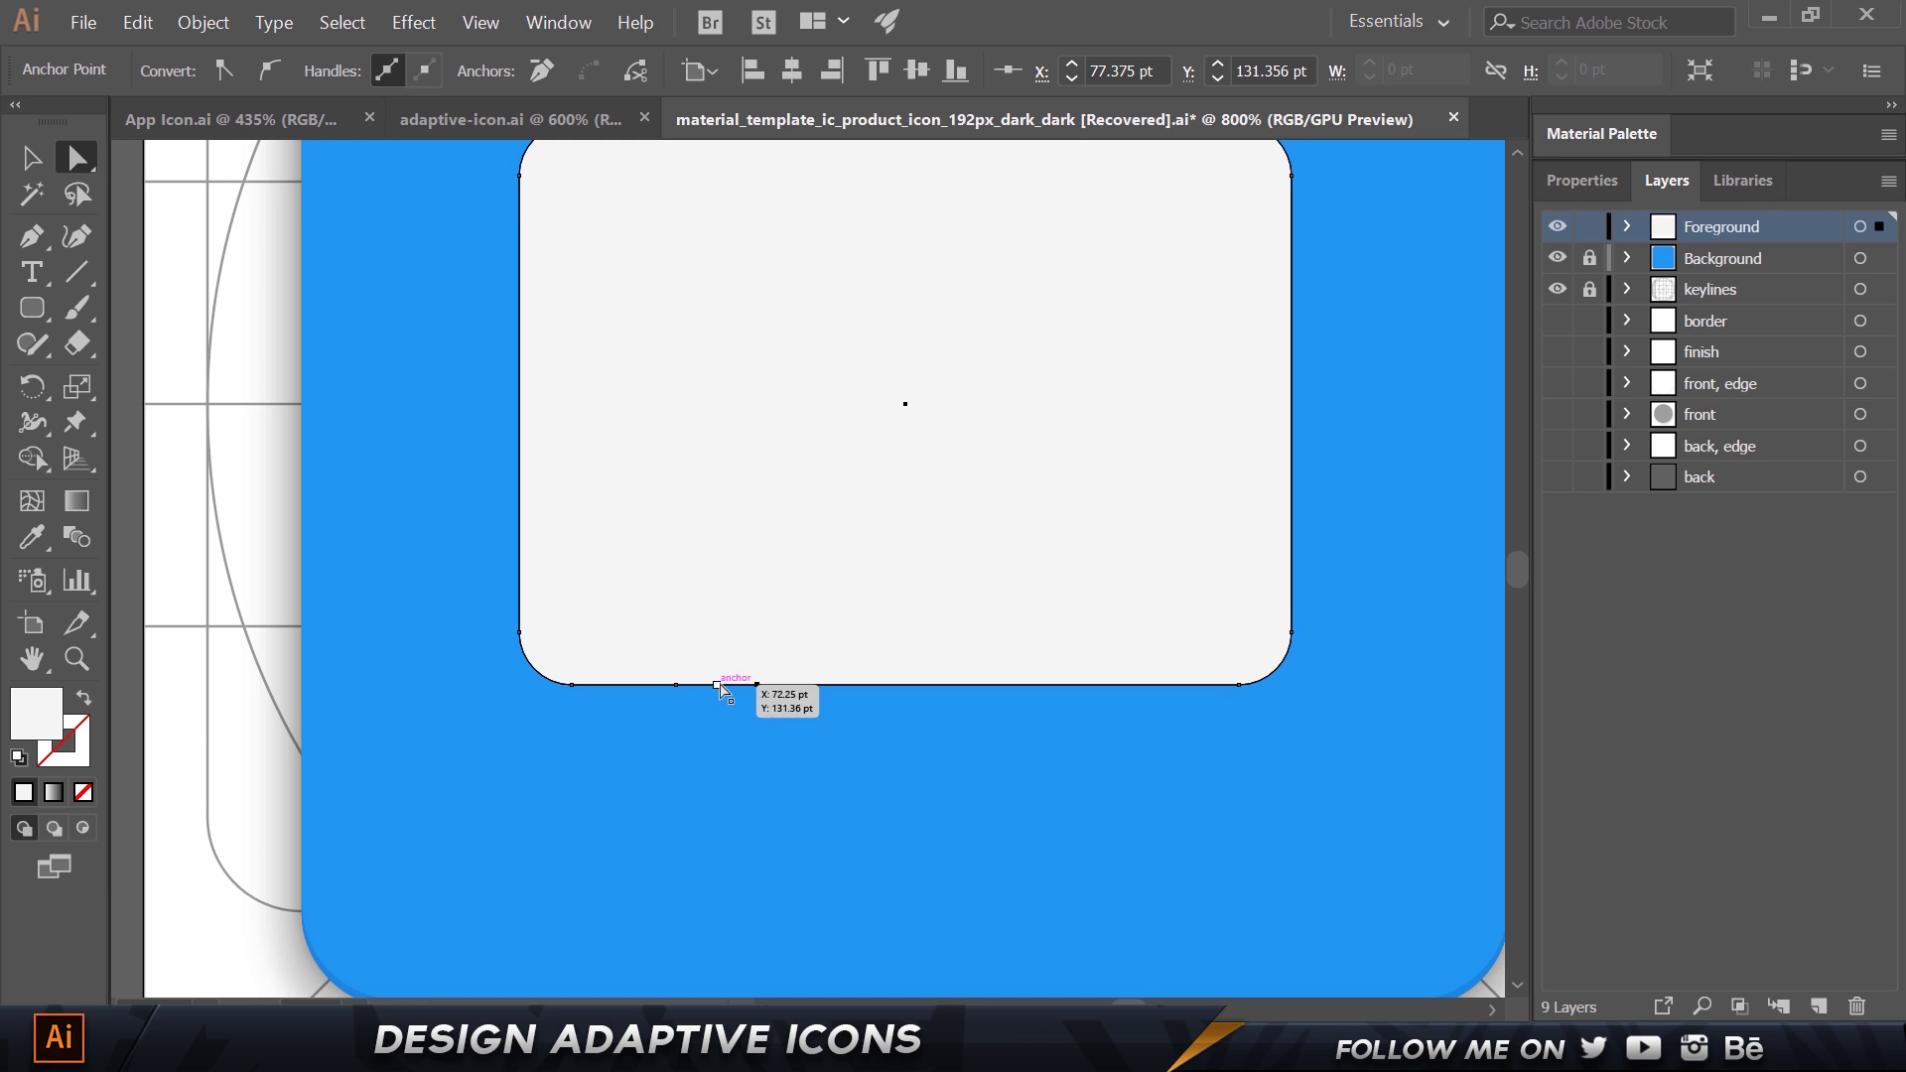
drag(717, 685, 648, 756)
click(902, 694)
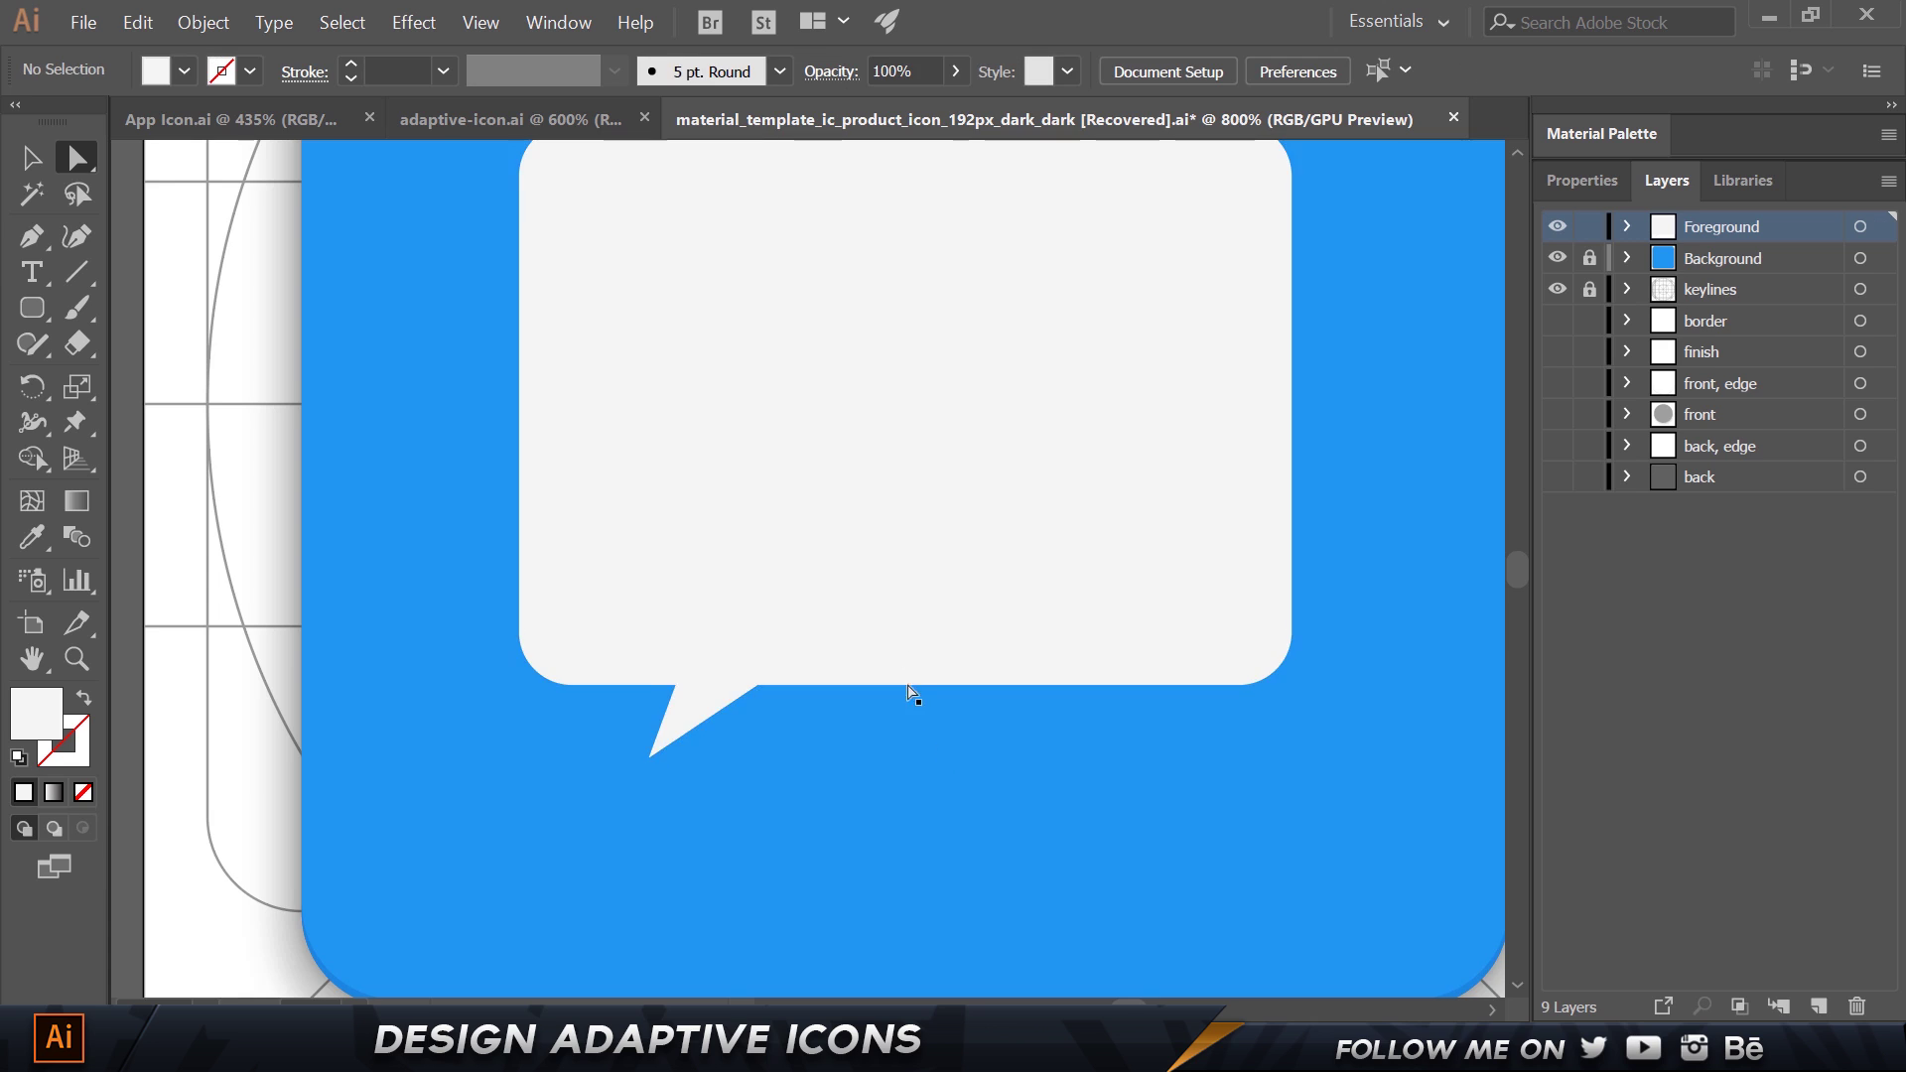
Convert the anchor point at the left base of the bubble's tail to a smooth point.
key(ctrl+minus)
key(ctrl+minus)
scroll(842, 729, up, 1)
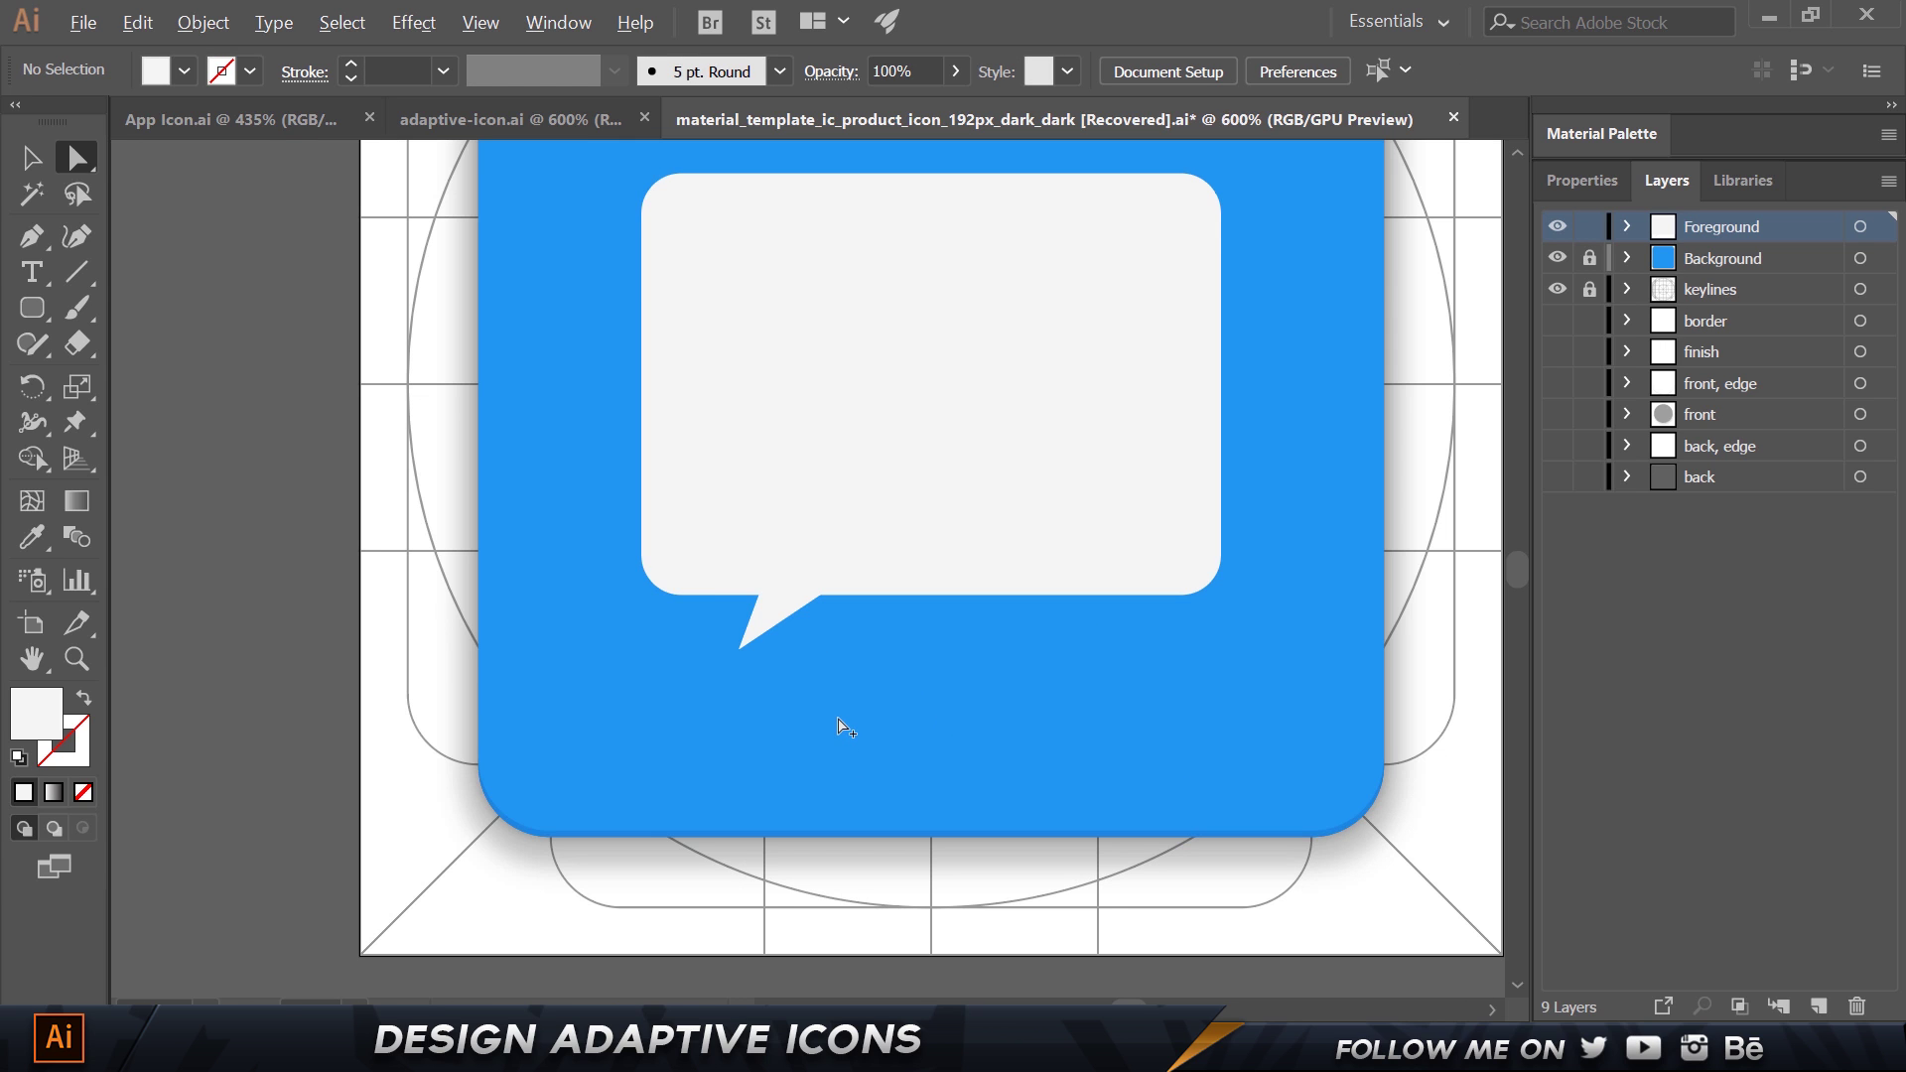
scroll(843, 728, up, 1)
click(758, 553)
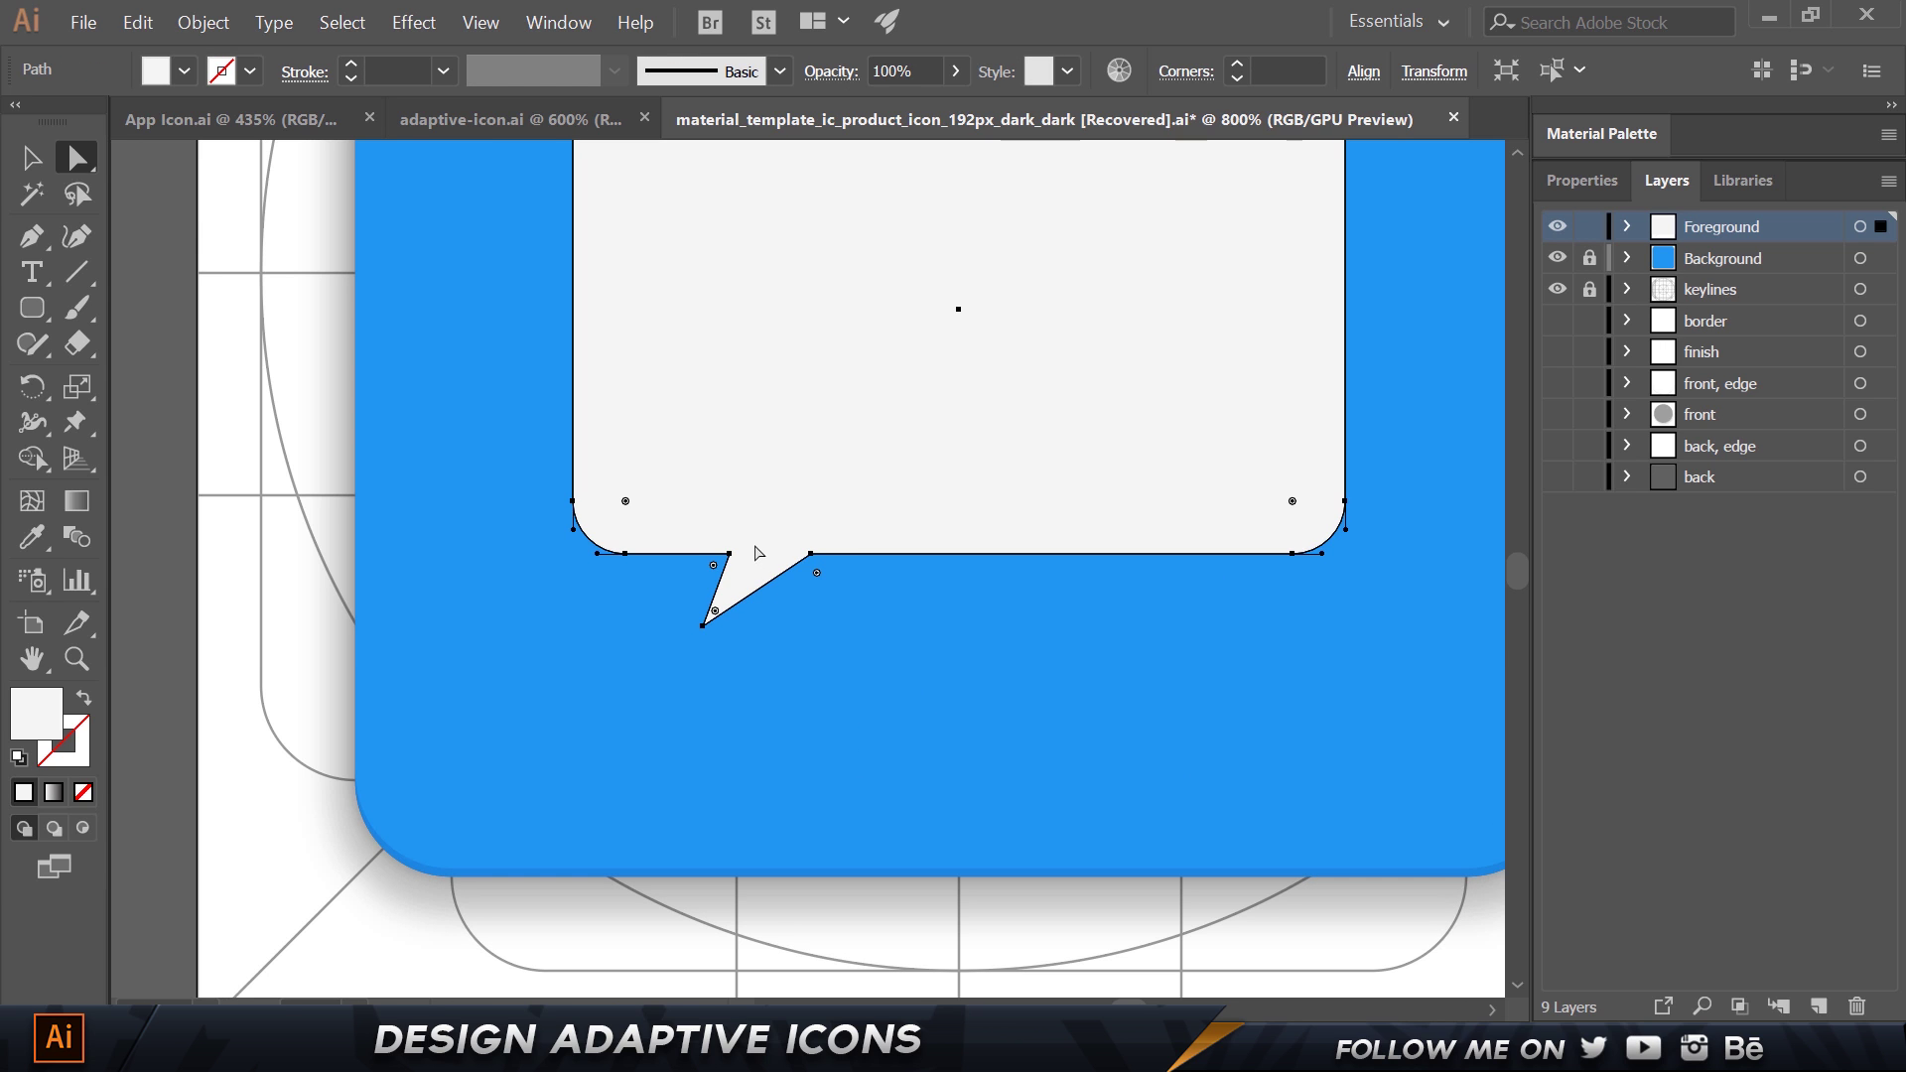
click(704, 626)
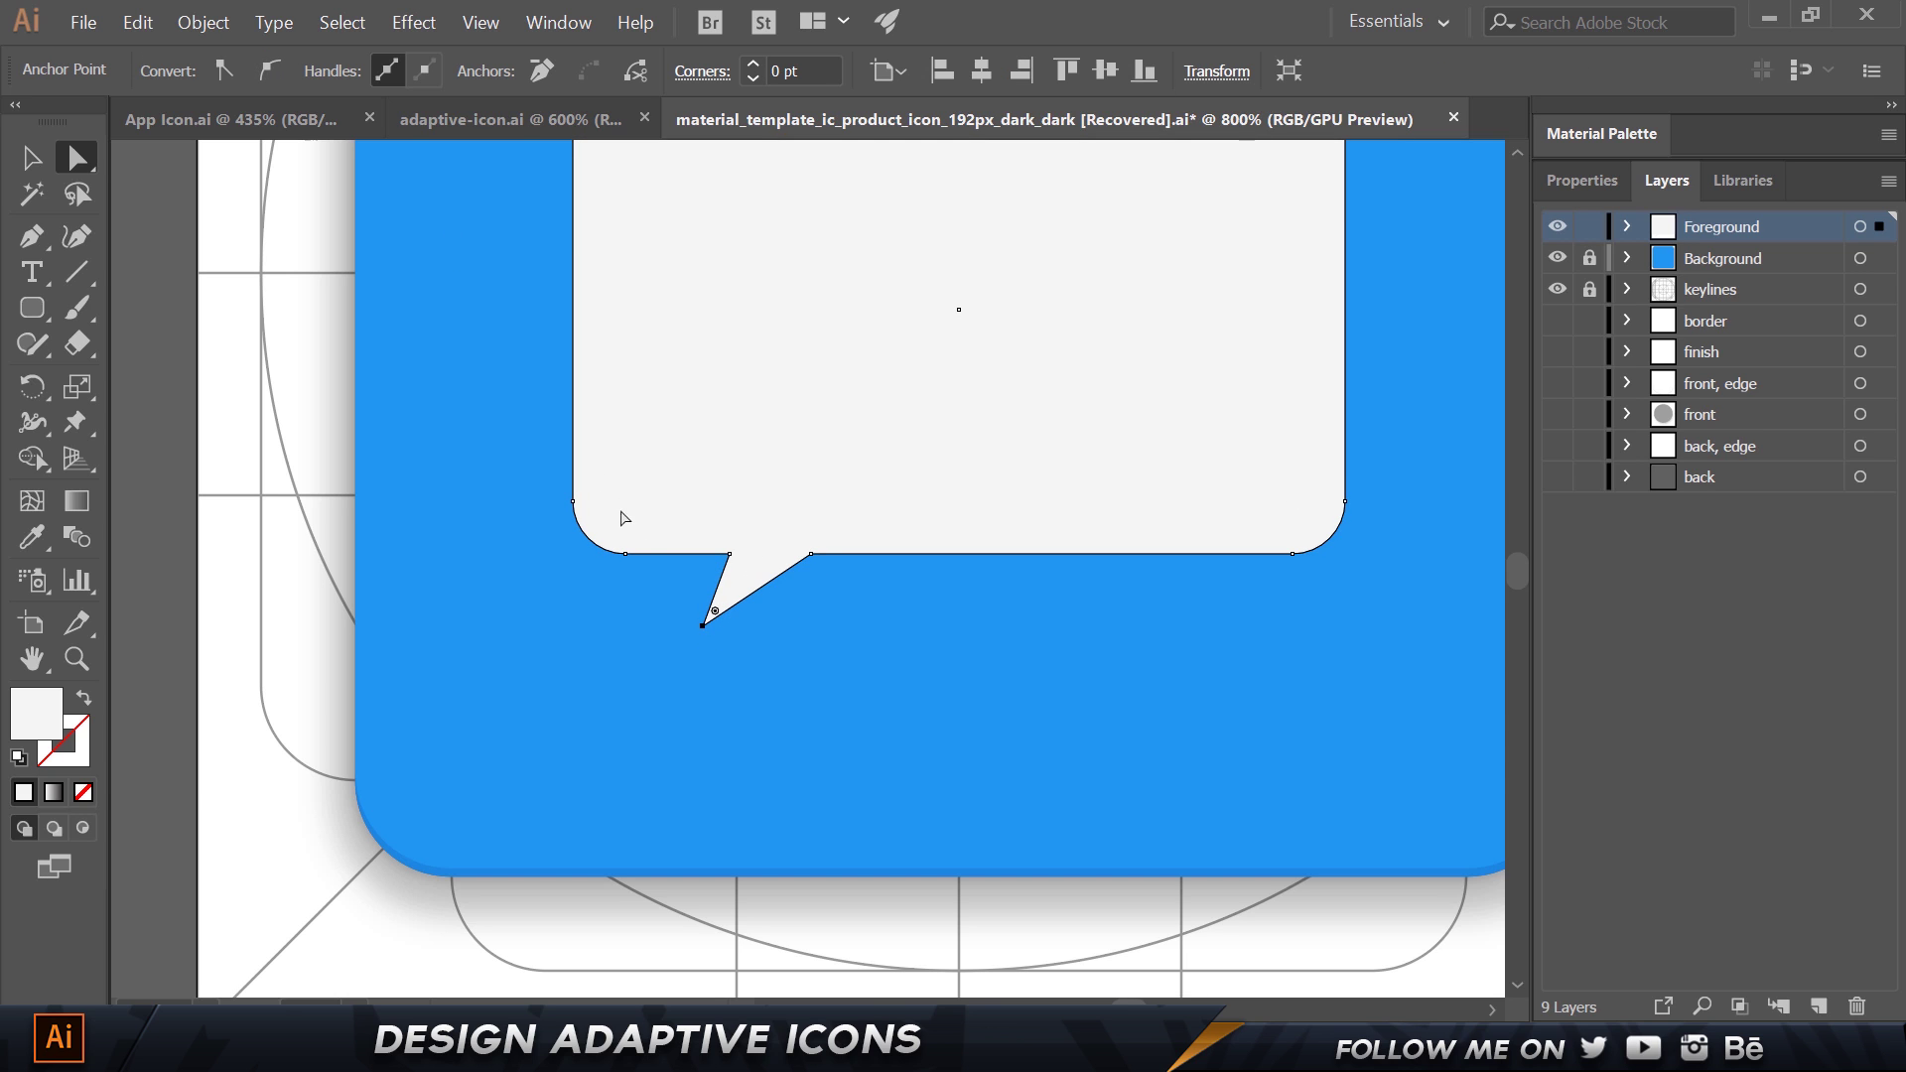
click(729, 553)
click(279, 75)
scroll(778, 615, up, 2)
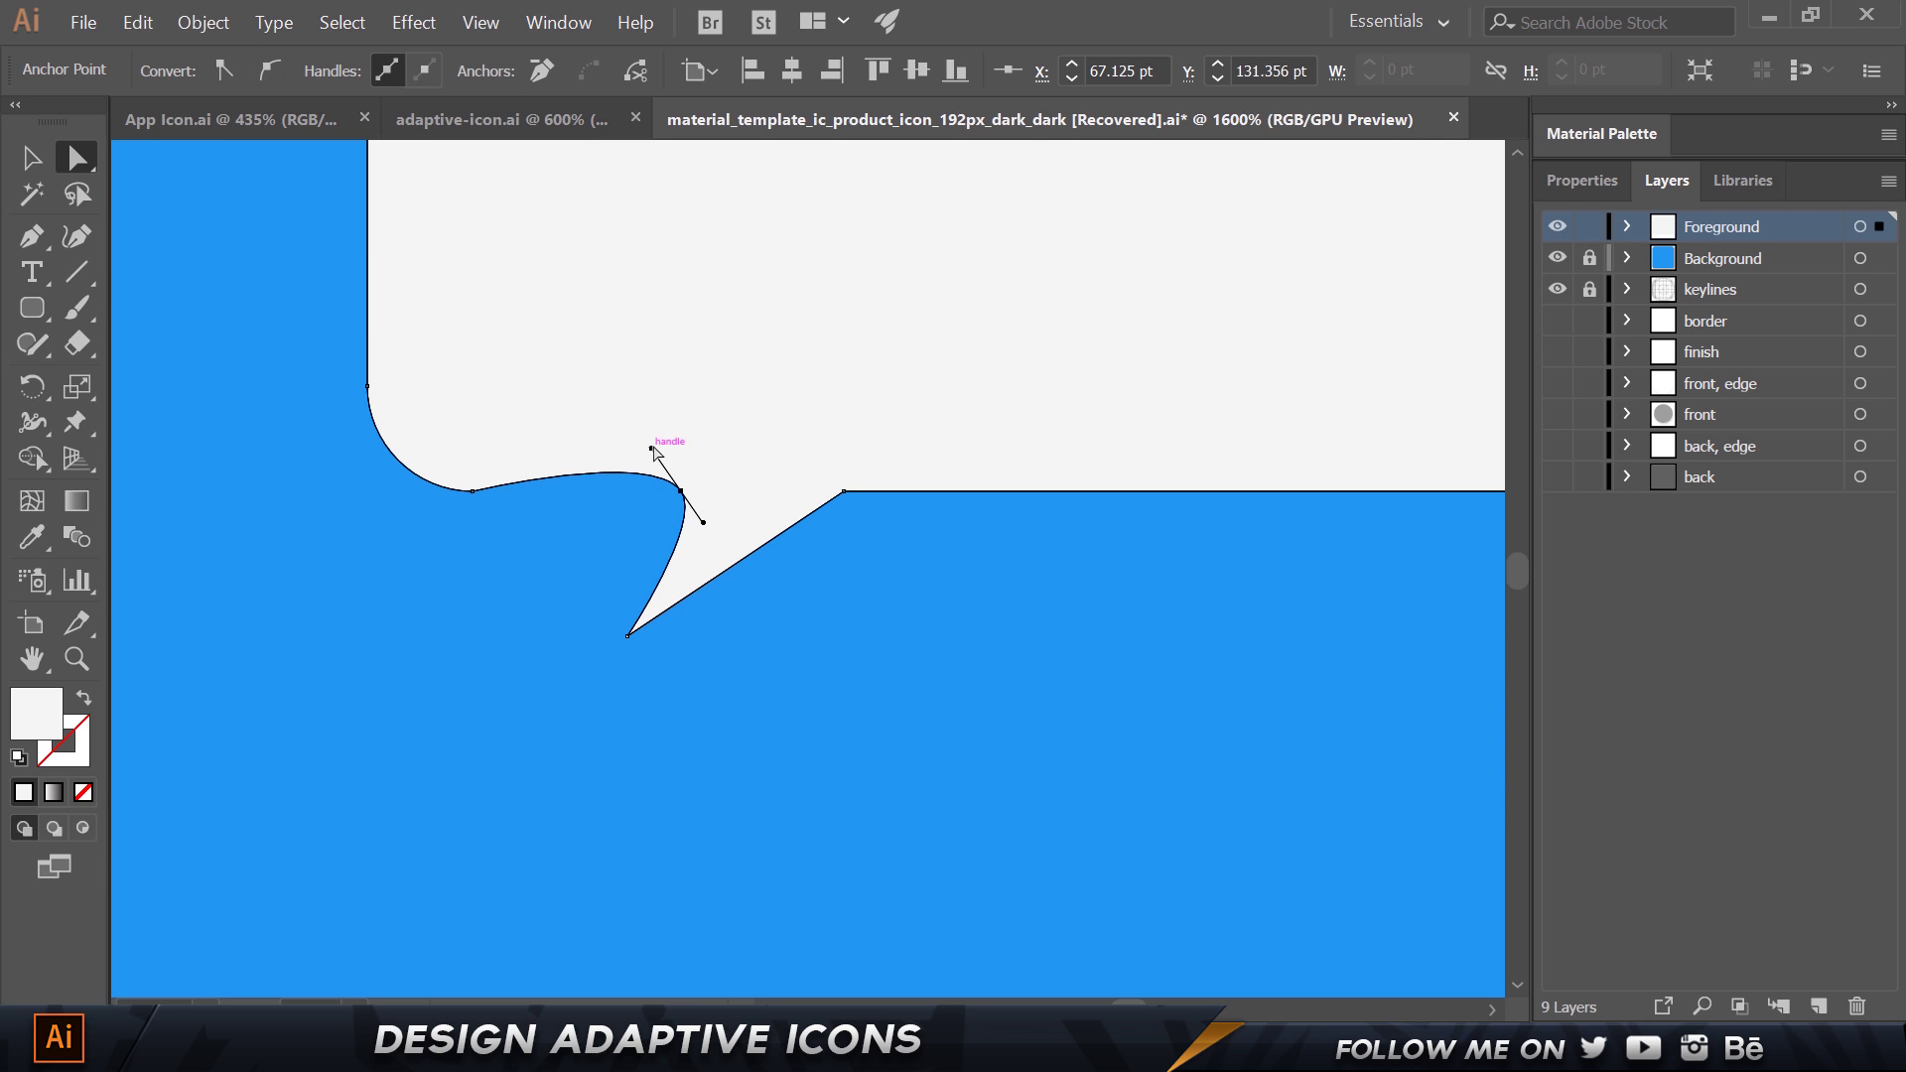
Adjust the left base anchor's two handles to straighten the bubble's lower edge and curve the tail's left side.
drag(650, 449, 647, 491)
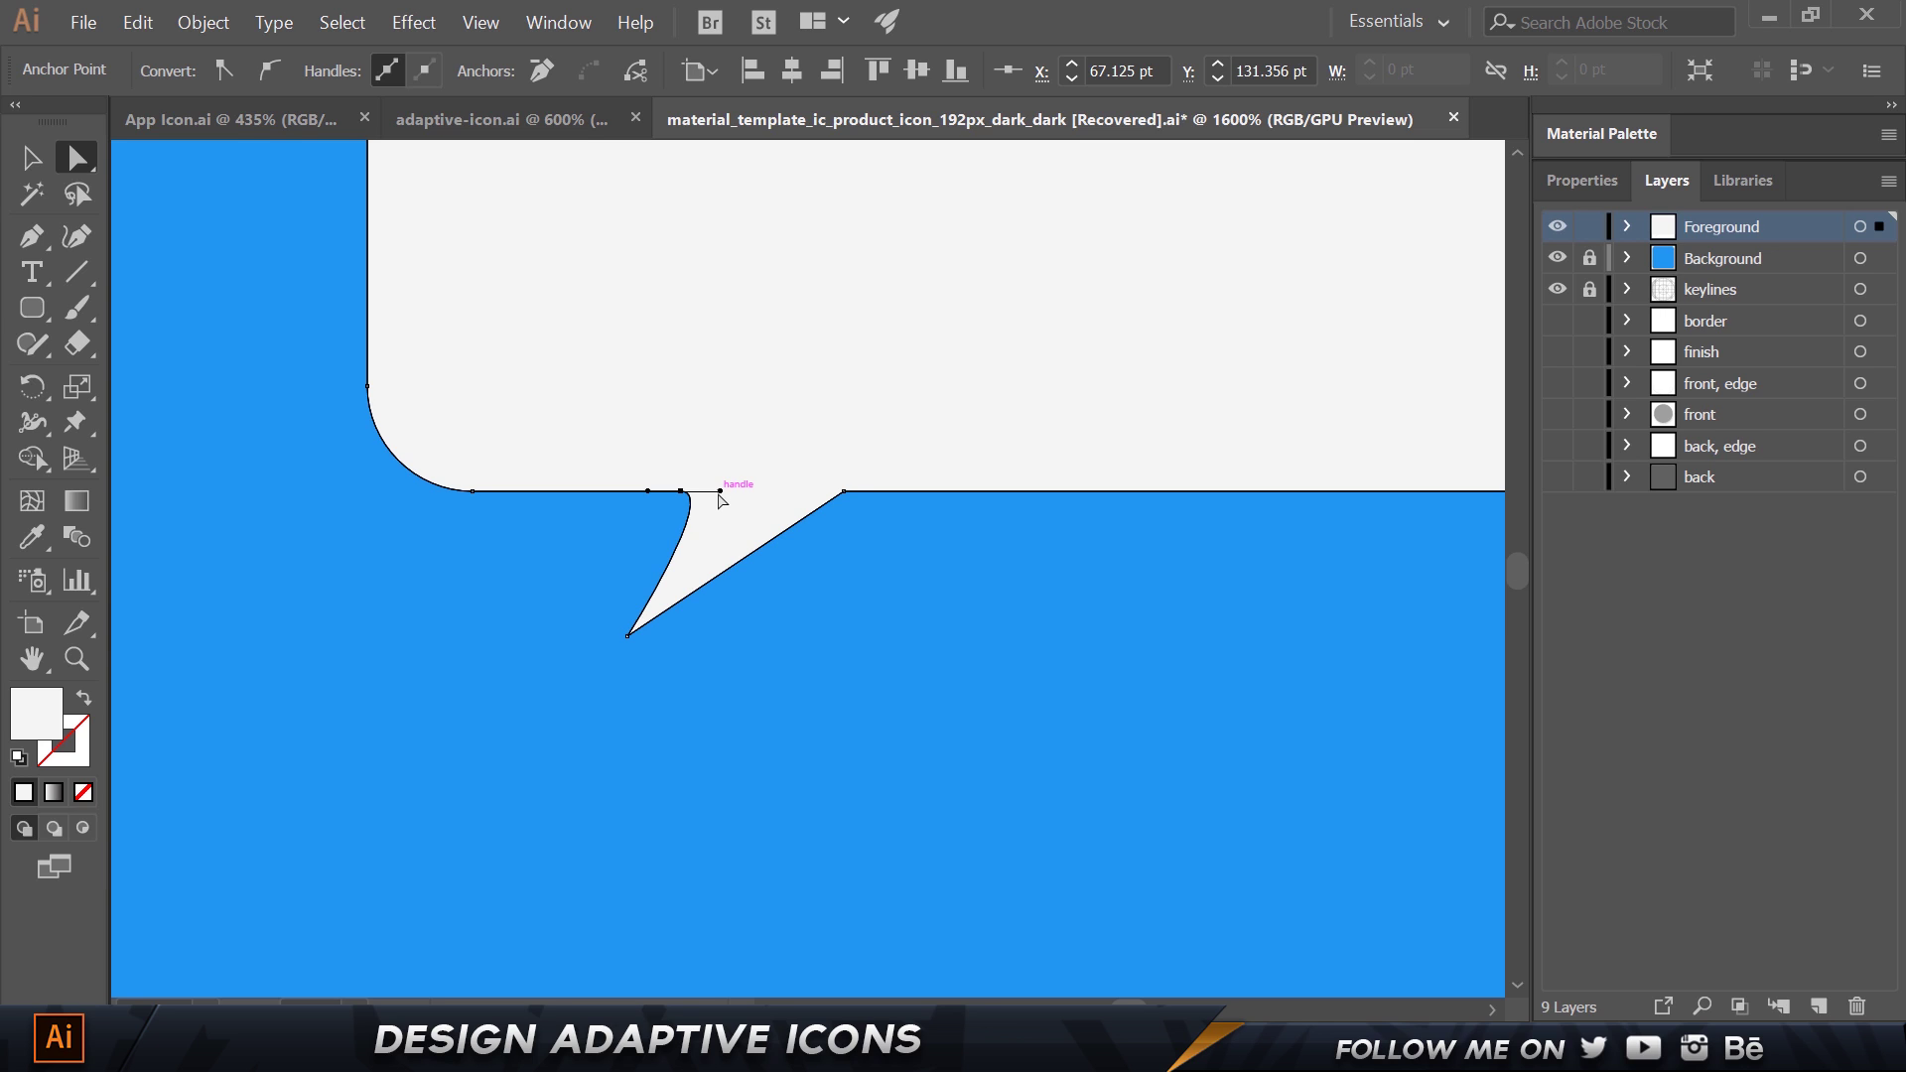
drag(719, 489, 707, 547)
click(817, 583)
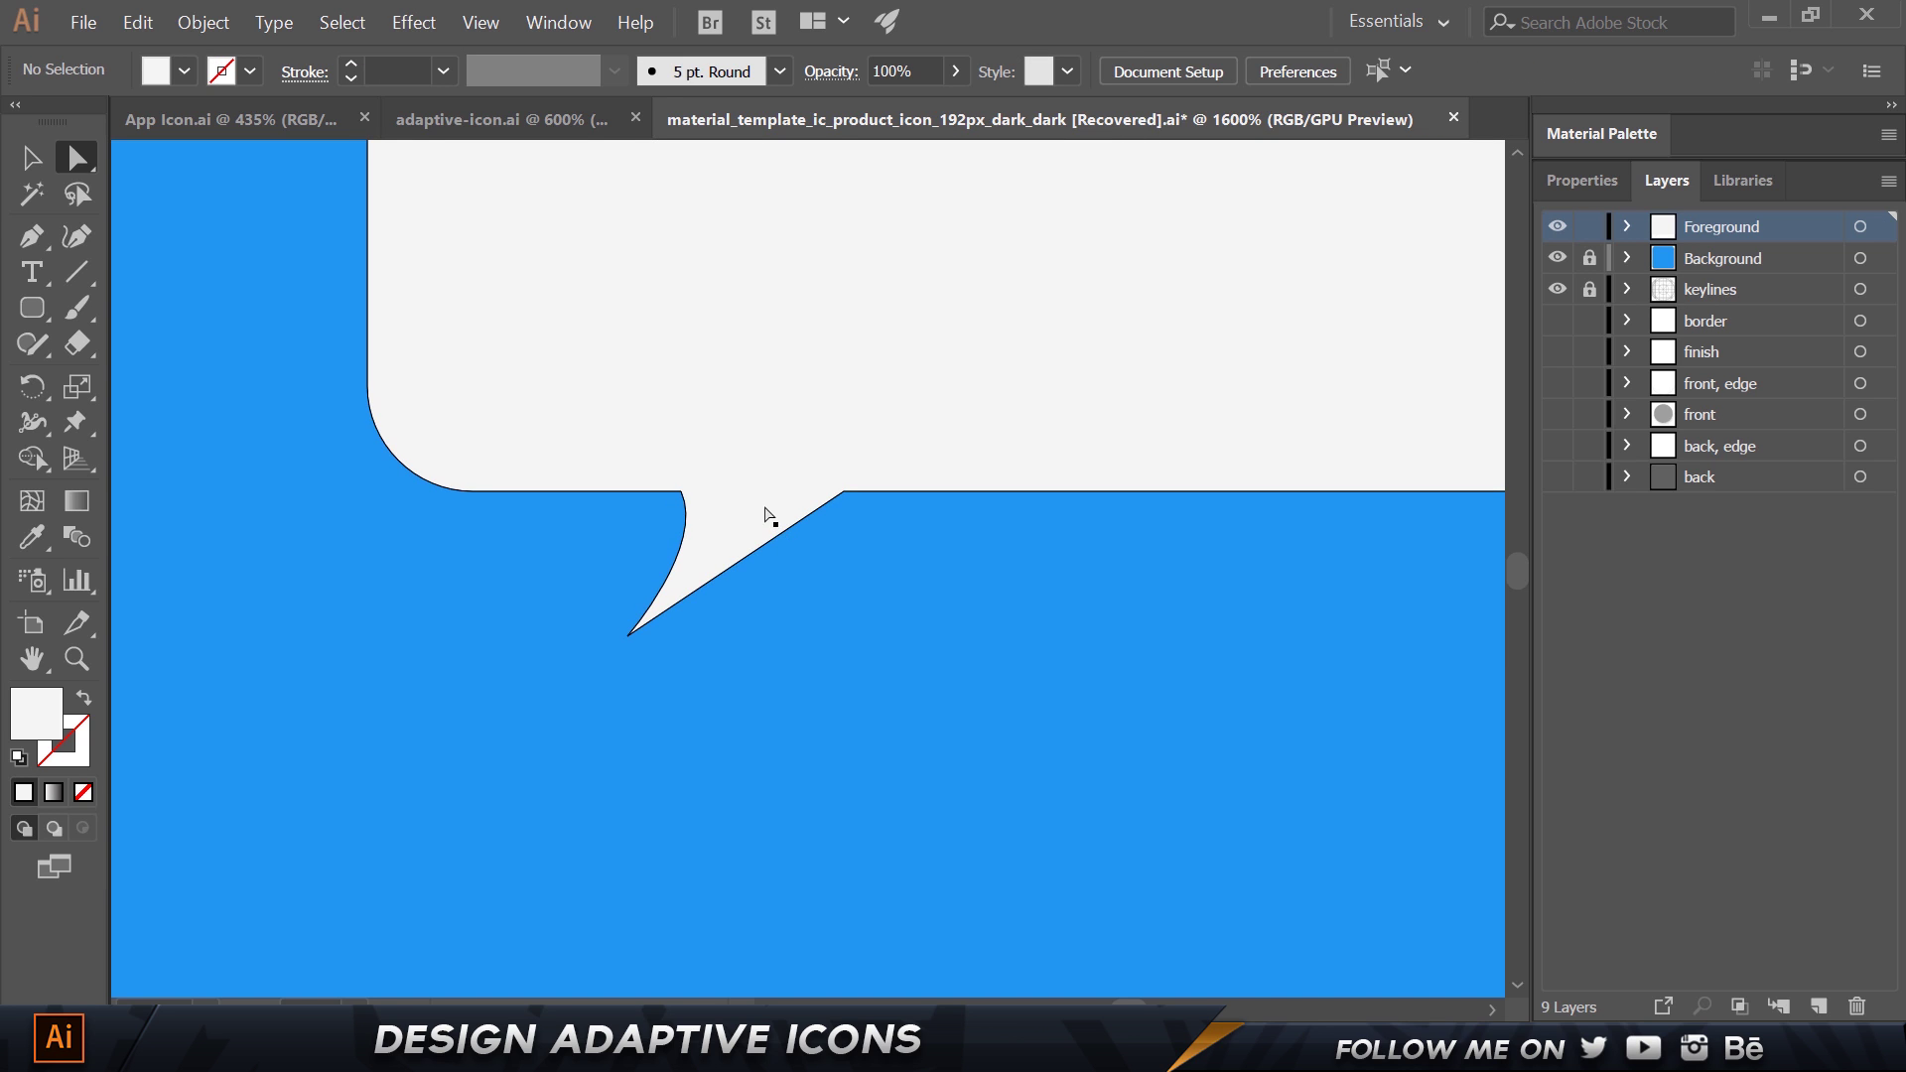
Compare the tail with the one in App Icon.ai and curve its right side using handles on the right base anchor.
click(766, 513)
click(276, 128)
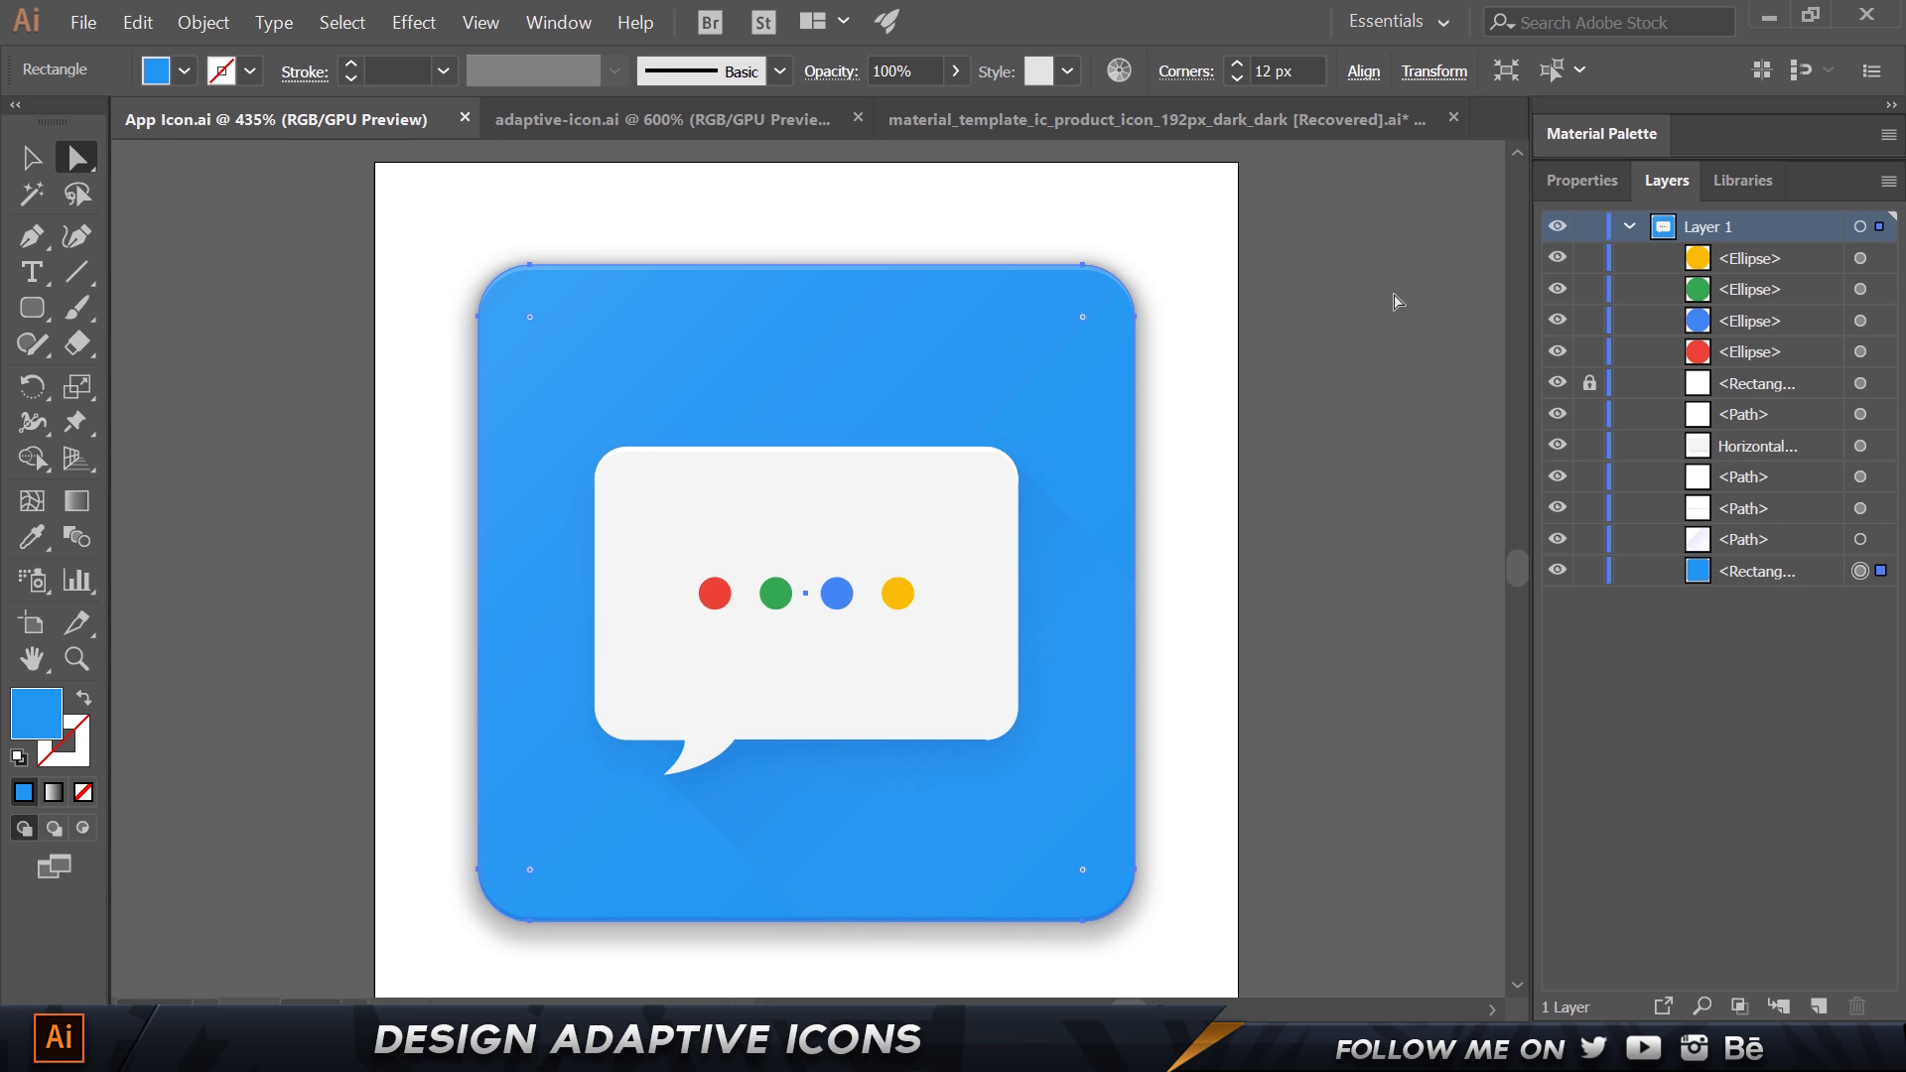
click(1410, 120)
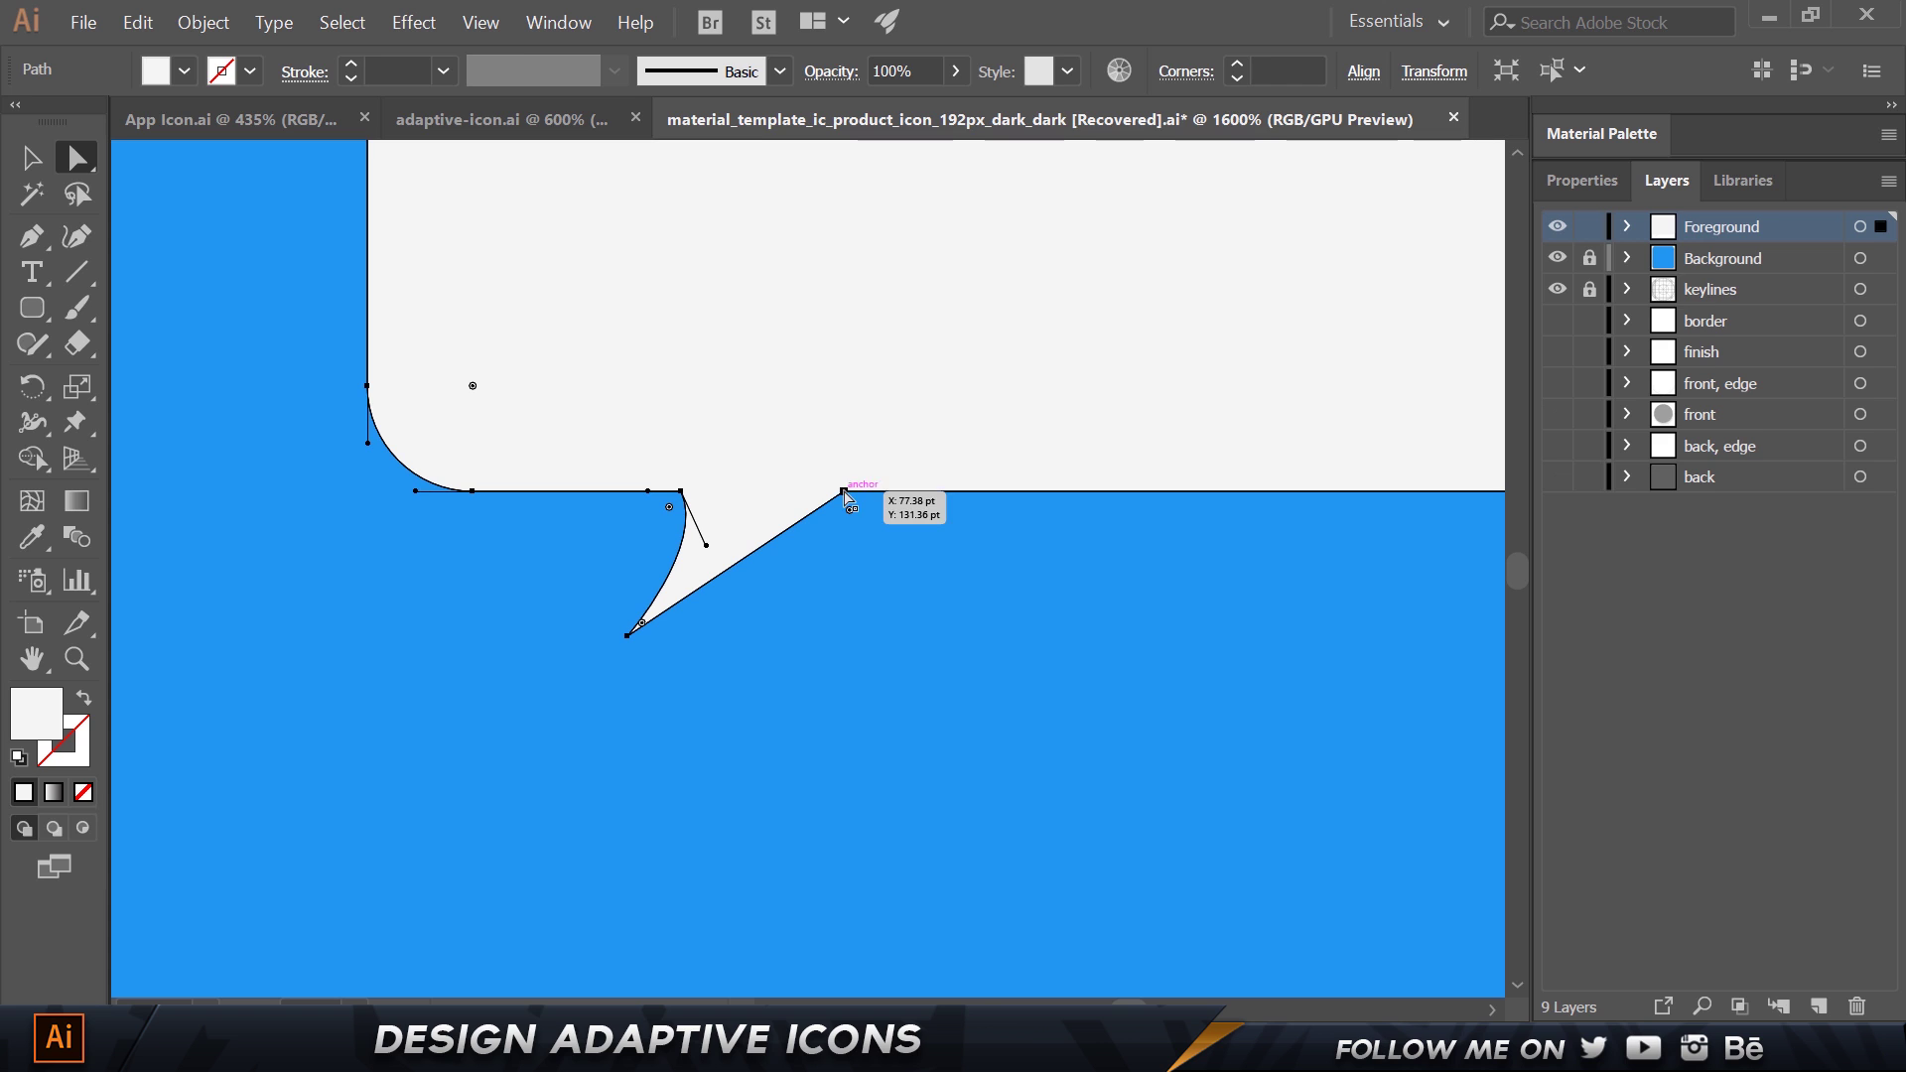
click(843, 491)
click(1110, 590)
scroll(1110, 590, down, 3)
drag(1210, 411, 938, 529)
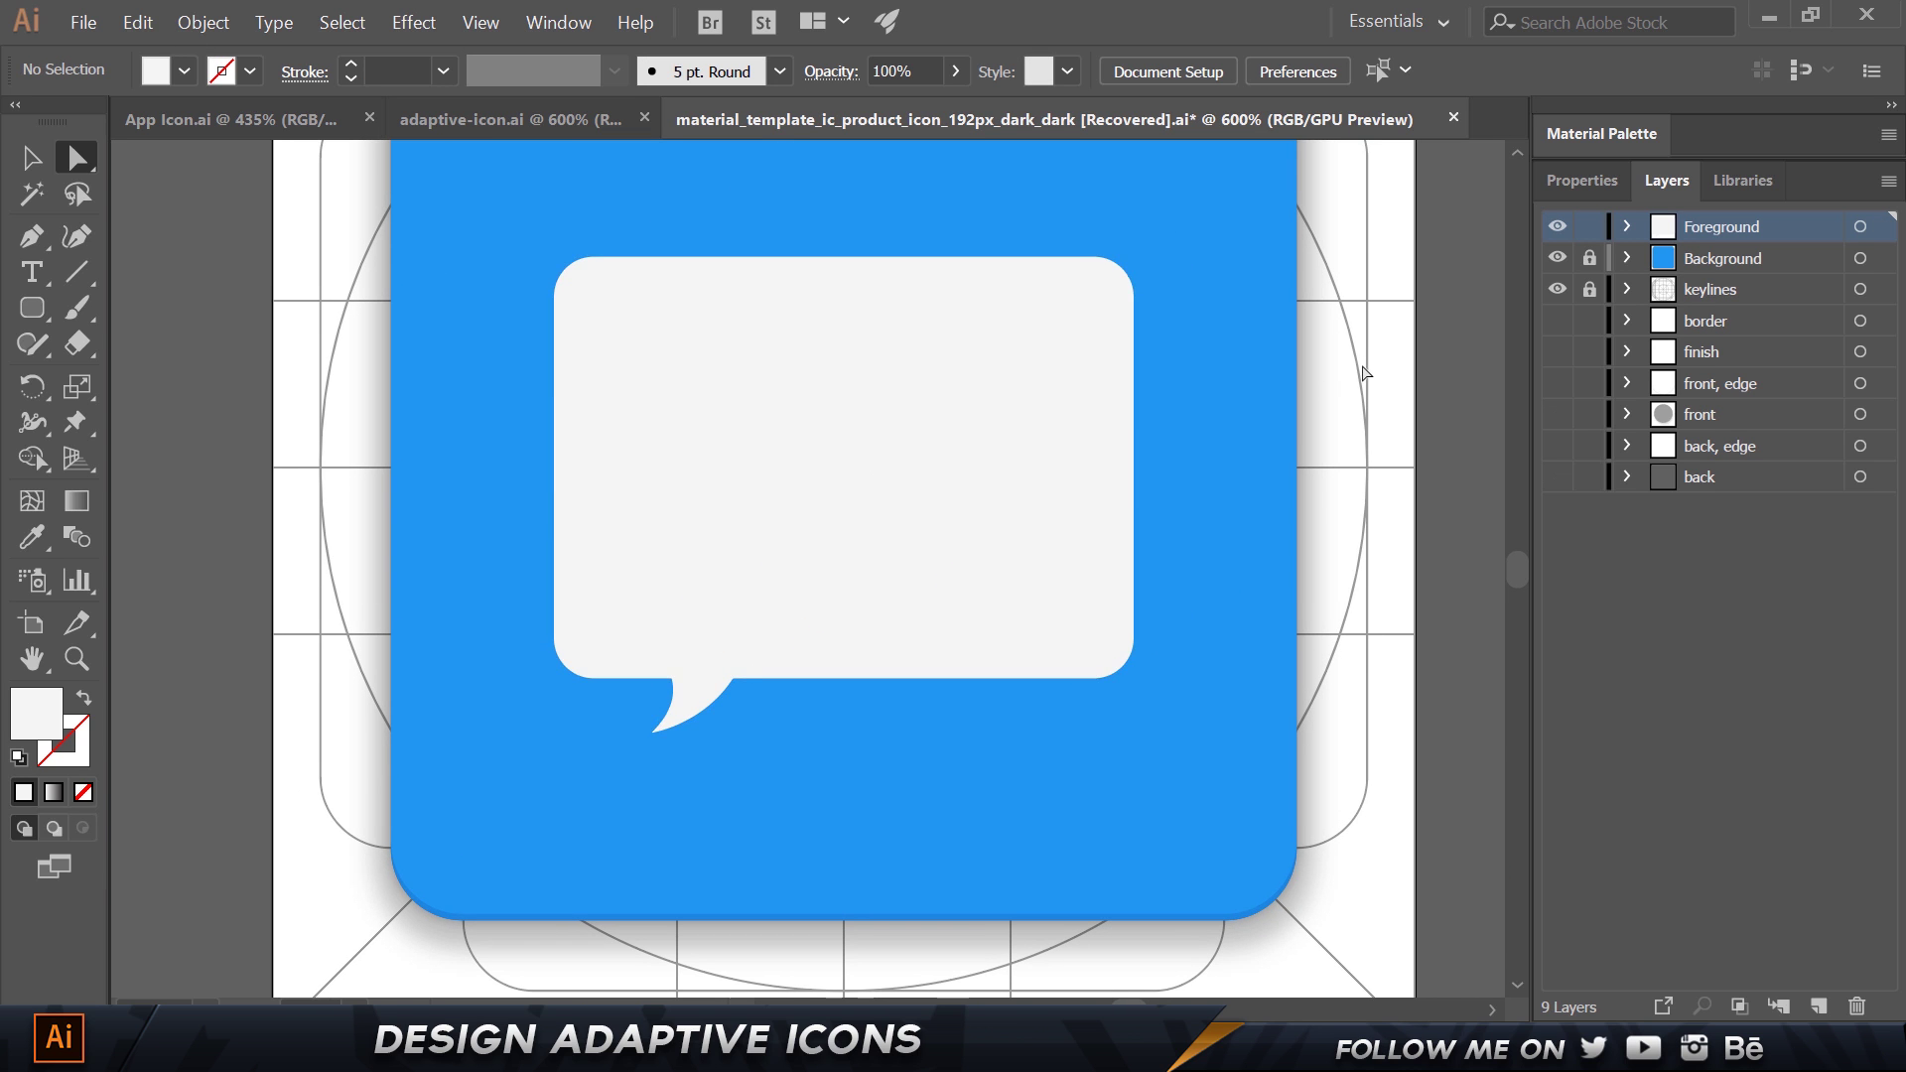
Review the colour, lighting and shadow sections of the browser's Material Design icon guidelines and return to Illustrator.
key(alt+Tab)
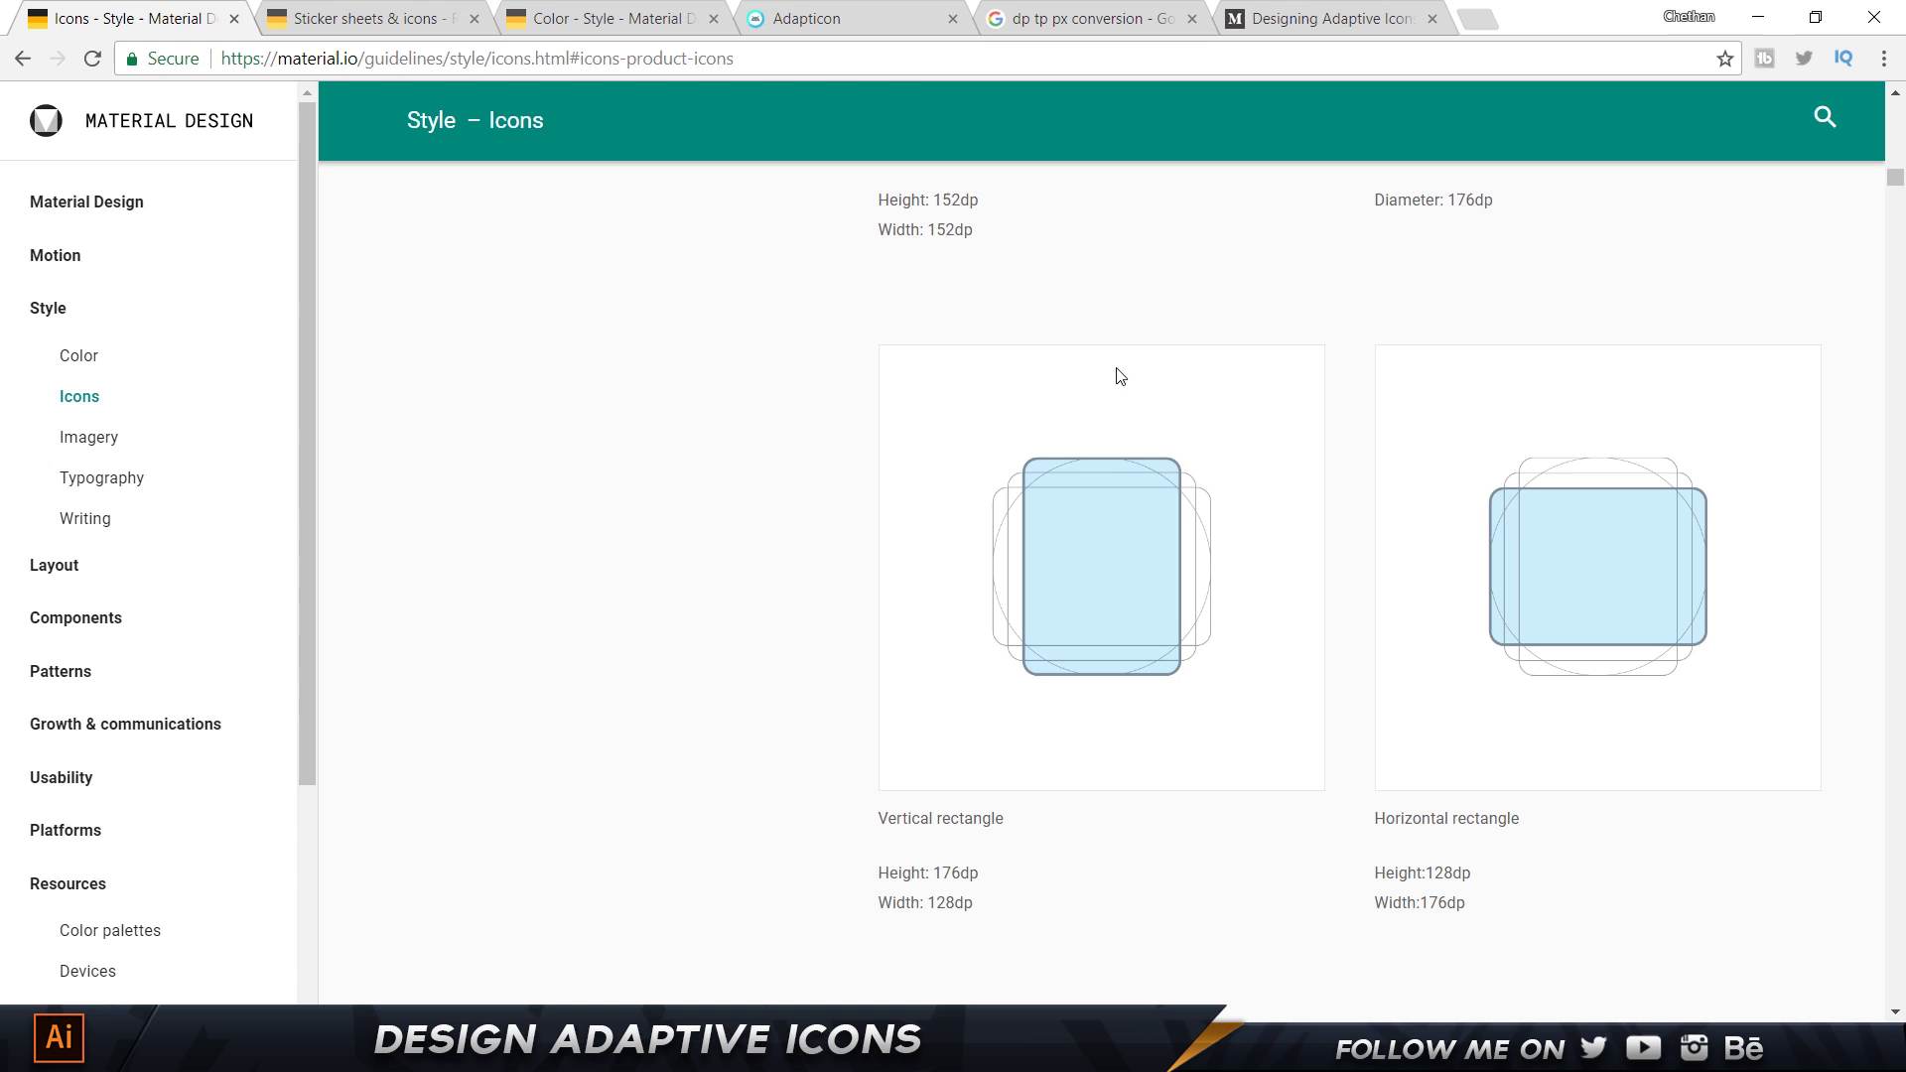
scroll(1094, 410, down, 15)
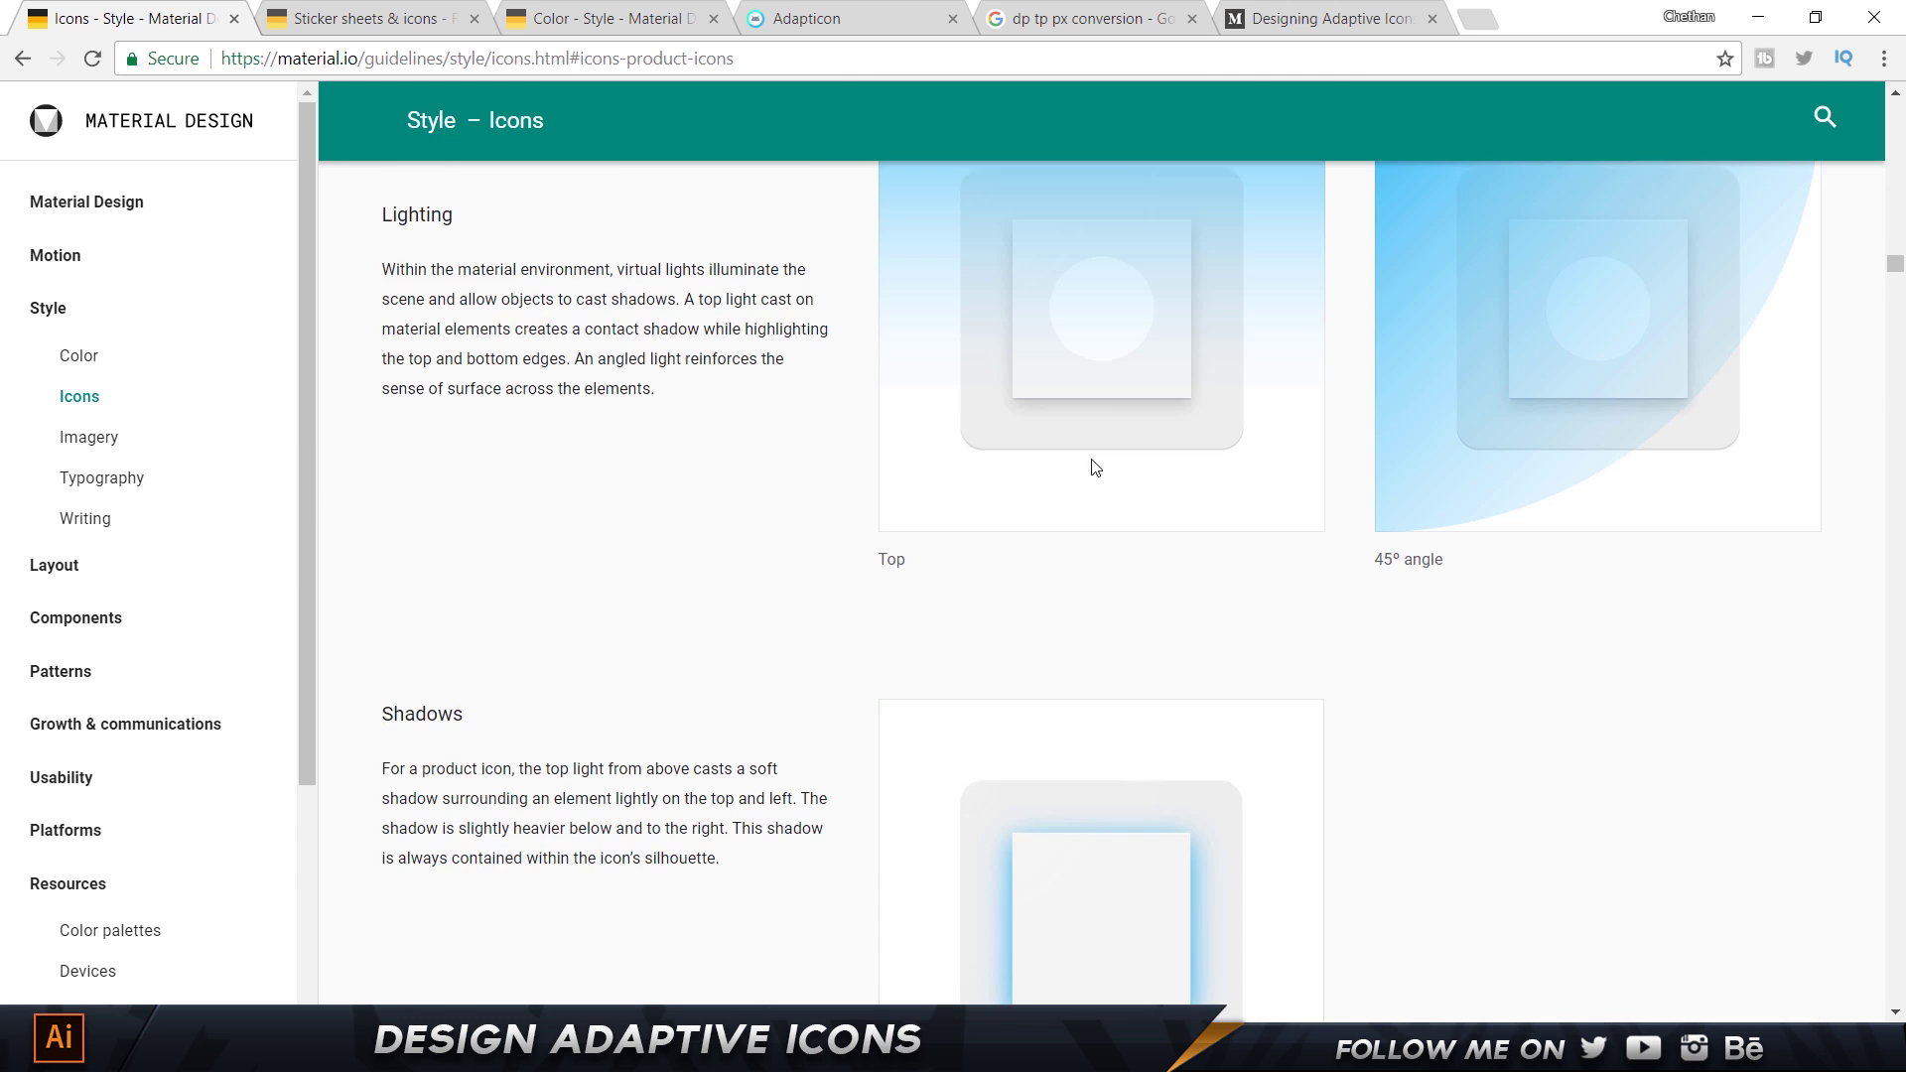
scroll(1098, 457, up, 13)
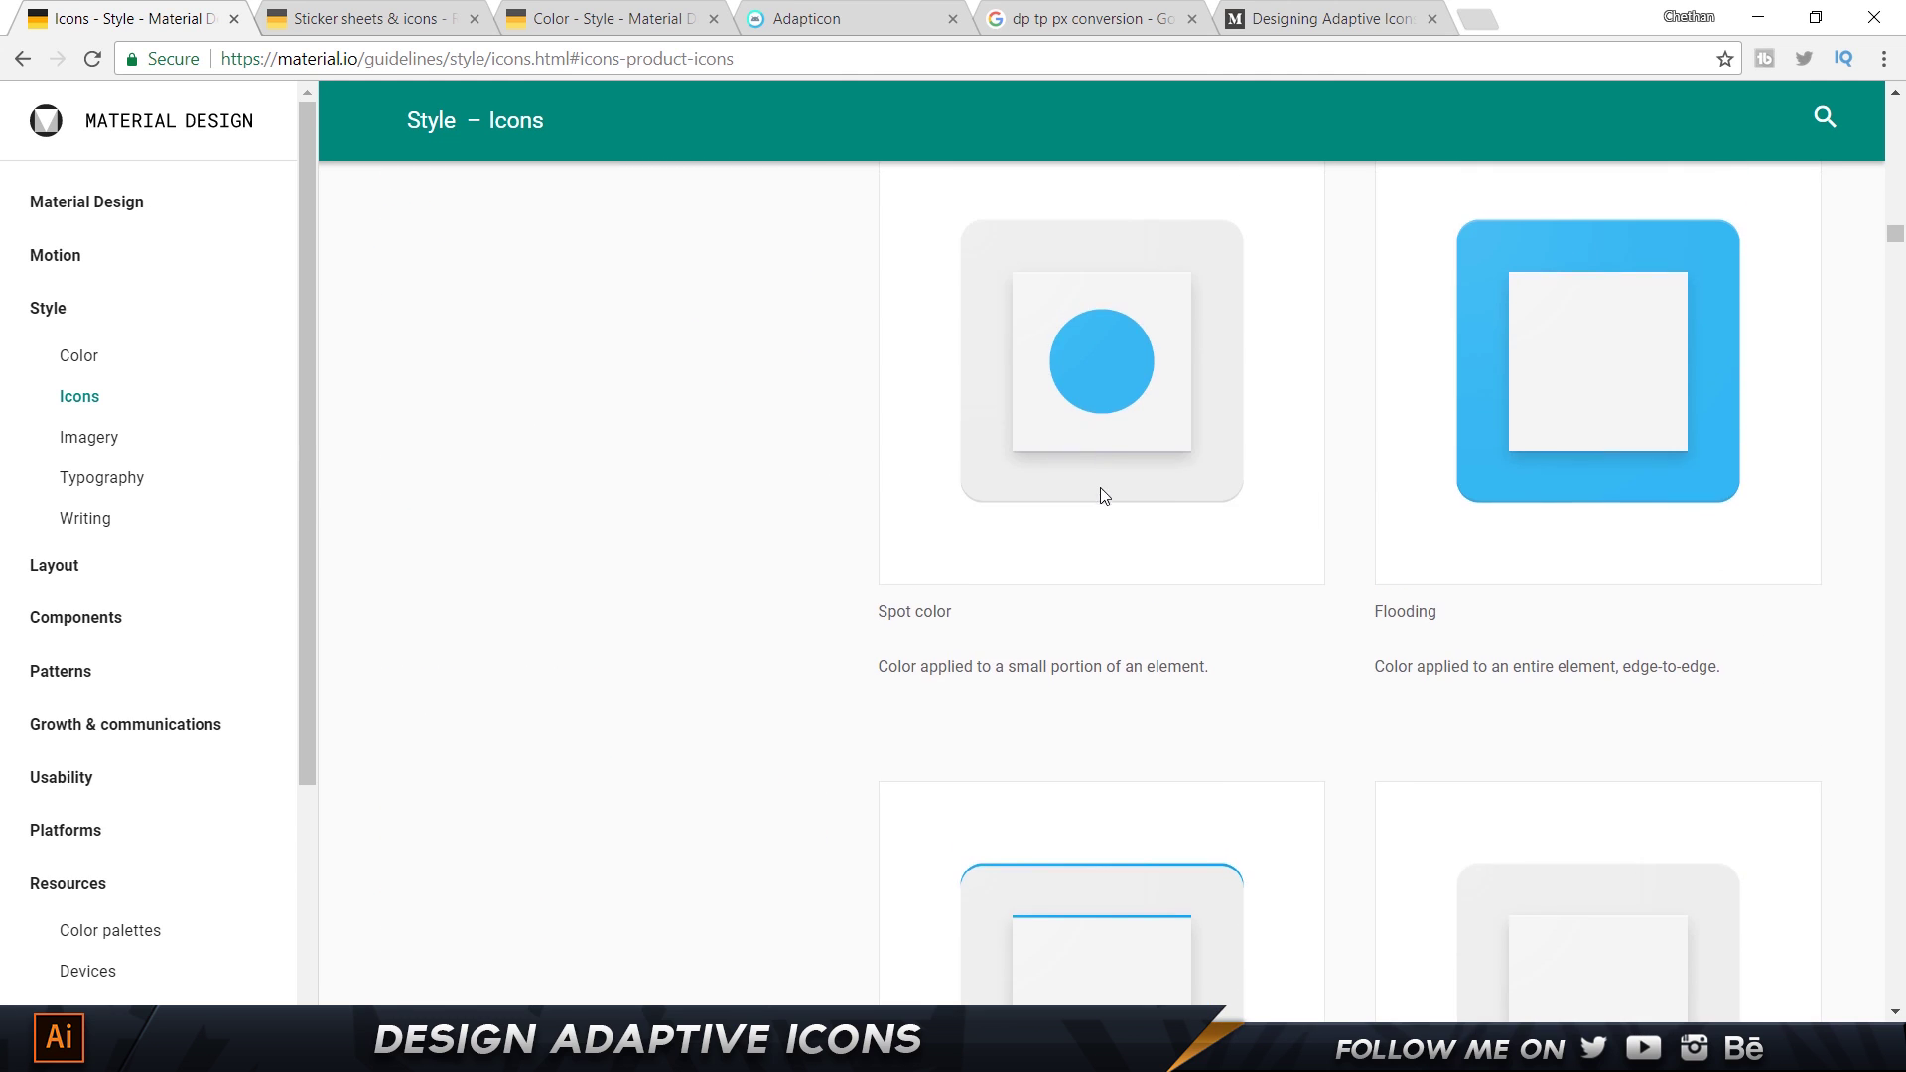
scroll(1112, 595, down, 5)
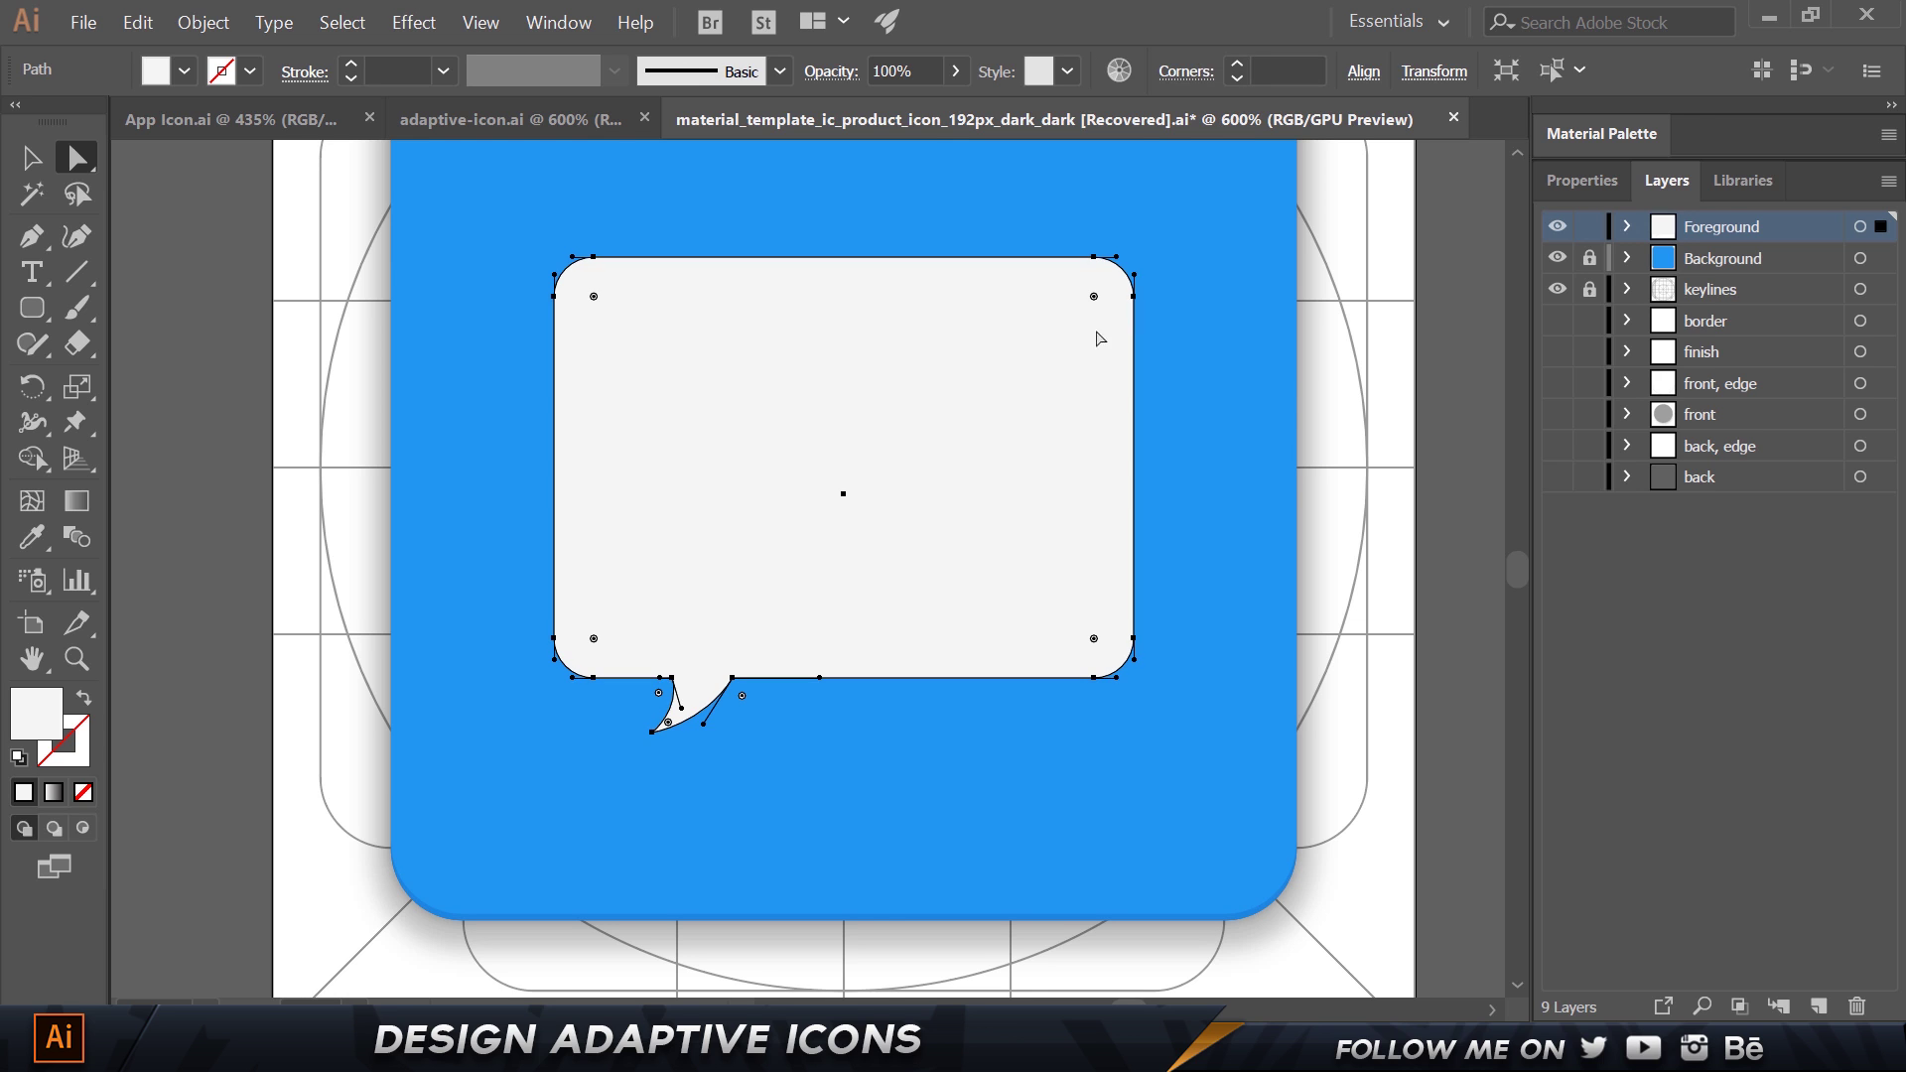
Duplicate the speech bubble beside the original, offset a second copy 1 pt lower and subtract it to leave a thin top-edge highlight.
key(v)
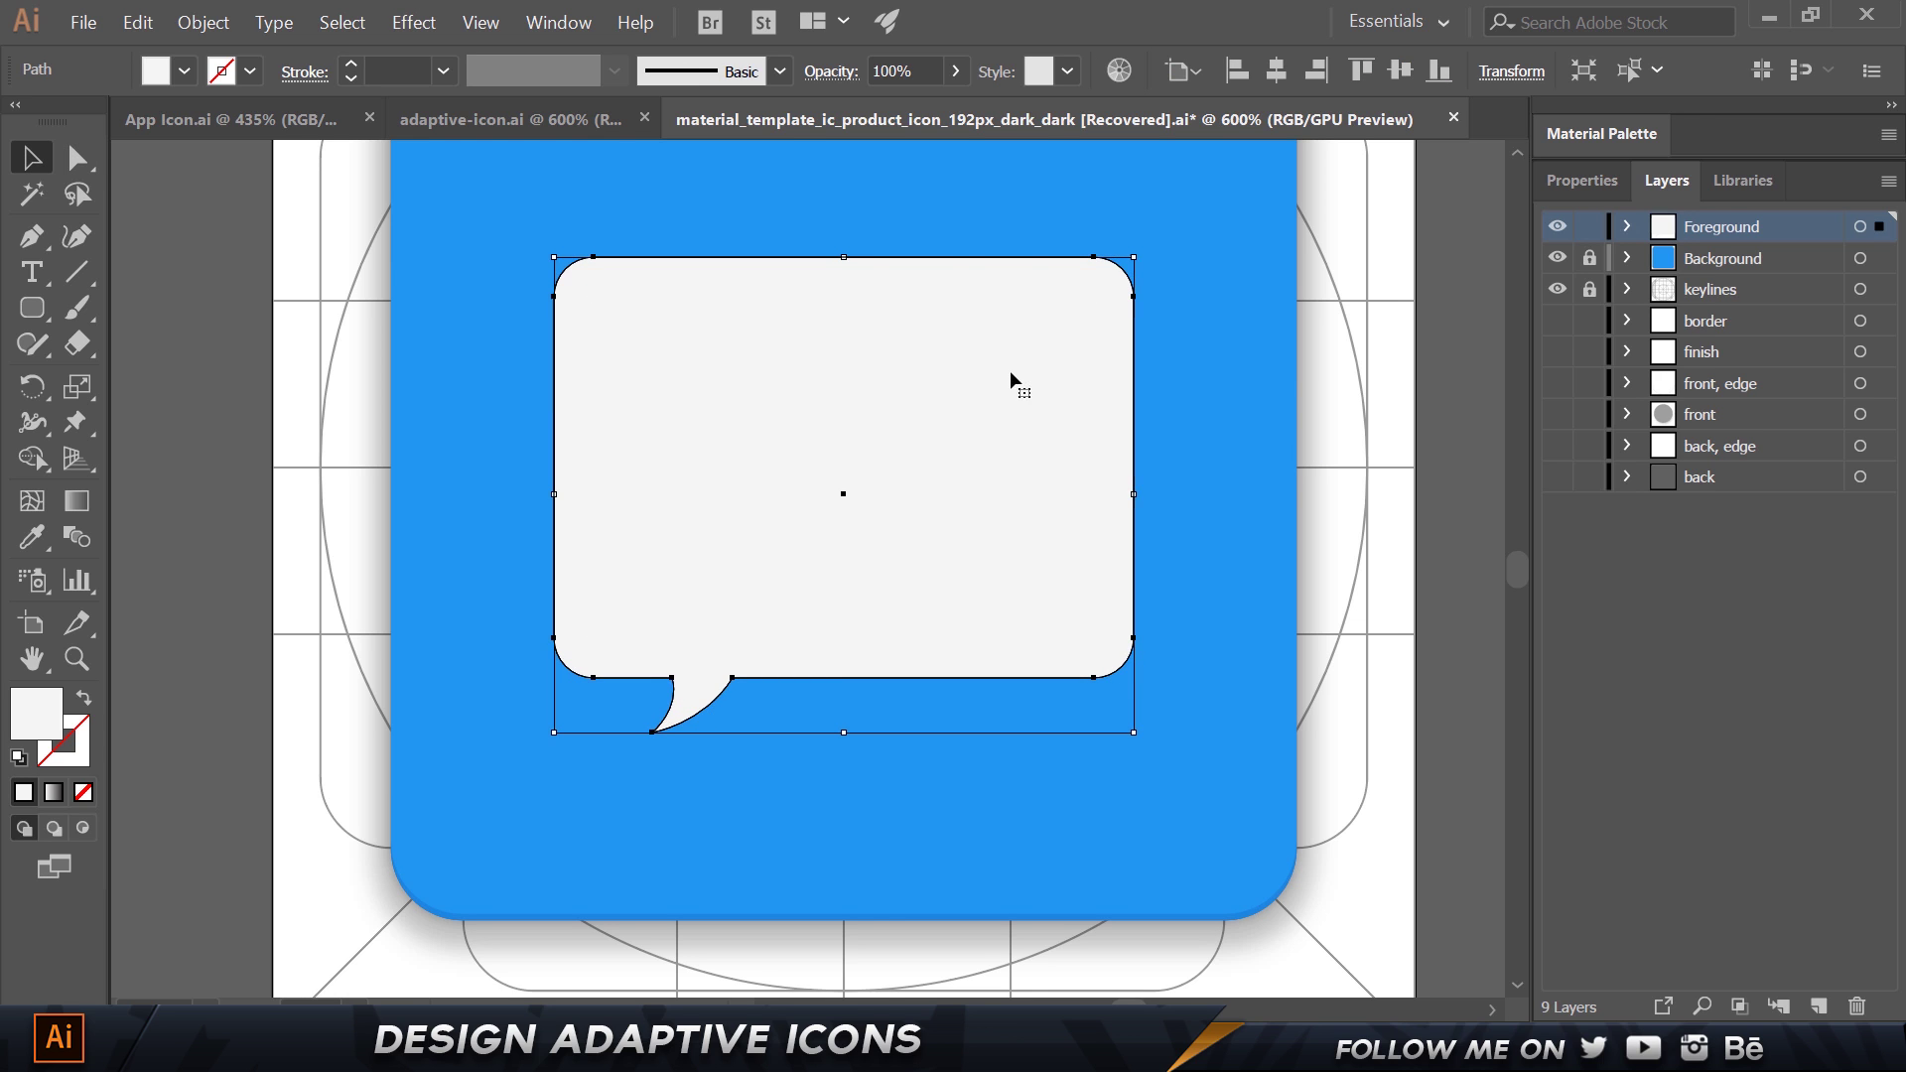
drag(919, 373, 1478, 397)
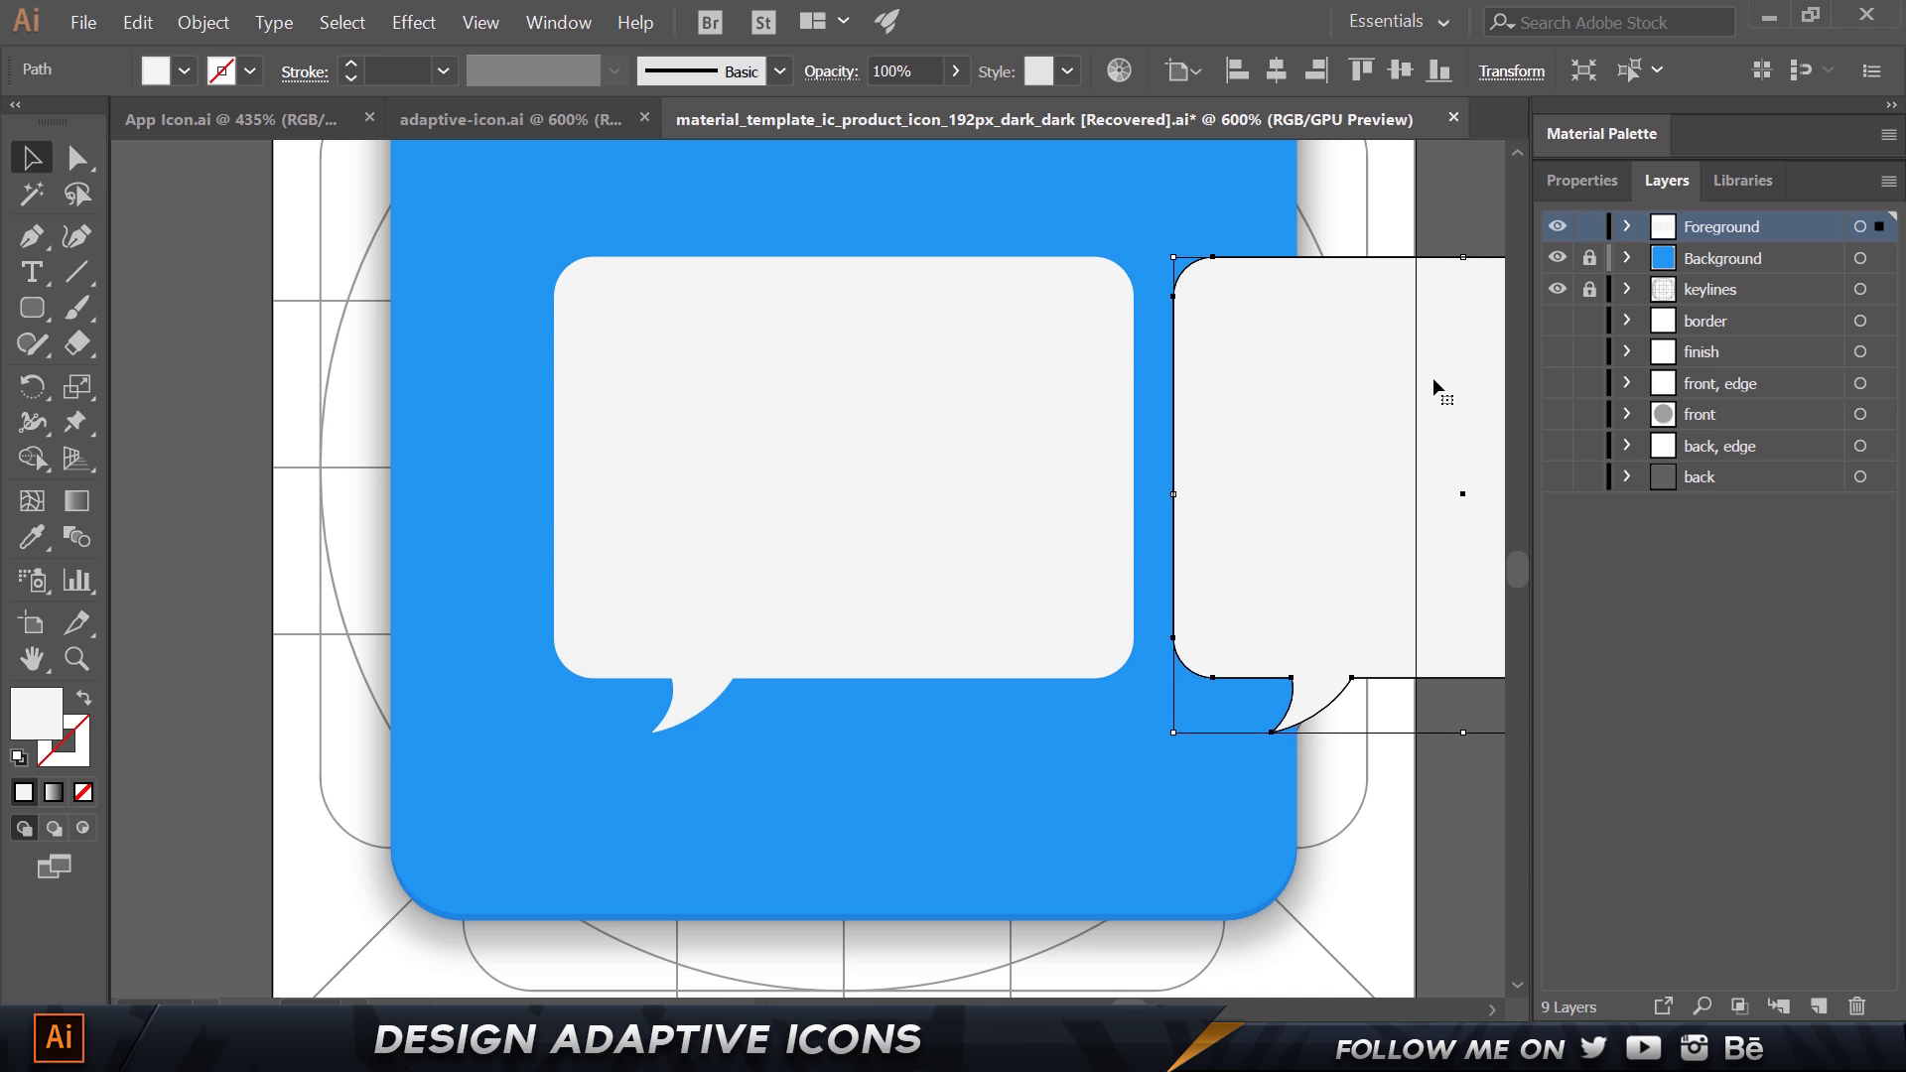
key(Down)
drag(1454, 217, 1441, 428)
click(1577, 182)
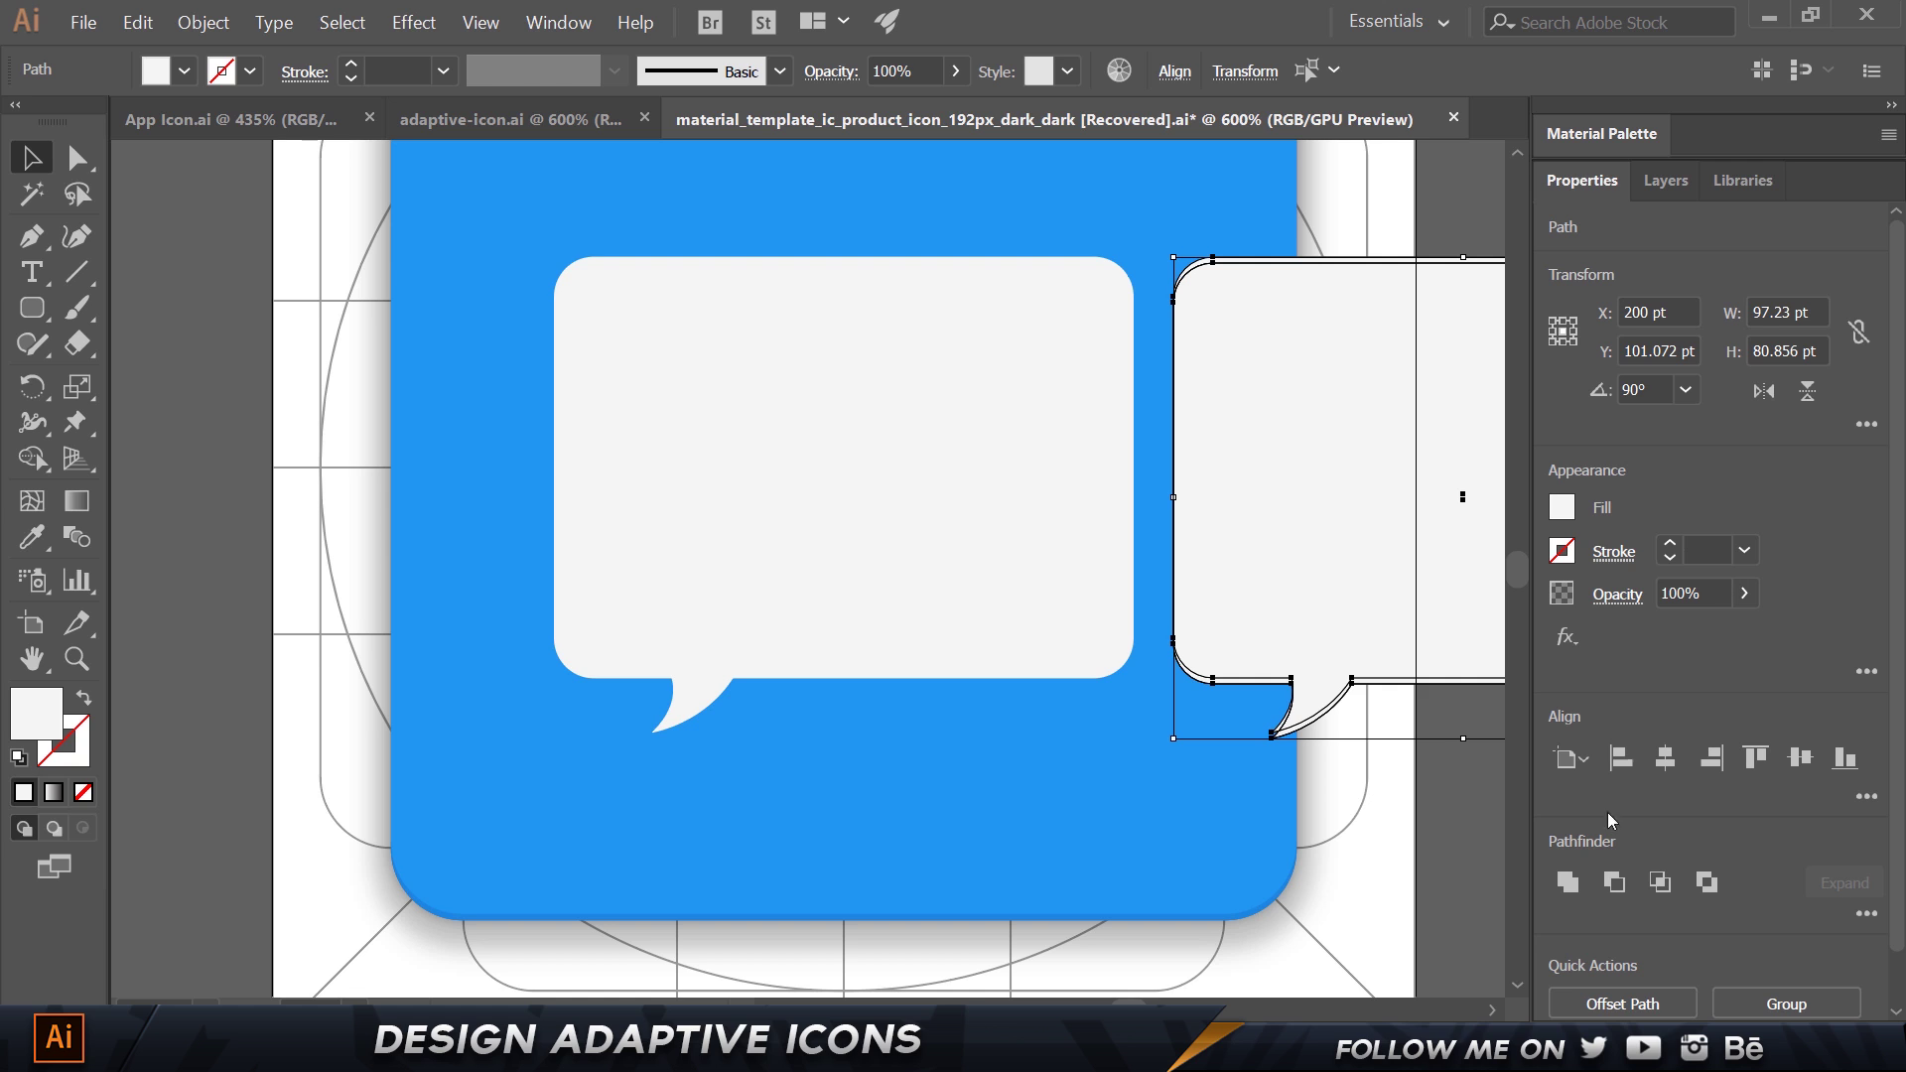
click(1618, 891)
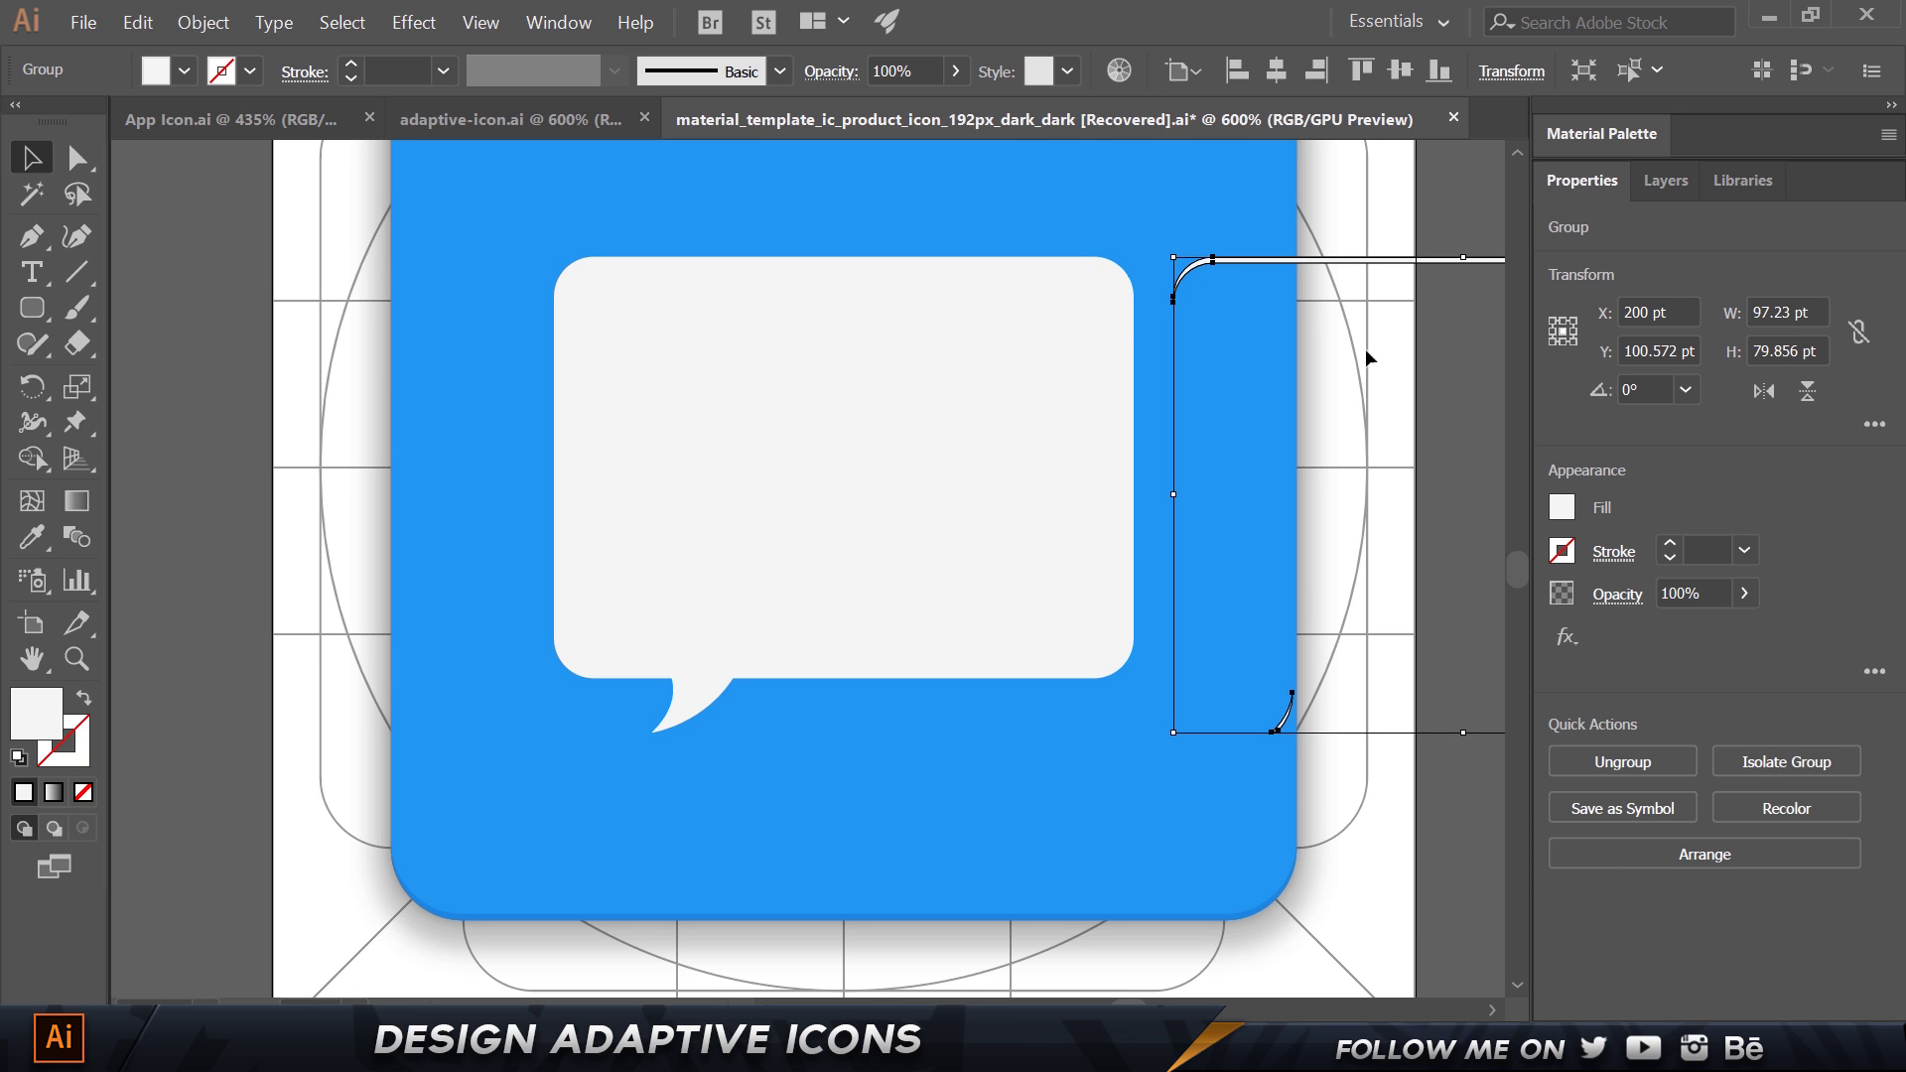
Fill the edge highlight with white (ffffff) and centre it horizontally on the artboard so it sits over the speech bubble.
double_click(53, 719)
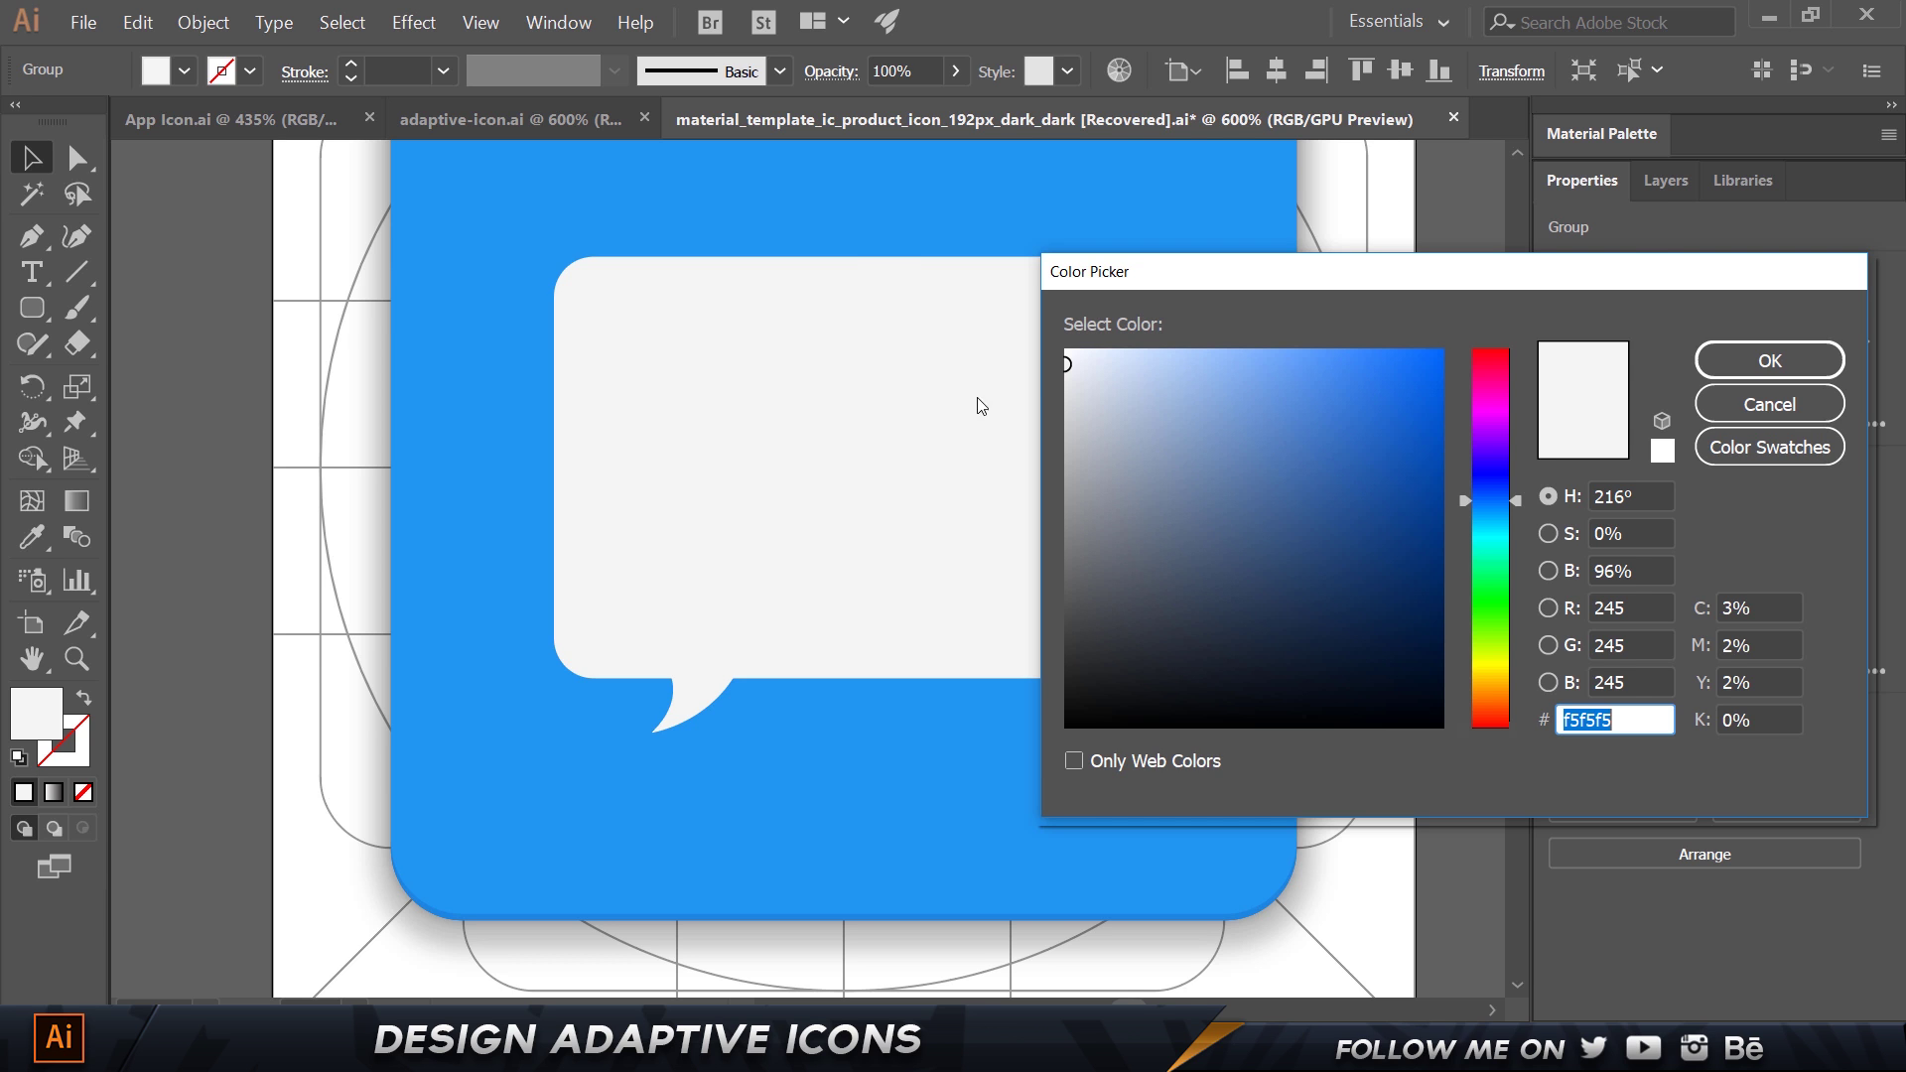
text(f2f2f2)
click(1066, 350)
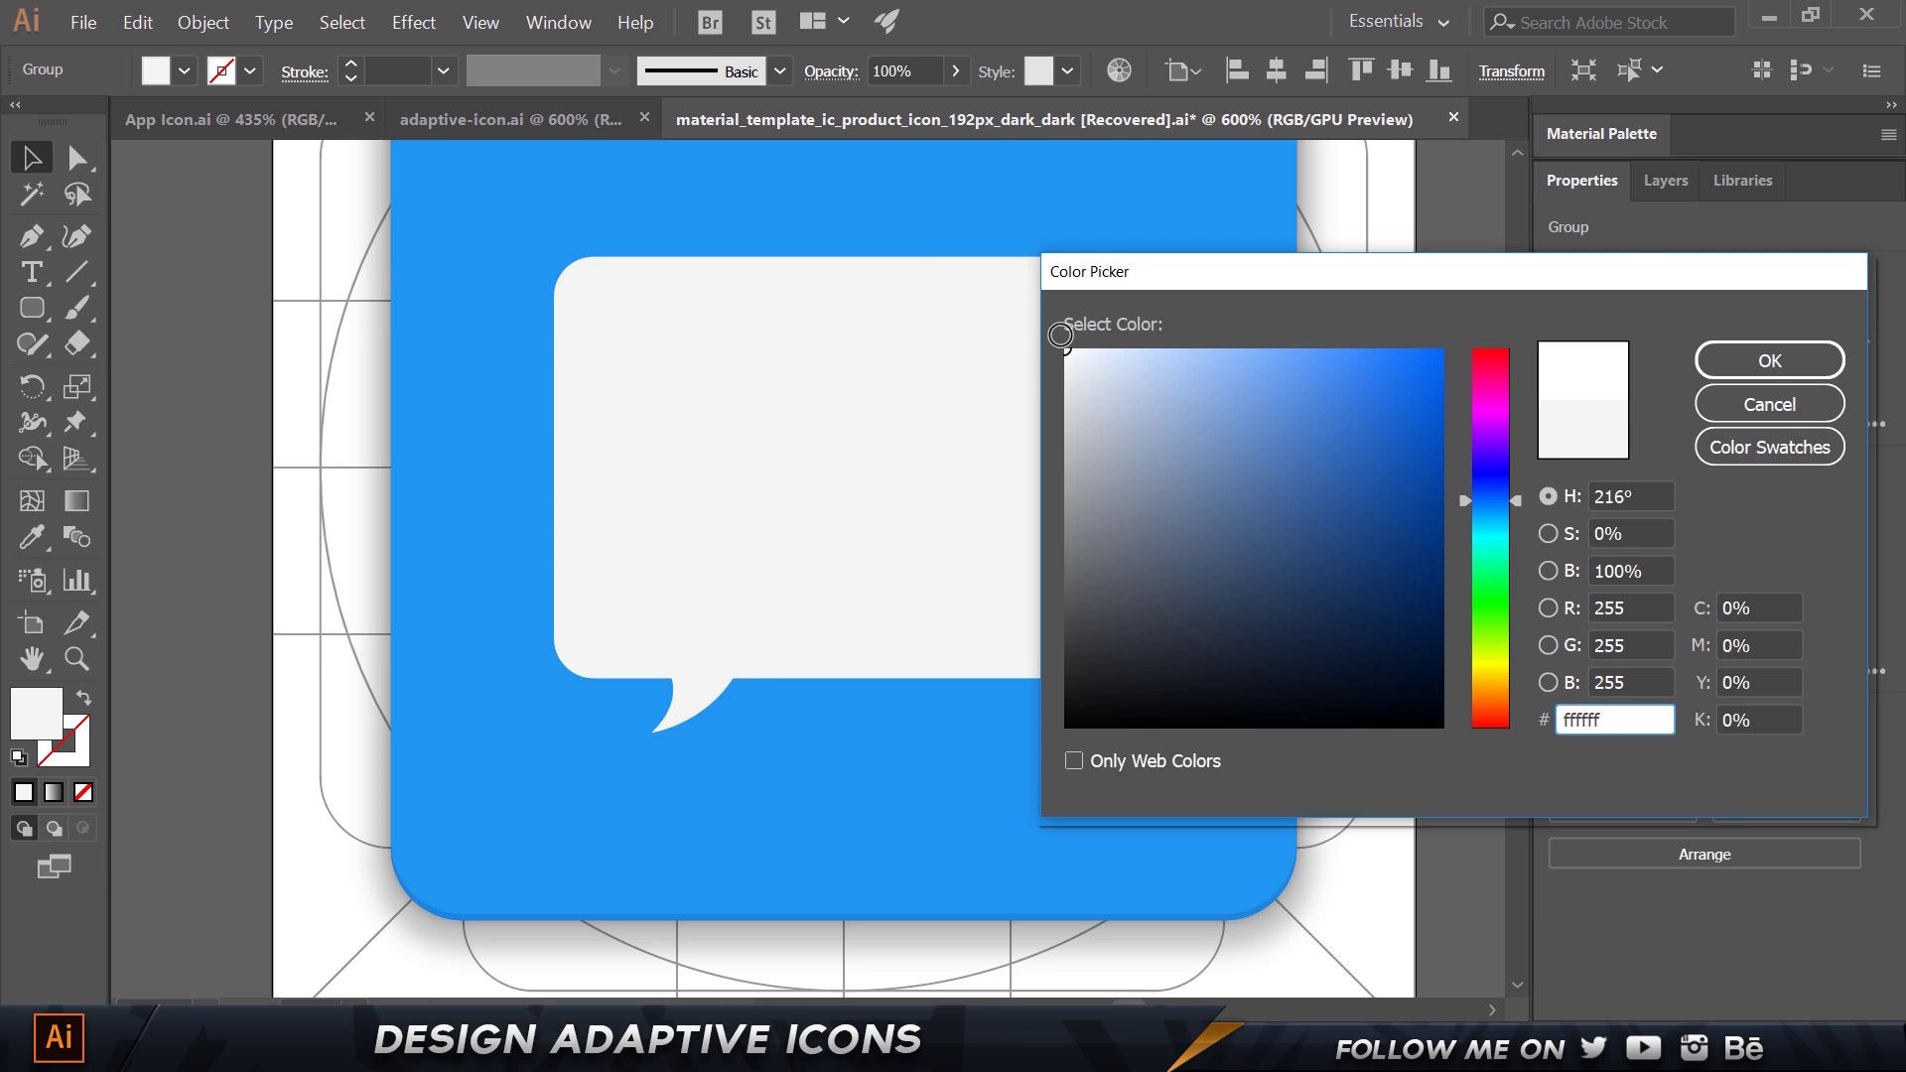
click(1770, 361)
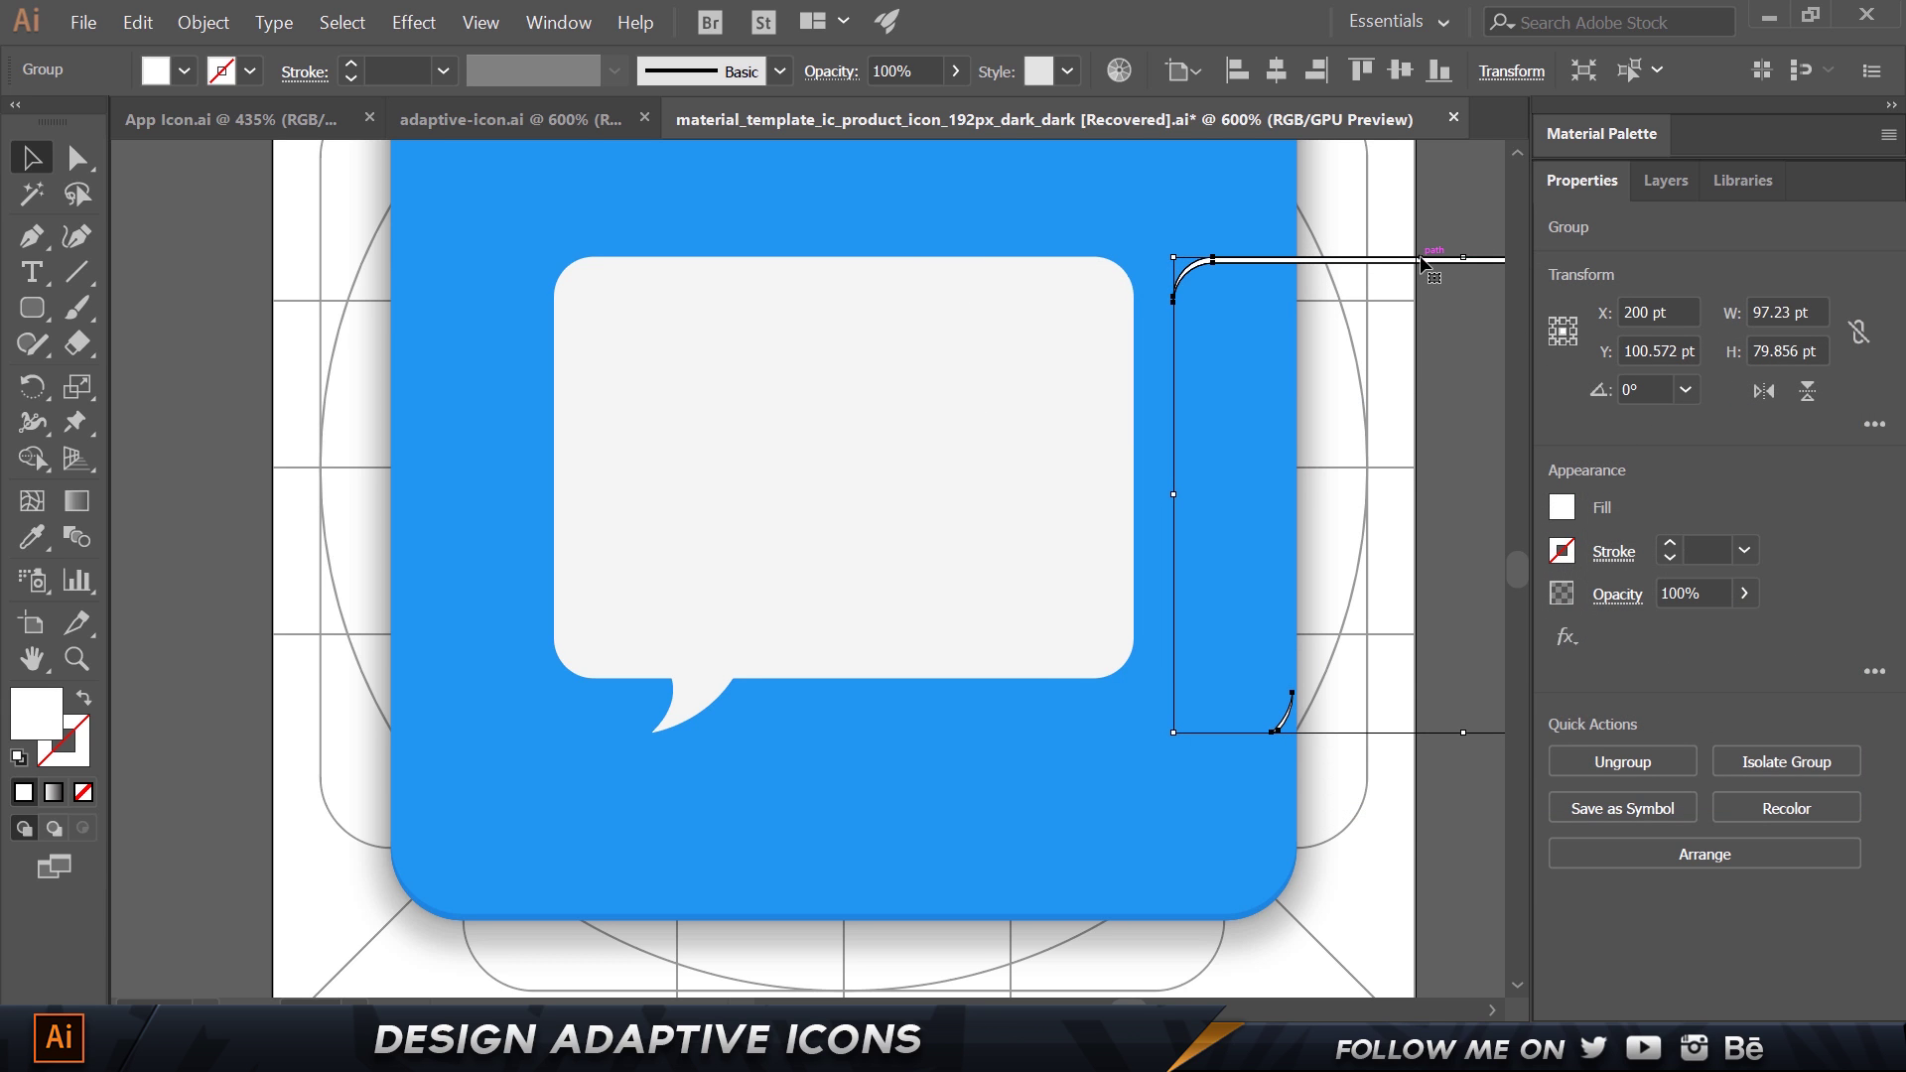
click(1278, 71)
click(1445, 208)
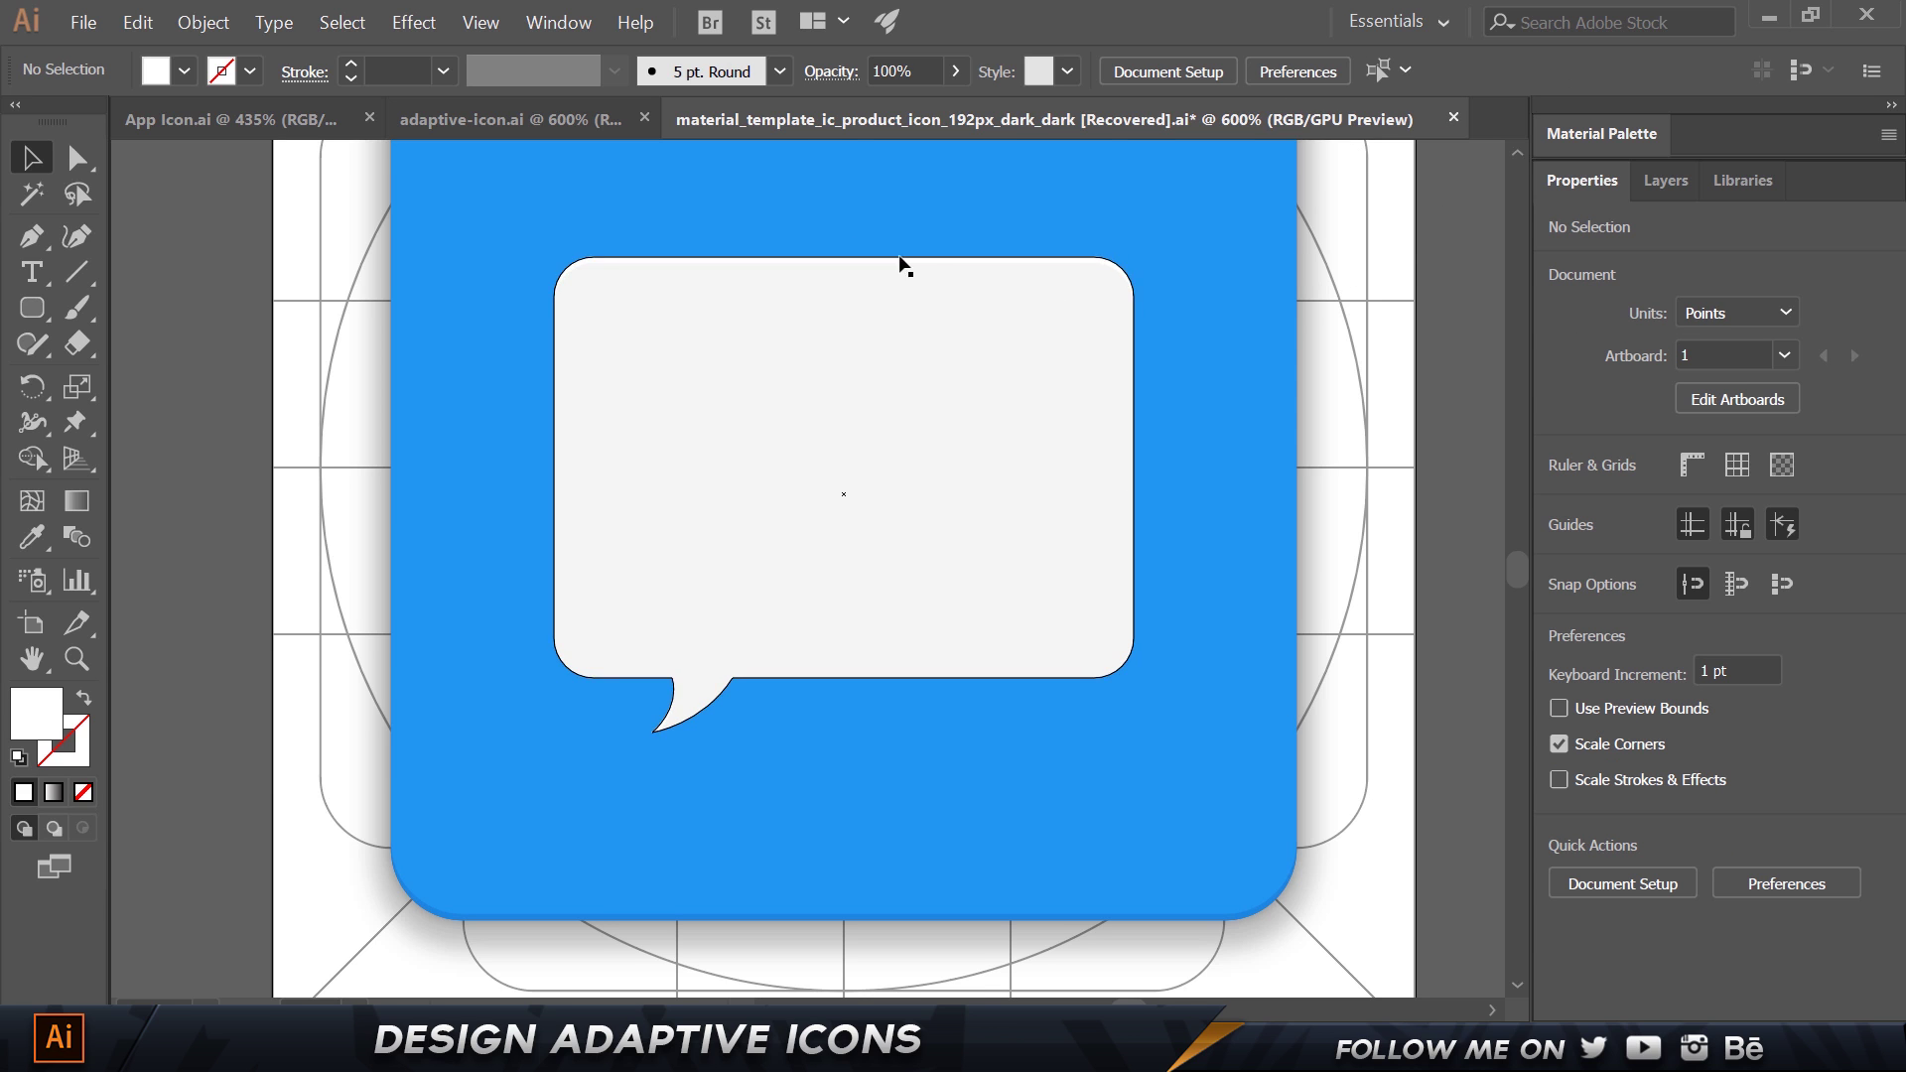
Try reducing the white edge highlight's opacity to 20%.
scroll(592, 301, up, 2)
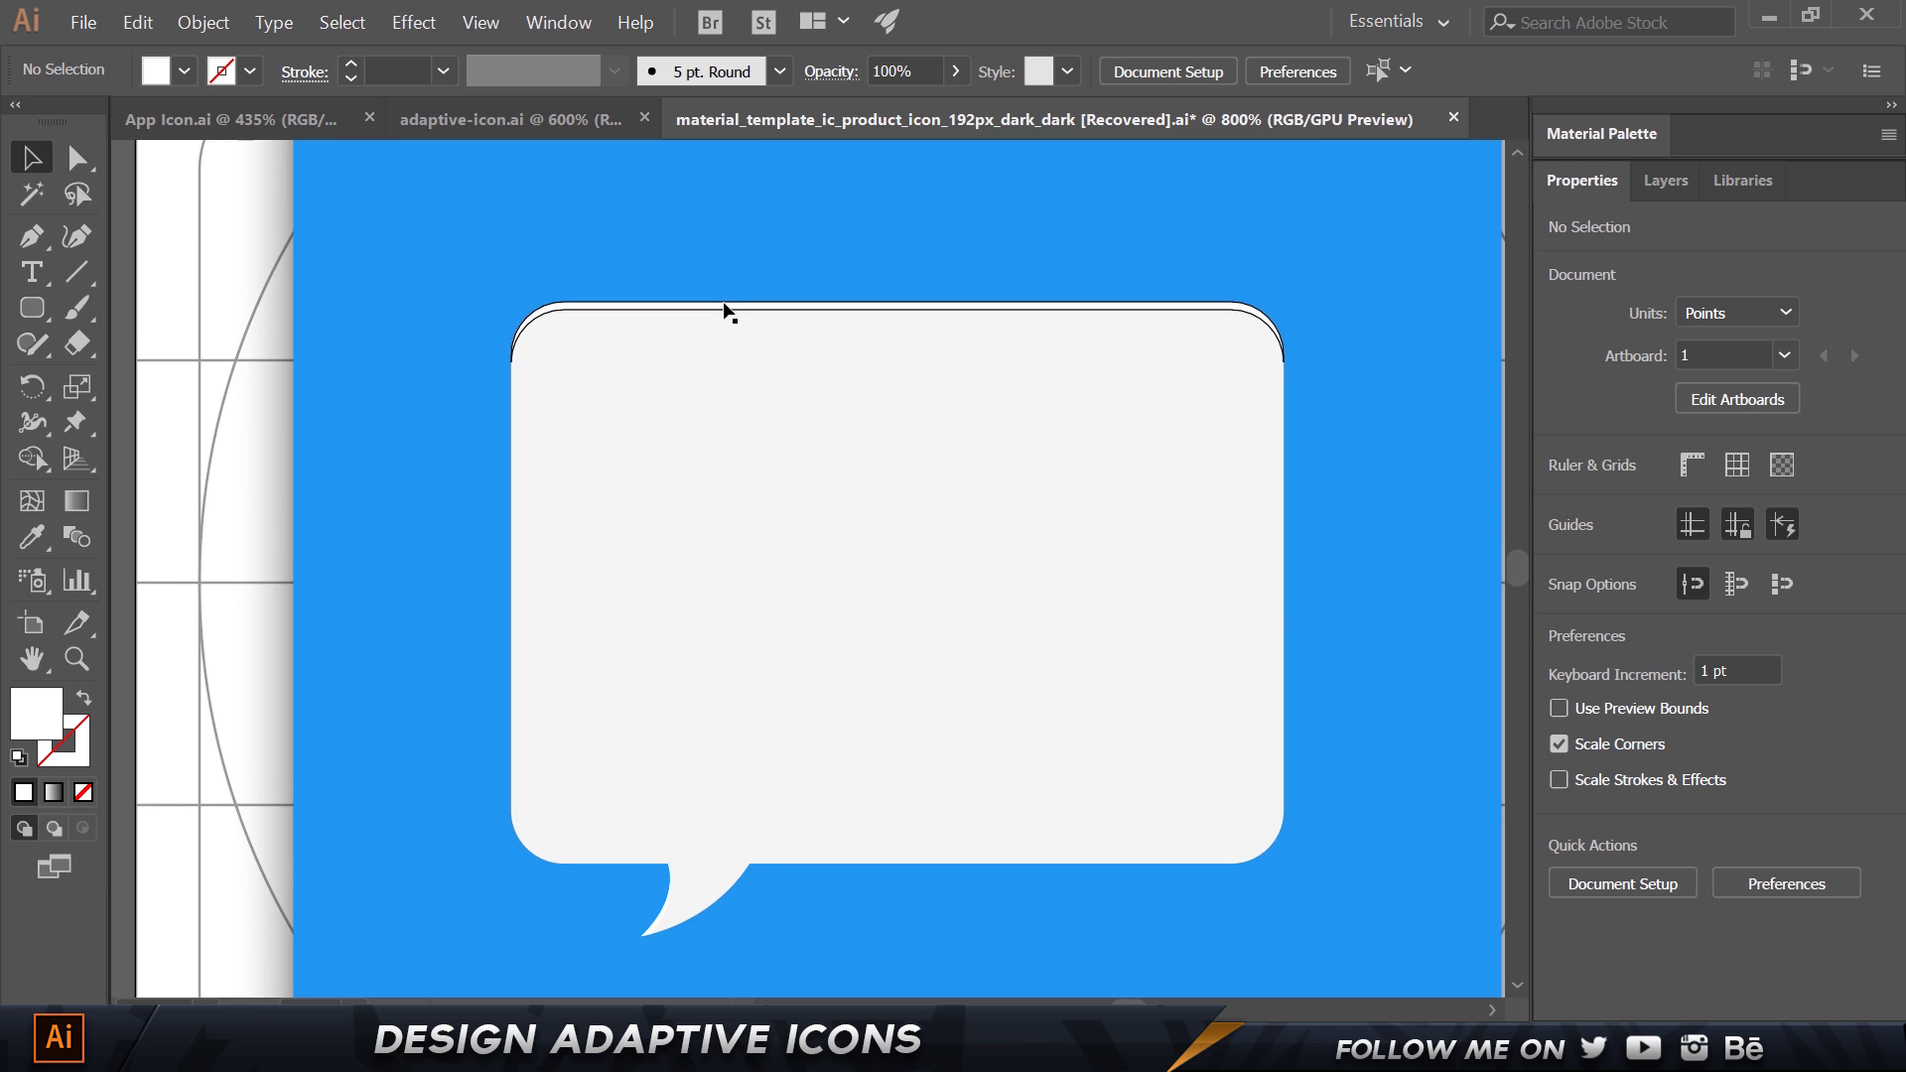
click(723, 309)
click(1688, 593)
text(20)
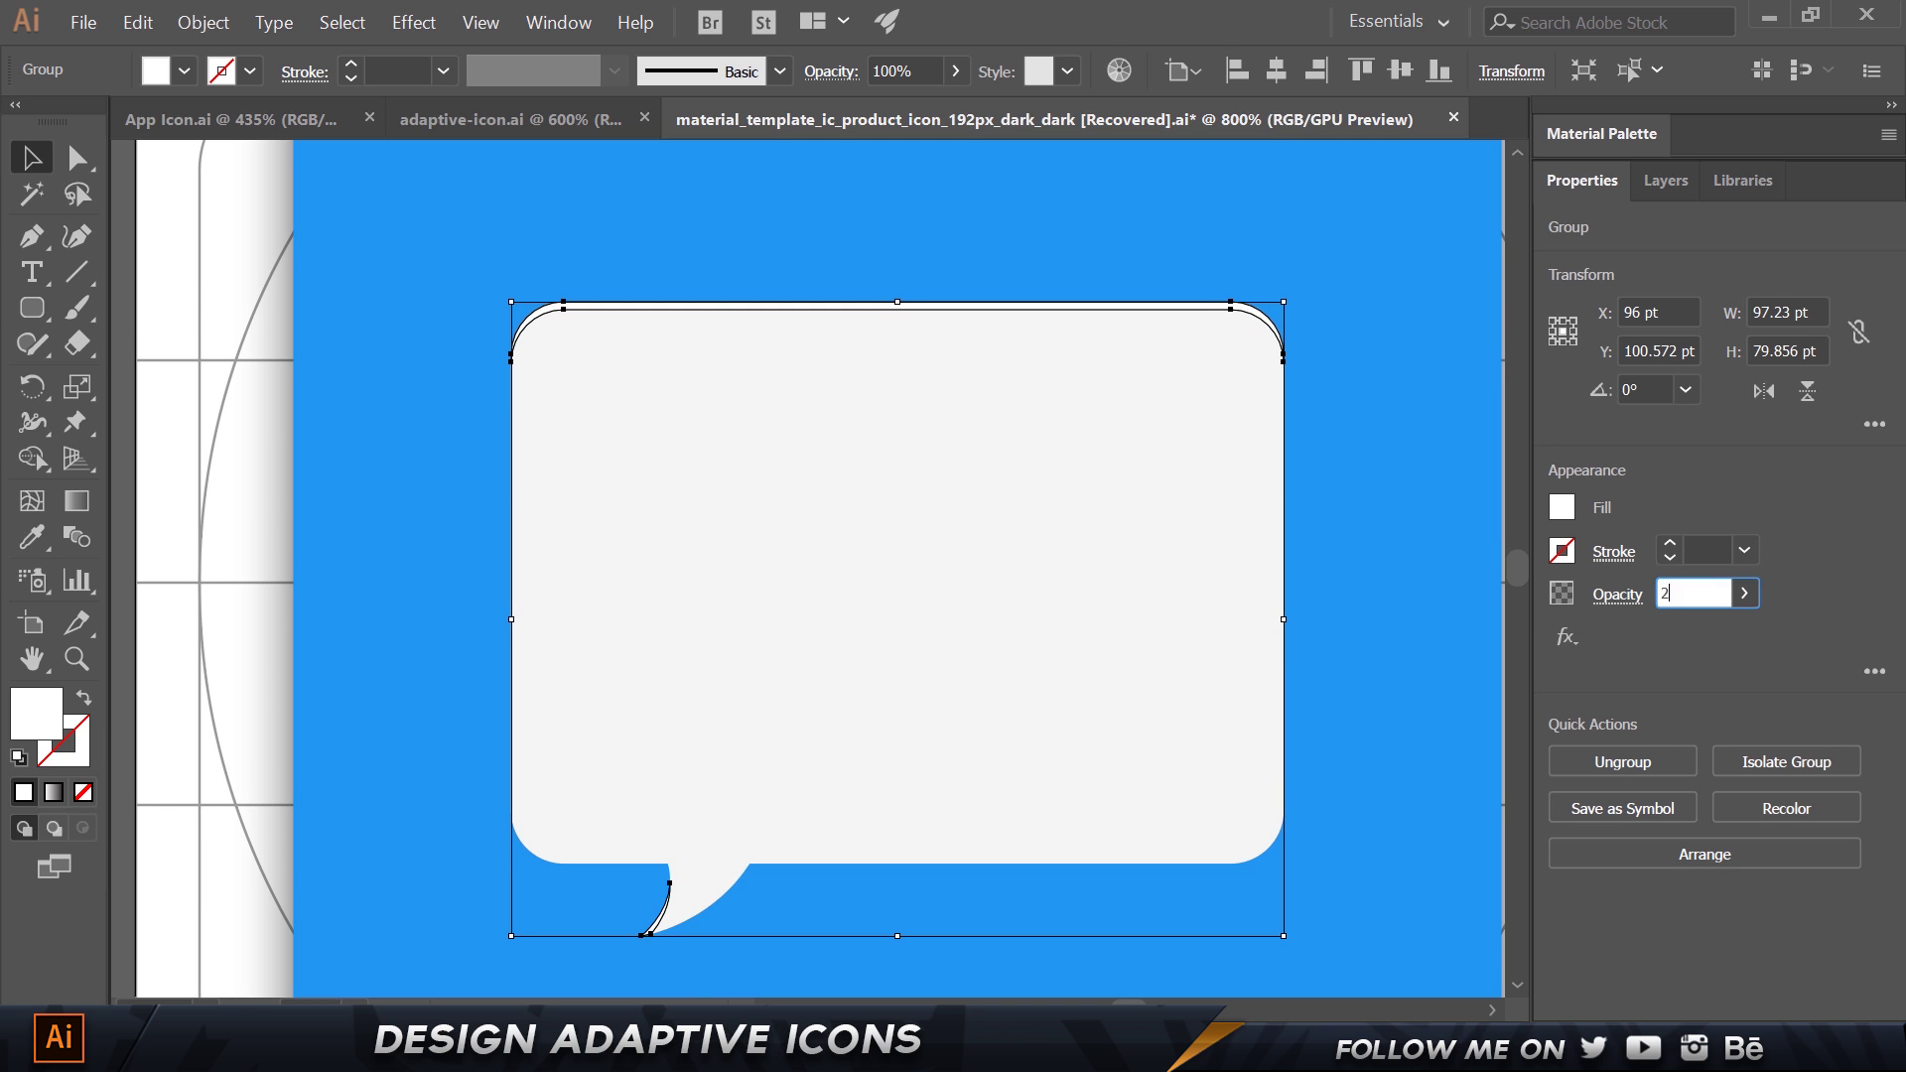
key(Return)
click(1453, 286)
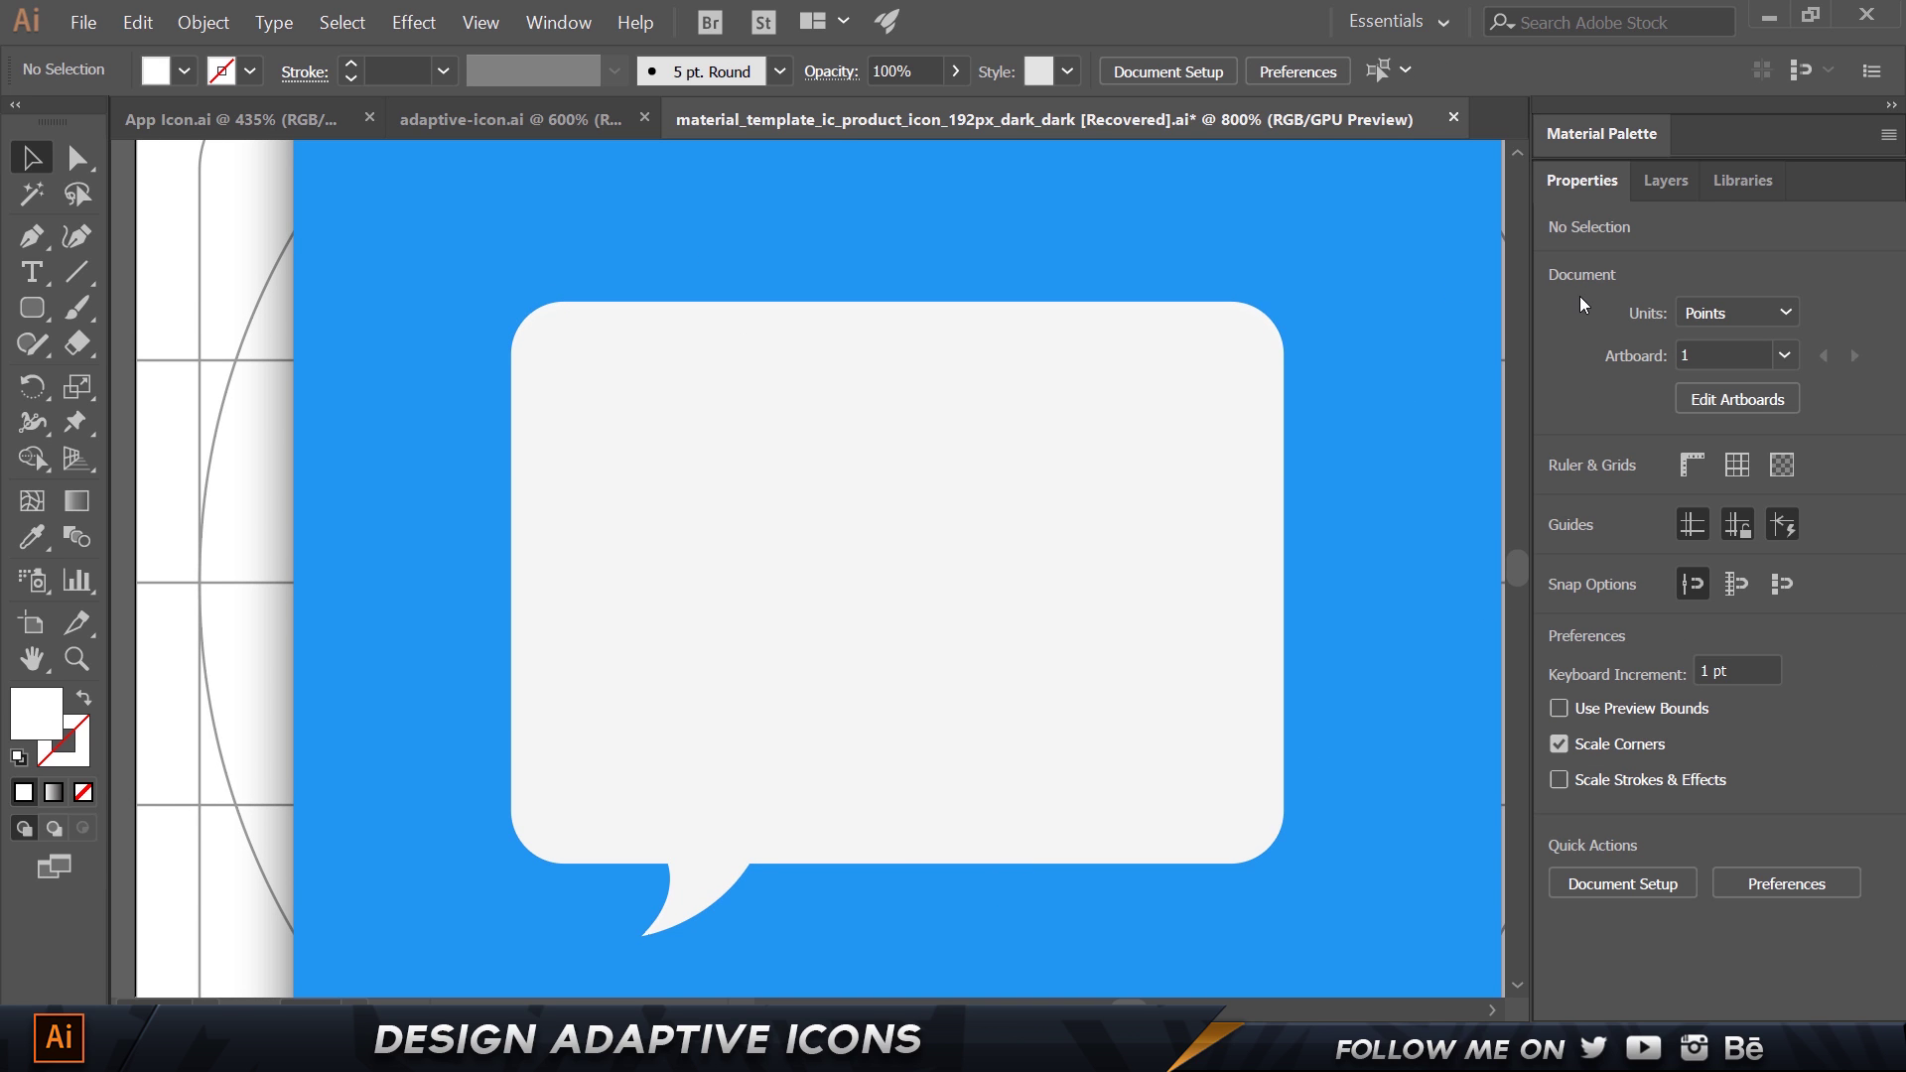
Select the speech bubble and its white edge highlight in turn to compare their fill and opacity.
click(885, 443)
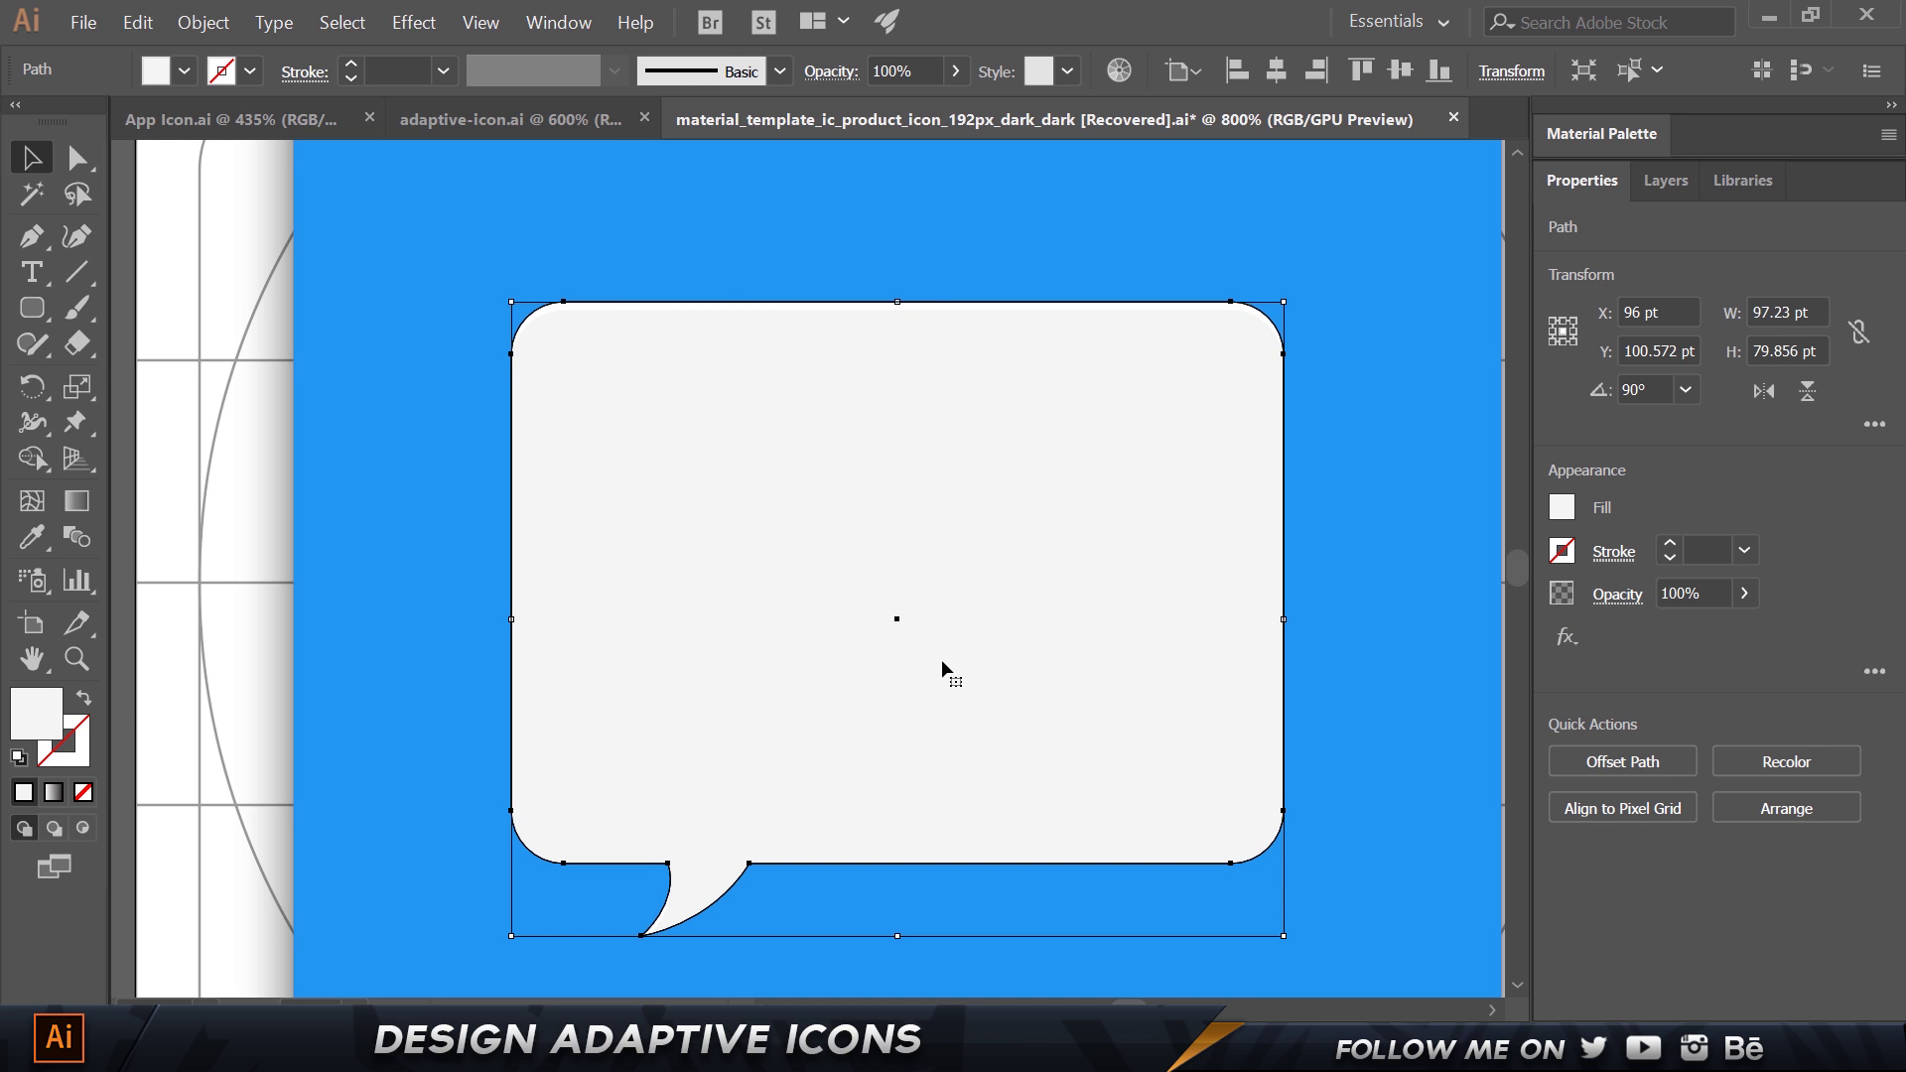
click(951, 312)
click(937, 333)
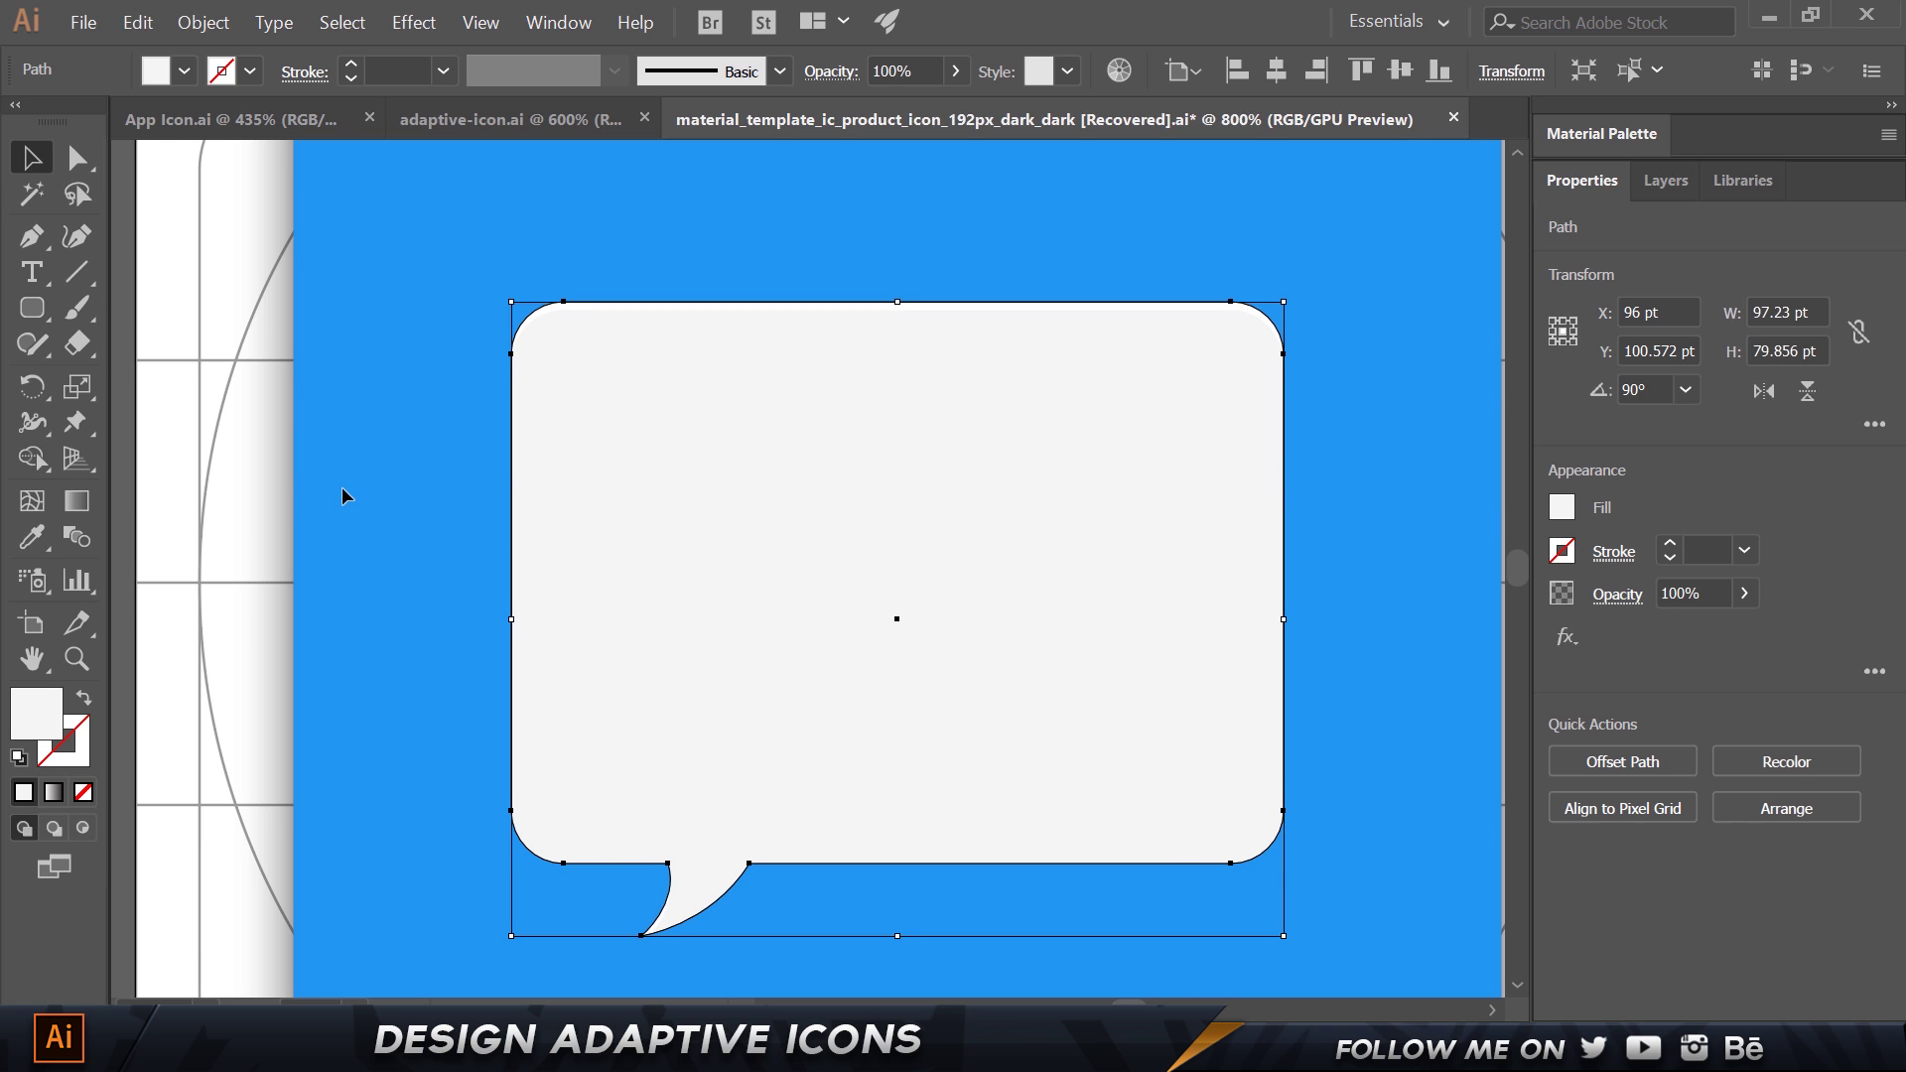
shift+click(785, 502)
click(784, 503)
click(622, 308)
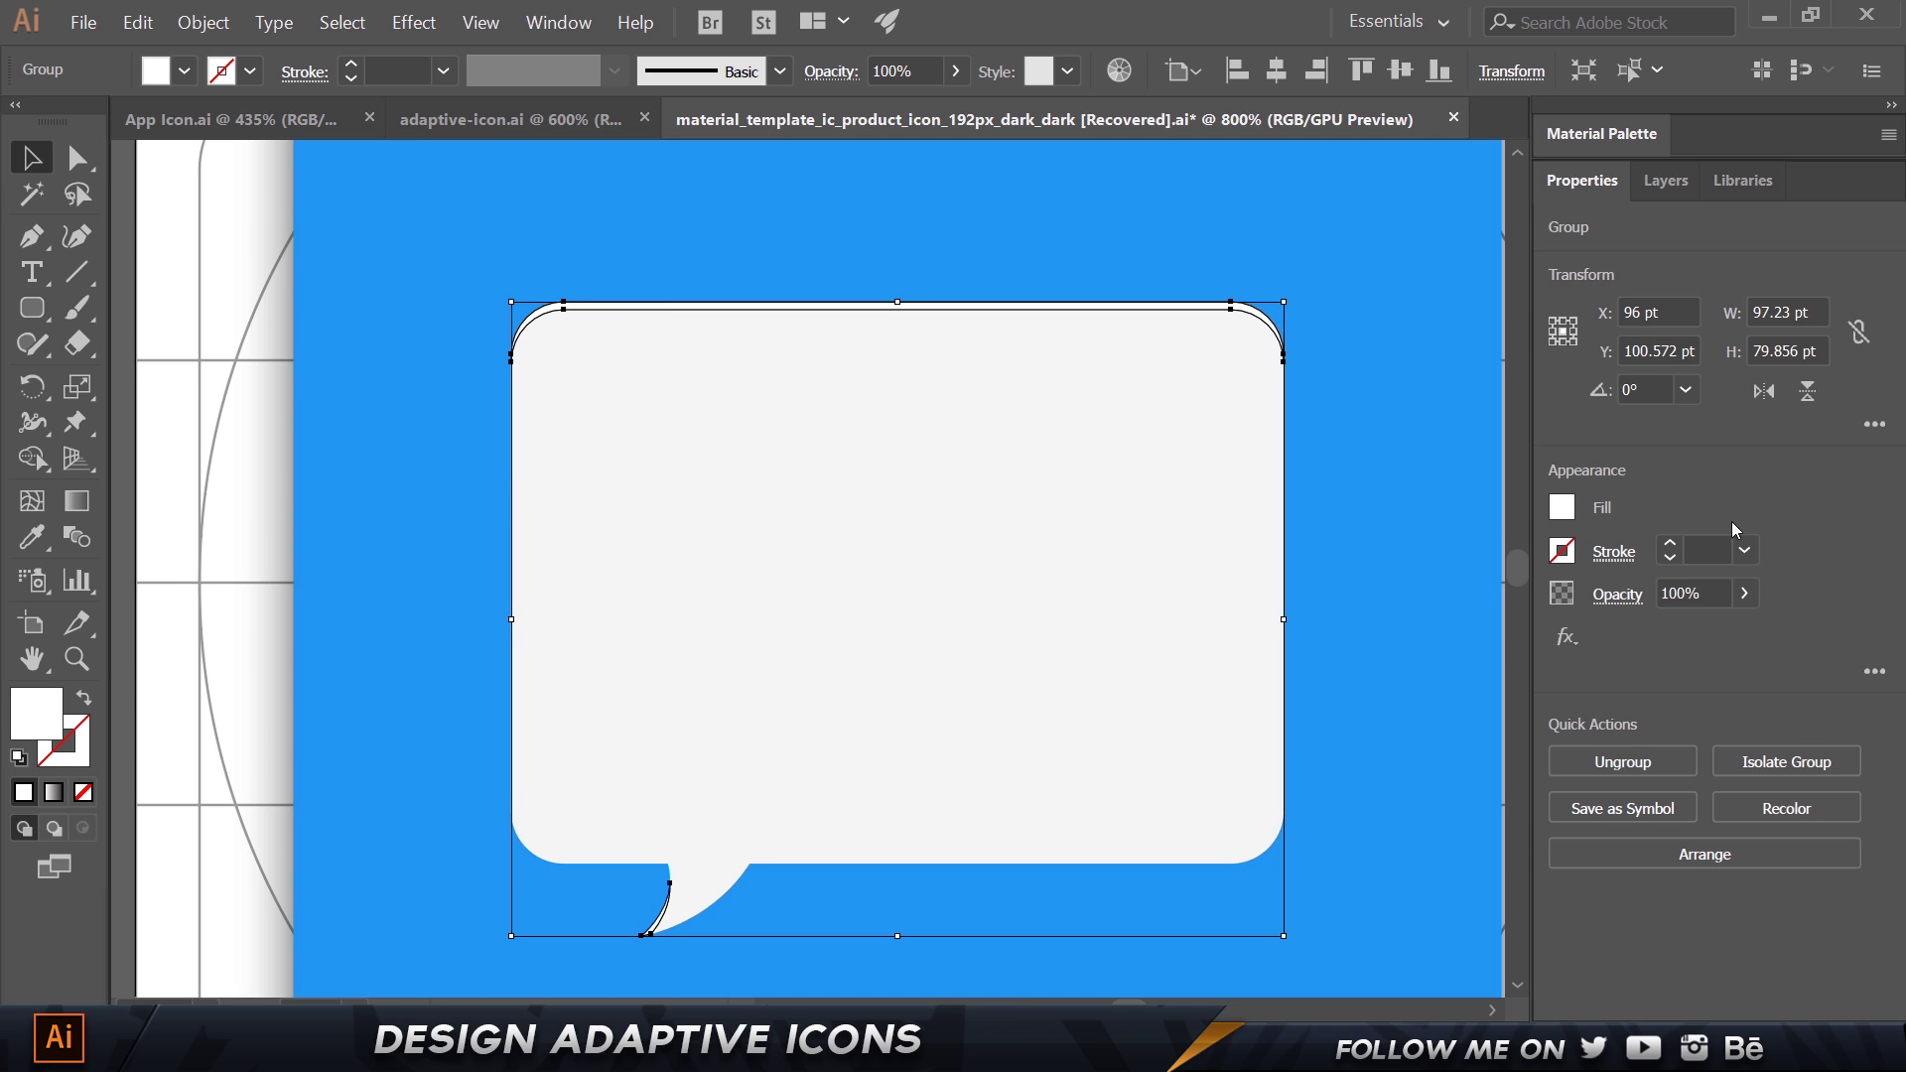
click(503, 779)
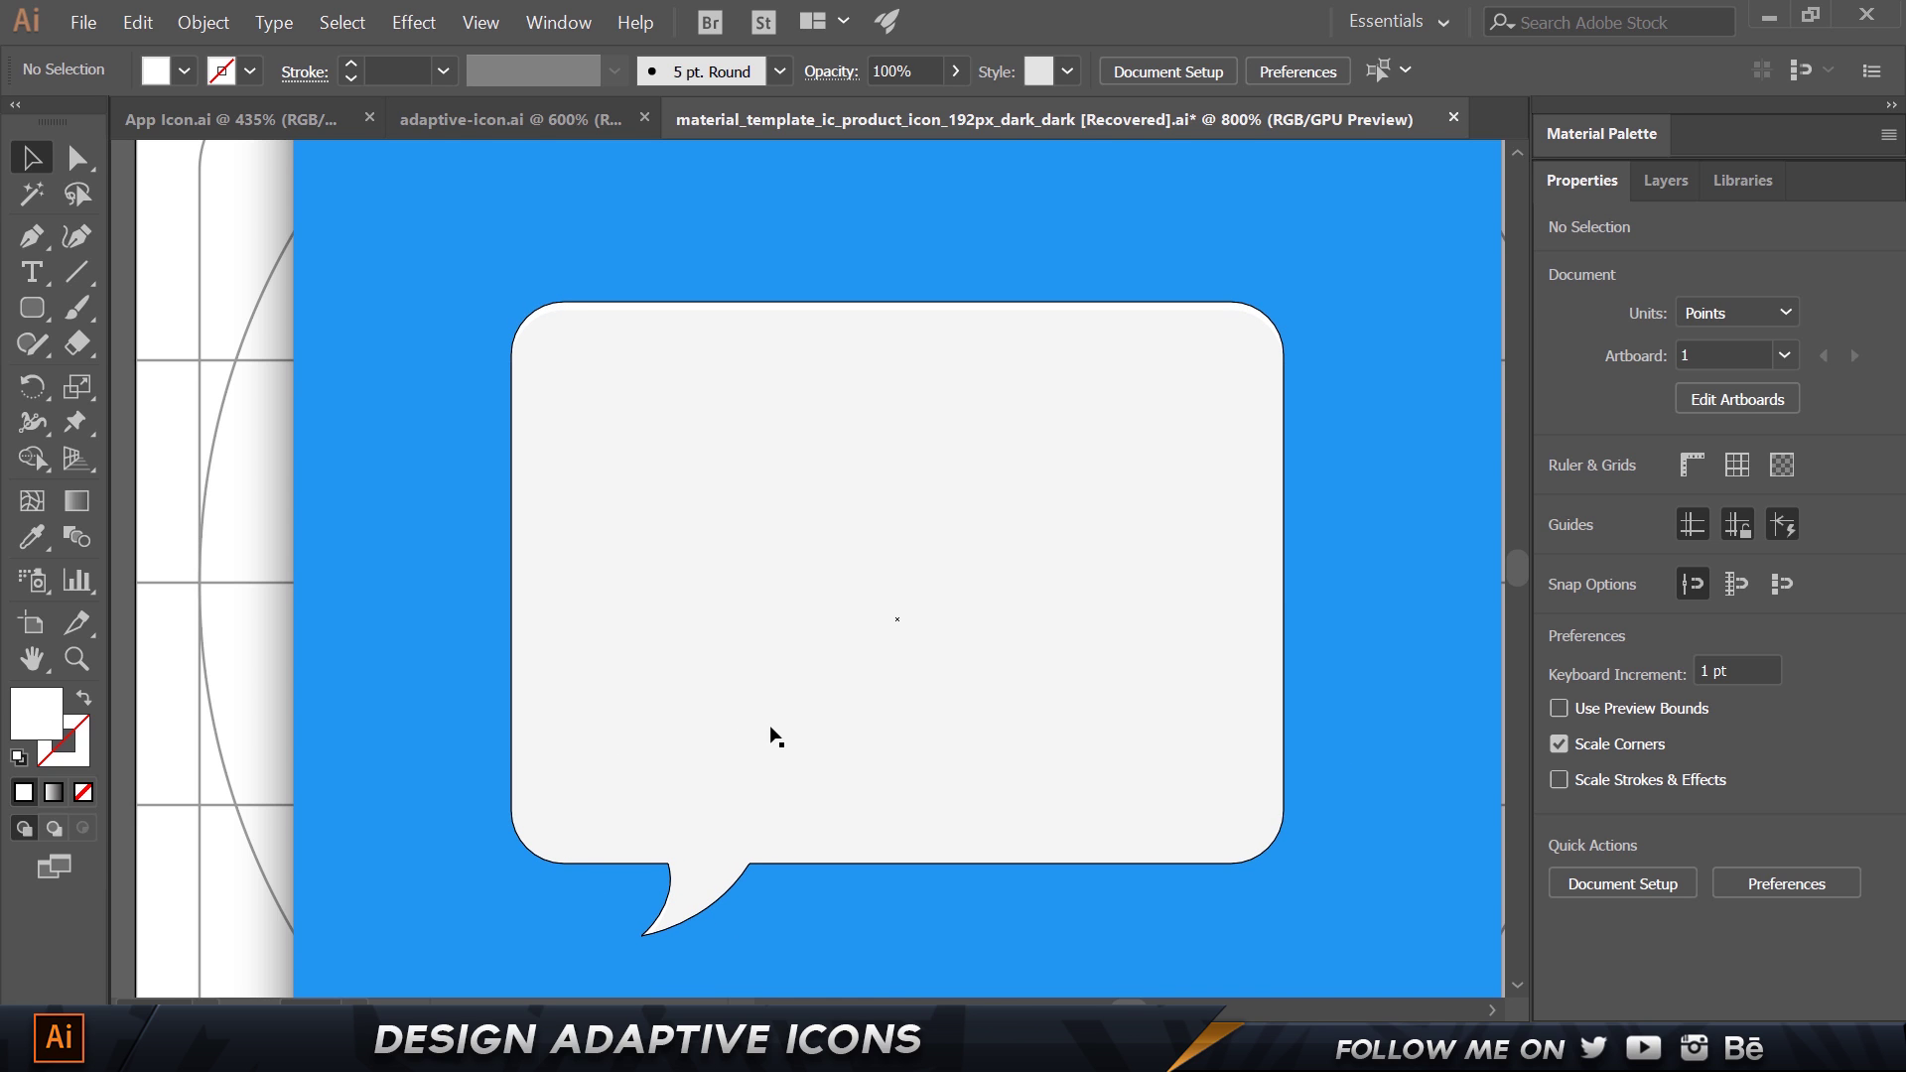
Read the drop shadow metrics in the browser's Material Design icon guidelines and return to Illustrator.
scroll(1019, 536, down, 1)
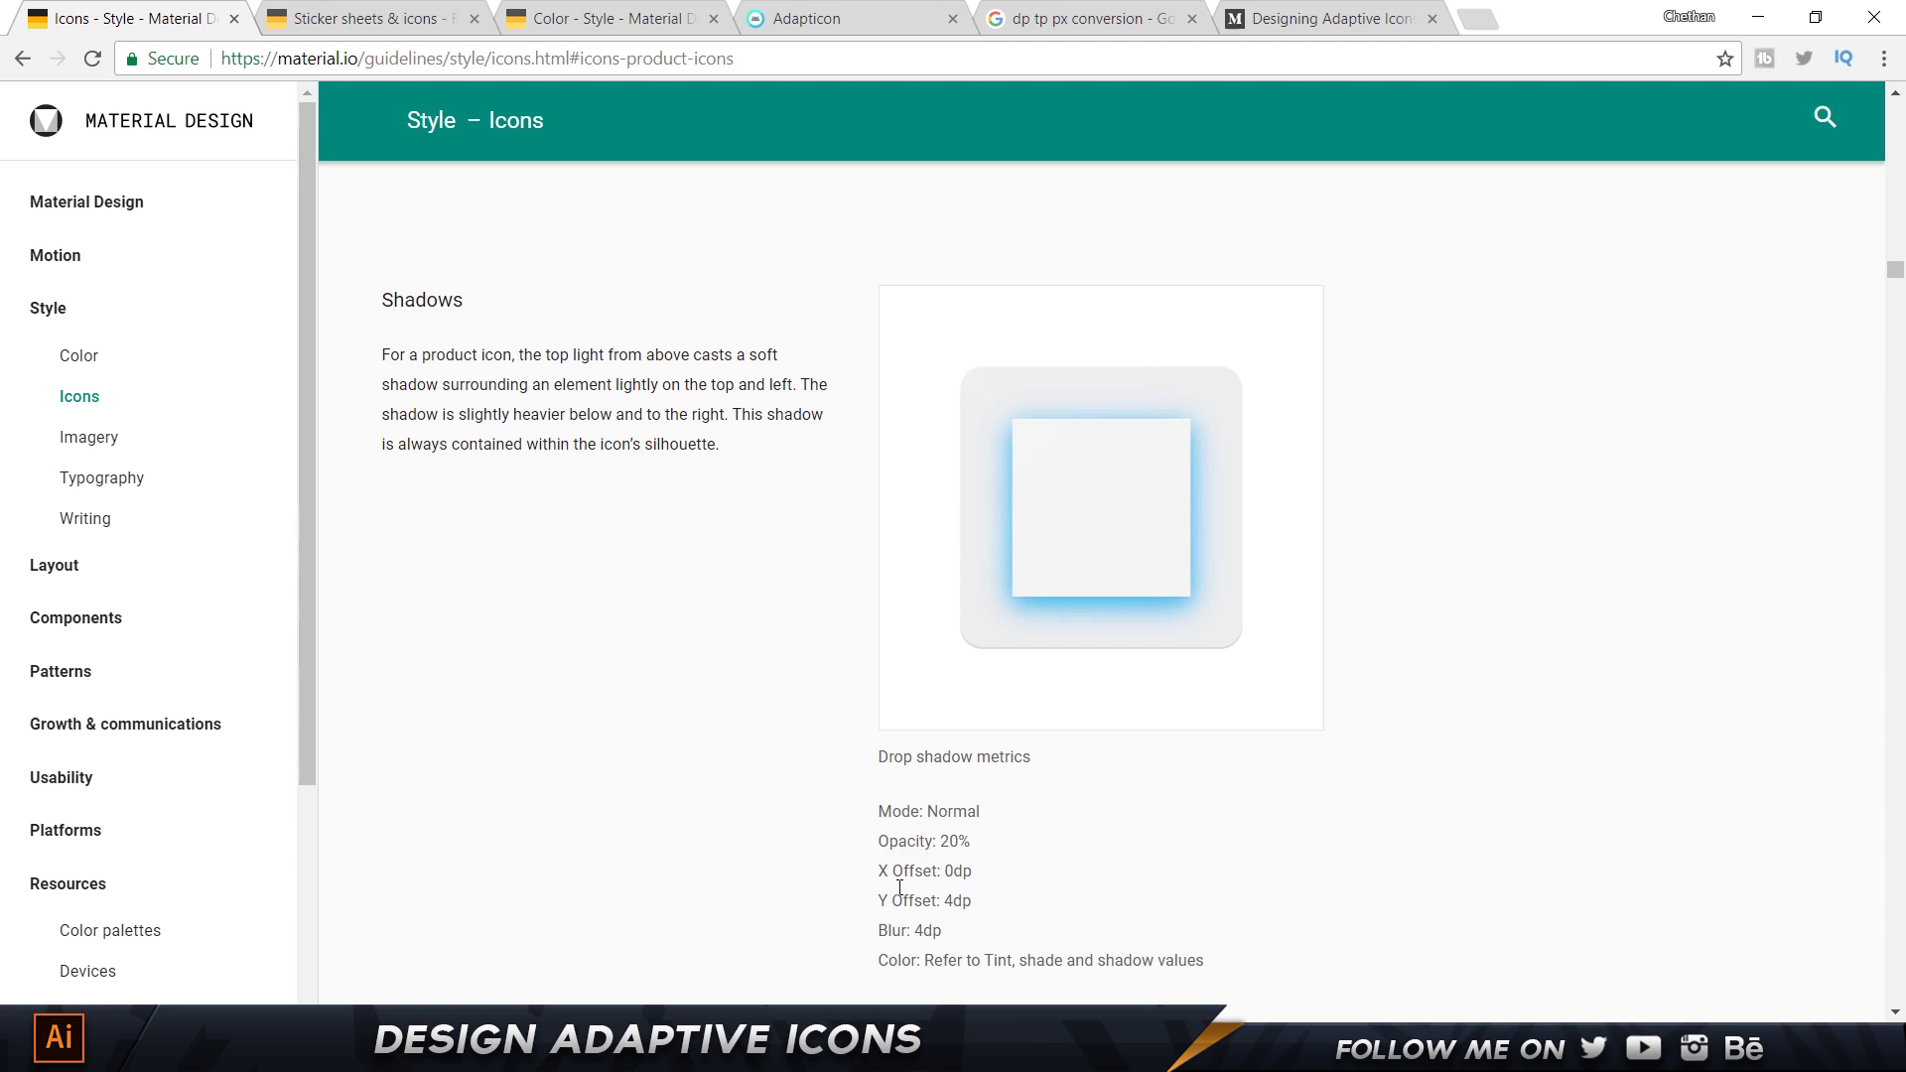
drag(877, 834, 999, 958)
click(1050, 962)
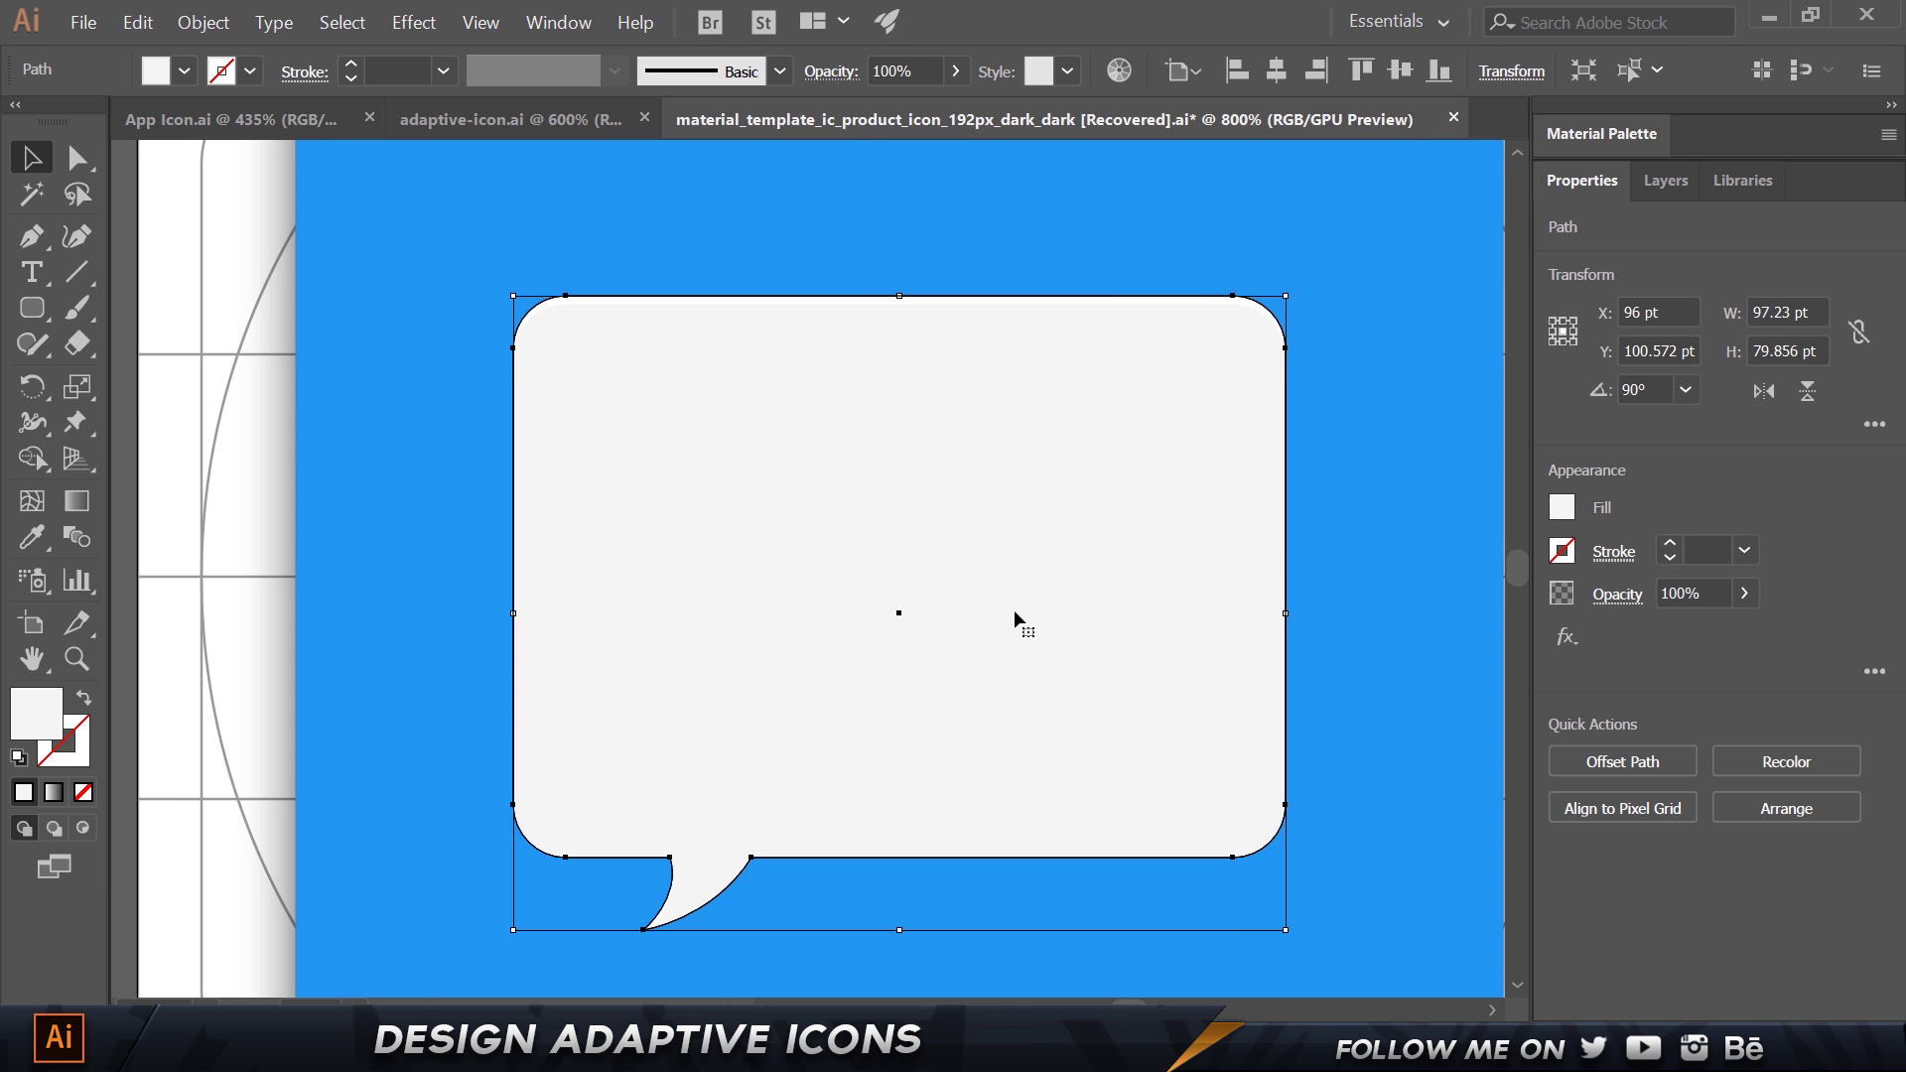
Apply a black Drop Shadow to the speech bubble with Multiply mode, 25% opacity, 0 pt X offset, 2 pt Y offset and 2 pt blur.
click(1567, 636)
mouse_move(1629, 289)
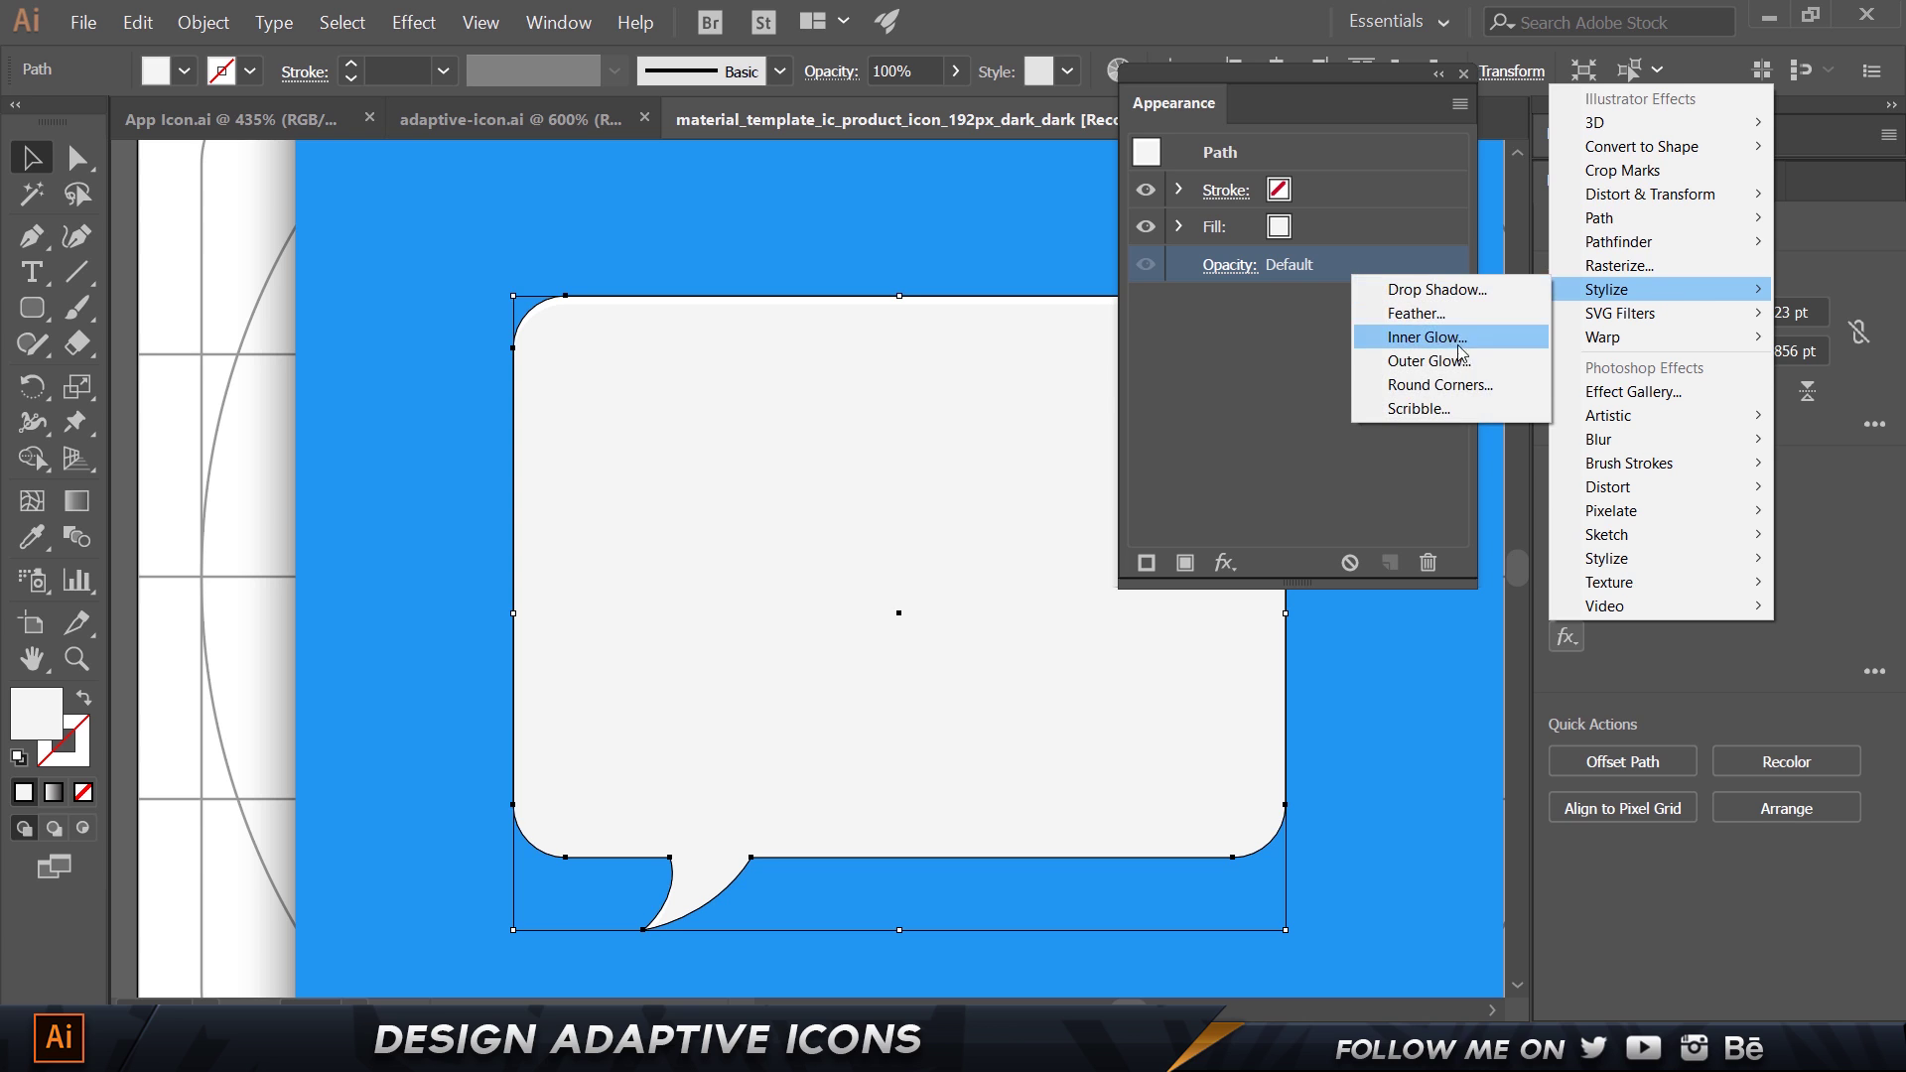
click(1435, 289)
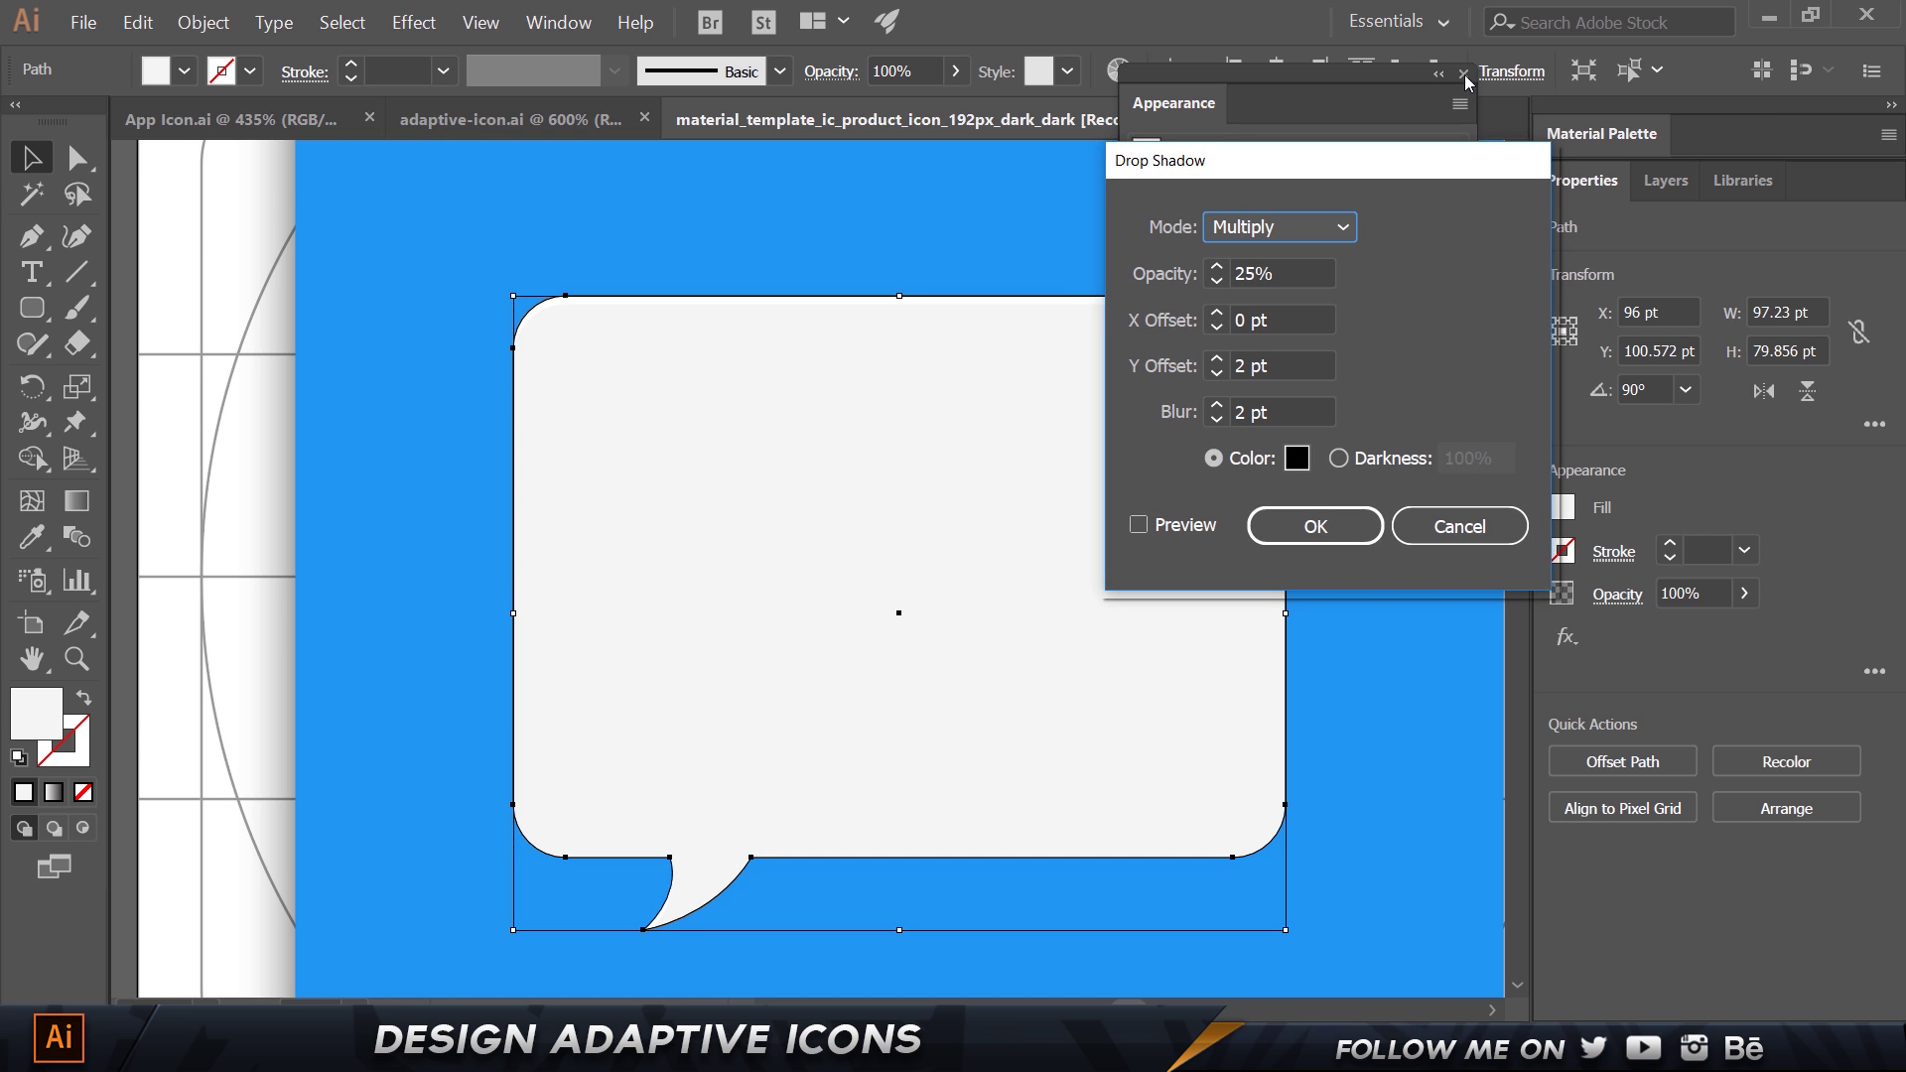
click(1138, 524)
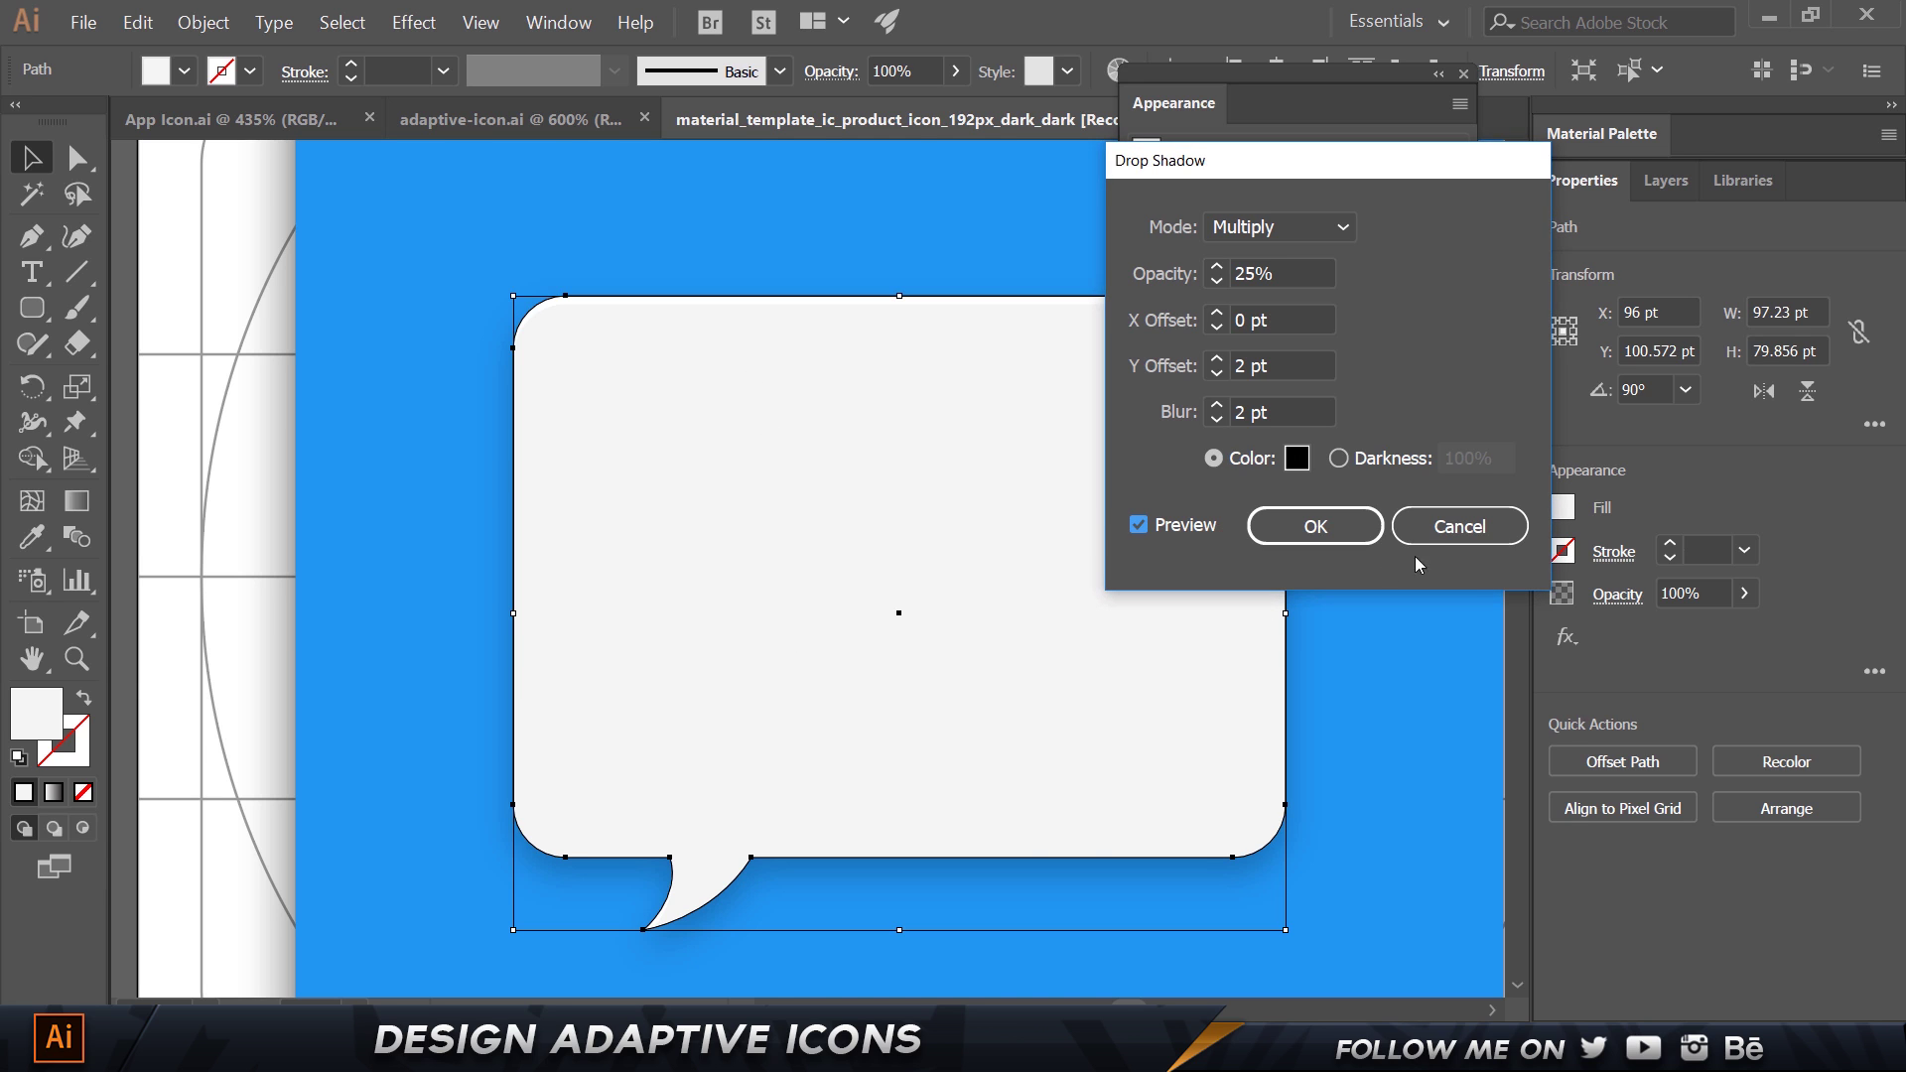
click(1307, 531)
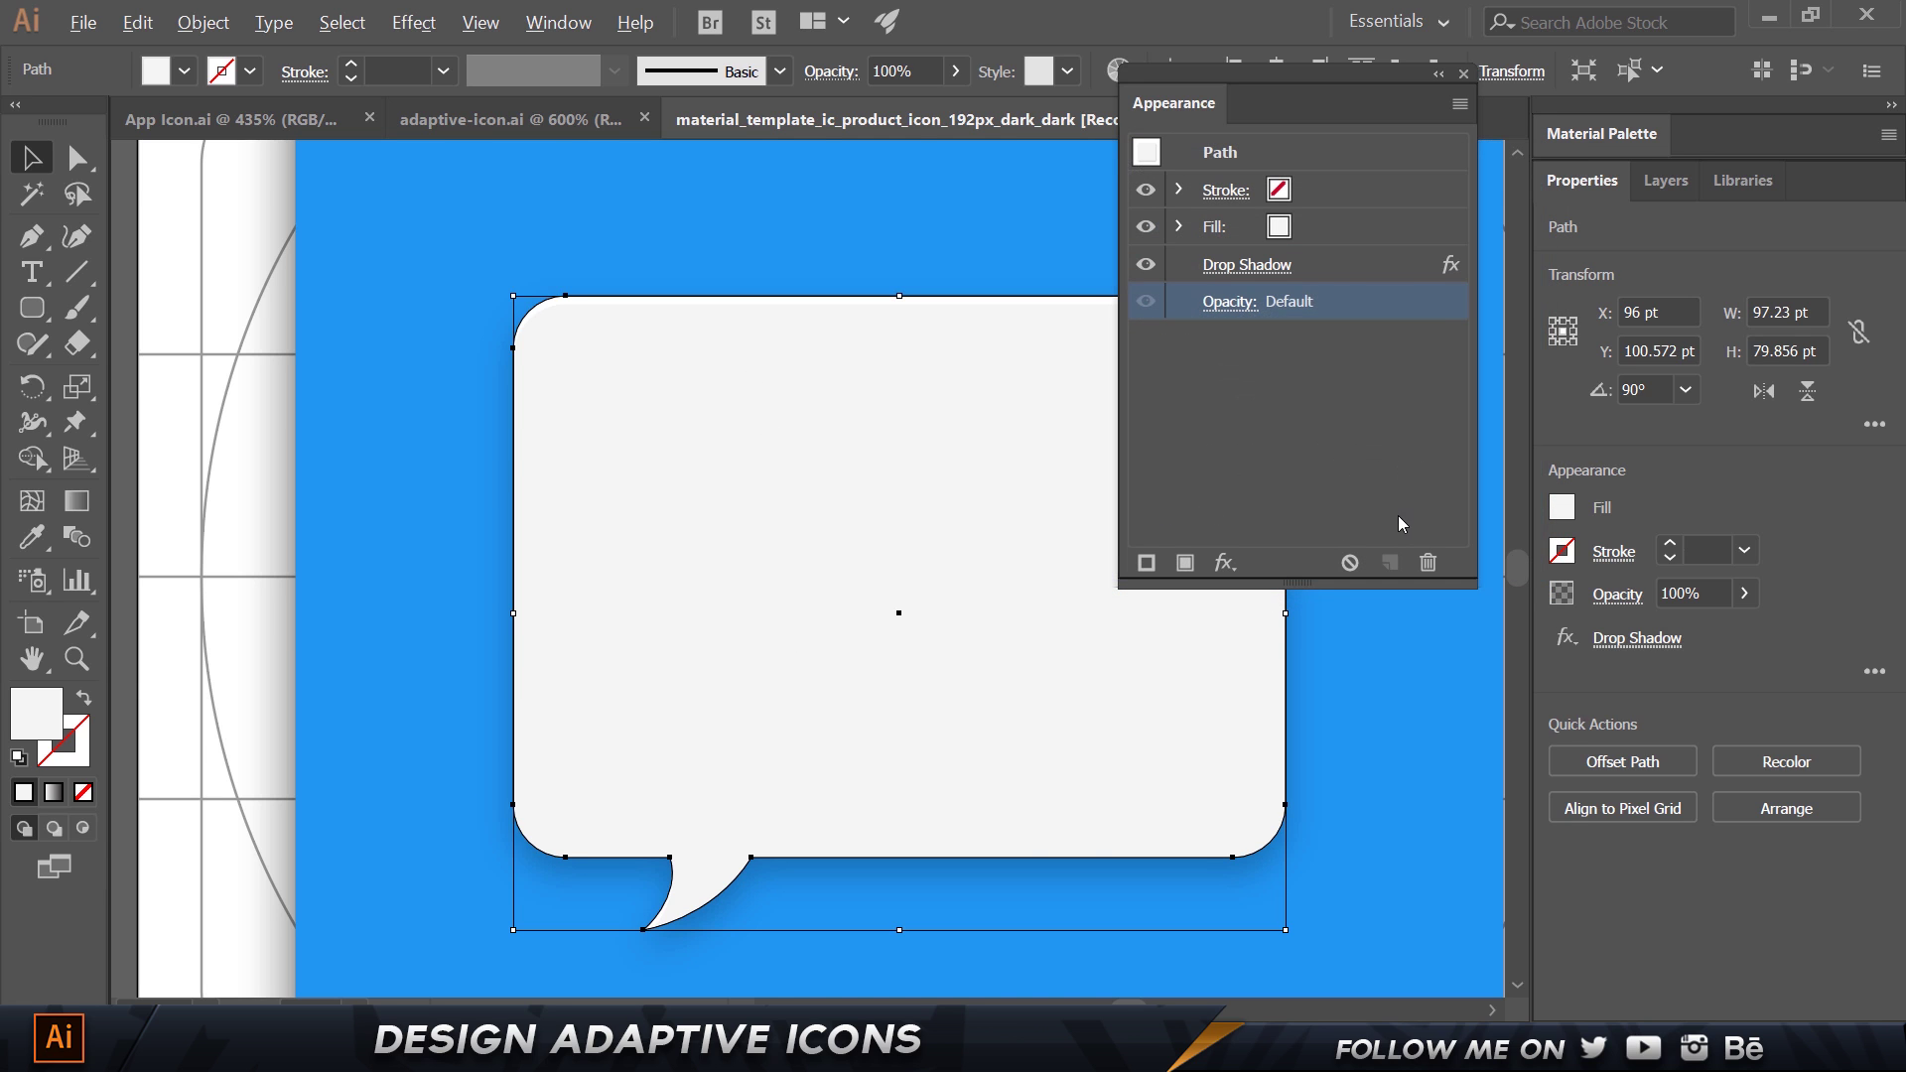
click(1466, 75)
key(ctrl+minus)
click(1427, 331)
click(205, 503)
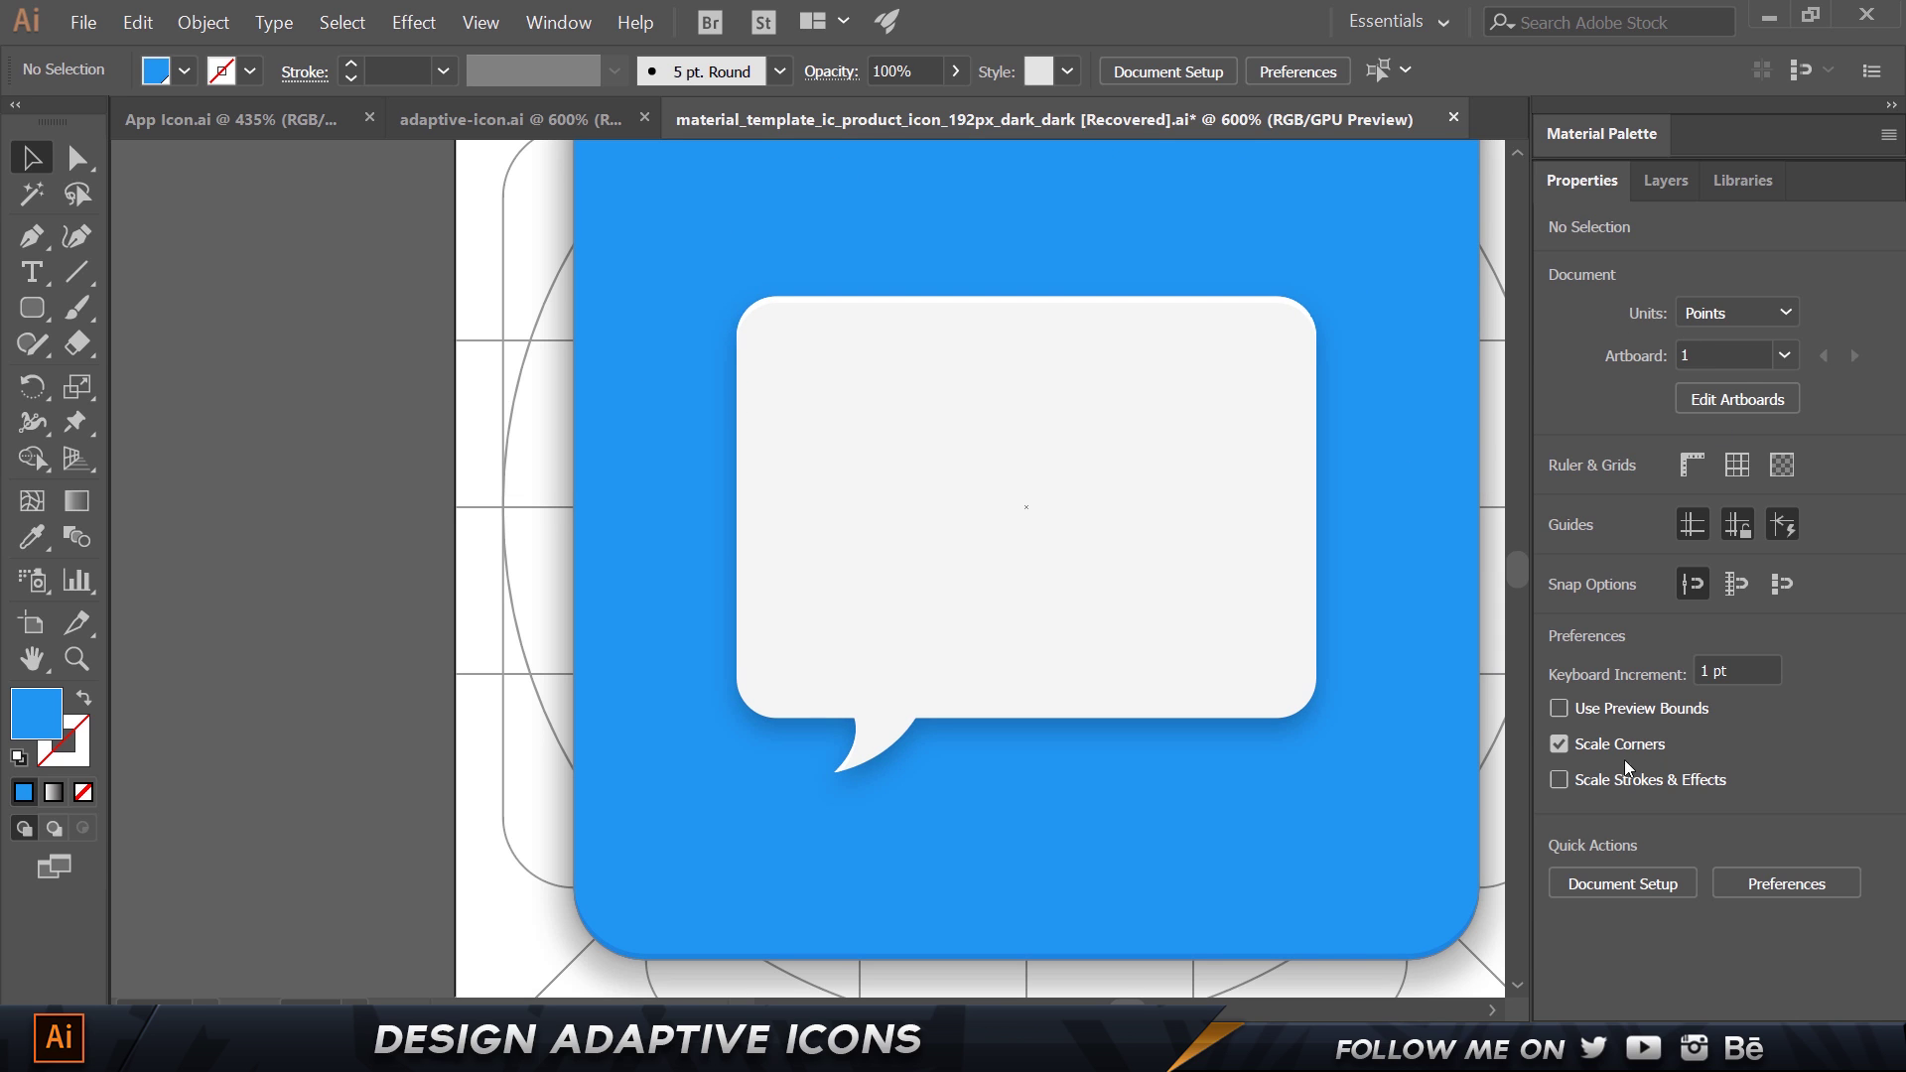
Reopen the speech bubble's Drop Shadow effect for editing and move its dialog aside.
click(1666, 180)
click(1042, 438)
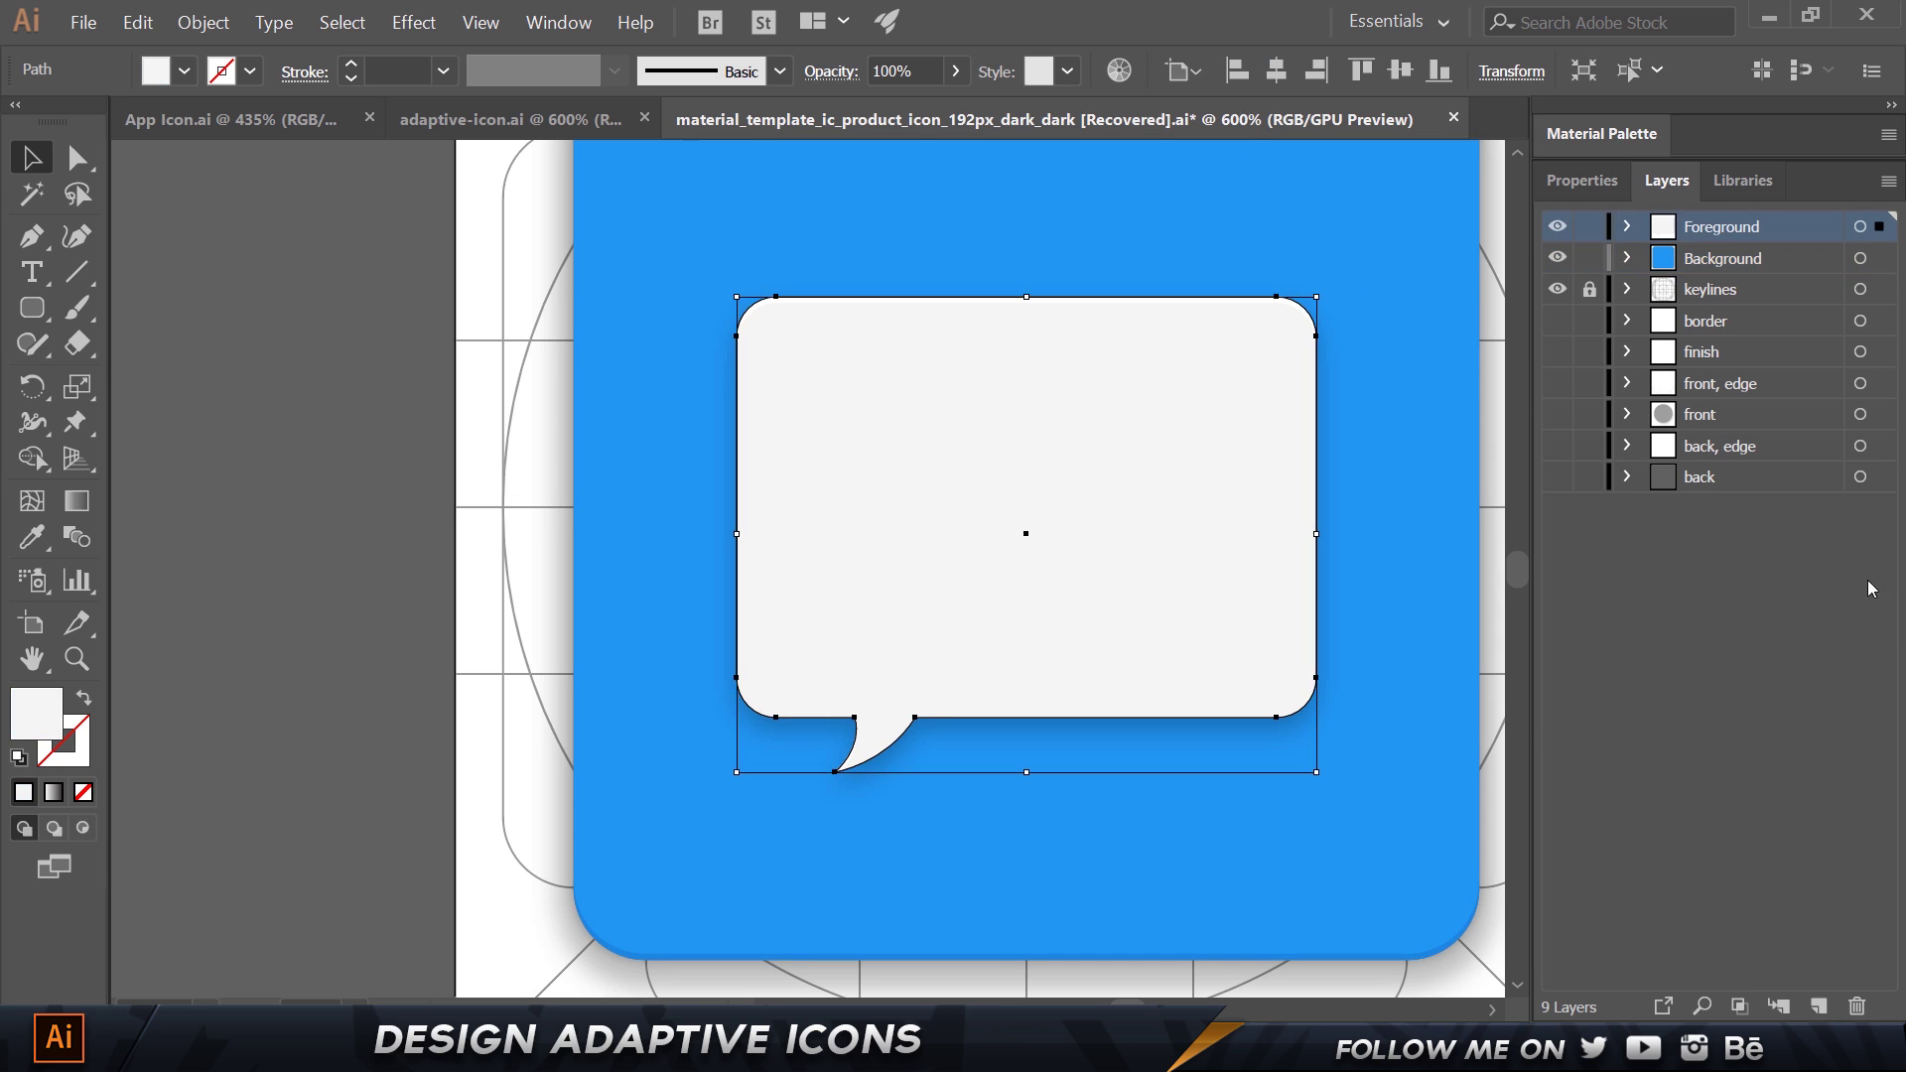
click(1604, 181)
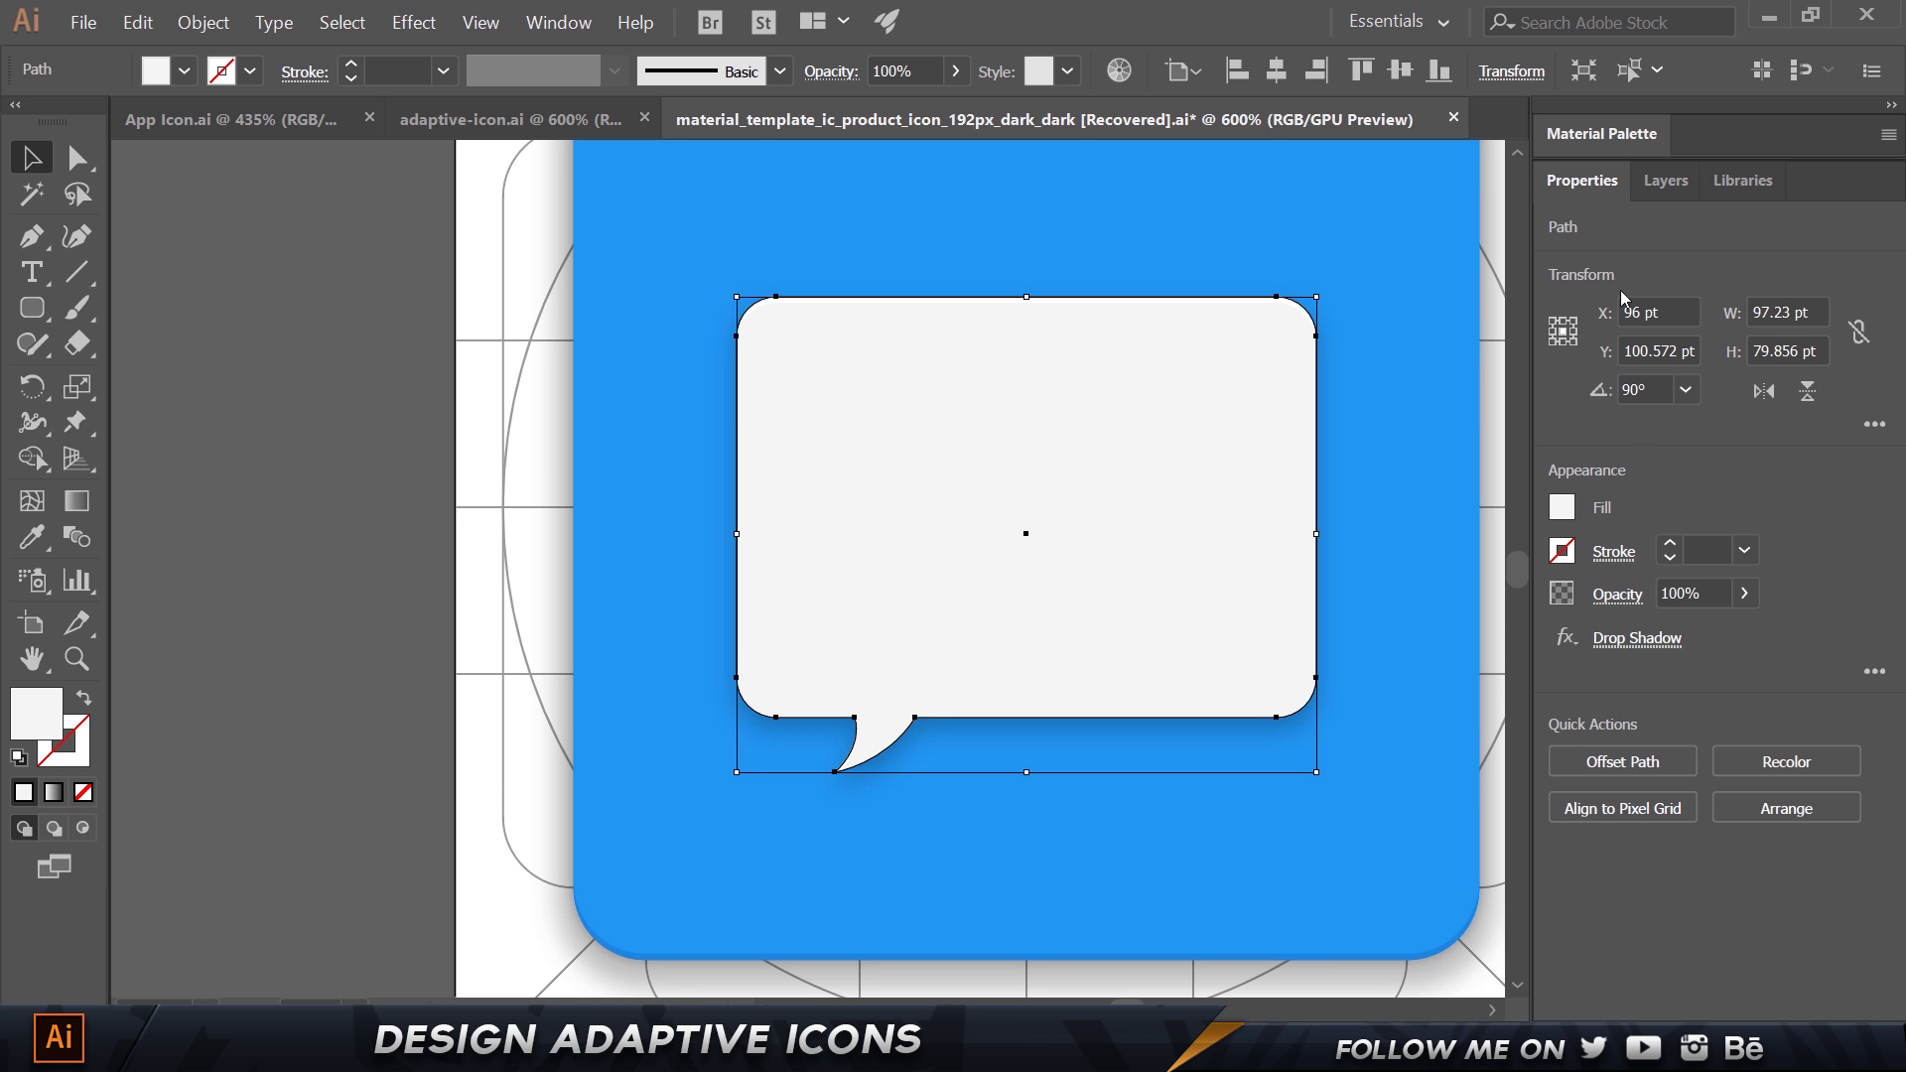
click(1636, 637)
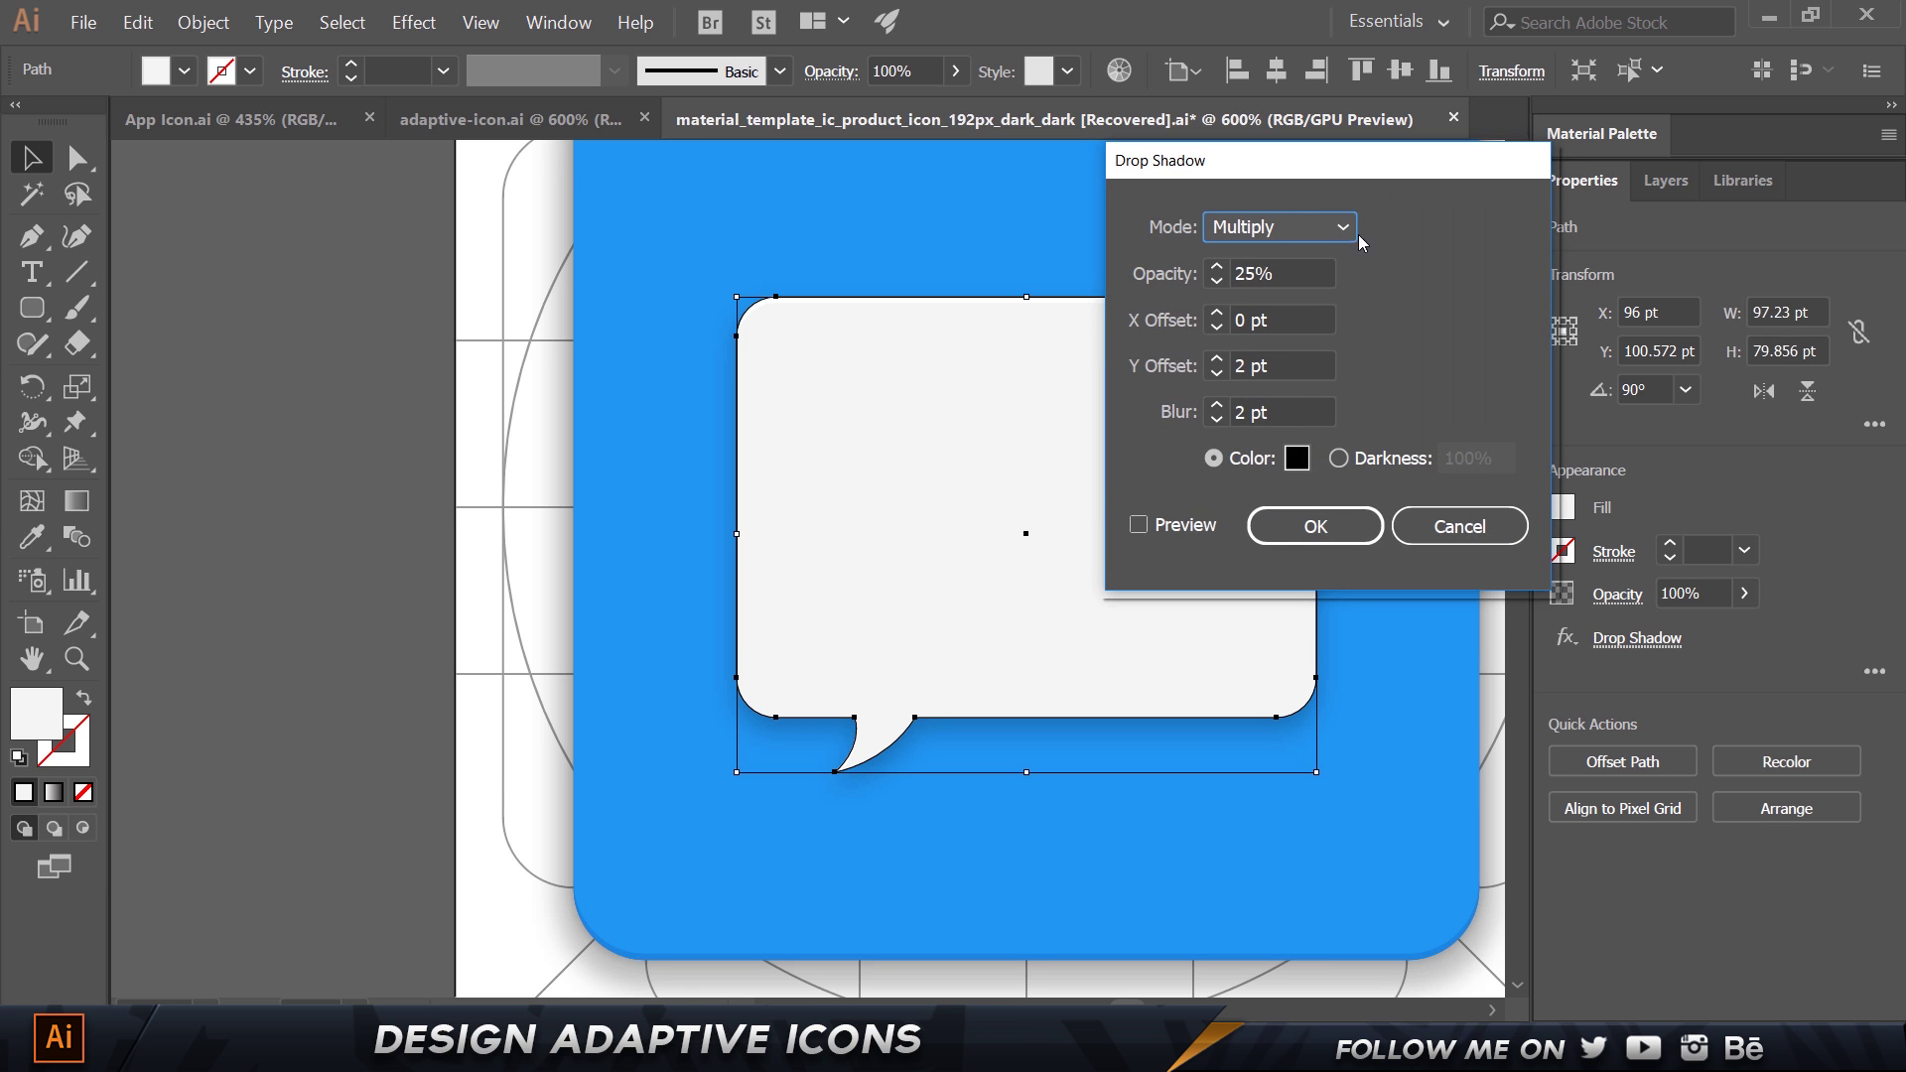
drag(1405, 178, 1271, 185)
Change the drop shadow's colour to the Blue 900 swatch and apply the updated effect to the speech bubble.
click(1161, 467)
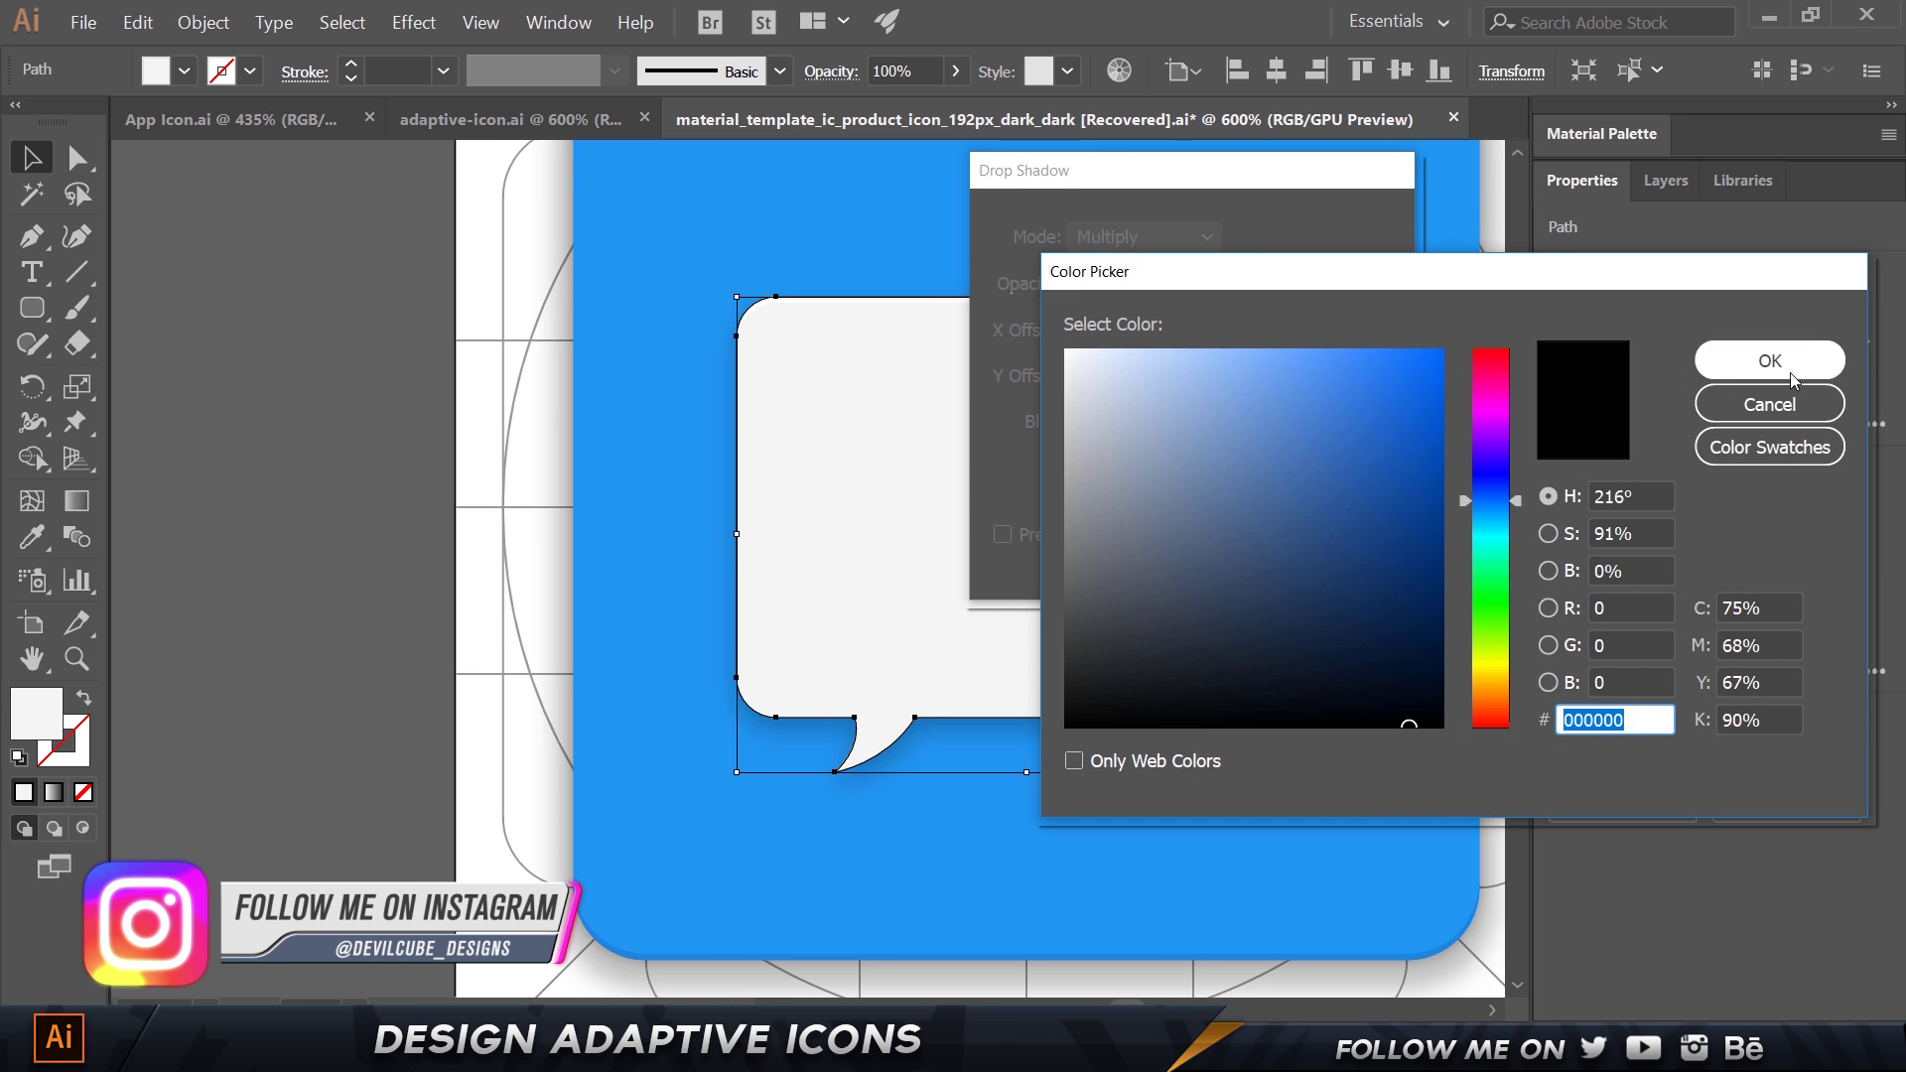
click(1805, 459)
scroll(1244, 587, down, 15)
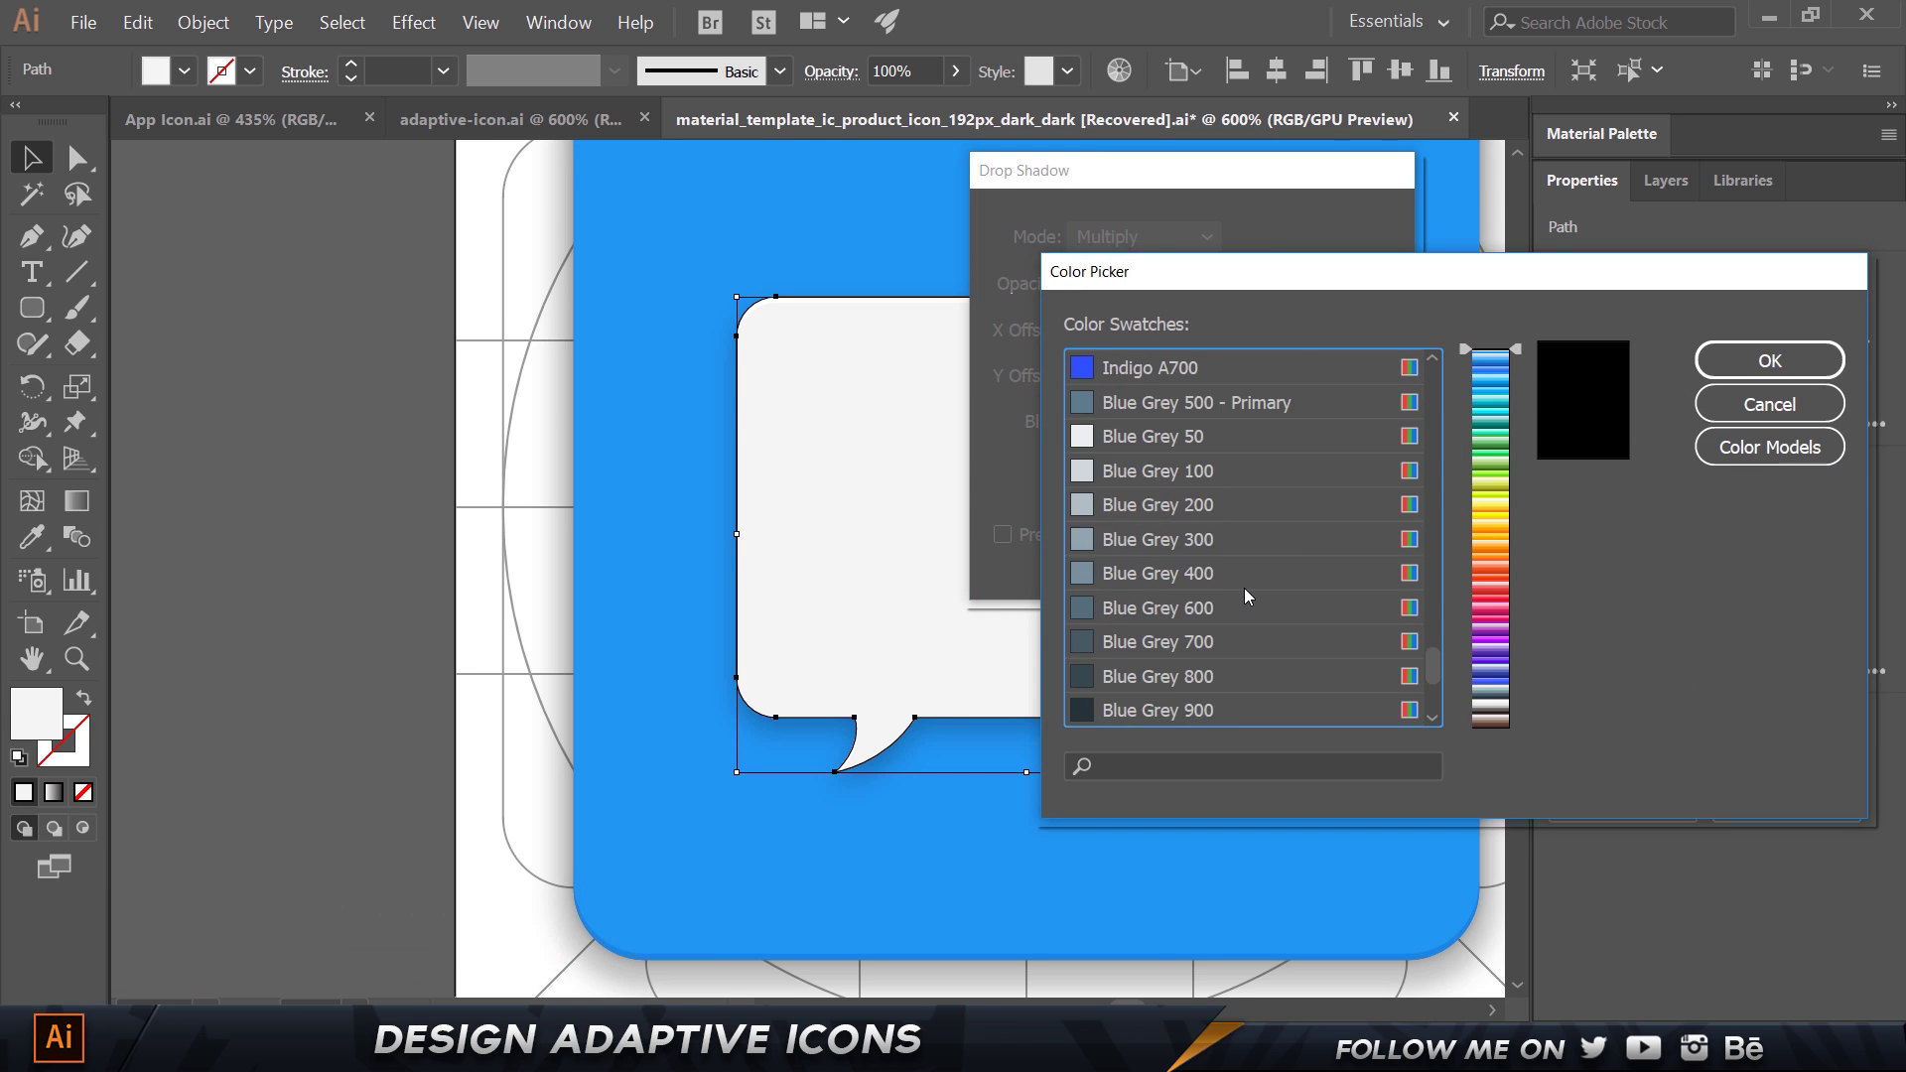
scroll(1243, 588, up, 5)
scroll(1243, 588, down, 3)
scroll(1243, 588, up, 2)
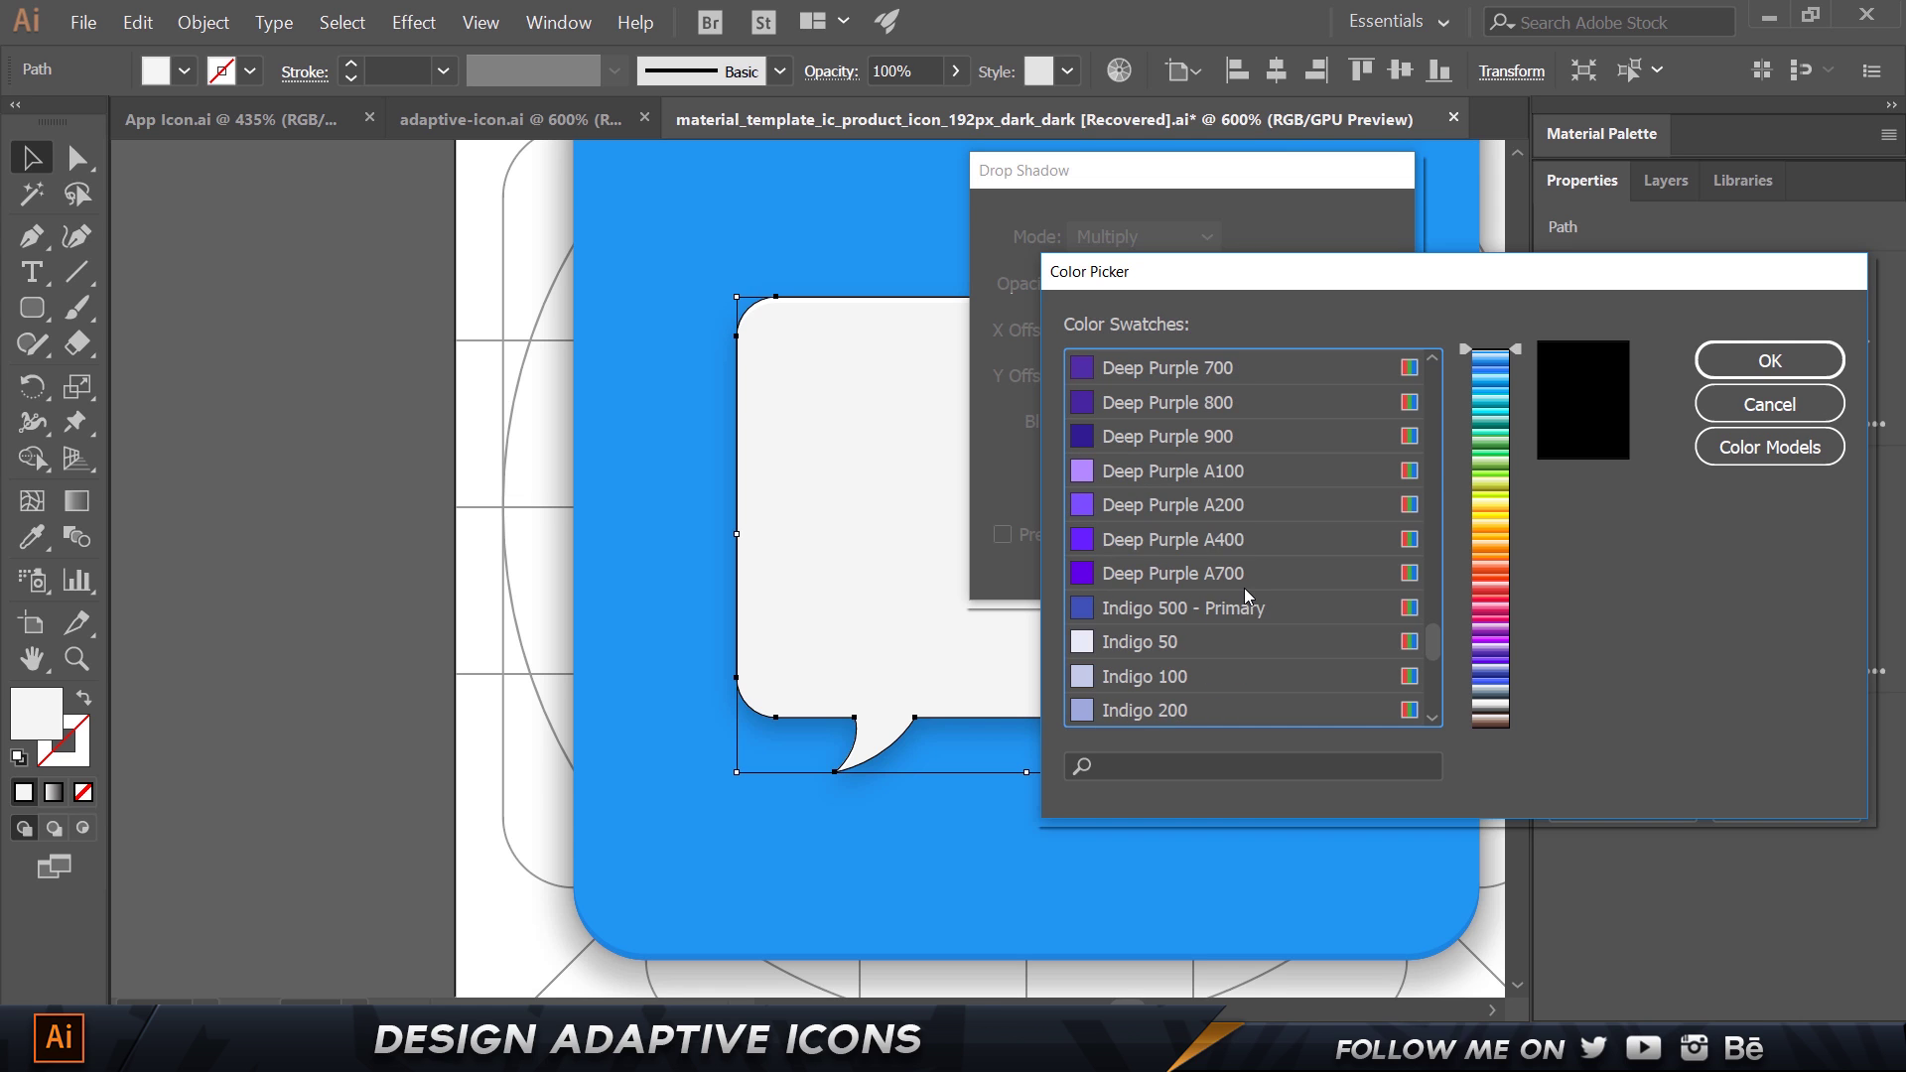
scroll(1243, 588, down, 3)
scroll(1243, 587, down, 15)
scroll(1243, 587, up, 15)
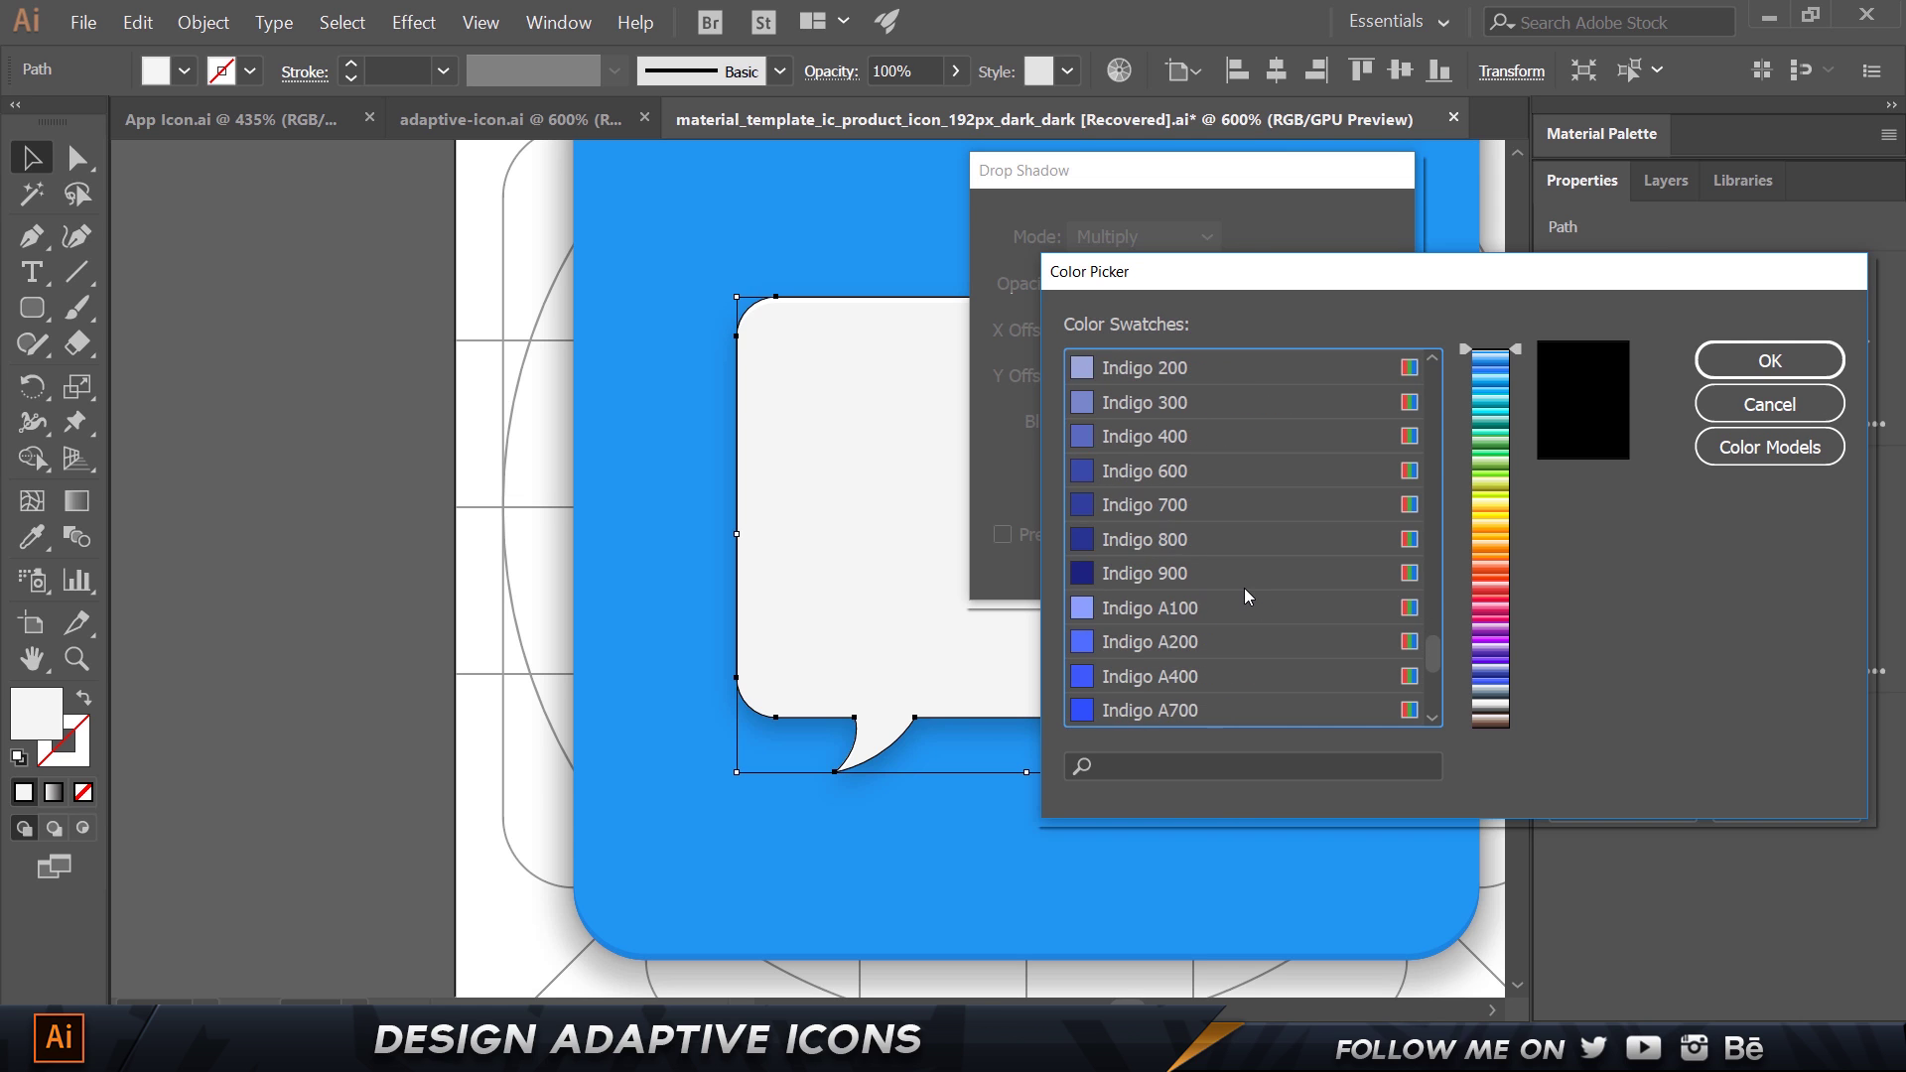
scroll(1146, 415, down, 6)
click(1170, 413)
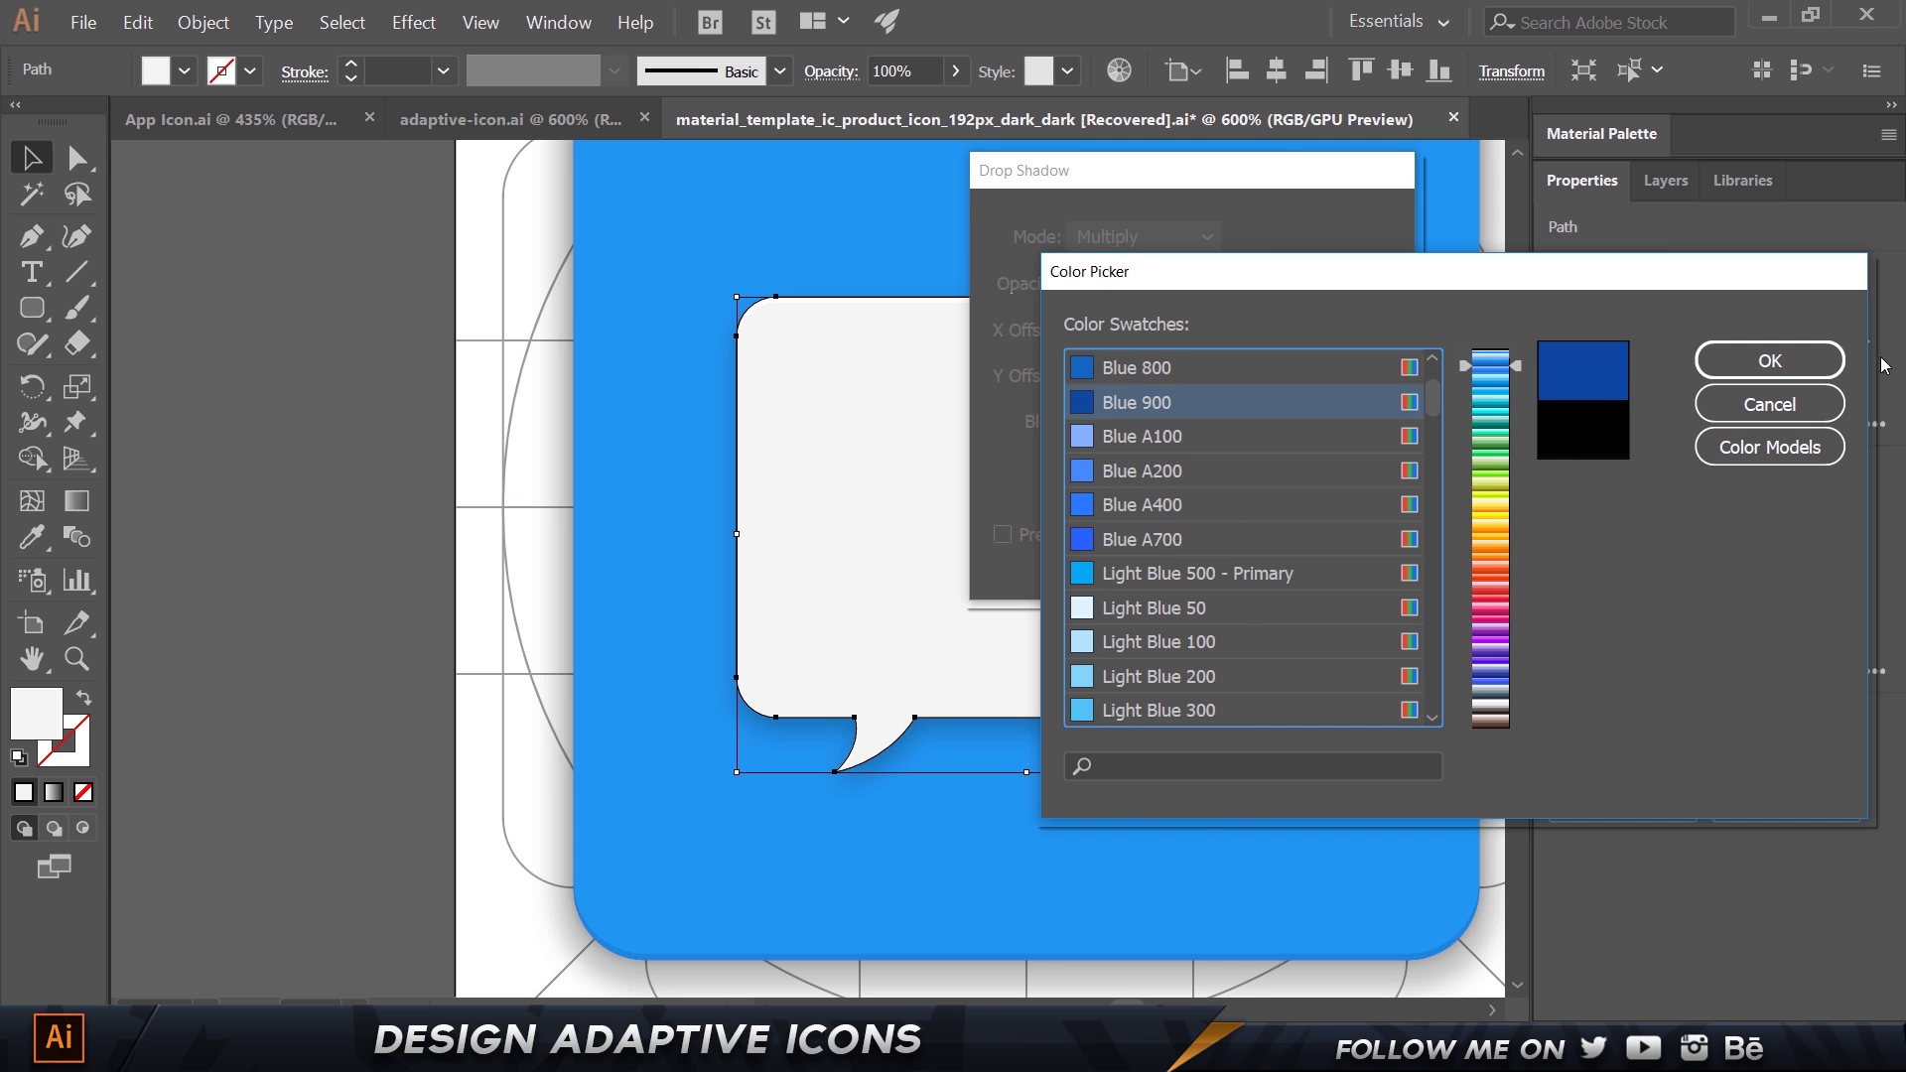
click(1770, 361)
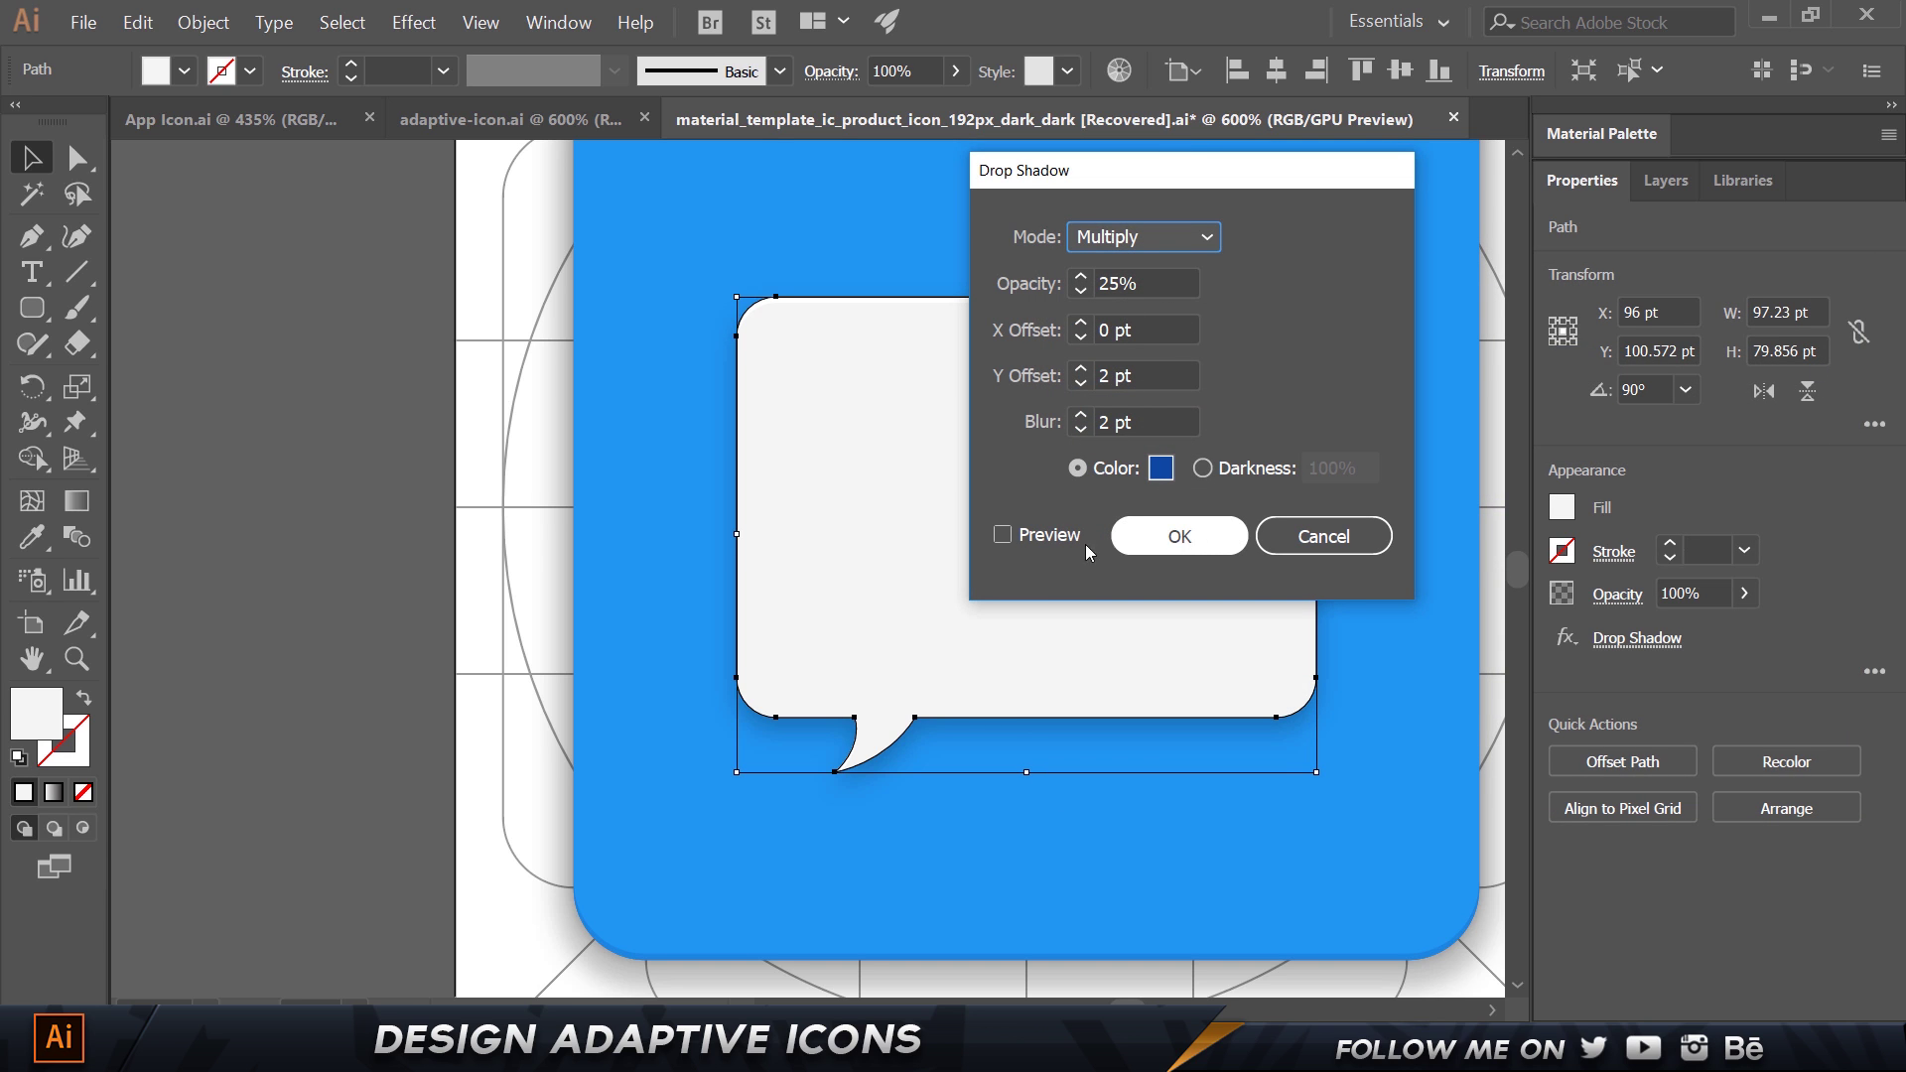
click(1045, 534)
click(1167, 543)
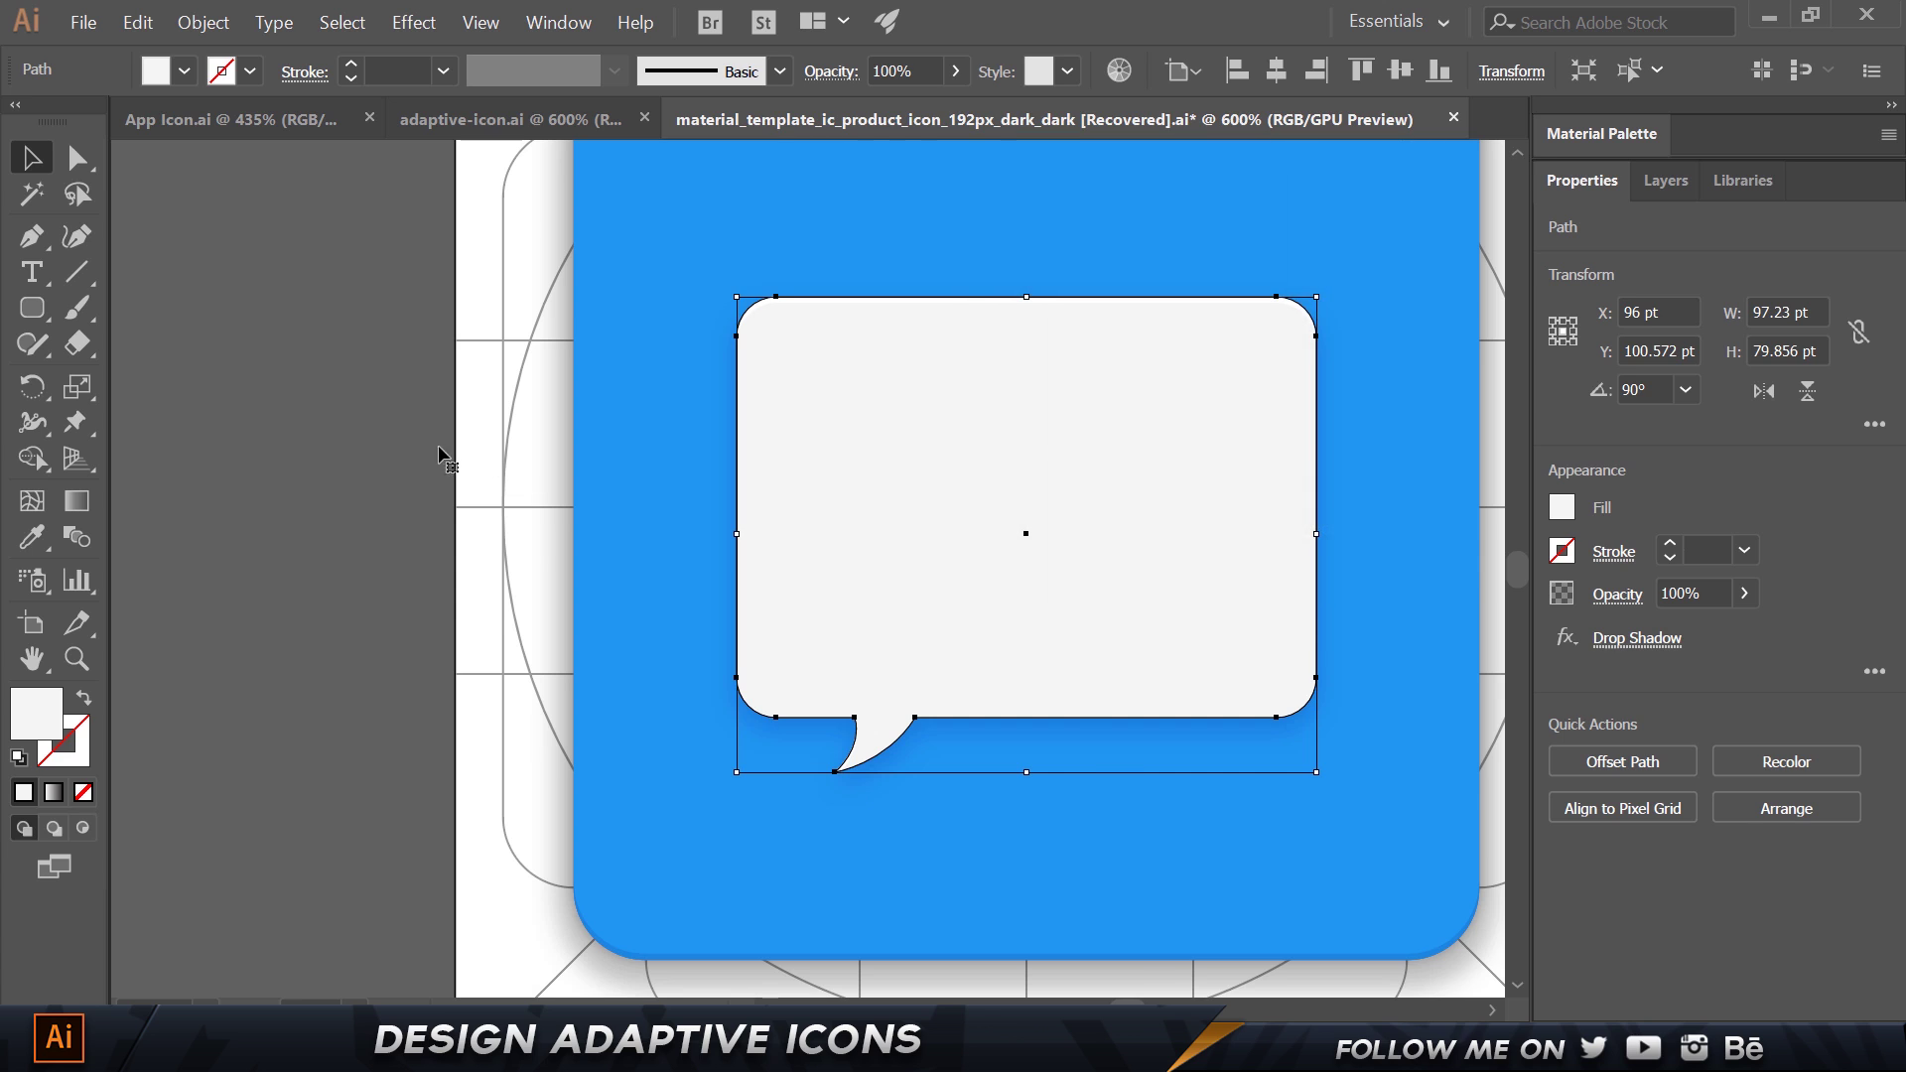
click(268, 596)
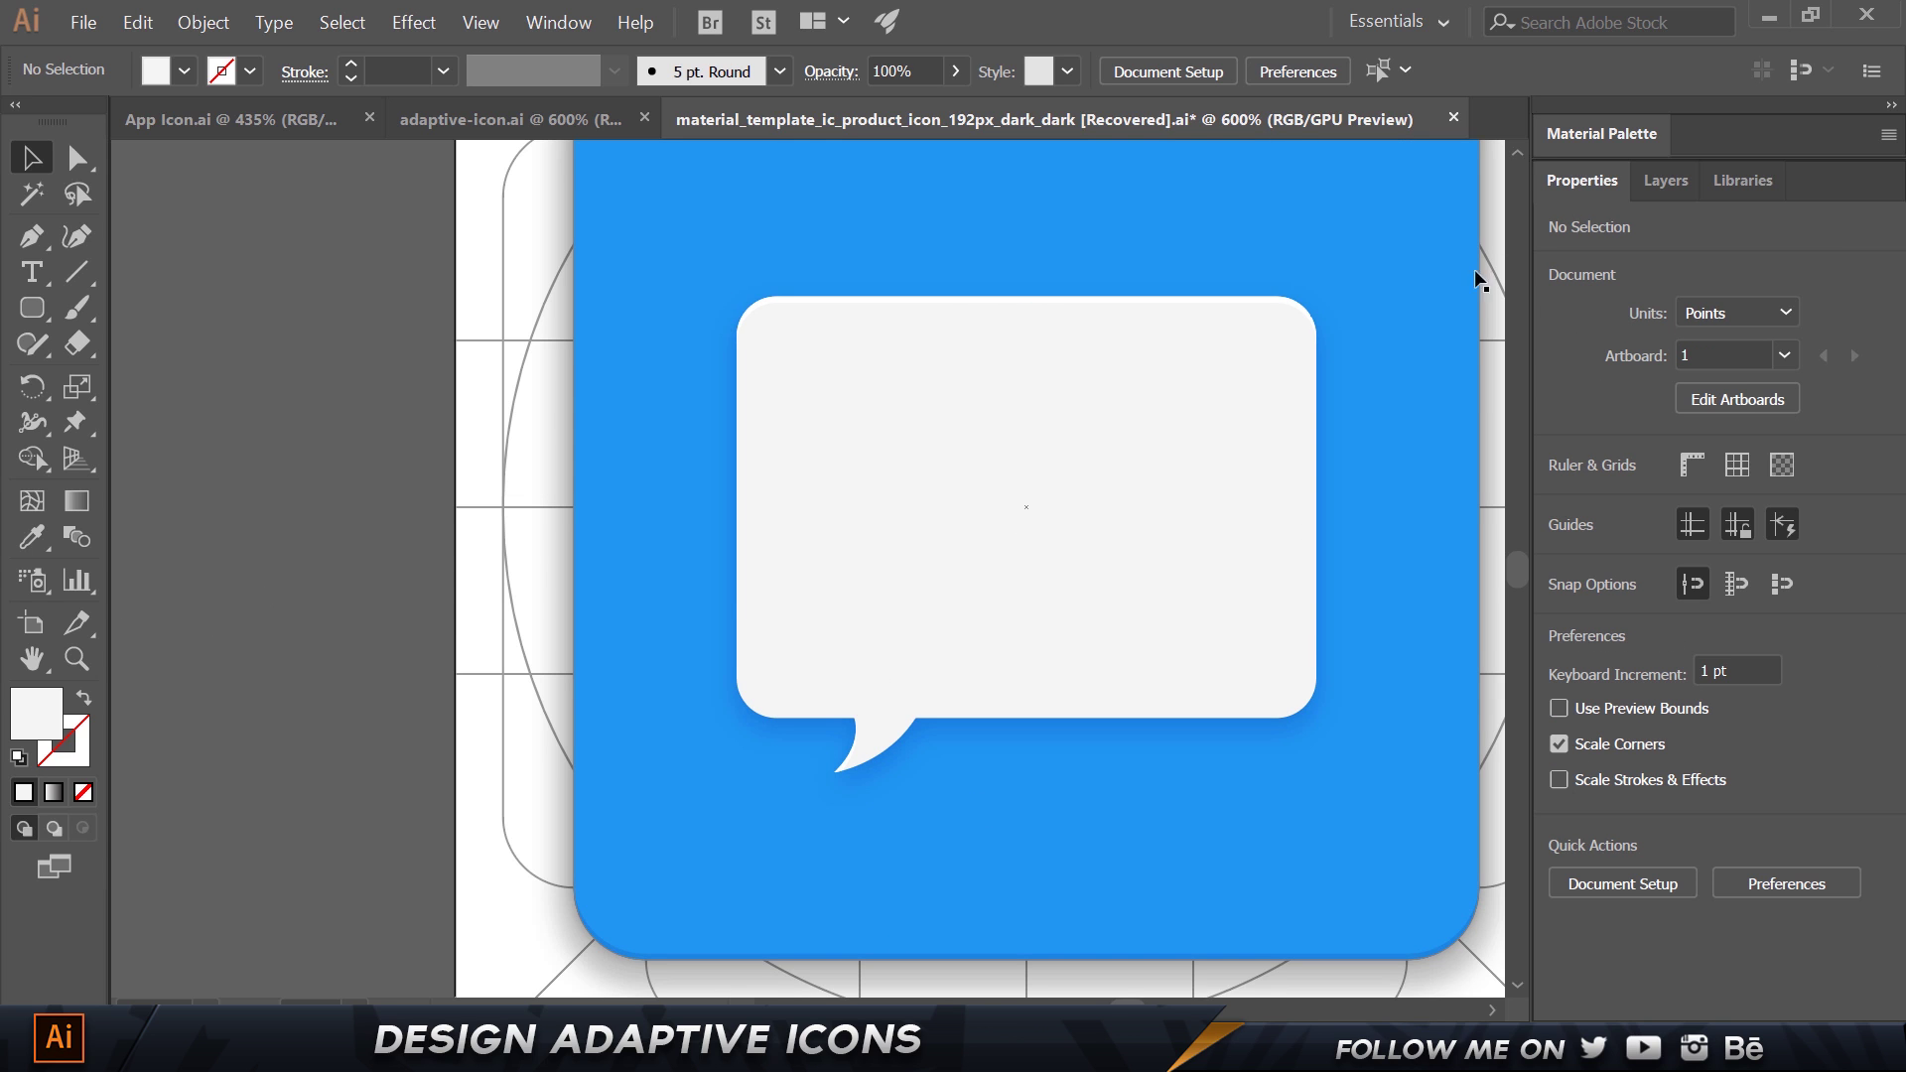
Add another Drop Shadow effect instance to the speech bubble.
scroll(1406, 611, up, 2)
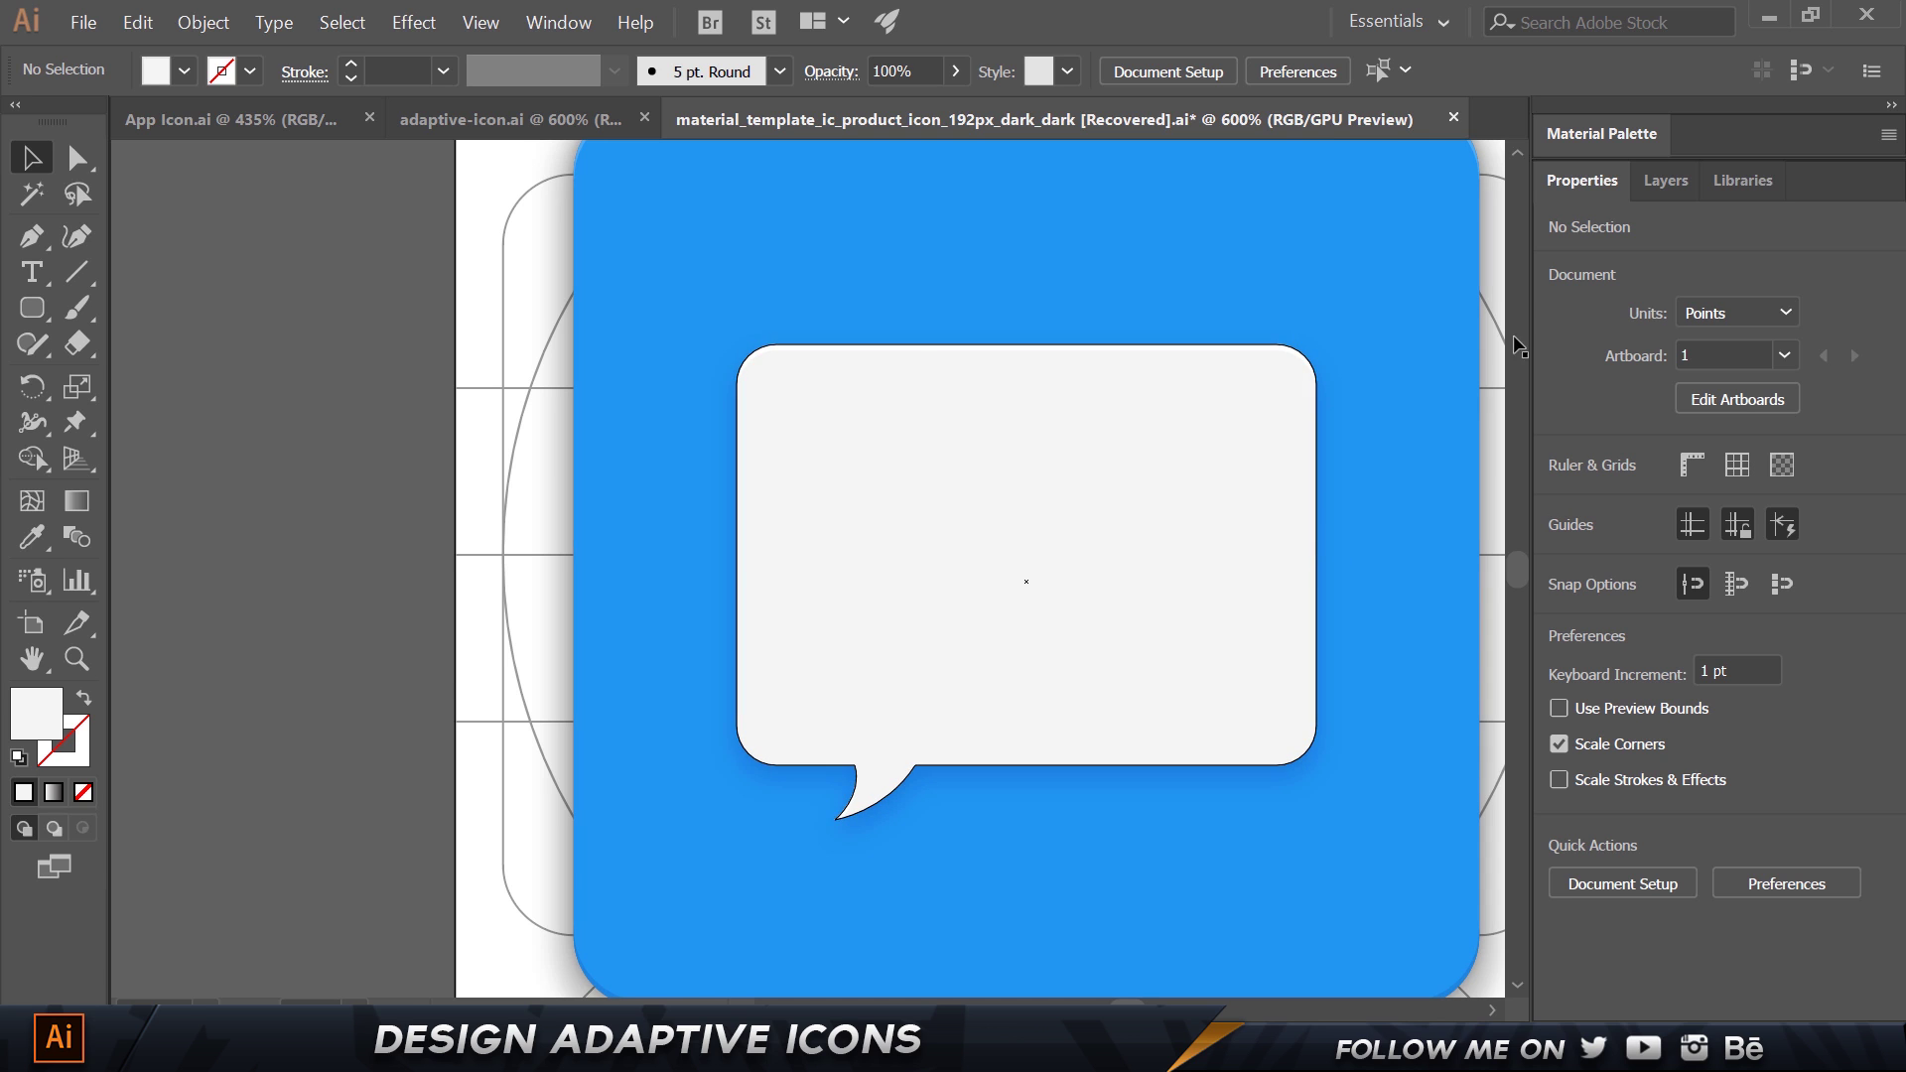
click(1206, 572)
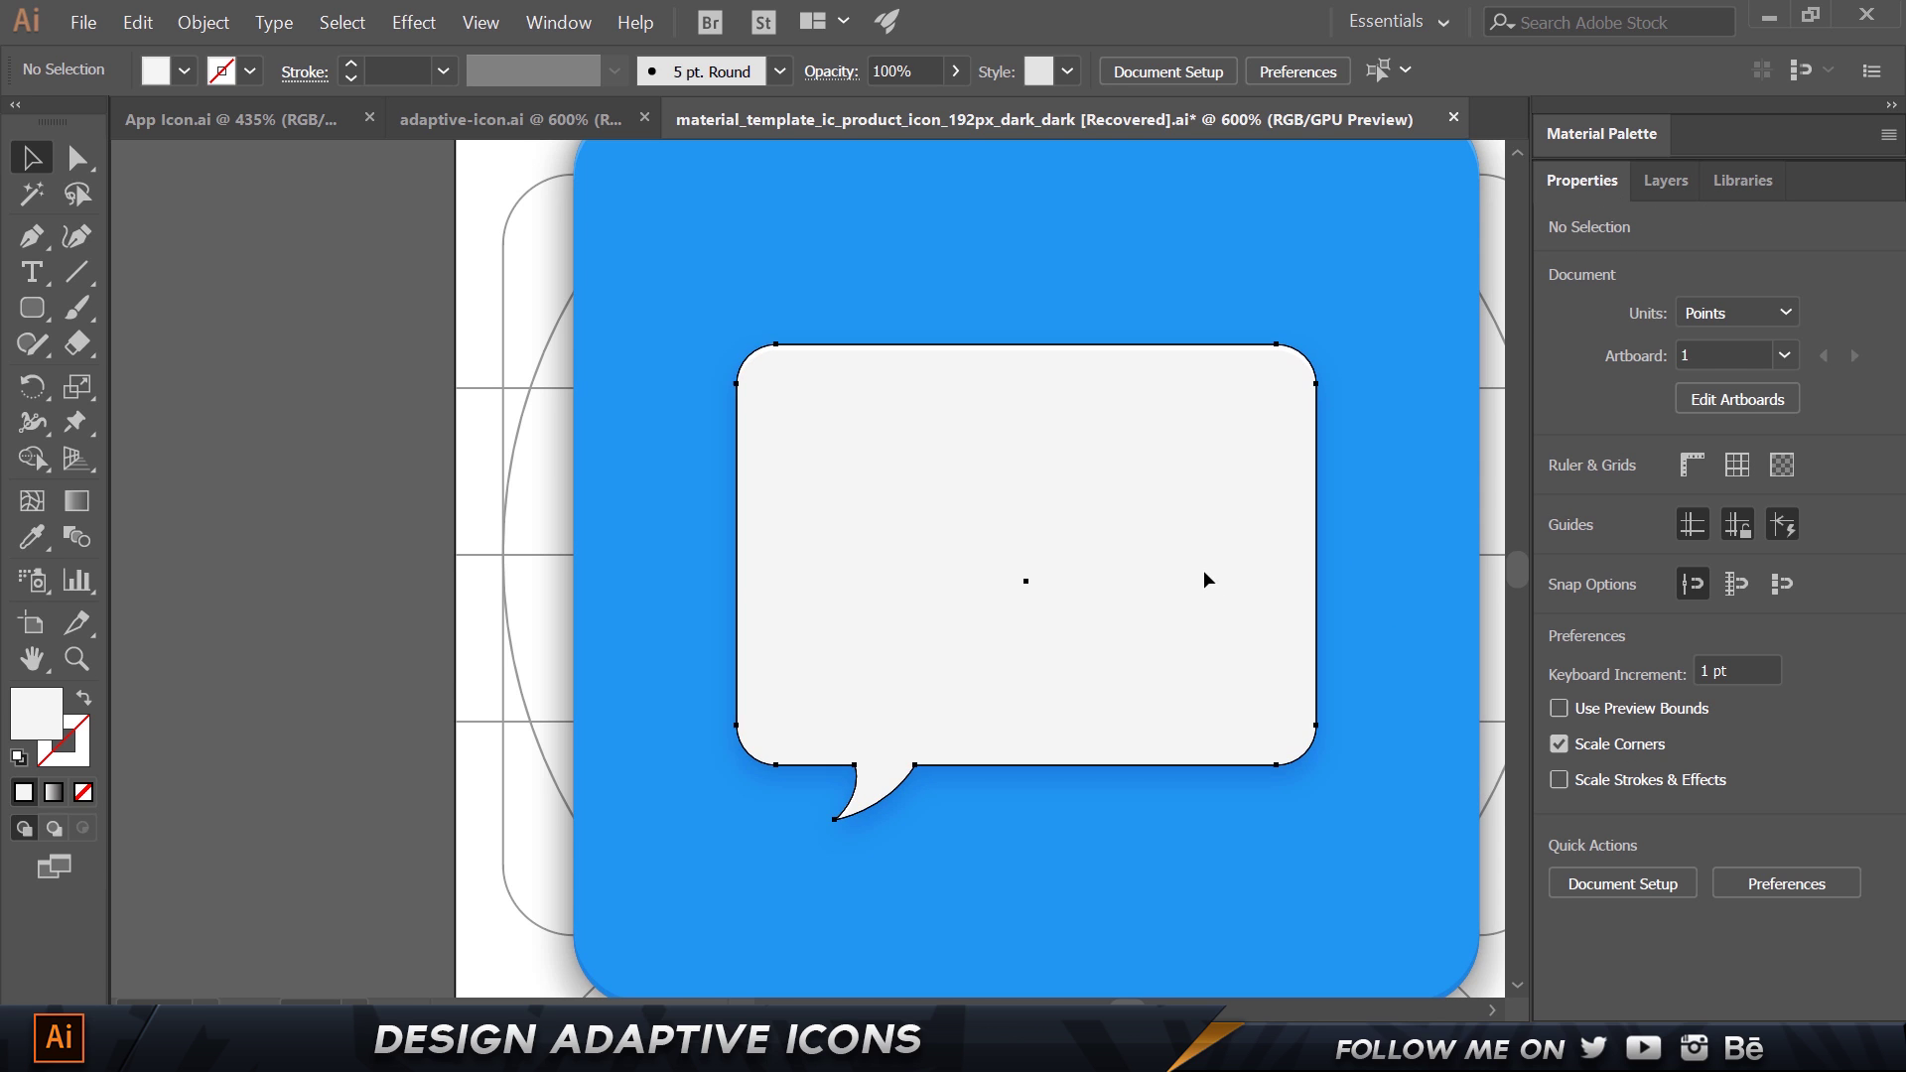
click(1566, 638)
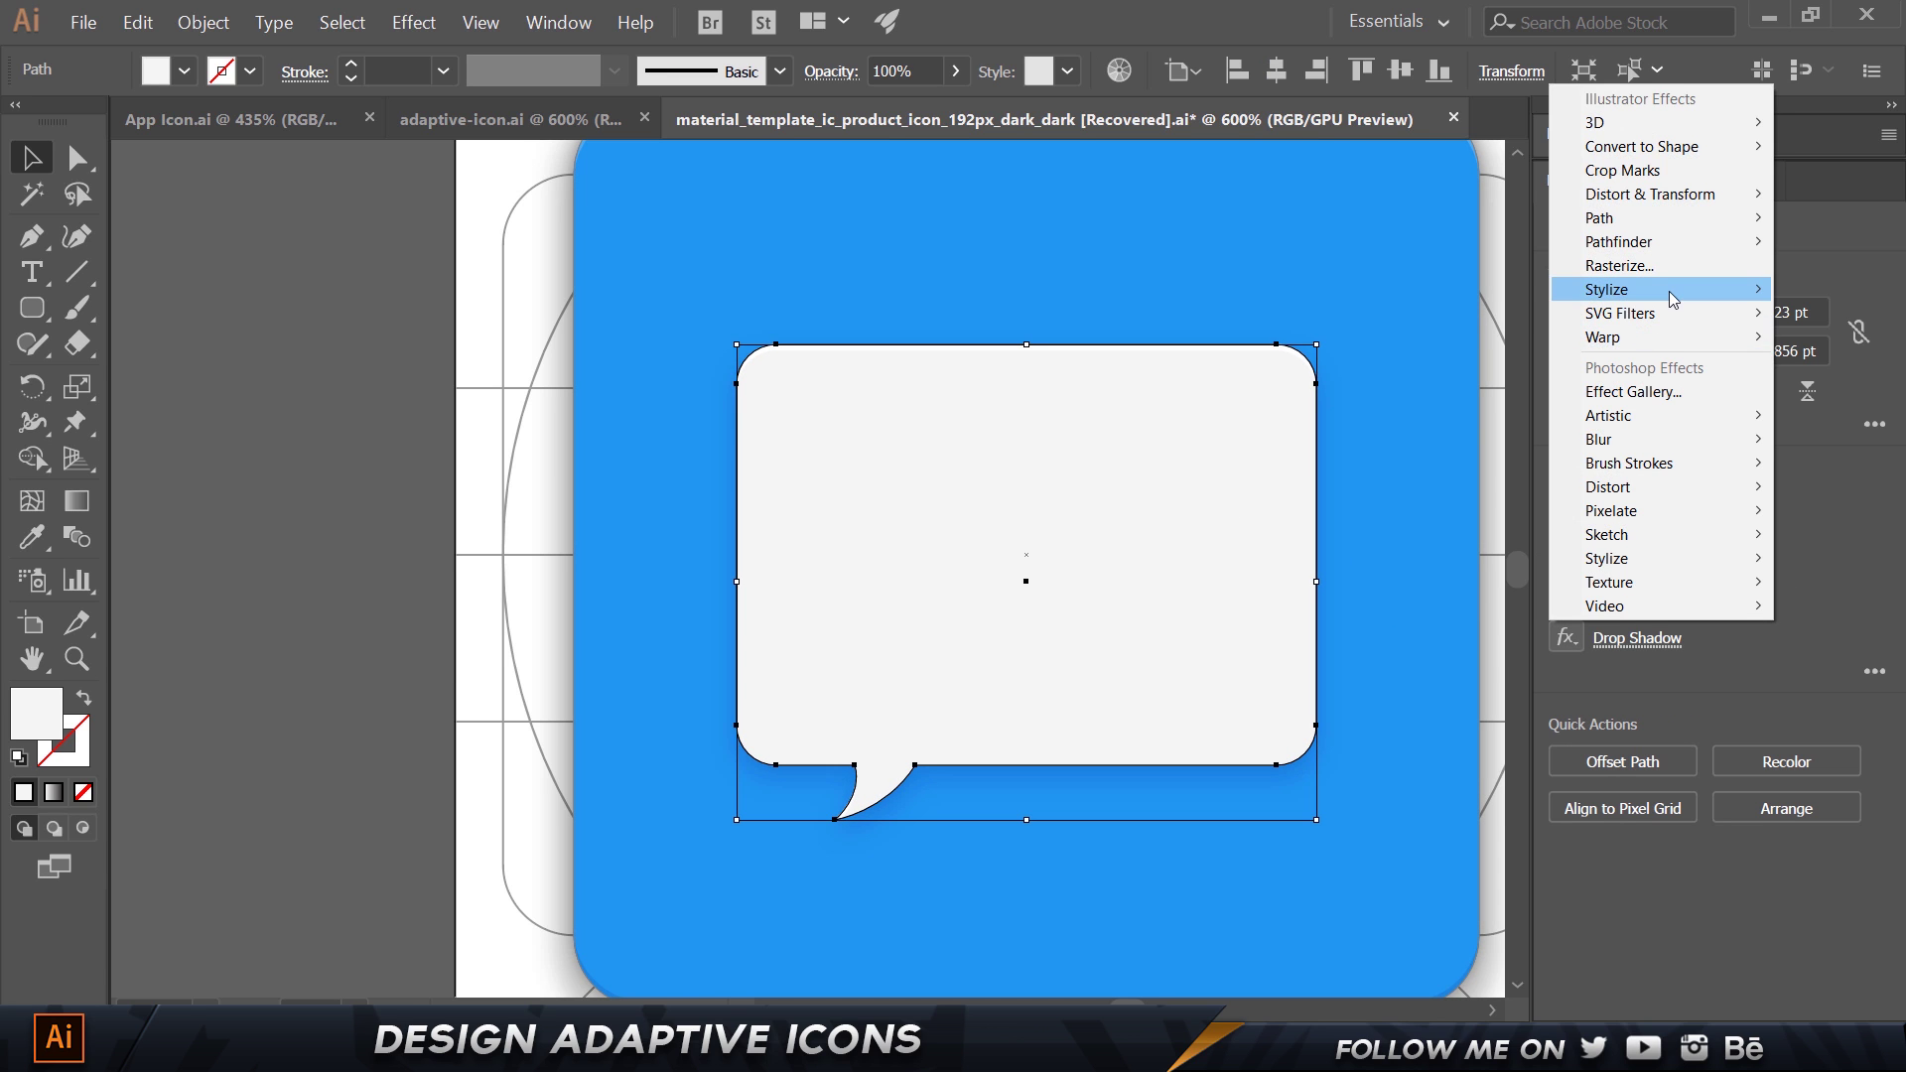
click(1672, 266)
click(1199, 711)
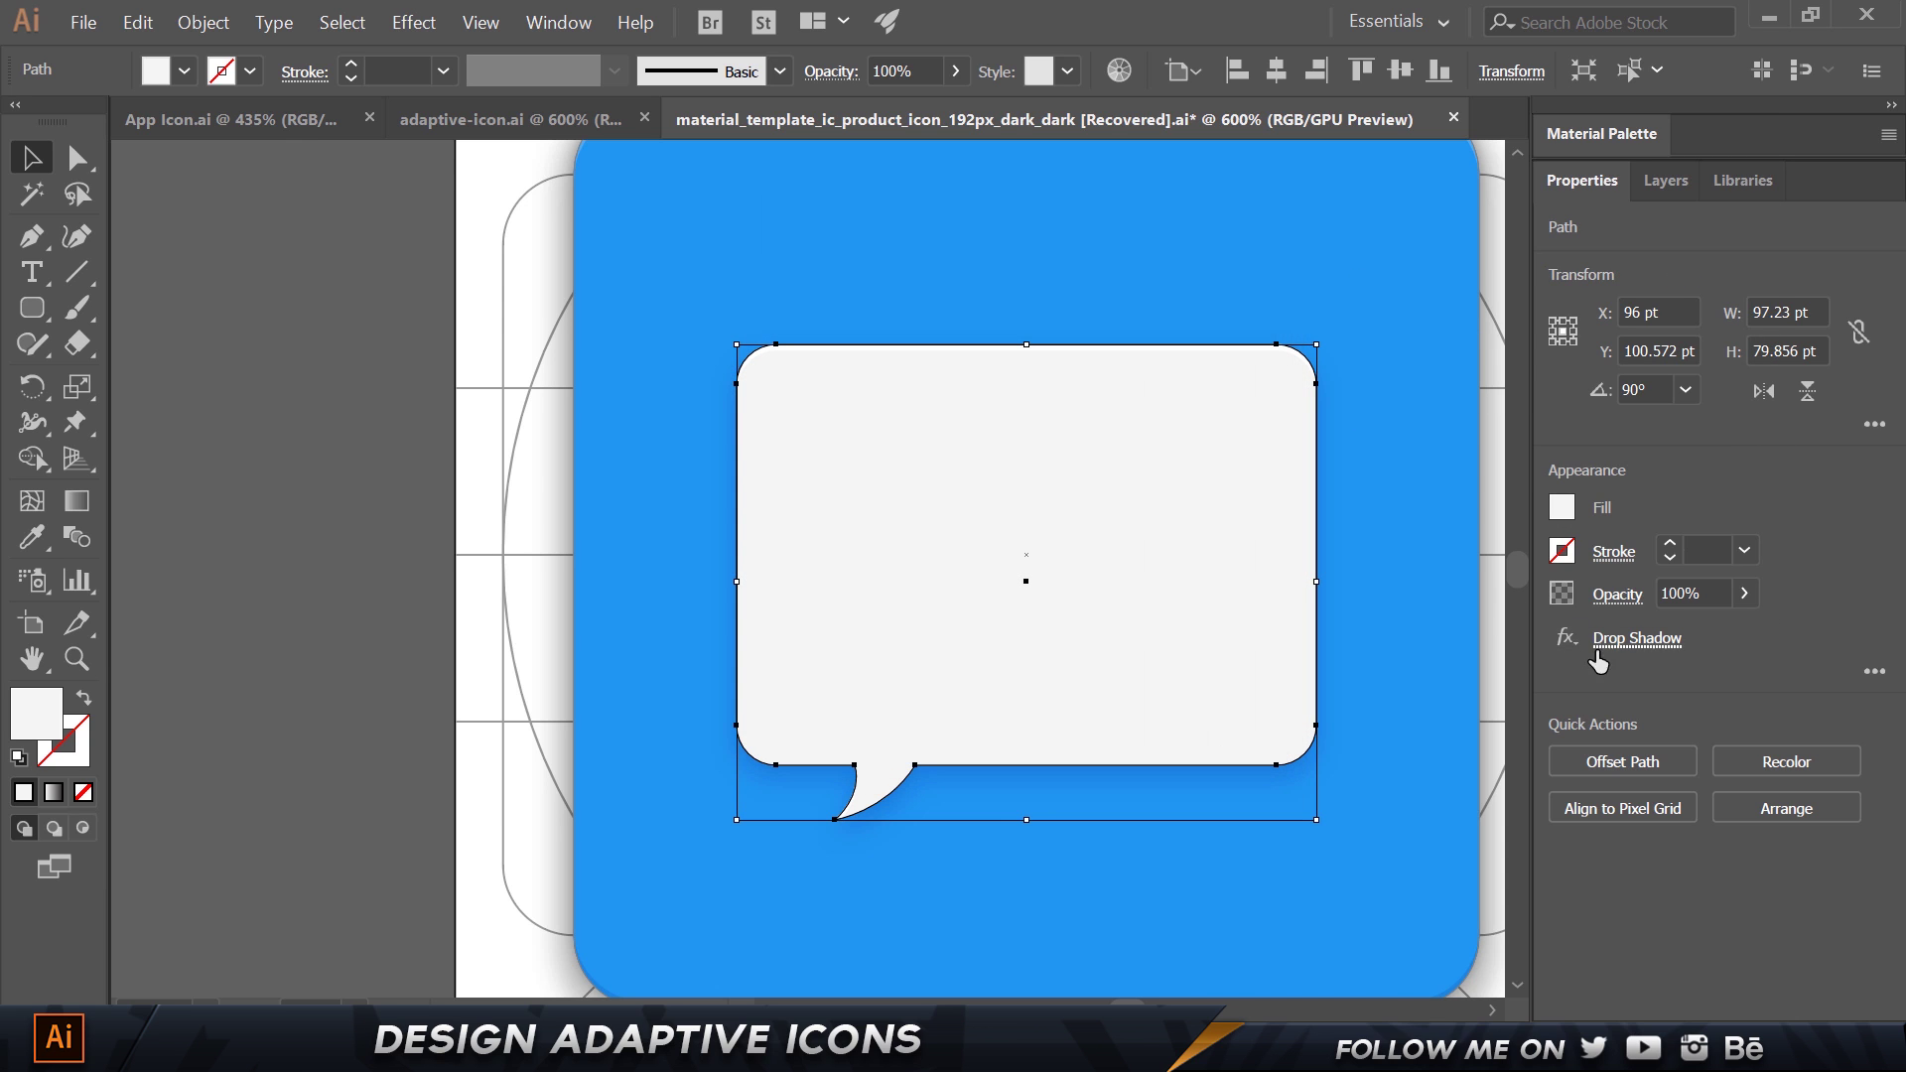
click(1567, 638)
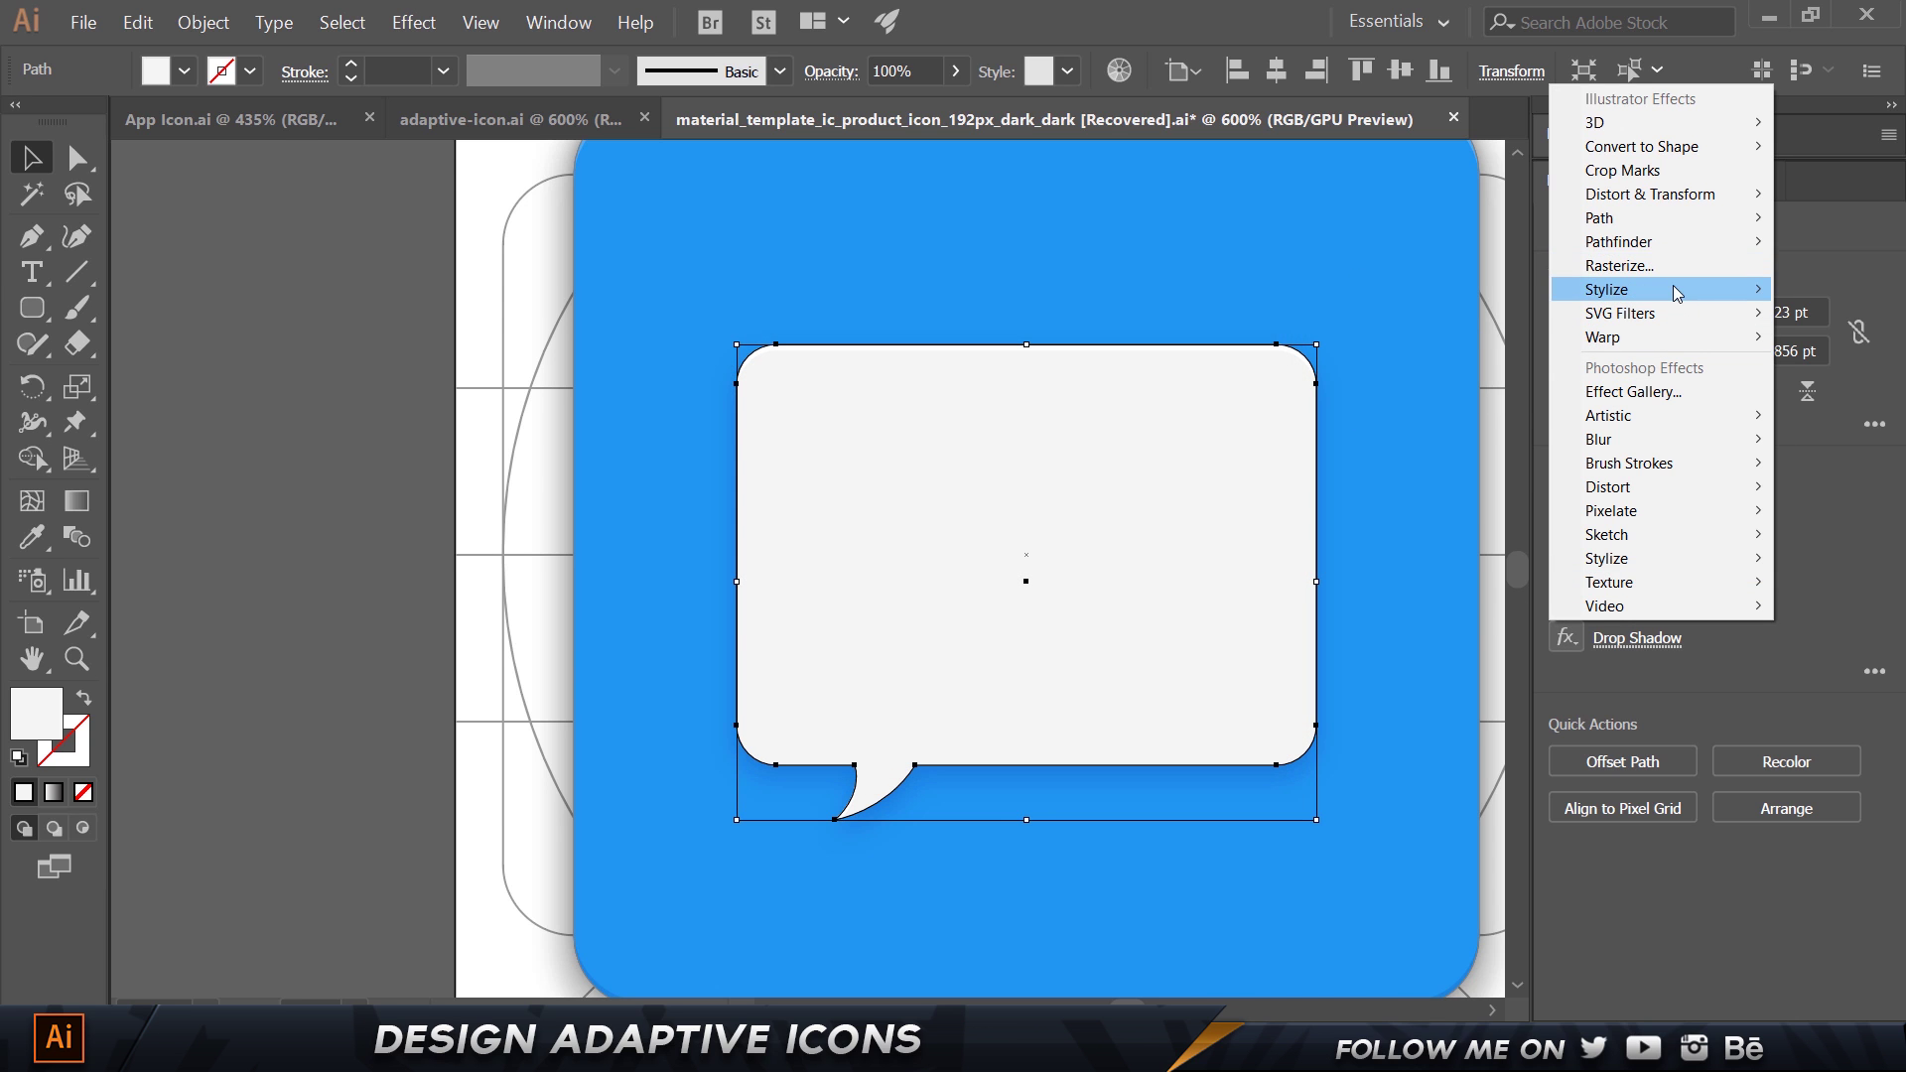
mouse_move(1676, 289)
click(1429, 289)
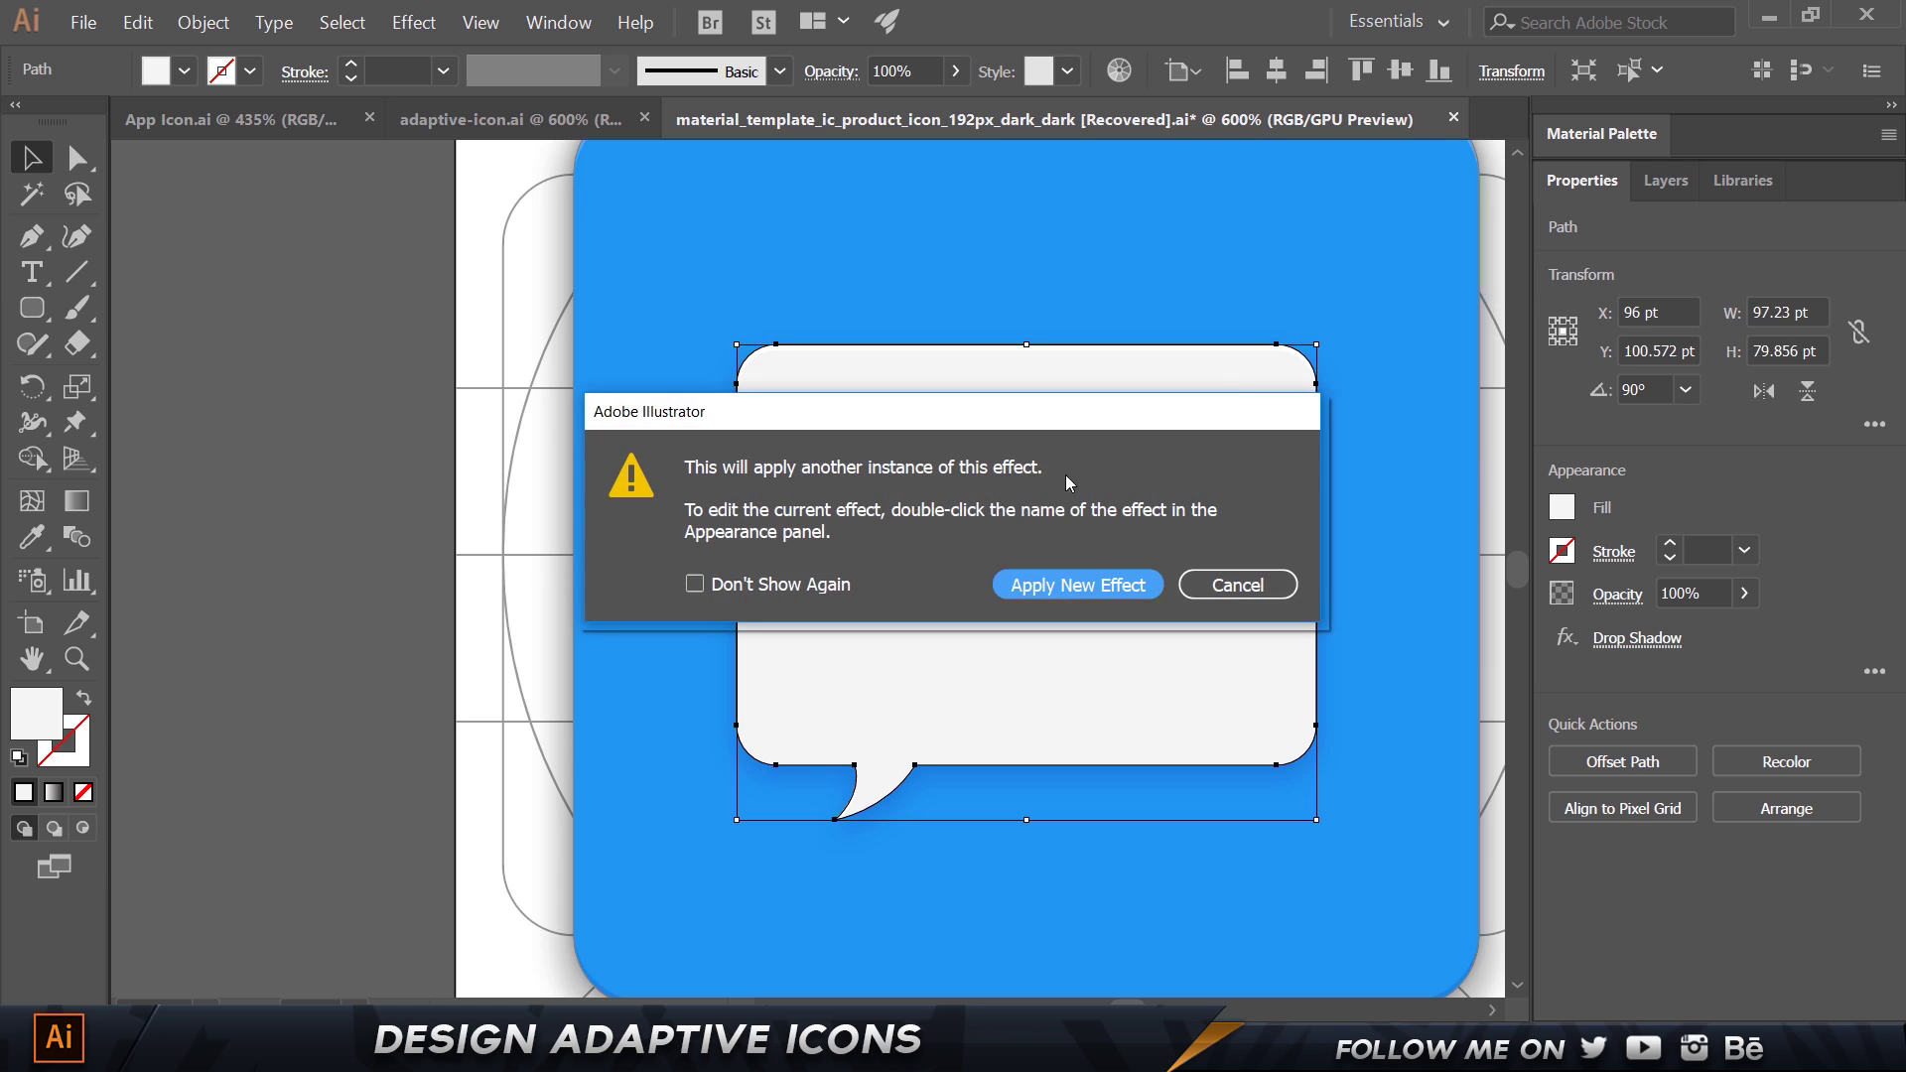
click(1096, 590)
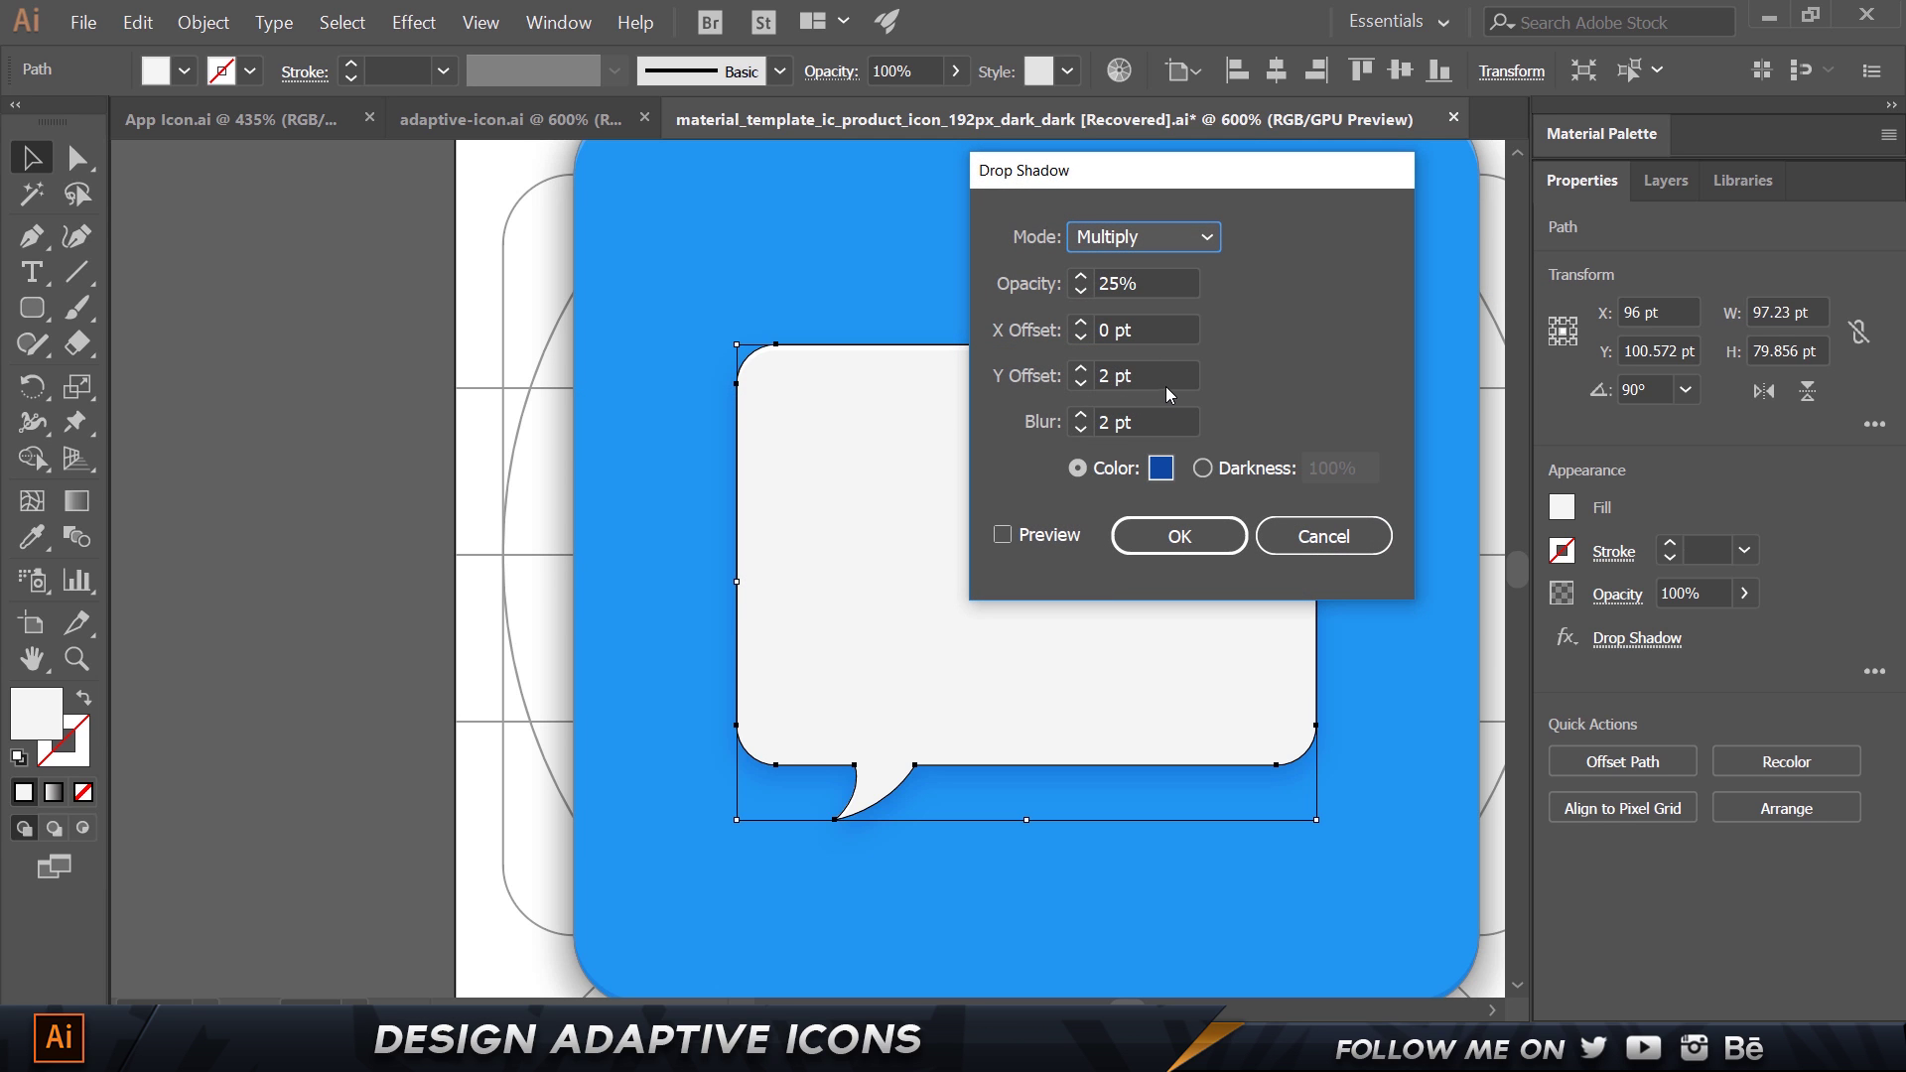
Set the new drop shadow's Y offset to 1 pt and its blur to 0 pt, and apply it to the speech bubble.
click(1174, 375)
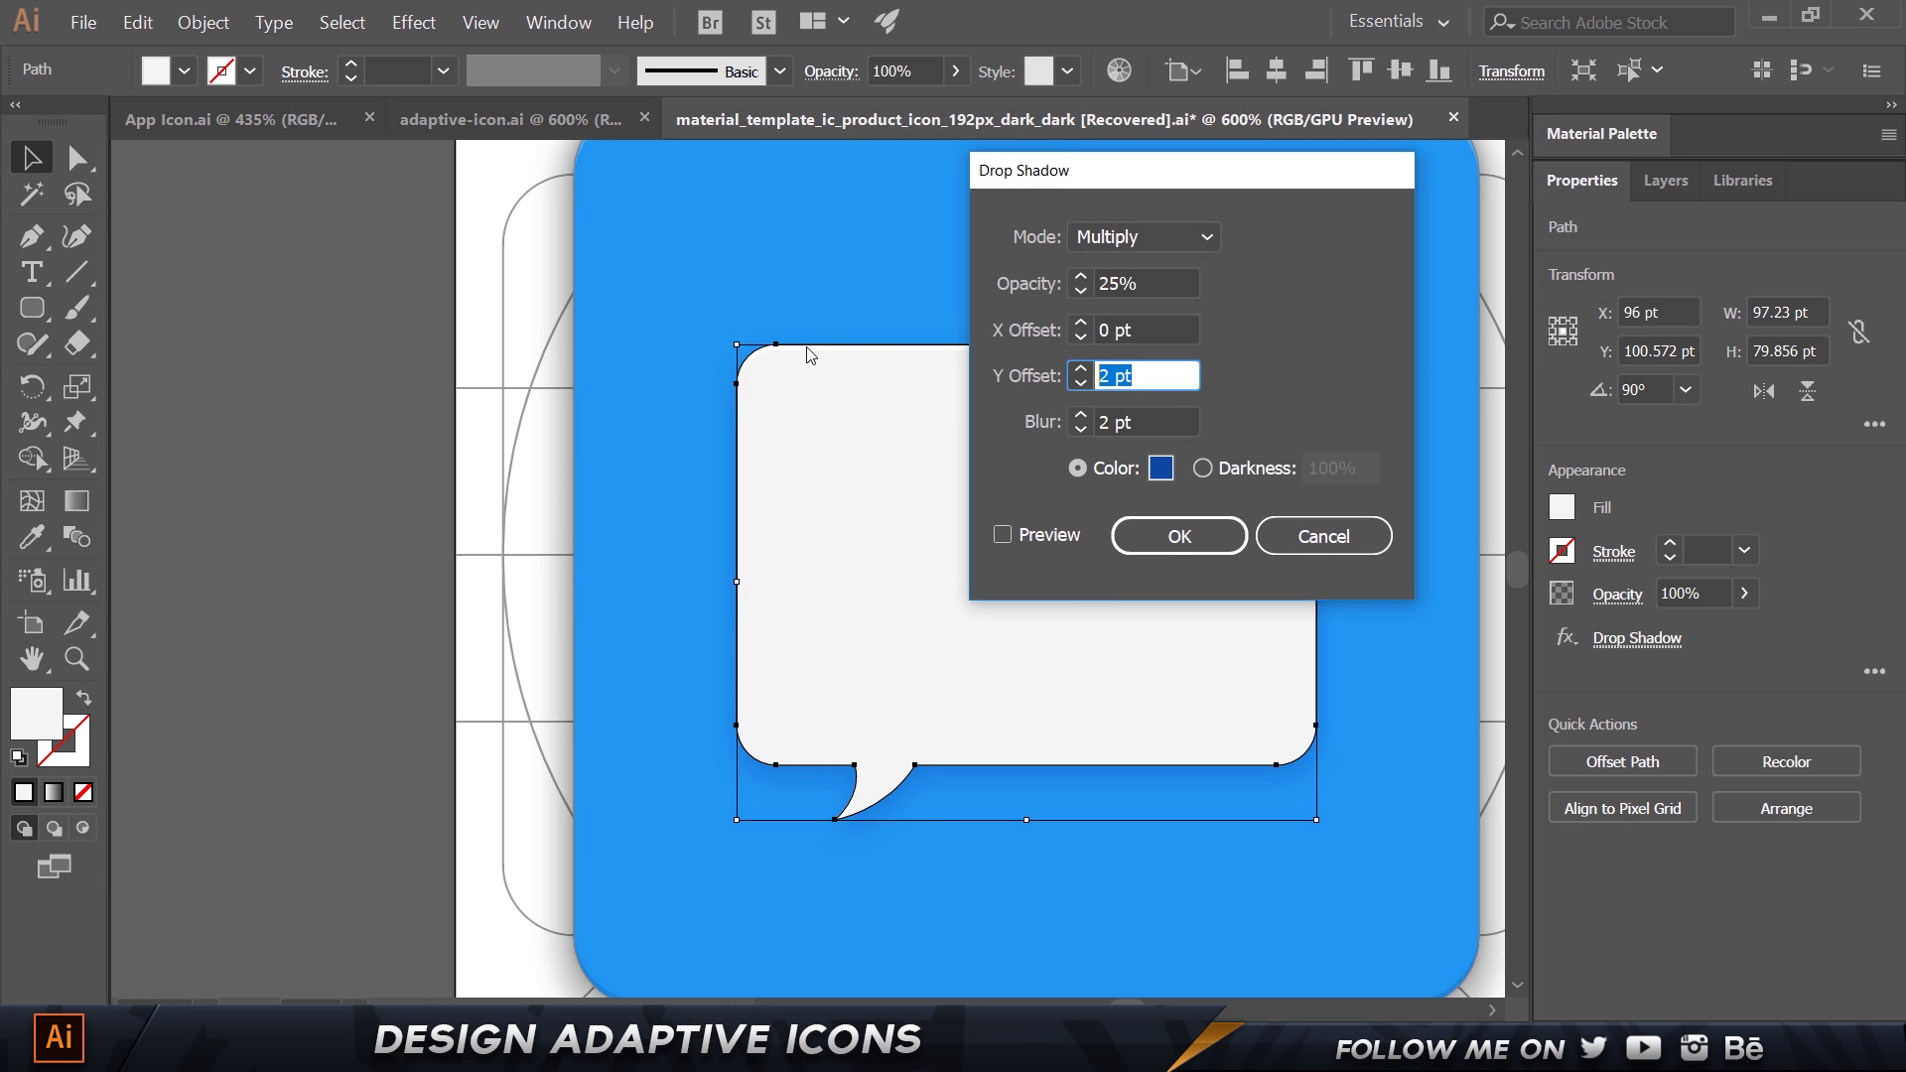
text(1)
key(Tab)
text(0)
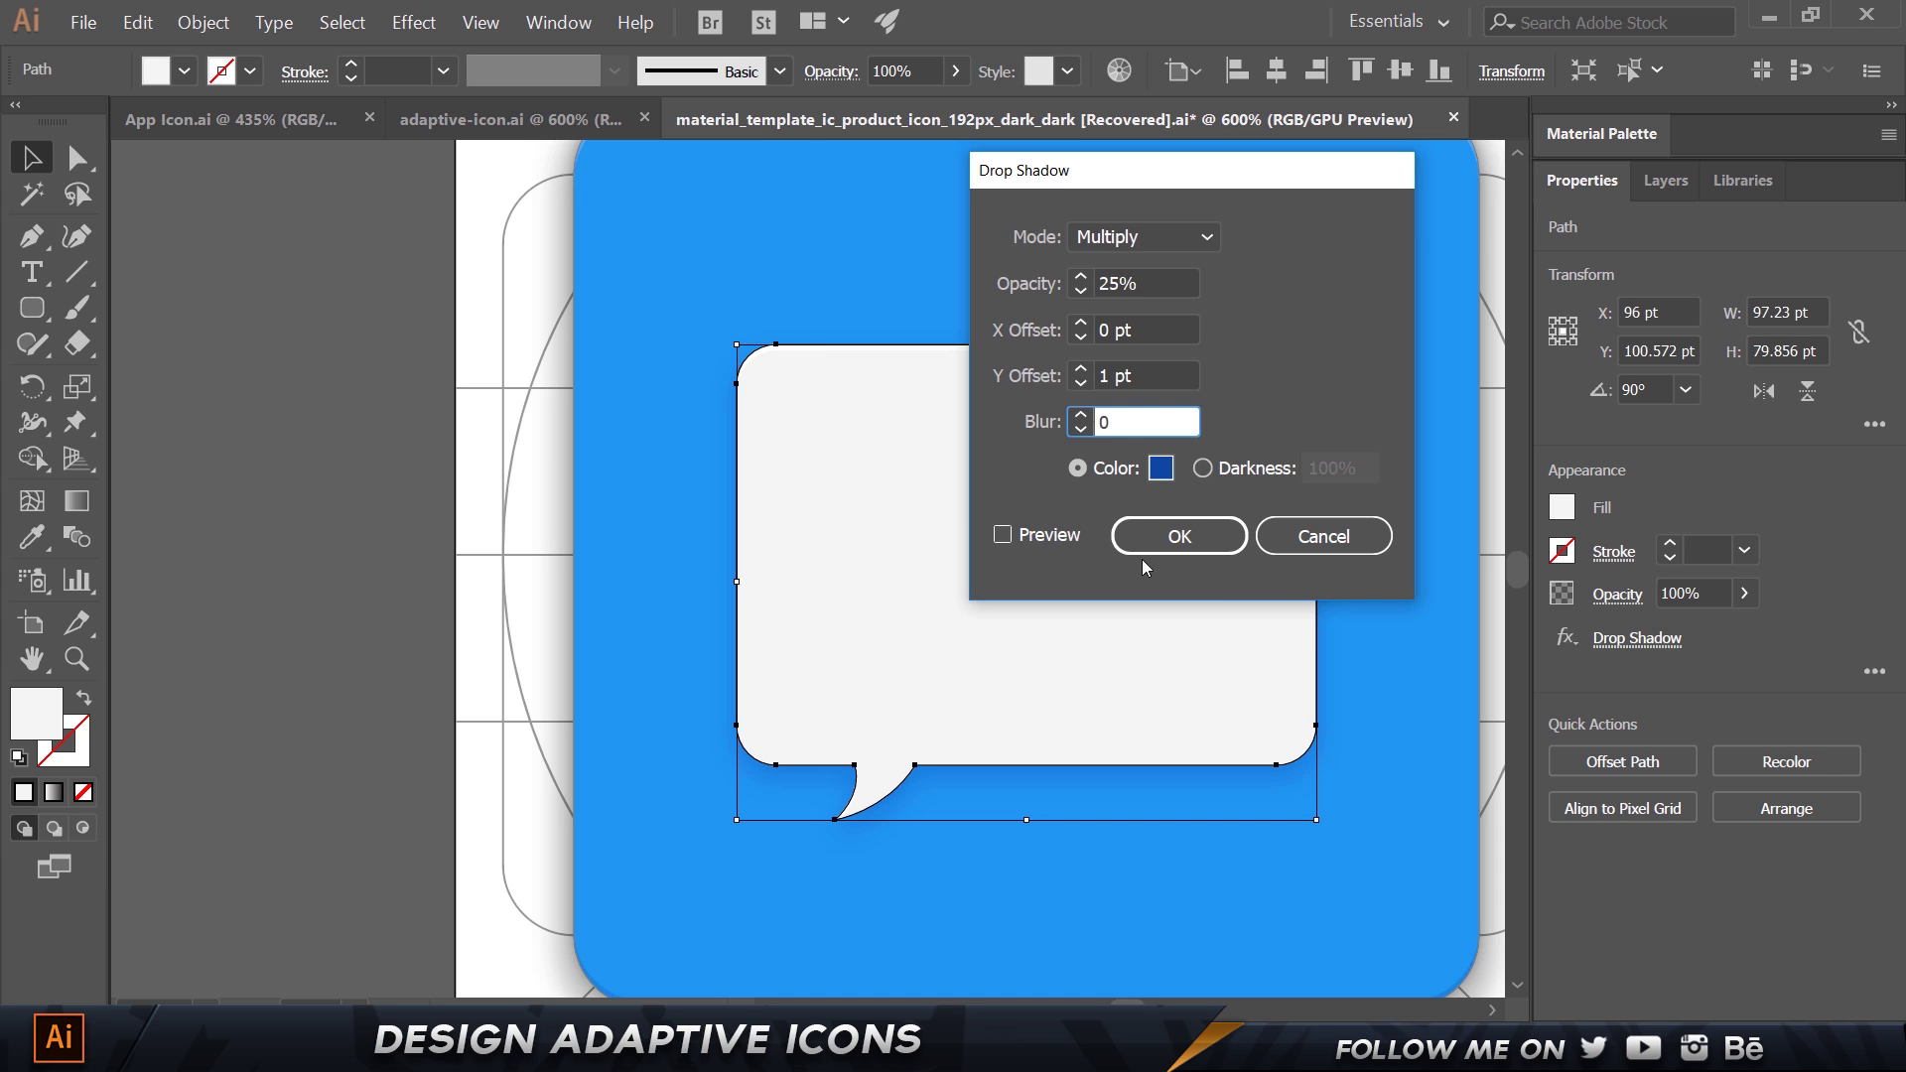
click(1174, 540)
Reorder the speech bubble's two drop shadows so the sharp 1 pt shadow comes before the blurred one, using the background's effect list as reference.
click(590, 296)
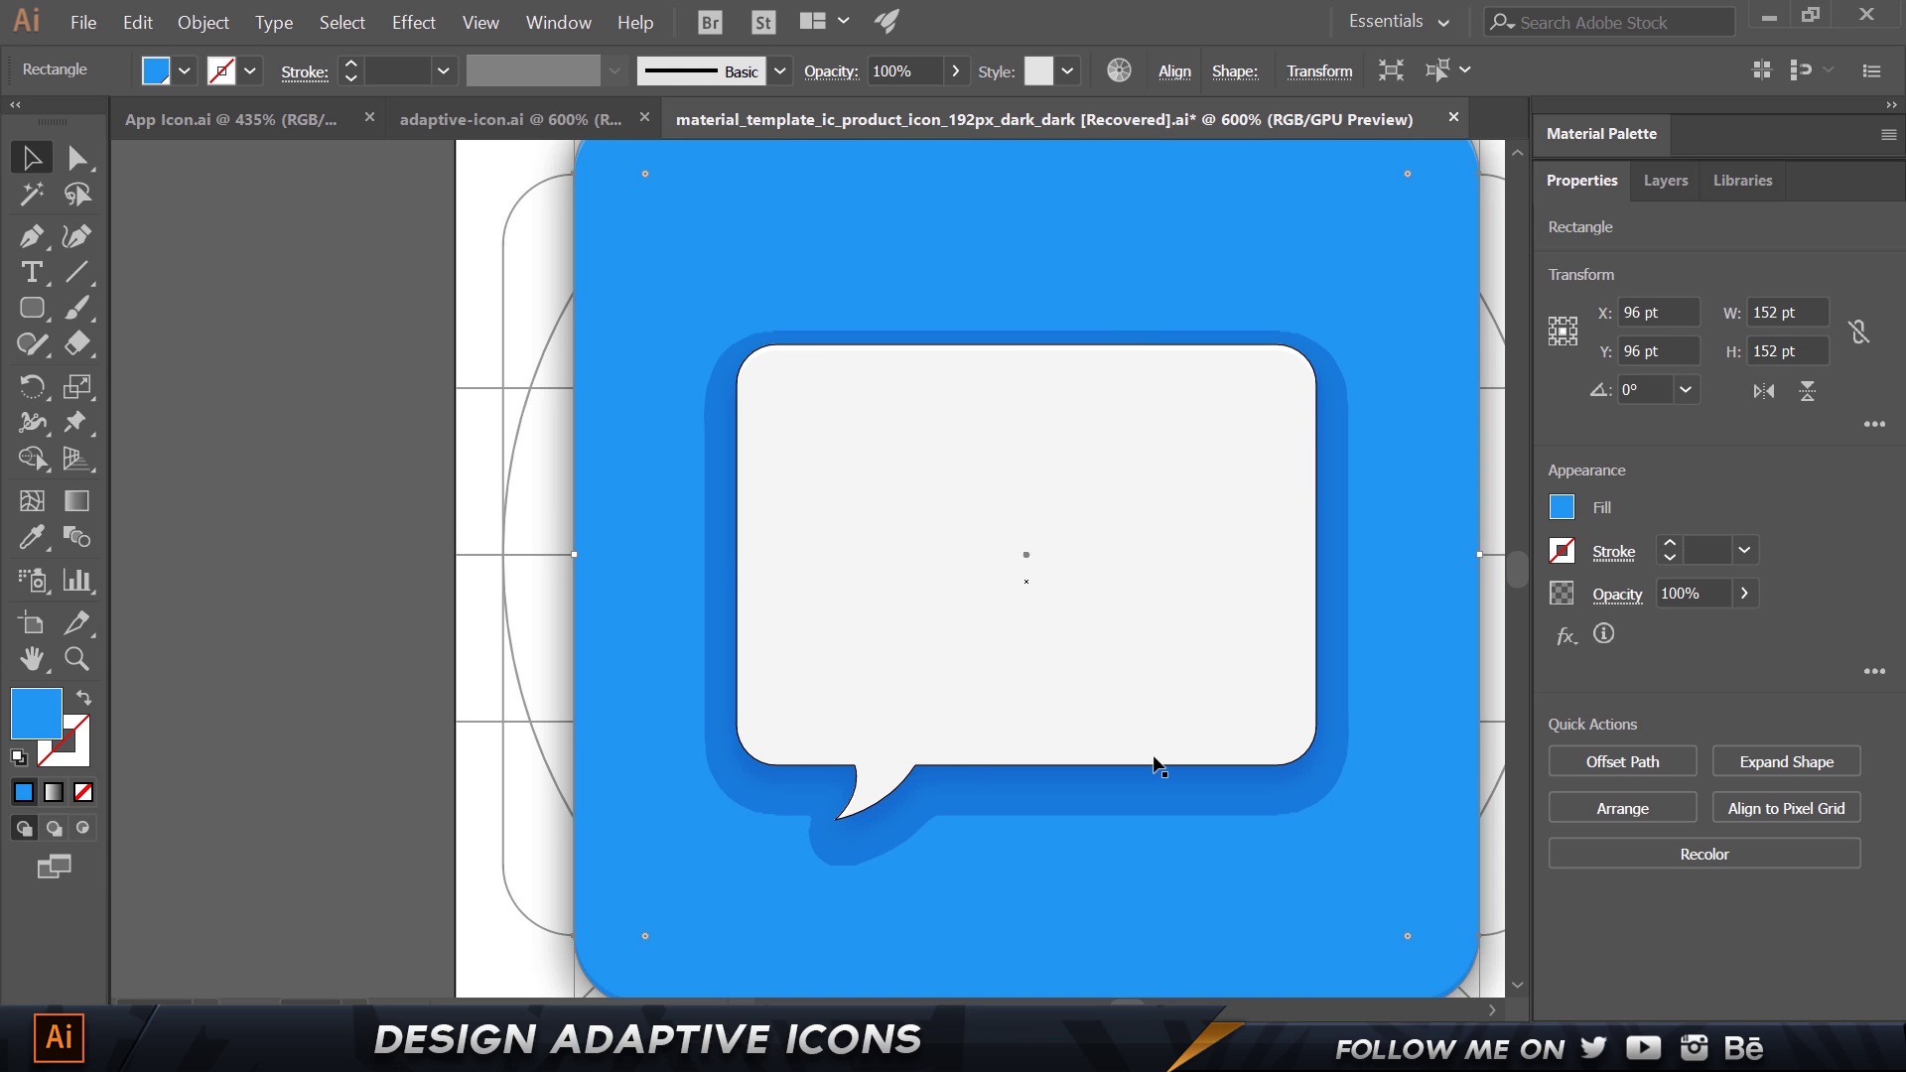
click(1876, 673)
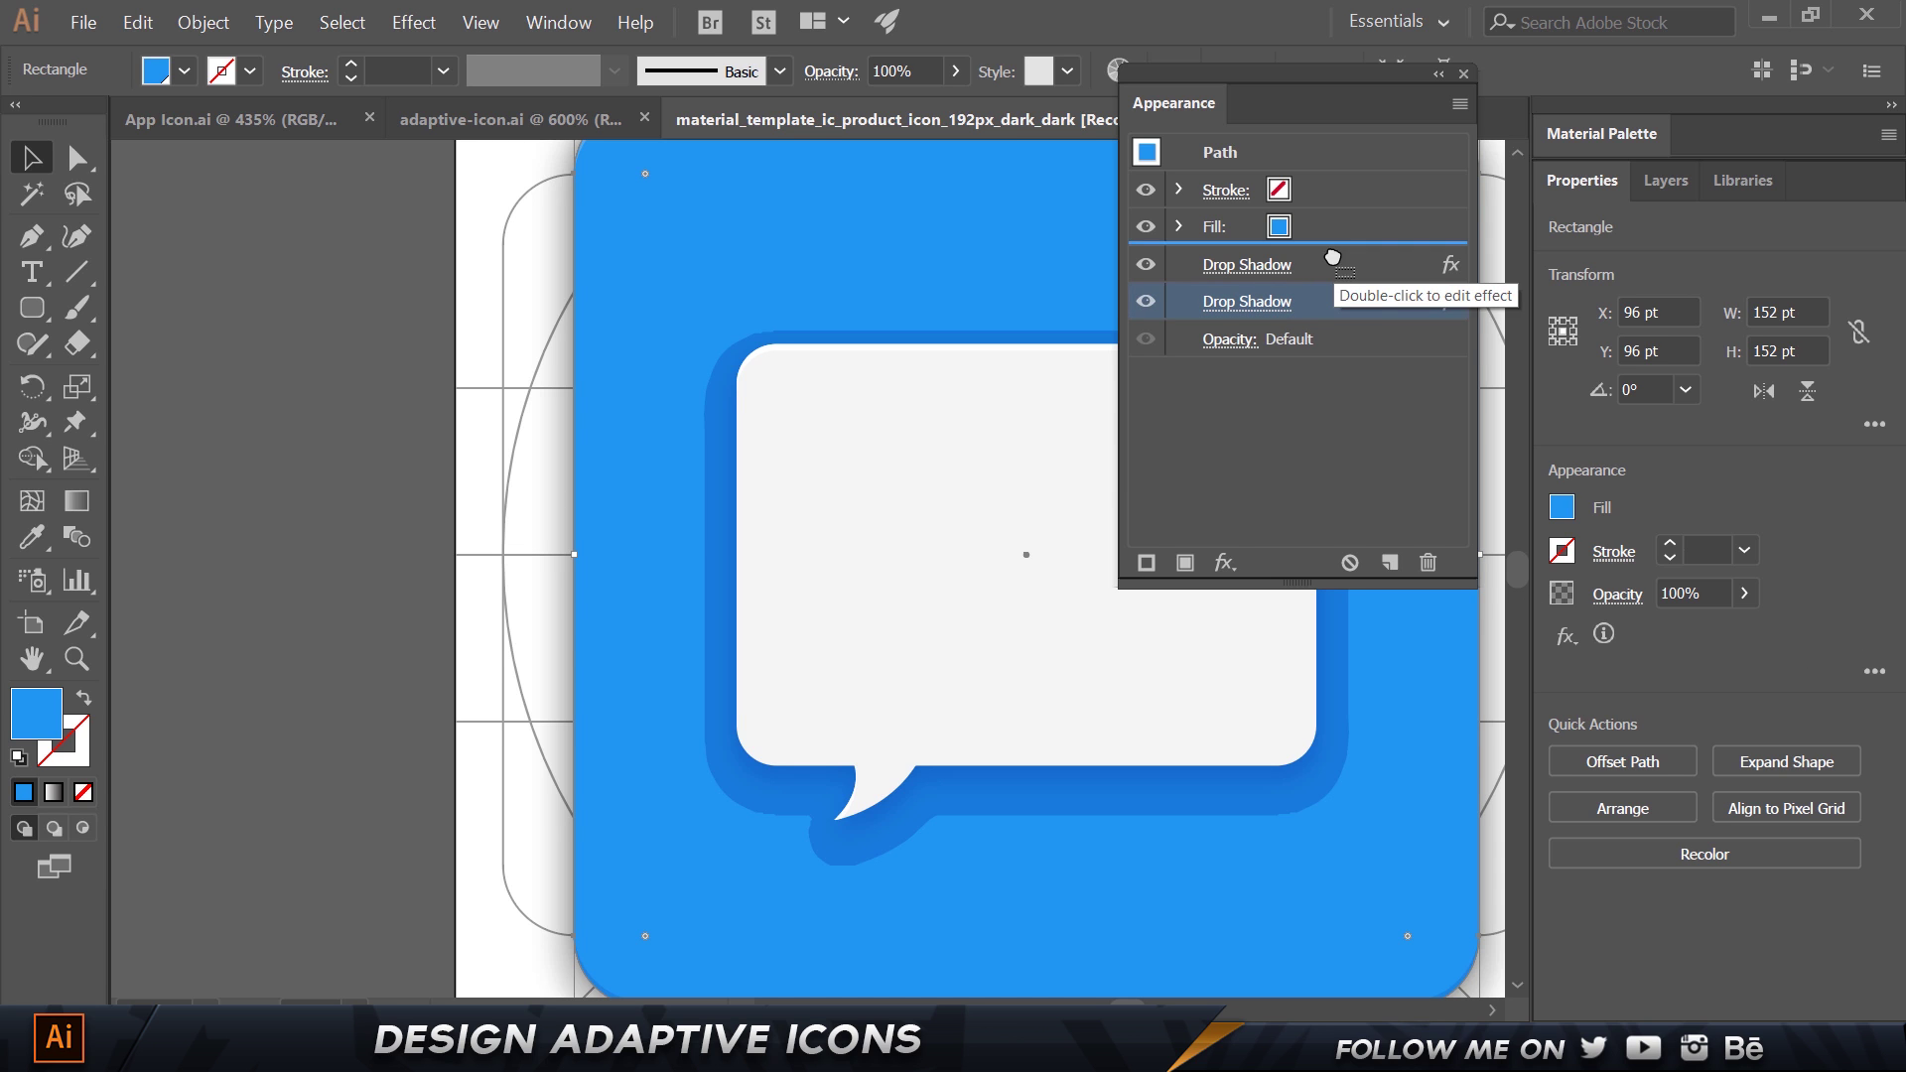
click(336, 462)
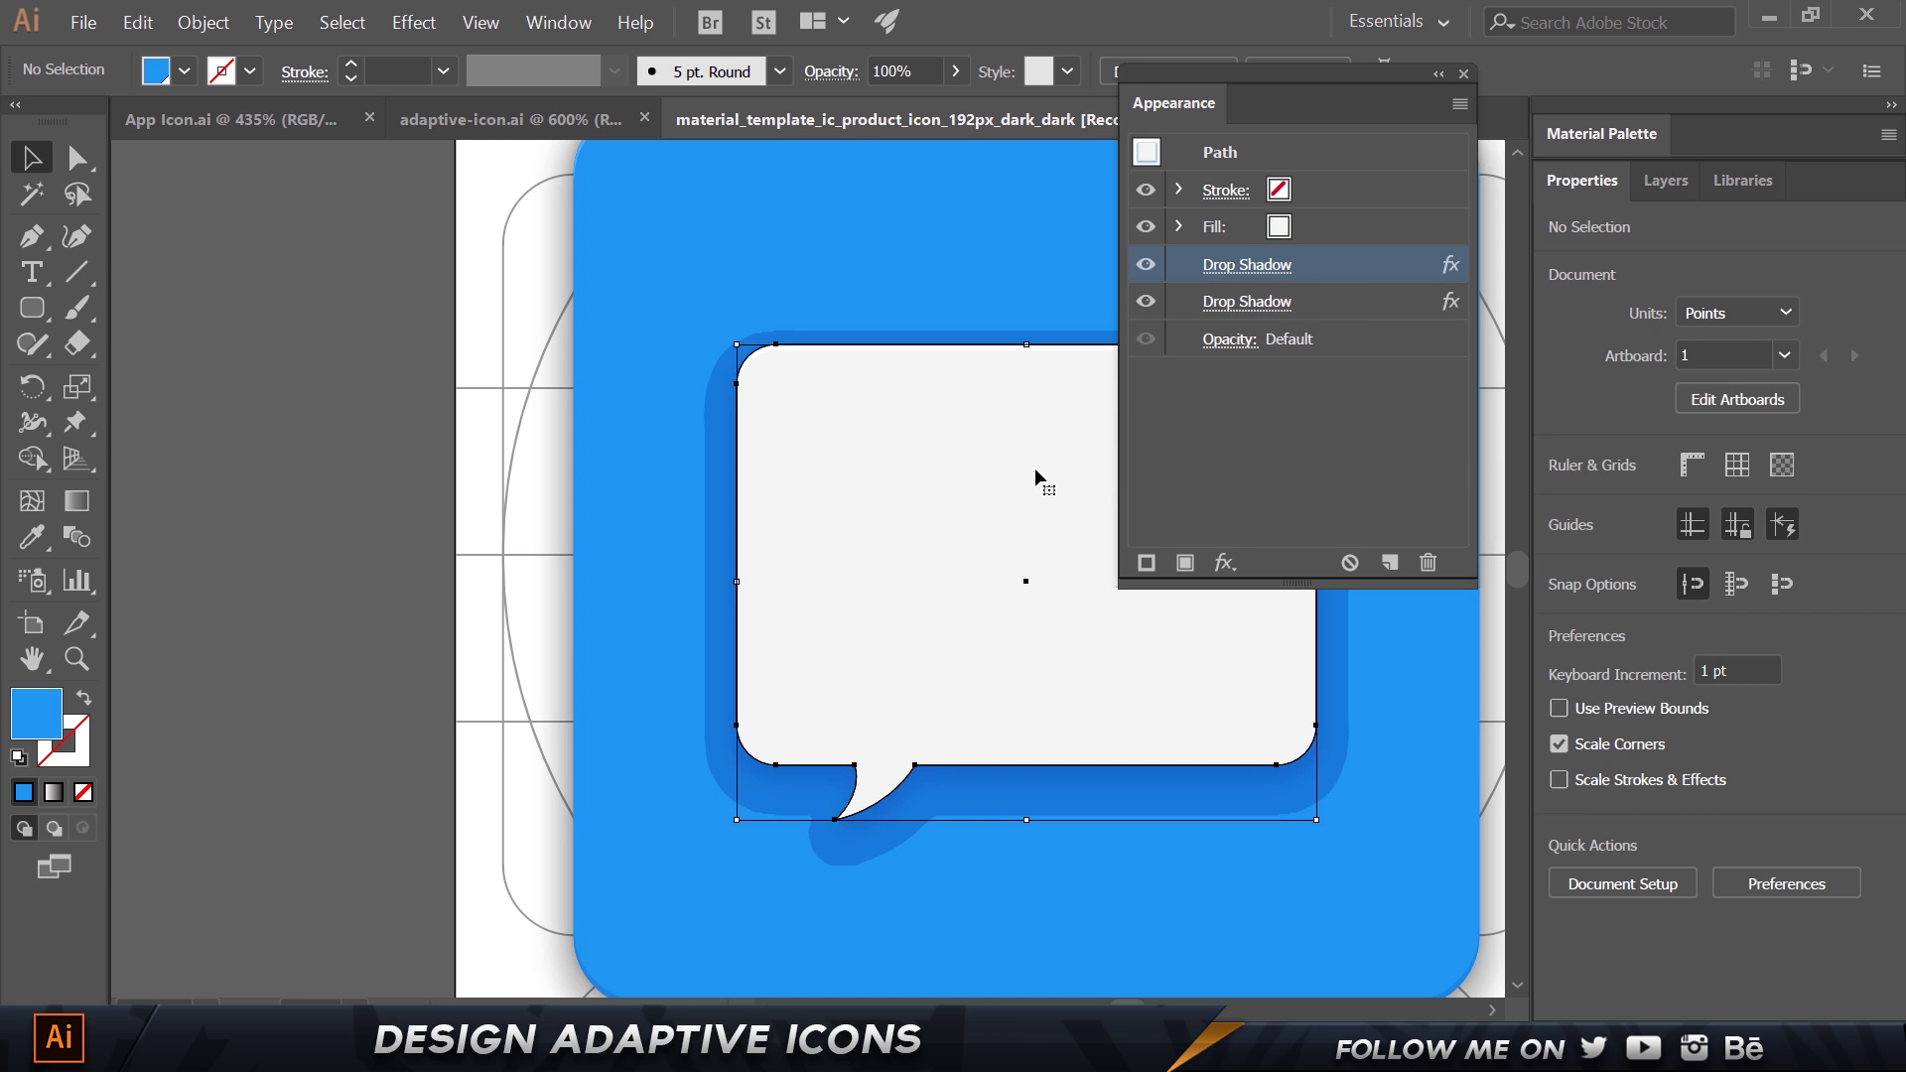
click(1035, 468)
click(1342, 308)
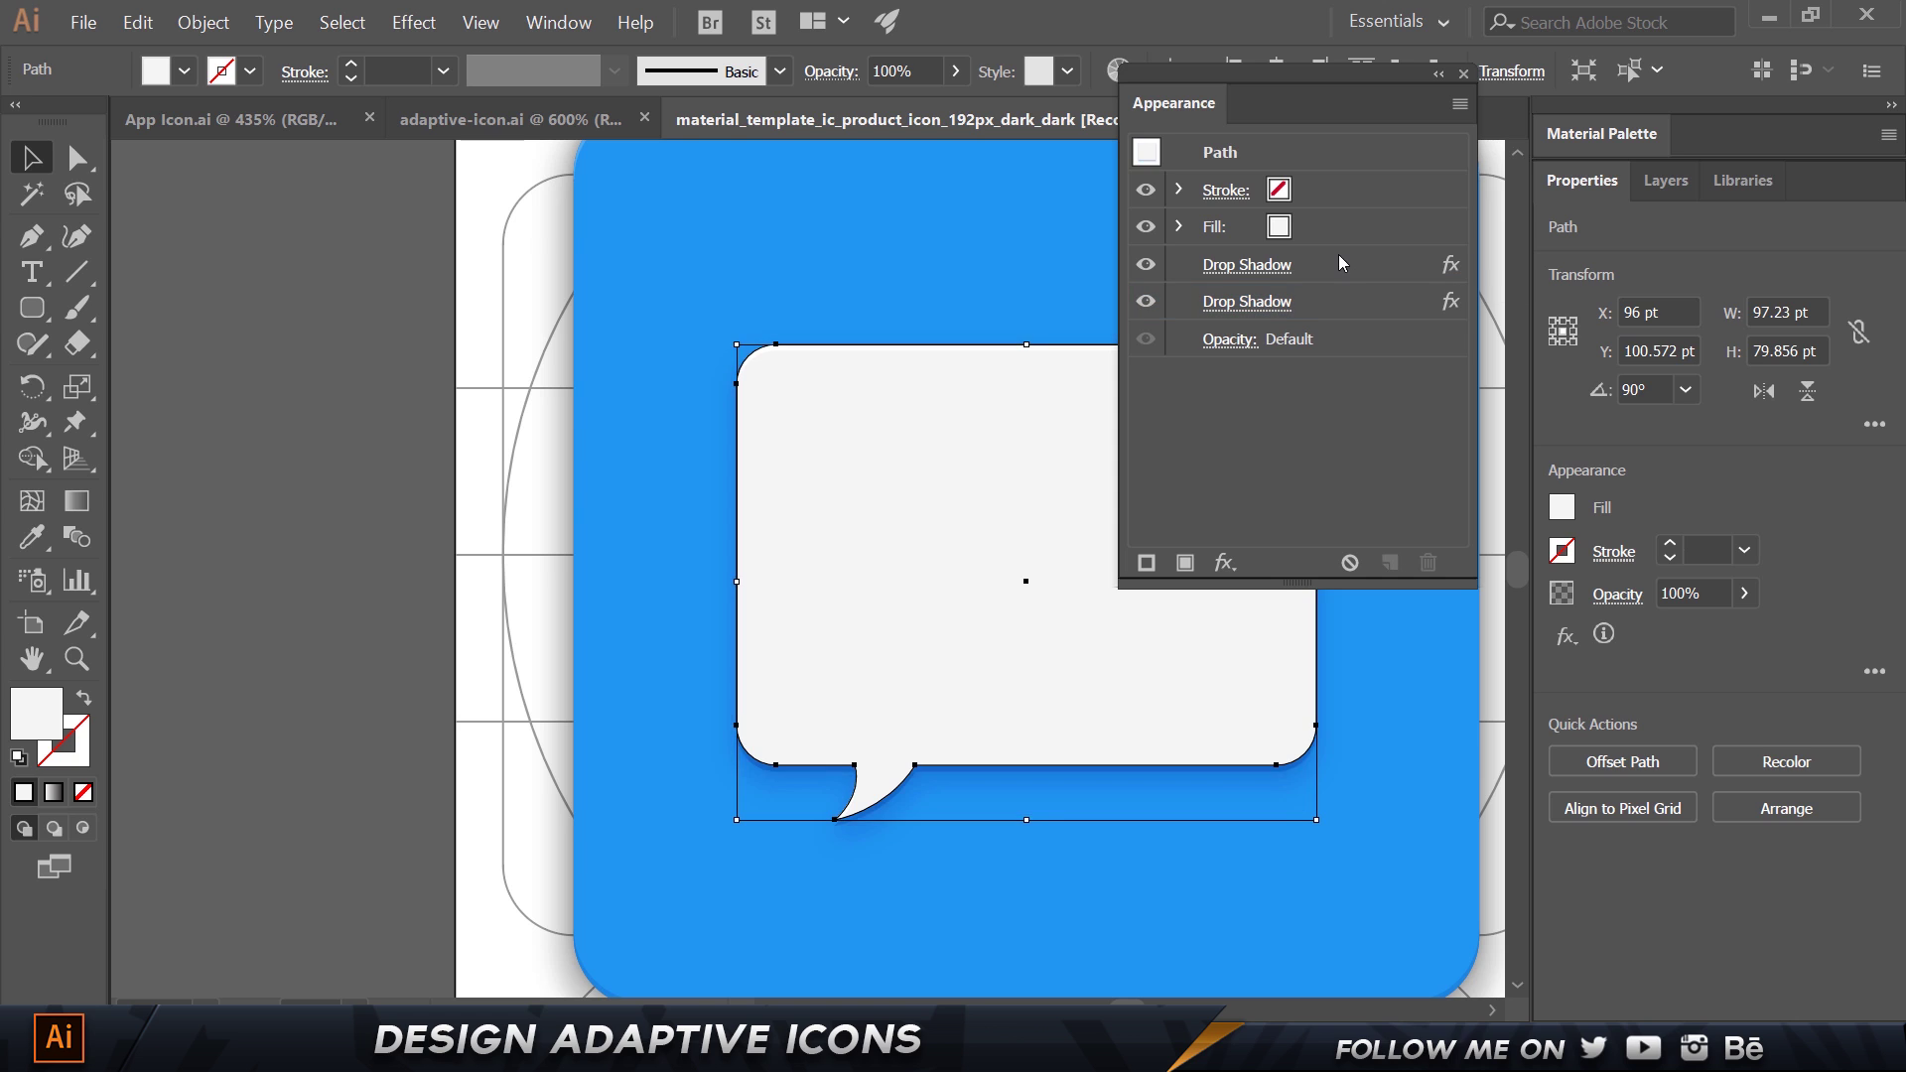
click(340, 307)
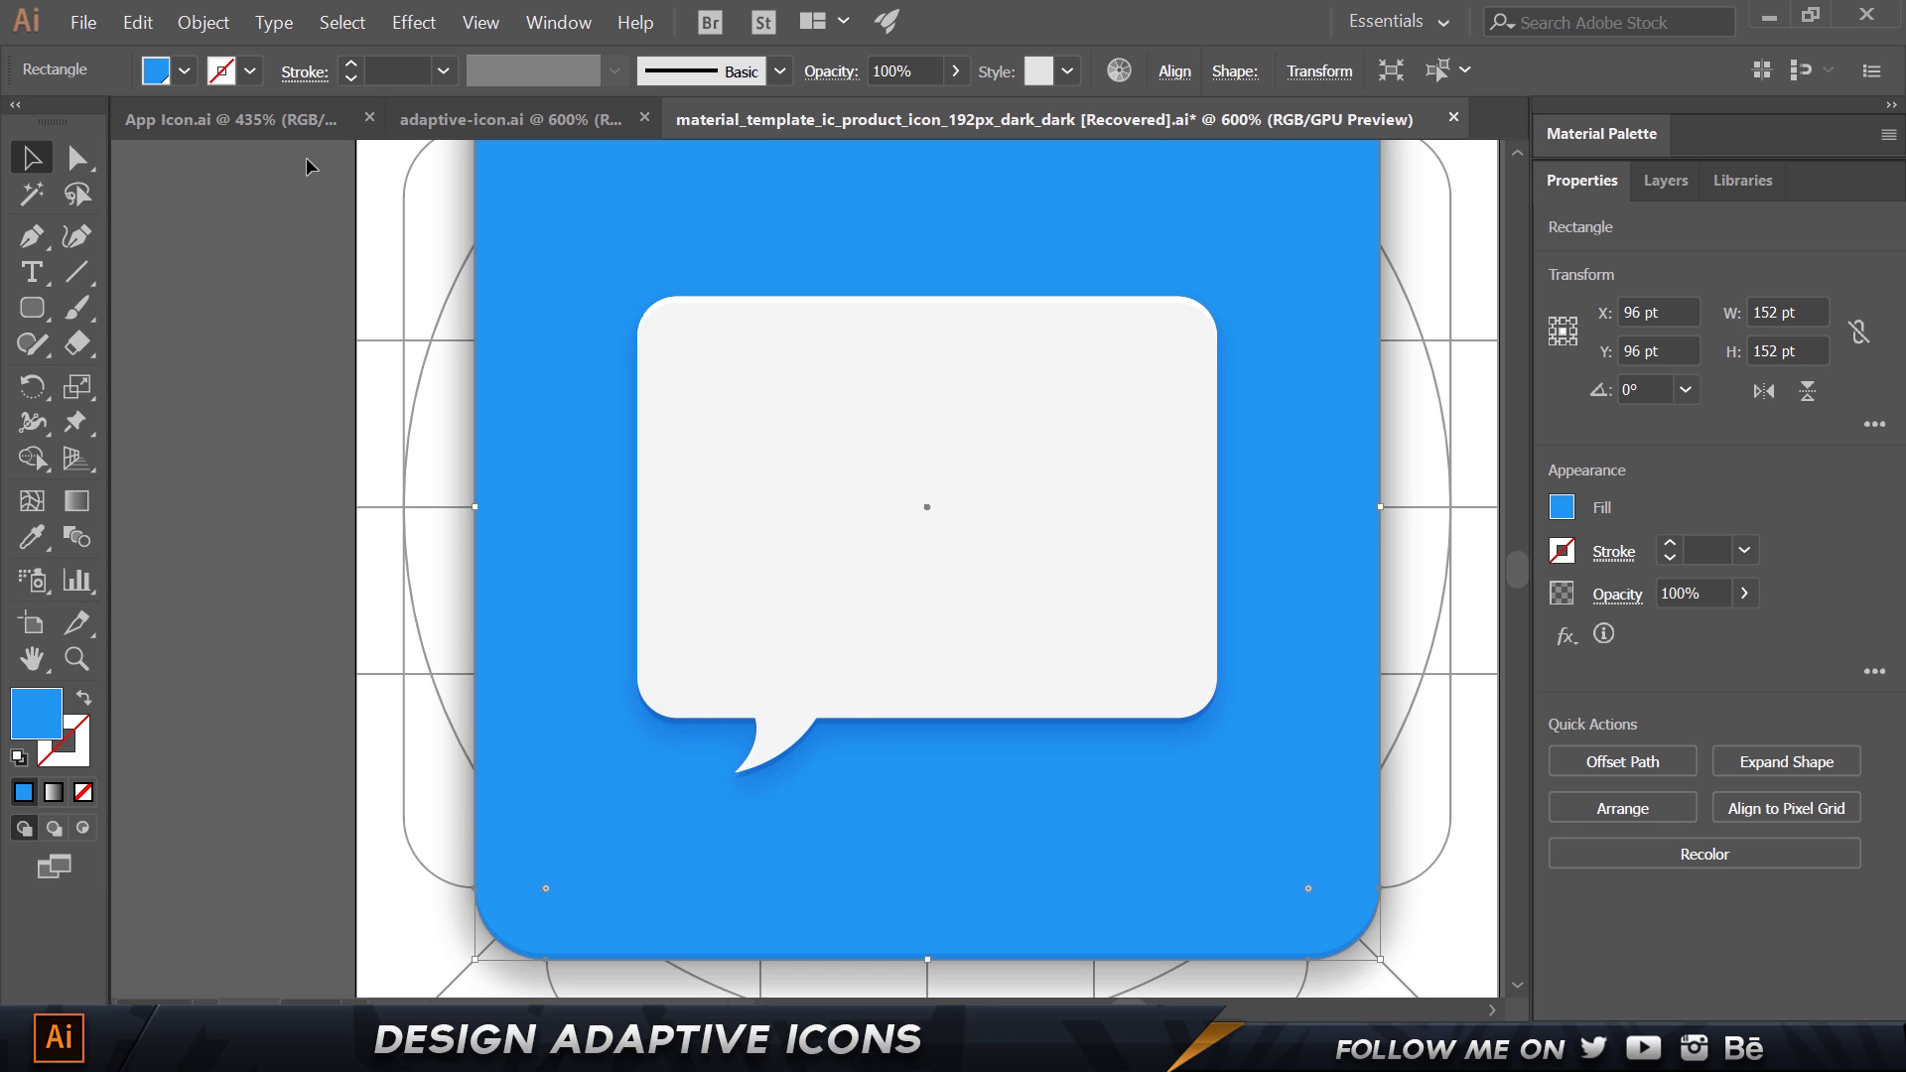
Compare the icon with the finished design in App Icon.ai and preview the background with its first drop shadow switched off and on.
click(260, 115)
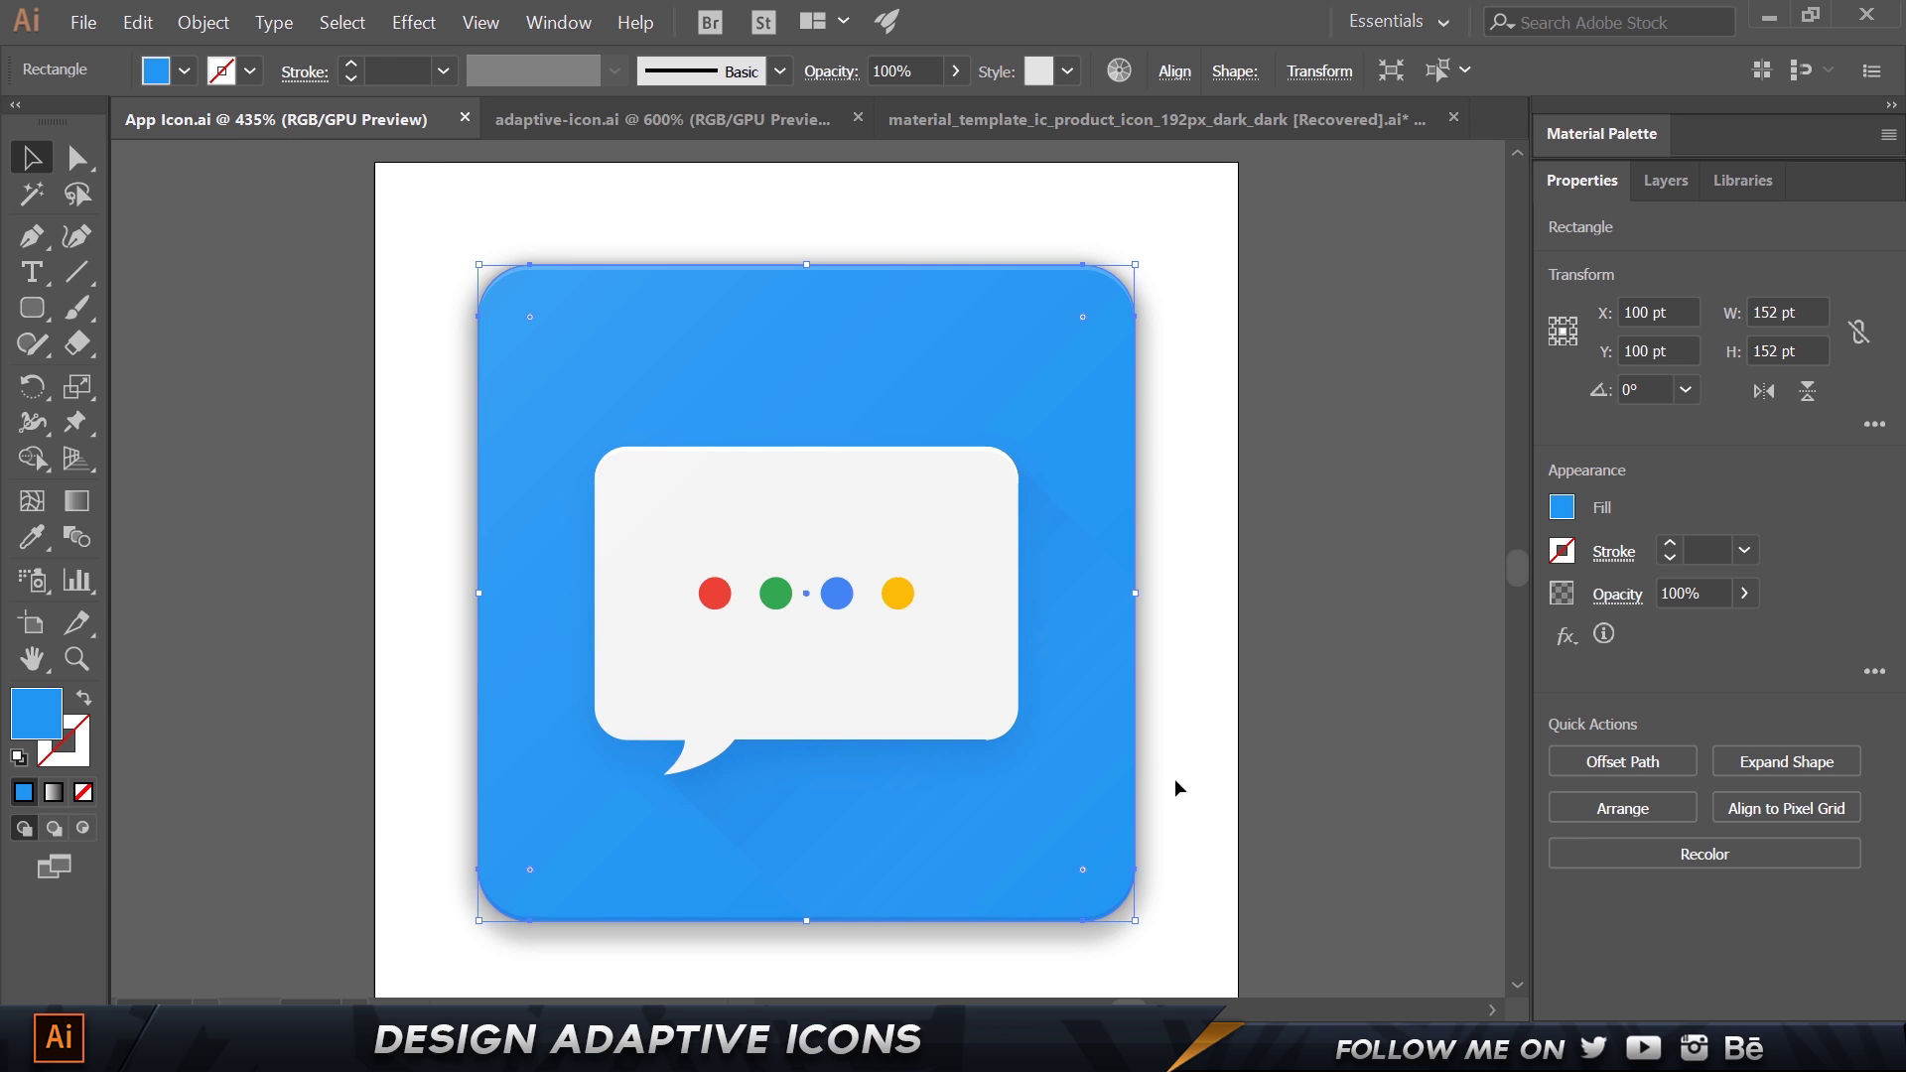
click(1307, 119)
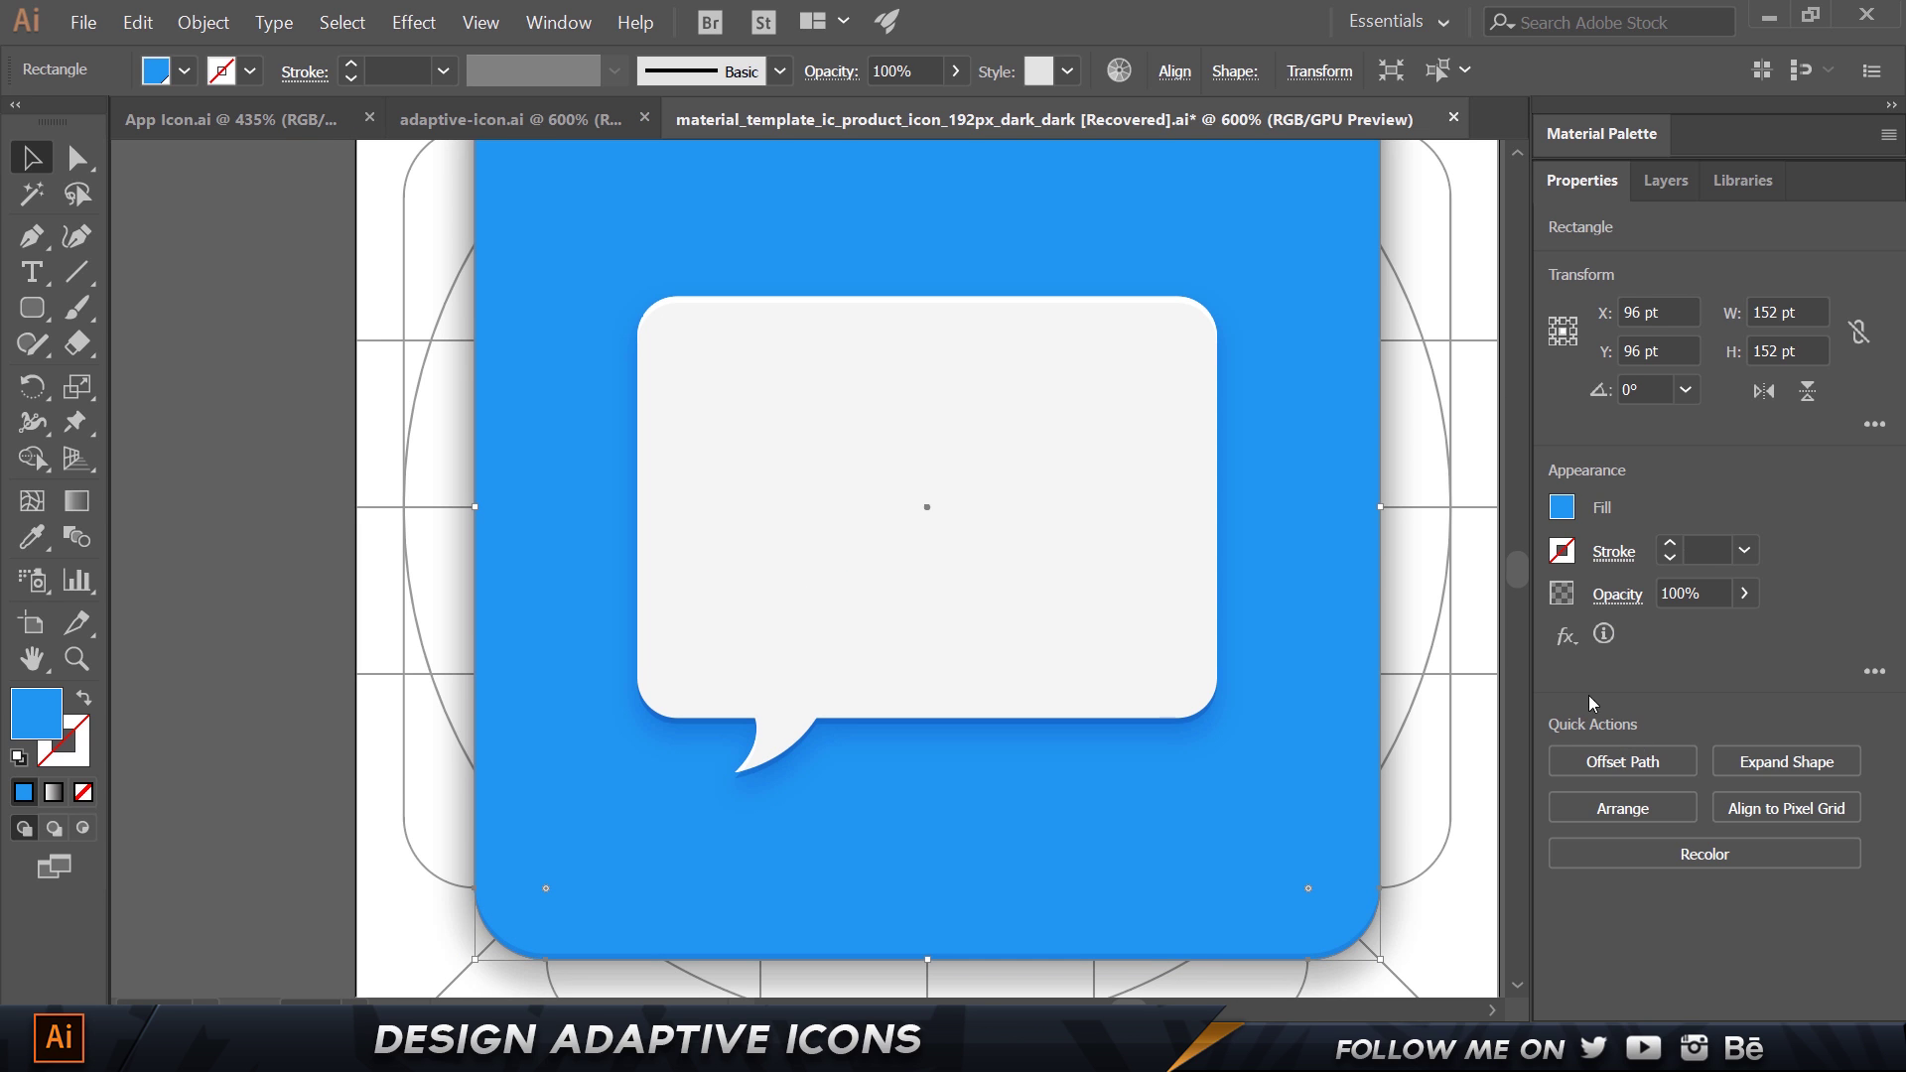
click(1875, 671)
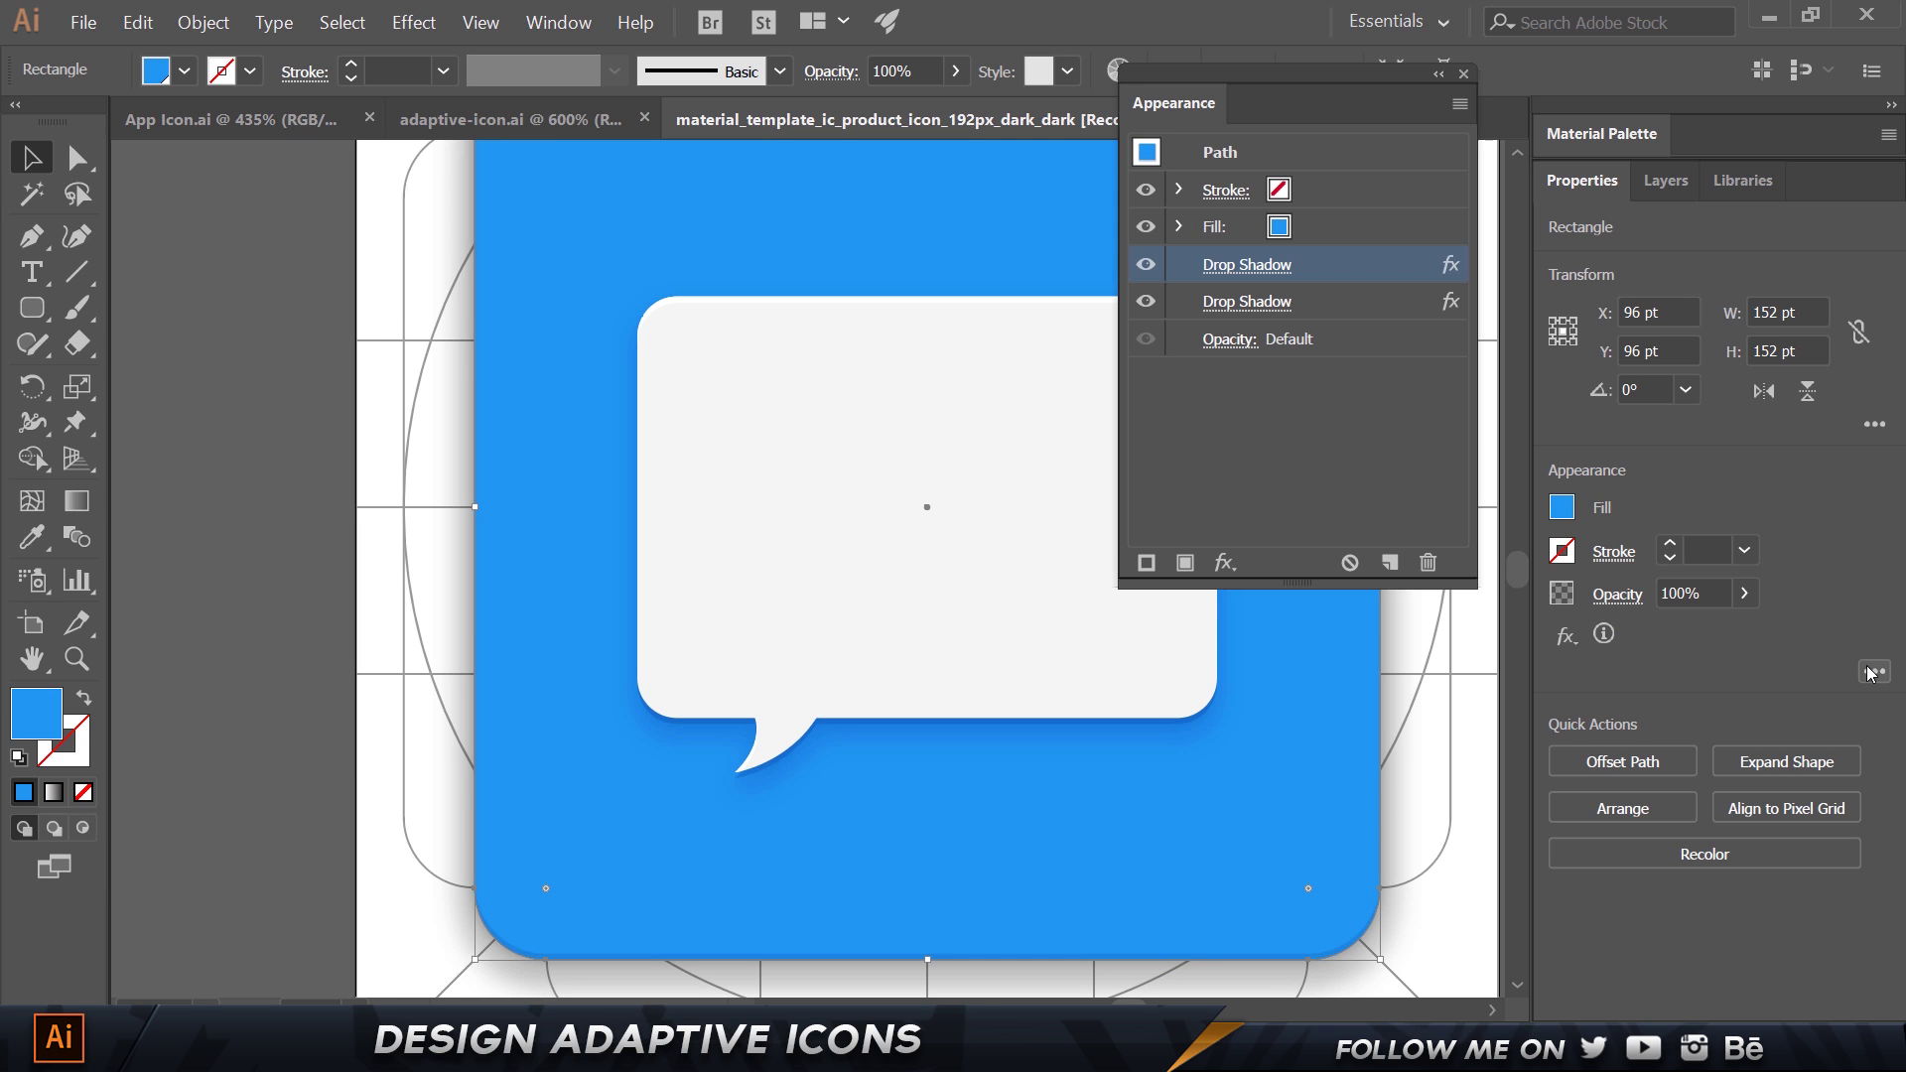
click(1147, 266)
click(1144, 266)
Hide the first of the speech bubble's two drop shadows.
click(969, 595)
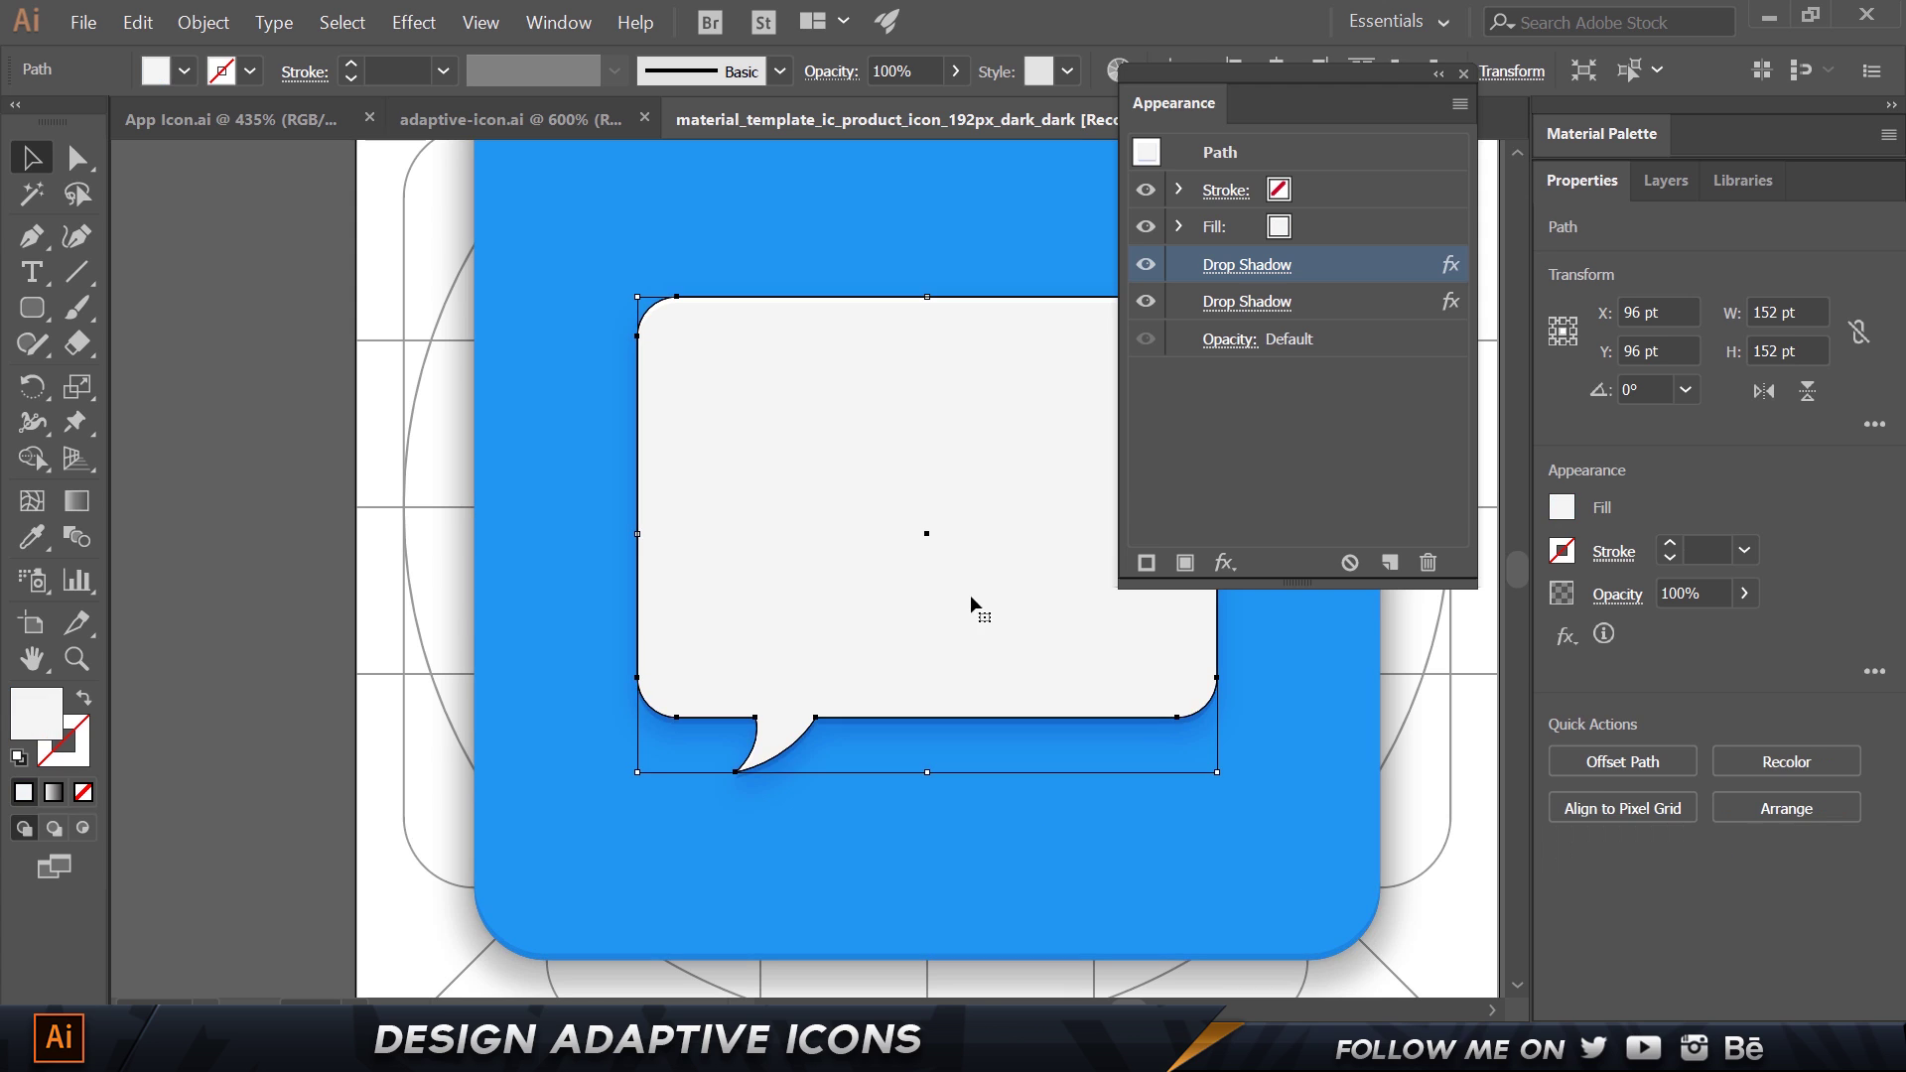
click(1141, 272)
click(1064, 812)
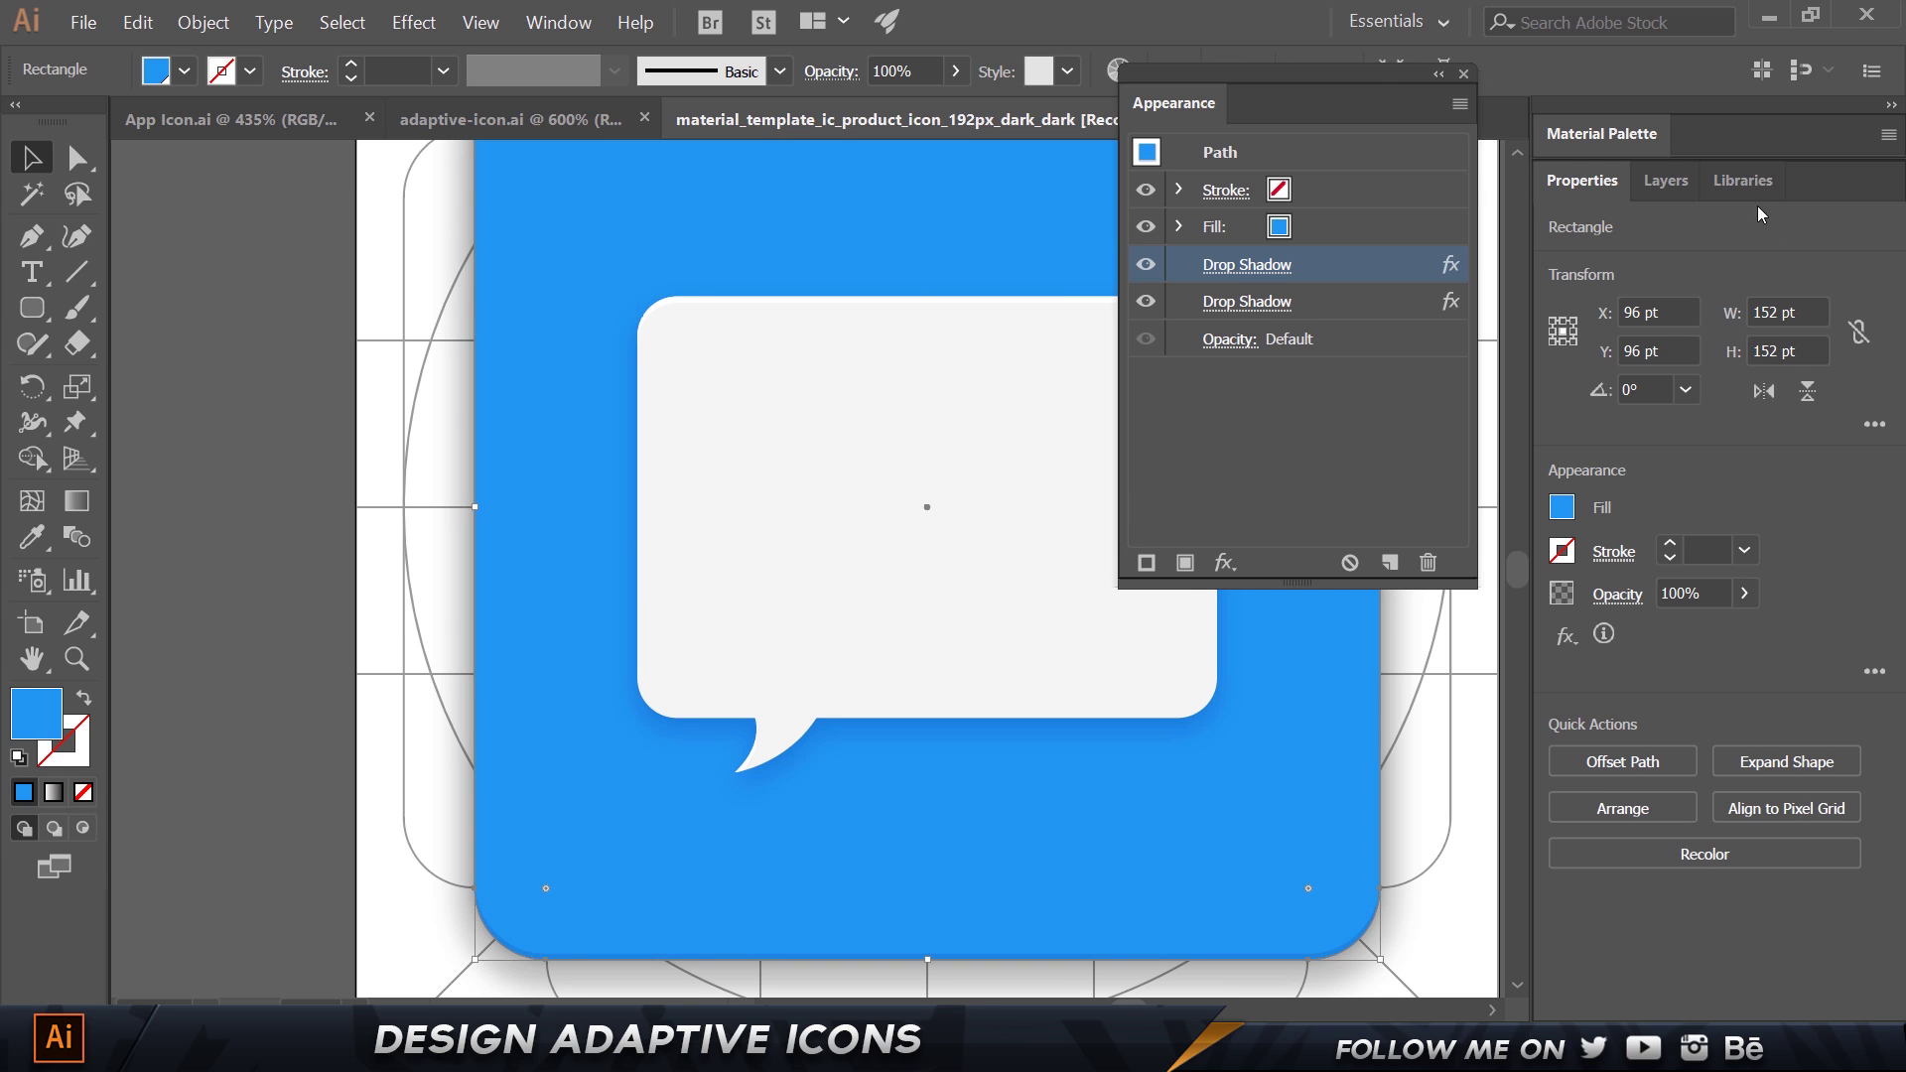
Lock the Background layer and close the floating appearance settings.
click(1667, 181)
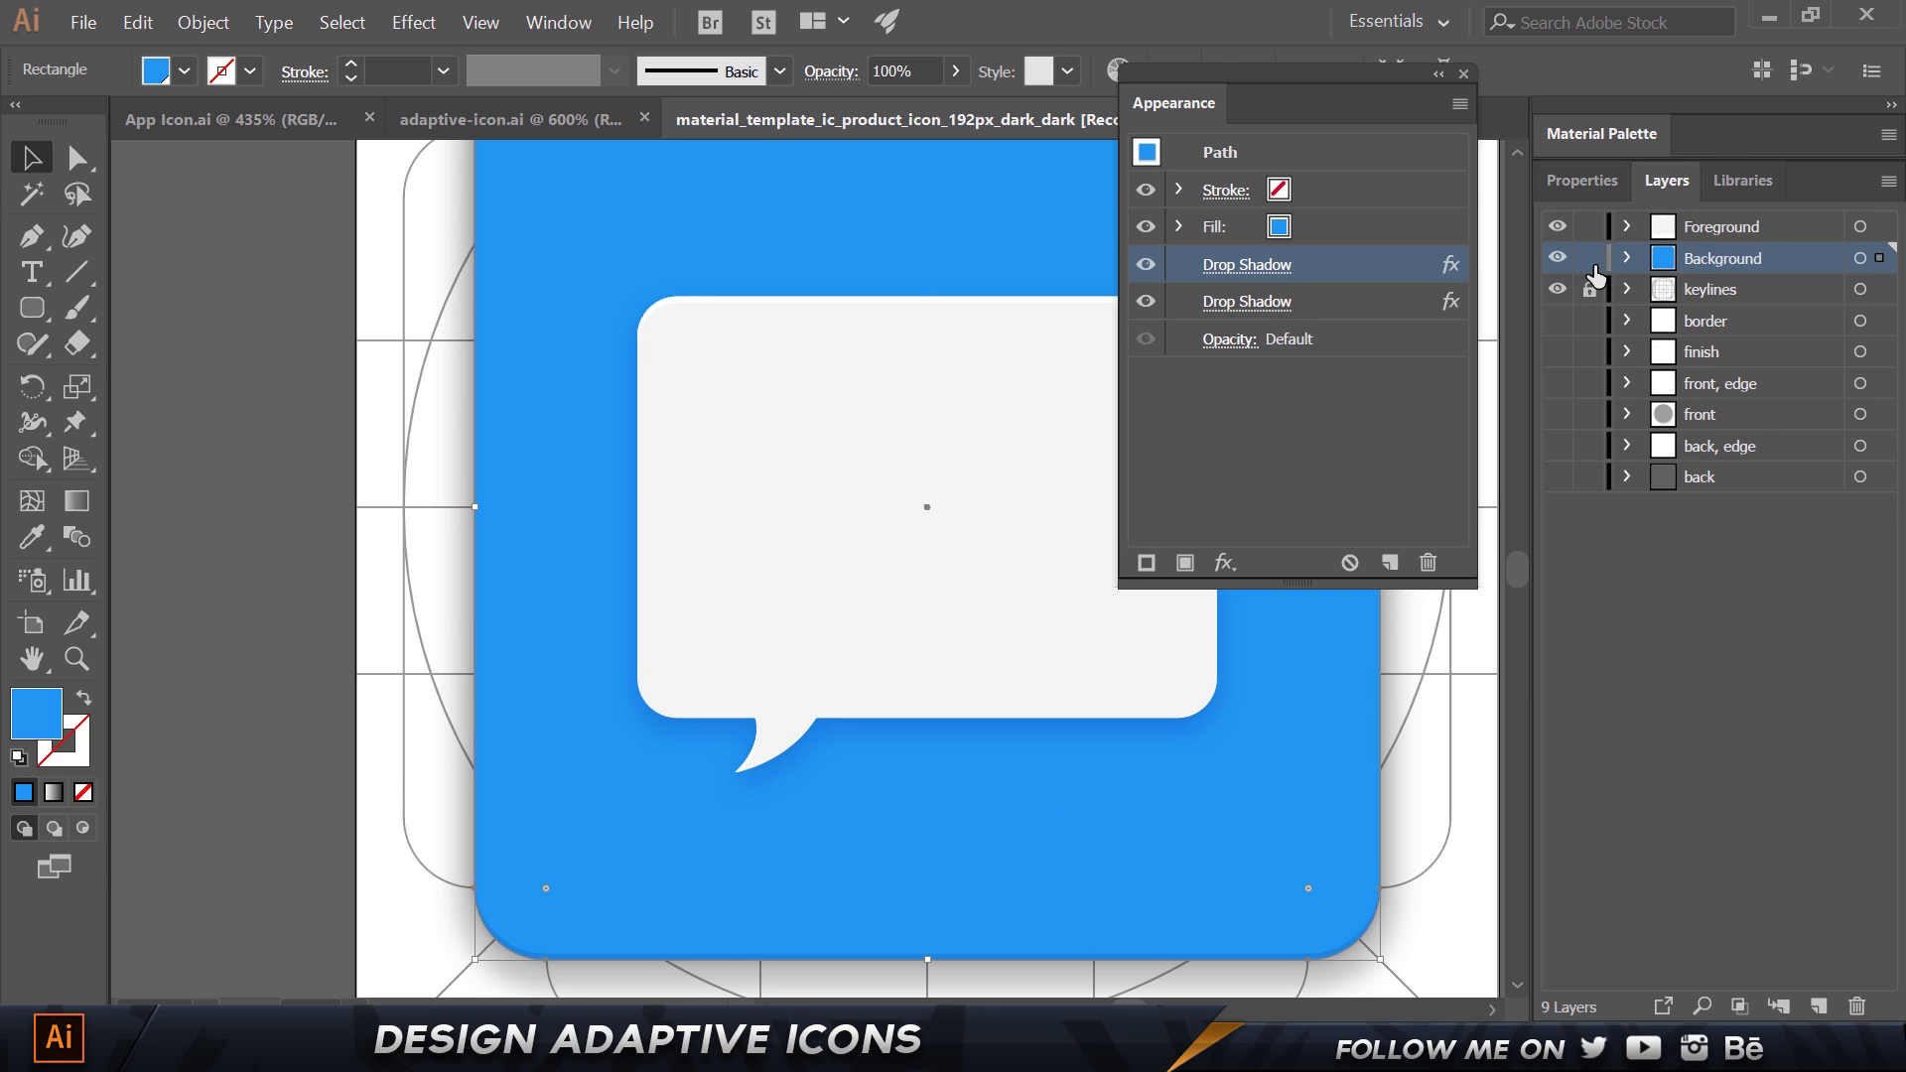
click(1589, 258)
click(1465, 75)
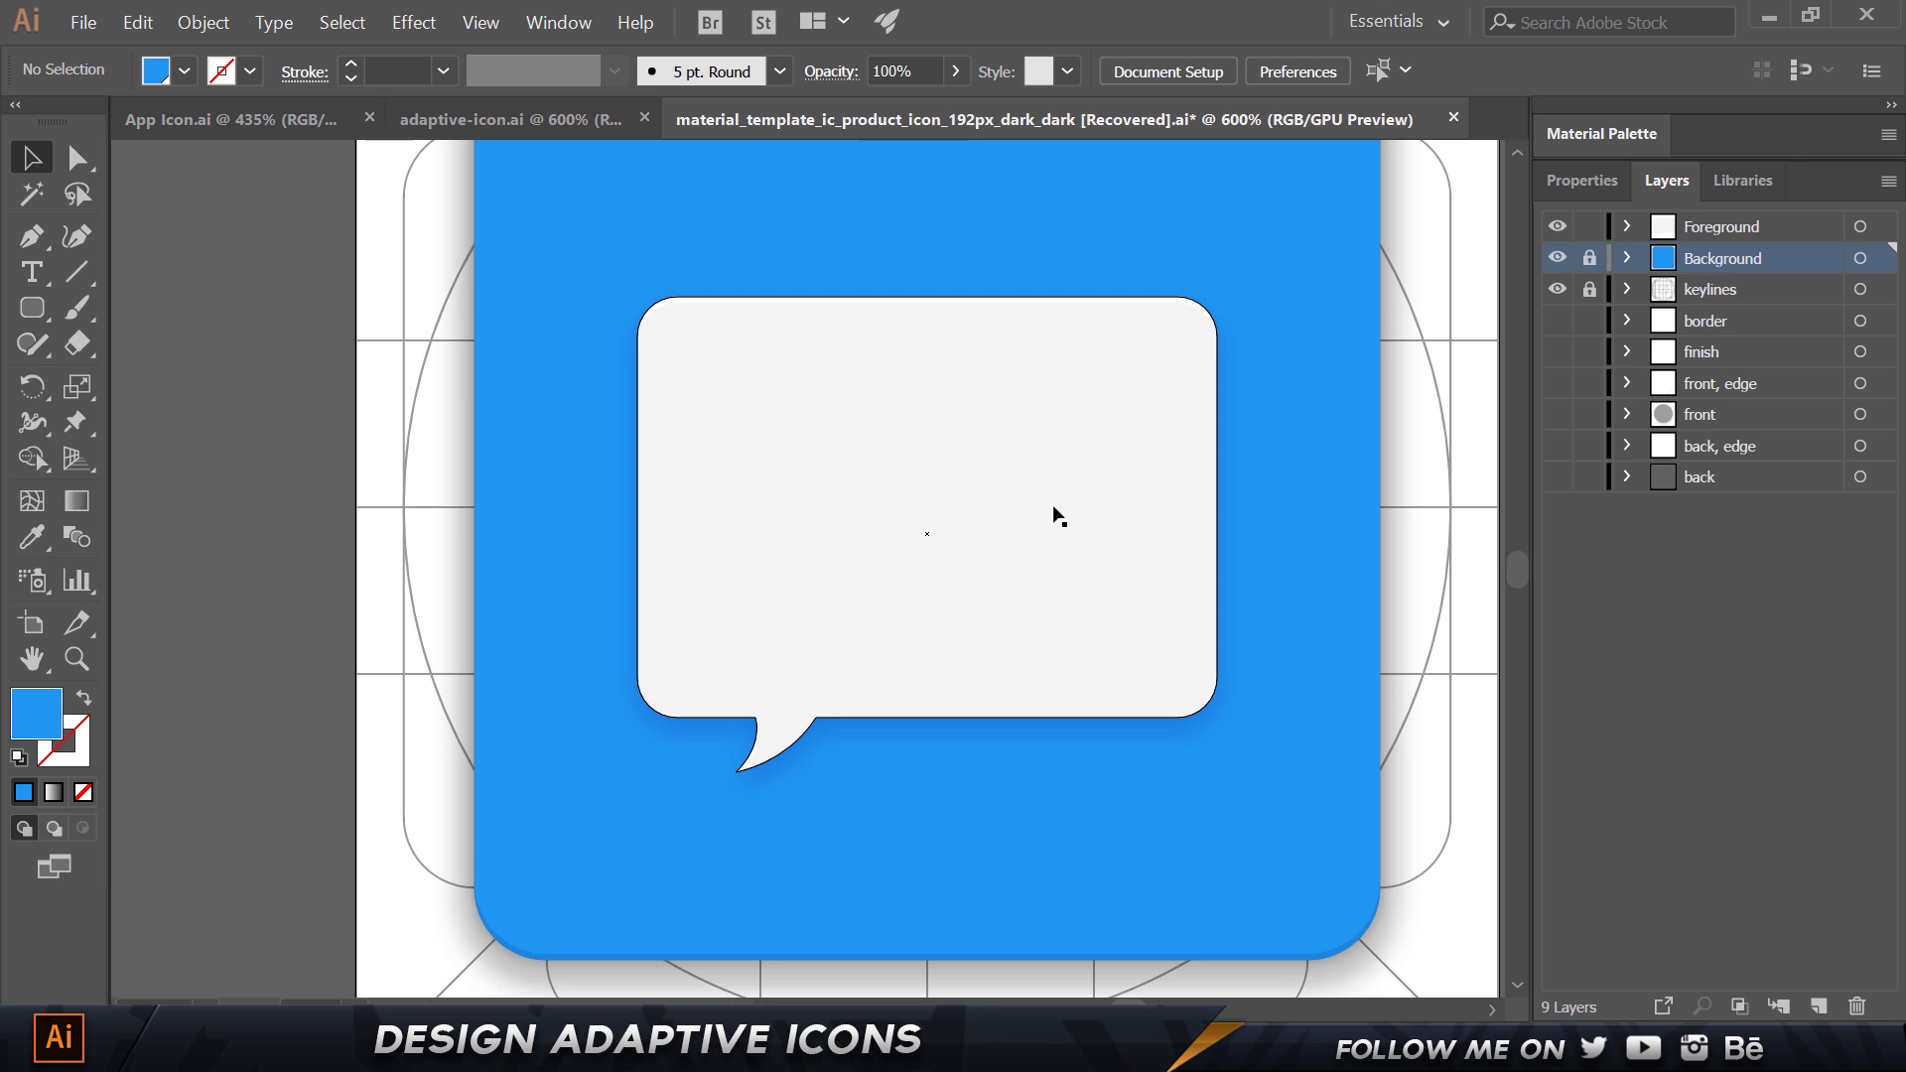
Switch to the browser and look through the product icon guidelines on shadows, lighting, edges and finish.
key(alt+Tab)
scroll(1052, 511, down, 8)
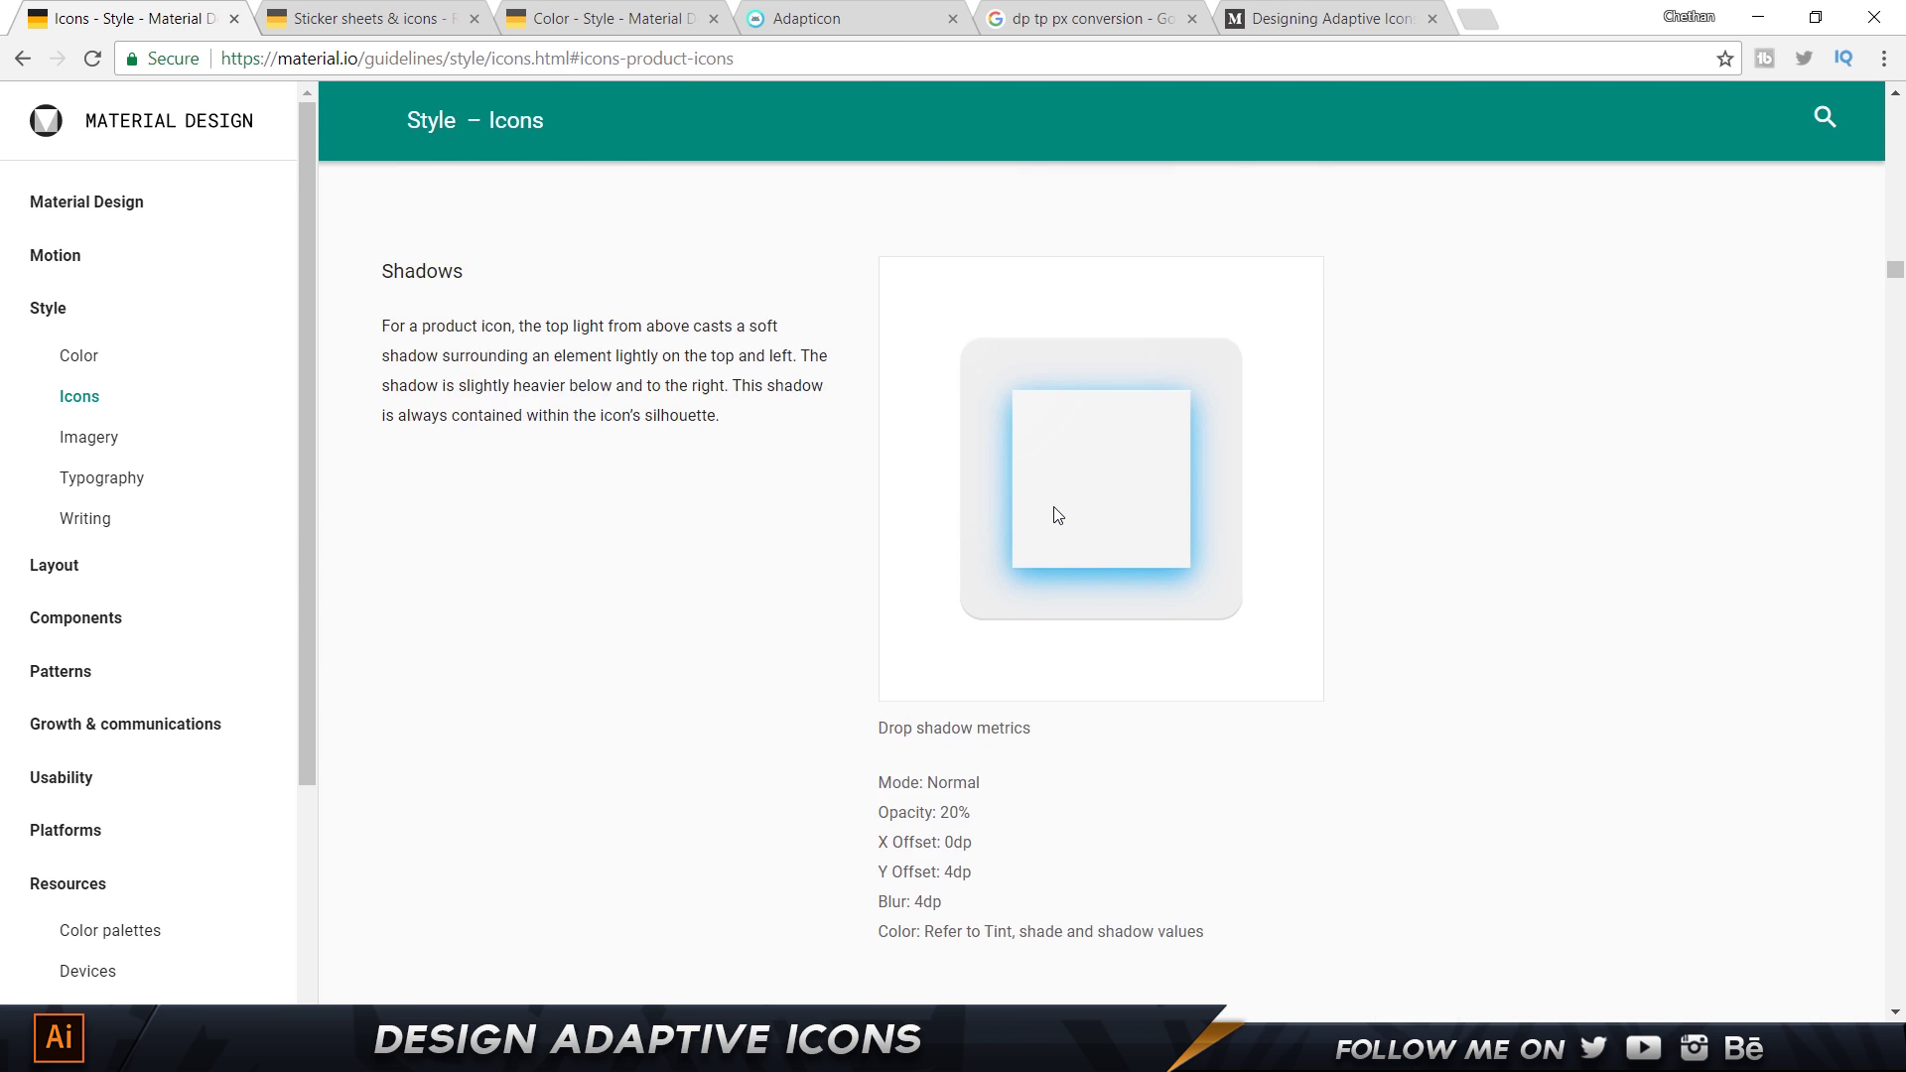
scroll(1056, 595, up, 8)
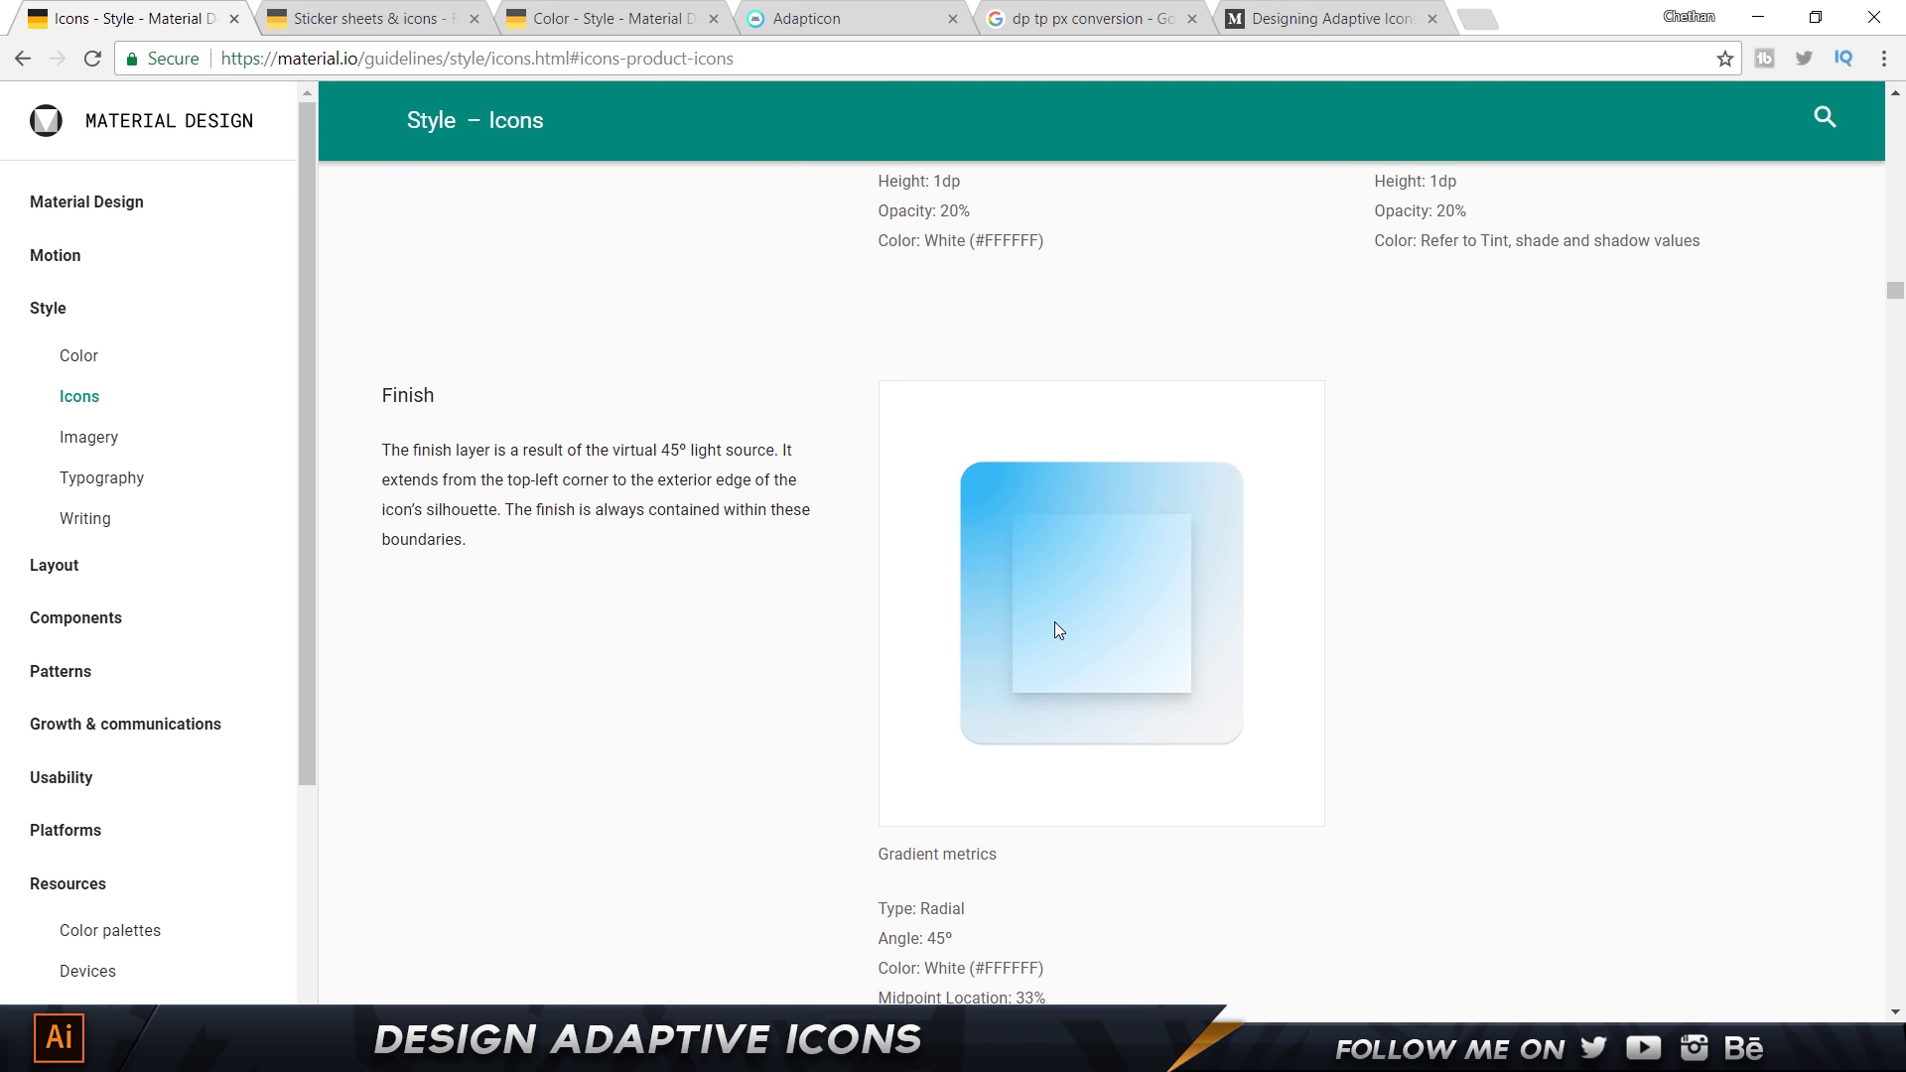
scroll(1058, 630, up, 4)
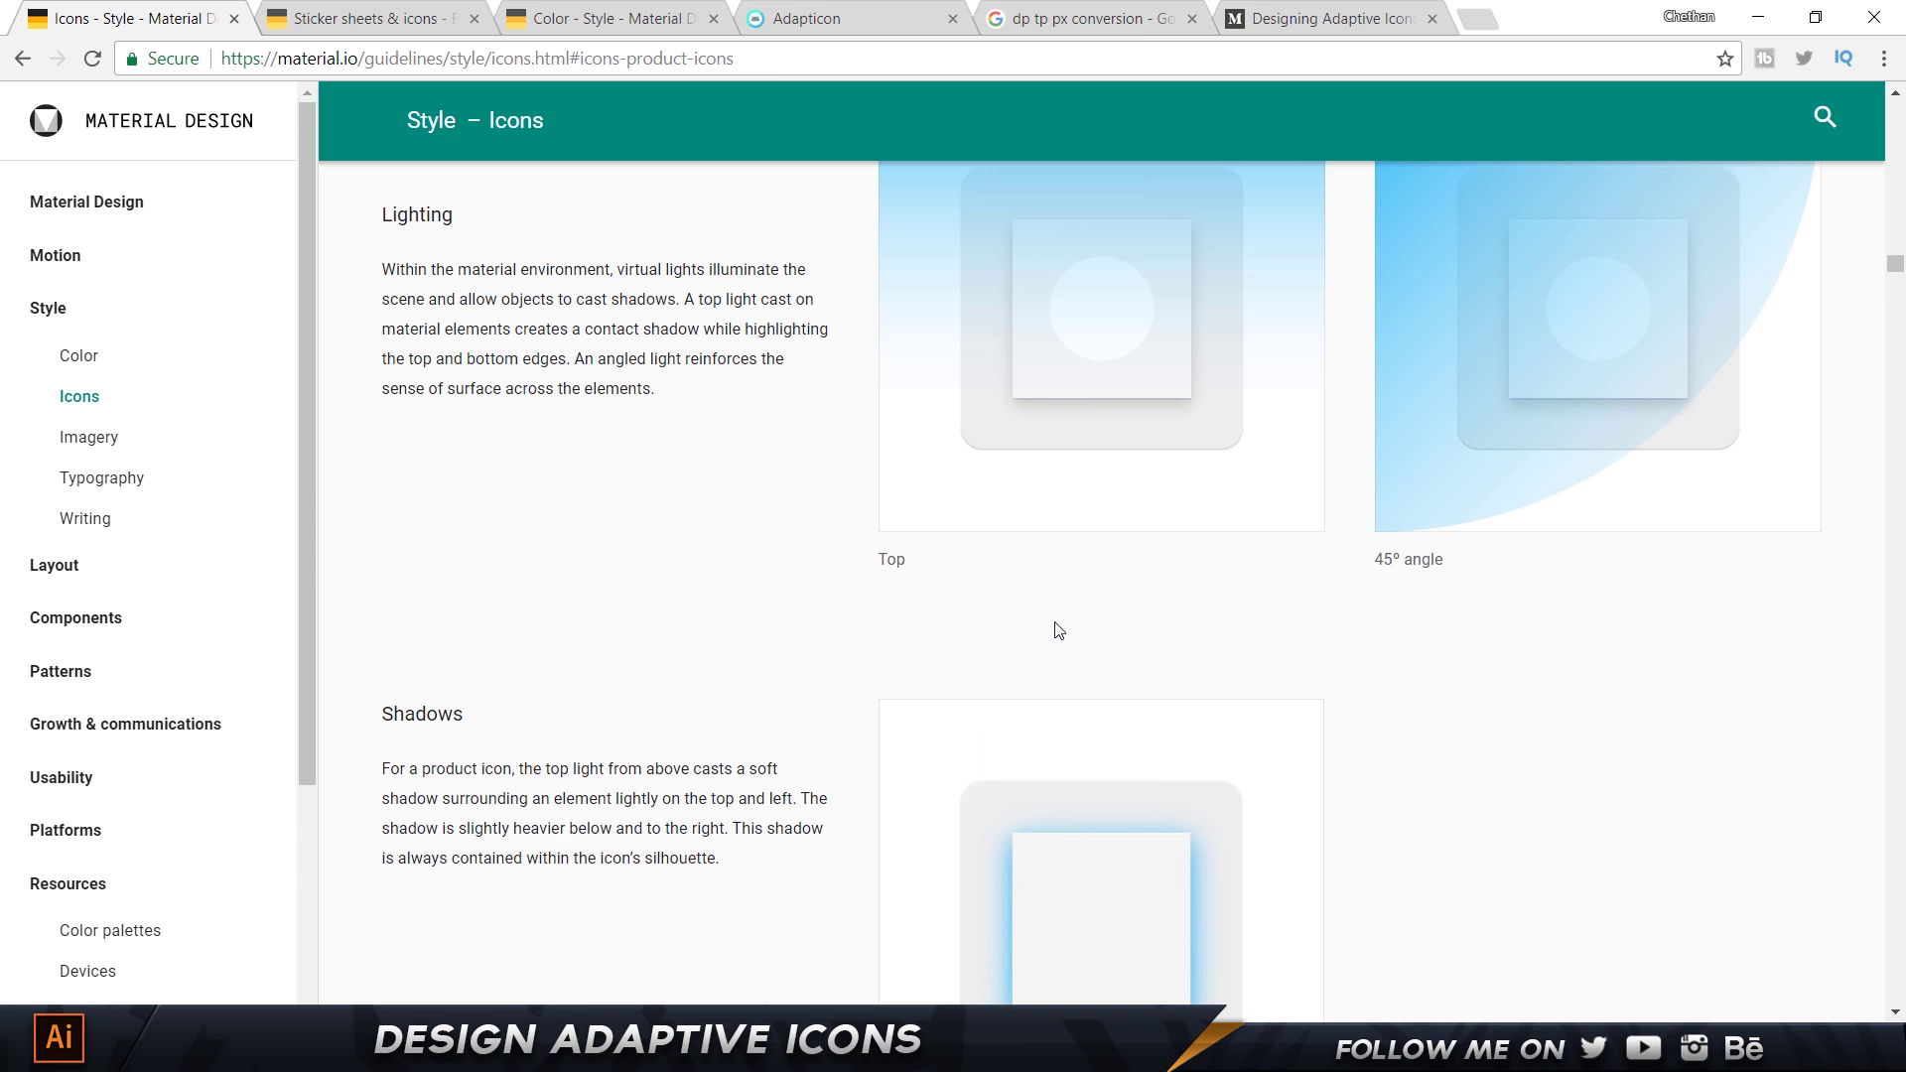
scroll(1055, 627, up, 4)
scroll(1056, 627, down, 12)
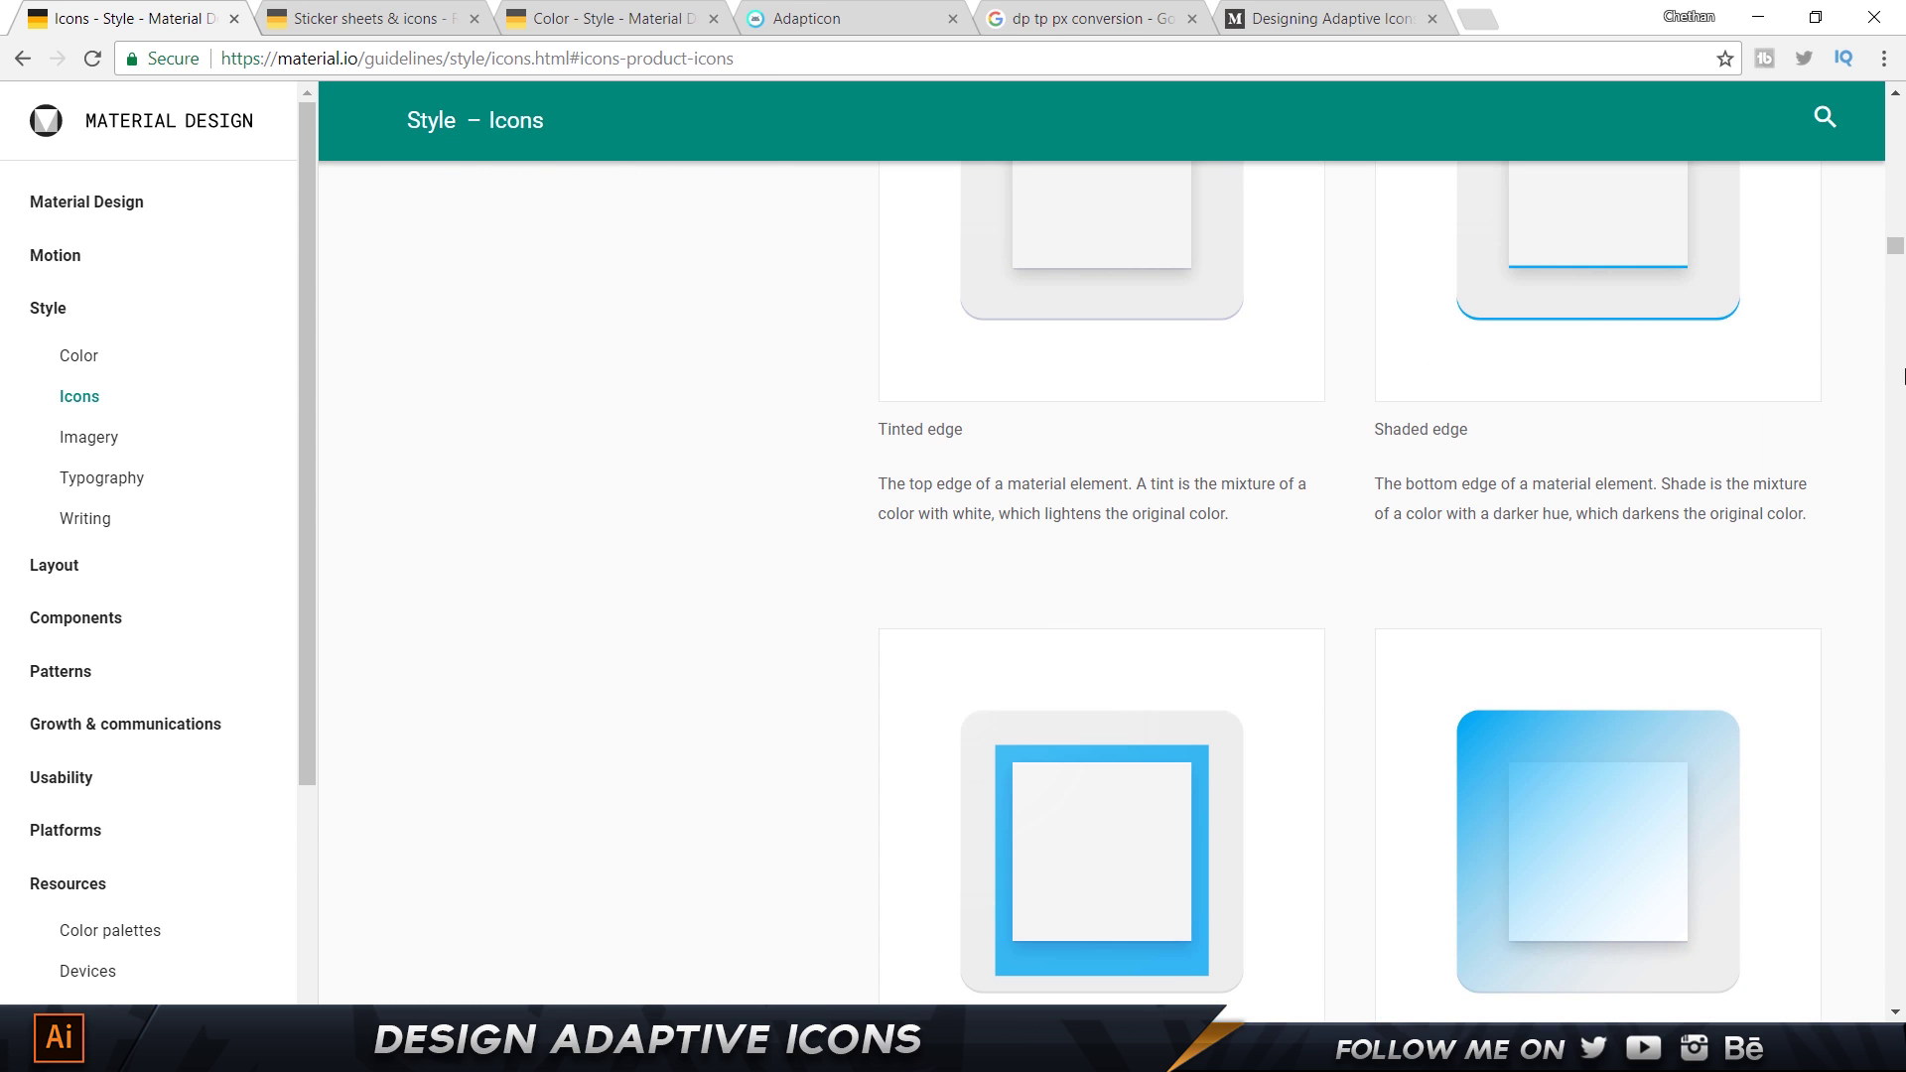
Examine the lighting and shadows guidance for Android icons, including cast and contact shadows, their gradient metrics, and edge tint and shade.
drag(1895, 245, 1896, 993)
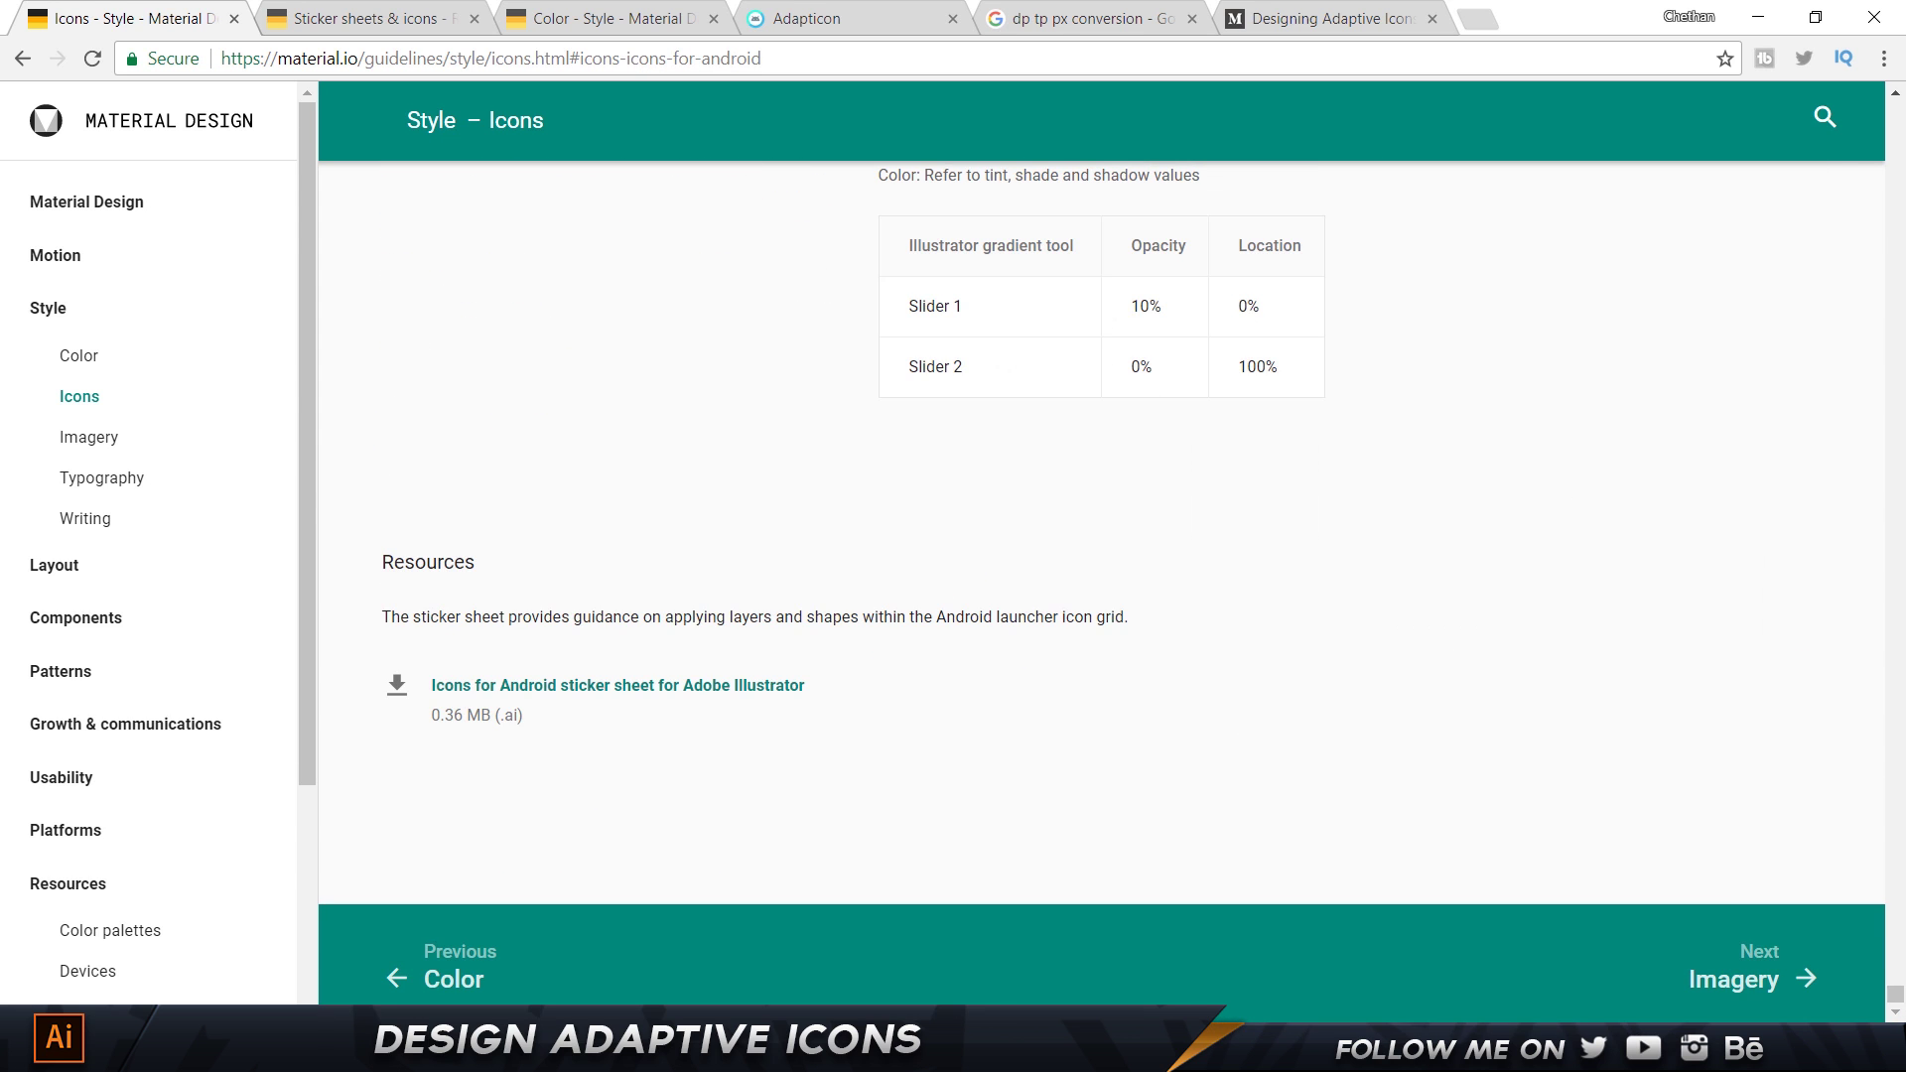
scroll(1442, 658, up, 8)
scroll(1443, 659, up, 8)
scroll(1443, 658, down, 7)
scroll(1443, 659, up, 12)
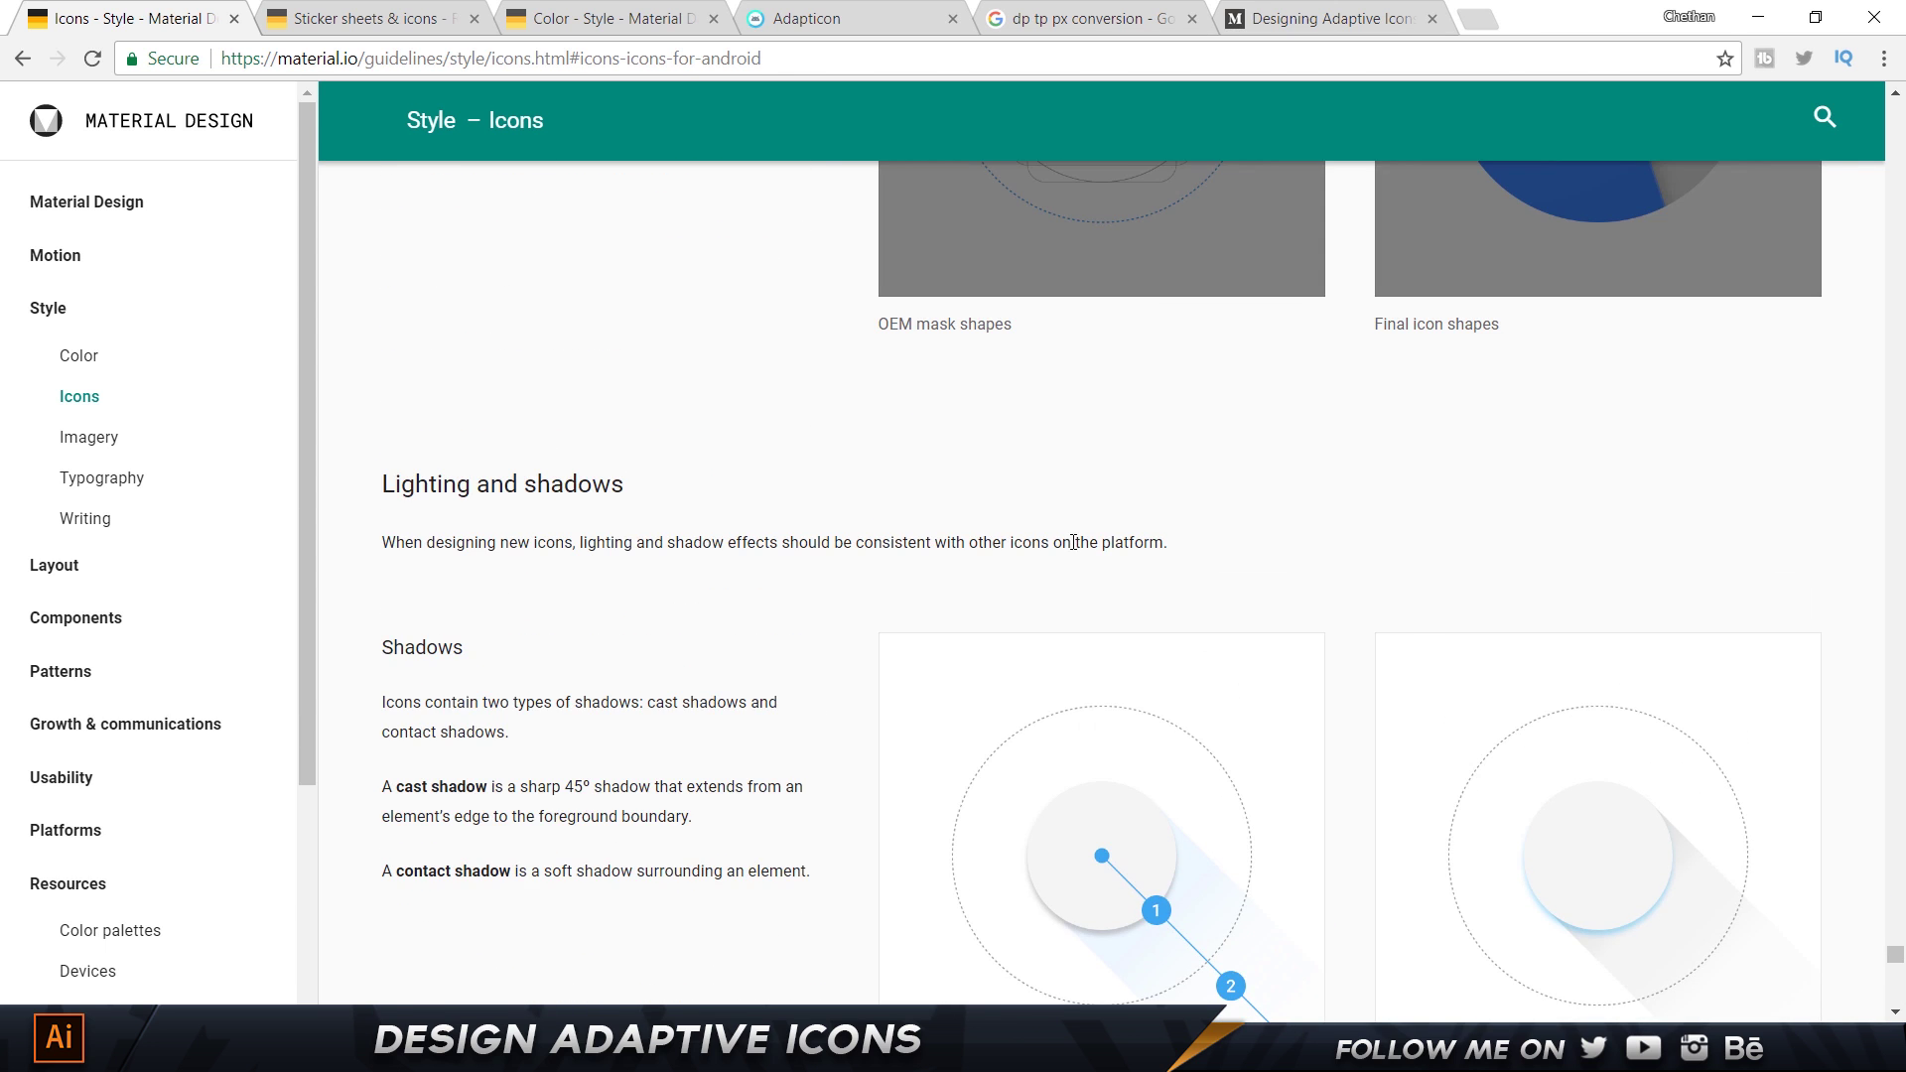
scroll(1033, 534, down, 4)
scroll(1033, 534, down, 8)
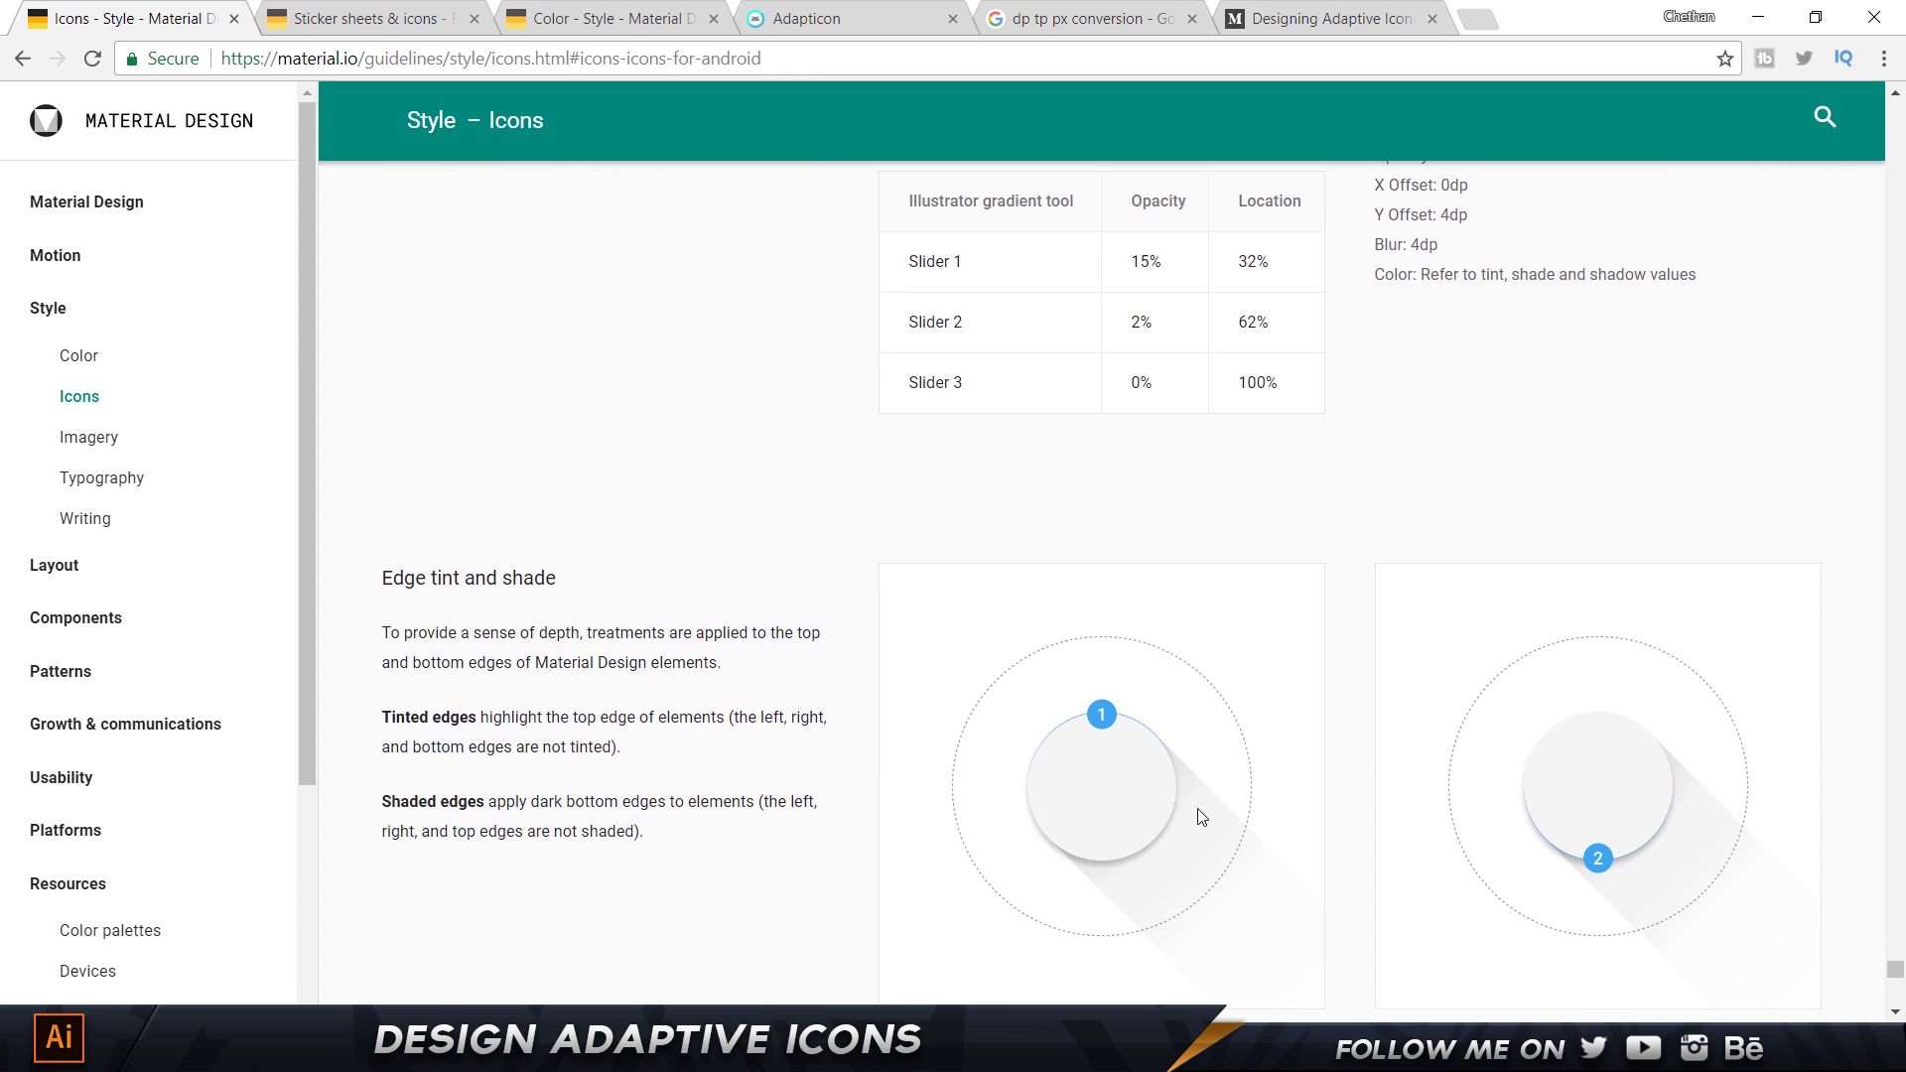
Review the edge tint and shade guidelines on the Material Design icons page and switch to Illustrator.
scroll(1136, 425, down, 6)
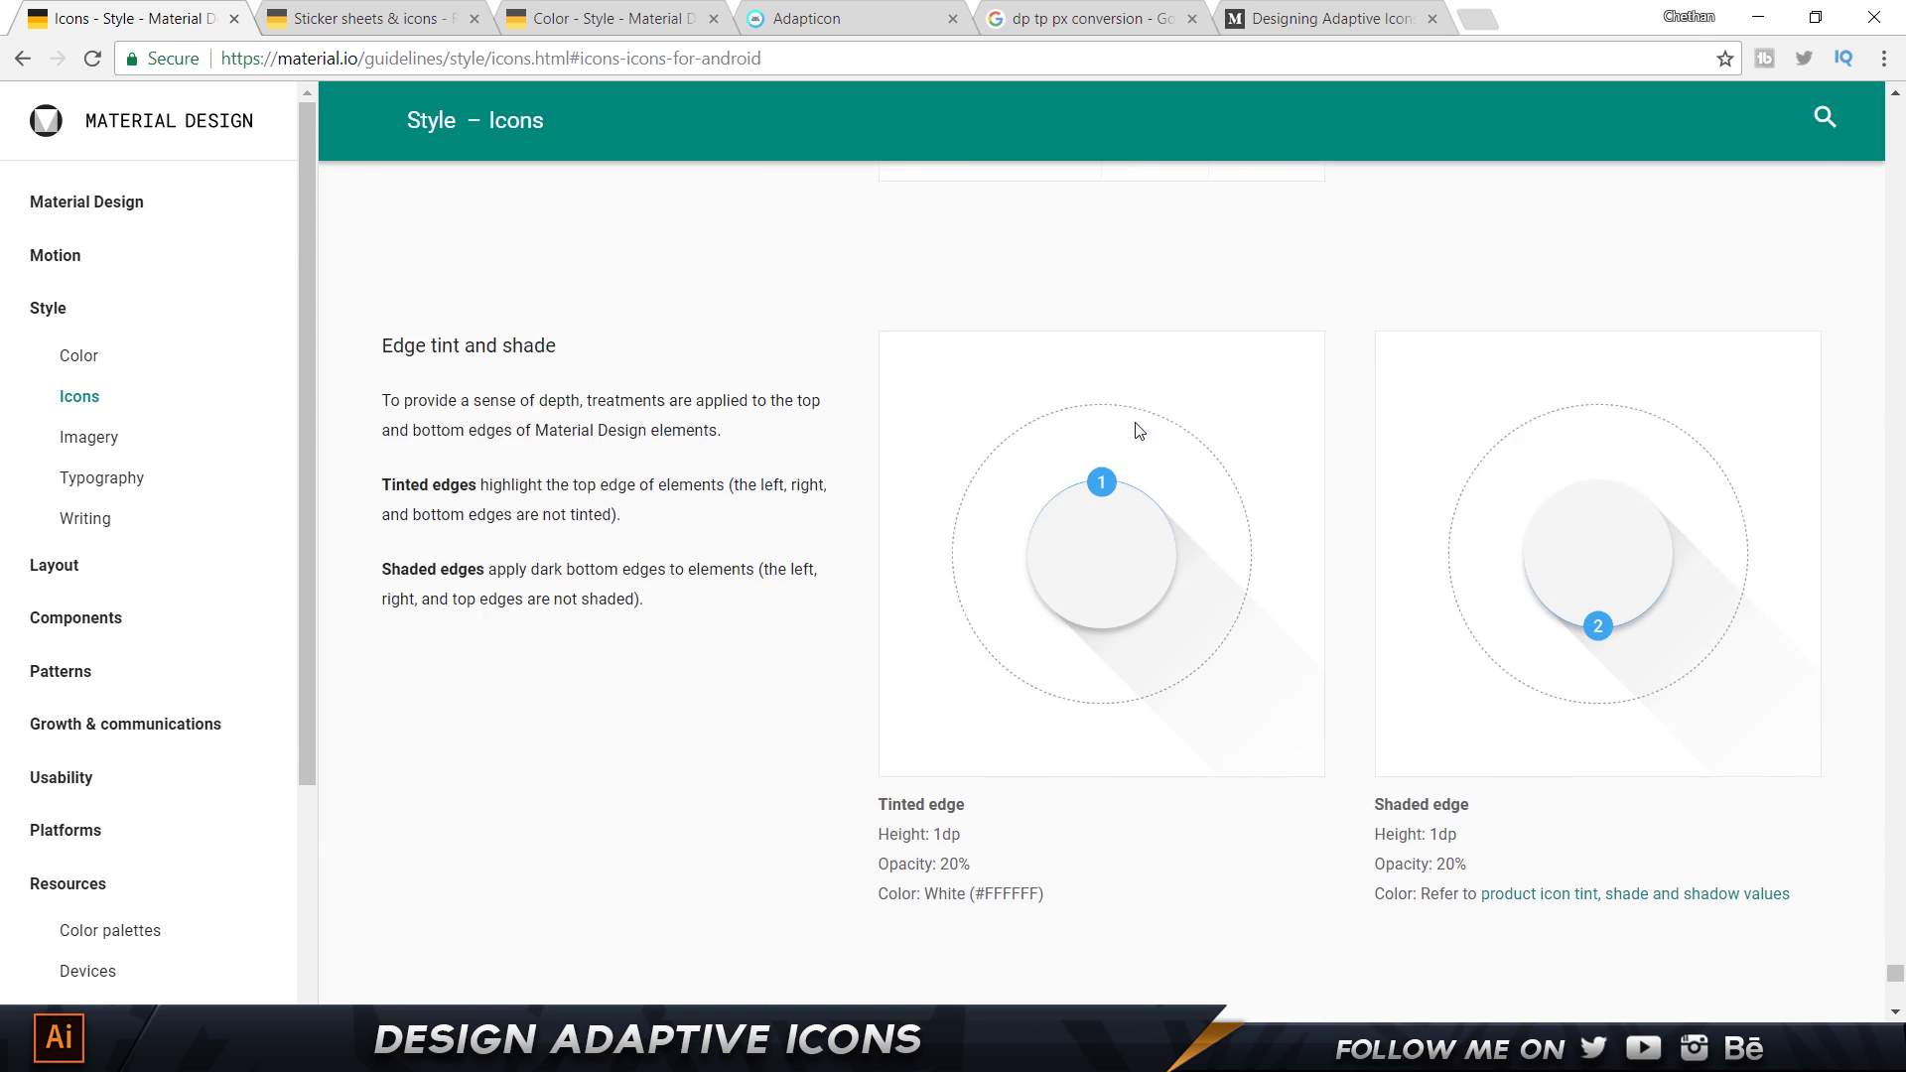
scroll(1022, 447, up, 6)
key(alt+Tab)
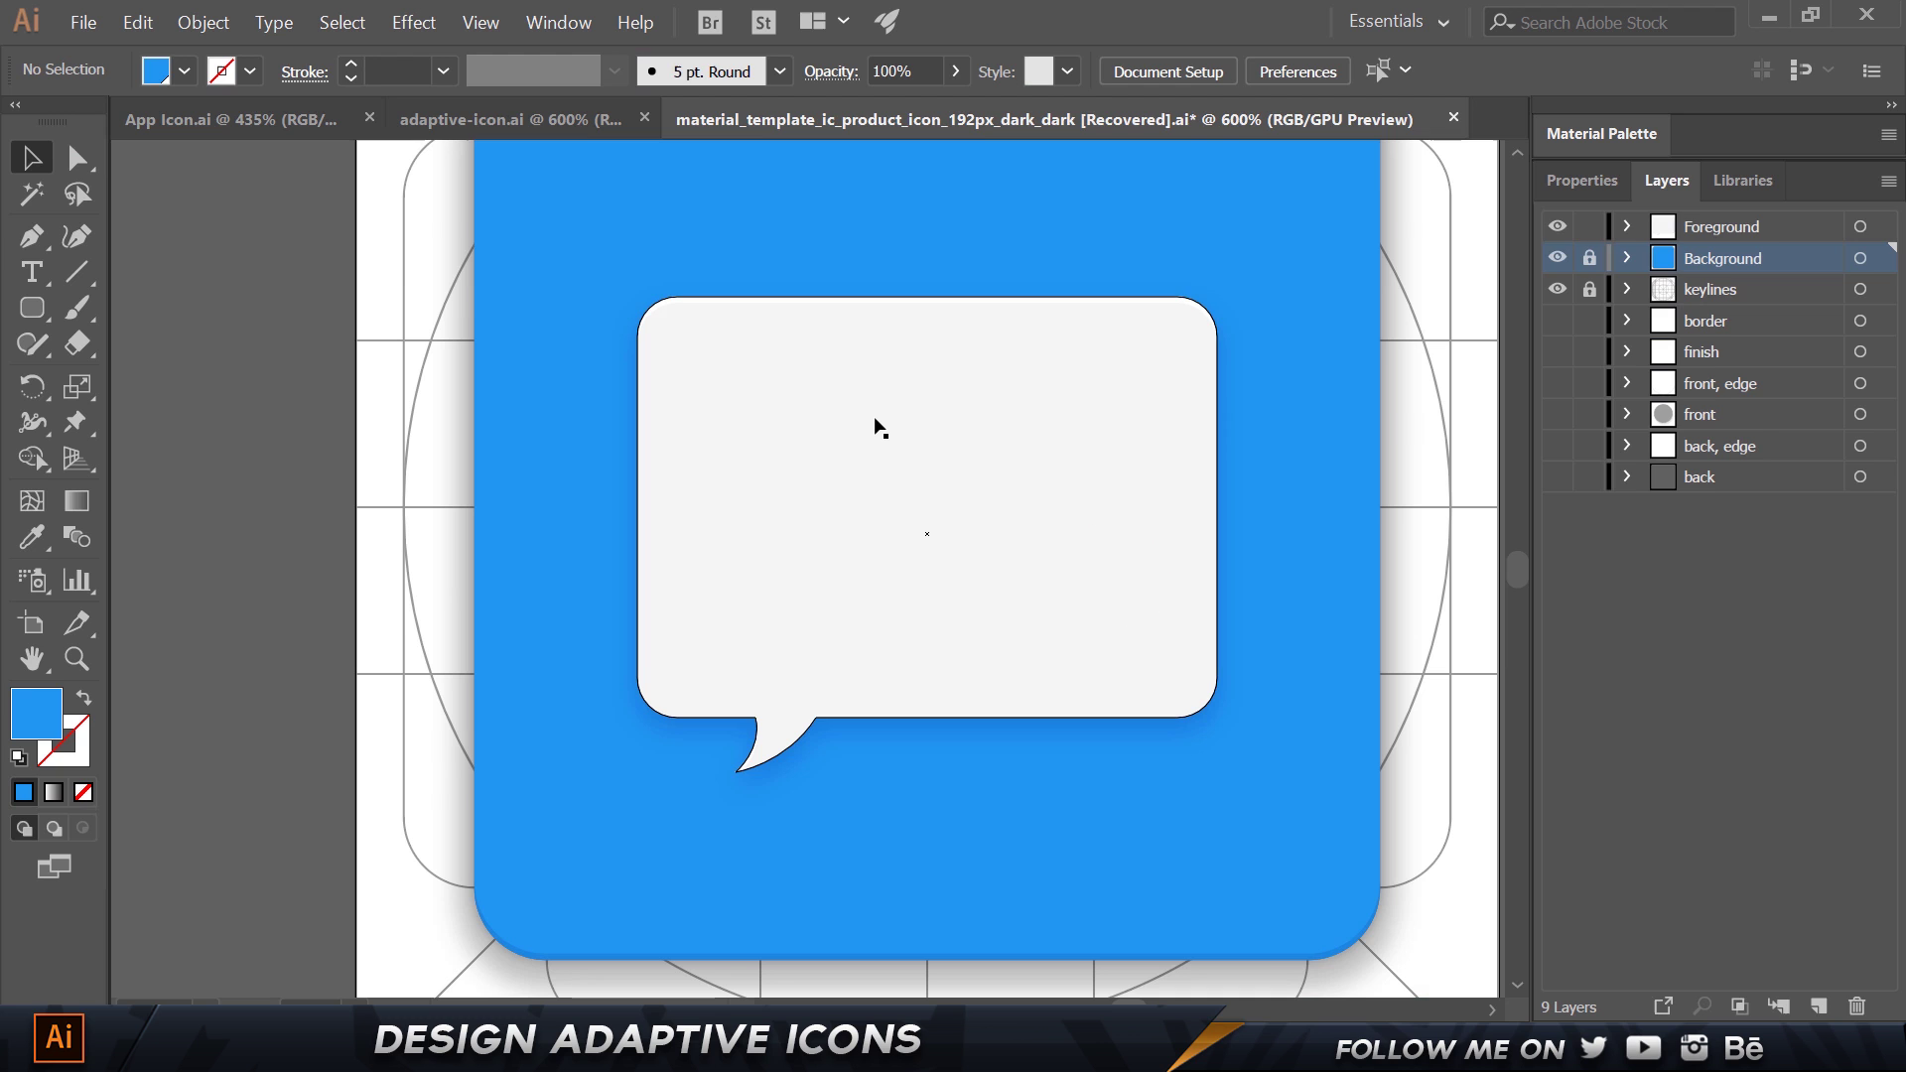
Compare the template's chat bubble with the finished icon in App Icon.ai, and return to the material template document.
click(876, 419)
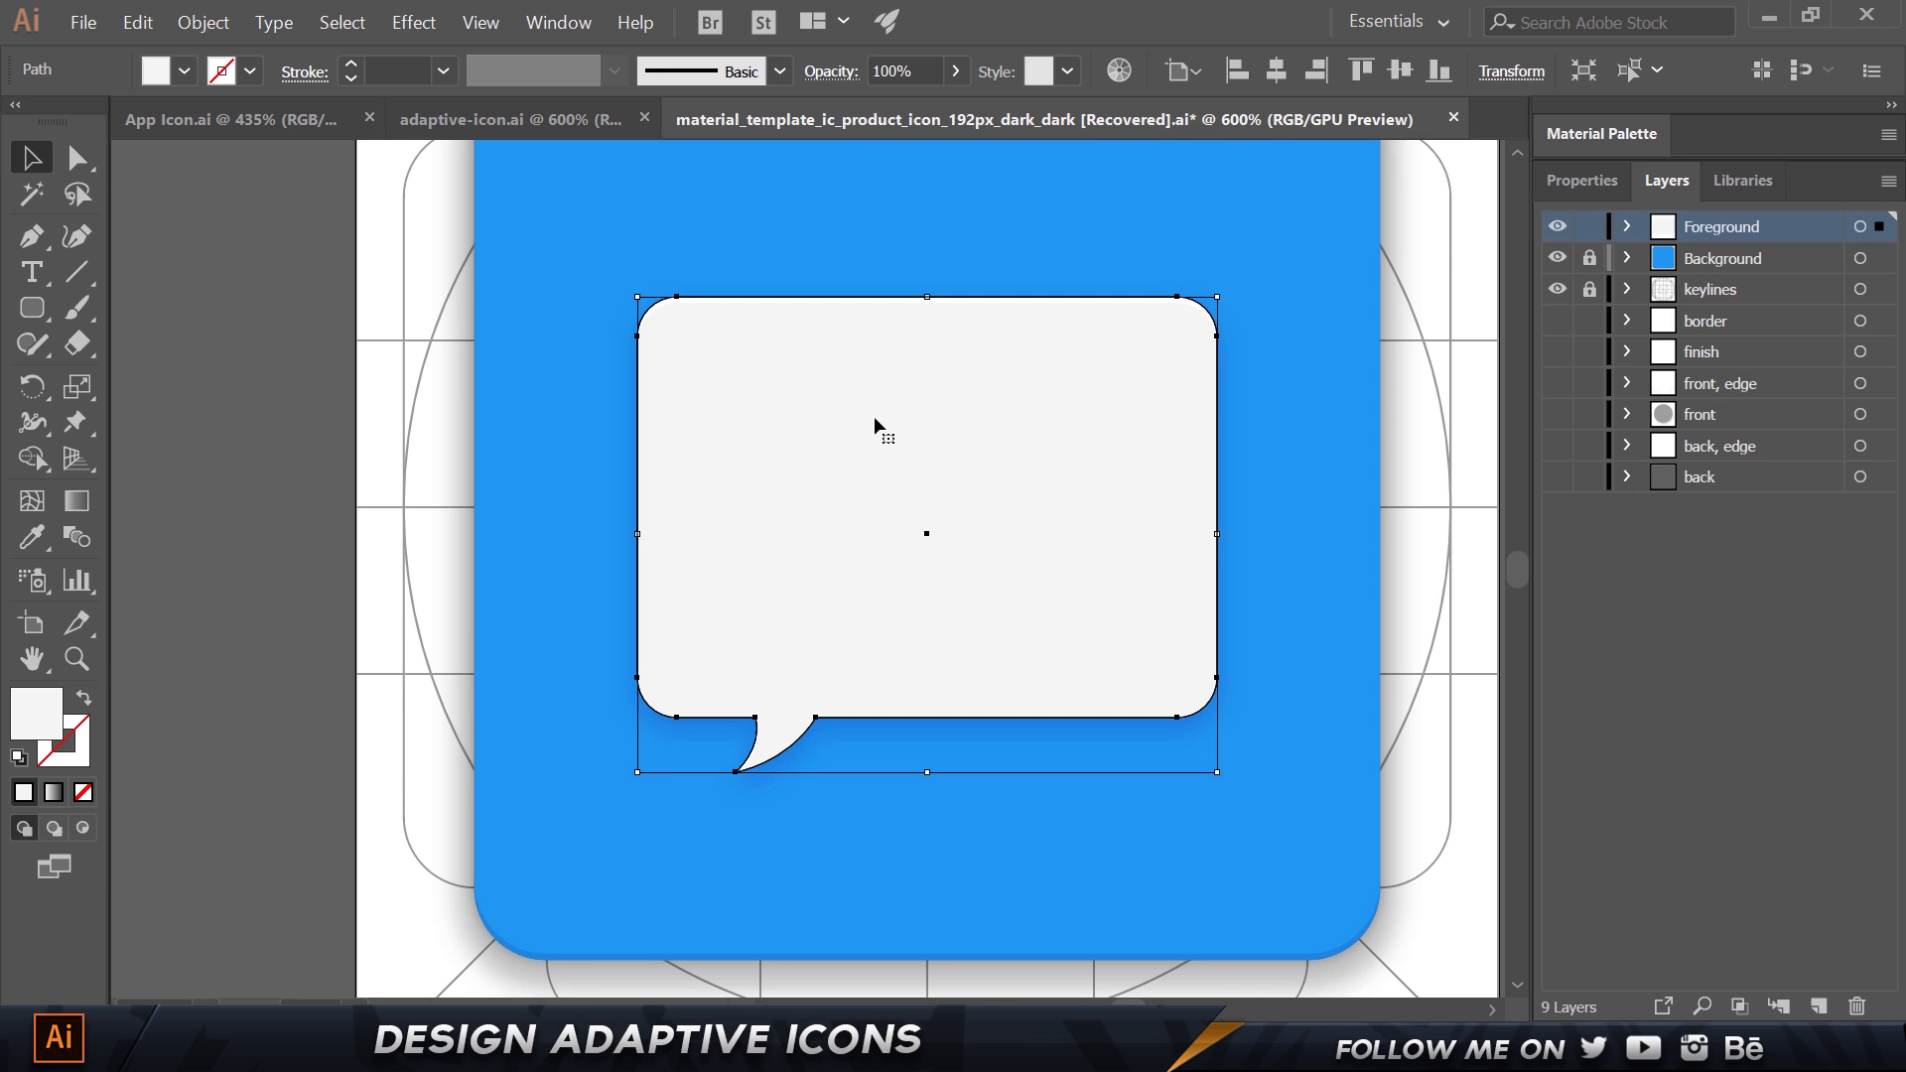
click(362, 626)
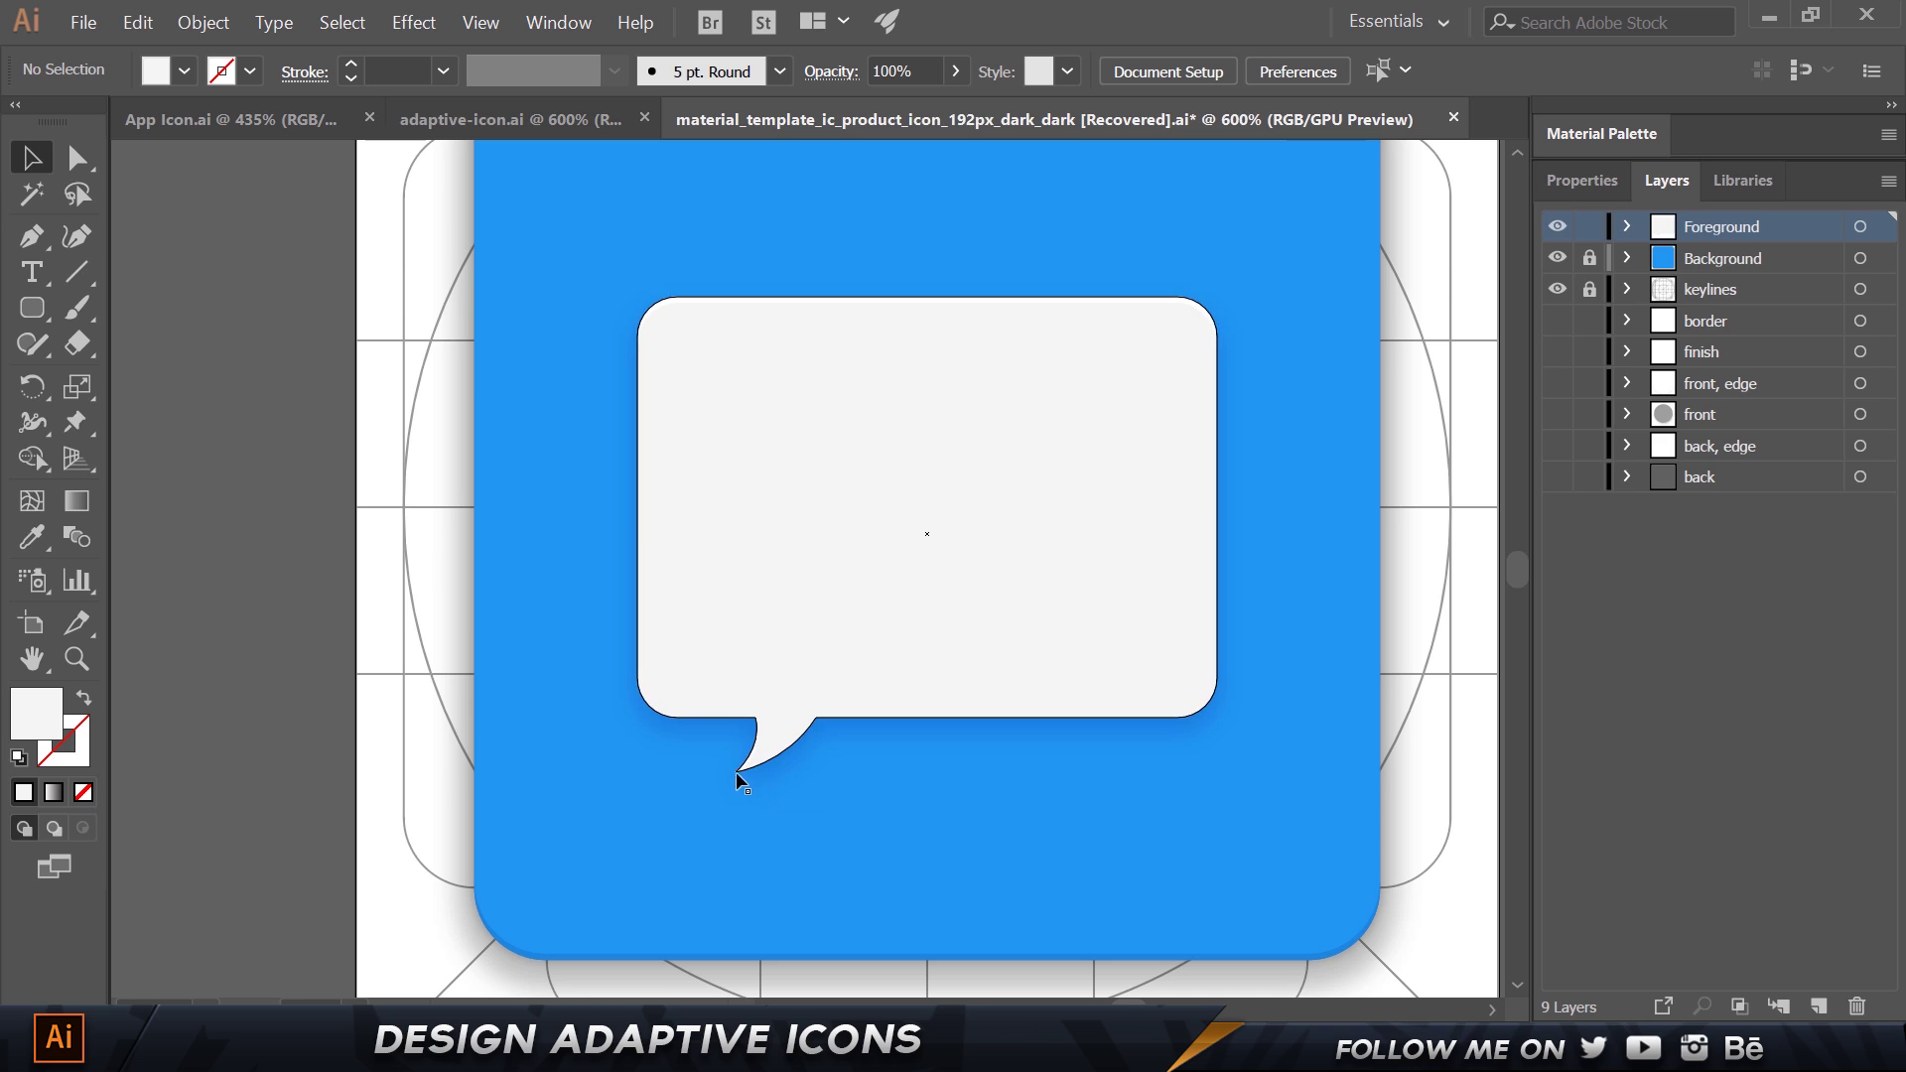
click(298, 120)
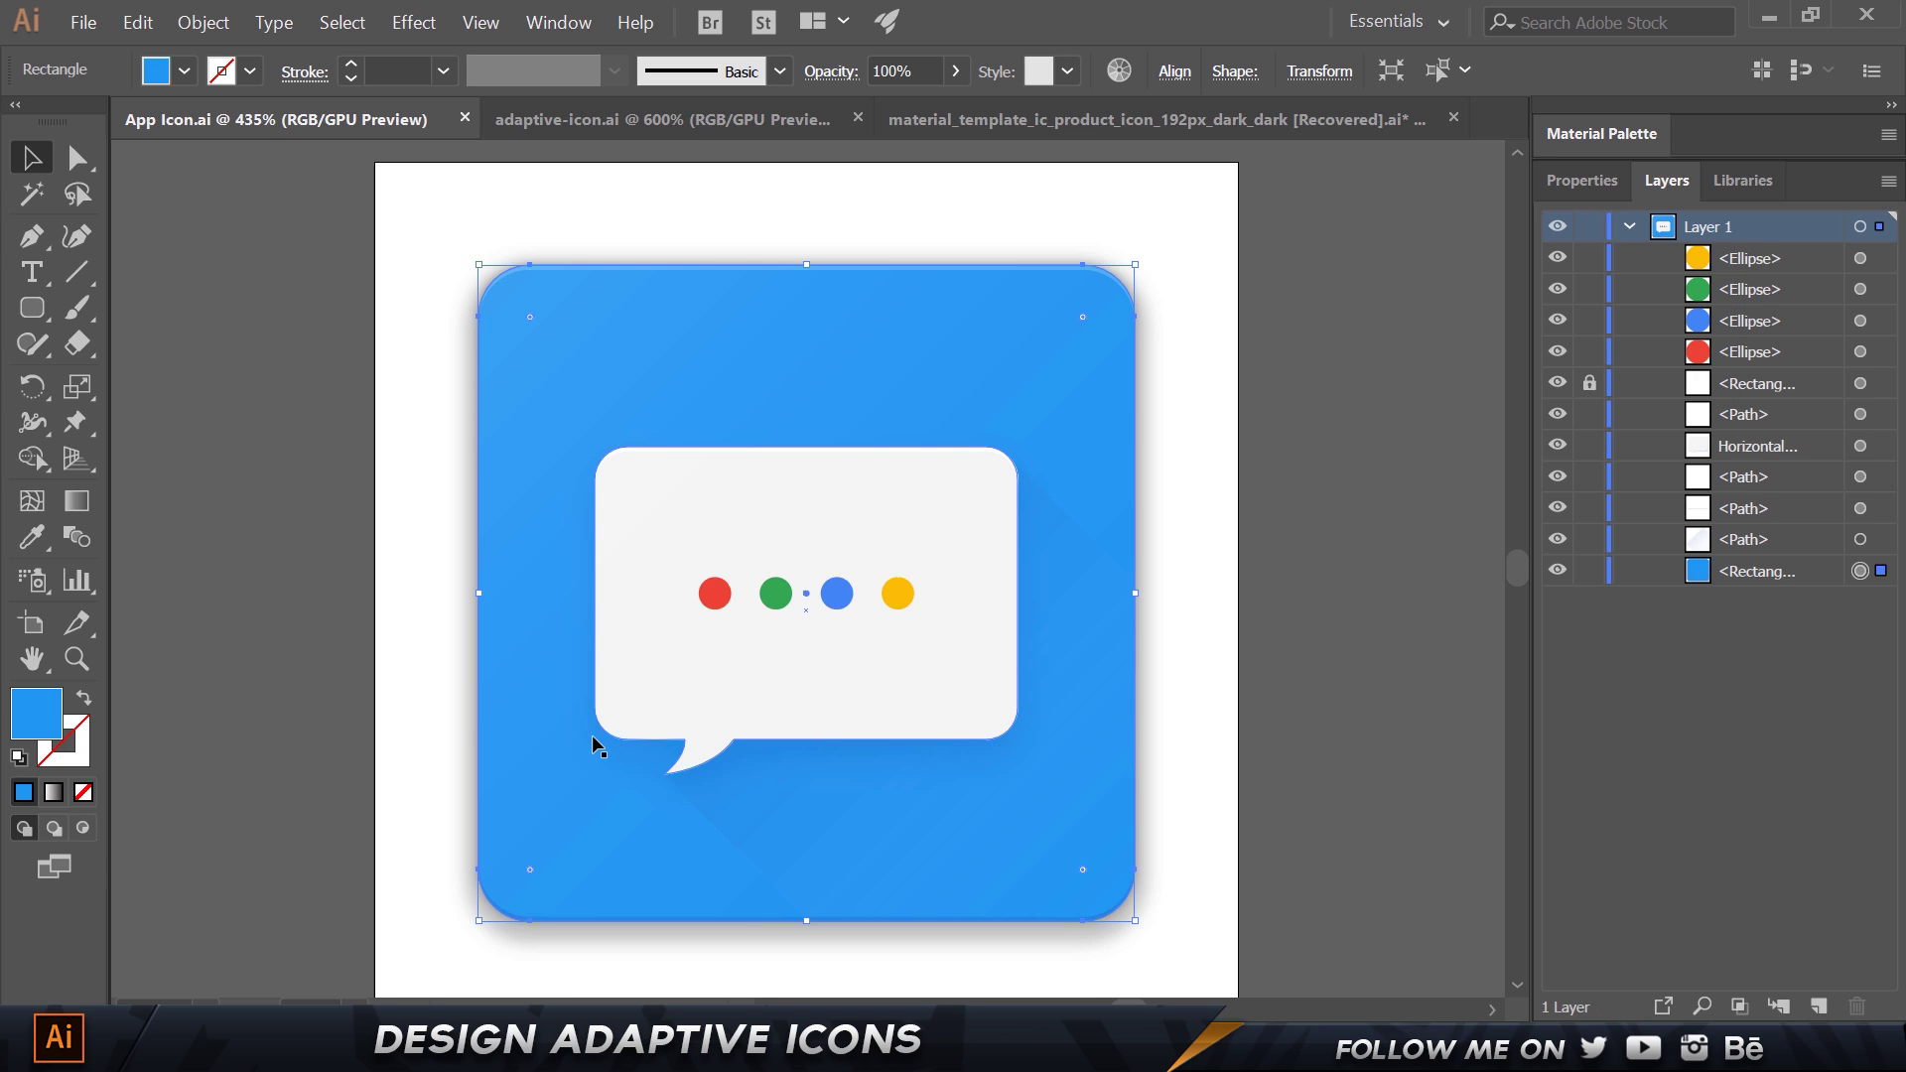
click(1272, 131)
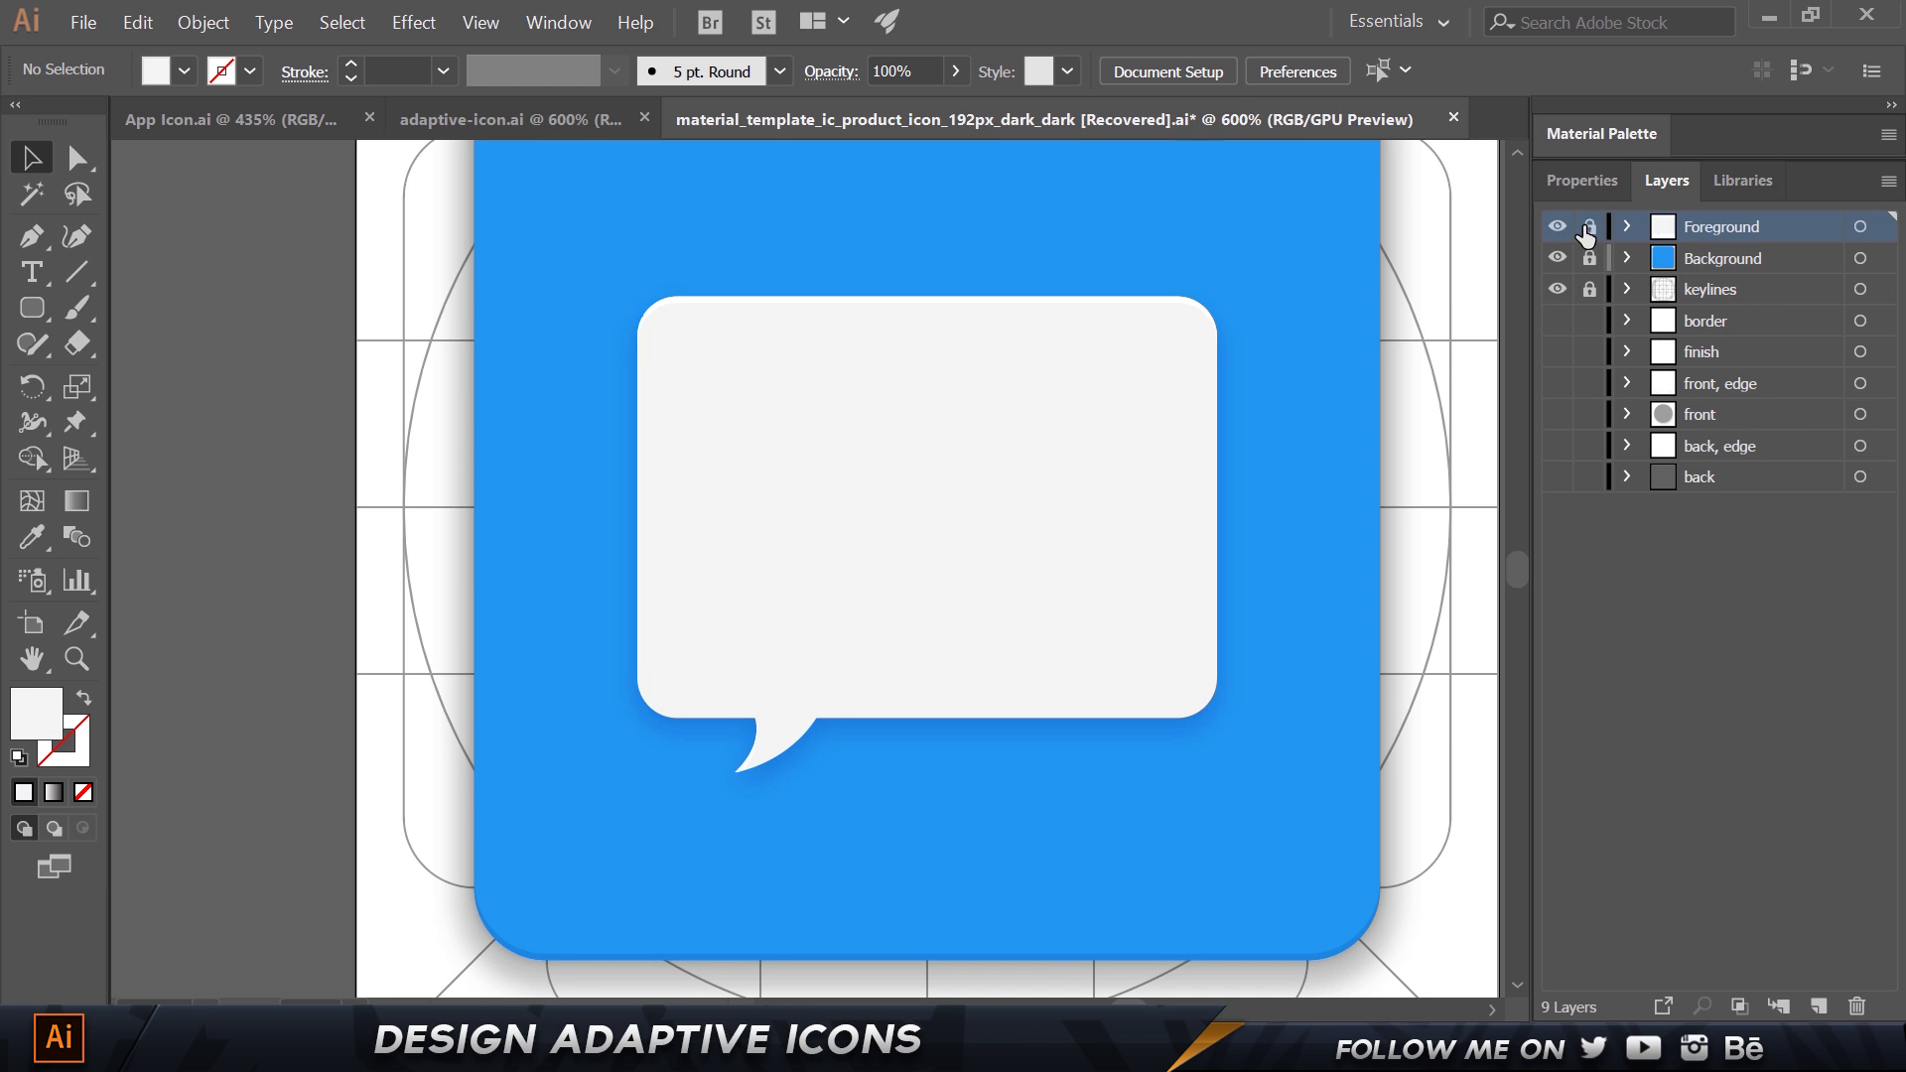
Lock the Foreground layer and add a new layer above it named Drop Shadow.
click(1820, 1006)
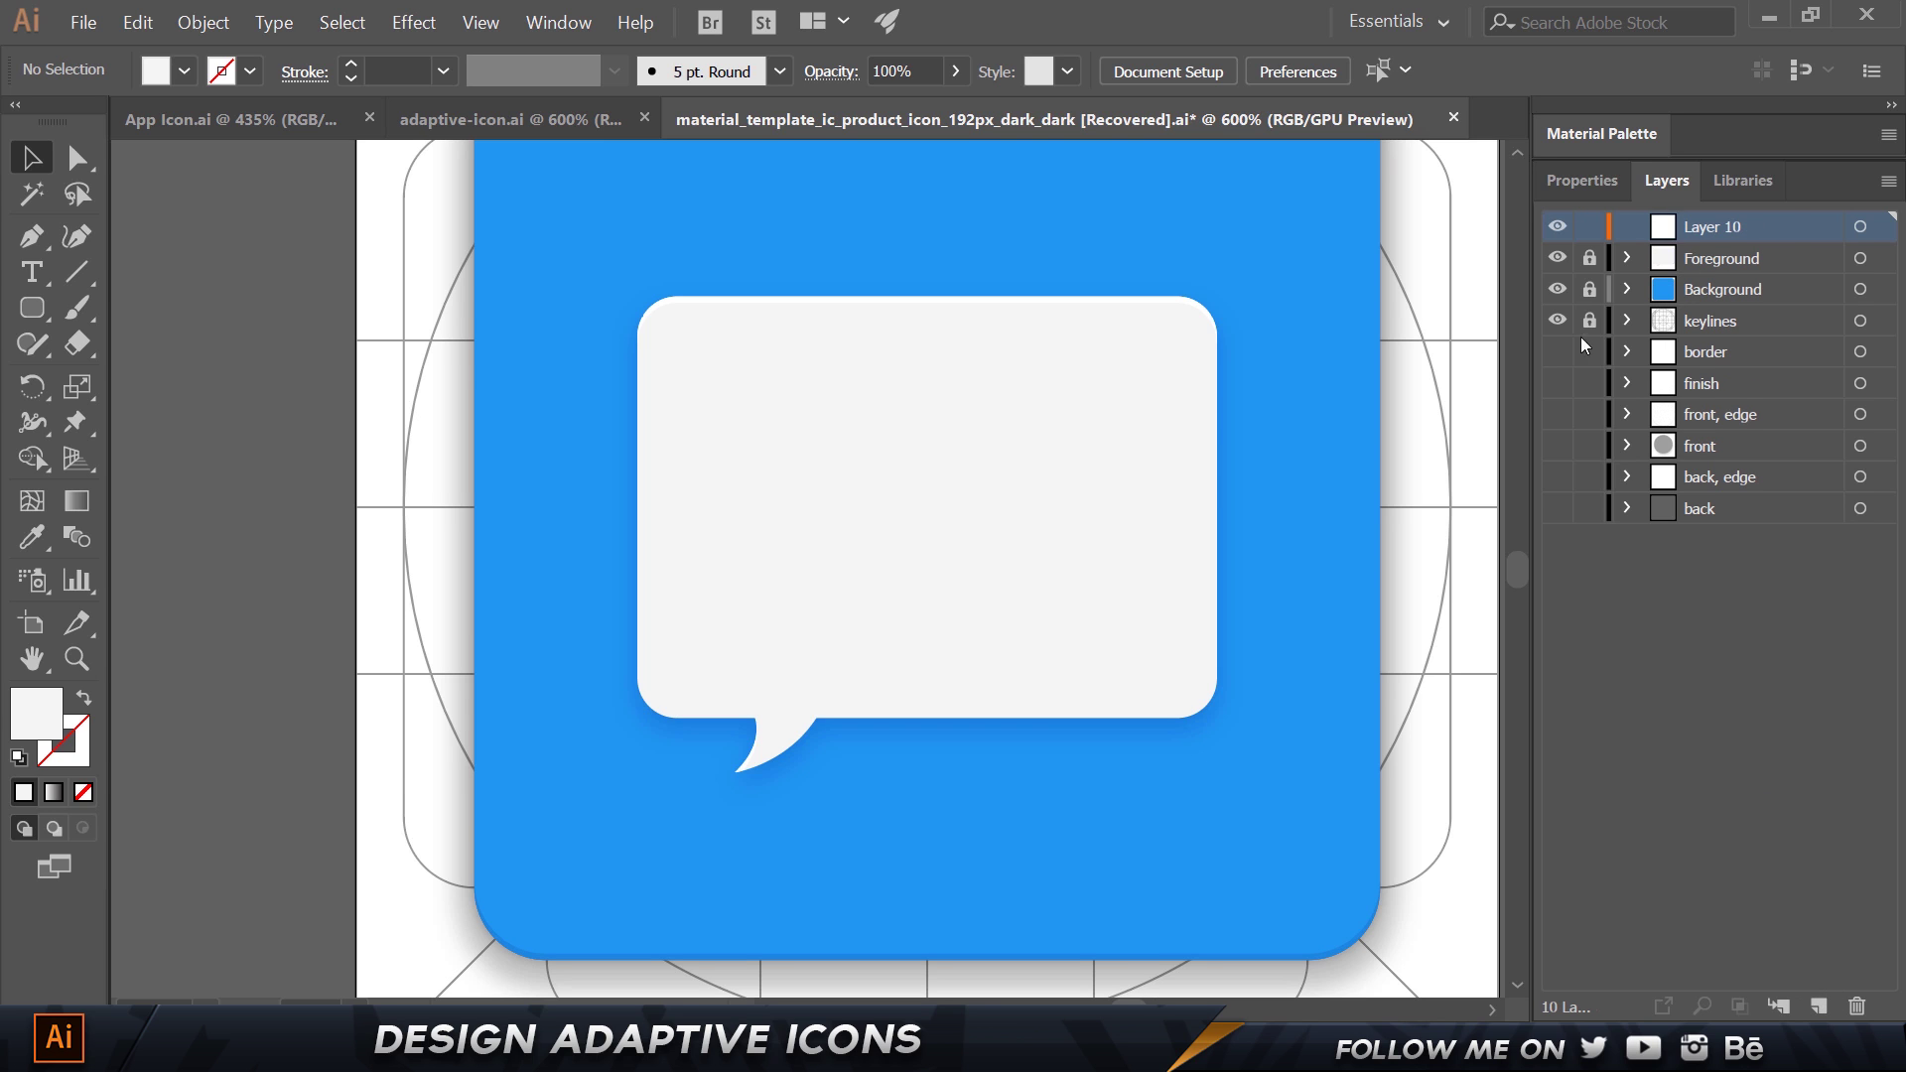
double_click(1727, 228)
text(Drop Sah)
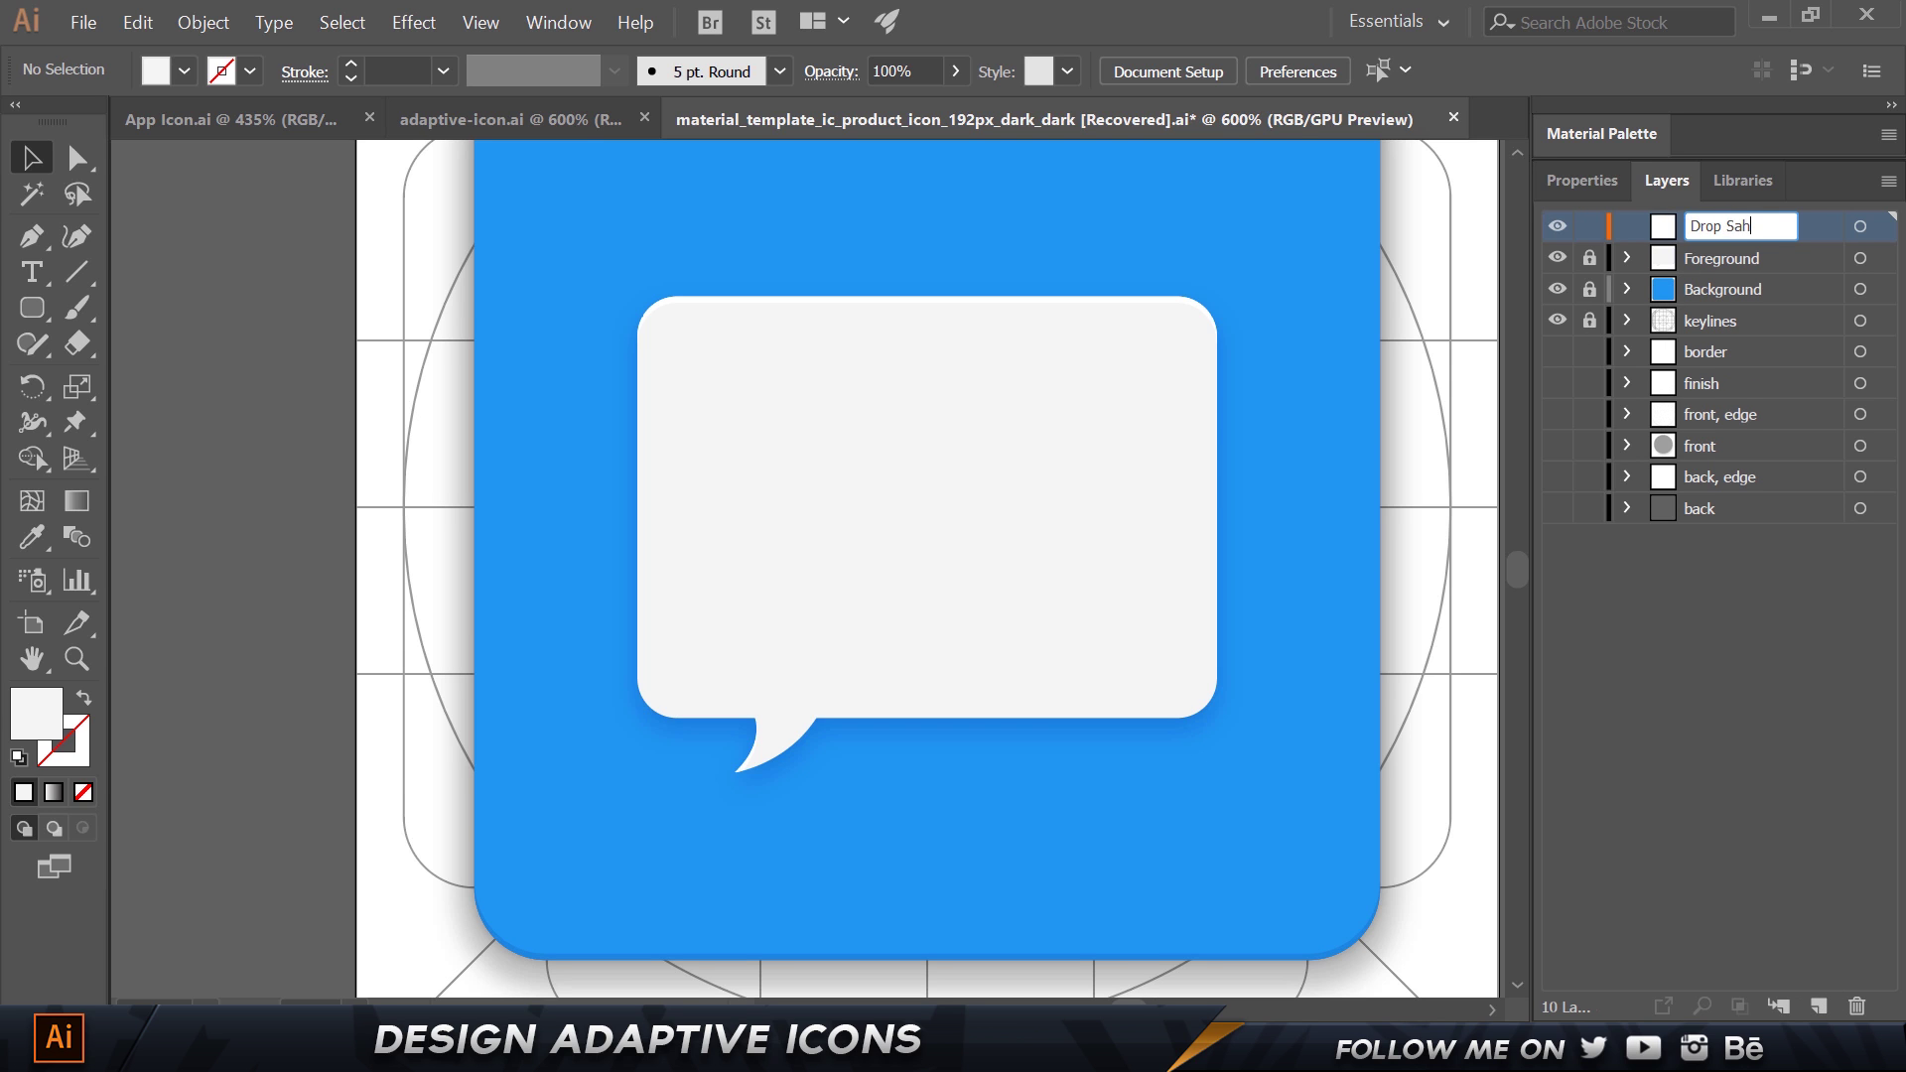
key(BackSpace)
key(BackSpace)
text(hadow)
key(Return)
Start a Pen path at the bubble tail's tip, running 45° down to the blue square's bottom edge and along to its lower-right corner.
key(p)
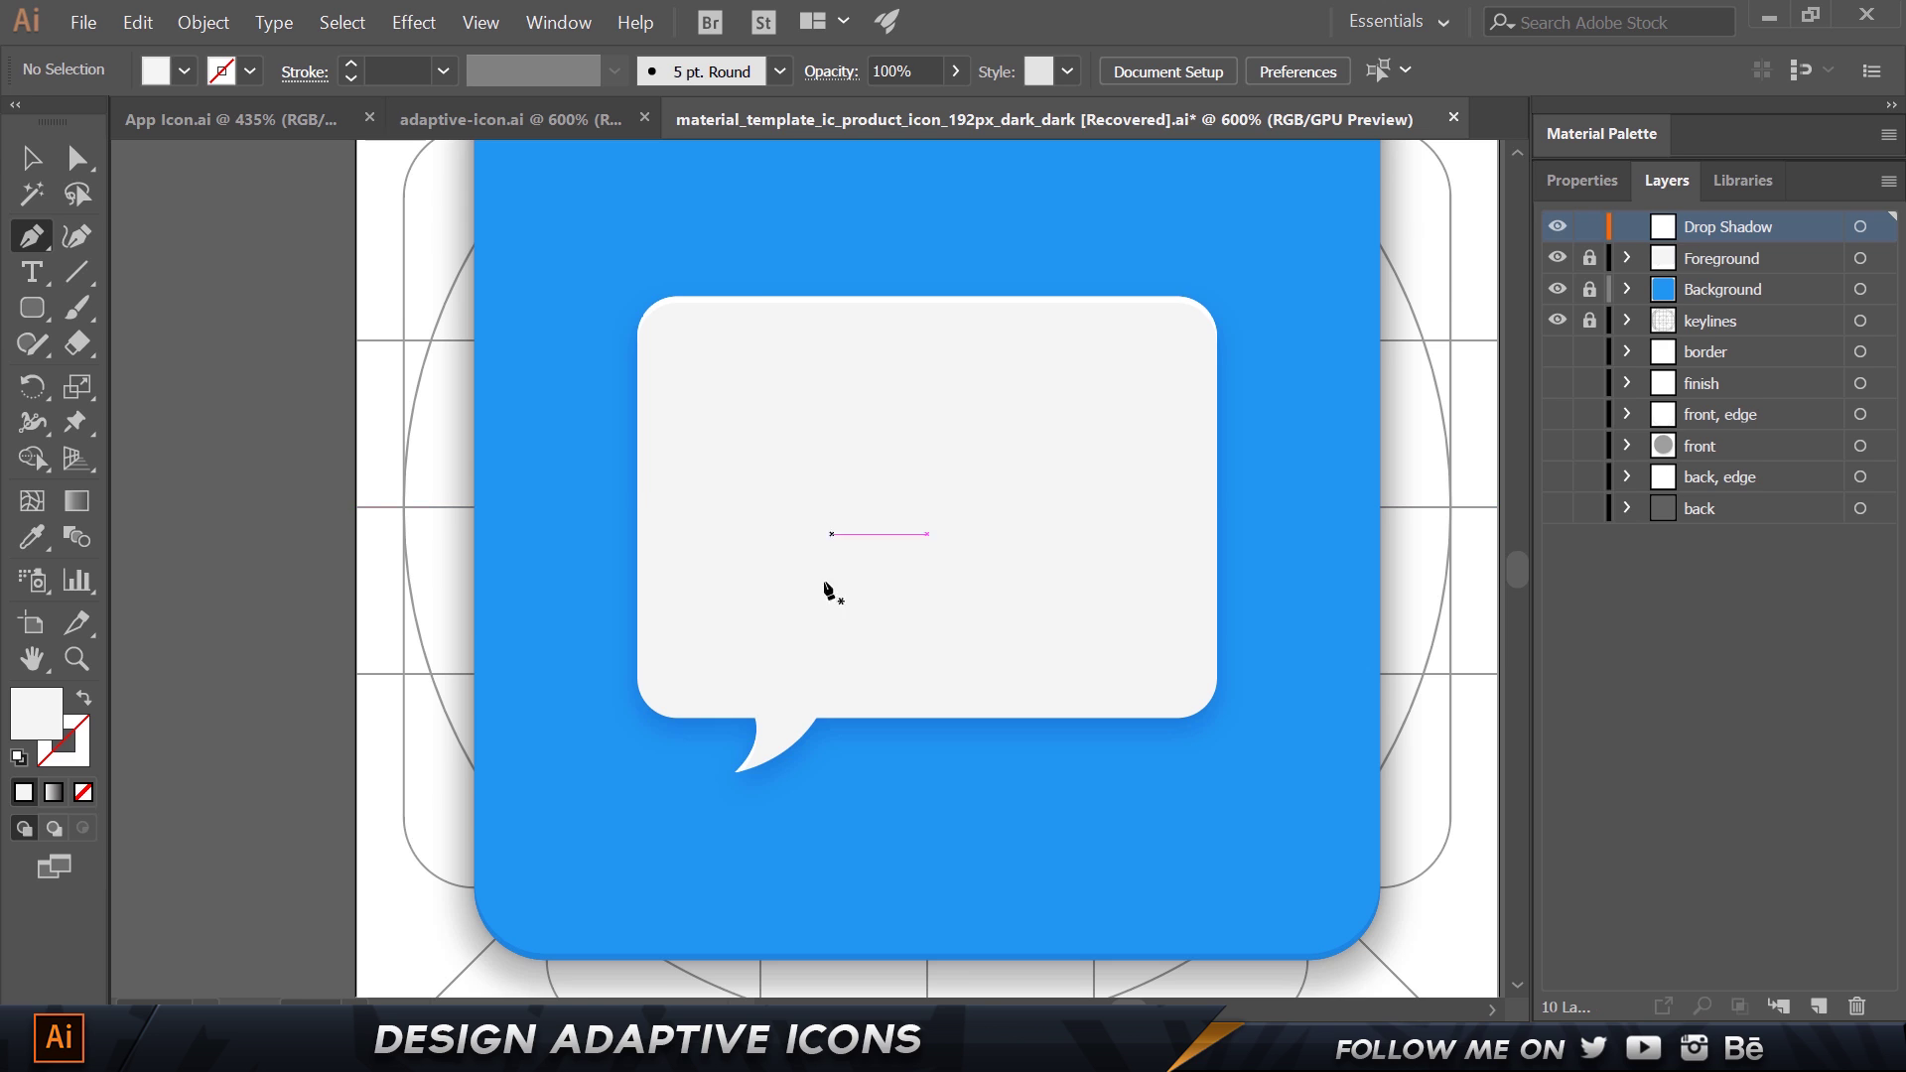
scroll(746, 795, up, 4)
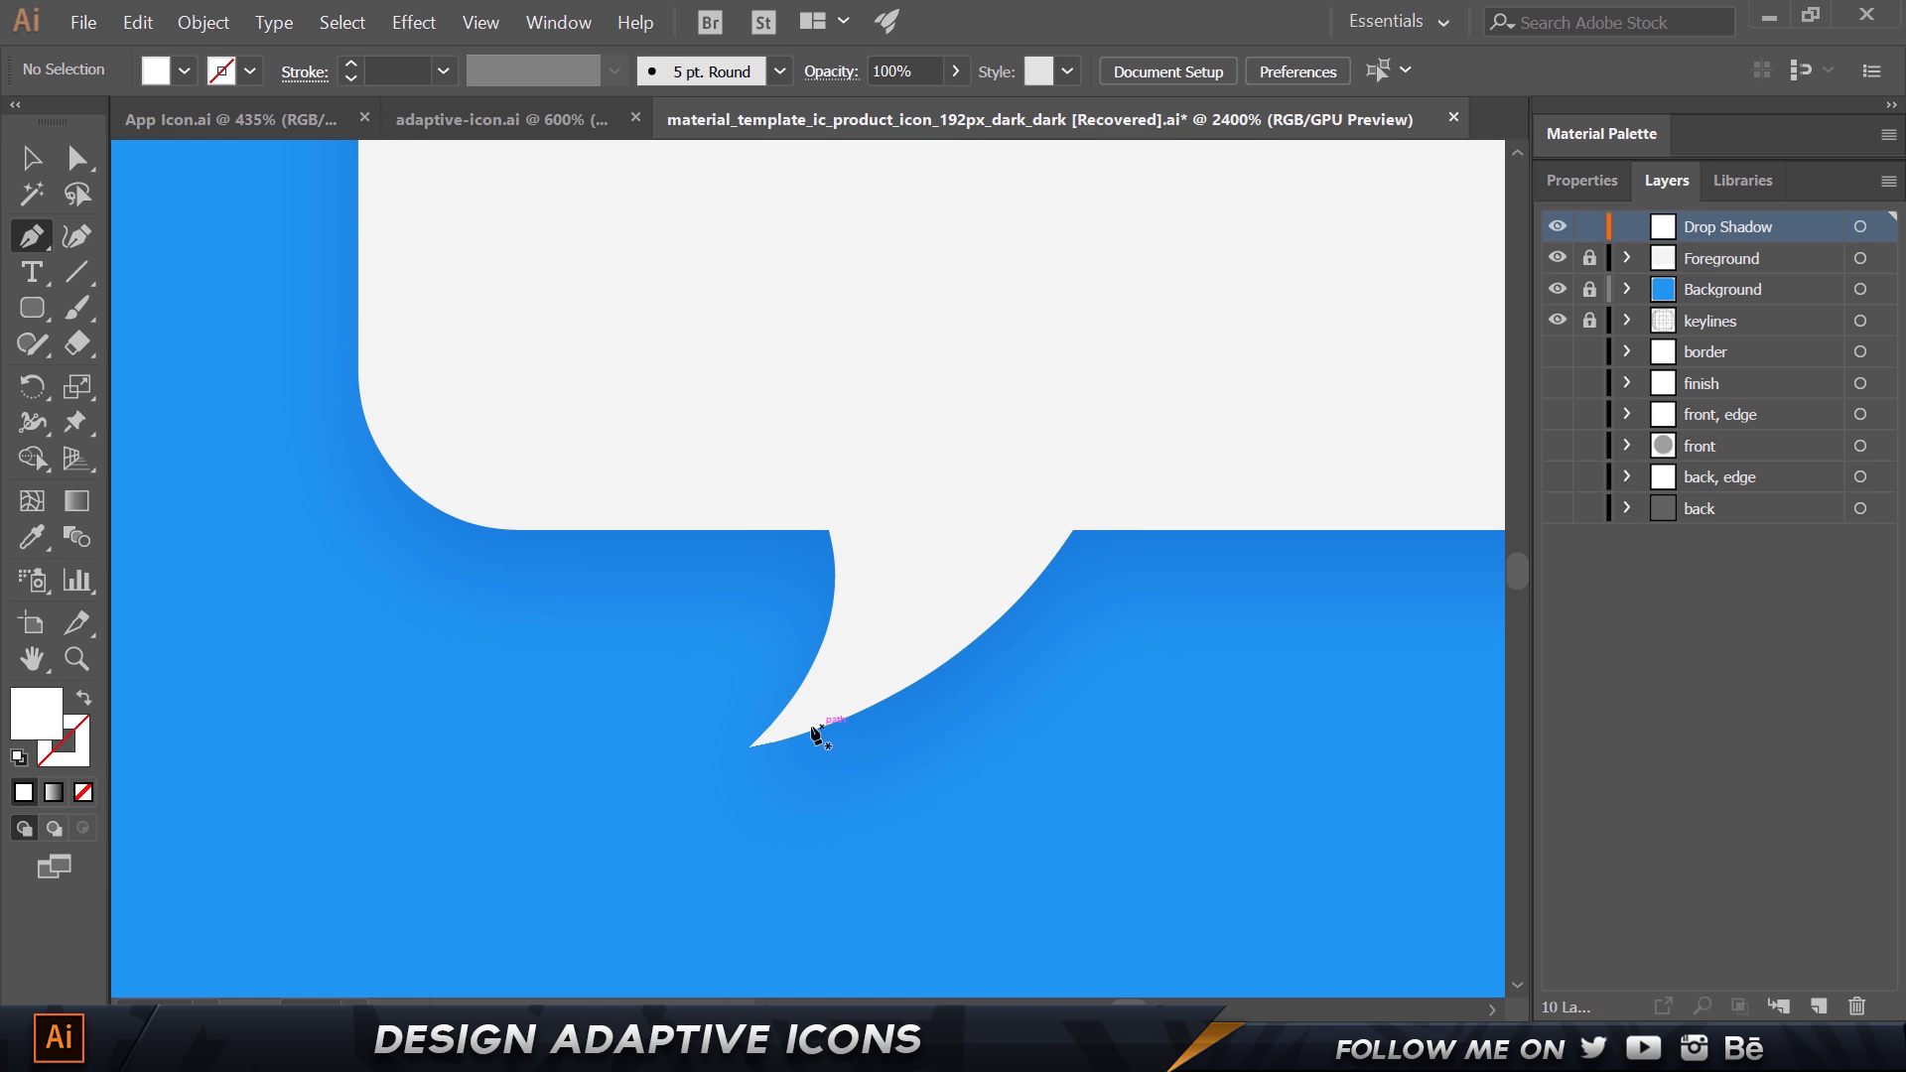
click(747, 769)
scroll(954, 834, down, 6)
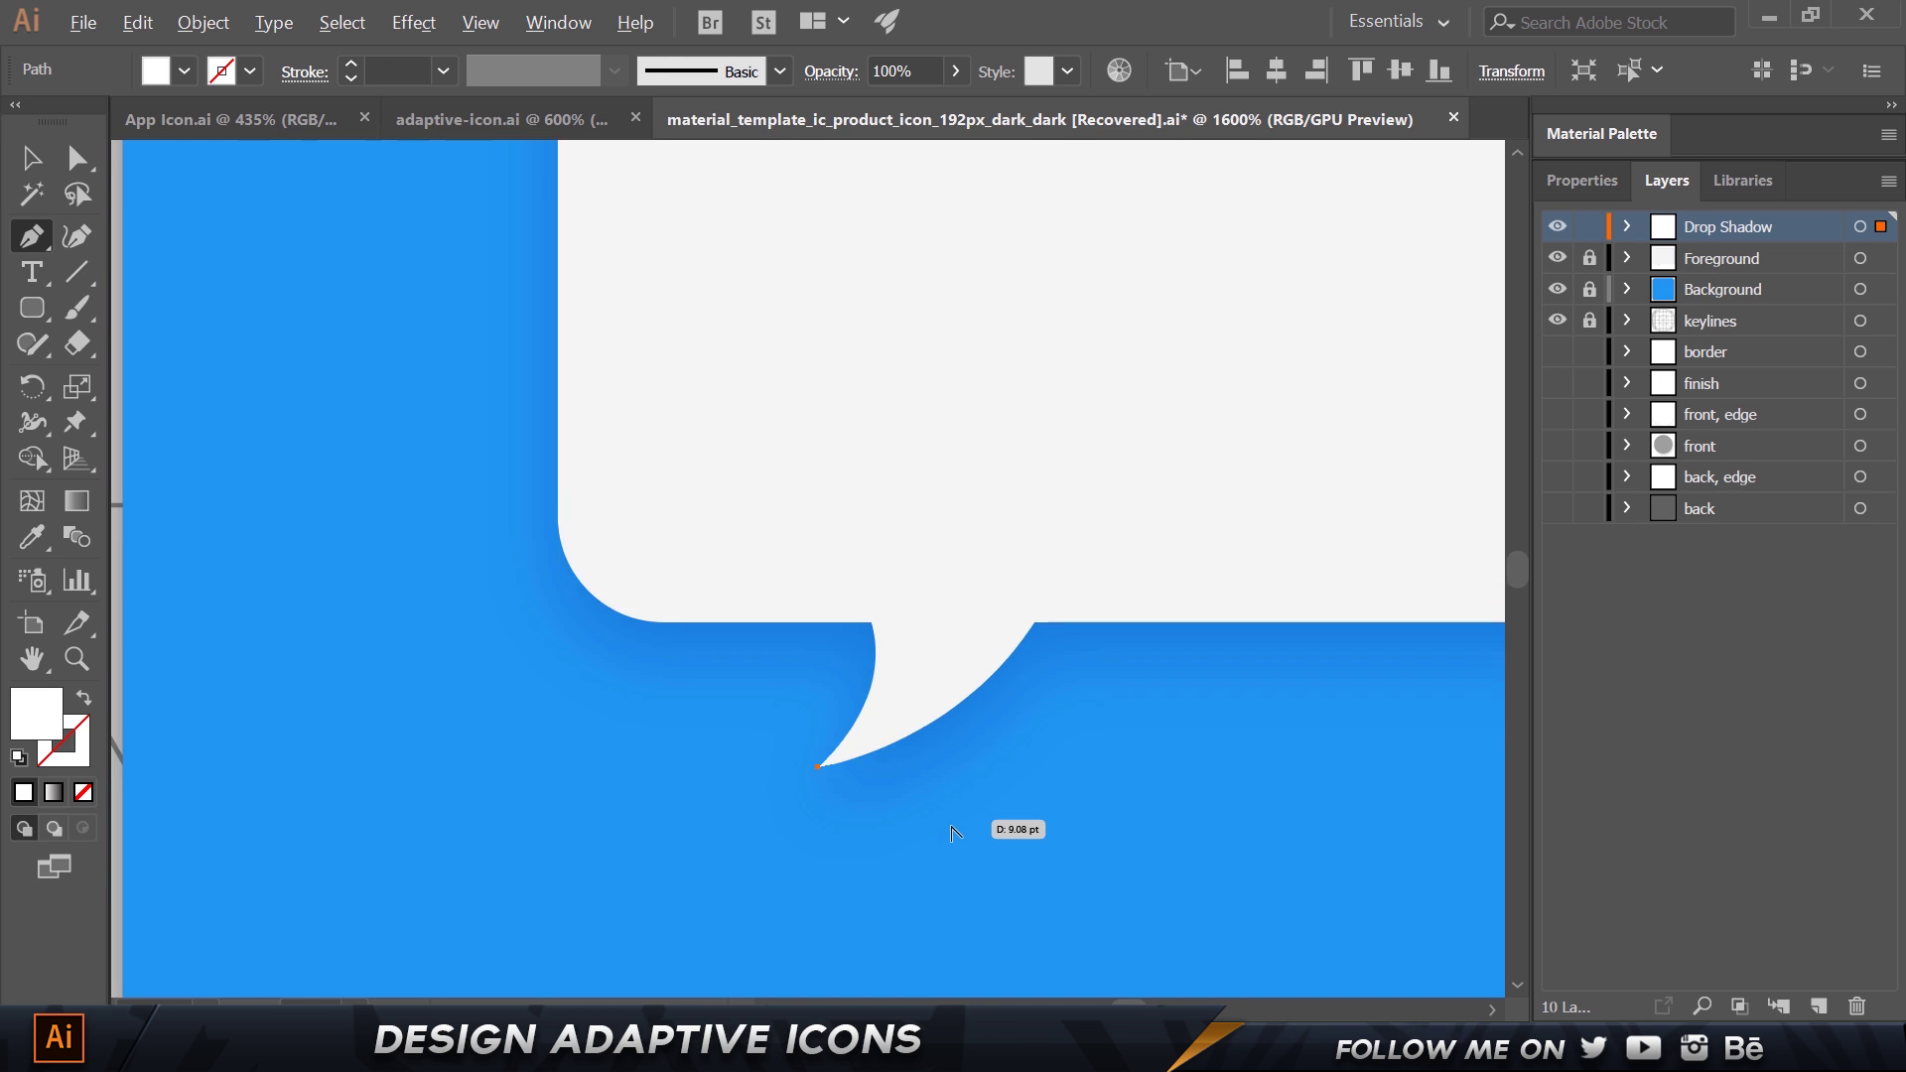
drag(1039, 771, 918, 603)
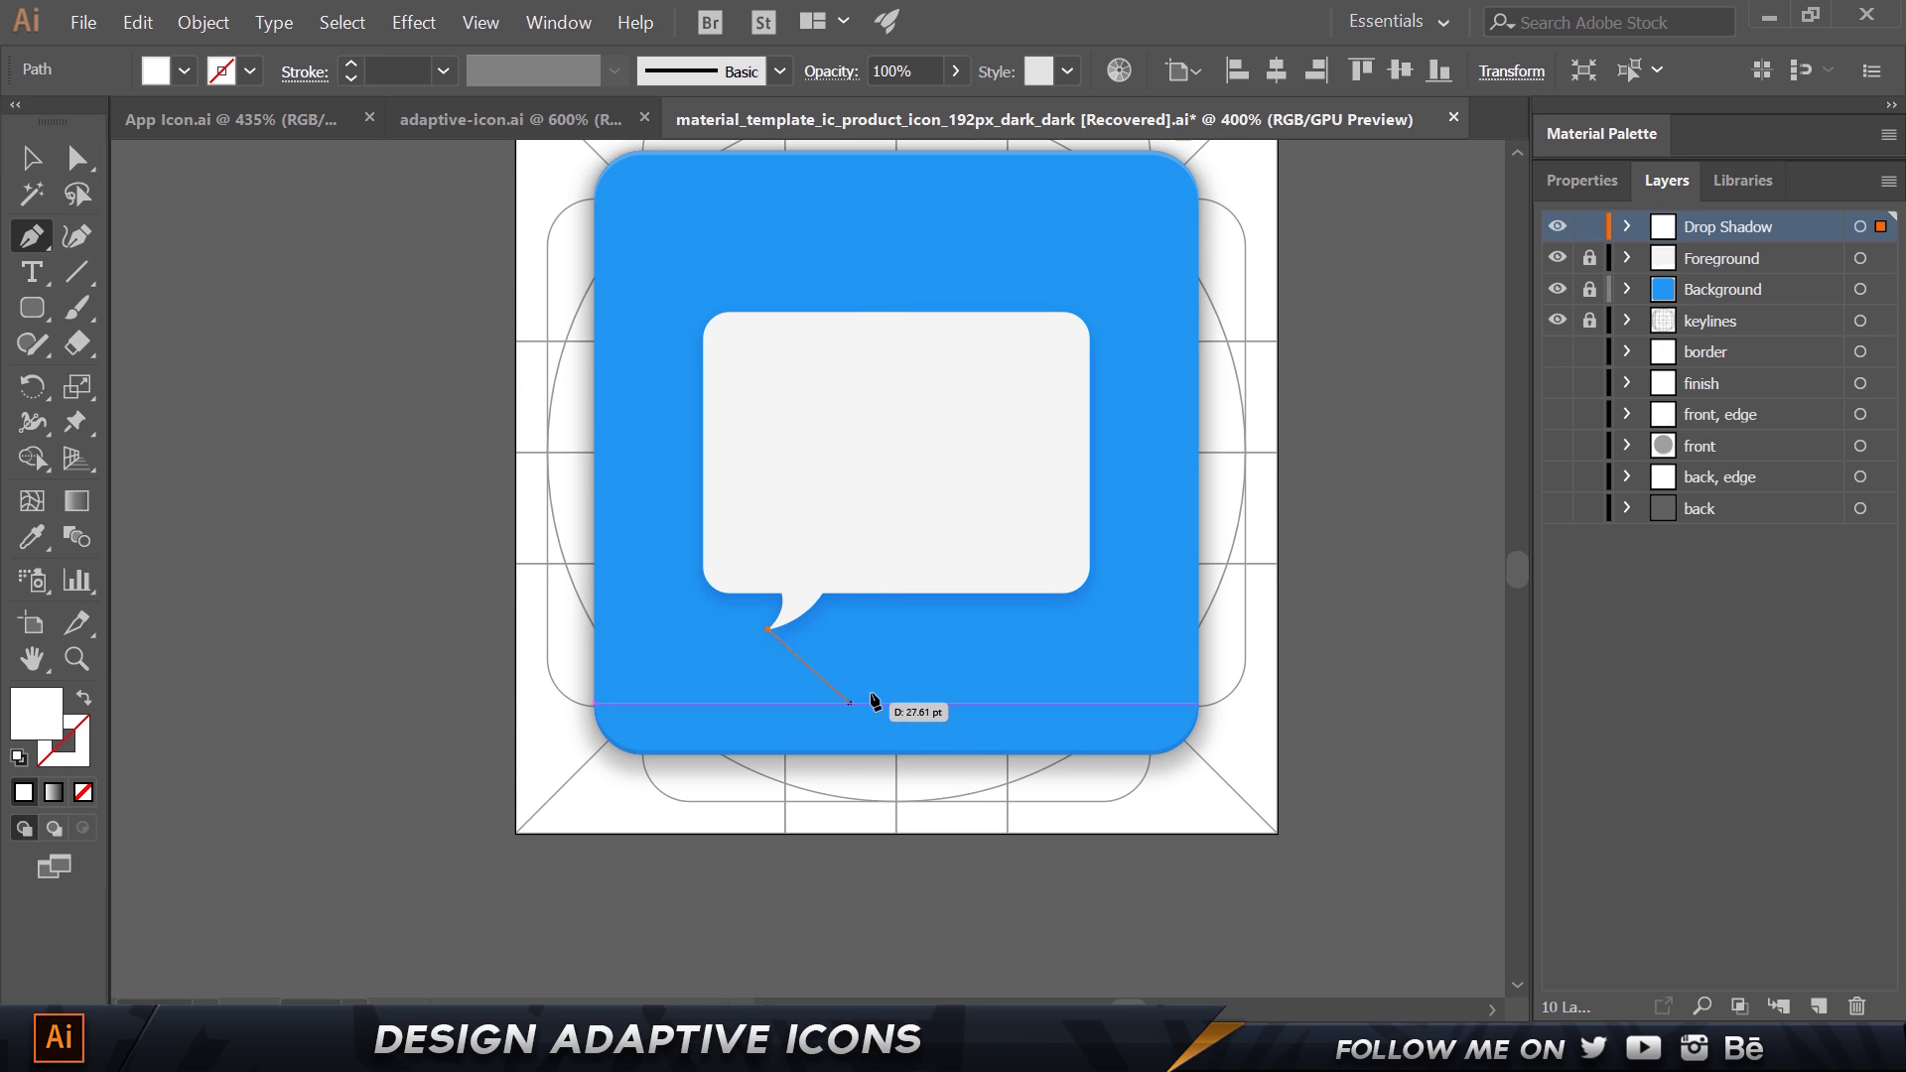
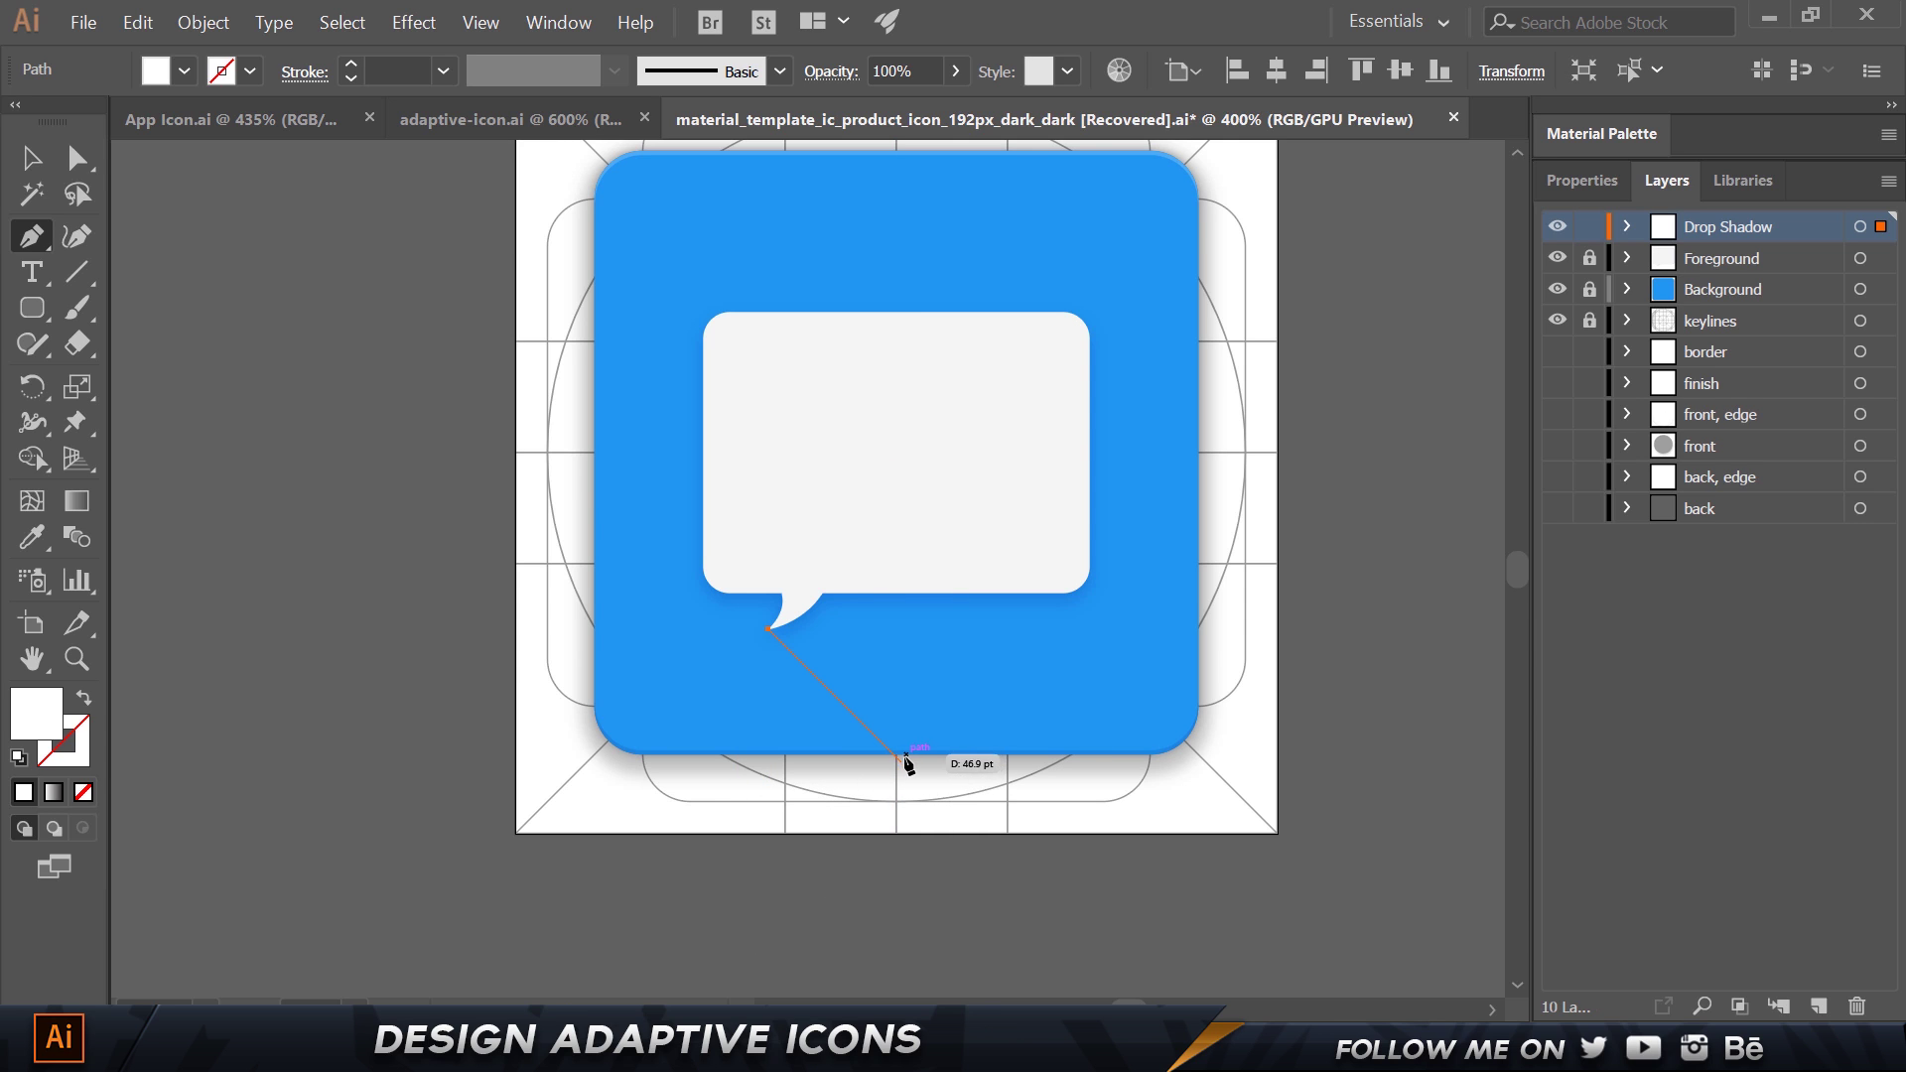
scroll(893, 761, up, 4)
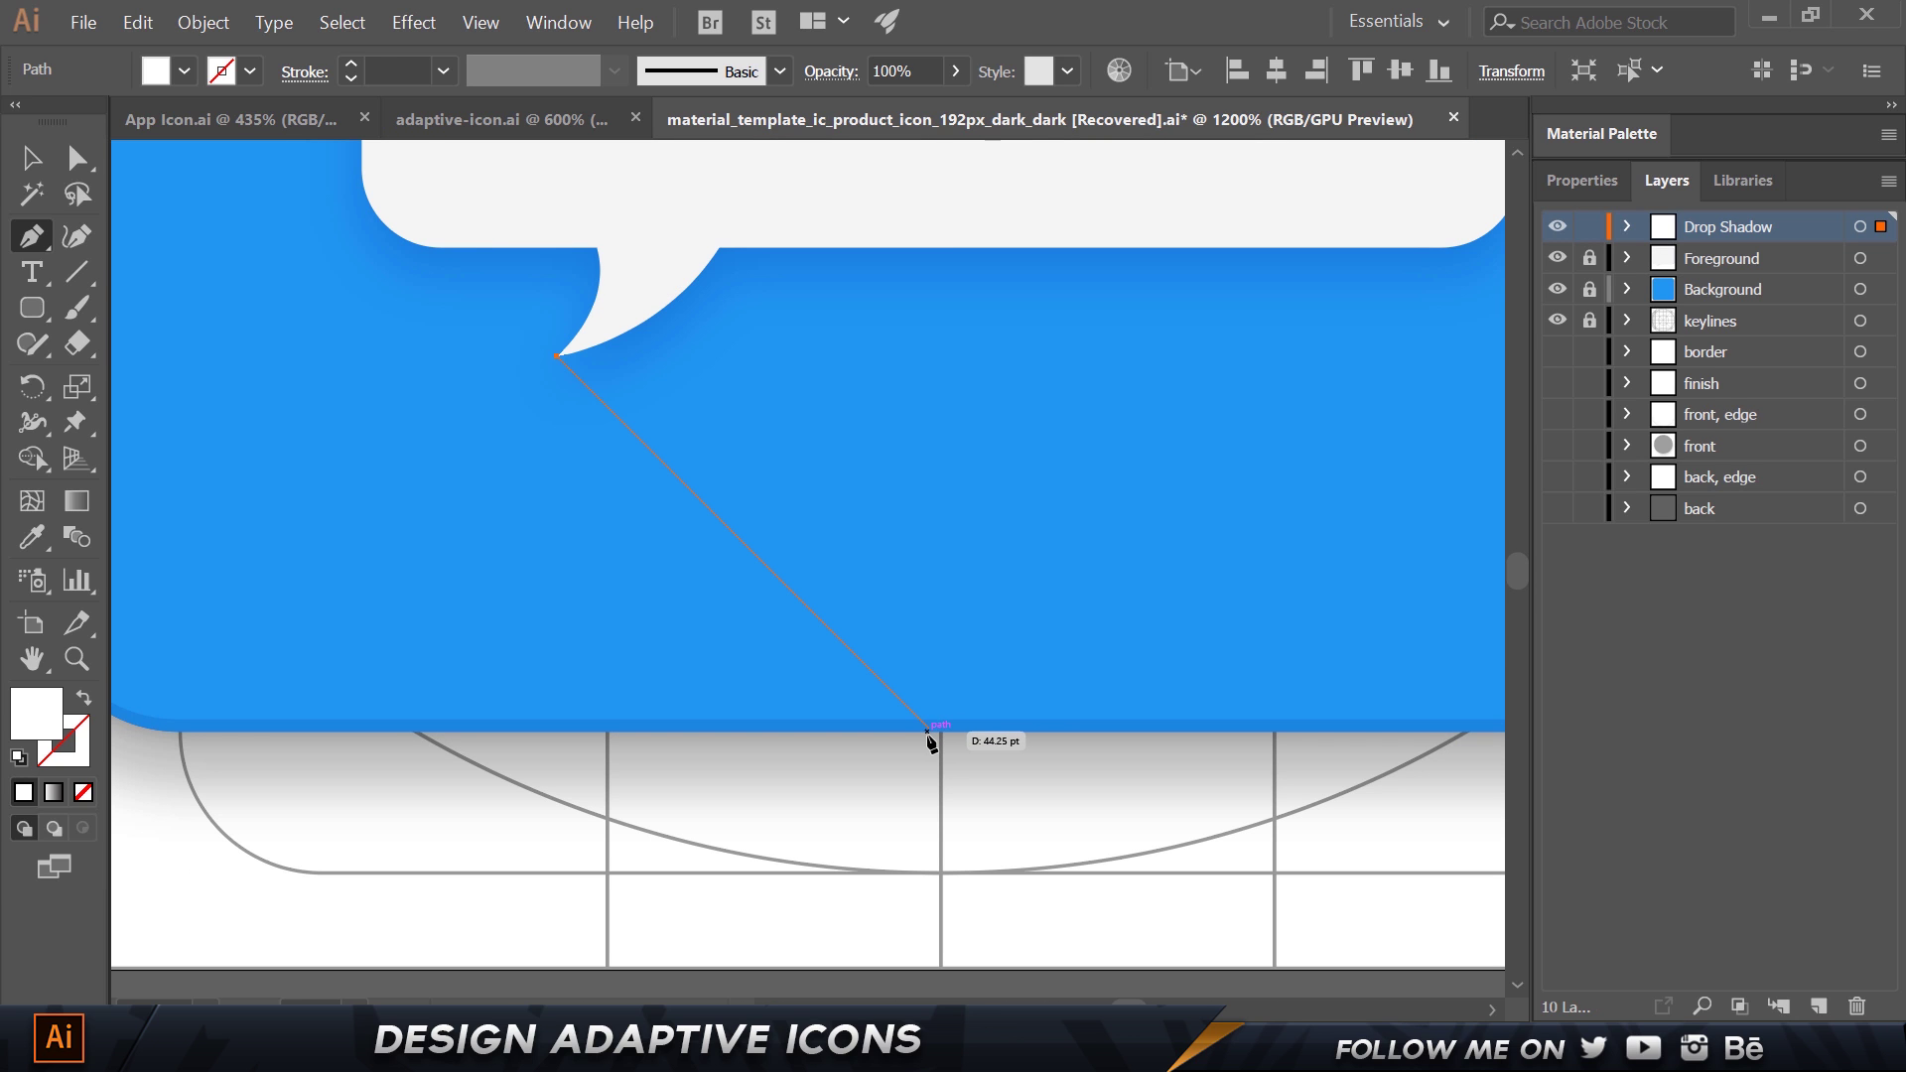
click(932, 732)
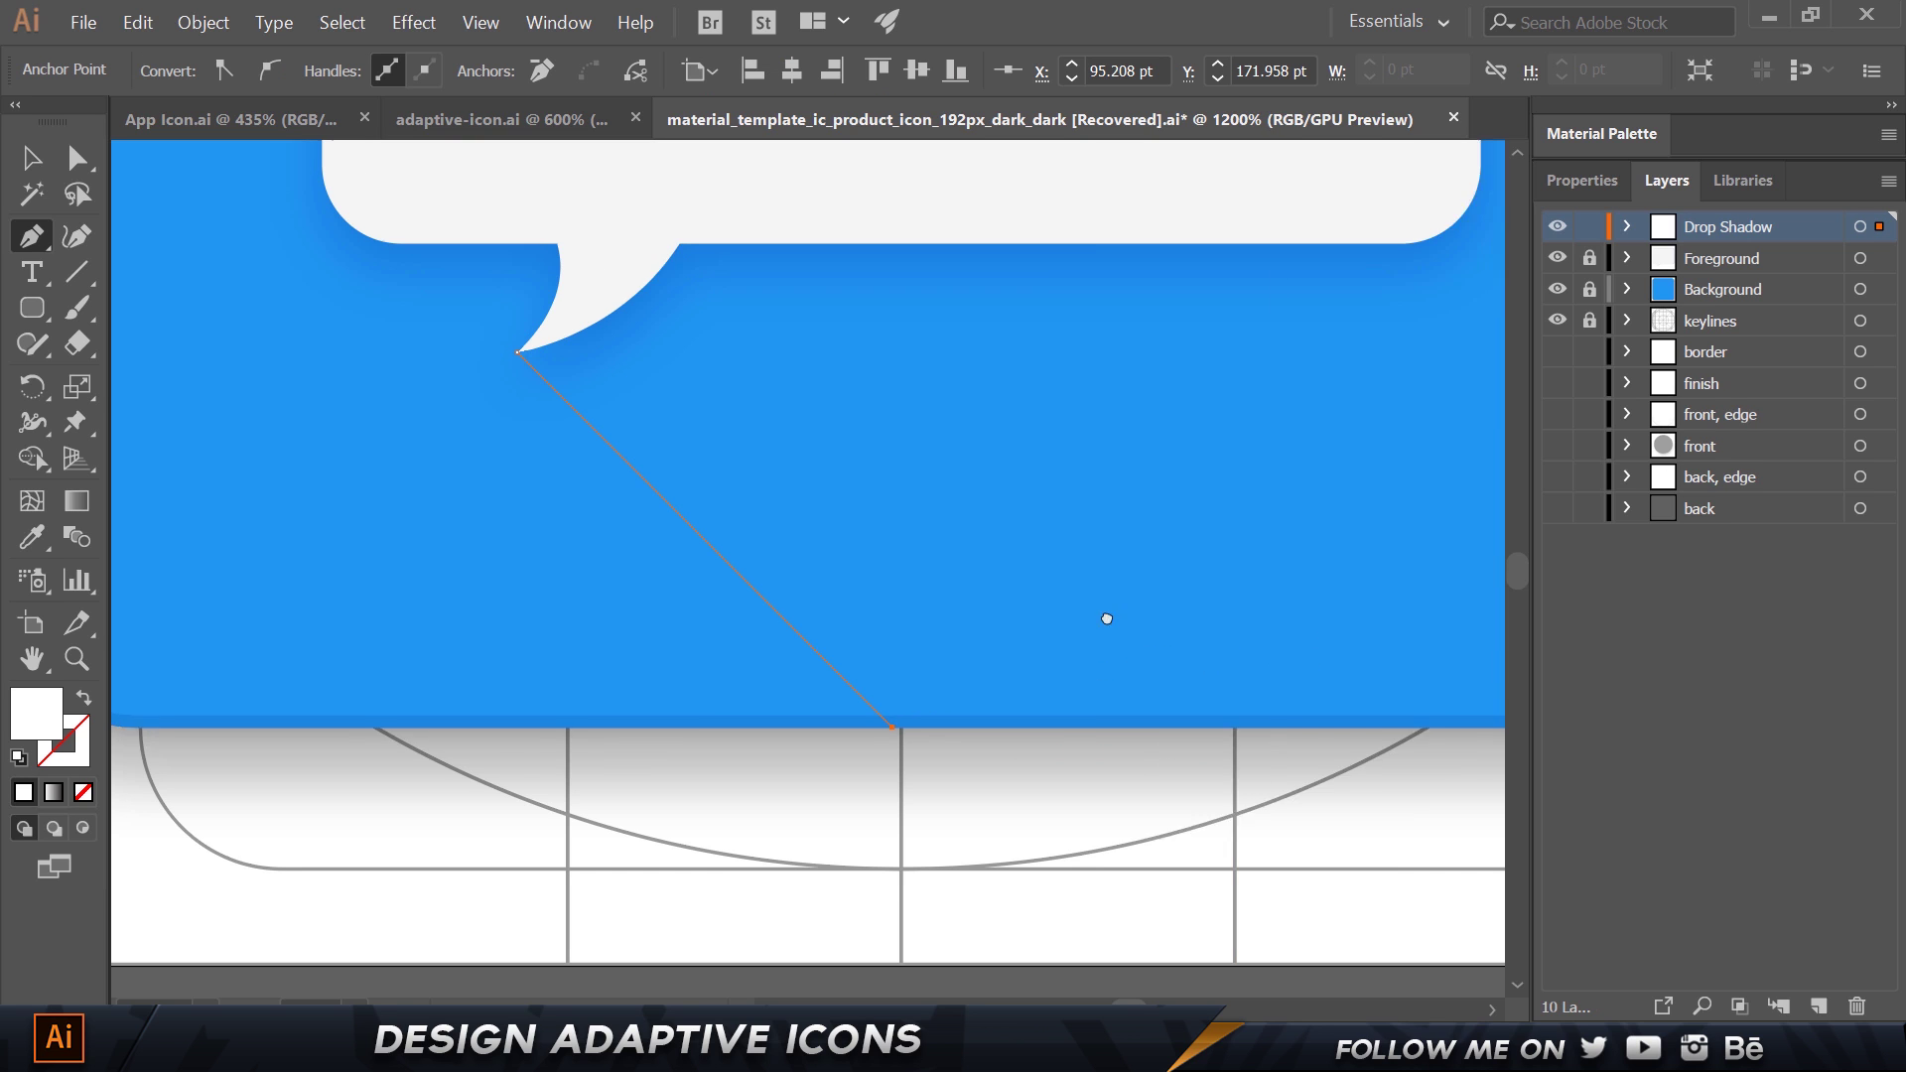
scroll(1106, 622, right, 5)
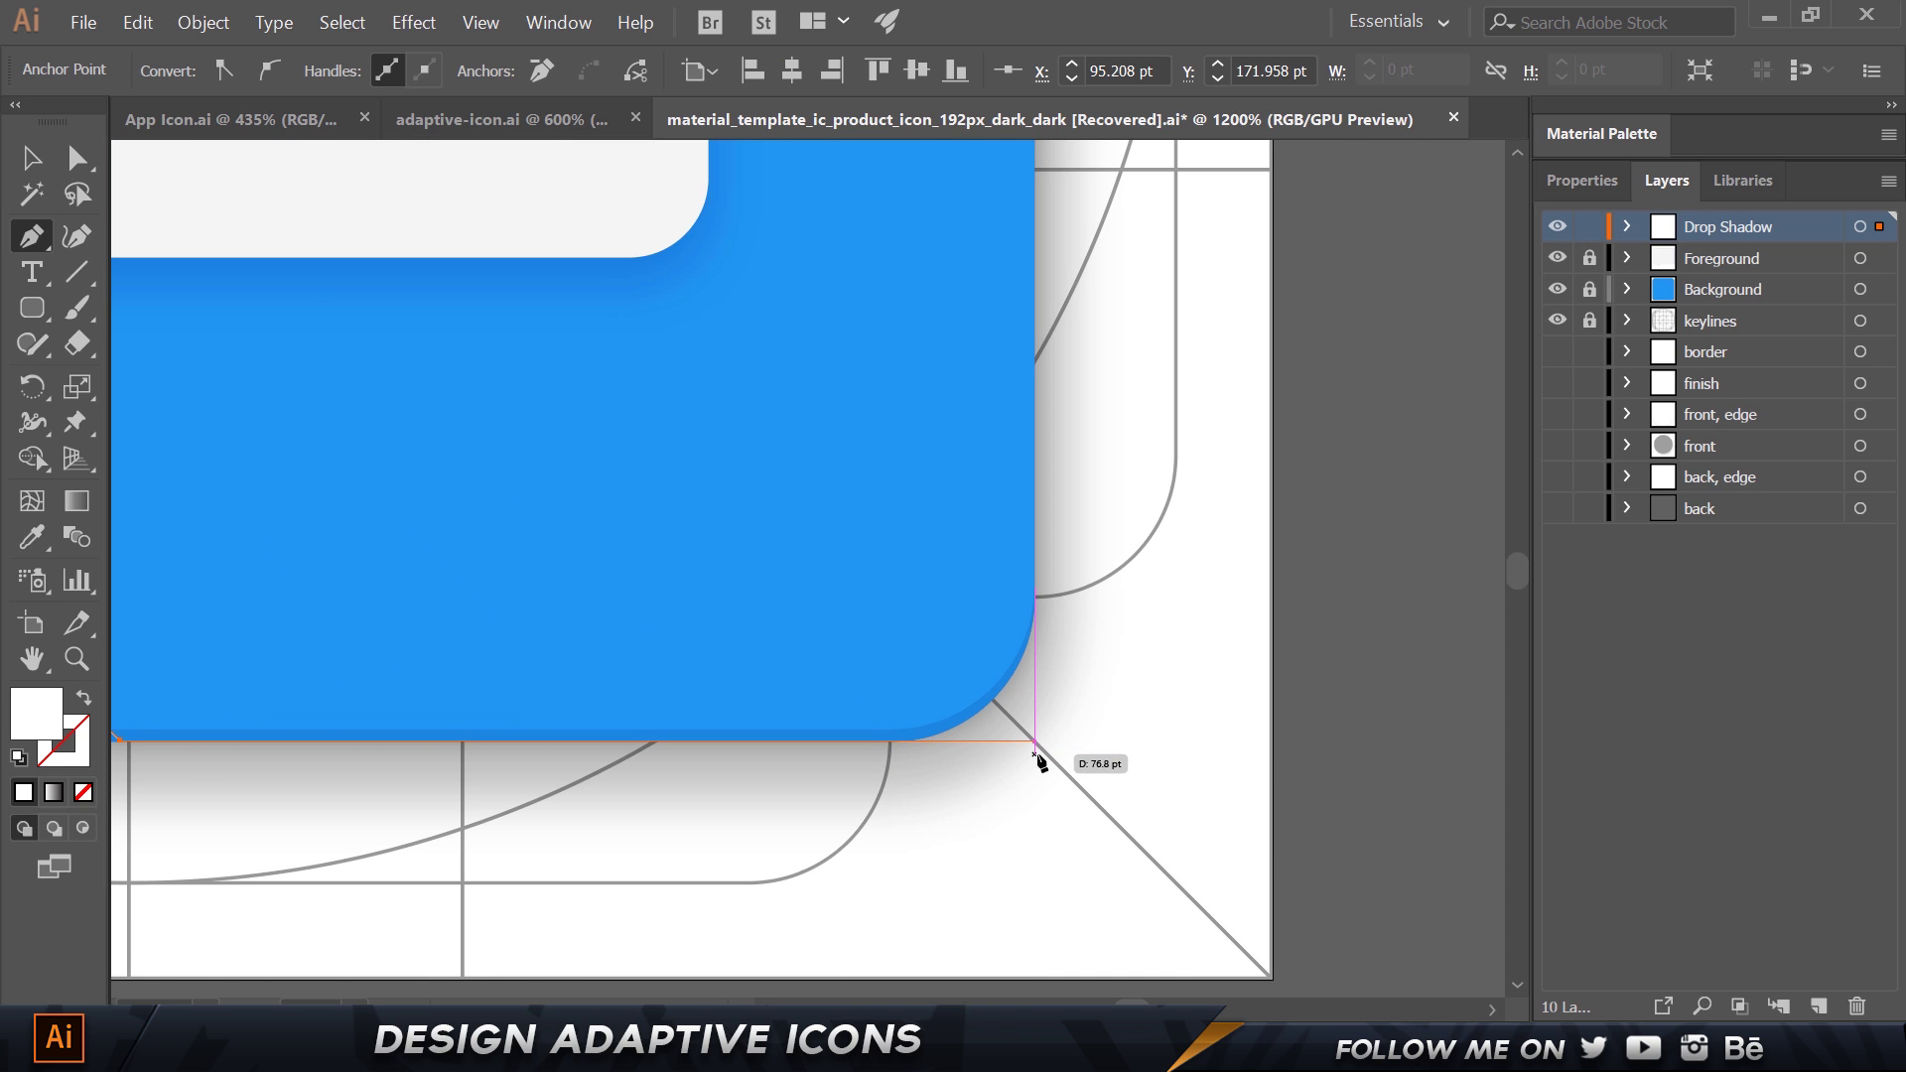
click(1036, 752)
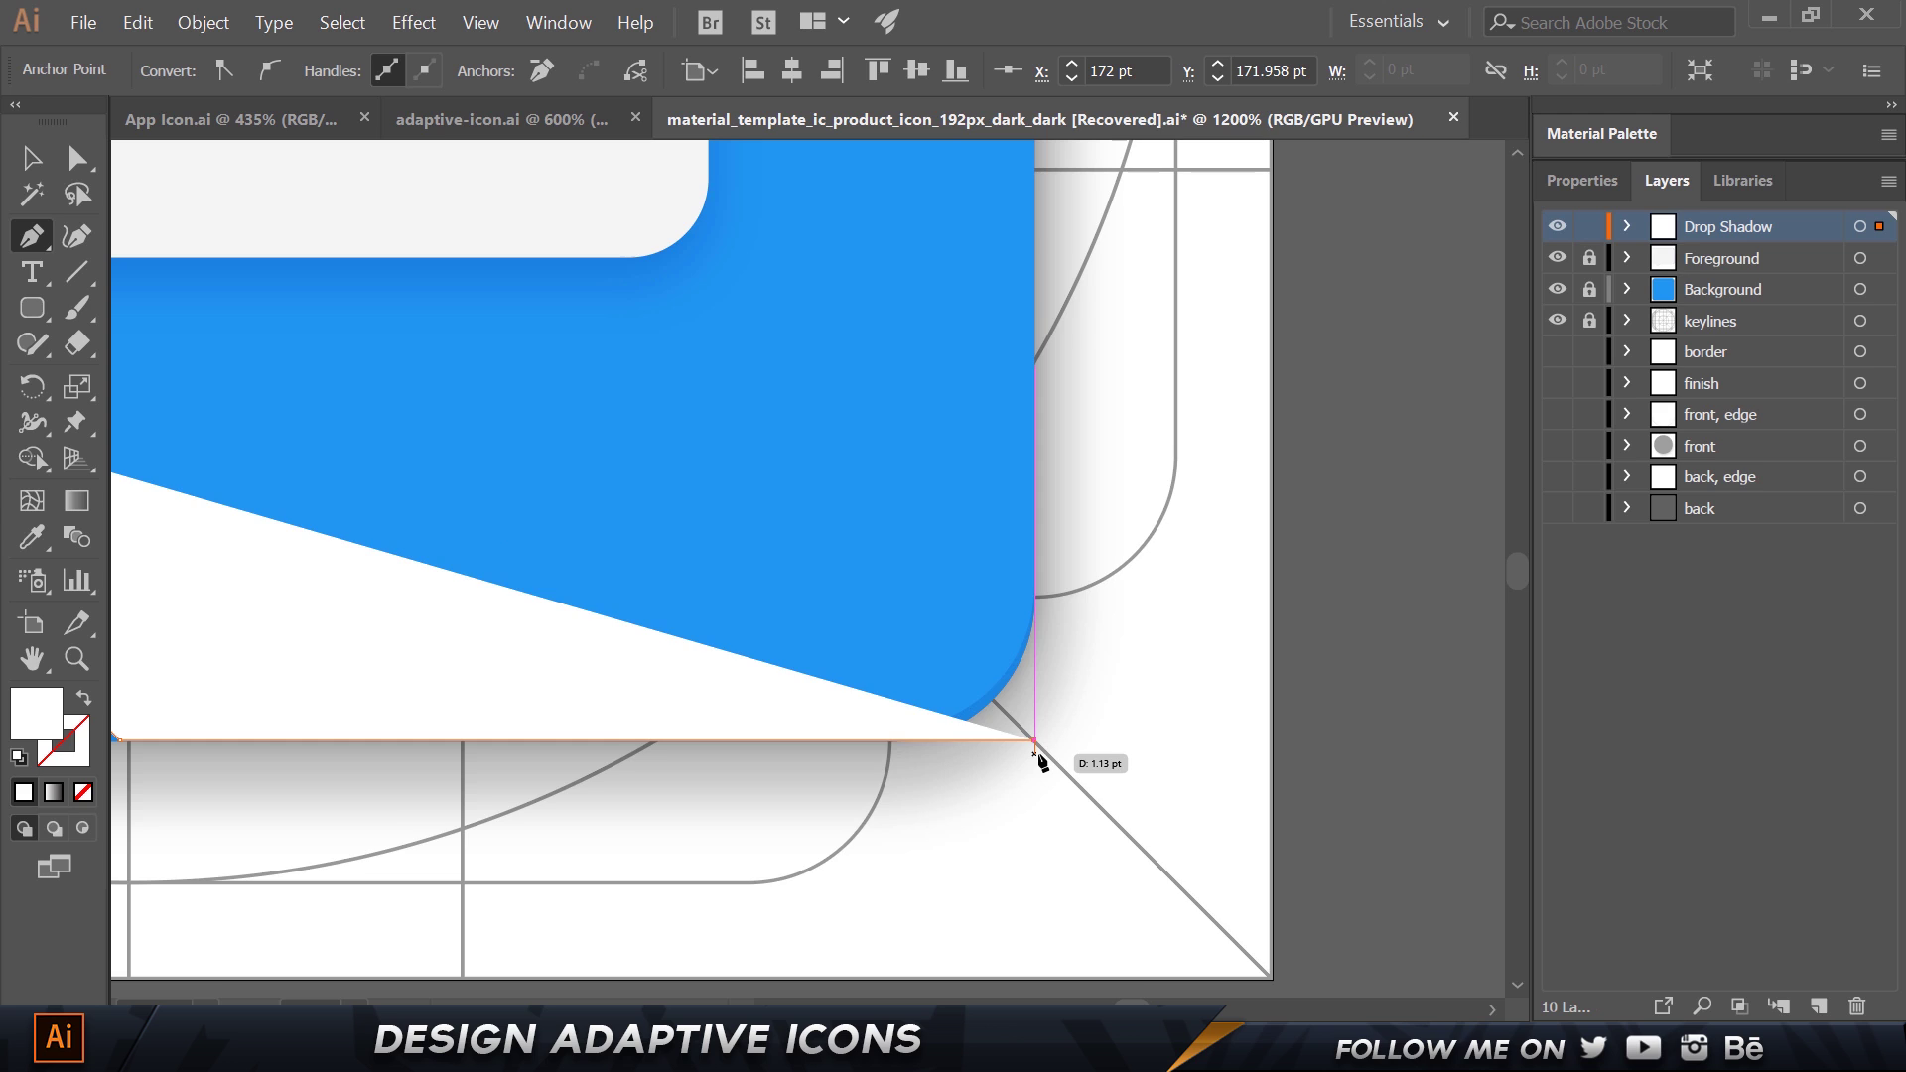
scroll(1041, 761, up, 10)
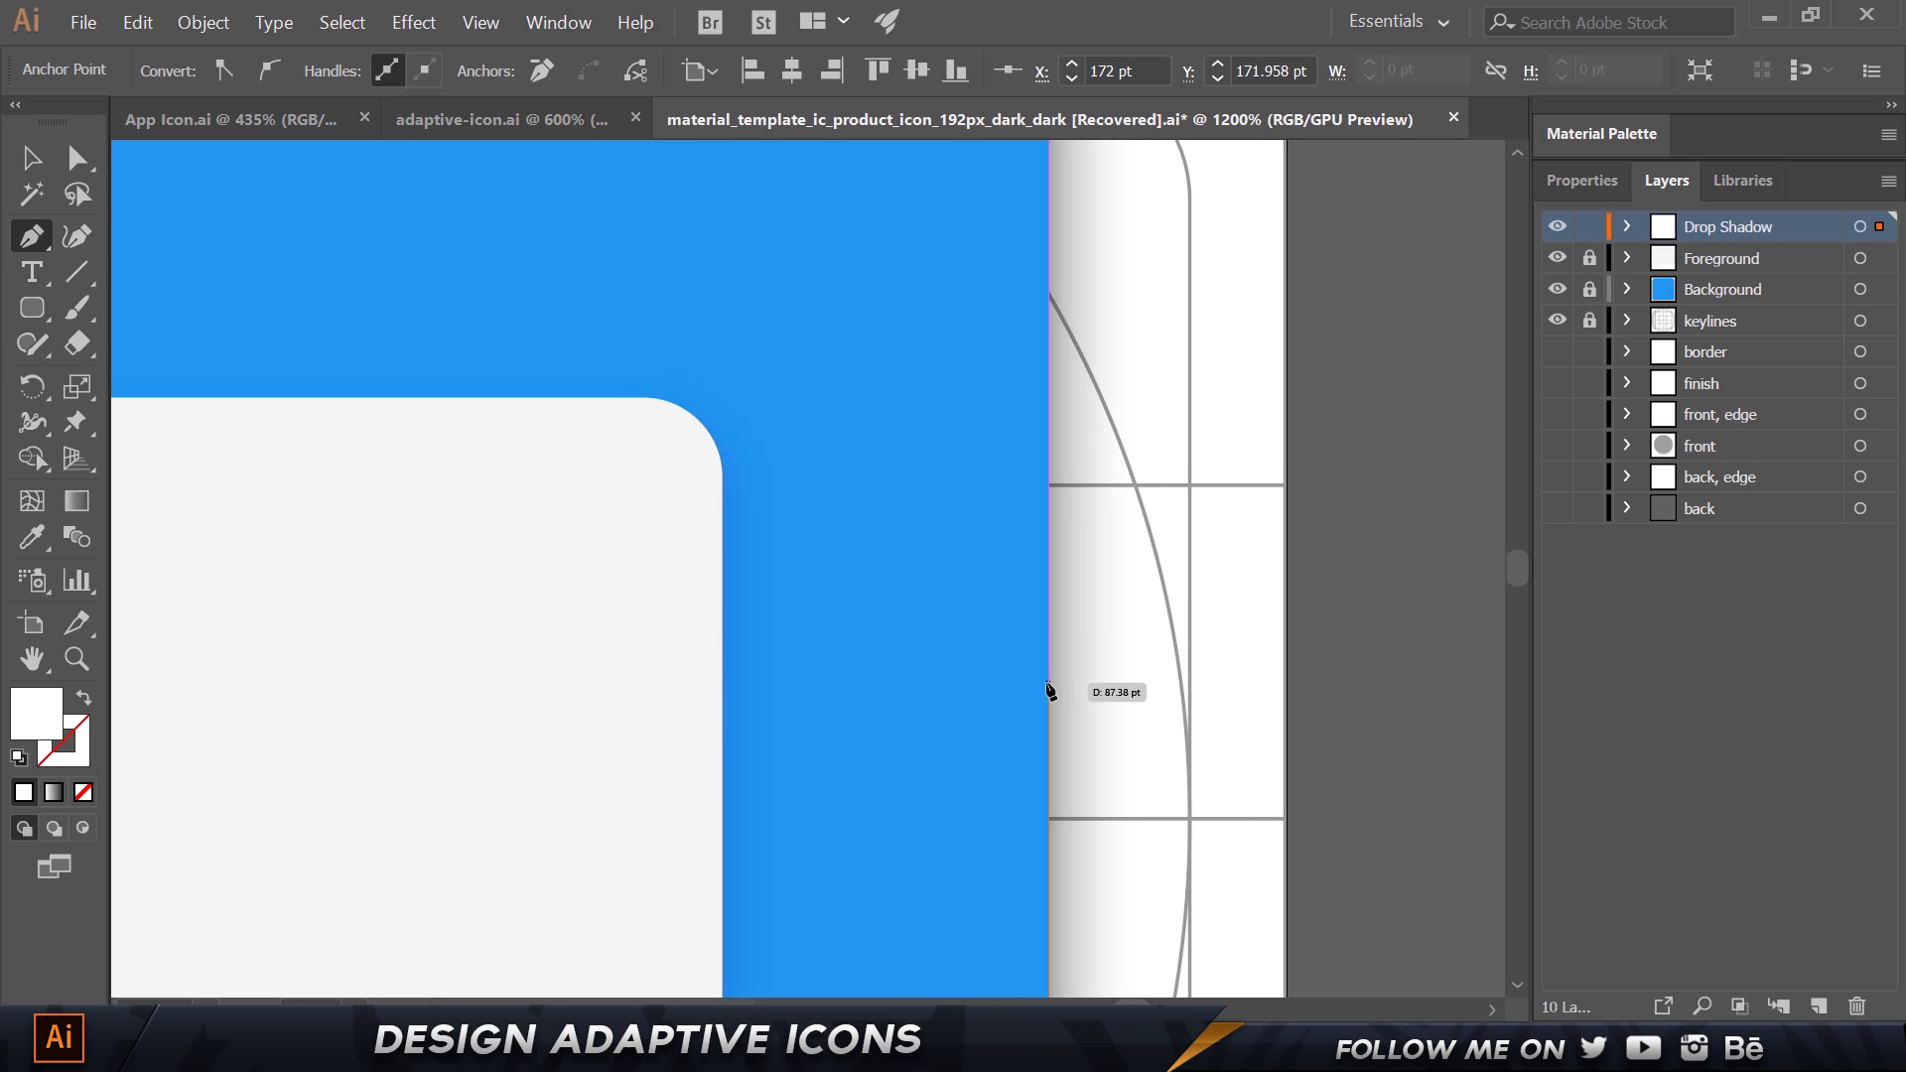
click(1048, 678)
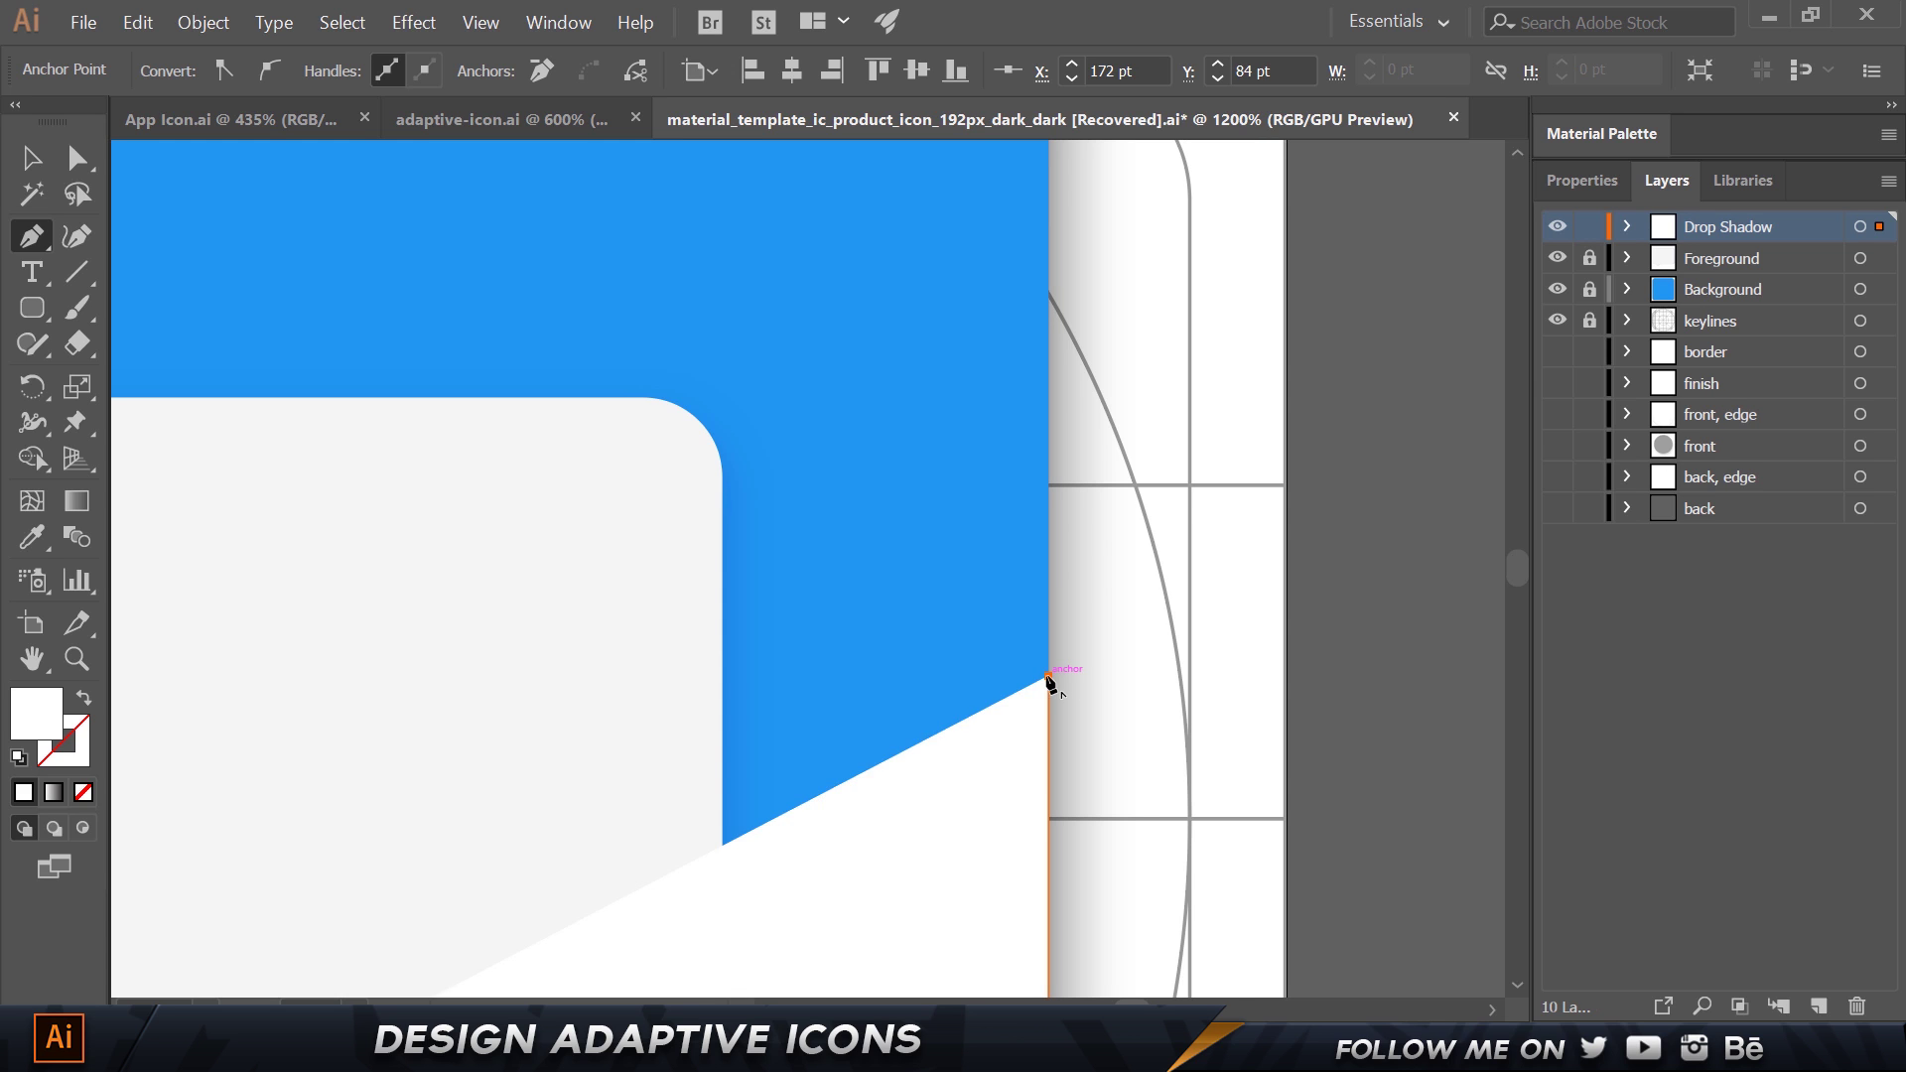
drag(817, 605, 1100, 687)
scroll(1101, 687, down, 2)
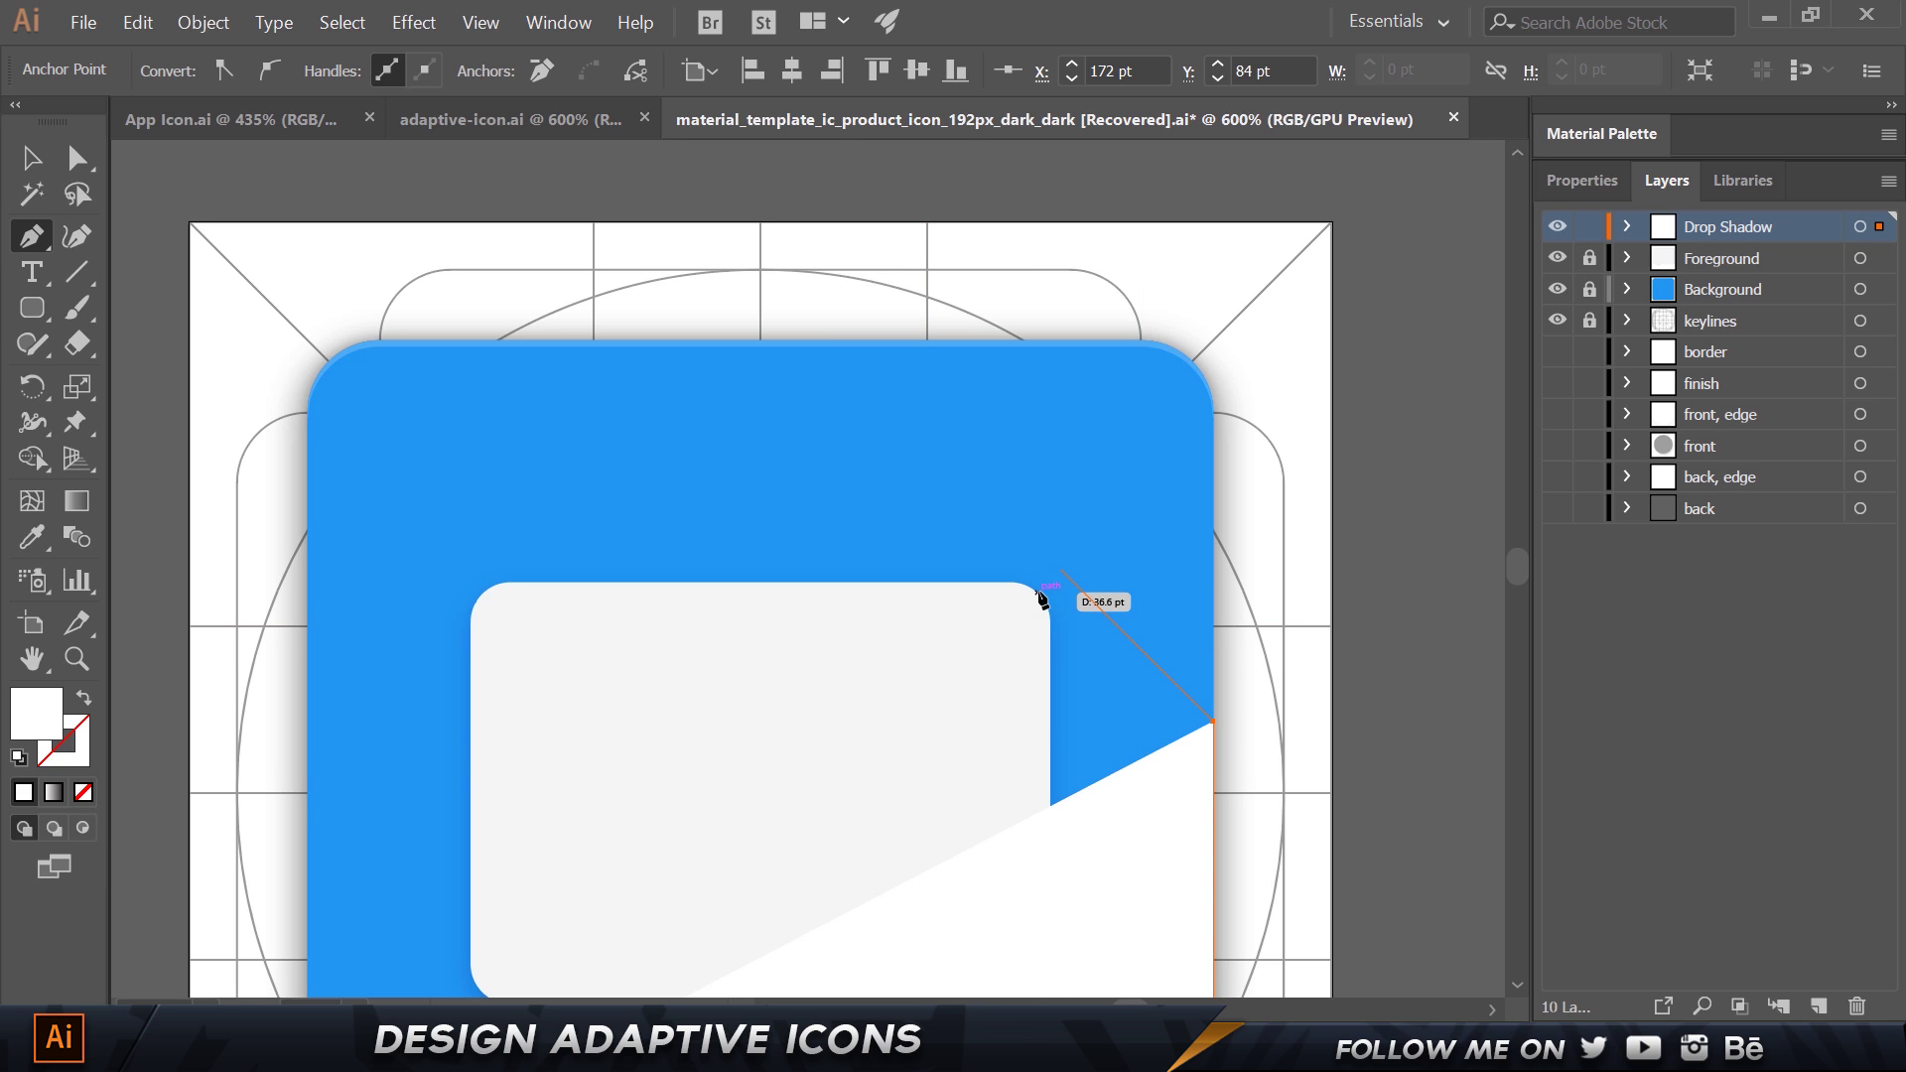
key(ctrl+z)
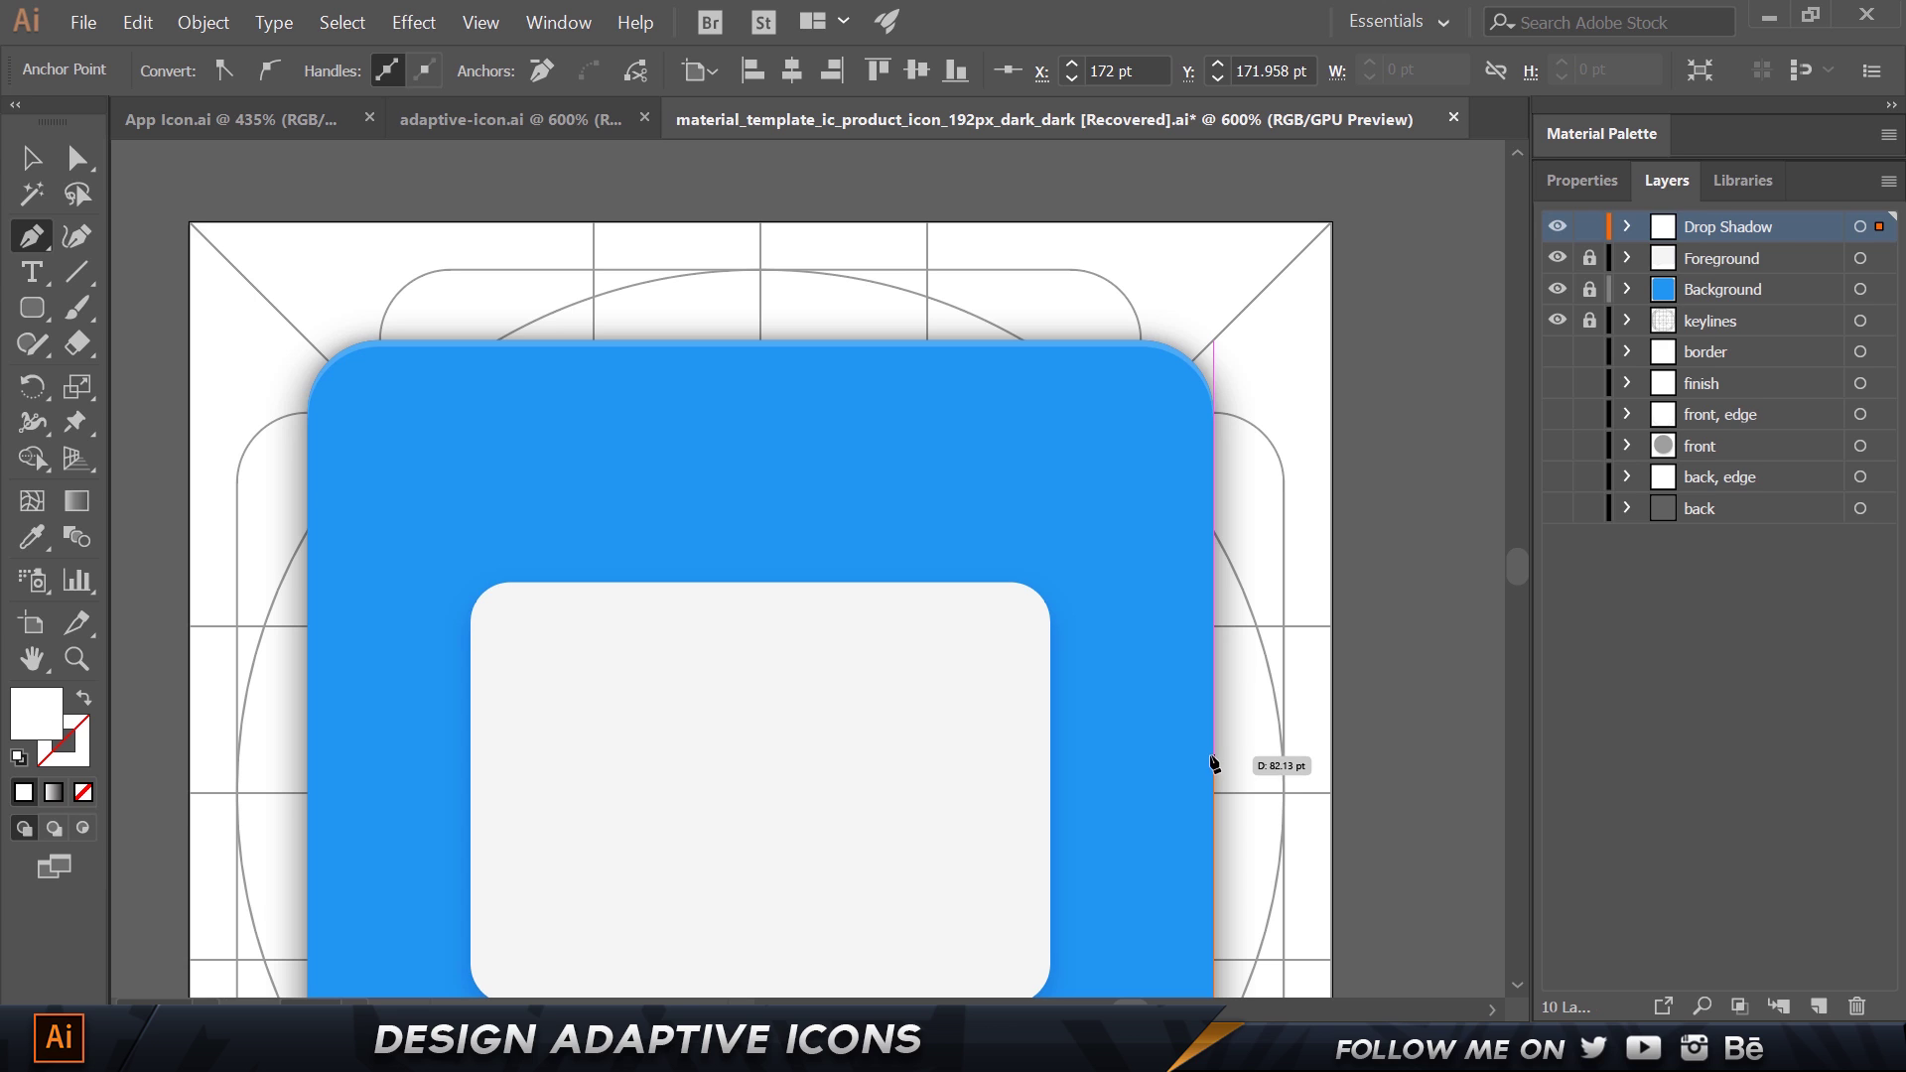
Continue the path up the square's right edge and diagonally above the bubble, close it at the tail's tip, and remove its fill.
click(1212, 753)
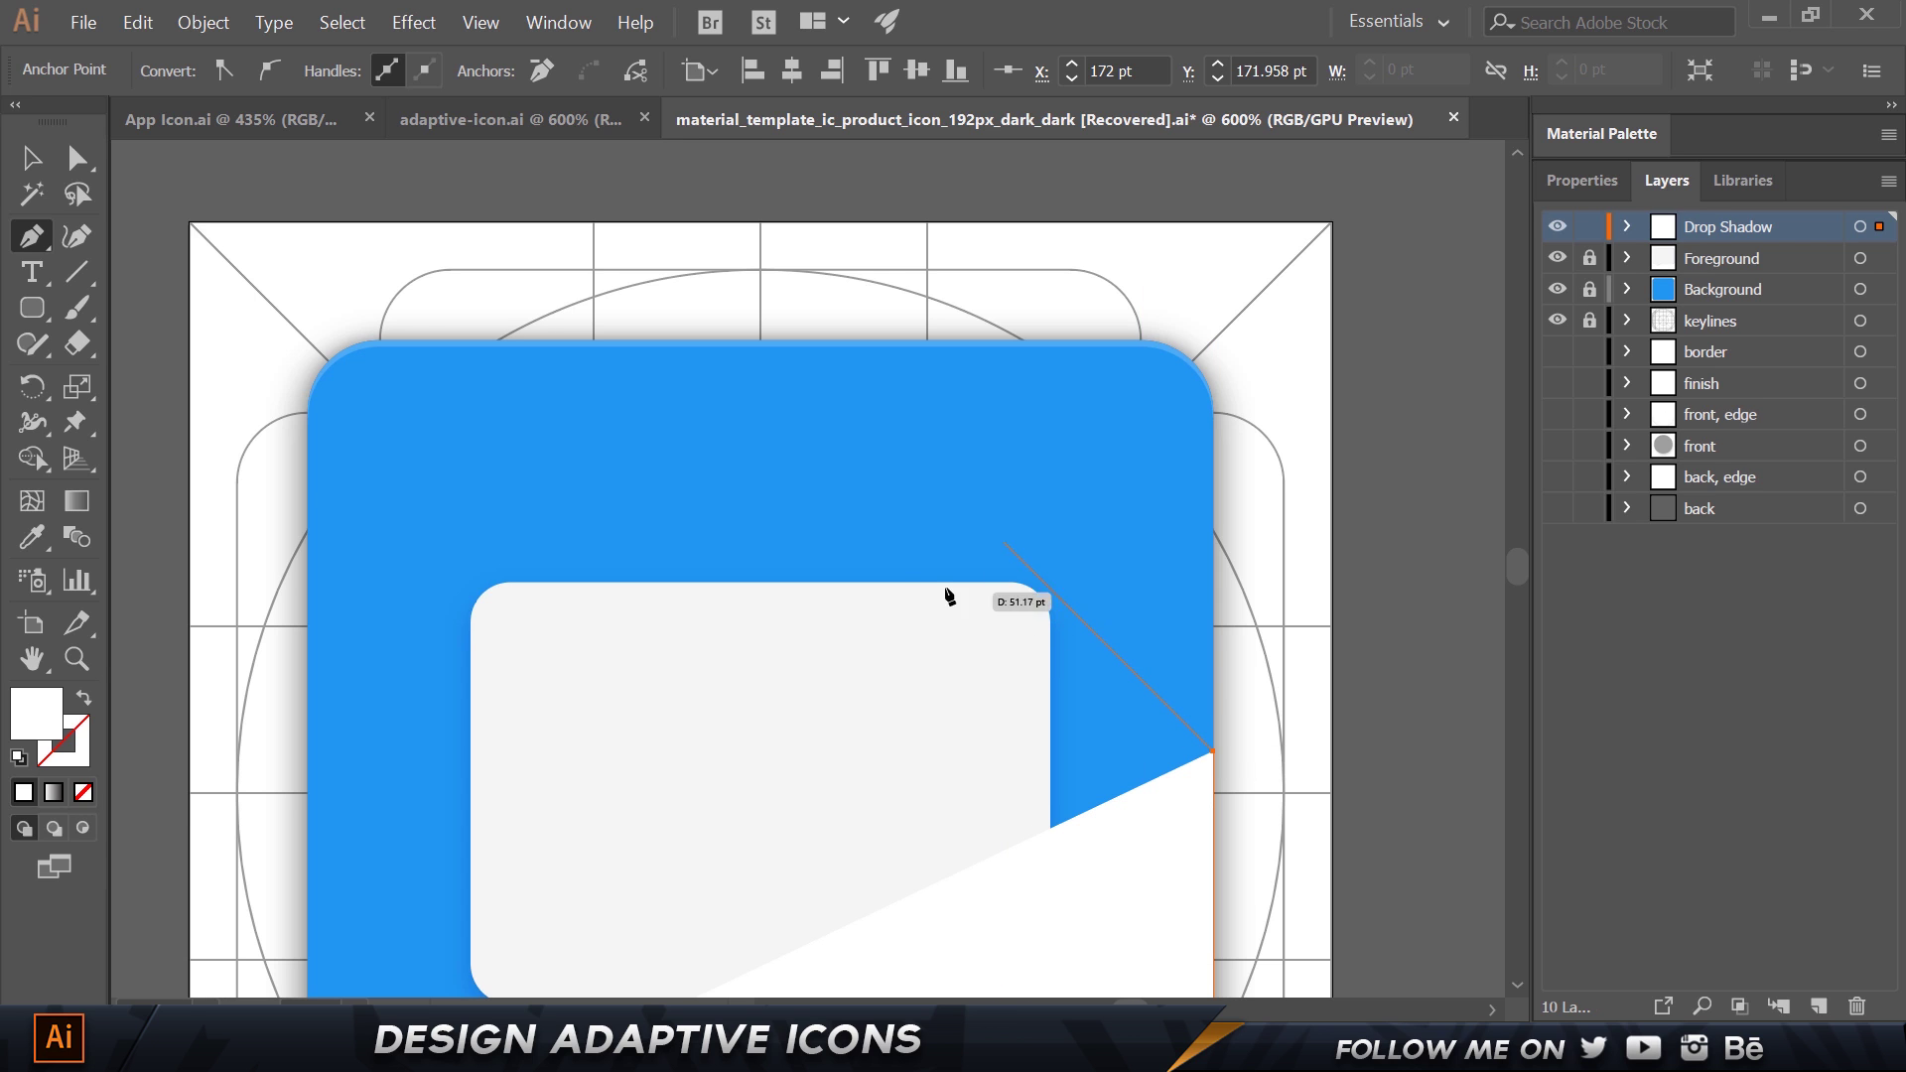
shift+click(874, 534)
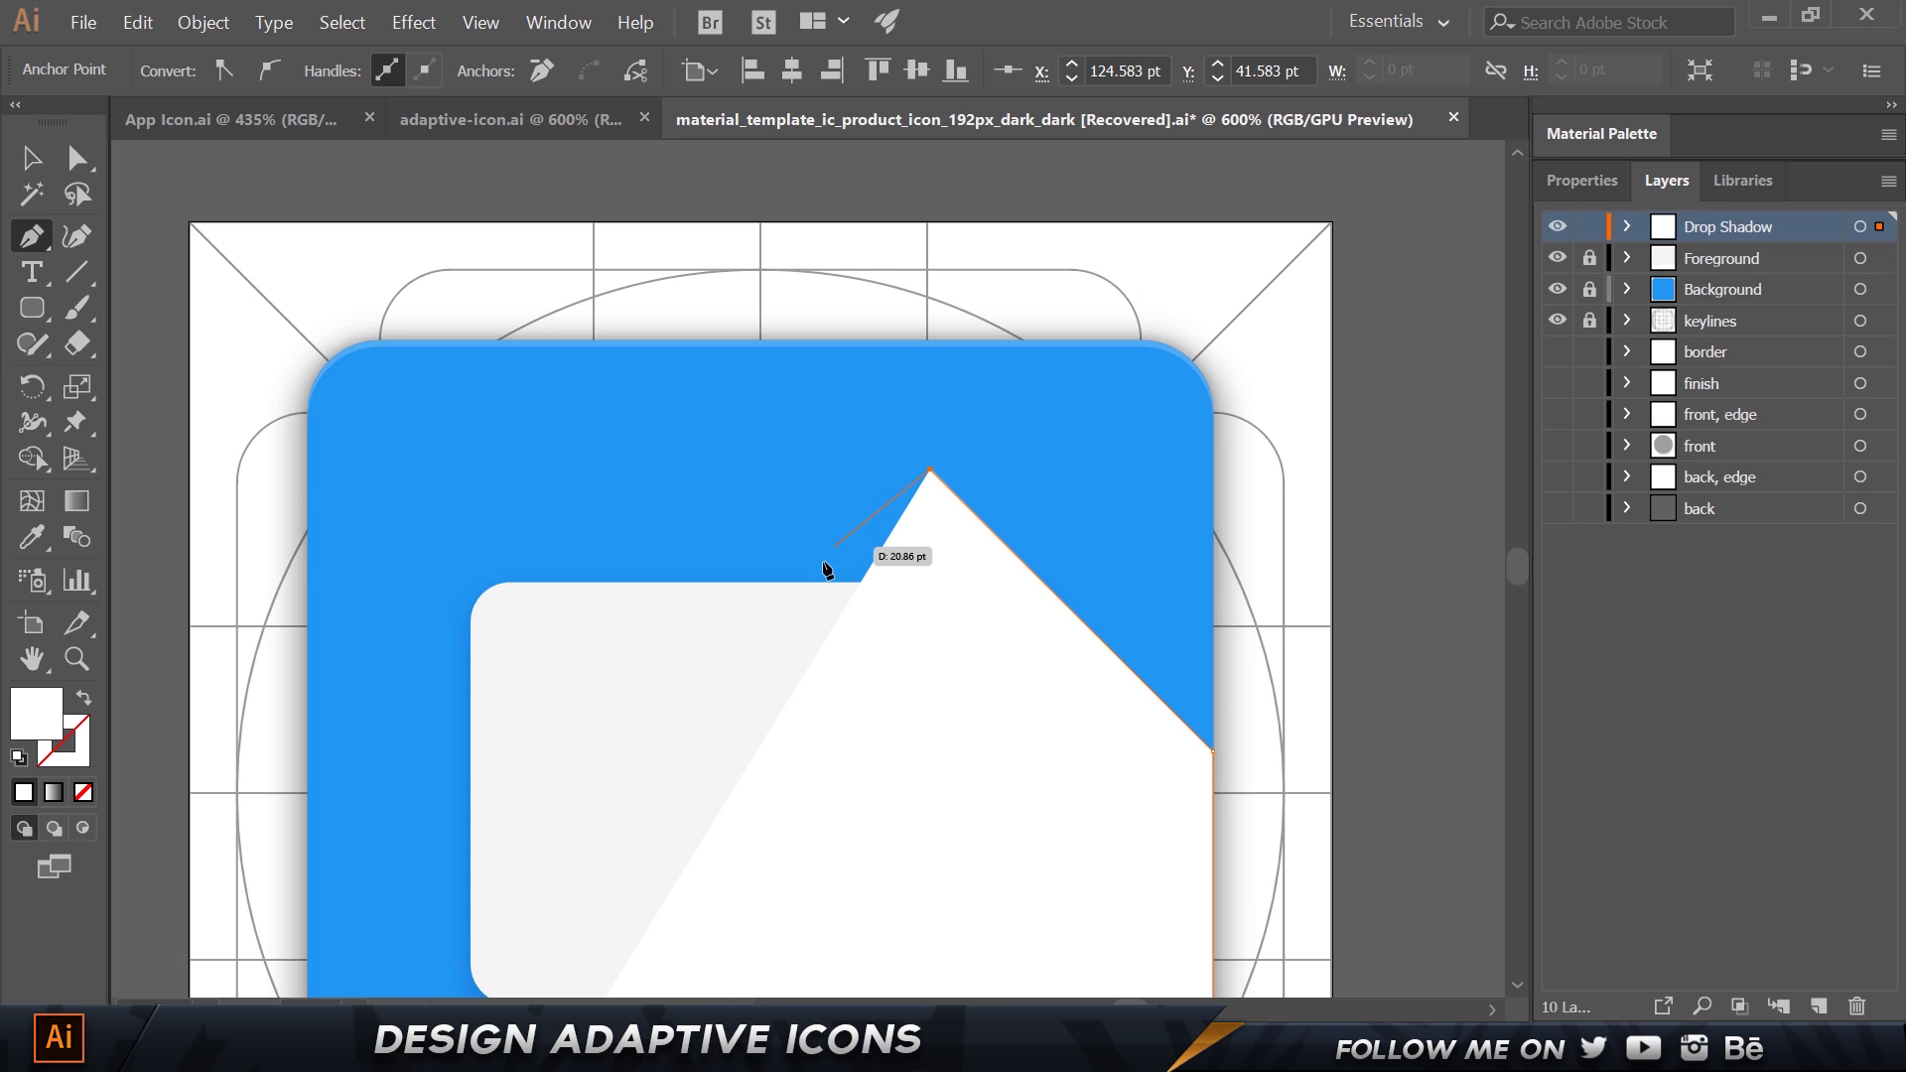
drag(791, 628, 889, 396)
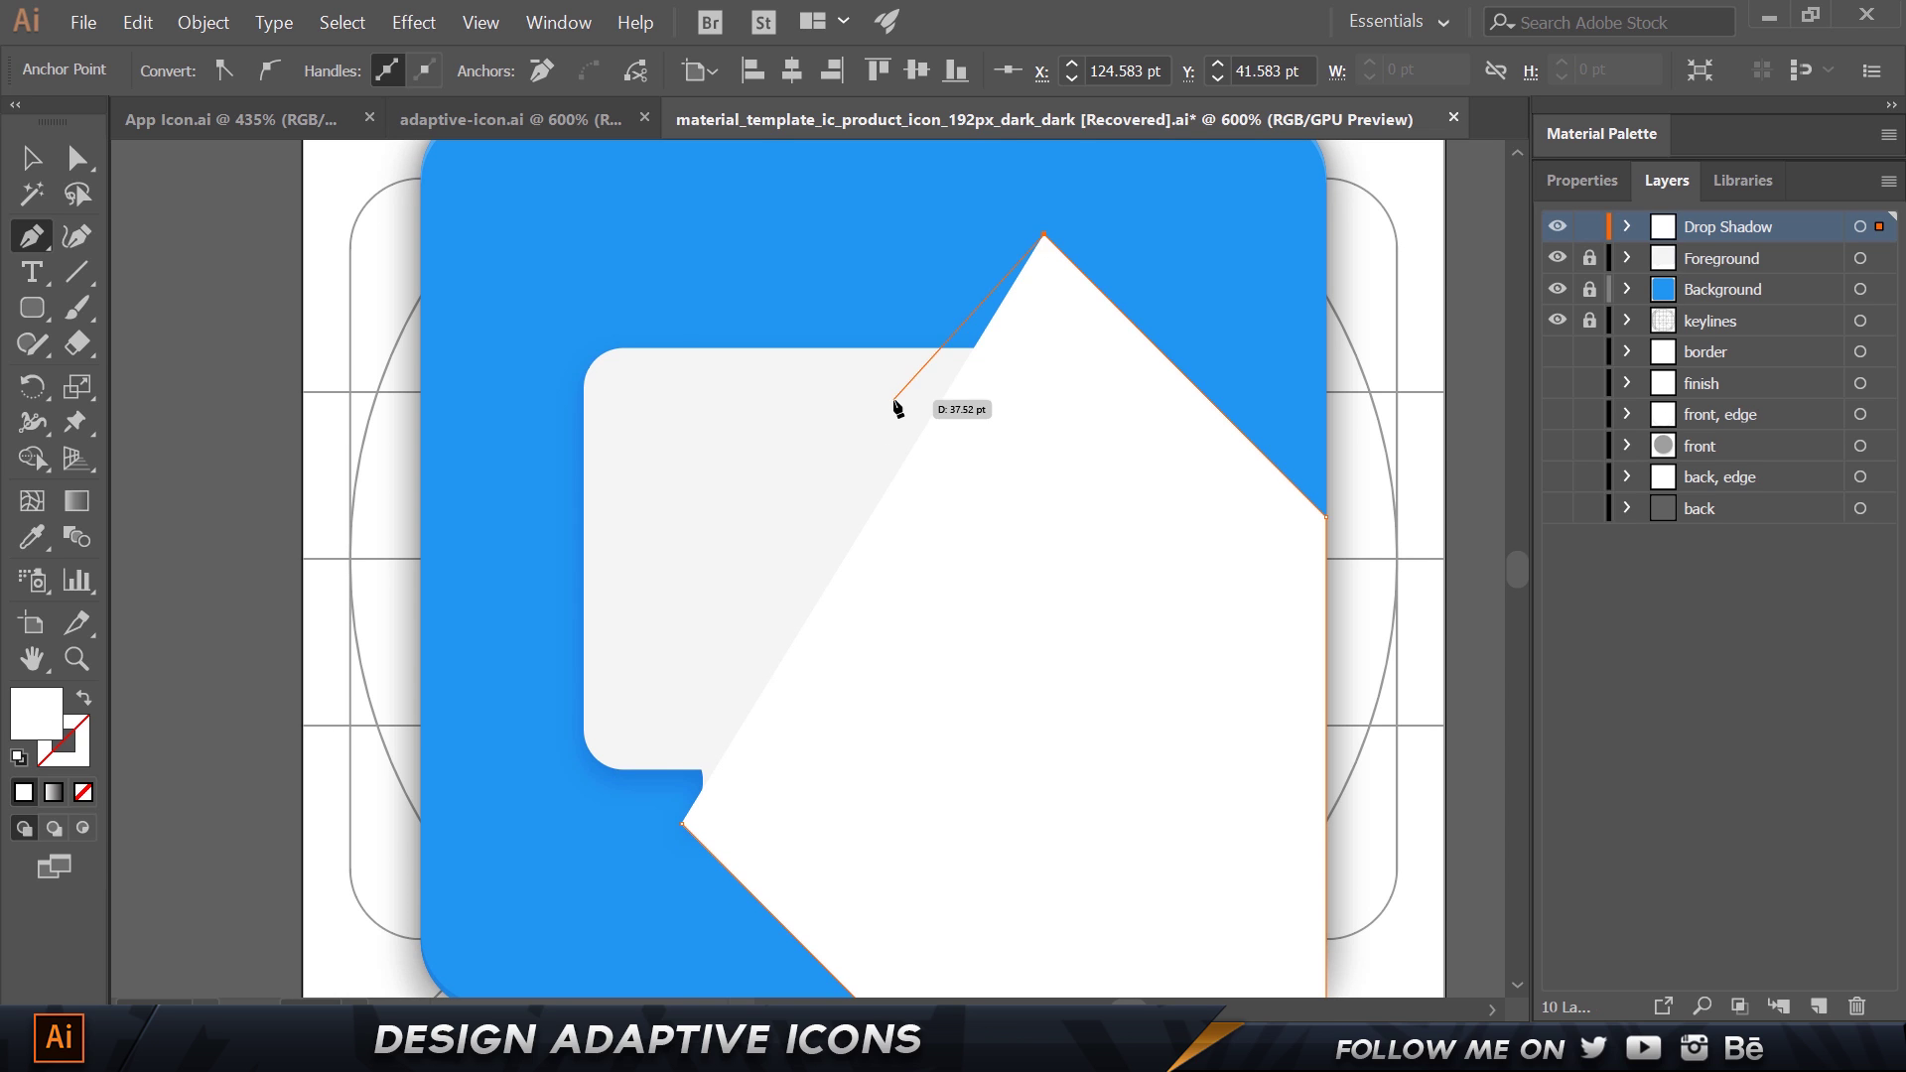
click(683, 825)
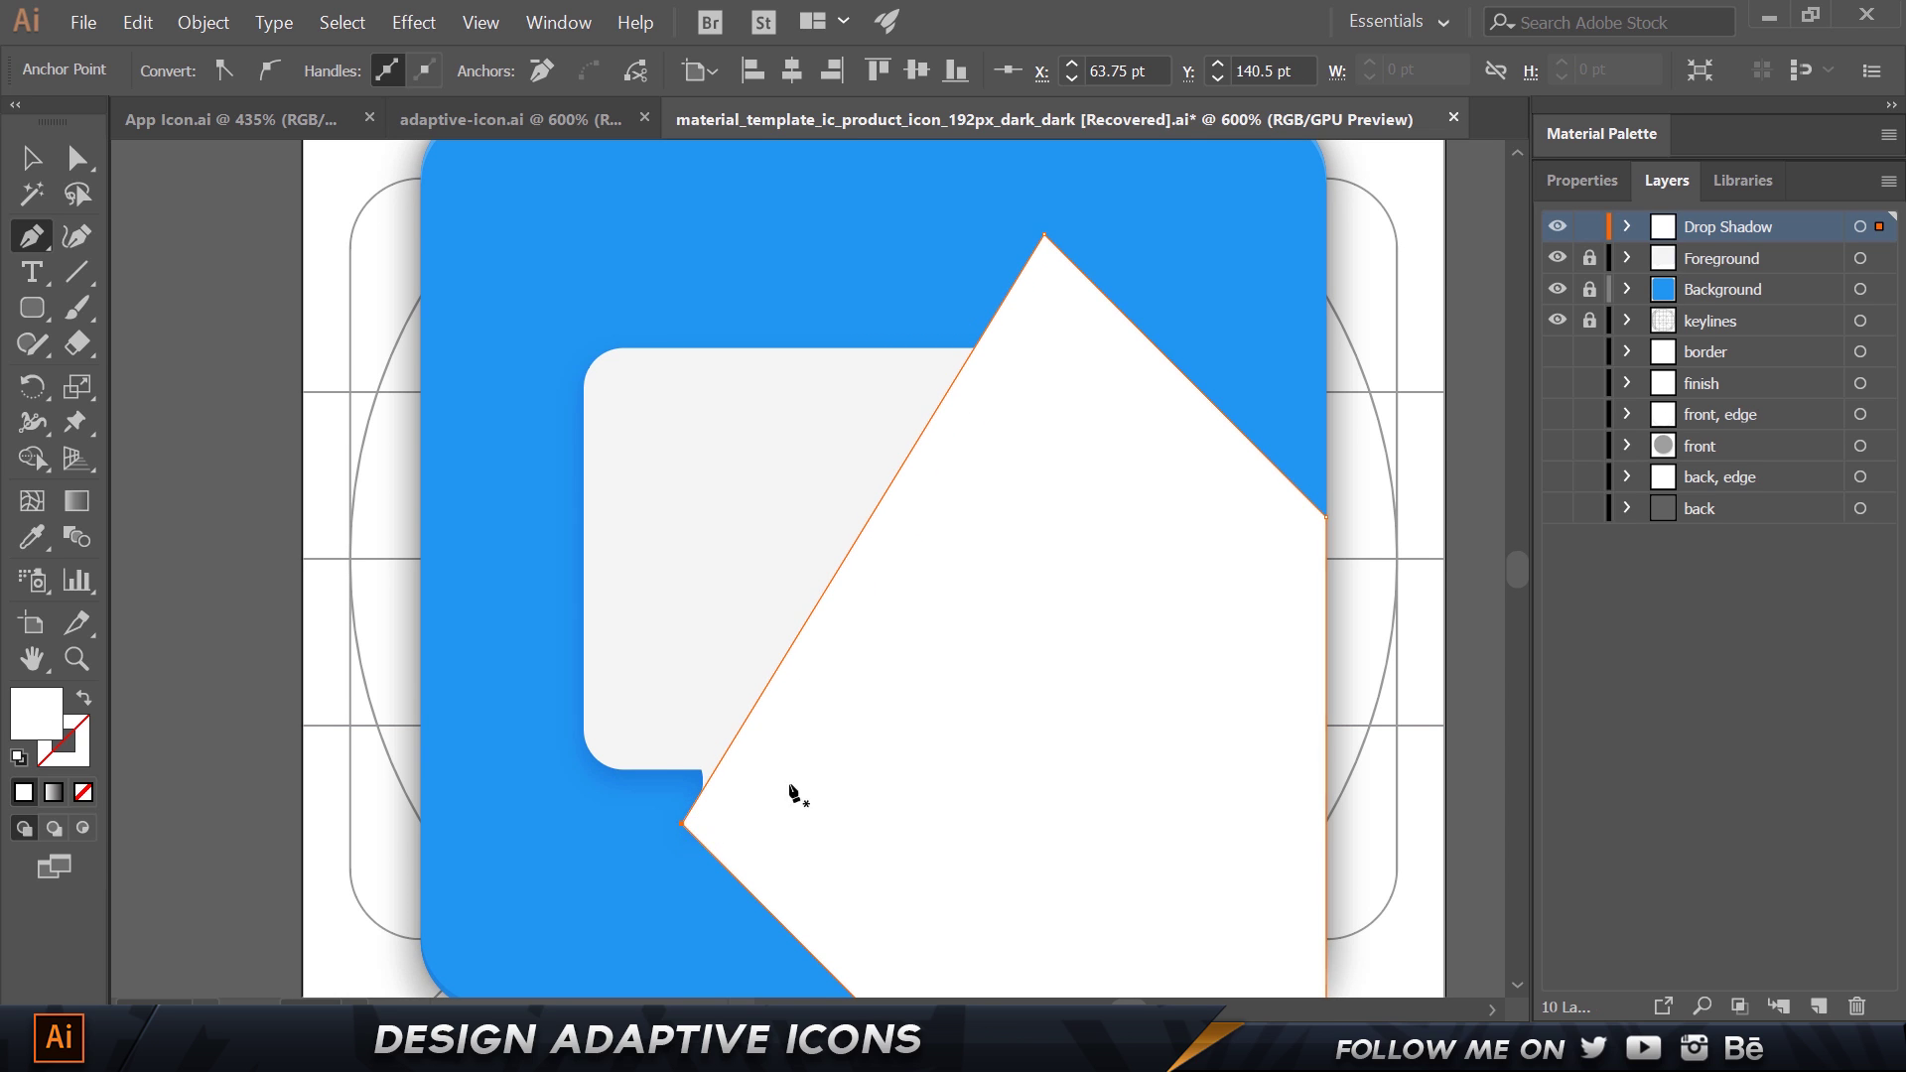
click(83, 791)
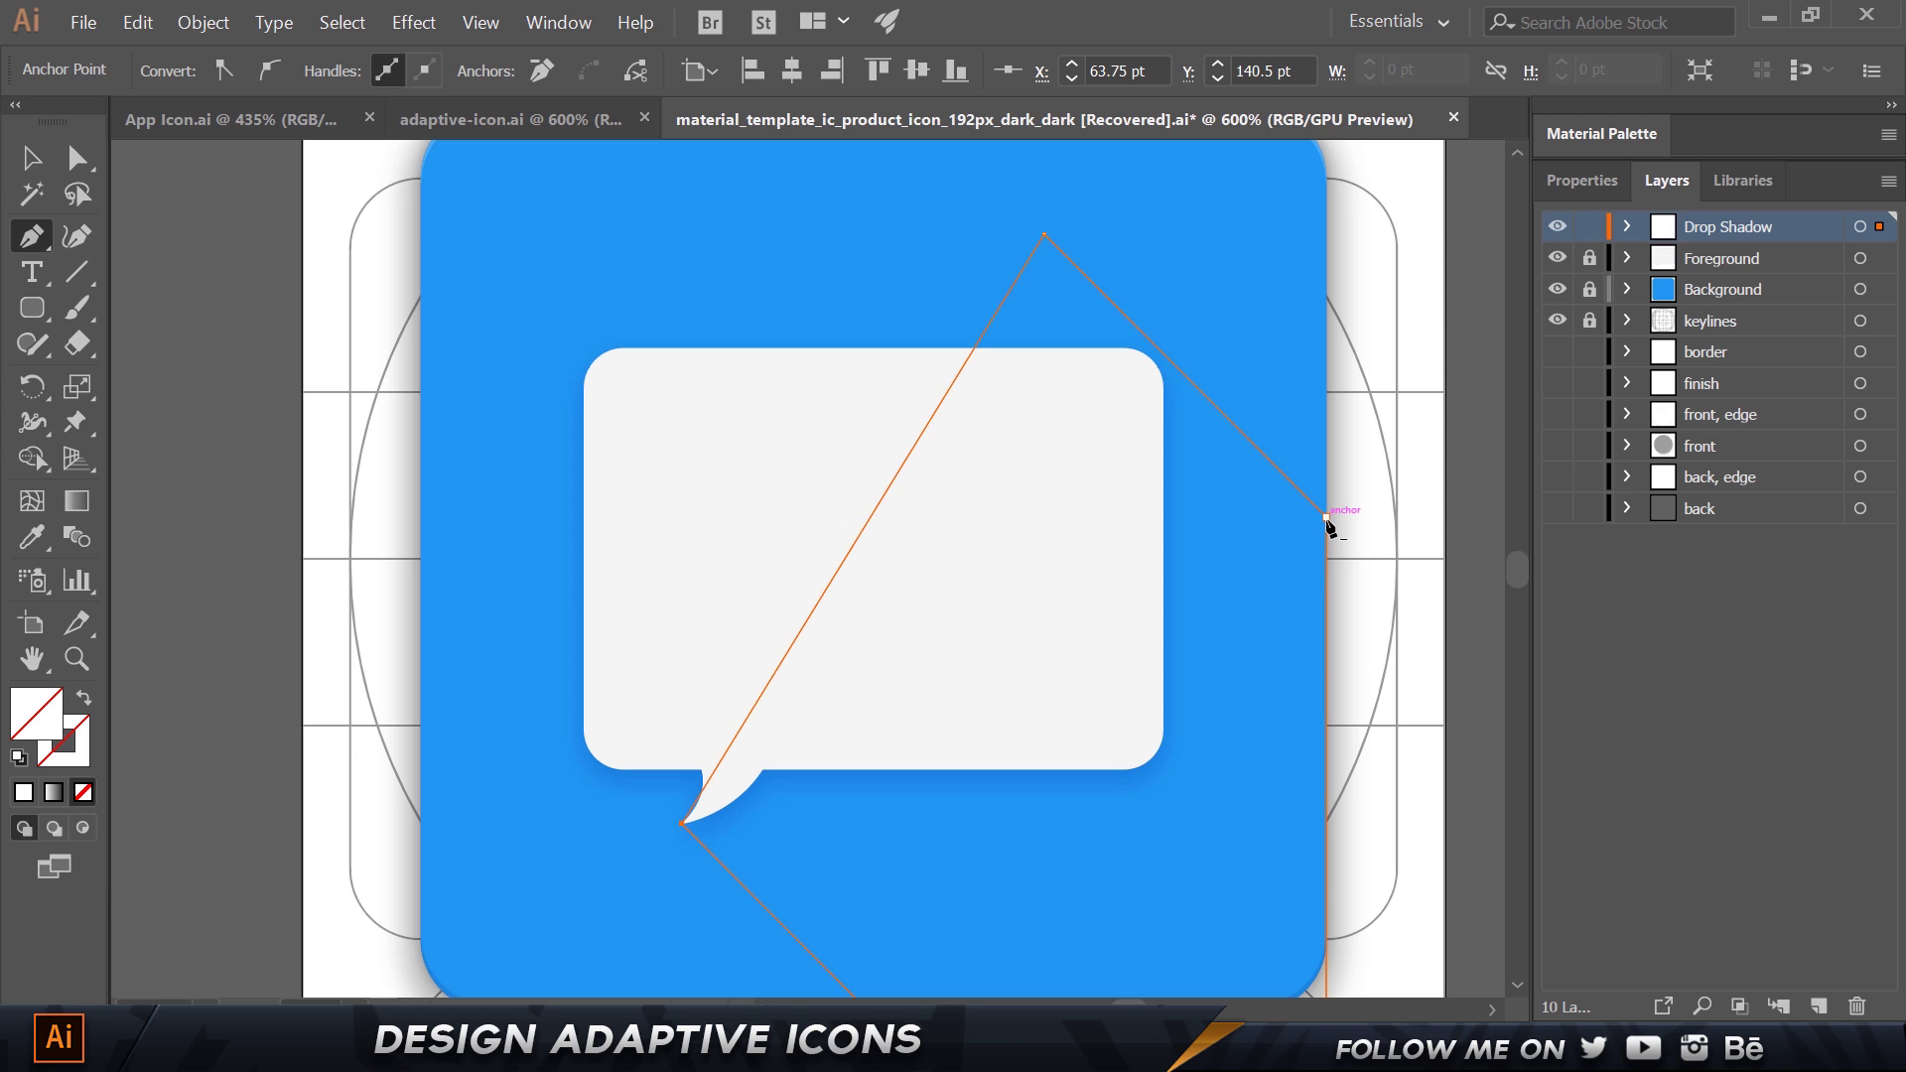
Select the shadow path's top and right-edge anchor points together and nudge them down until the diagonal touches the bubble's rounded corner.
key(a)
drag(1217, 430, 1023, 529)
click(850, 334)
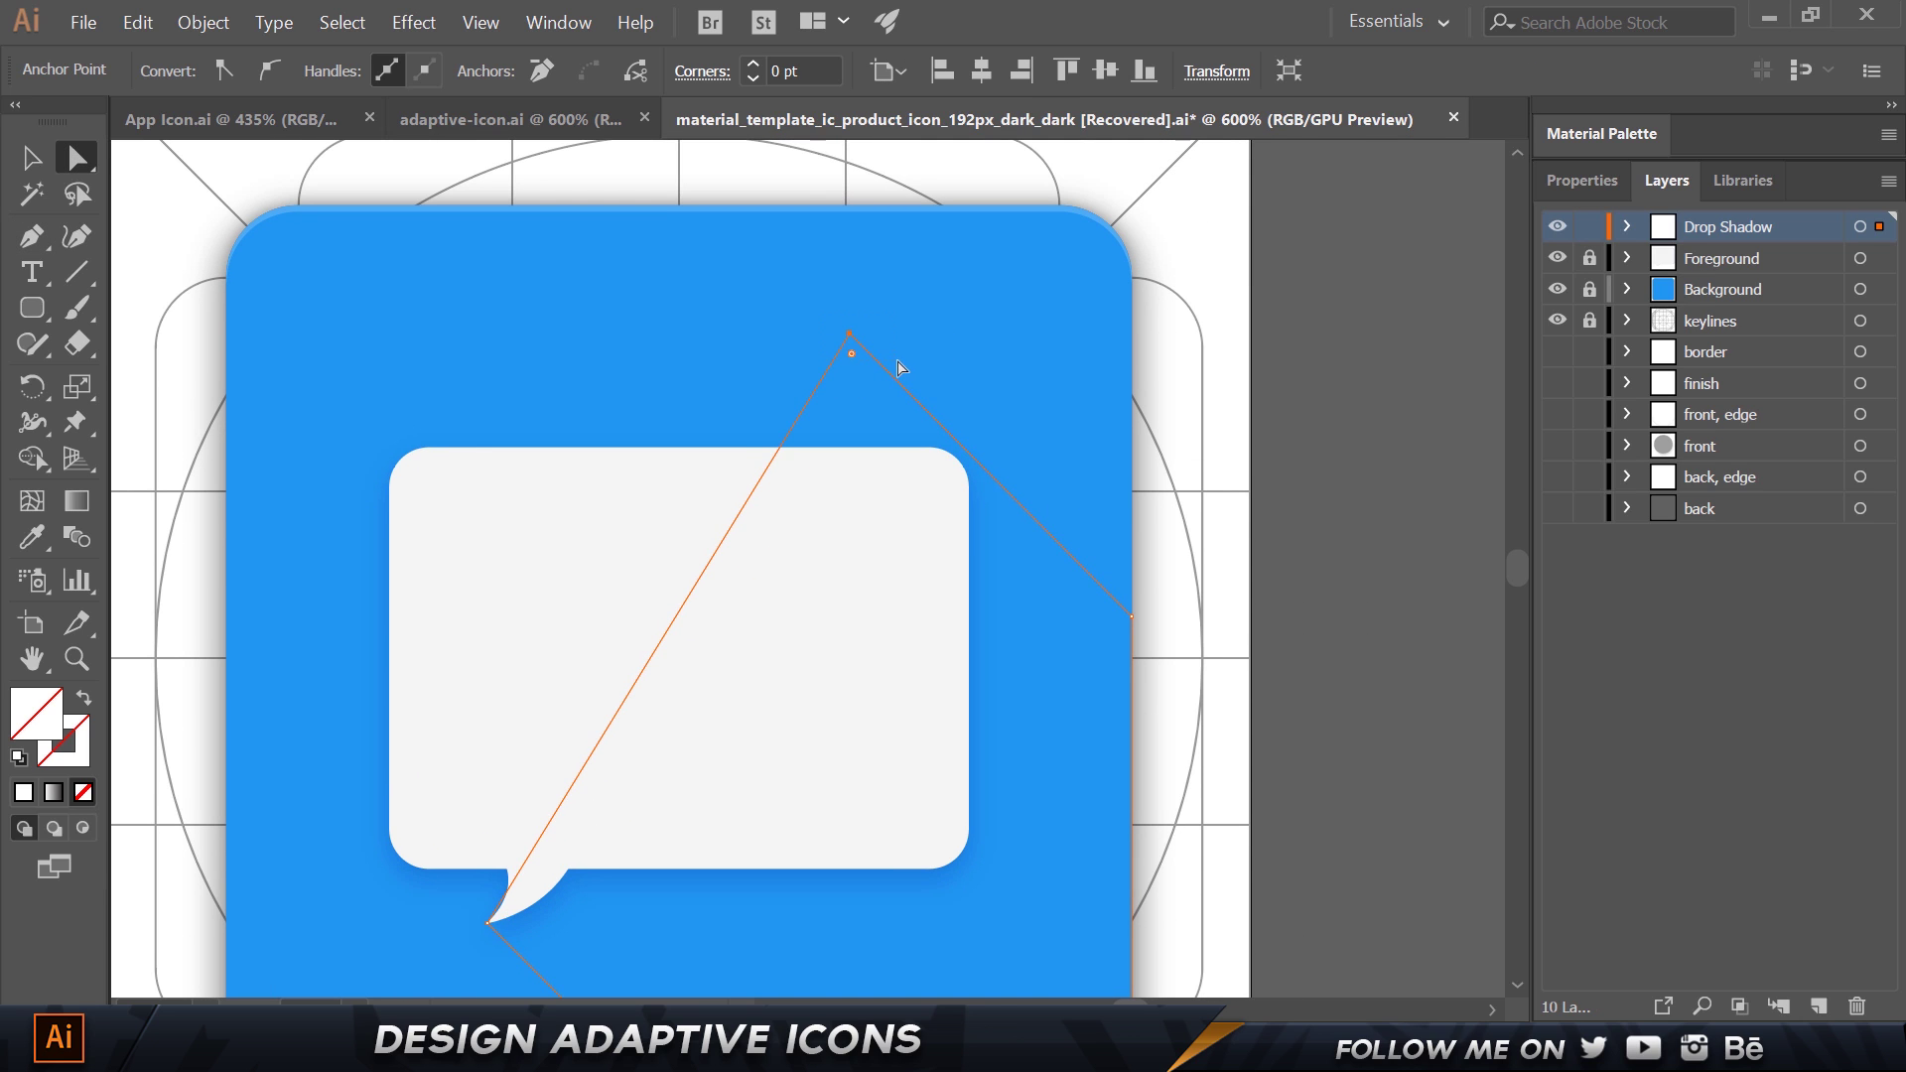
shift+click(1132, 616)
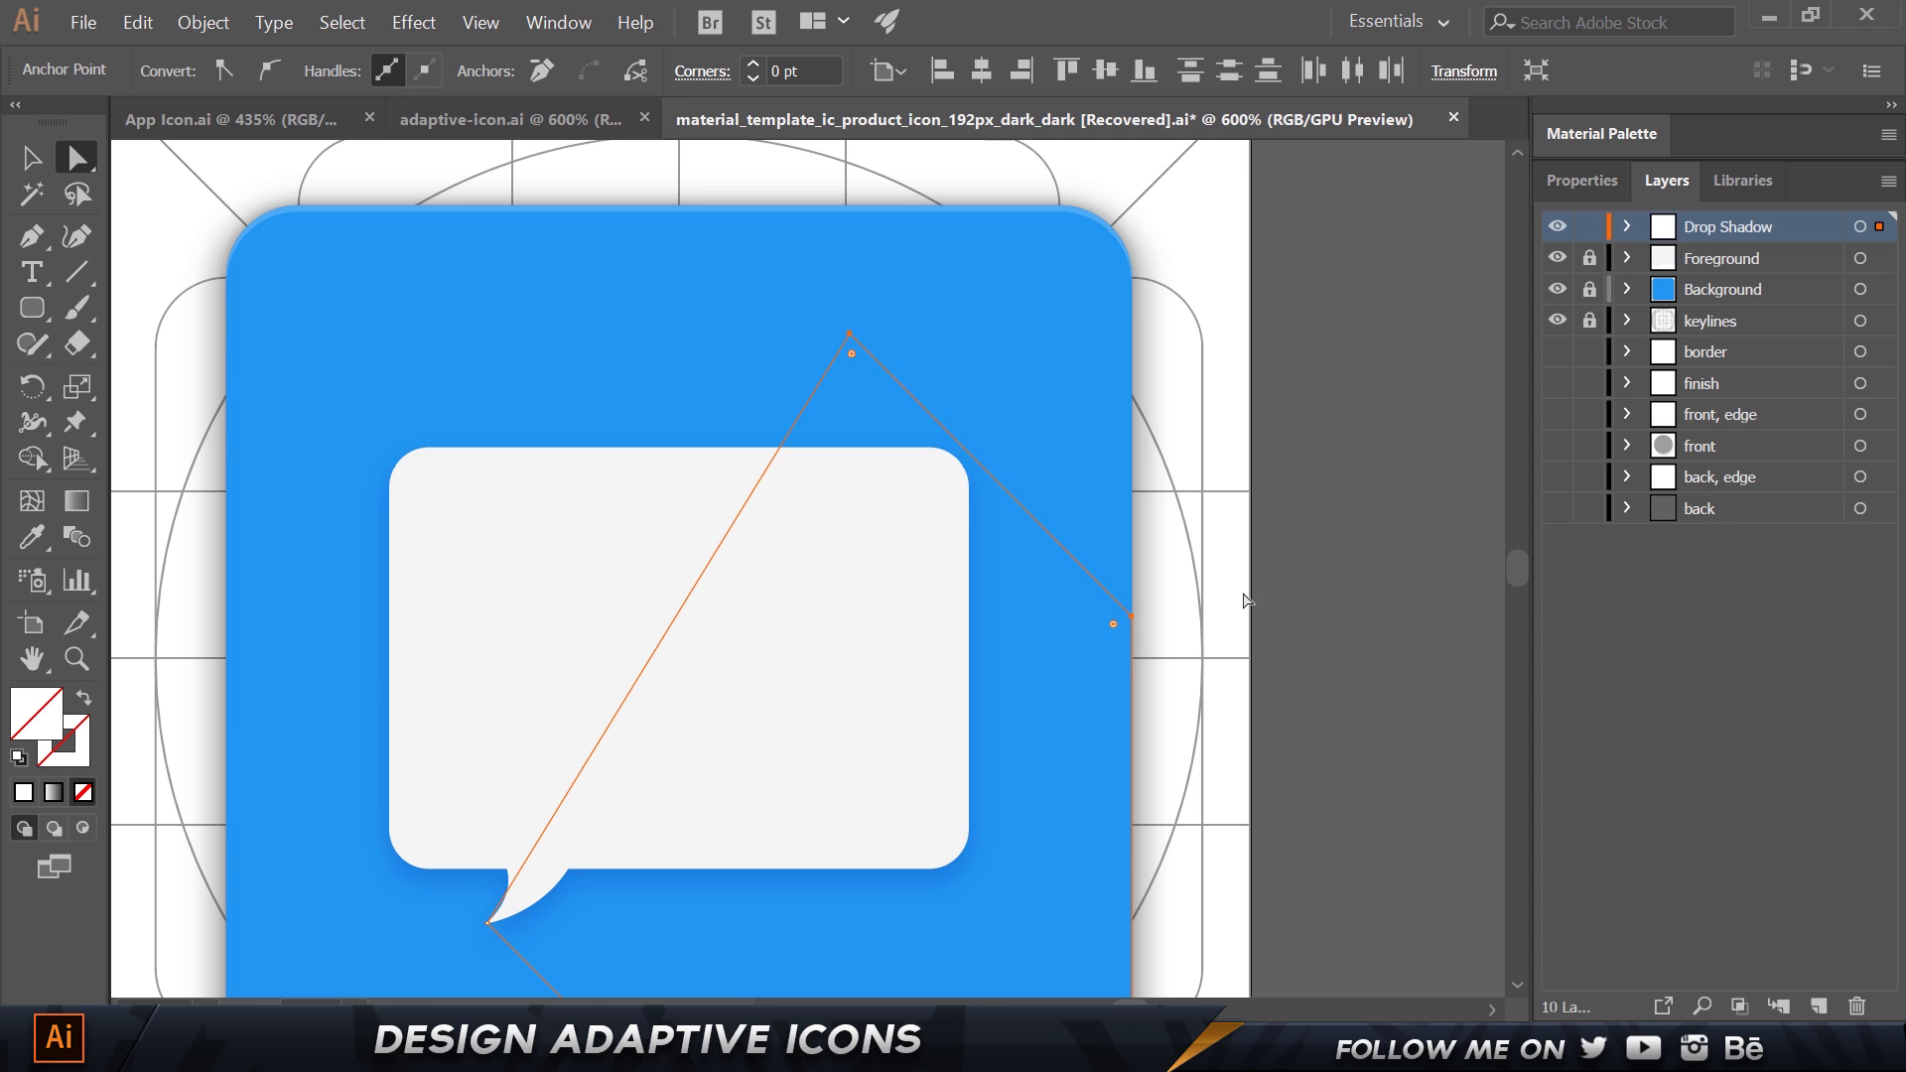
scroll(926, 474, up, 3)
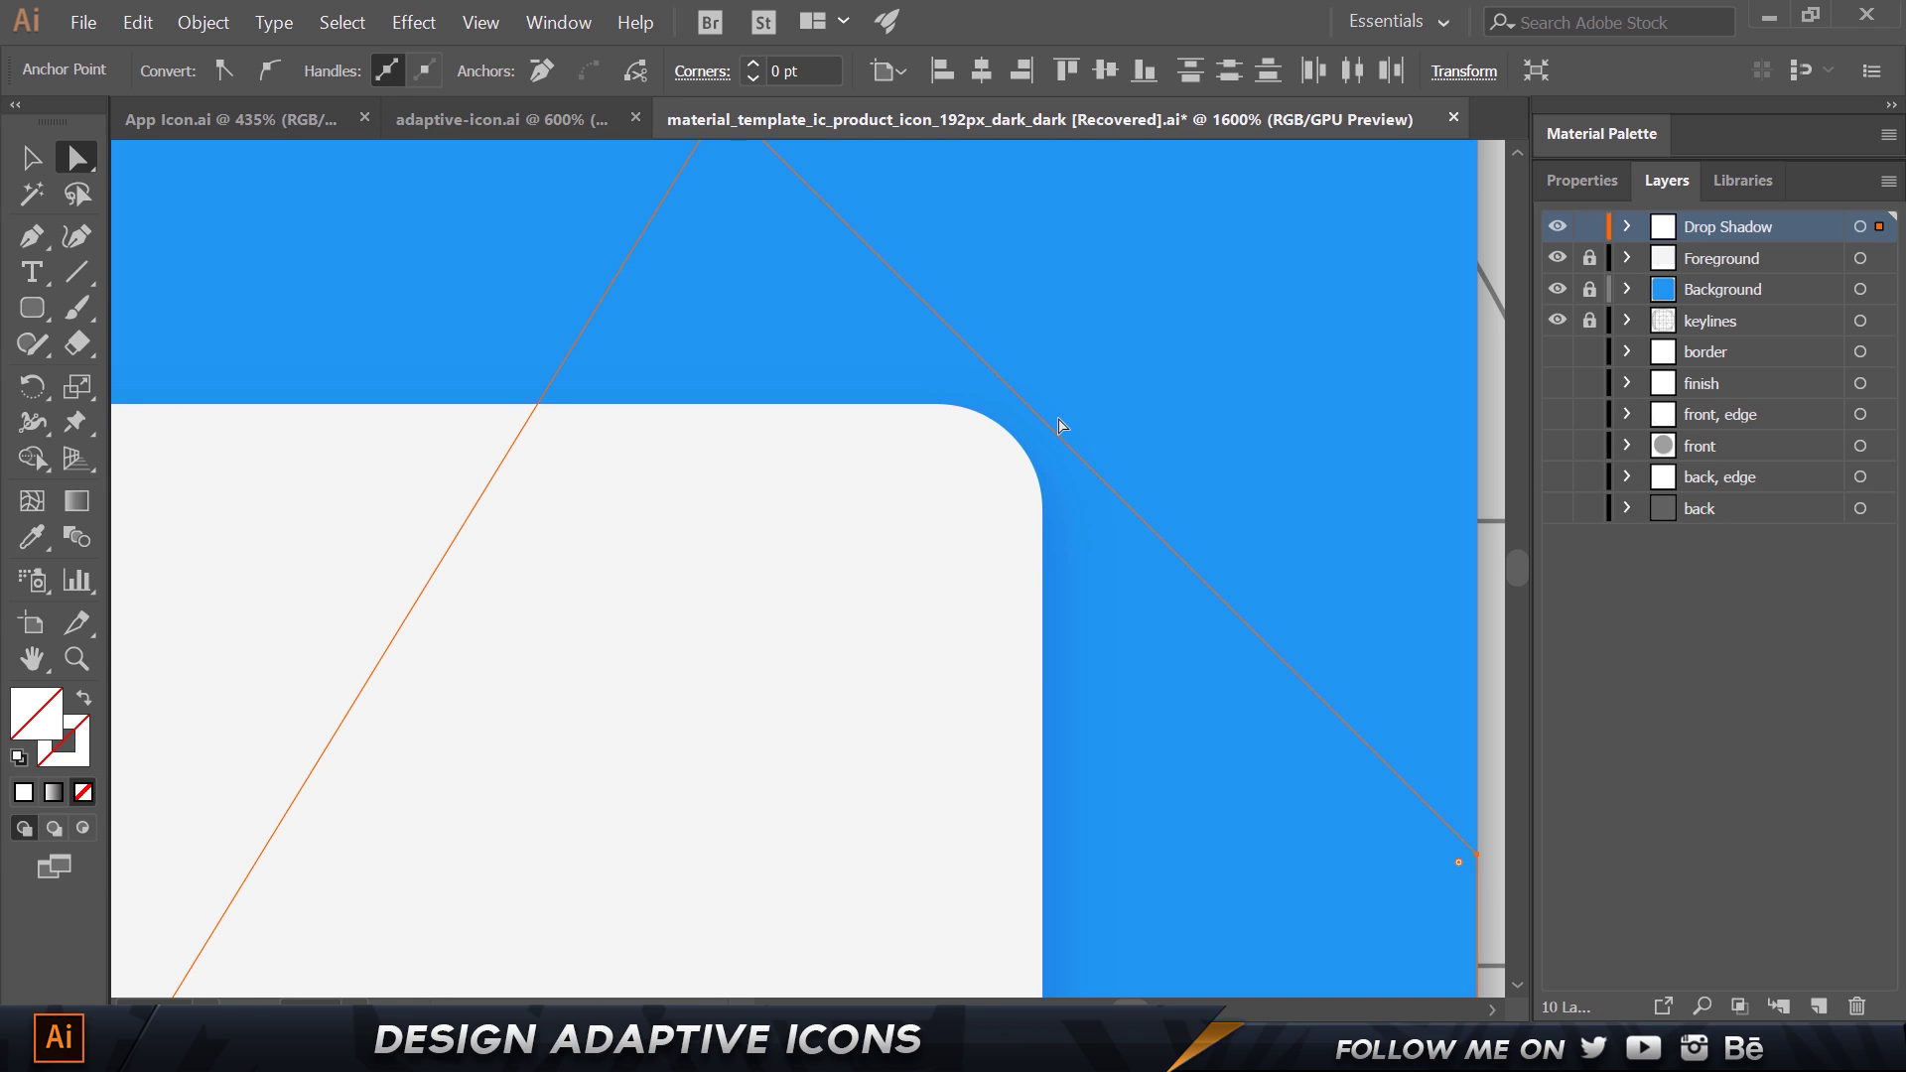
key(Down)
key(Down)
key(Down)
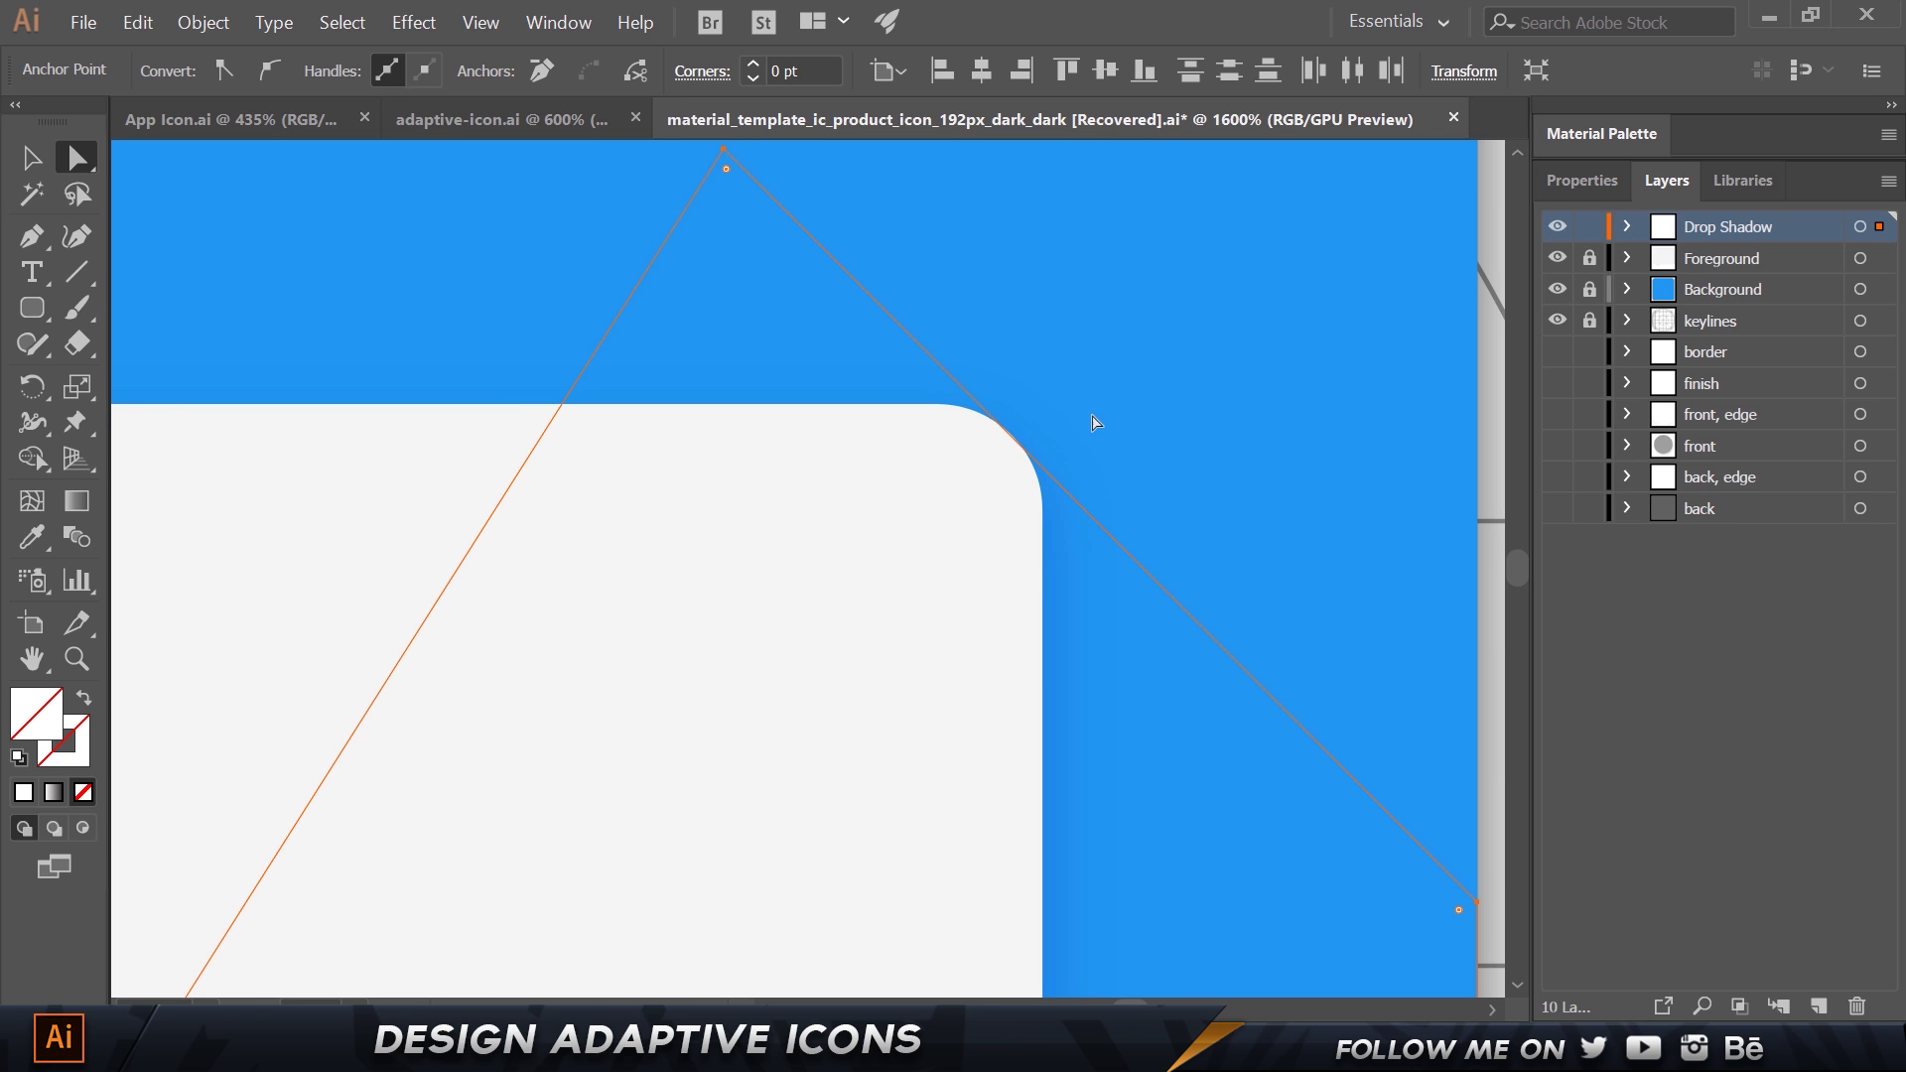
Move the shadow path's top anchor point down along its diagonal onto the bubble's upper-right rounded corner, and deselect the path.
scroll(1073, 438, down, 2)
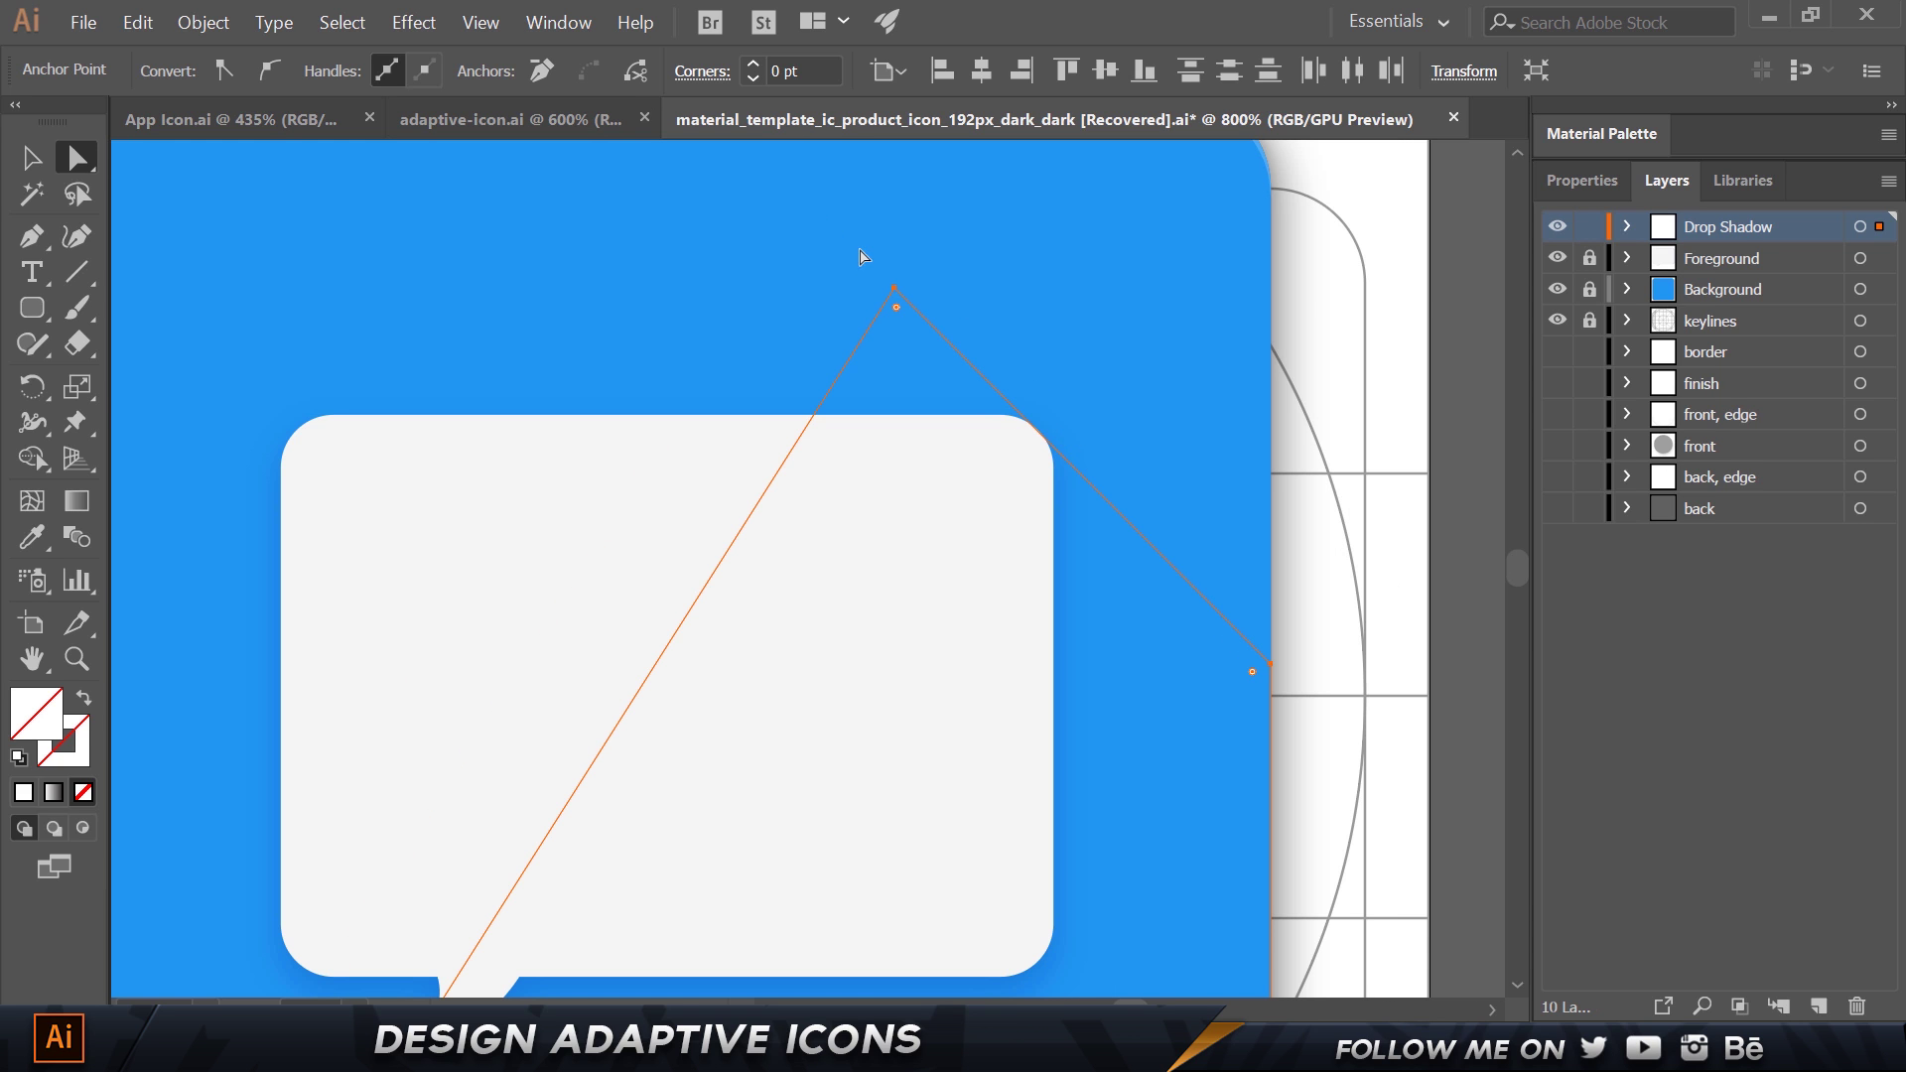
click(896, 289)
drag(903, 292, 951, 347)
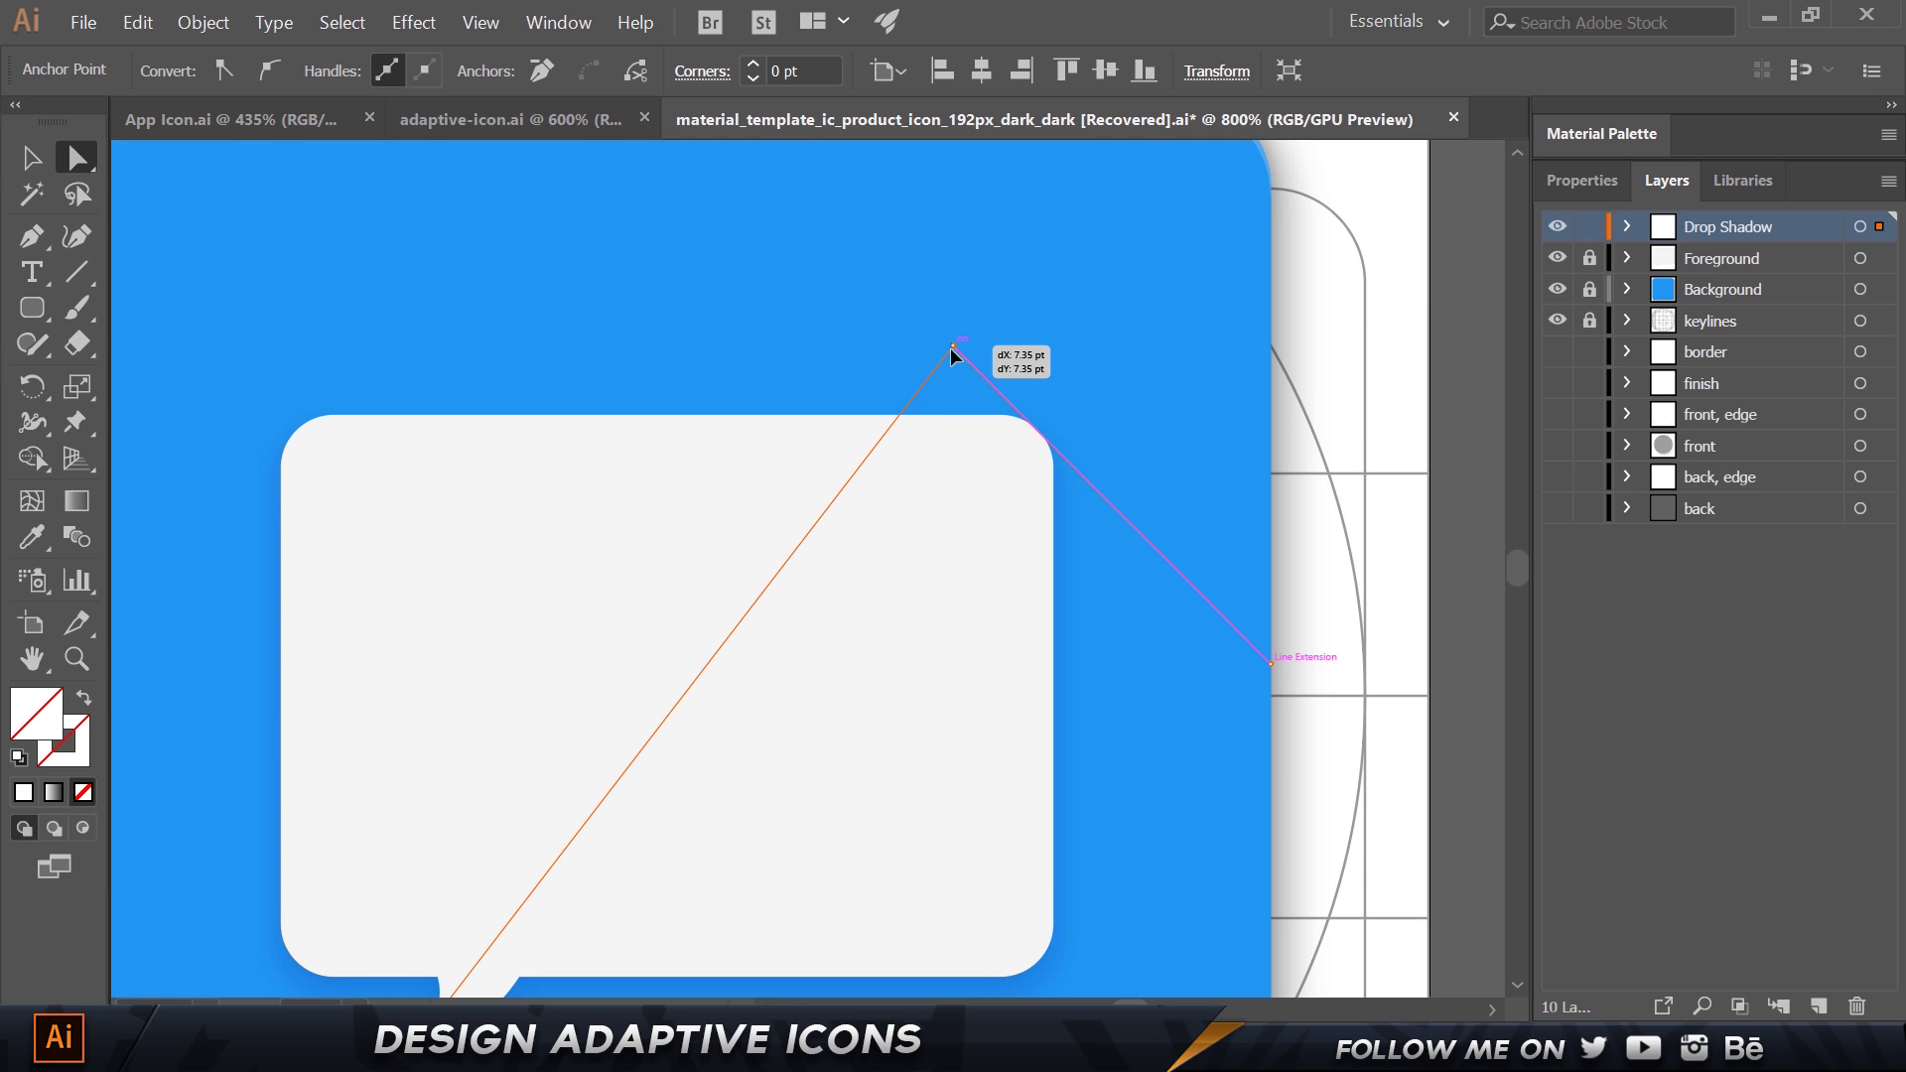
drag(951, 348, 1029, 426)
click(1162, 331)
Select the shadow path and move the Drop Shadow layer below the Foreground layer.
scroll(1371, 493, down, 1)
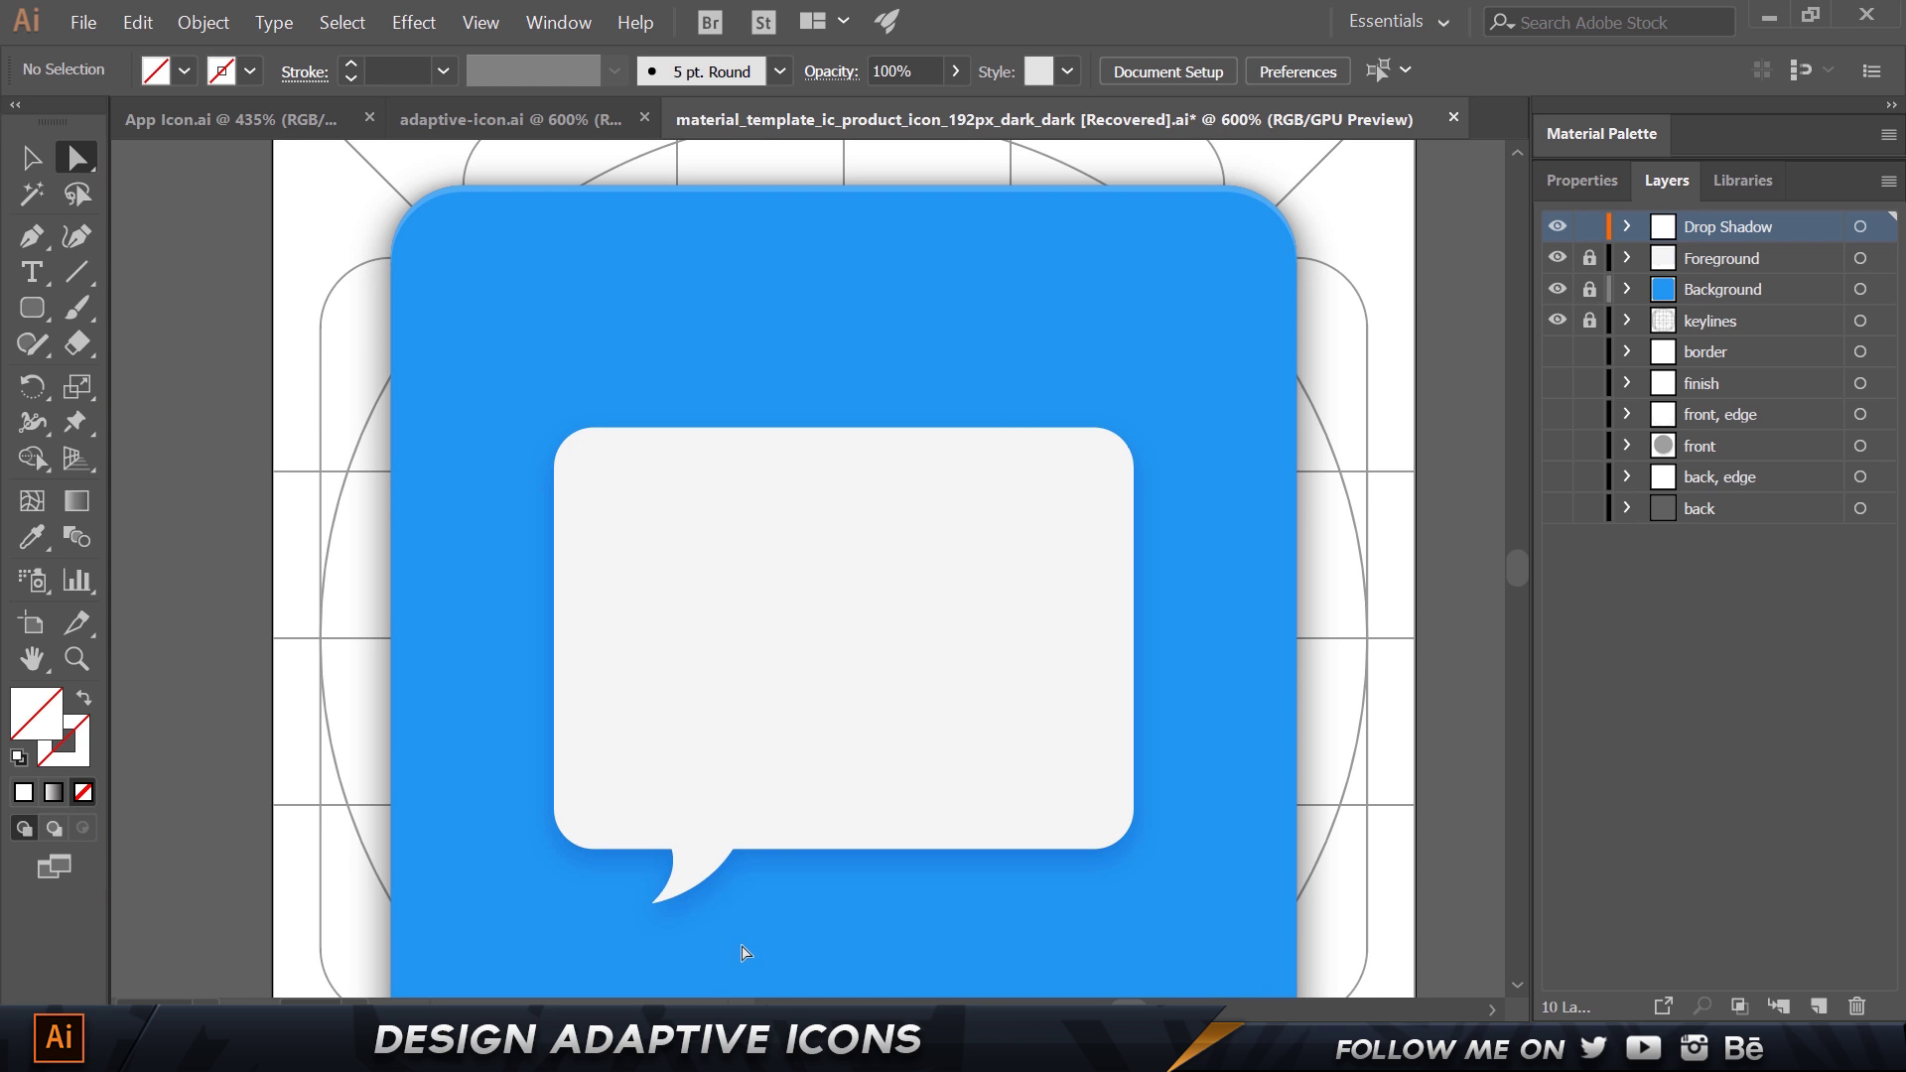
click(715, 968)
scroll(844, 567, down, 1)
scroll(844, 567, down, 2)
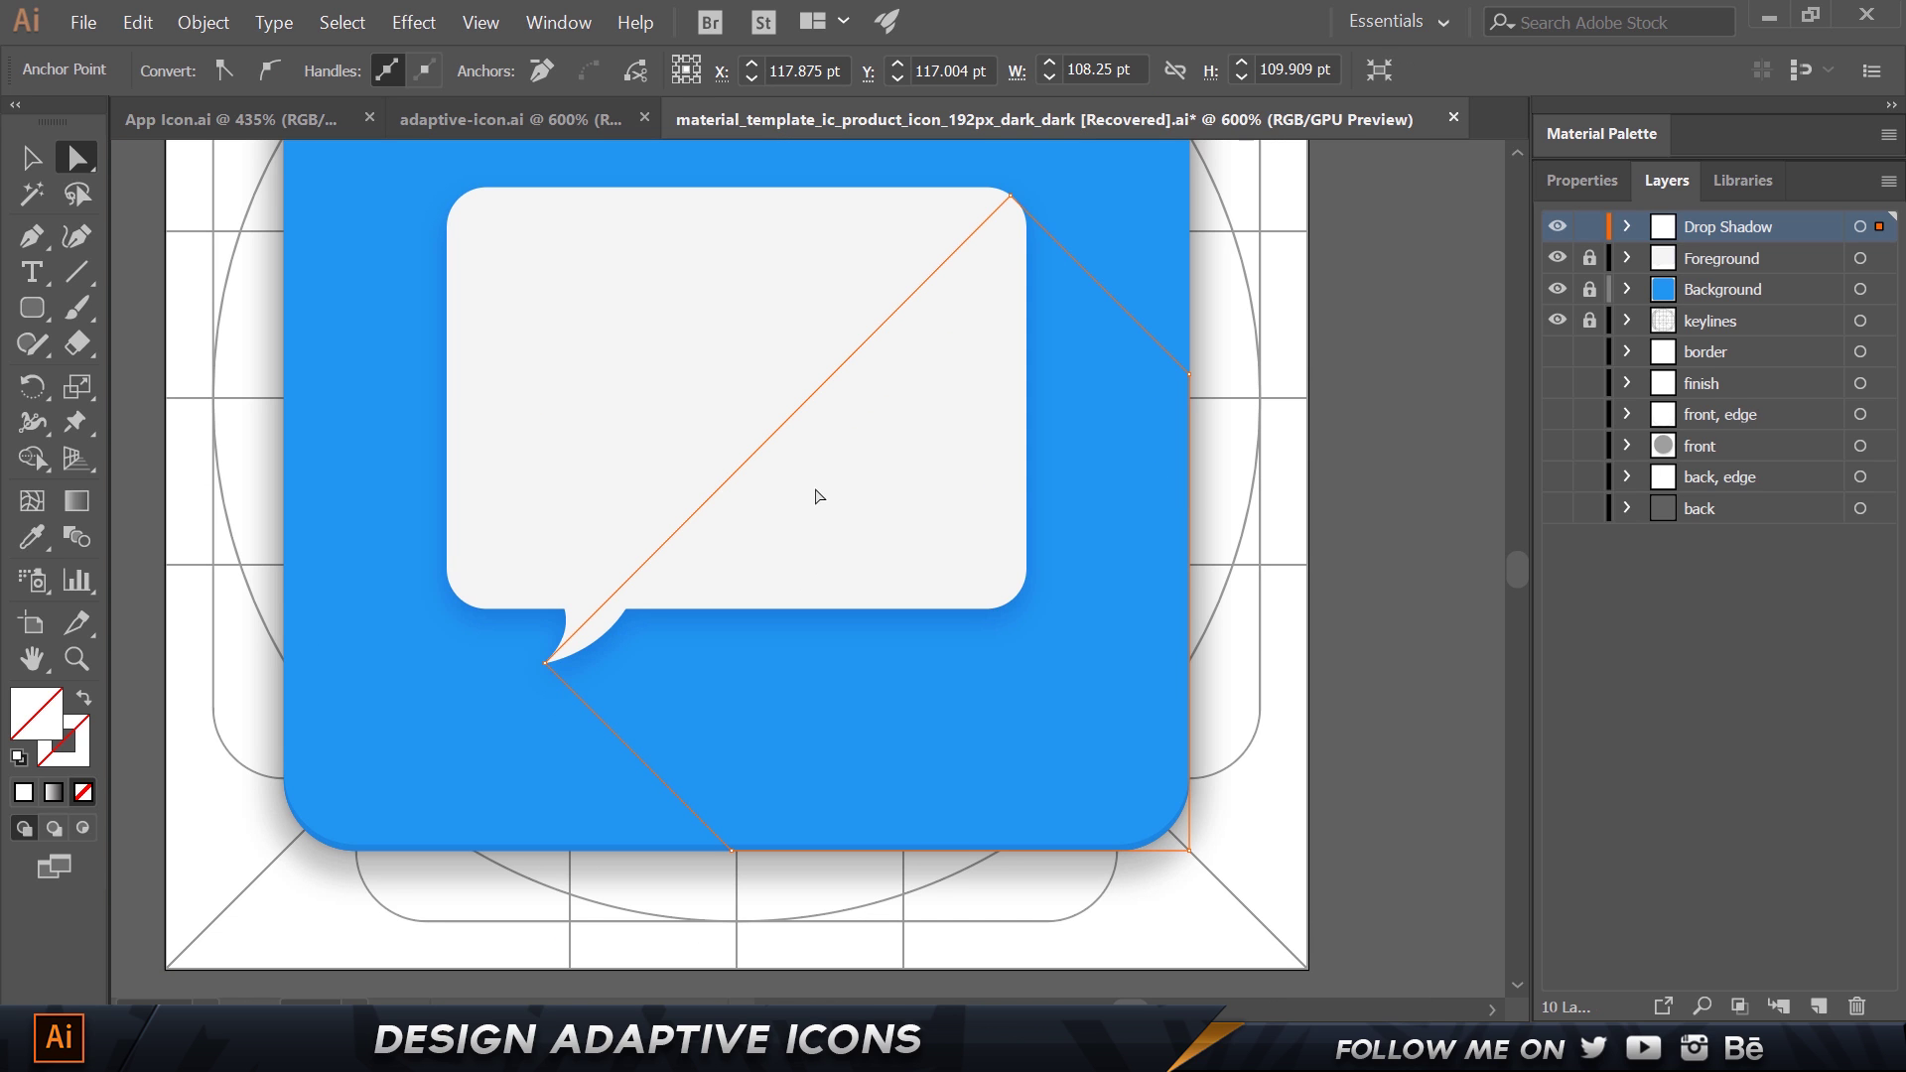
drag(1713, 234, 1717, 274)
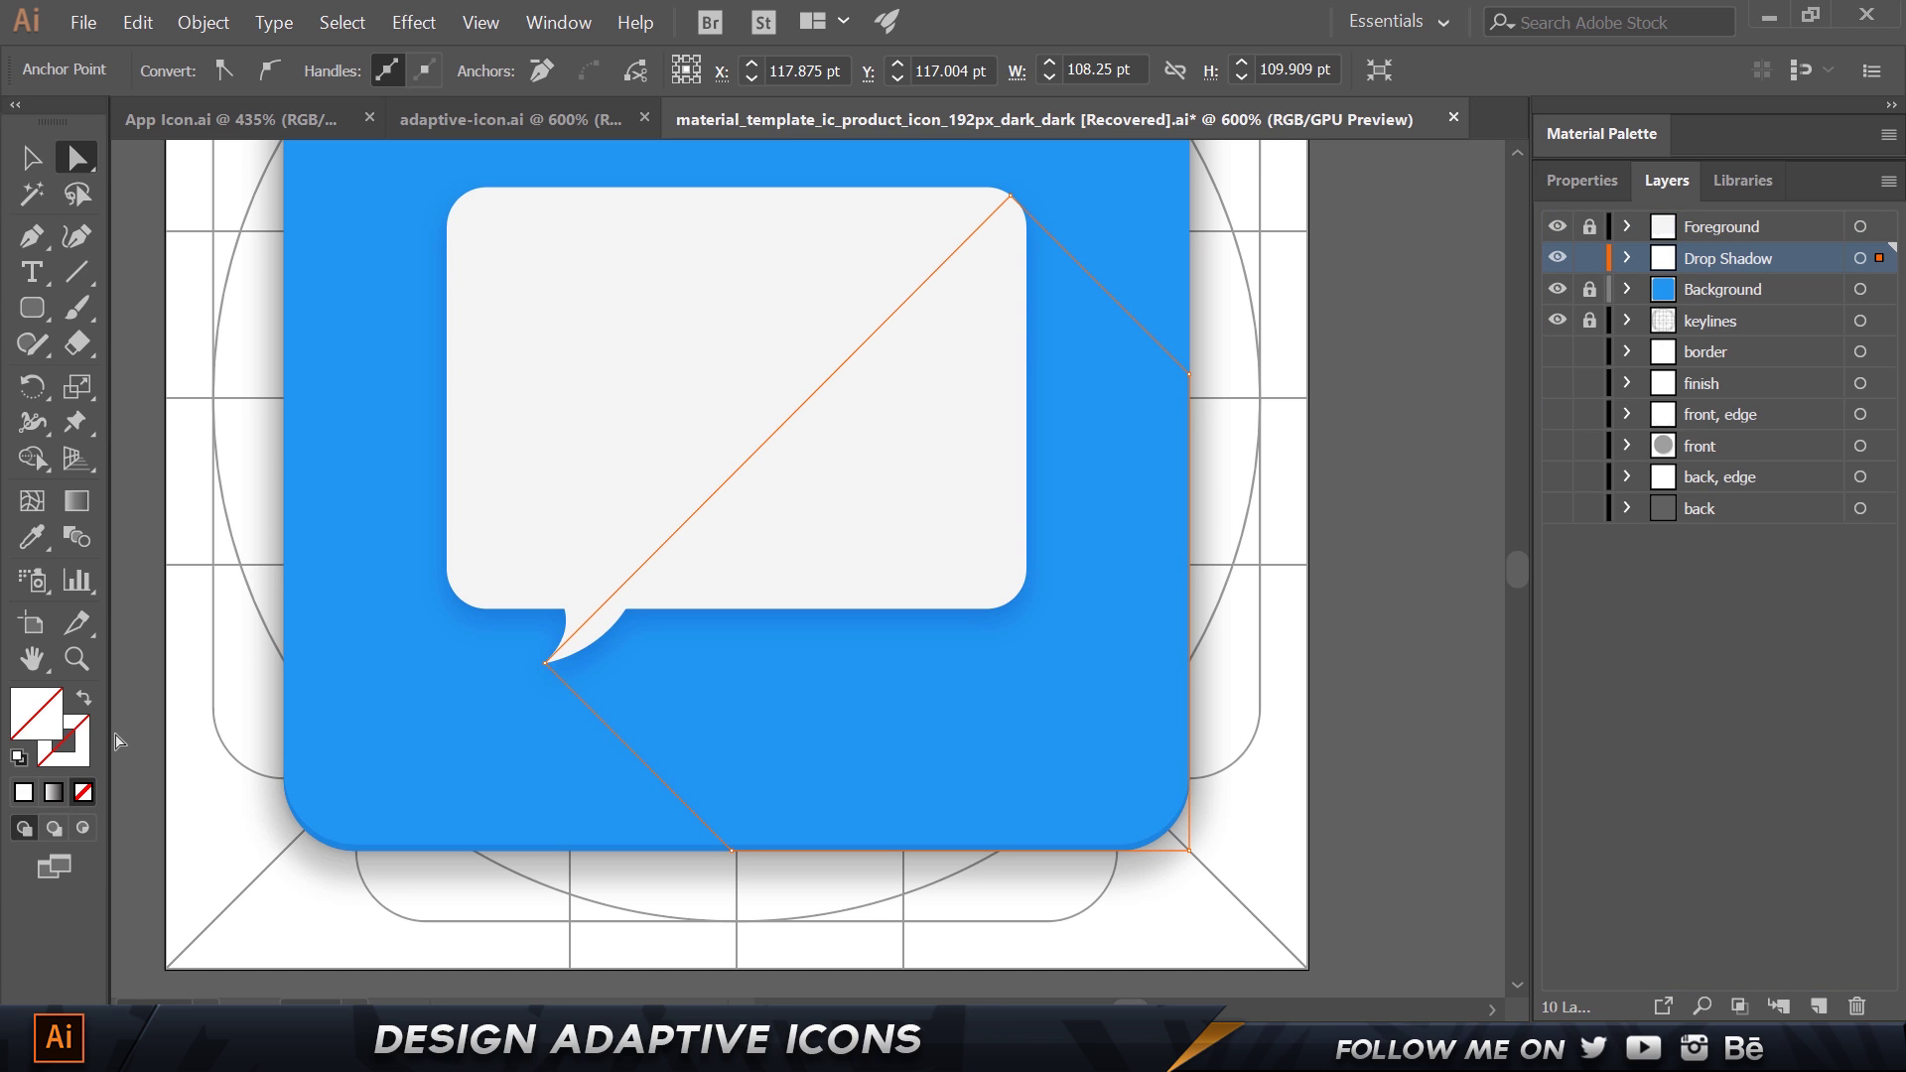
Fill the shadow path with a linear gradient and set the gradient's angle to -45°.
click(55, 793)
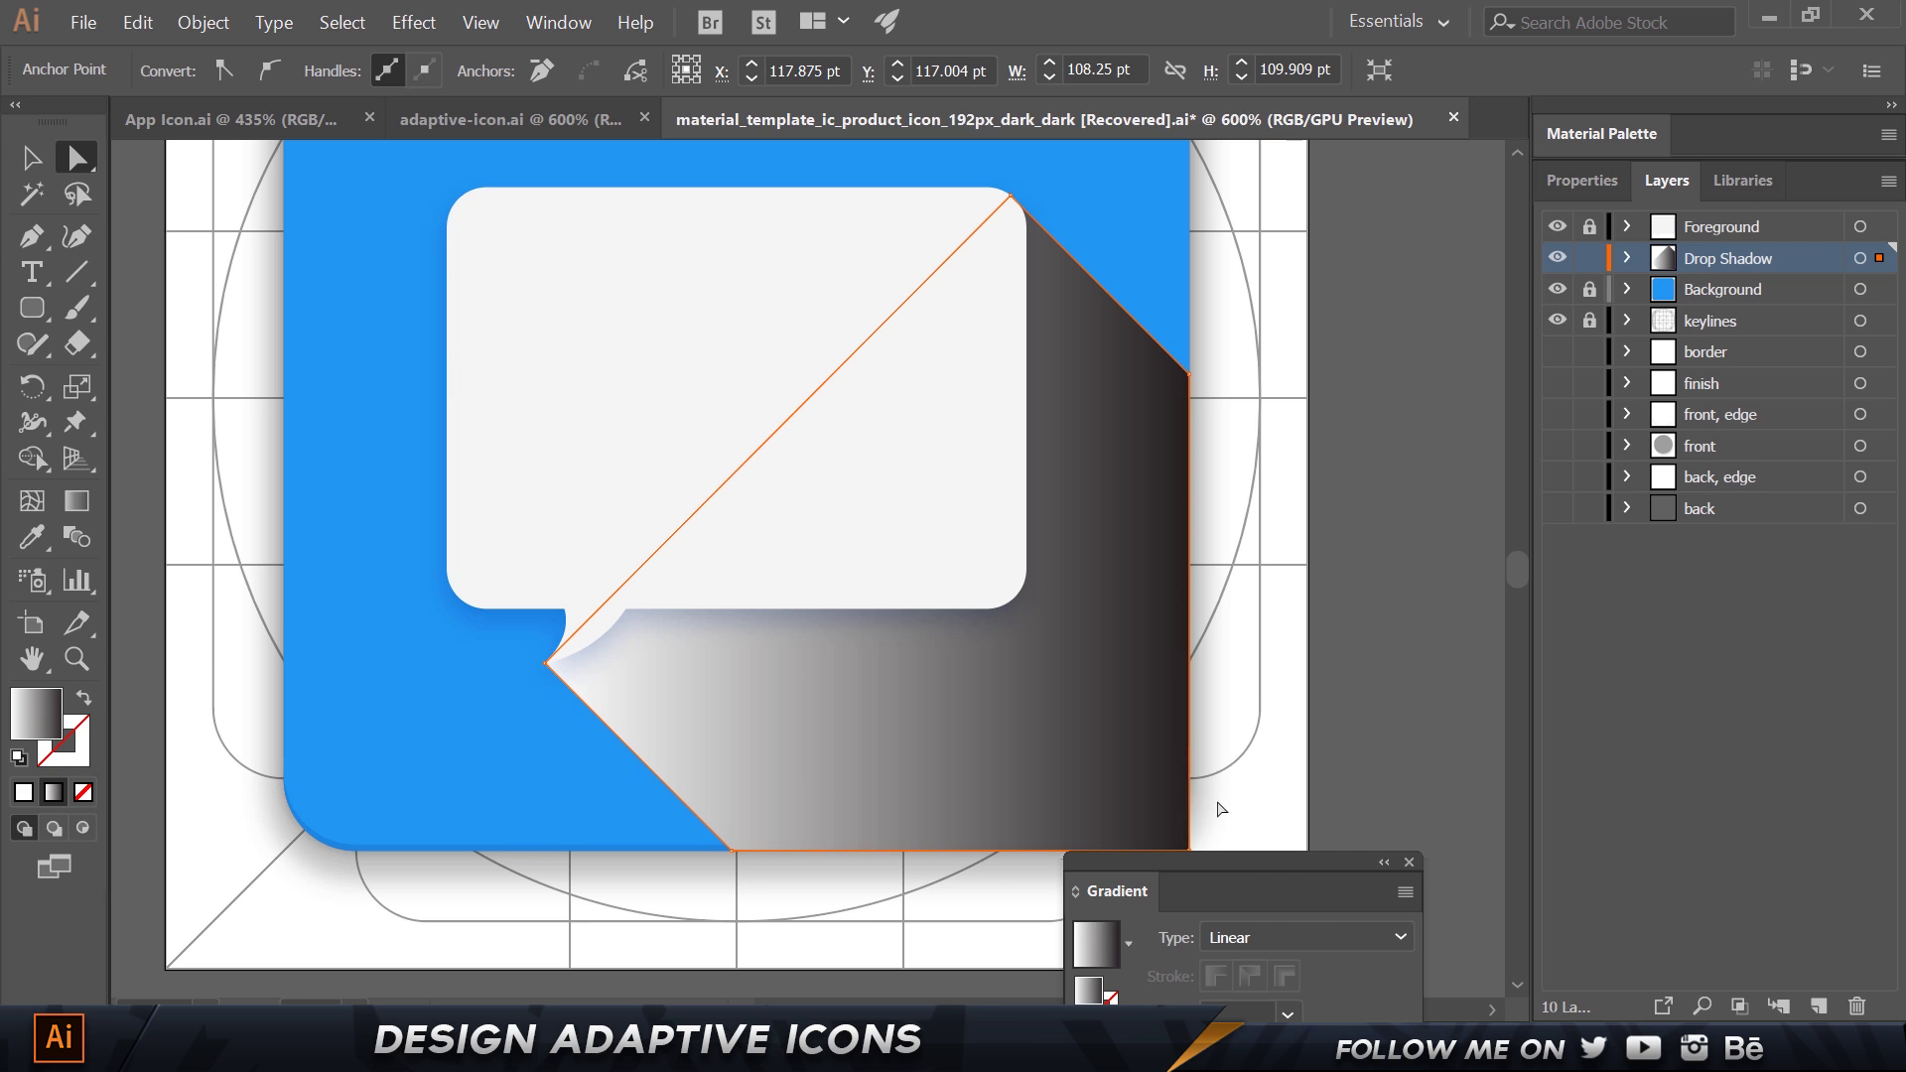
drag(1276, 864, 1346, 202)
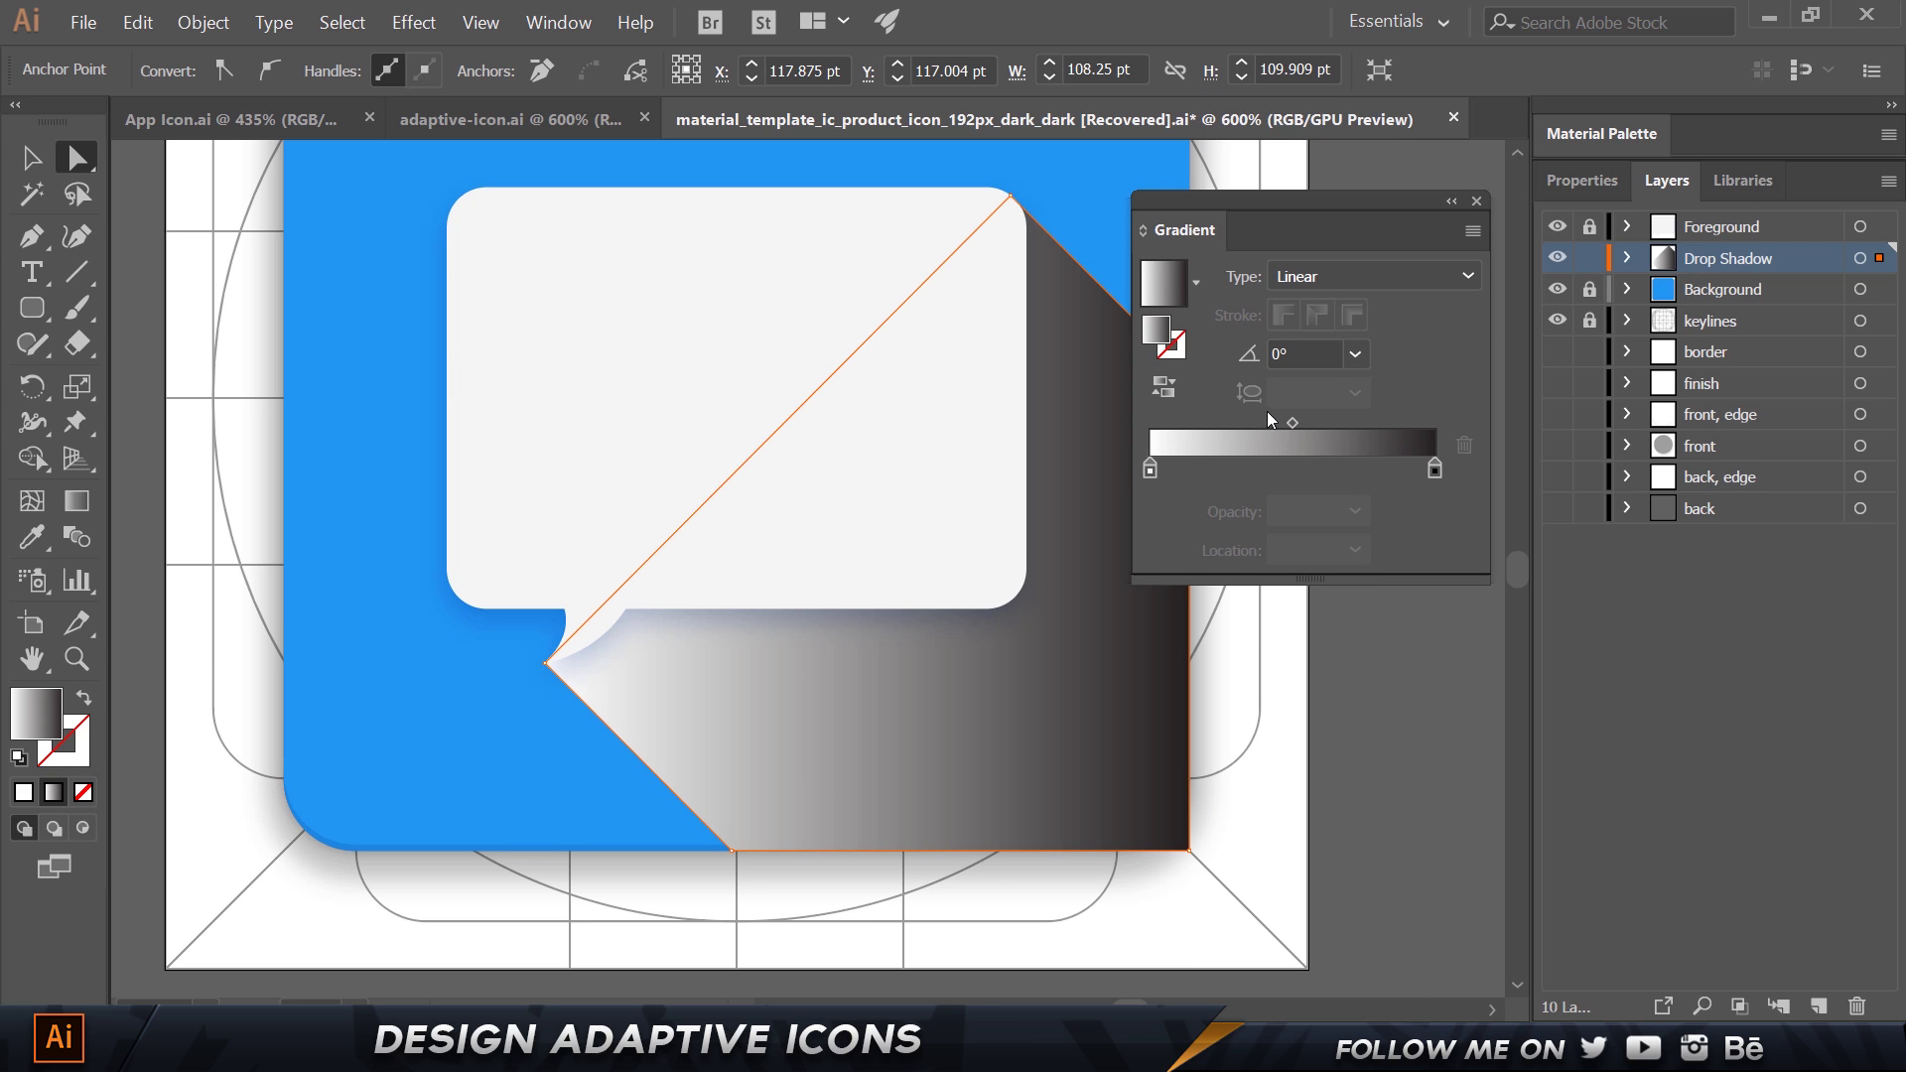
click(1311, 352)
text(-45)
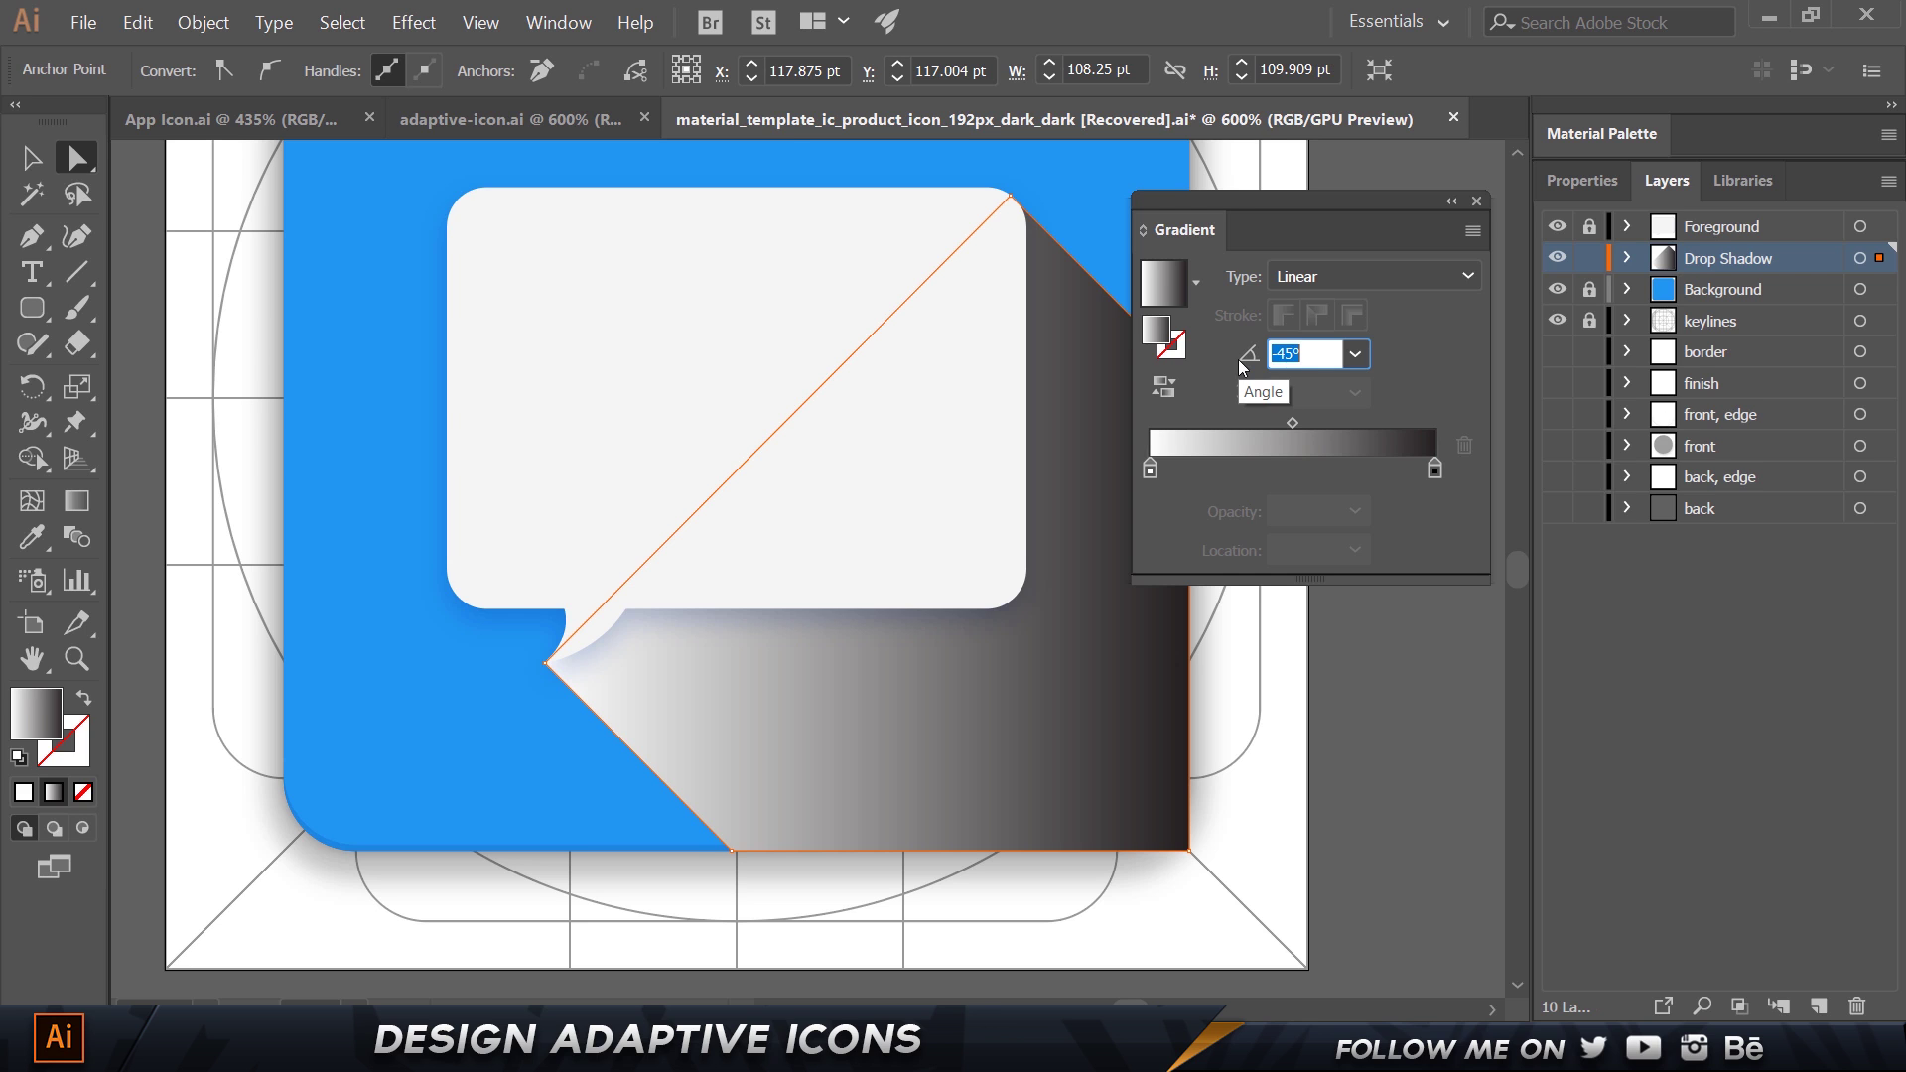
Make both gradient stops white, remove the stray extra stop, and set the end stop's opacity to 0%.
click(79, 508)
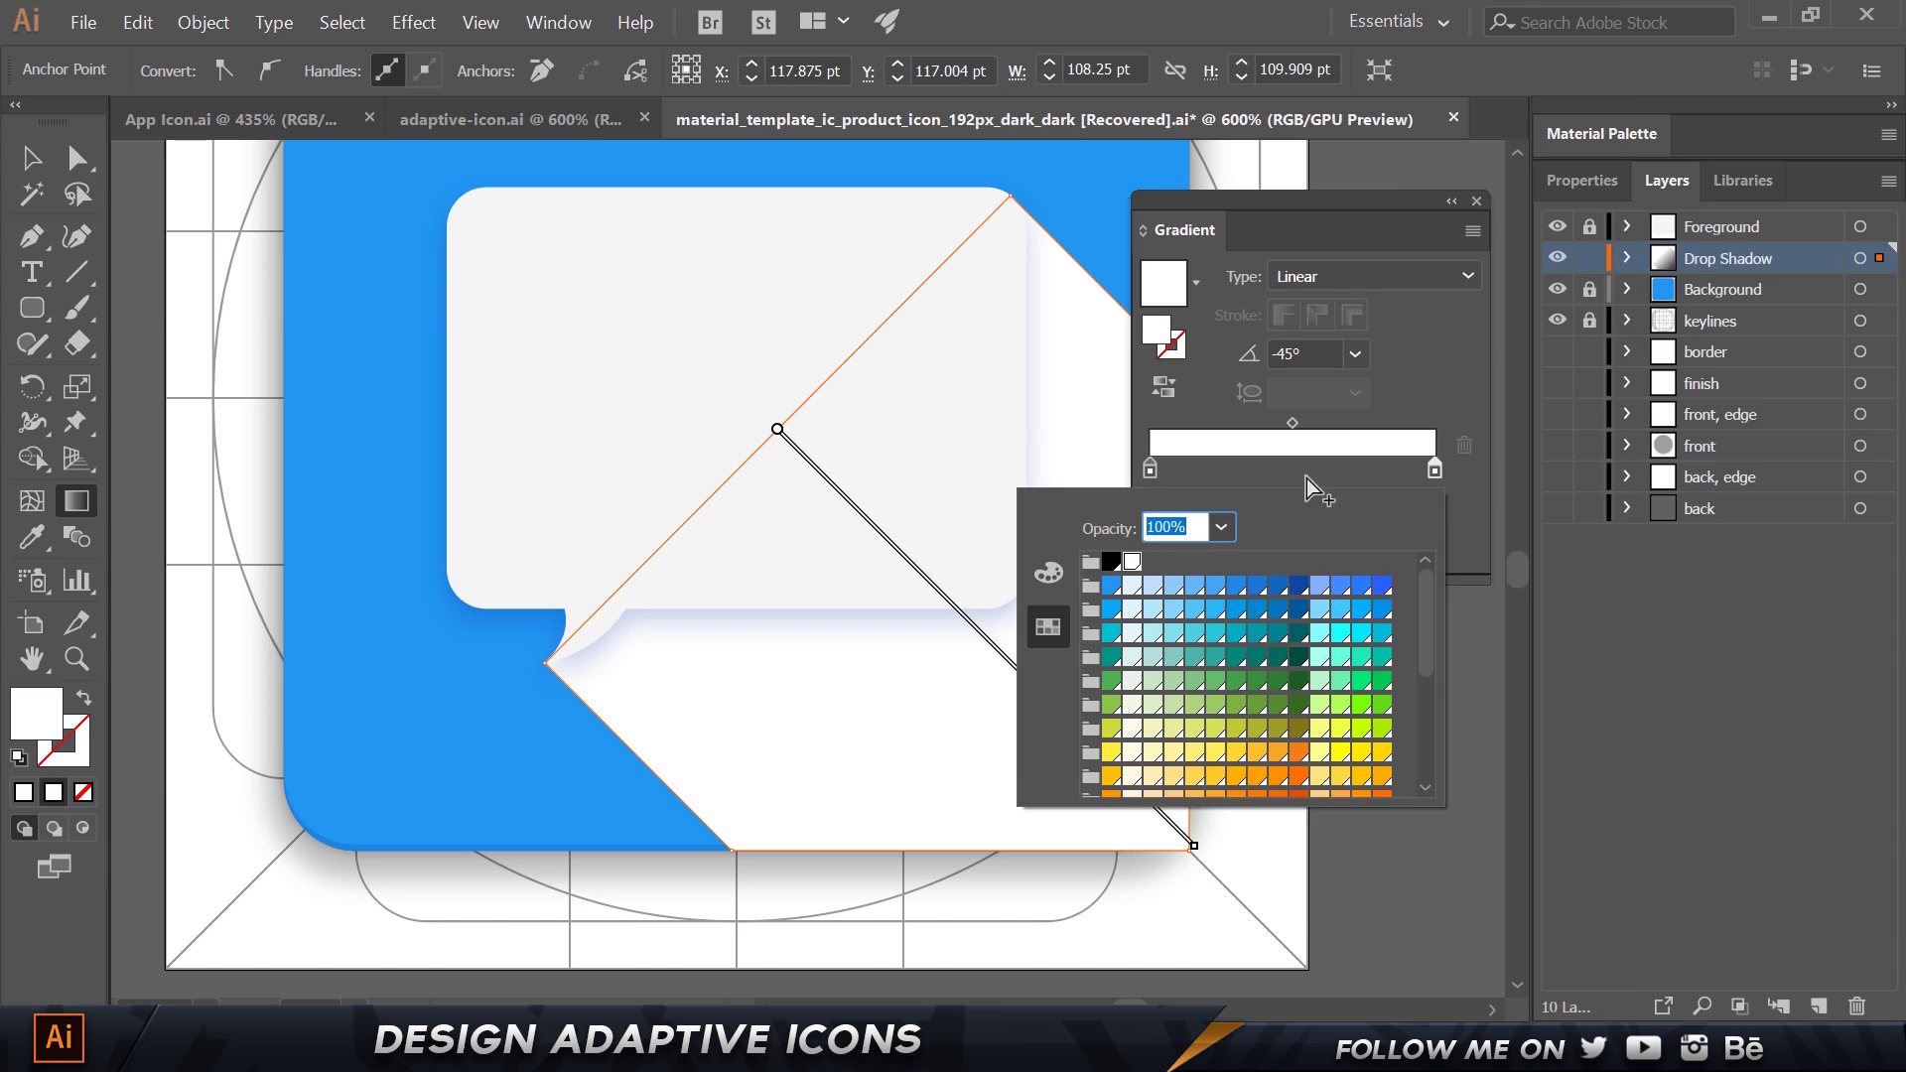
click(1321, 427)
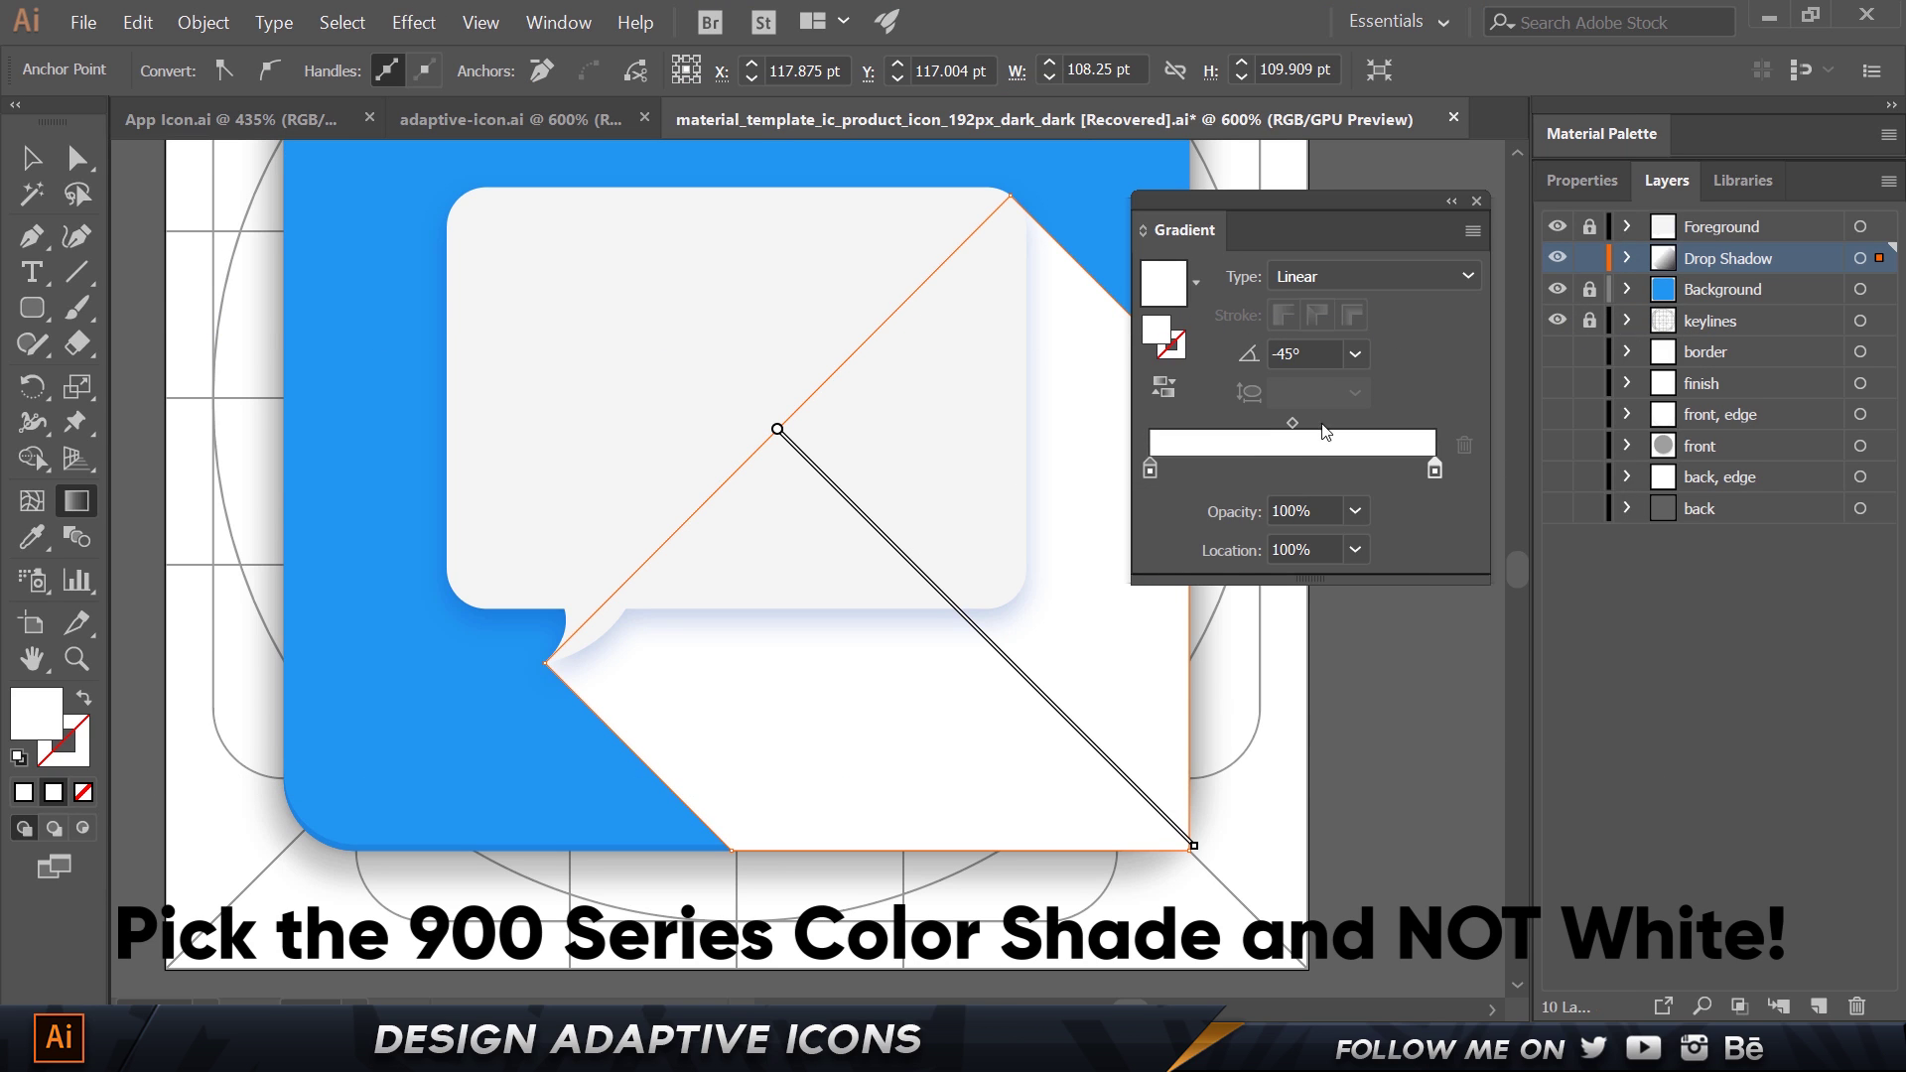
click(1149, 473)
double_click(1149, 473)
click(1428, 473)
drag(1427, 469, 1434, 496)
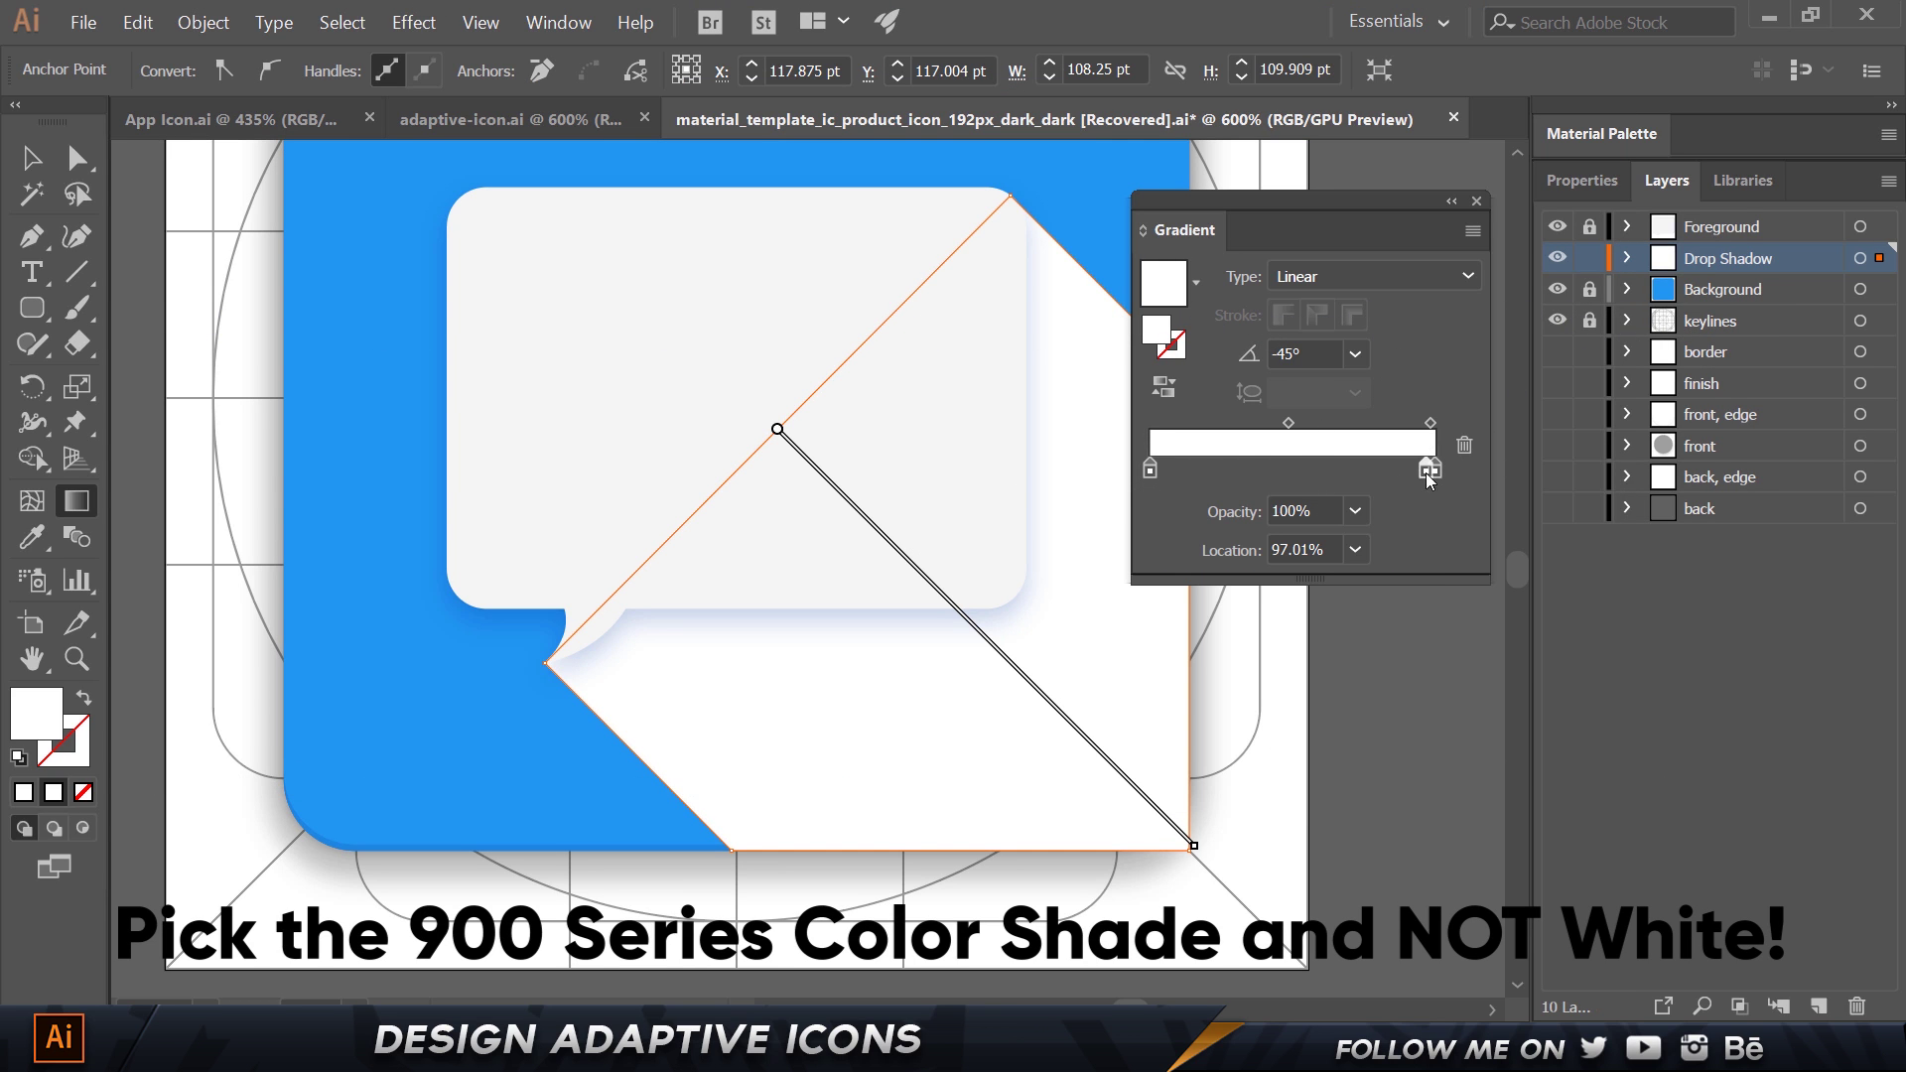
double_click(1292, 510)
text(0)
key(Tab)
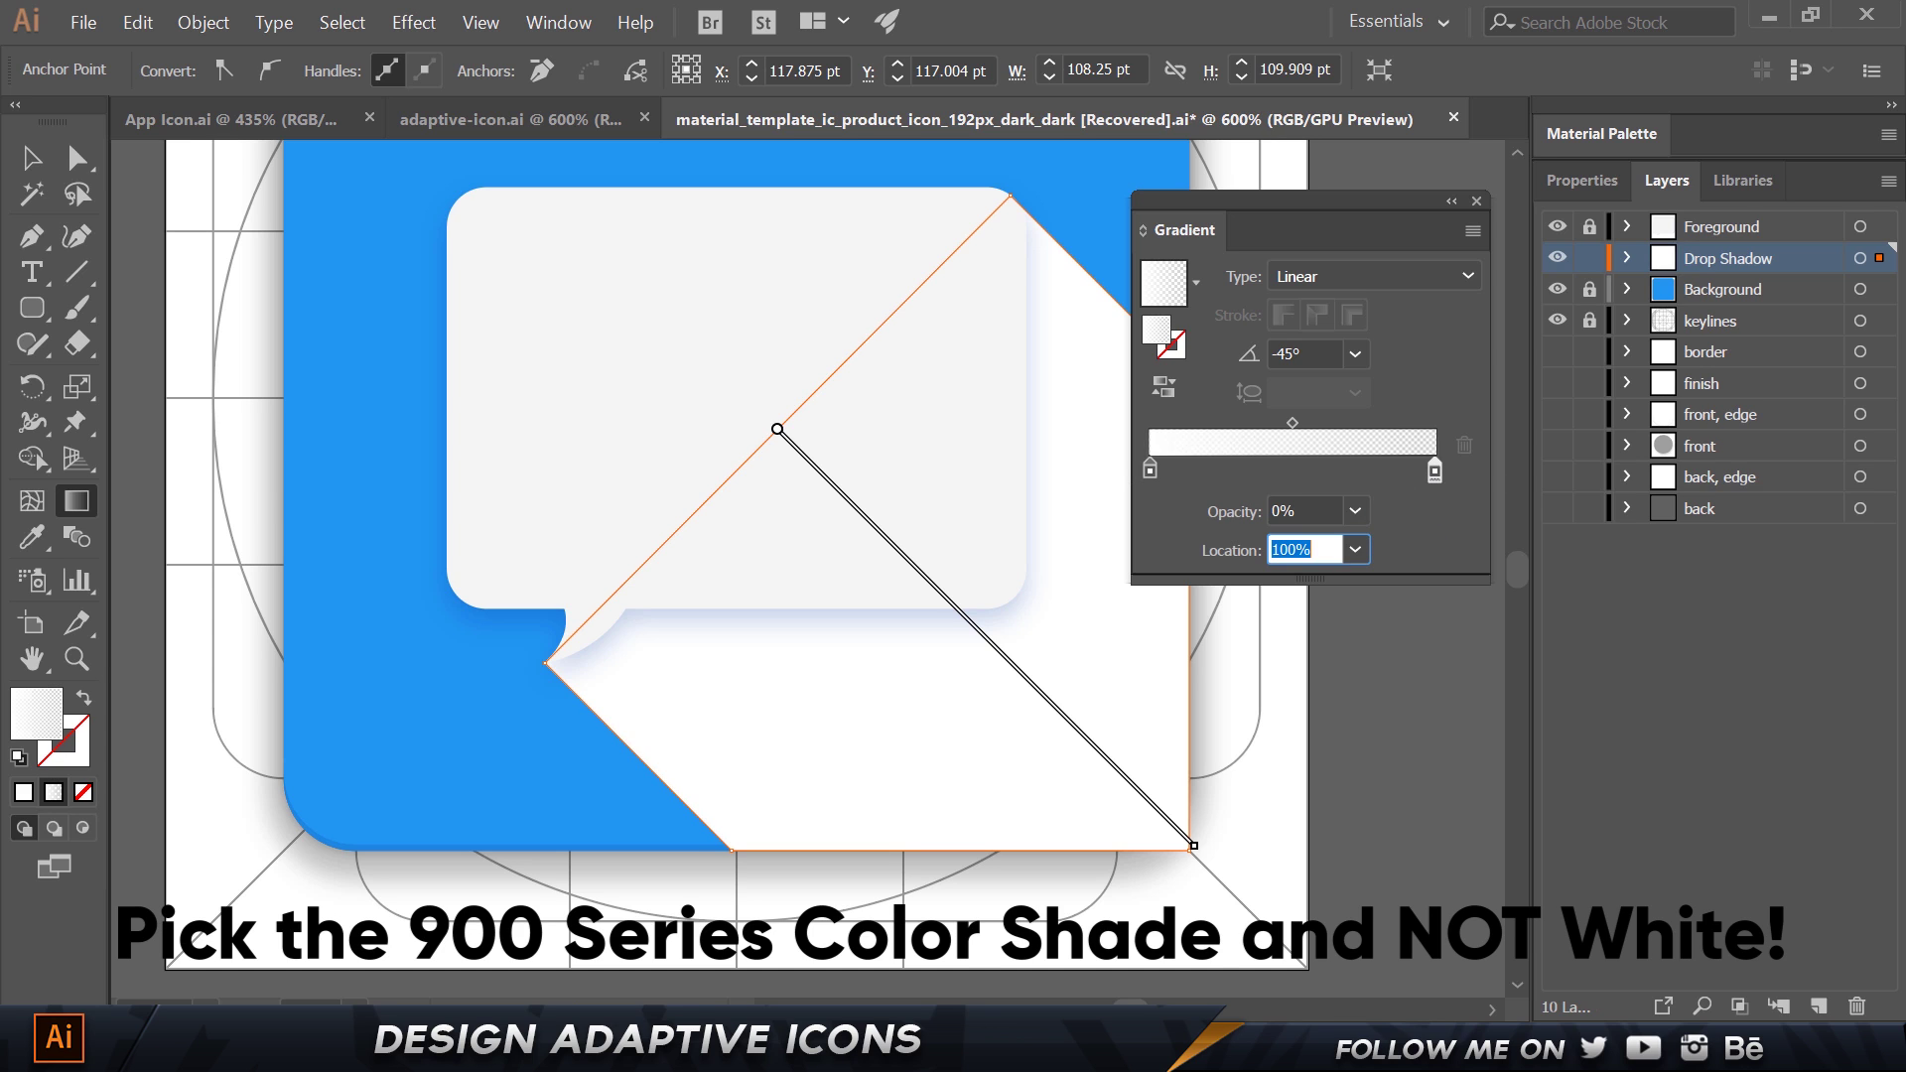
Set the gradient's starting stop to 10% opacity, raise it to 15%, and close the gradient settings.
click(1151, 471)
double_click(1300, 510)
text(10)
key(Return)
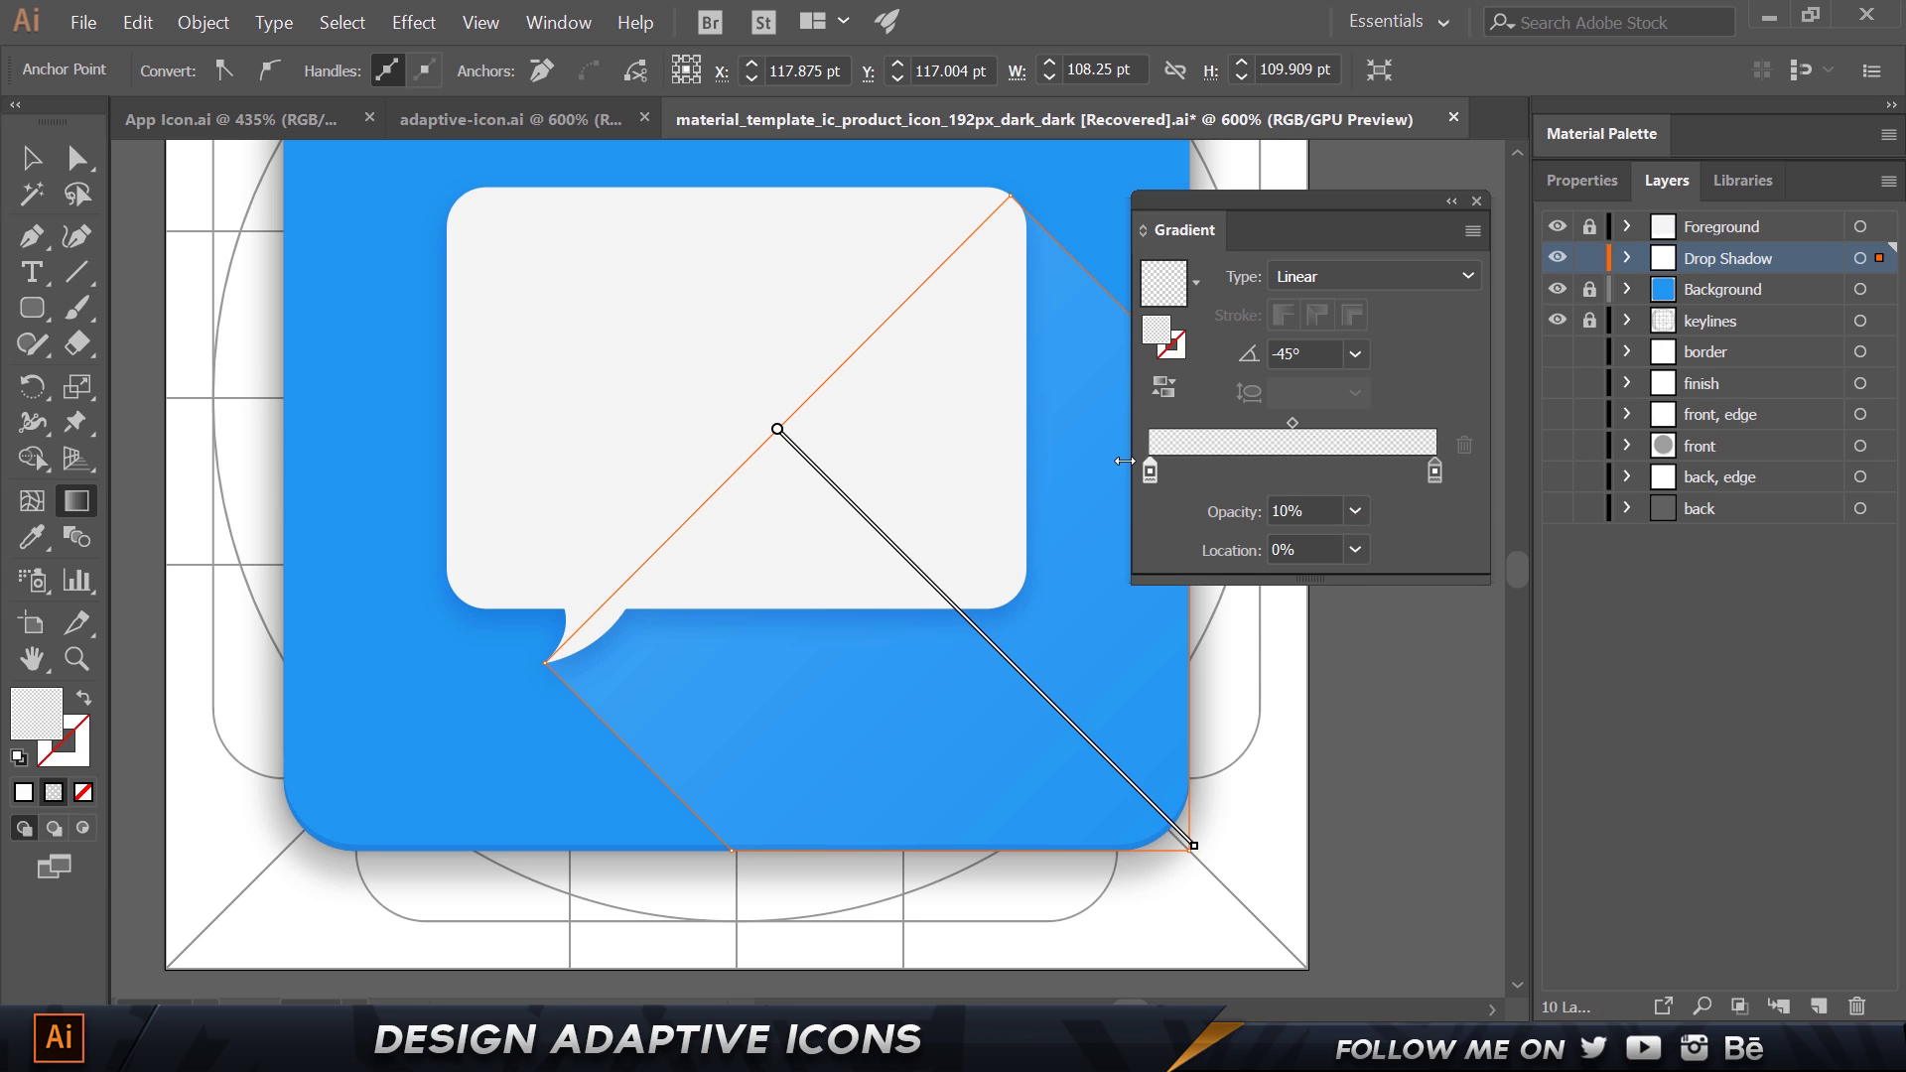
double_click(1291, 510)
text(15)
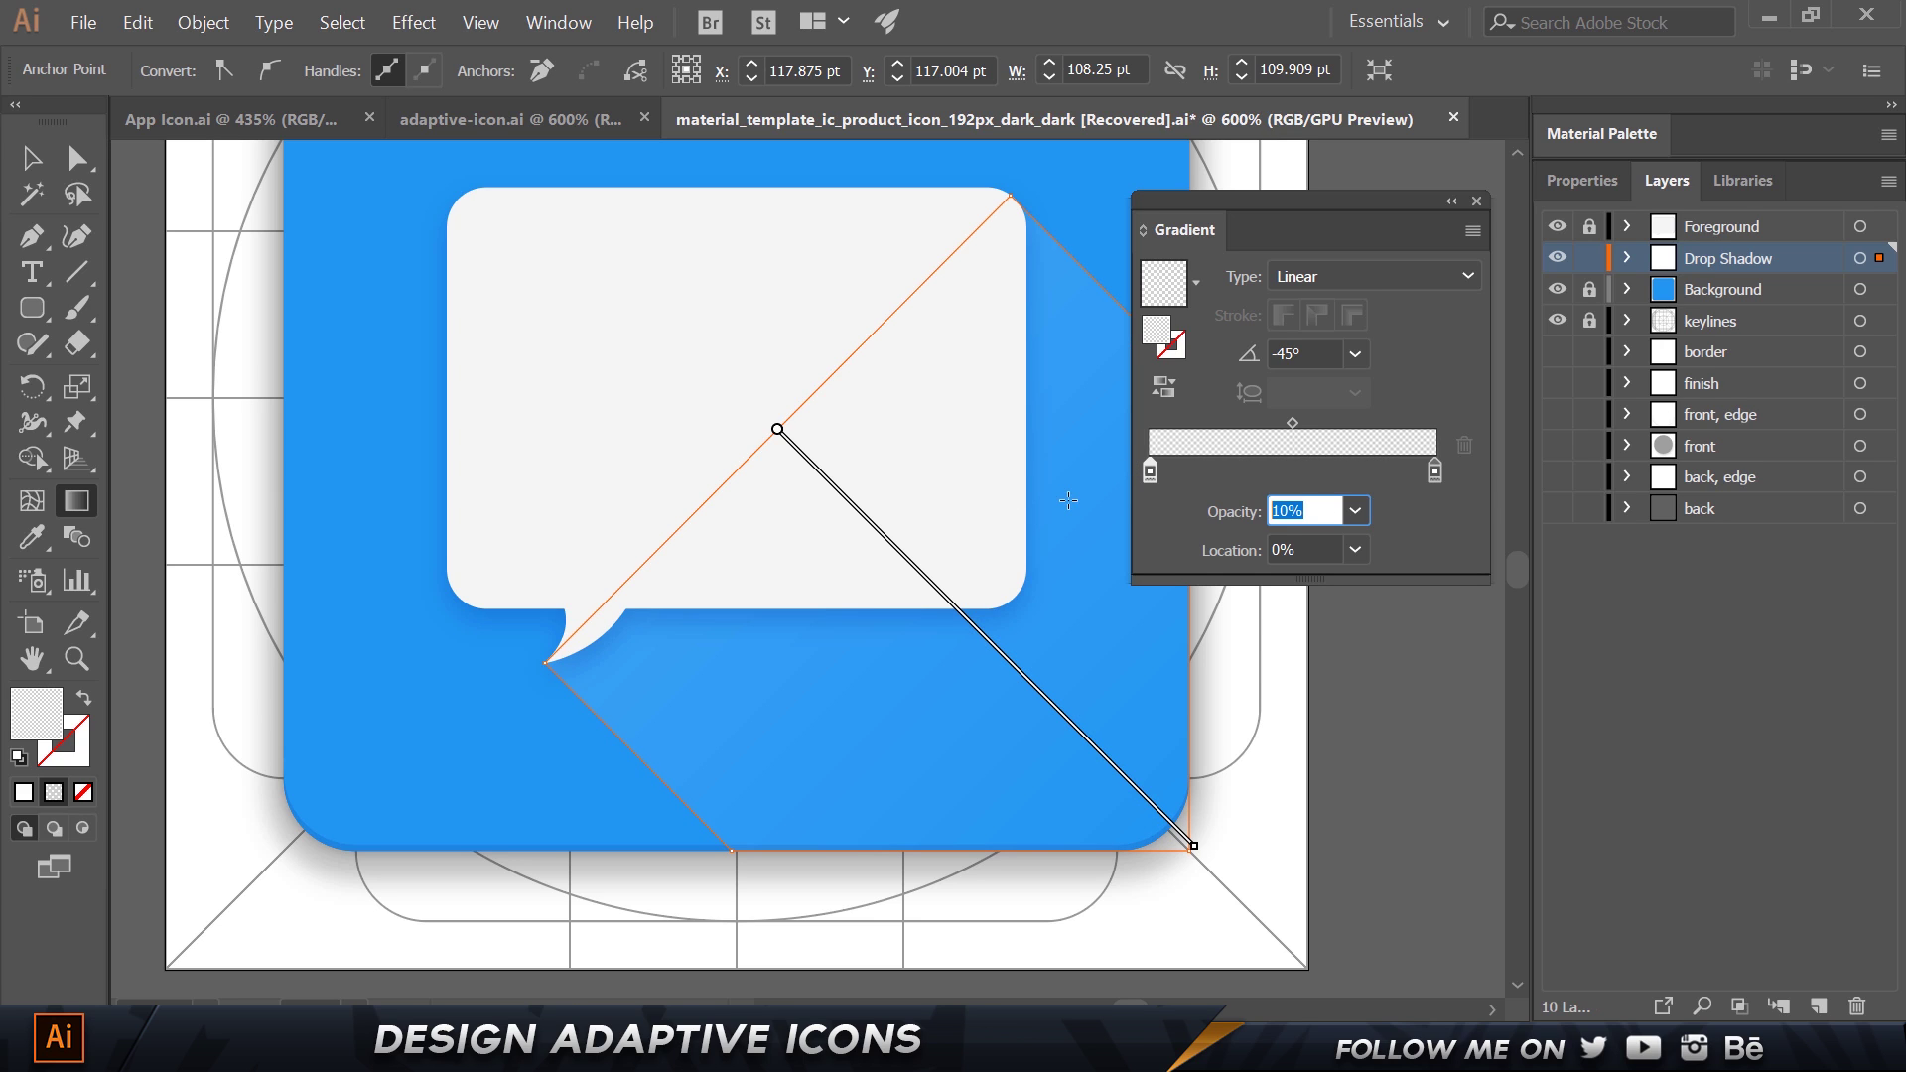
key(Return)
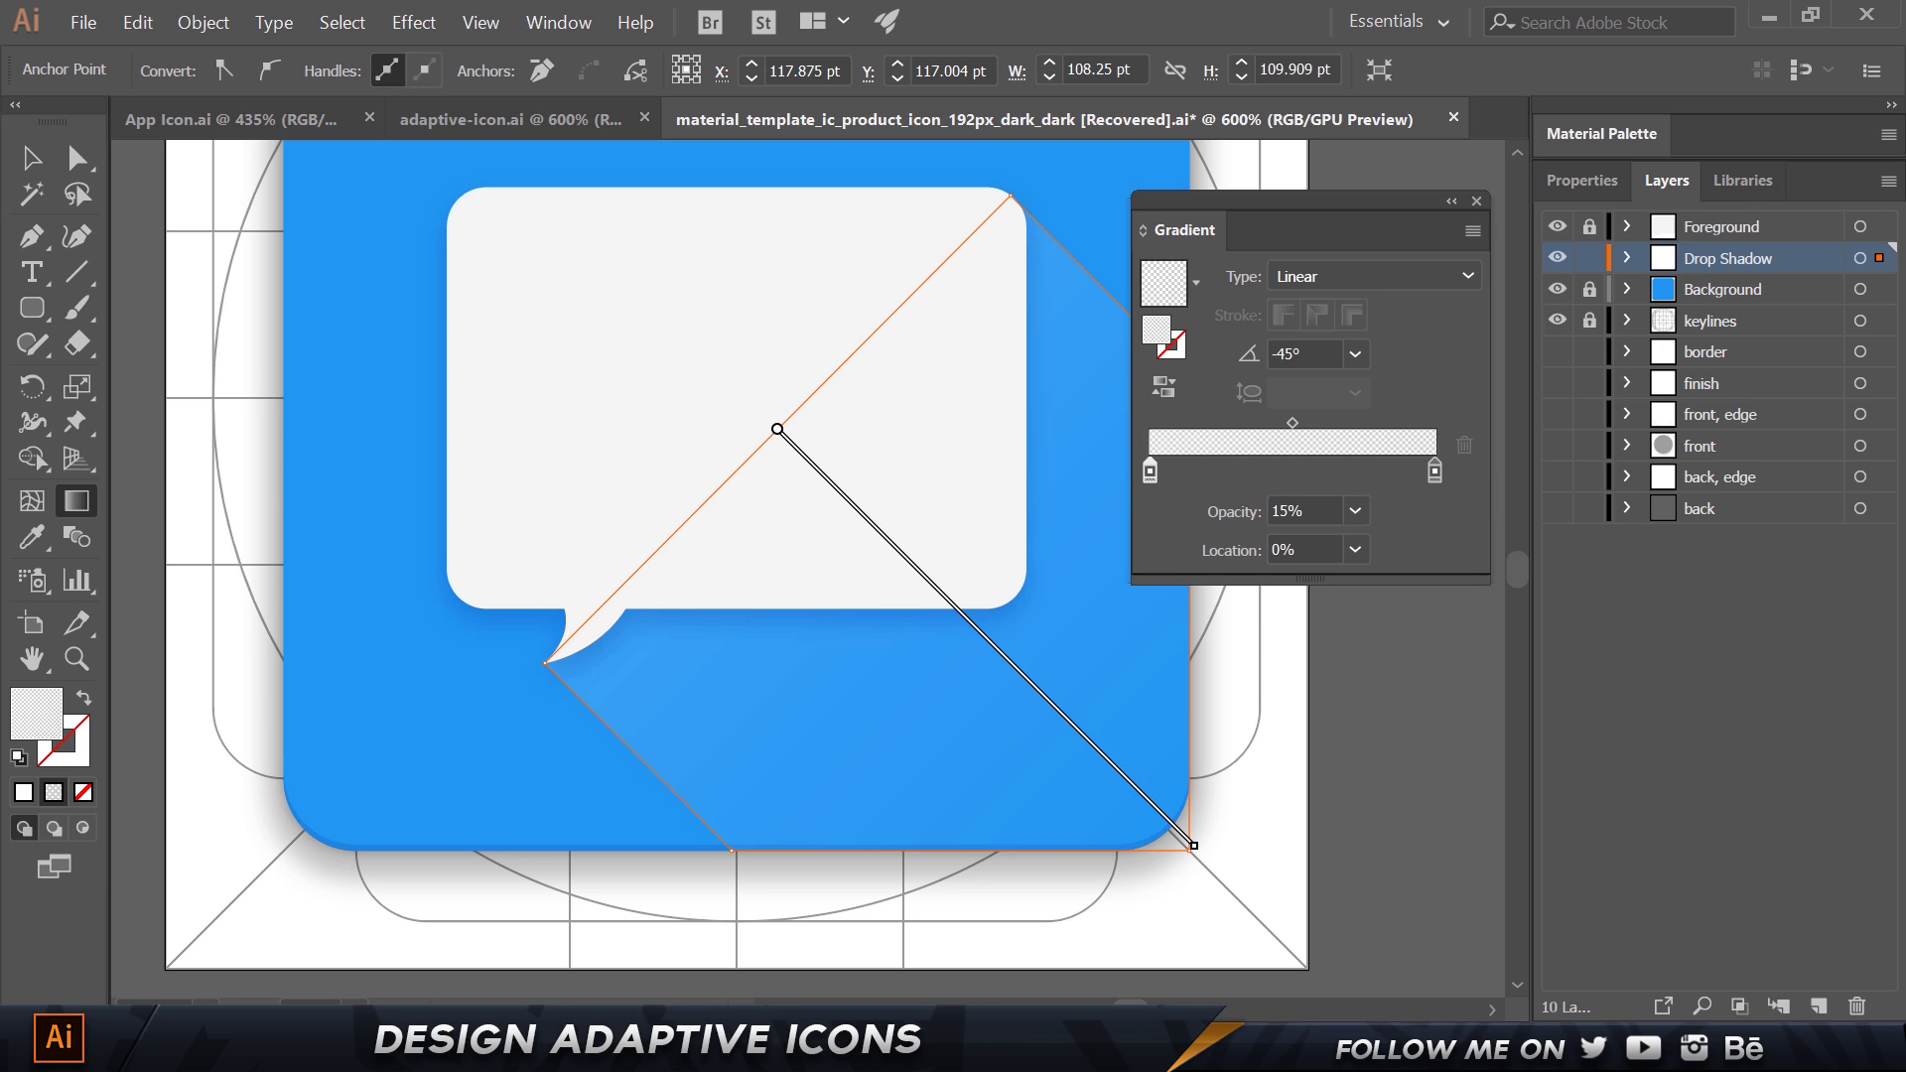
click(1477, 203)
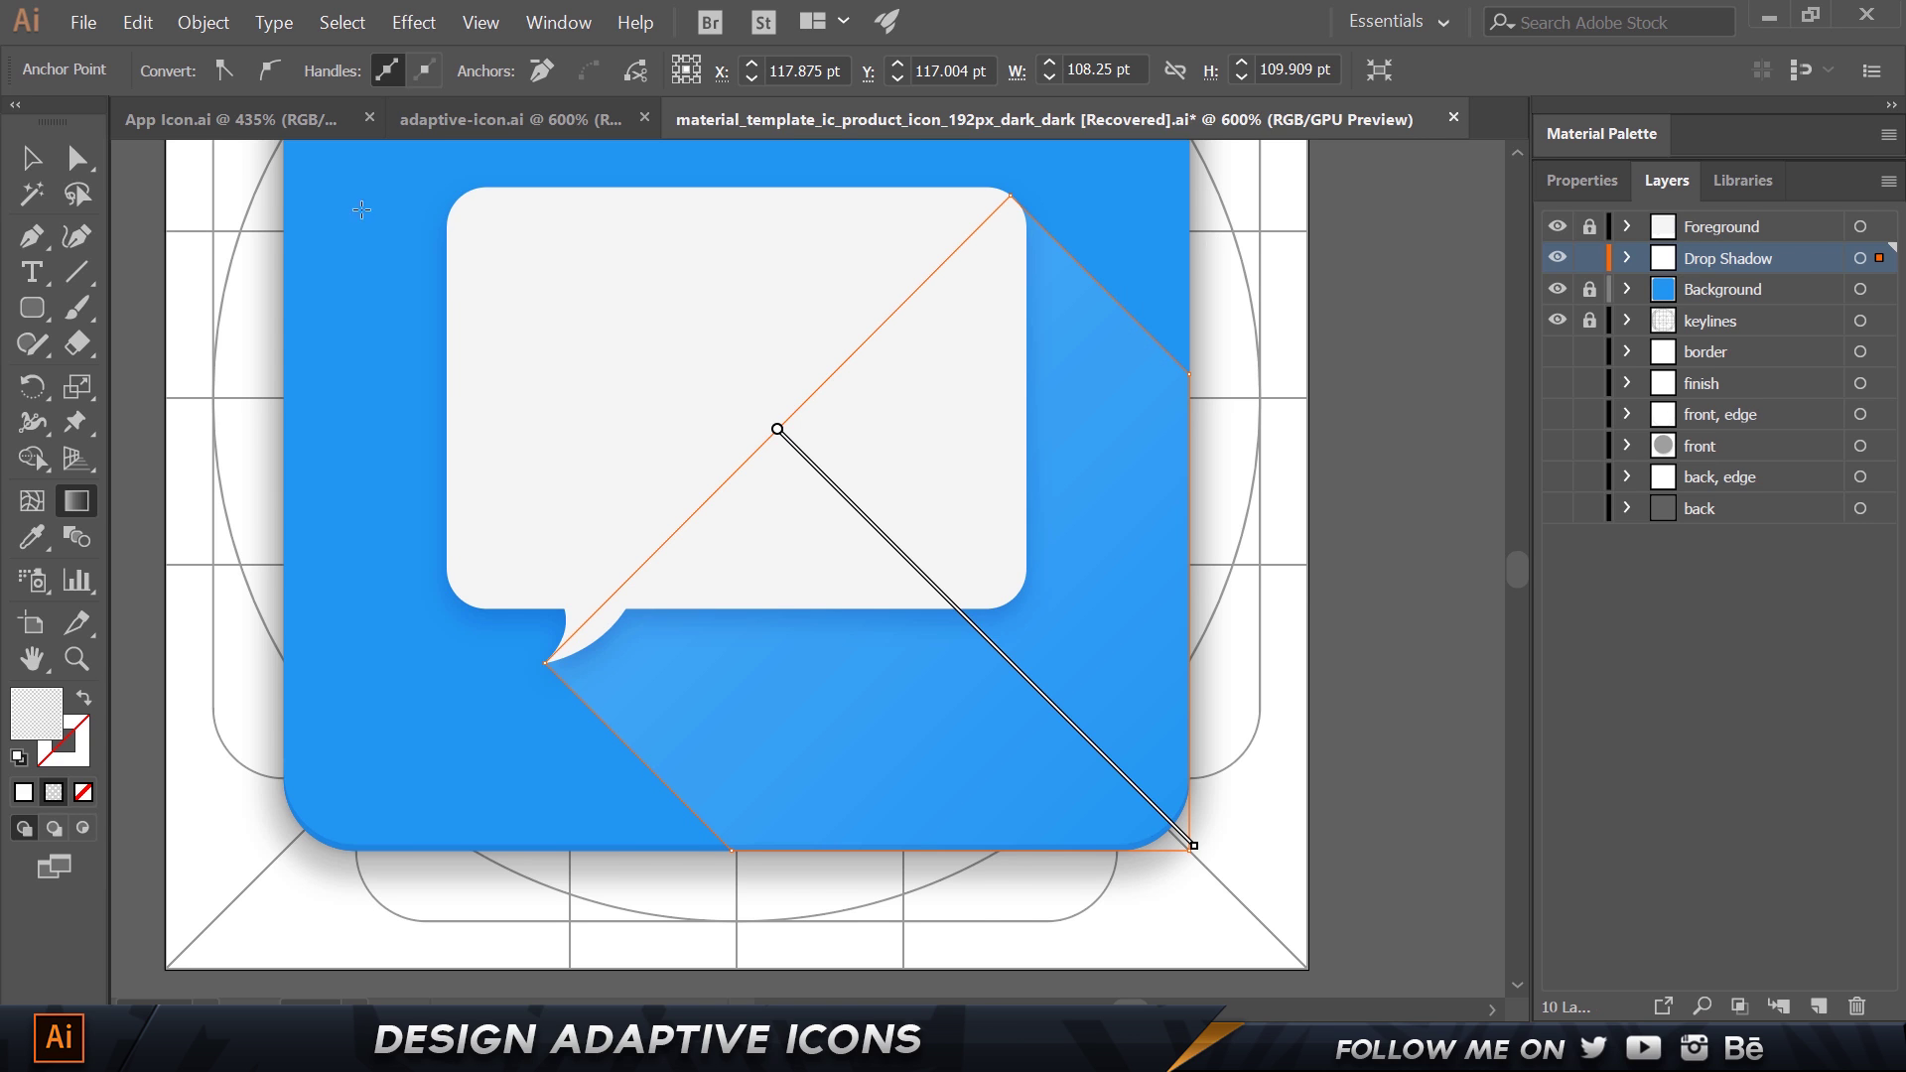
Deselect the shadow path, unlock the Foreground layer, and select the chat bubble on it.
key(v)
key(ctrl+shift+a)
key(ctrl+minus)
click(1590, 258)
click(1589, 258)
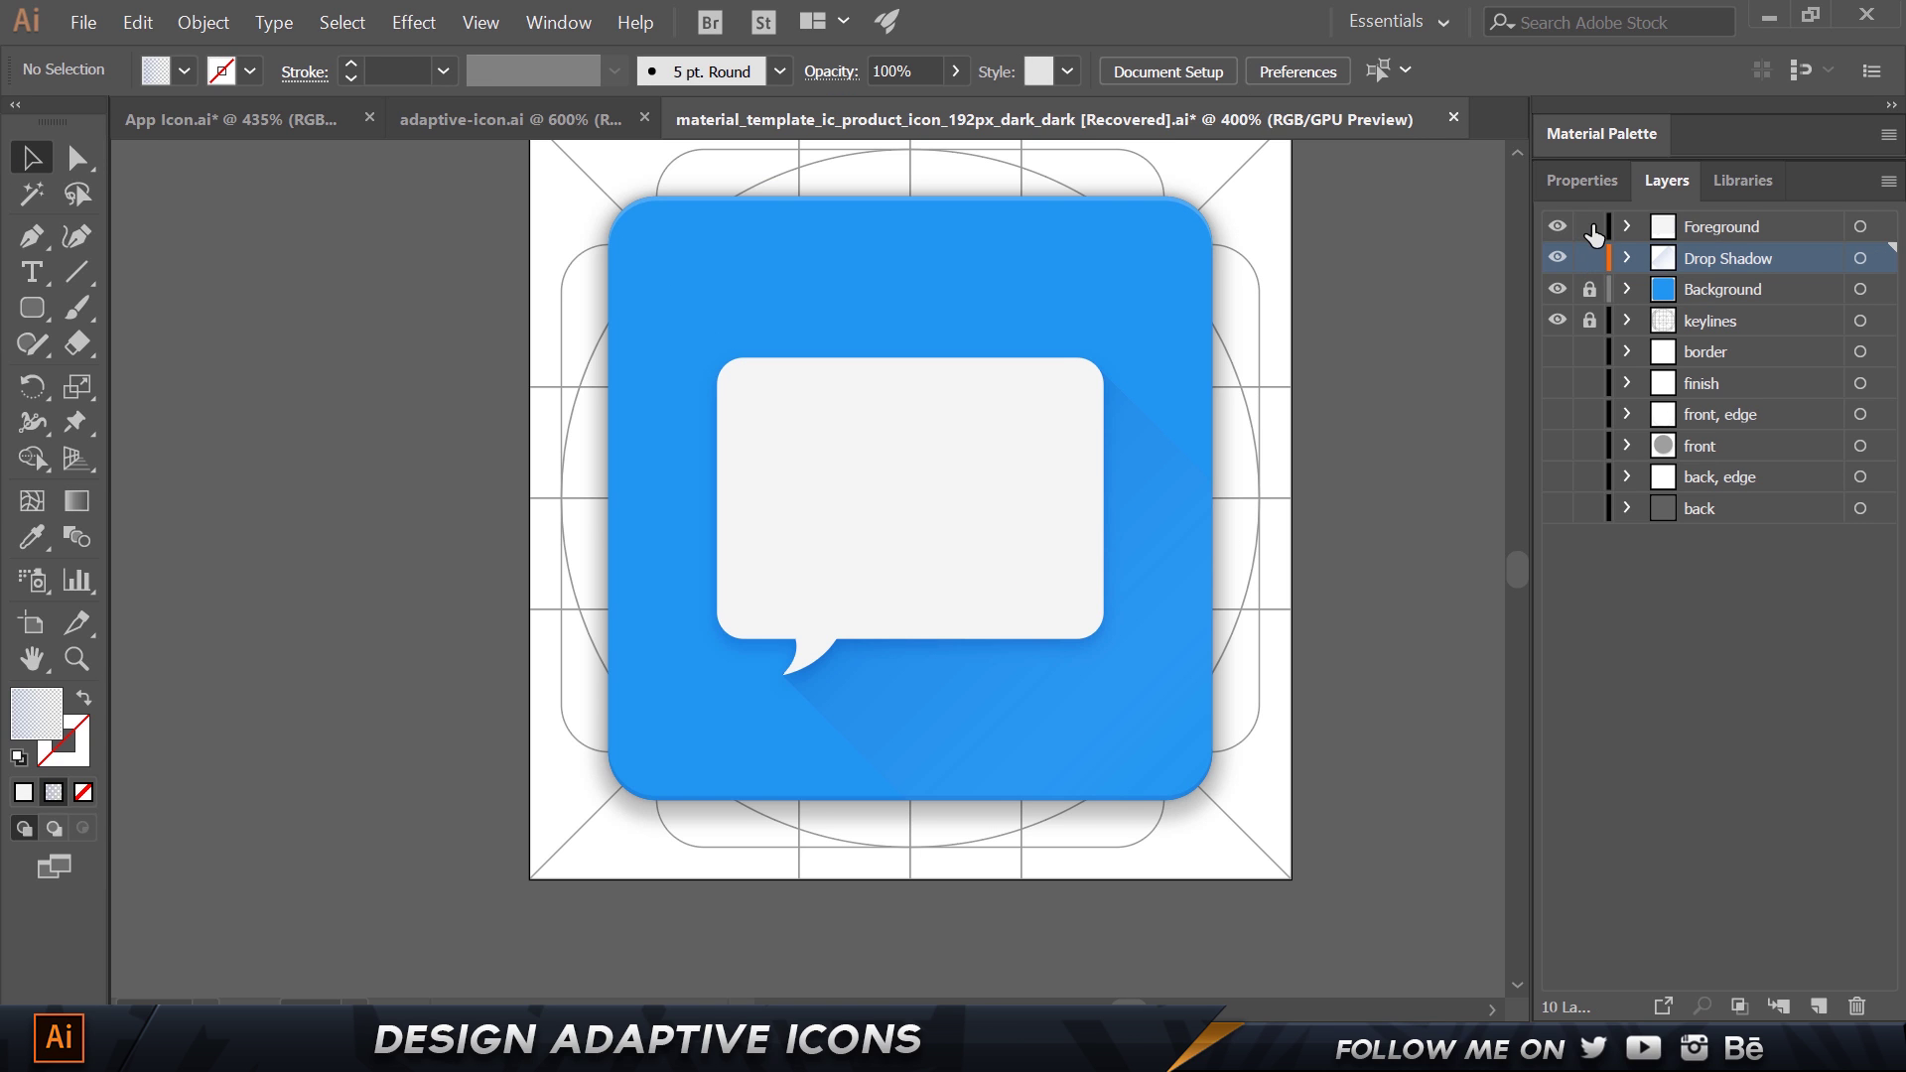
click(1753, 231)
click(974, 481)
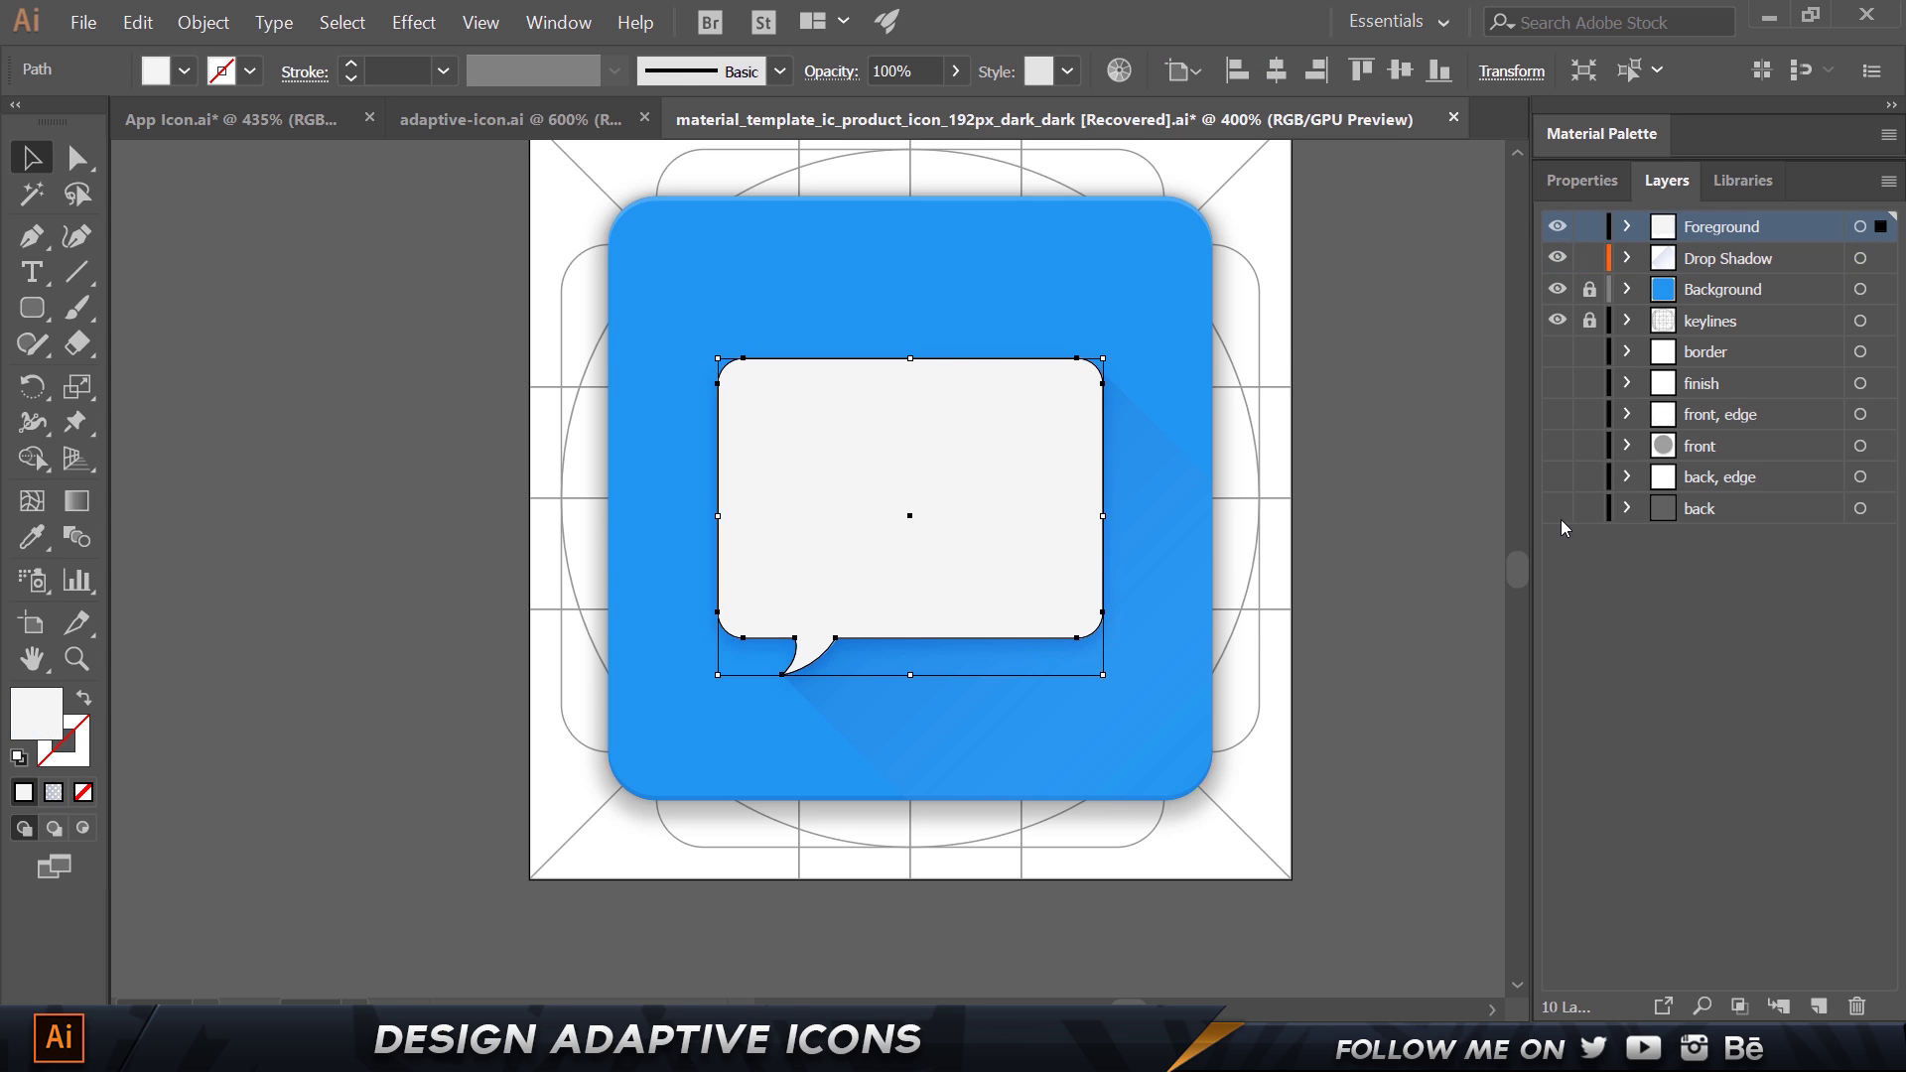
Change the bubble's visible drop shadow effect to a 4 pt Y offset and 4 pt blur, and deselect the bubble.
click(1582, 180)
click(1875, 671)
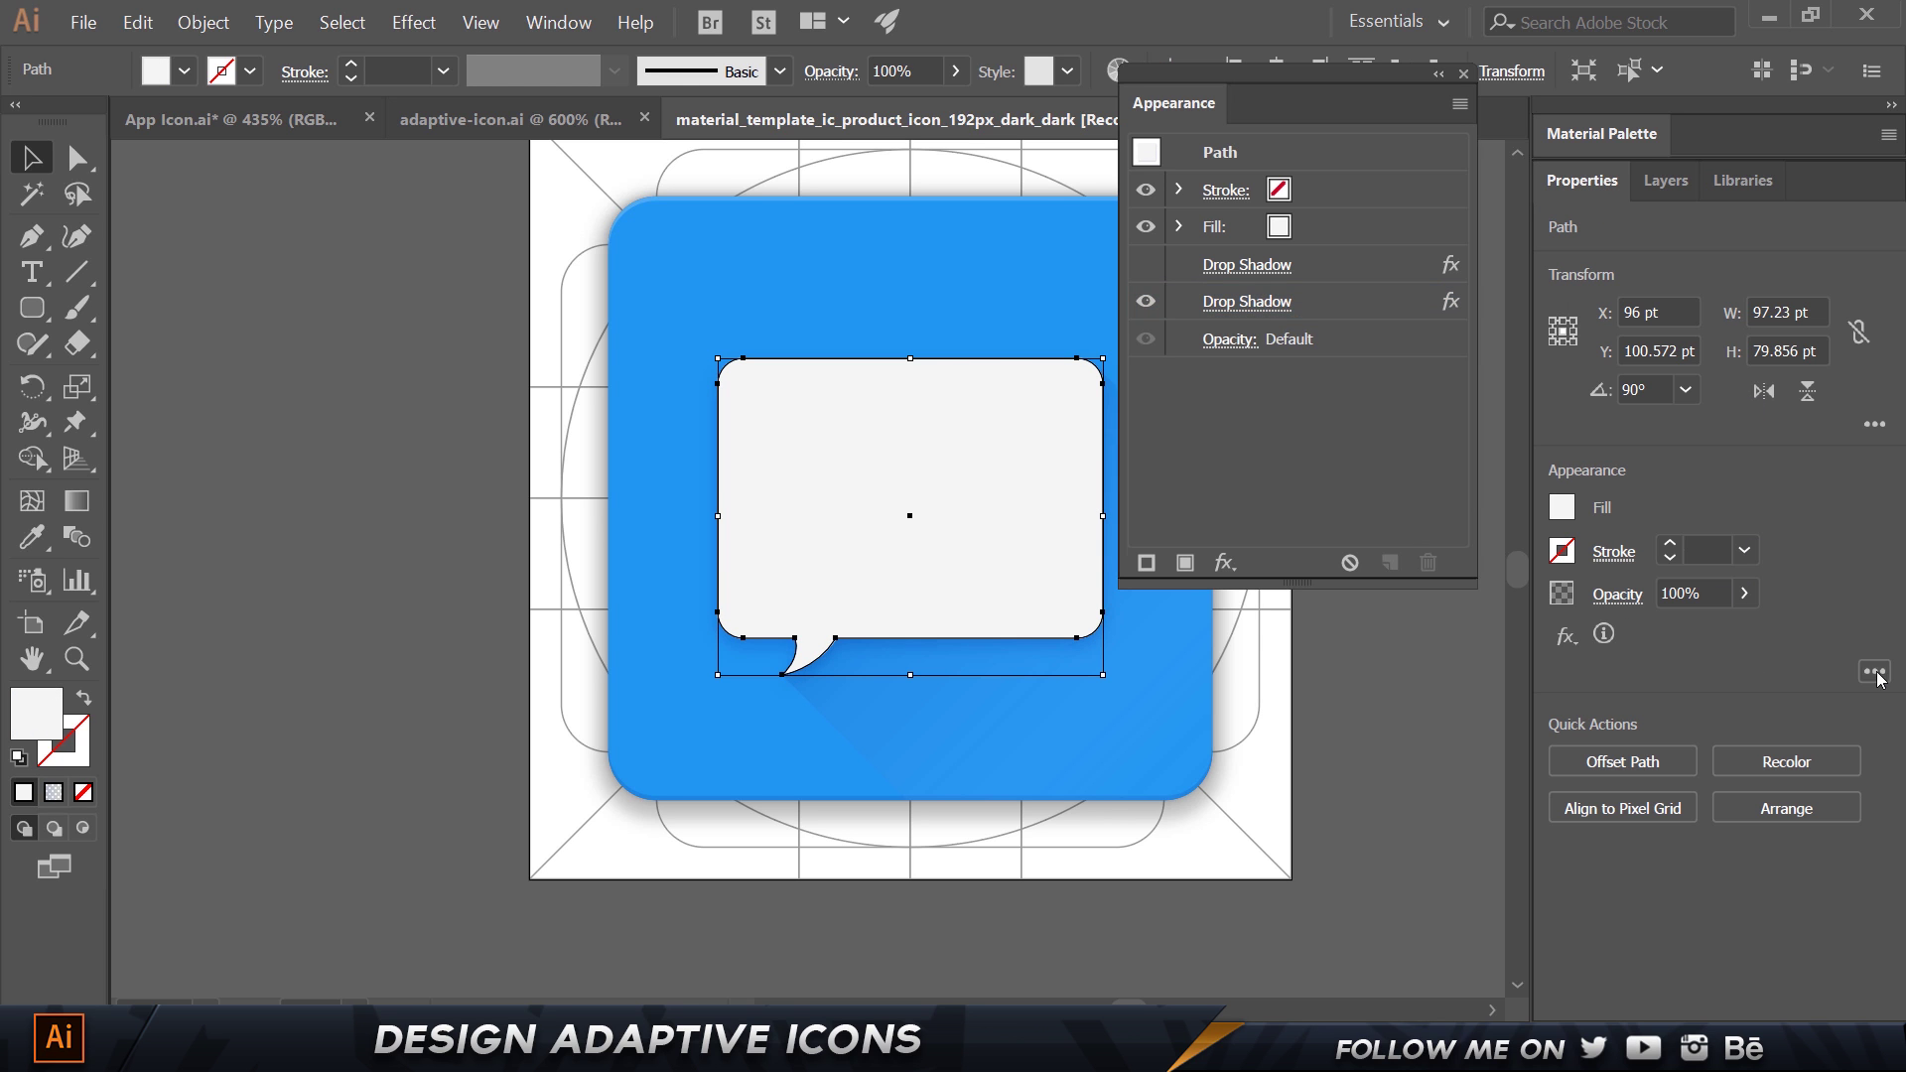
click(1329, 302)
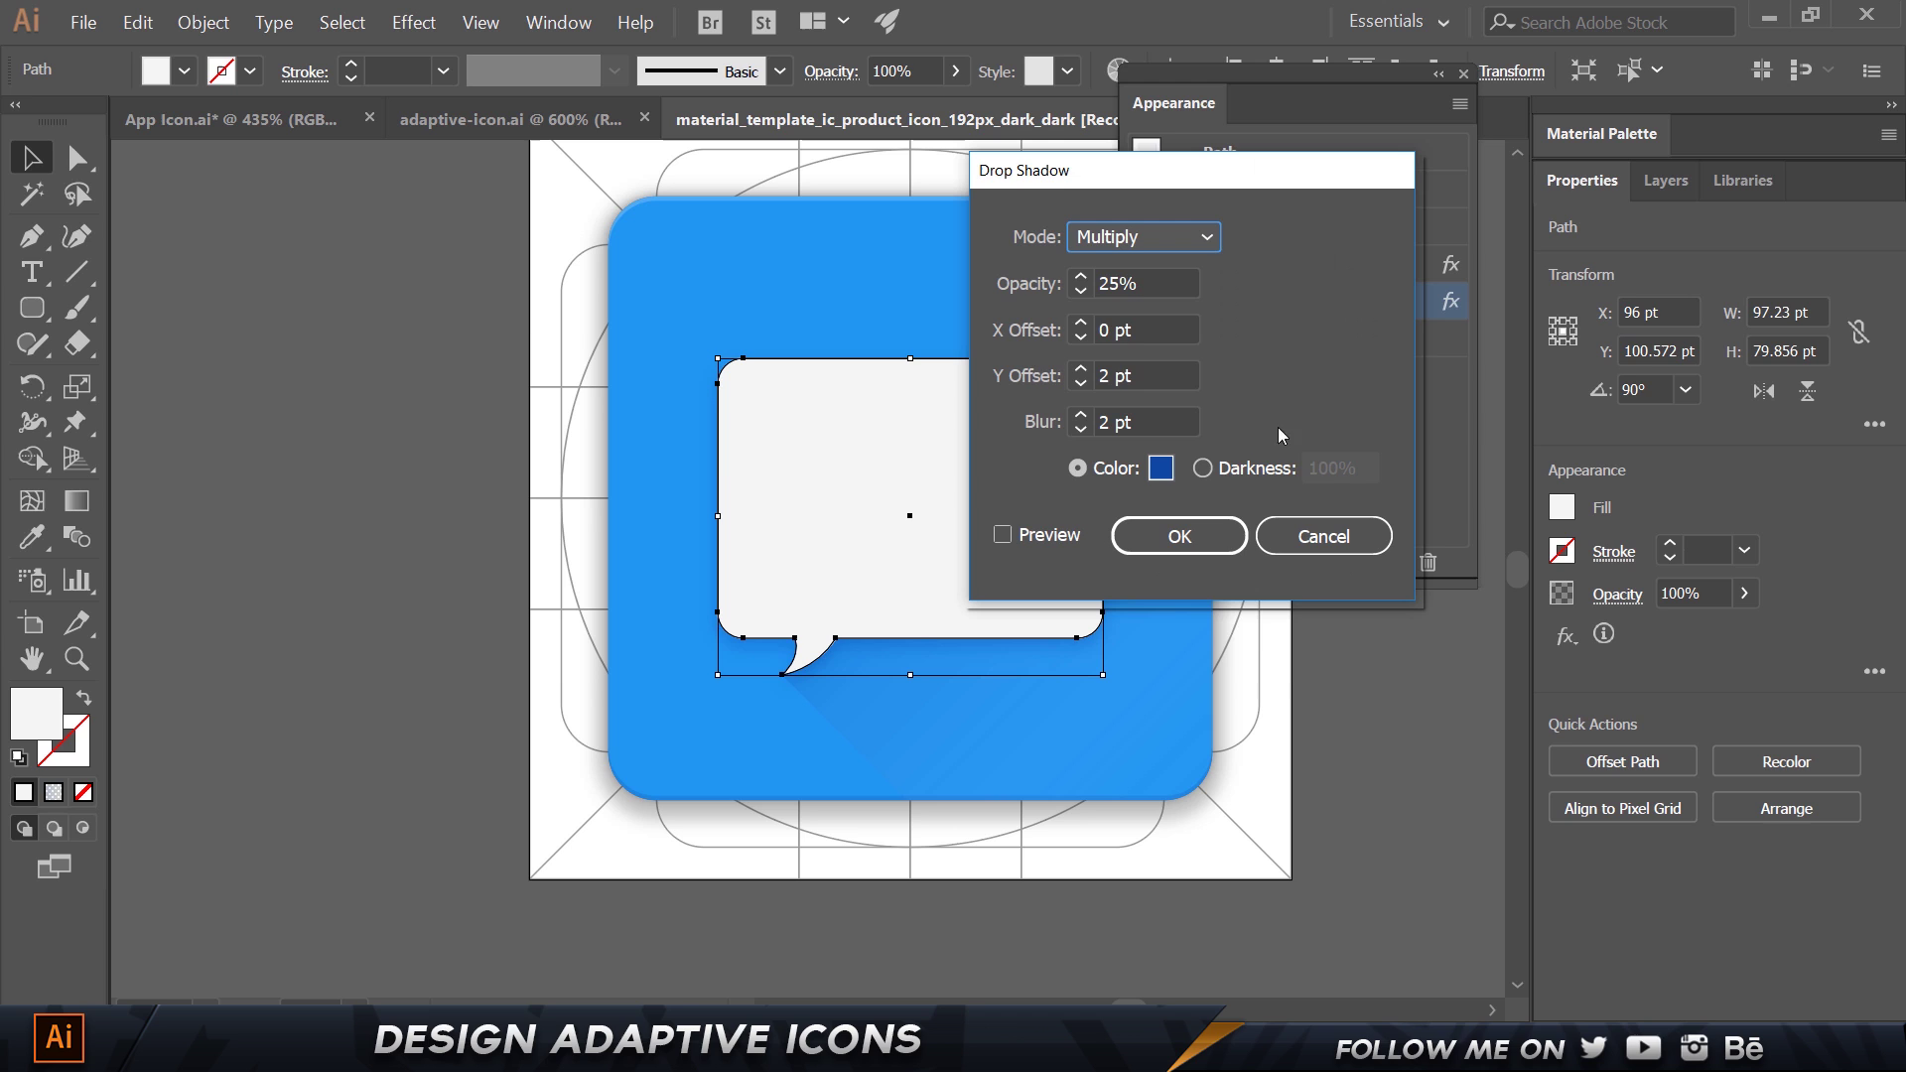
click(1173, 375)
text(4)
key(Tab)
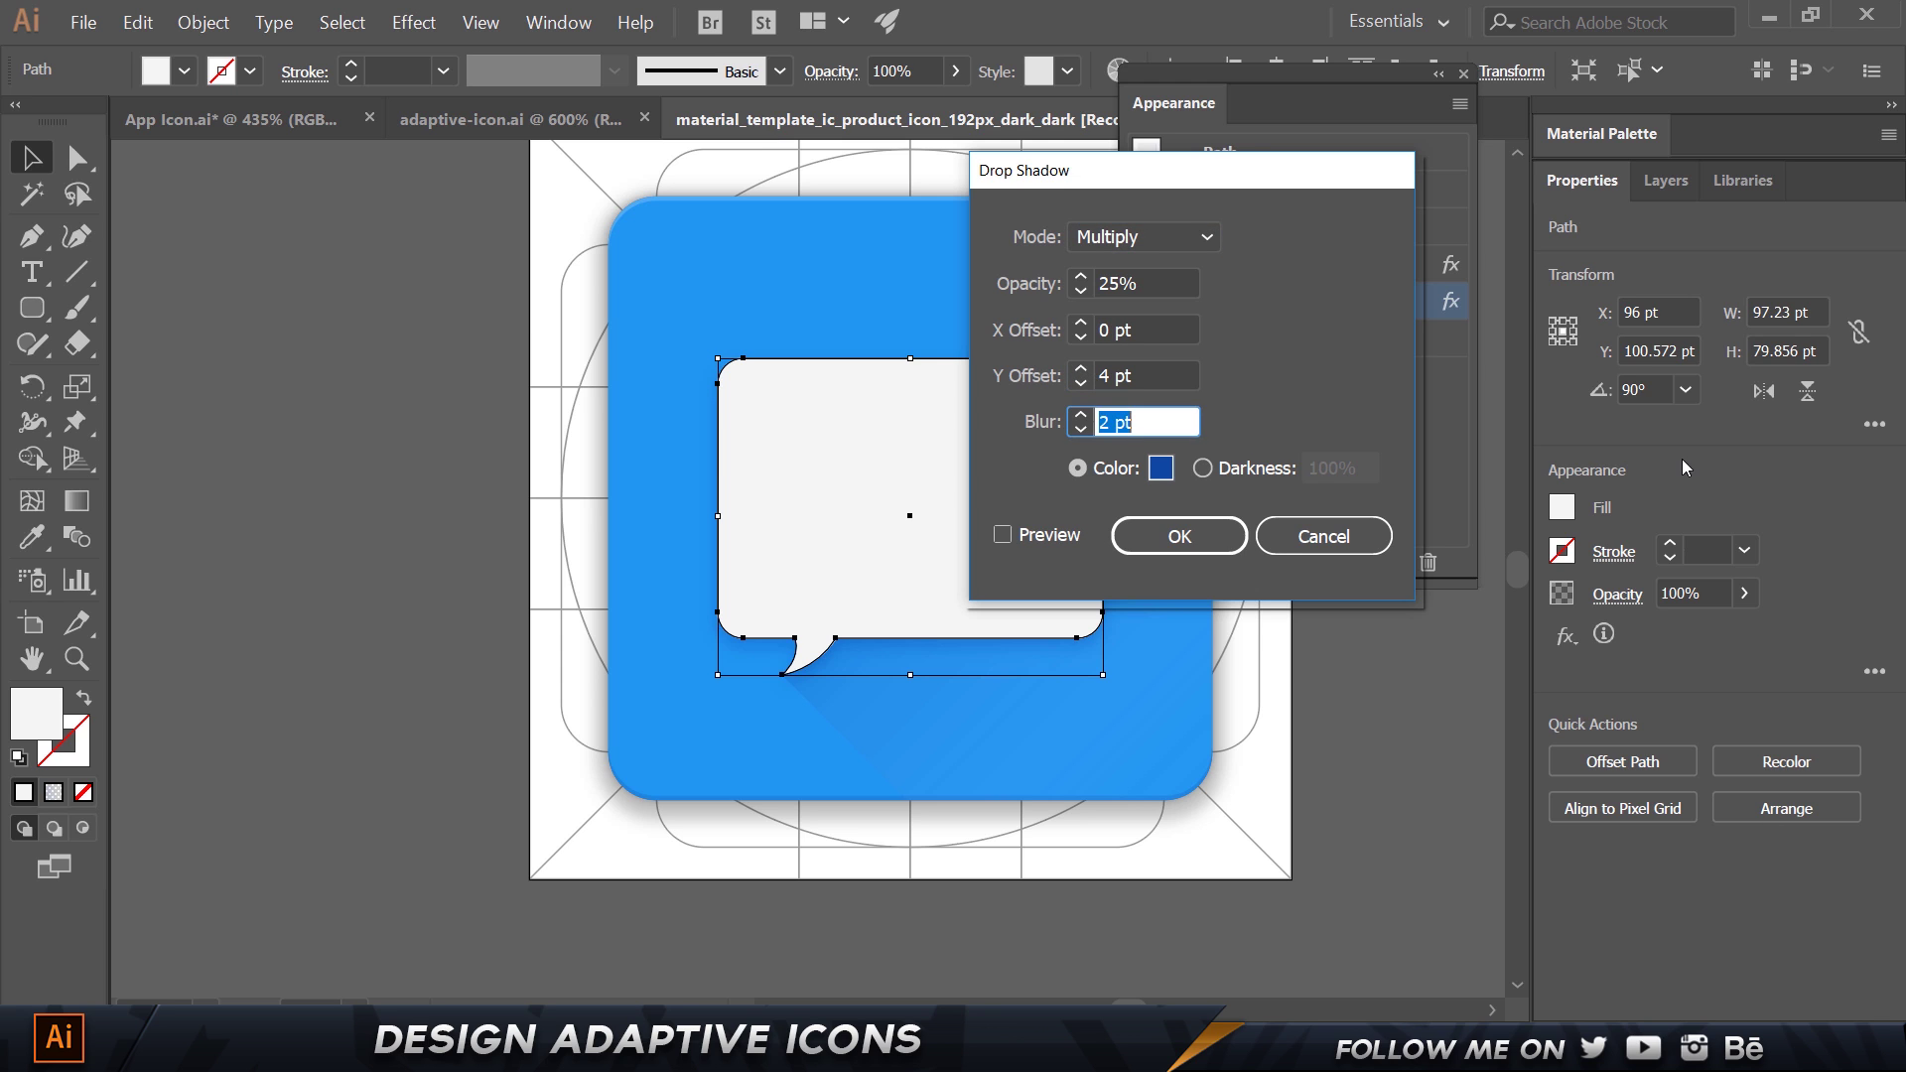
text(4)
key(Return)
click(391, 407)
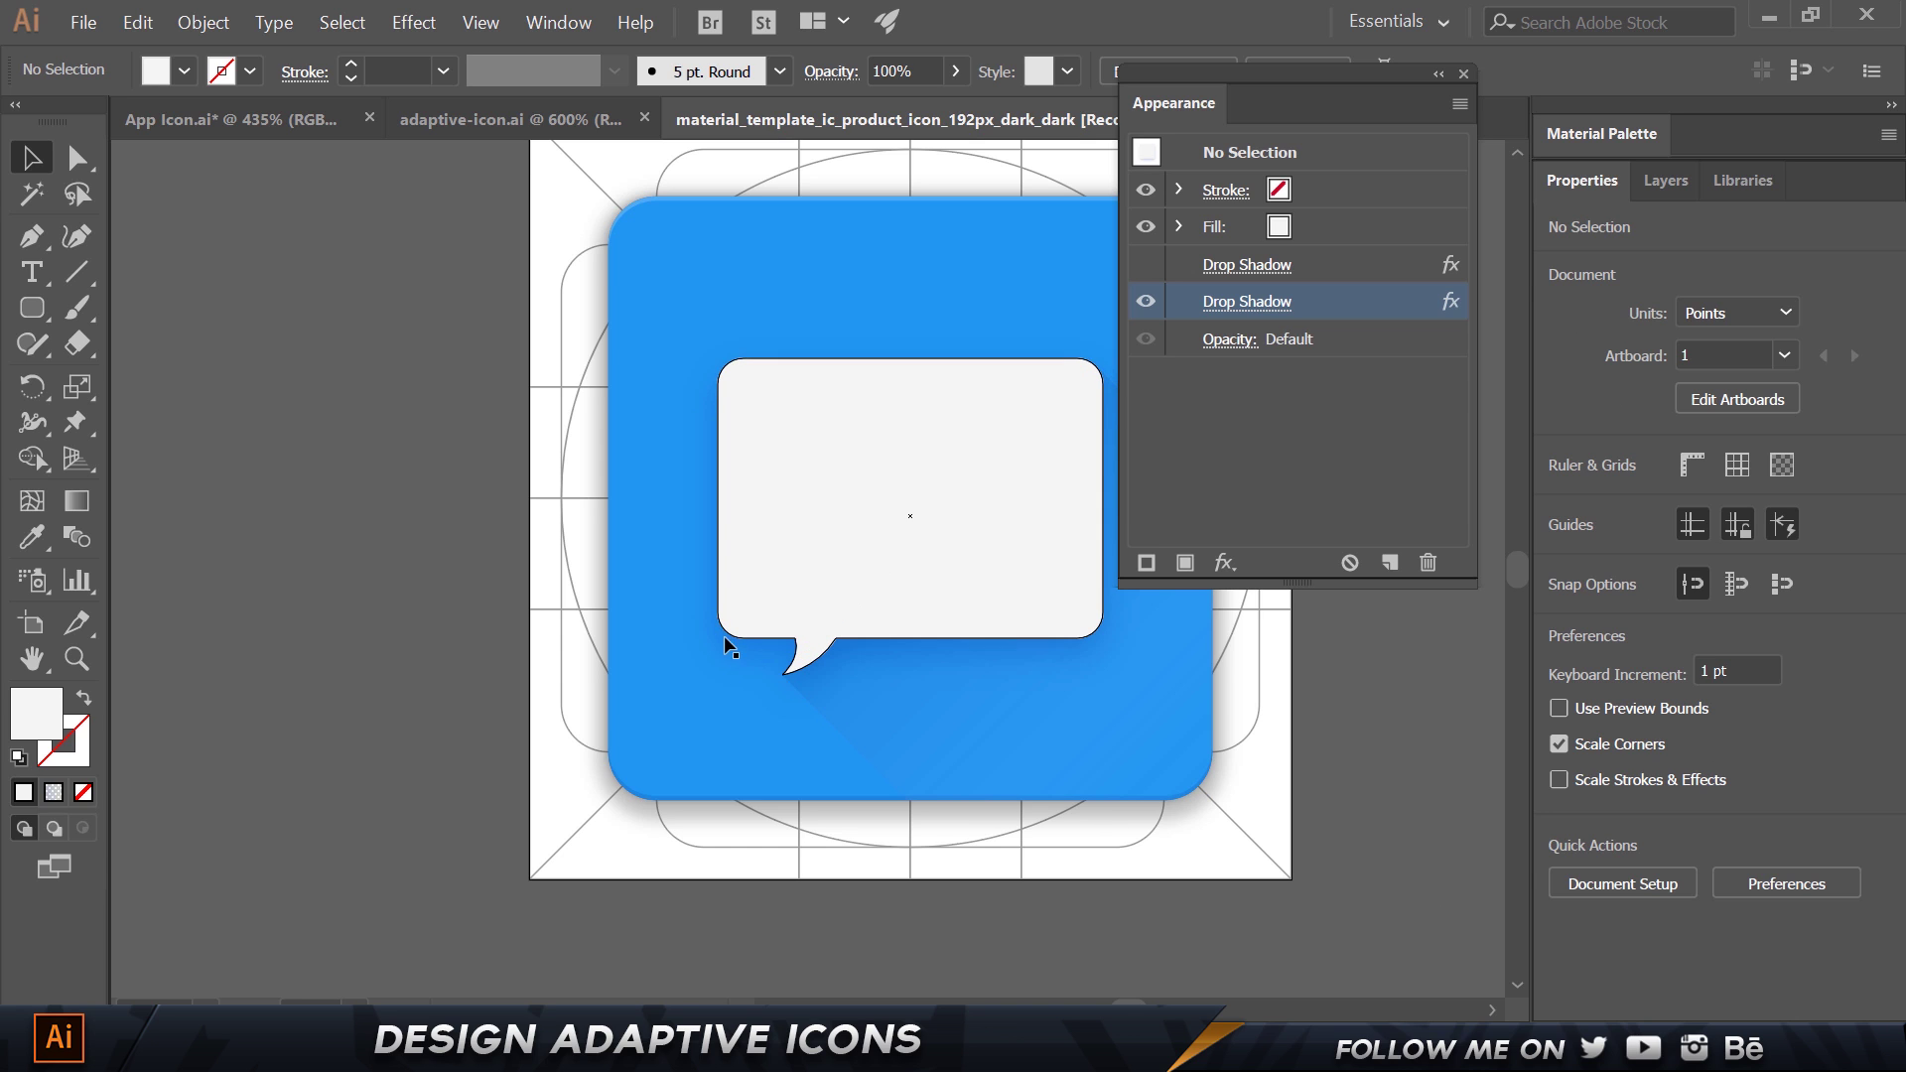
click(1463, 75)
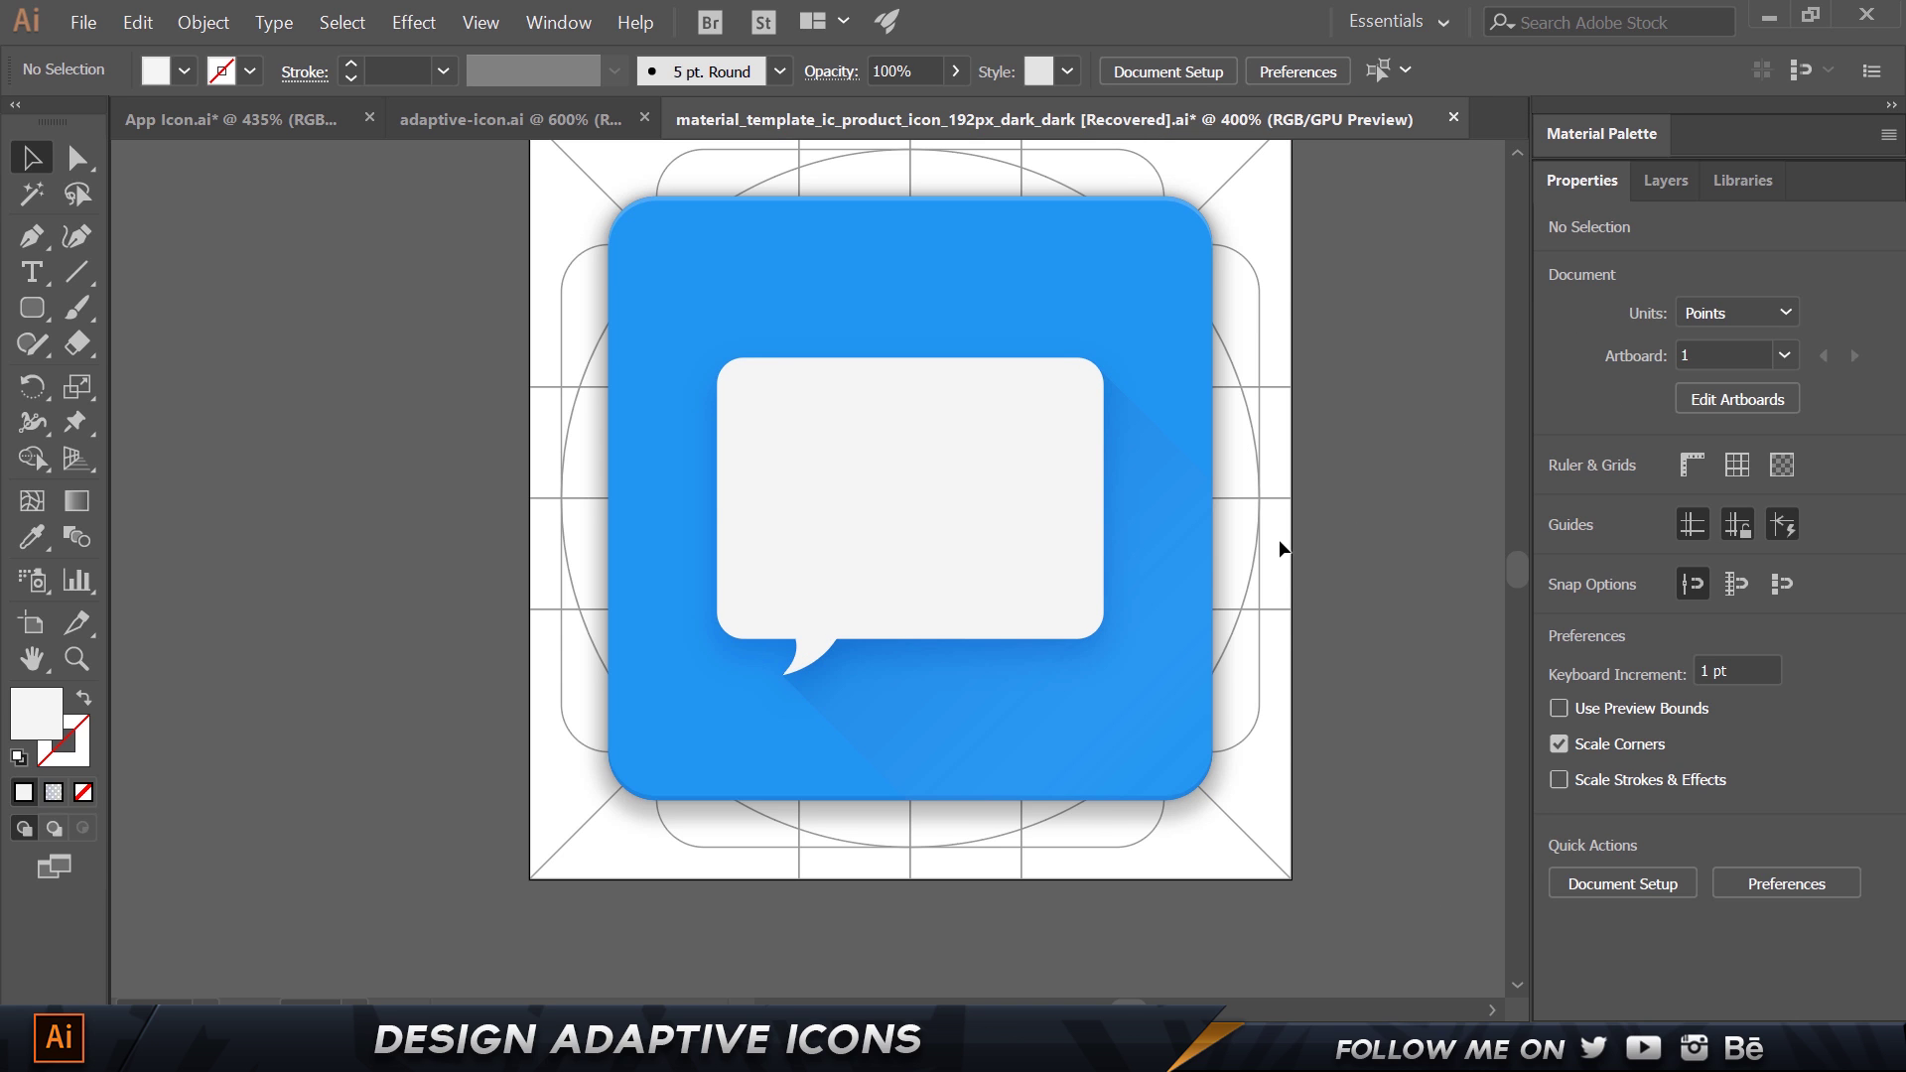
Examine the coloured dots on the bubble in the App Icon document and return to the material template document.
key(ctrl+Tab)
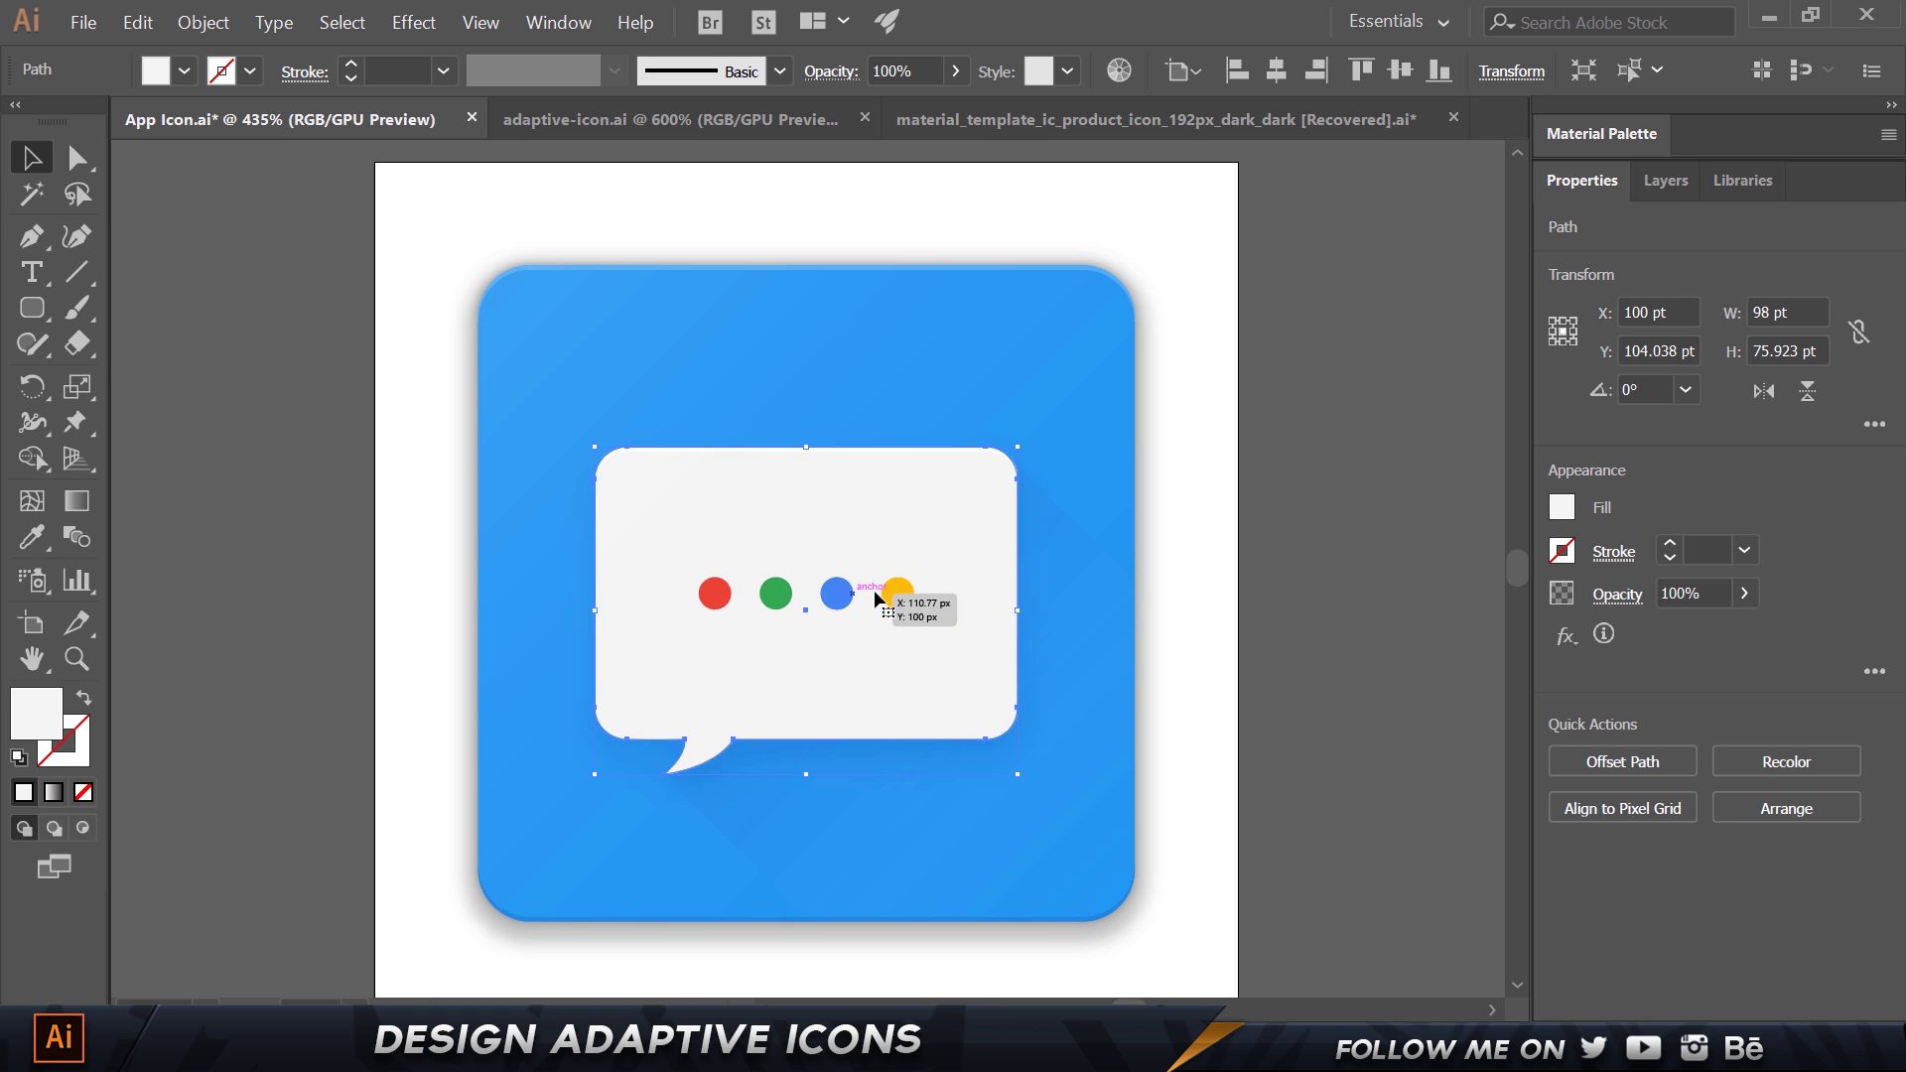
click(371, 430)
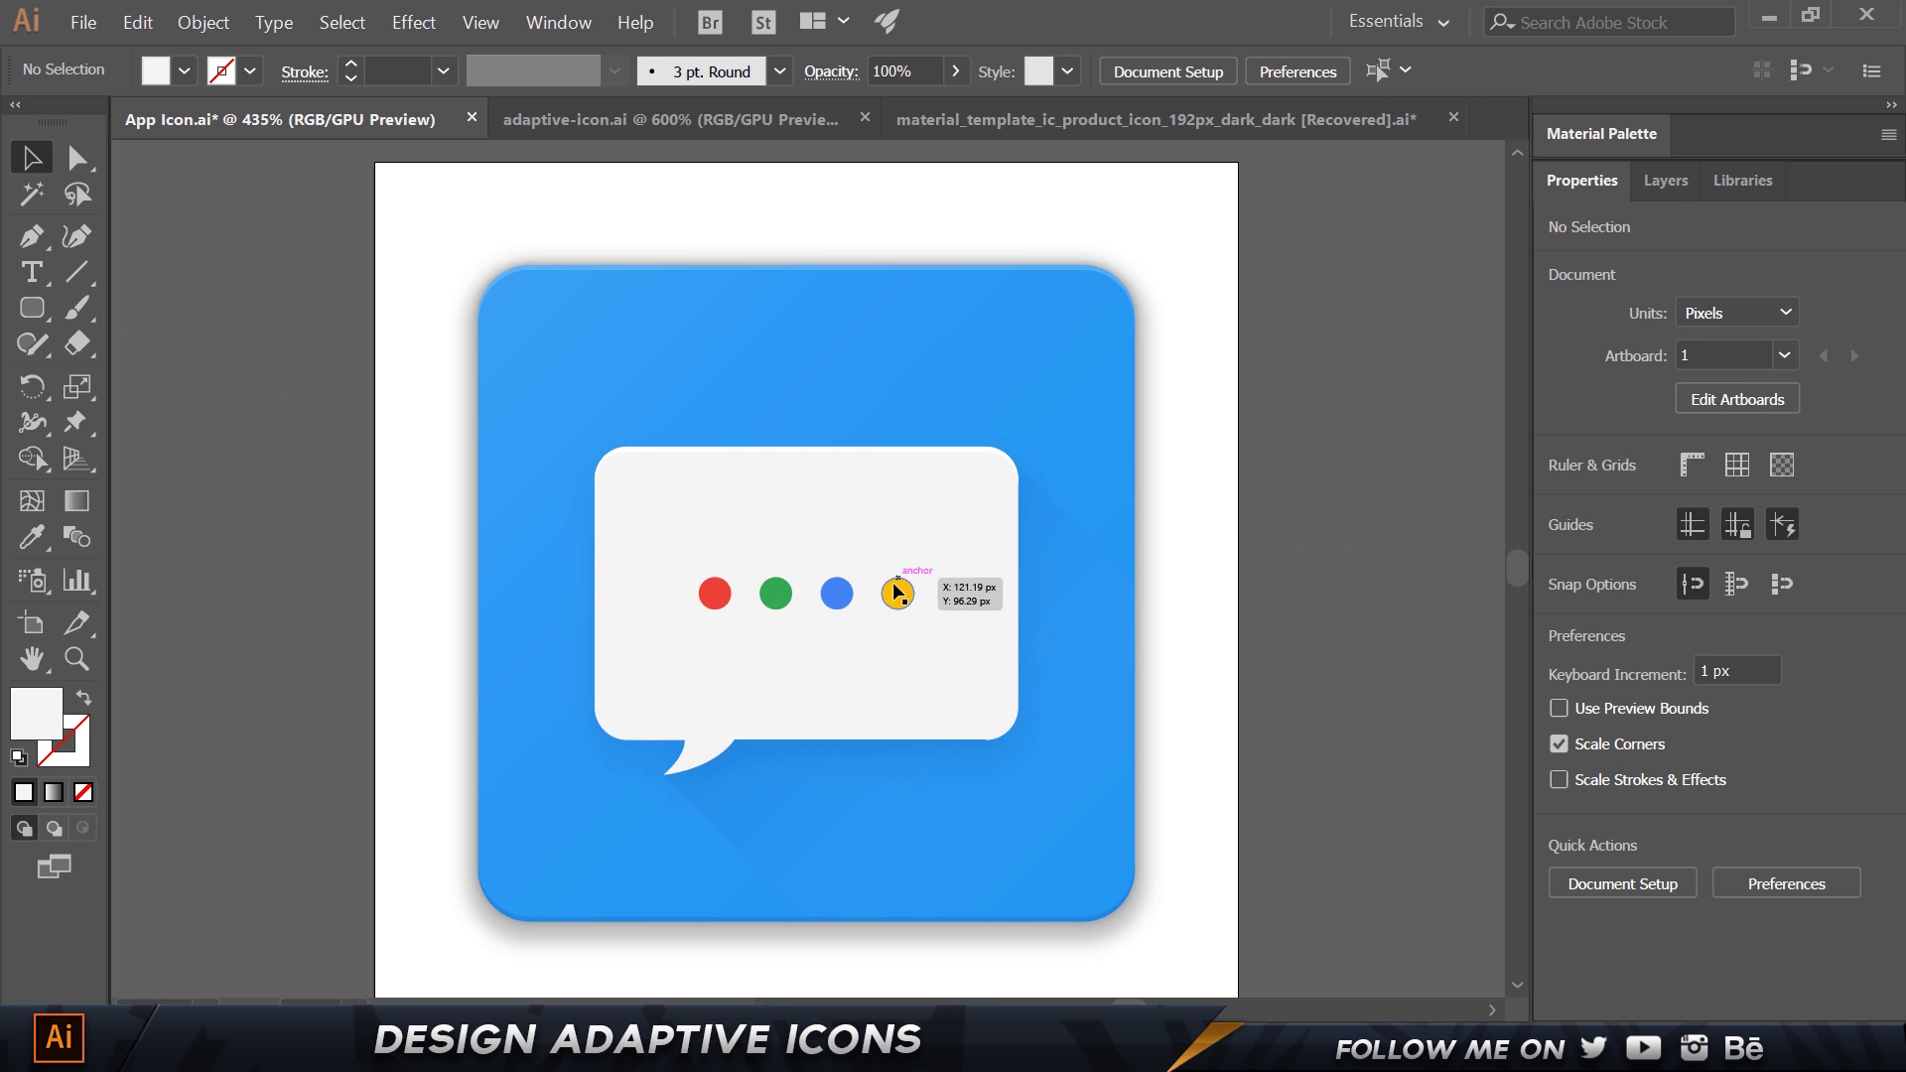
click(1323, 117)
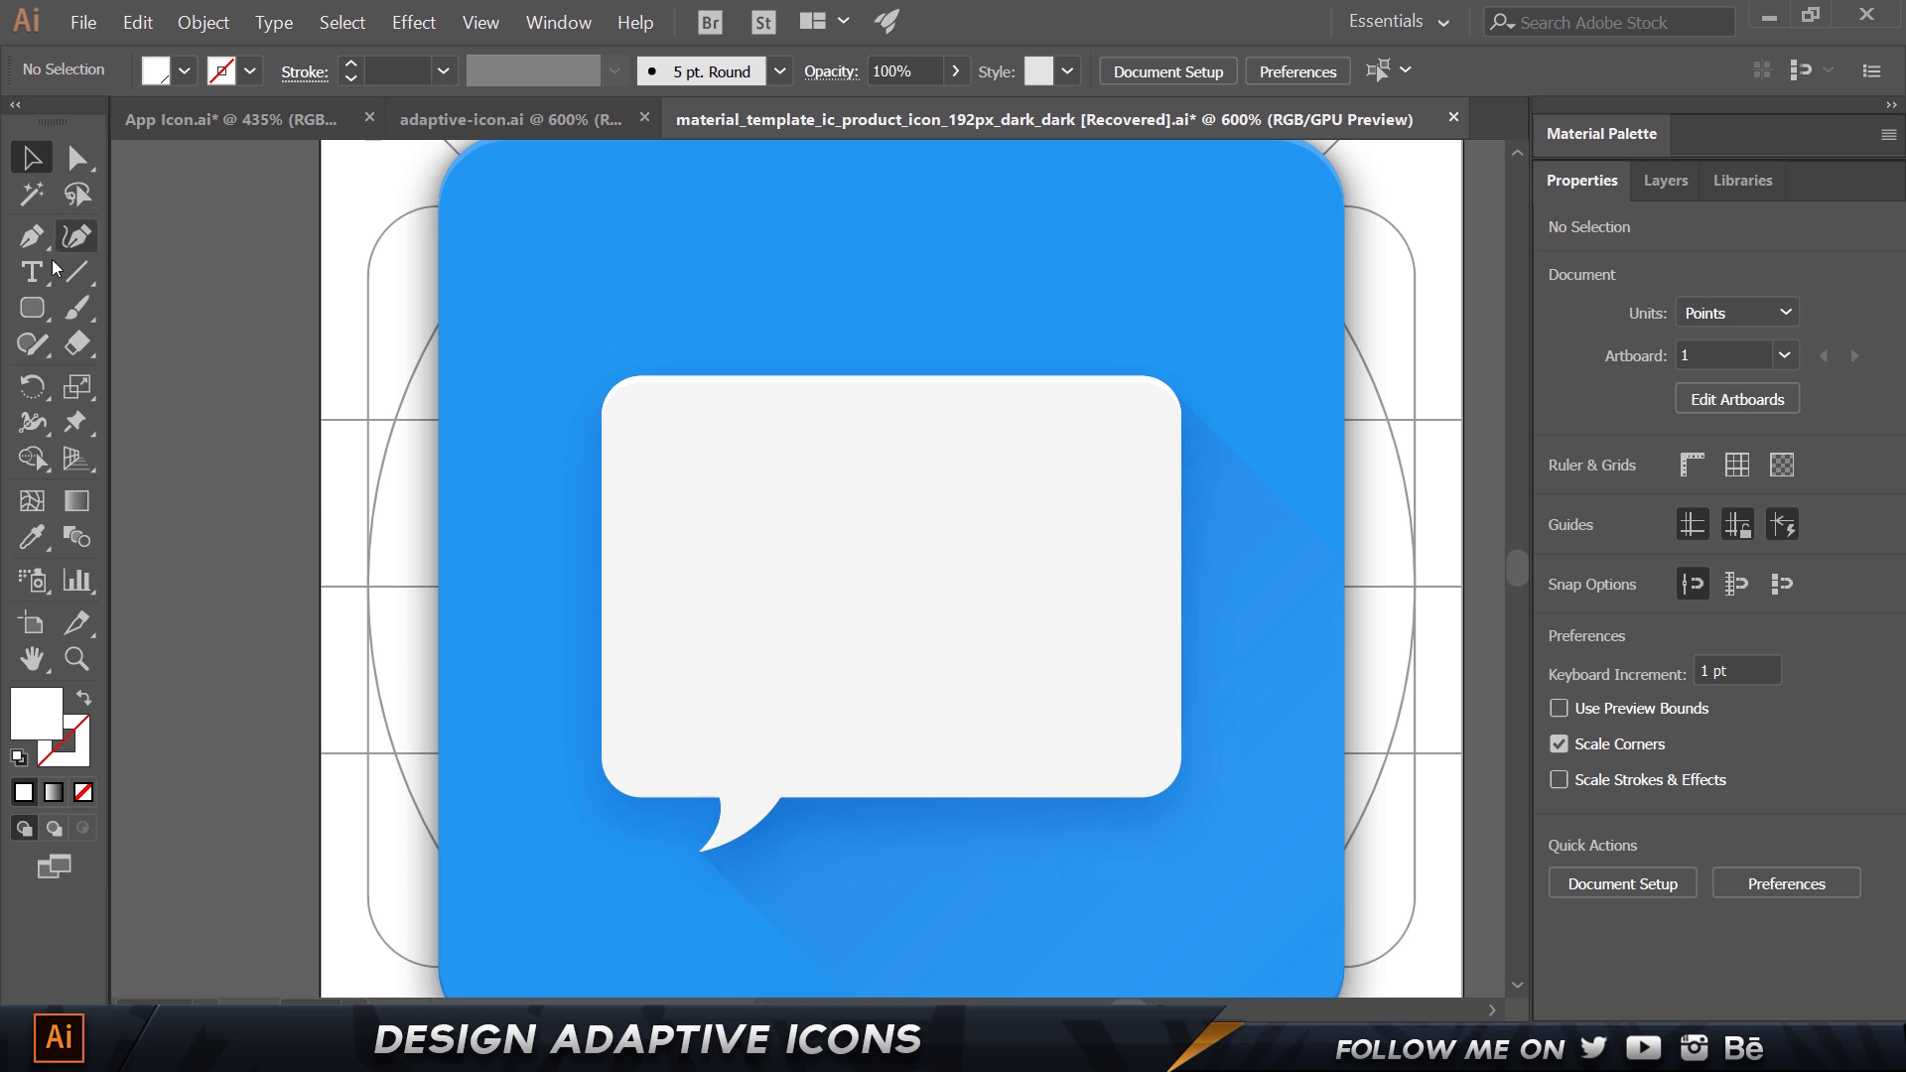
Draw a white 16.5 pt circle inside the bubble and place smaller copies to its right, about 8, 10 and 4 pt wide.
drag(32, 308, 134, 382)
drag(719, 537, 770, 585)
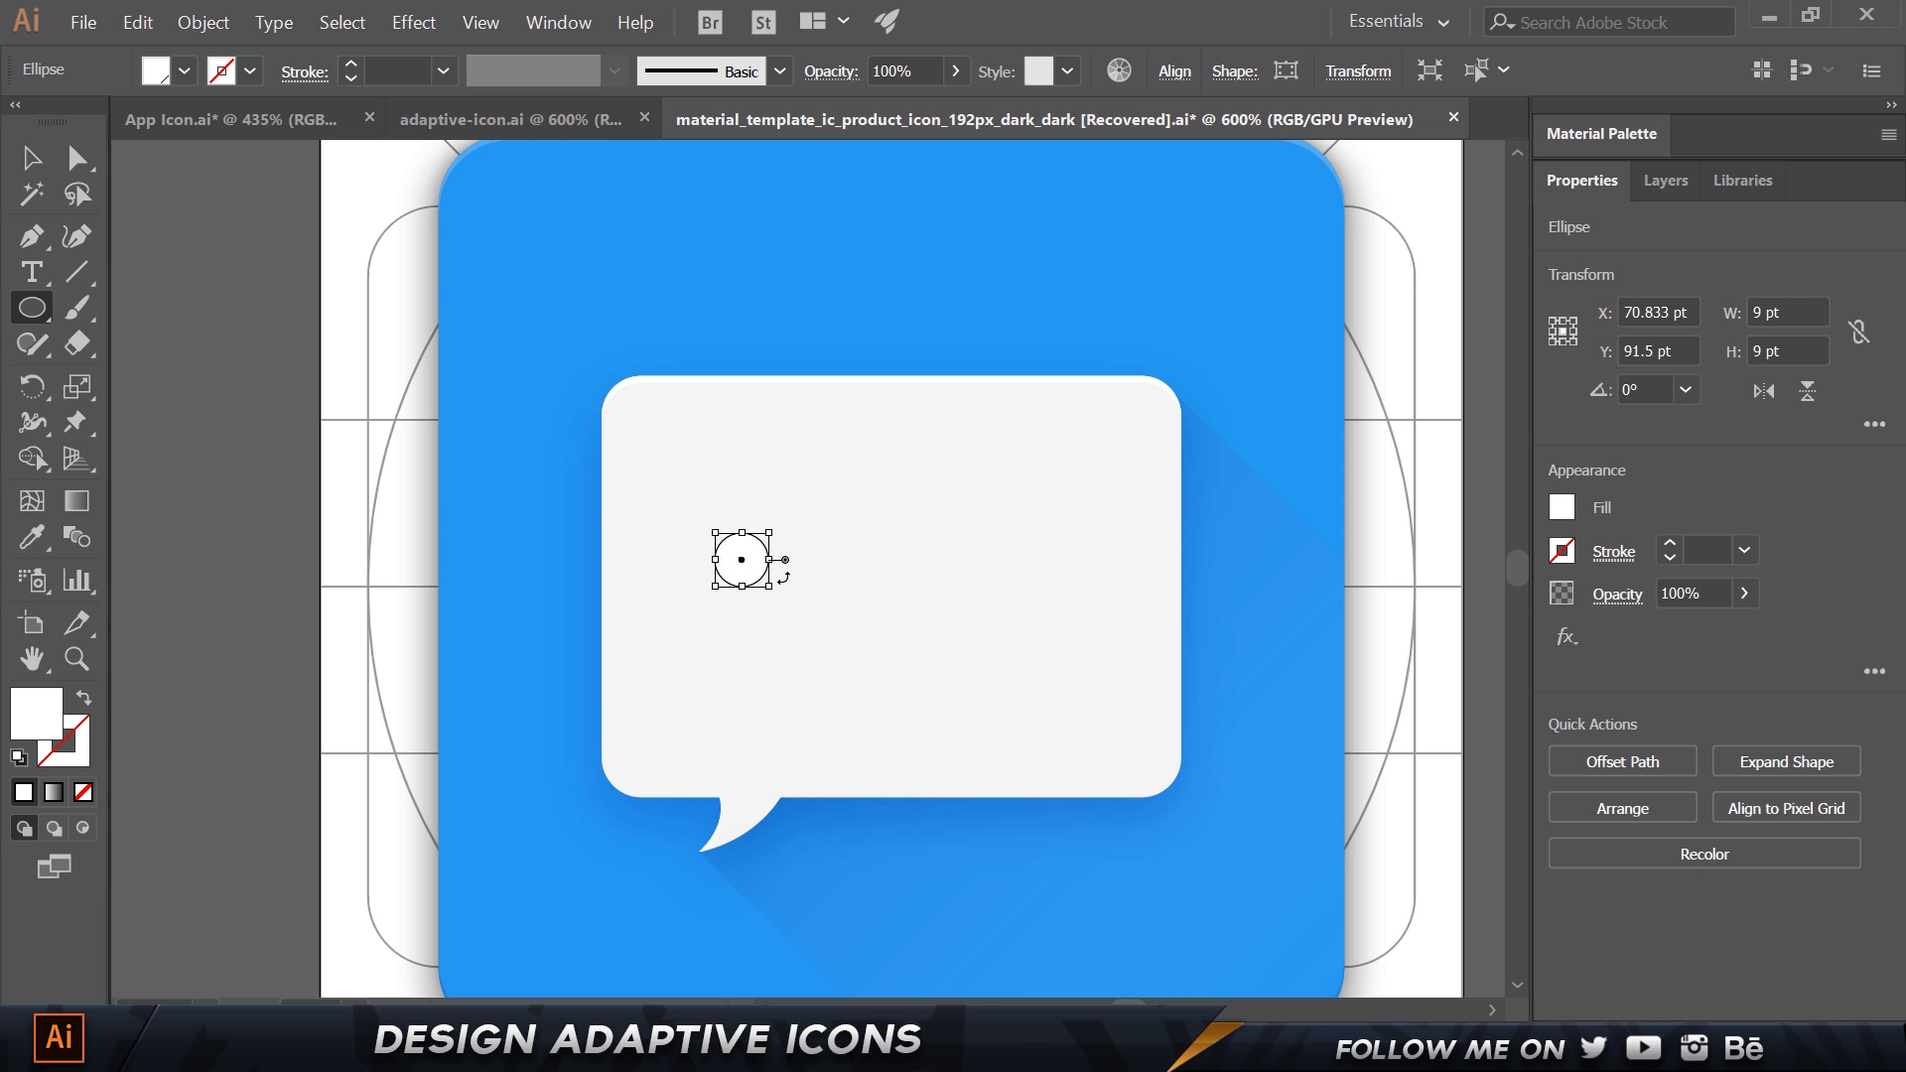
drag(769, 586, 809, 540)
key(v)
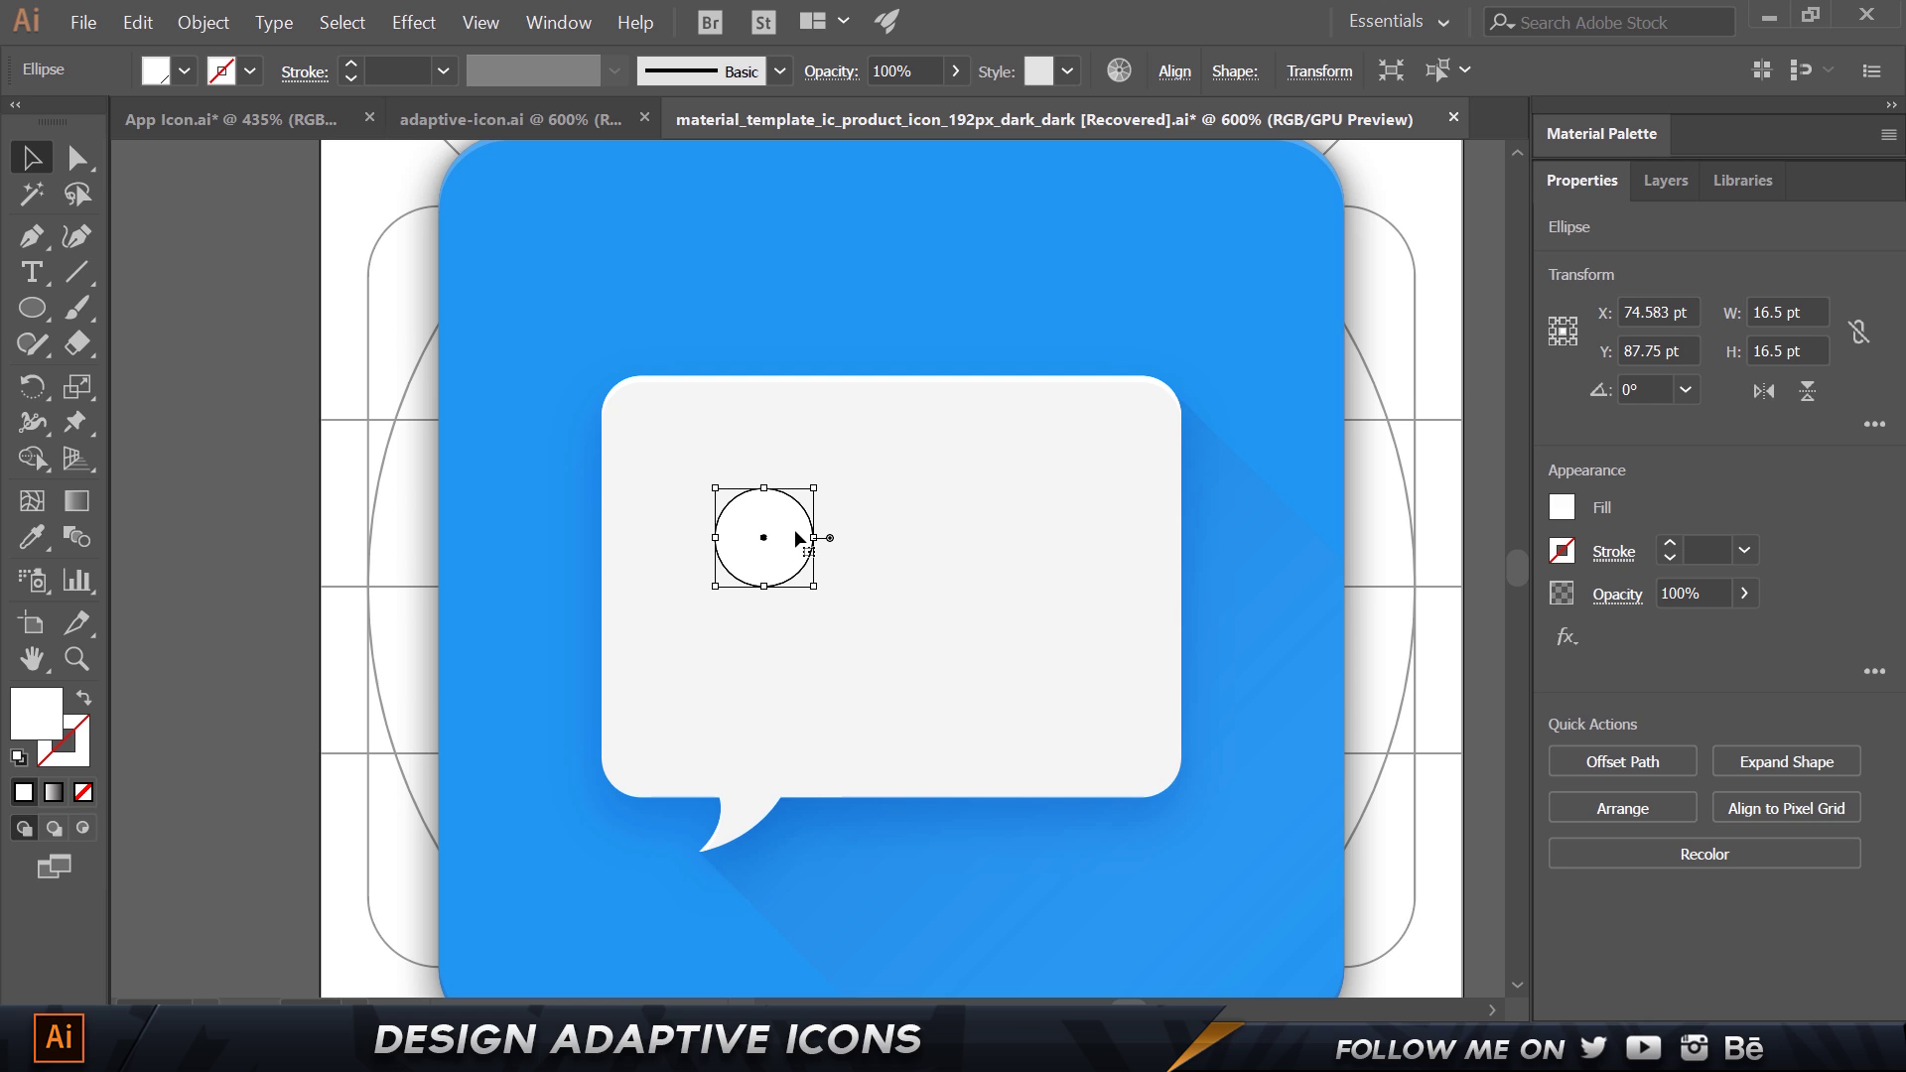
drag(800, 540, 898, 604)
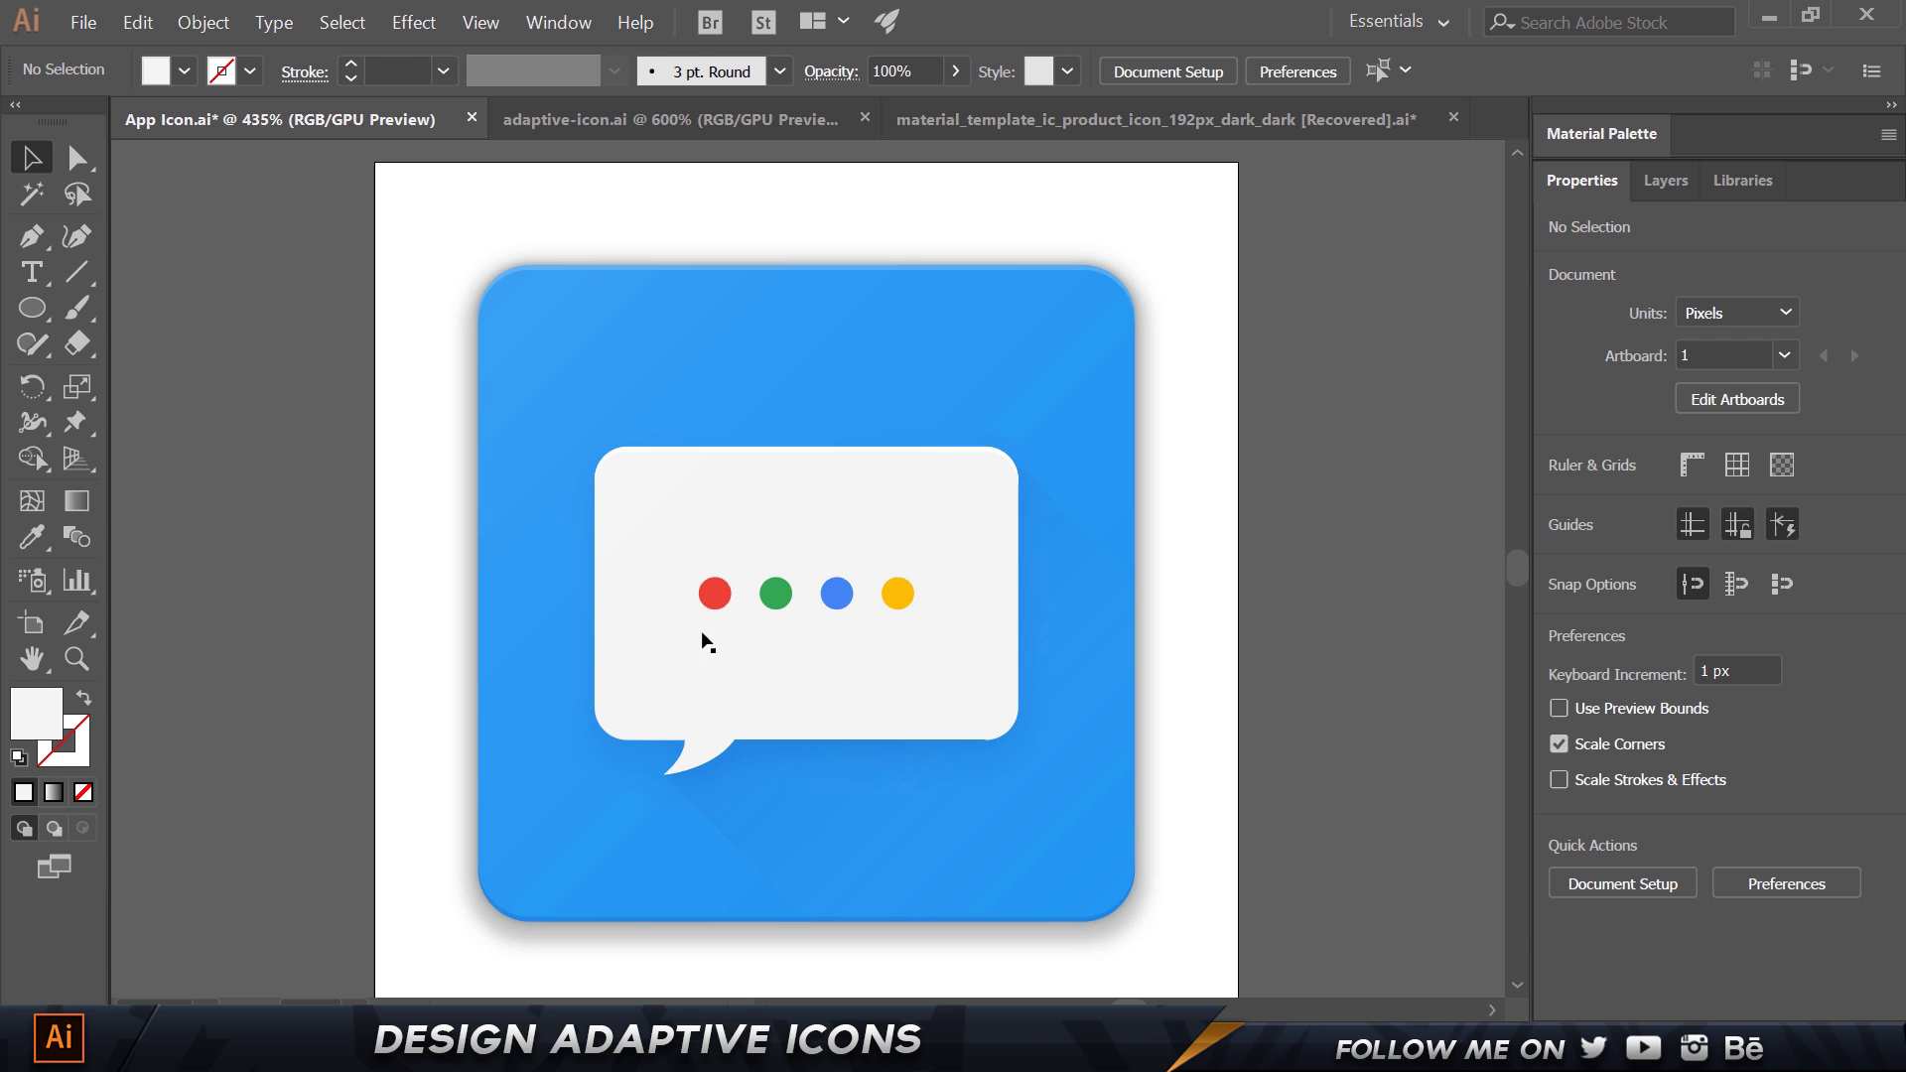
Copy the four coloured dots from the App Icon document into the template document and place them above the white circles.
click(715, 594)
shift+click(777, 594)
shift+click(837, 593)
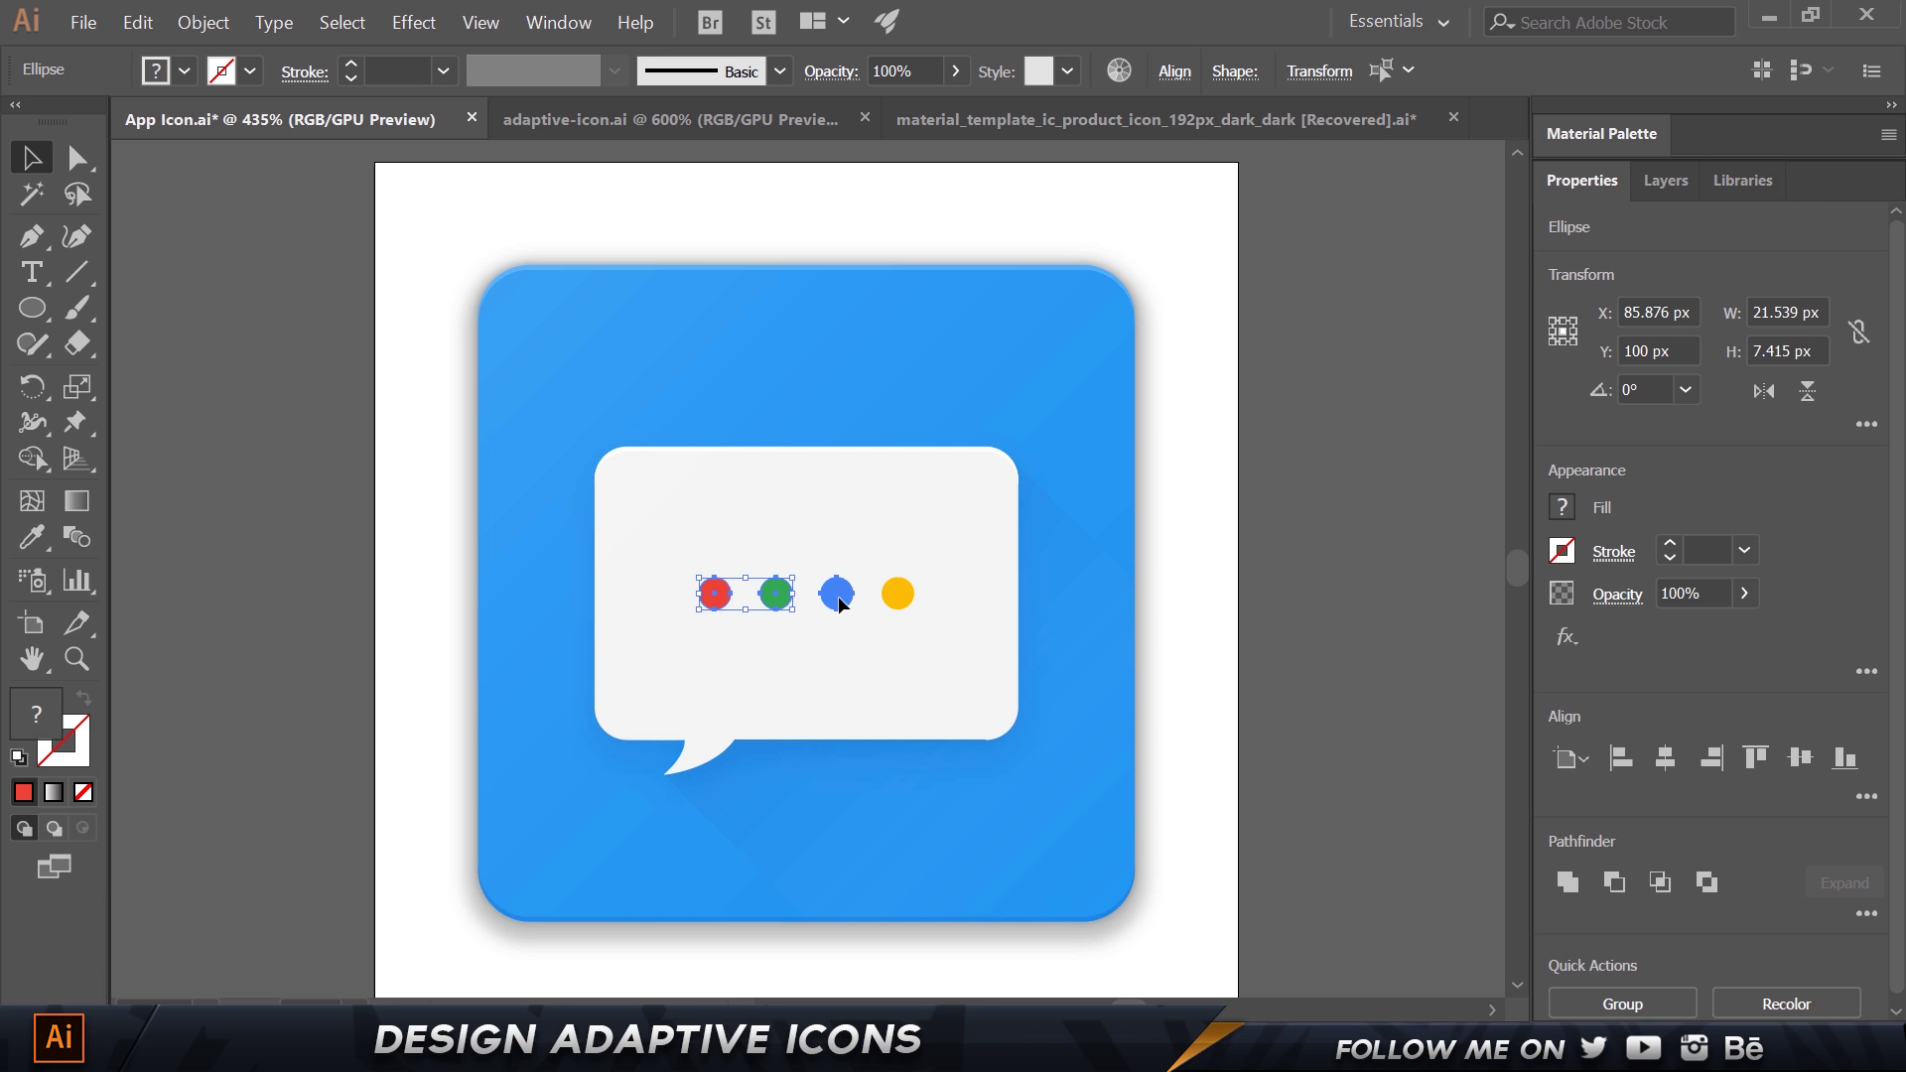
shift+click(888, 601)
key(ctrl+c)
click(1281, 120)
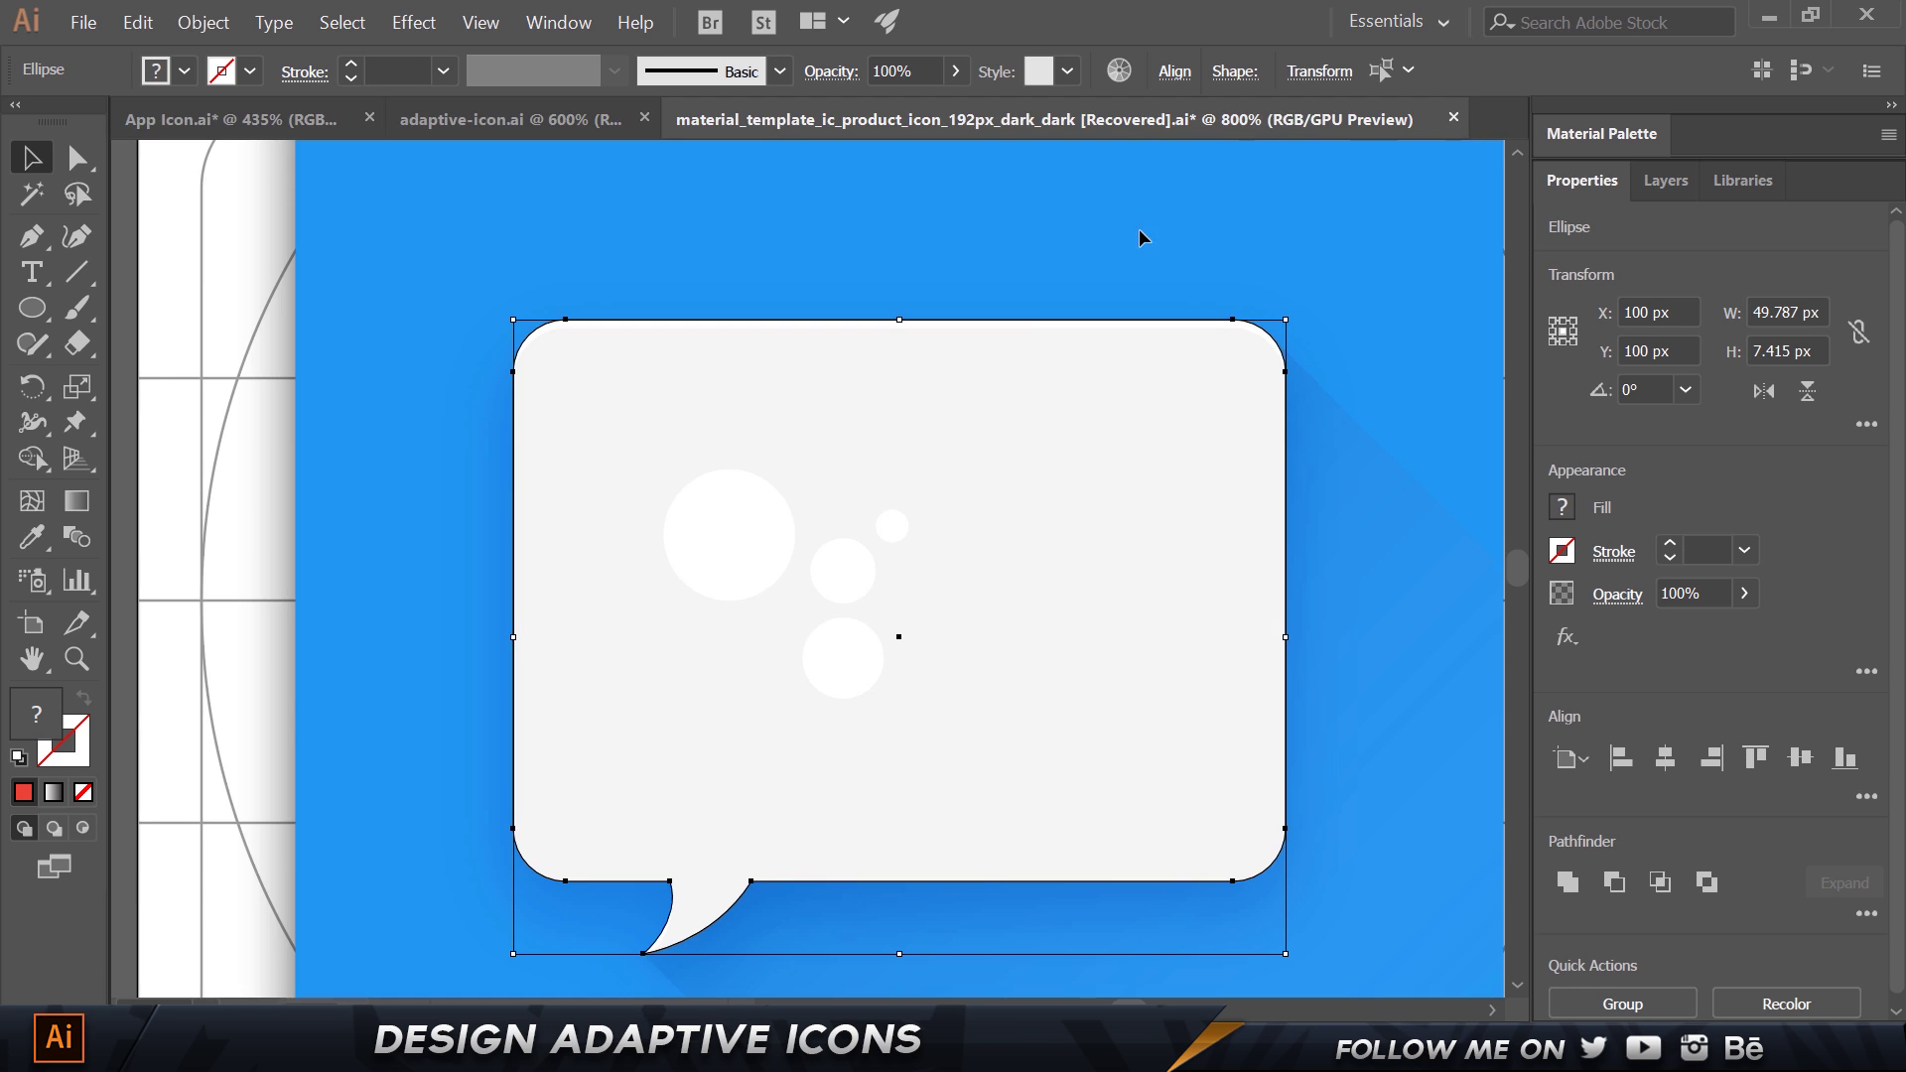
key(ctrl+v)
drag(817, 568, 908, 415)
Sample the blue dot's colour onto the largest circle and the red dot's colour onto the middle circle beside it.
click(752, 539)
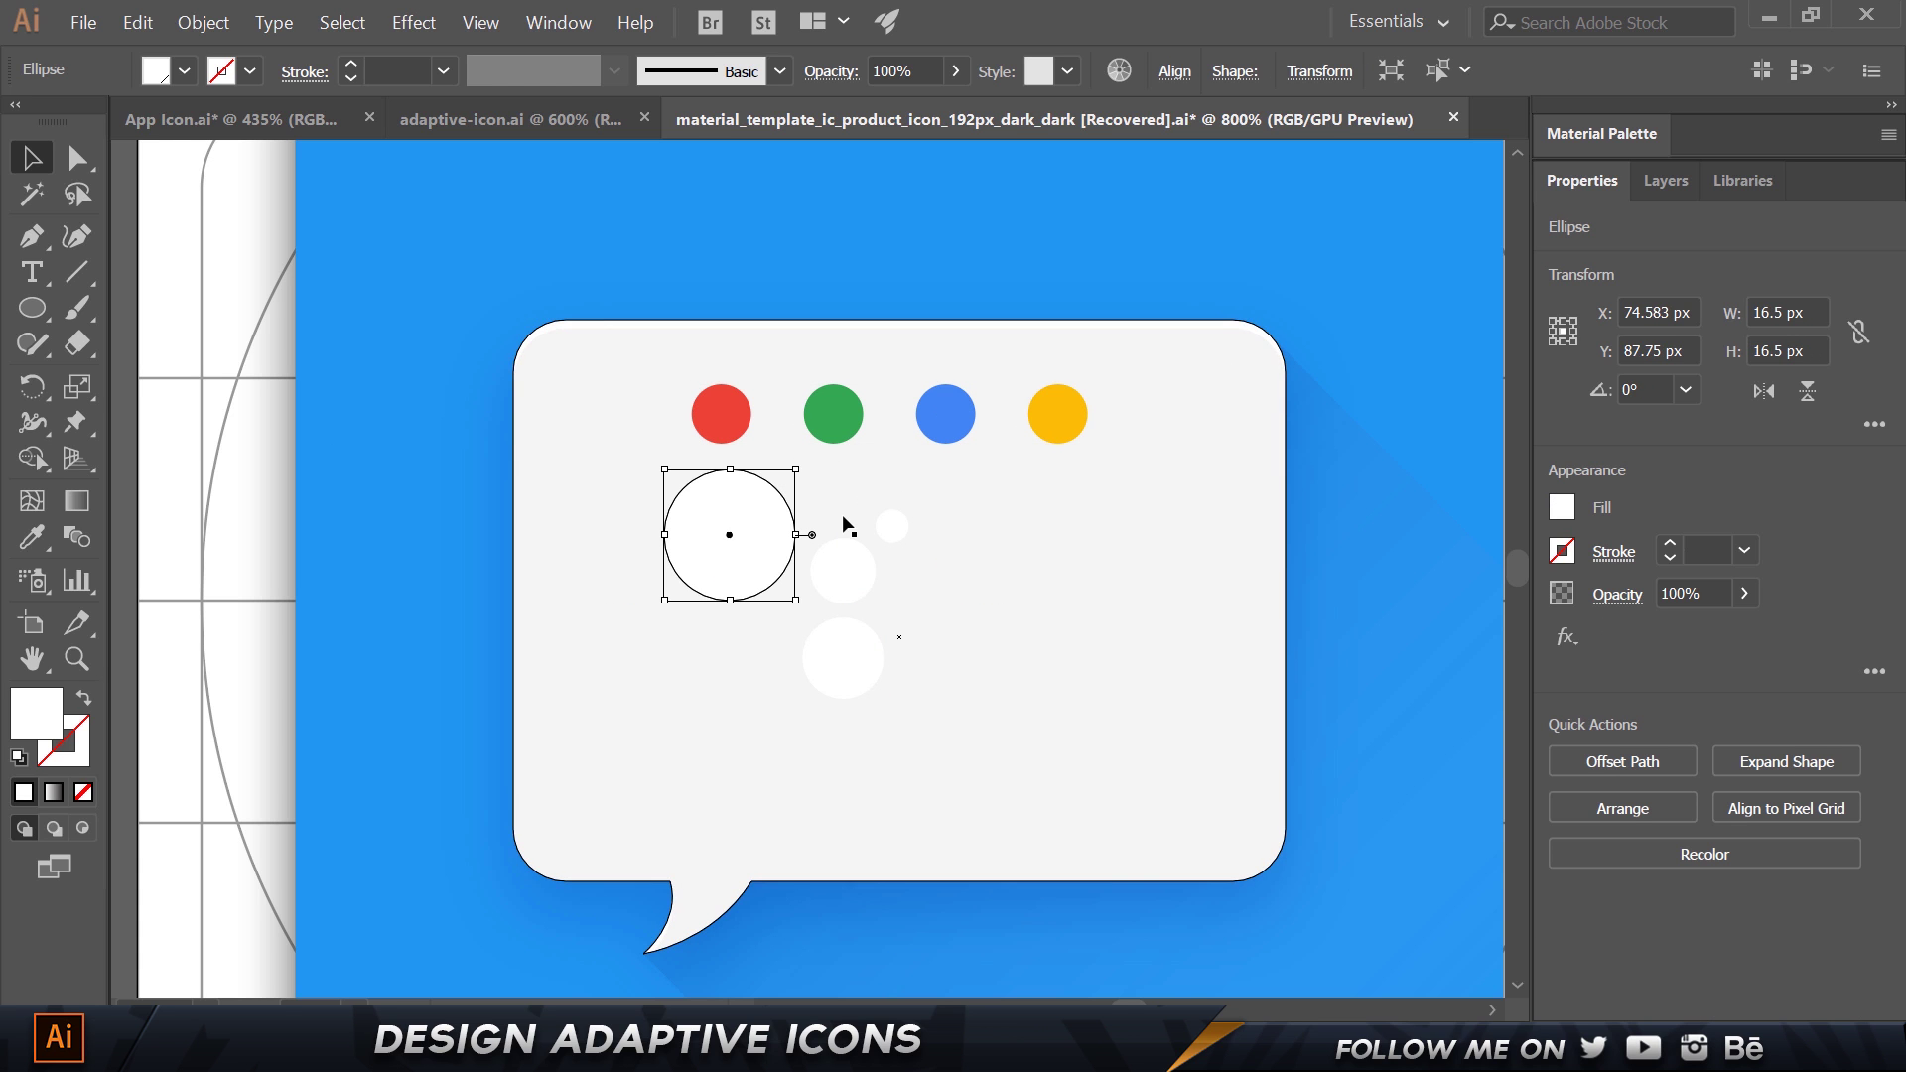
key(i)
click(938, 425)
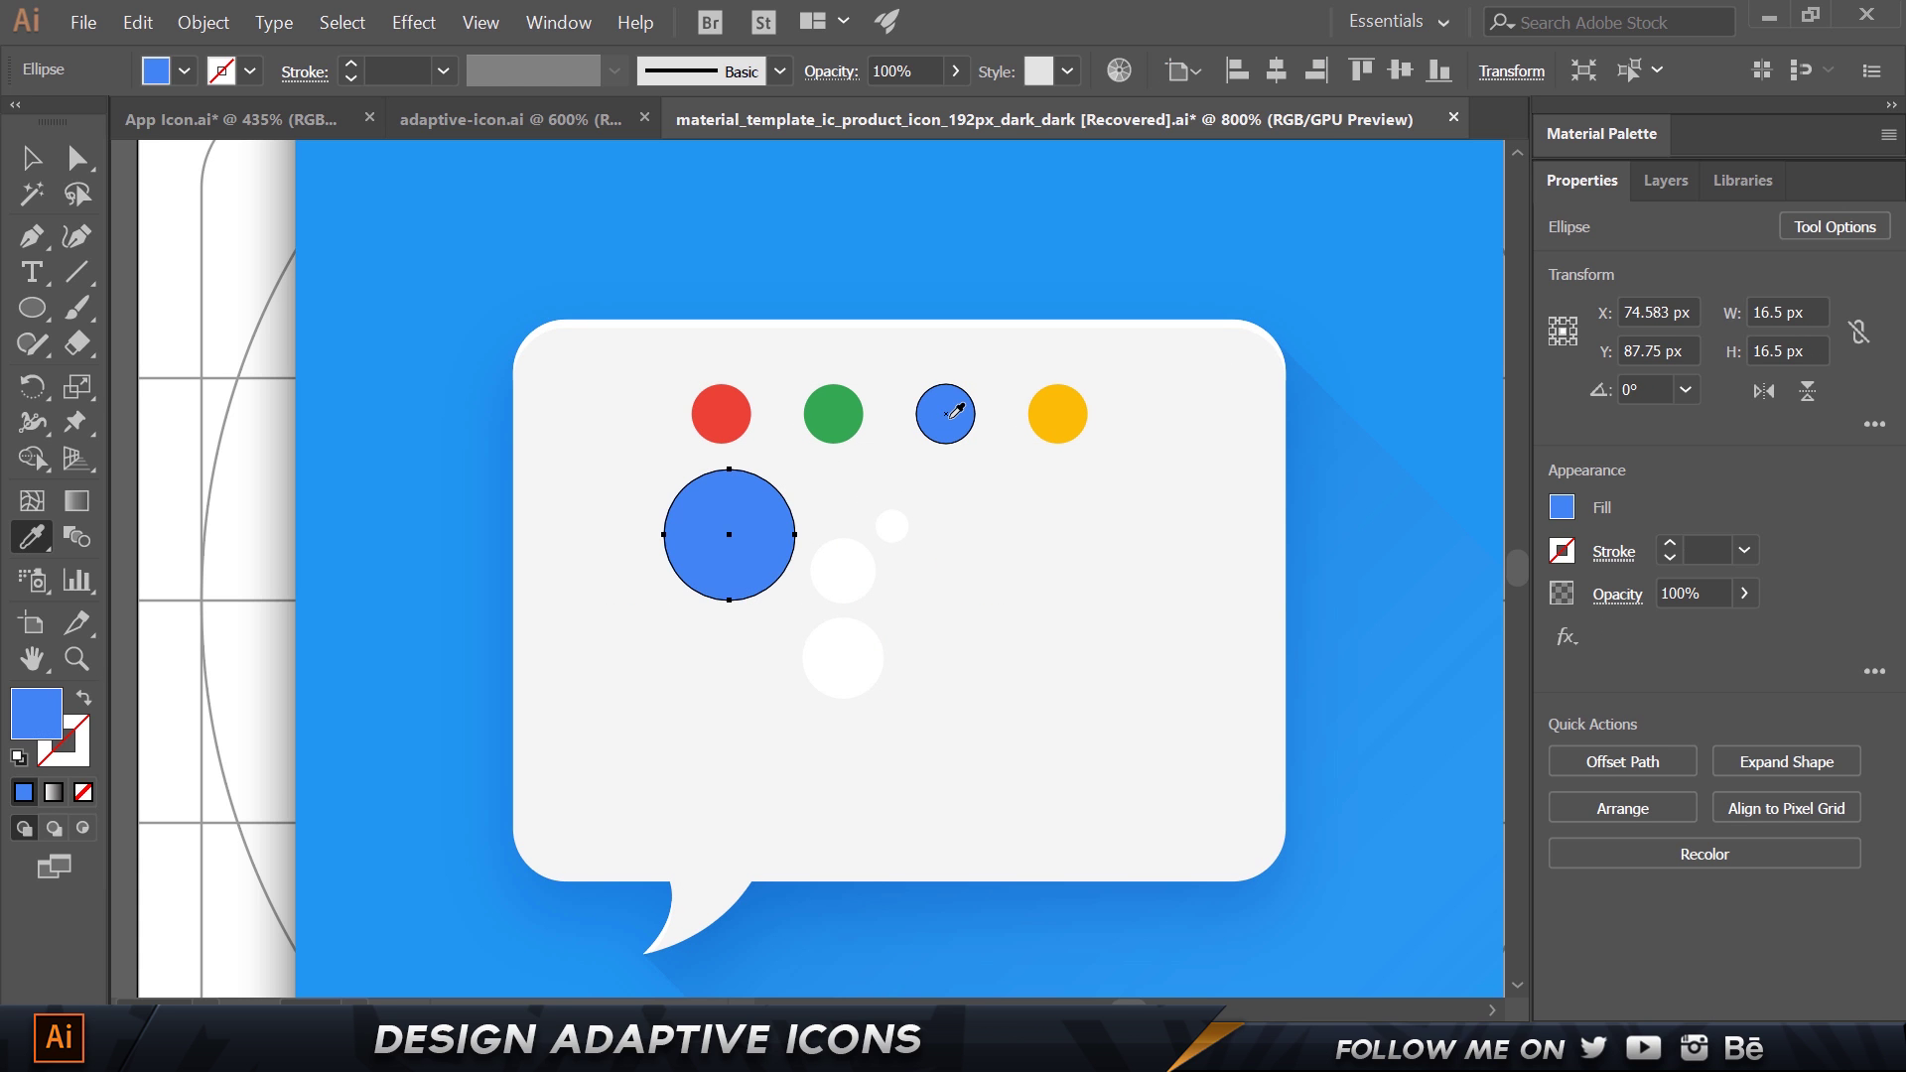
ctrl+click(844, 572)
click(740, 412)
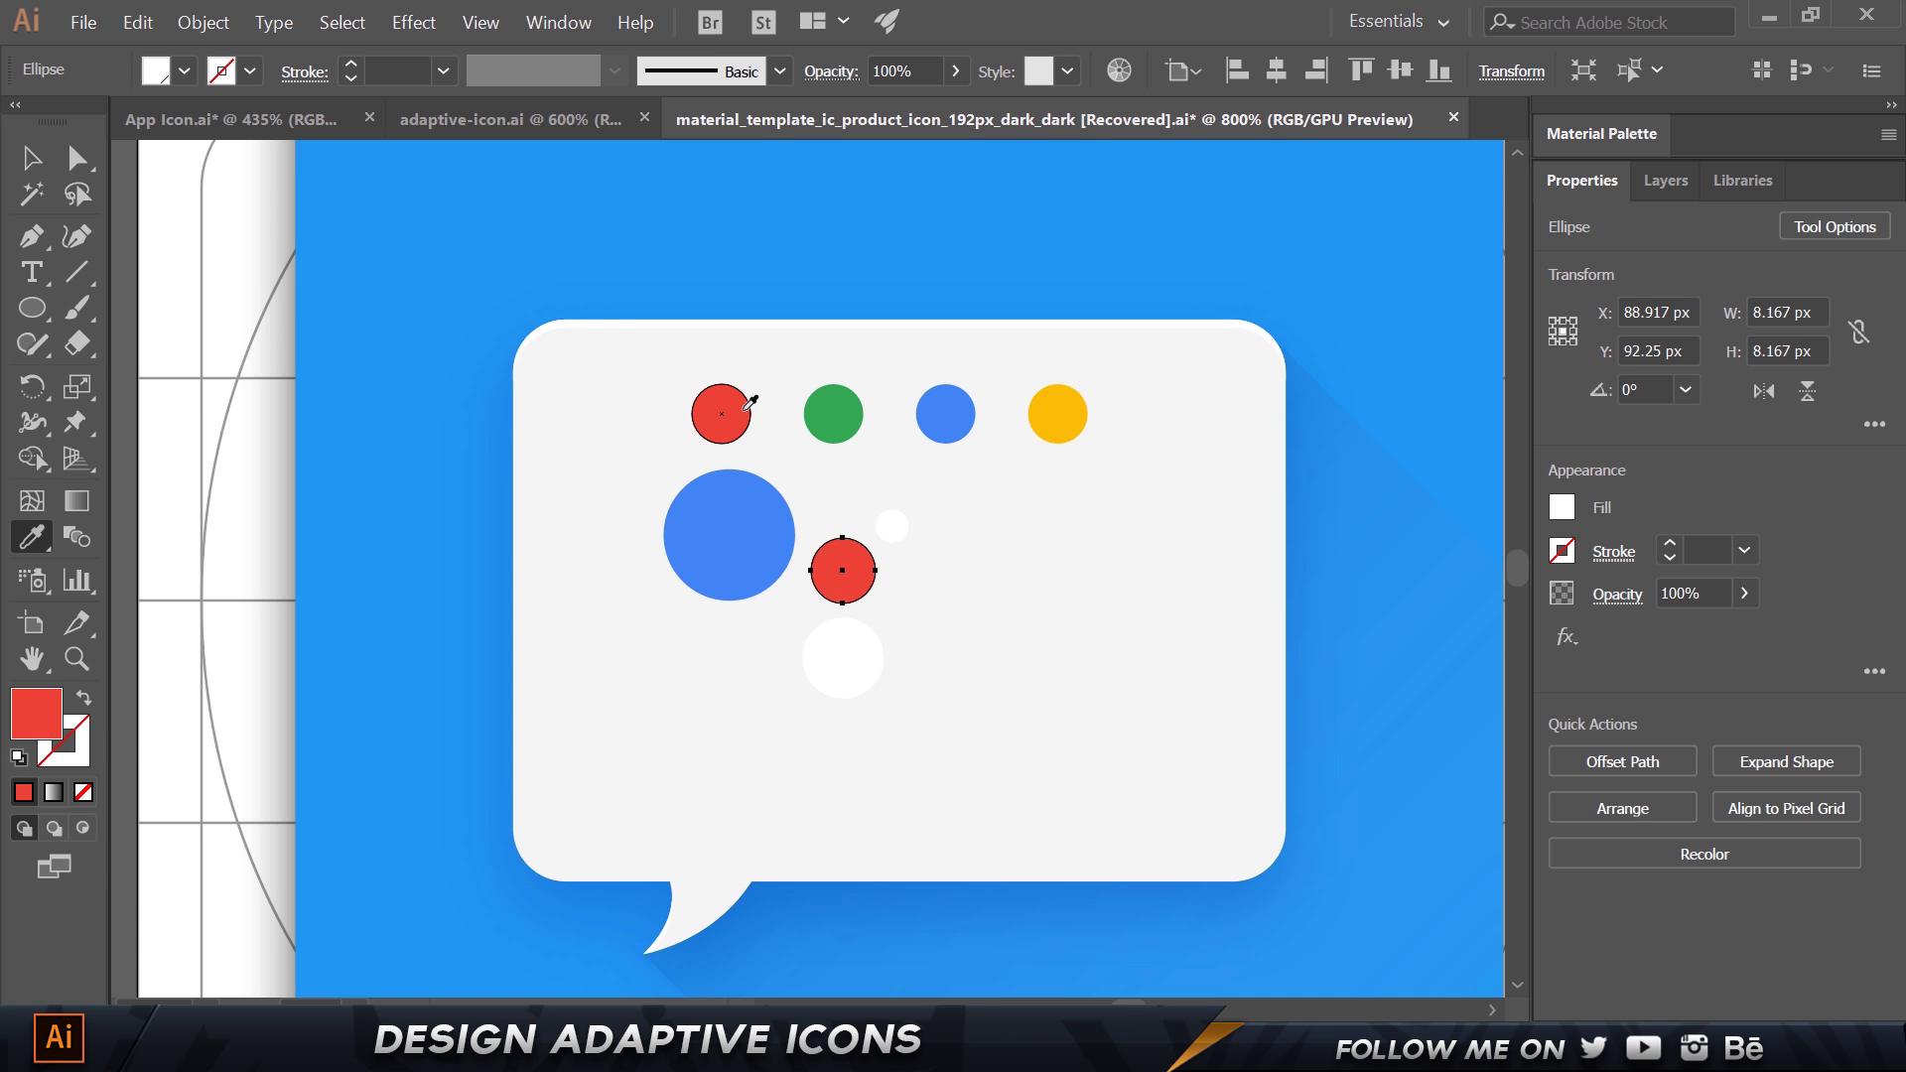
Sample the yellow dot's colour onto the lowest circle and the green dot's colour onto the smallest circle.
key(v)
click(844, 646)
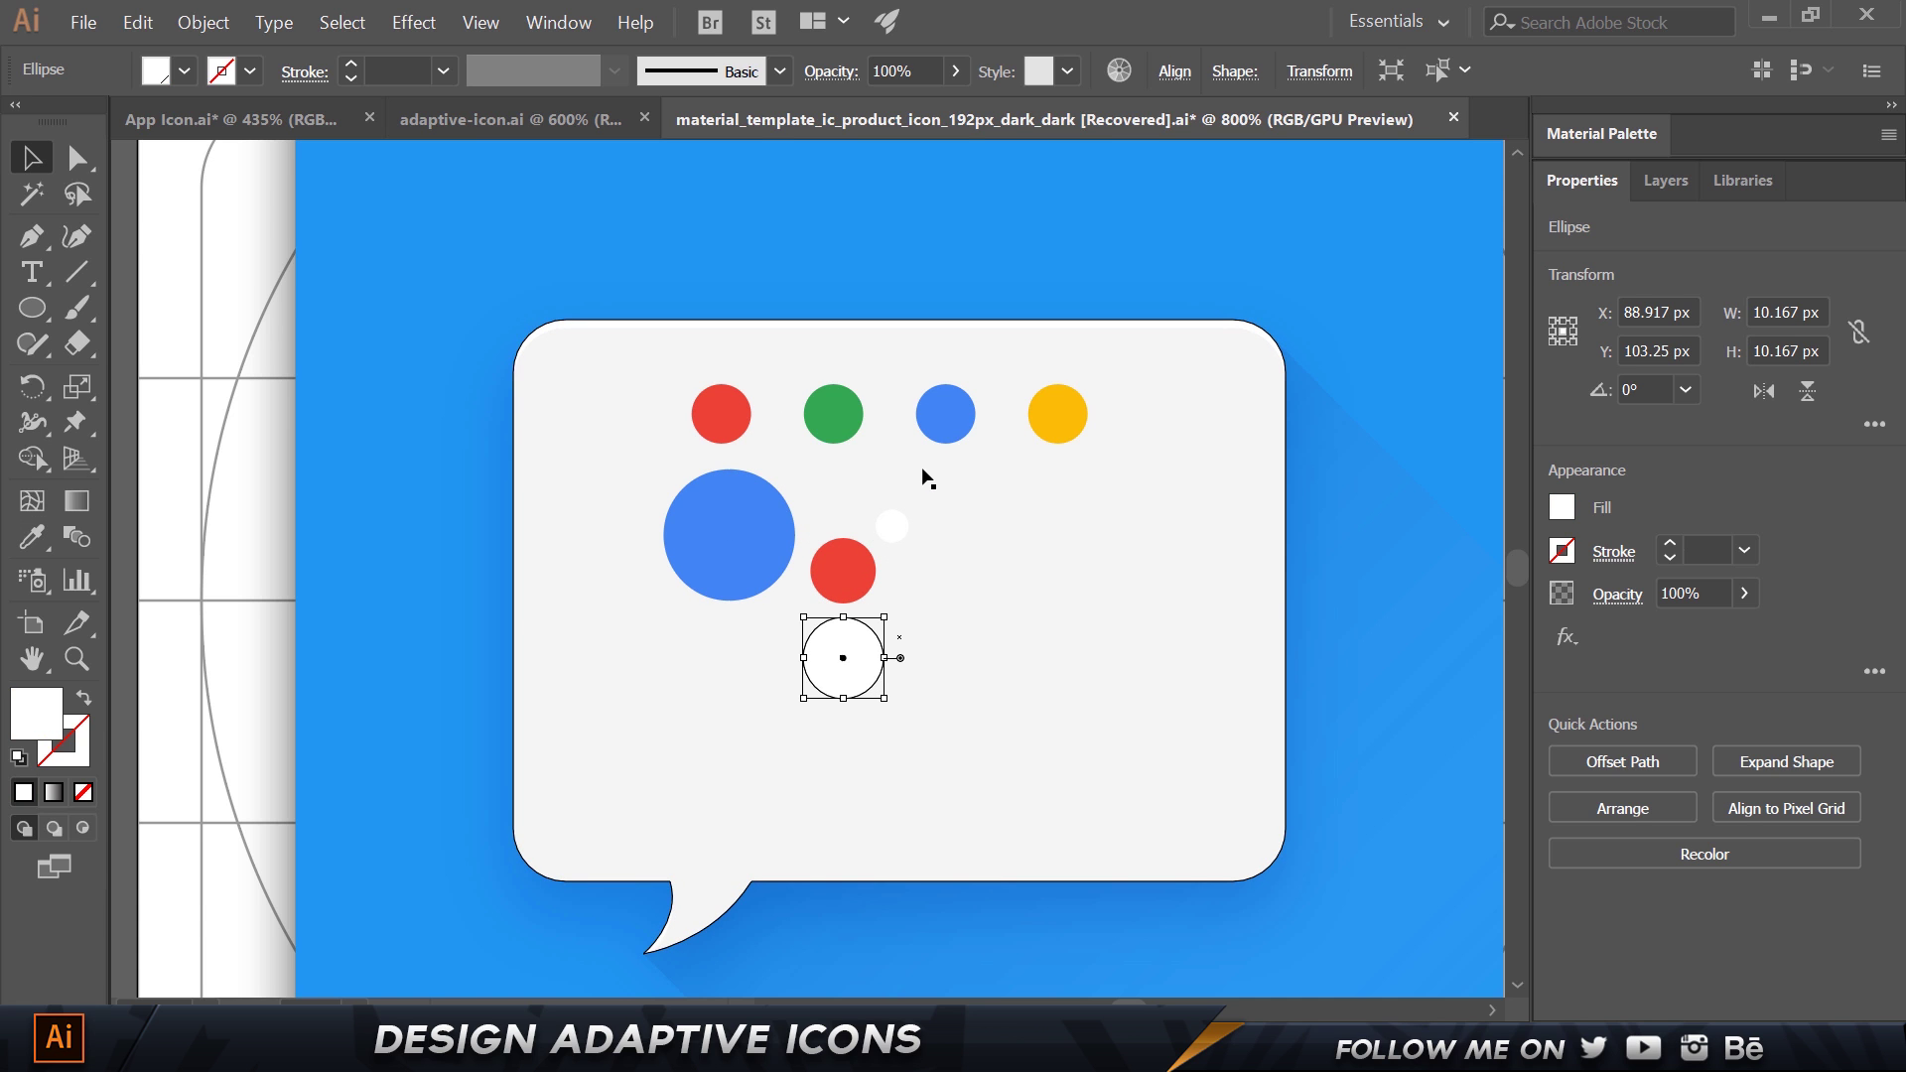
key(i)
click(1055, 413)
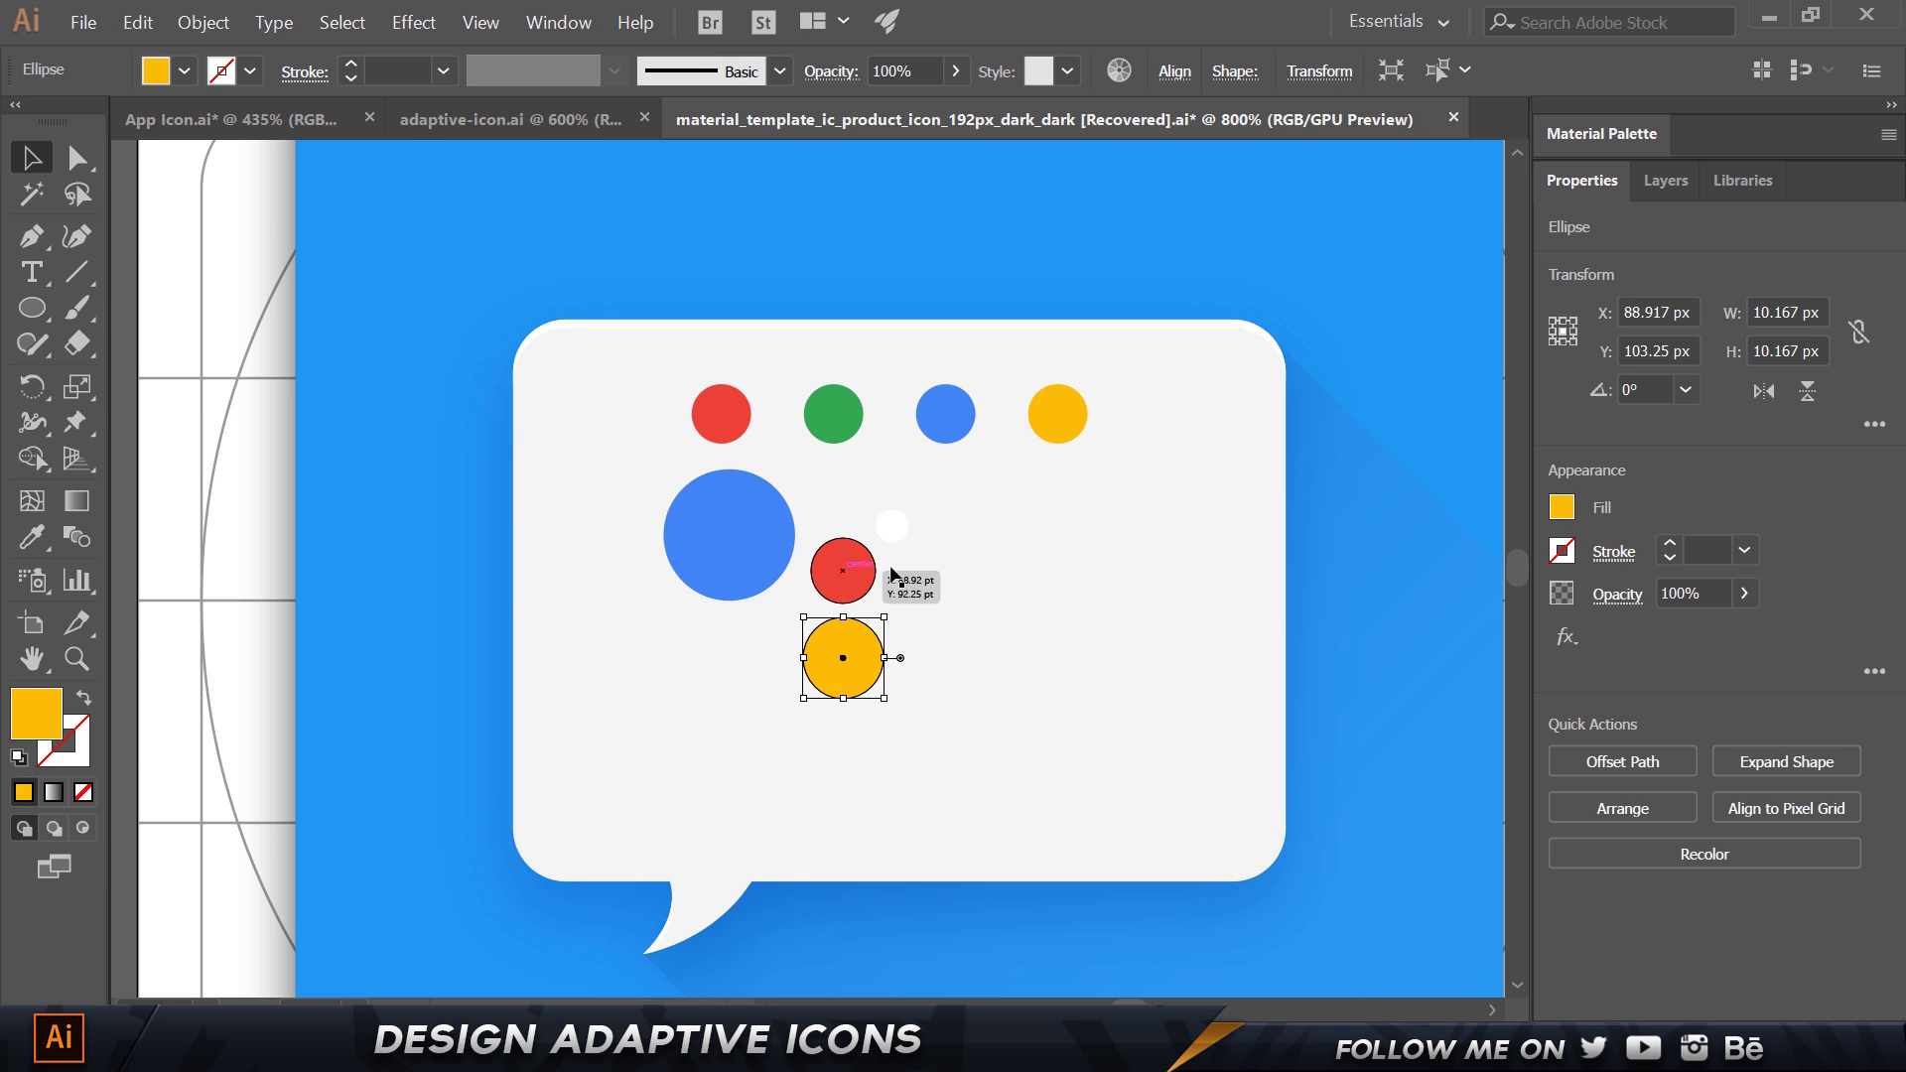
ctrl+click(891, 526)
click(852, 403)
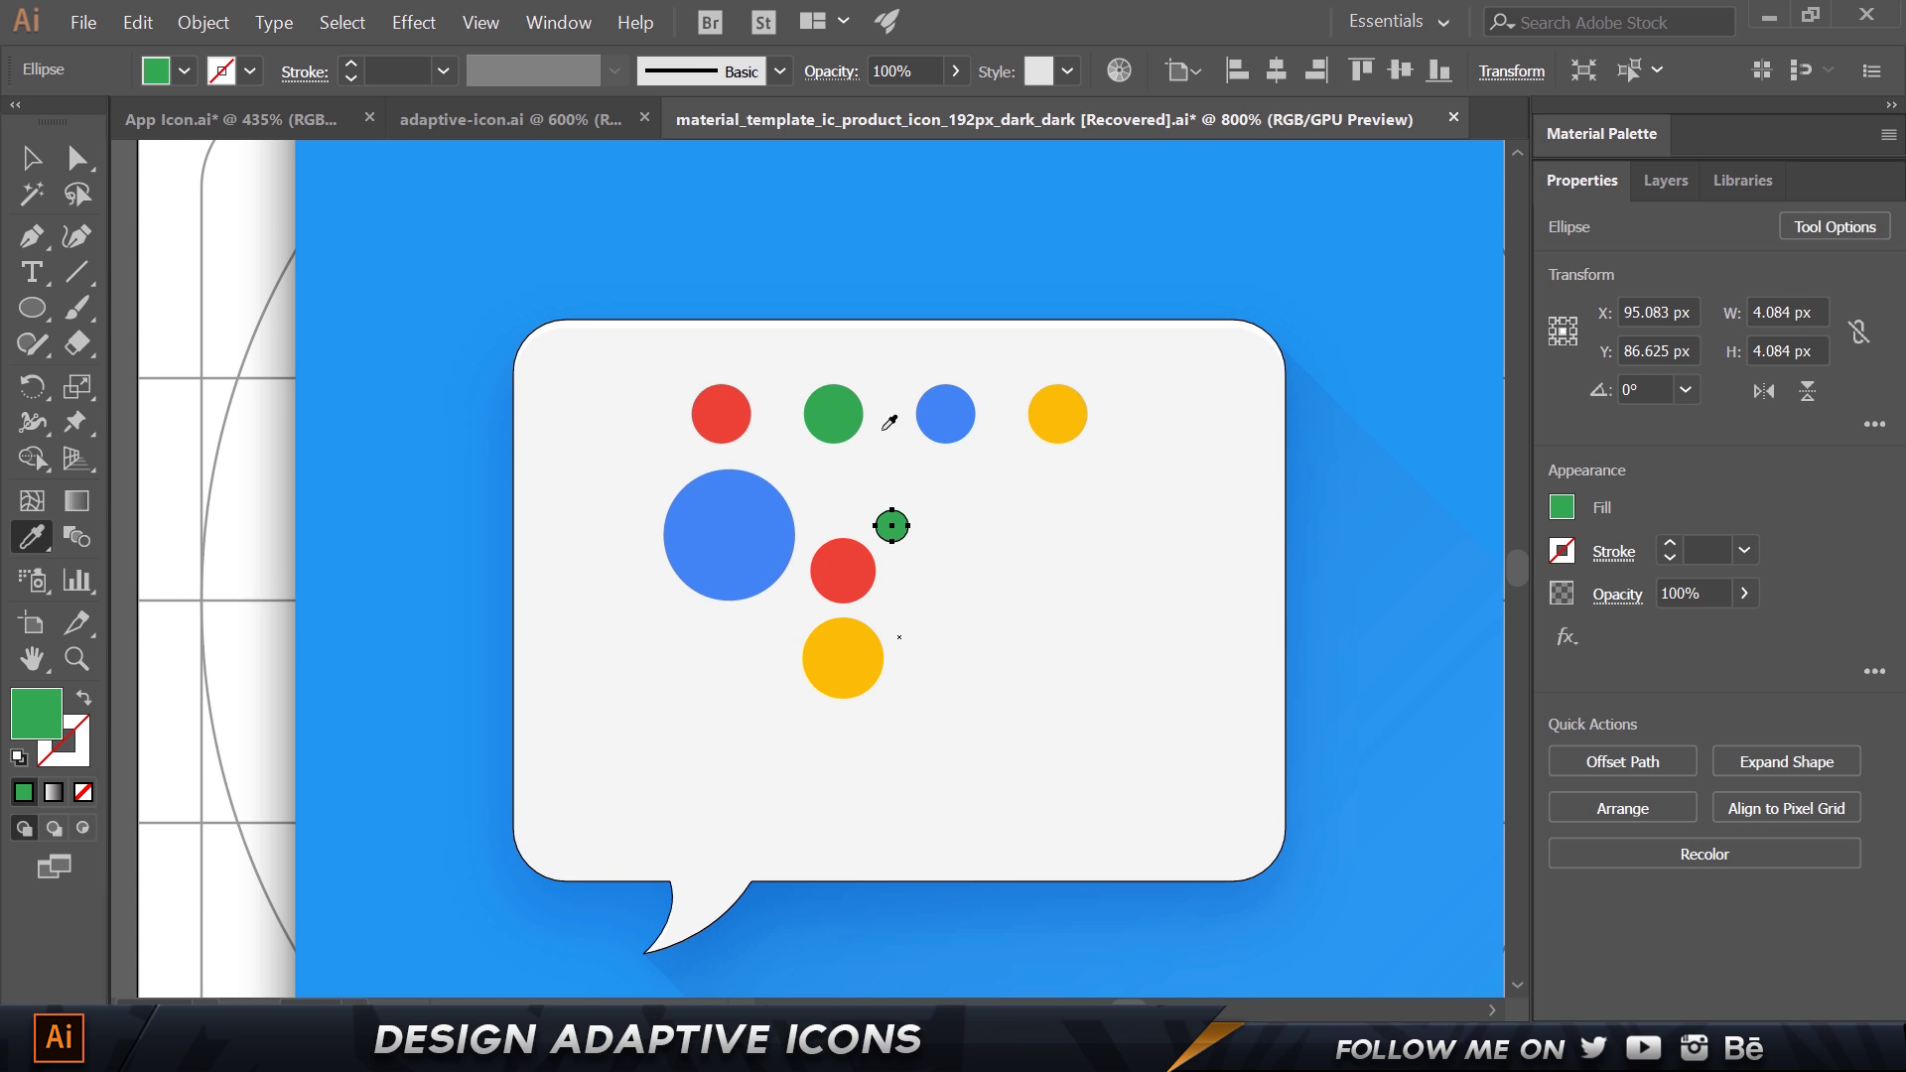
Delete the row of four pasted reference dots from the top of the bubble.
key(v)
click(1055, 413)
shift+click(945, 413)
shift+click(828, 425)
shift+click(721, 413)
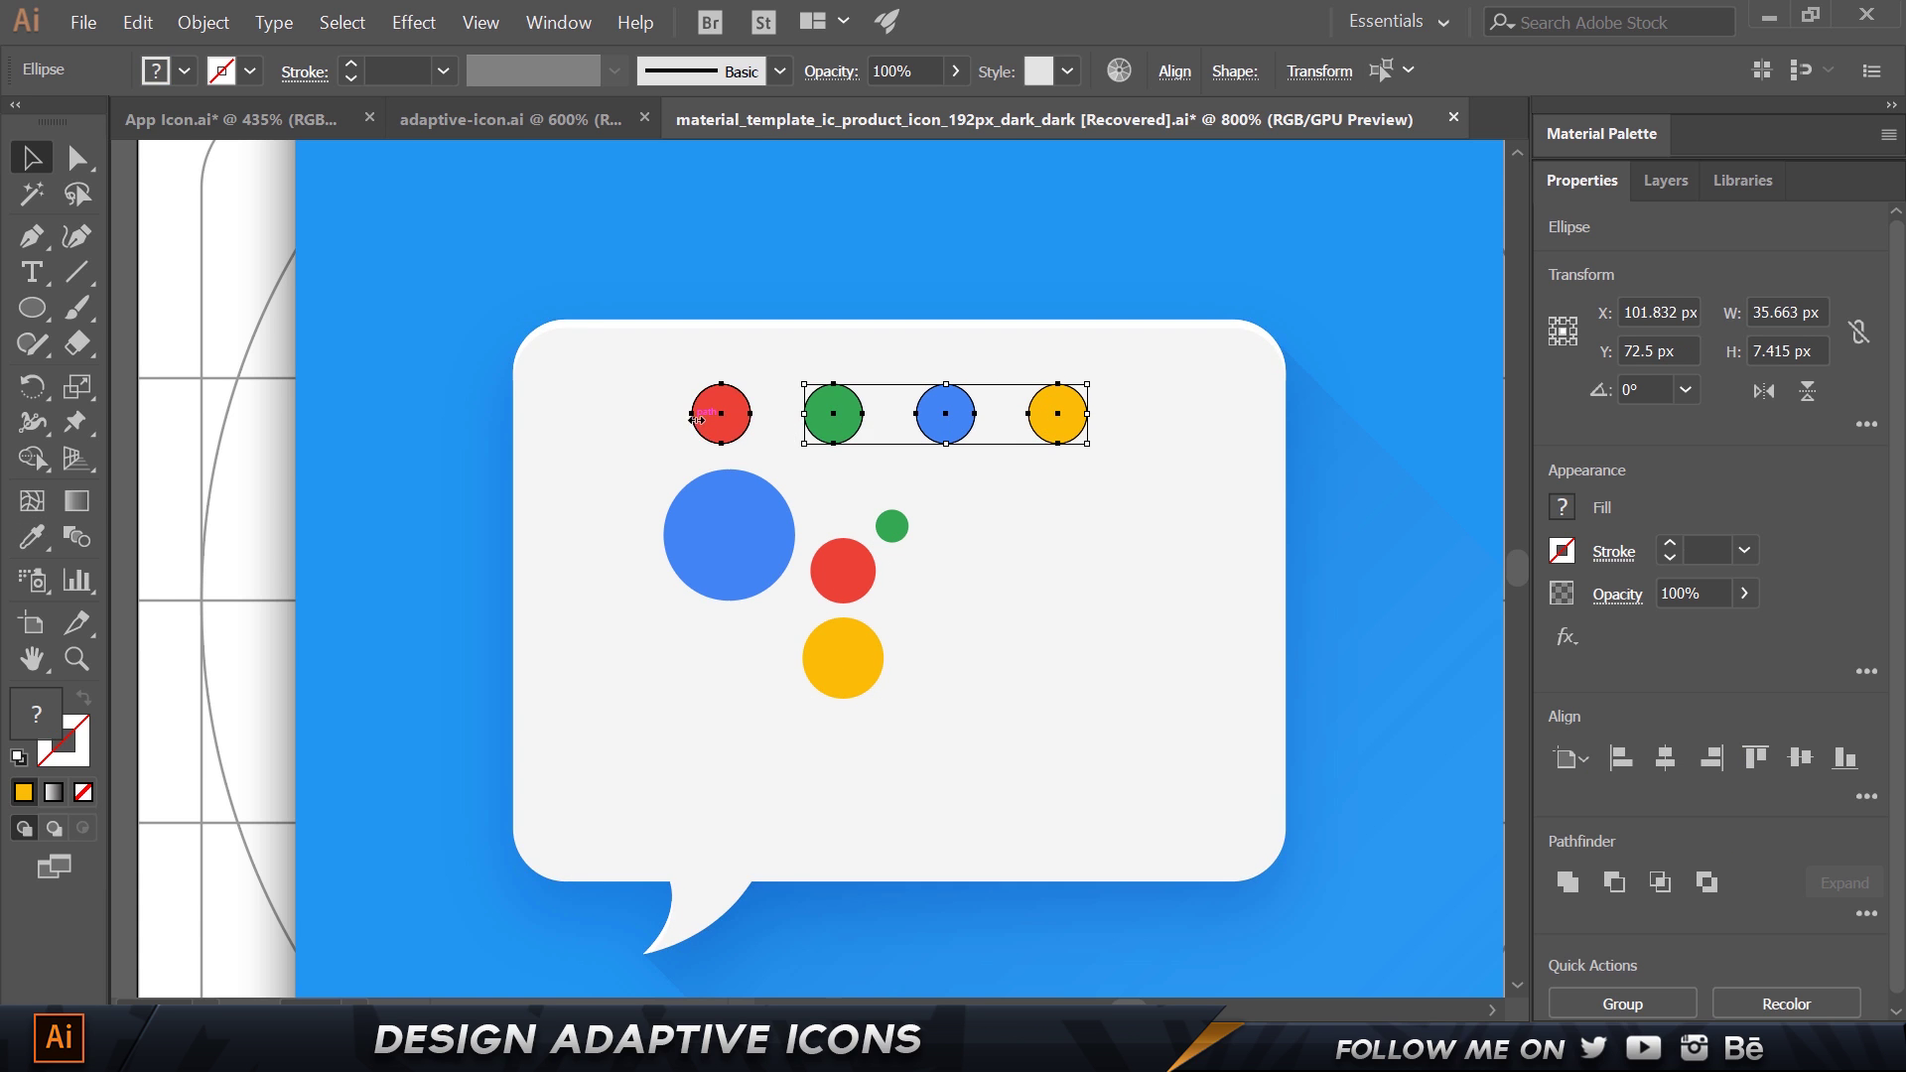
key(Delete)
click(776, 497)
click(832, 570)
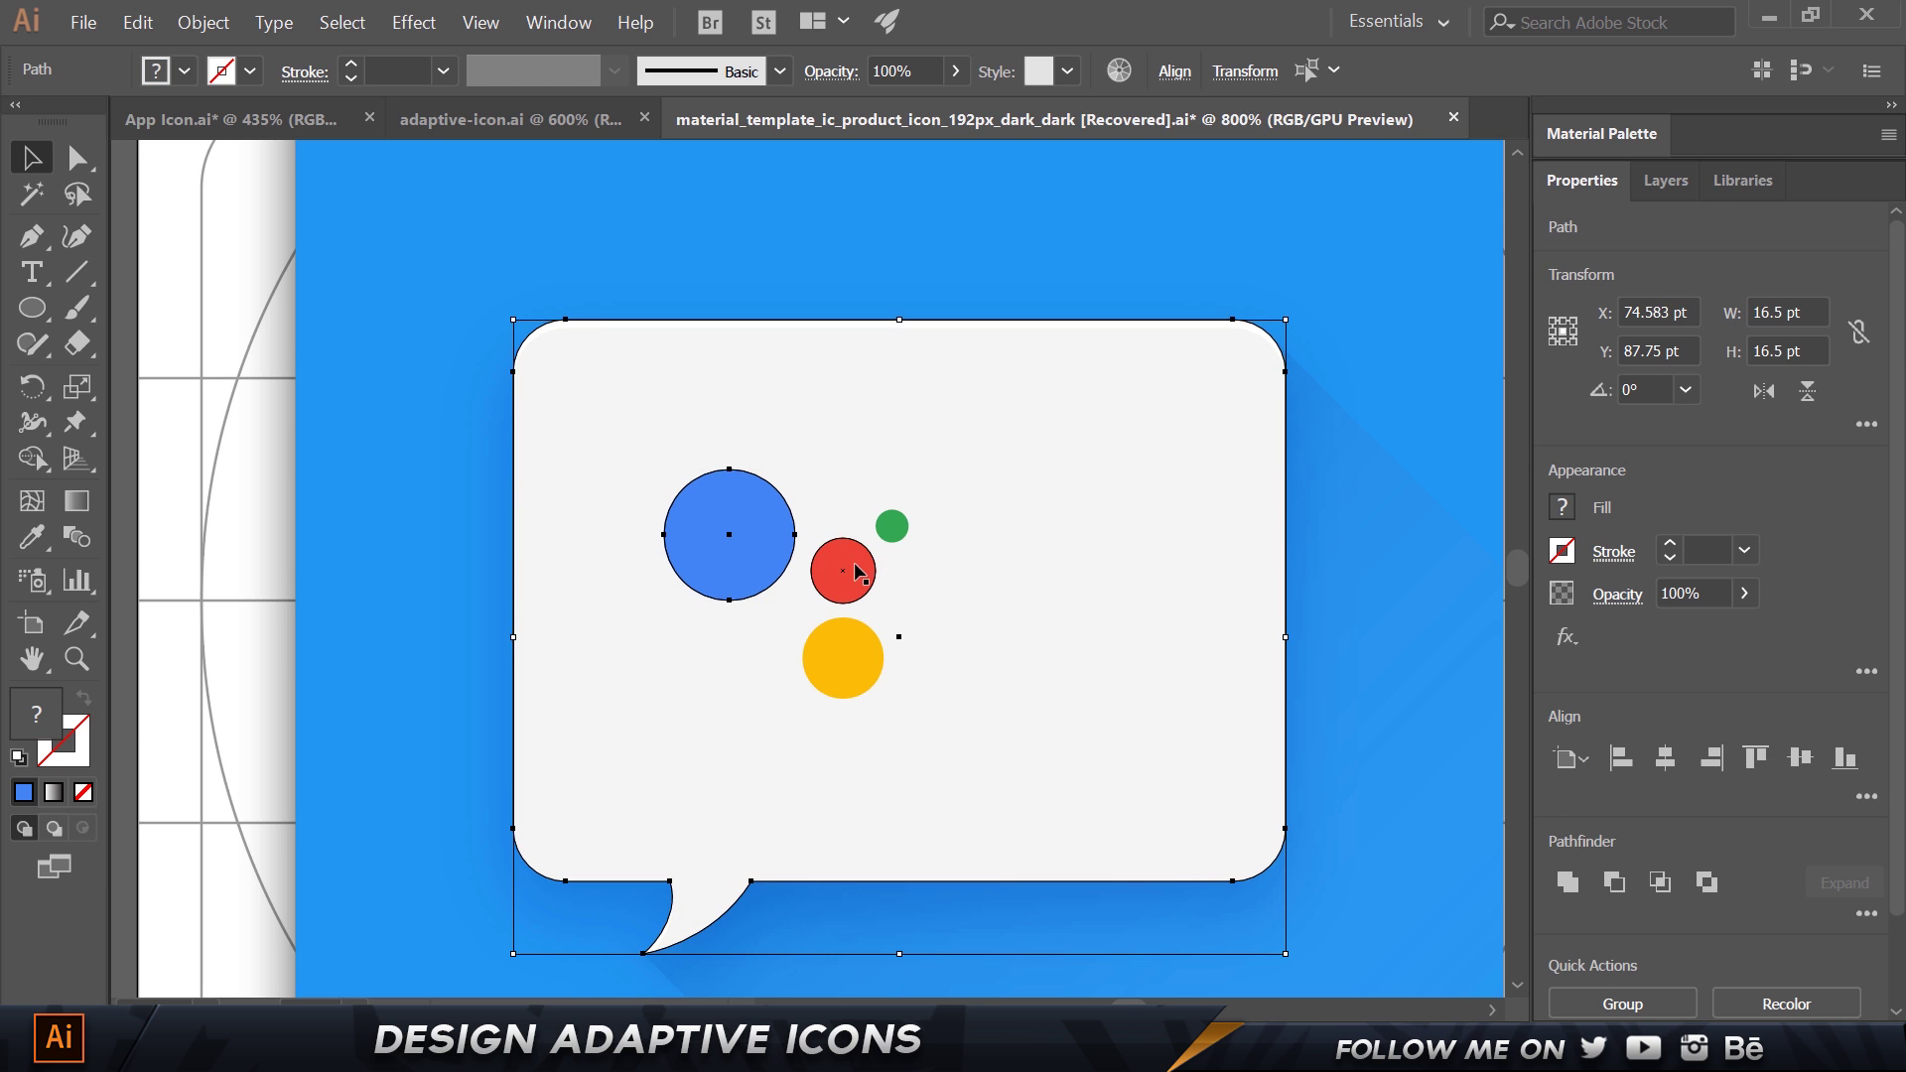
click(320, 582)
Group the blue, red, green and yellow circles inside the chat bubble.
click(731, 544)
shift+click(852, 578)
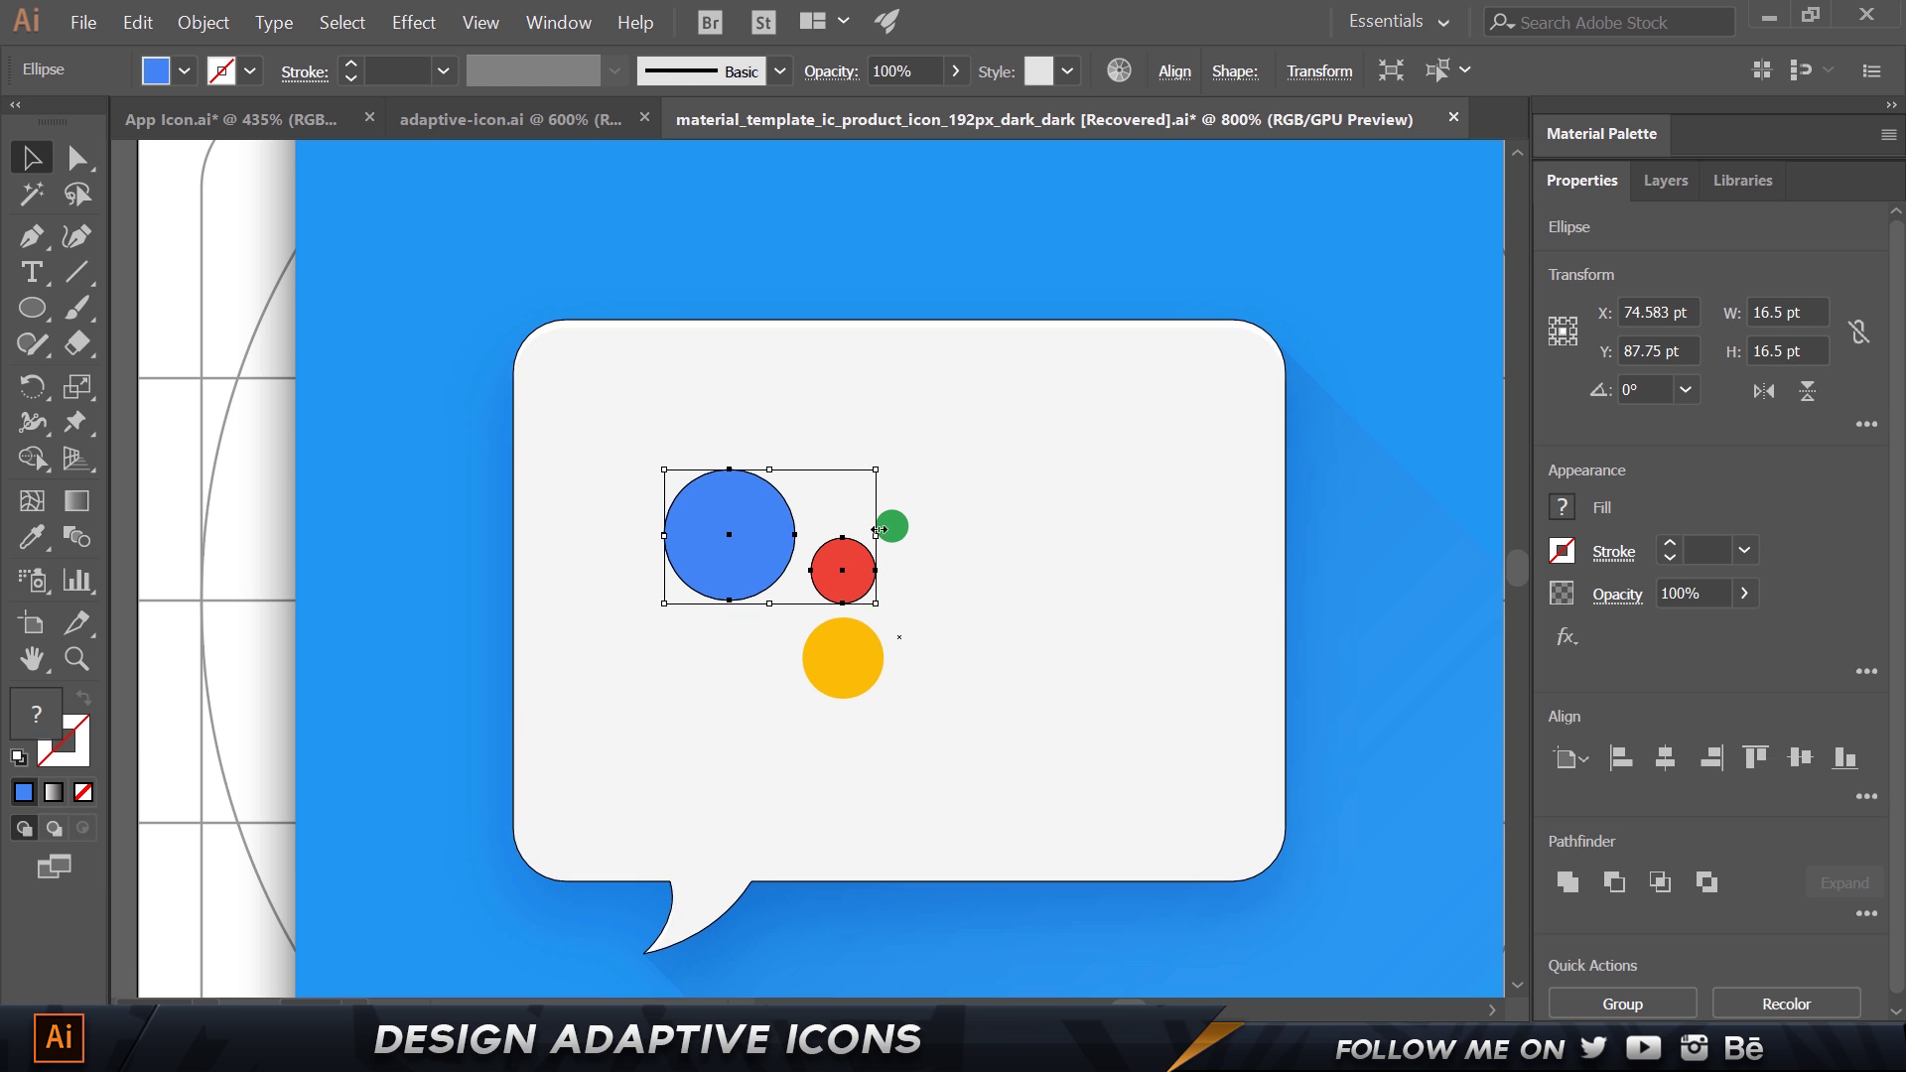
shift+click(892, 526)
shift+click(867, 656)
key(ctrl+g)
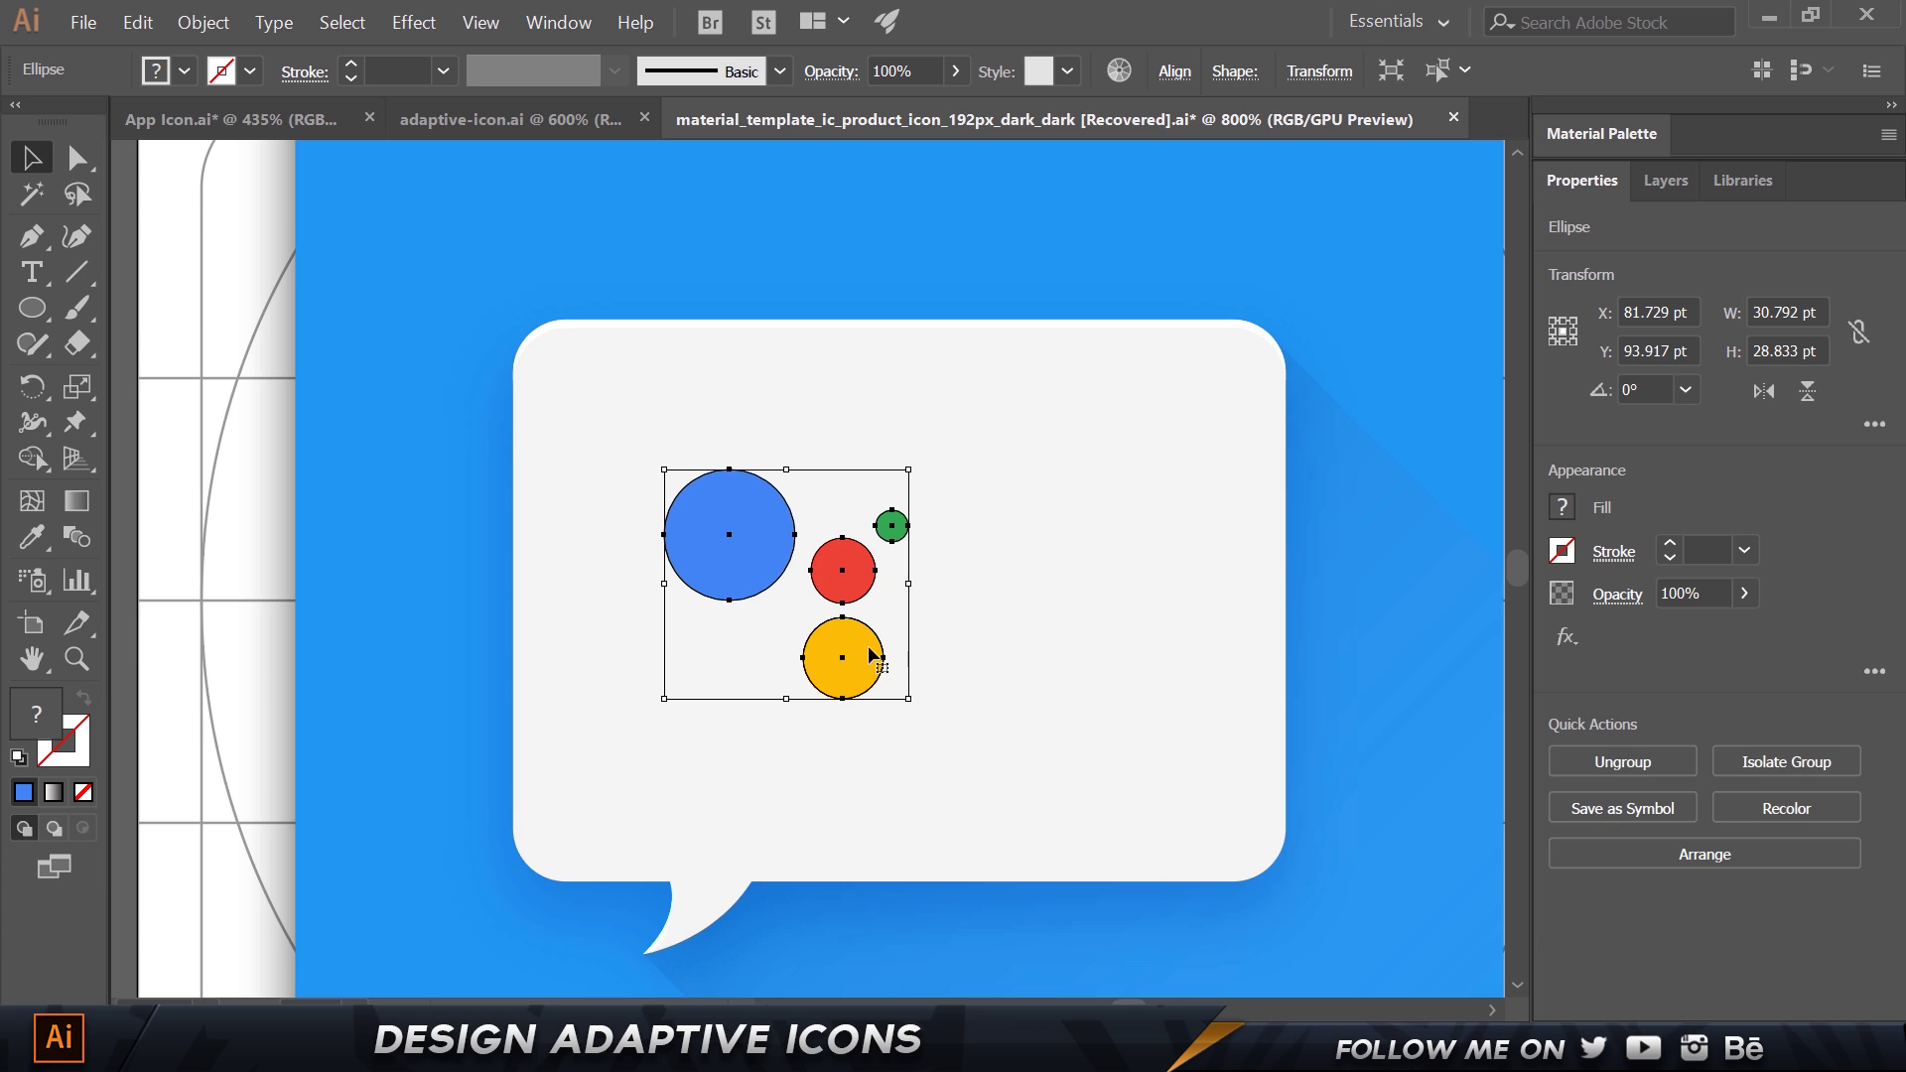
Align the group of coloured circles to the horizontal and vertical centre of the artboard.
click(1172, 72)
click(926, 154)
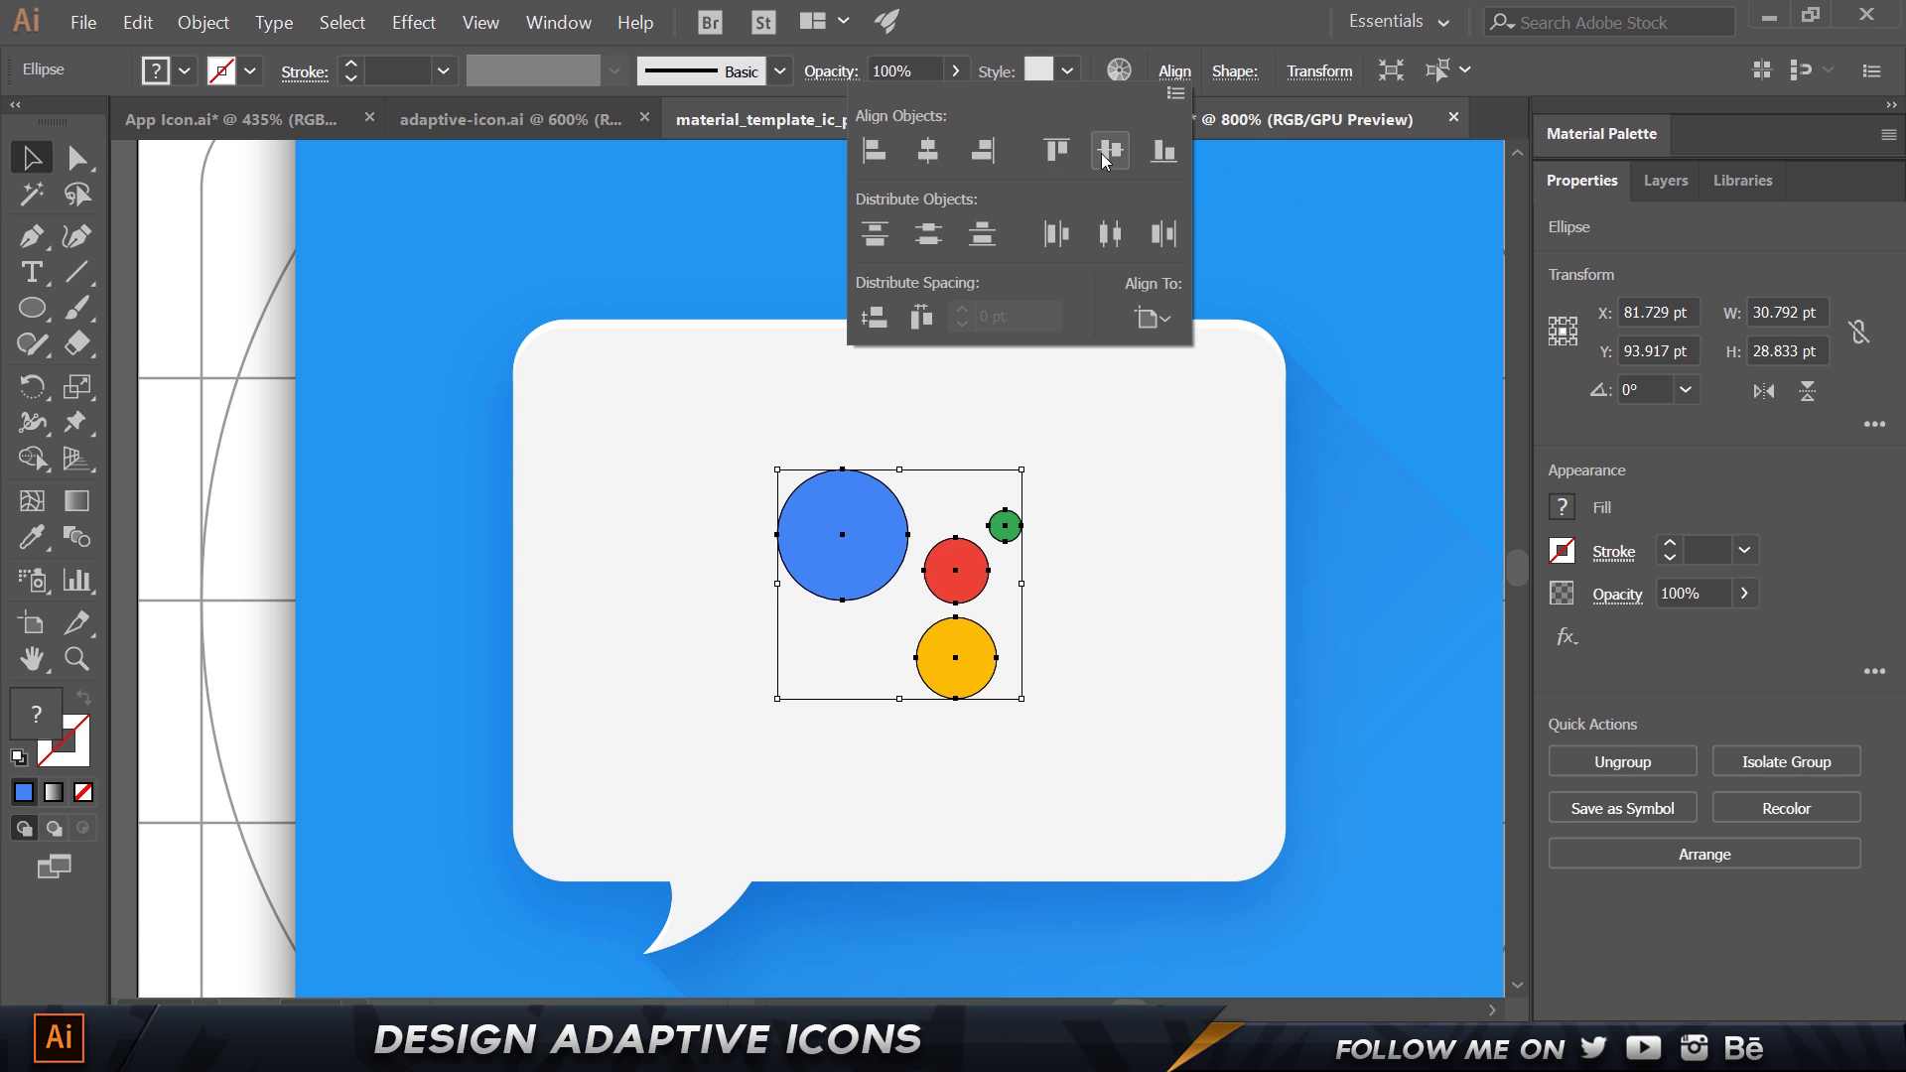
click(1110, 151)
key(ctrl+shift+a)
key(ctrl+0)
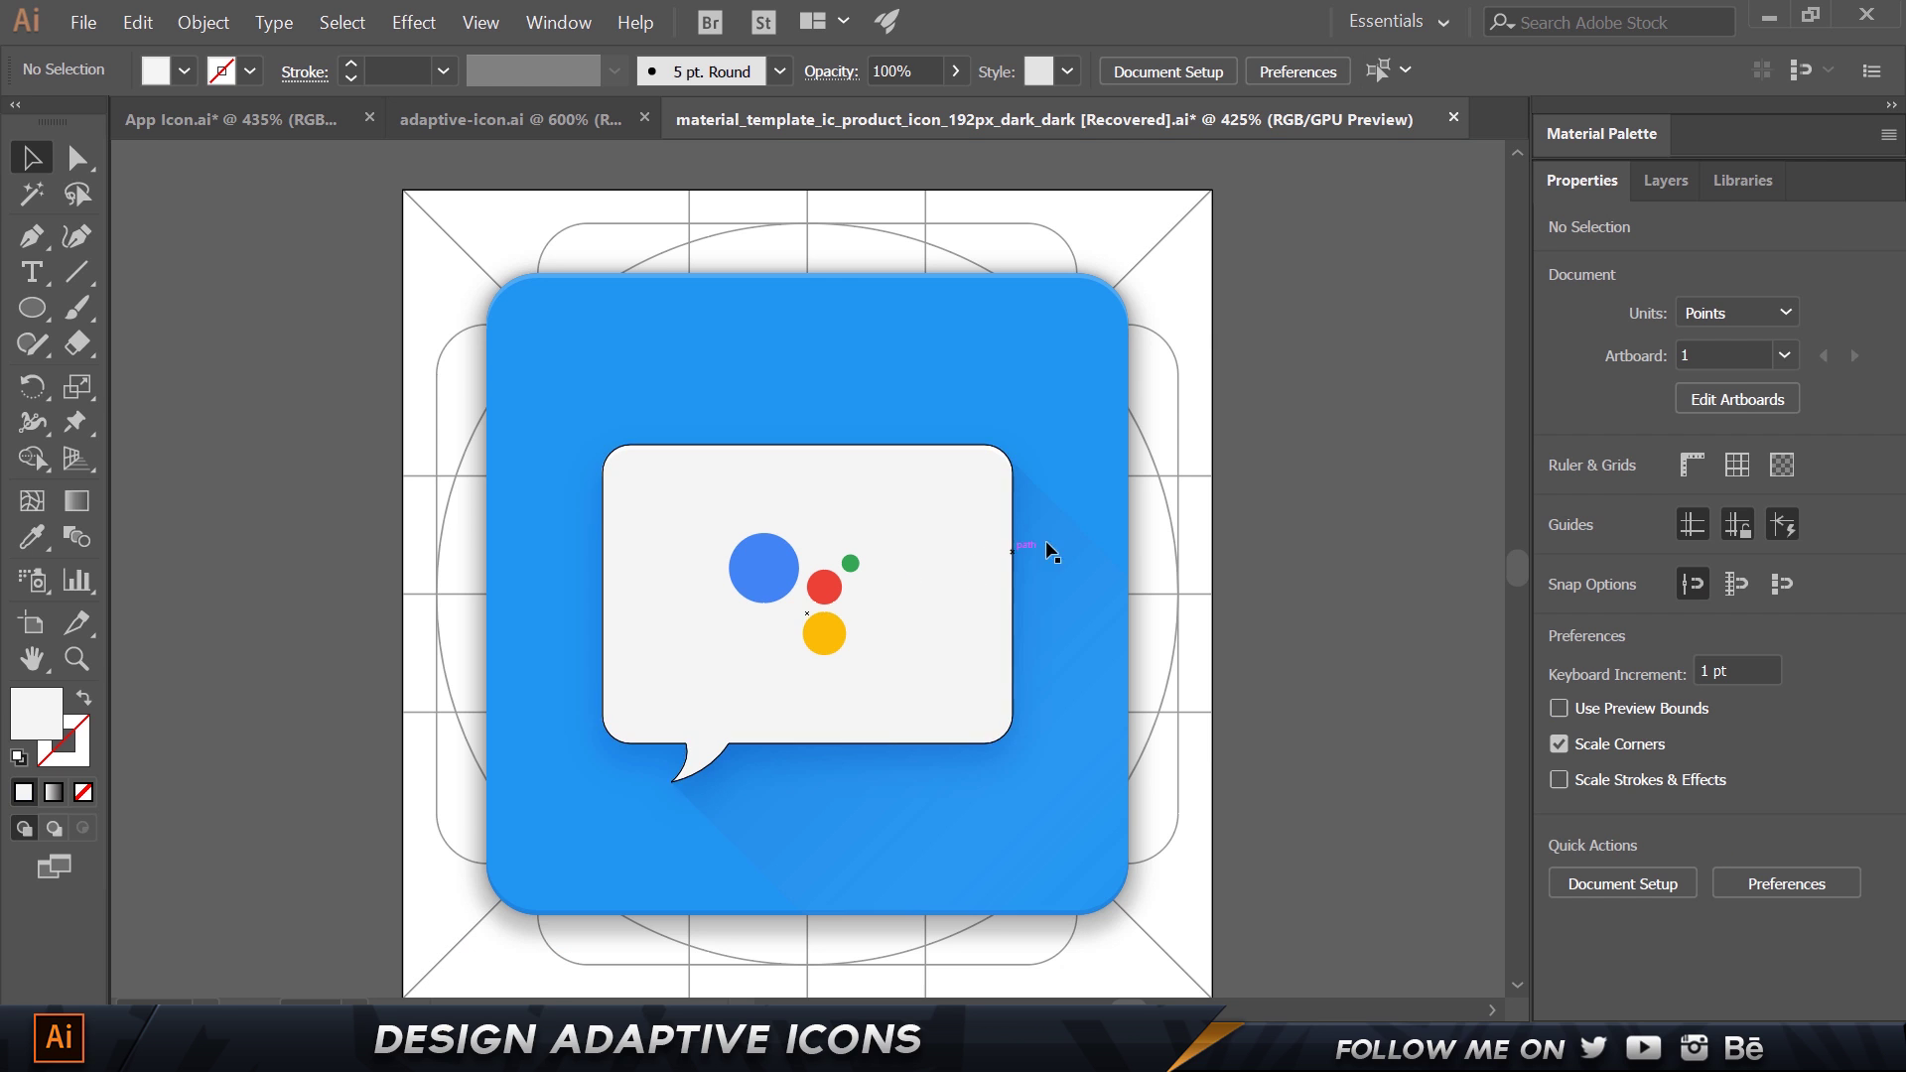
click(778, 588)
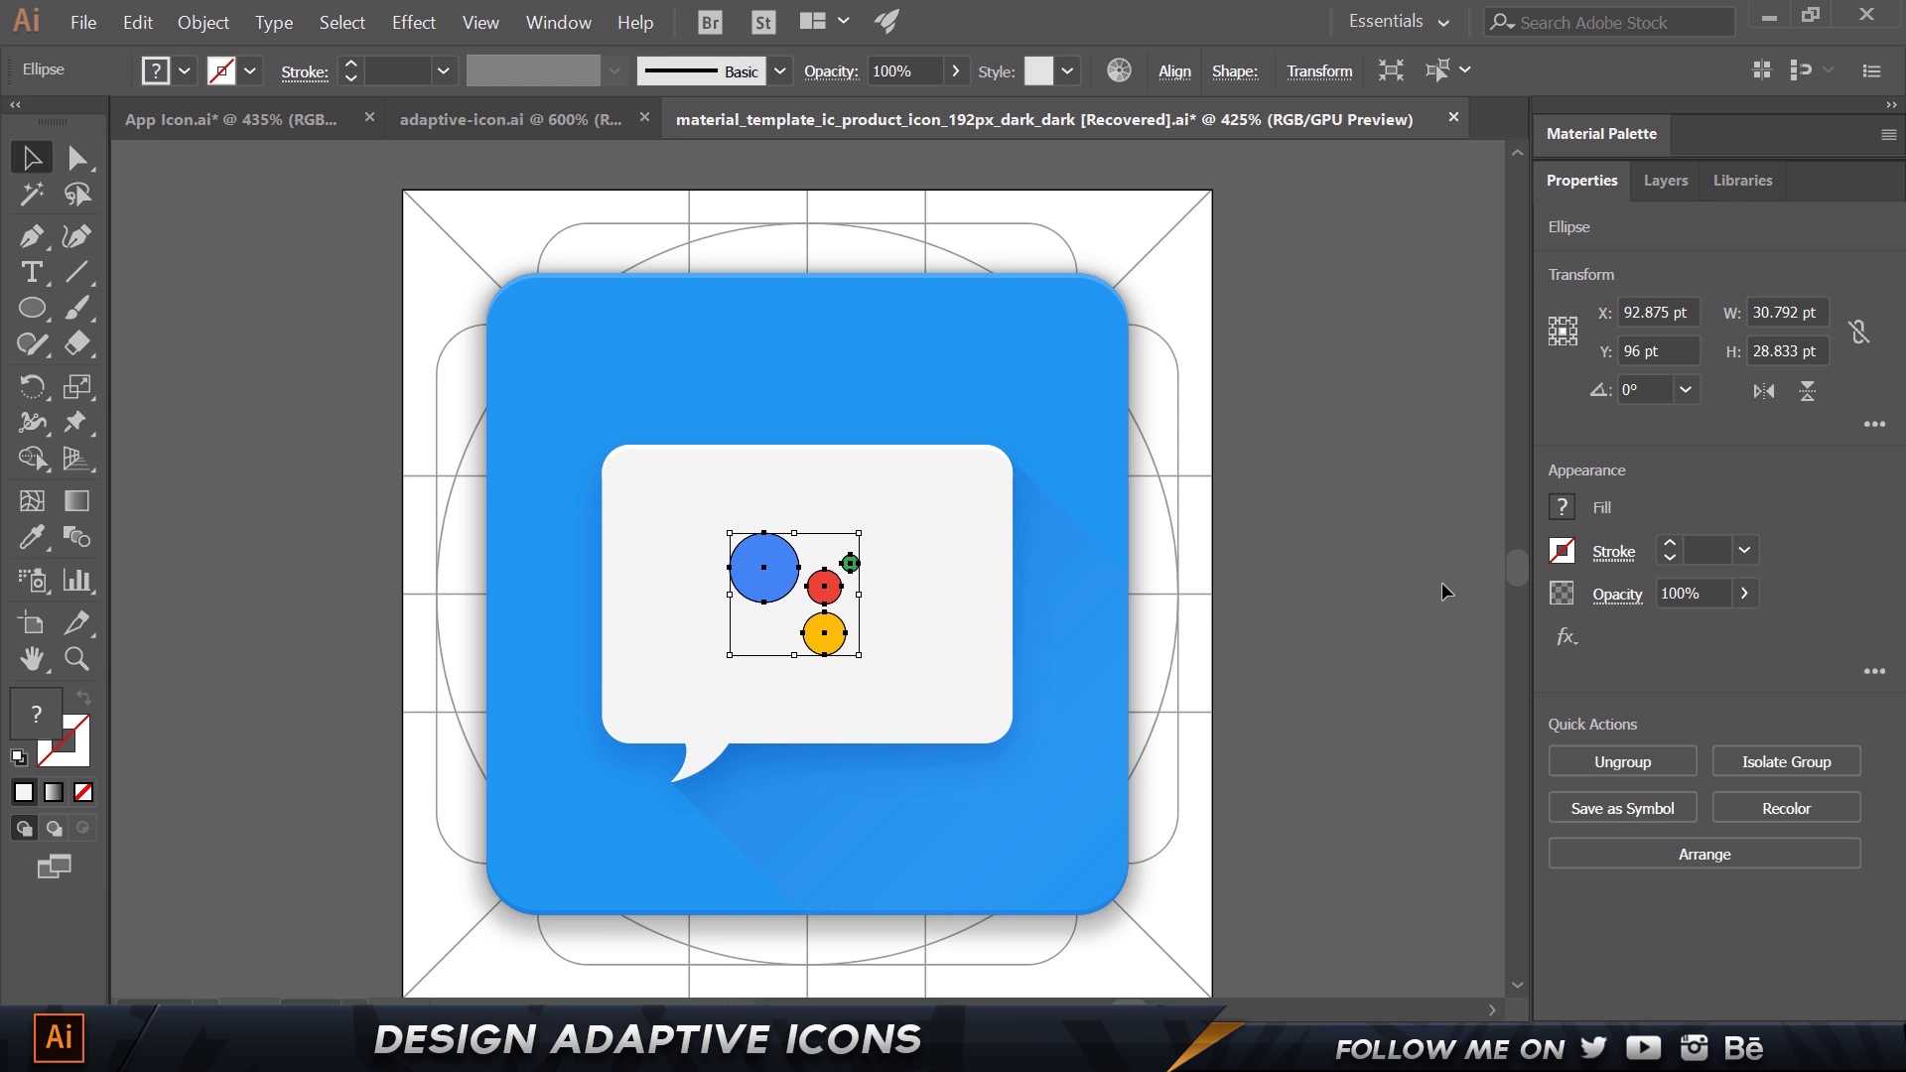
key(ctrl+shift+a)
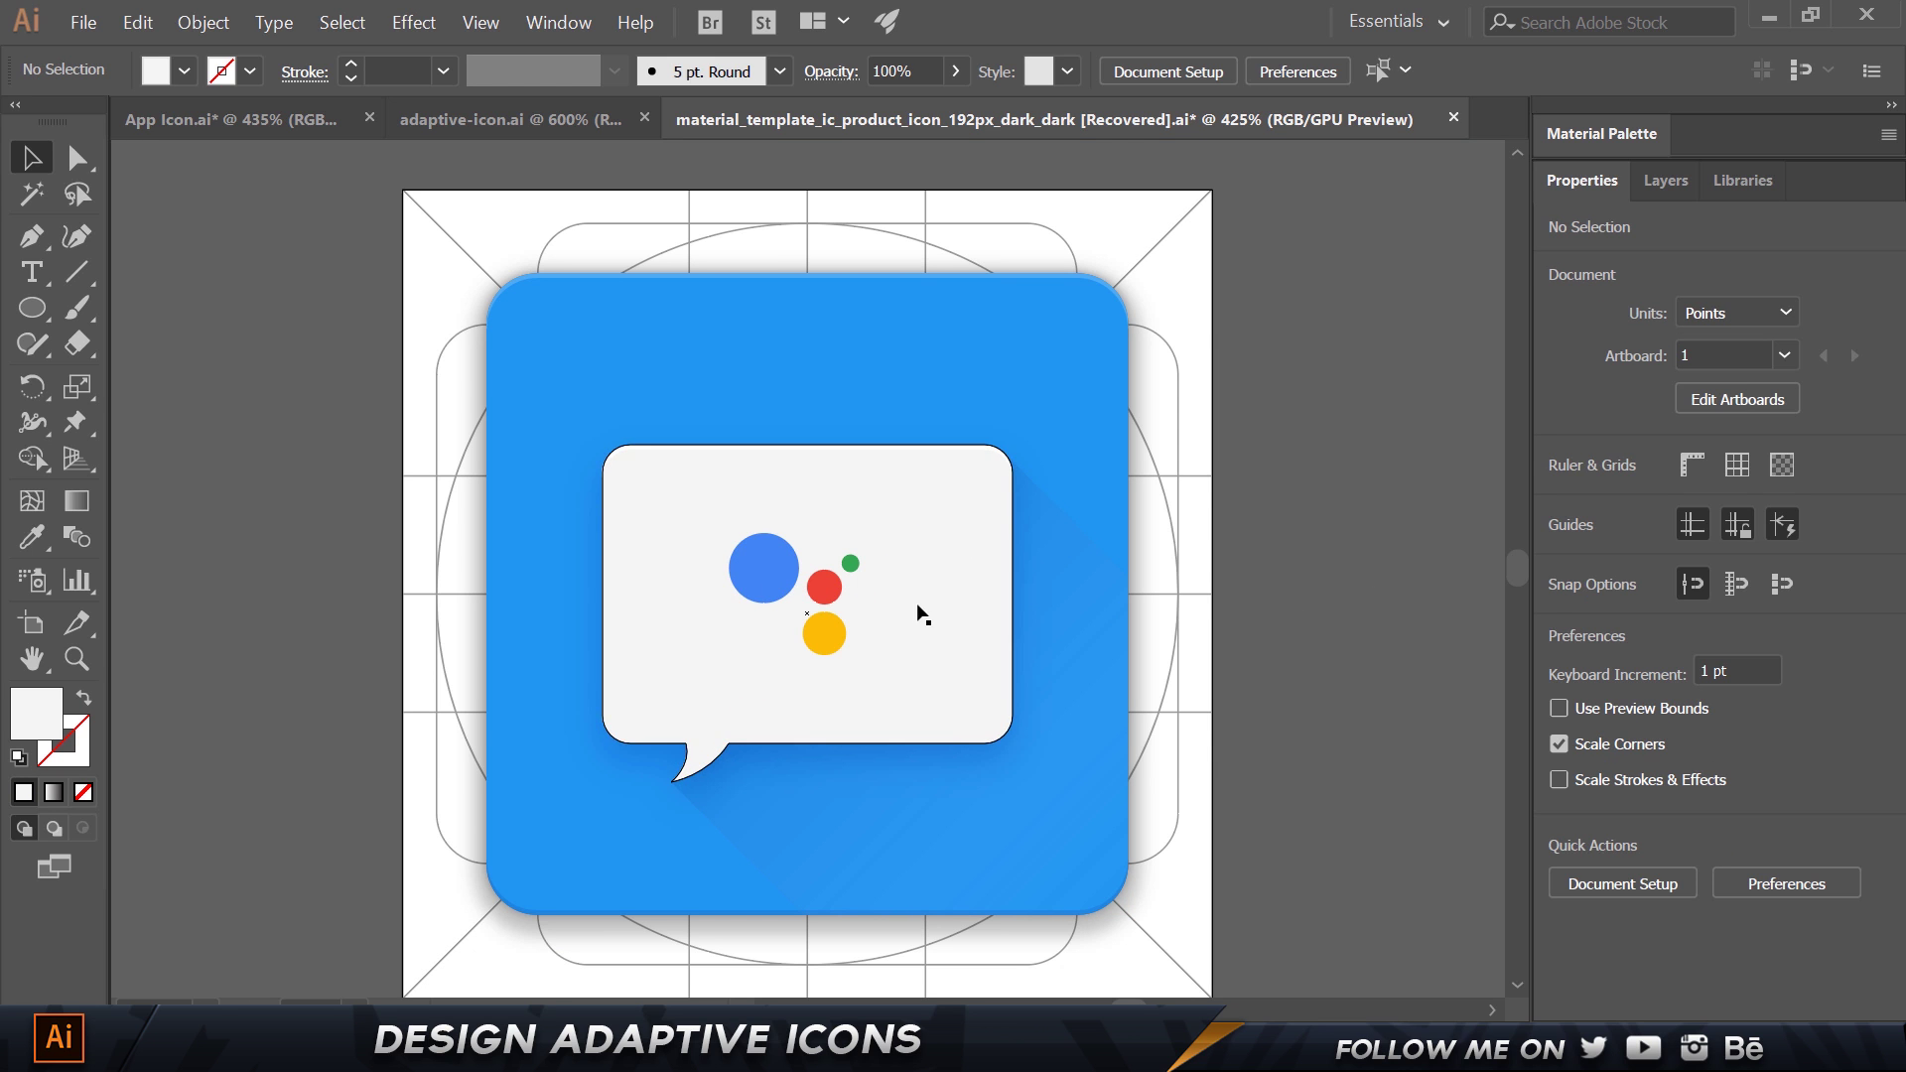
Switch to the browser and review the finishing layer specification in the Material Design icon guidelines.
key(ctrl+plus)
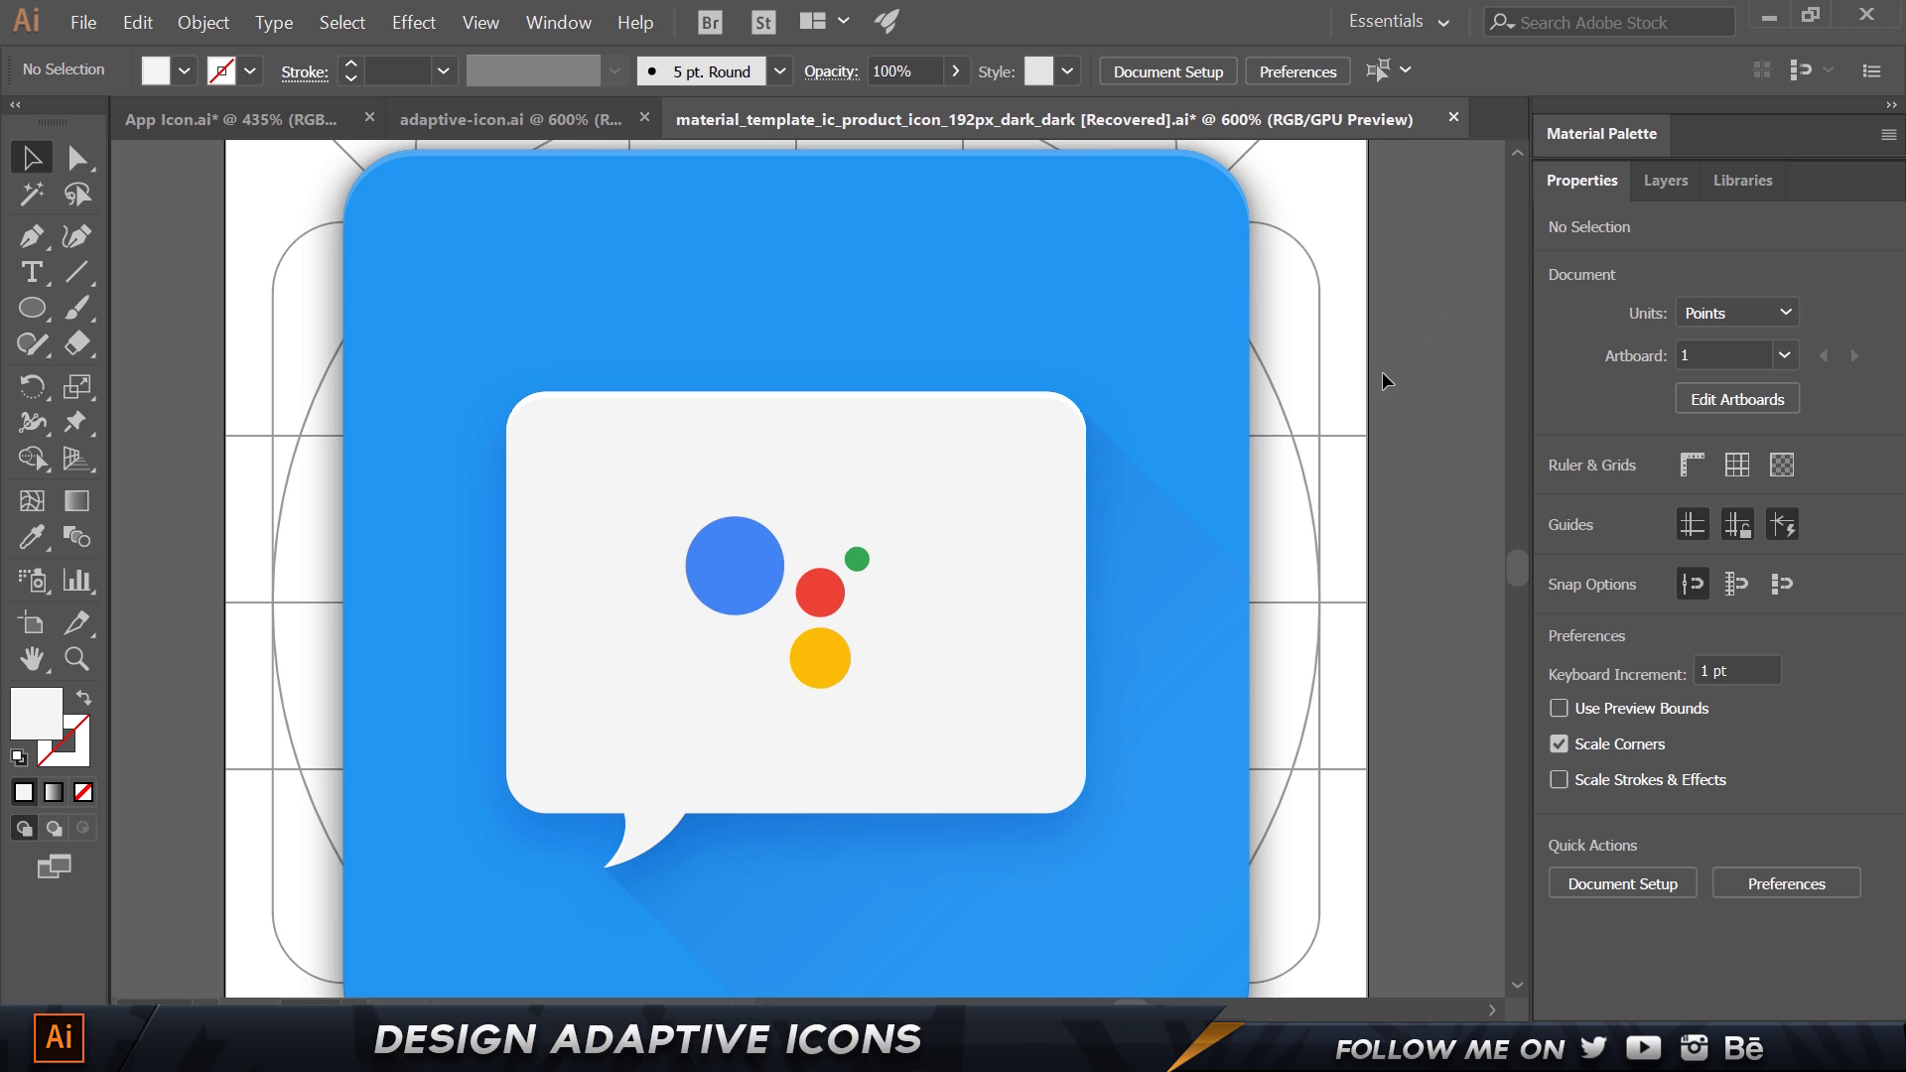
key(alt+Tab)
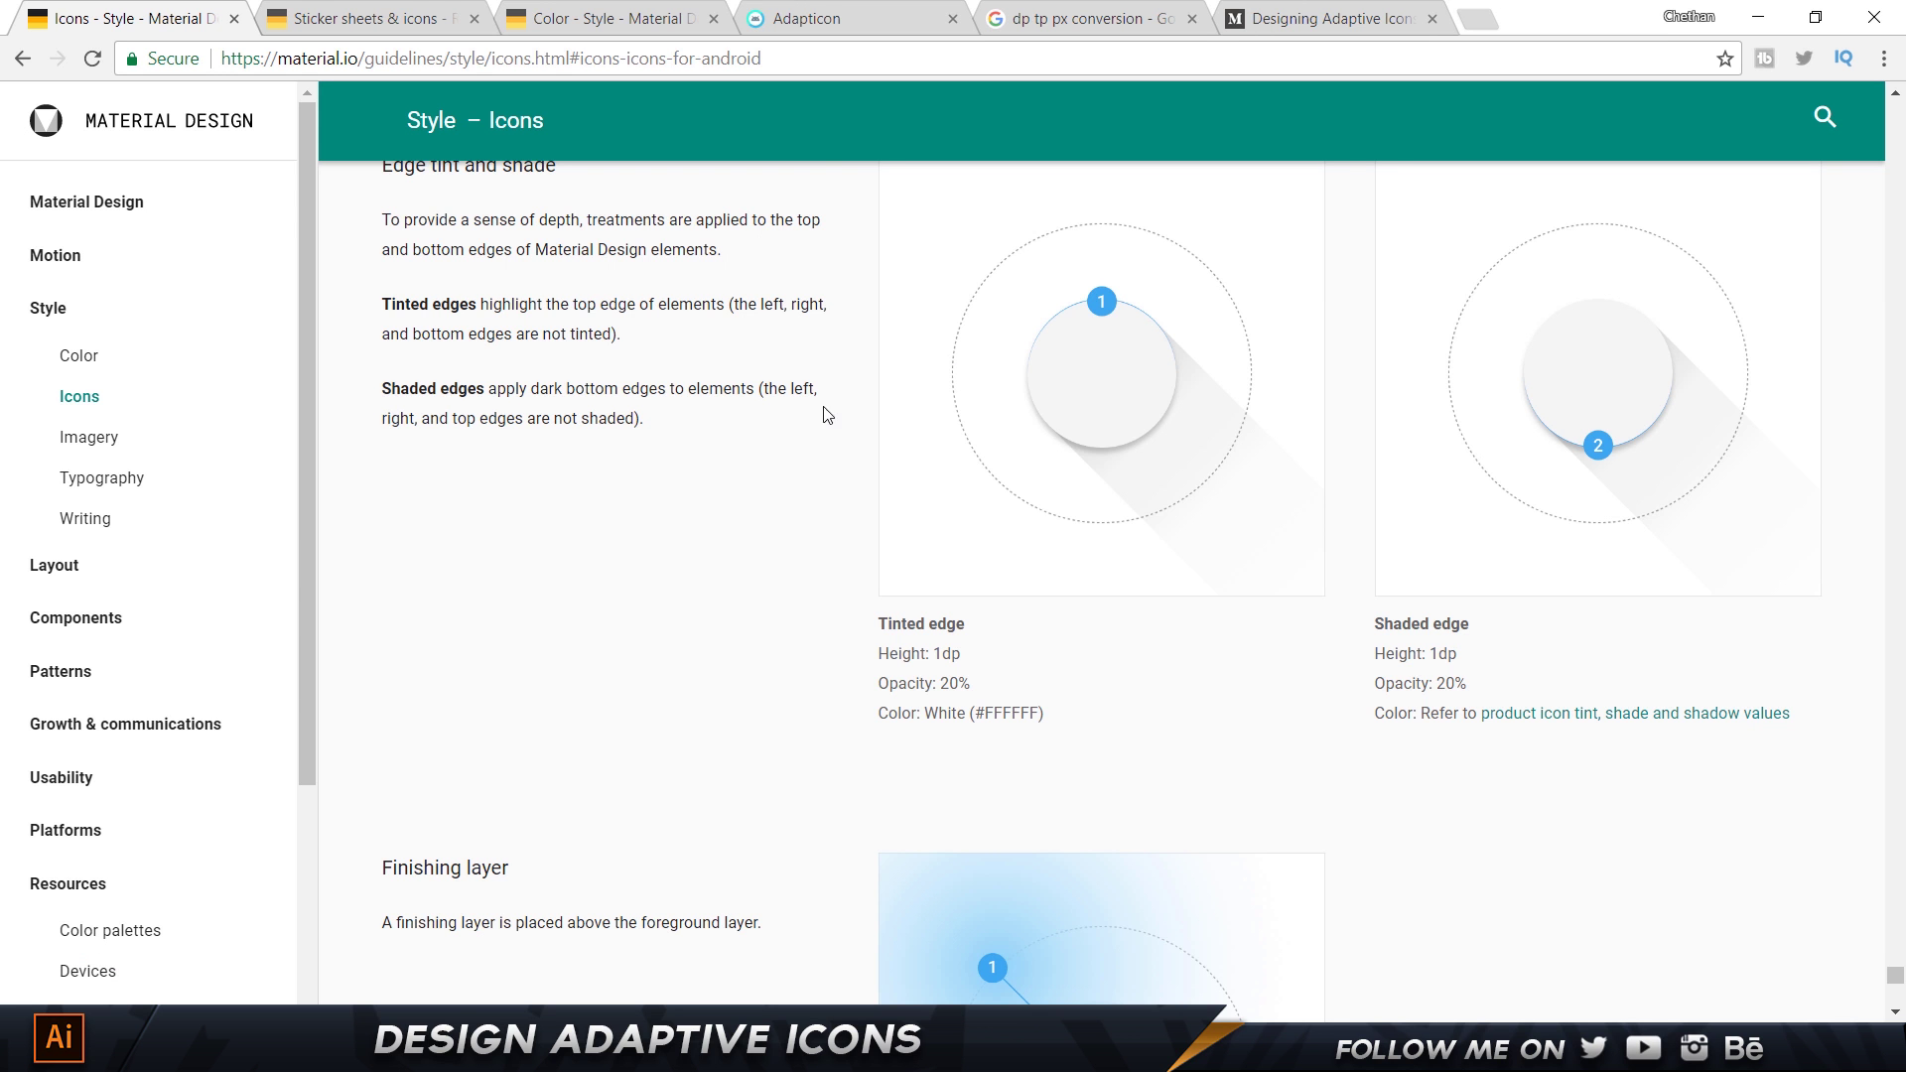
scroll(809, 447, up, 5)
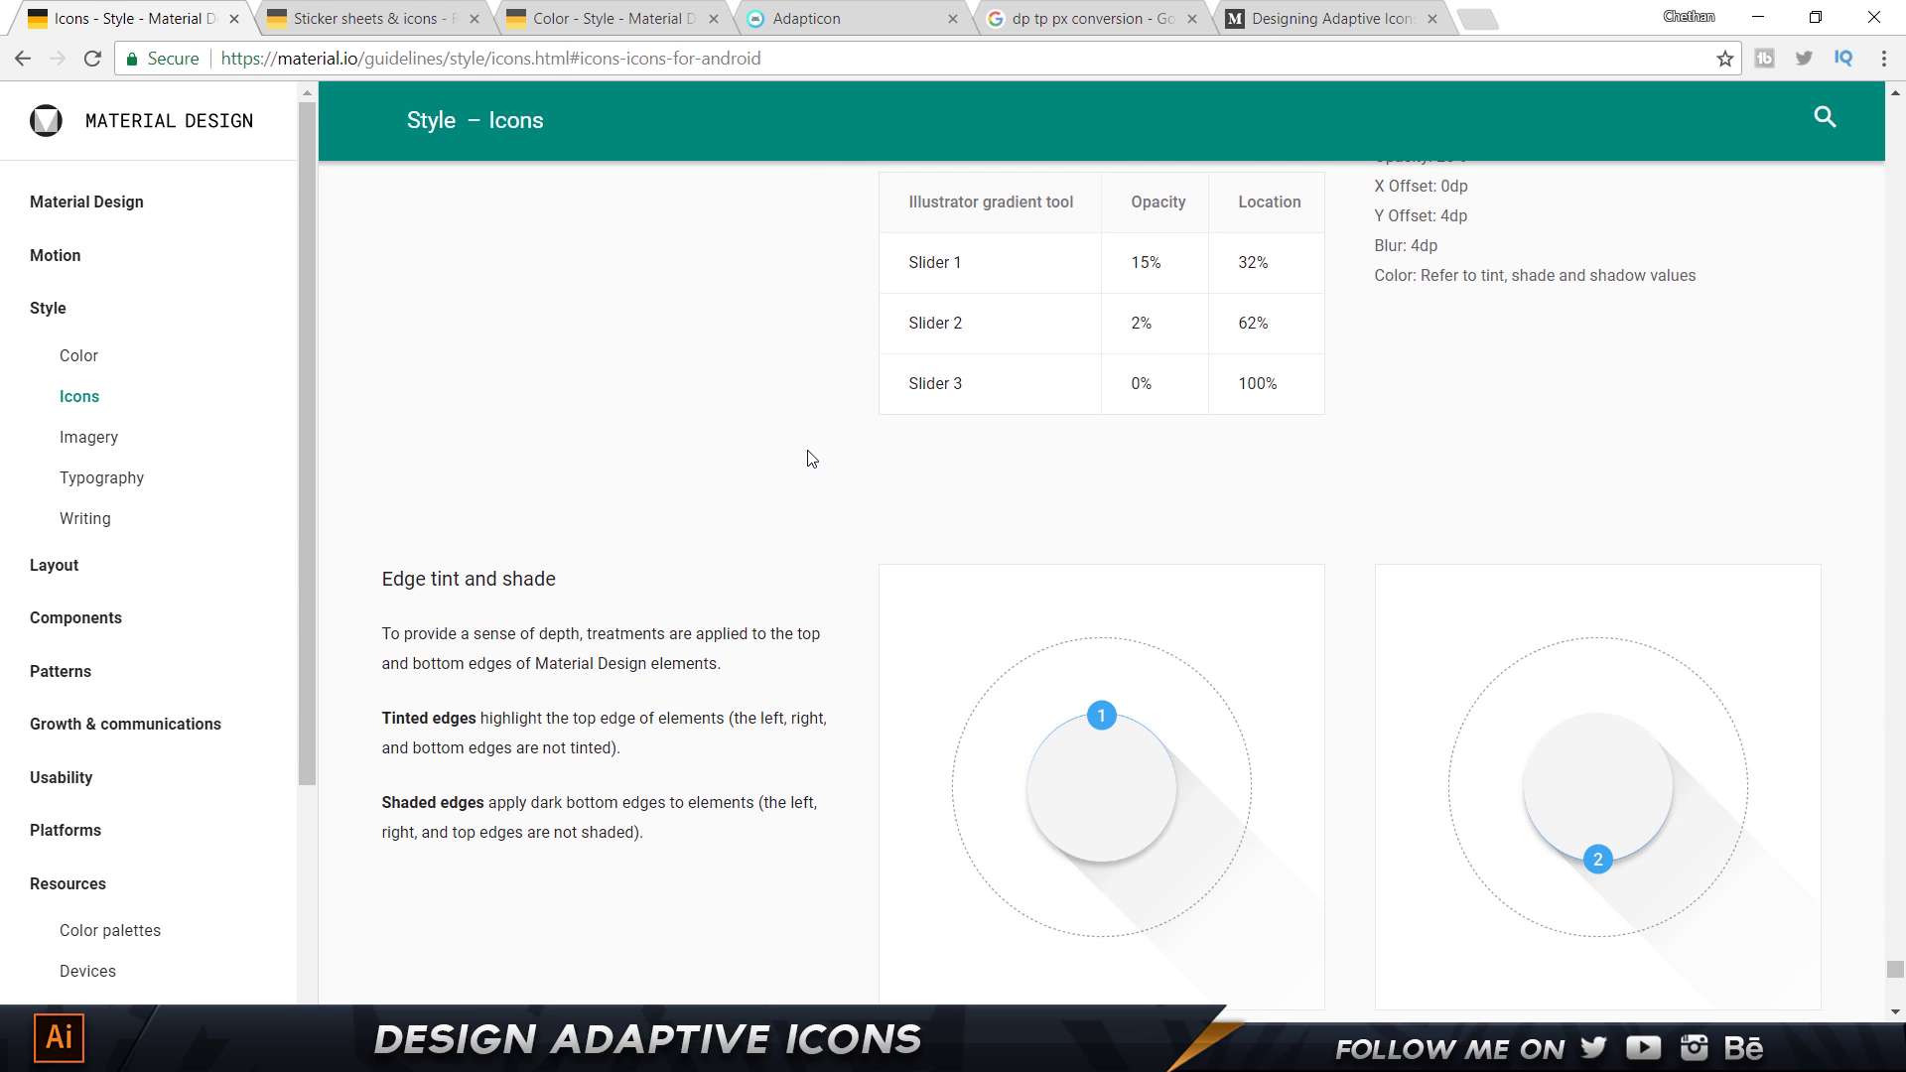
scroll(812, 458, down, 5)
scroll(814, 487, up, 4)
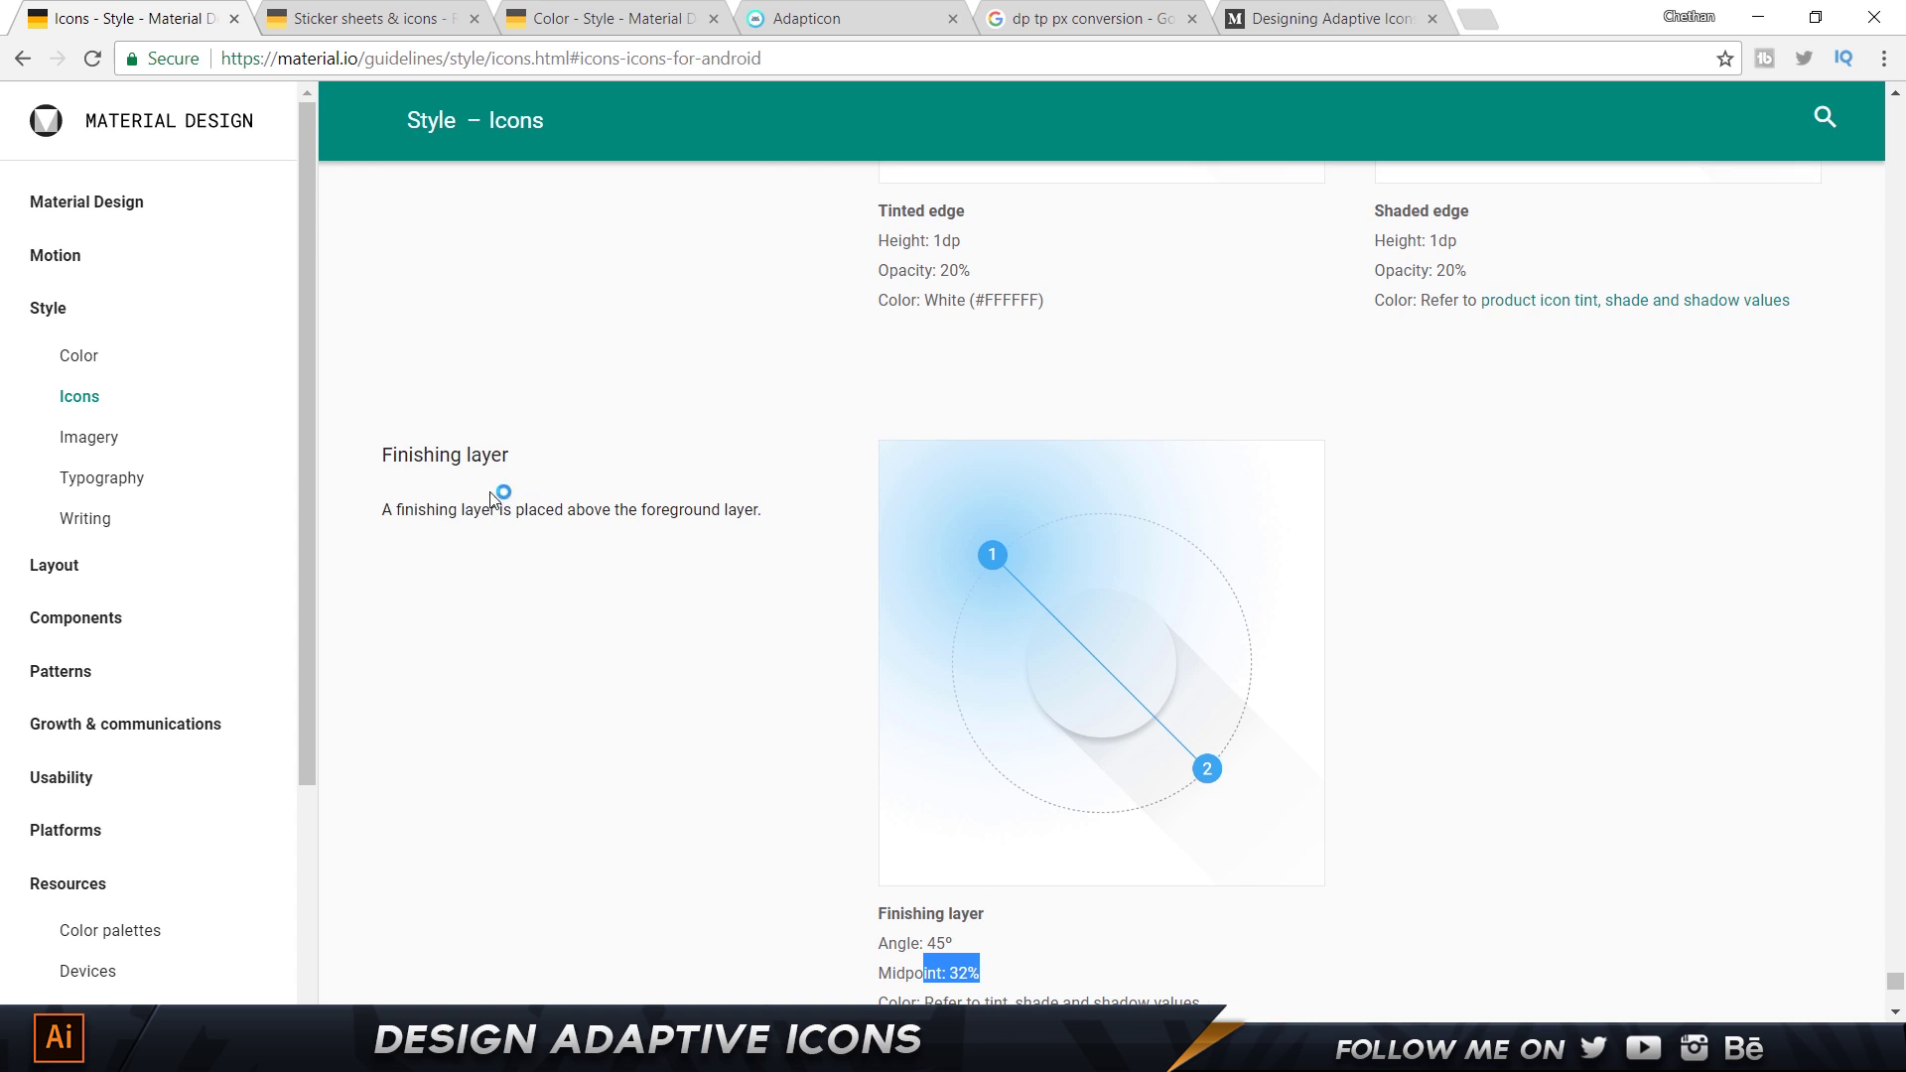
drag(881, 557, 1120, 532)
scroll(1229, 621, down, 2)
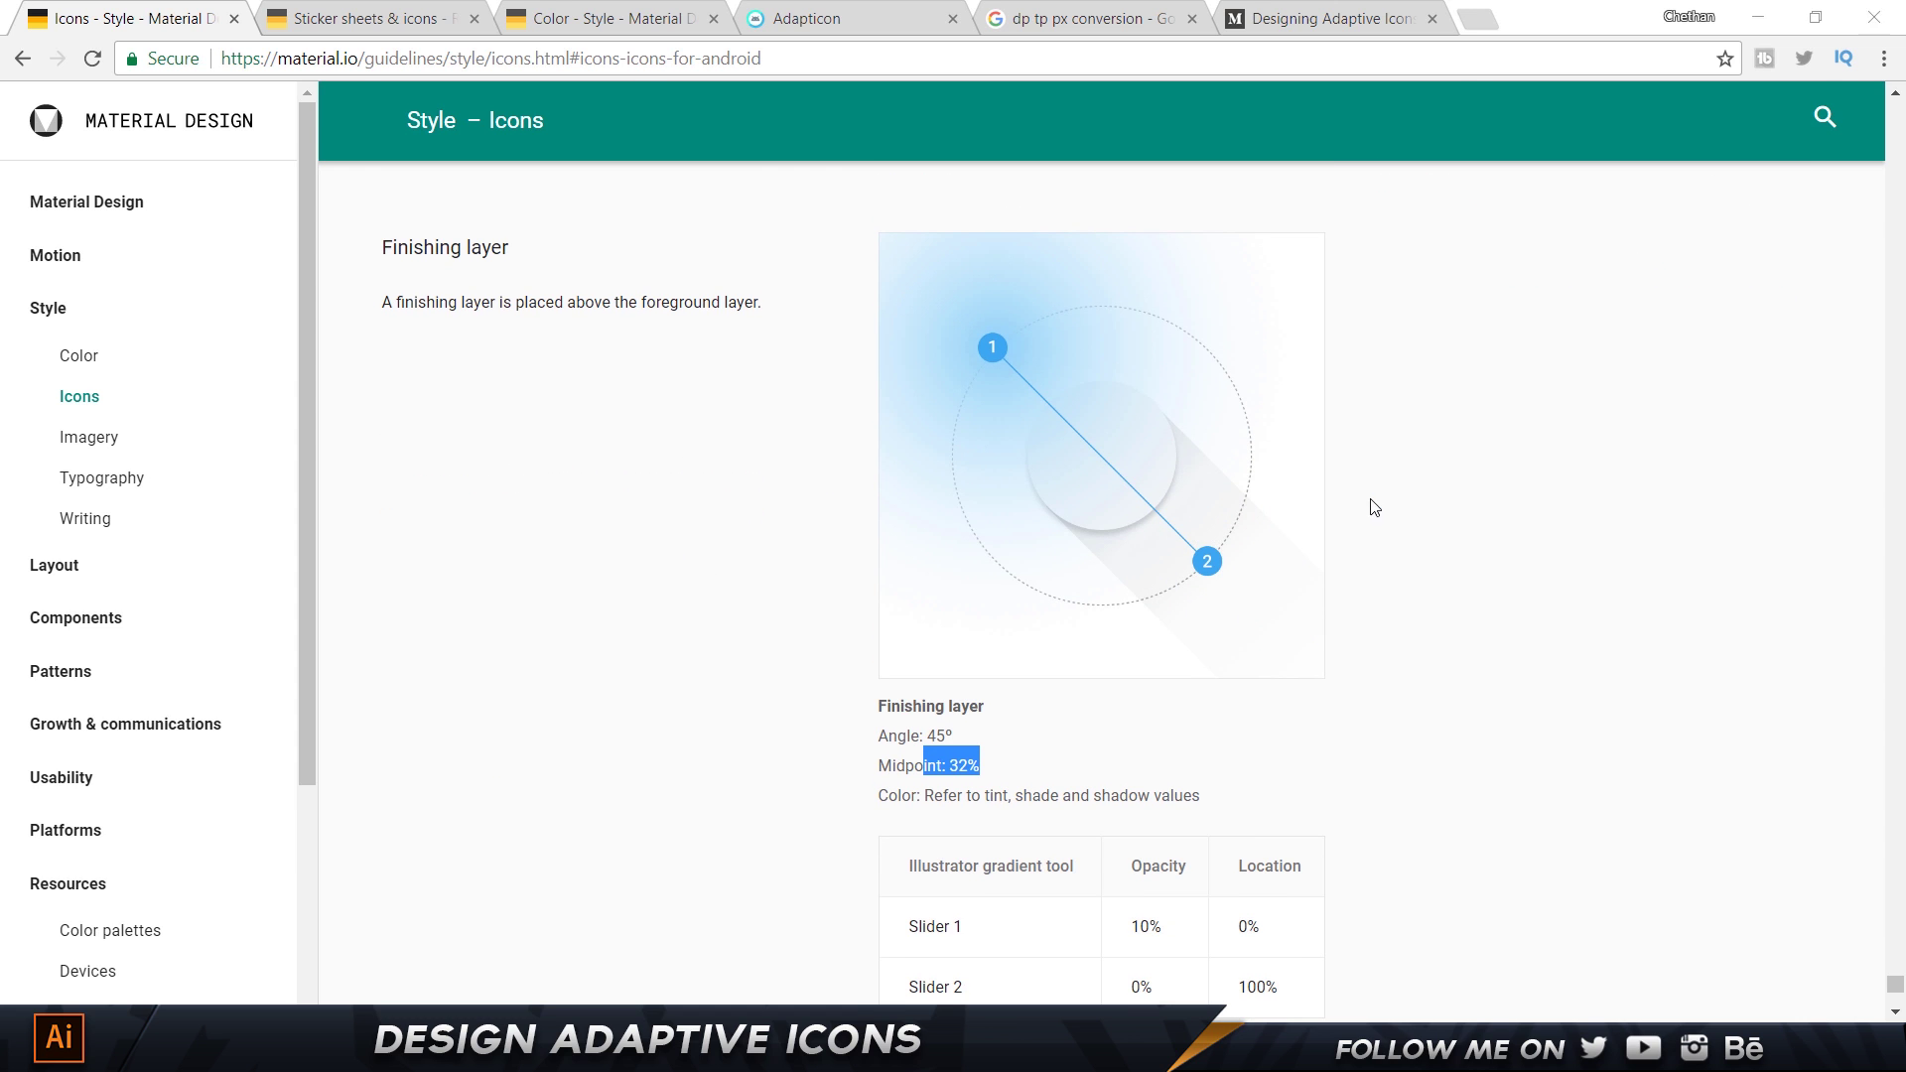
Back in Illustrator, try the template's finish layer by showing it, moving it above Foreground and shifting its overlay rectangle.
key(alt+Tab)
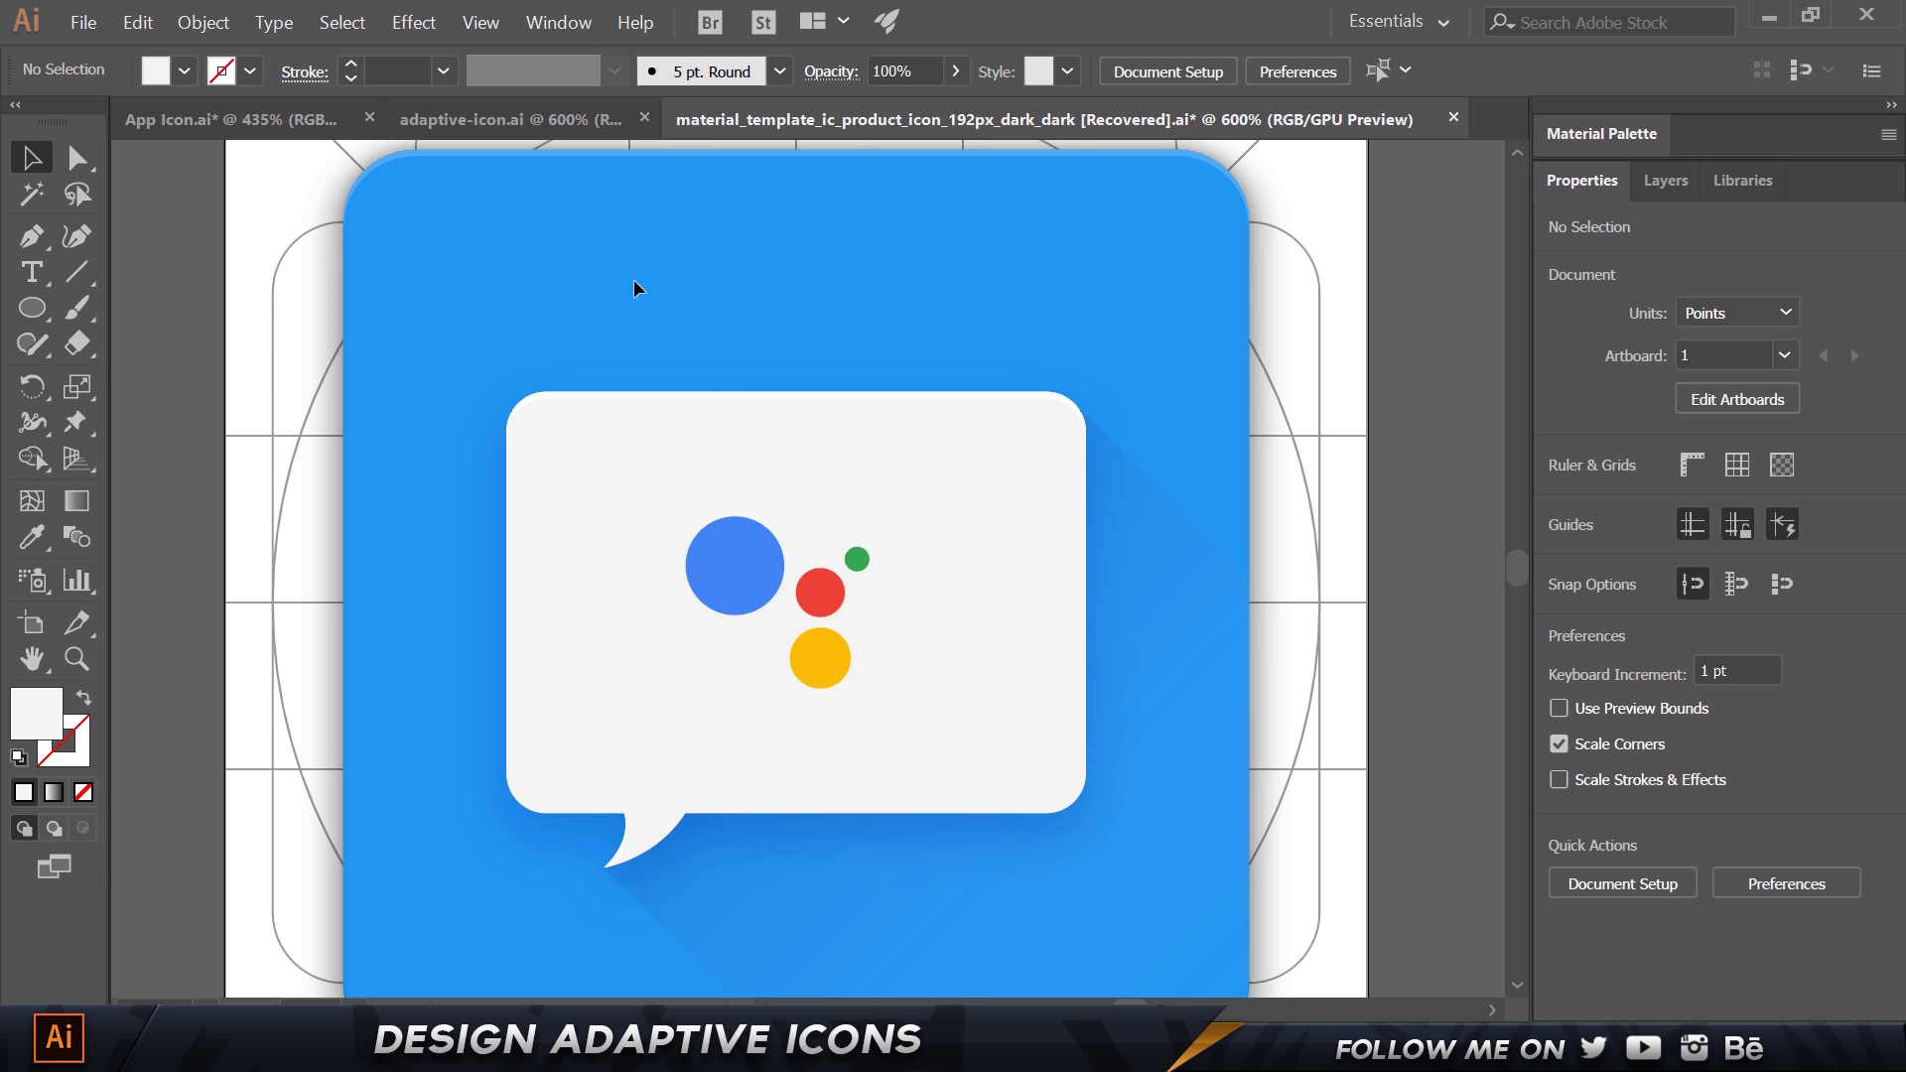
scroll(1221, 282, down, 2)
click(1660, 179)
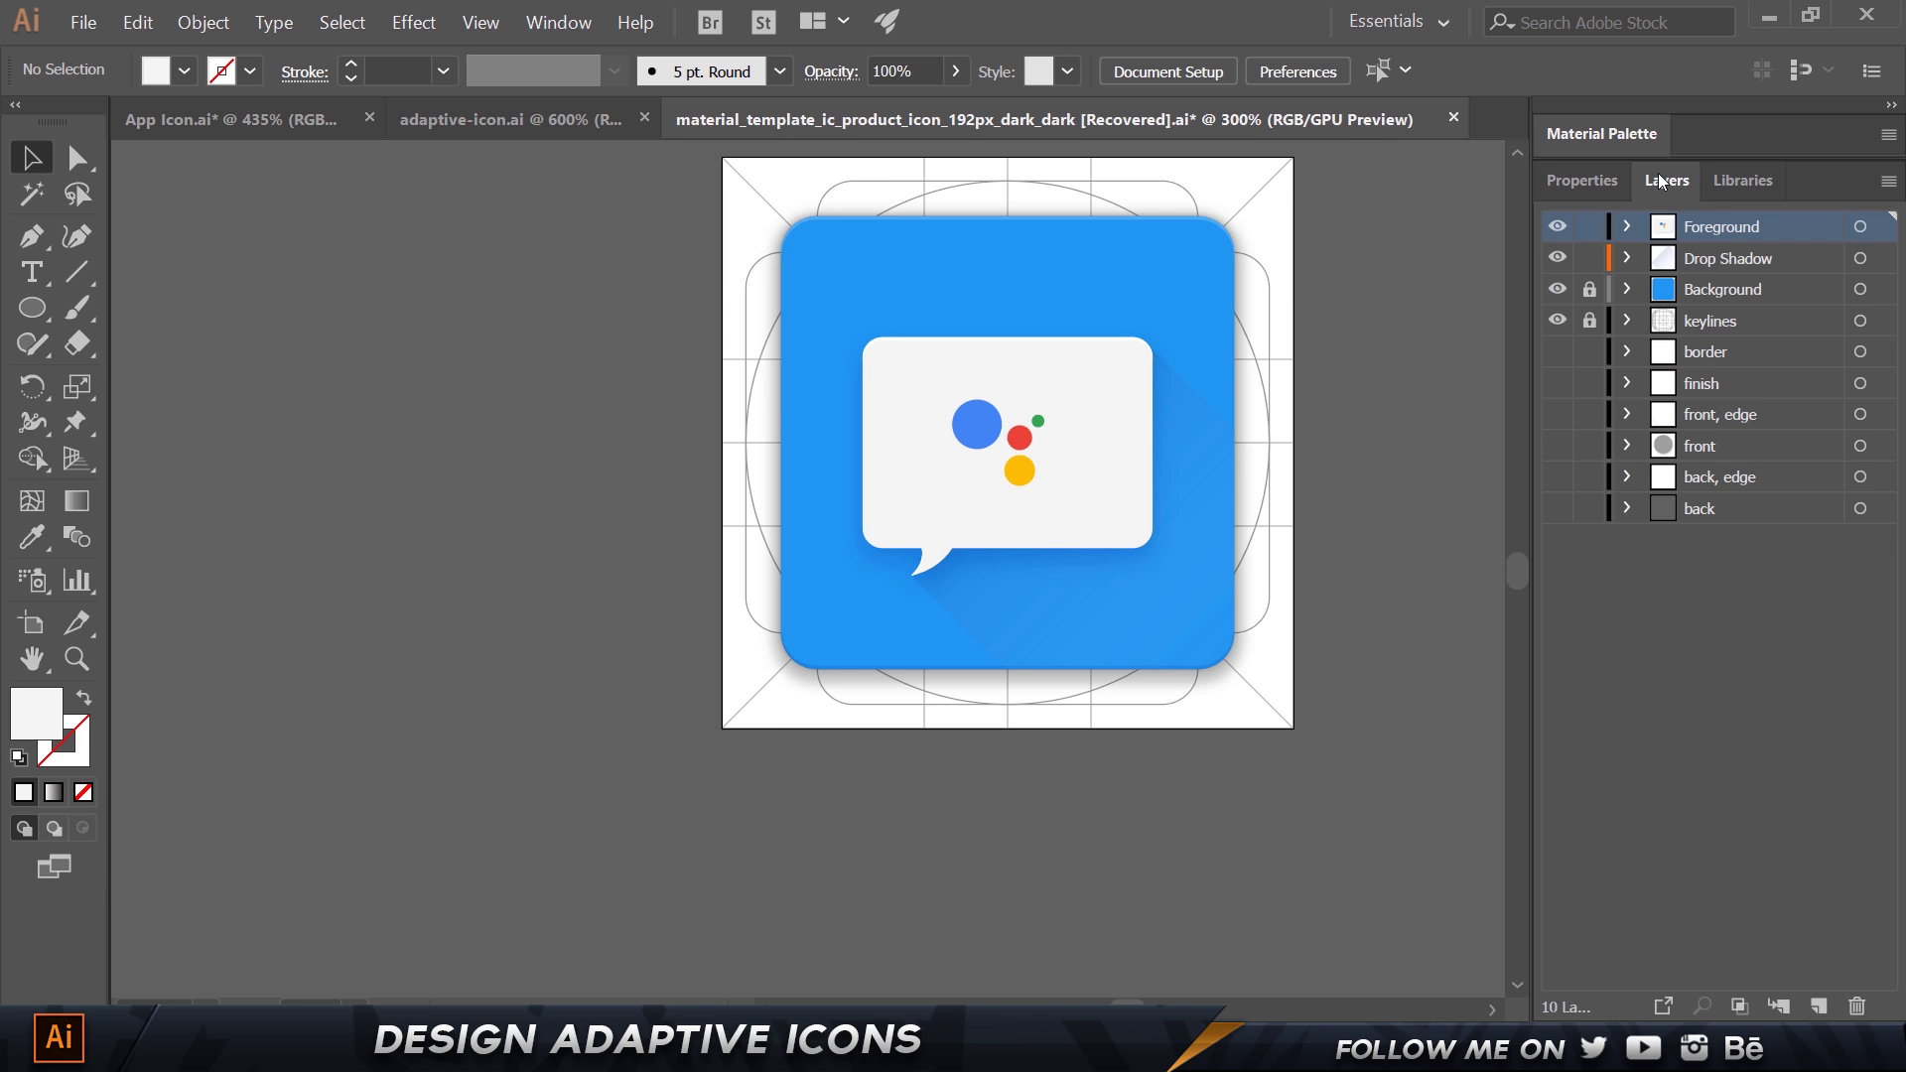
key(ctrl+0)
click(1708, 386)
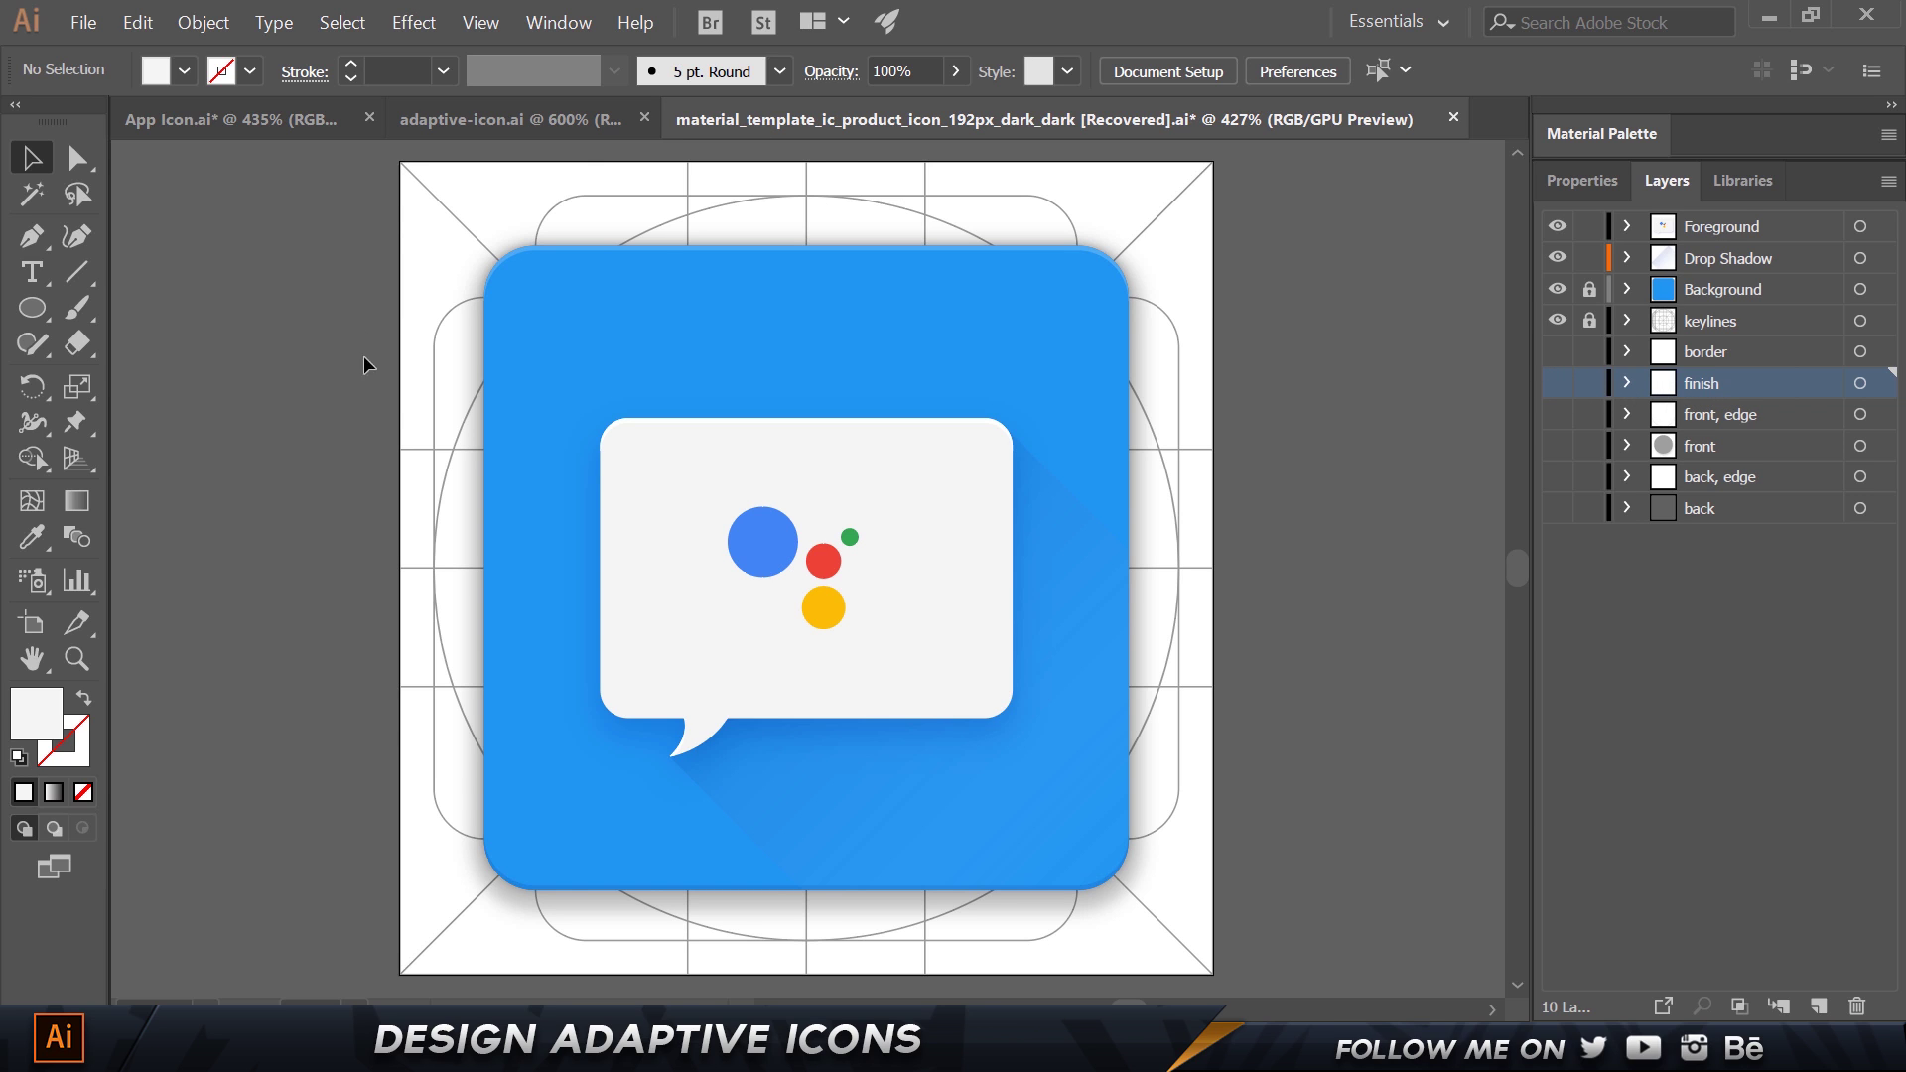
click(1558, 385)
drag(1687, 368, 1698, 215)
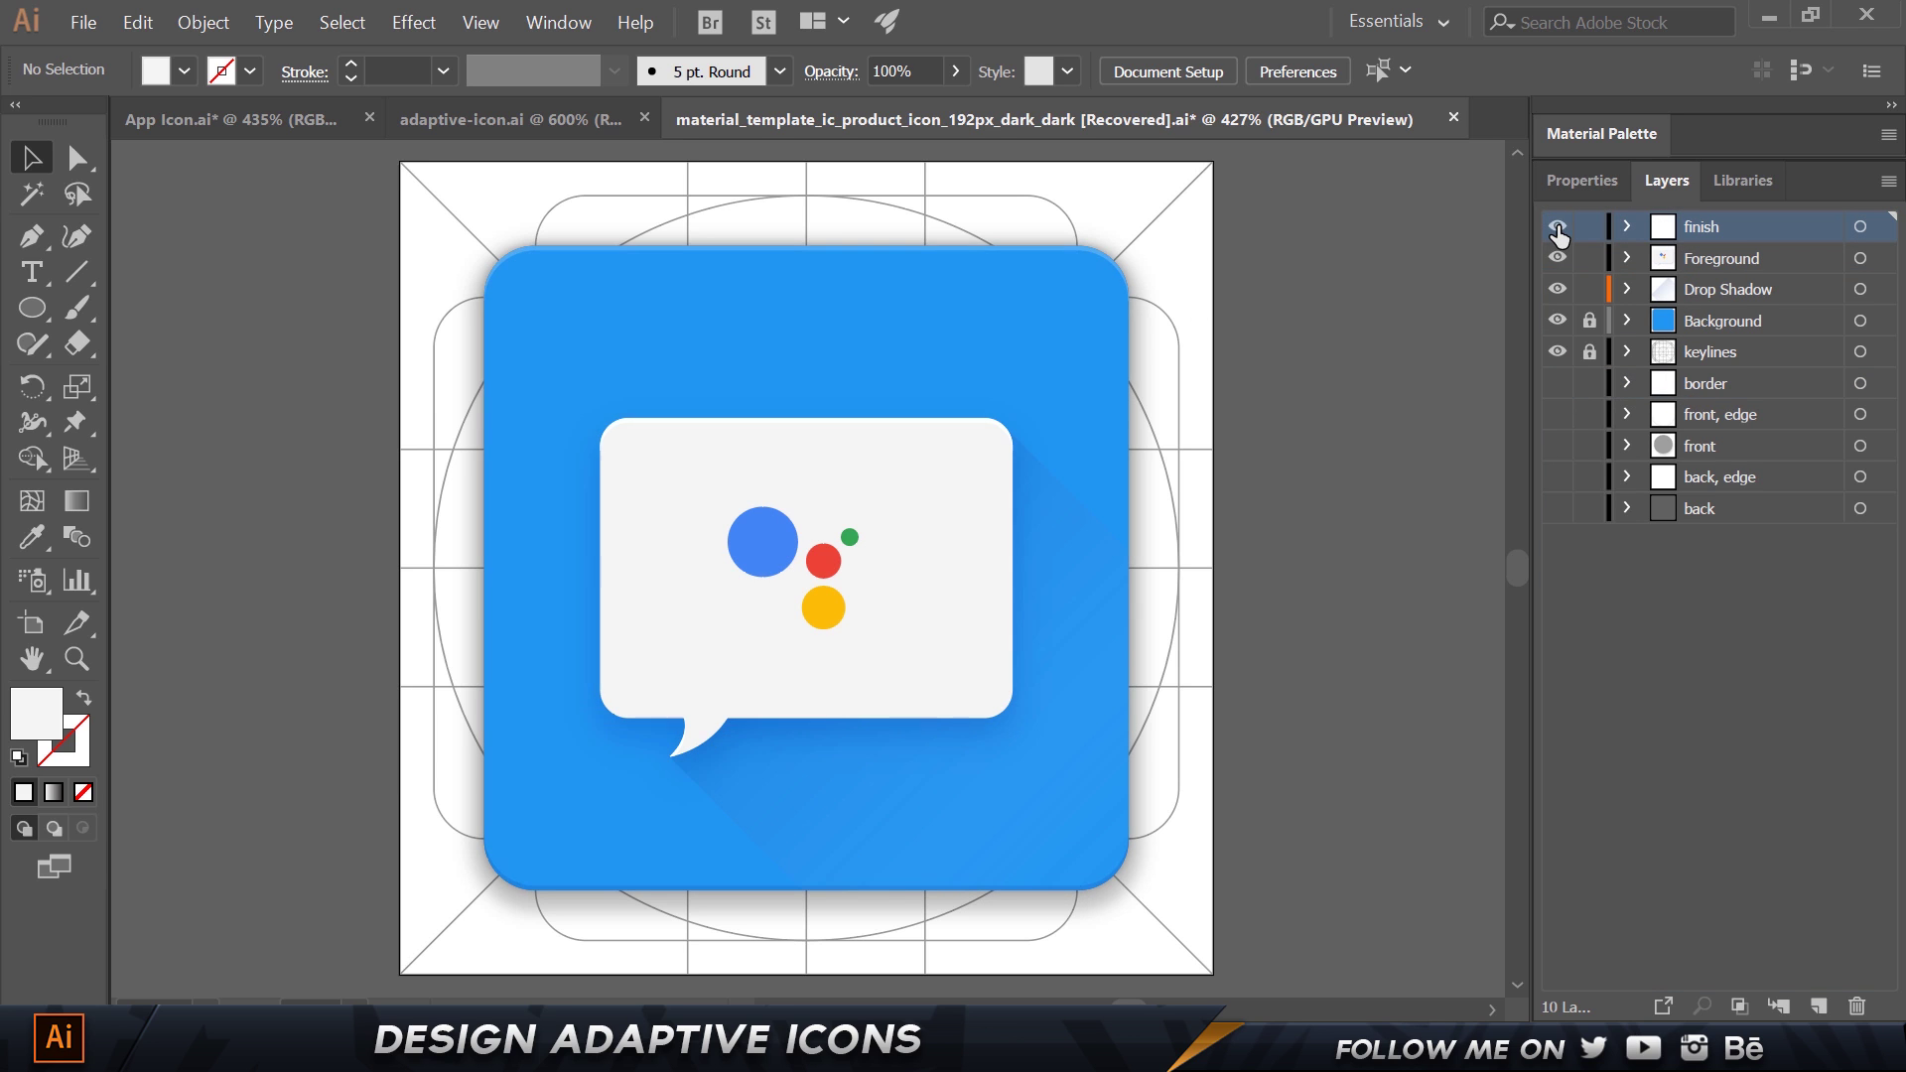
click(1130, 278)
drag(646, 724, 348, 693)
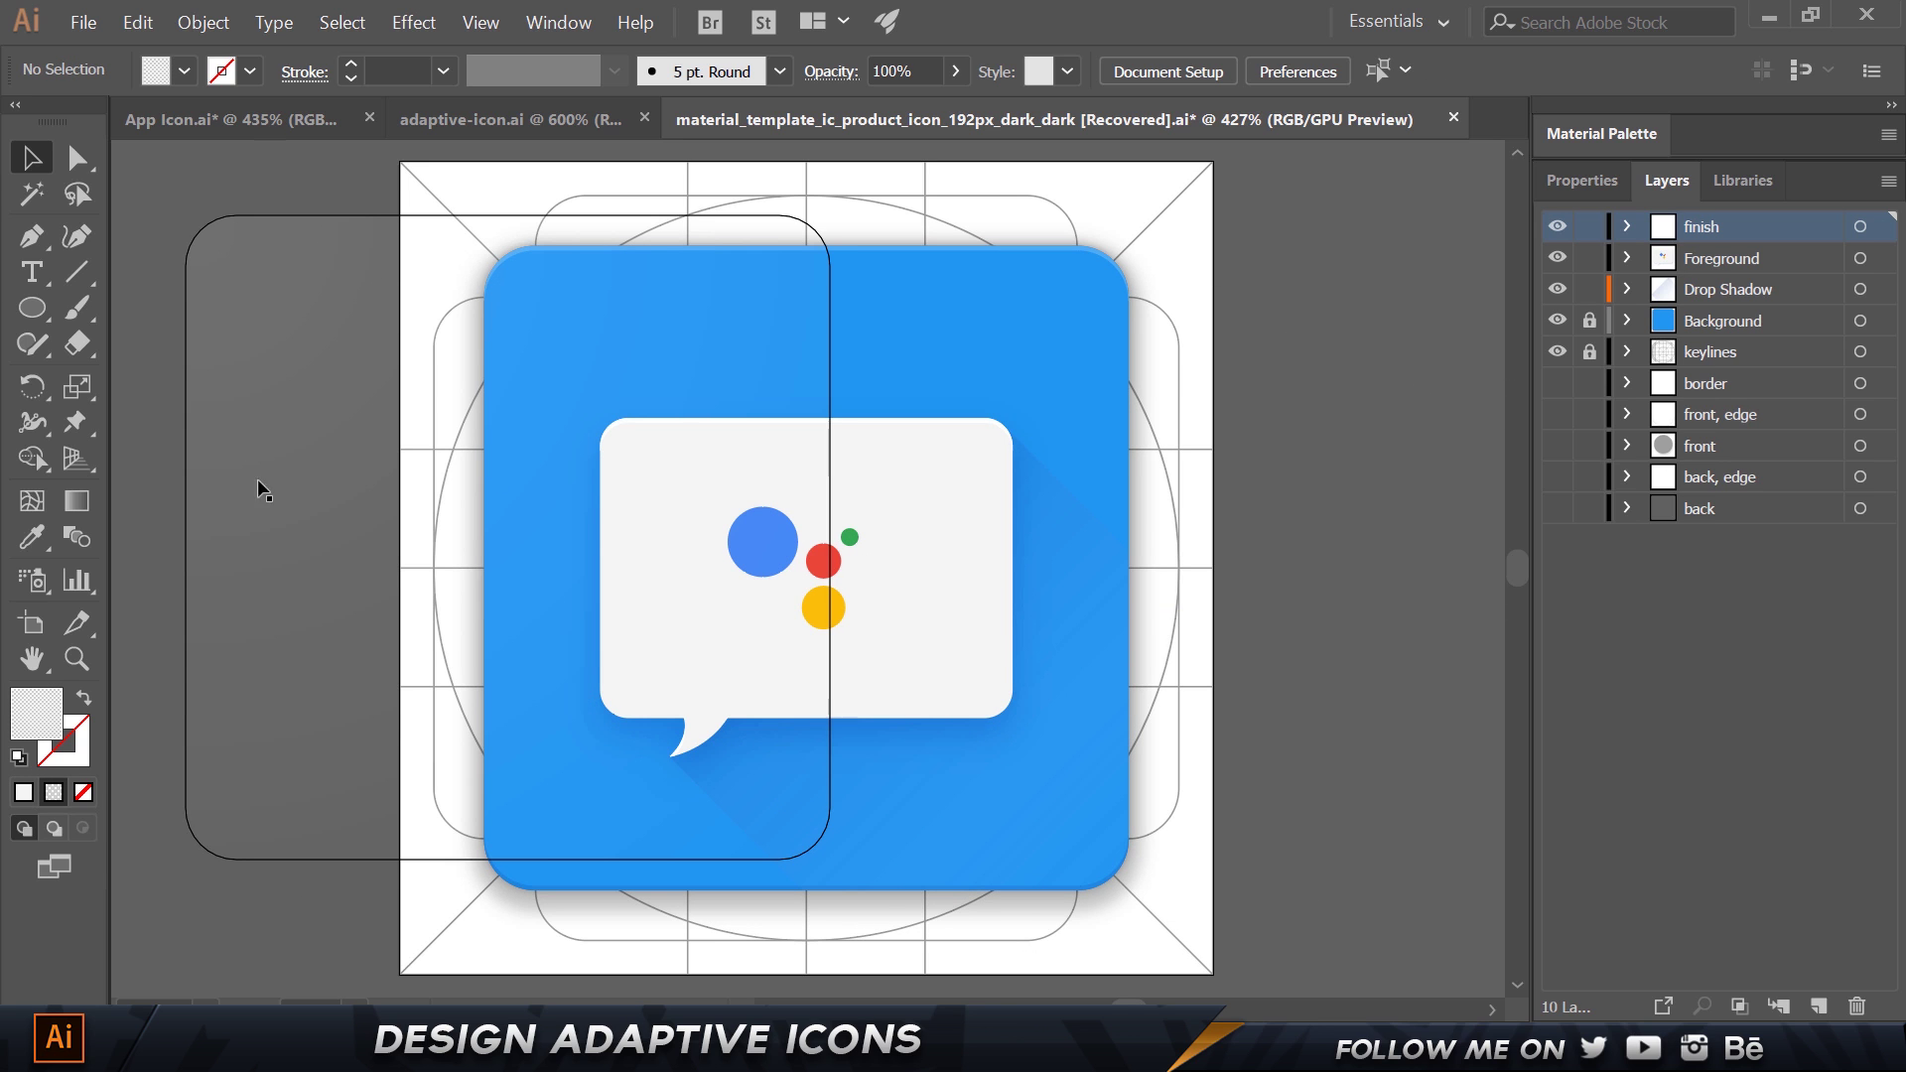
click(587, 360)
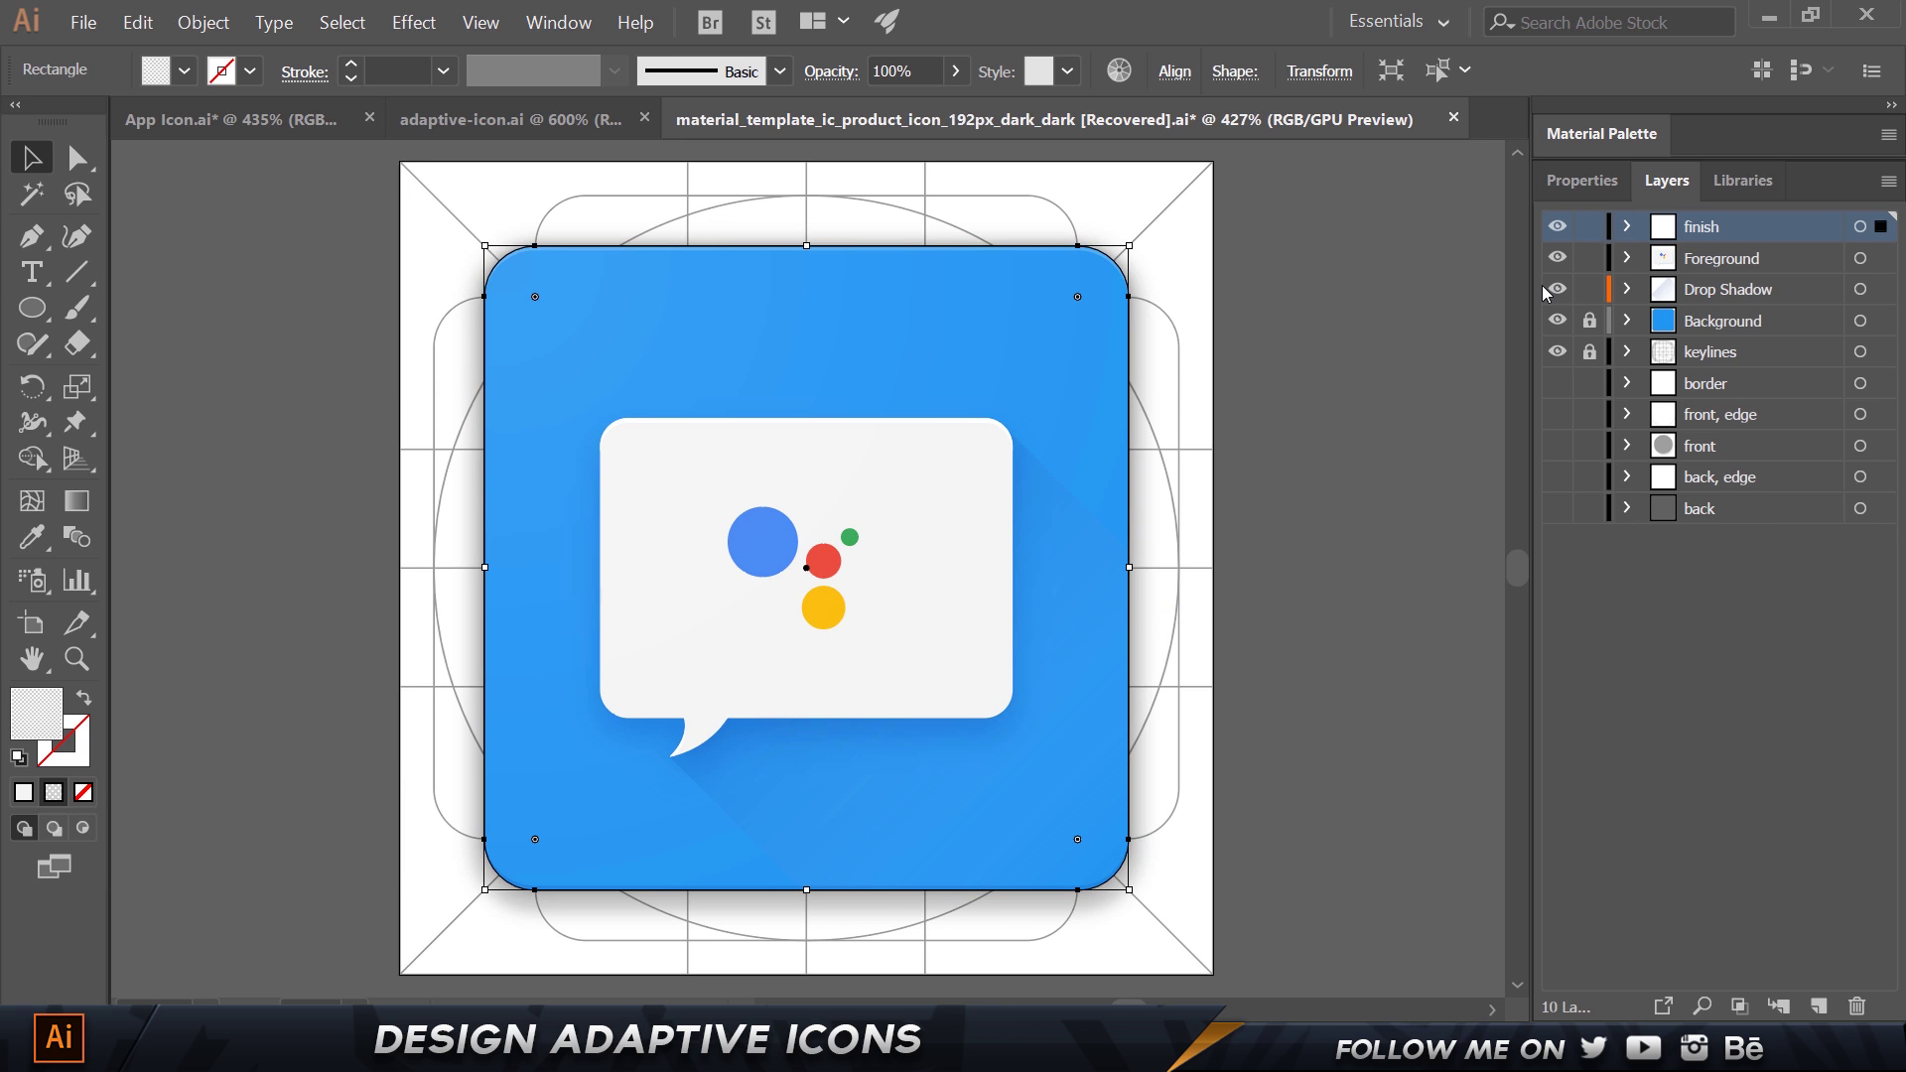
Undo the changes to the template's finish layer and its stacking order, and hide that layer again.
key(ctrl+z)
key(ctrl+z)
key(ctrl+z)
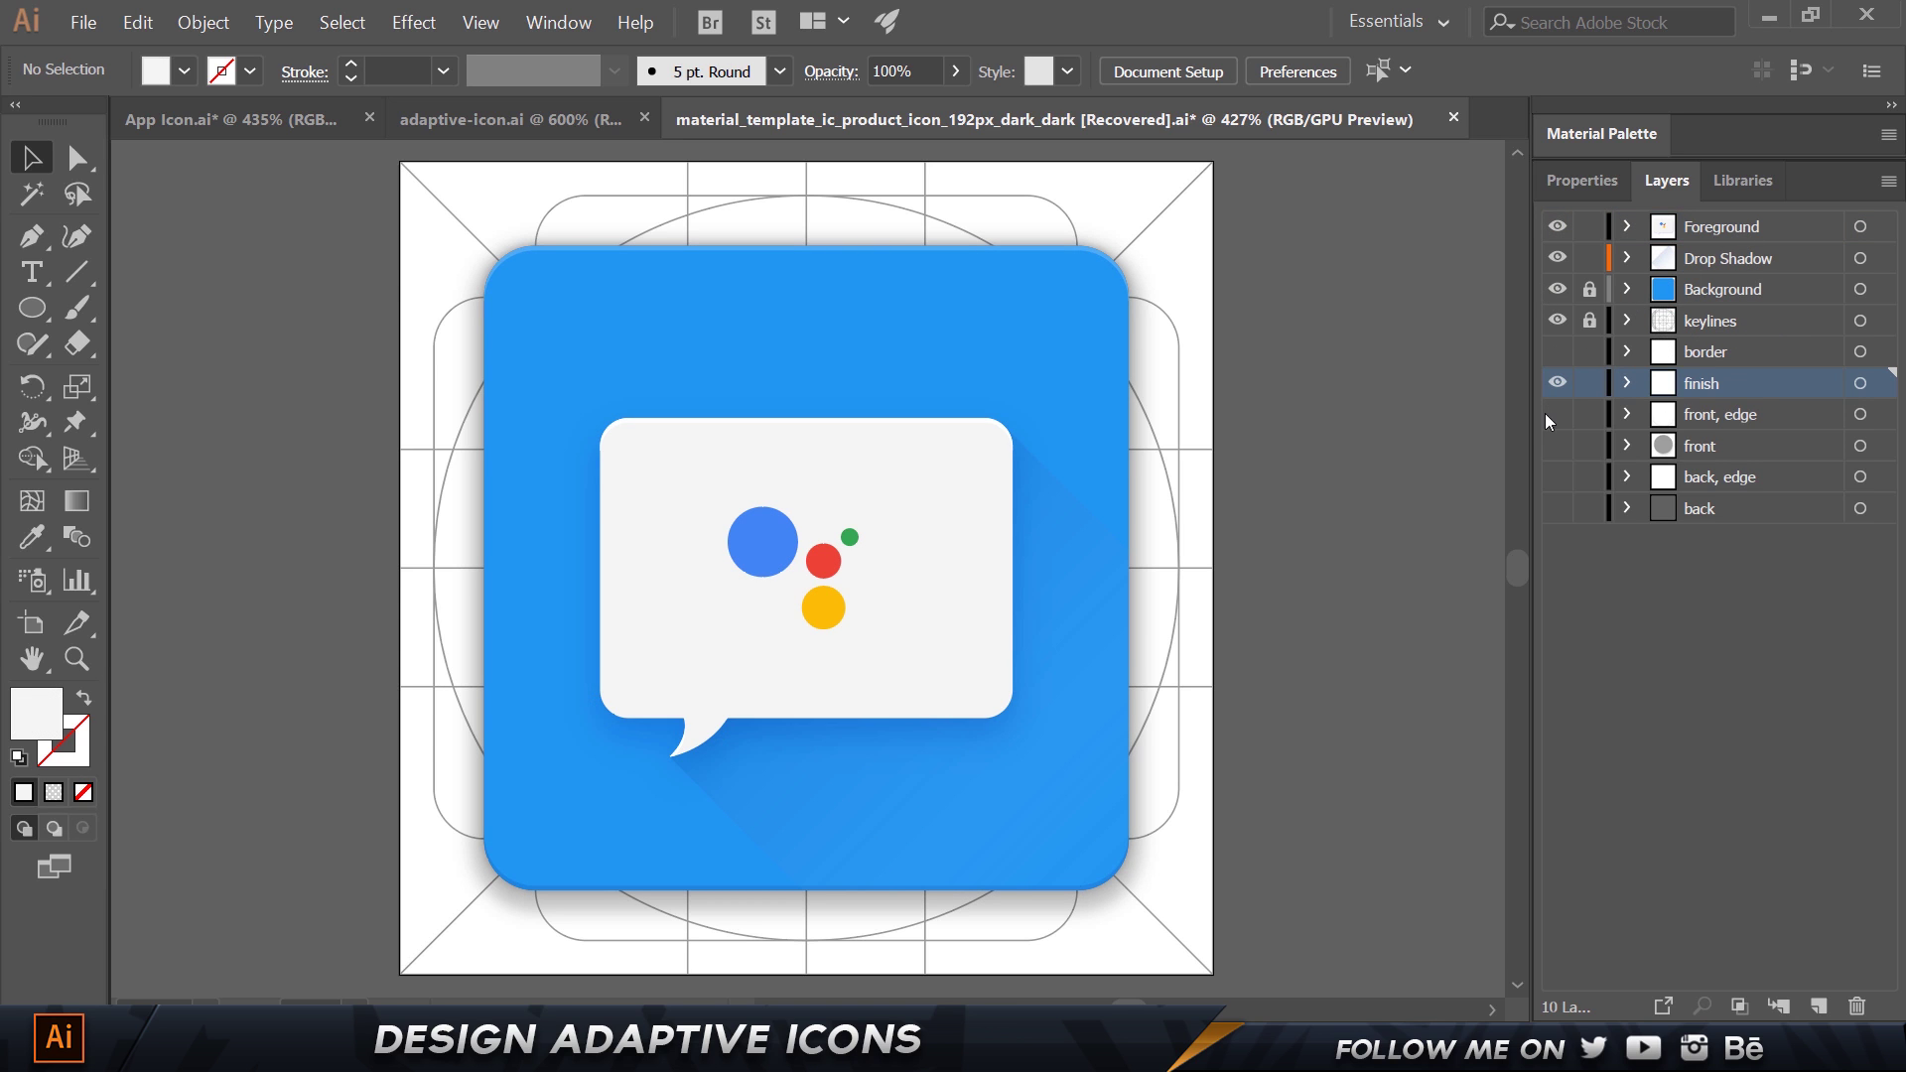
click(1556, 385)
Create a new layer above Foreground and name it "Finish Layer".
click(1711, 237)
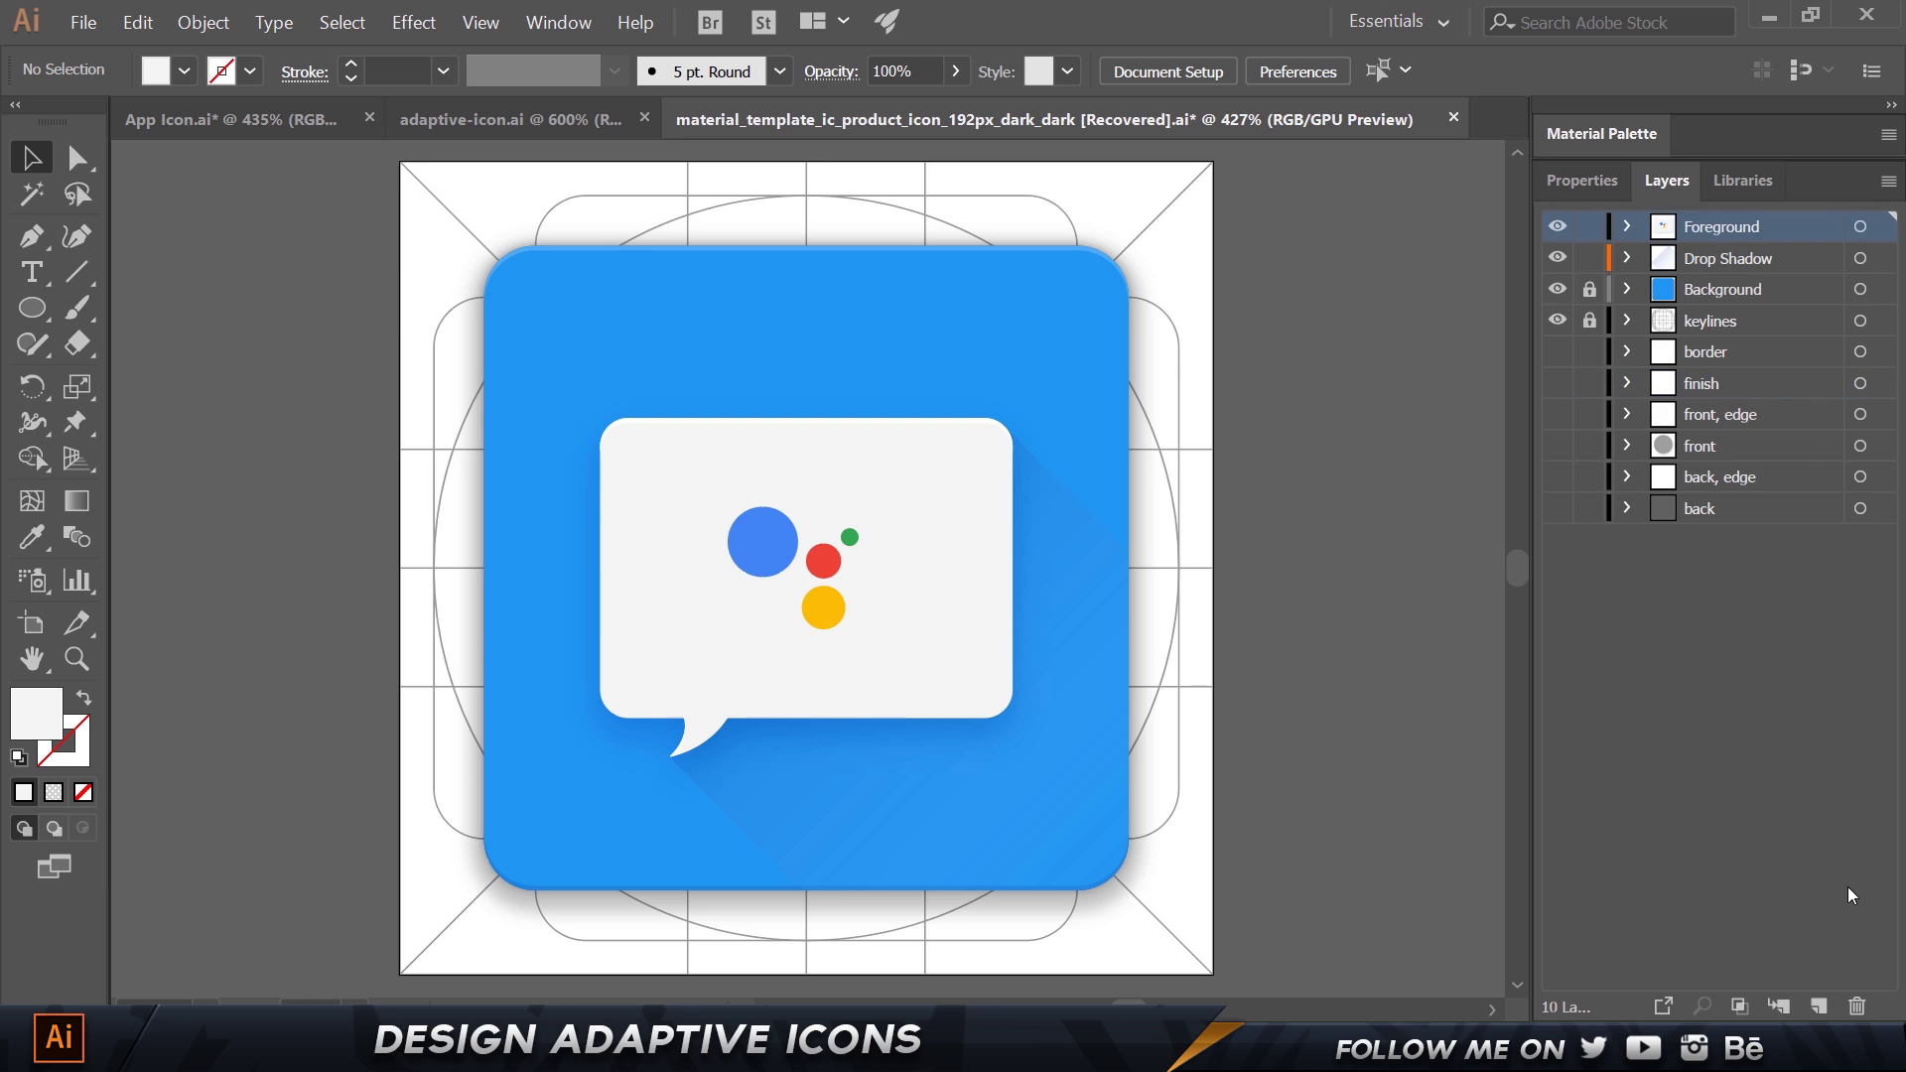
click(1820, 1005)
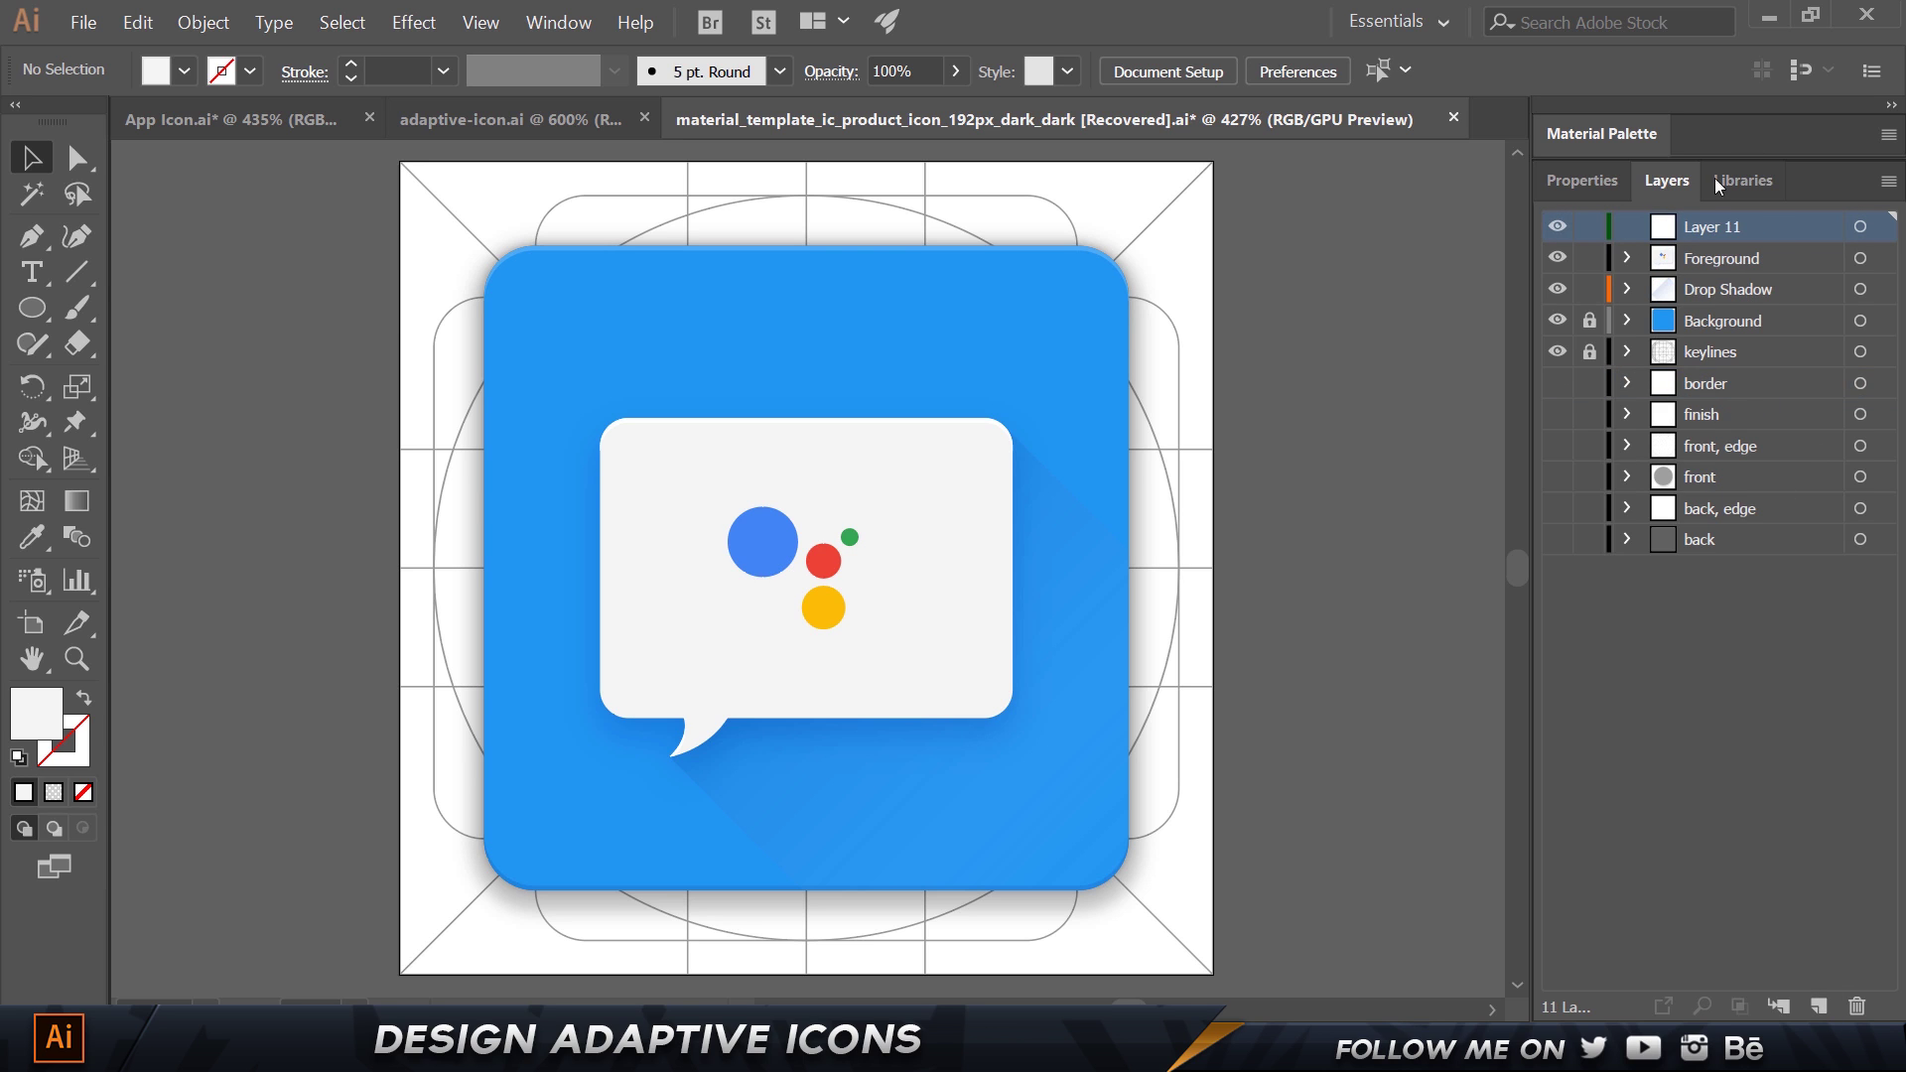
double_click(1714, 230)
text(Finf)
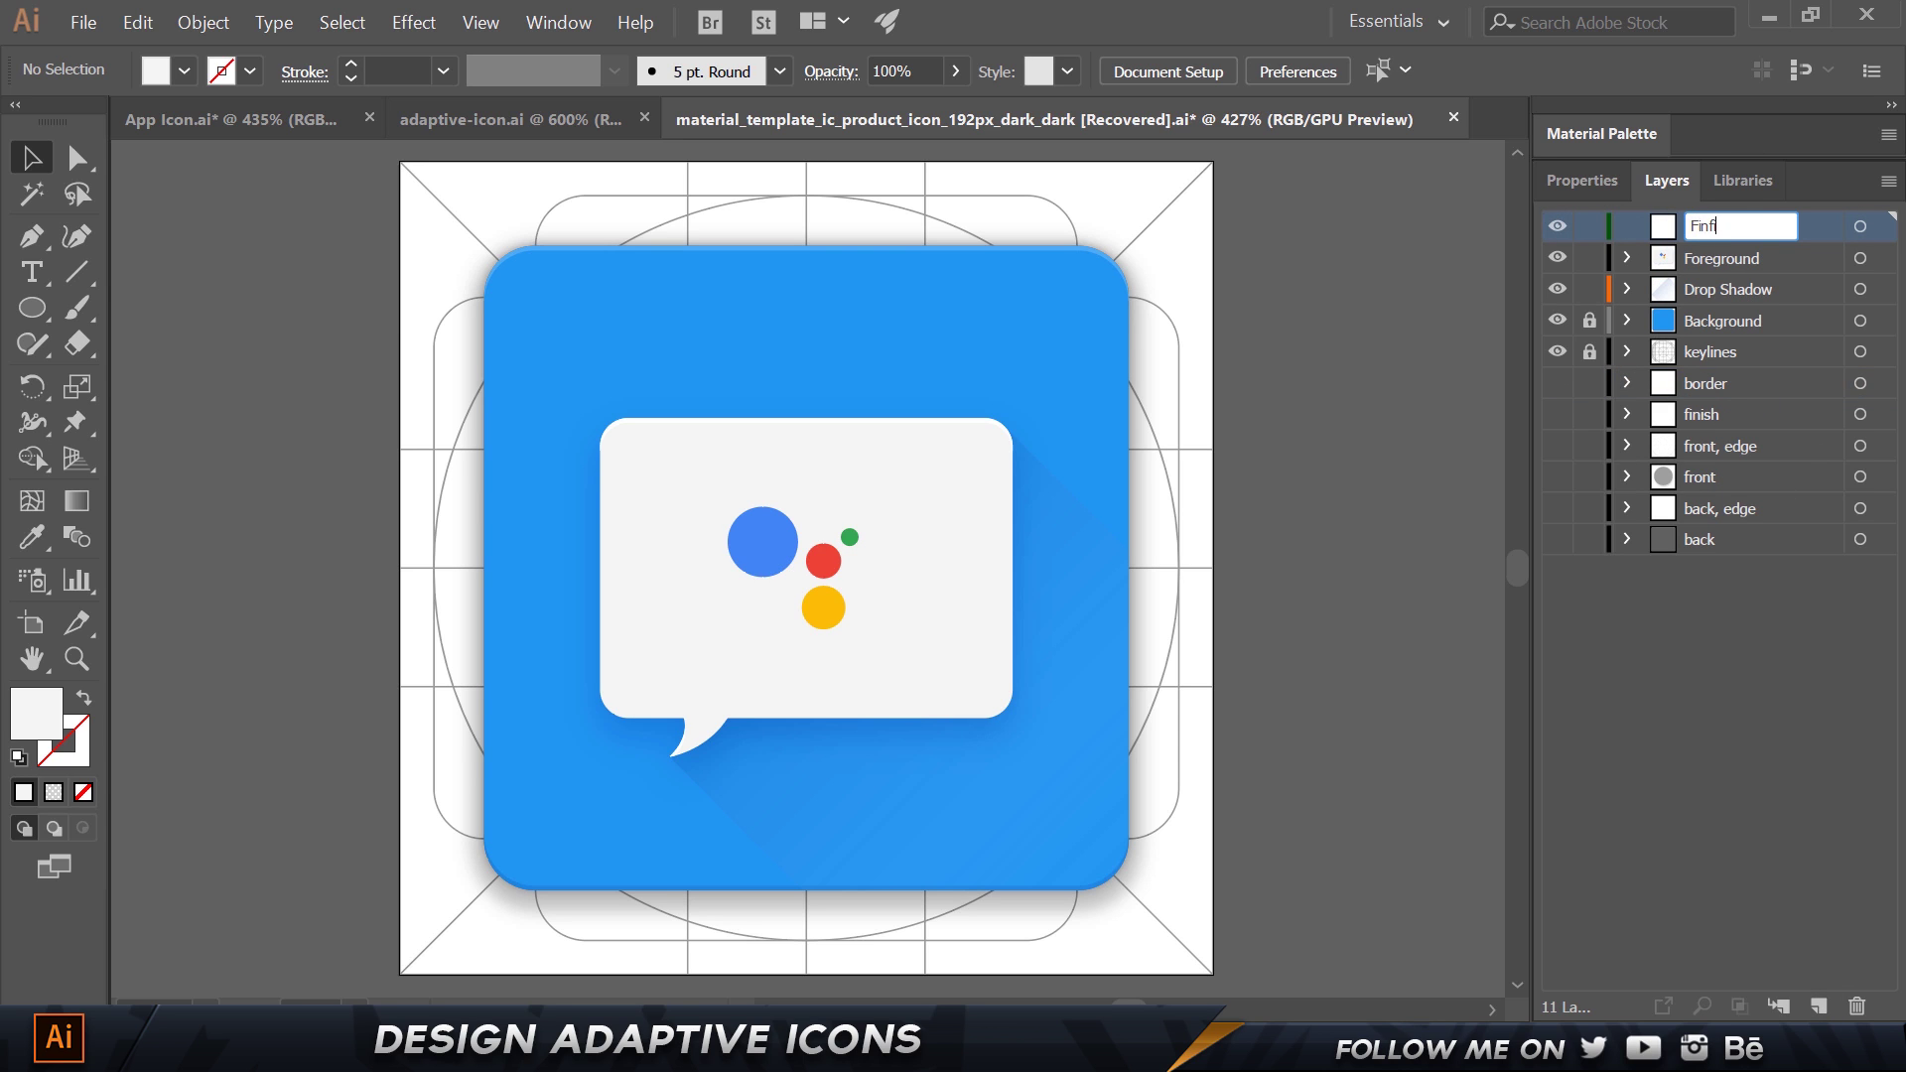
text(ish)
key(Left)
key(Left)
key(Left)
key(Left)
key(BackSpace)
key(End)
text(Layer)
key(Return)
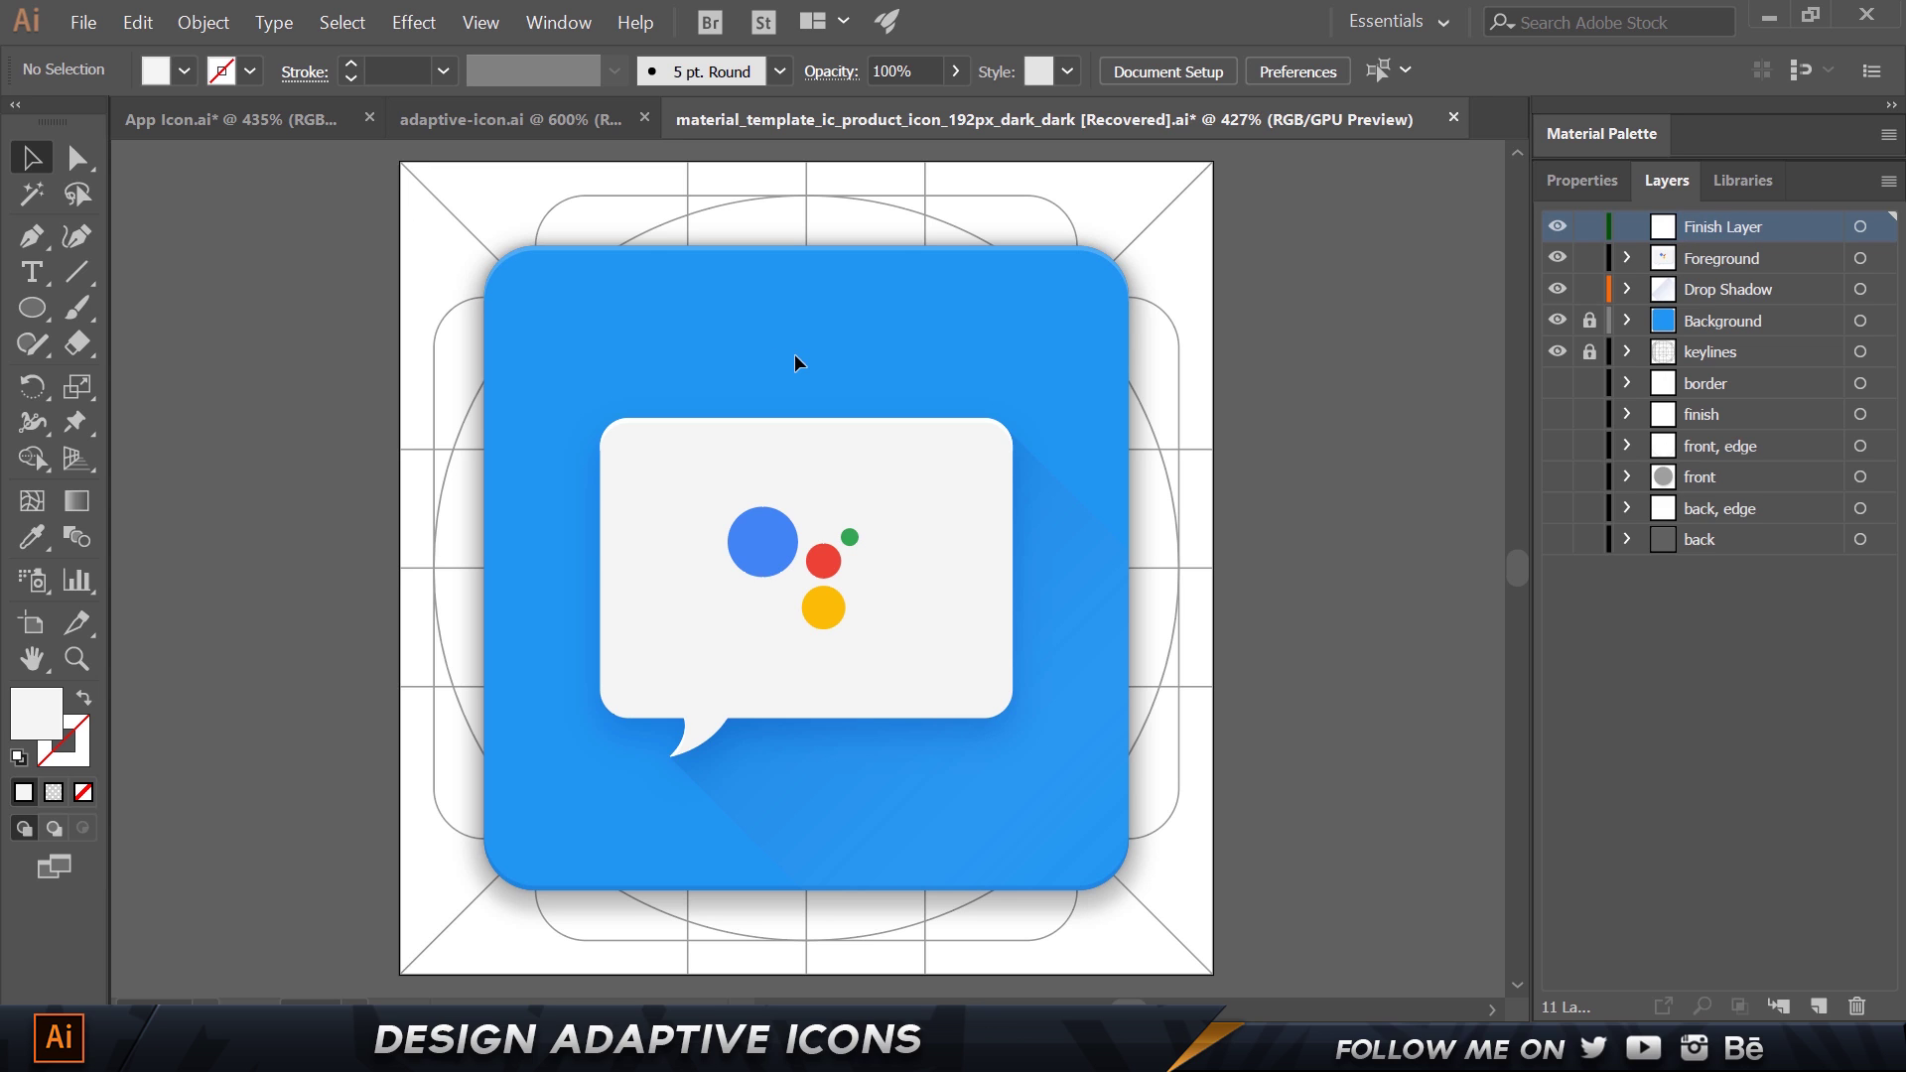
Unlock the Background layer and copy its blue rounded rectangle in place onto Finish Layer.
click(1591, 320)
click(1723, 321)
click(765, 362)
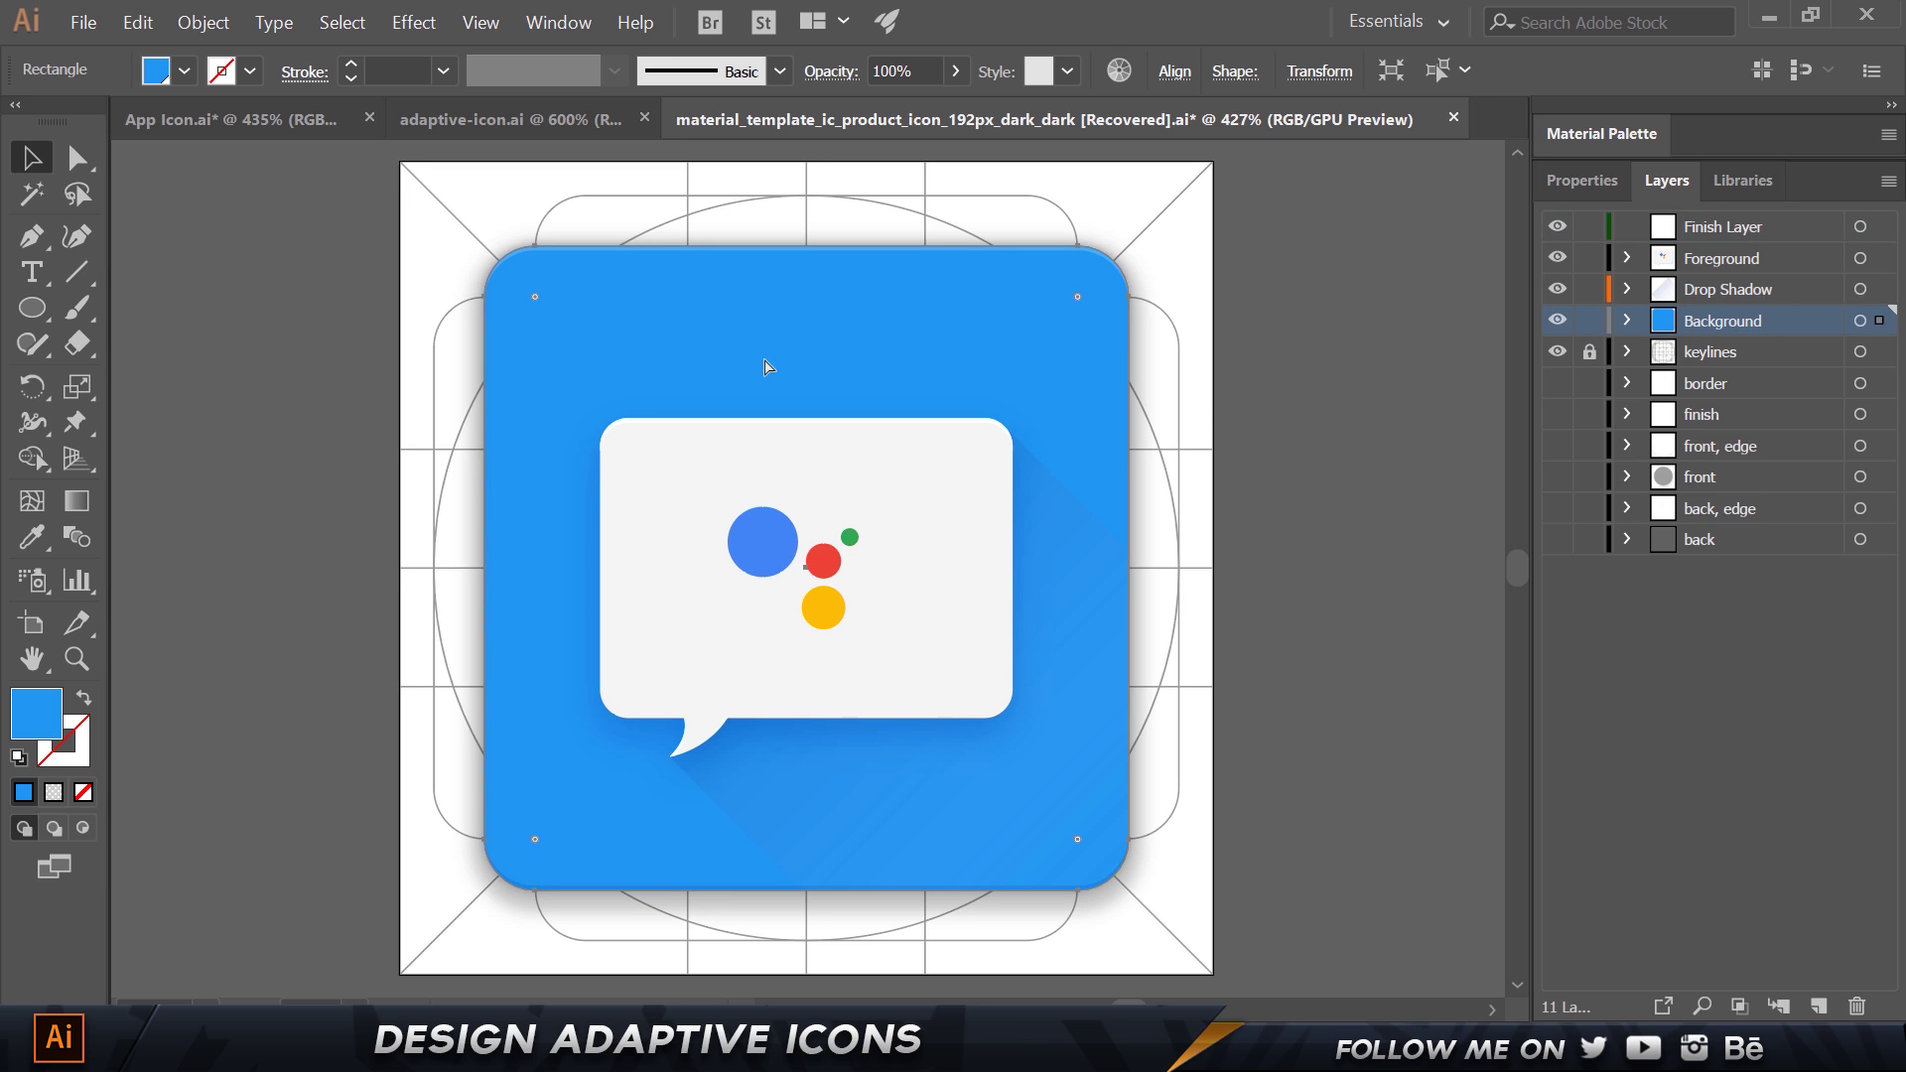
click(1715, 230)
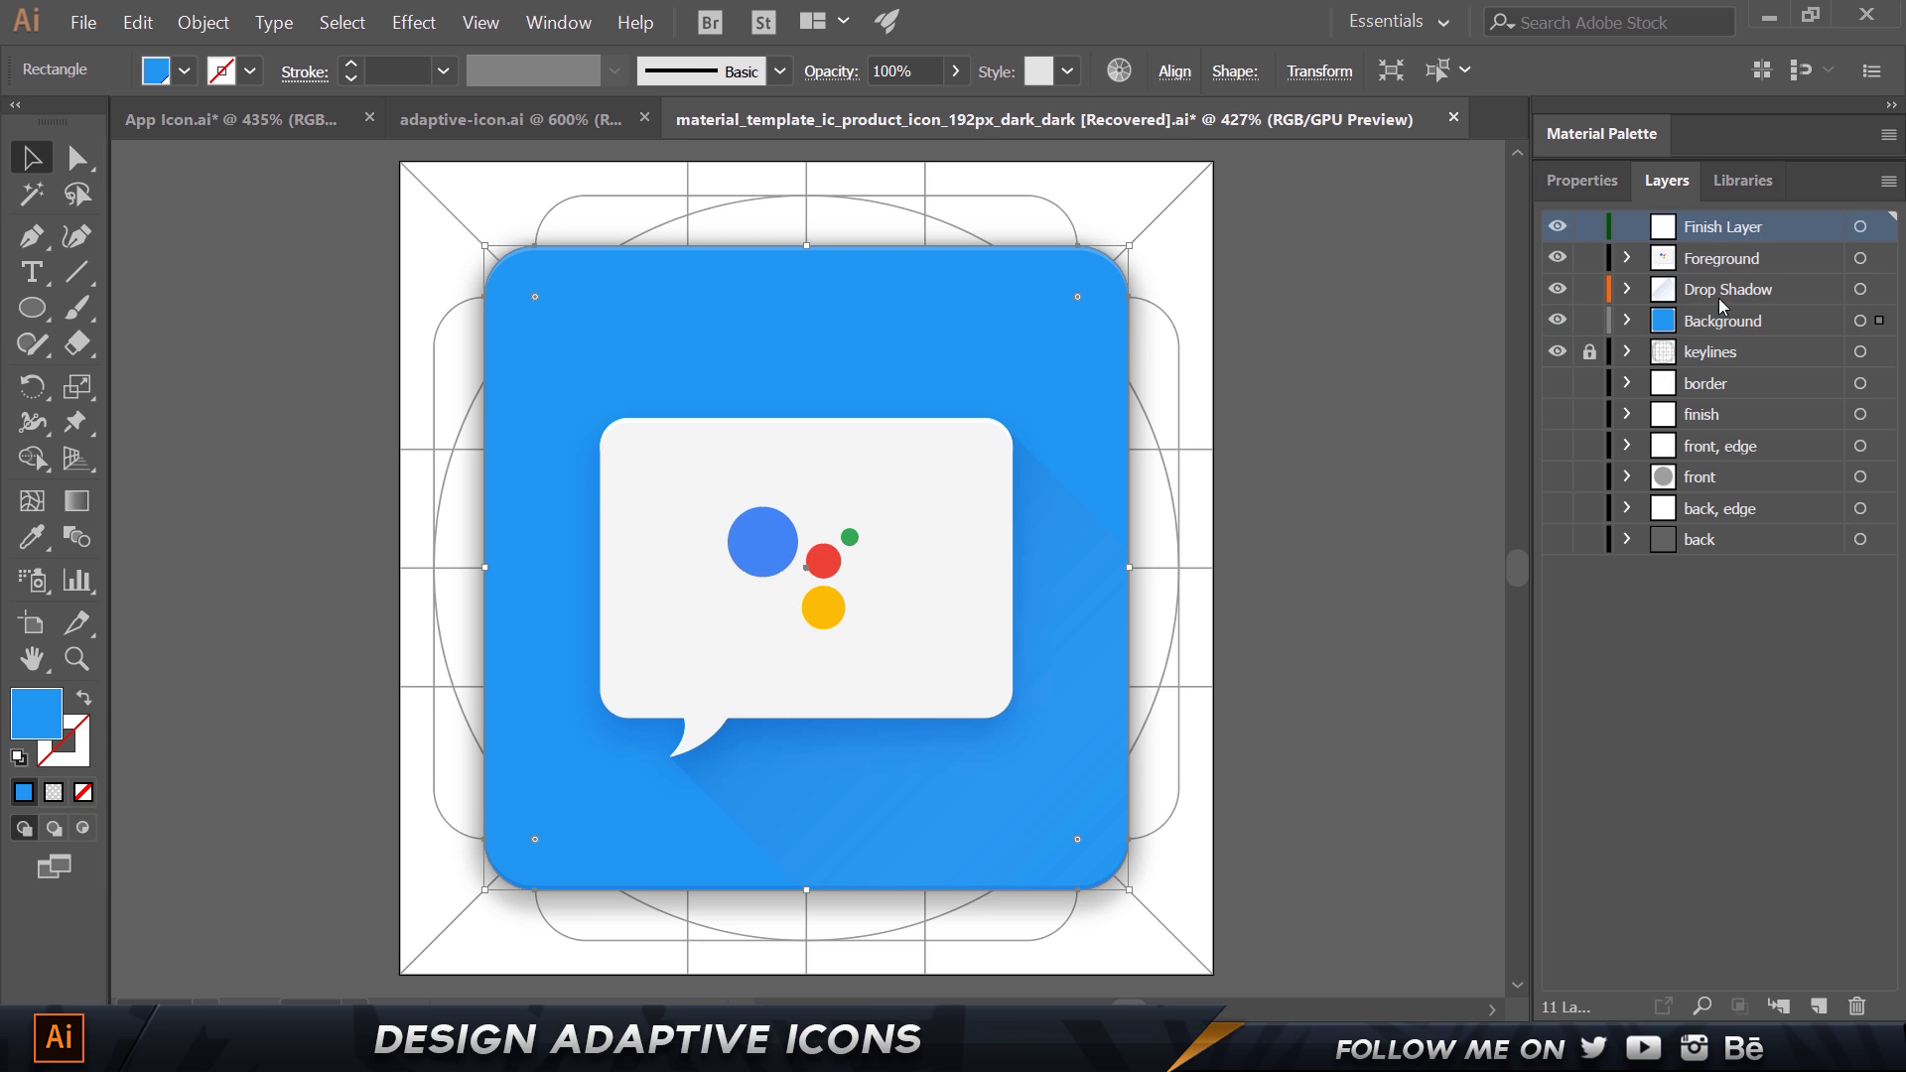
key(ctrl+f)
click(1589, 322)
click(1794, 229)
key(ctrl+f)
key(z)
Remove both Drop Shadow effects from the copied blue rectangle on Finish Layer.
click(1584, 180)
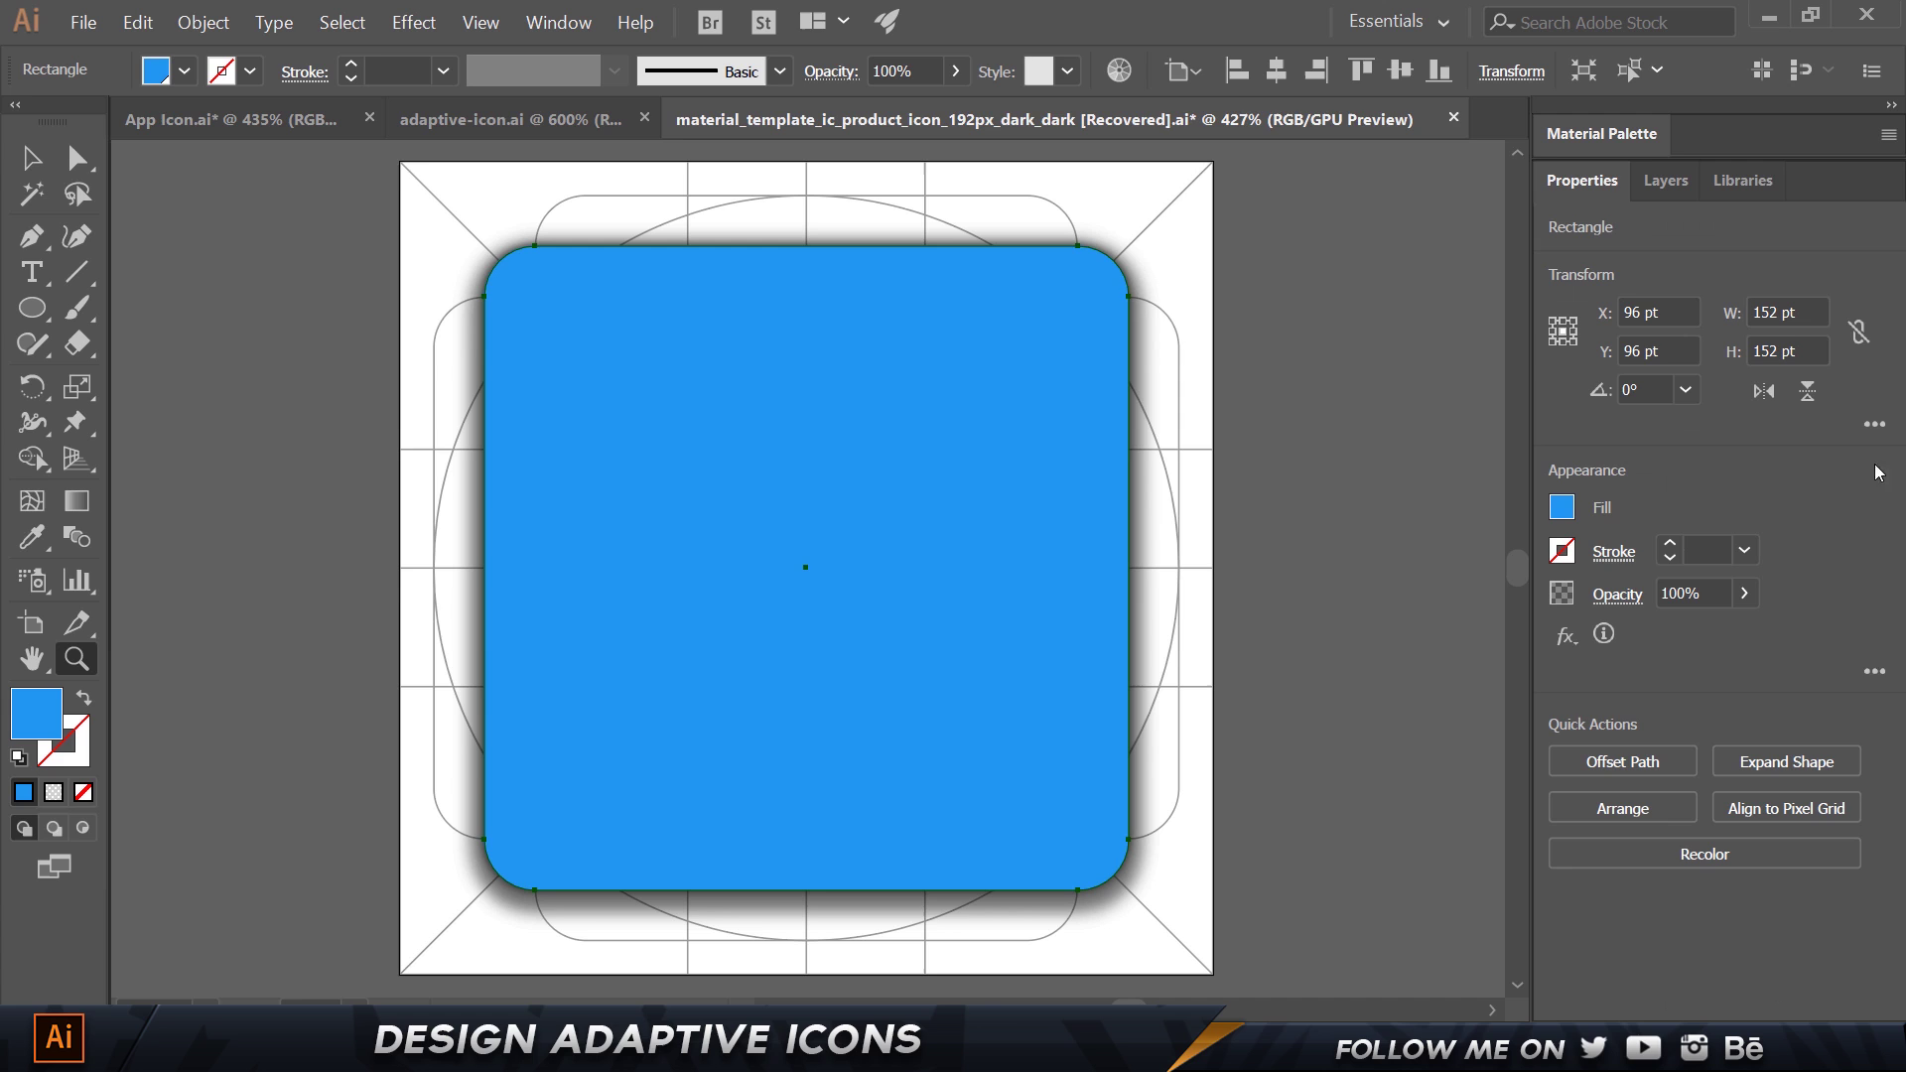
click(1873, 672)
click(1337, 301)
shift+click(1326, 268)
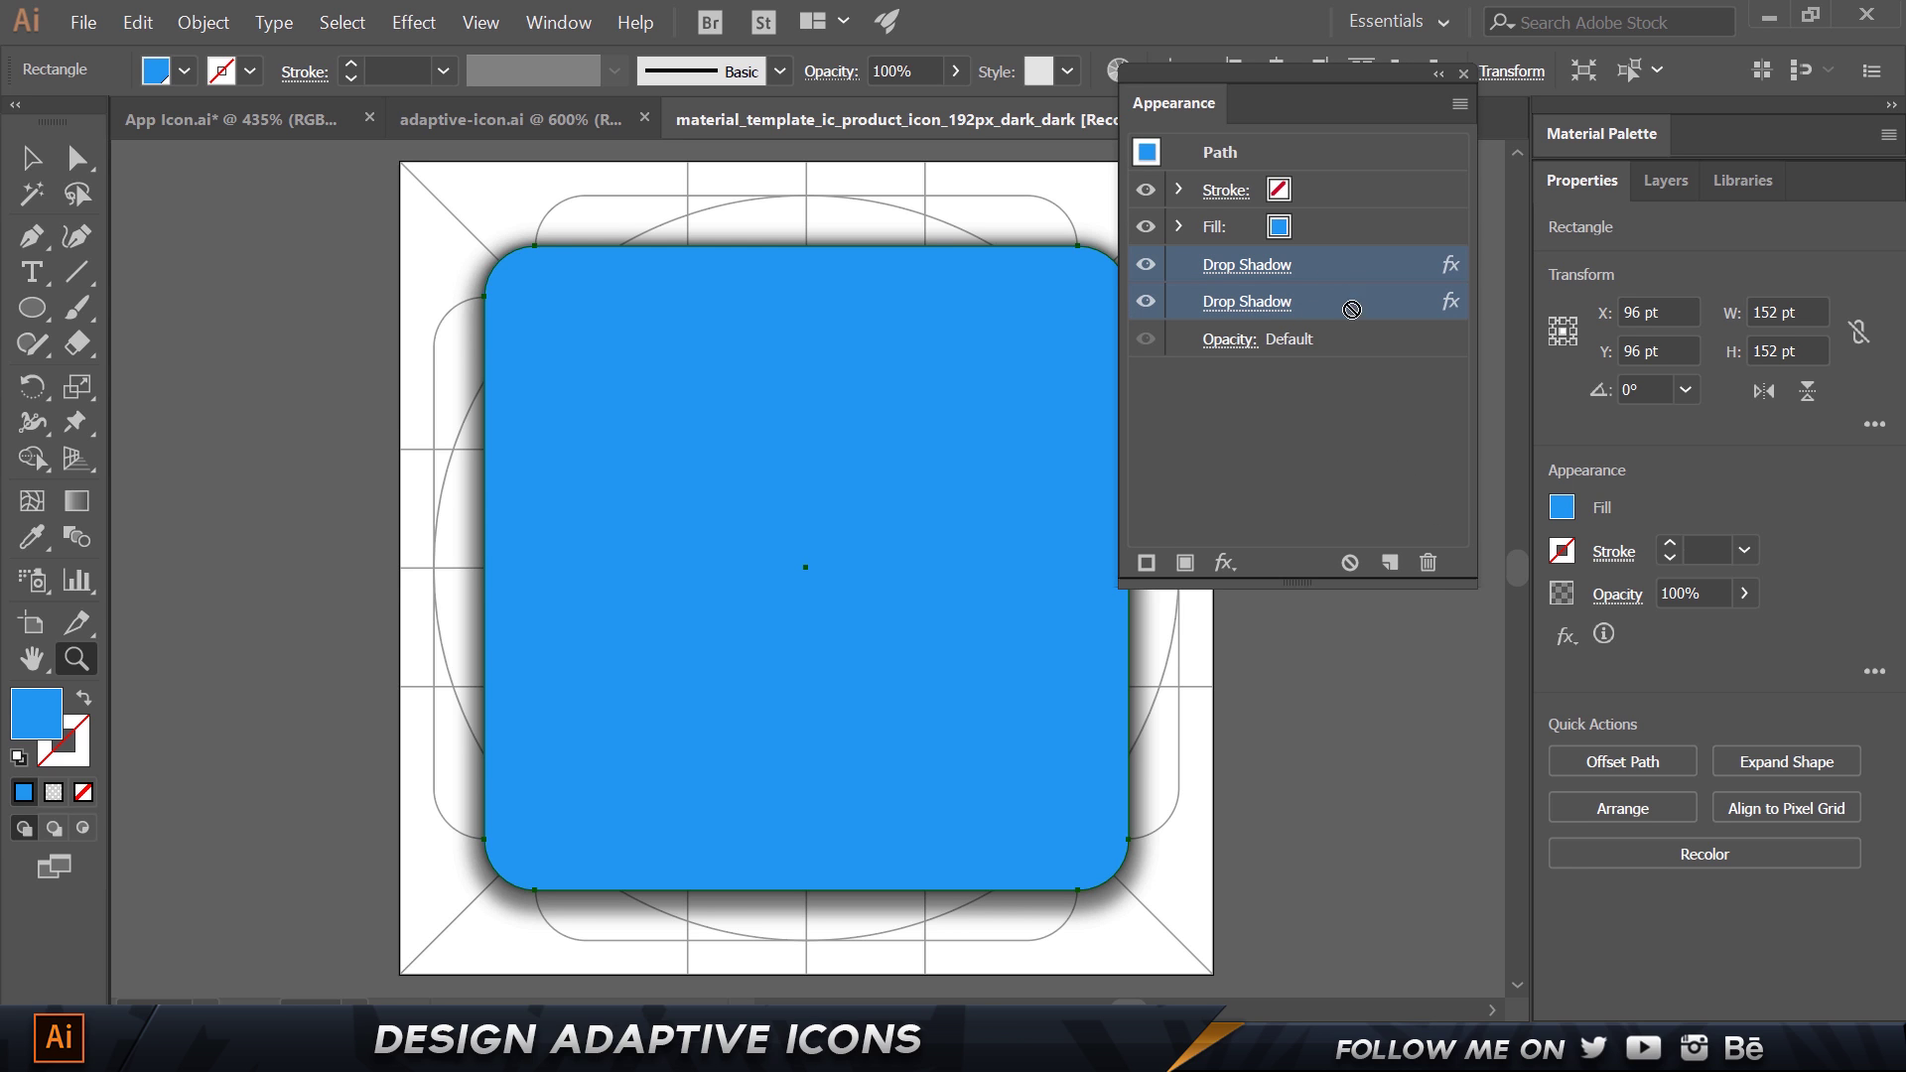
click(1427, 563)
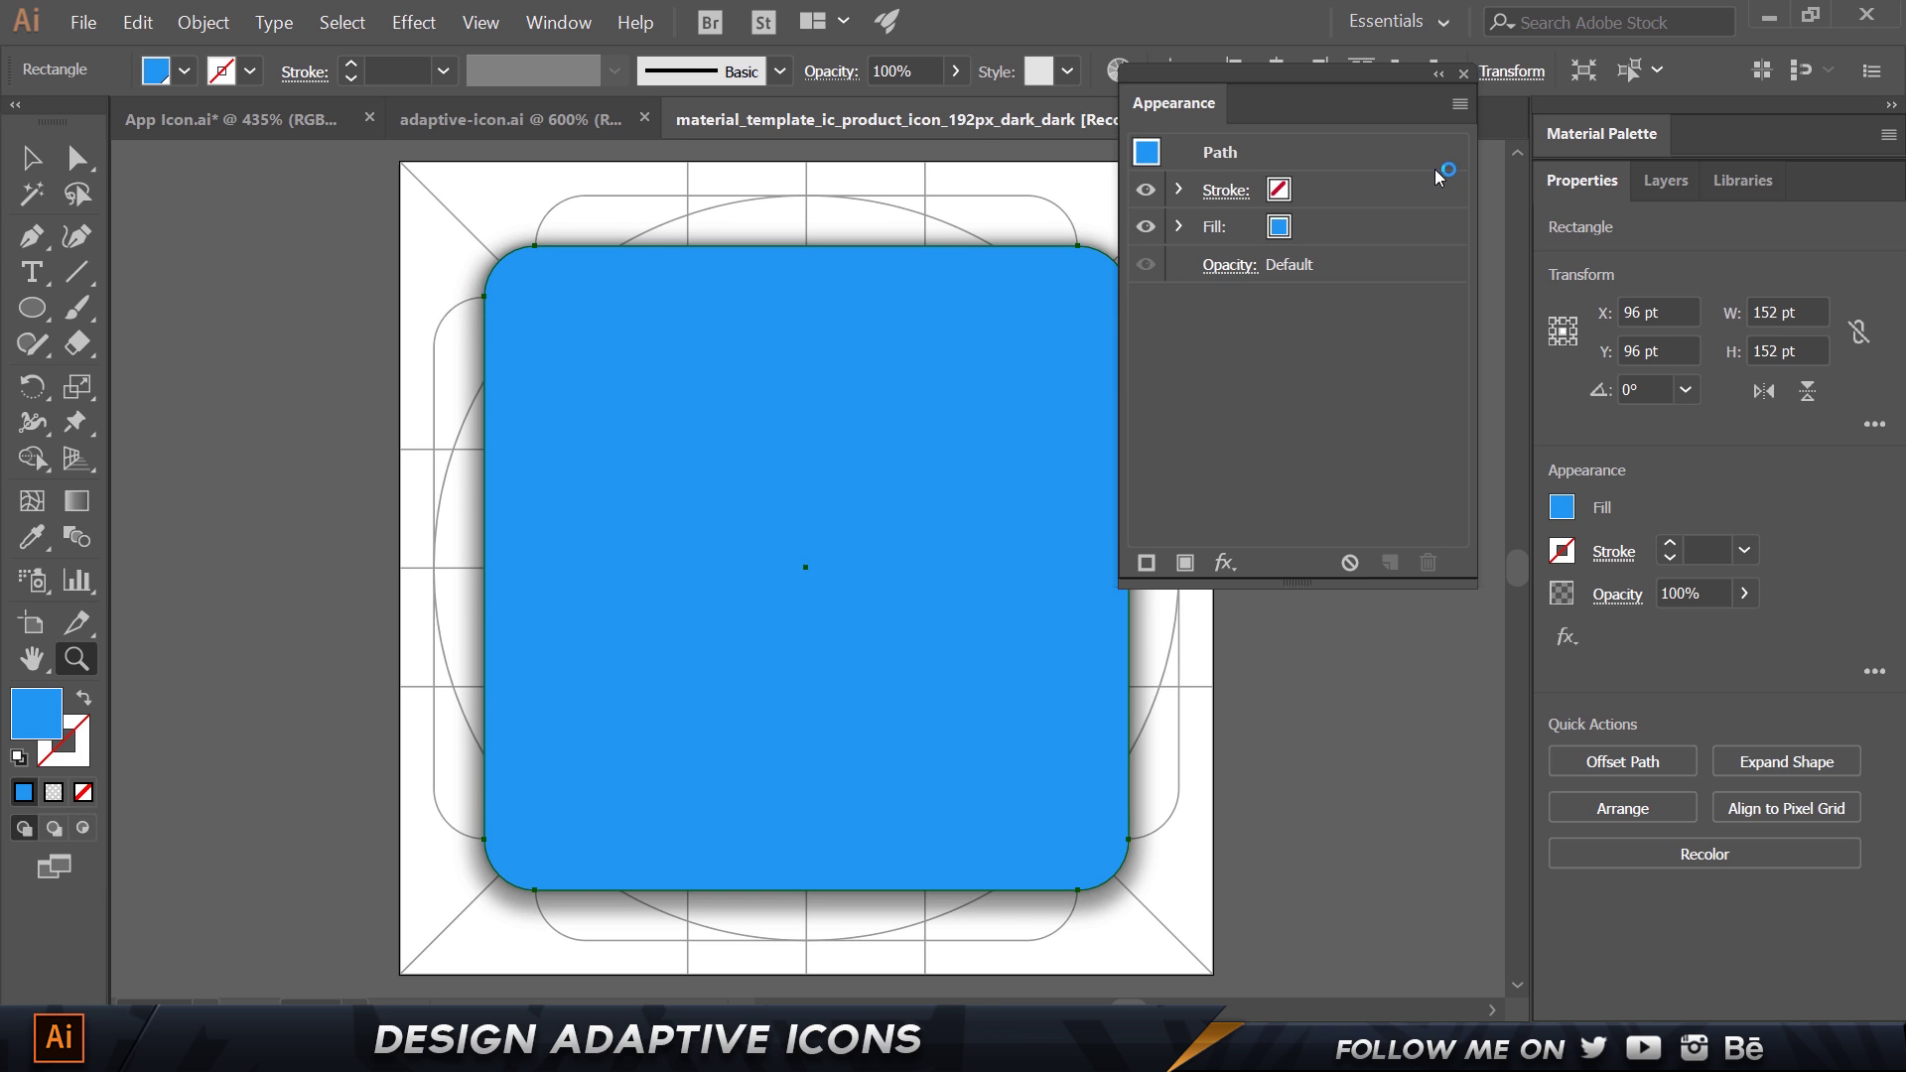
click(1463, 73)
Fill the Finish Layer rectangle with the radial transparent gradient and enter a gradient angle of -45.
click(780, 457)
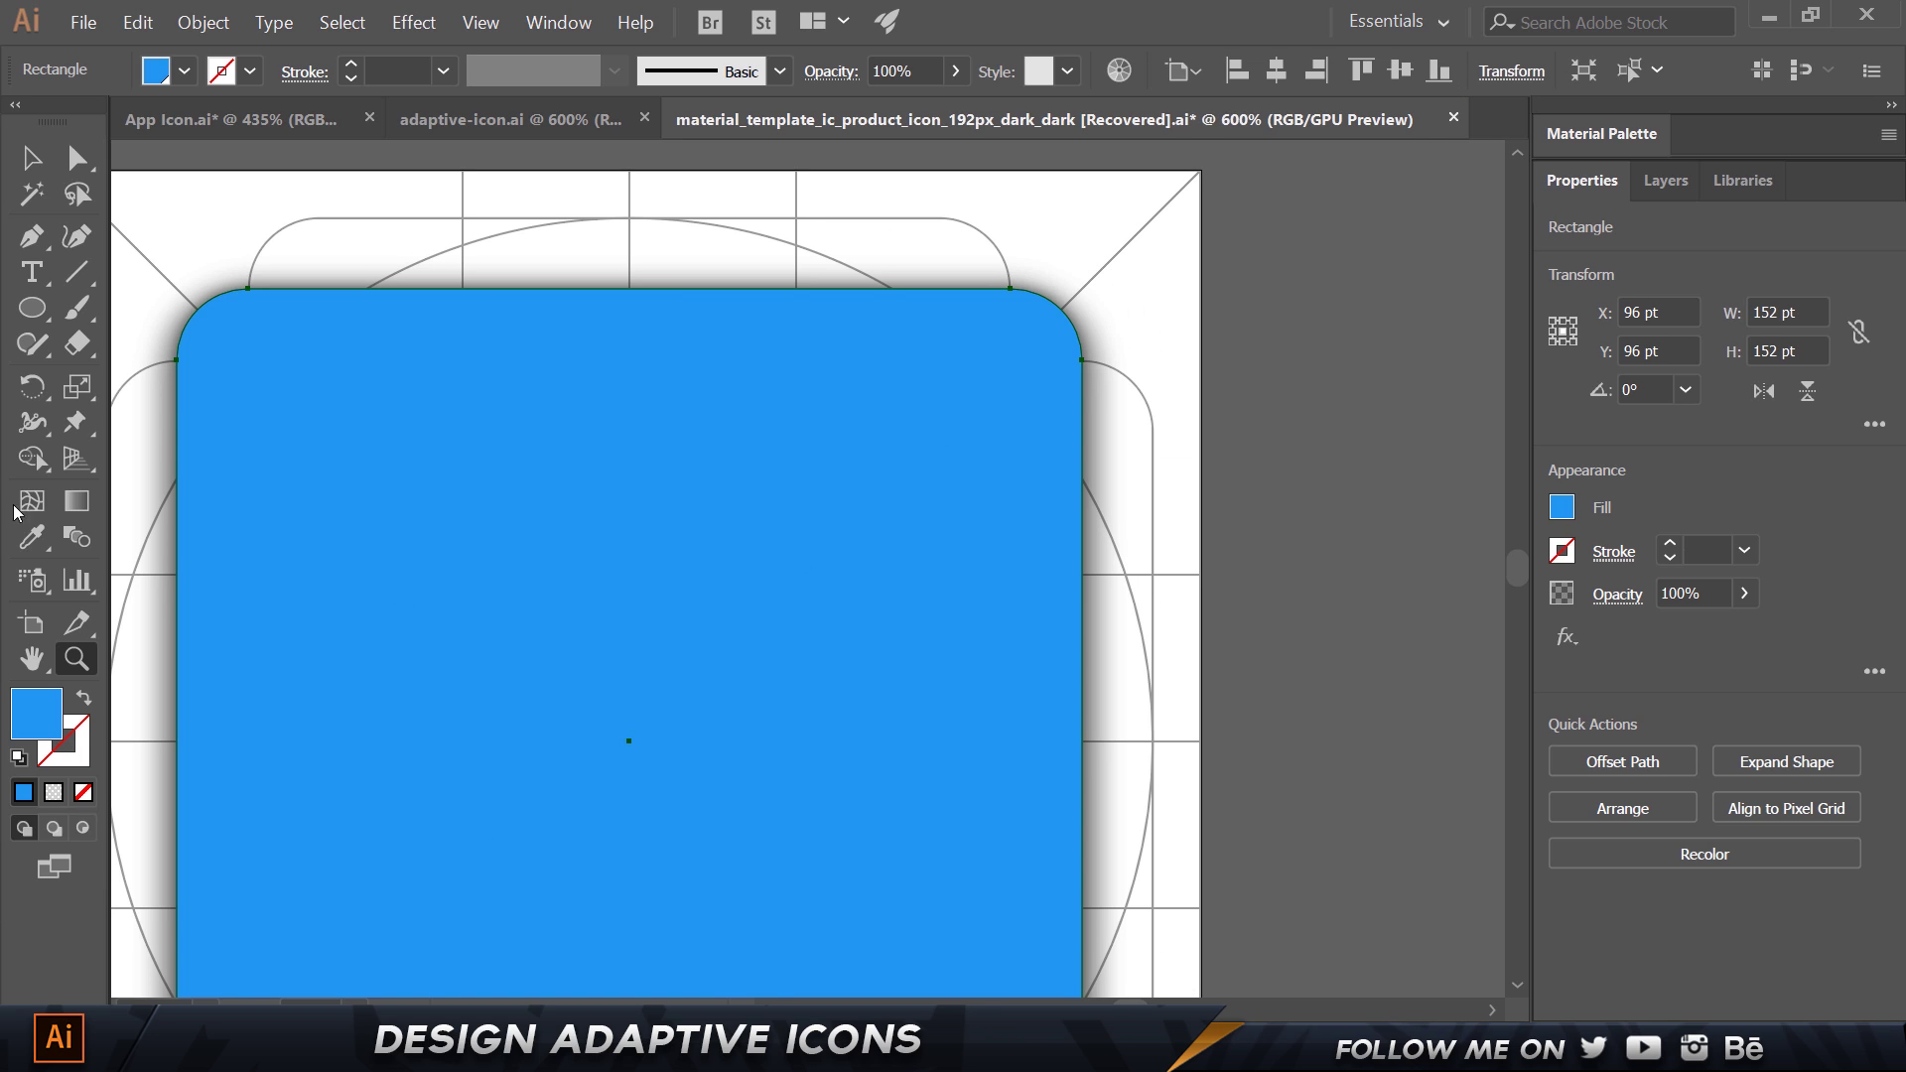
double_click(76, 501)
drag(651, 576, 721, 477)
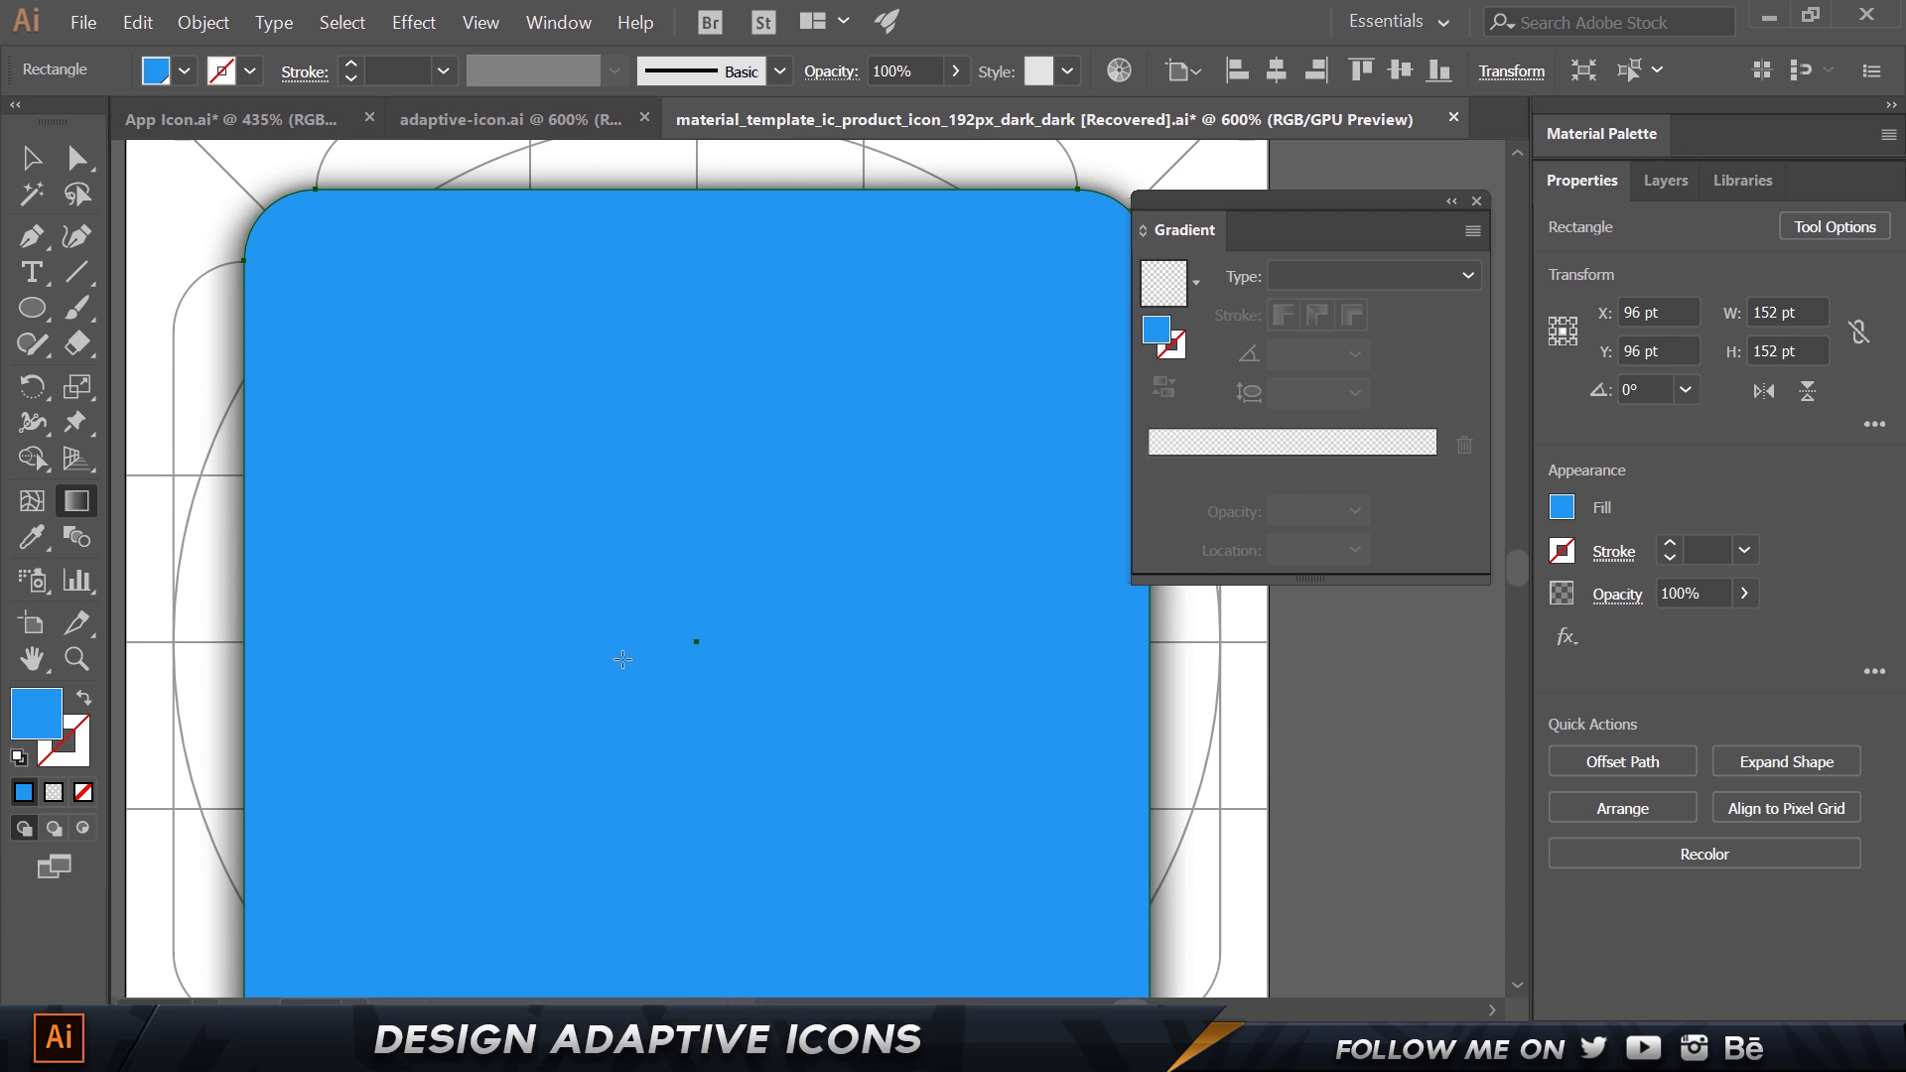
click(53, 792)
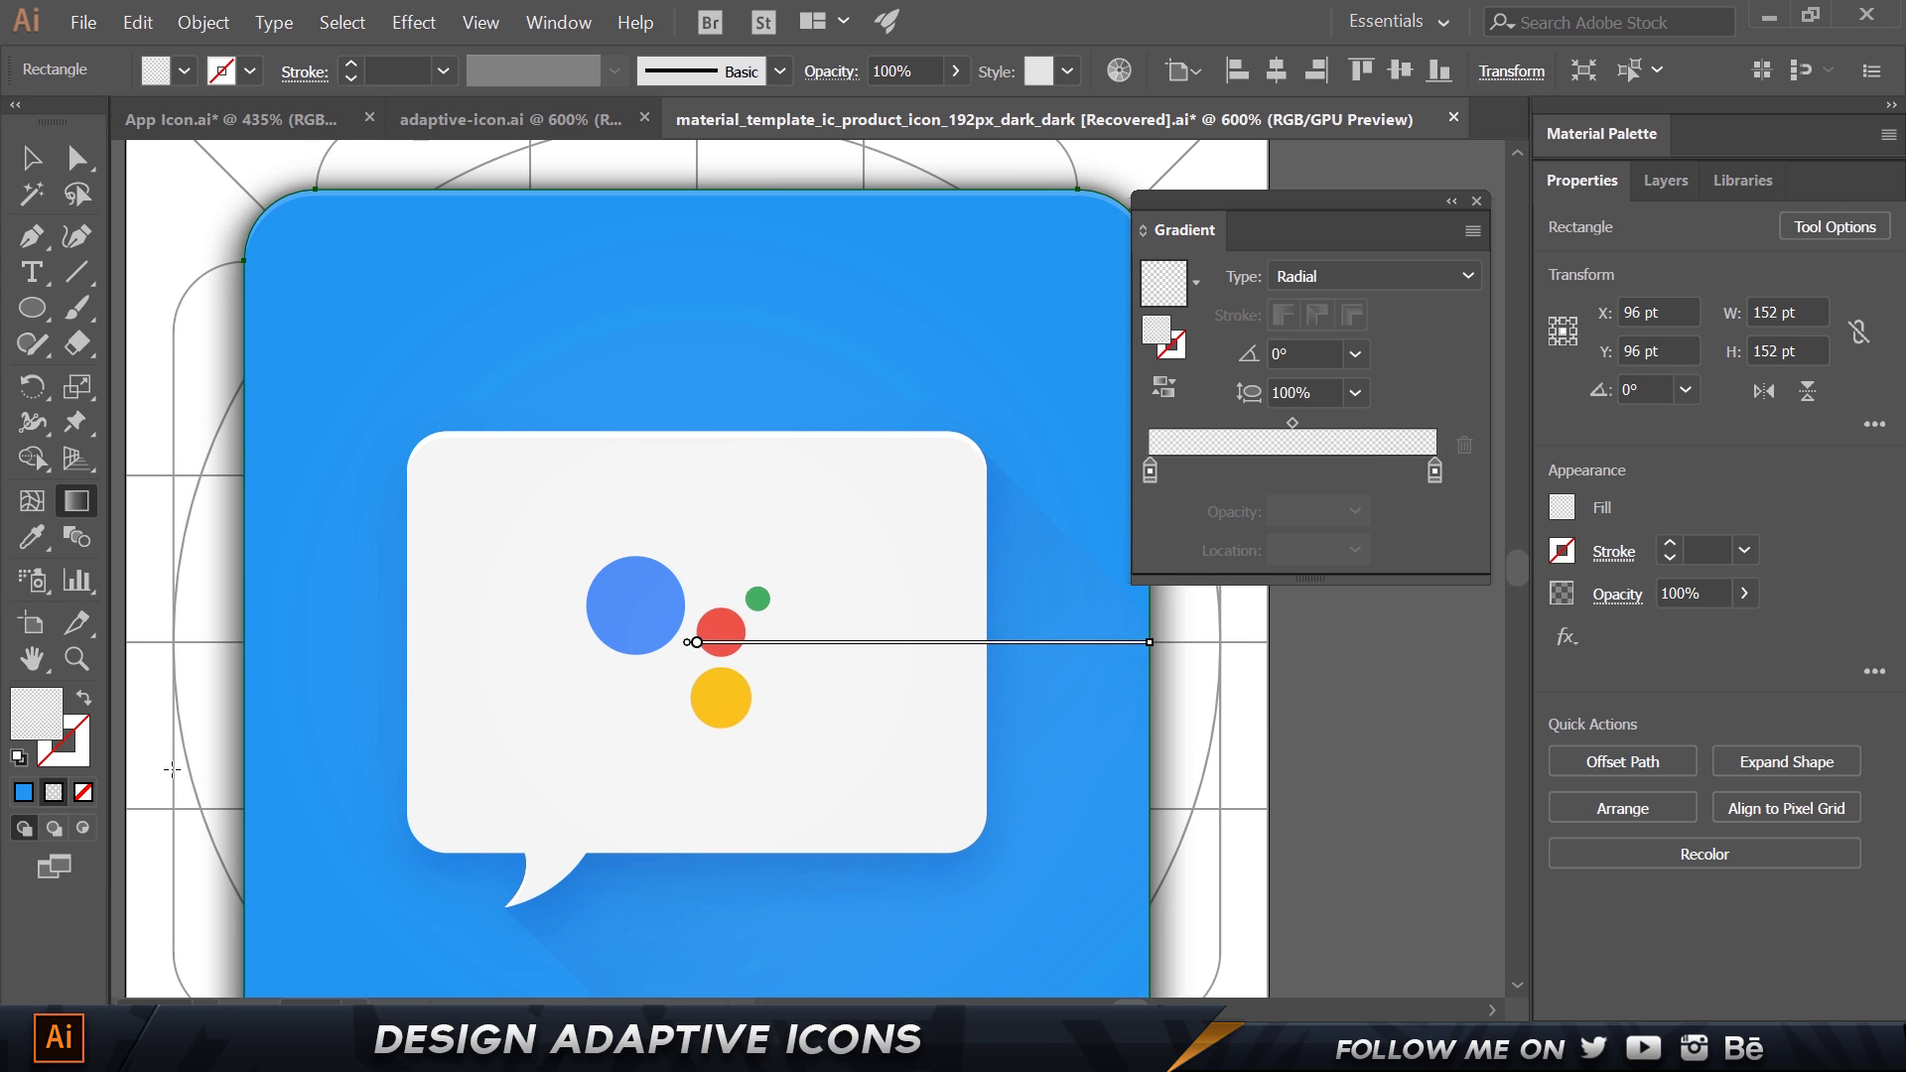
click(1301, 353)
text(-45)
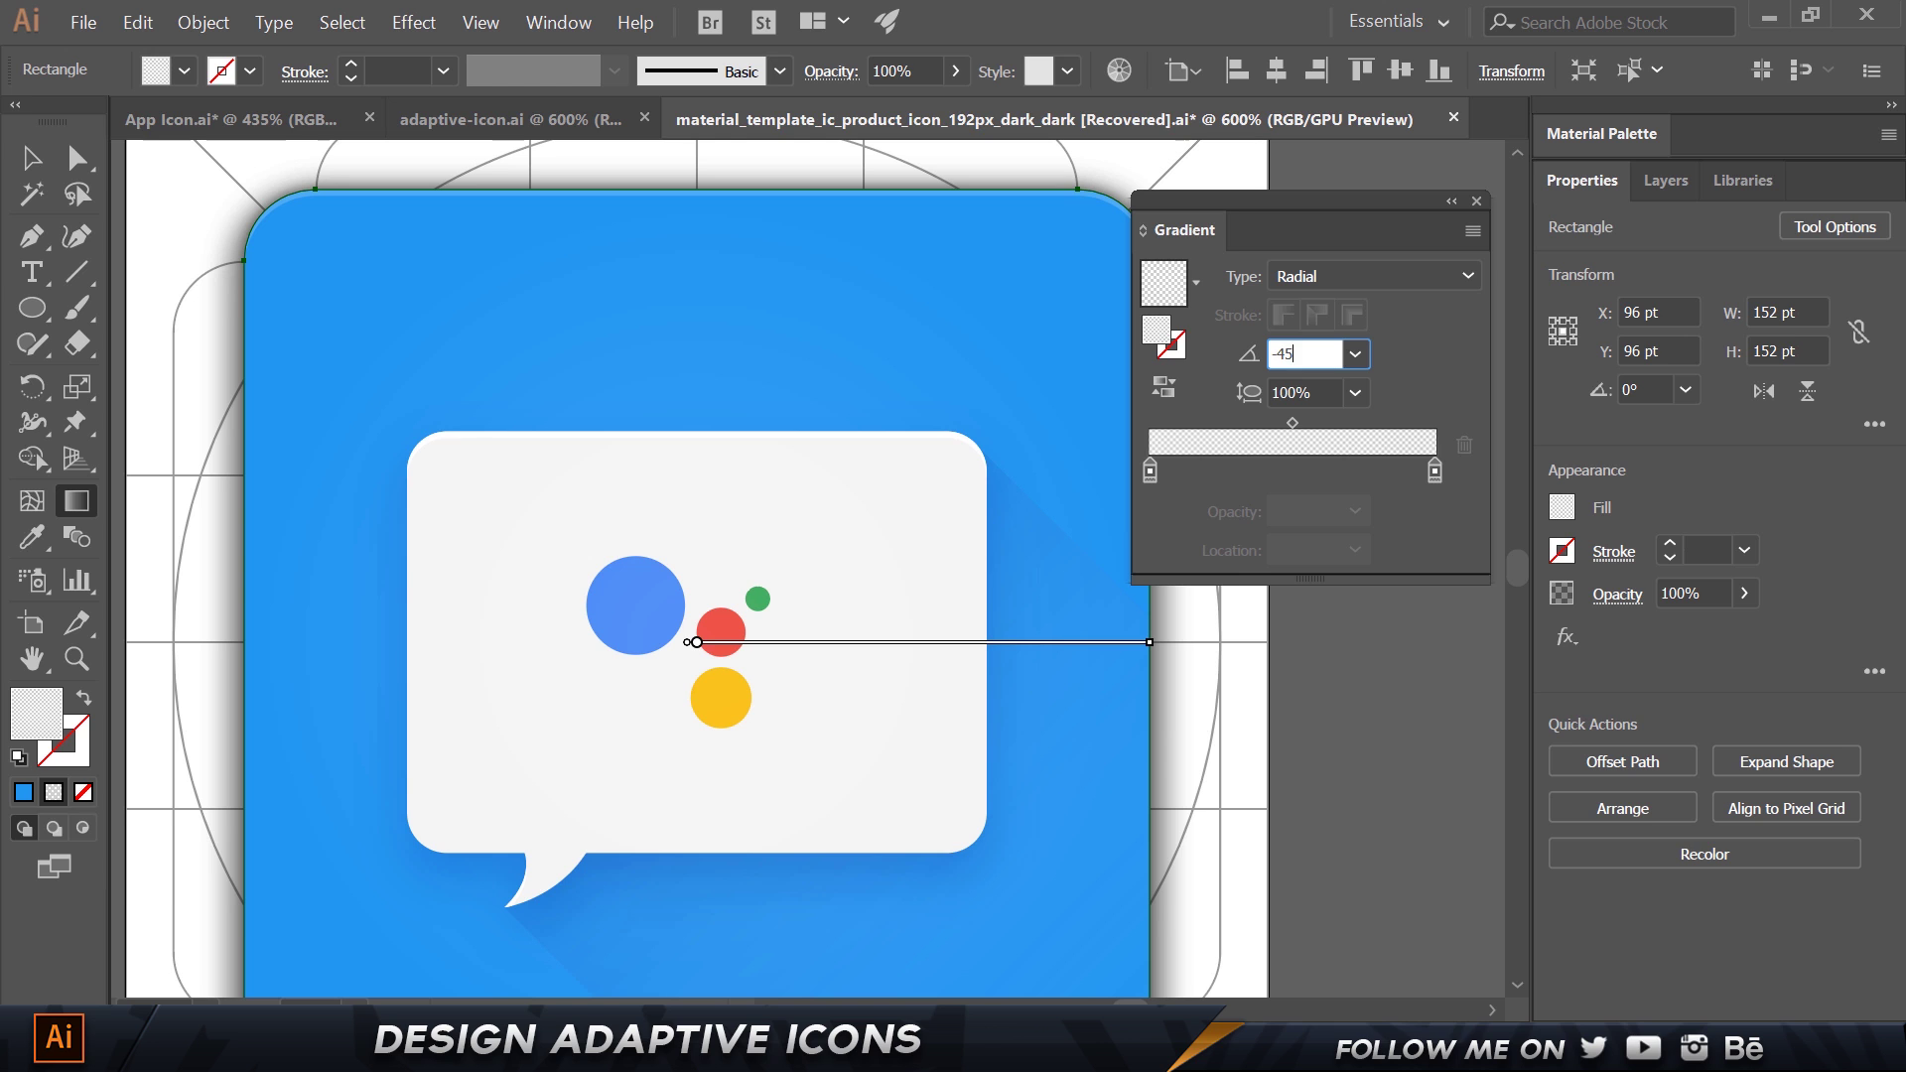
Switch to the browser and check the finishing layer's gradient angle, midpoint and slider opacities and locations.
key(alt+Tab)
scroll(1308, 640, down, 4)
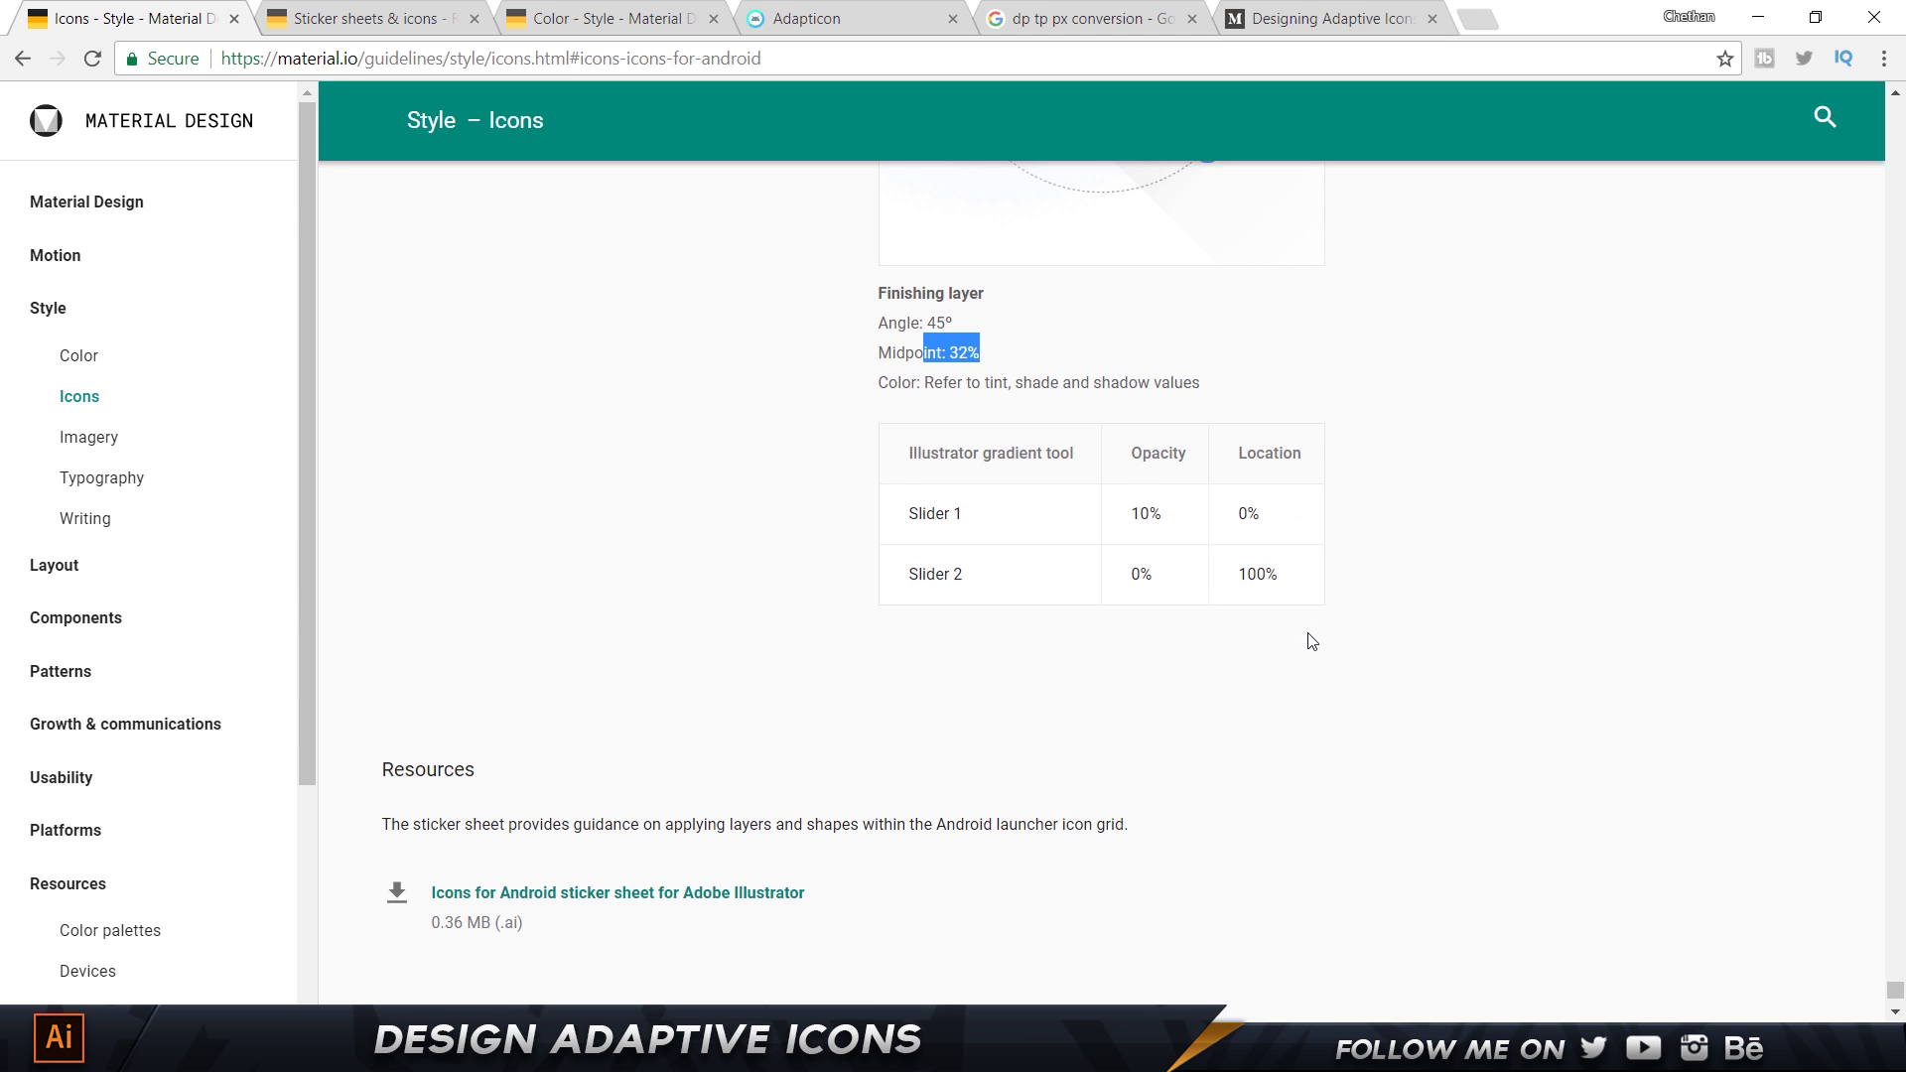
scroll(1135, 484, up, 2)
click(1152, 730)
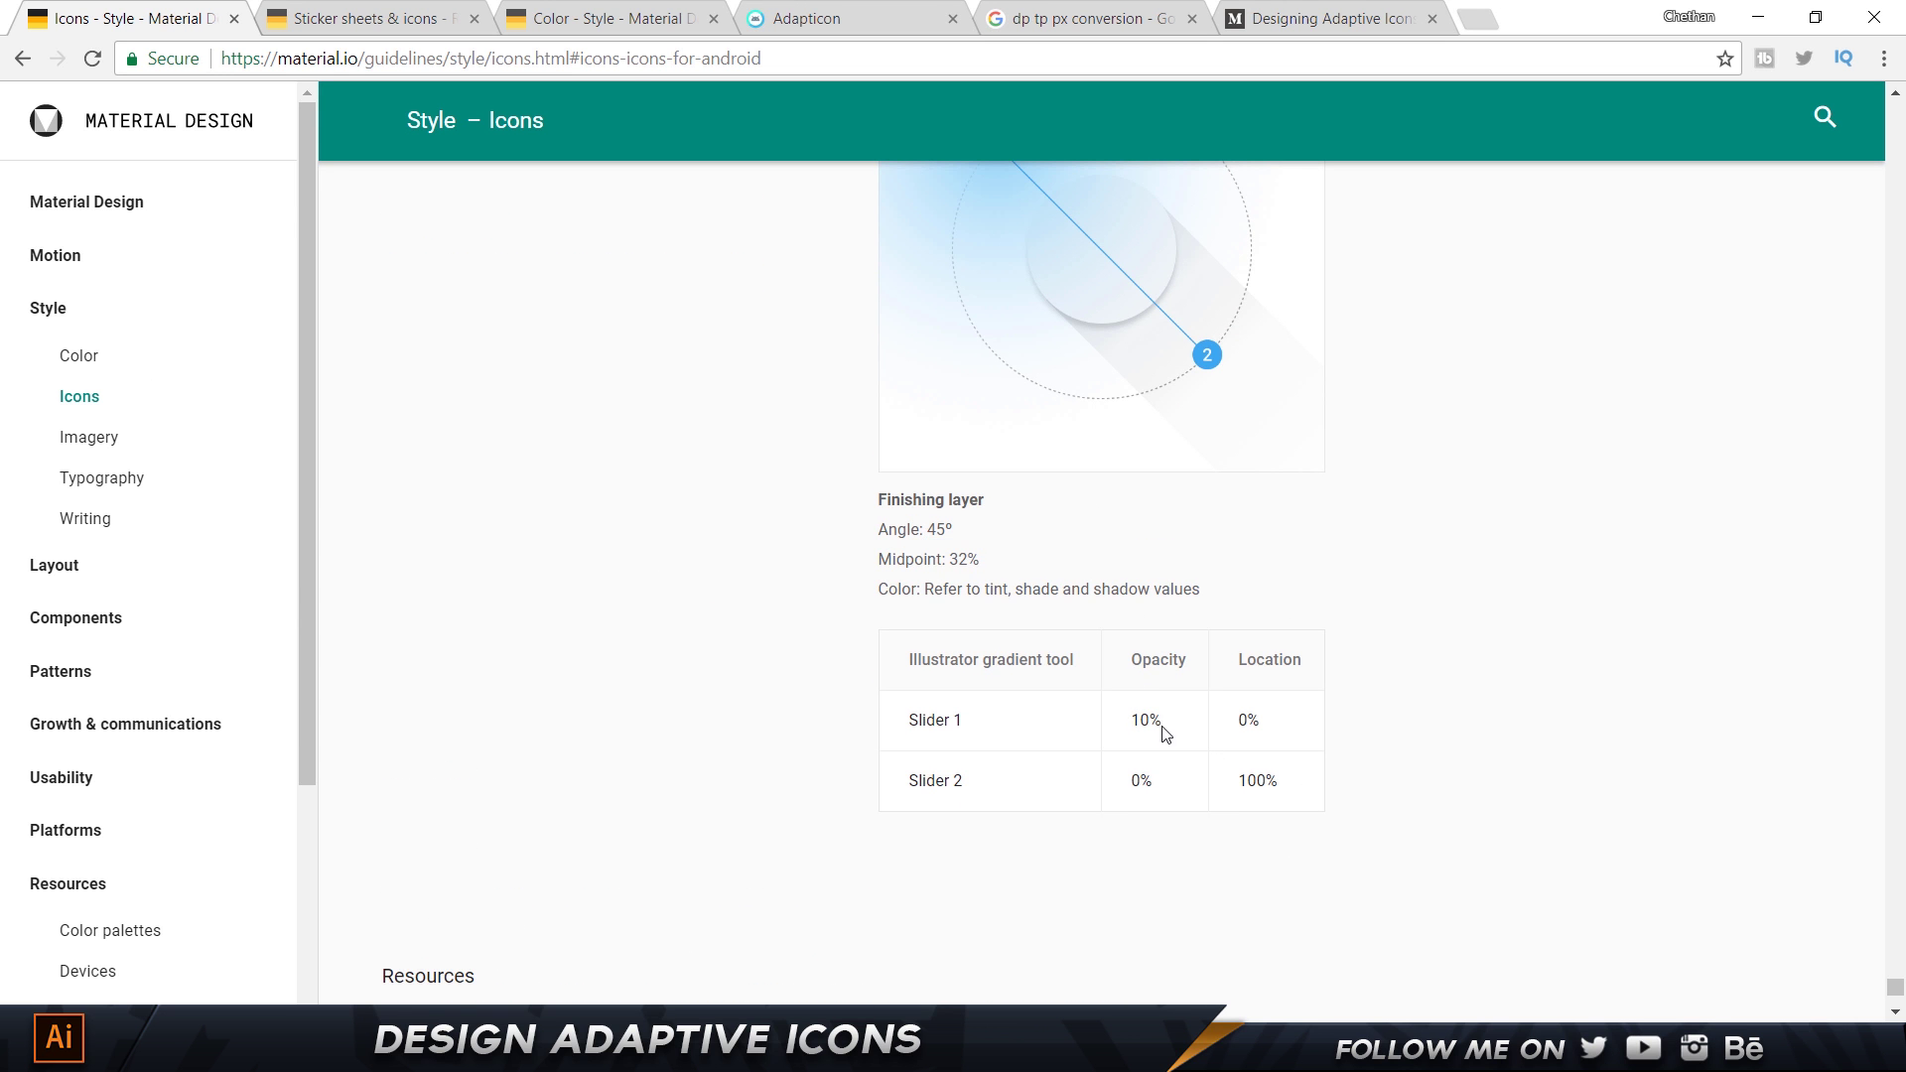
double_click(1142, 781)
Switch back to Illustrator and change the Finish Layer gradient to Linear with an angle of -45°.
key(alt+Tab)
click(1384, 274)
click(1360, 310)
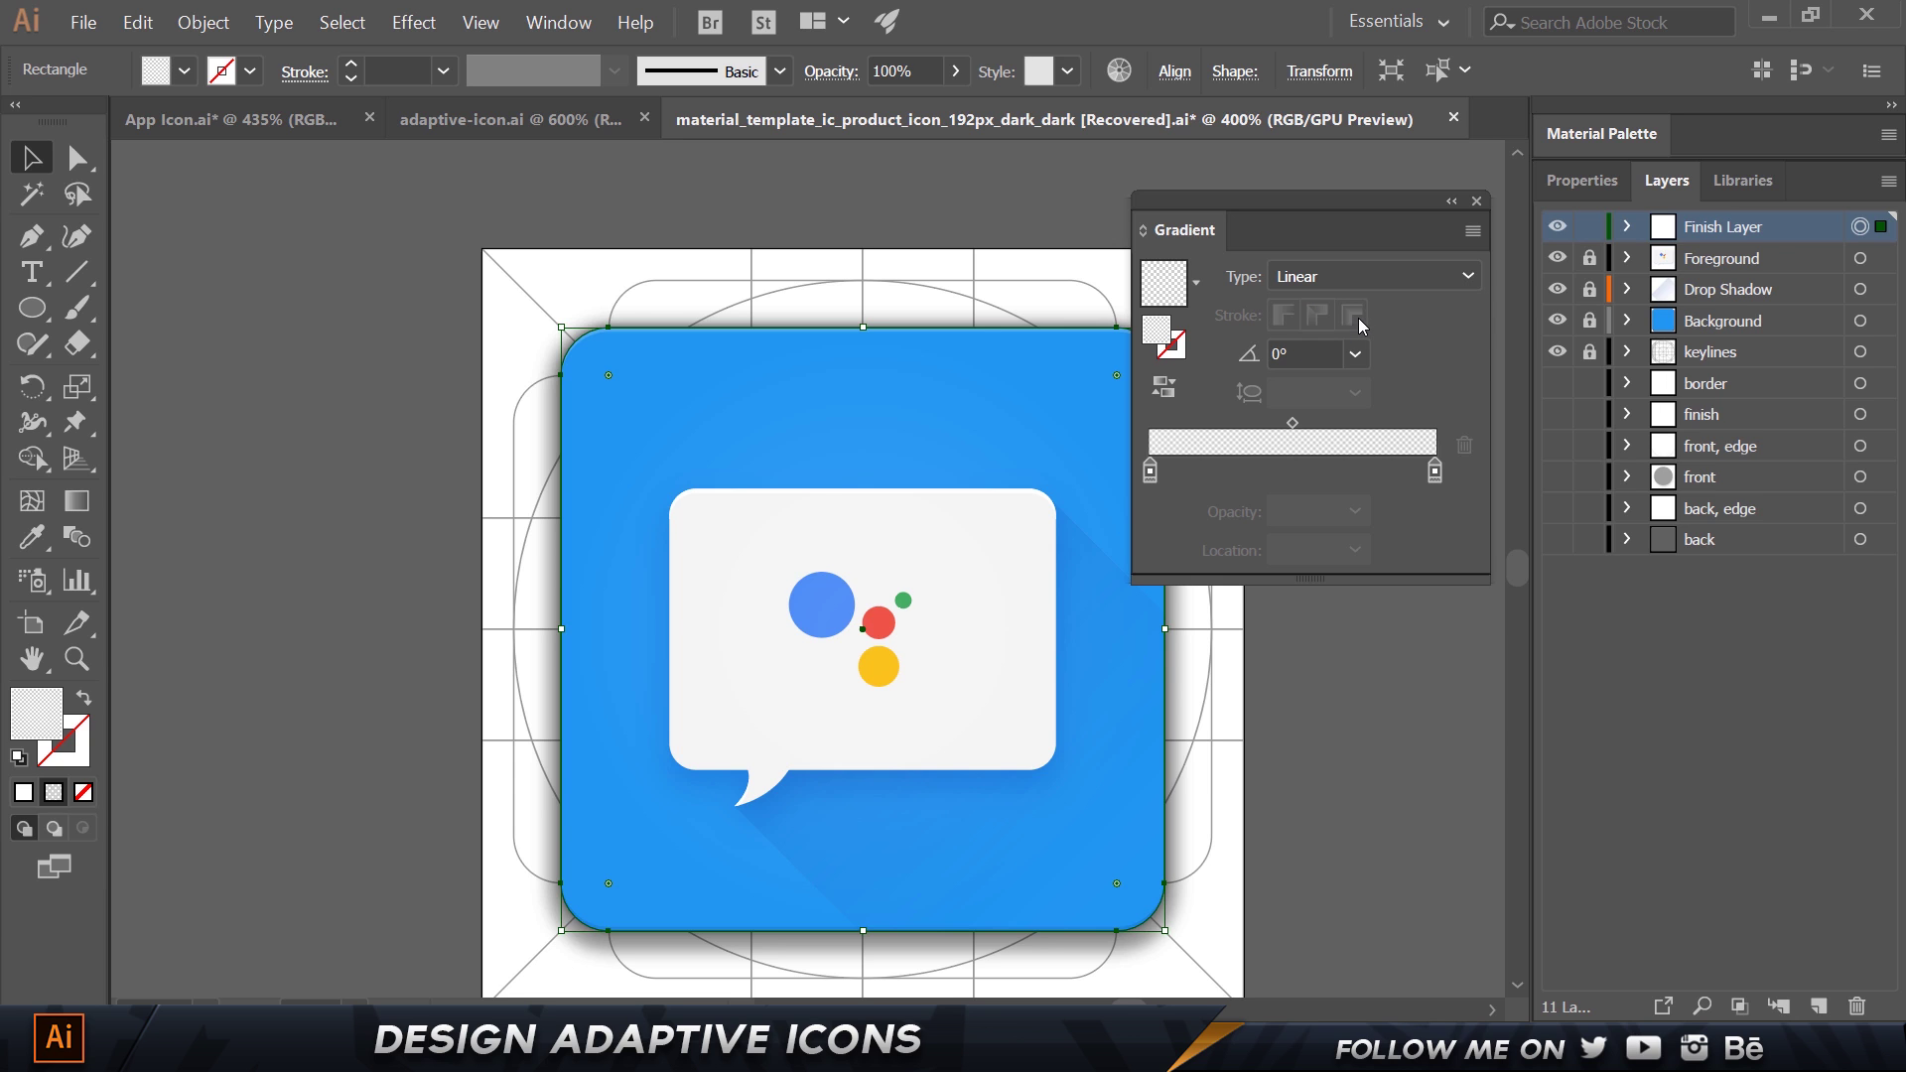
click(1291, 354)
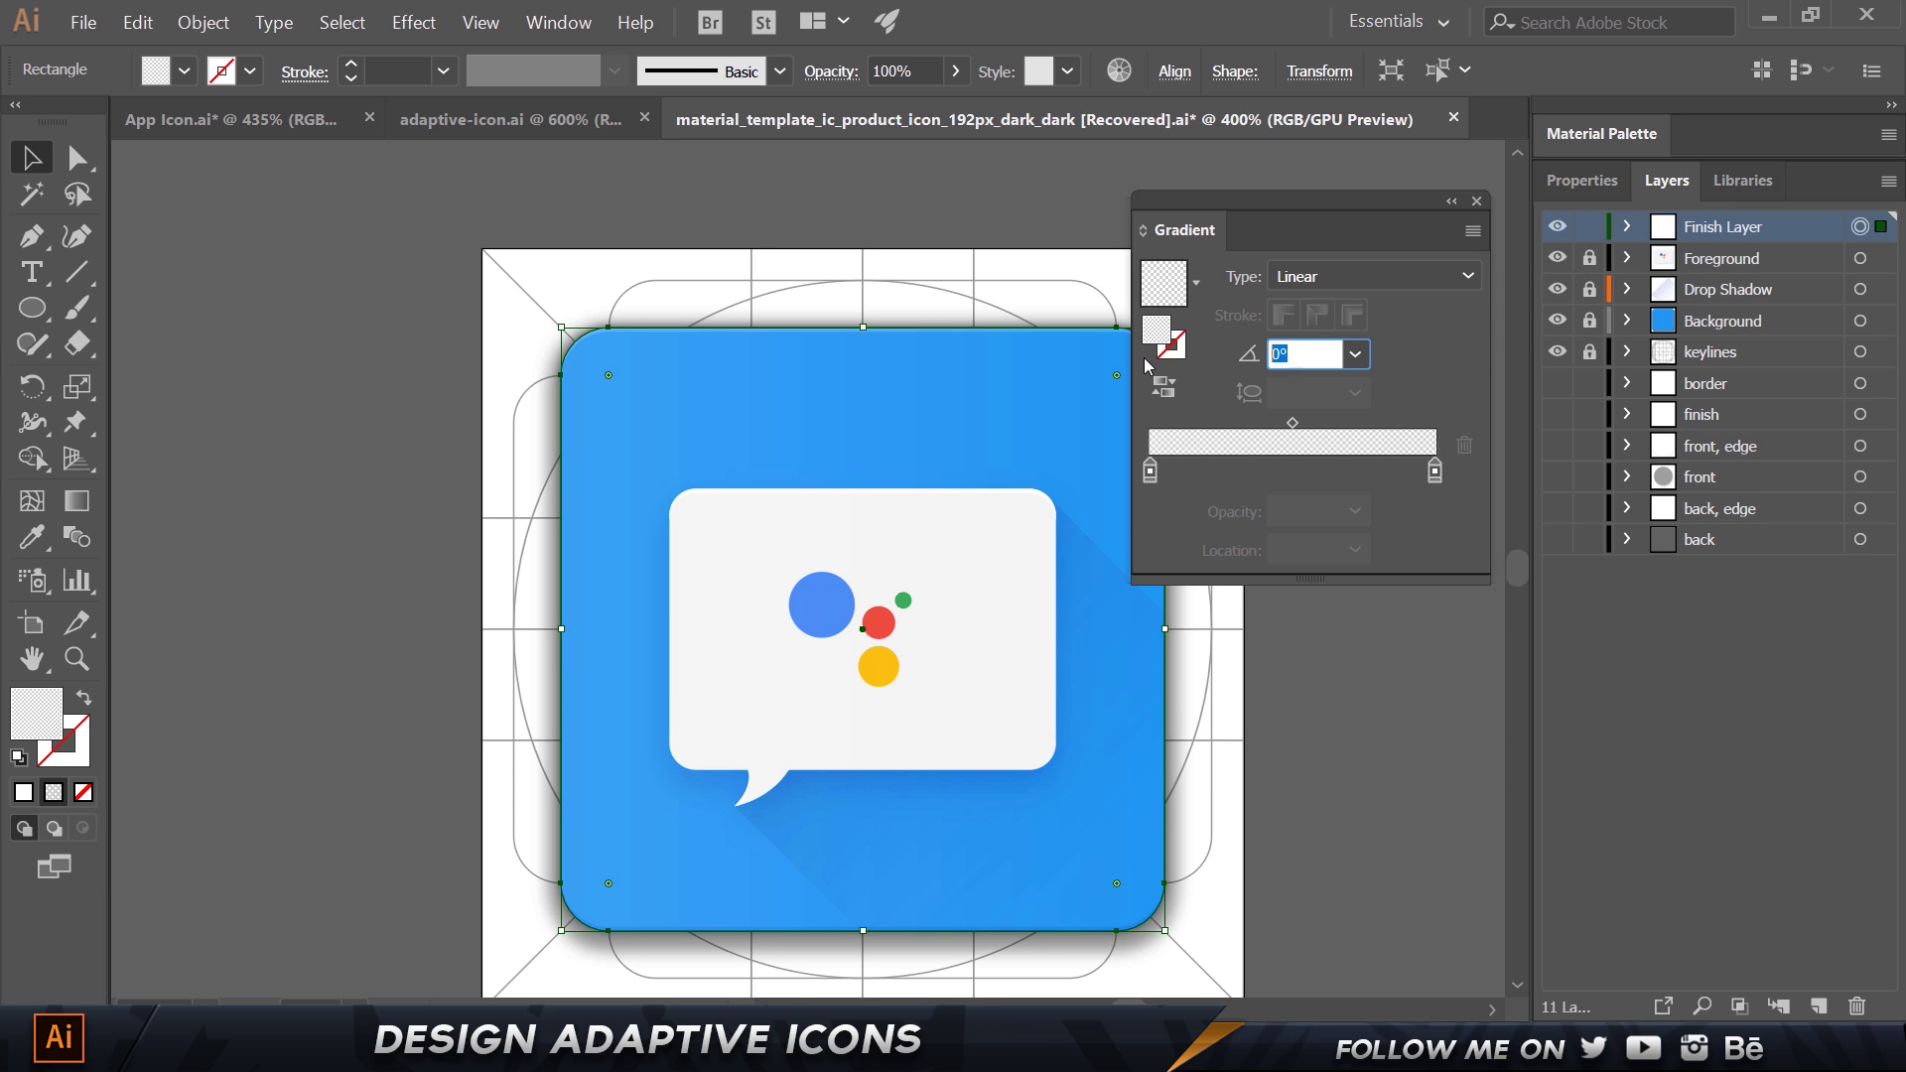
text(-45)
key(Return)
Switch to the browser and recheck the guideline's finishing layer diagram and recommended midpoint.
key(alt+Tab)
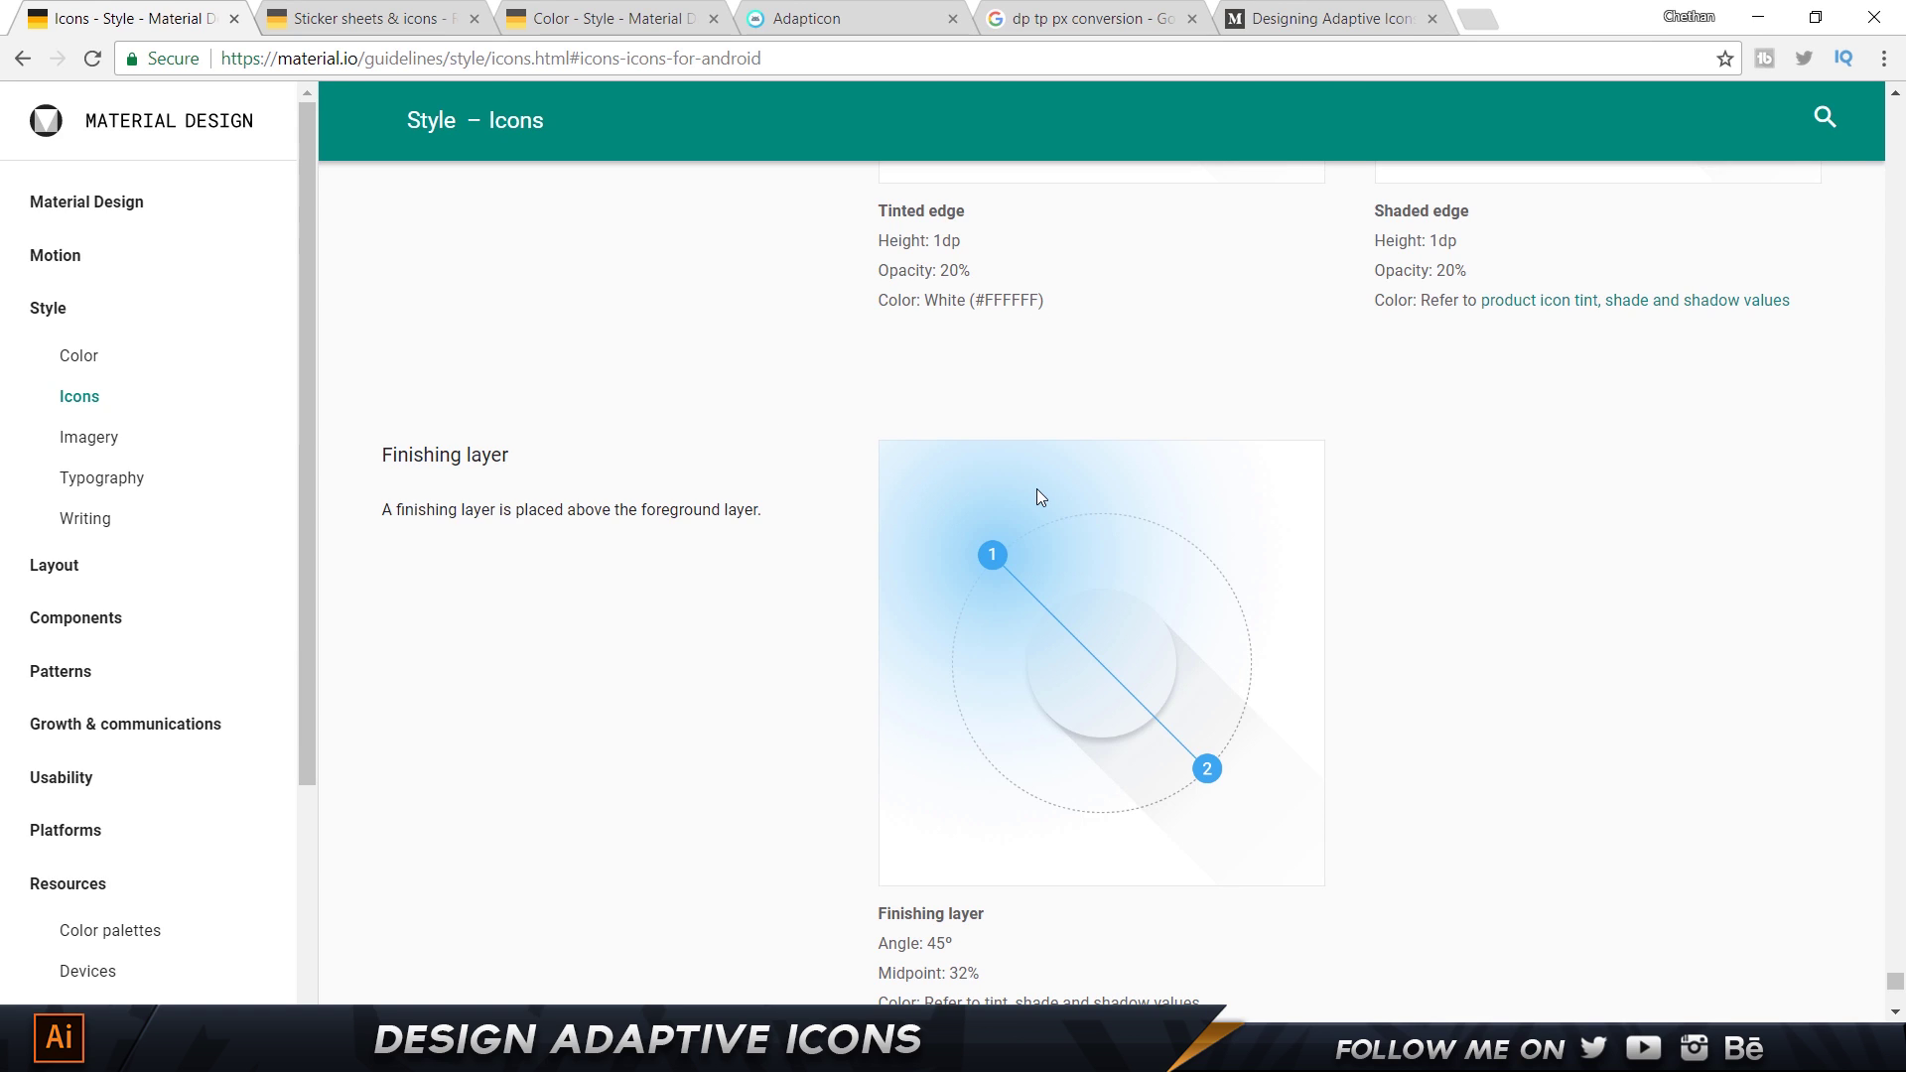
scroll(1037, 489, down, 2)
scroll(908, 746, down, 6)
scroll(918, 730, up, 6)
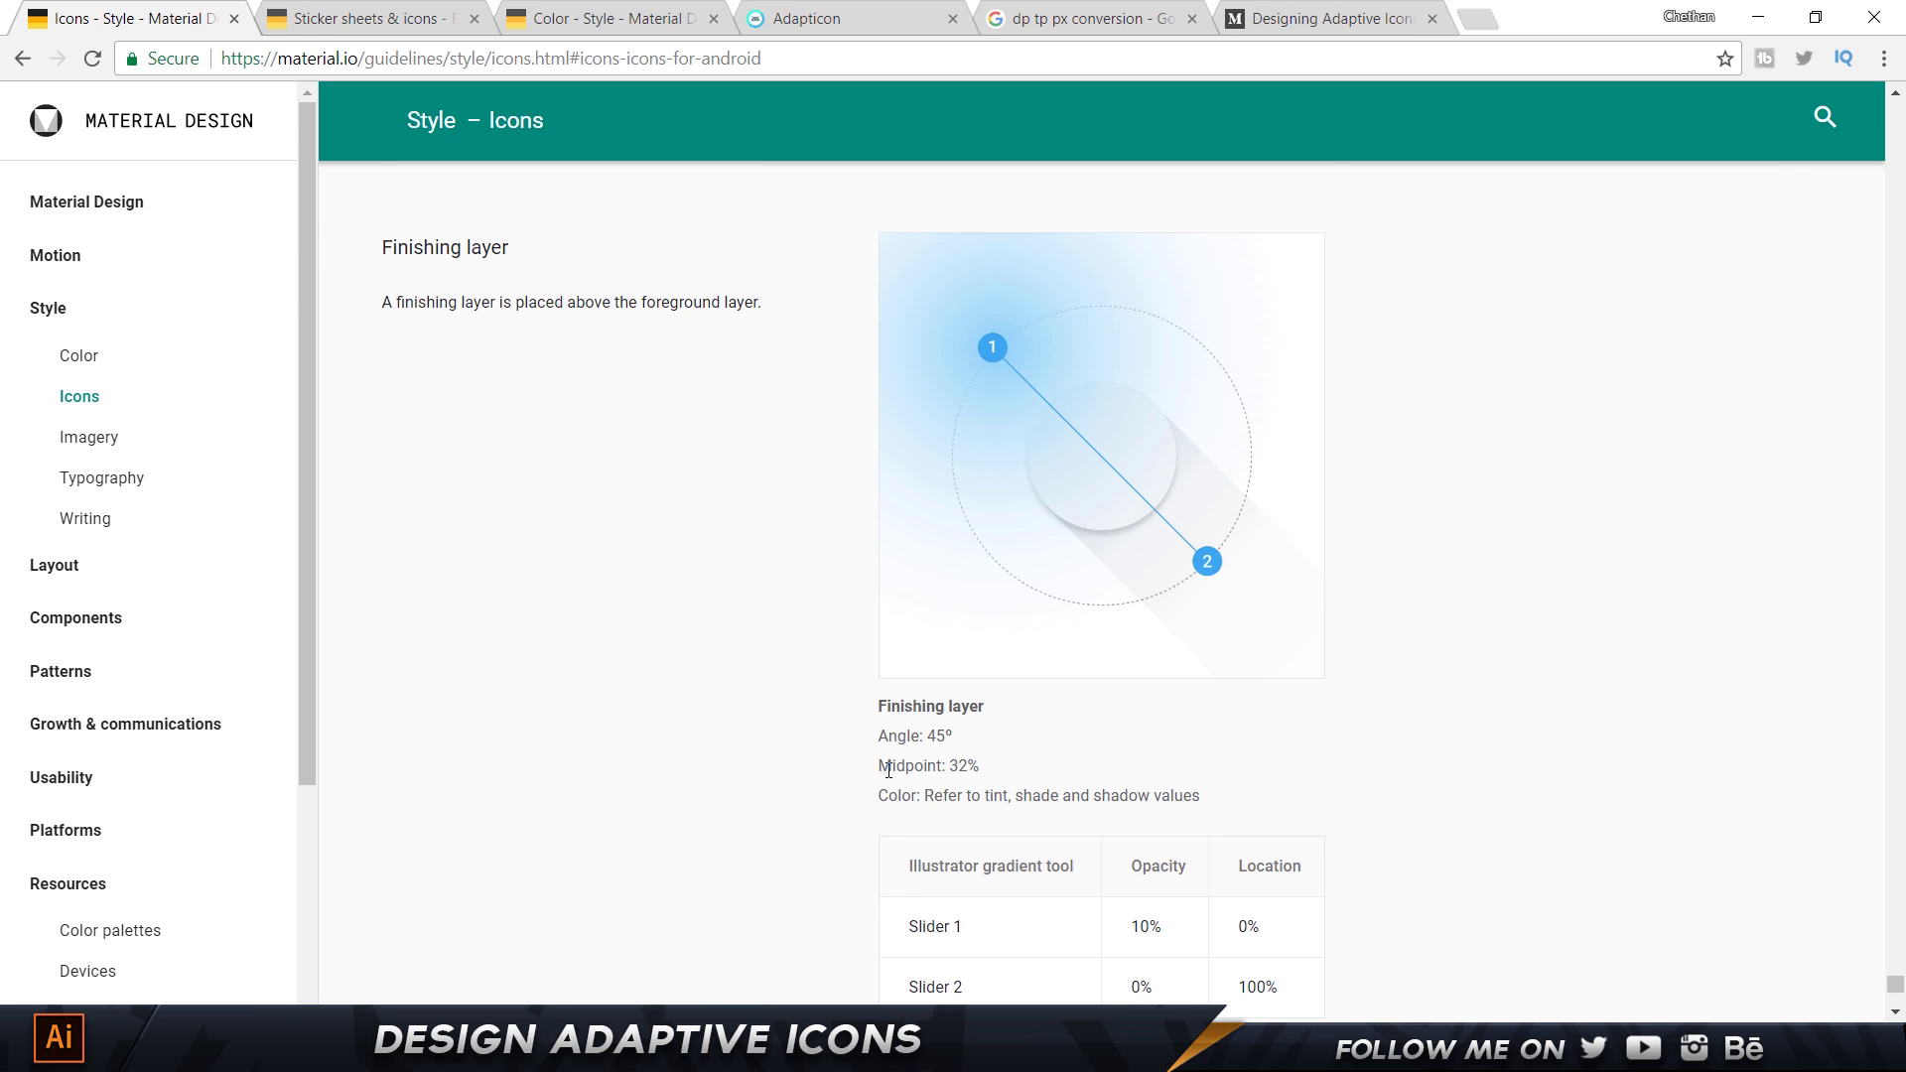
scroll(888, 770, down, 2)
Switch back to Illustrator, set the gradient midpoint's location to 30%, and close the gradient settings.
key(alt+Tab)
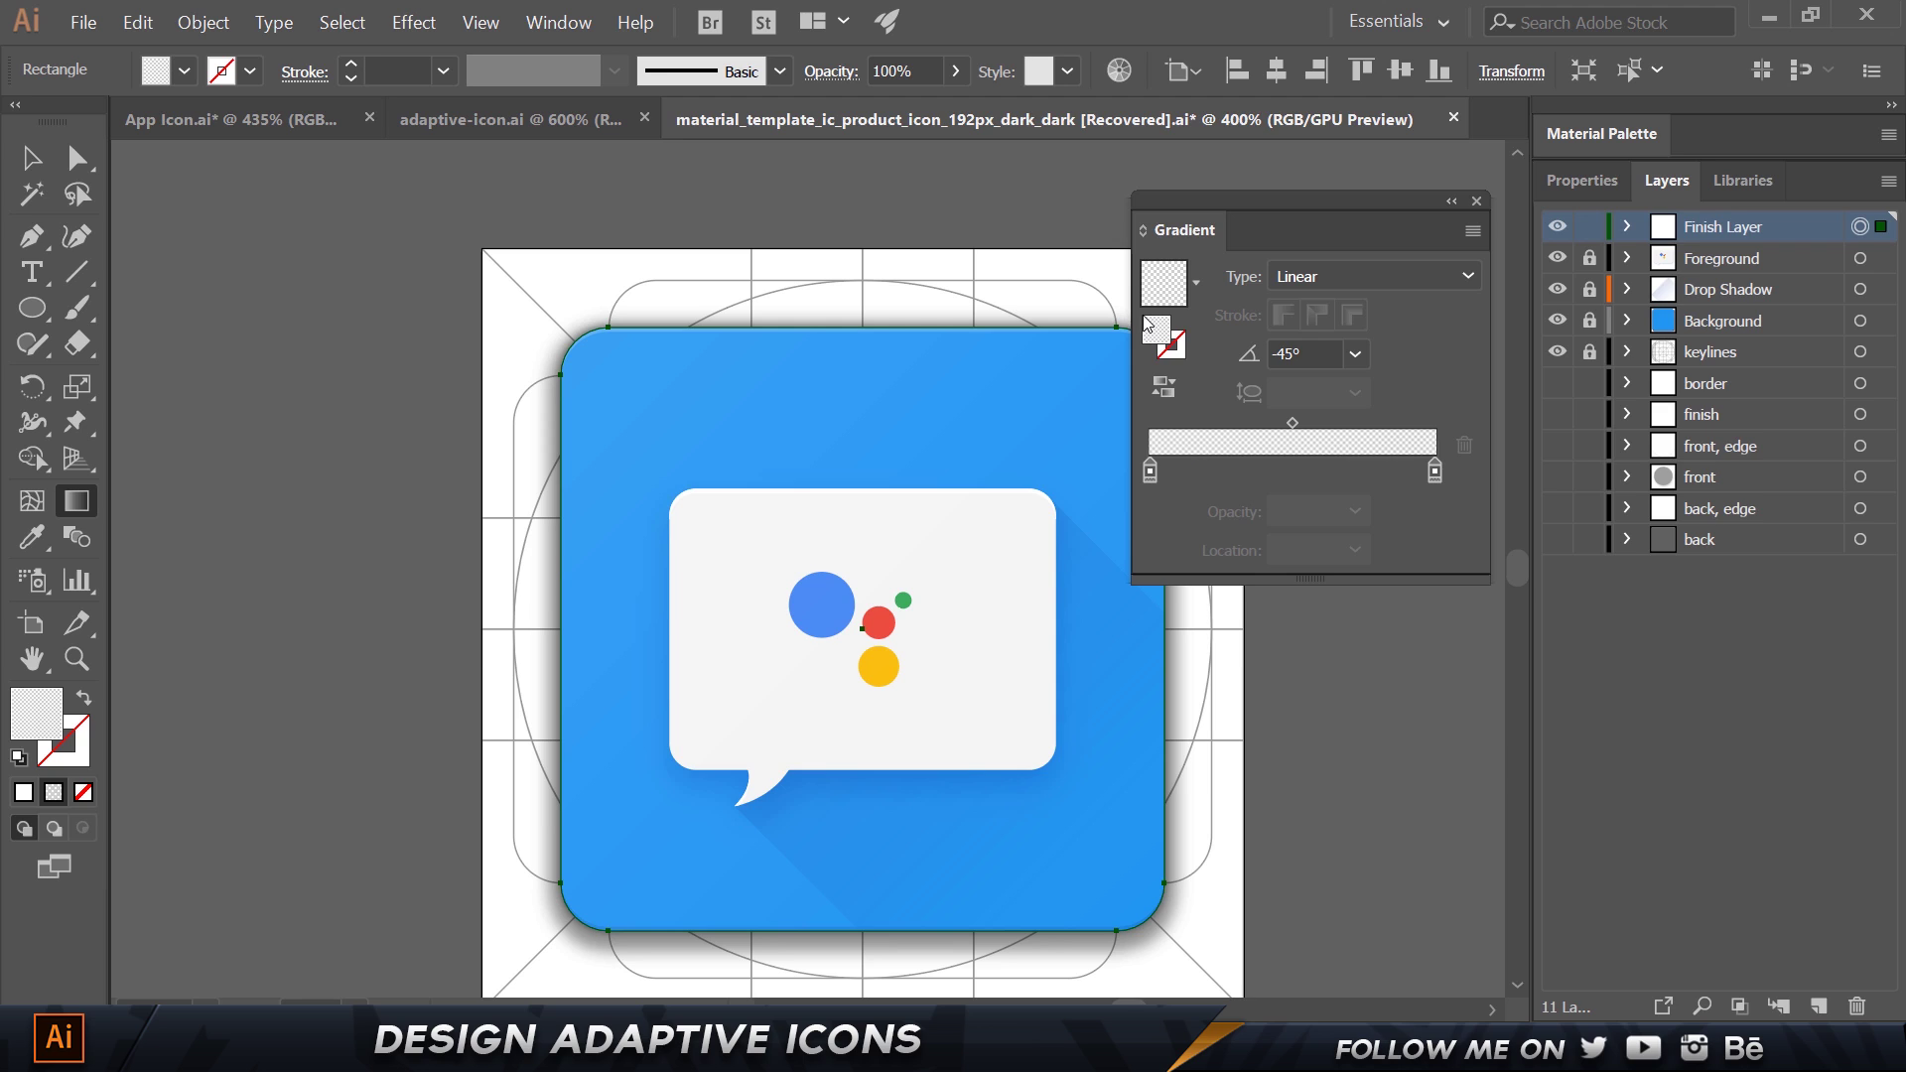
click(1292, 424)
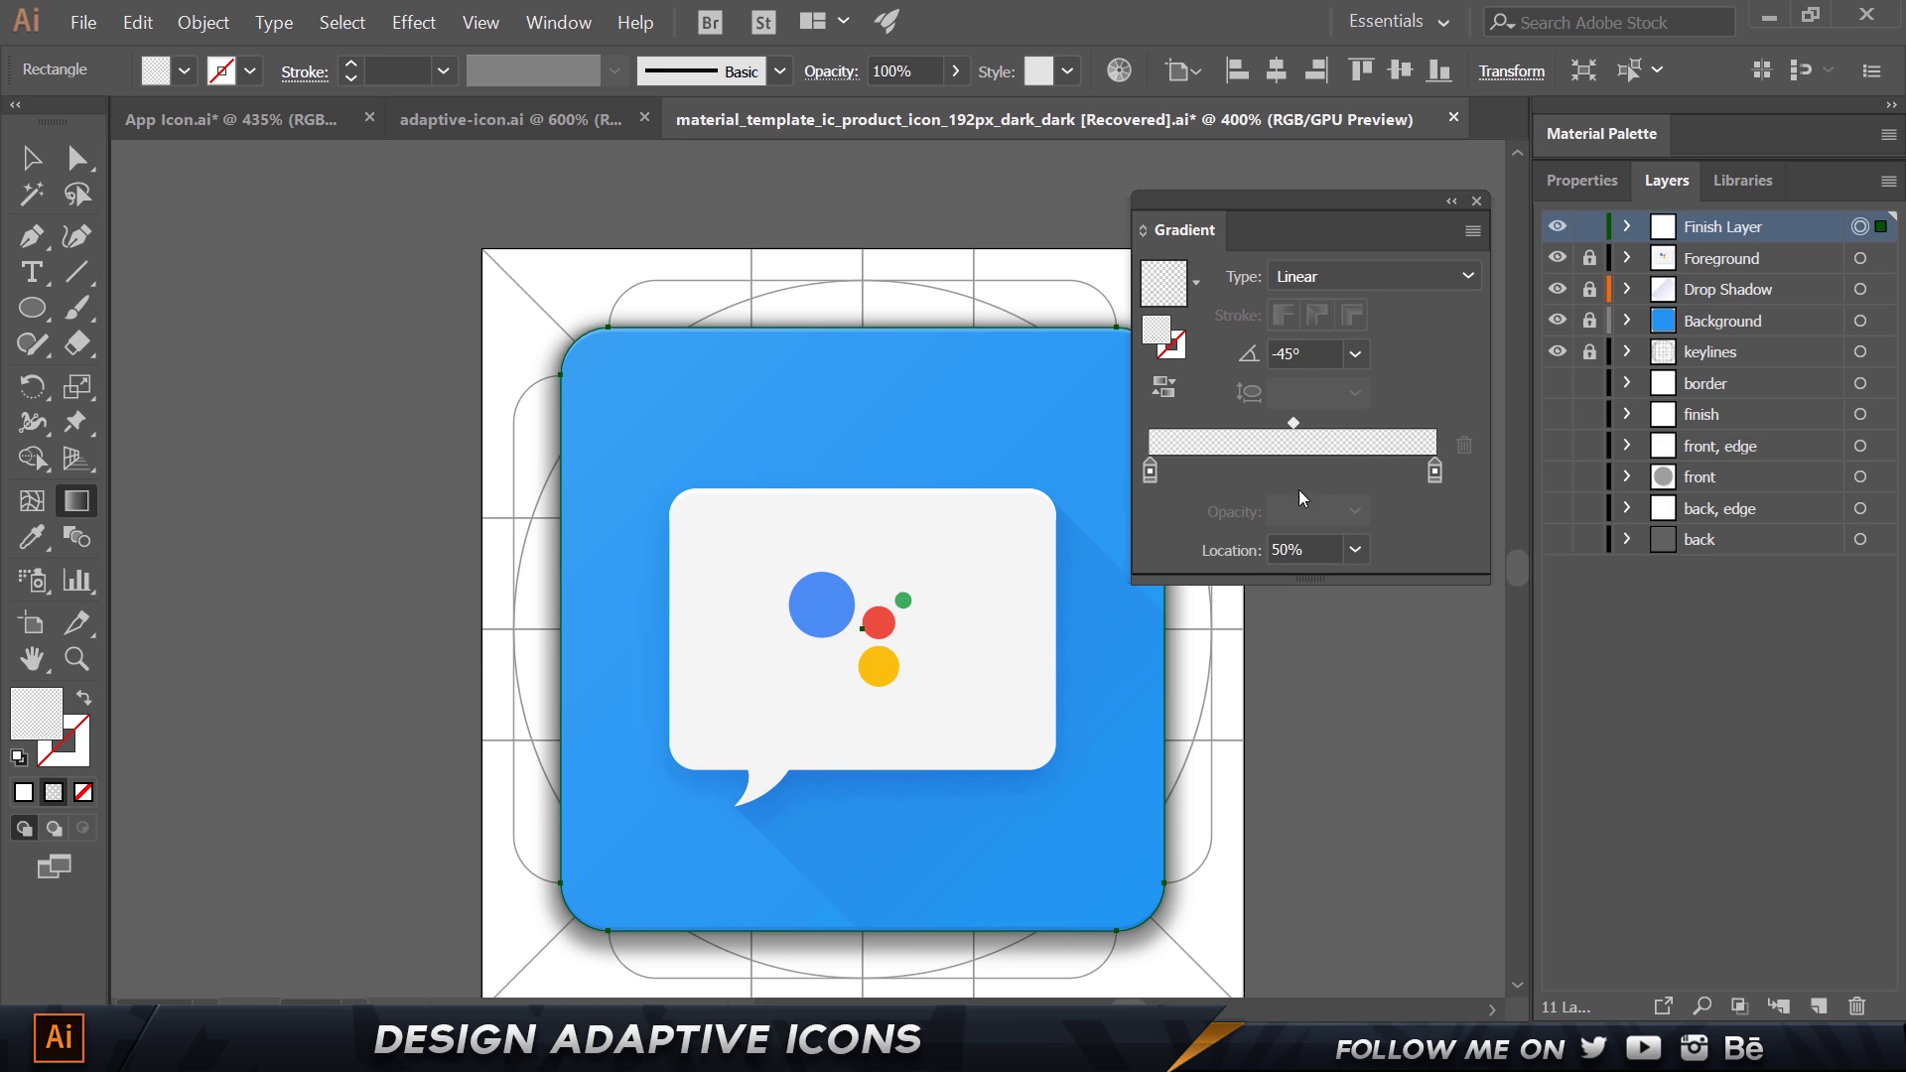
double_click(1291, 549)
text(30)
key(Return)
click(1476, 201)
key(v)
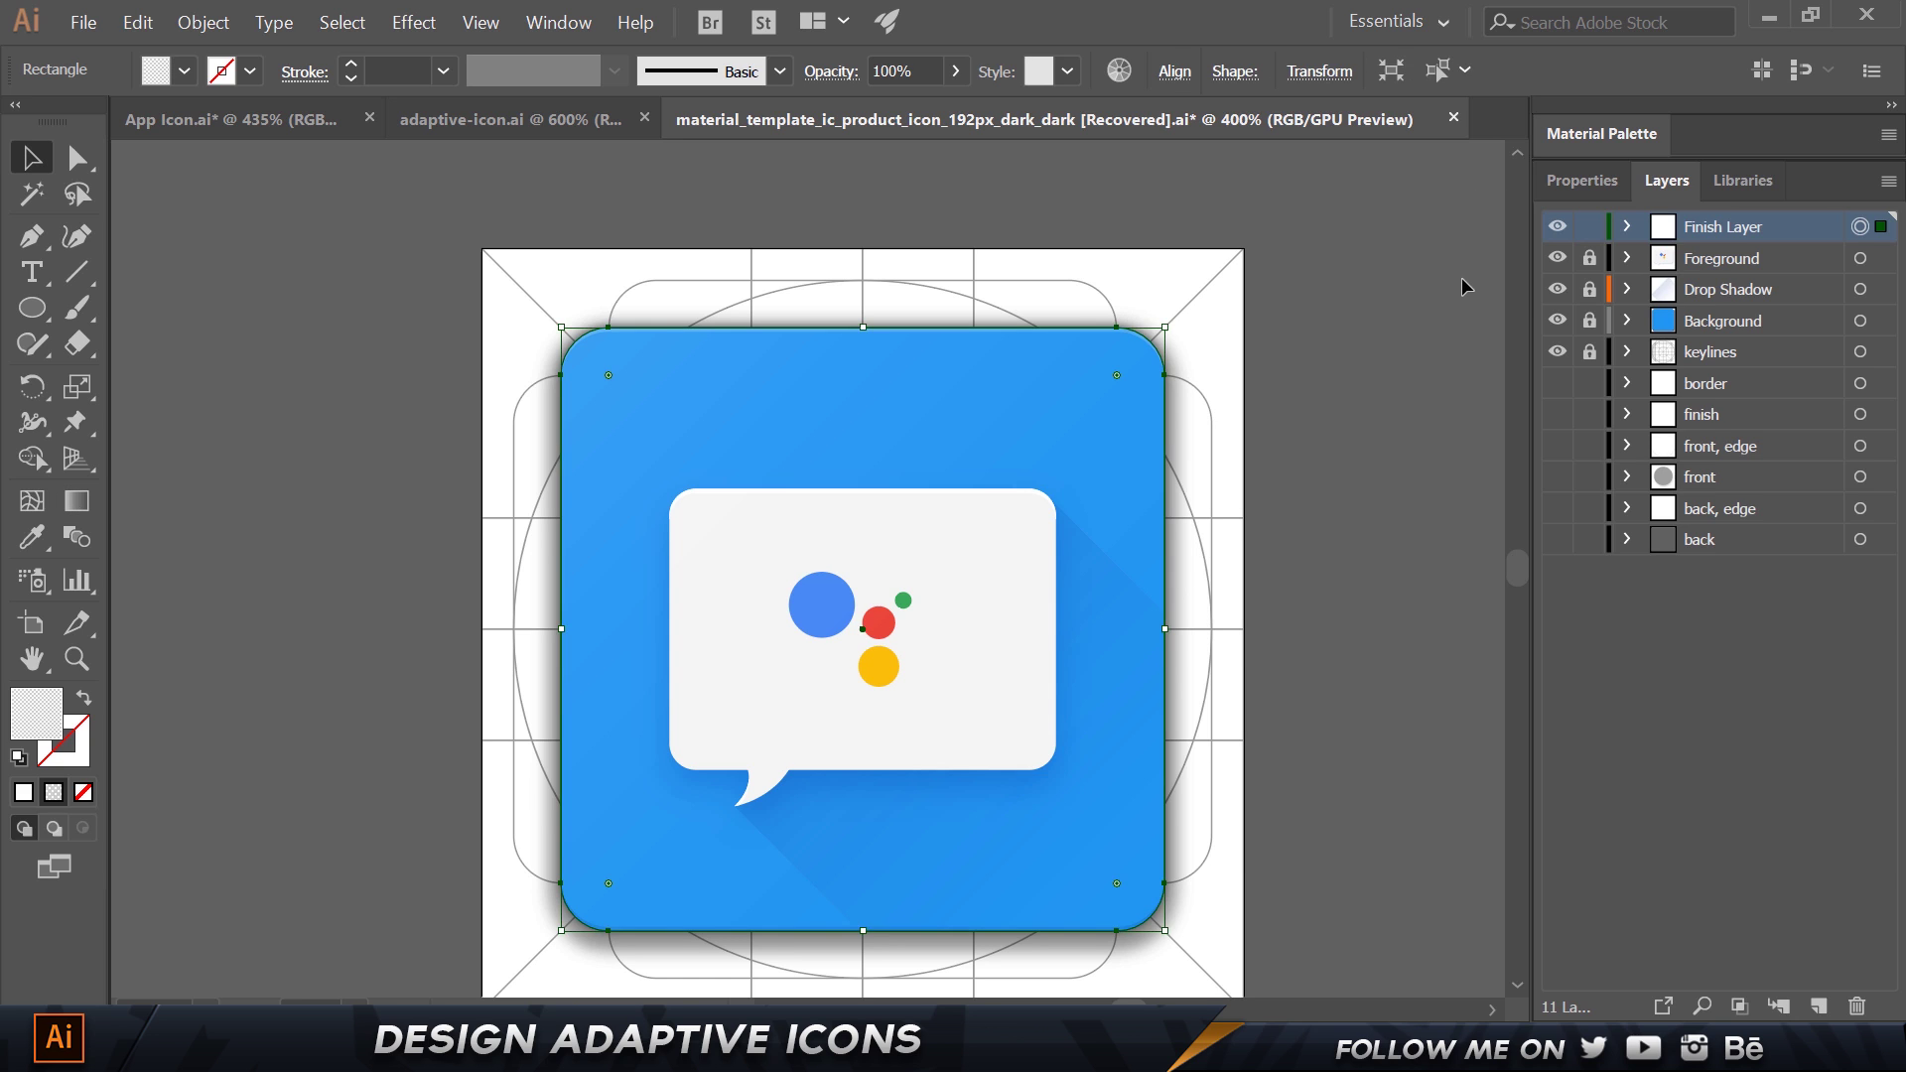
Move the Finish Layer rectangle around over the icon to preview its lighting effect, return it to its original position and deselect it.
click(1461, 277)
drag(825, 480, 623, 413)
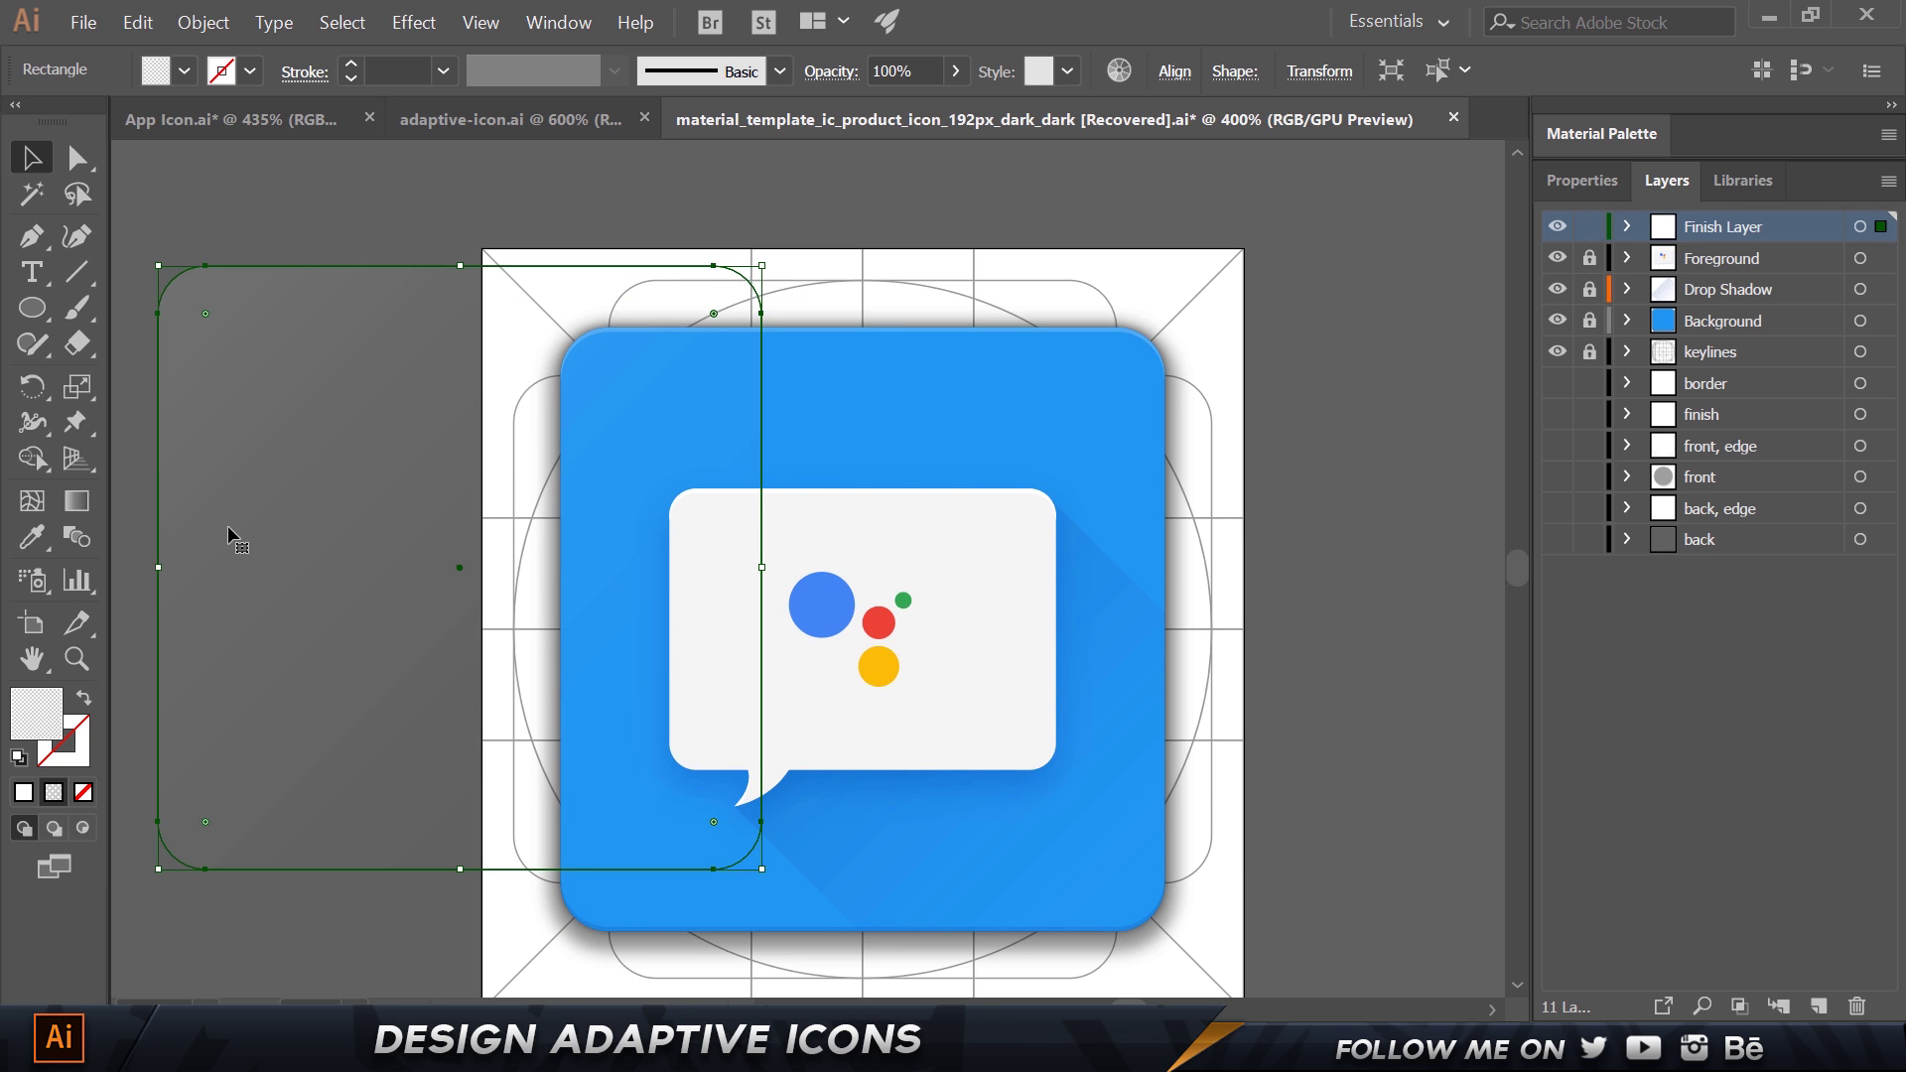
drag(228, 537, 573, 601)
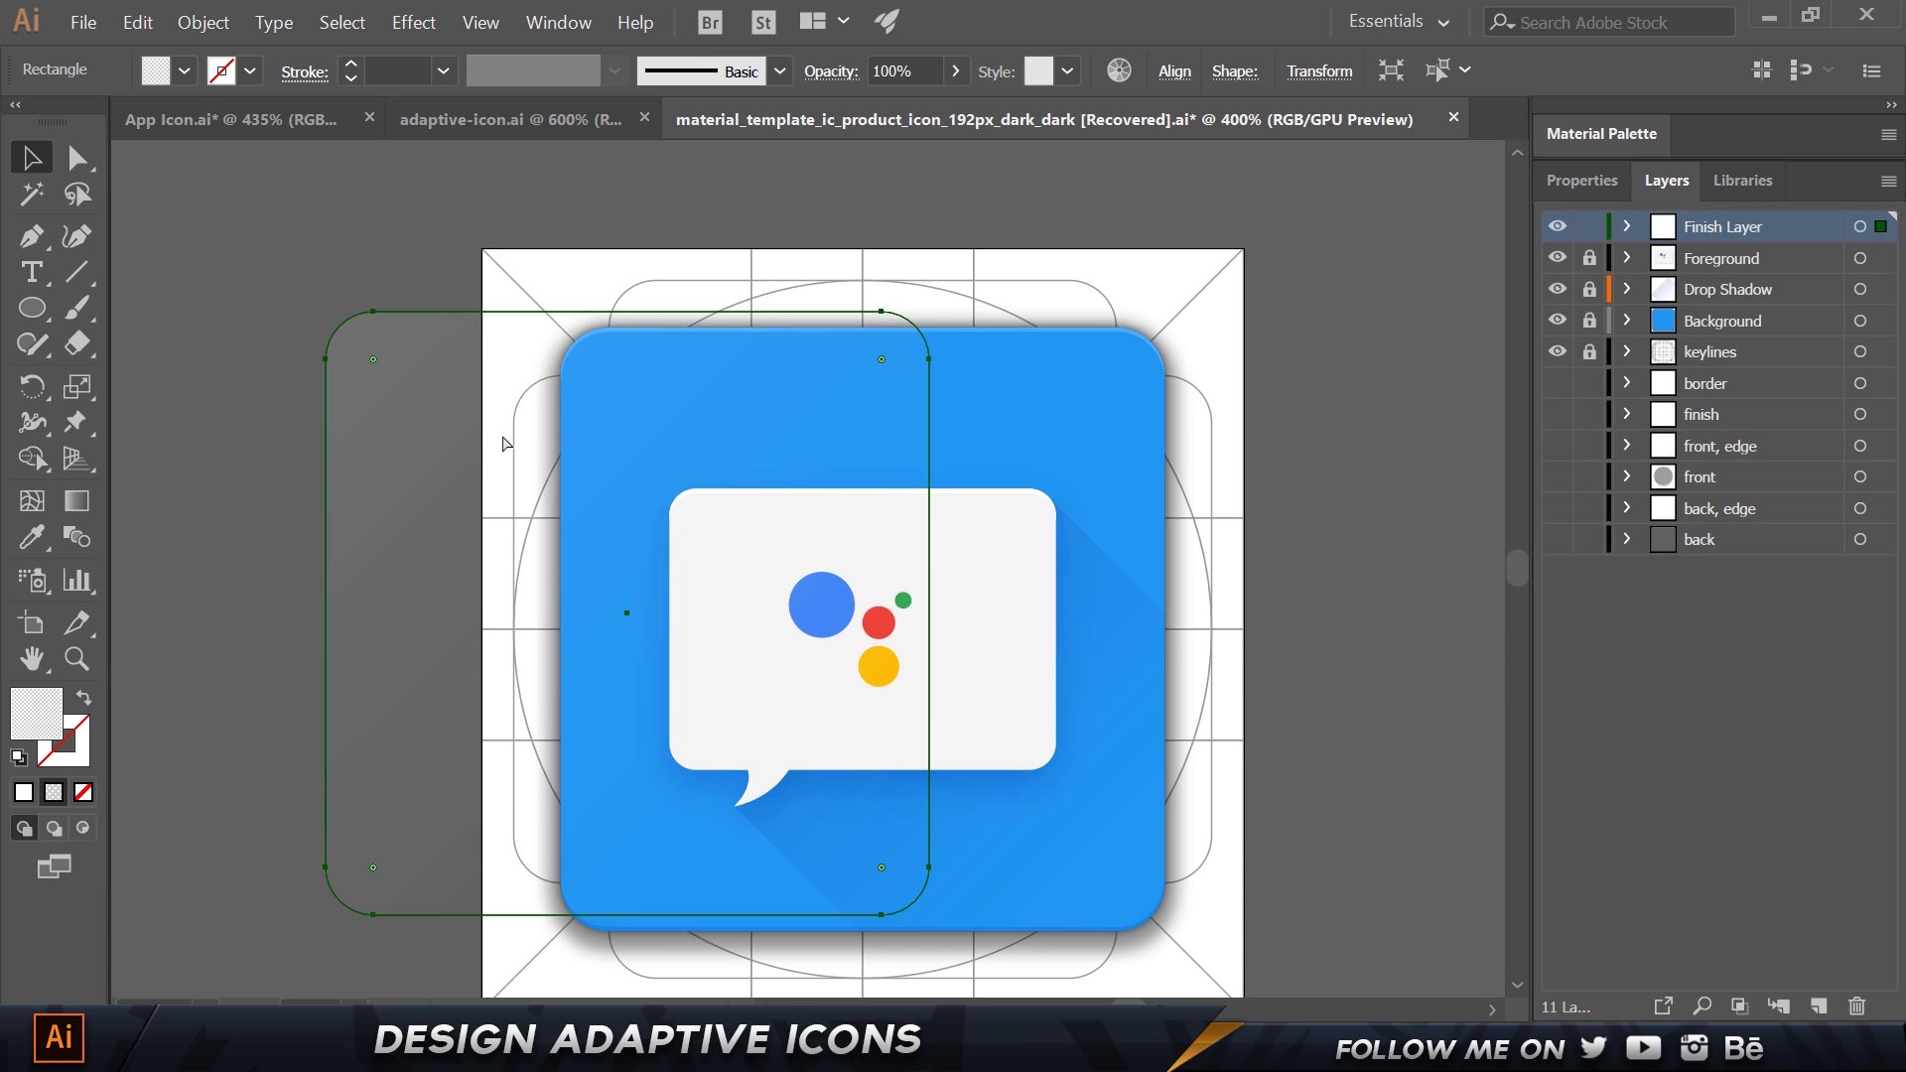
drag(503, 438, 378, 319)
drag(558, 357, 740, 431)
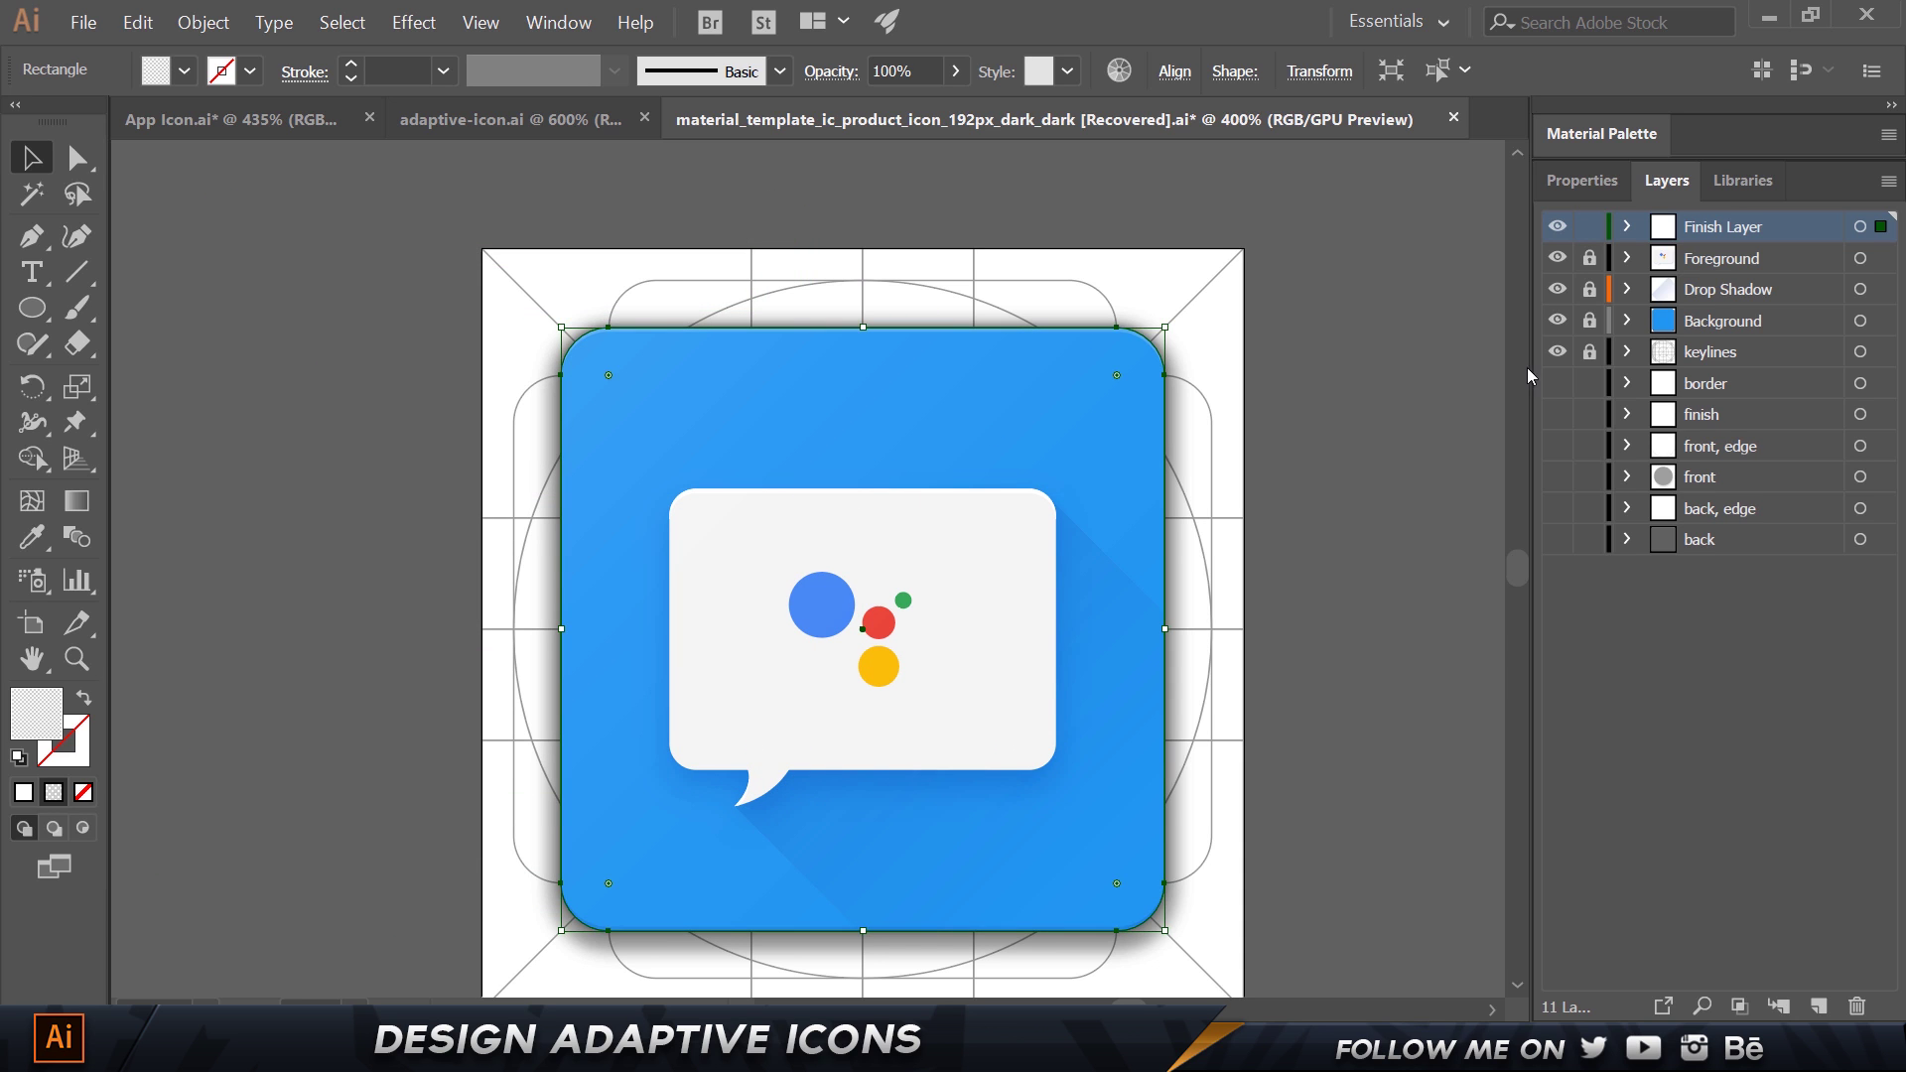
click(1429, 389)
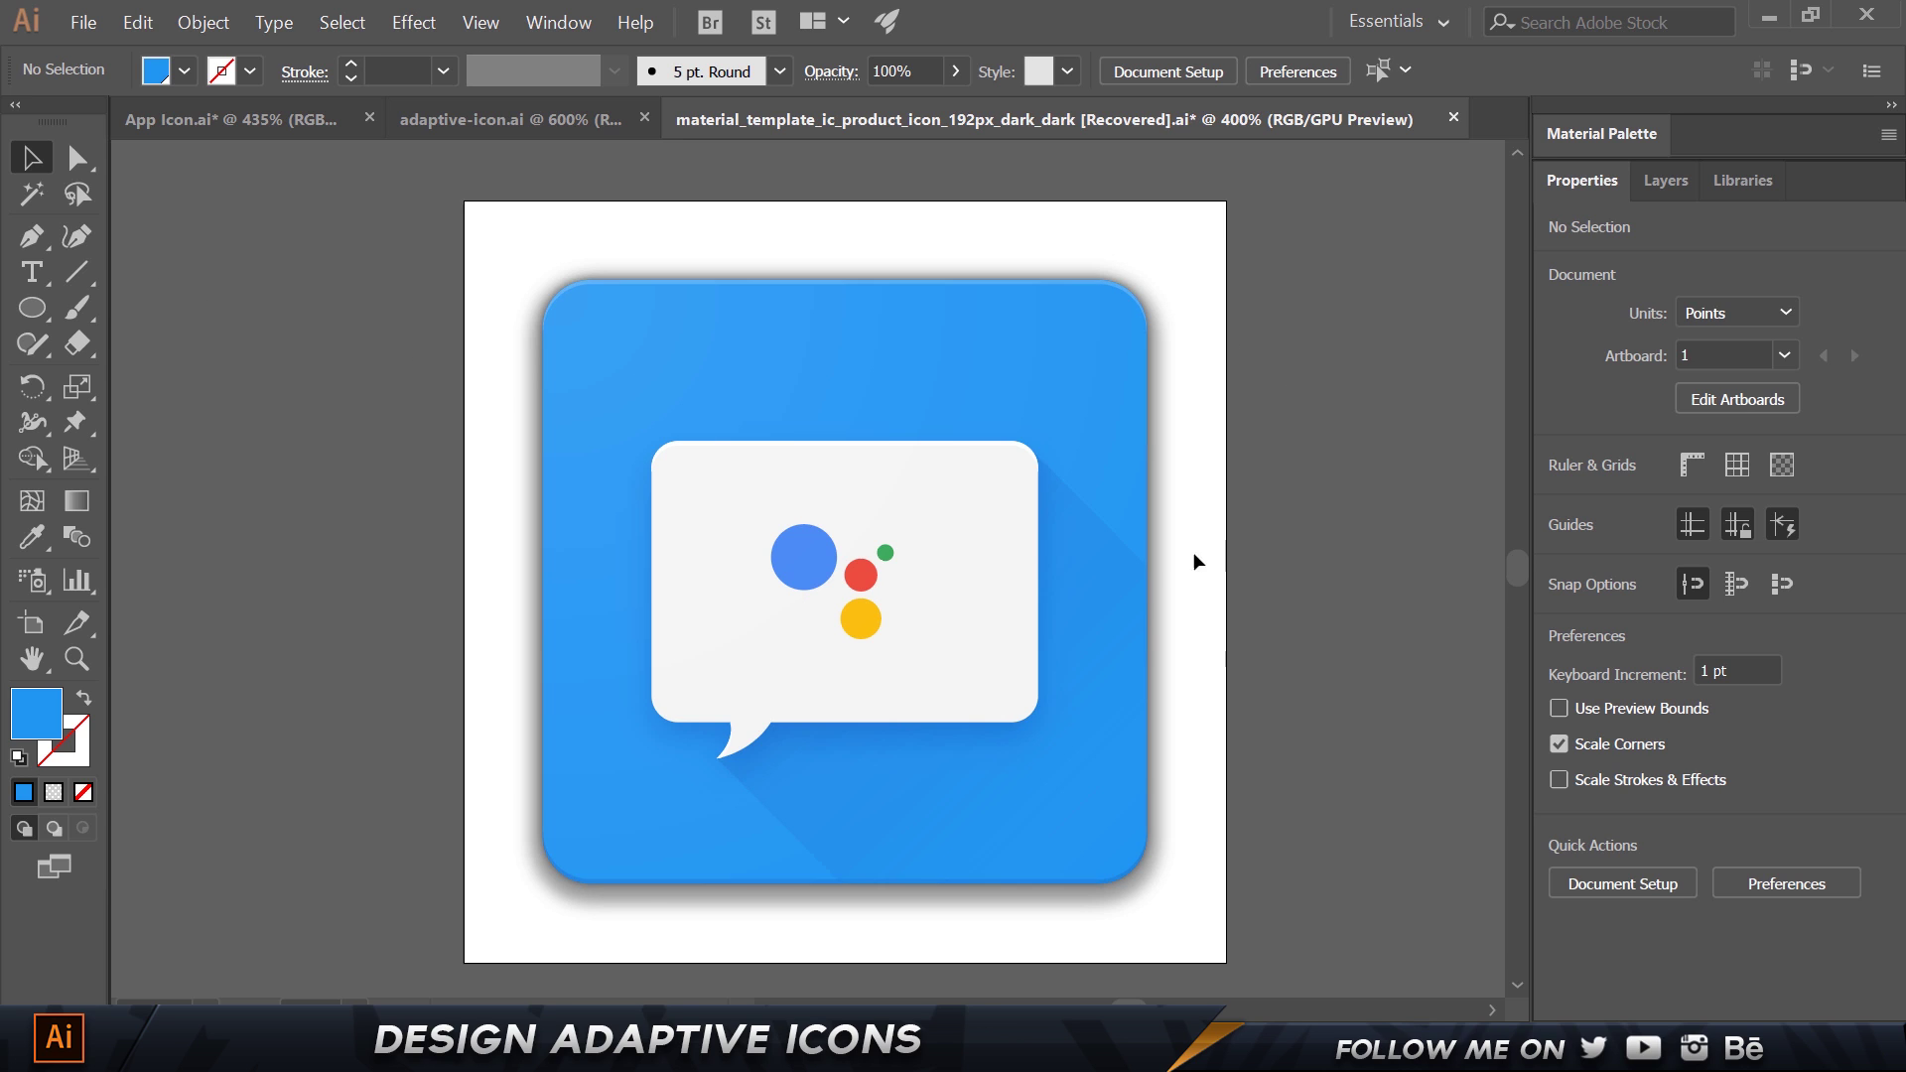
Open Export for Screens and display the icon's artboard as the item to export.
click(83, 22)
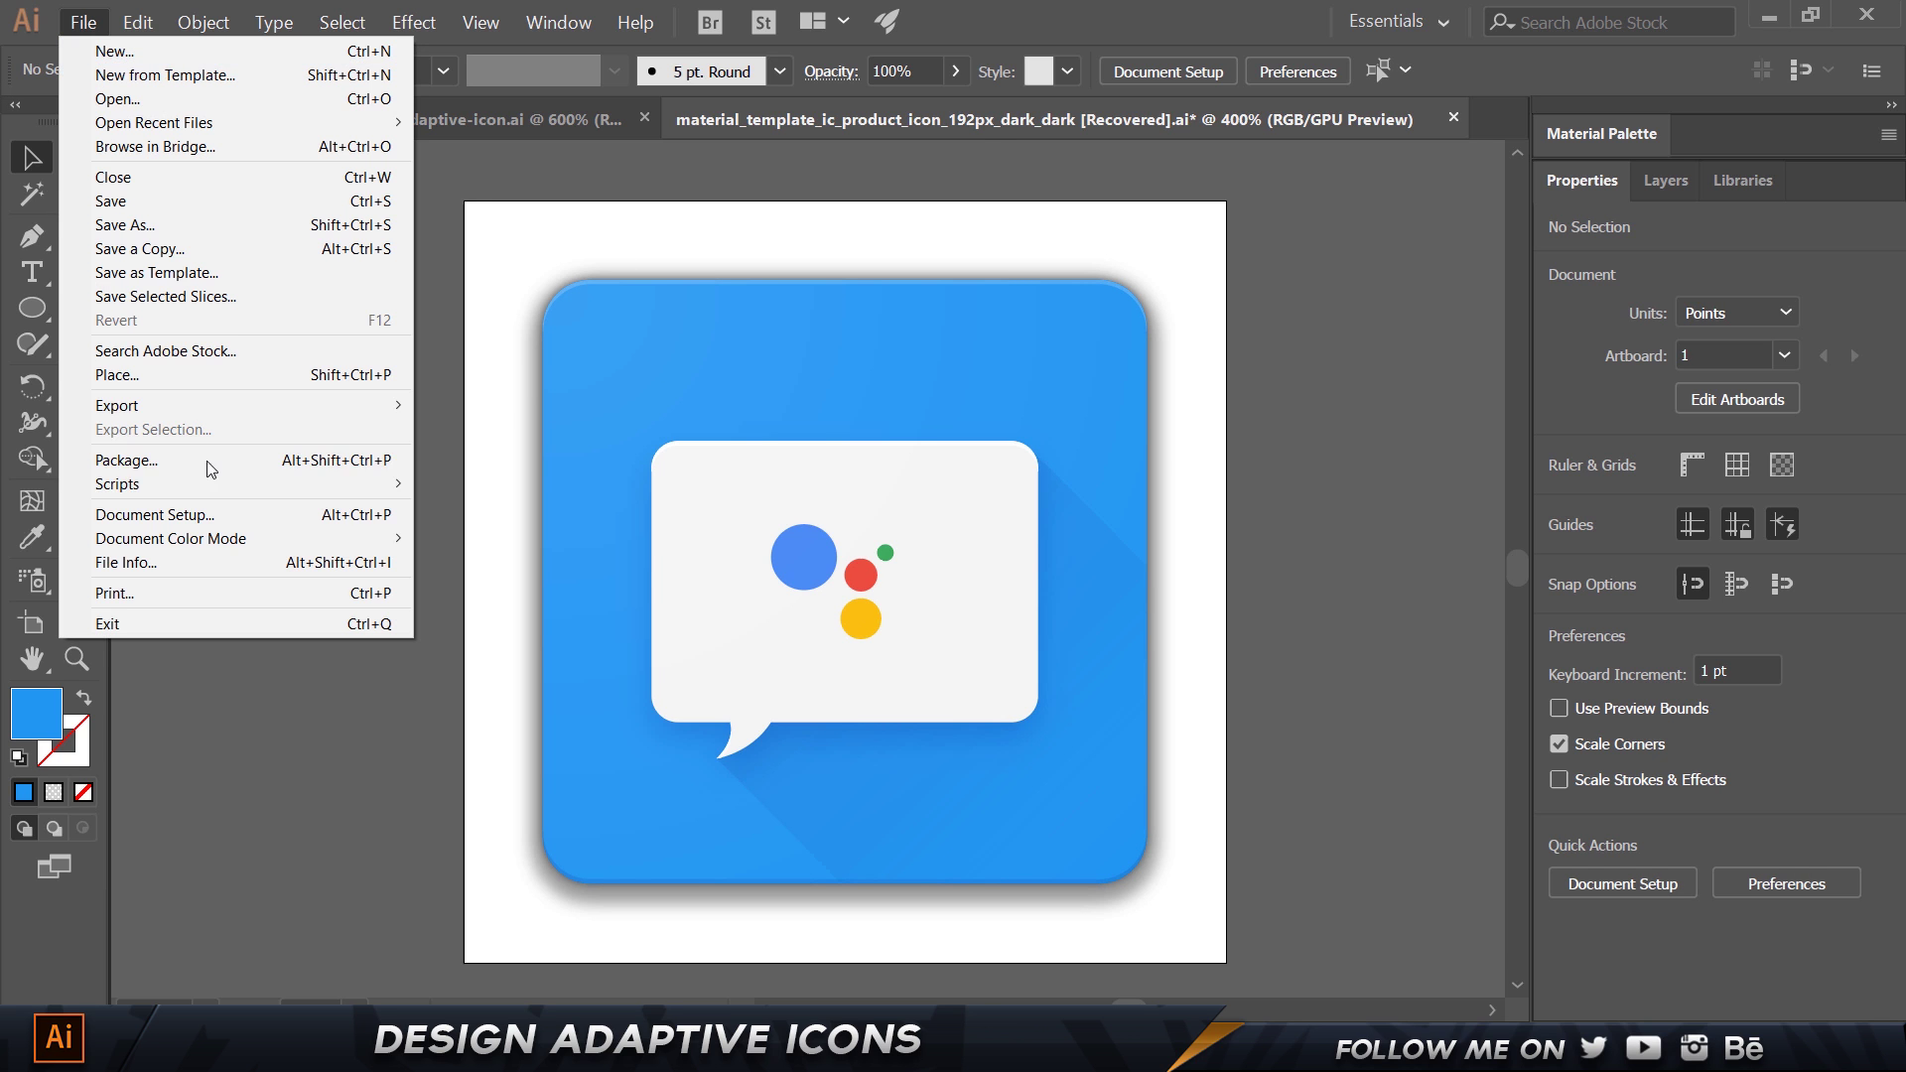
mouse_move(184, 407)
click(482, 407)
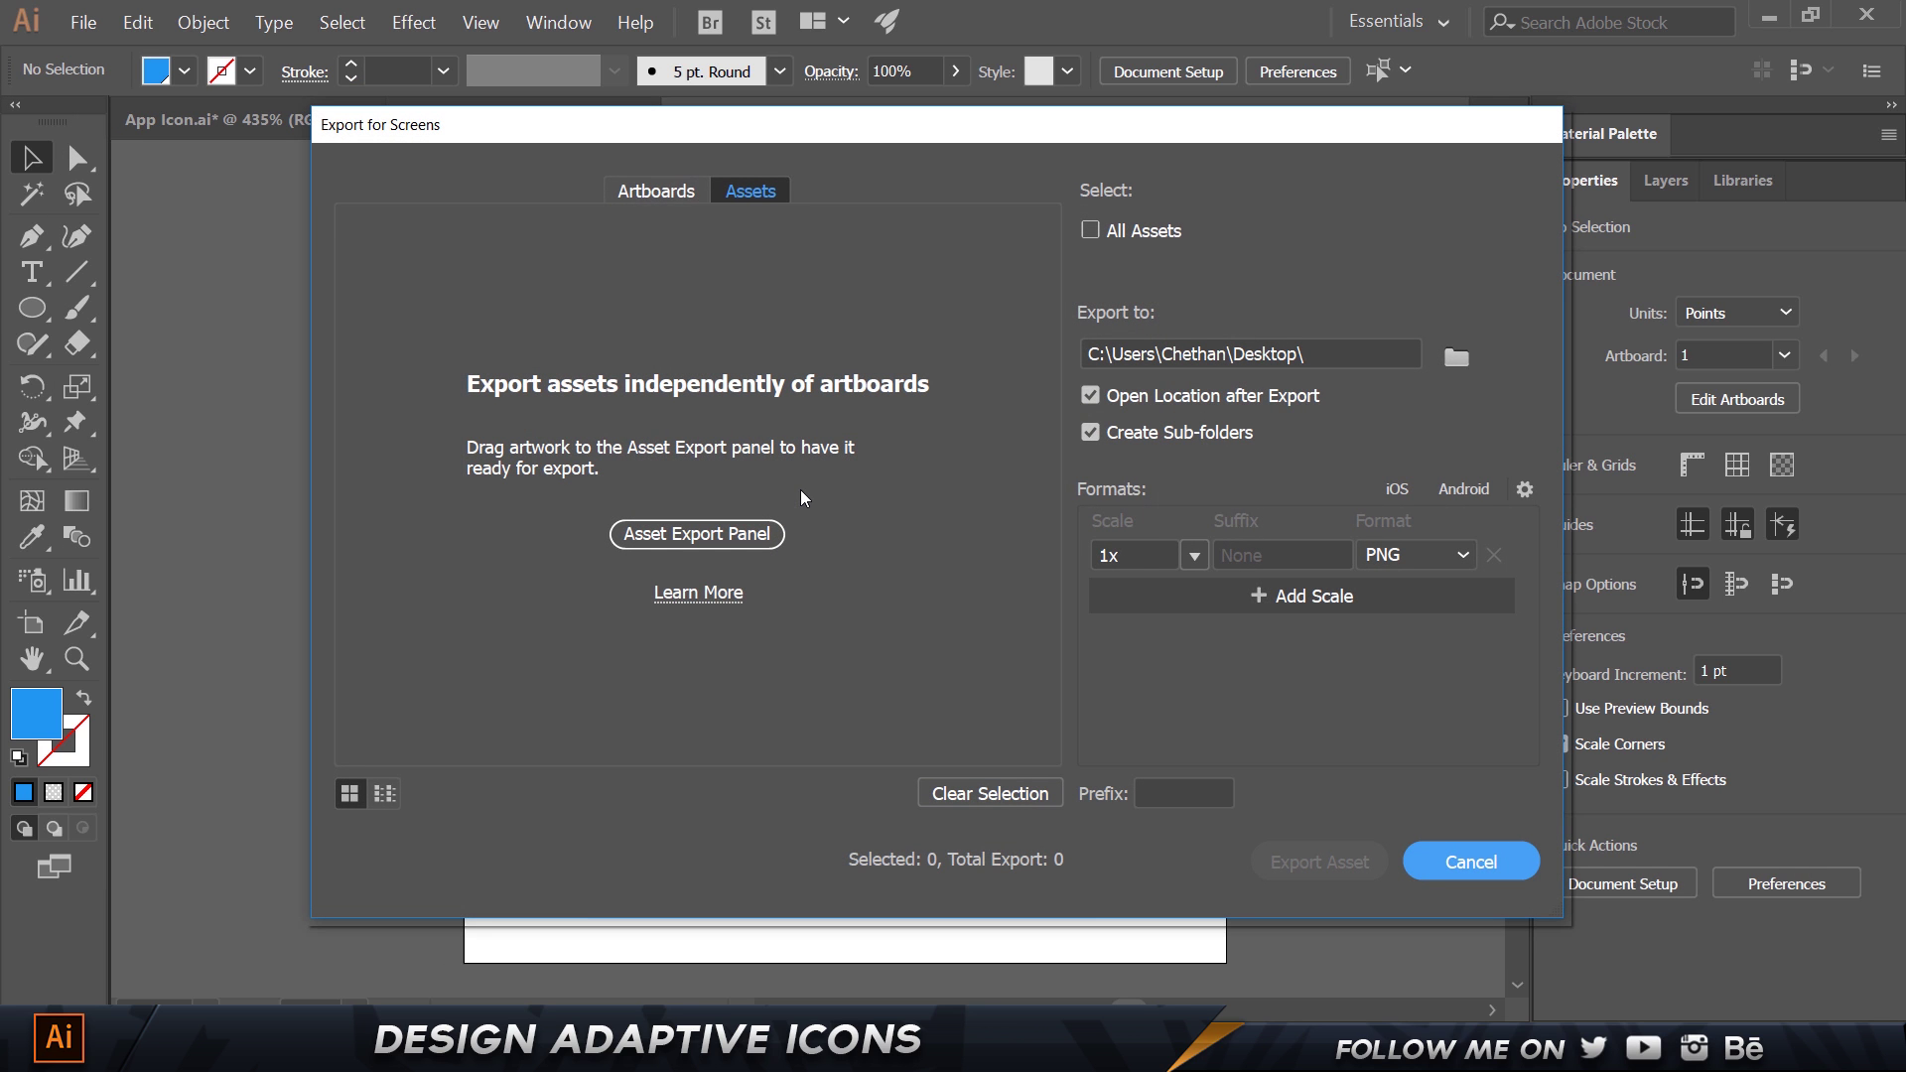
click(685, 191)
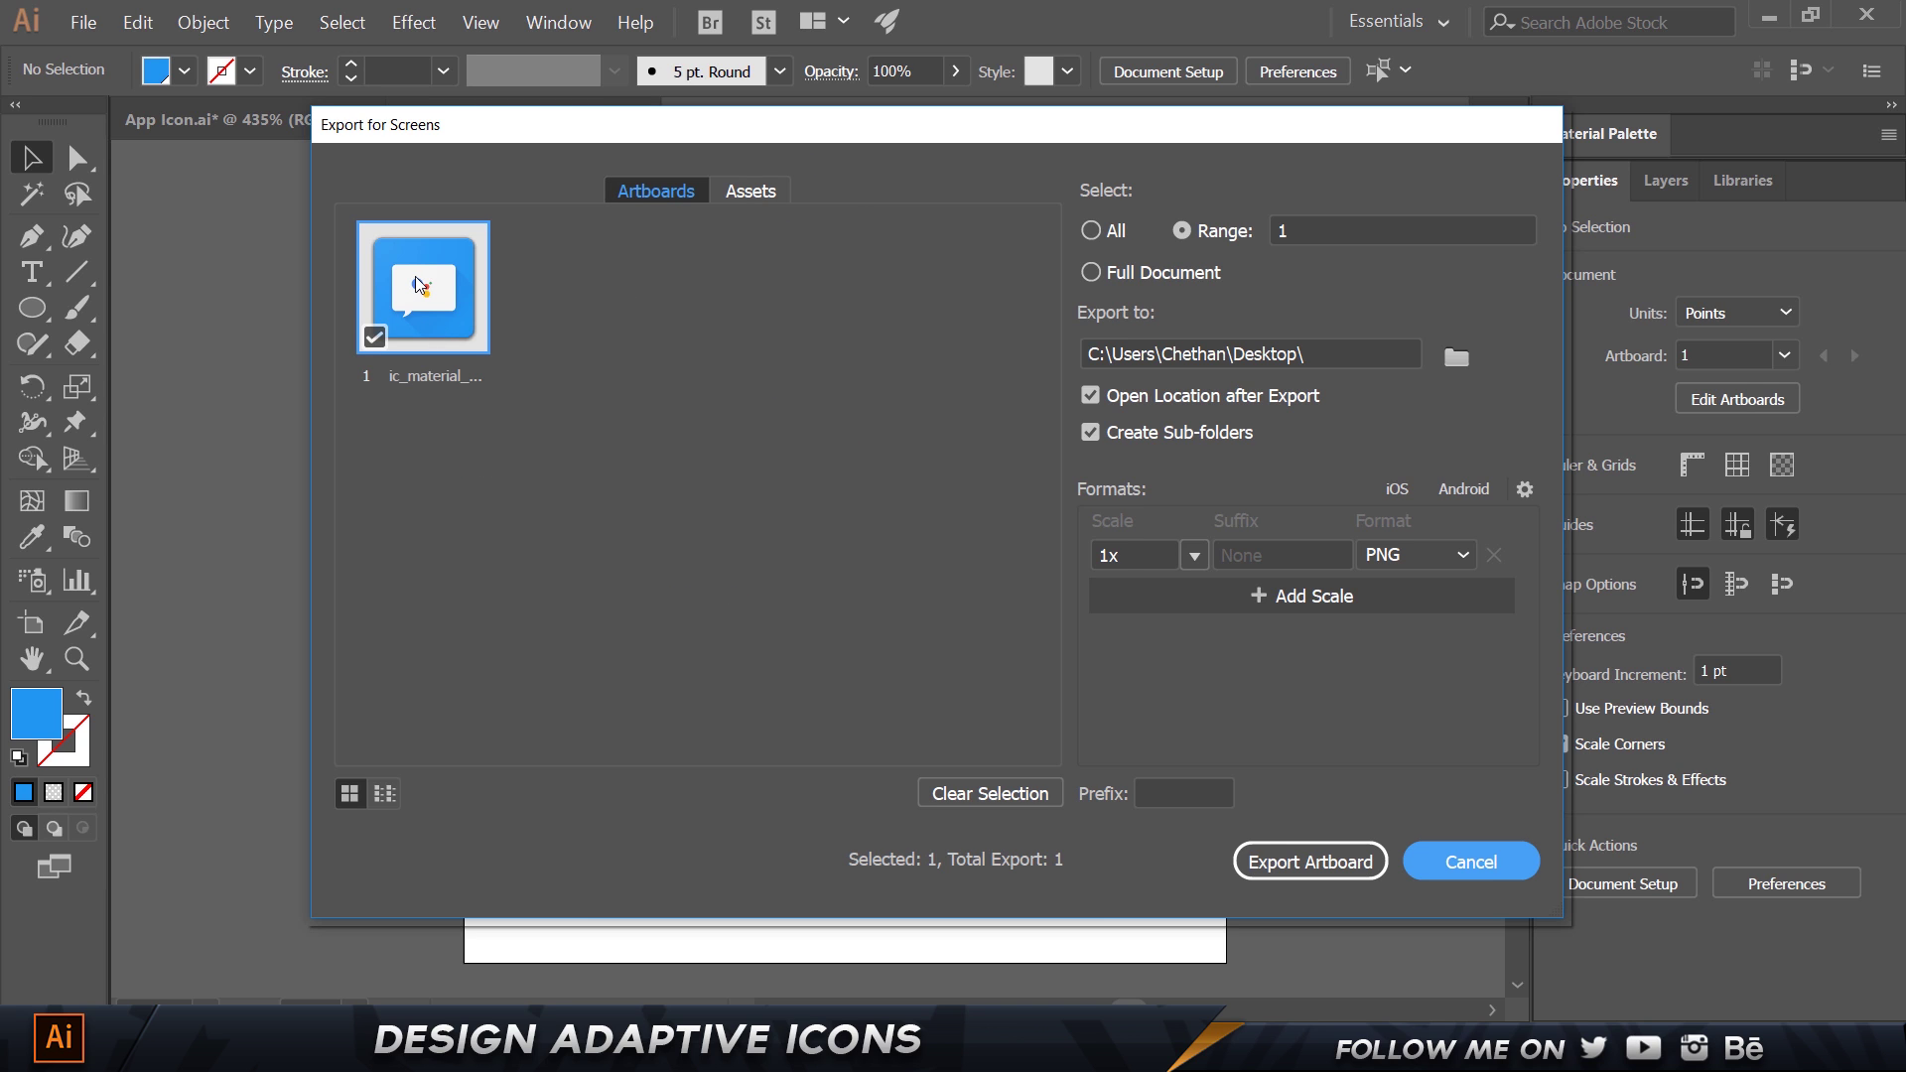
drag(820, 127, 1354, 117)
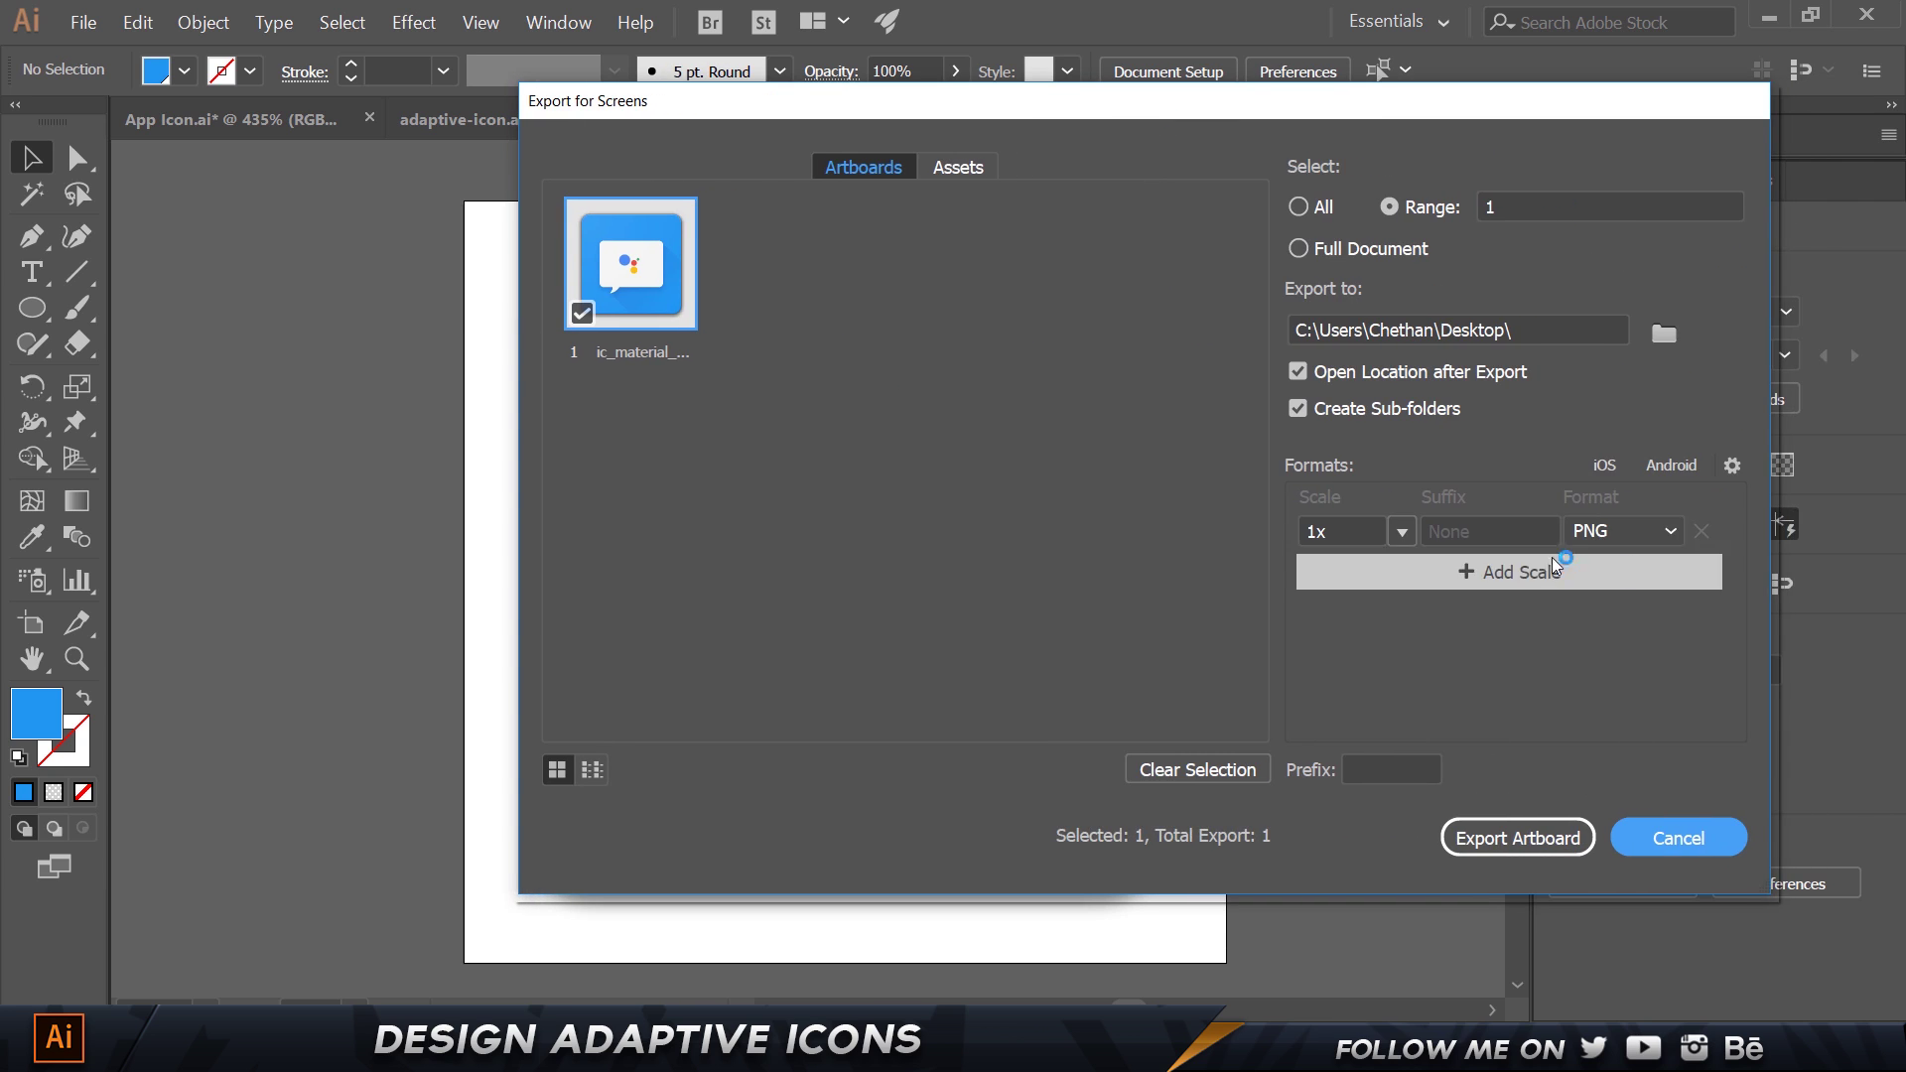
Load the Android export presets, review the scales from 0.75x ldpi to 4x xxxhdpi, and cancel the export.
click(1672, 465)
scroll(1474, 663, down, 3)
scroll(1473, 665, up, 3)
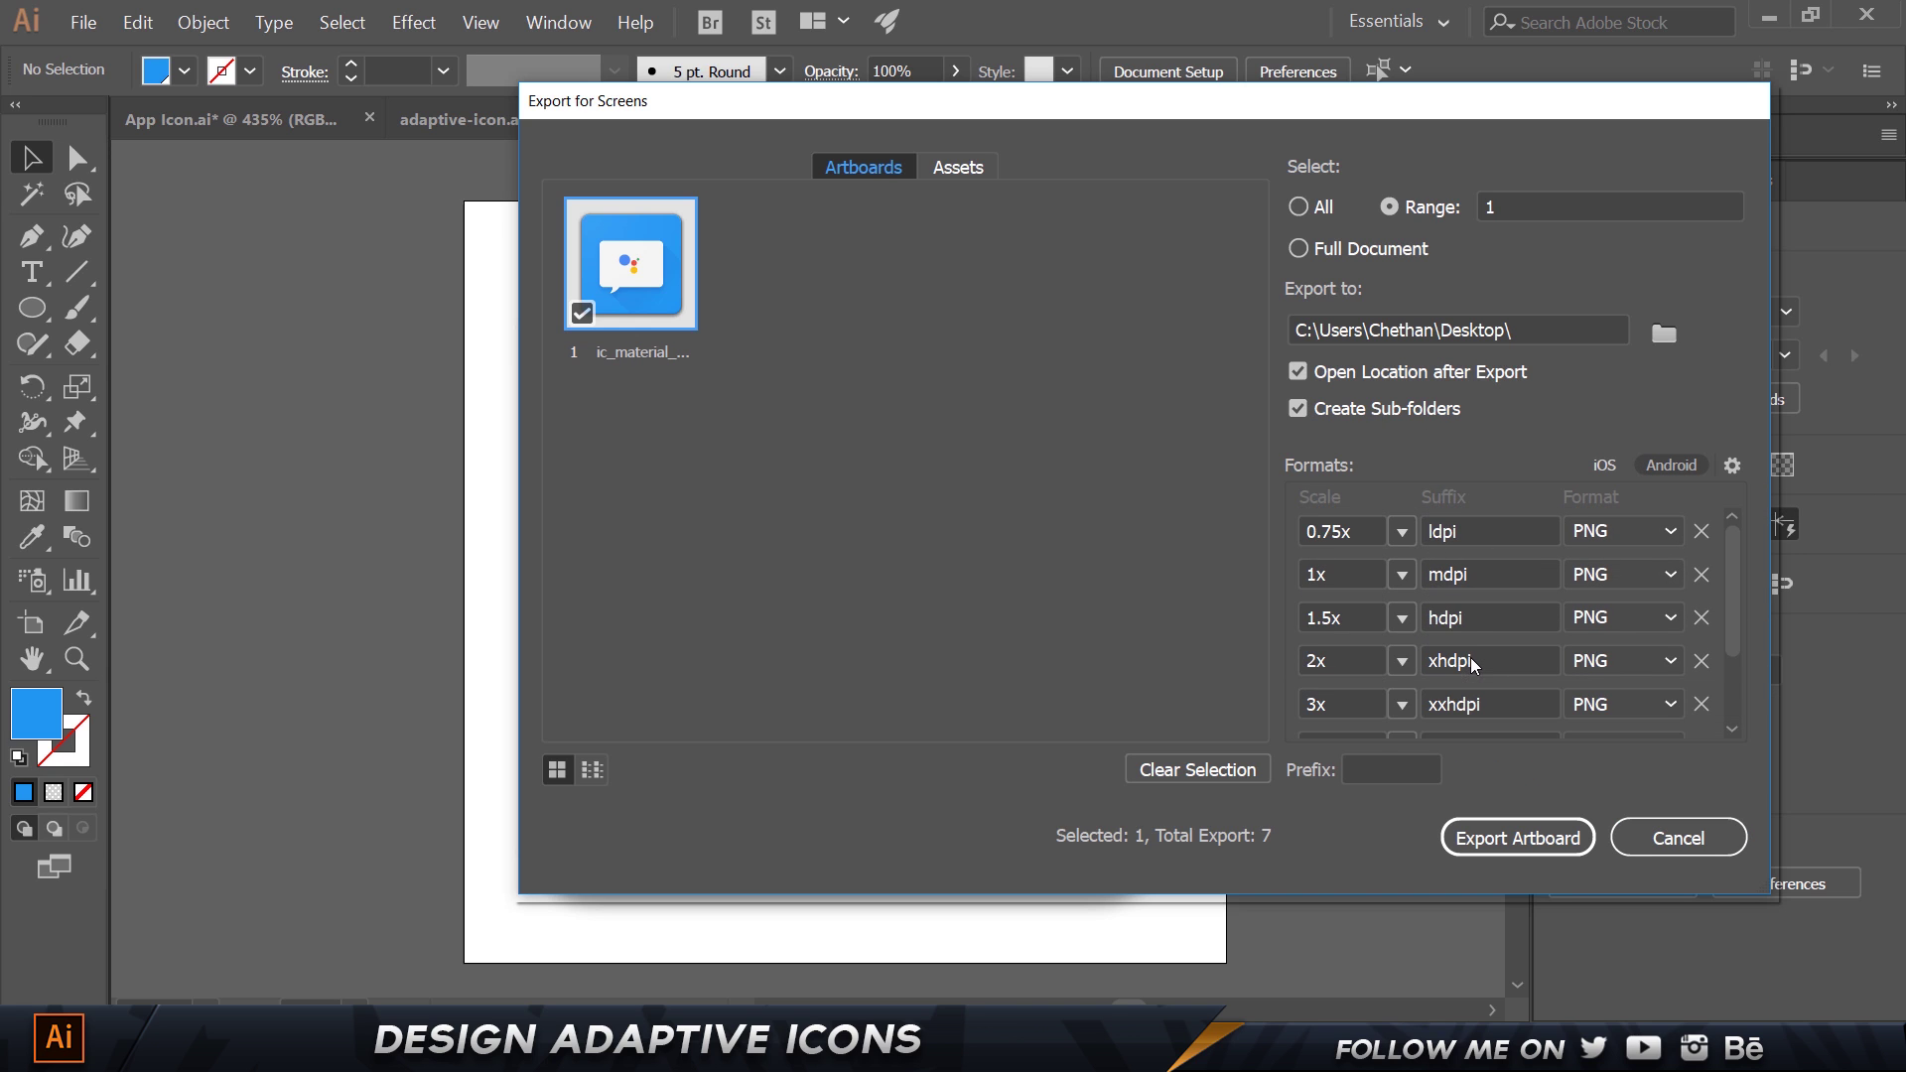
scroll(1473, 665, down, 3)
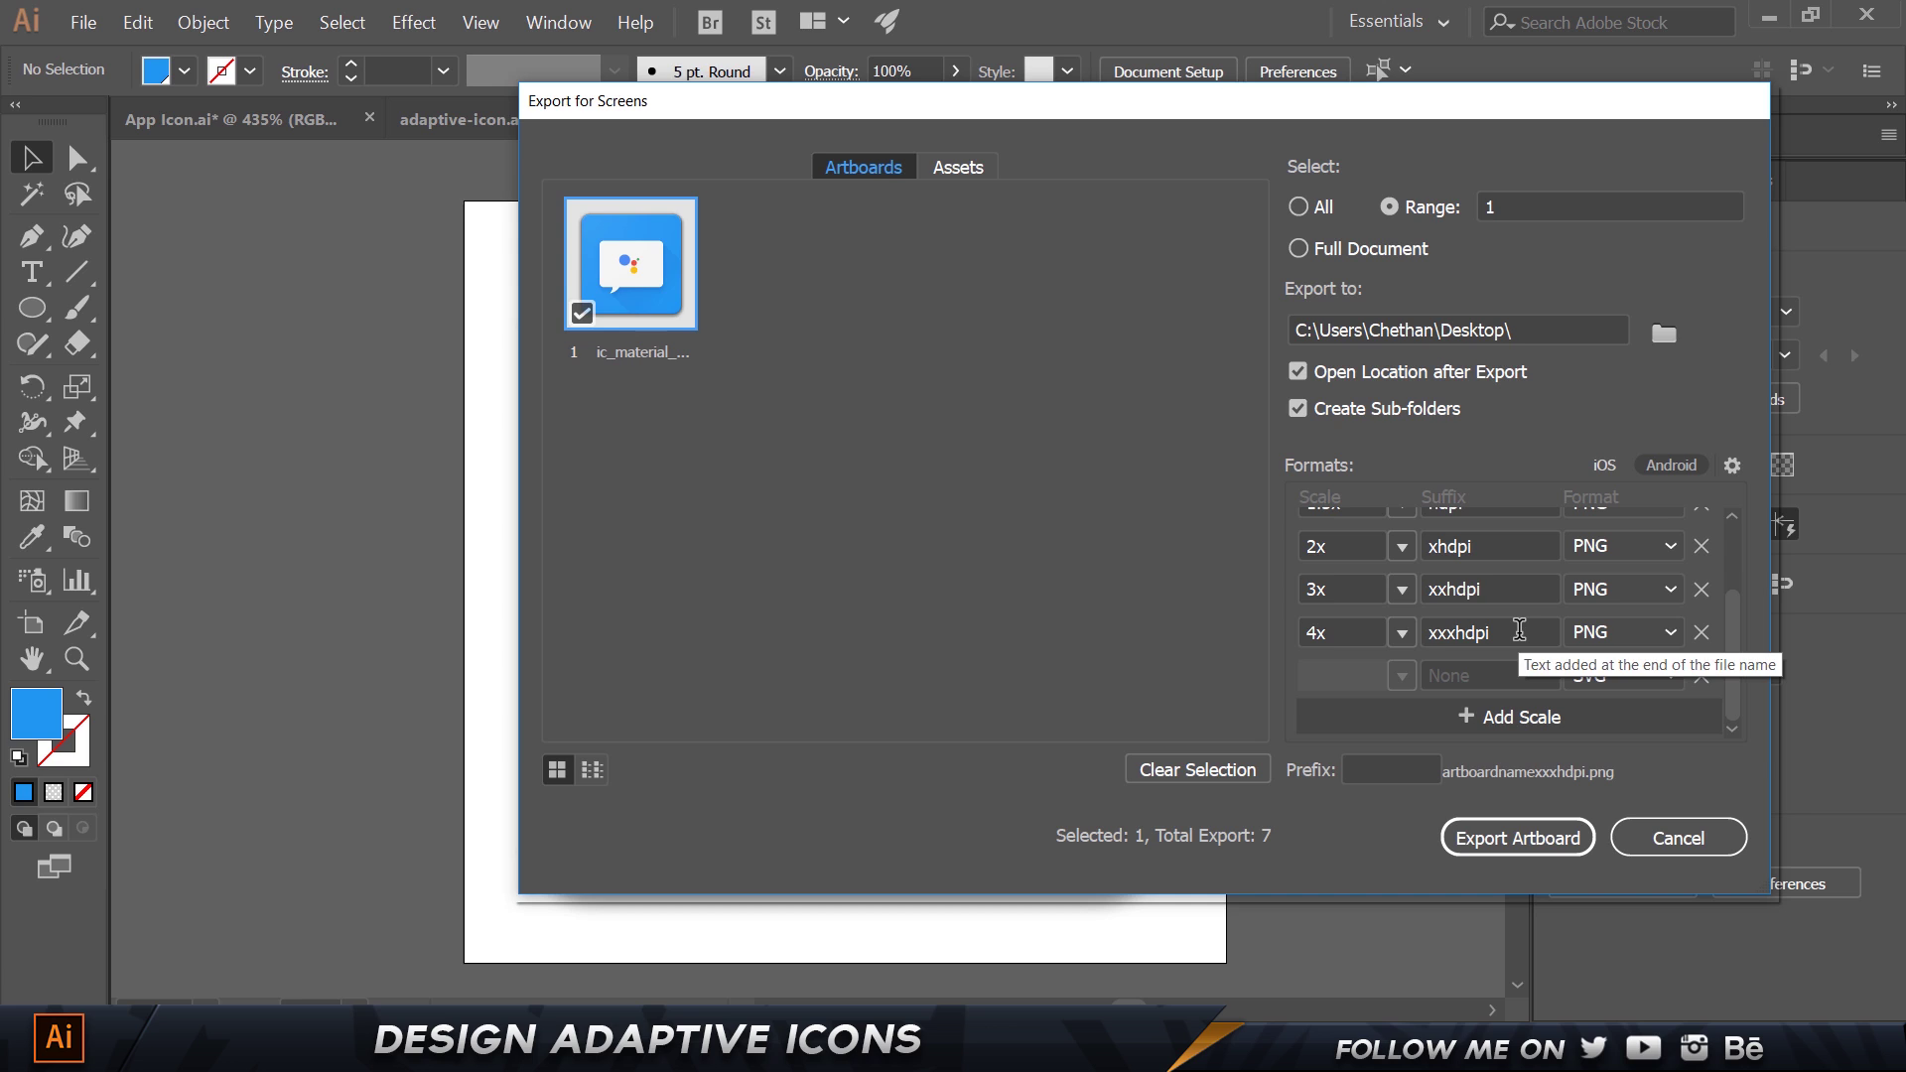
click(1330, 632)
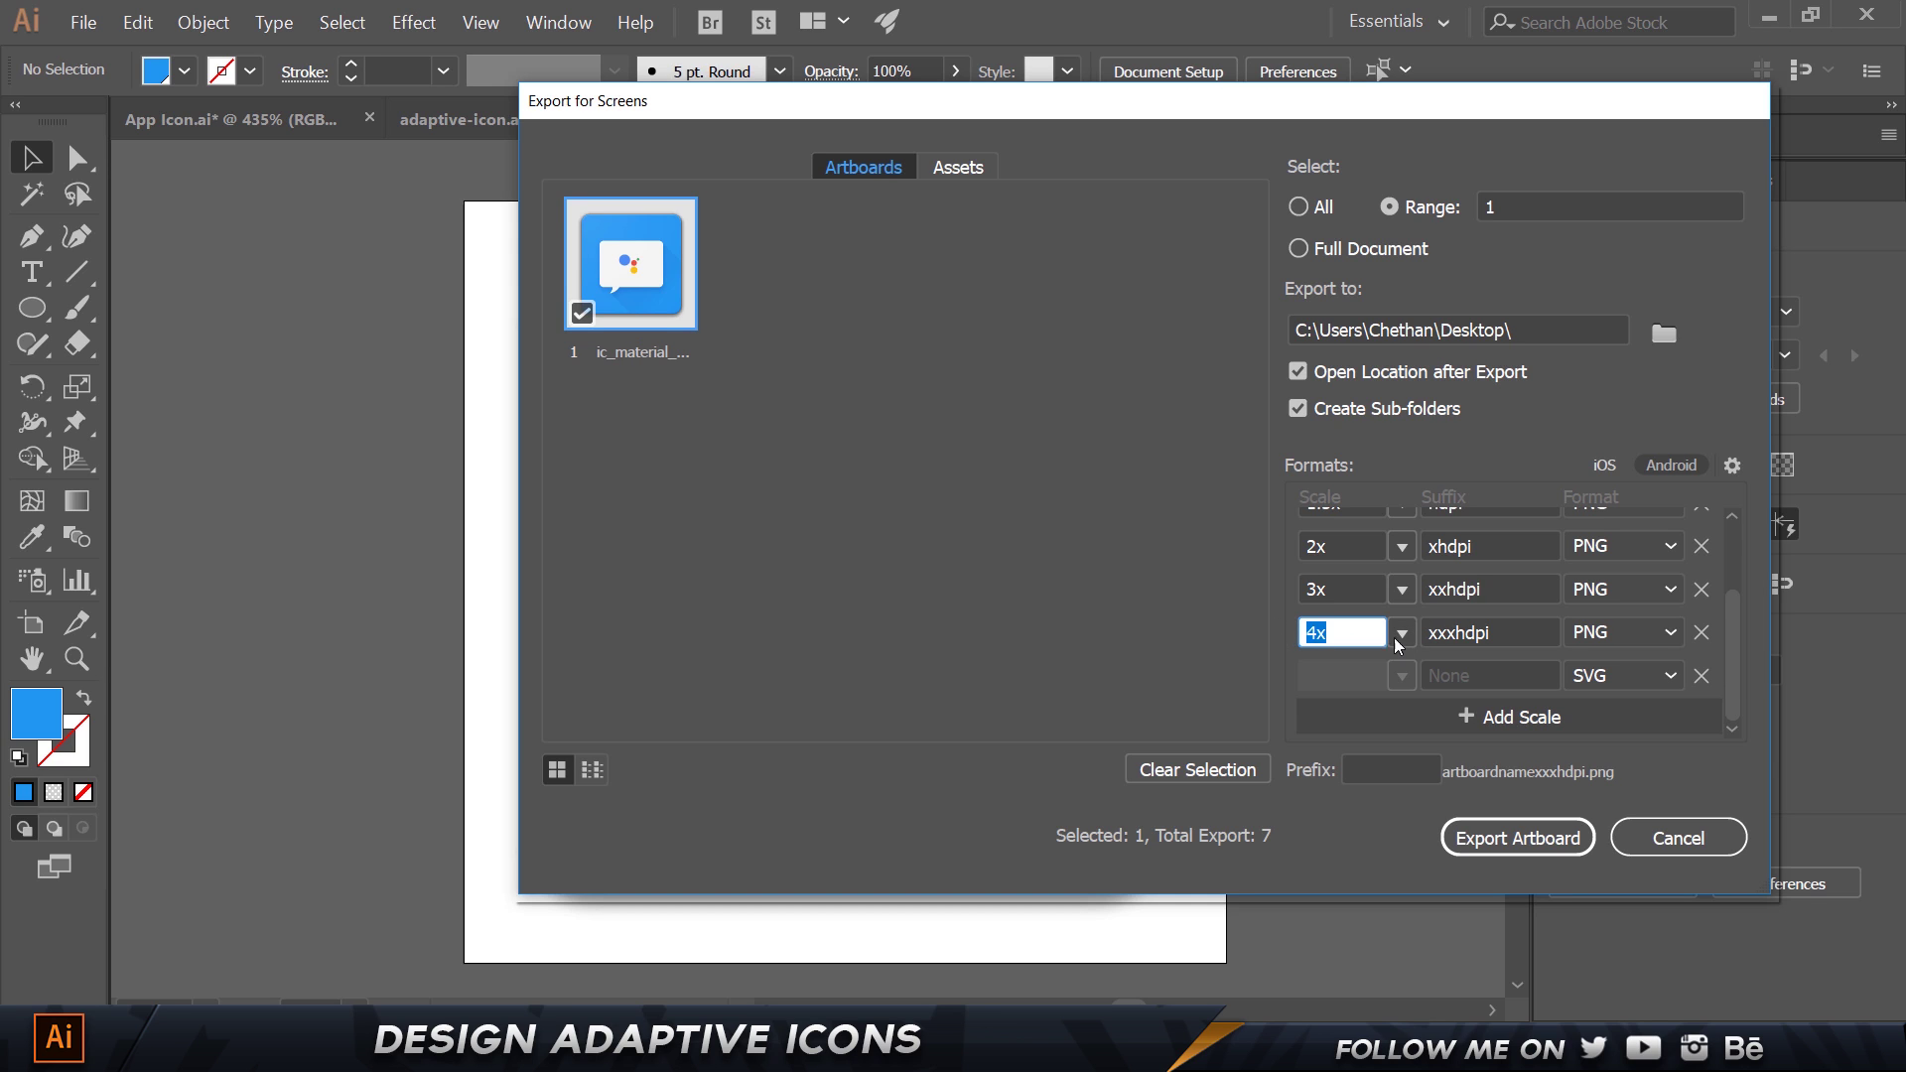
text(4x)
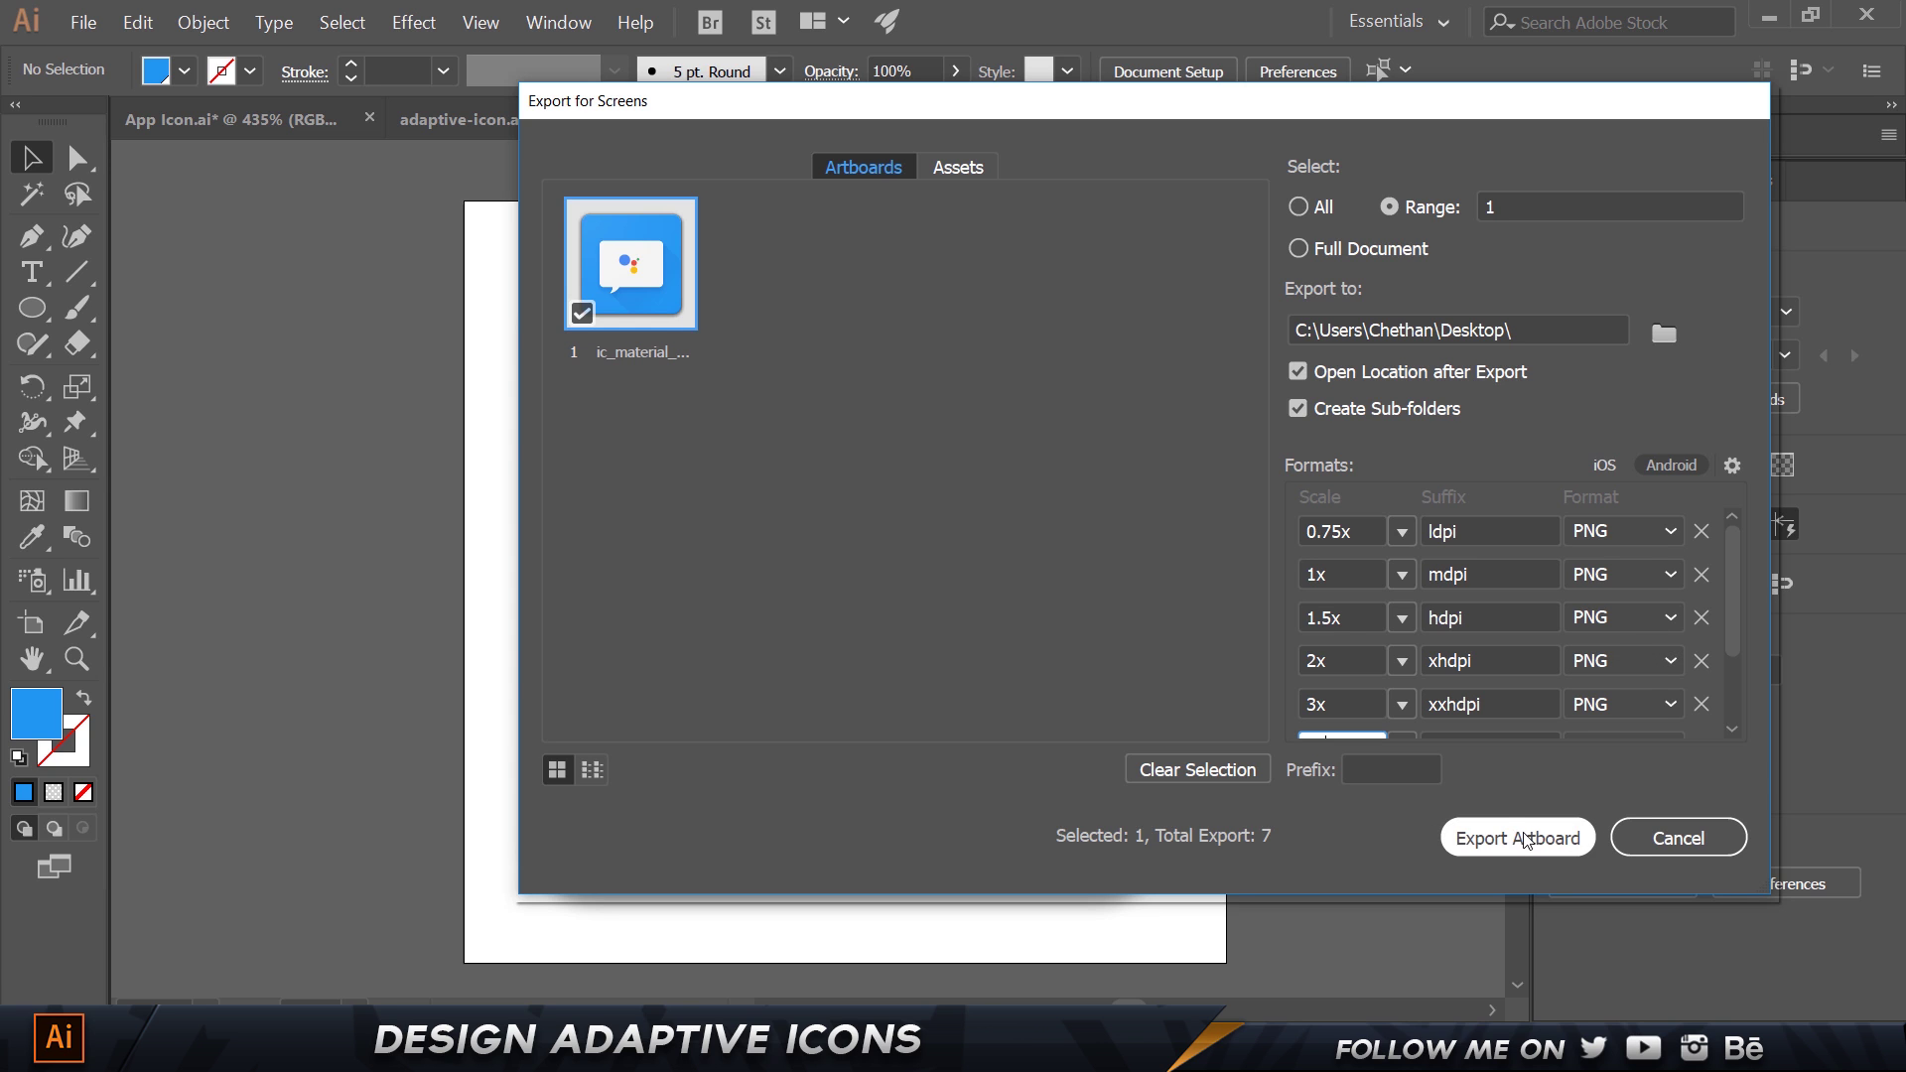
click(1711, 843)
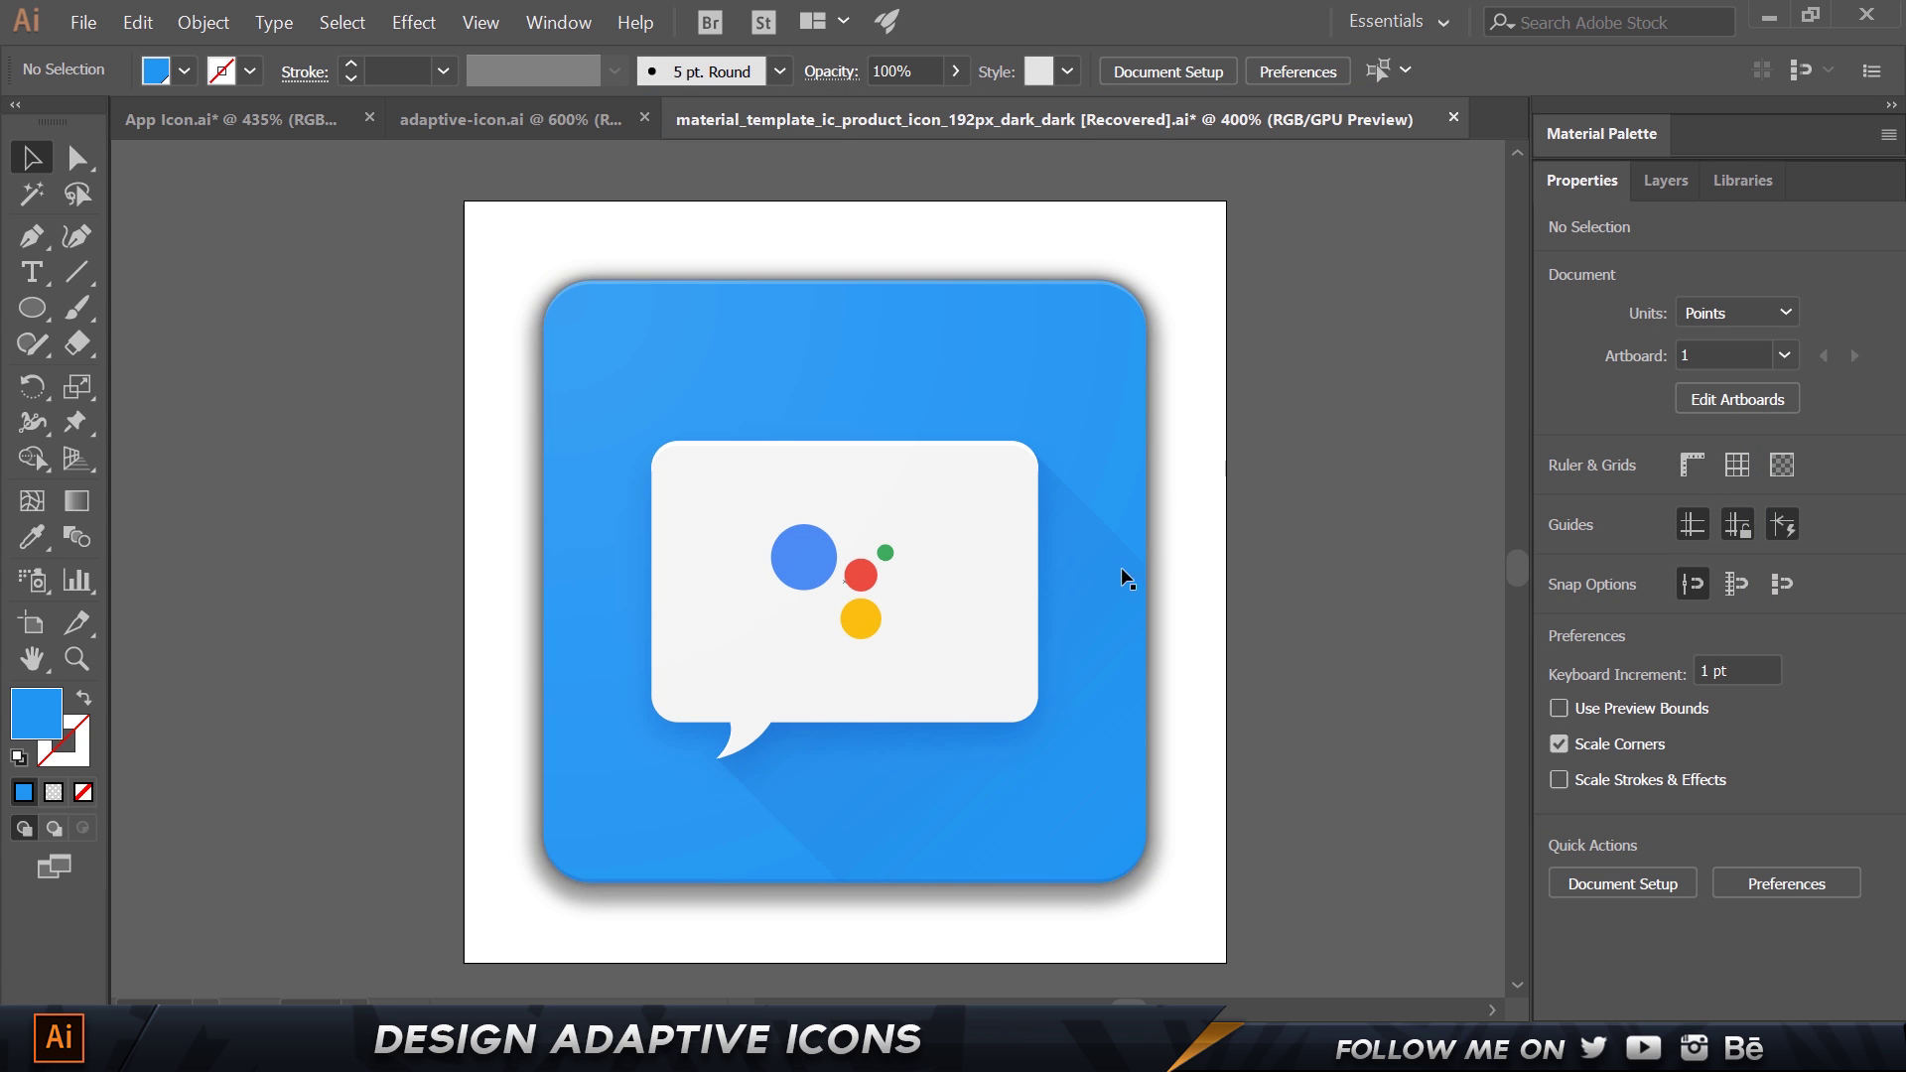
Switch to the browser and read the Designing Adaptive Icons article's introduction and its safe zone section.
click(810, 1048)
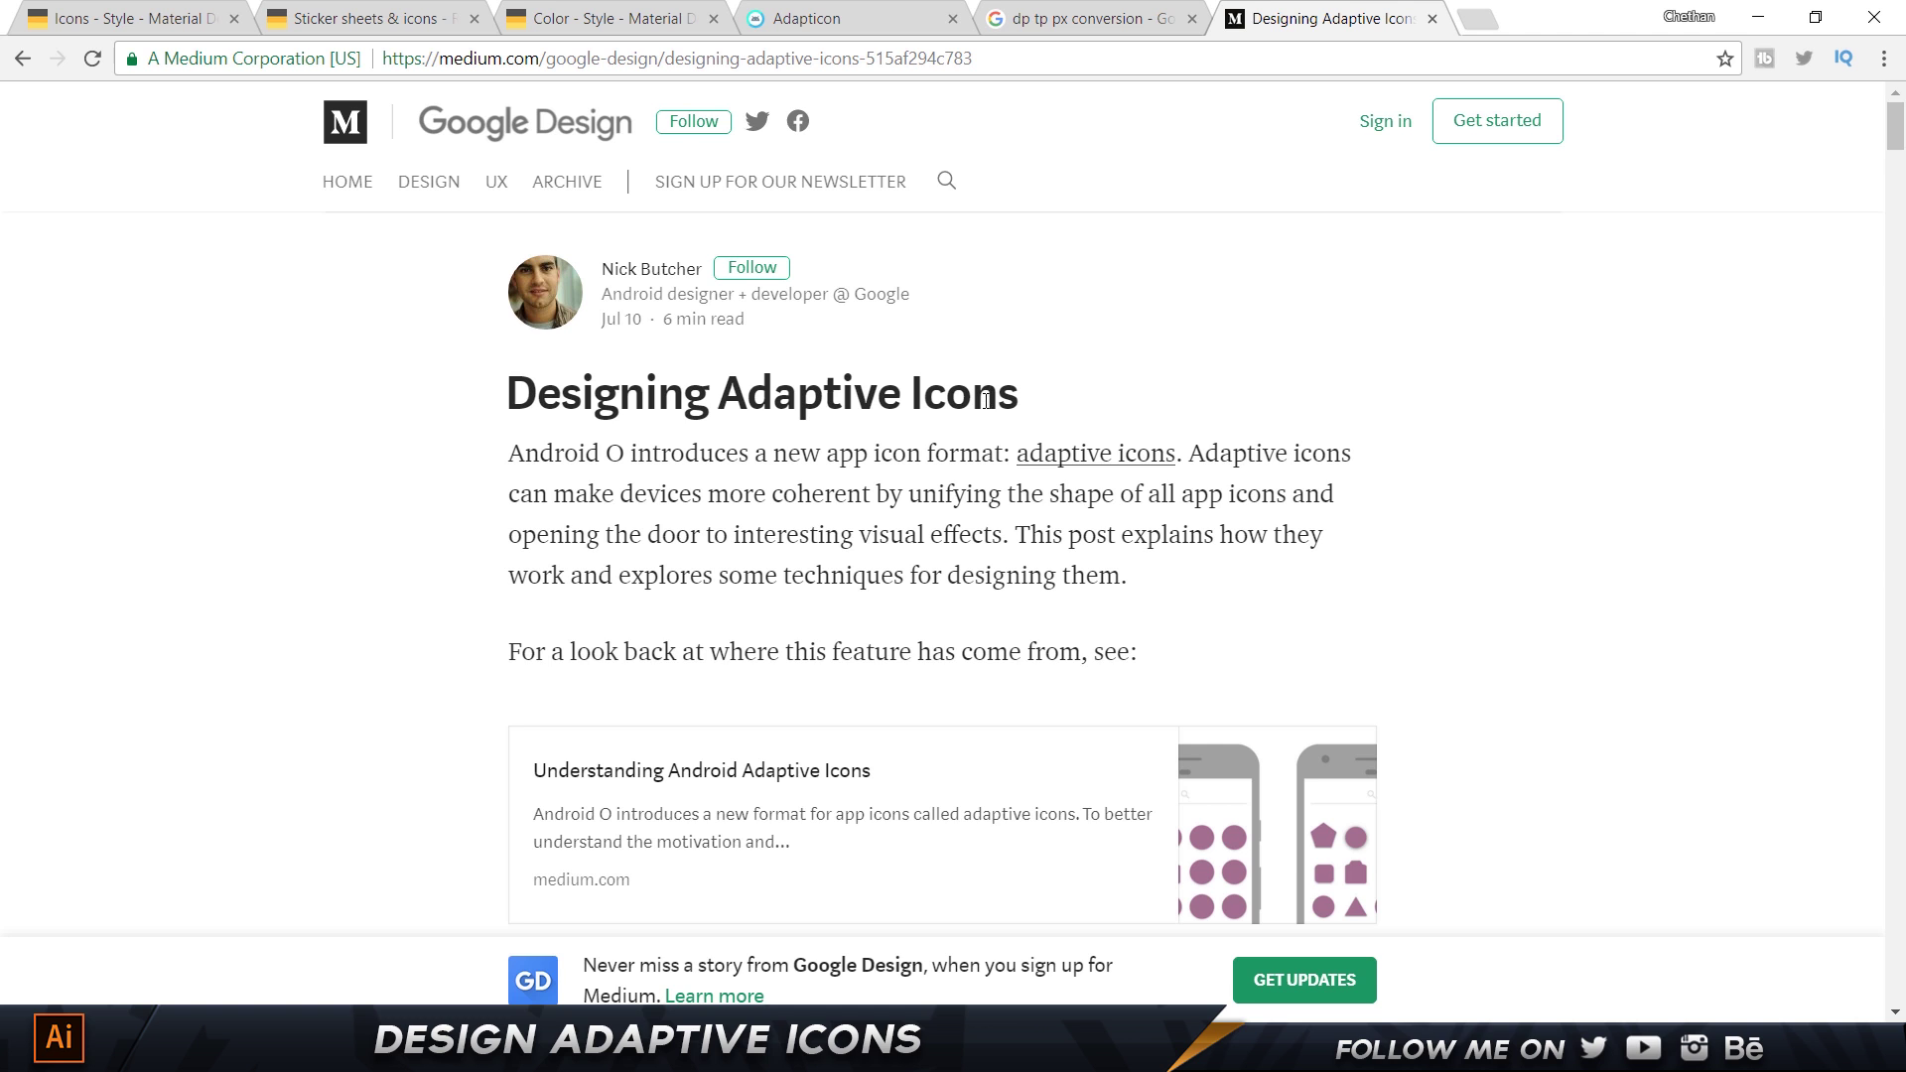
scroll(934, 541, down, 15)
scroll(927, 562, up, 18)
scroll(928, 562, down, 4)
scroll(662, 552, up, 4)
drag(508, 455, 824, 454)
click(991, 453)
scroll(926, 519, down, 20)
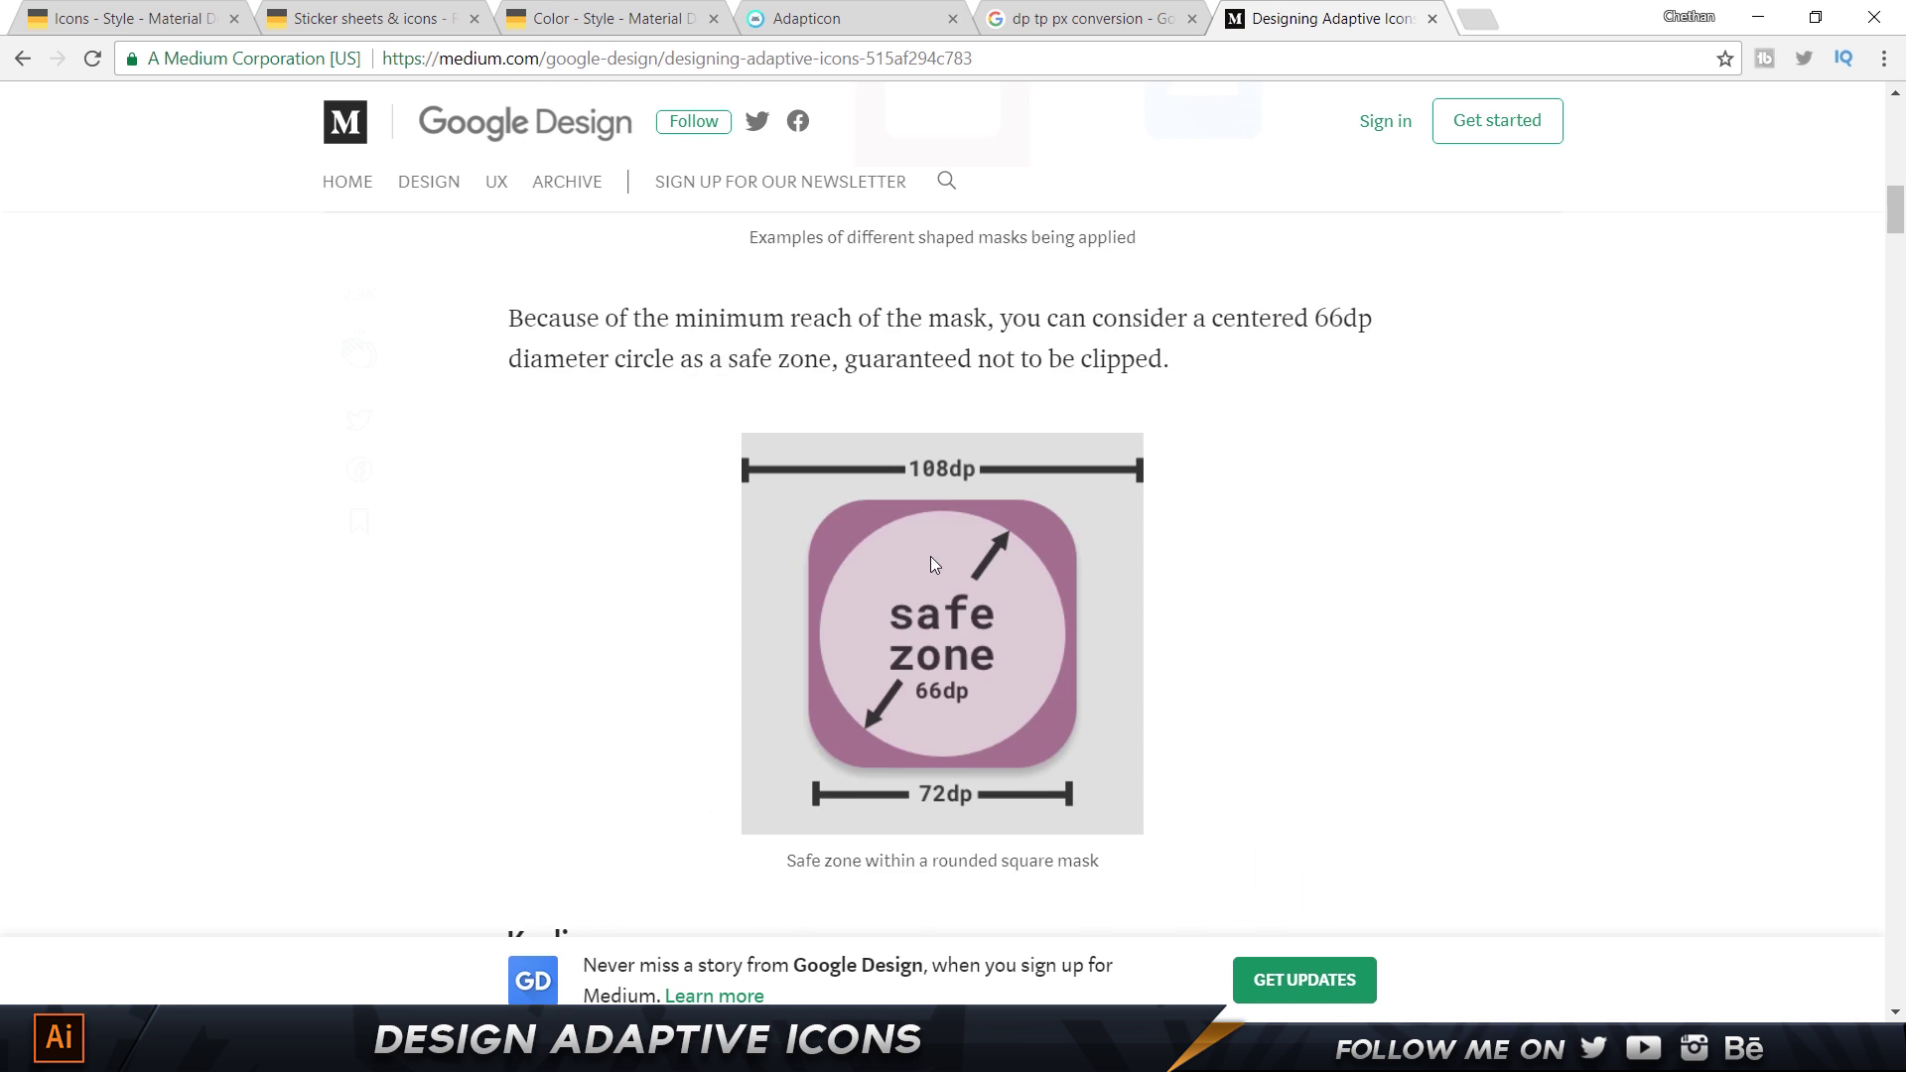
Examine the article's template resources and the Adaptive Icon Playground phone animation.
scroll(906, 966, down, 10)
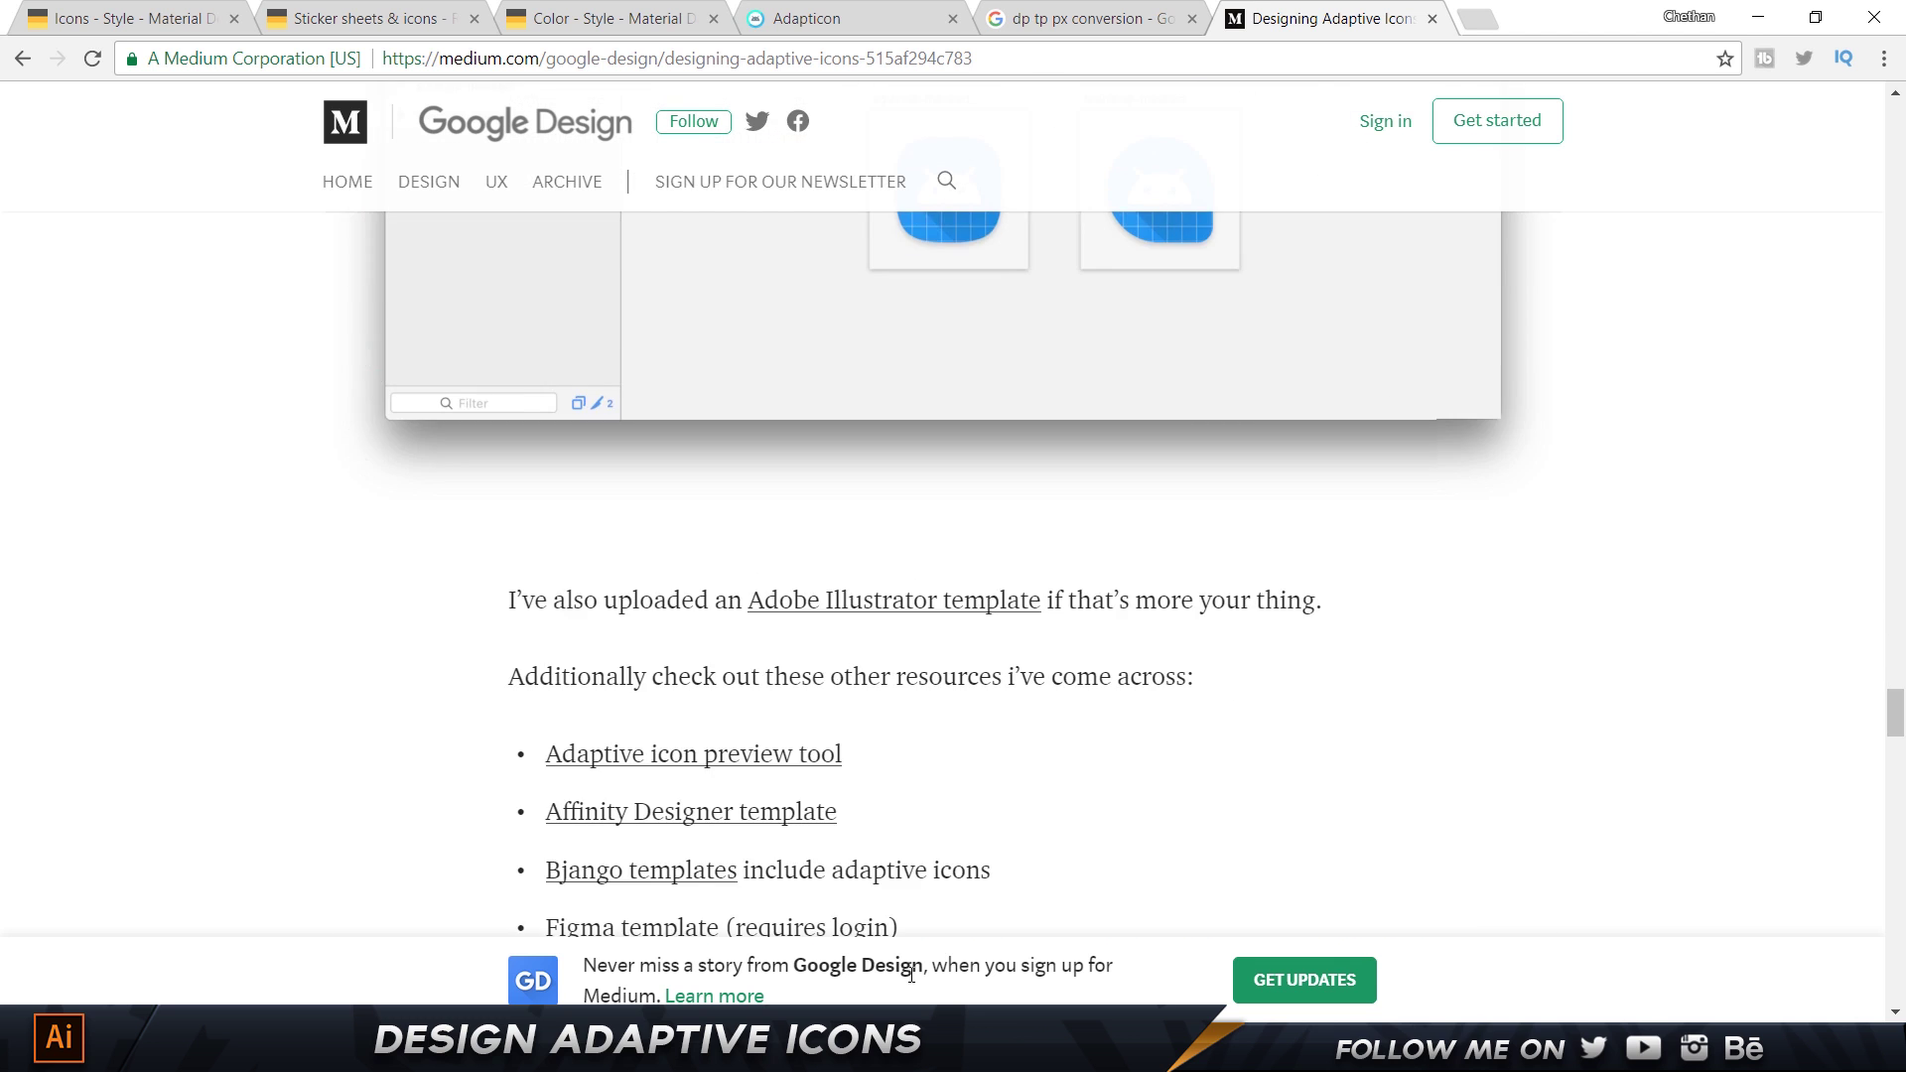
scroll(912, 974, up, 3)
scroll(912, 975, down, 4)
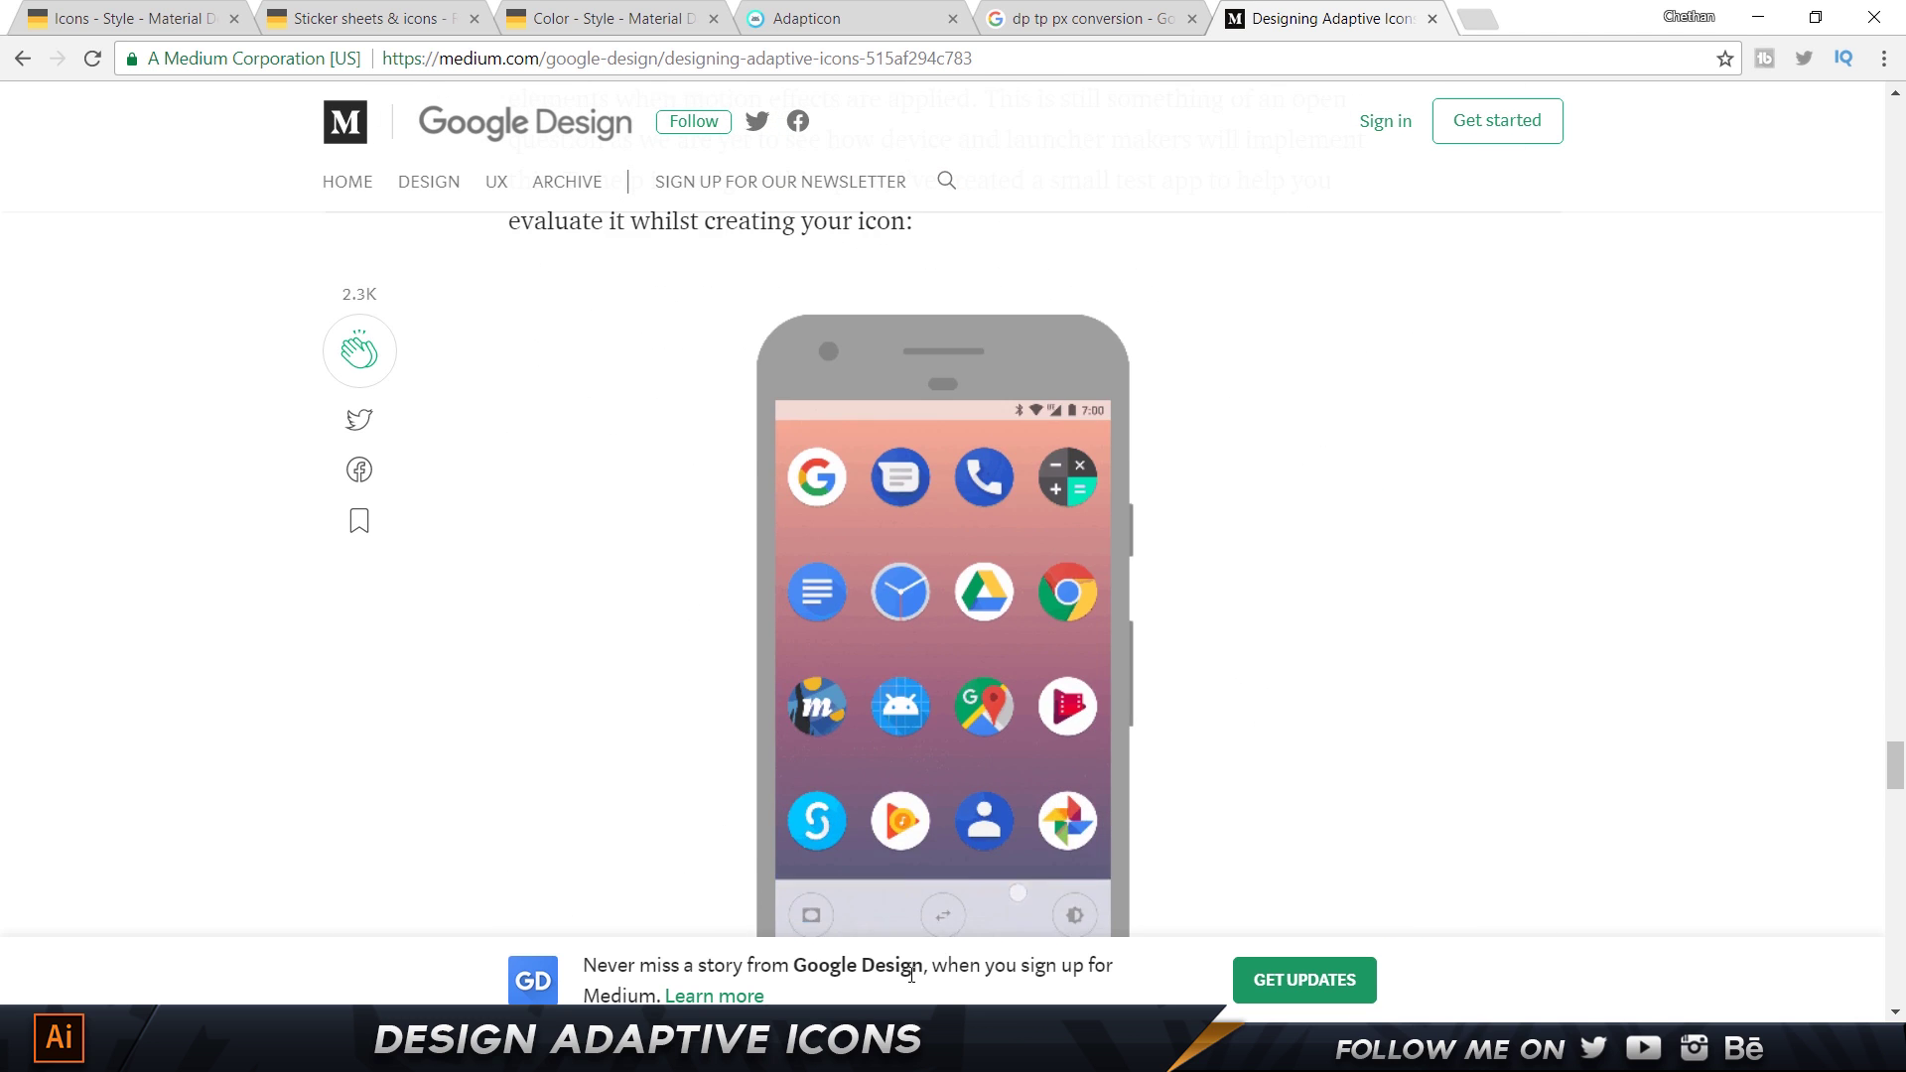
scroll(1059, 778, up, 2)
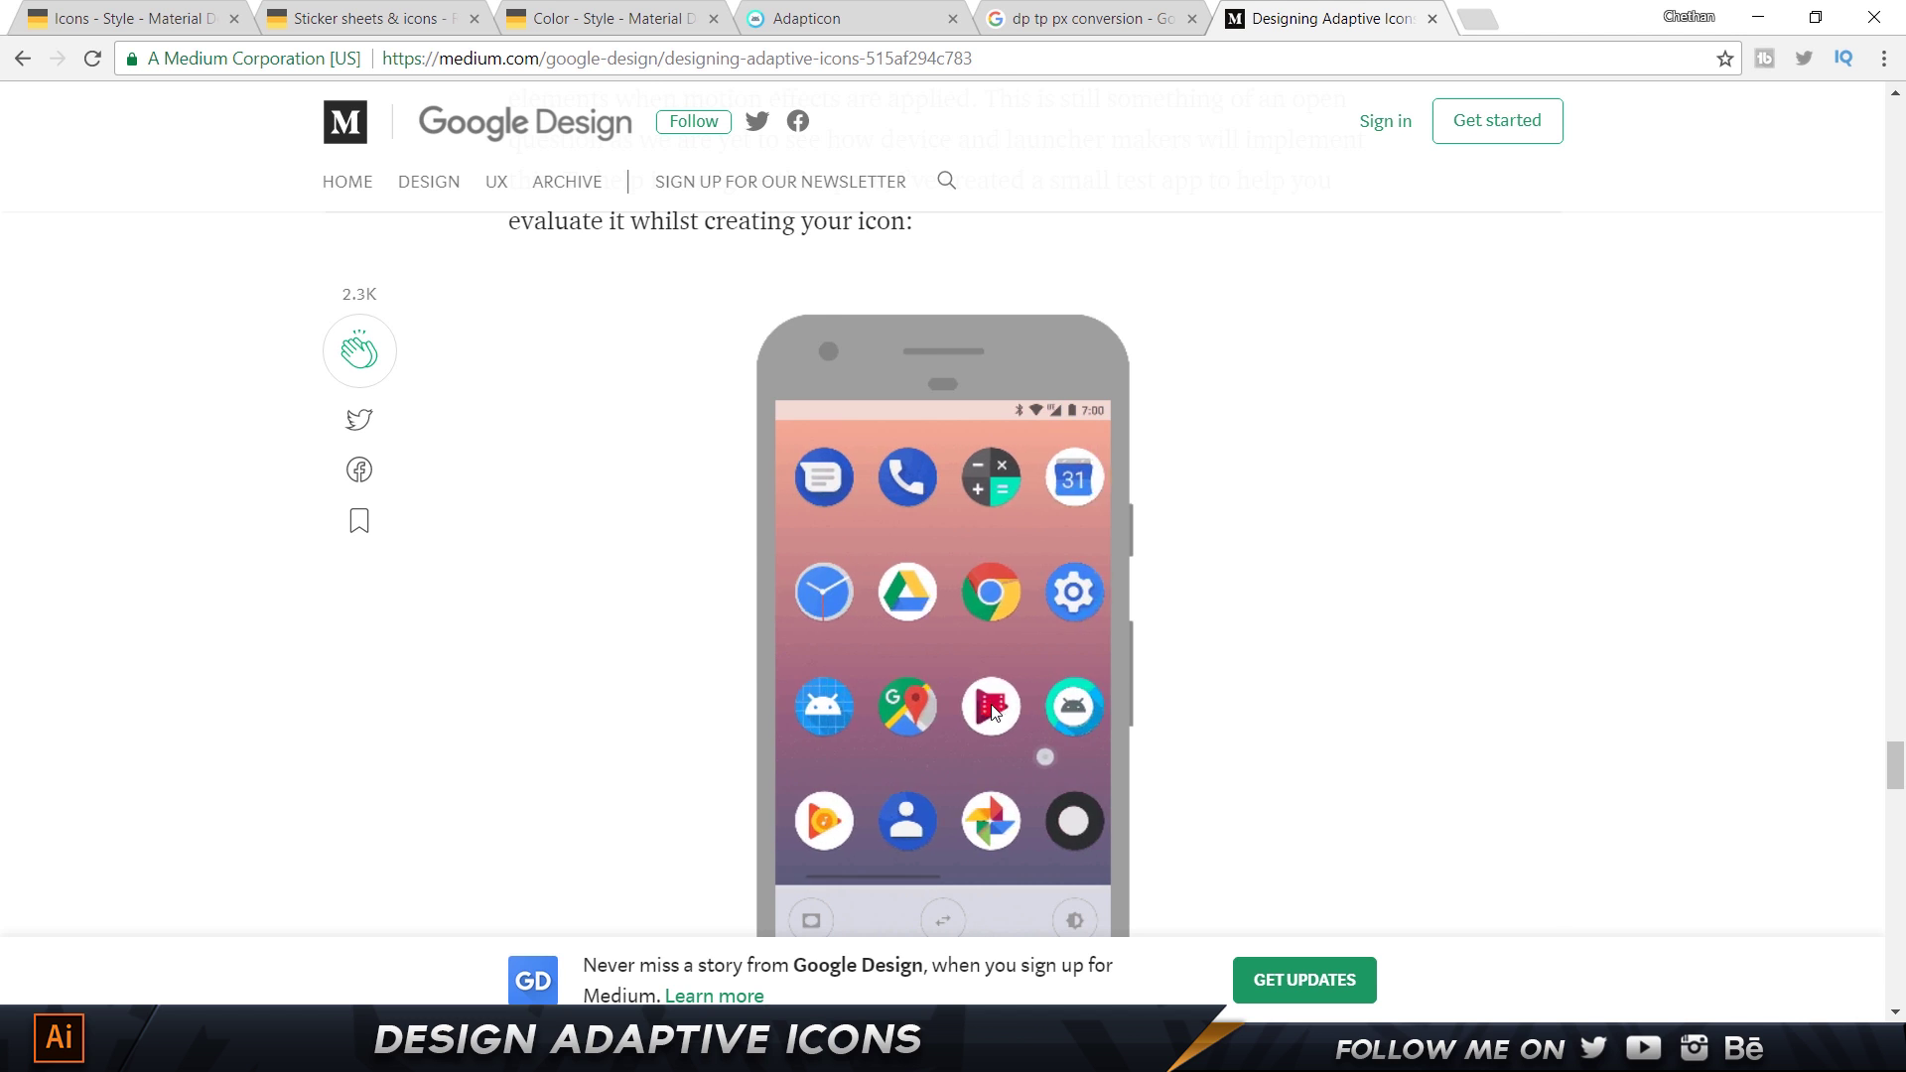
Go back through the article to examine the Light & shadows section and the Background Anchoring calculator example.
scroll(993, 710, up, 10)
scroll(997, 715, up, 15)
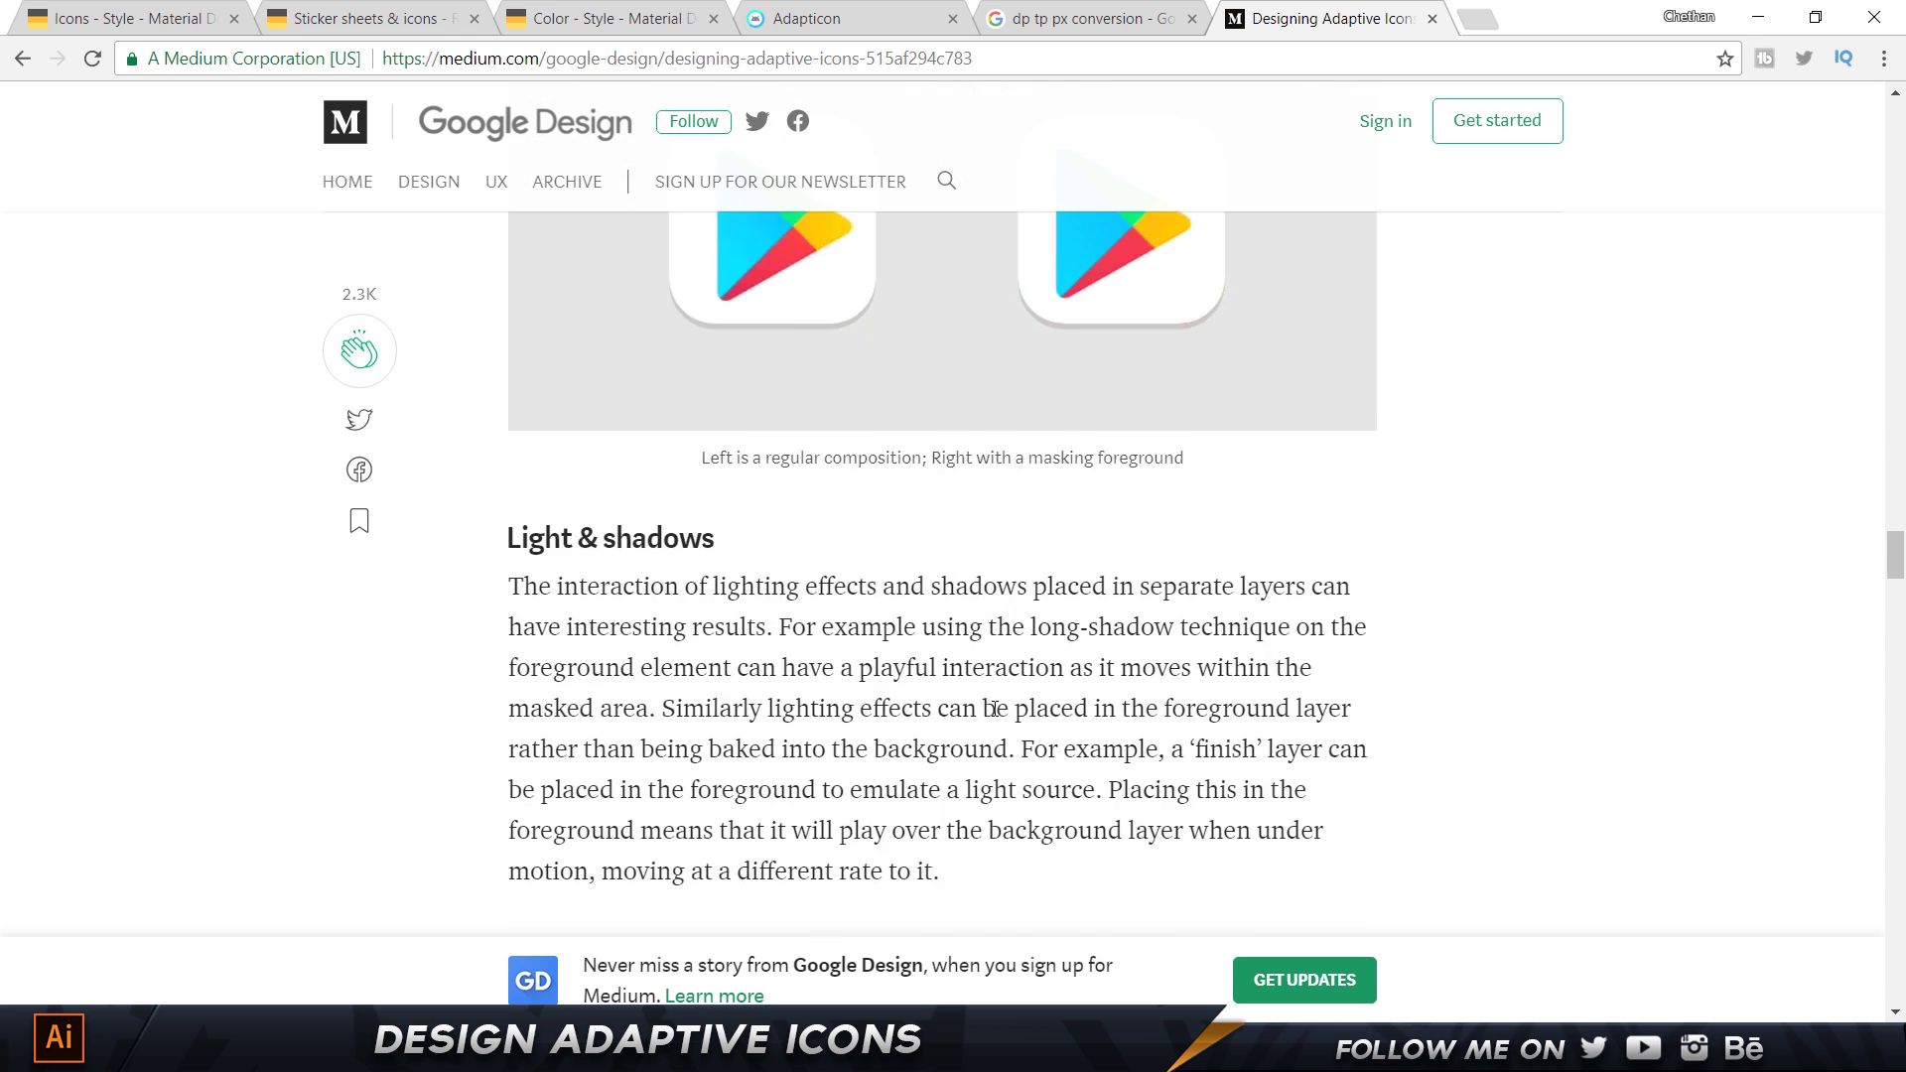
scroll(995, 707, up, 10)
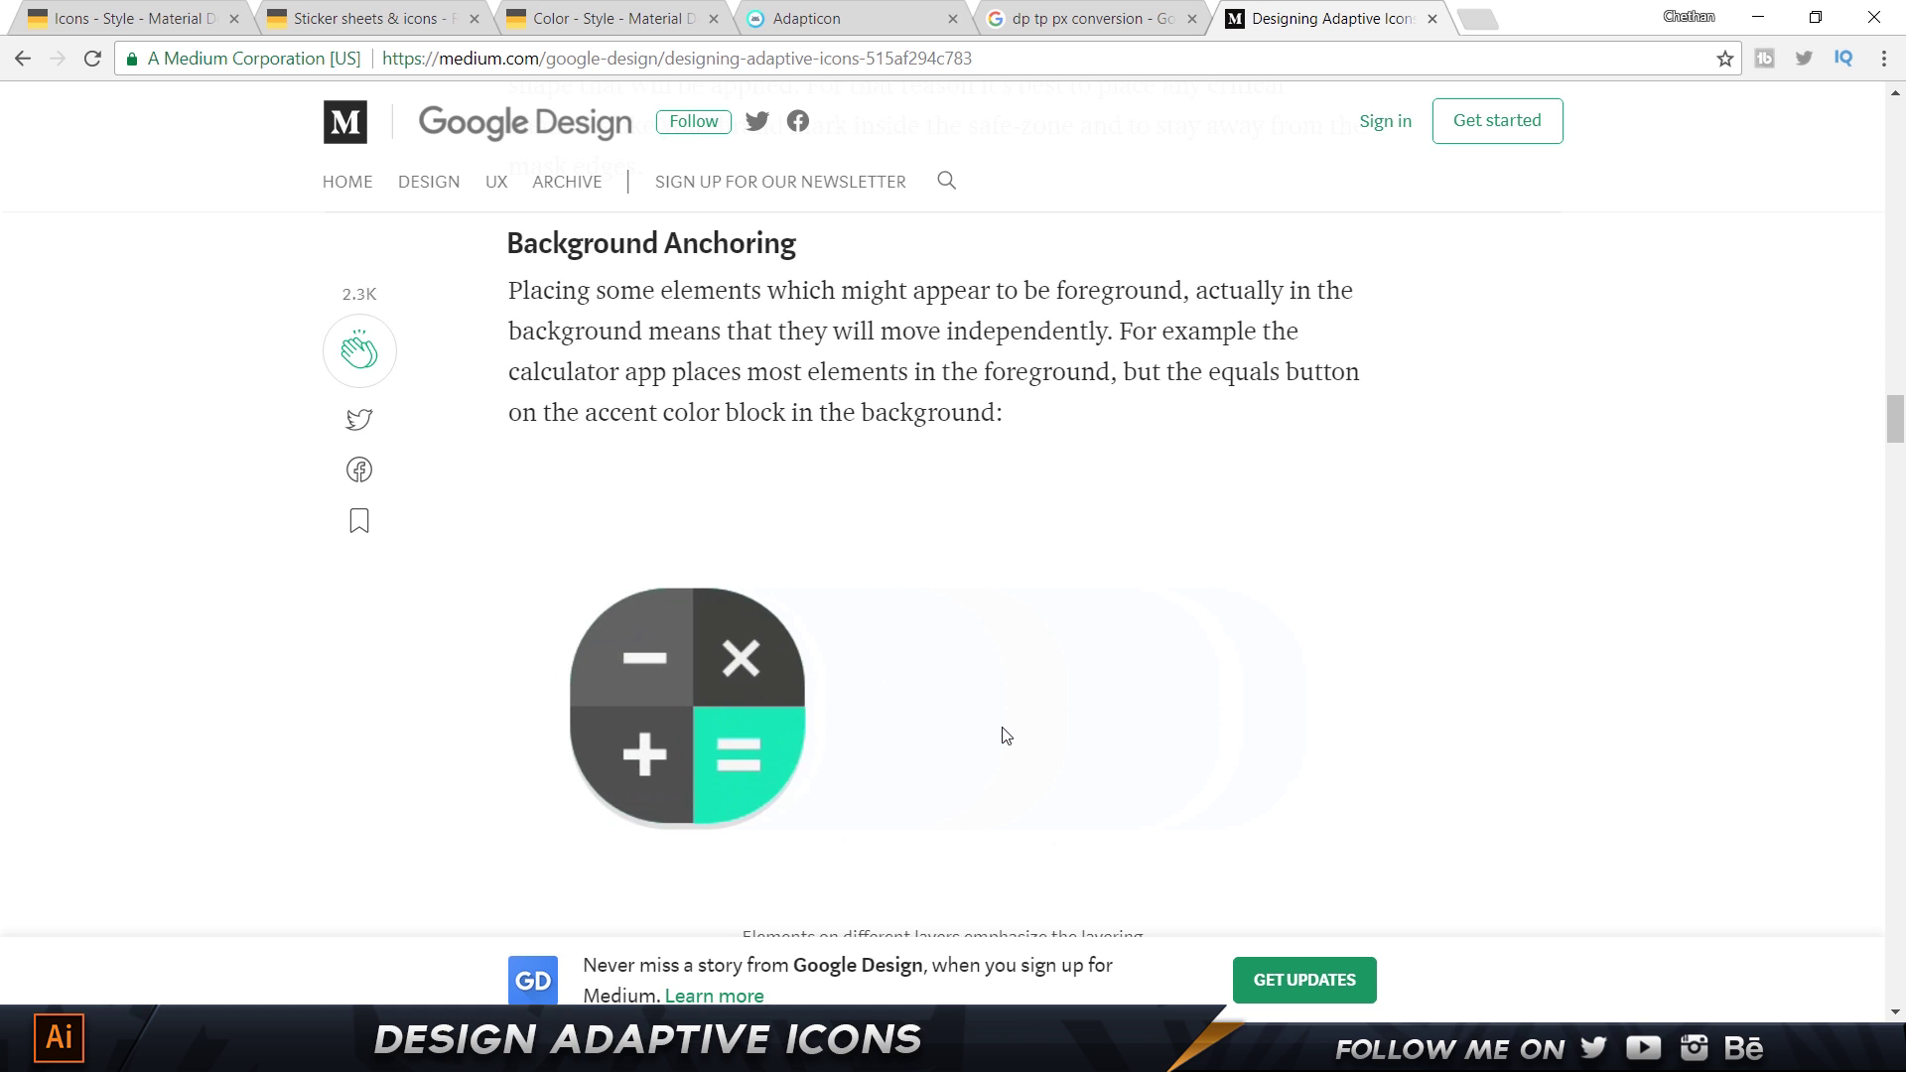
scroll(1003, 727, down, 2)
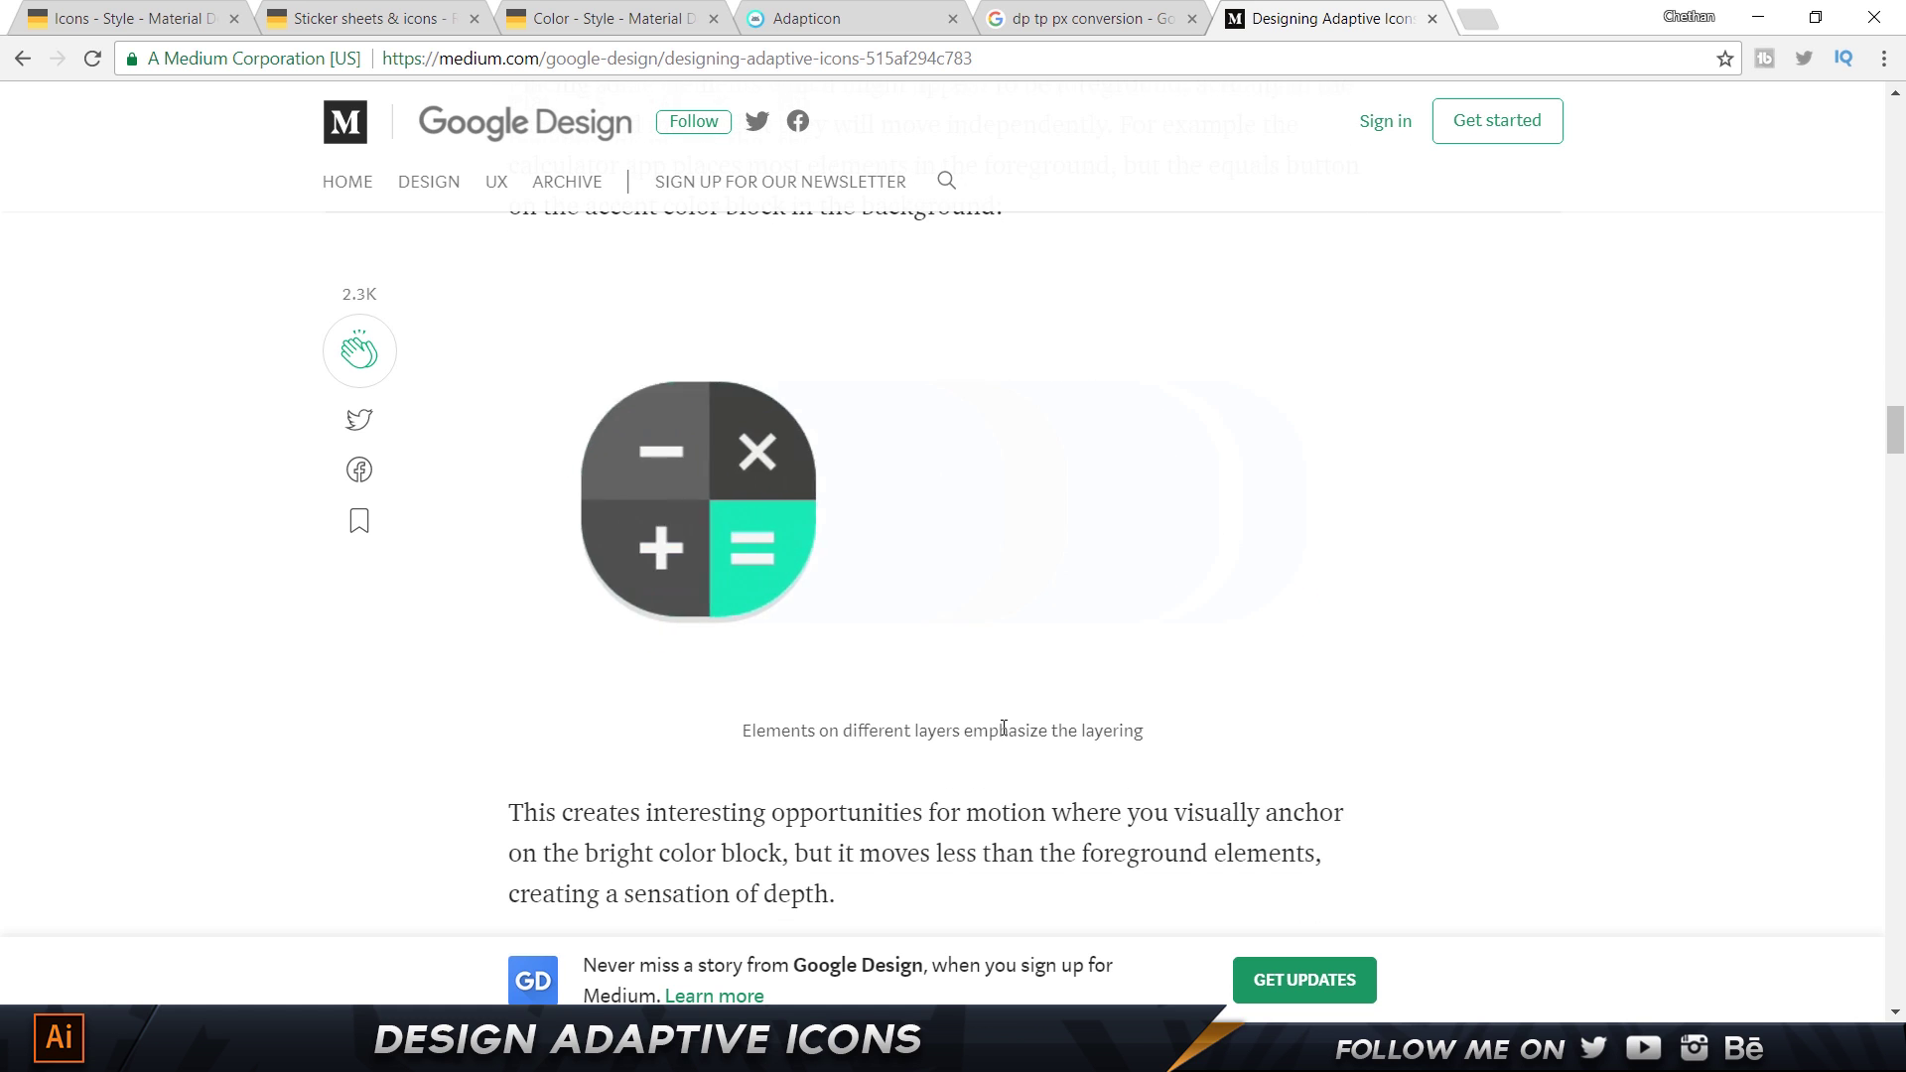
scroll(1003, 727, up, 2)
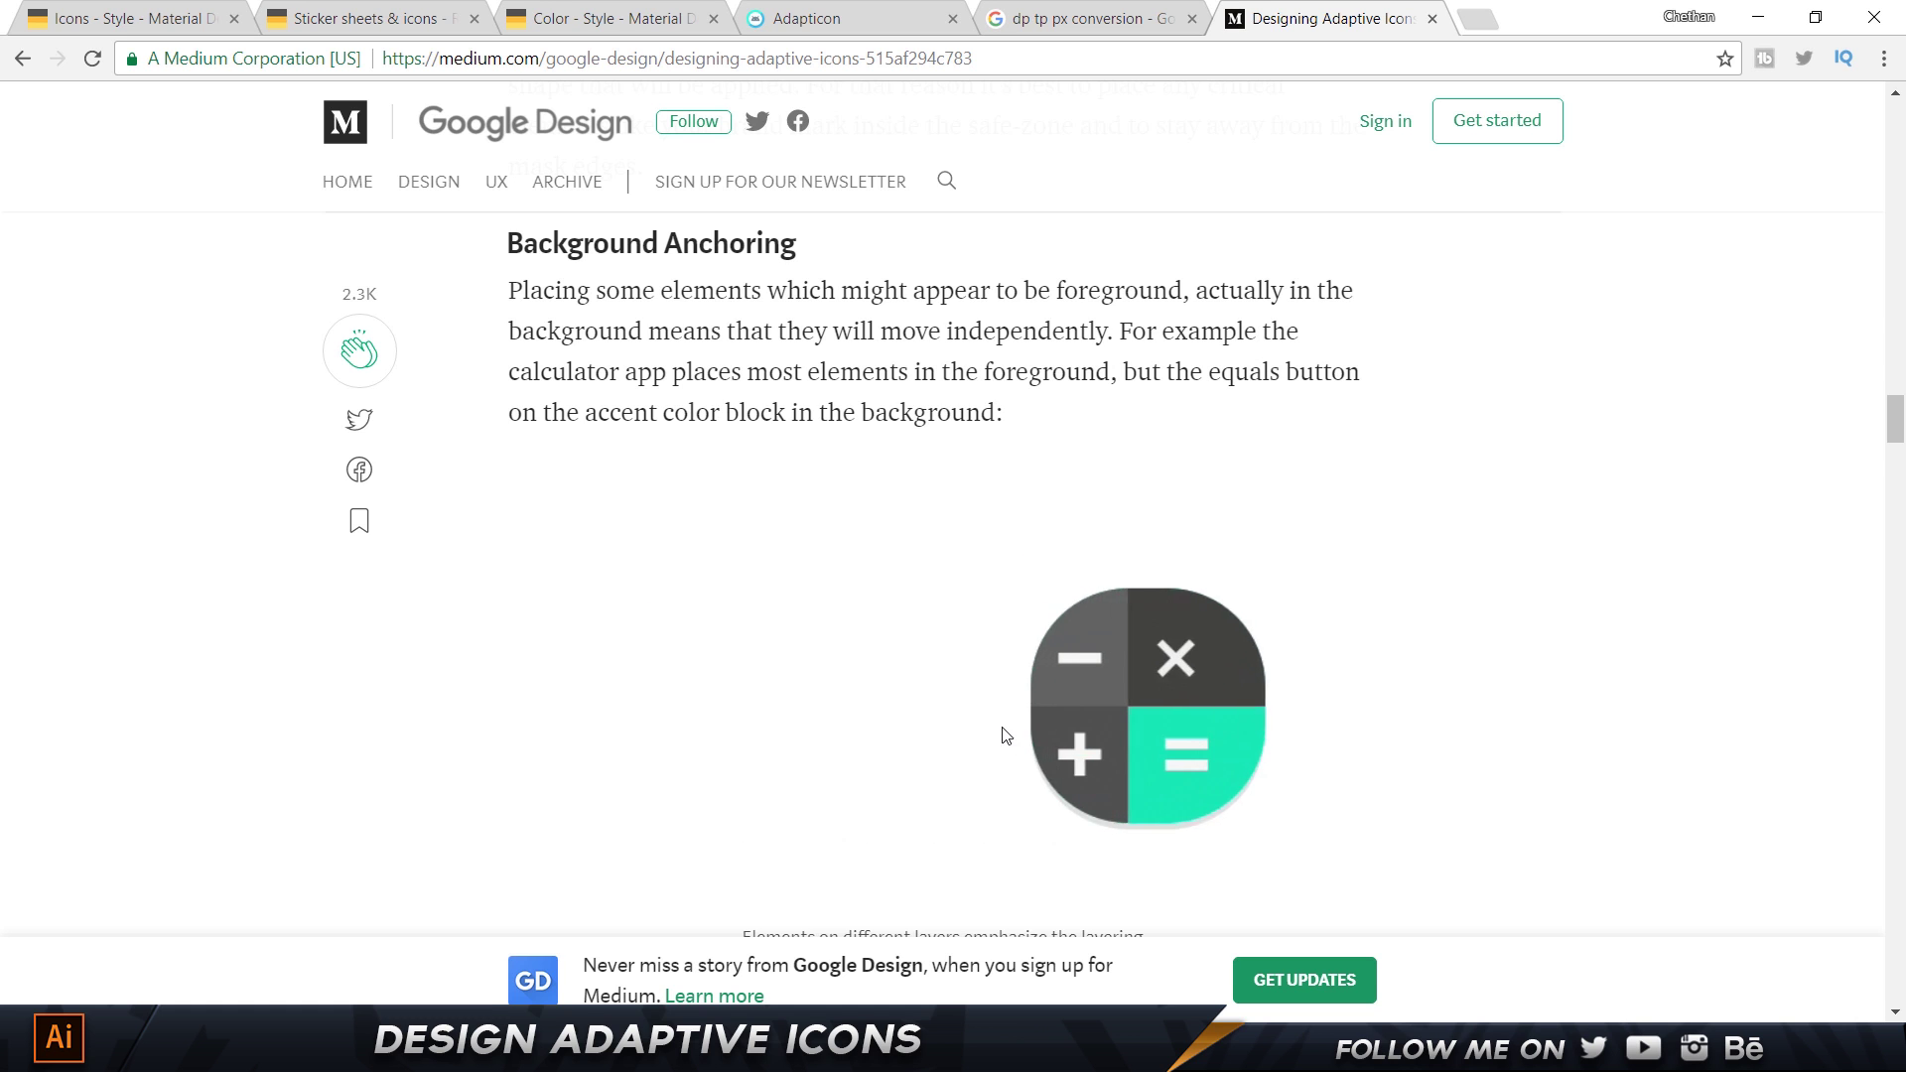
key(alt+Tab)
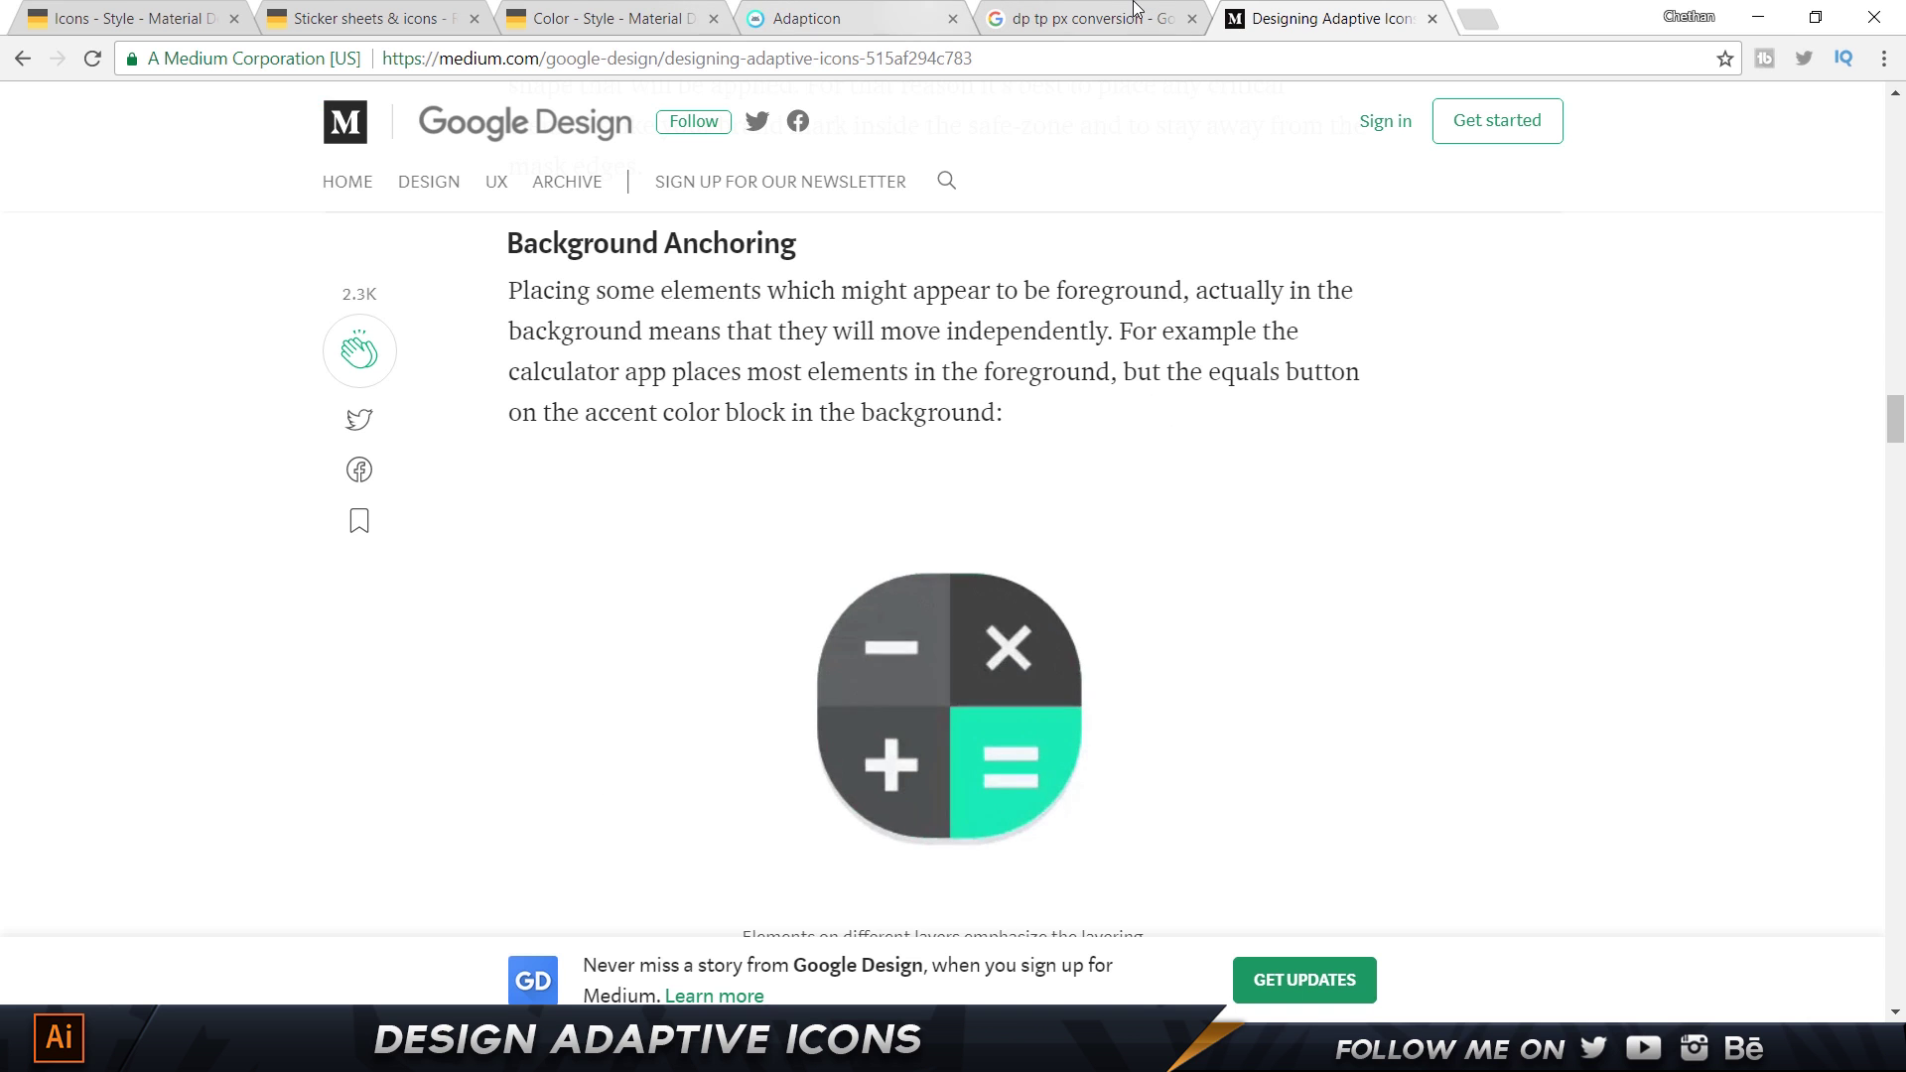
Look through the rest of the article to its end and return to the Adobe Illustrator template and resource links.
scroll(1005, 363, down, 20)
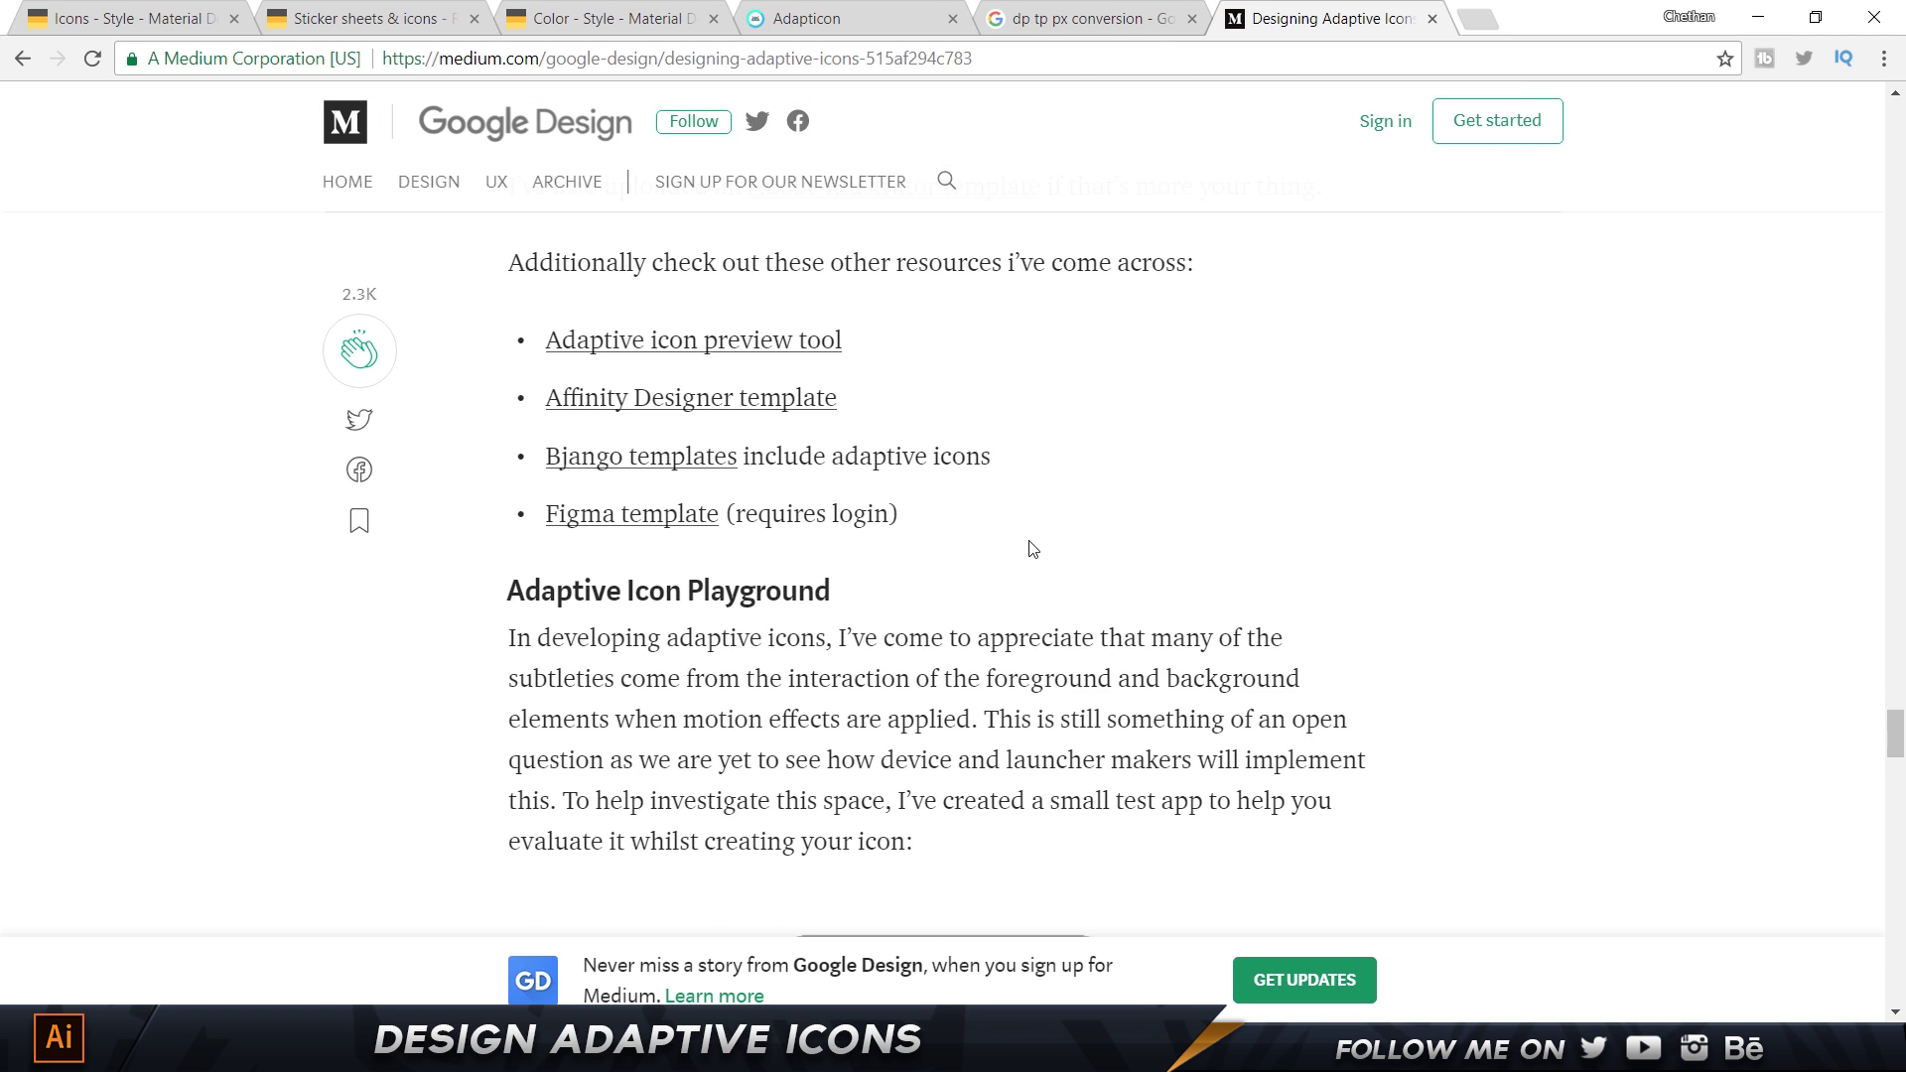
scroll(1032, 549, down, 4)
scroll(1029, 545, down, 14)
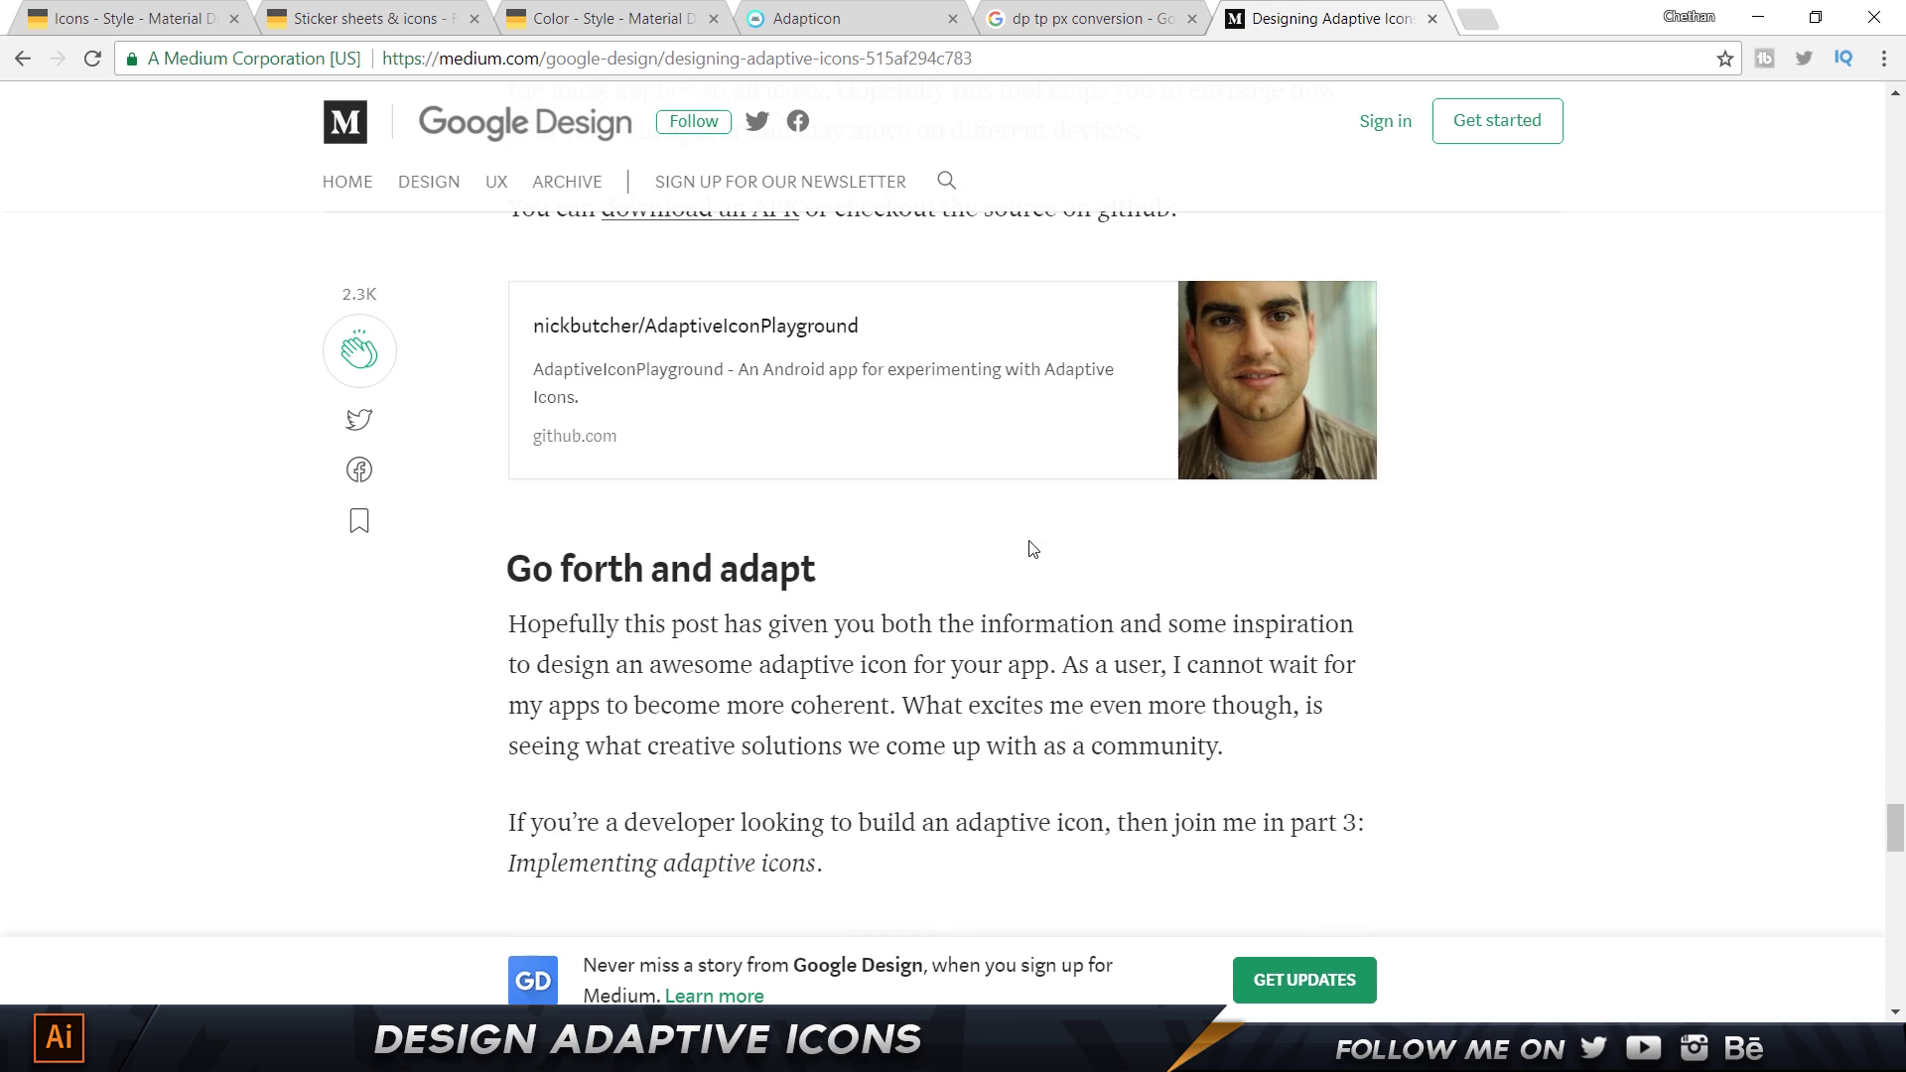
scroll(1029, 545, up, 8)
scroll(695, 456, down, 8)
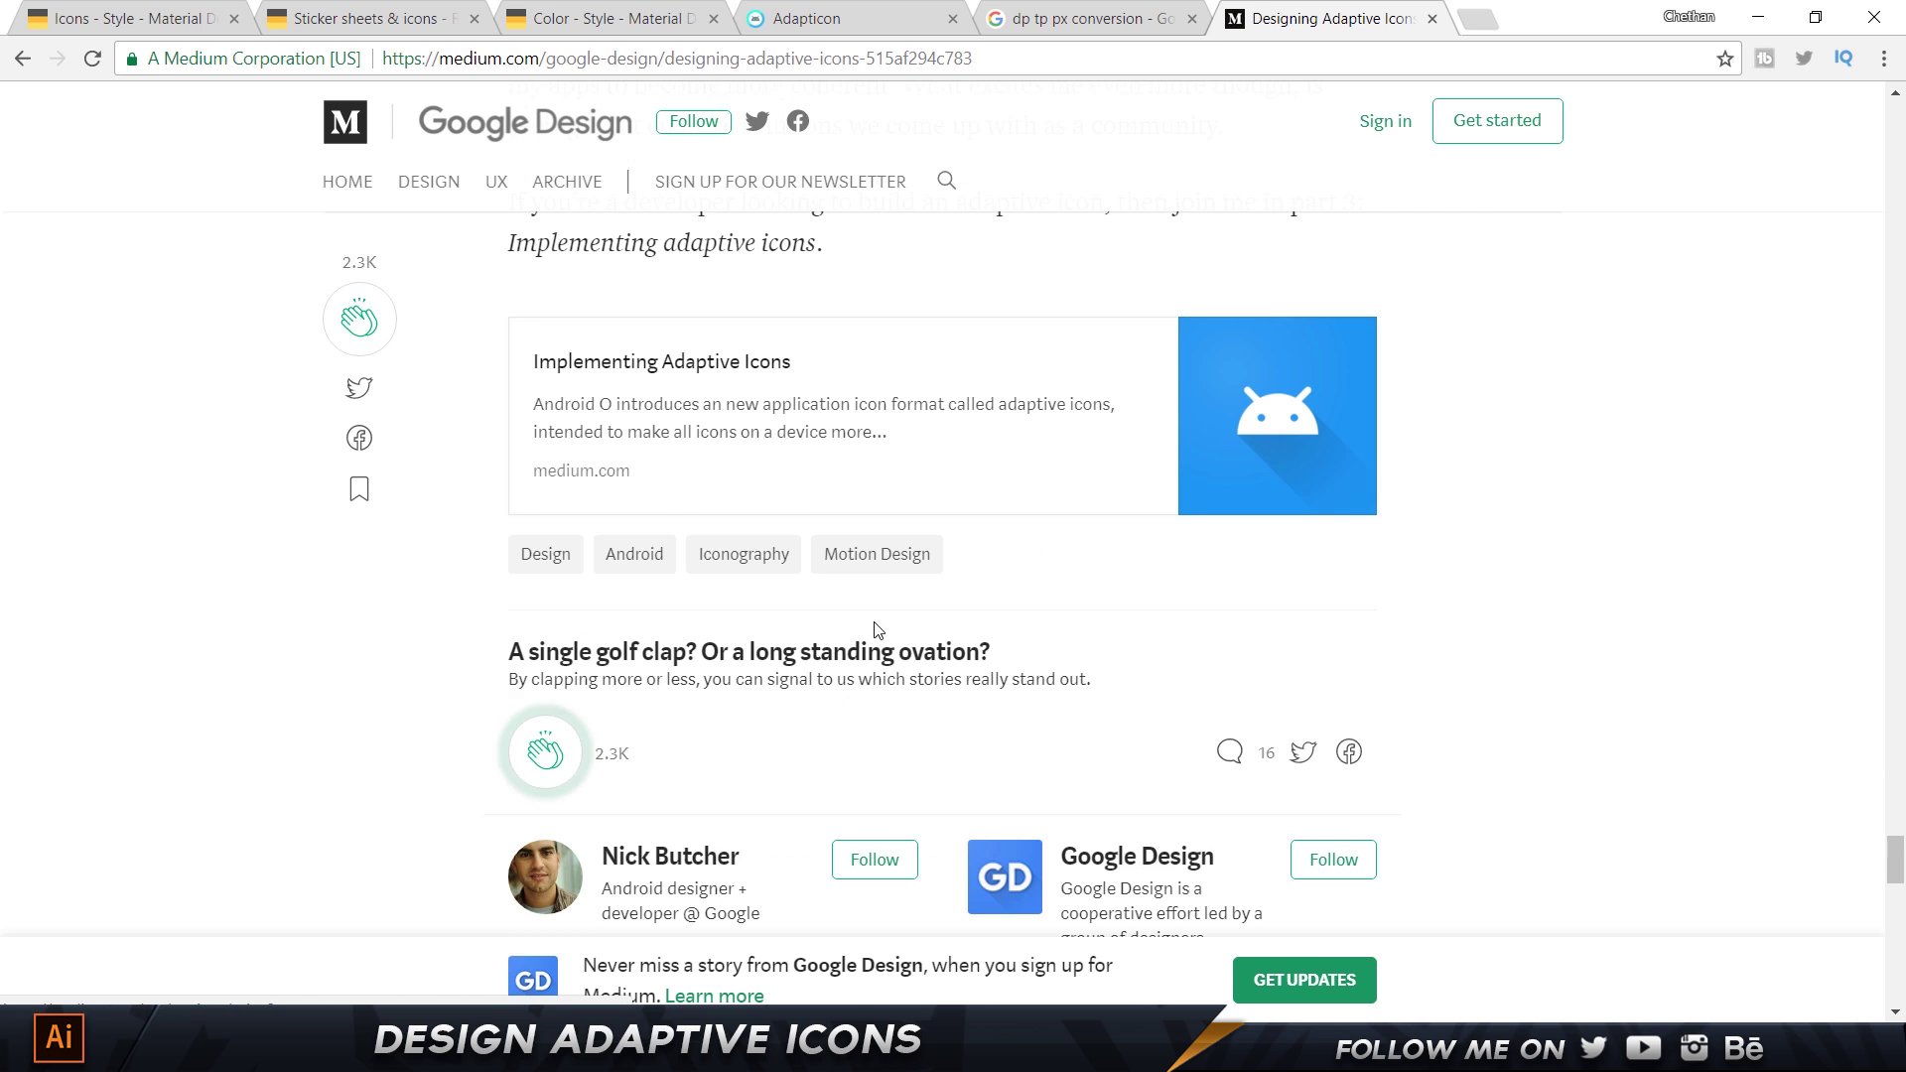
scroll(707, 311, up, 2)
scroll(943, 389, down, 6)
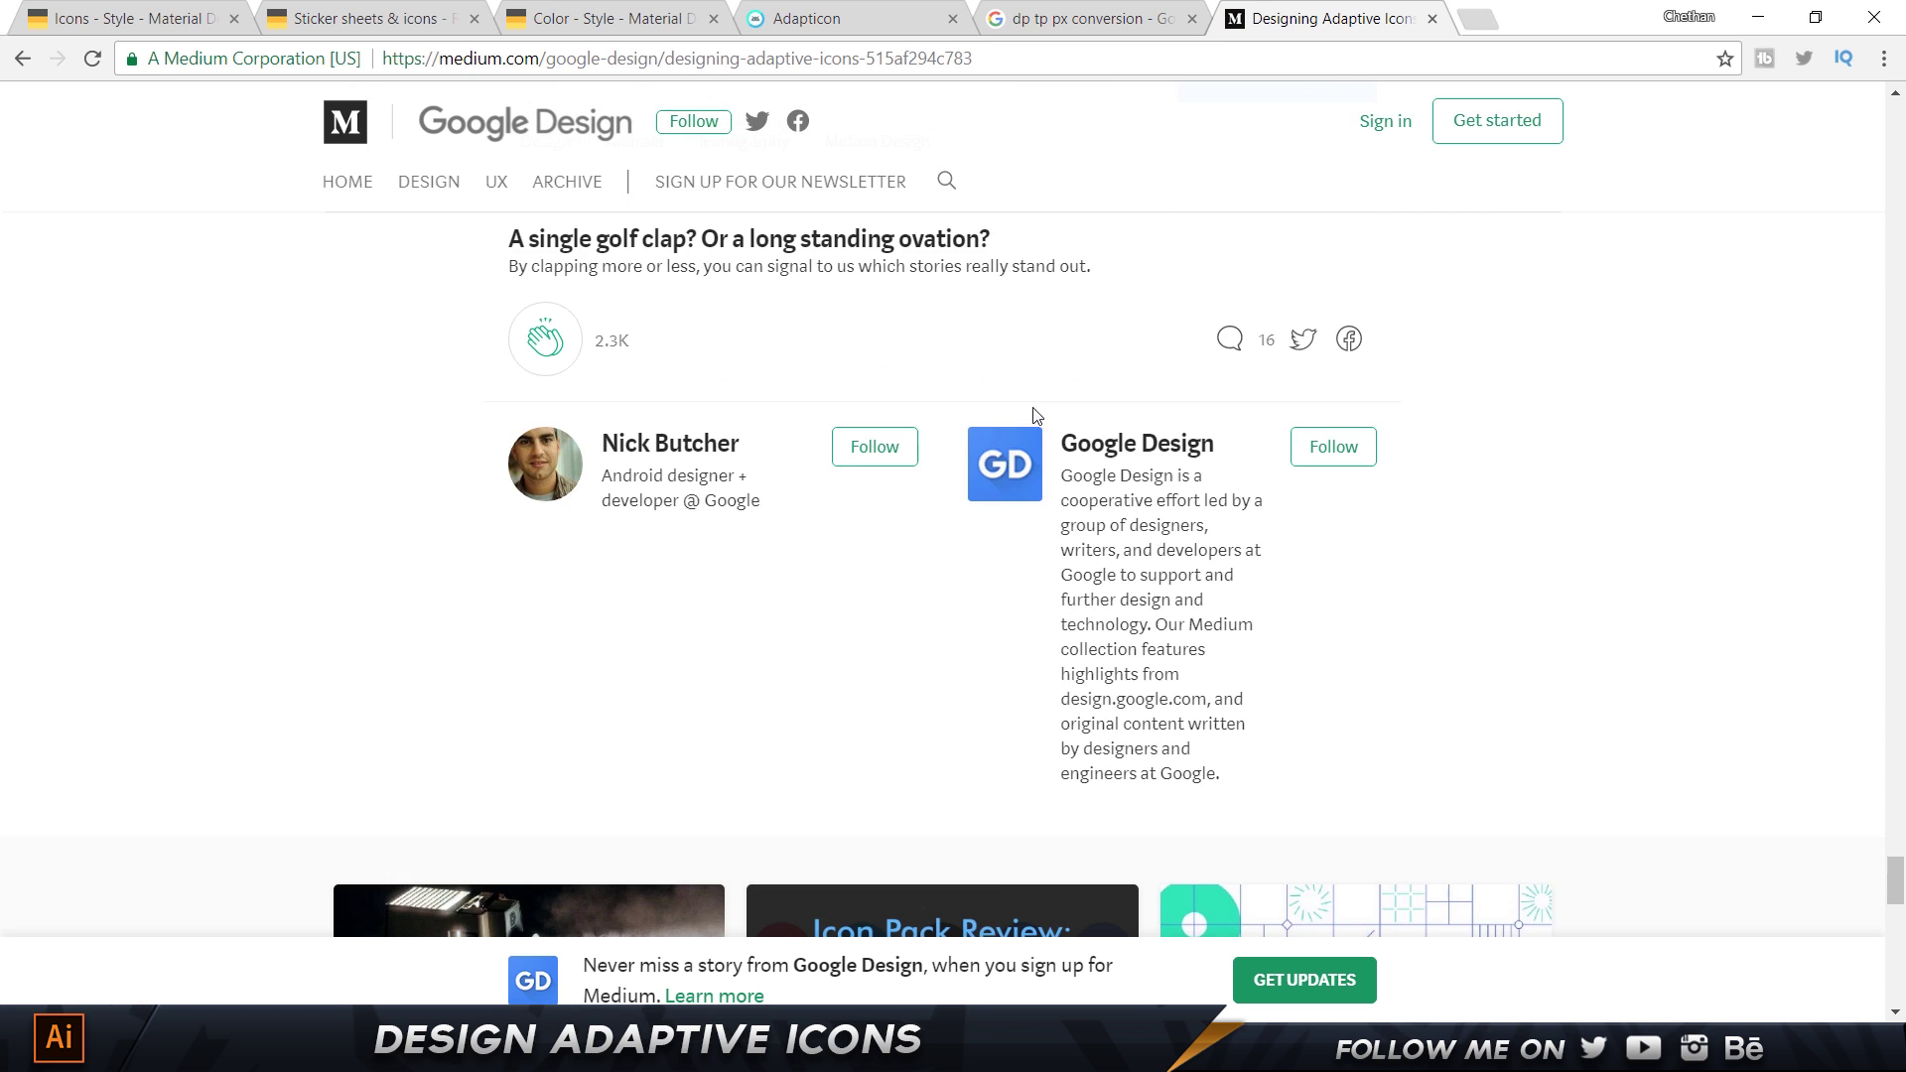
scroll(838, 443, down, 11)
scroll(931, 604, up, 15)
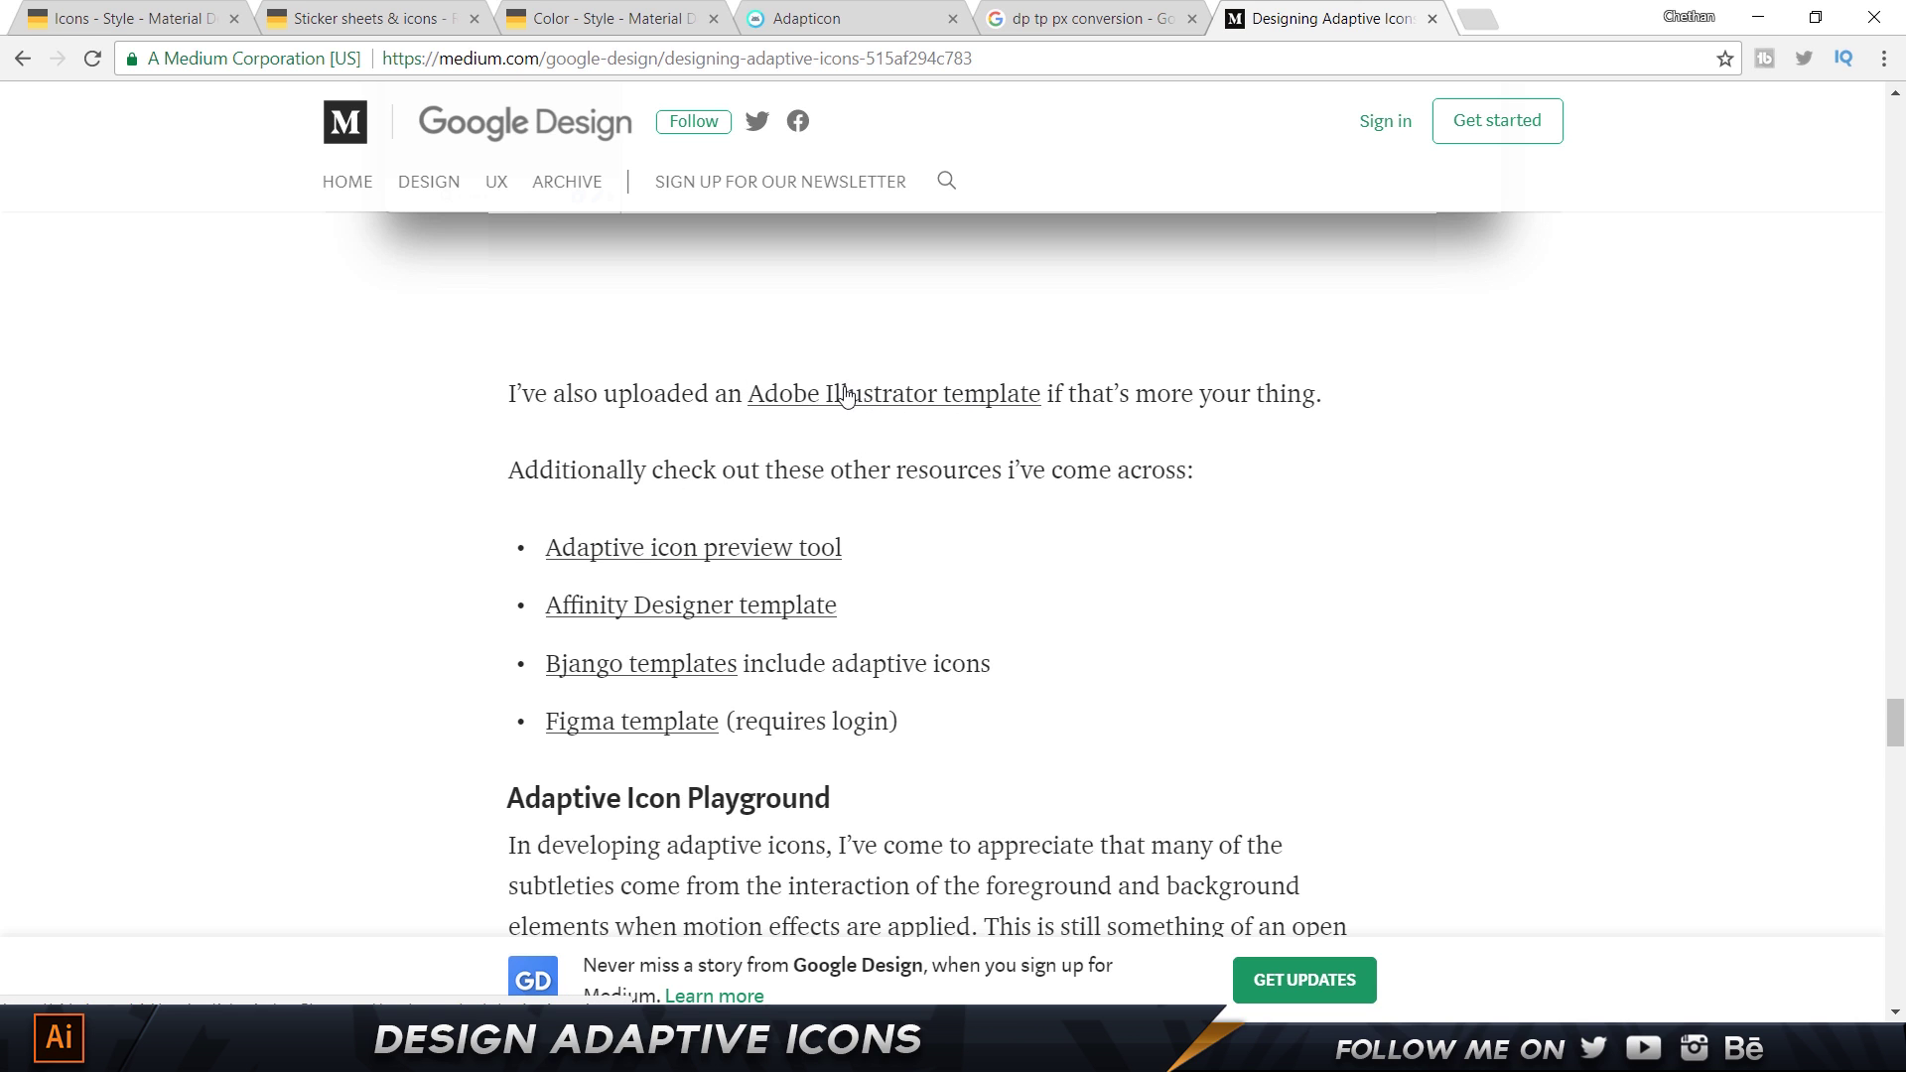
Switch to Illustrator and view the whole adaptive-icon.ai template artboard.
key(alt+Tab)
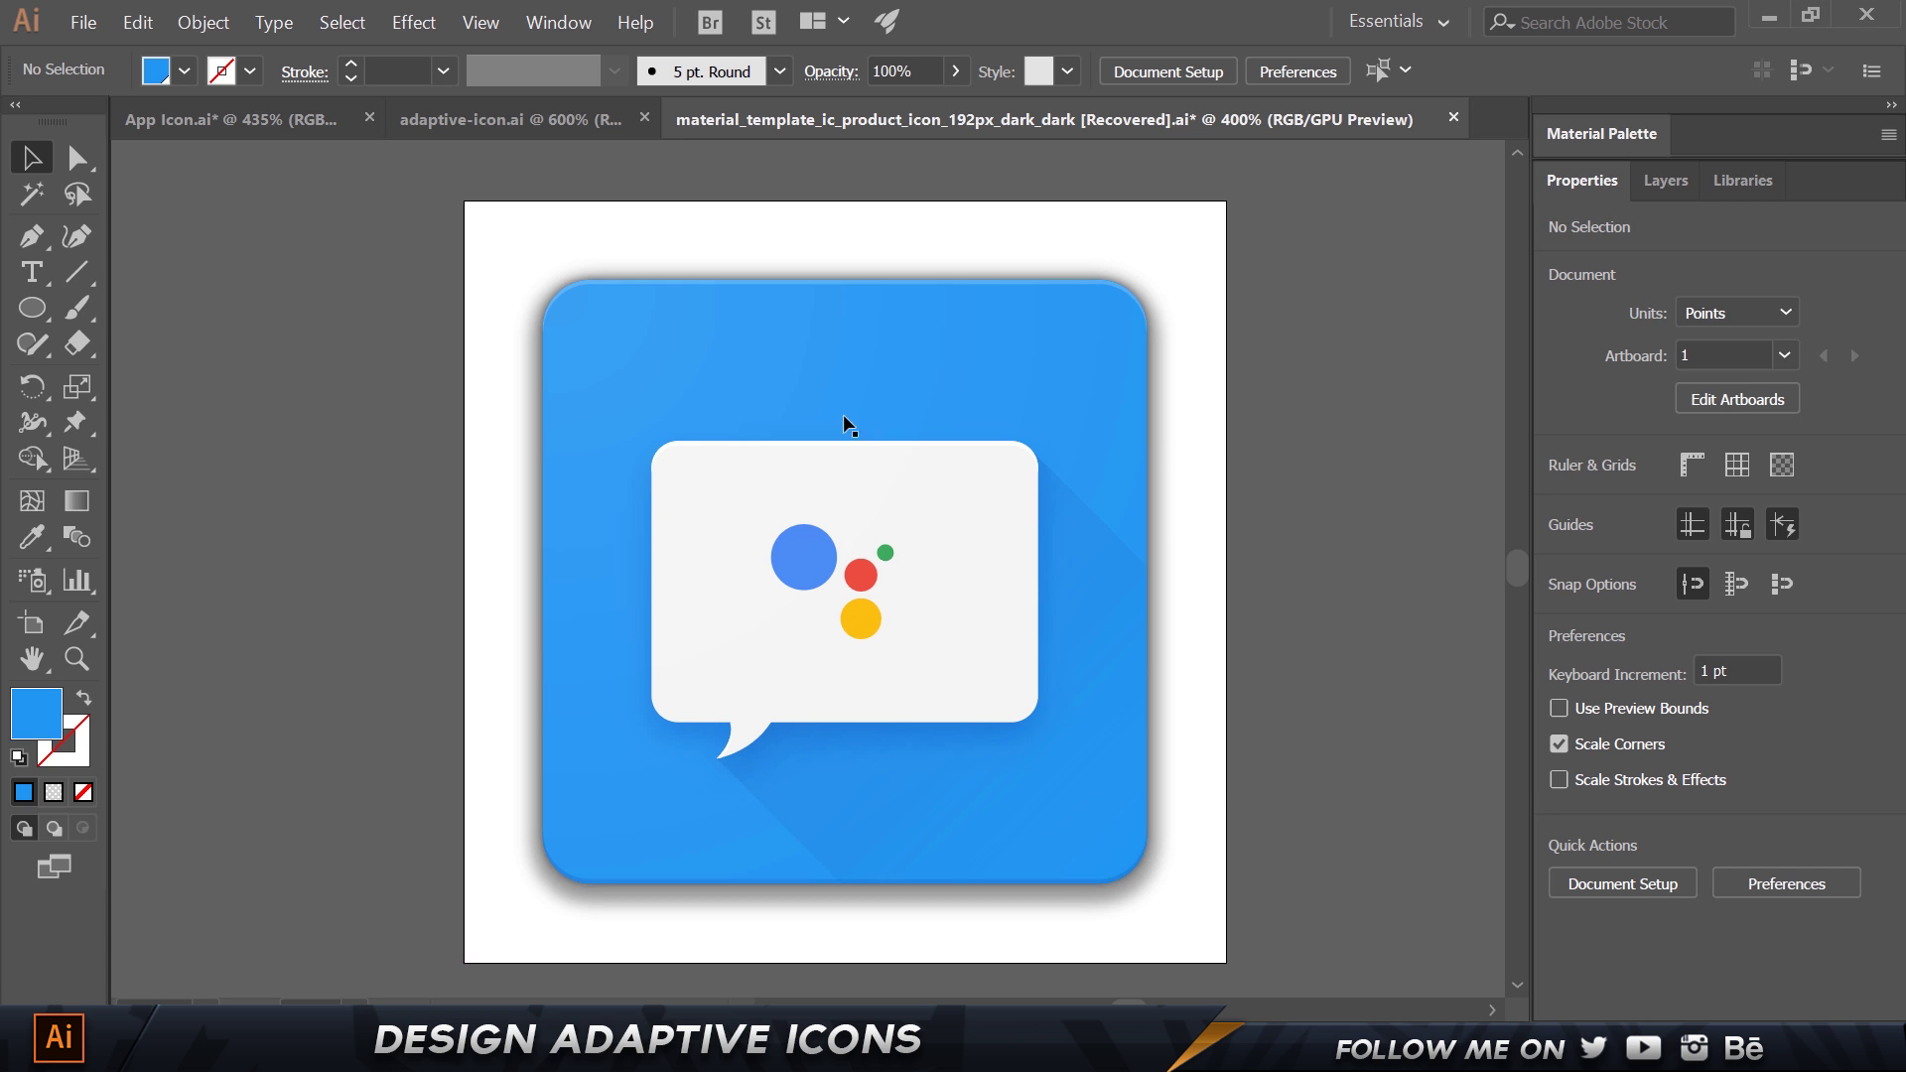
click(536, 117)
key(ctrl+0)
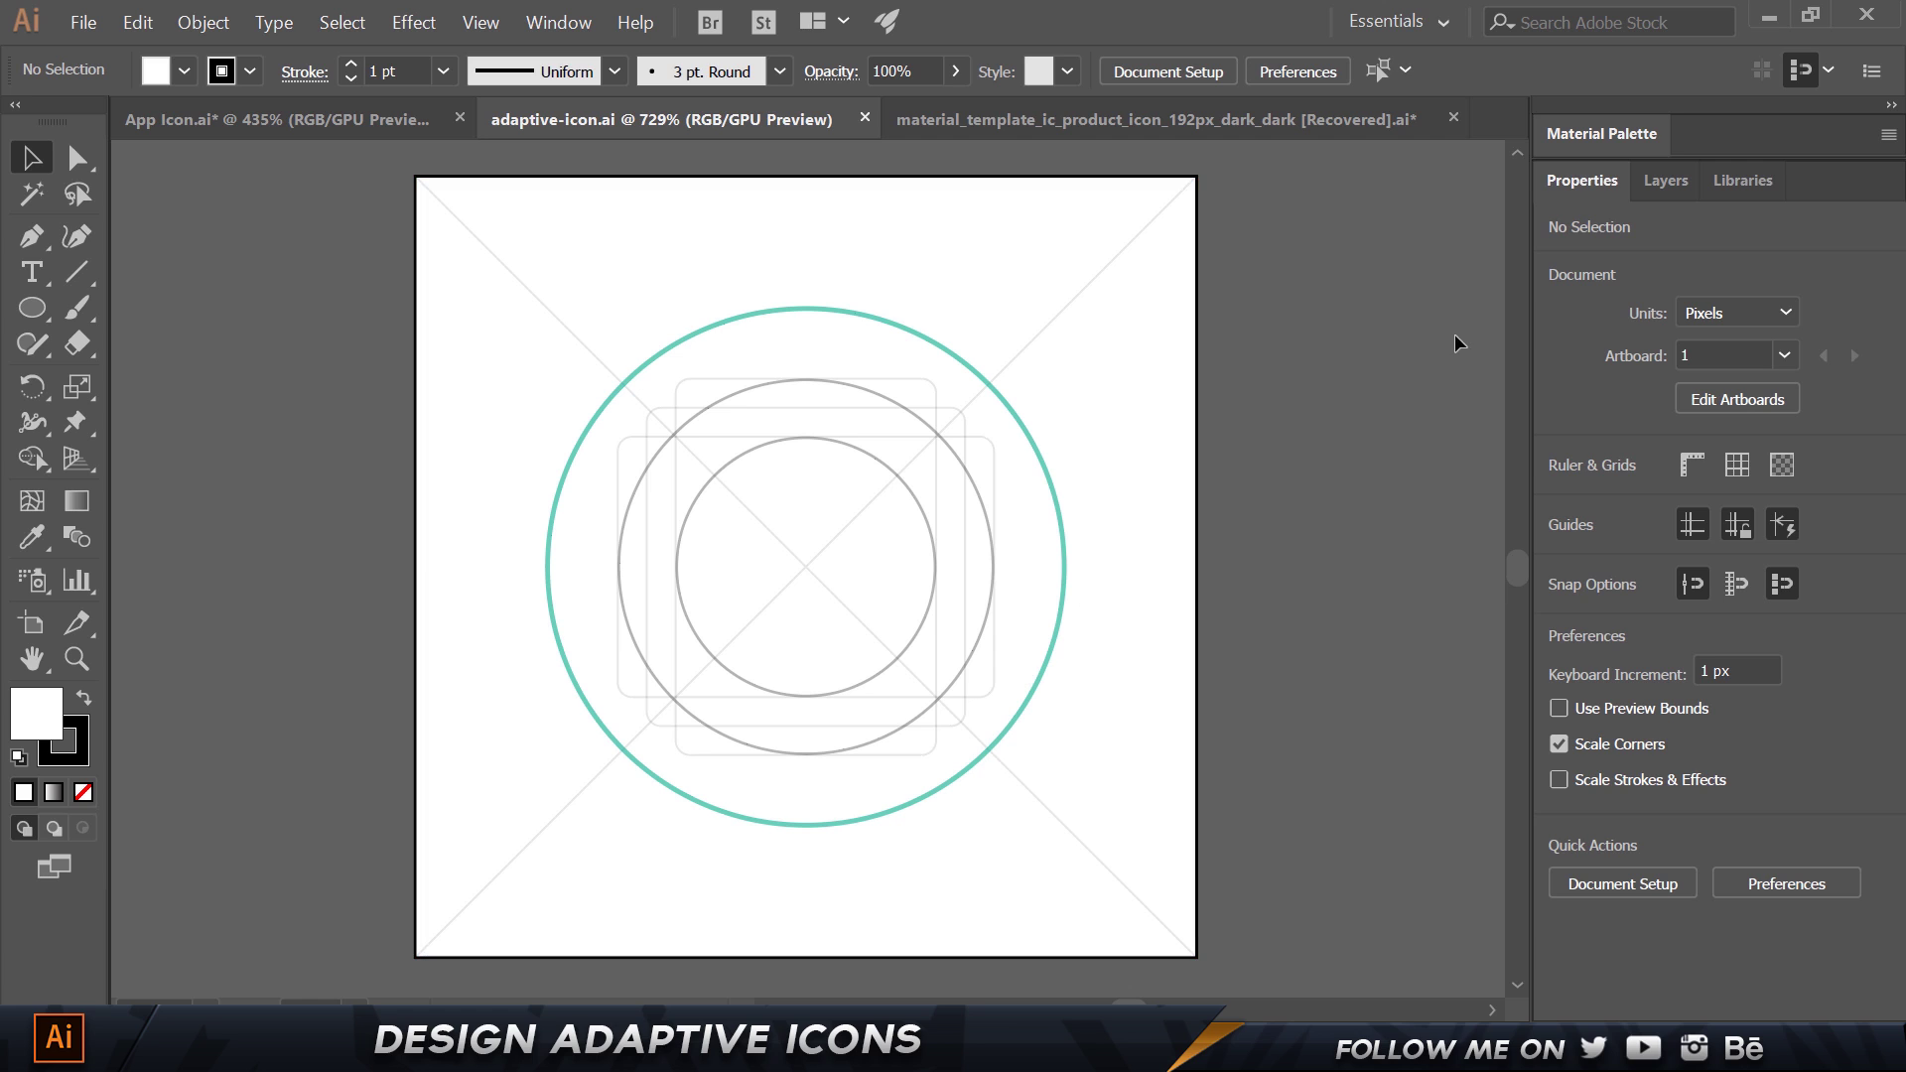
click(906, 350)
Switch to the browser and go back through the article to read the icon size sentence under Size and shape.
key(alt+Tab)
scroll(906, 350, up, 20)
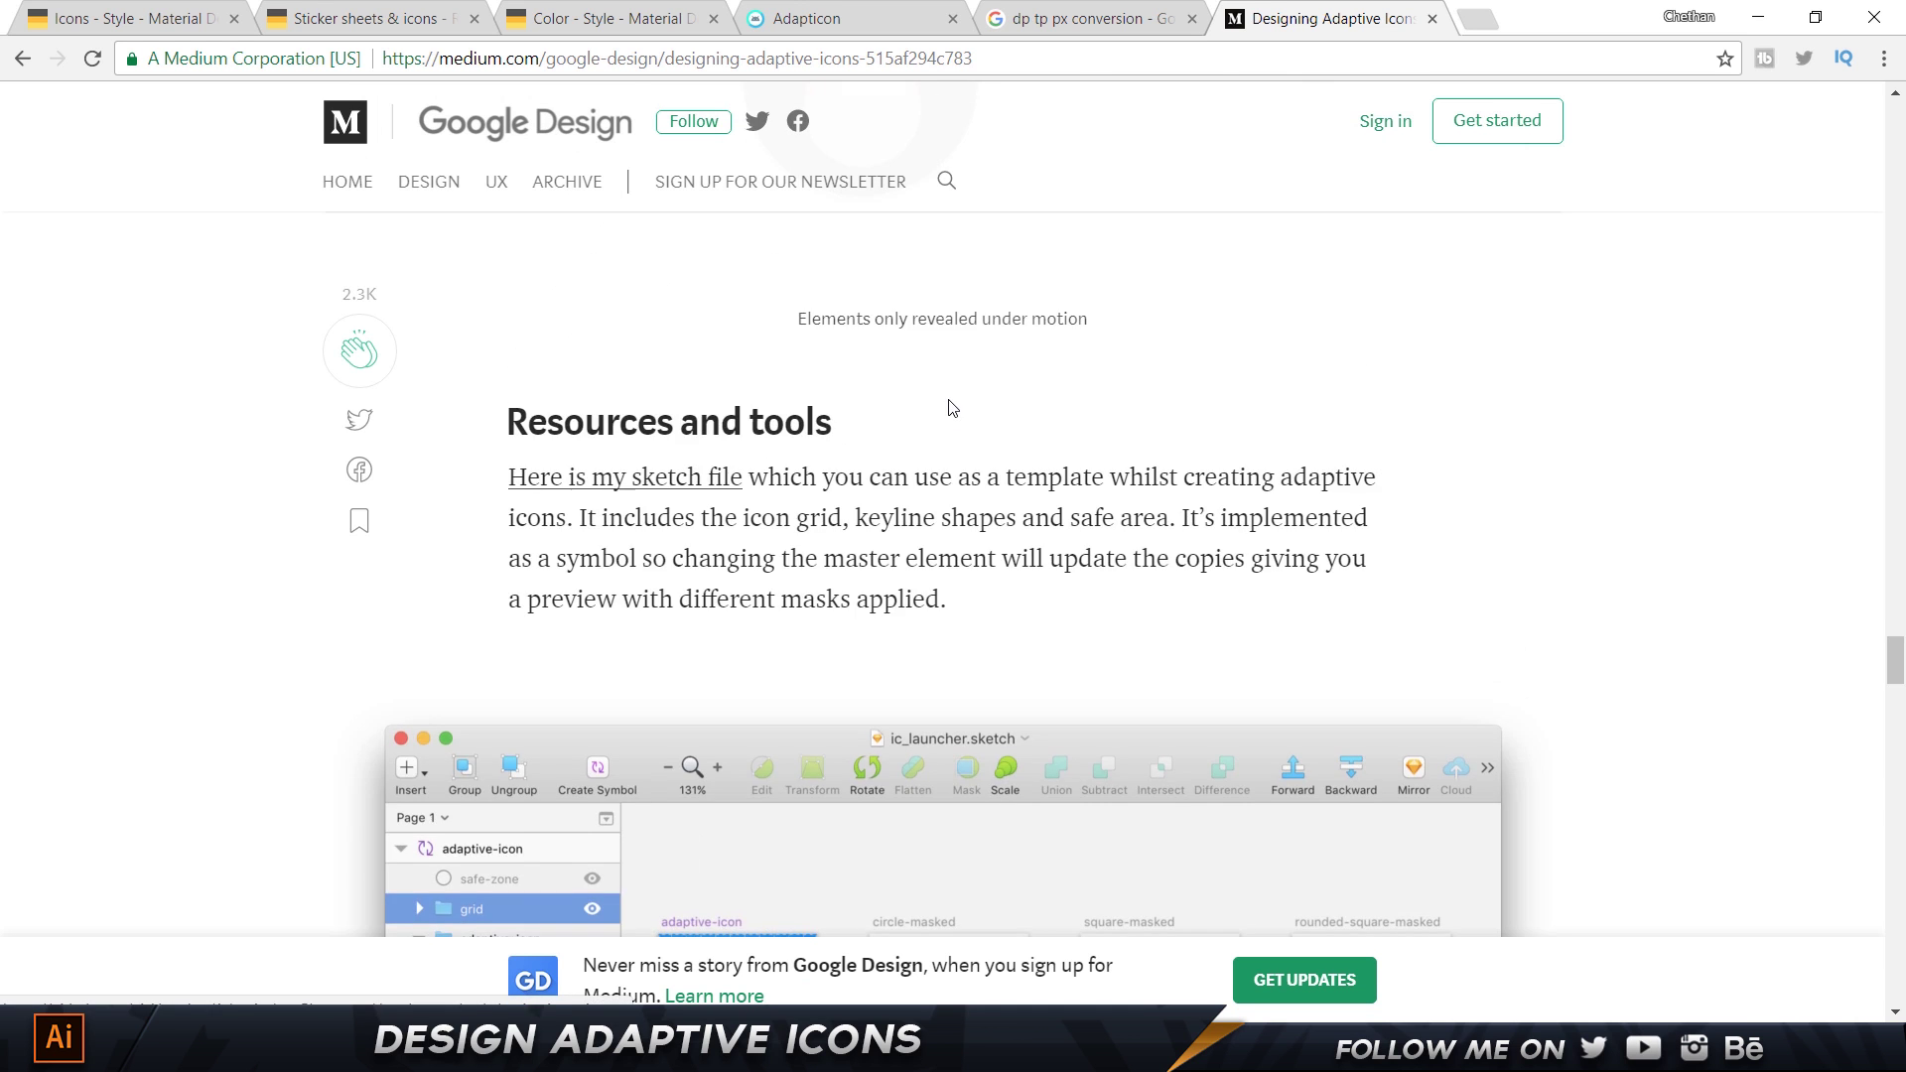
scroll(950, 401, up, 15)
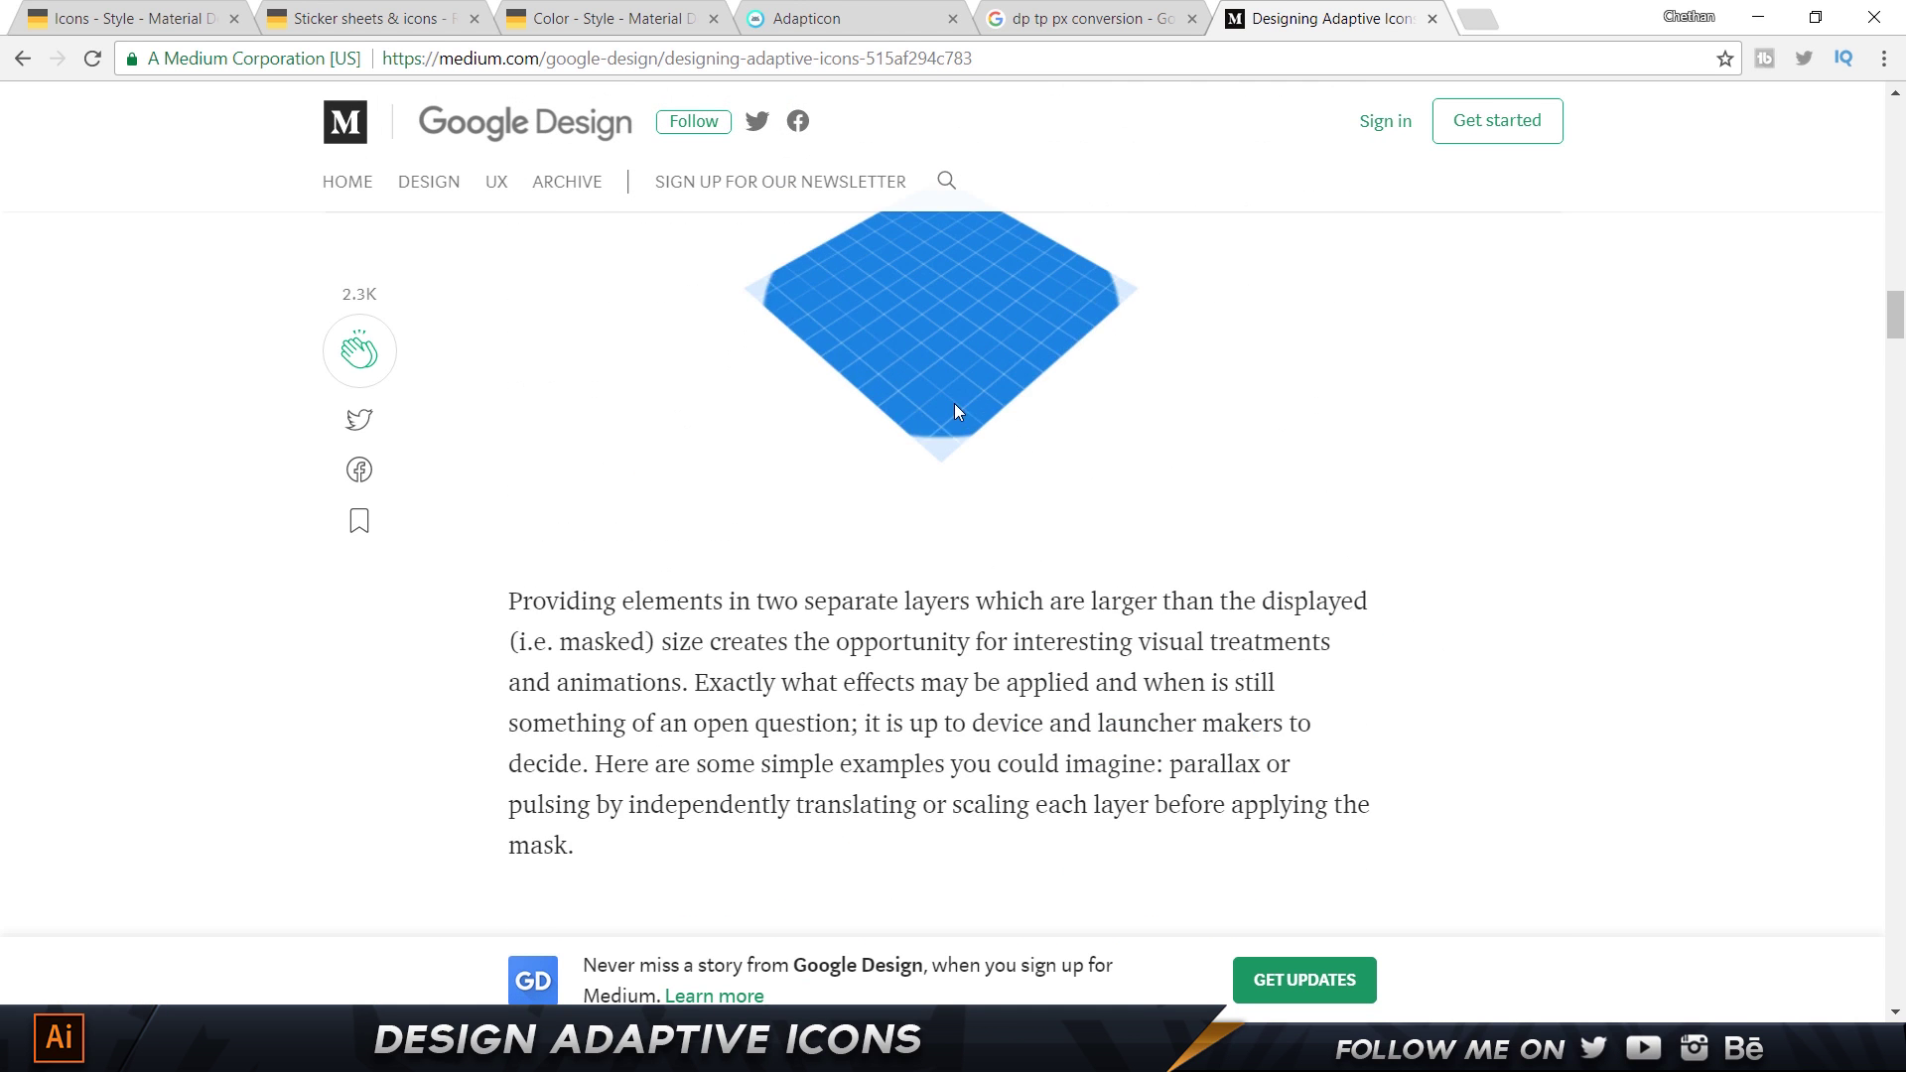
scroll(988, 457, up, 15)
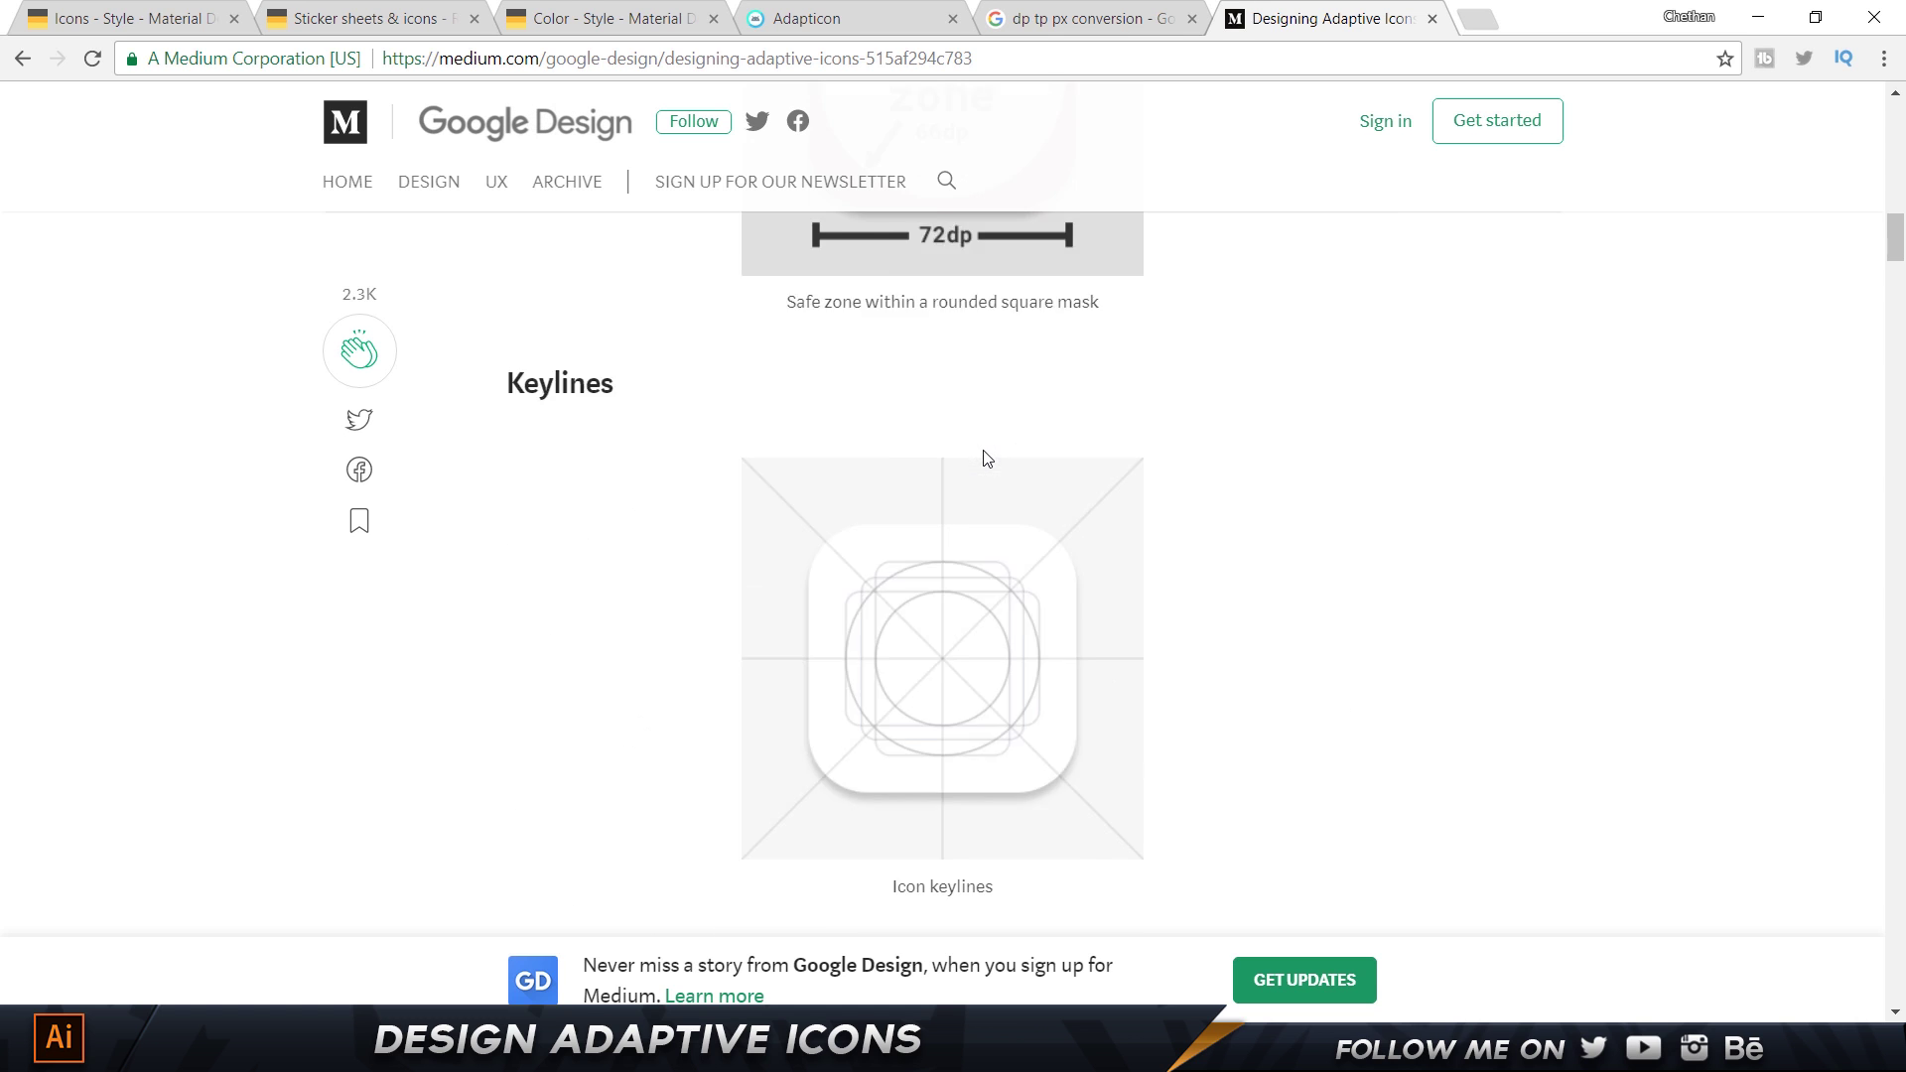
drag(583, 524, 1155, 524)
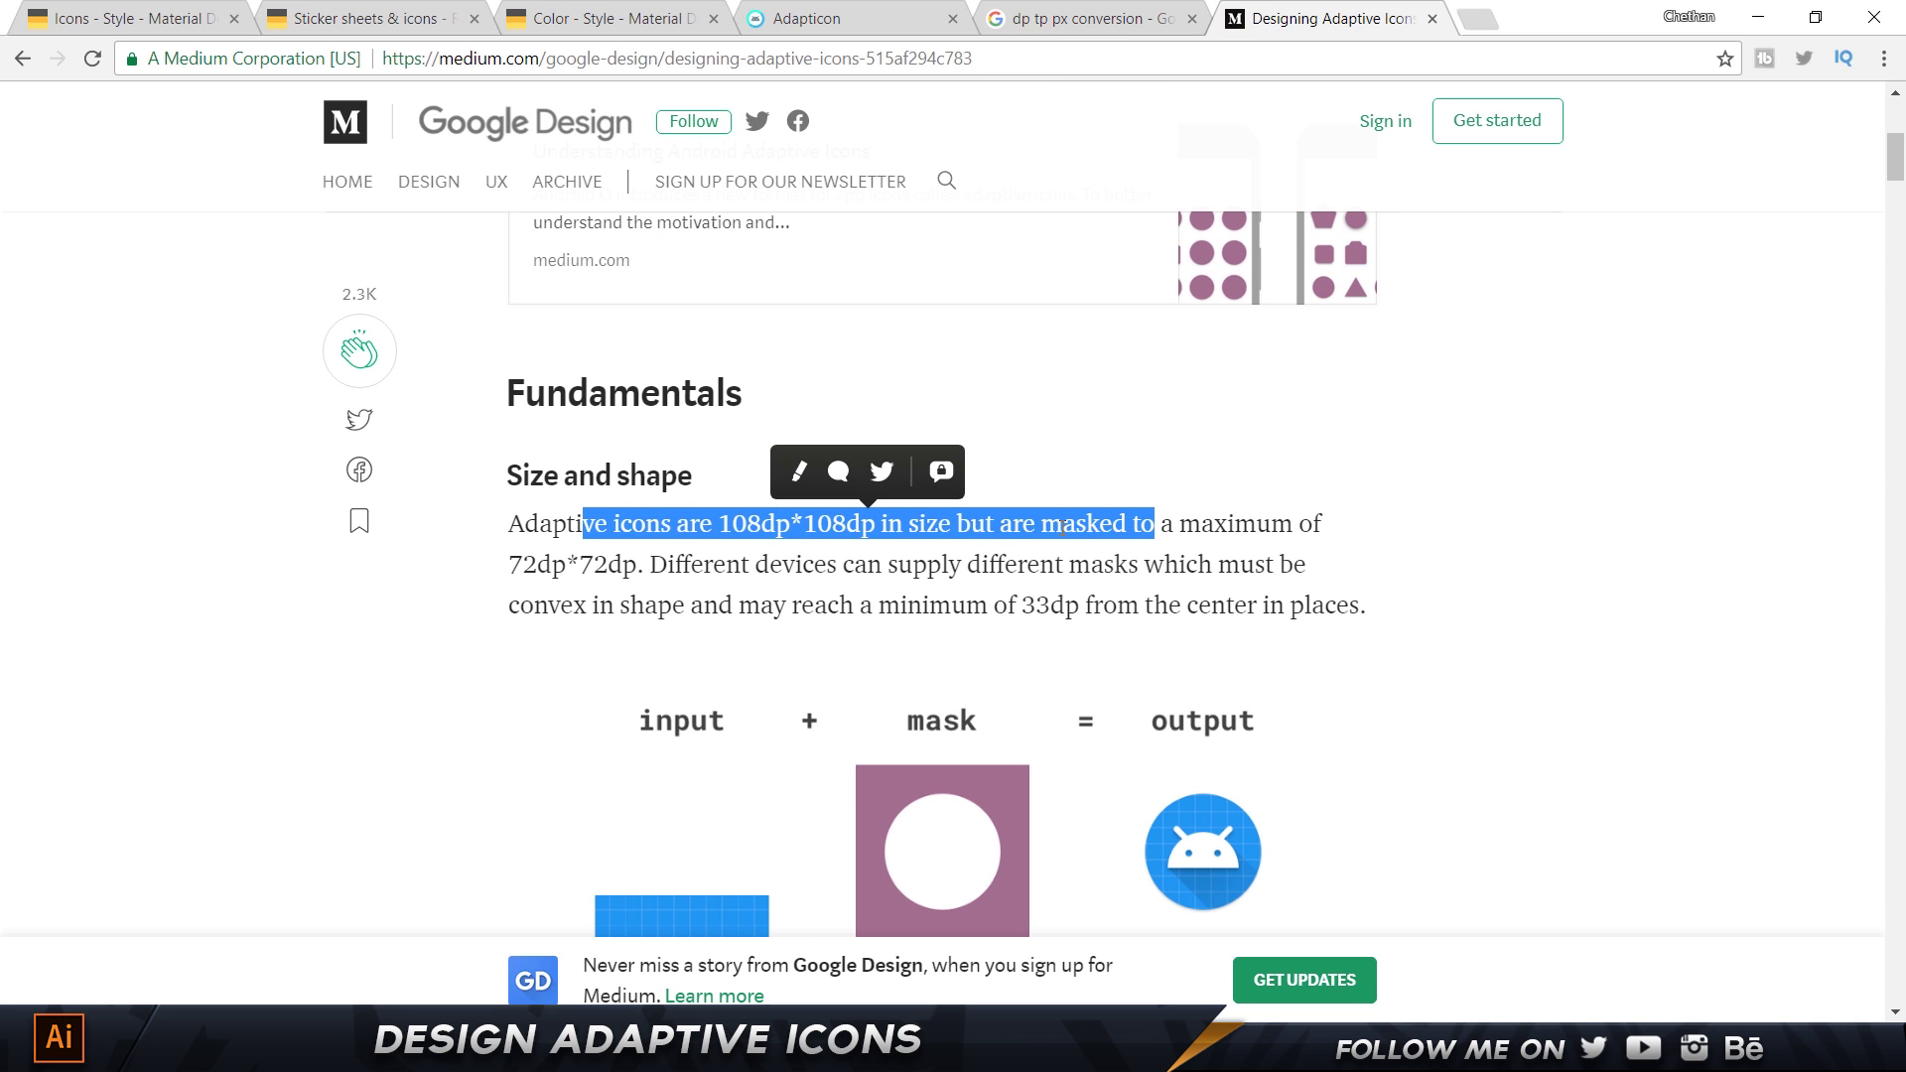
Switch to Illustrator, unlock the template's Grid layer, and hide its foreground and background layers.
key(alt+Tab)
click(1666, 182)
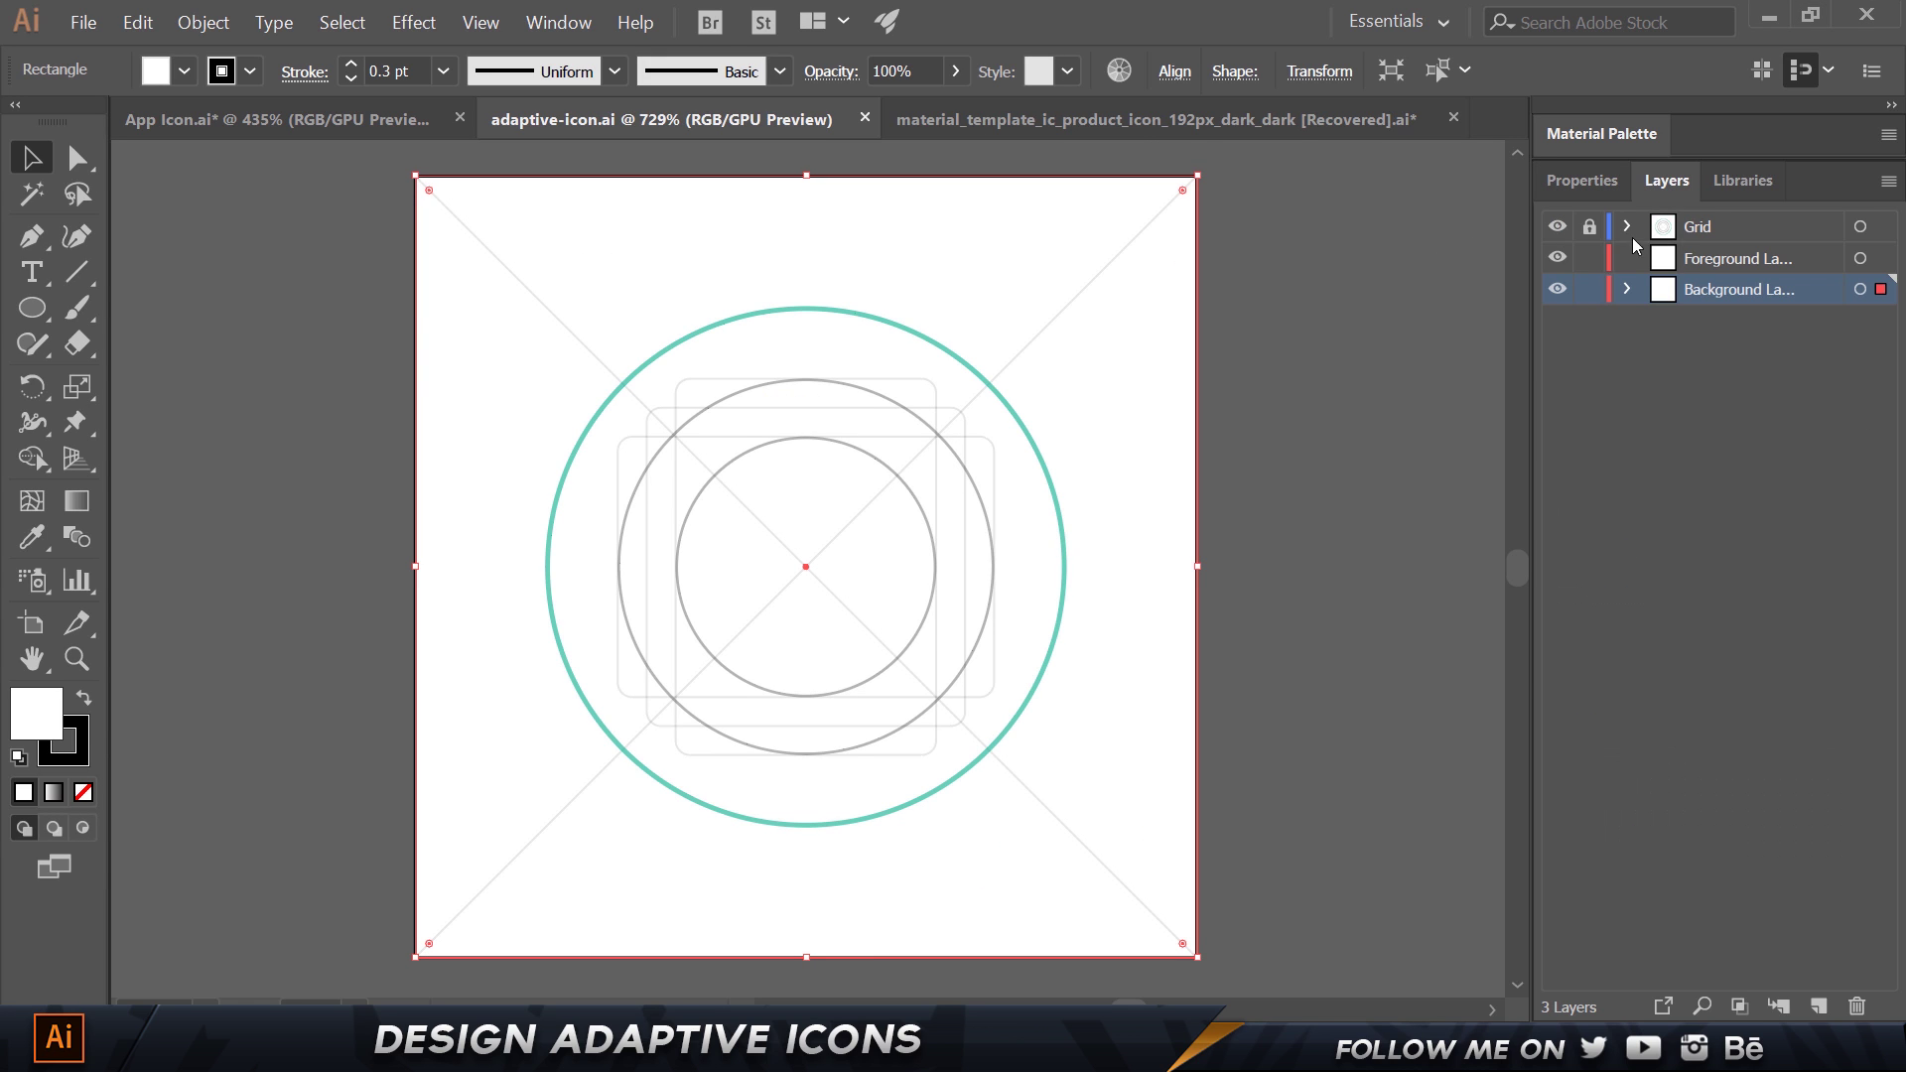
click(1558, 289)
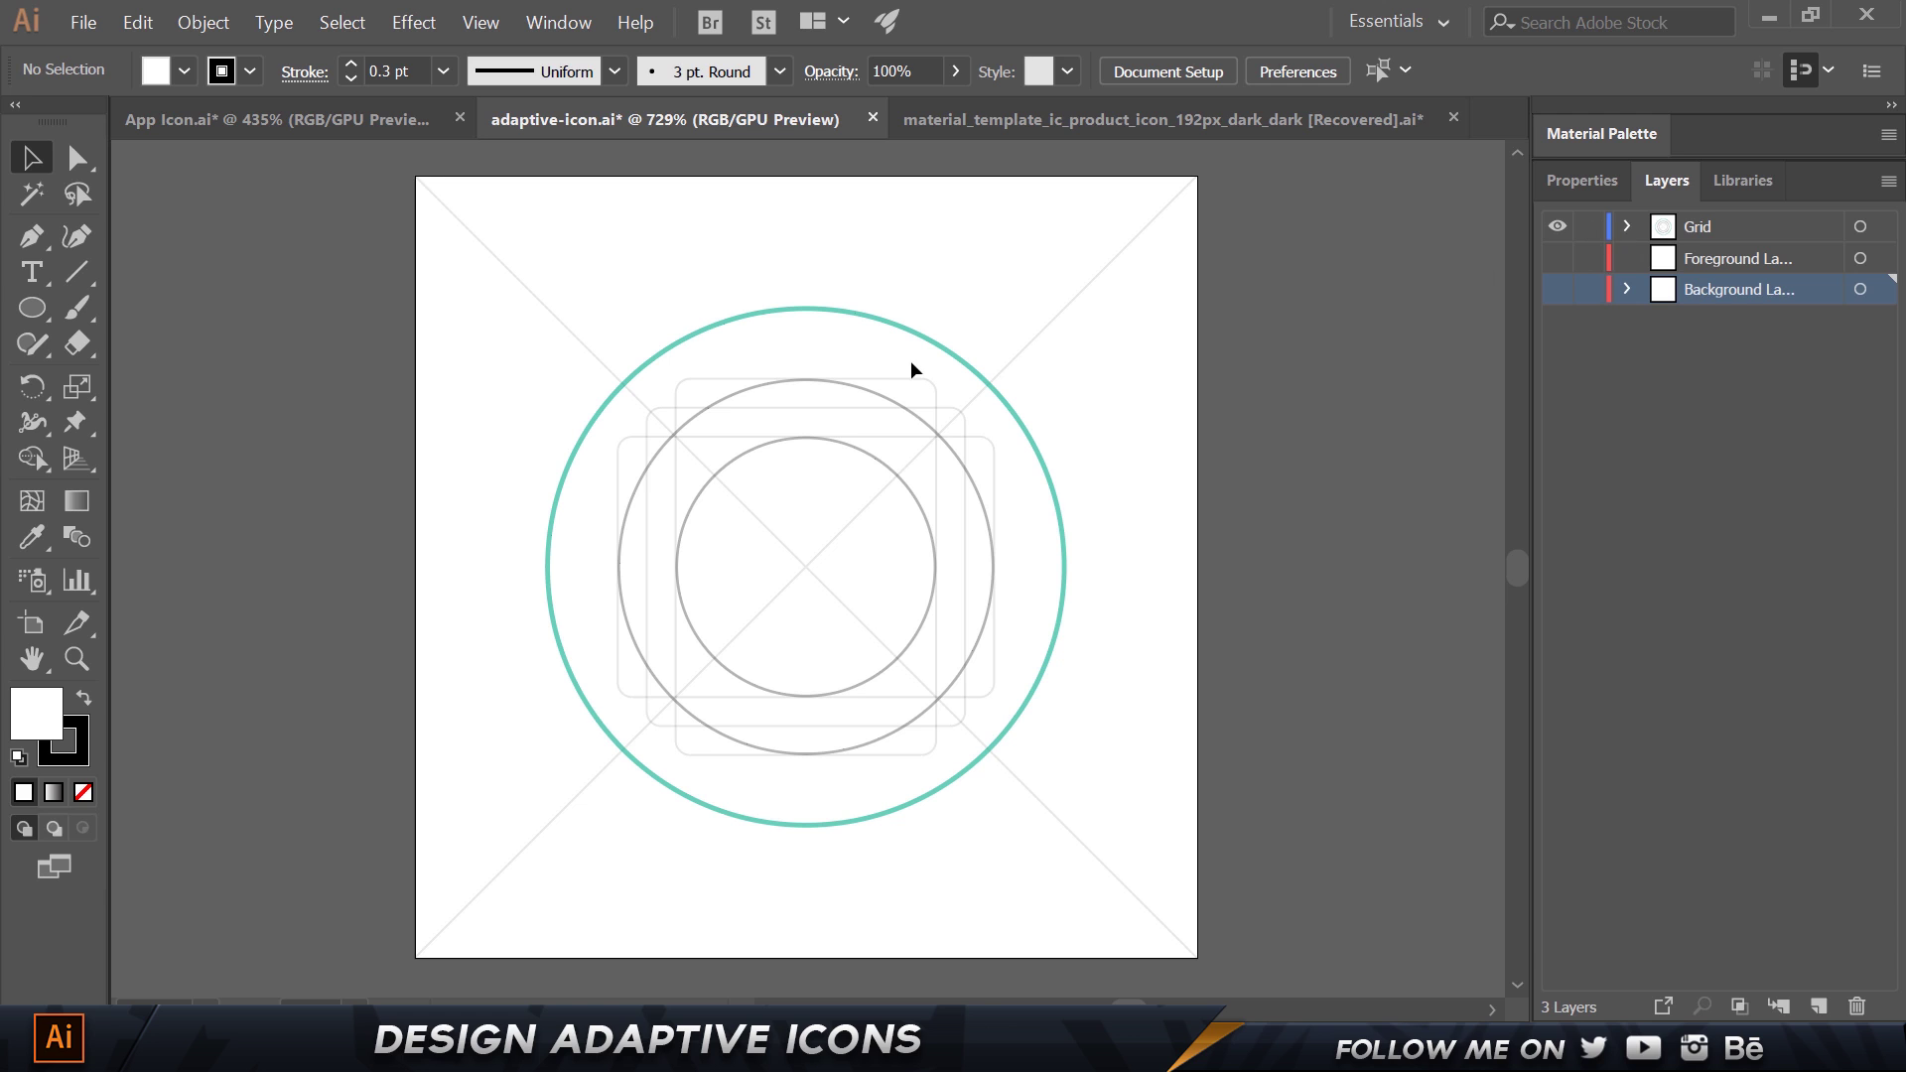
Check the teal circle's width and height against the maximum mask size given in the article, and return to the template.
click(914, 331)
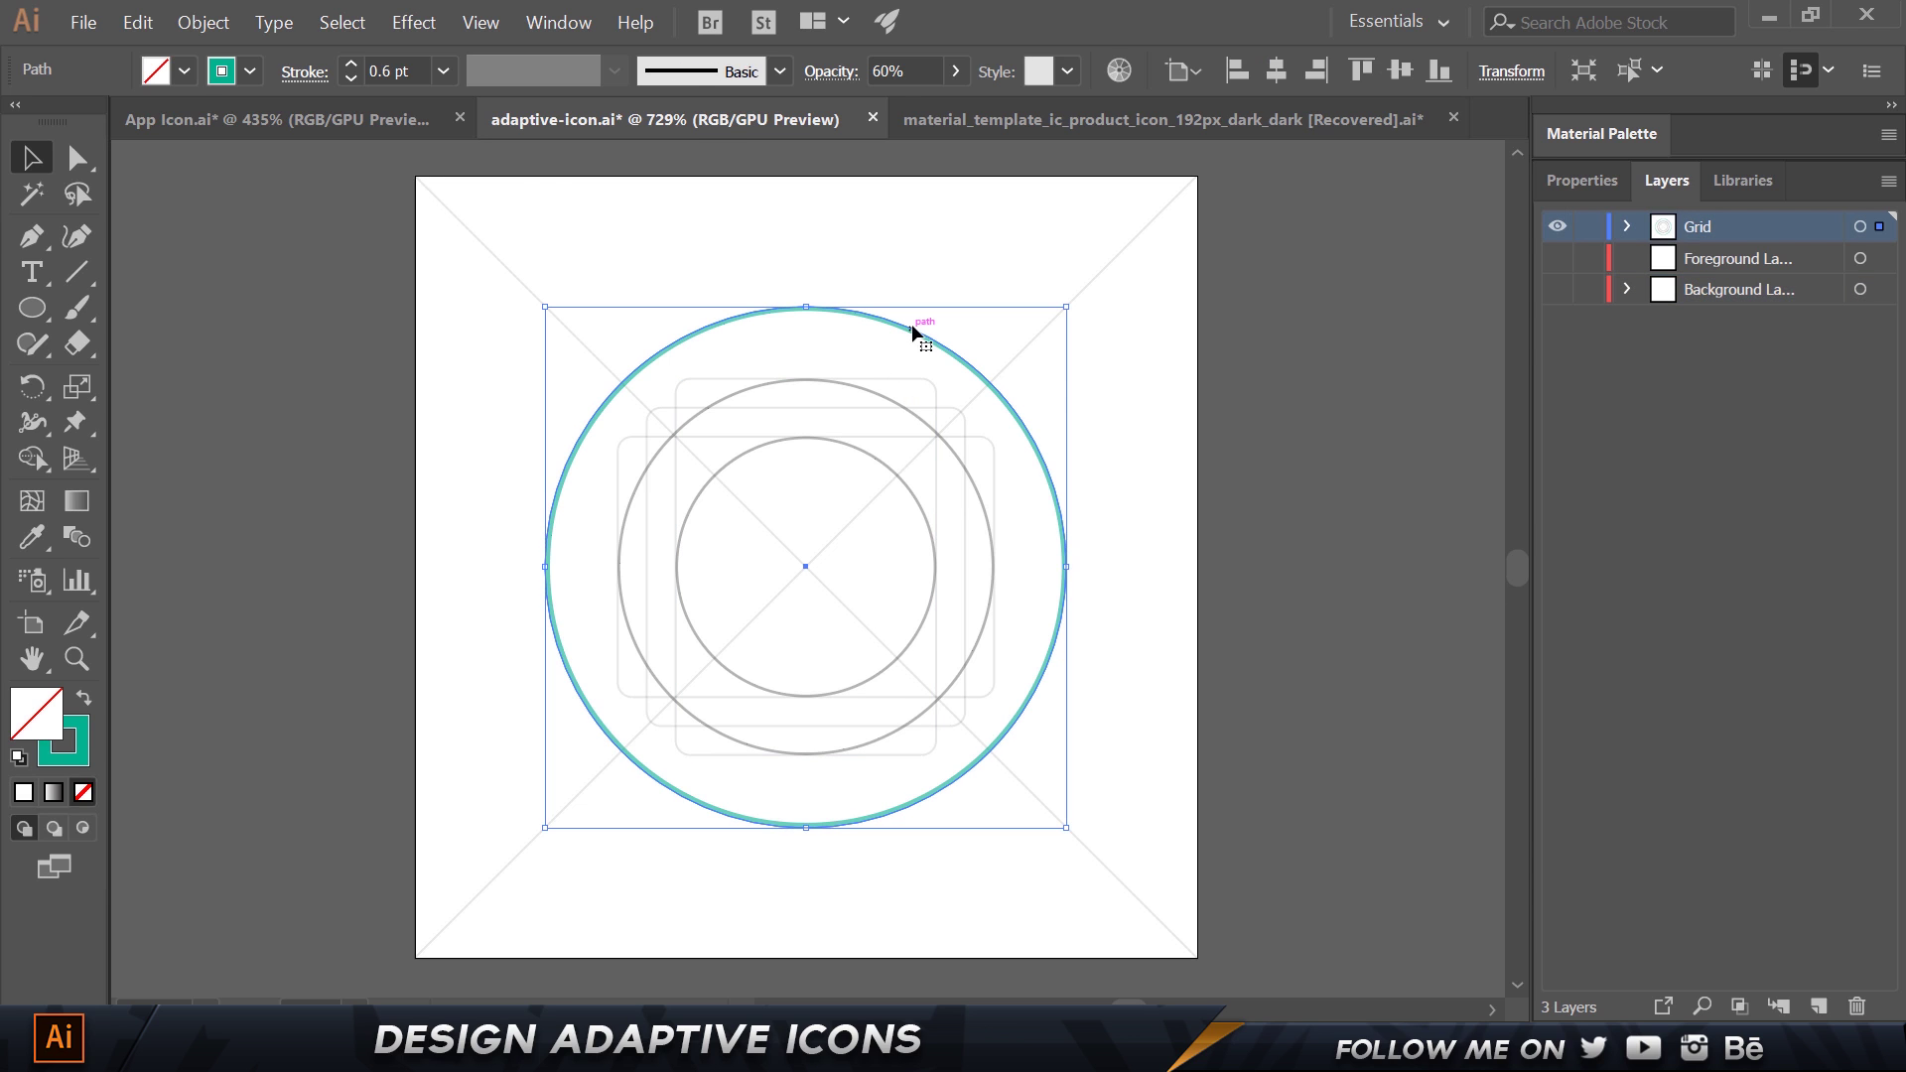
click(1582, 180)
click(1816, 303)
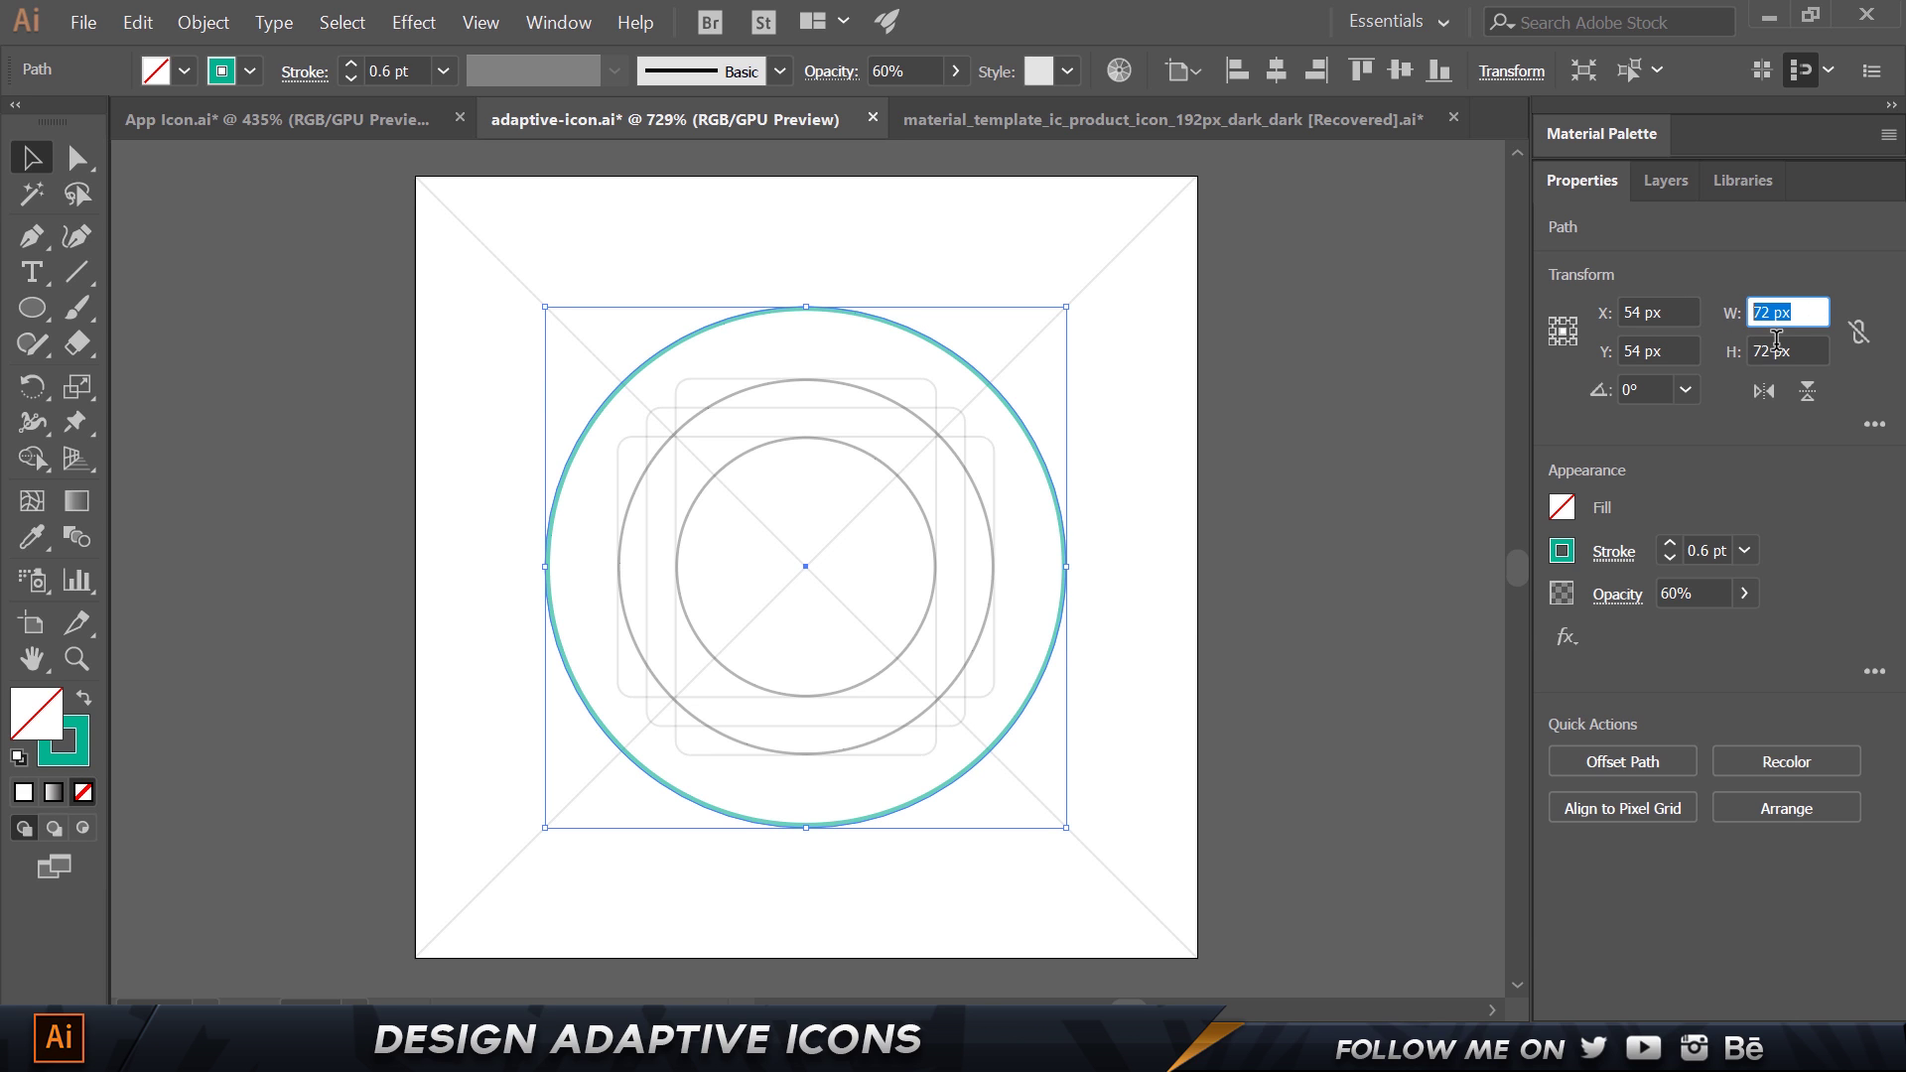
key(Tab)
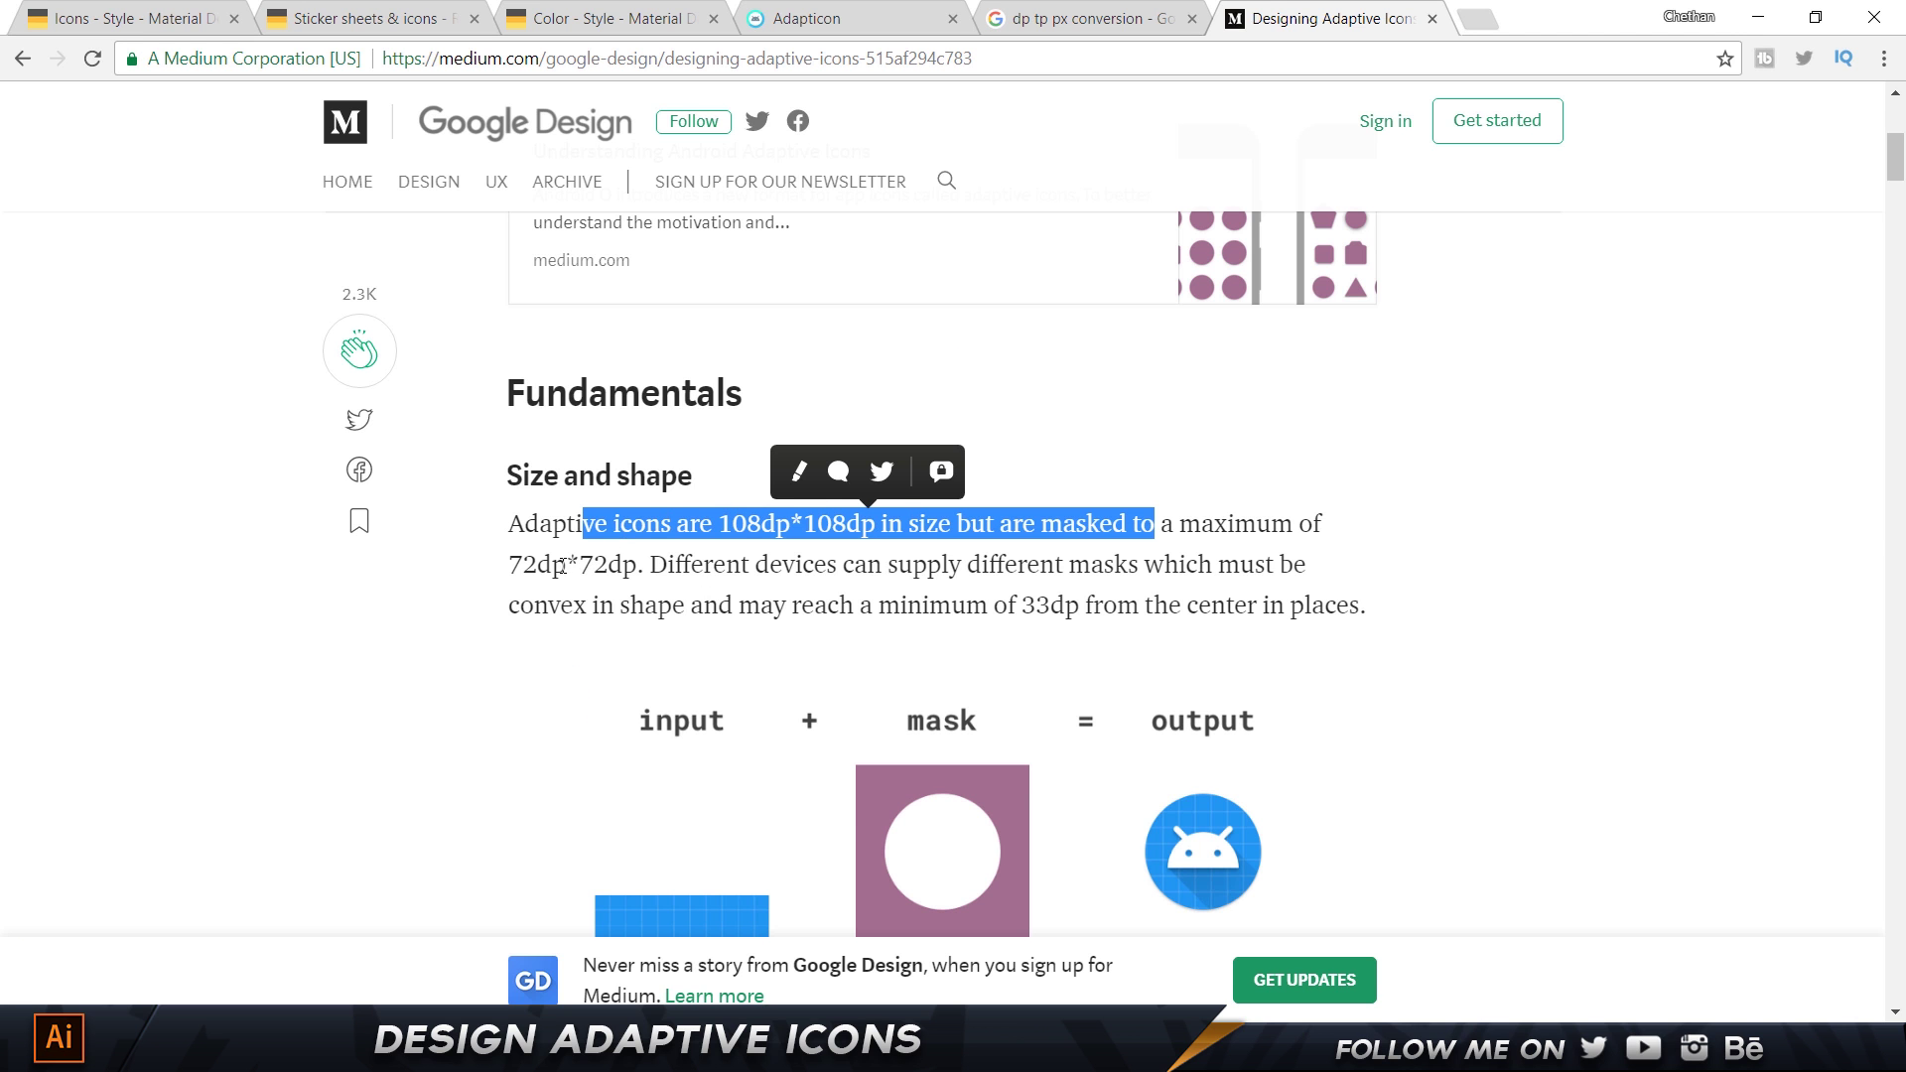
drag(562, 566, 650, 566)
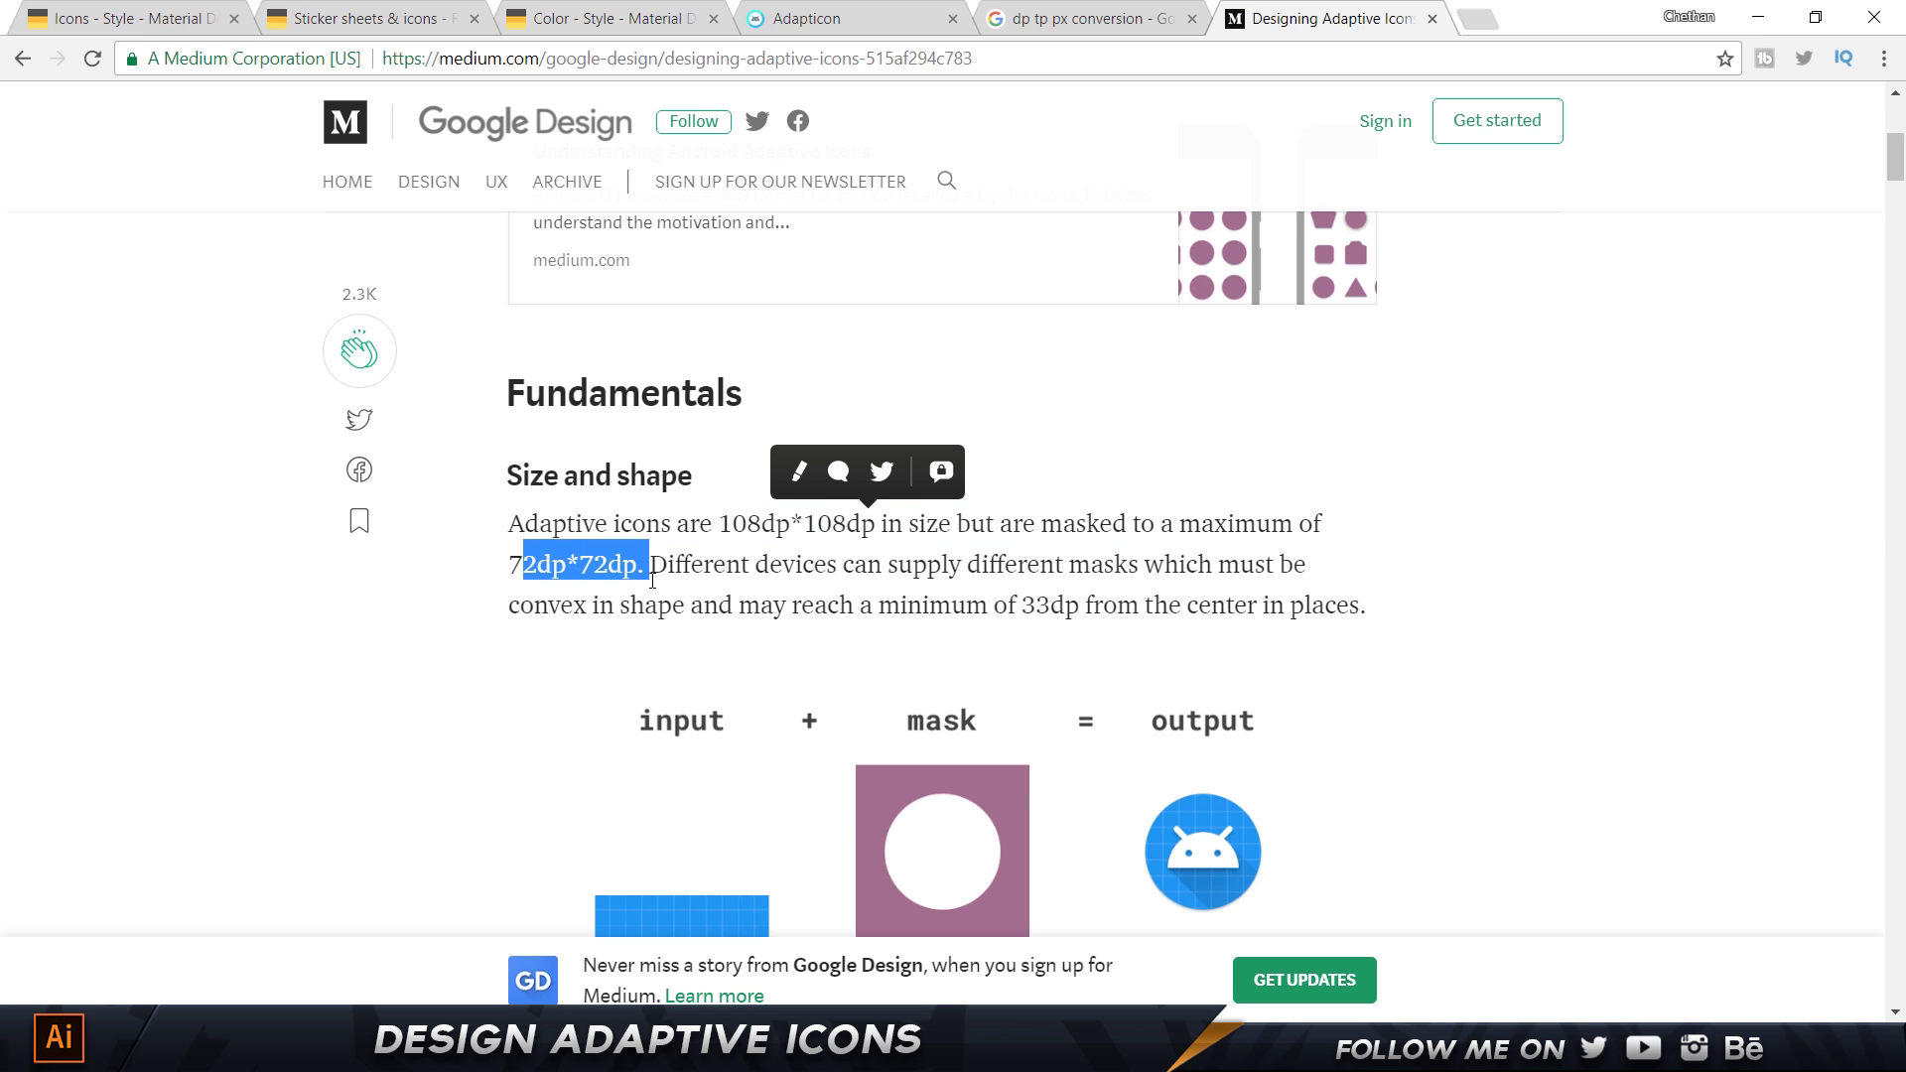
key(alt+Tab)
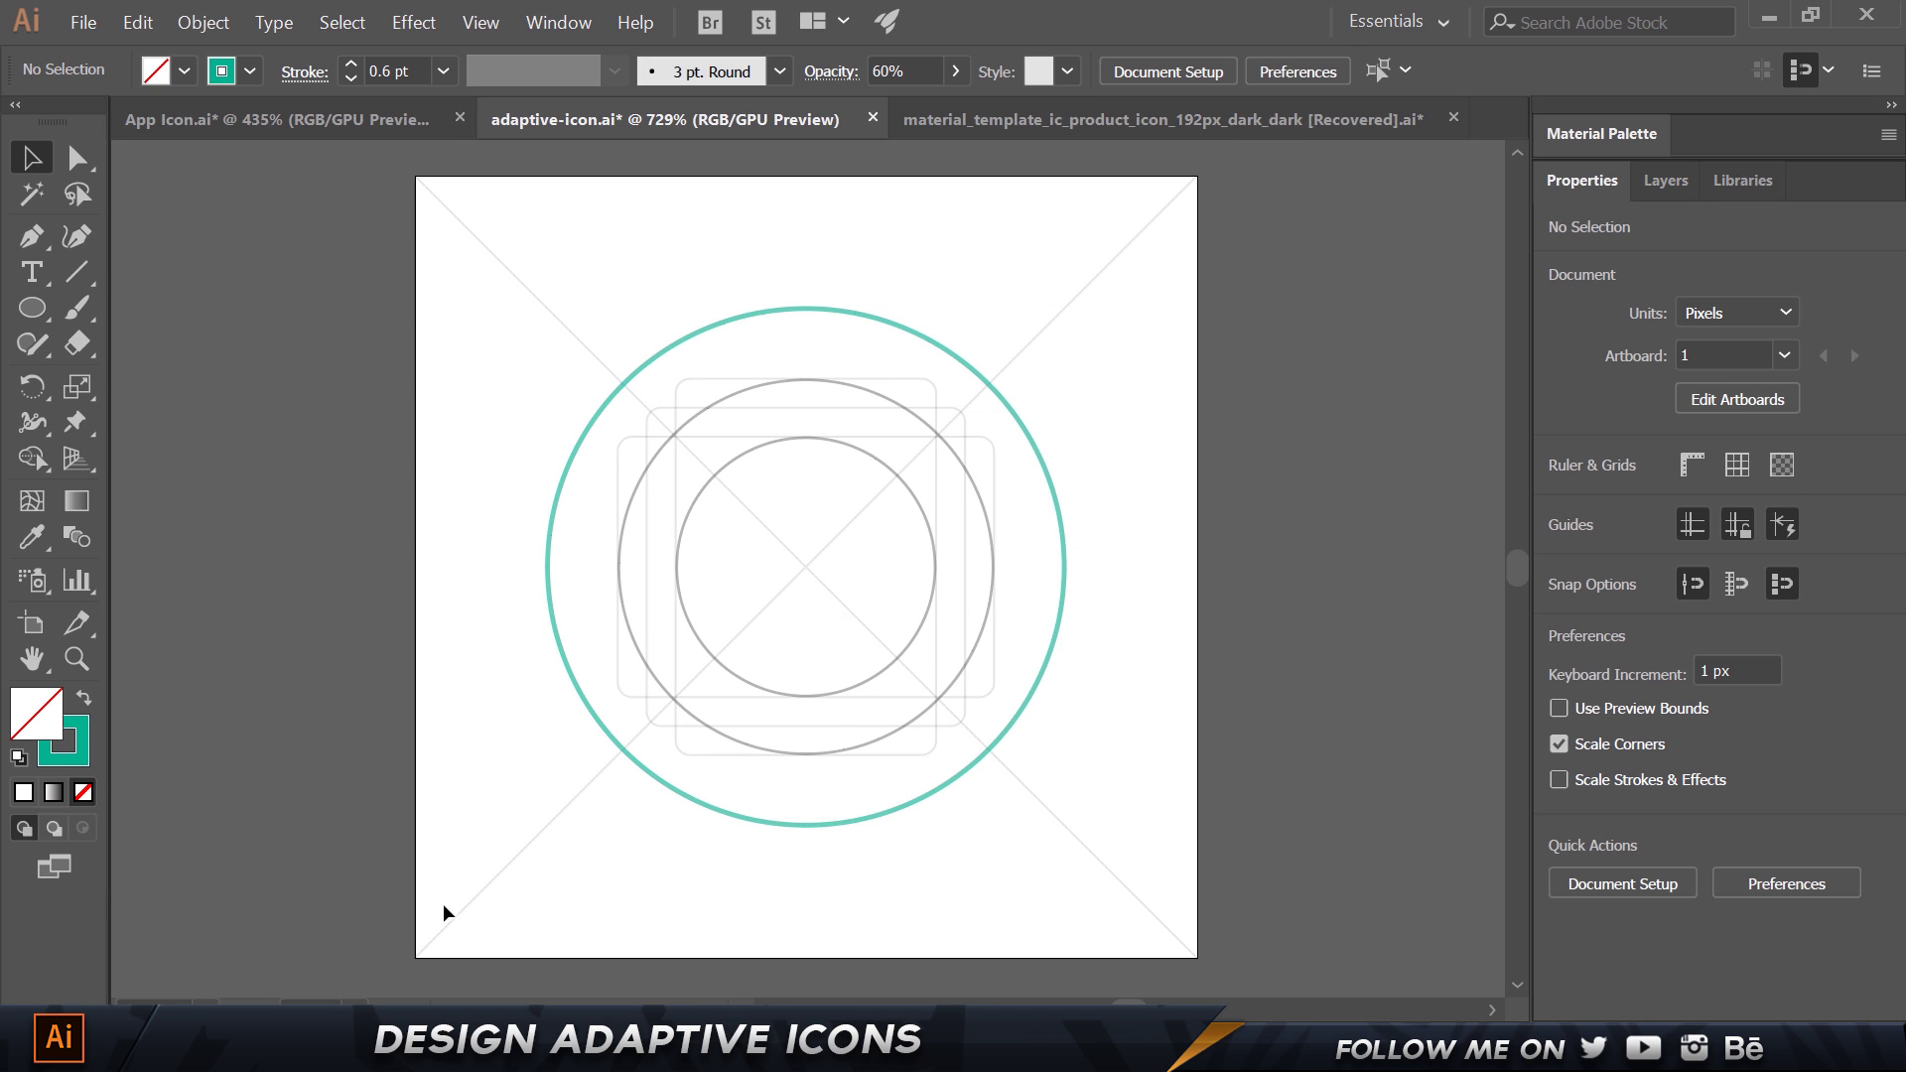
Create a 108 by 108 px rectangle in the adaptive-icon.ai template.
drag(33, 307, 135, 314)
click(375, 305)
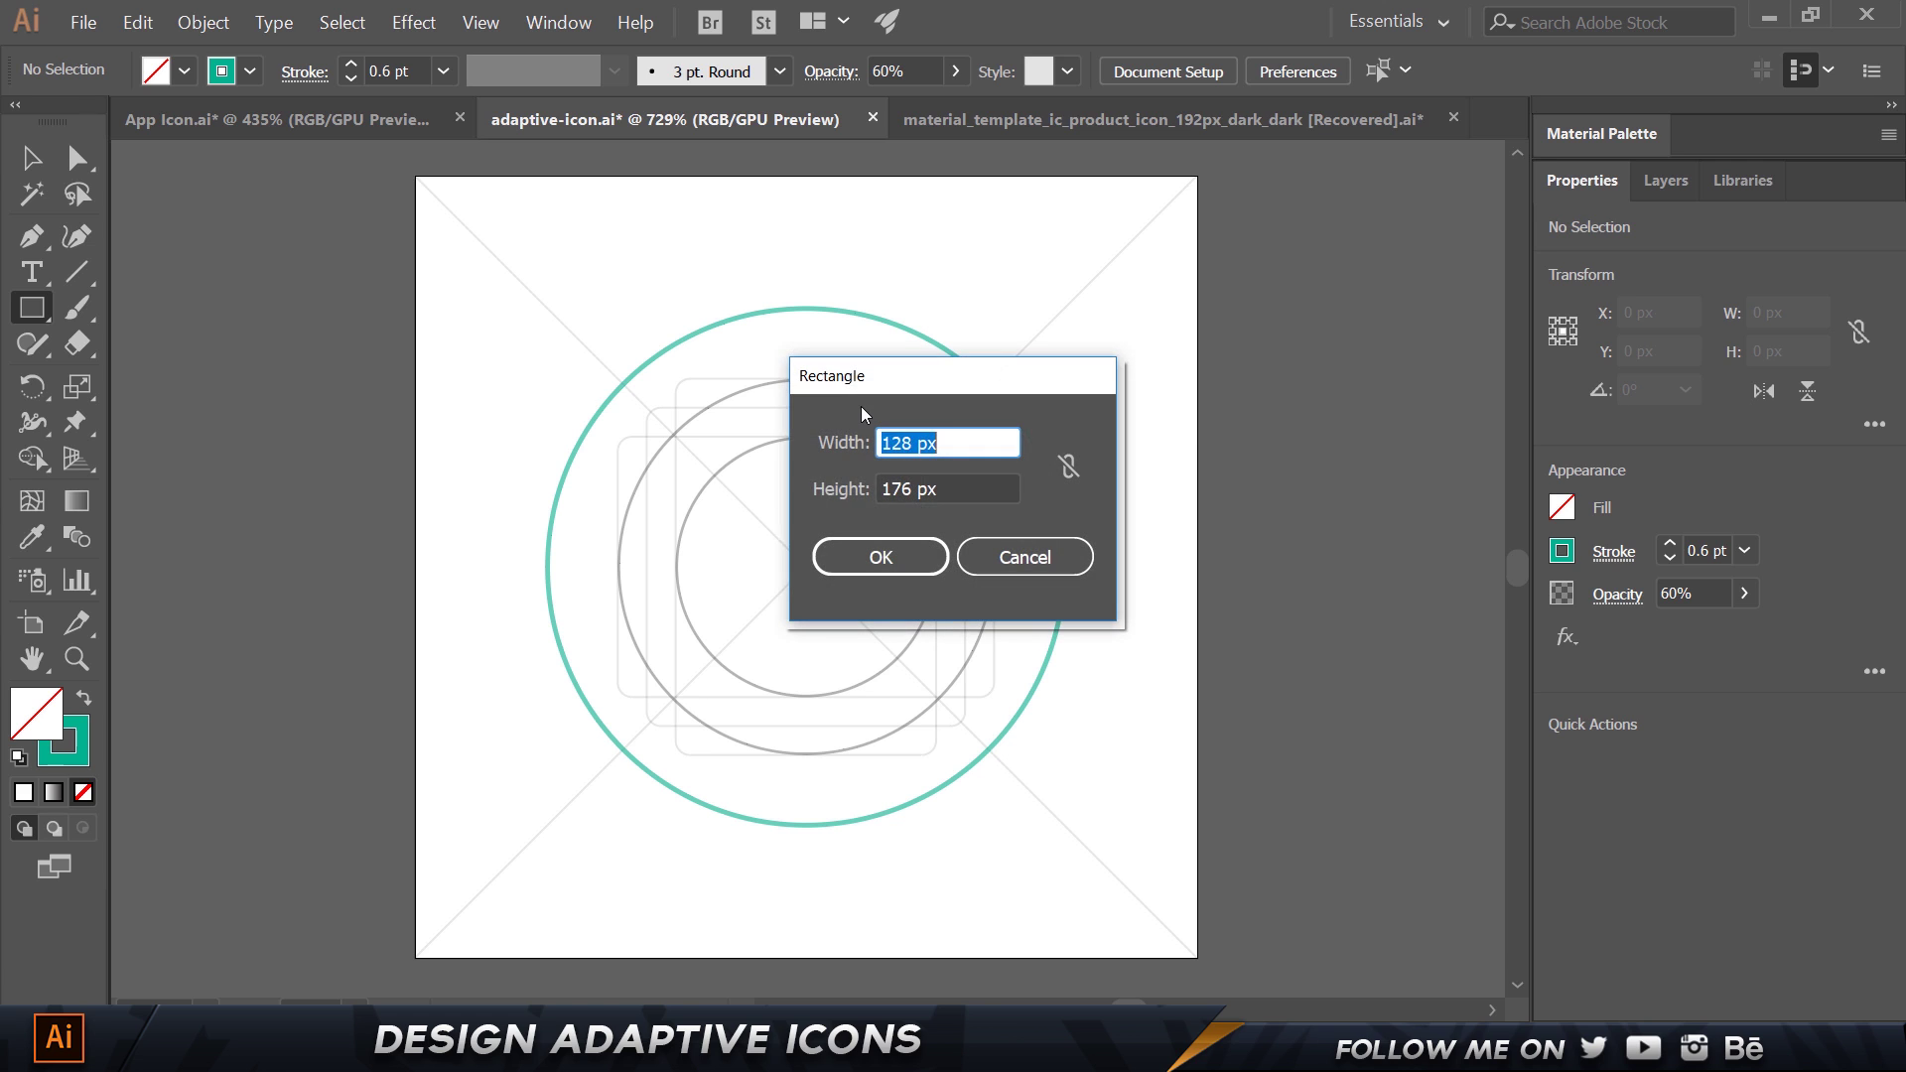
text(108)
key(Tab)
text(108)
key(Return)
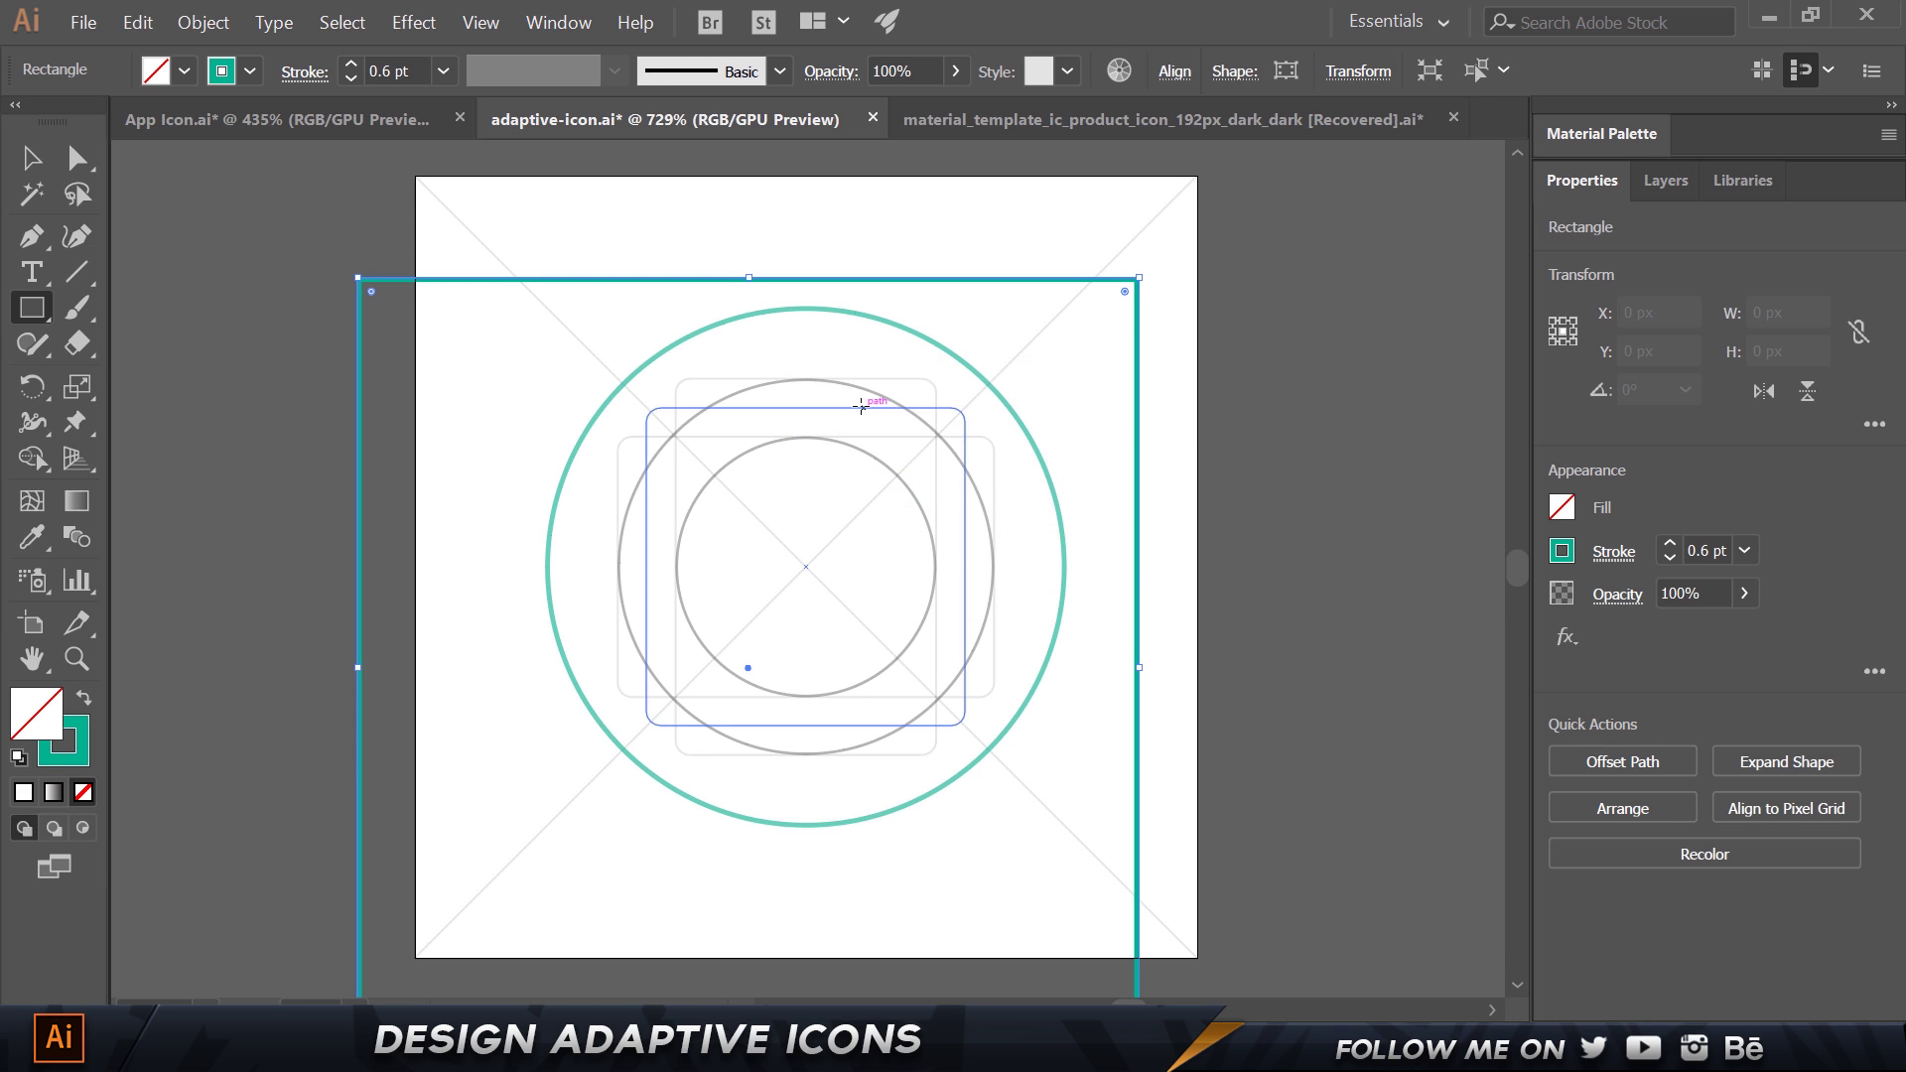
Centre the rectangle horizontally and vertically on the artboard to compare it with the icon area, and remove it.
click(1177, 71)
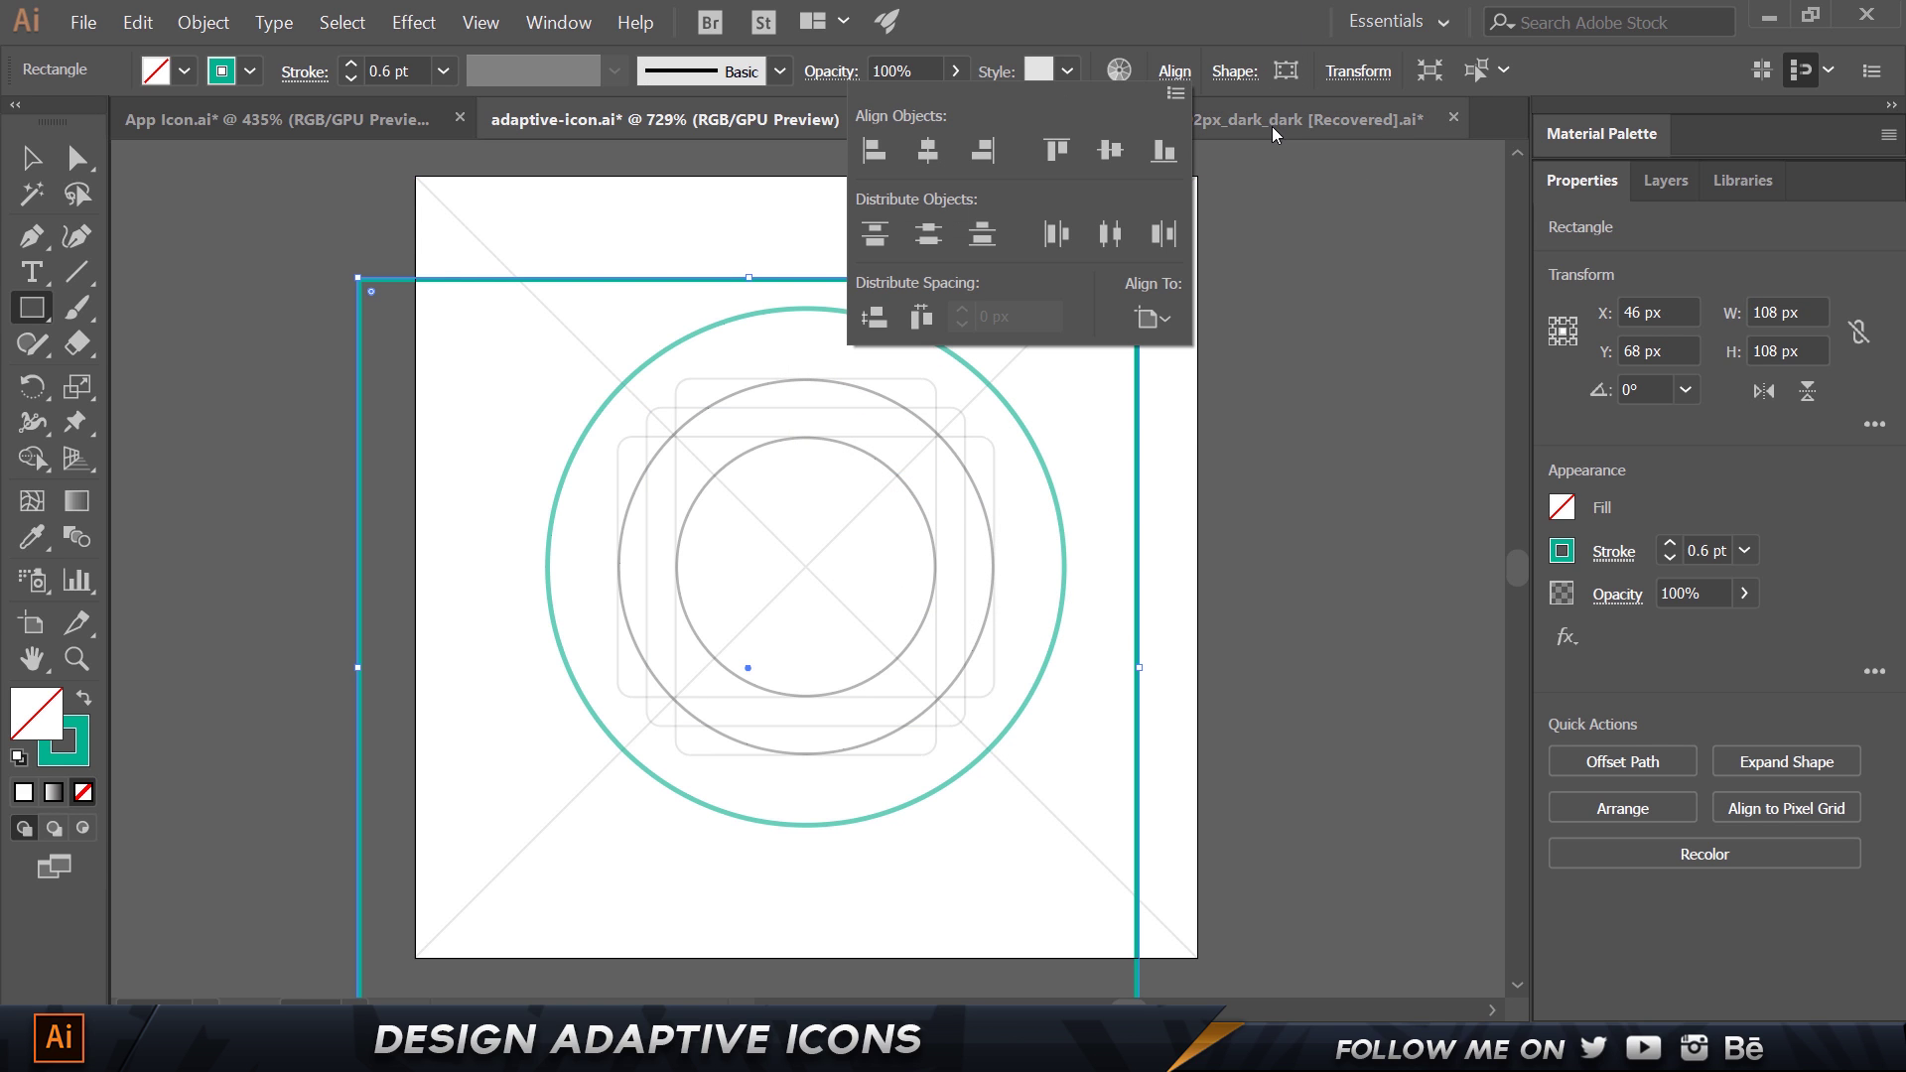
click(1110, 150)
click(929, 152)
click(1259, 265)
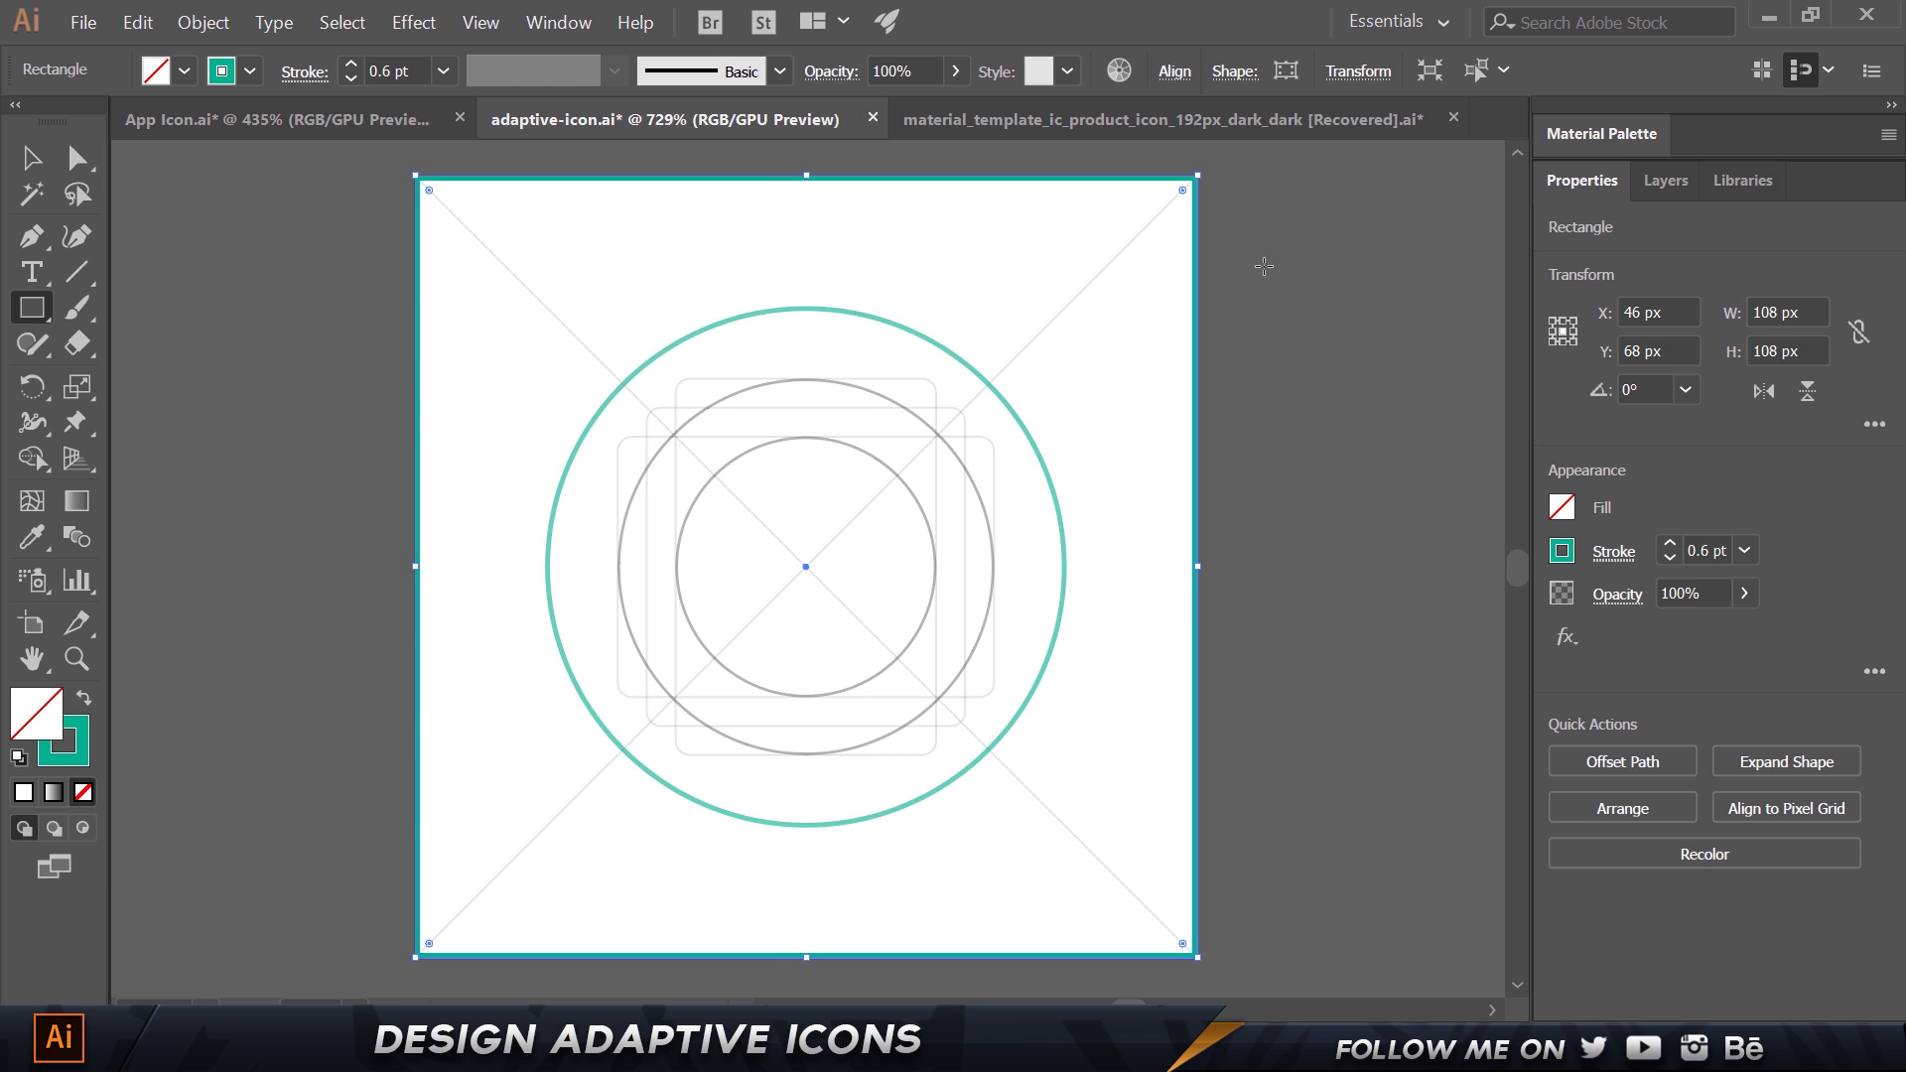
click(1023, 554)
key(ctrl+shift+a)
Switch to the browser and examine the article's safe zone diagram.
key(alt+Tab)
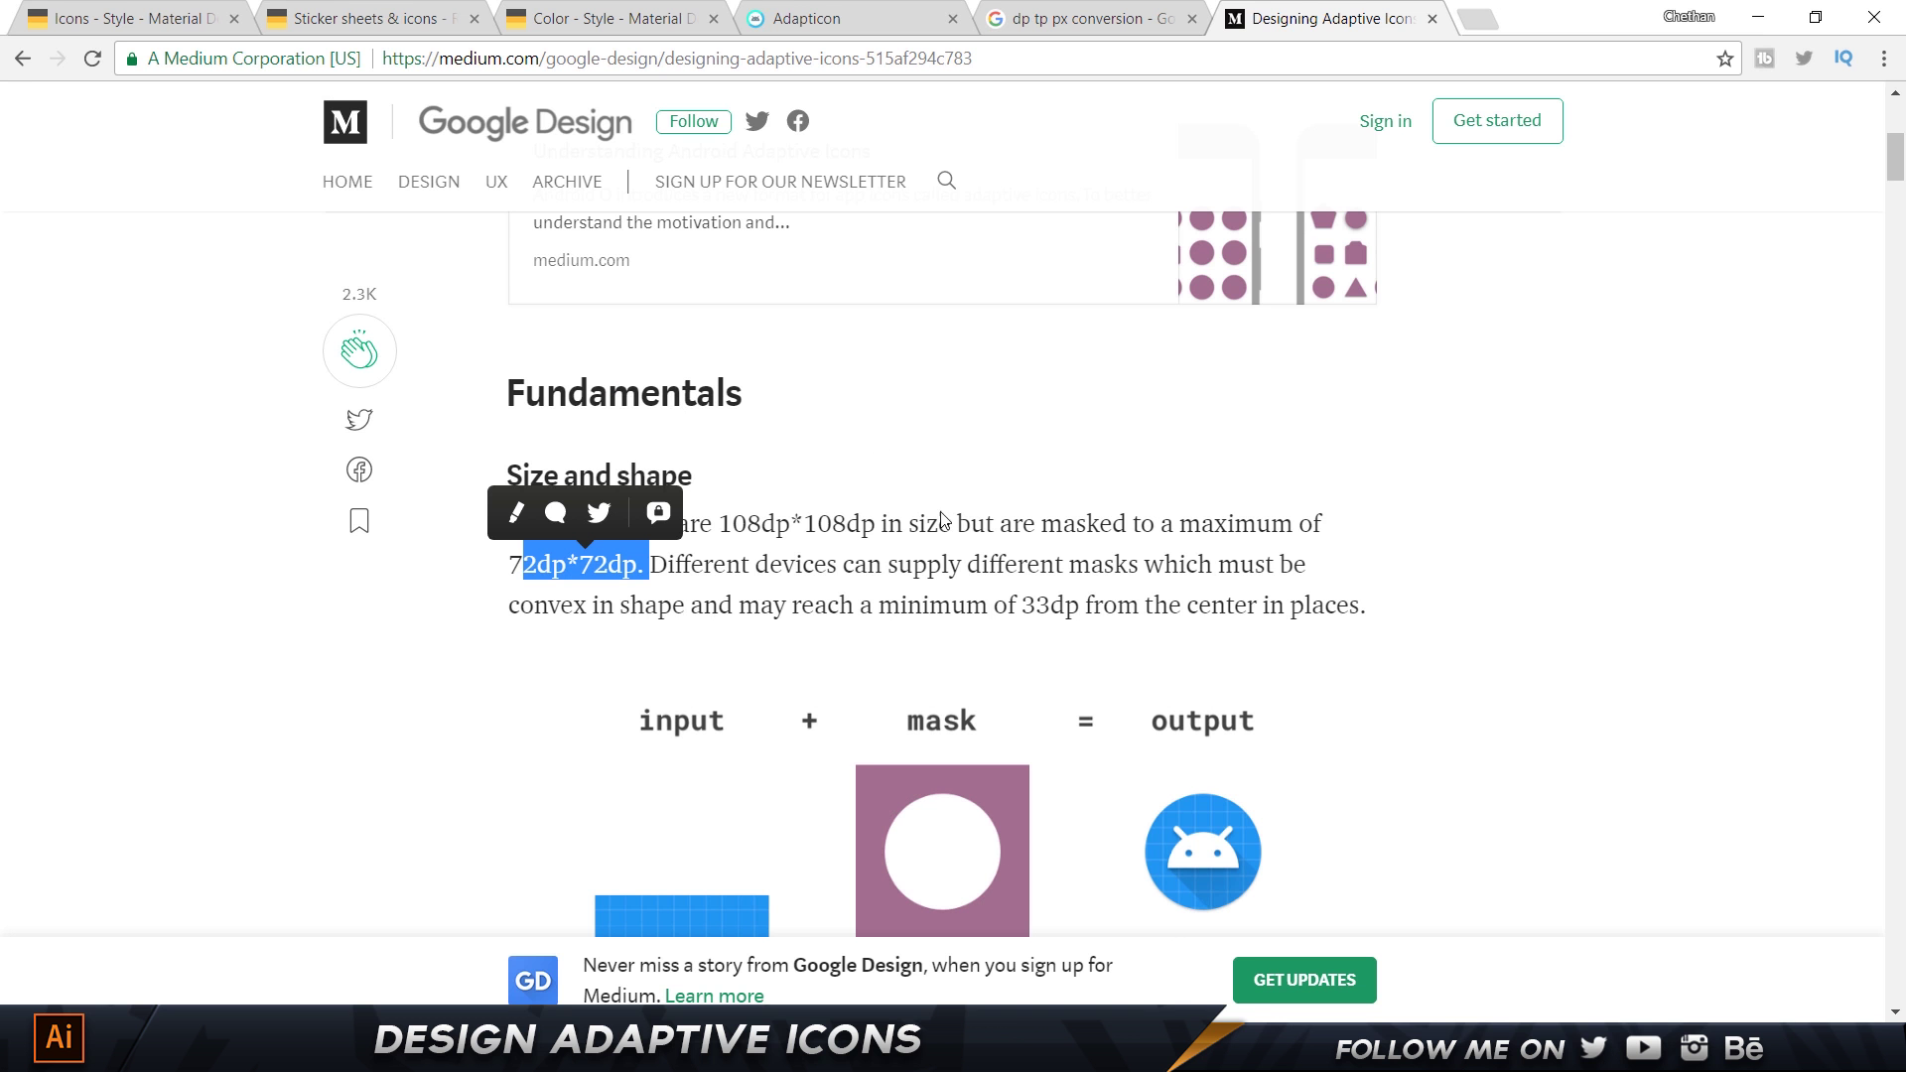
scroll(943, 521, down, 15)
scroll(986, 467, up, 5)
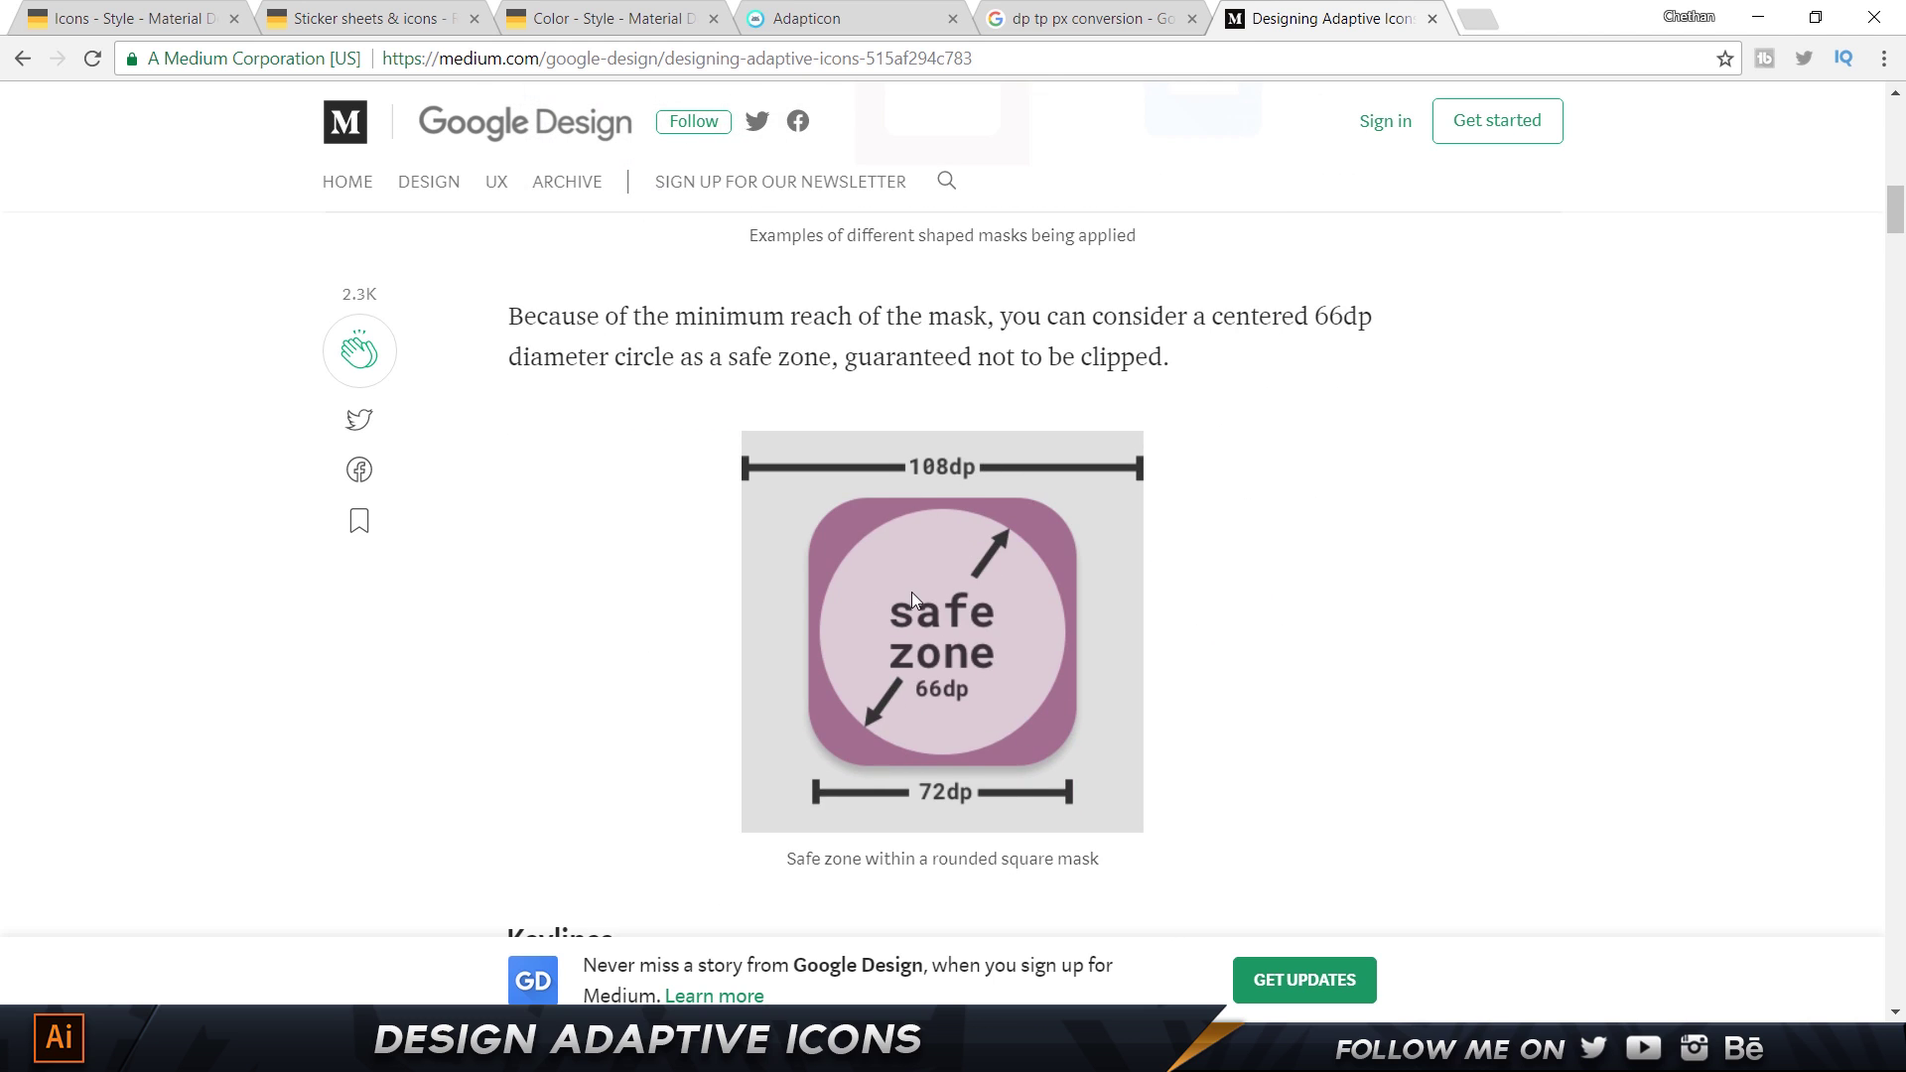
Switch to Illustrator and add a concentric 66 by 66 px copy of the teal circle to mark the safe zone.
key(alt+Tab)
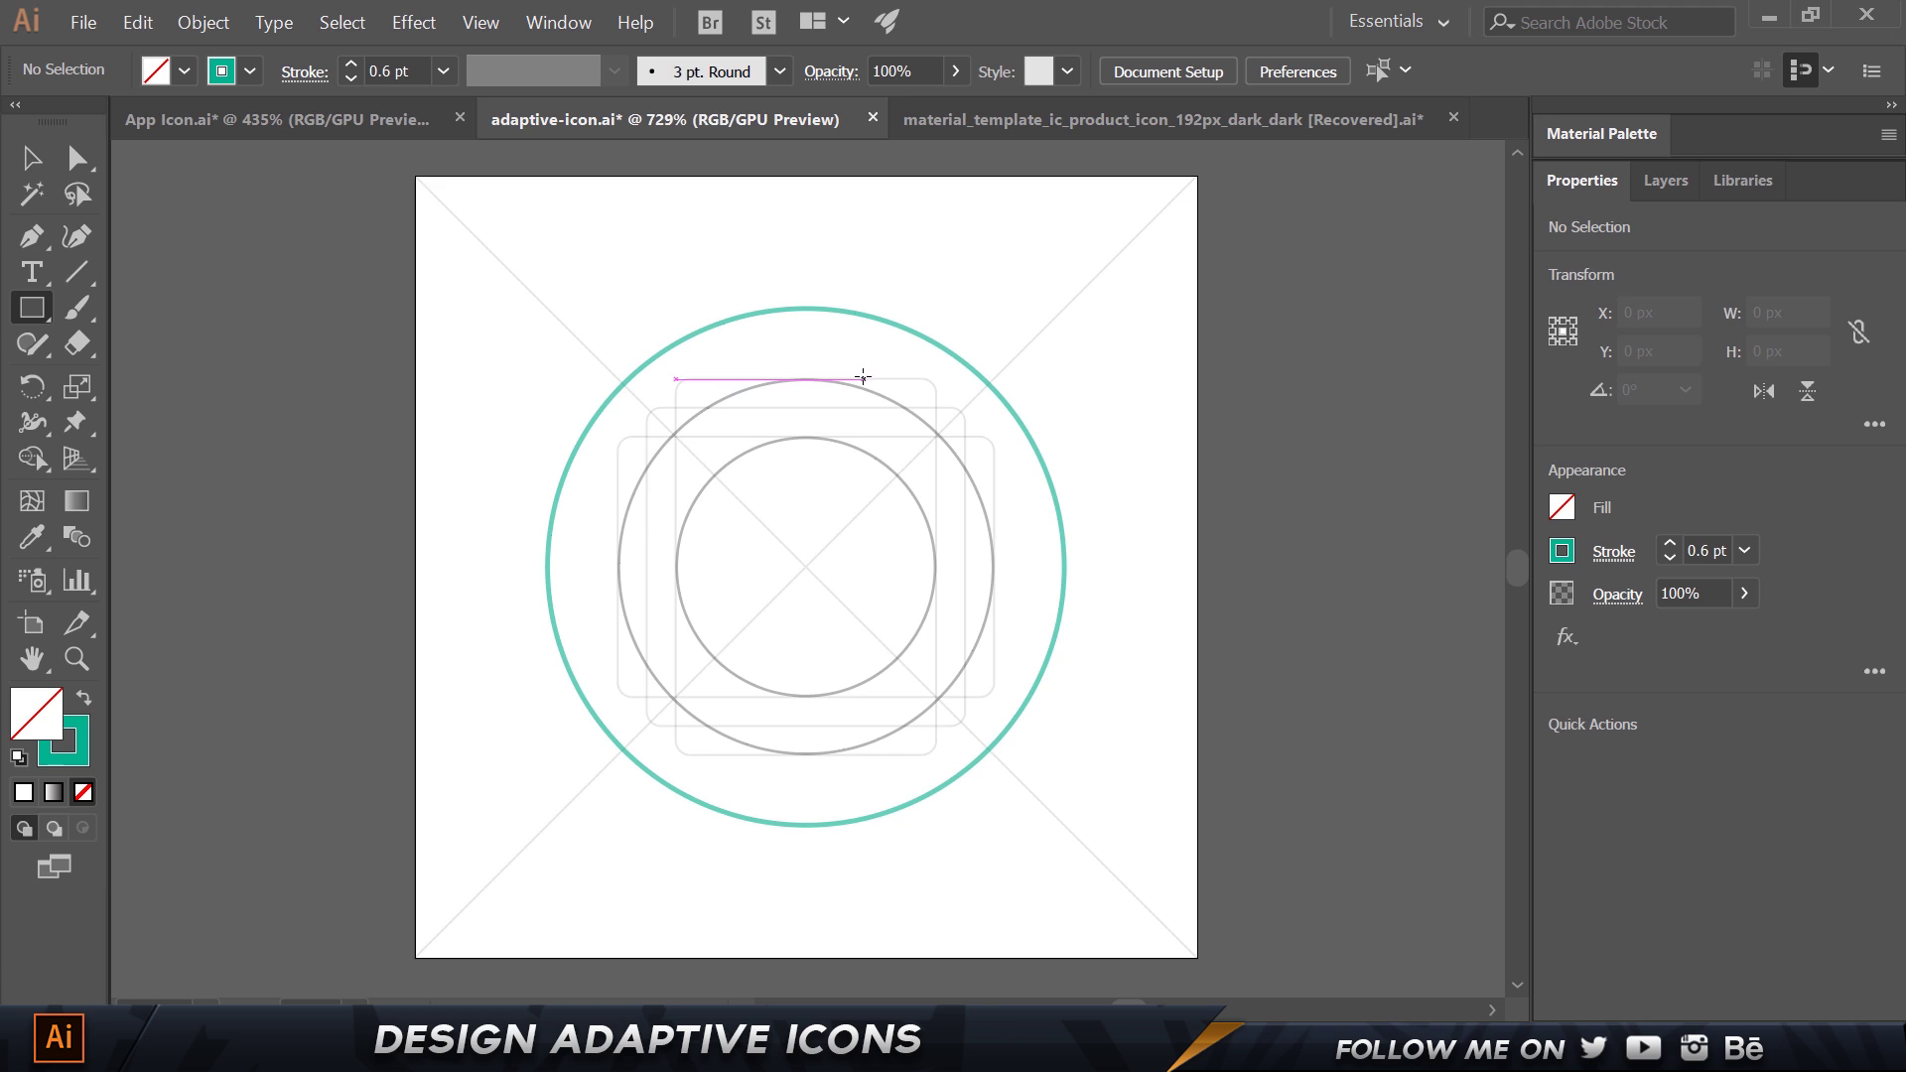
click(881, 318)
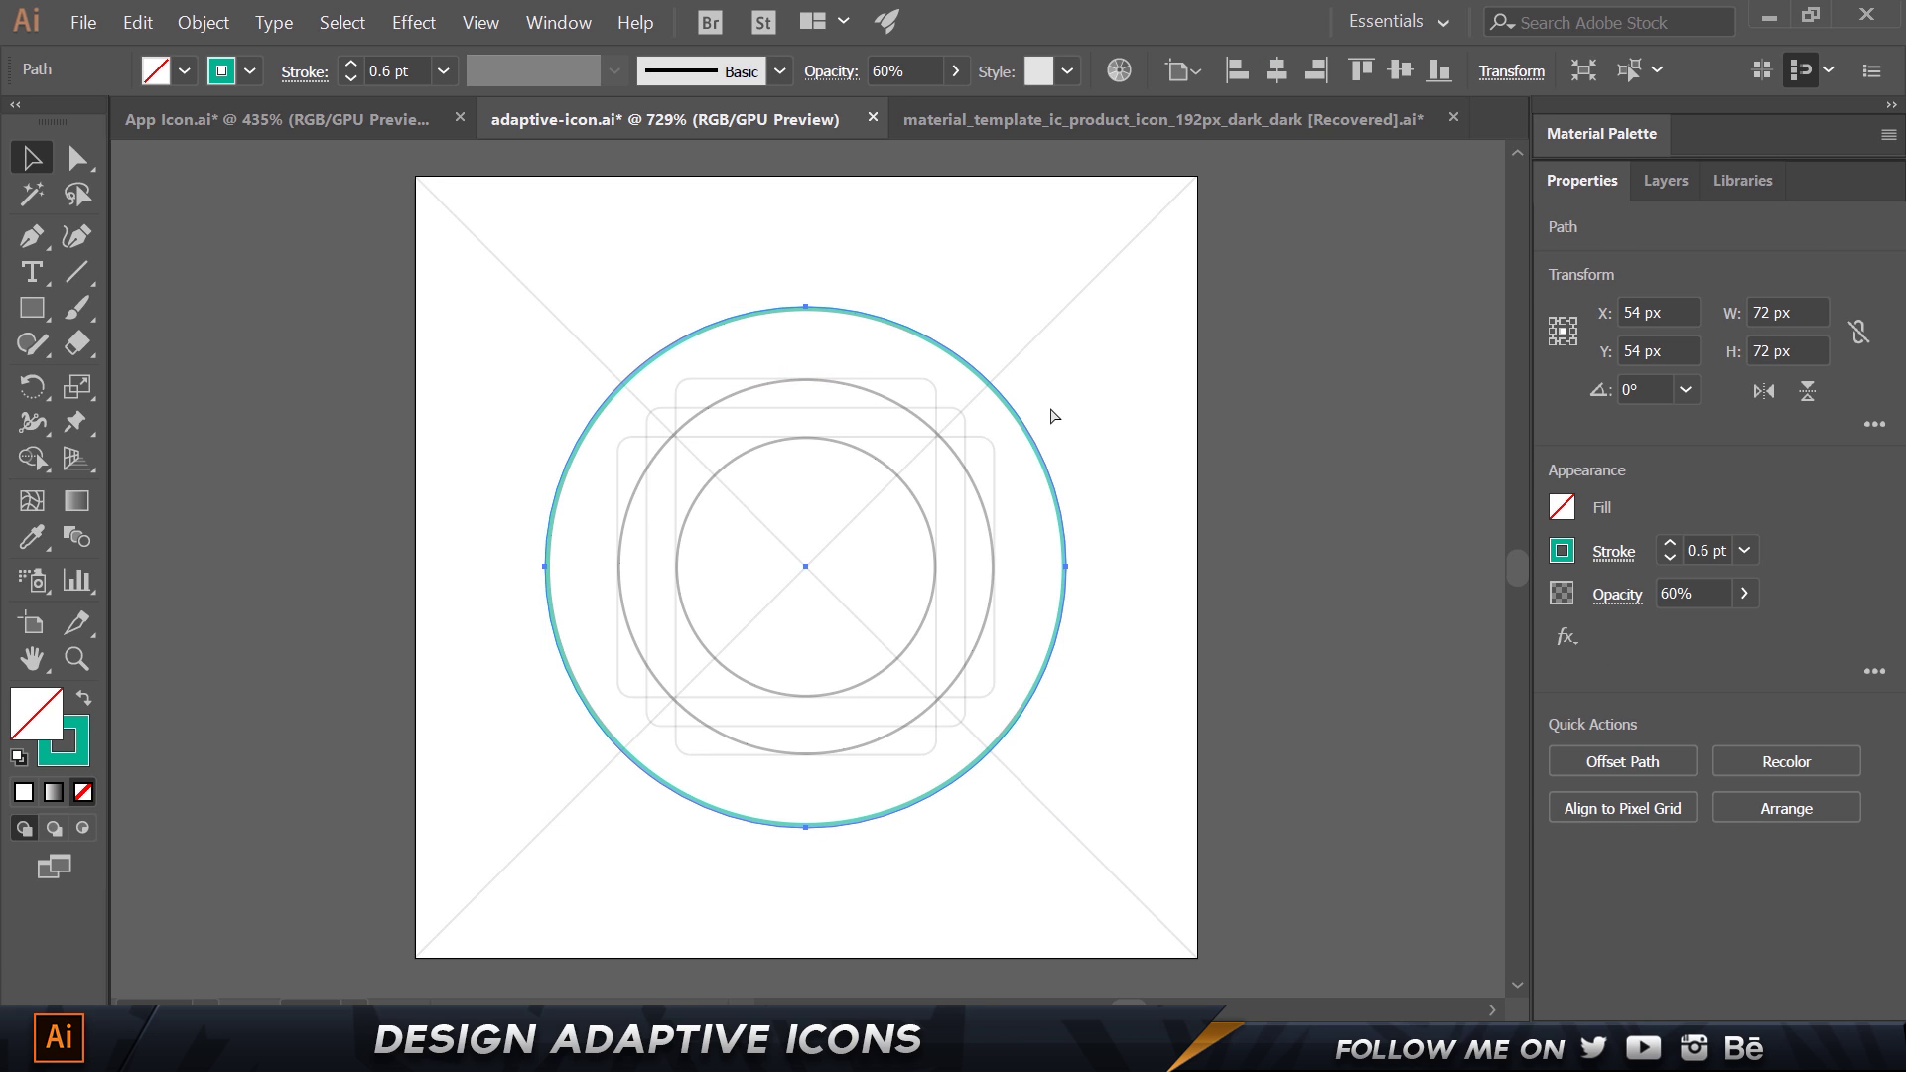
key(ctrl+shift+b)
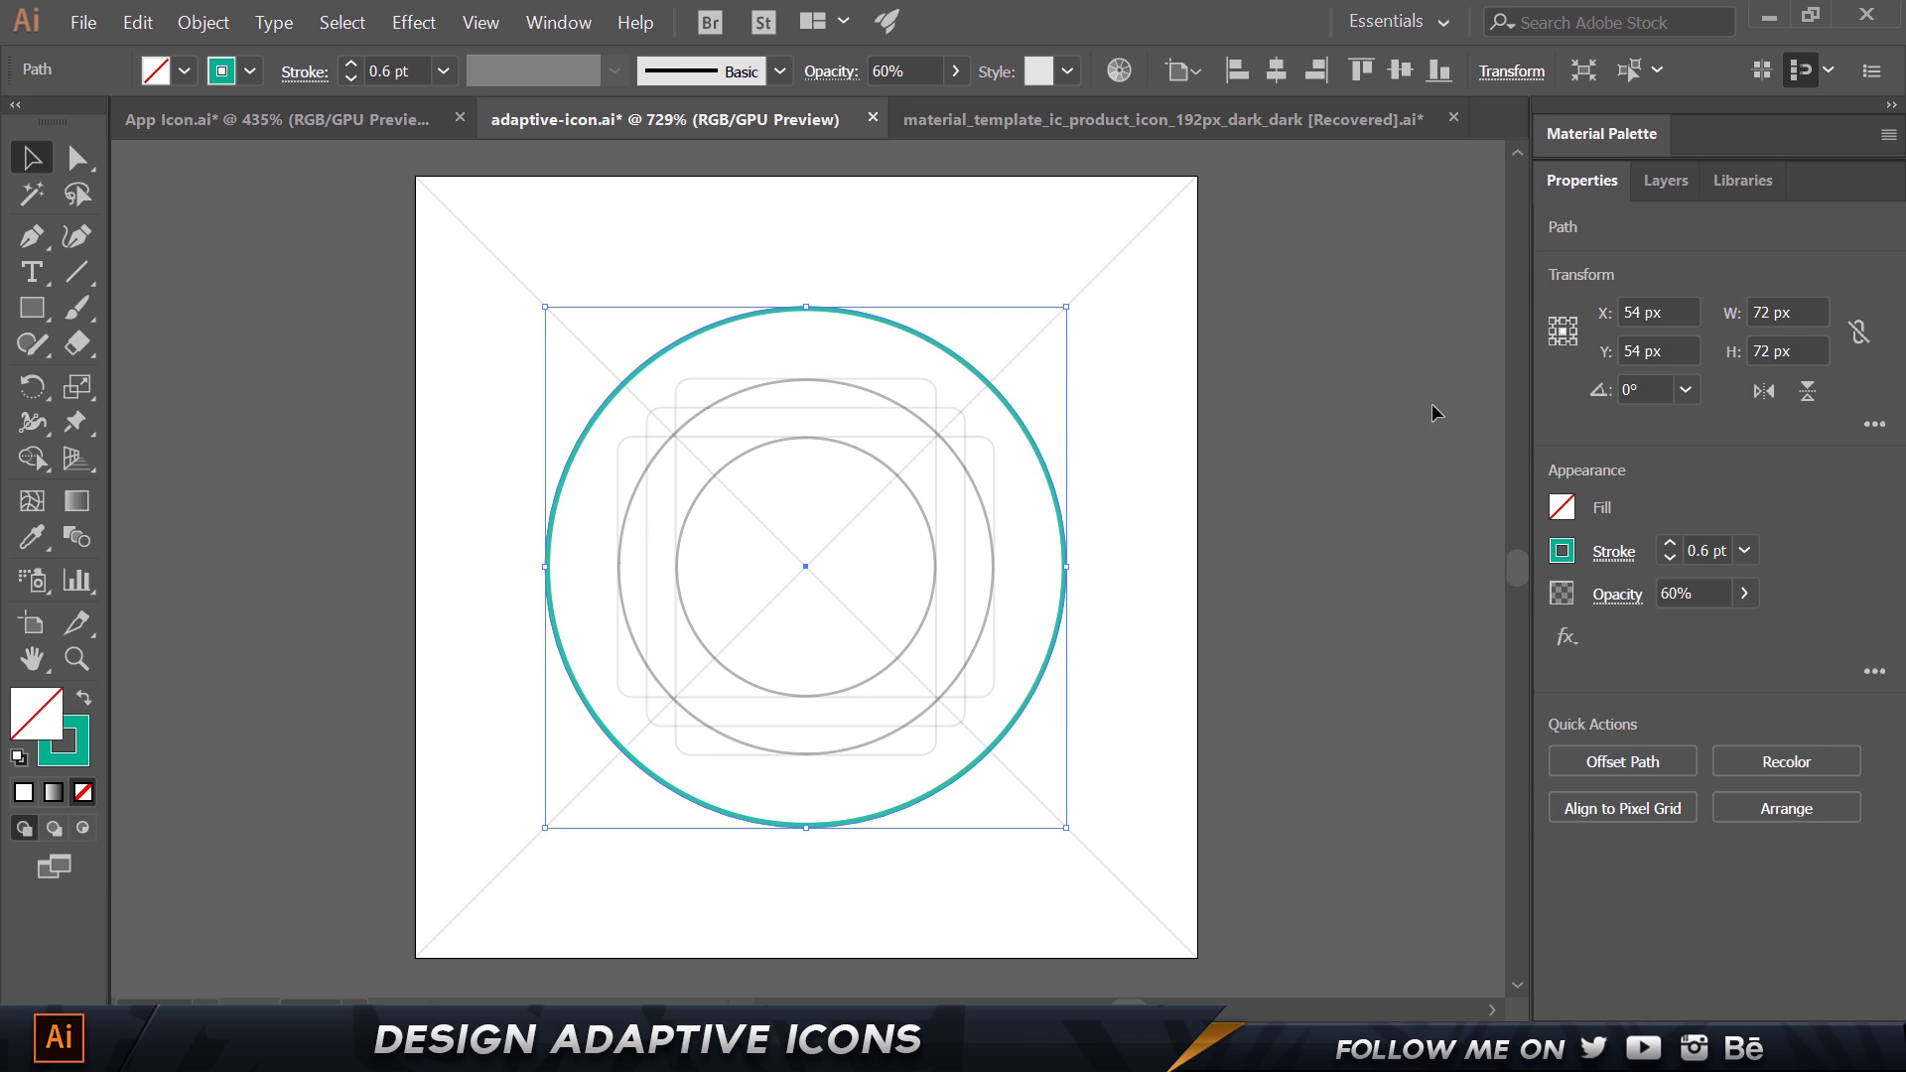
click(1809, 312)
text(66)
key(alt+Return)
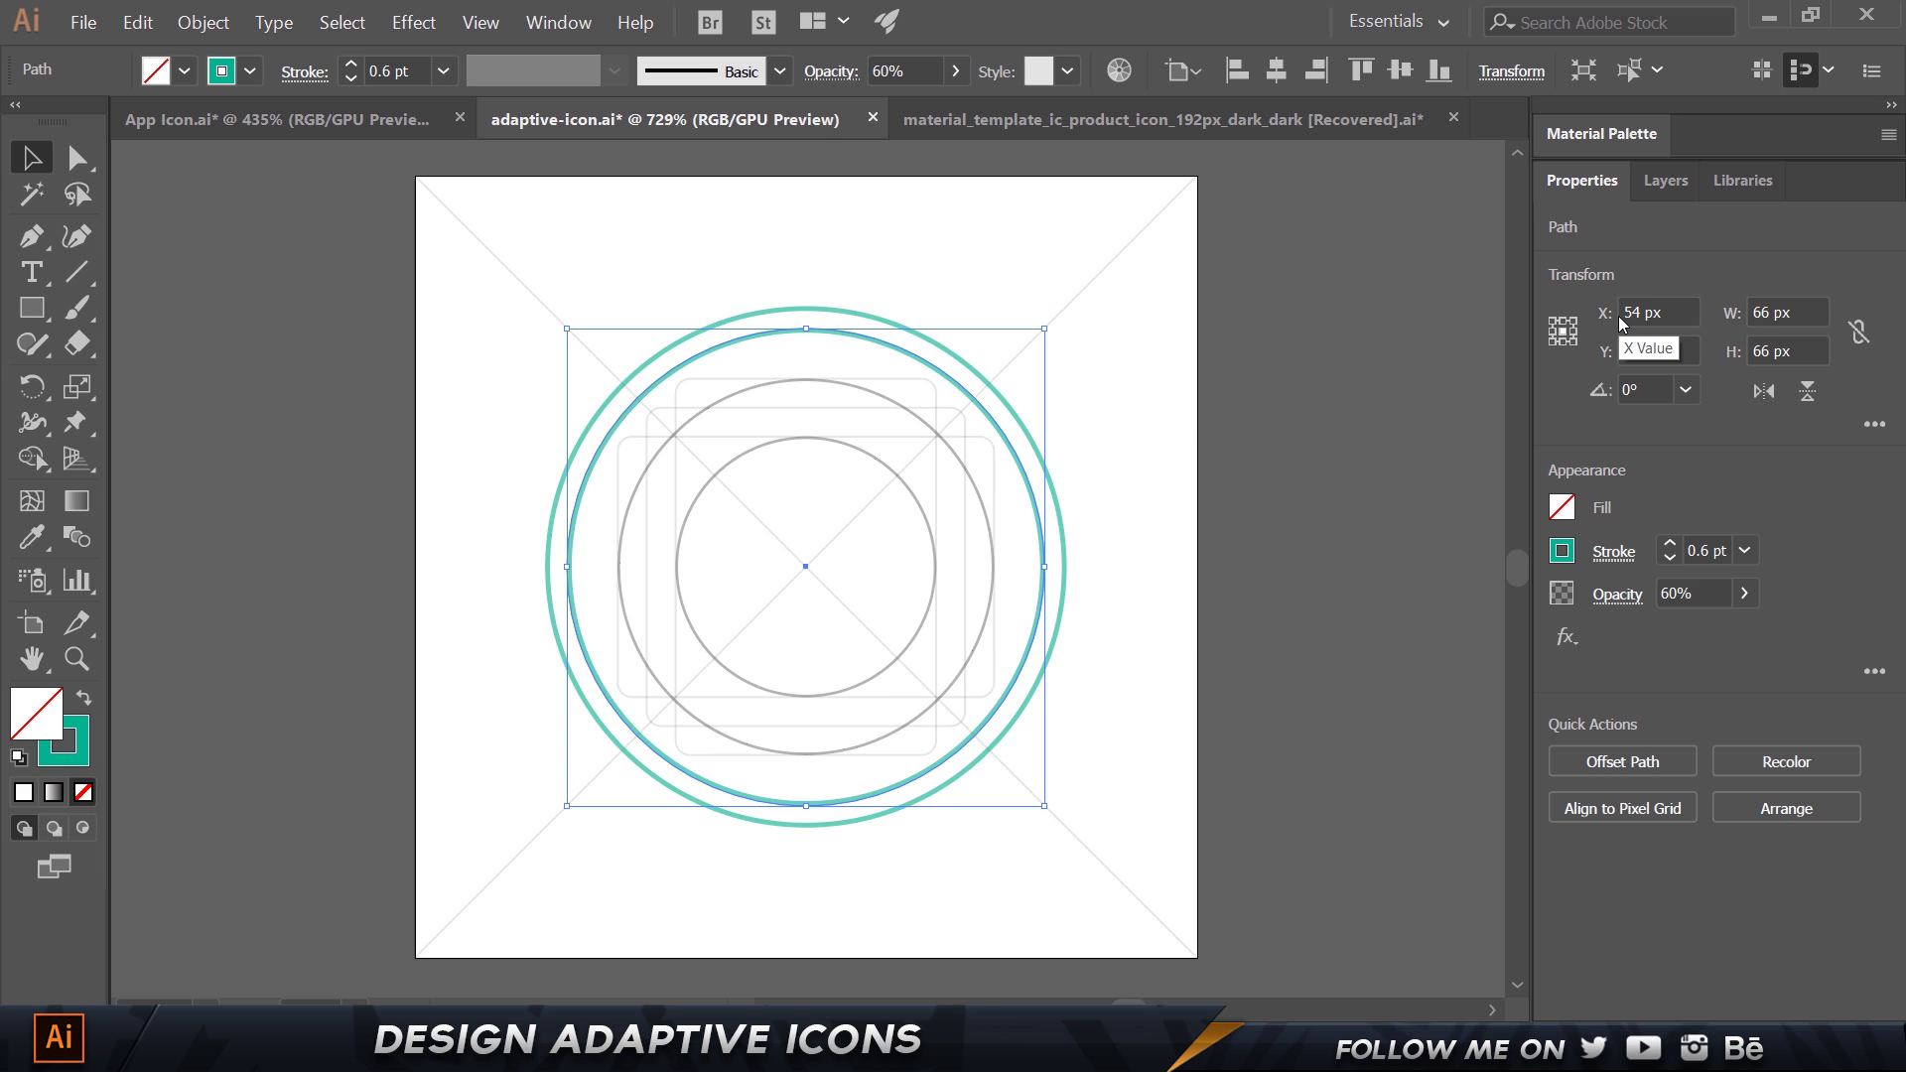
click(1291, 358)
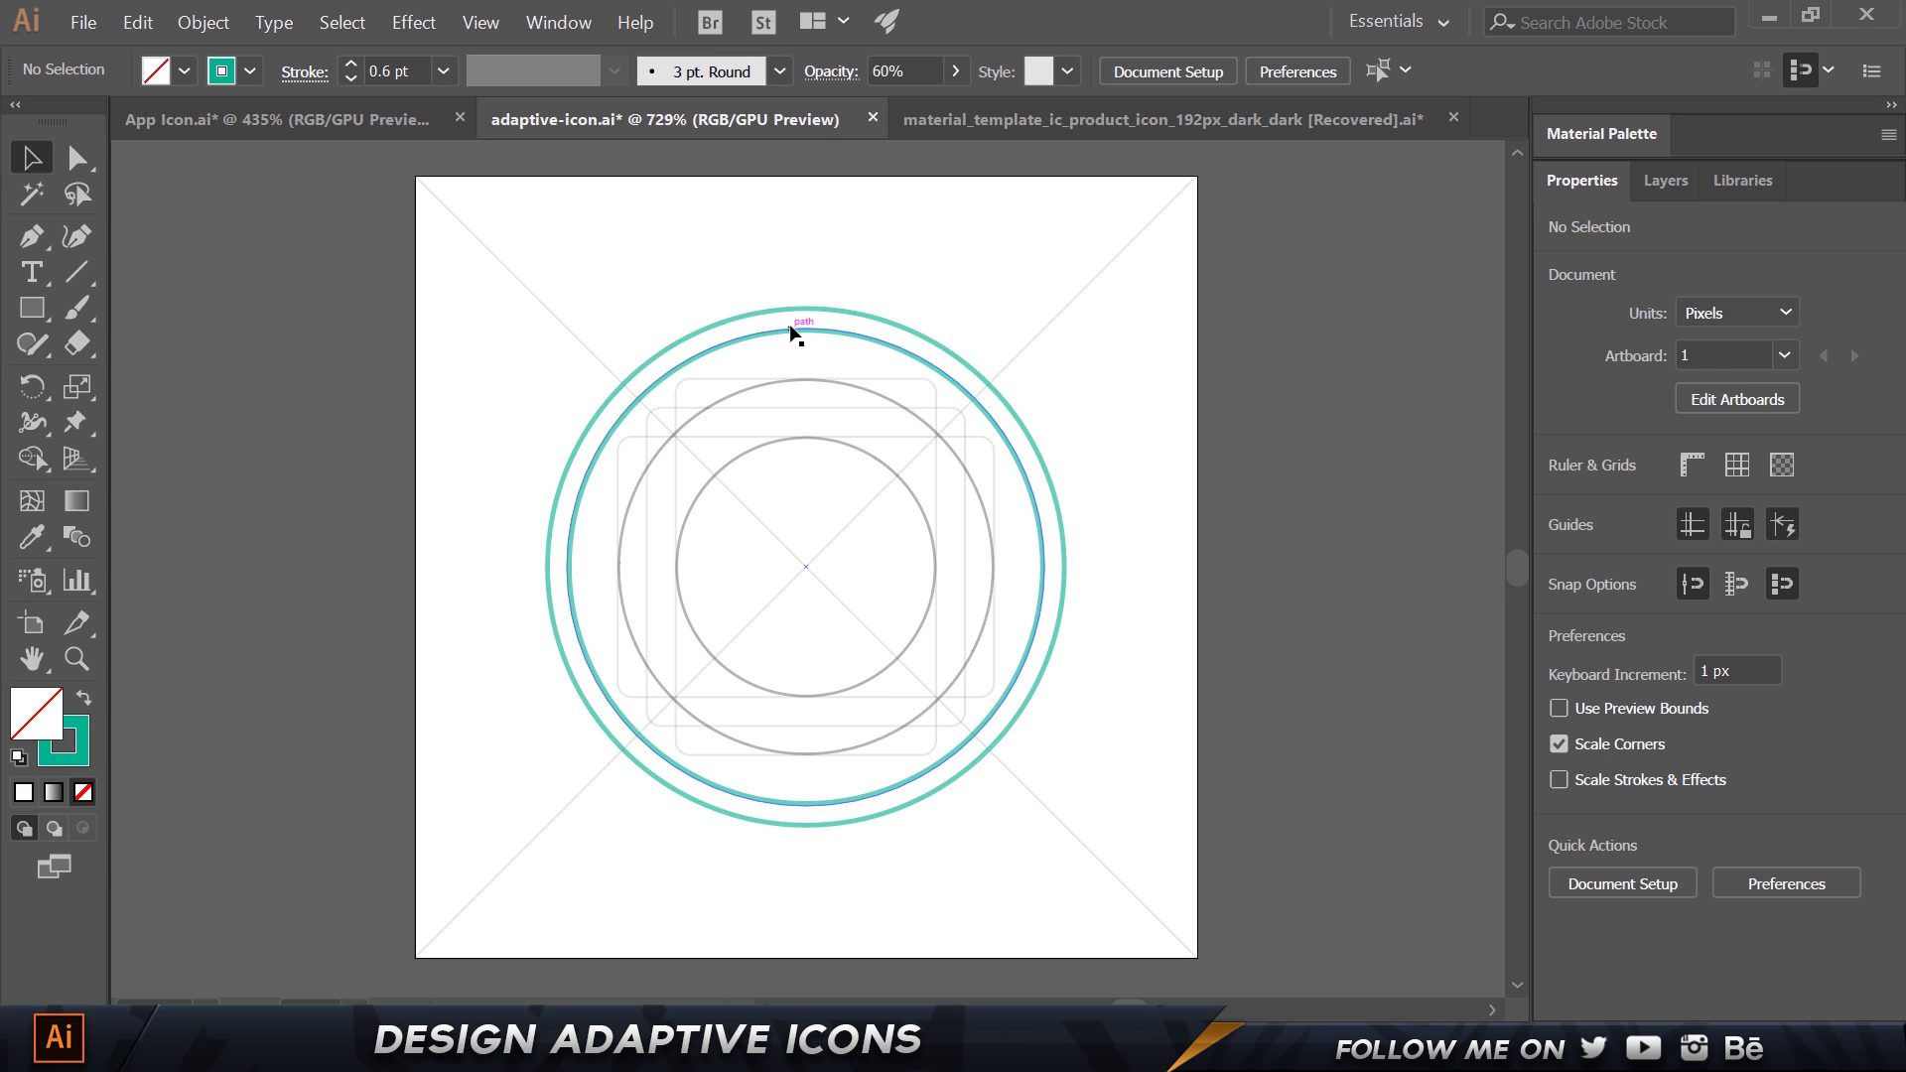
Glance at the product icon document, then read the article's Layers section and its parallax and pulsing examples in the browser.
click(953, 124)
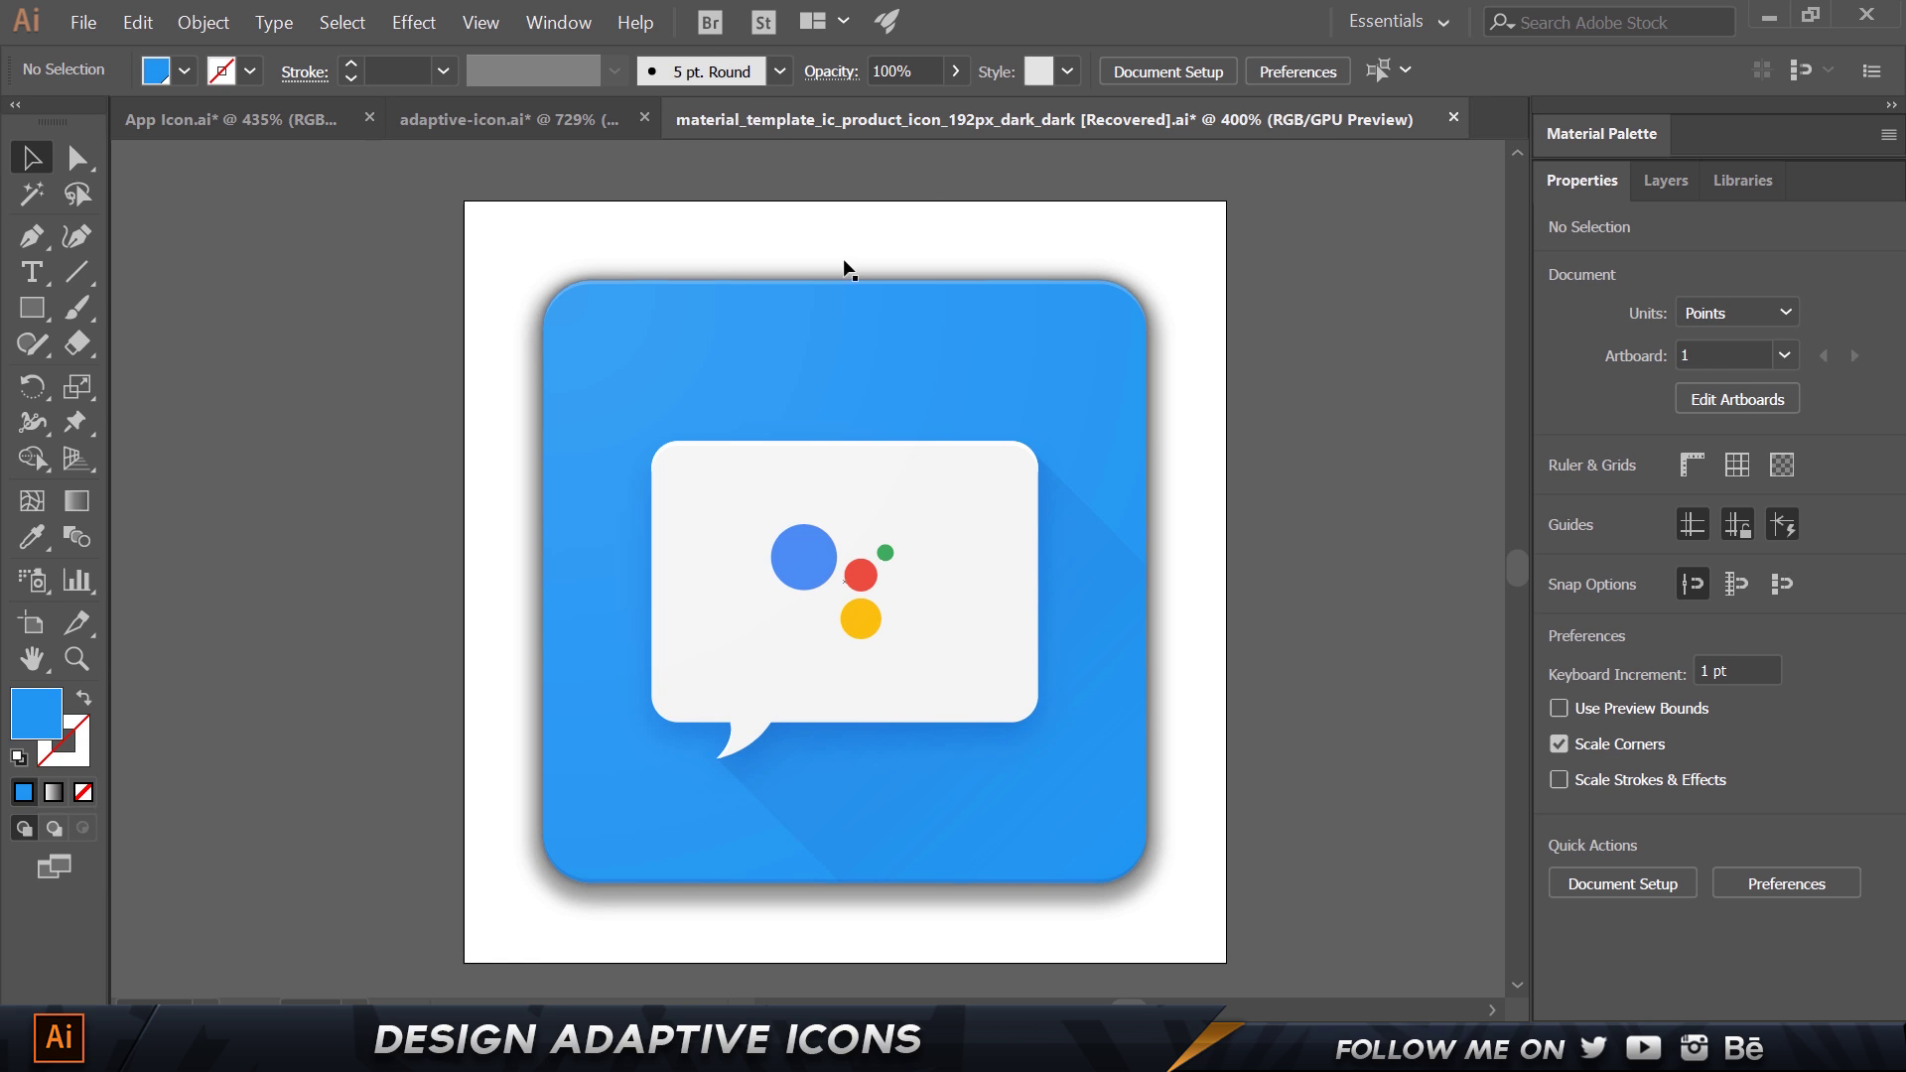
click(492, 133)
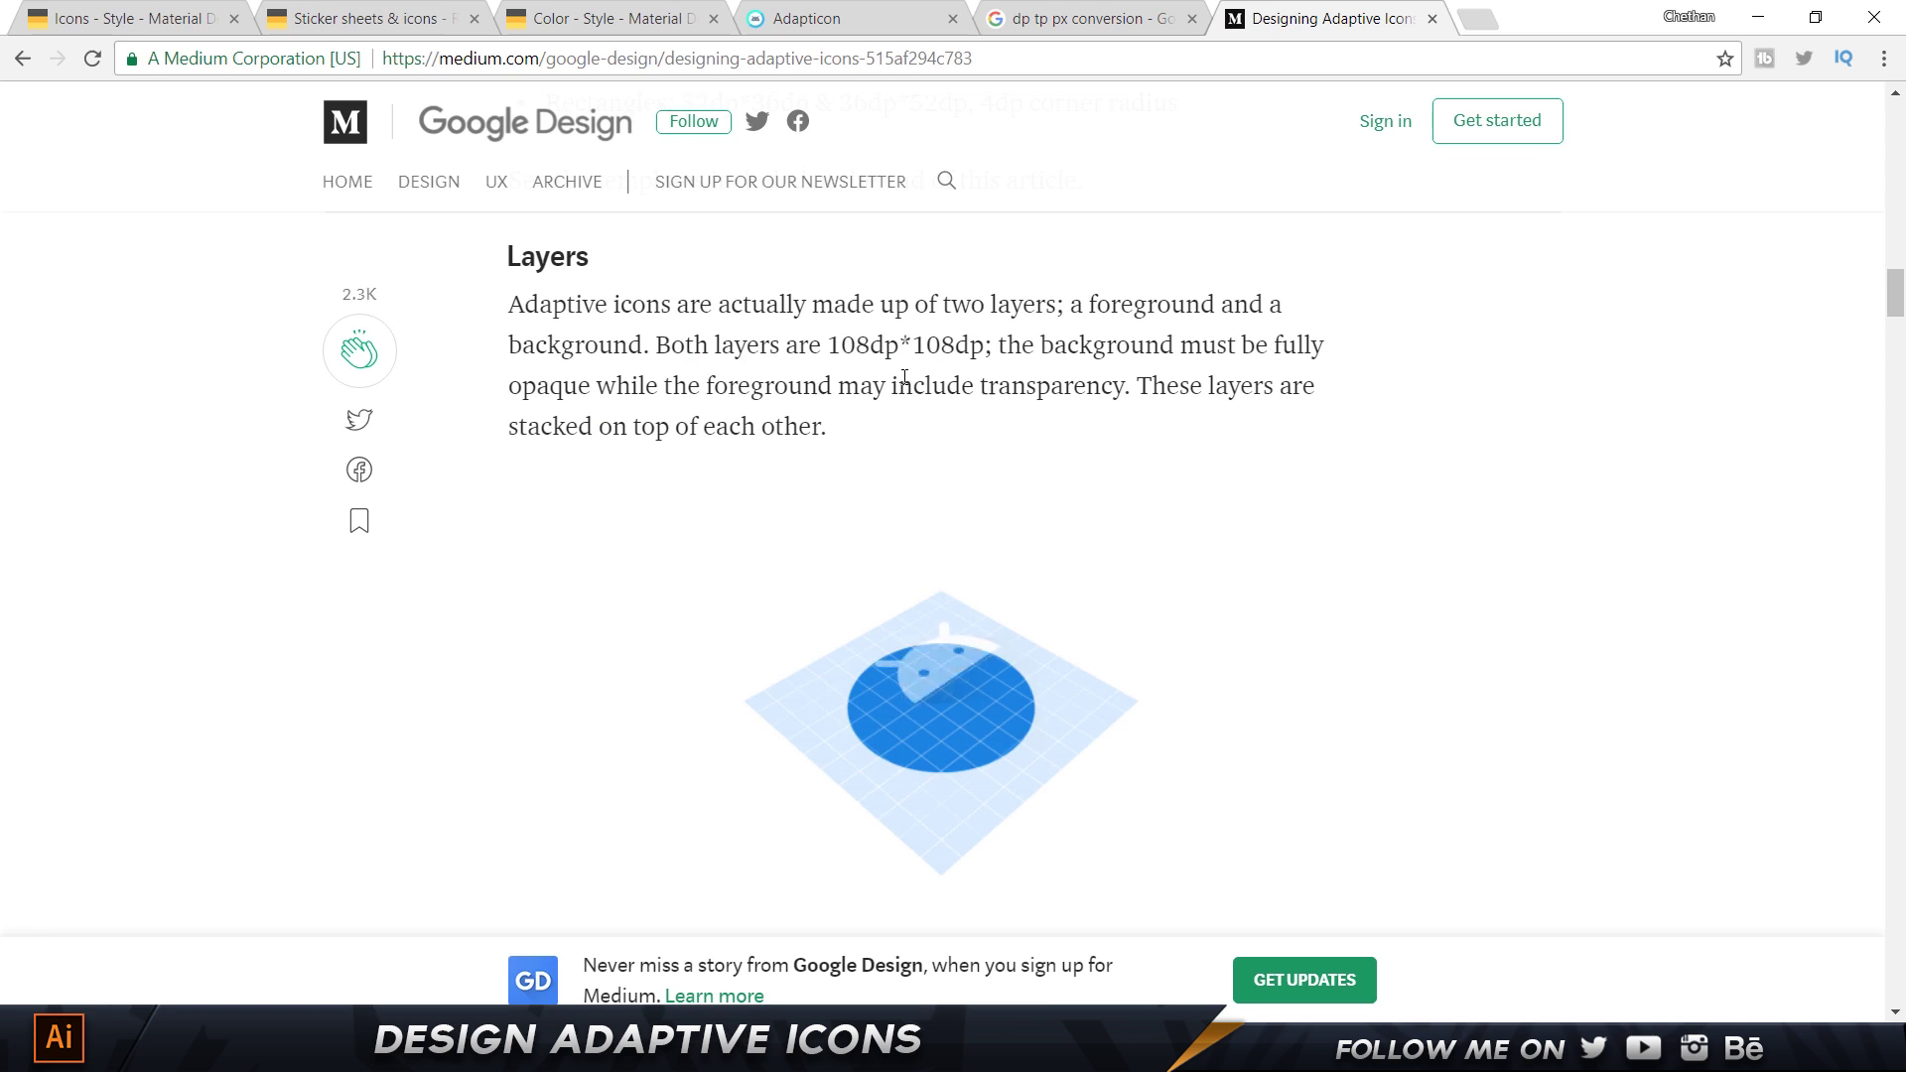
drag(694, 373, 1114, 345)
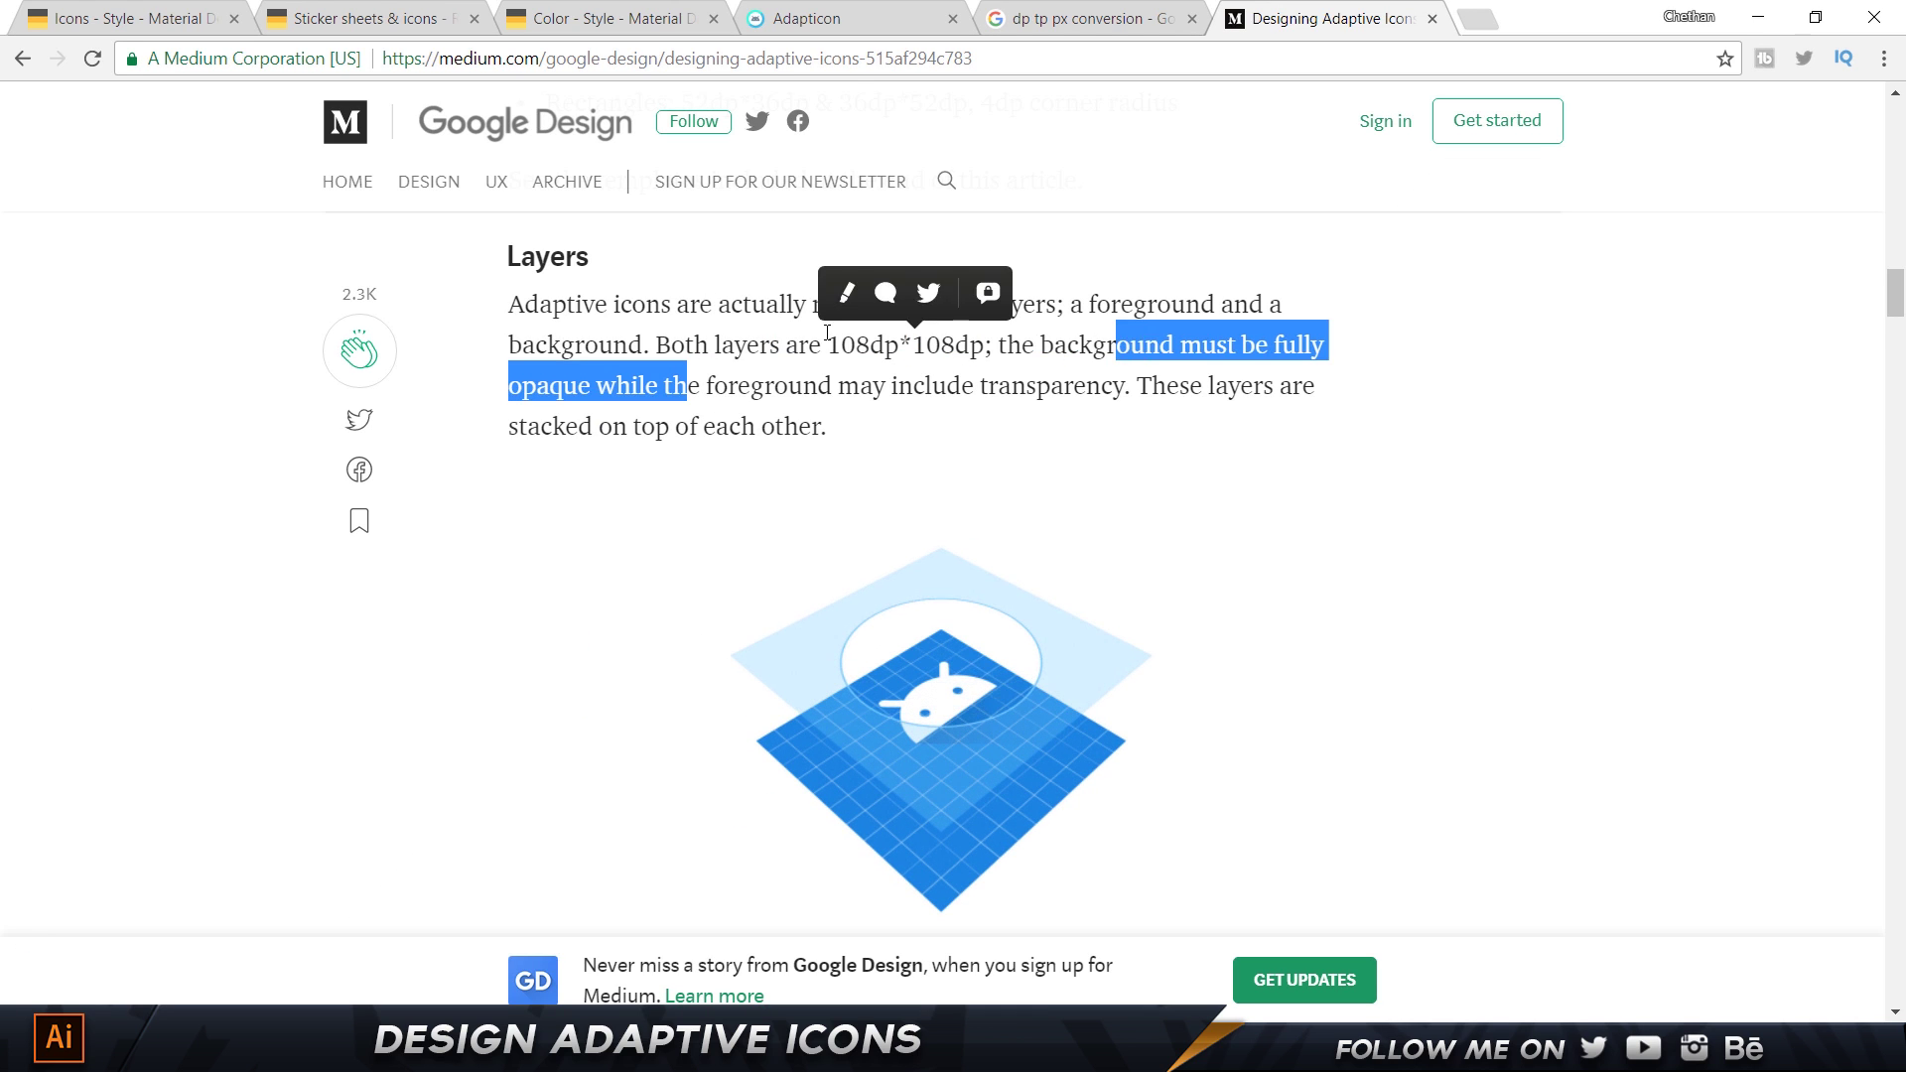
click(666, 360)
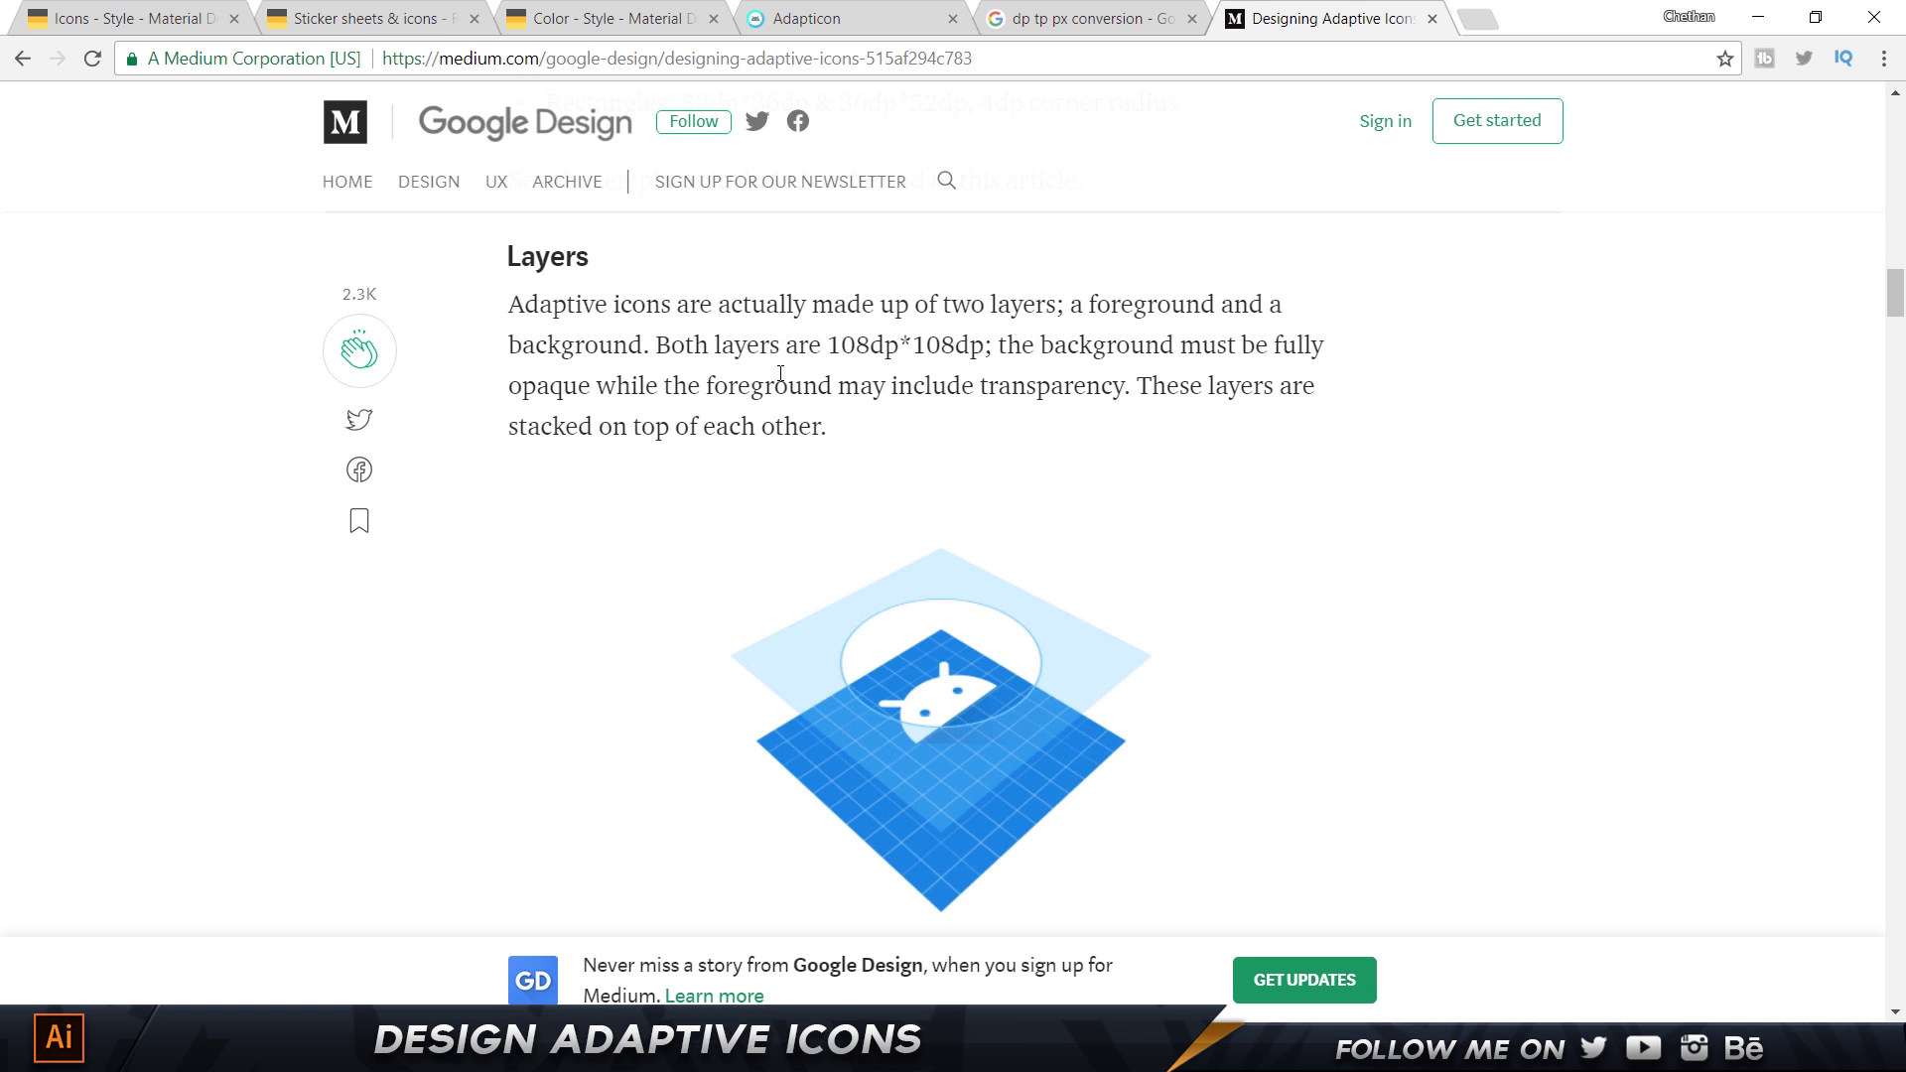
drag(655, 345, 870, 344)
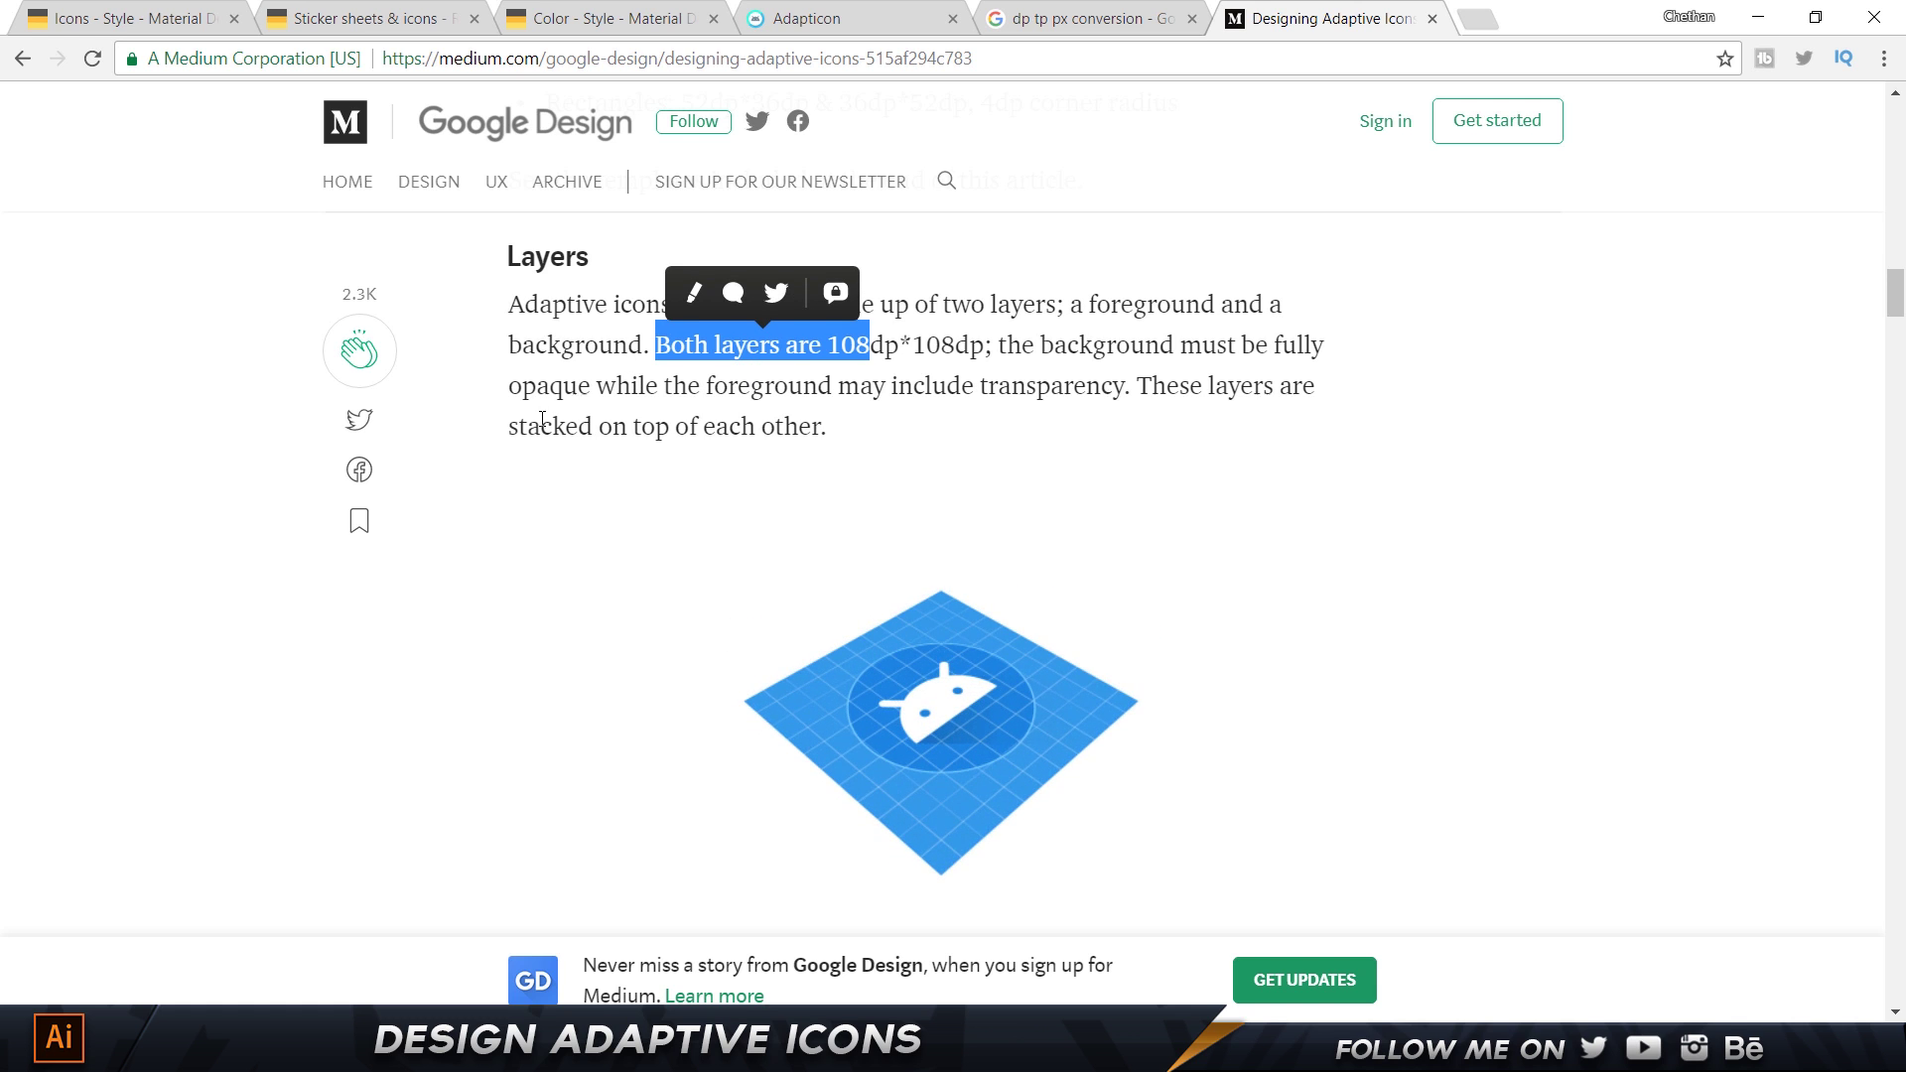
scroll(778, 428, down, 13)
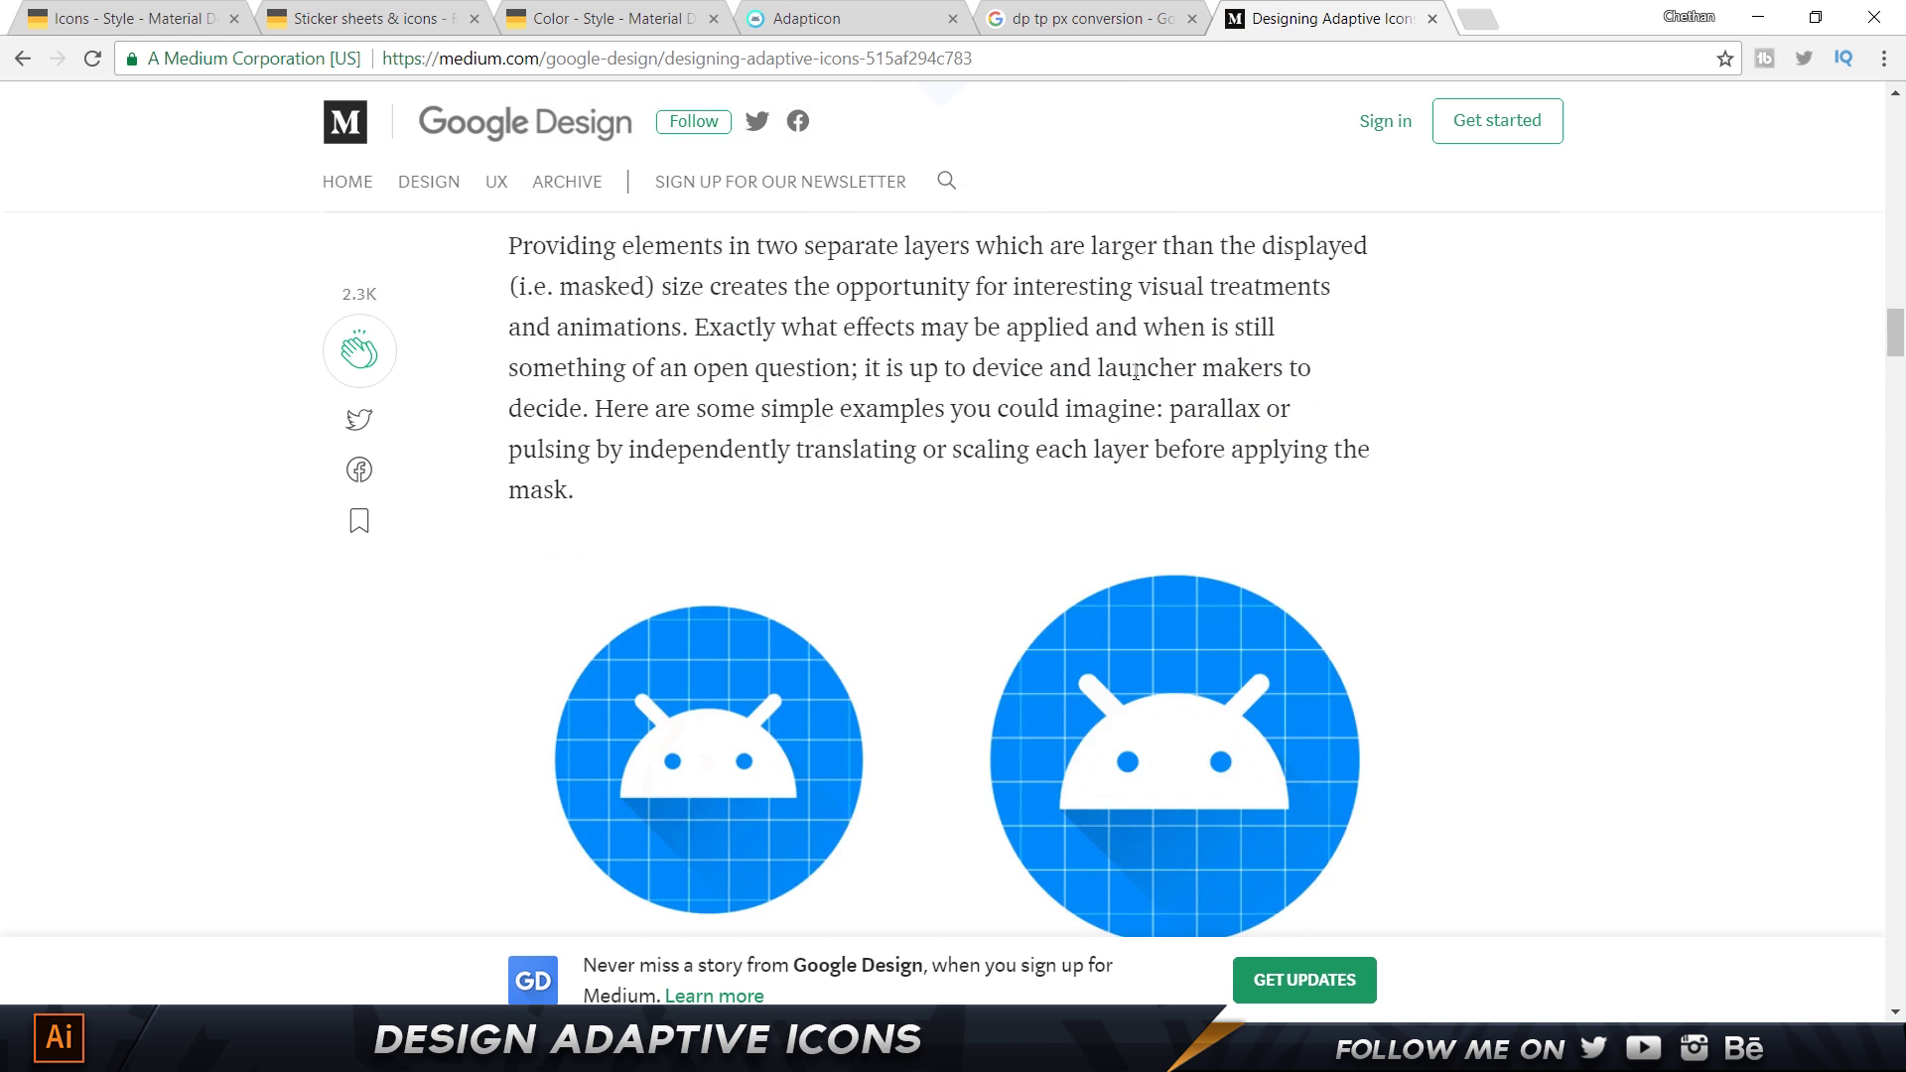
scroll(1132, 374, up, 6)
scroll(700, 603, down, 6)
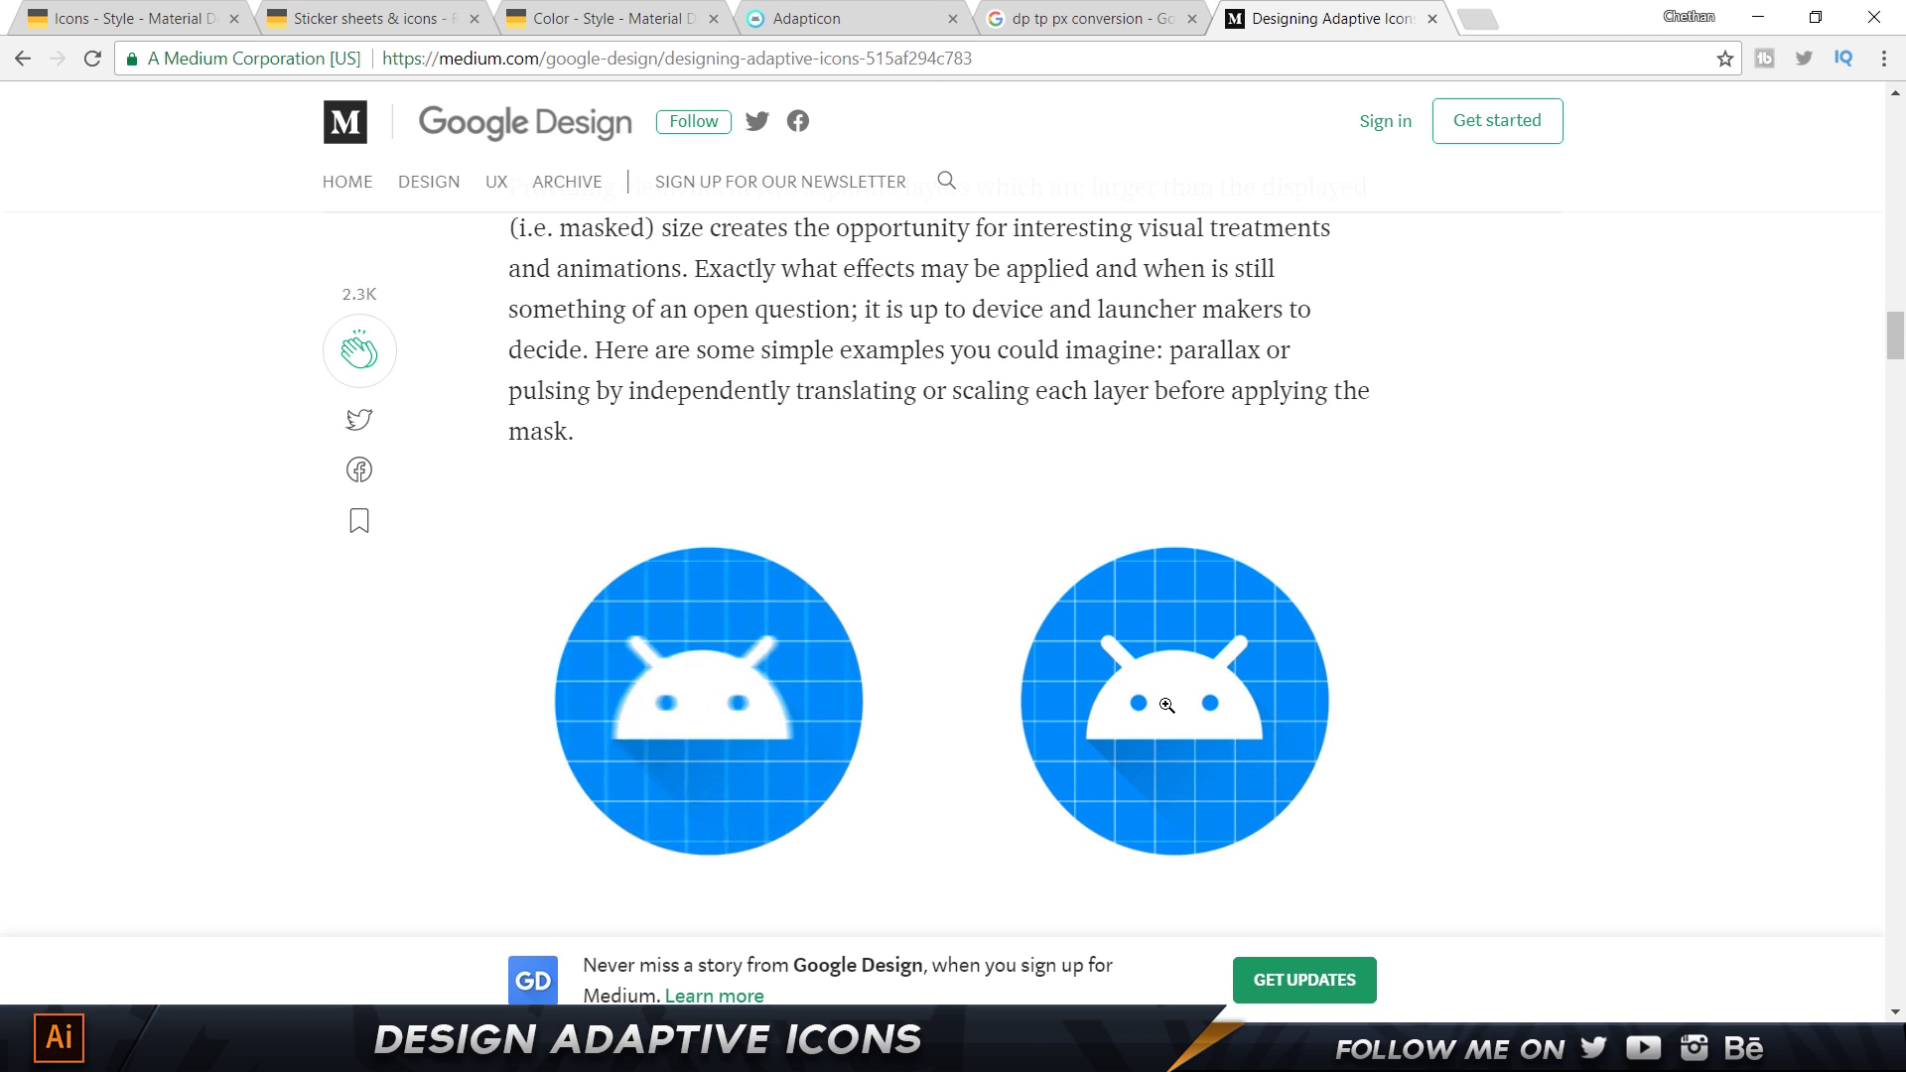
Switch to Illustrator and hide the template's diagonal guide lines.
key(alt+Tab)
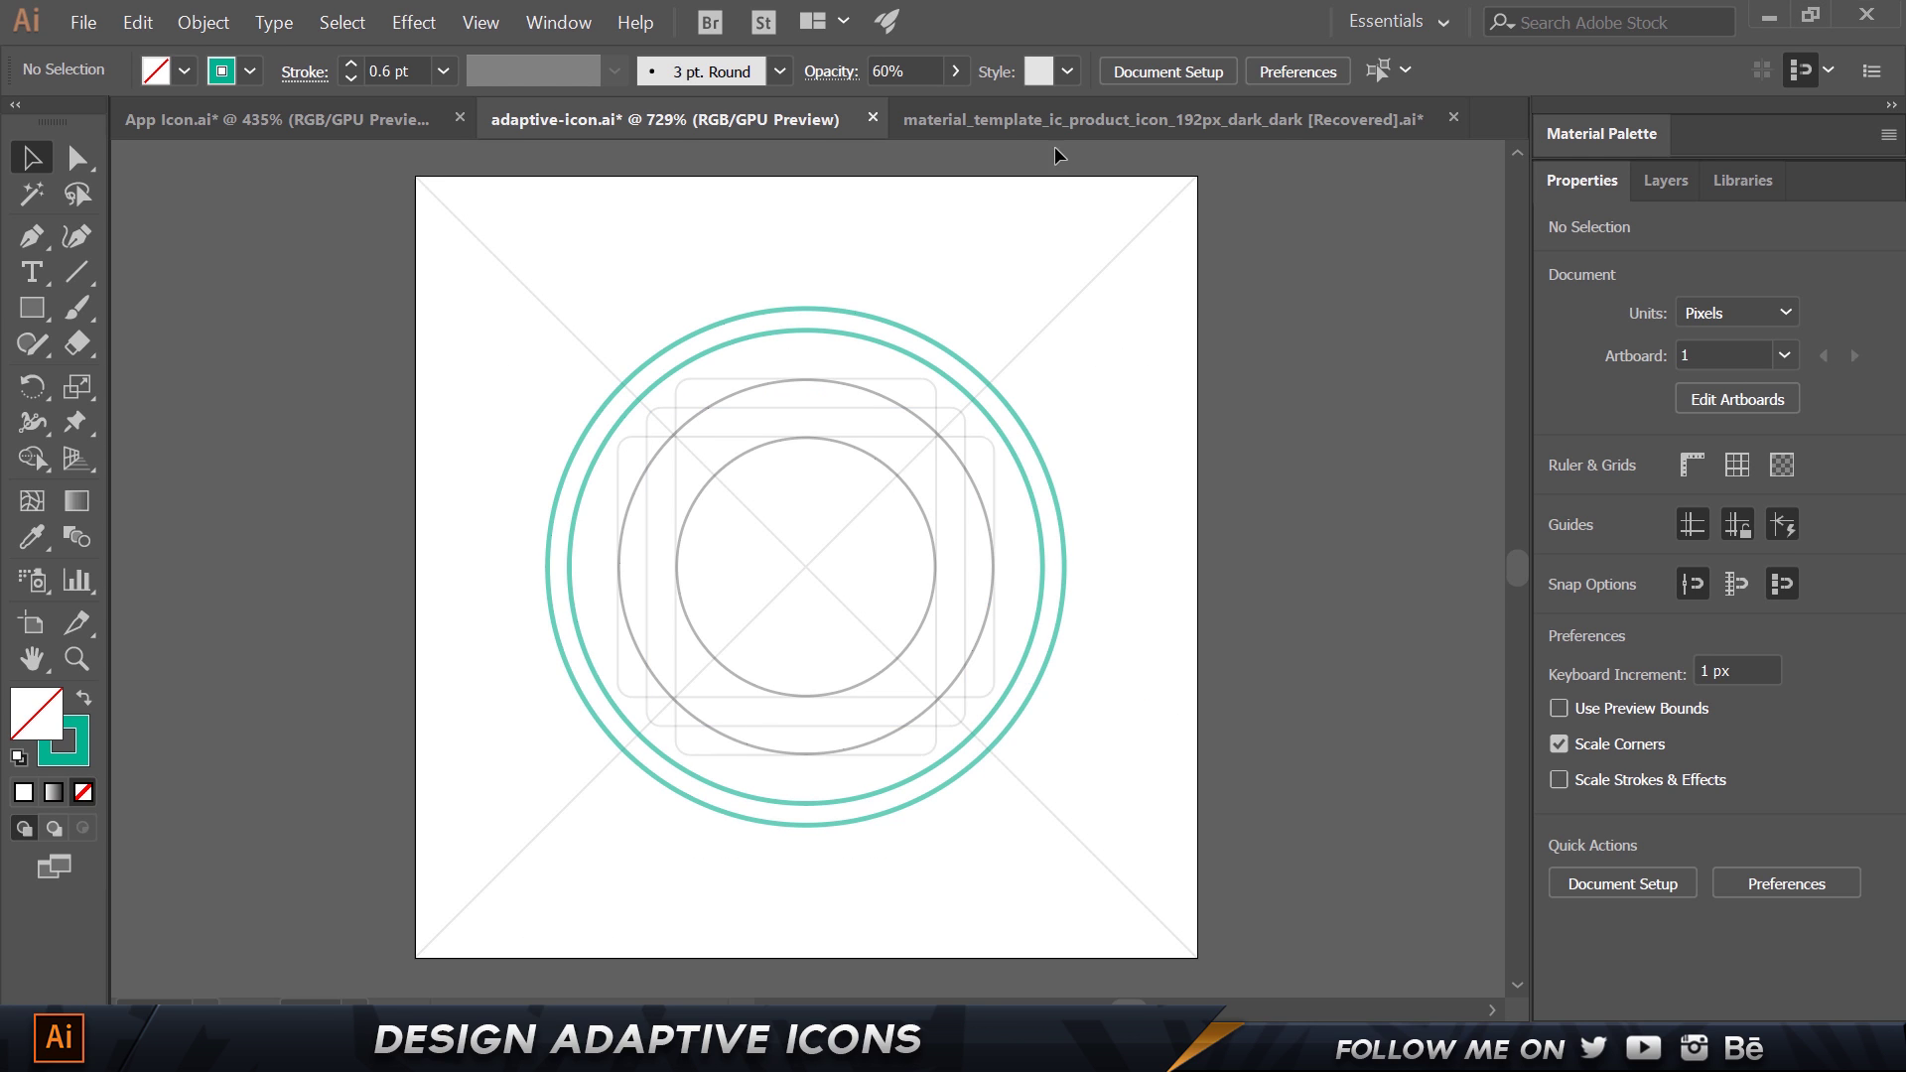
click(1664, 181)
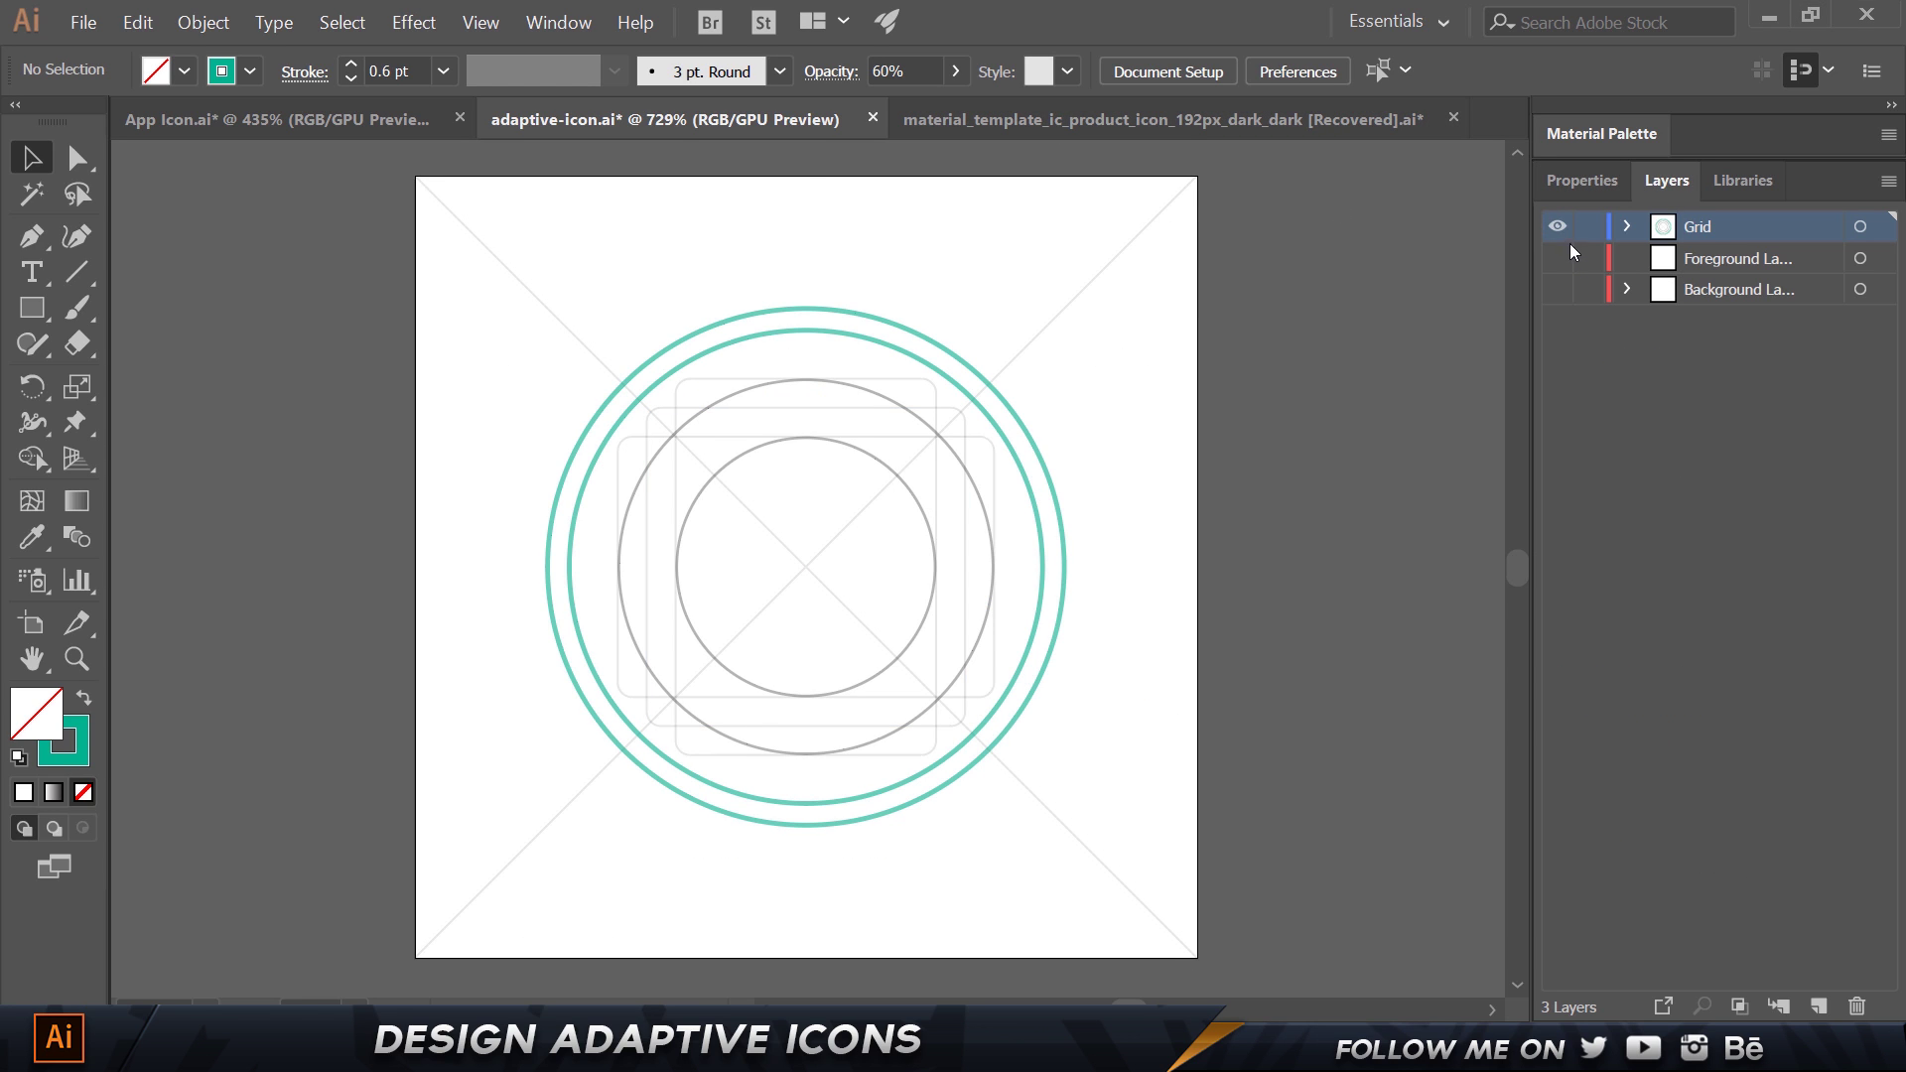
click(1110, 260)
key(ctrl+3)
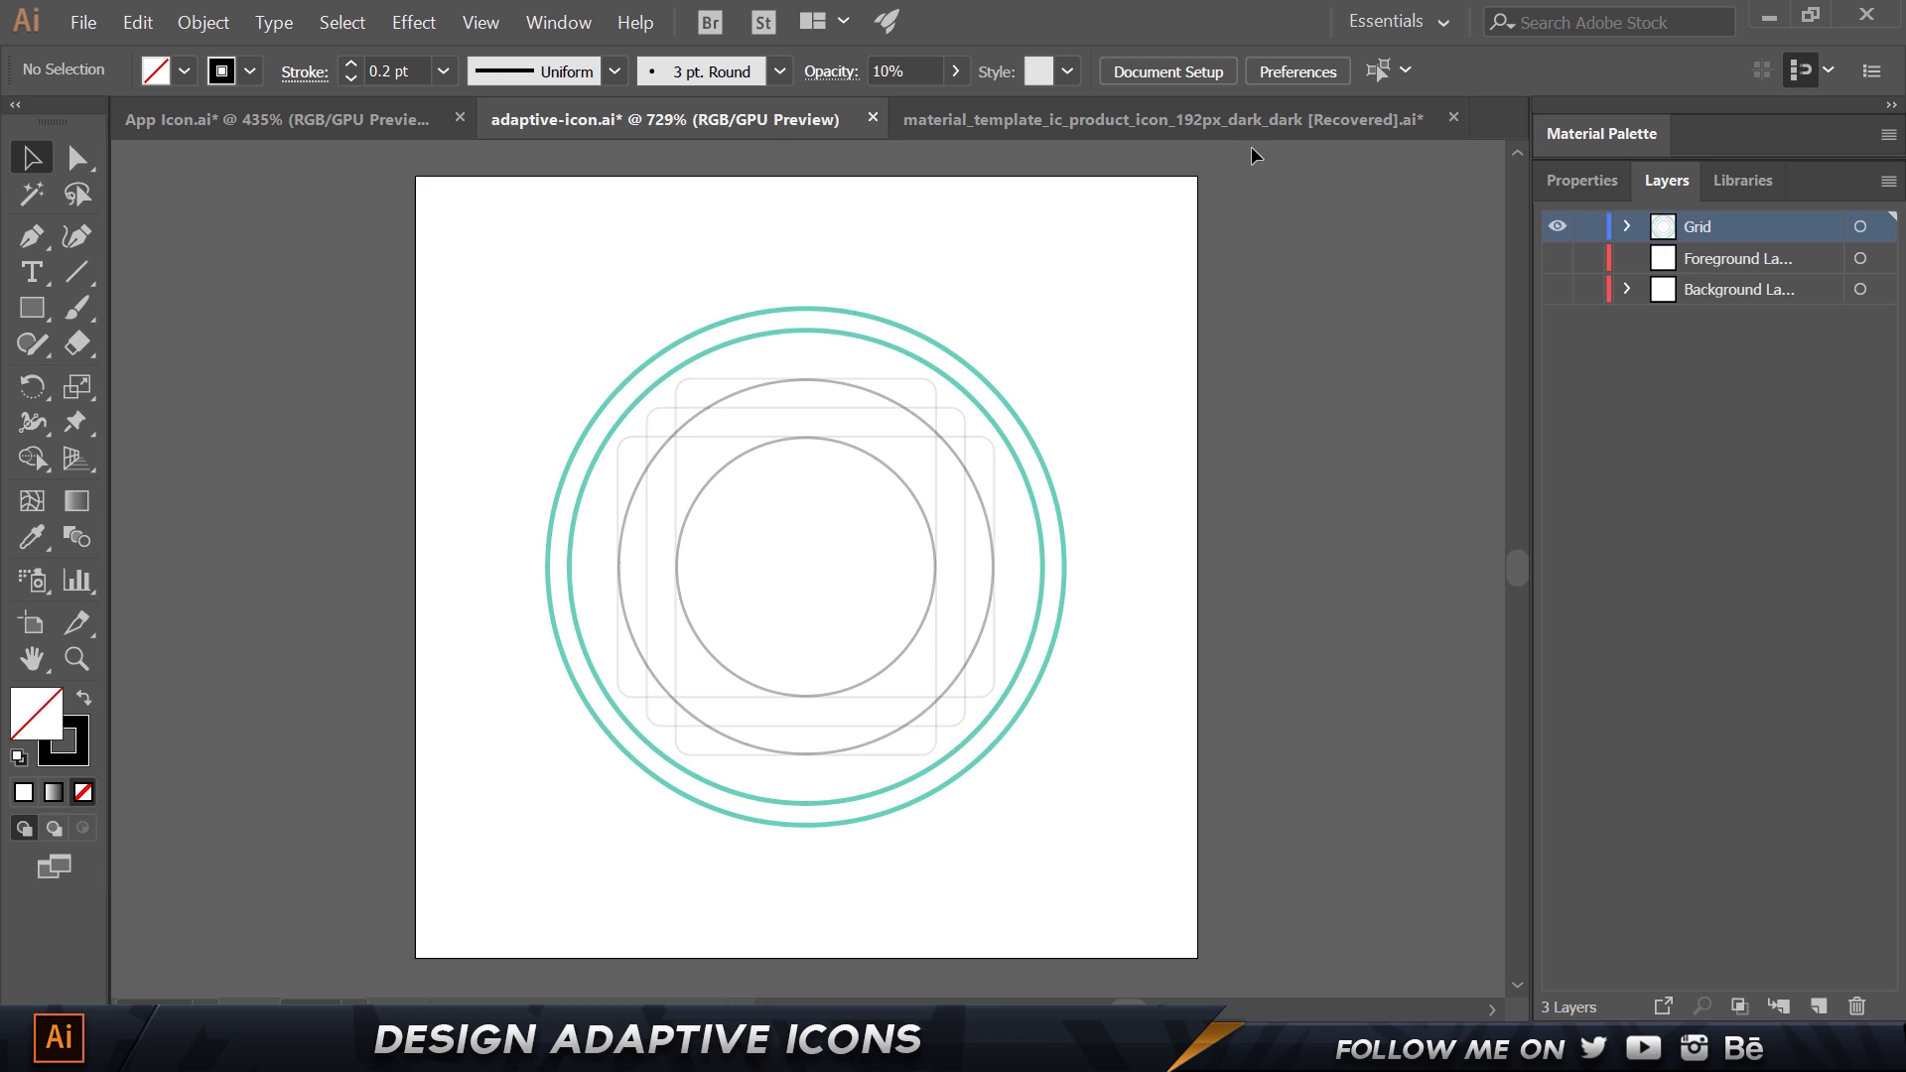
Copy the blue background square from the product icon document and paste it into the adaptive-icon document.
click(1161, 110)
click(926, 331)
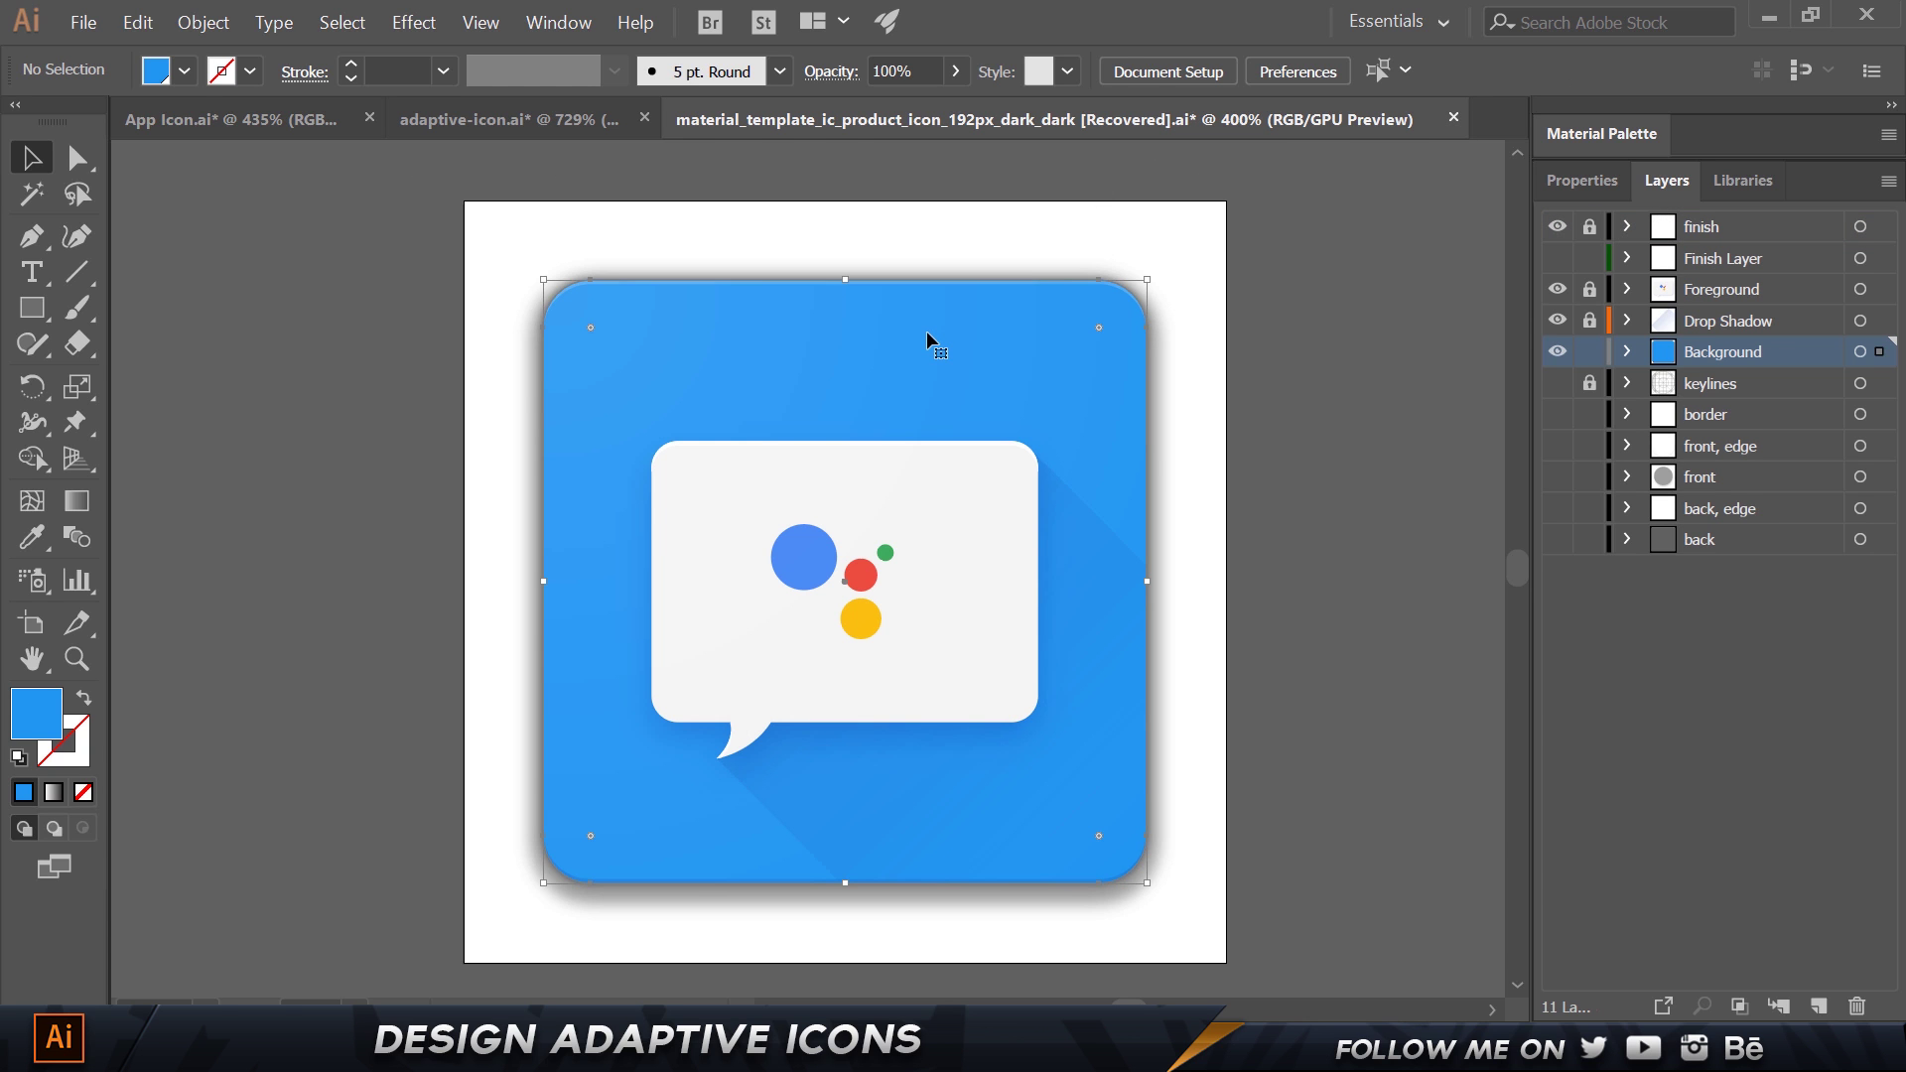
click(1360, 302)
click(1040, 332)
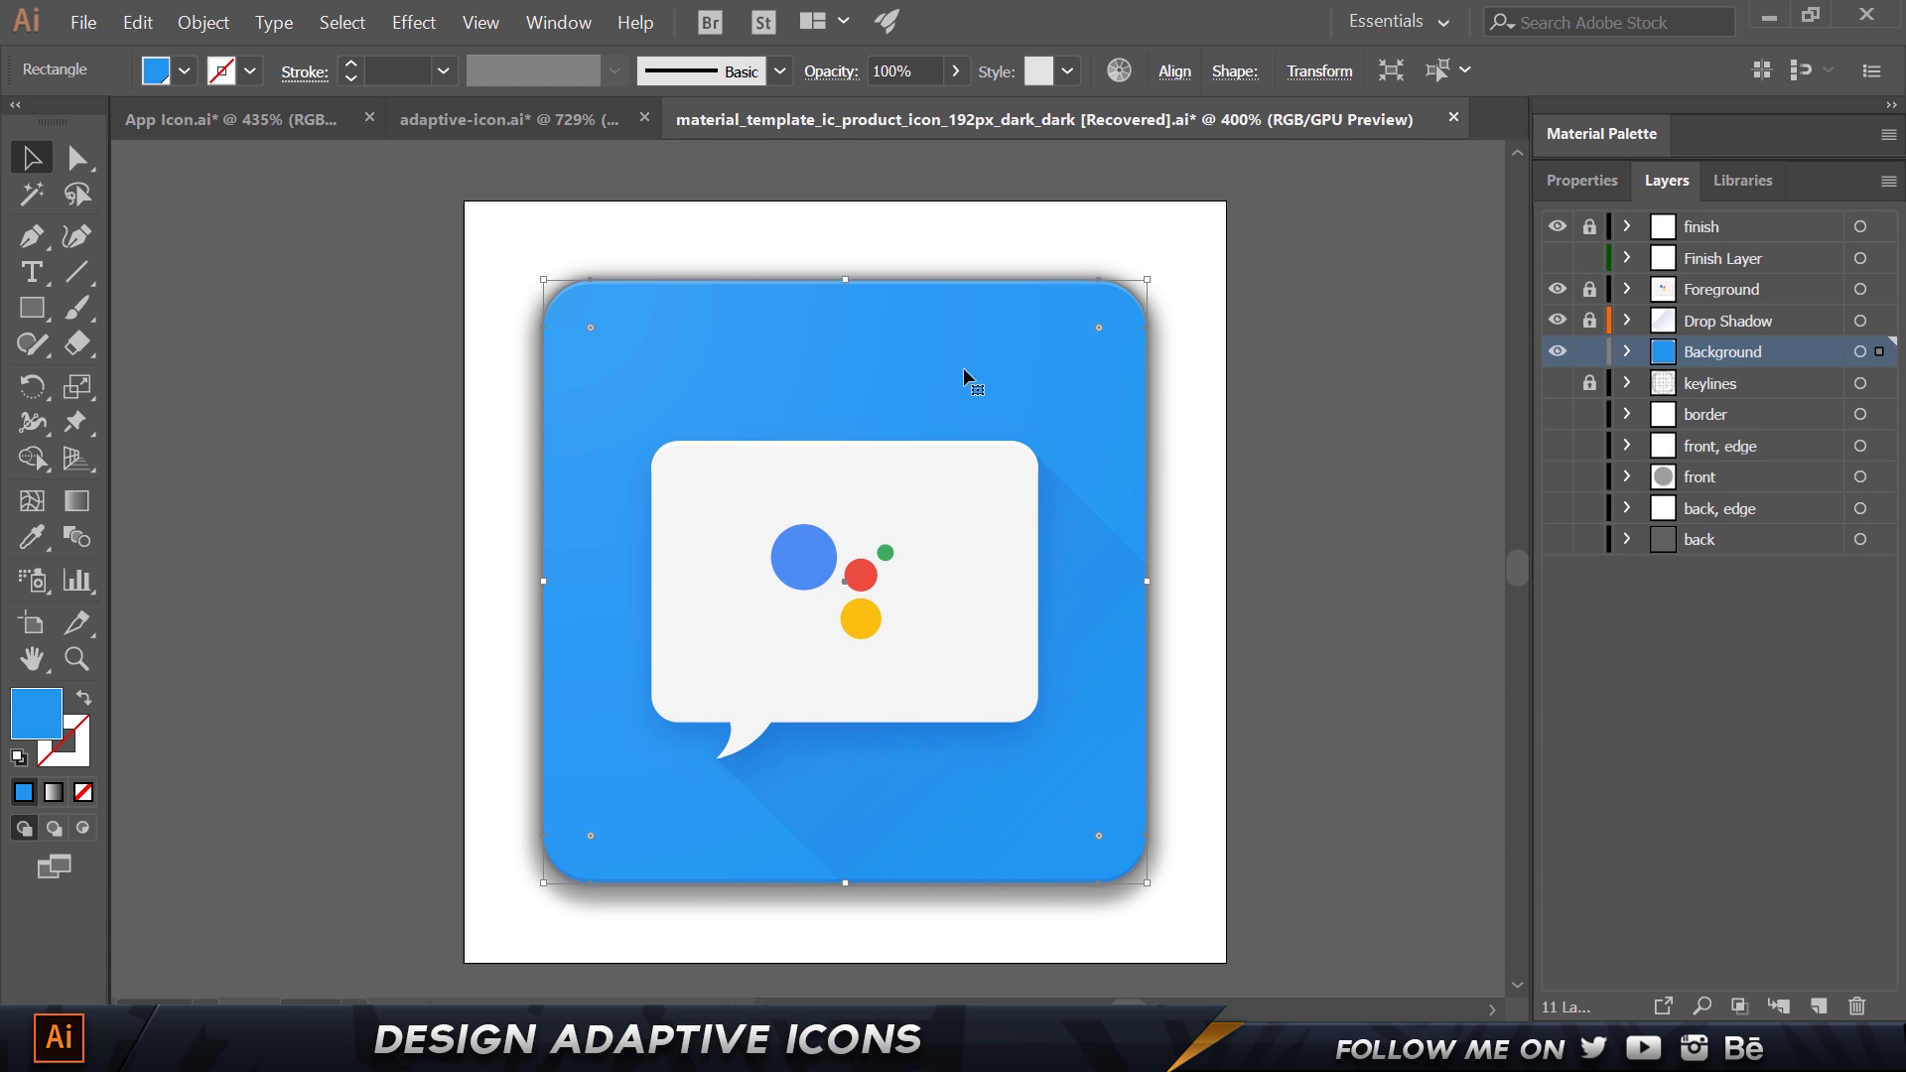
click(520, 131)
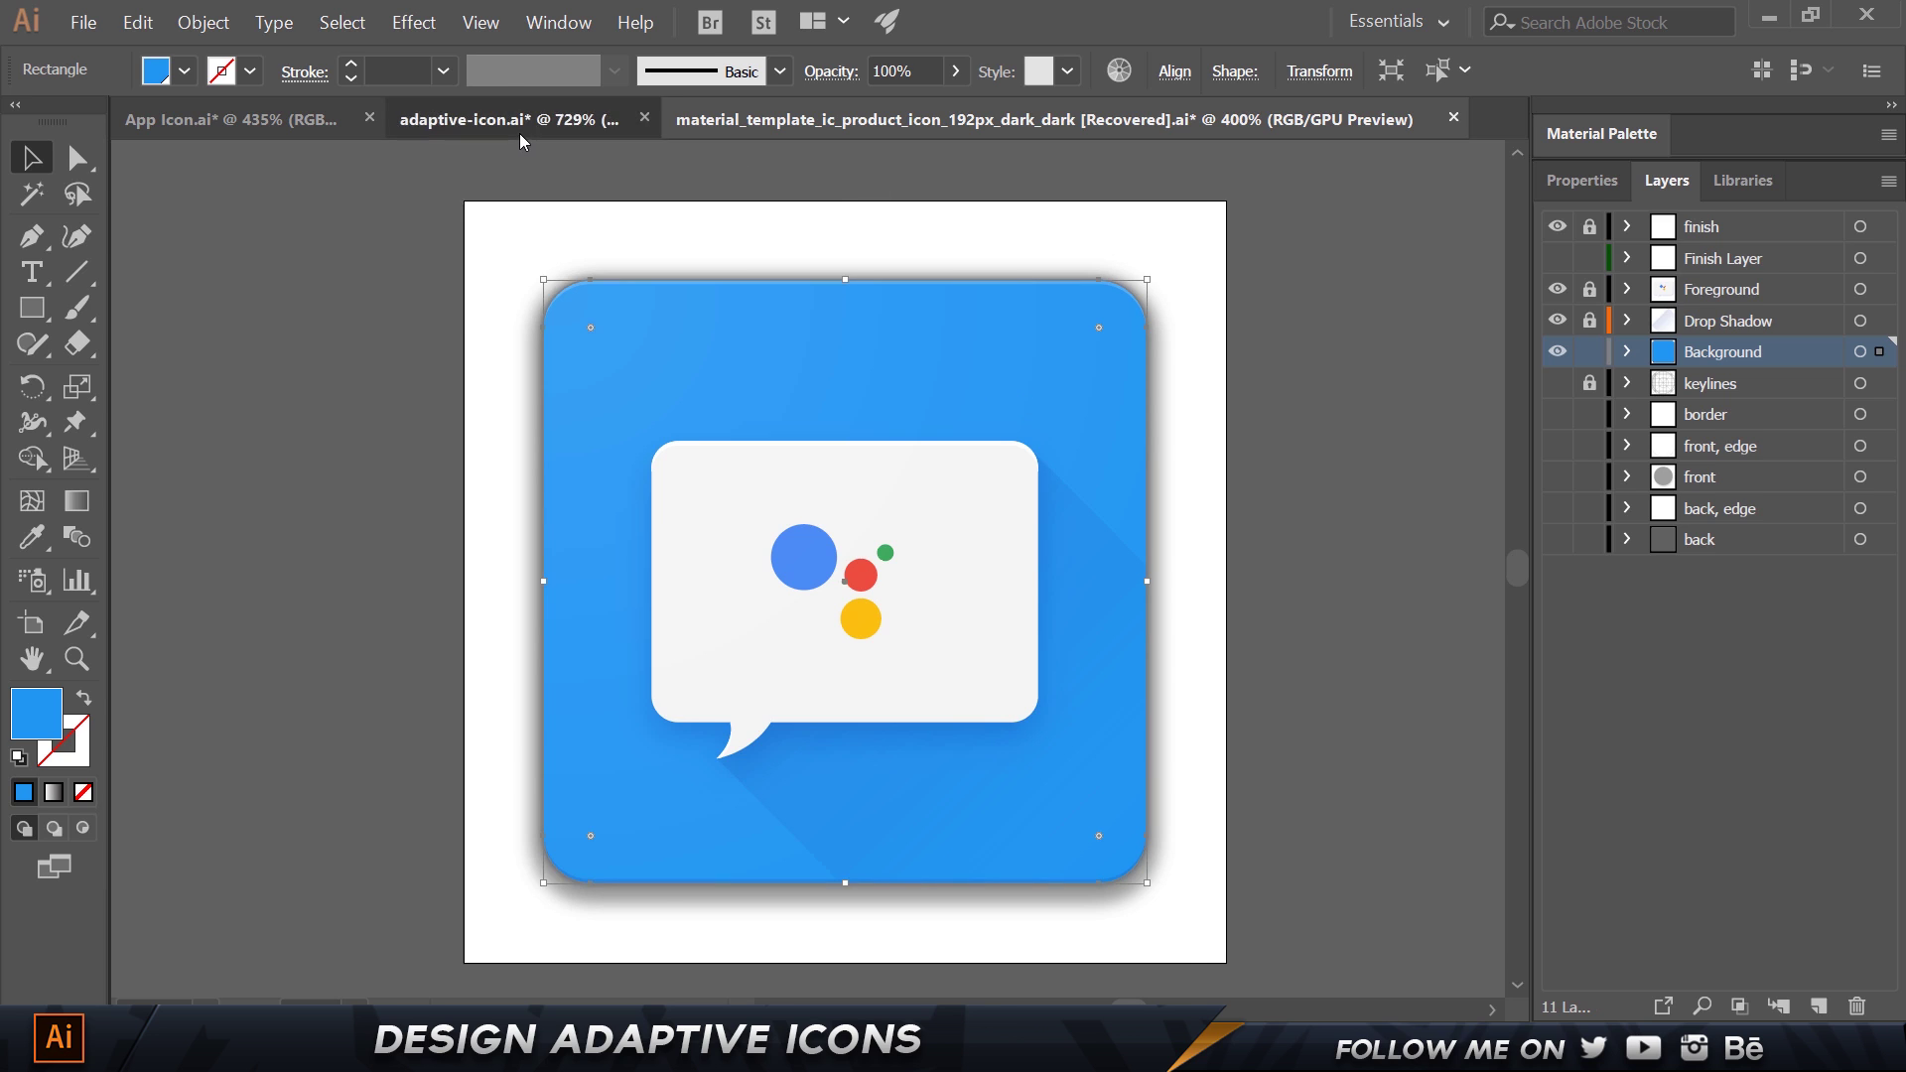
key(ctrl+v)
scroll(950, 379, down, 2)
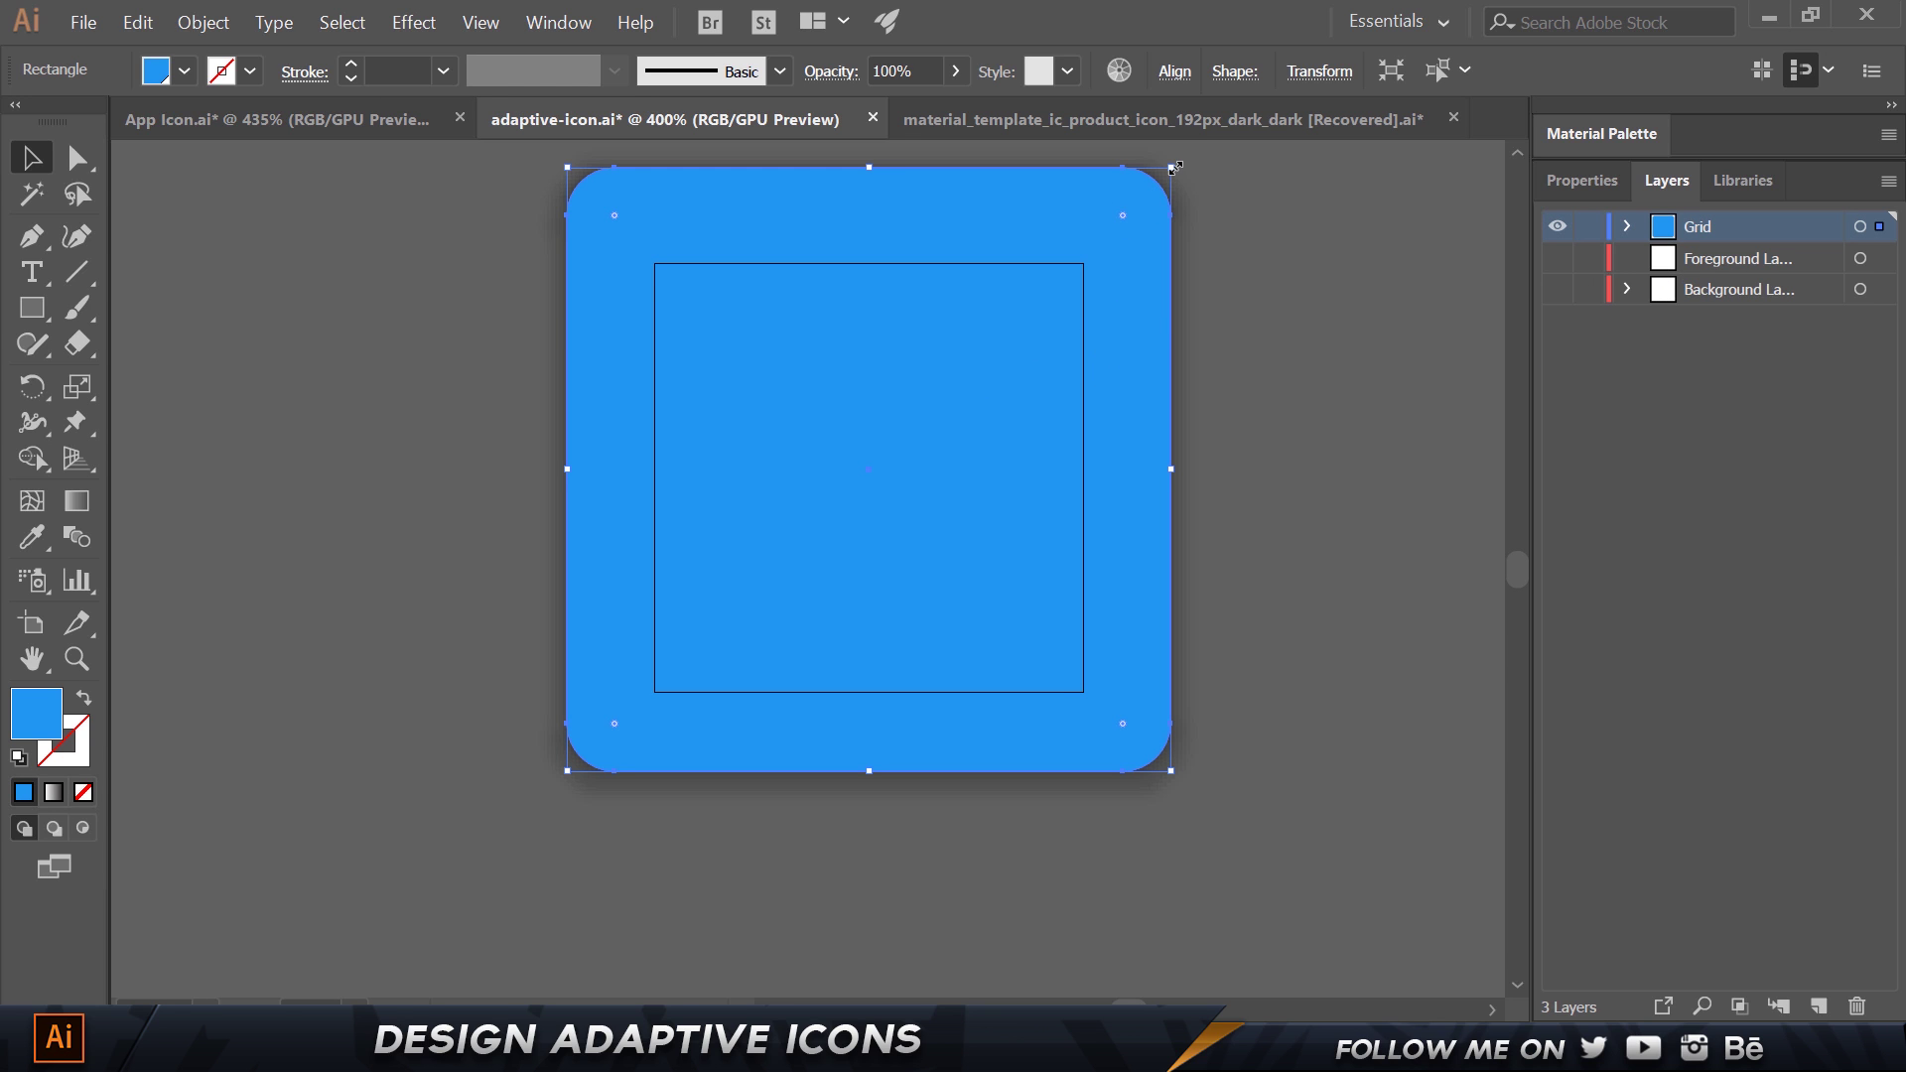
Scale the pasted blue square to 108 by 108 px and center it so it covers the artboard.
drag(610, 218, 466, 117)
drag(1172, 167, 1085, 217)
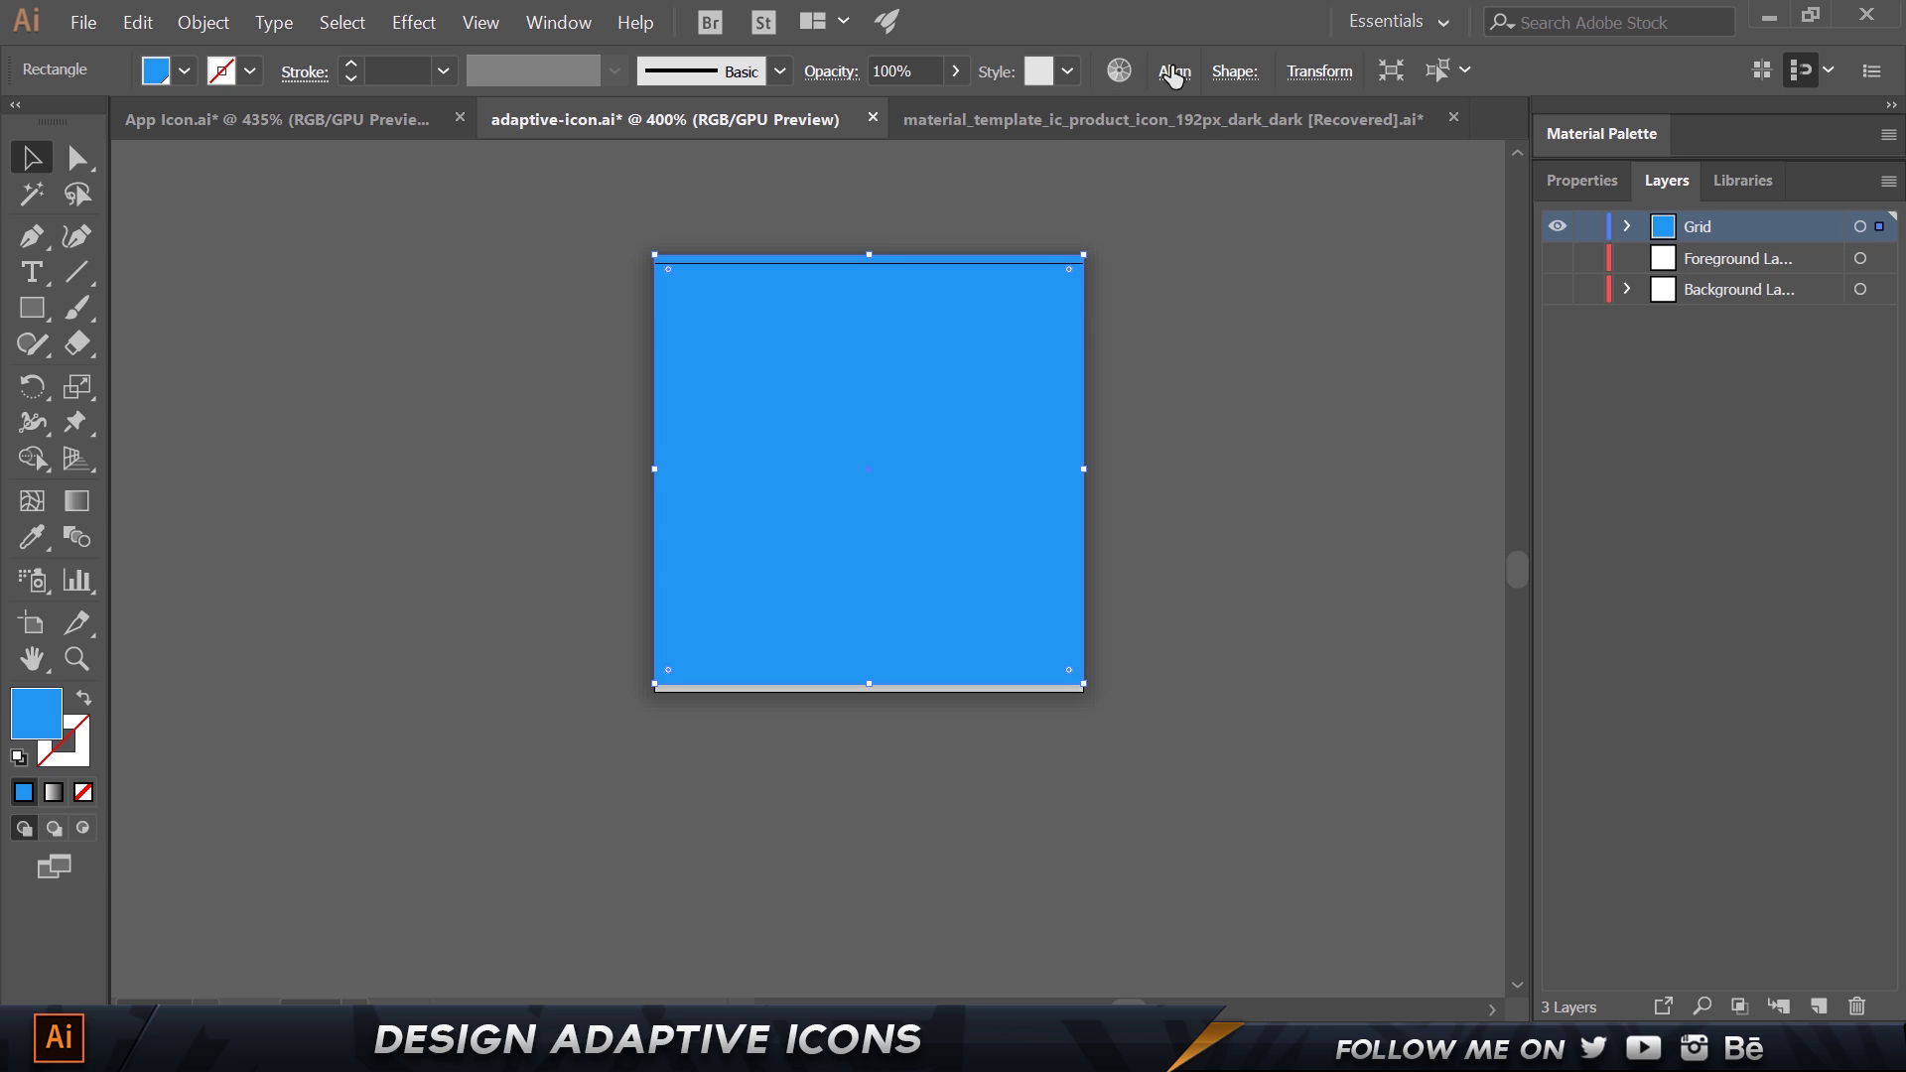
click(1174, 72)
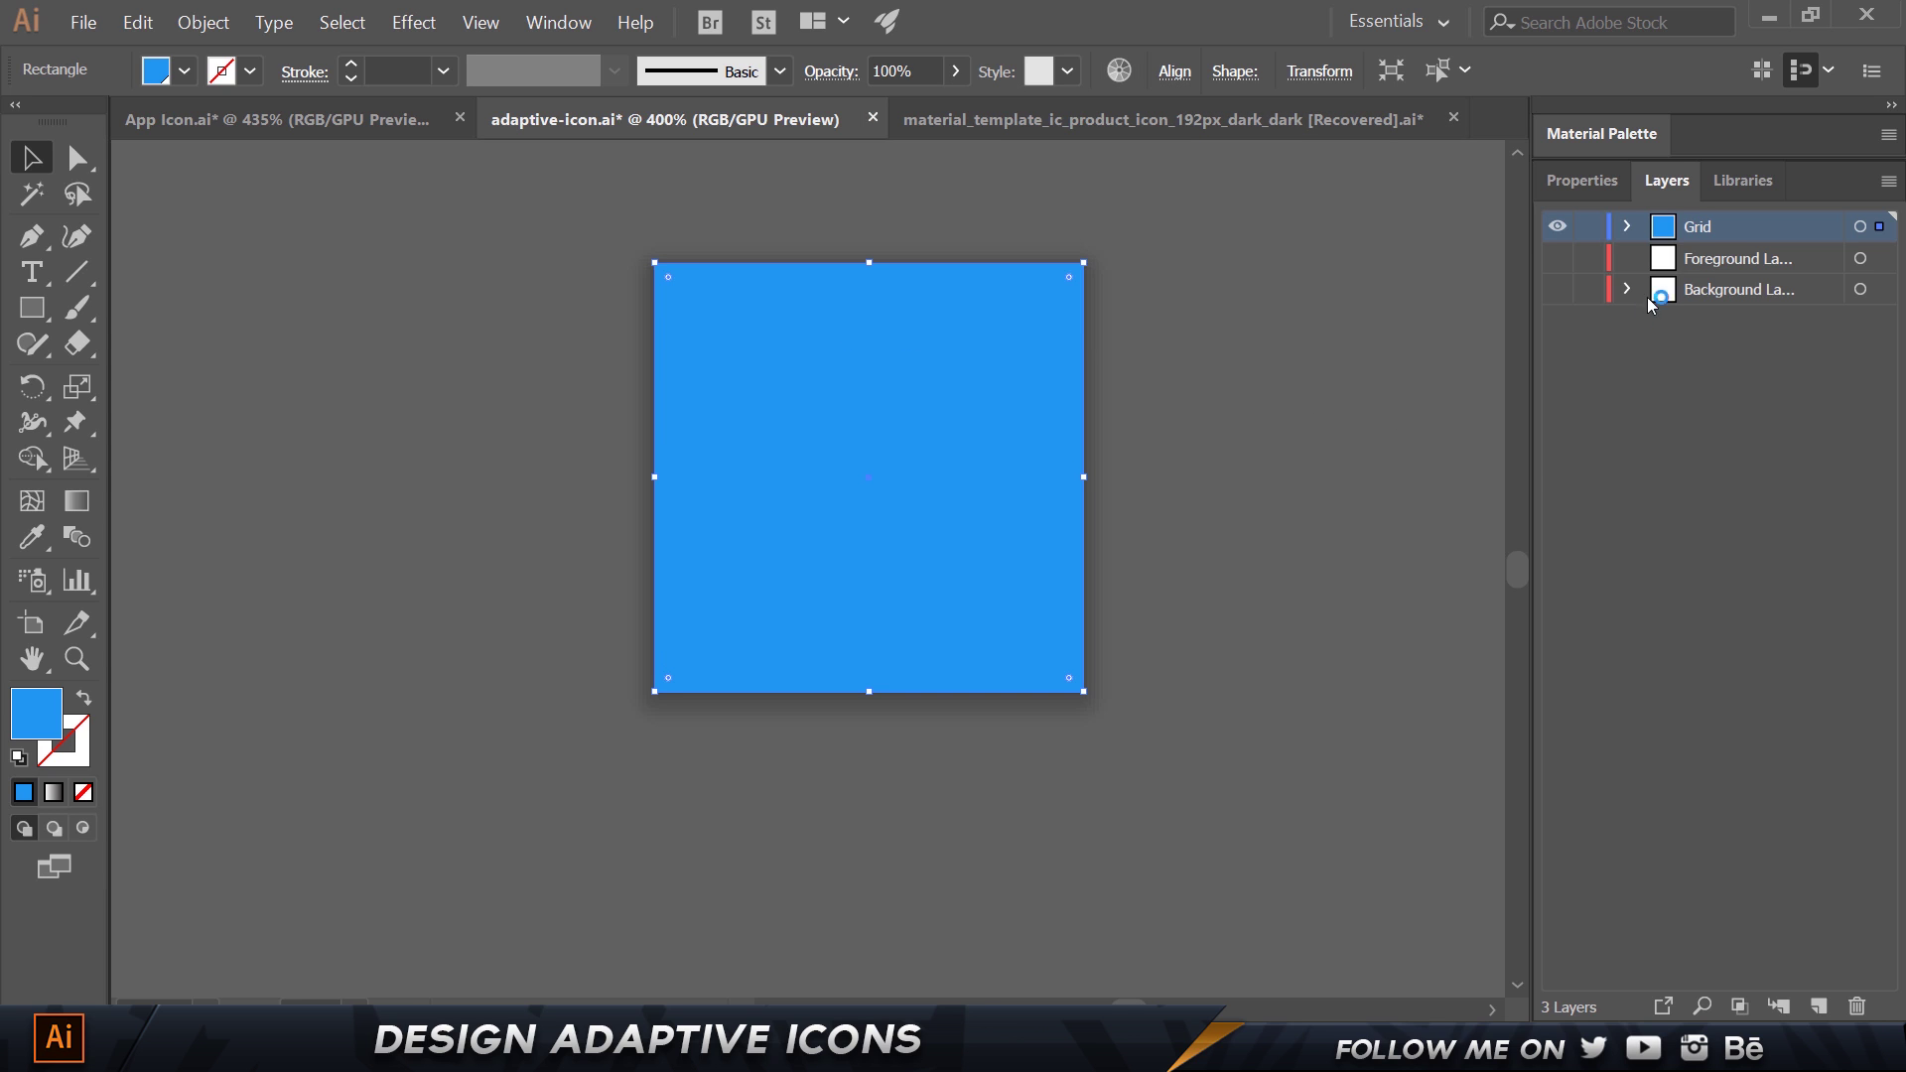
Remove both Drop Shadow effects from the blue square.
click(1584, 187)
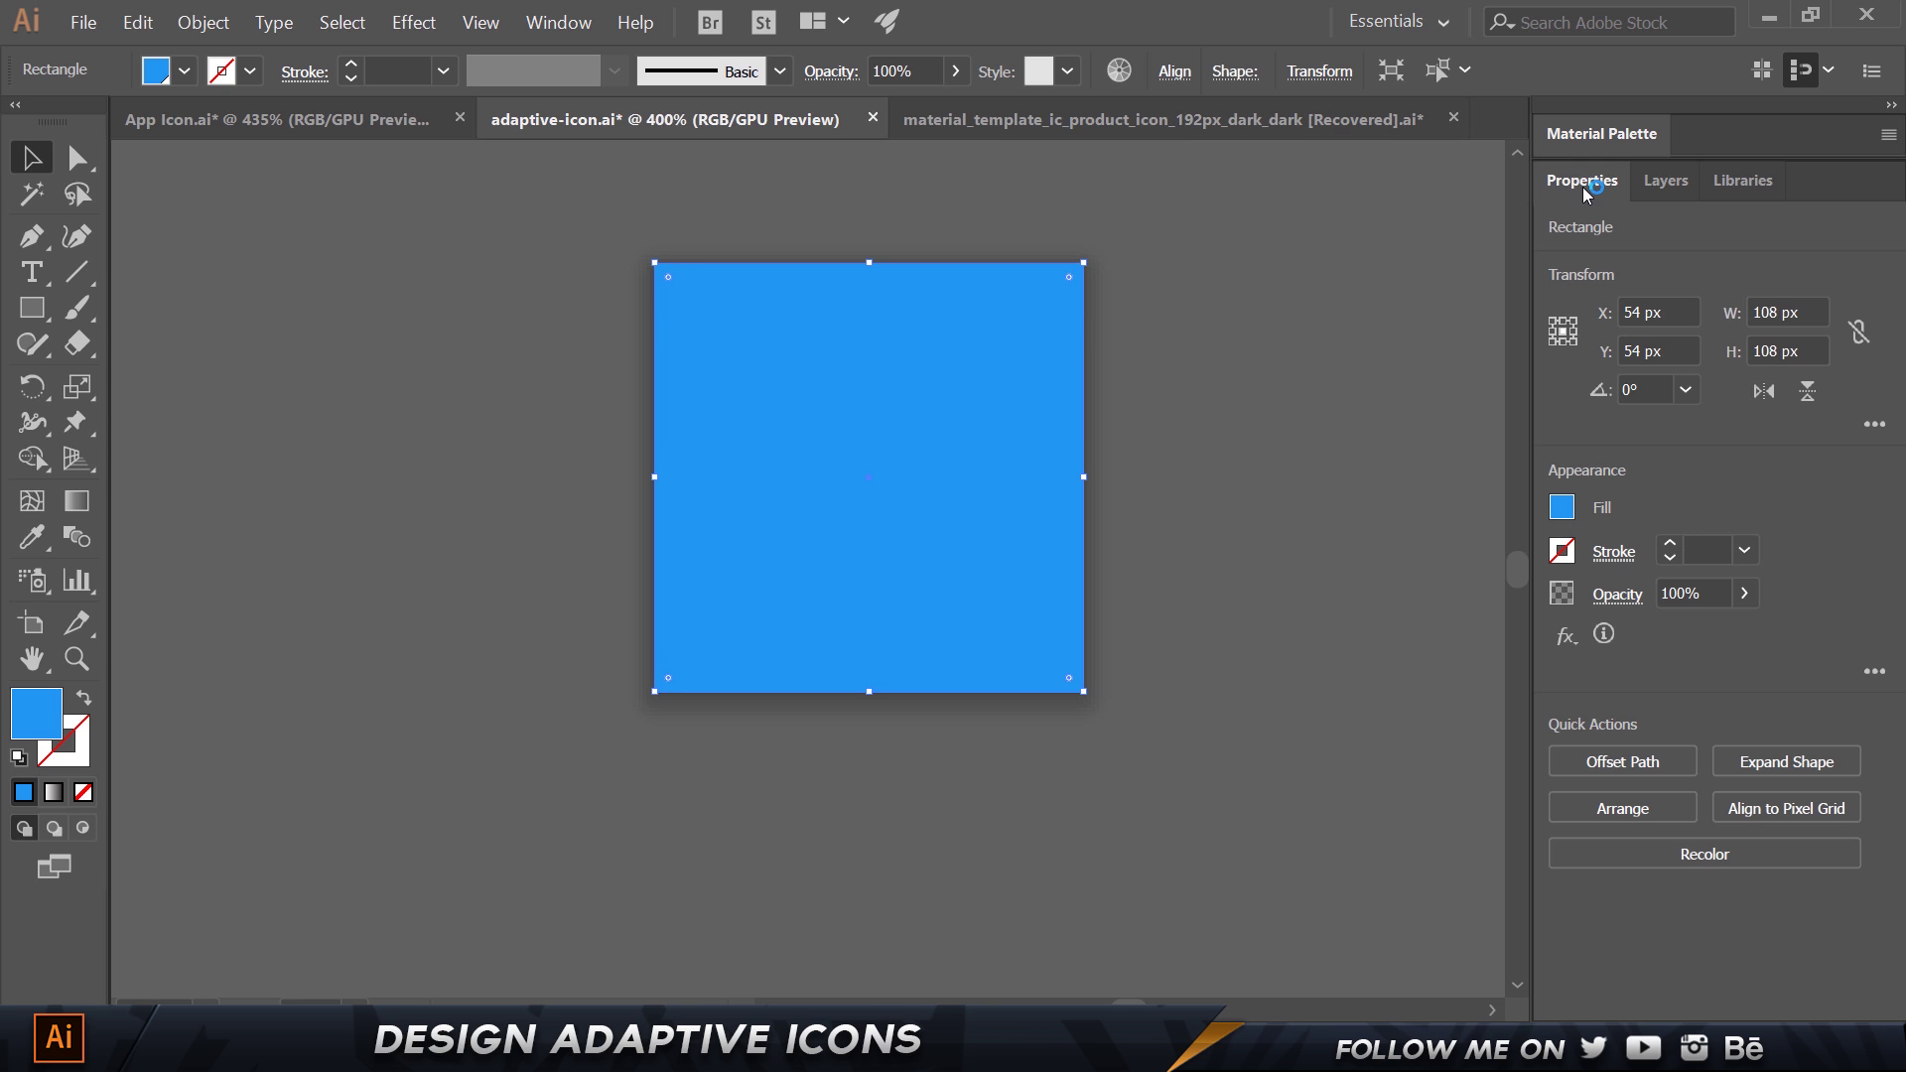
click(1874, 673)
click(1366, 303)
shift+click(1320, 270)
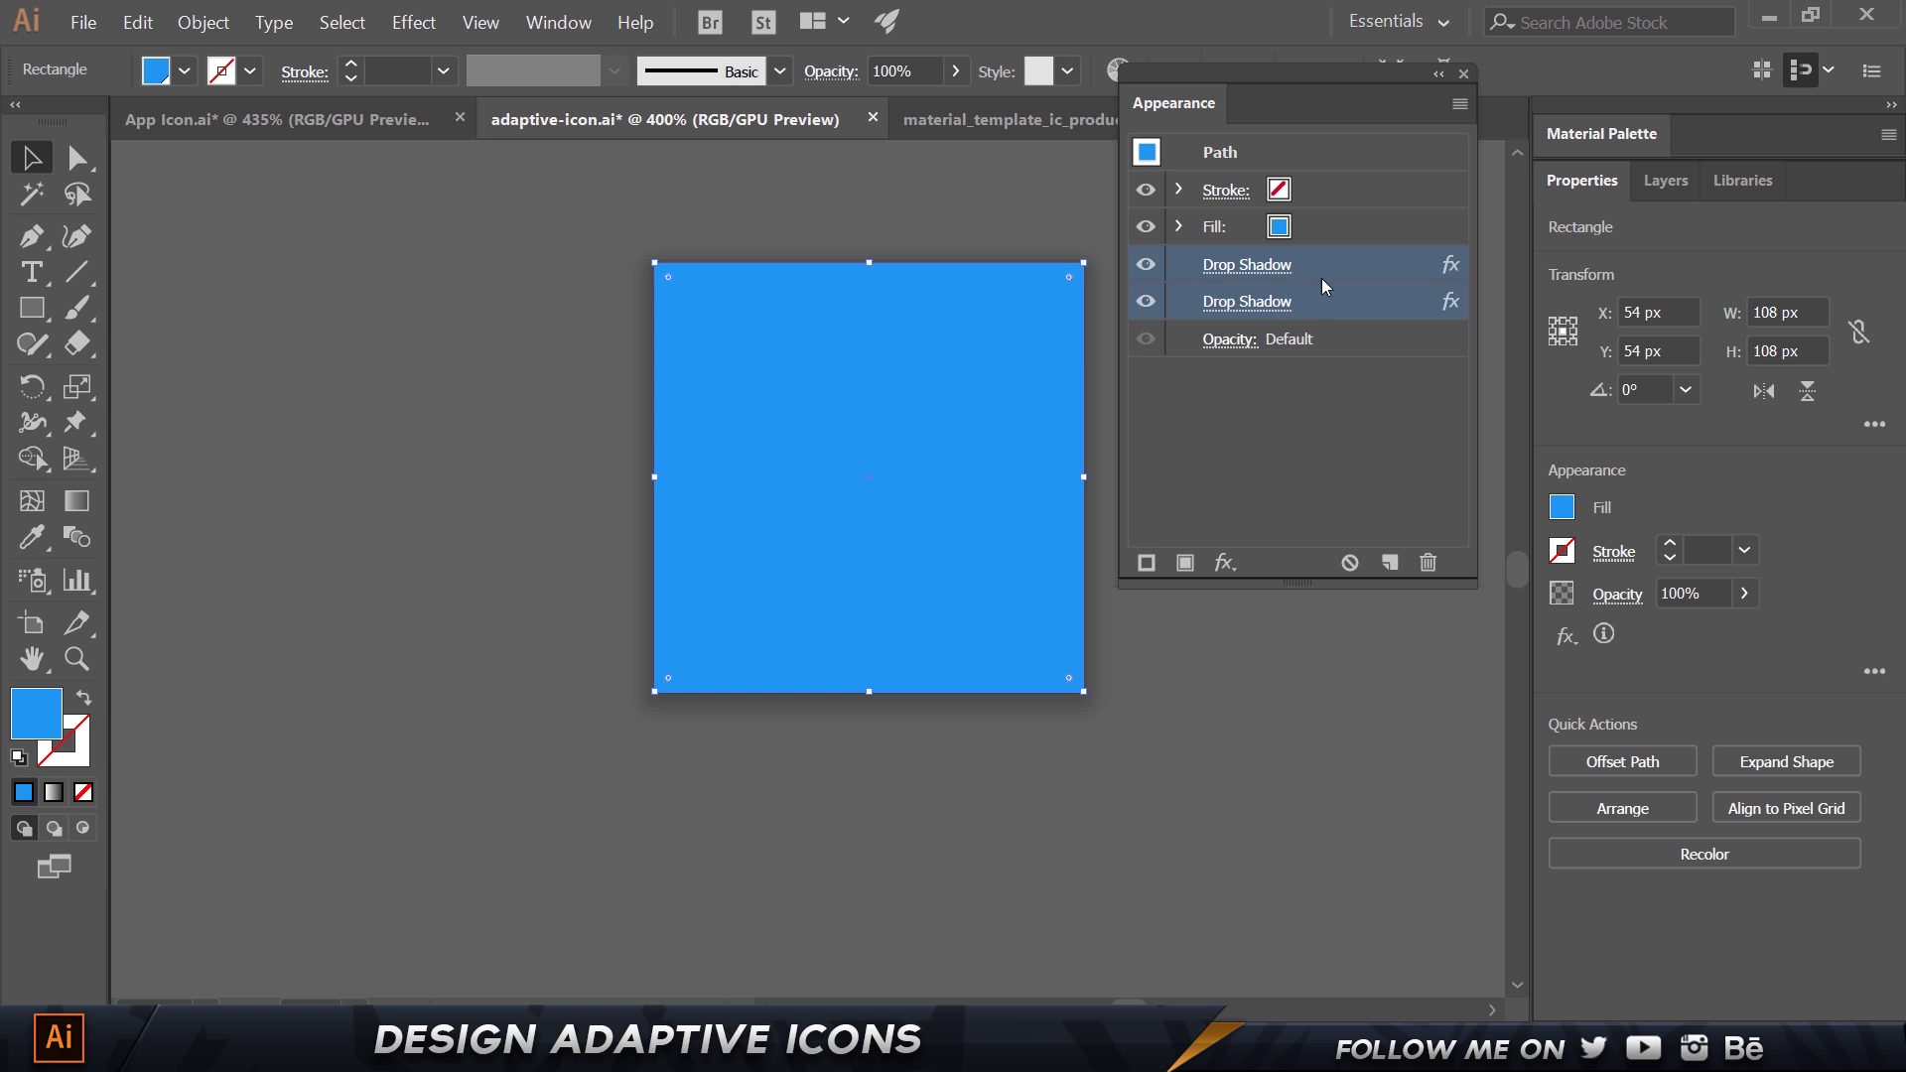
click(1428, 563)
click(1230, 629)
scroll(963, 374, up, 1)
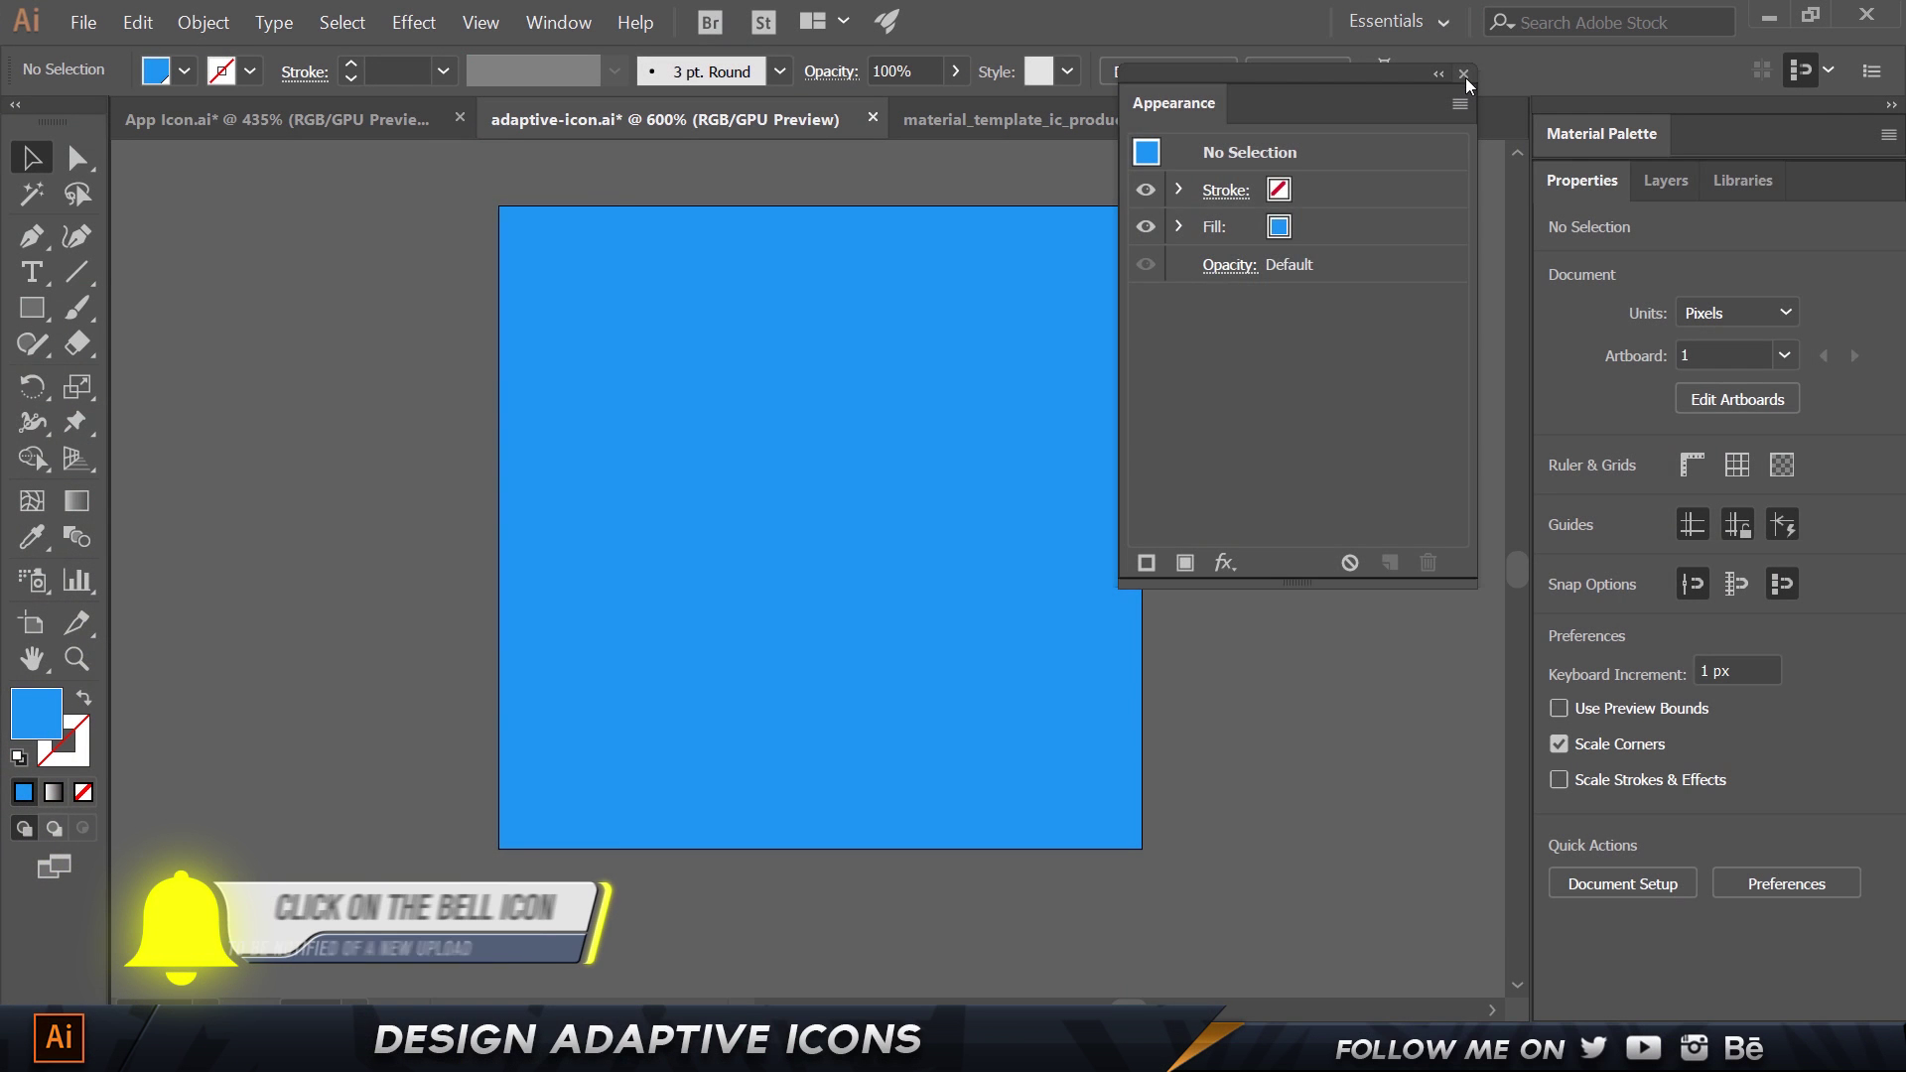
click(1464, 74)
Move the blue square from the Grid layer to the Background layer in its original position and lock that layer.
click(1709, 199)
click(1671, 195)
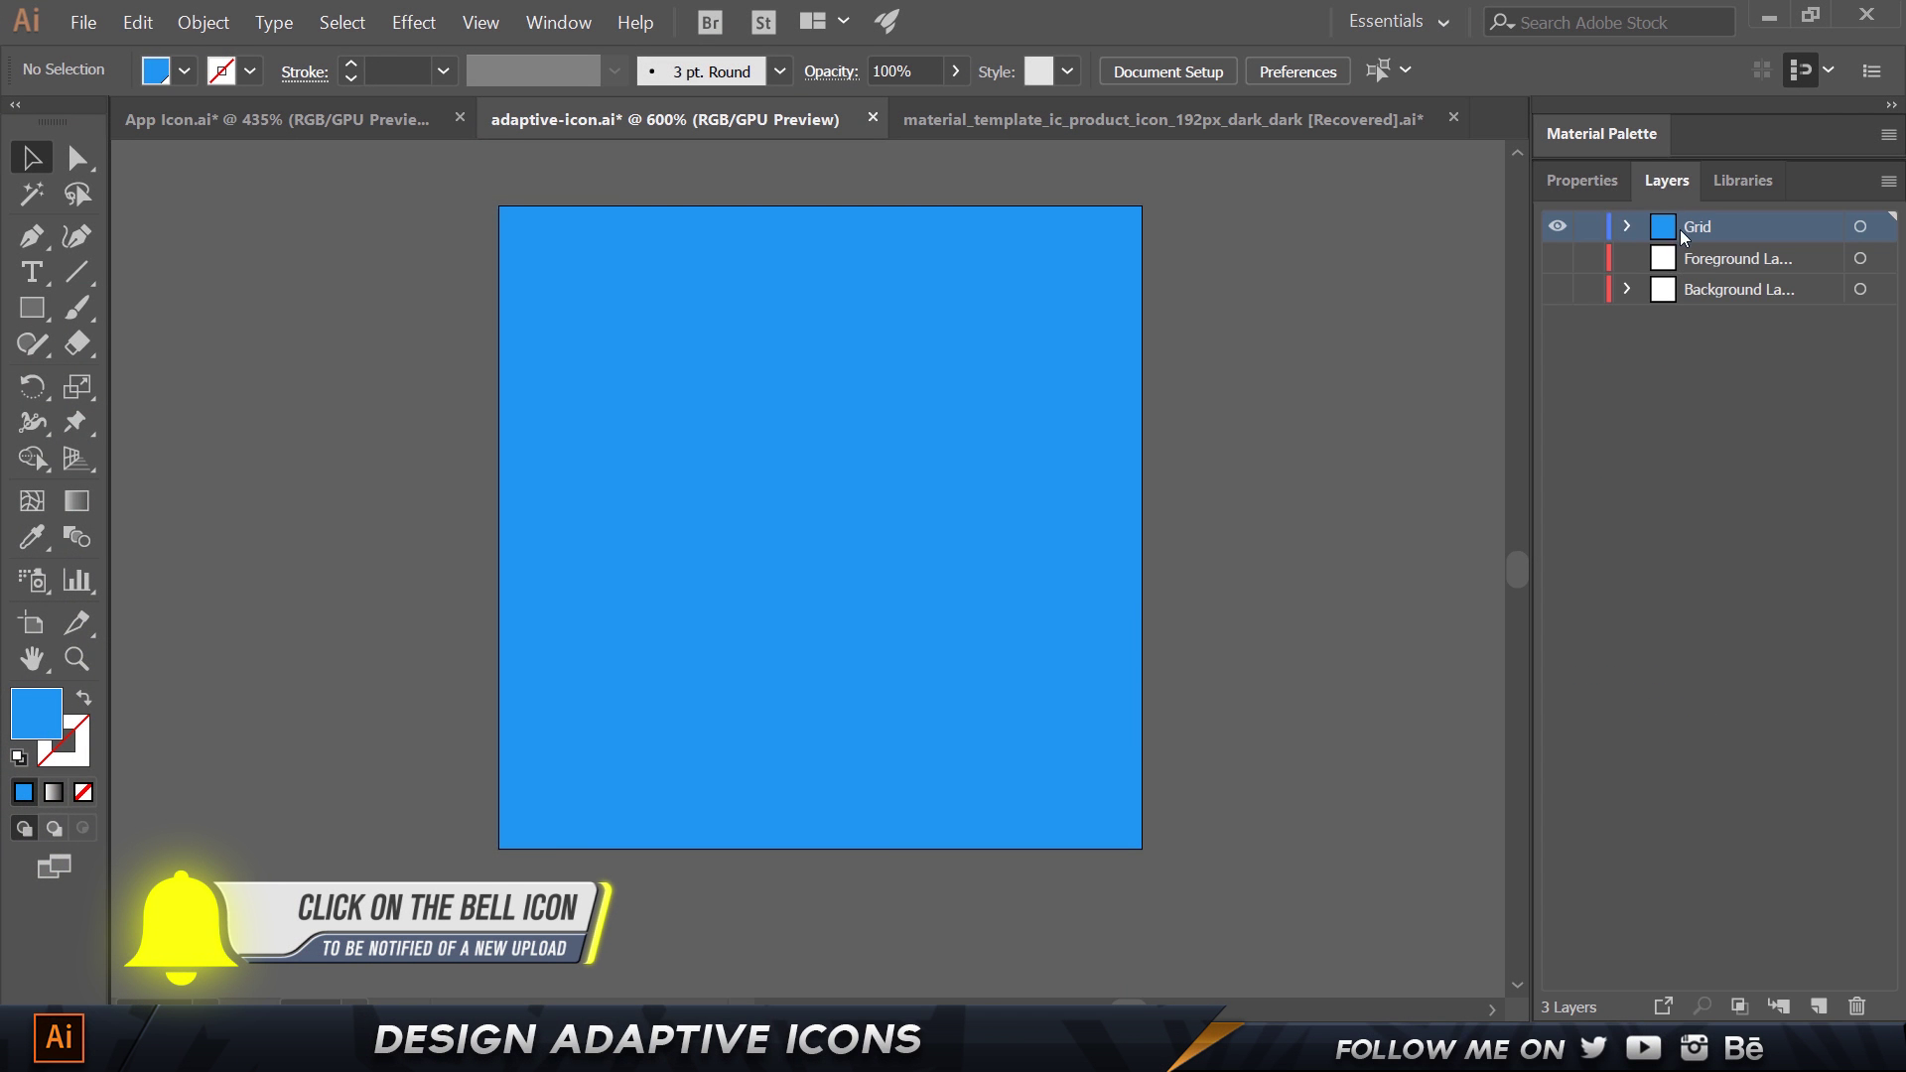
click(1043, 365)
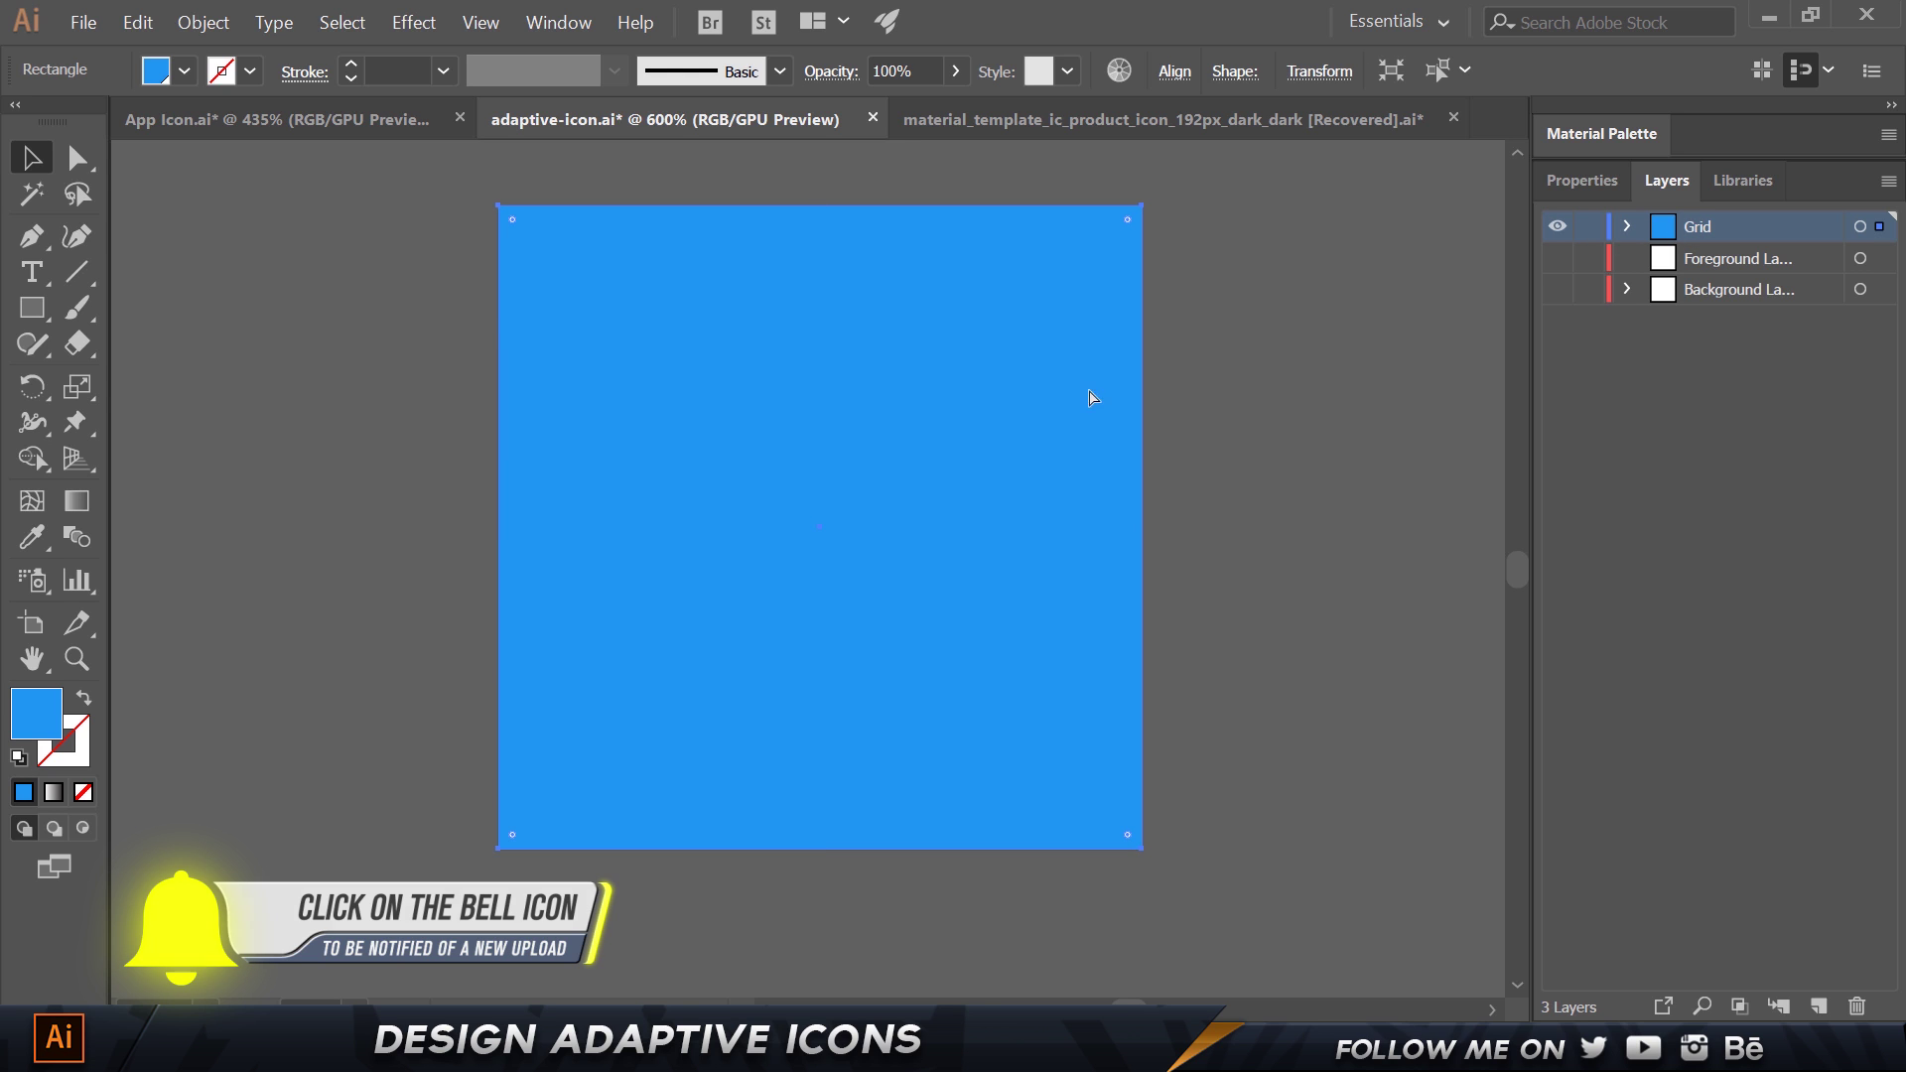
key(ctrl+x)
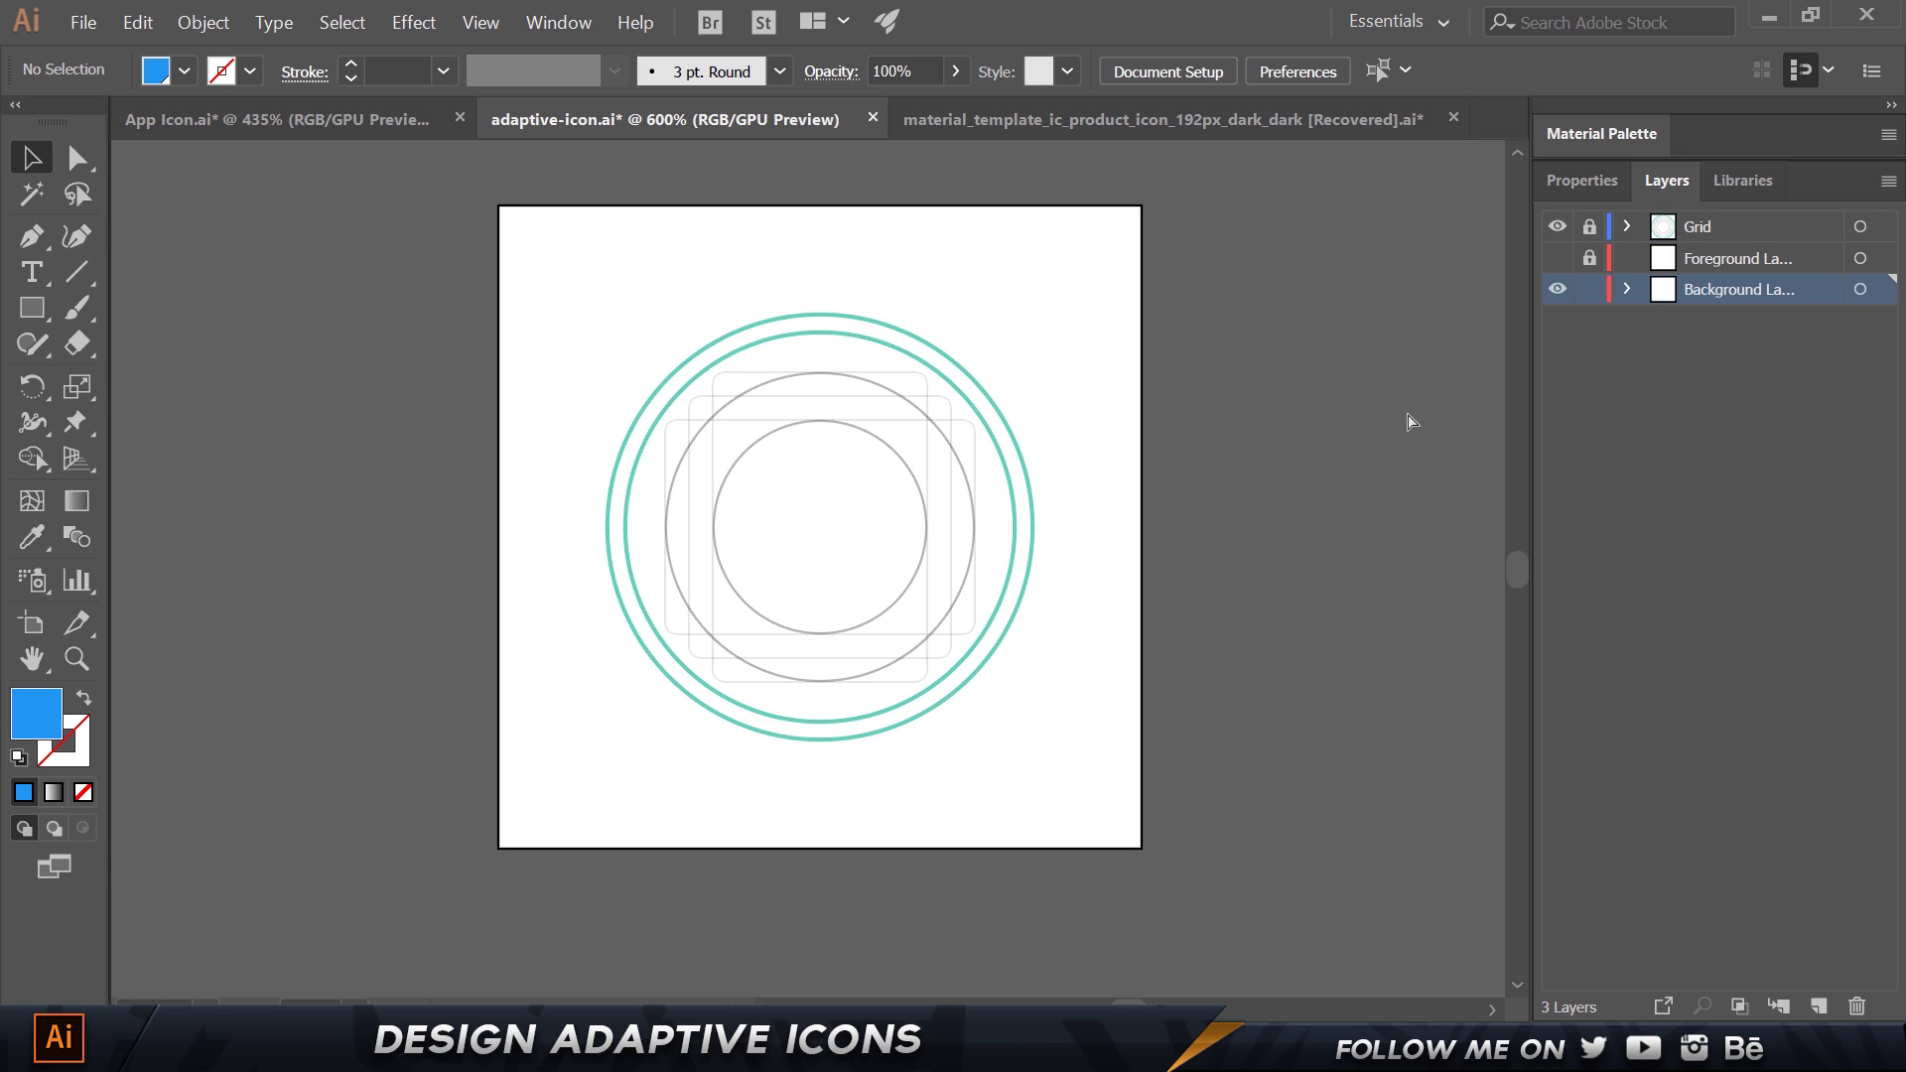
key(ctrl+f)
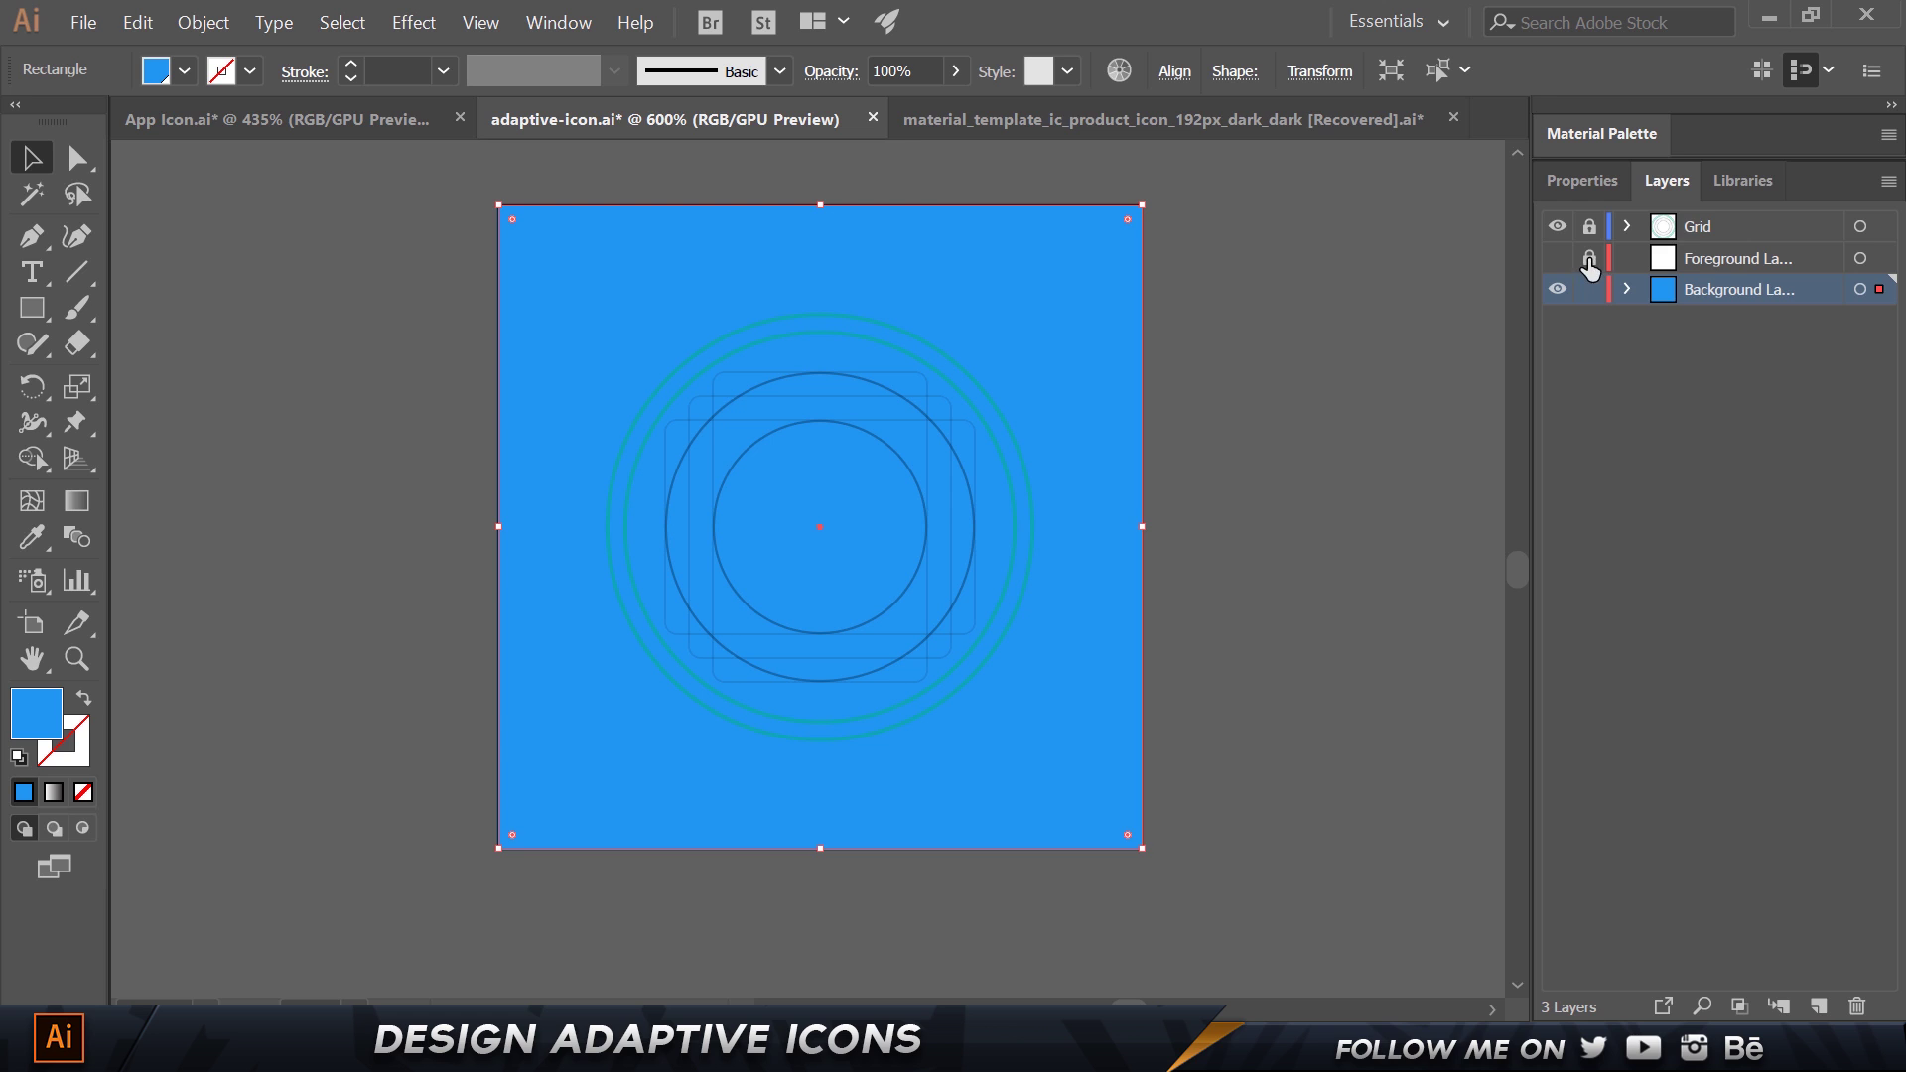
click(1589, 289)
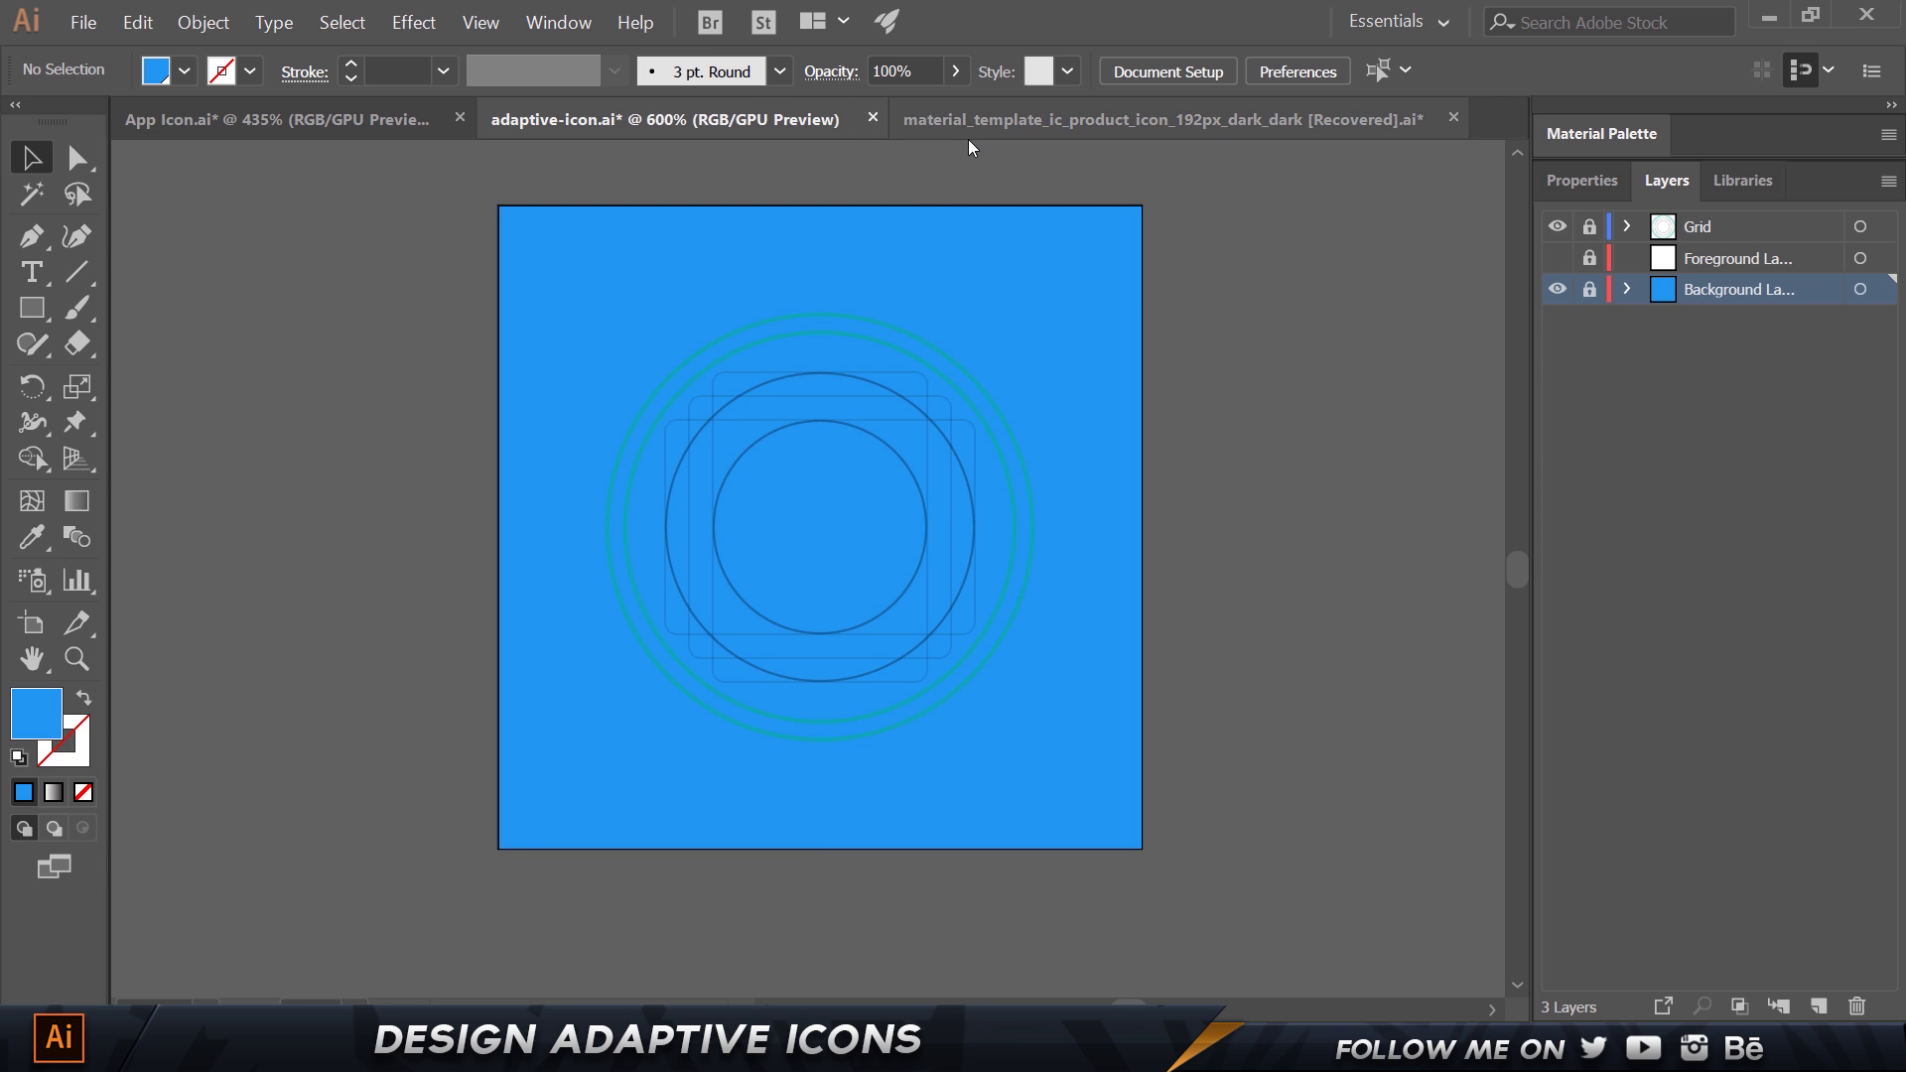
In the product icon document, lock the Background layer and unlock the Foreground and Drop Shadow layers.
click(970, 121)
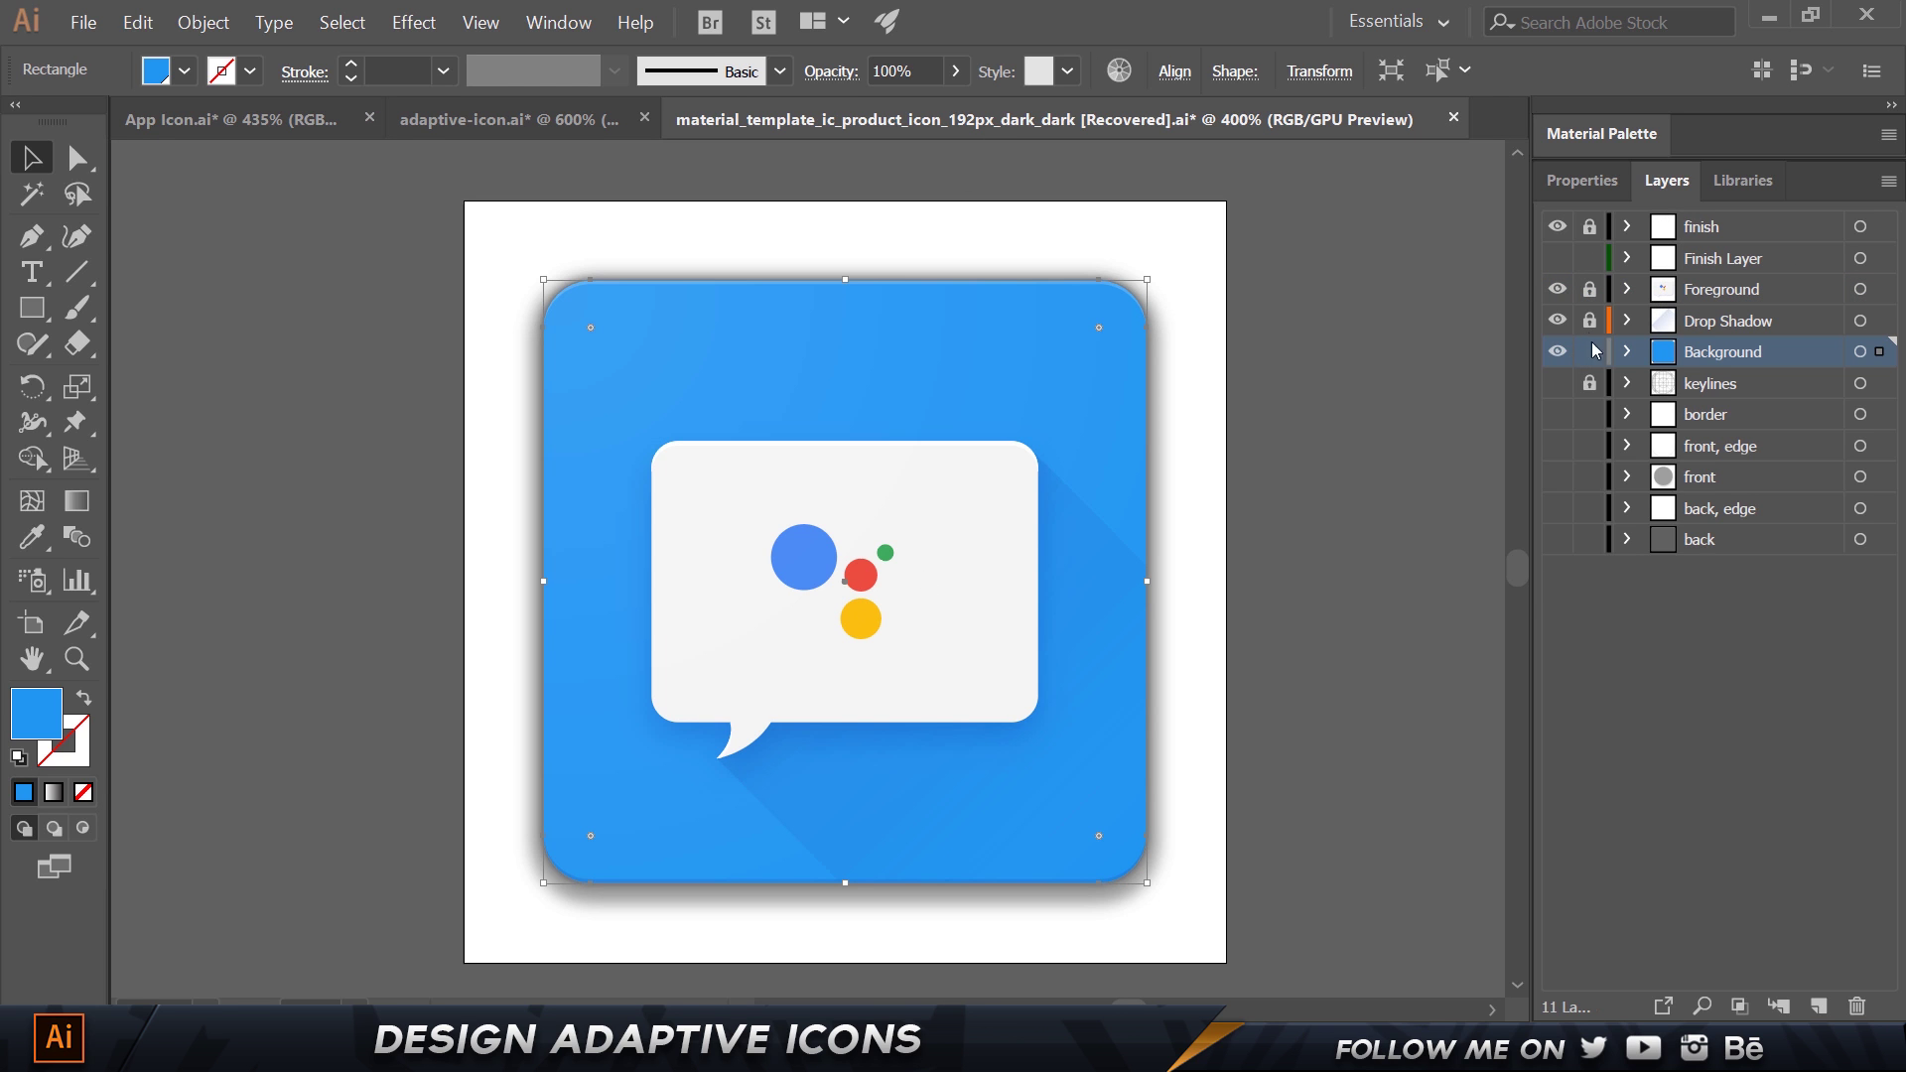
click(1590, 352)
click(1591, 318)
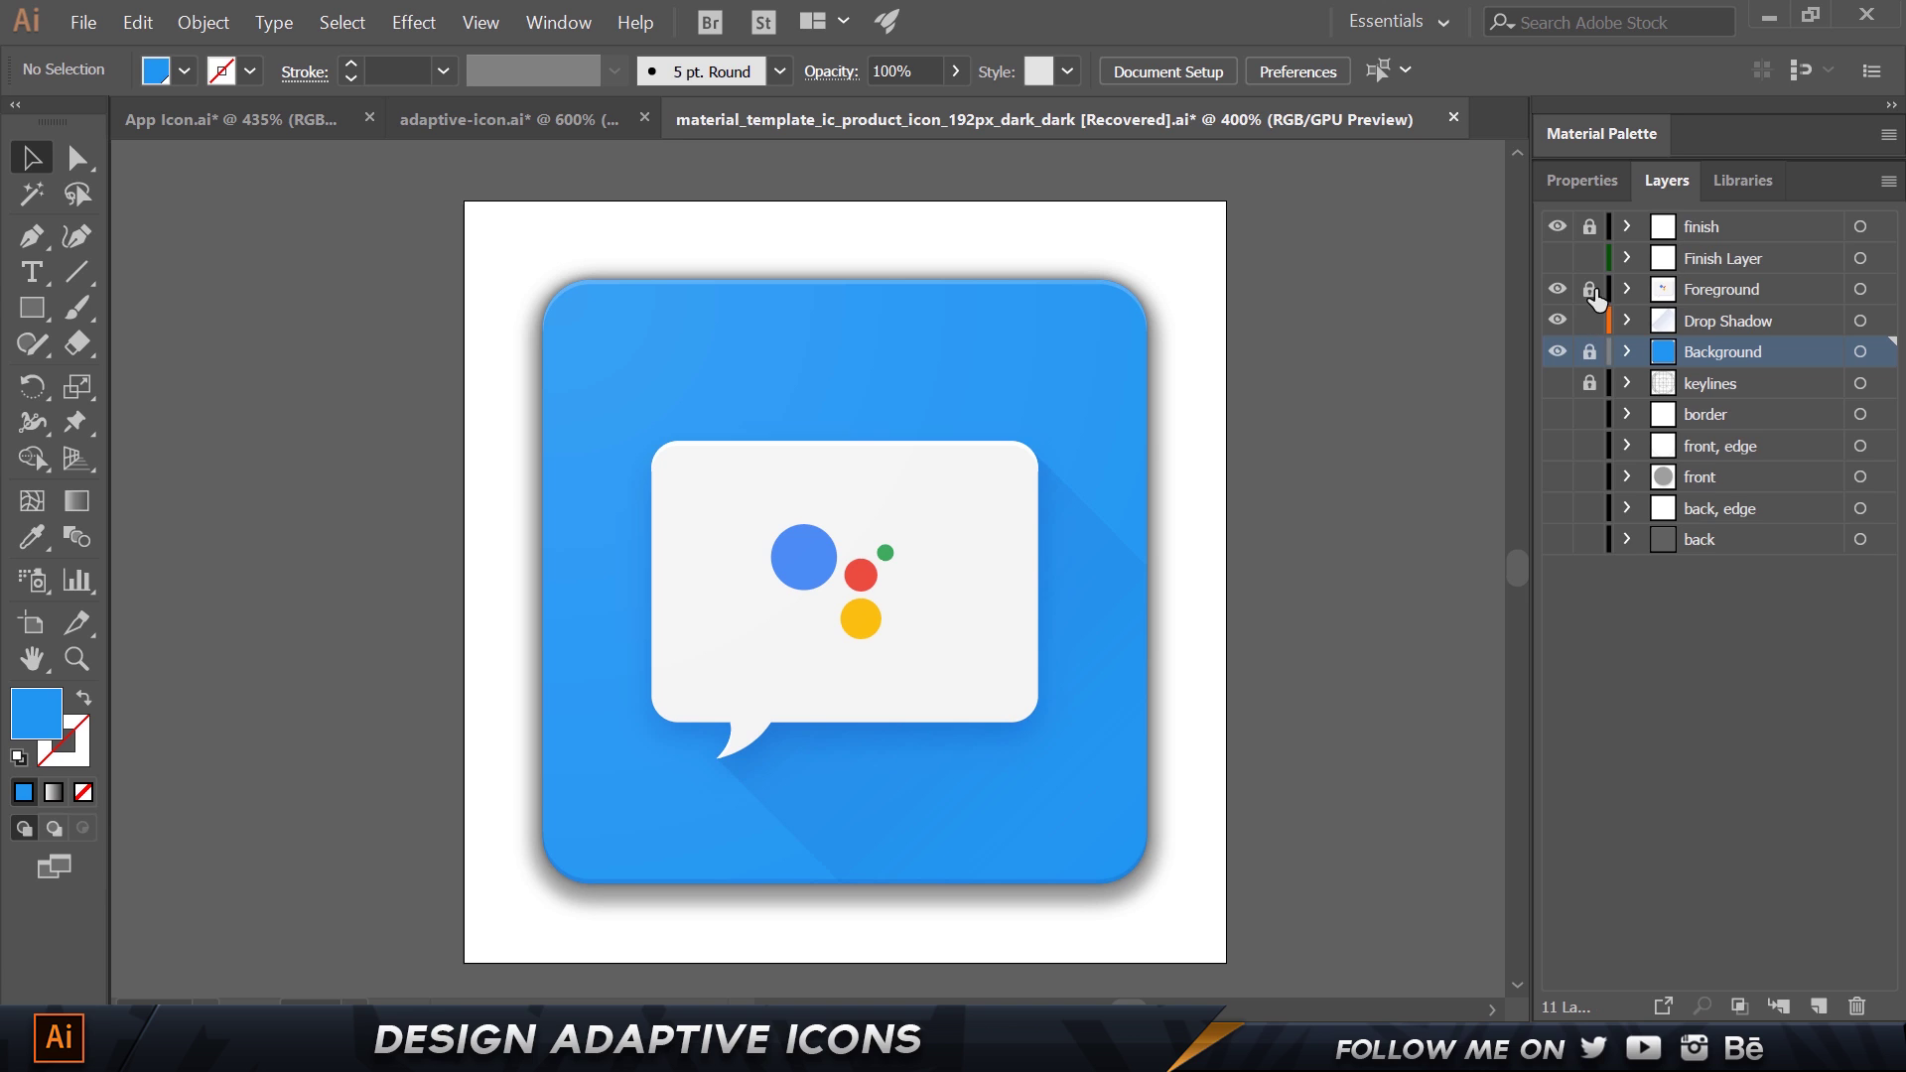
click(1592, 228)
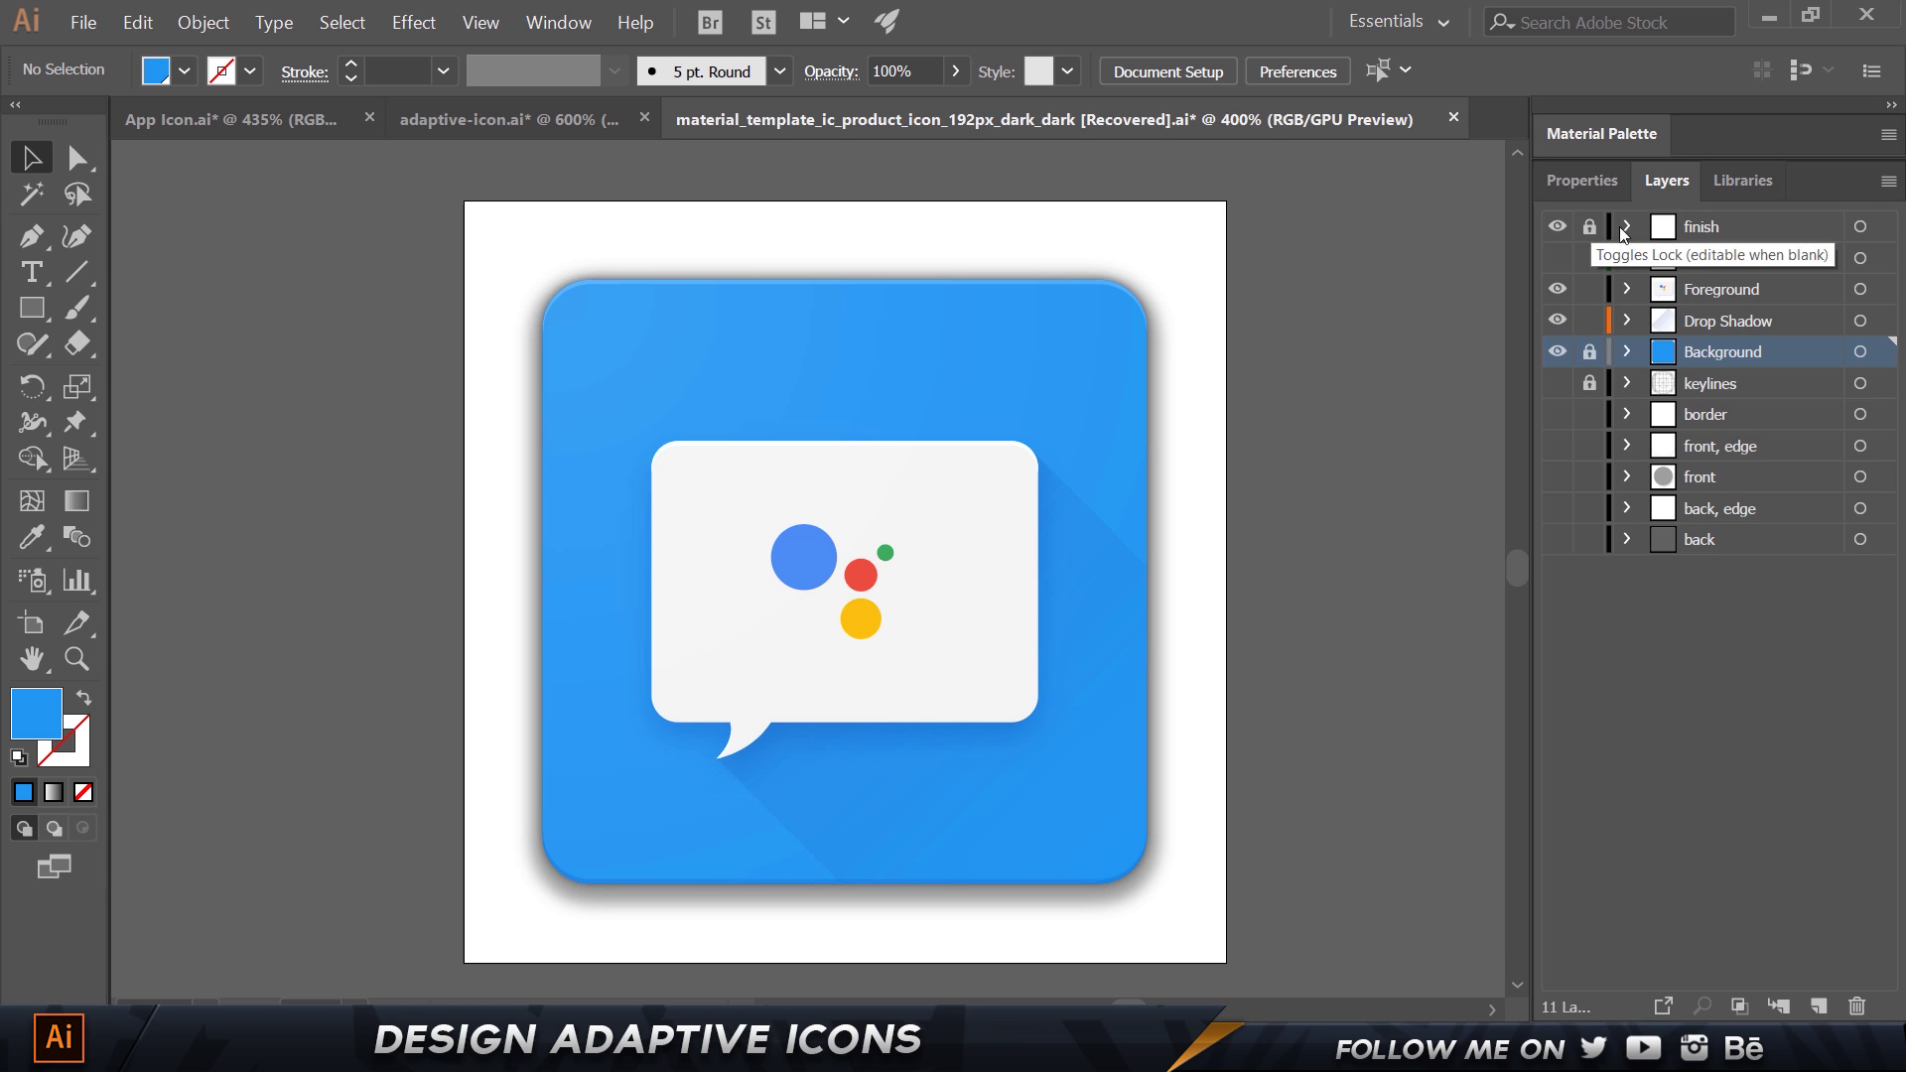
click(1688, 226)
scroll(948, 577, up, 1)
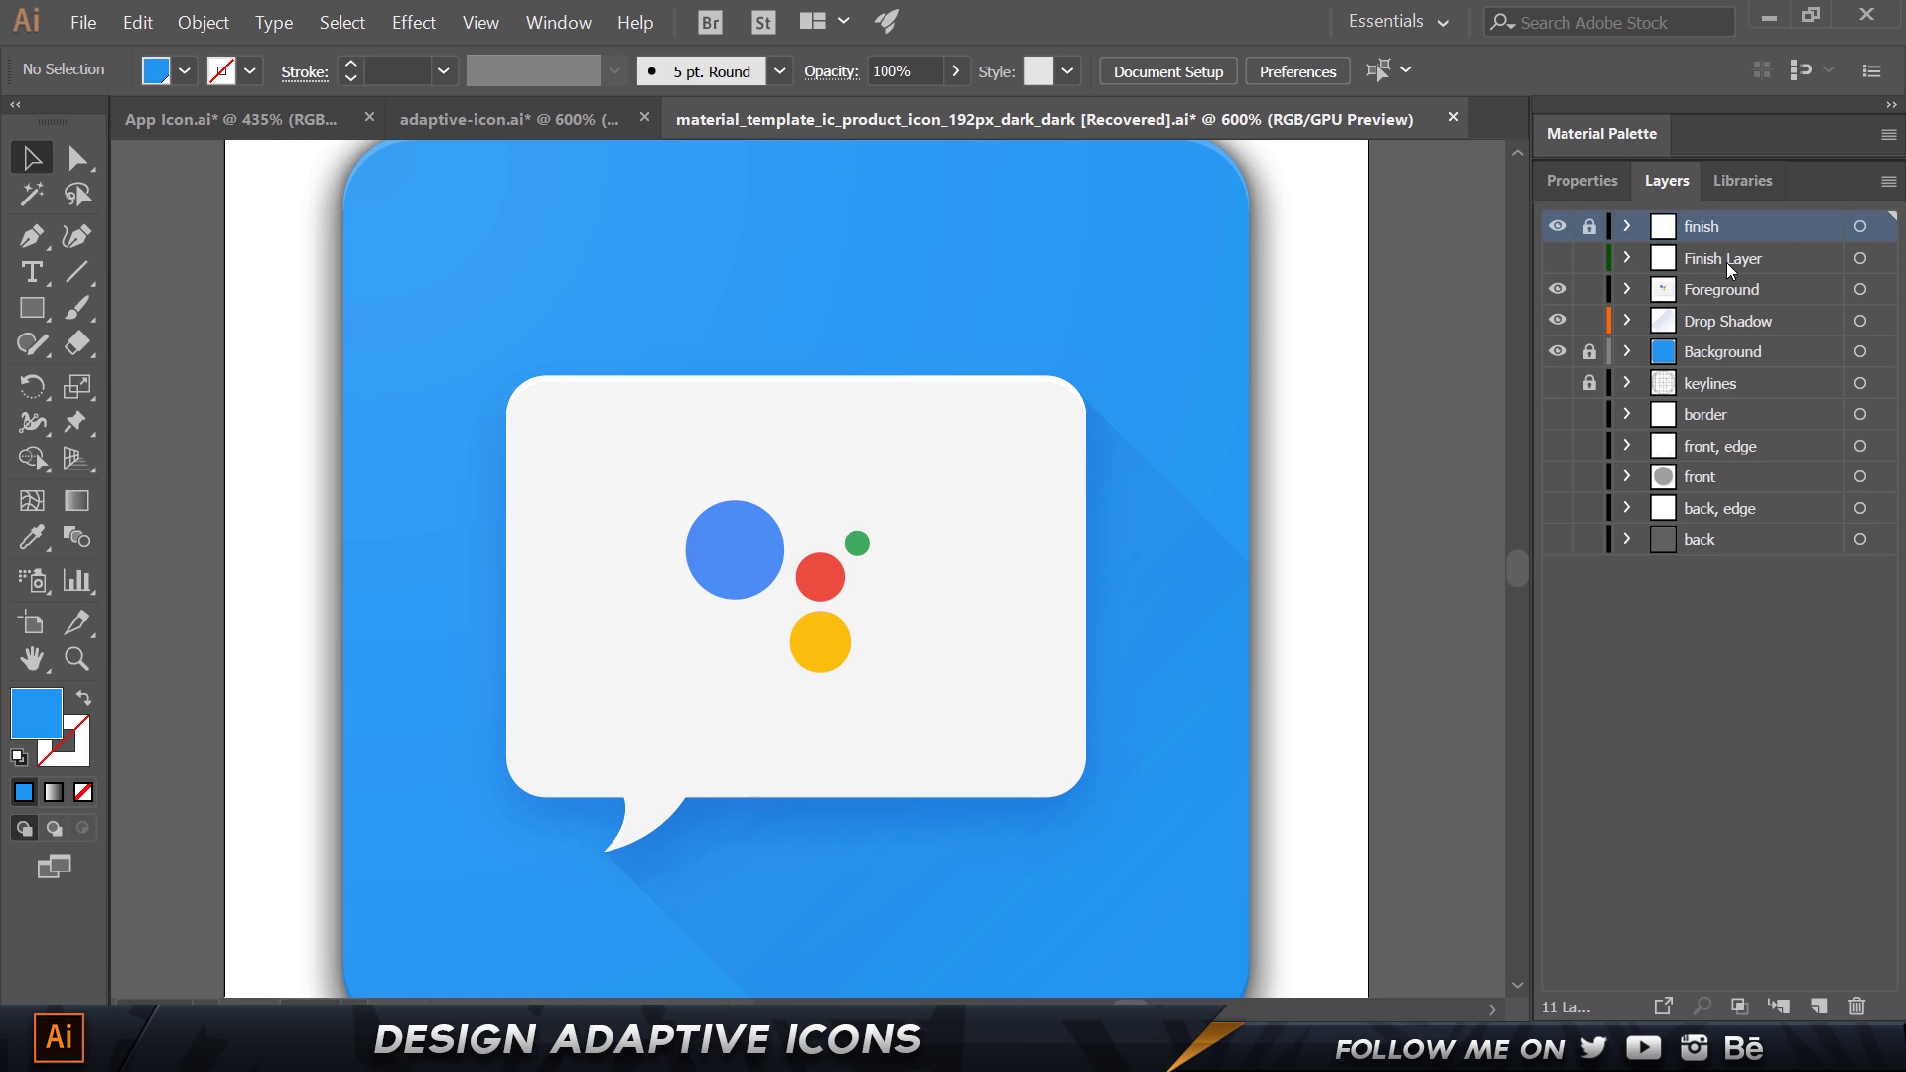
Copy the chat bubble and its long shadow into adaptive-icon's Foreground layer and scale them down to roughly half size within the circles.
click(1722, 293)
shift+click(1708, 324)
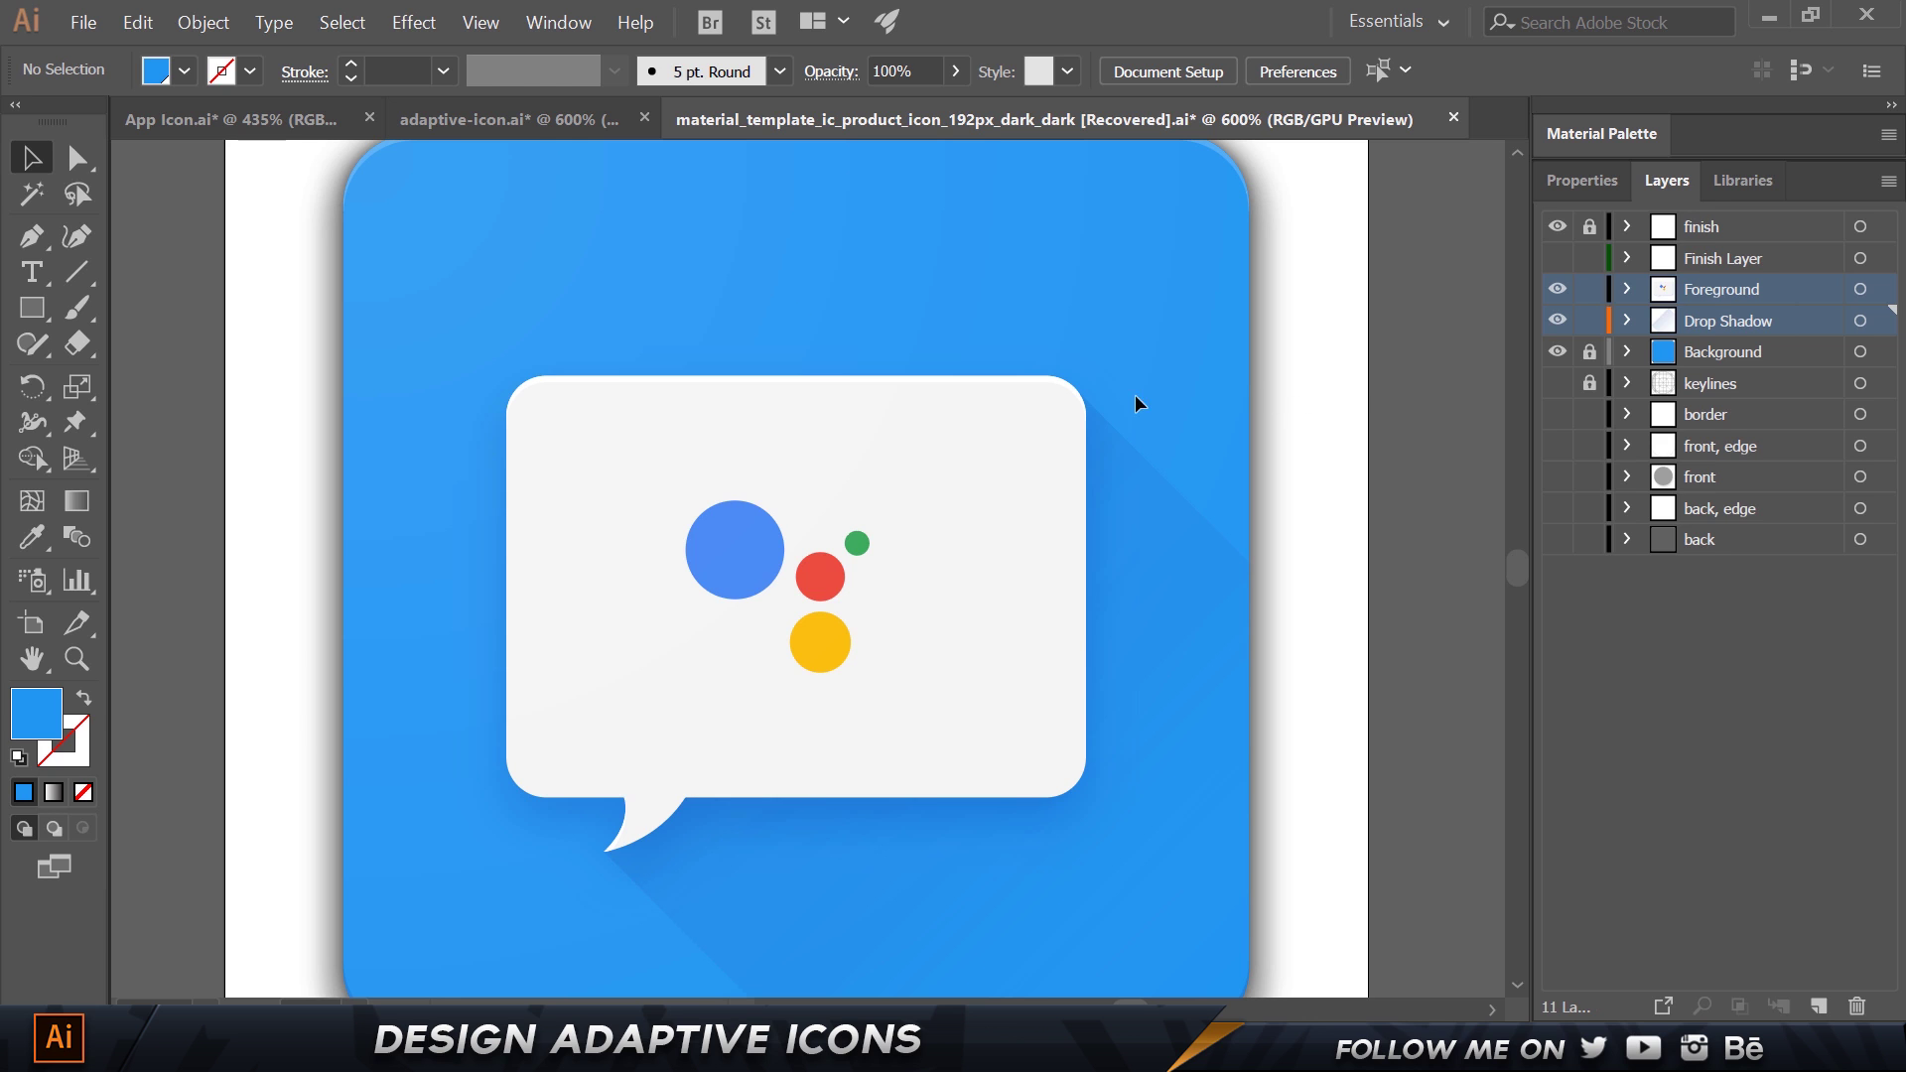
click(510, 117)
key(ctrl+v)
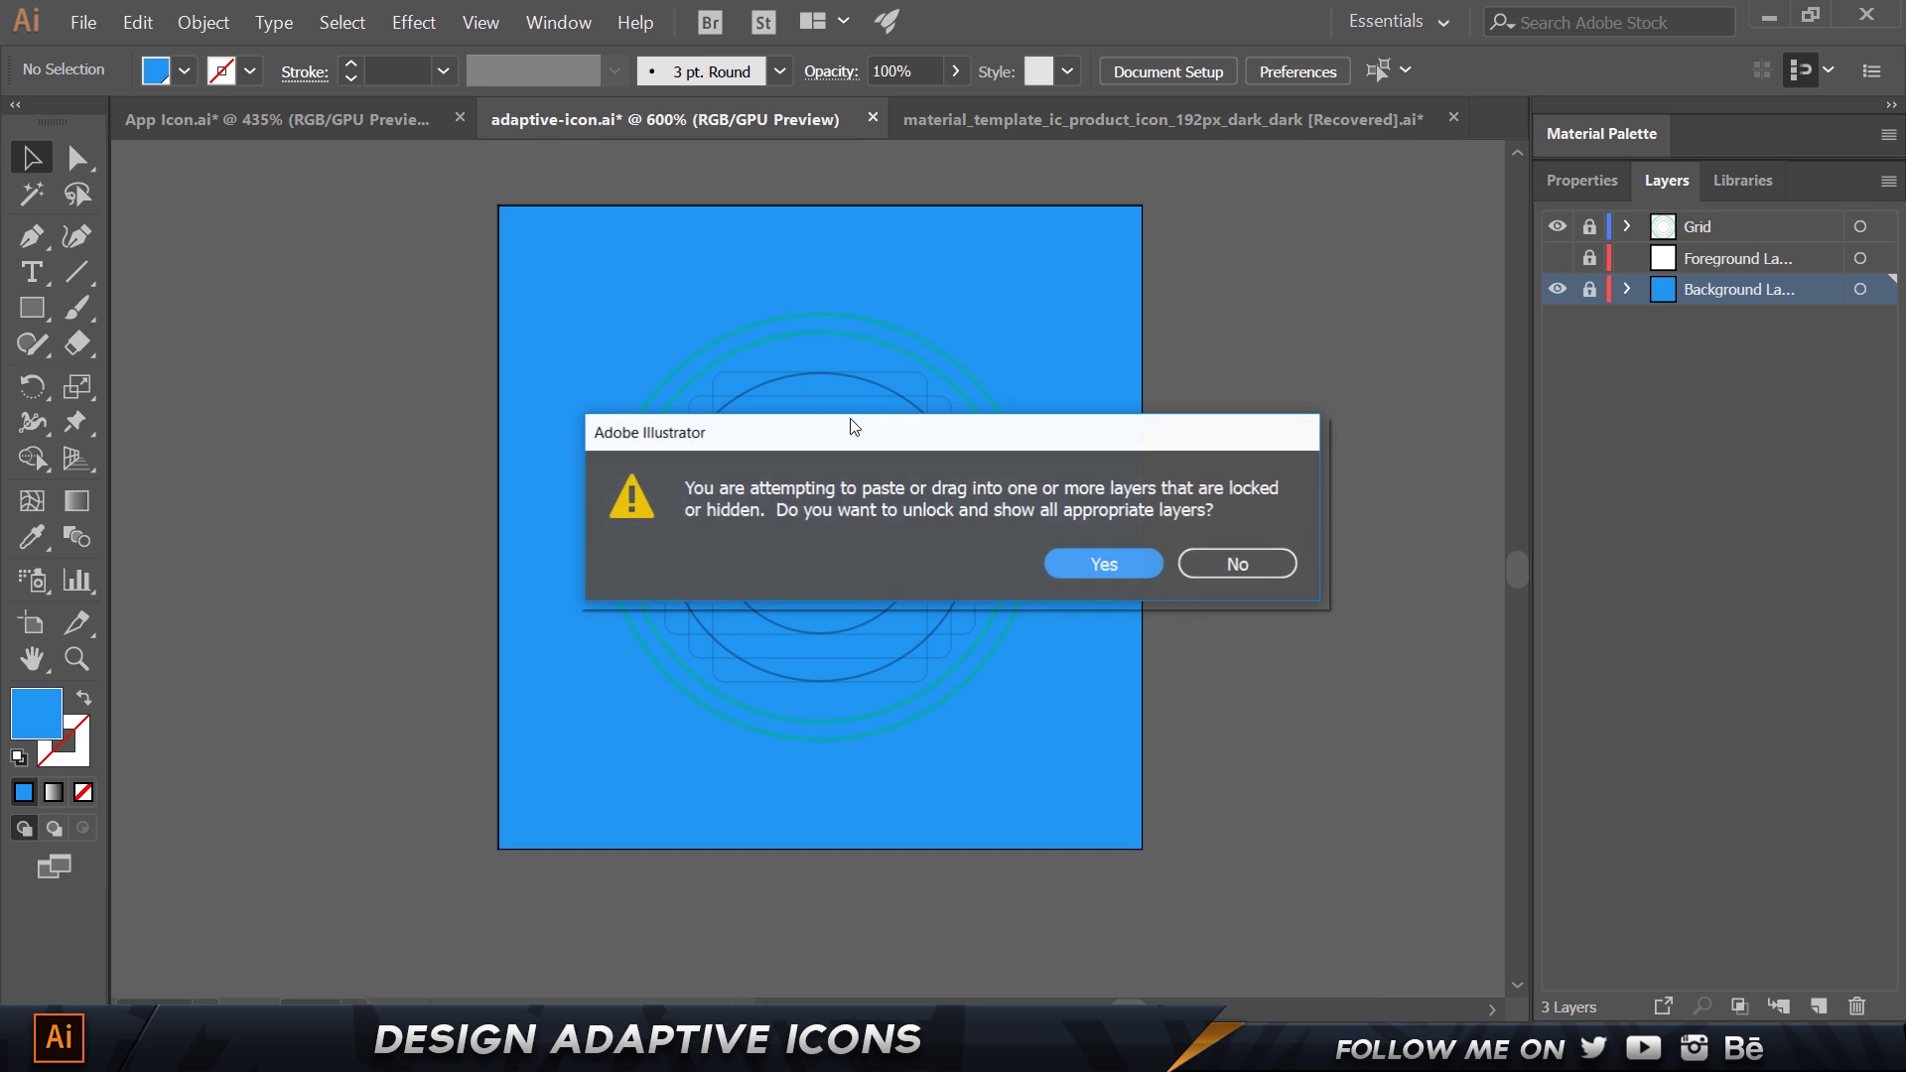
click(1123, 563)
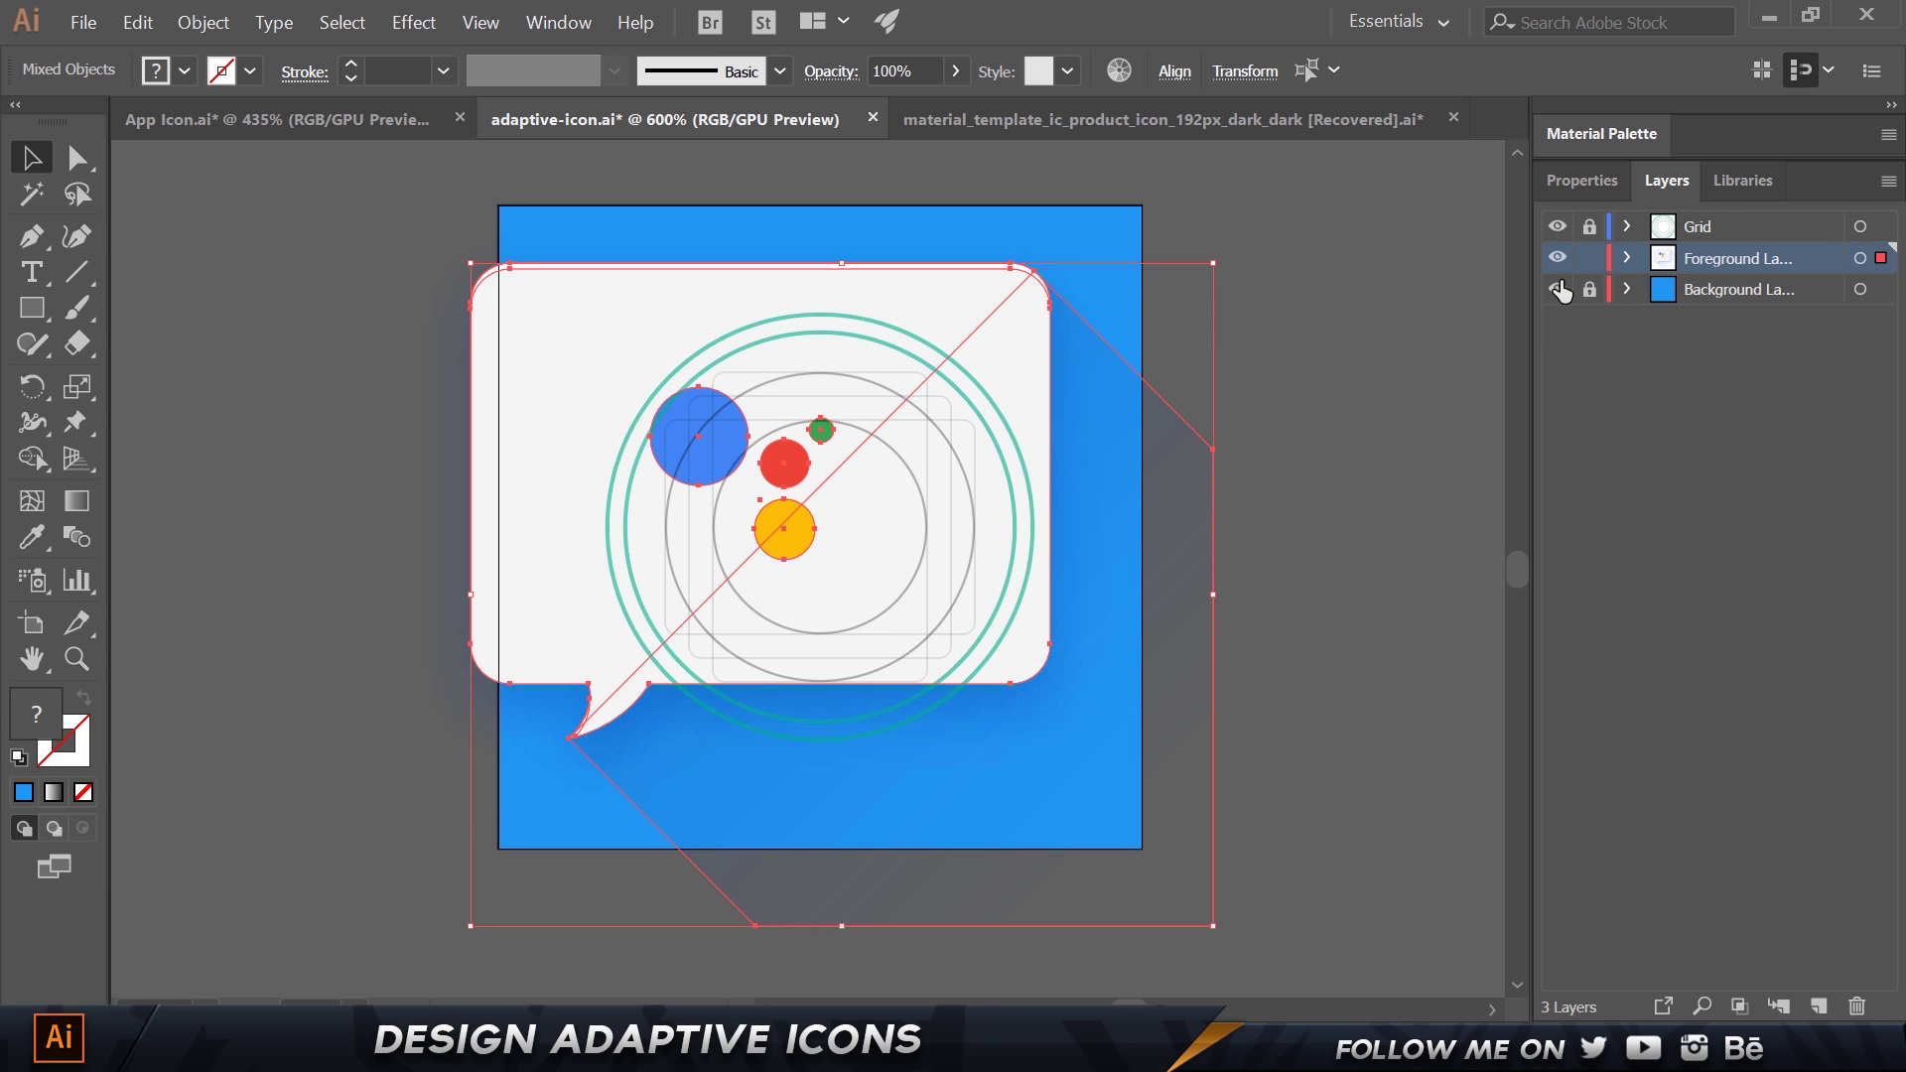
drag(1216, 260, 1034, 344)
scroll(864, 434, up, 2)
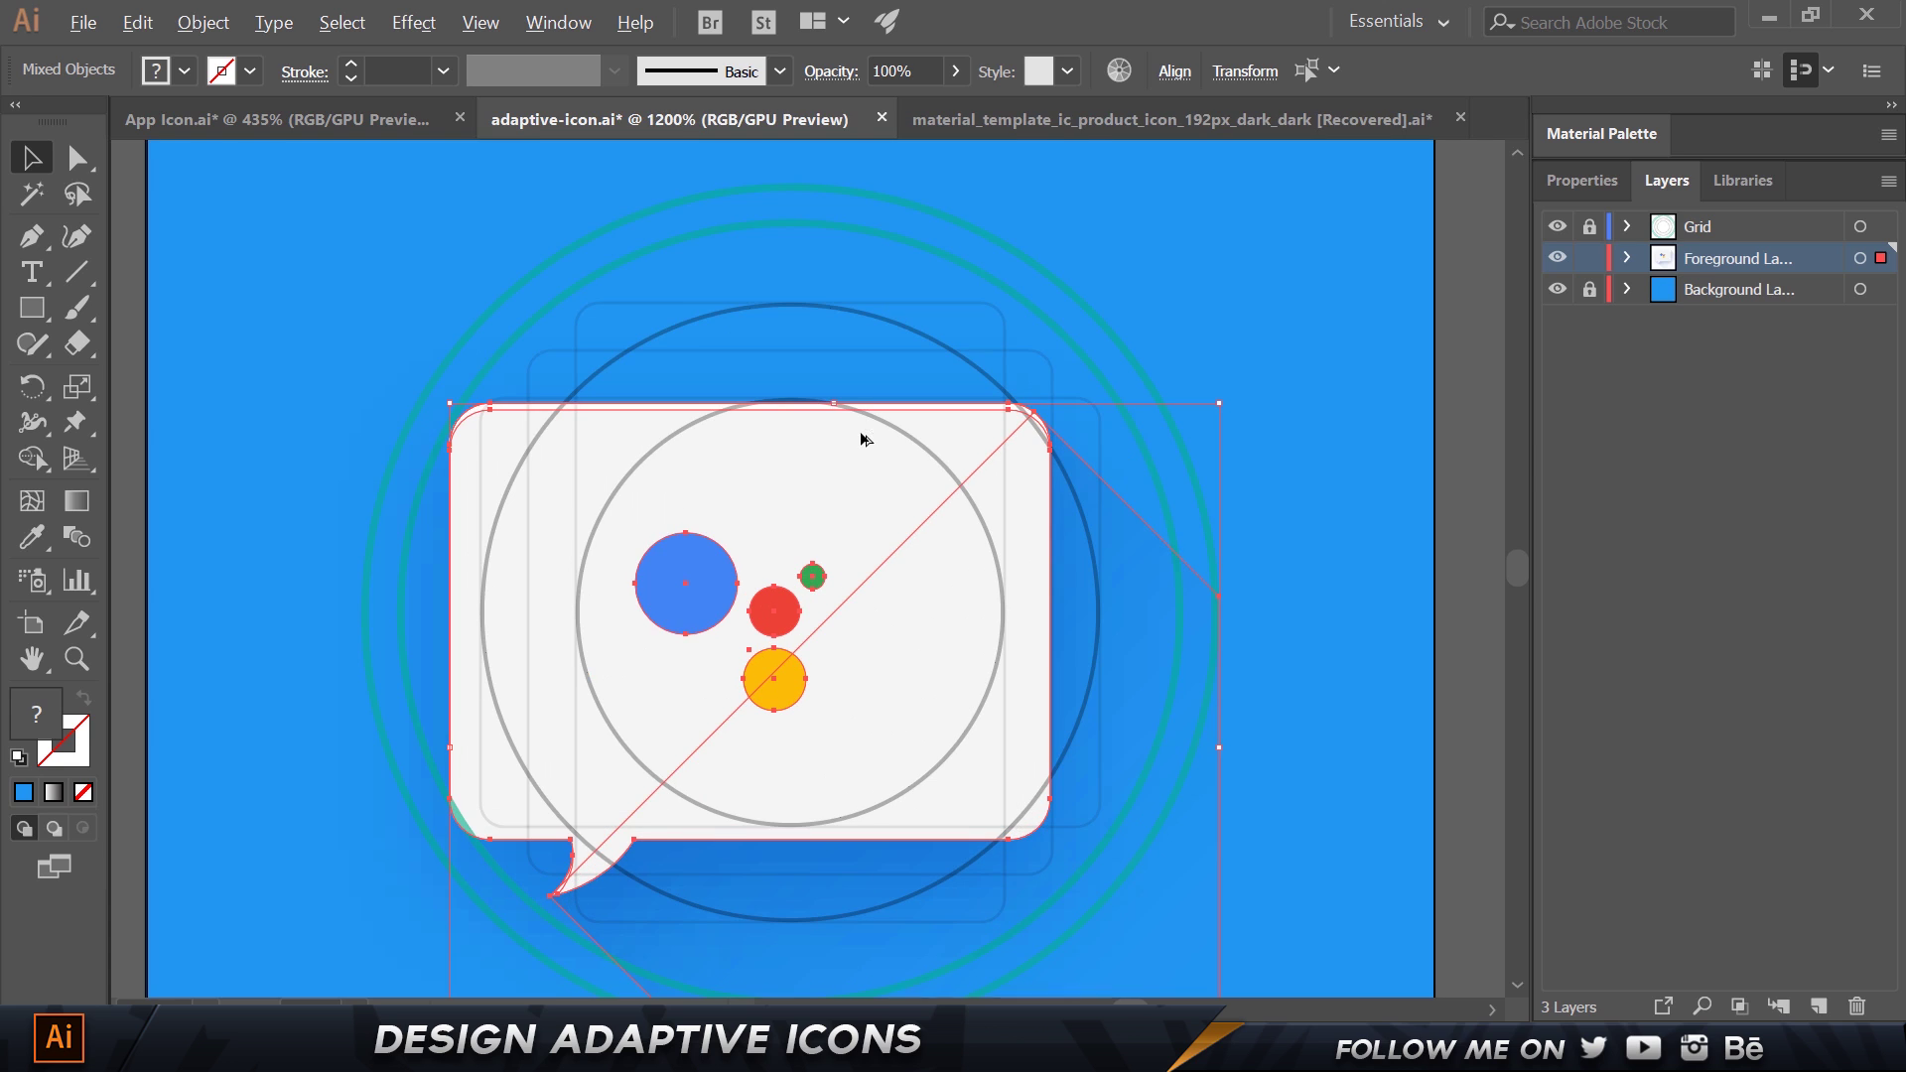
Recolor all strokes on the Grid layer black (000000) and lock the layer again.
click(1682, 238)
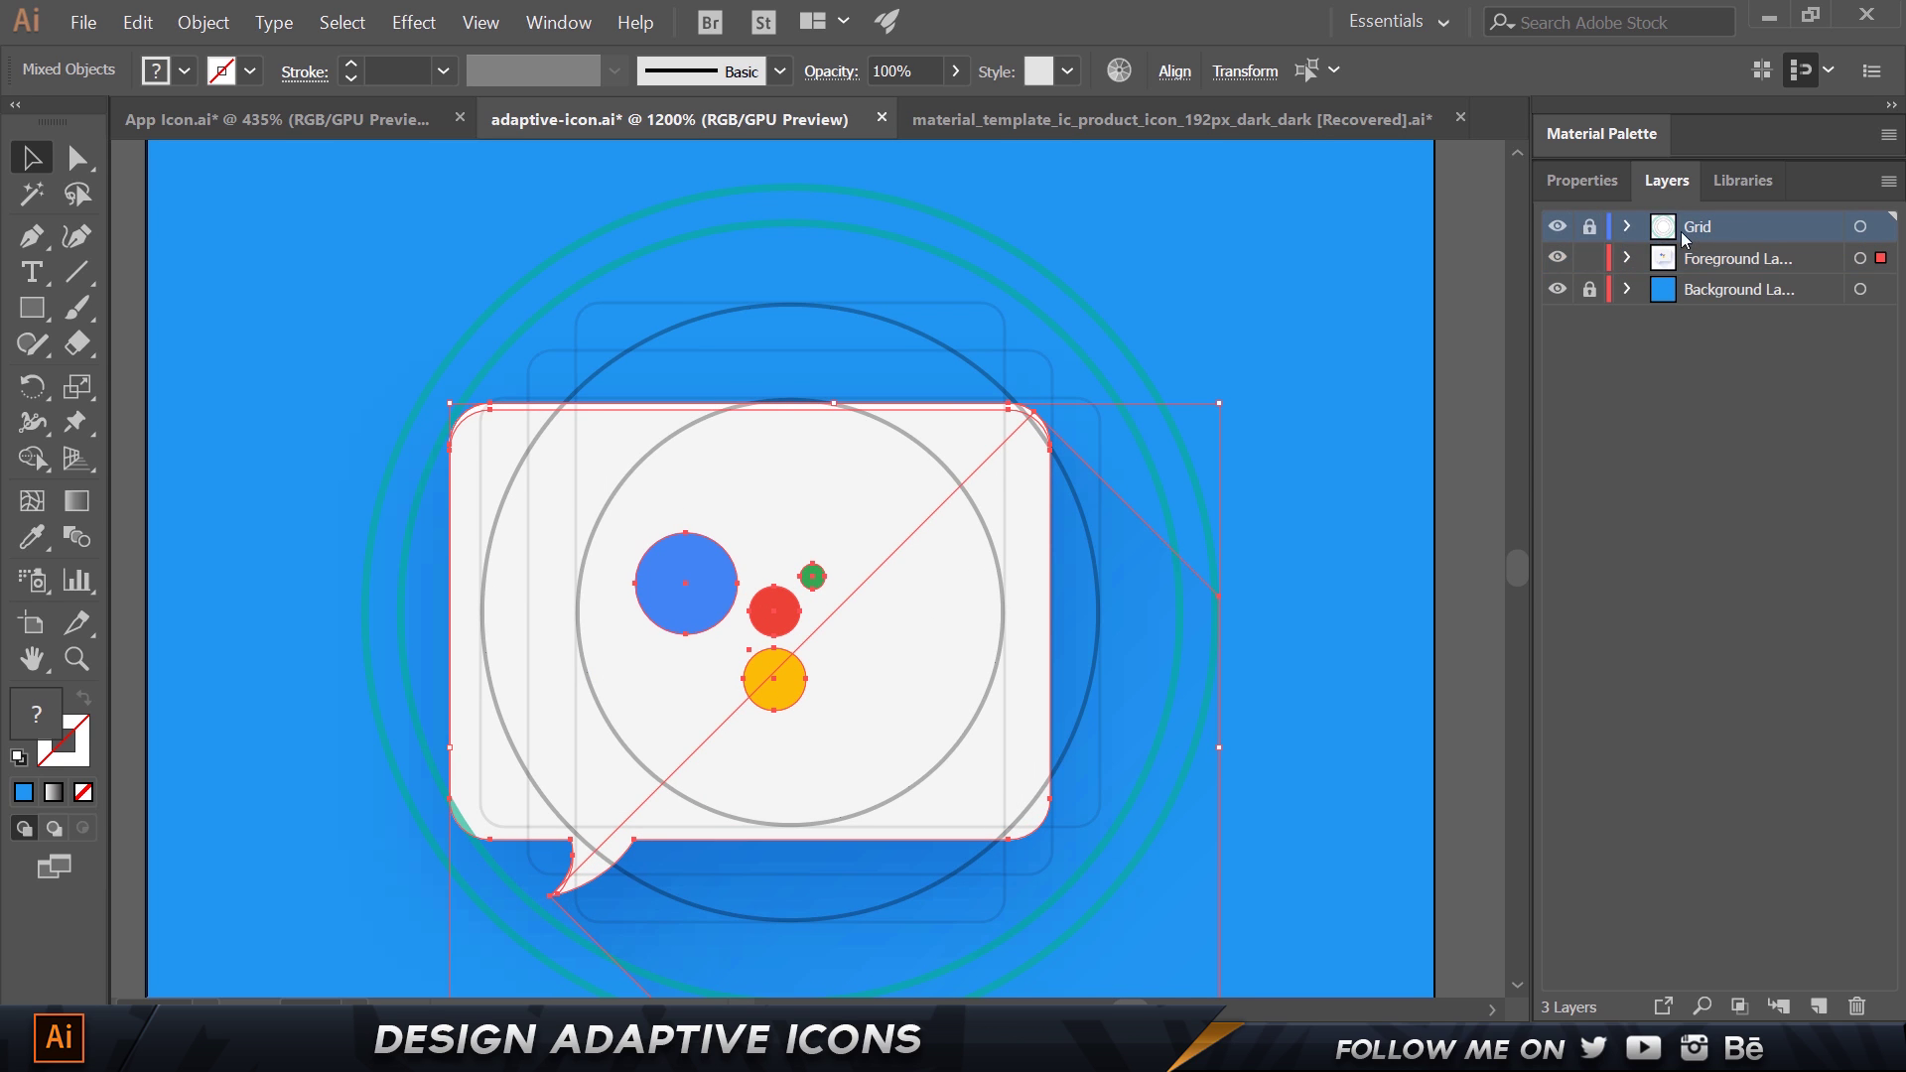
click(1592, 231)
click(1862, 227)
double_click(75, 735)
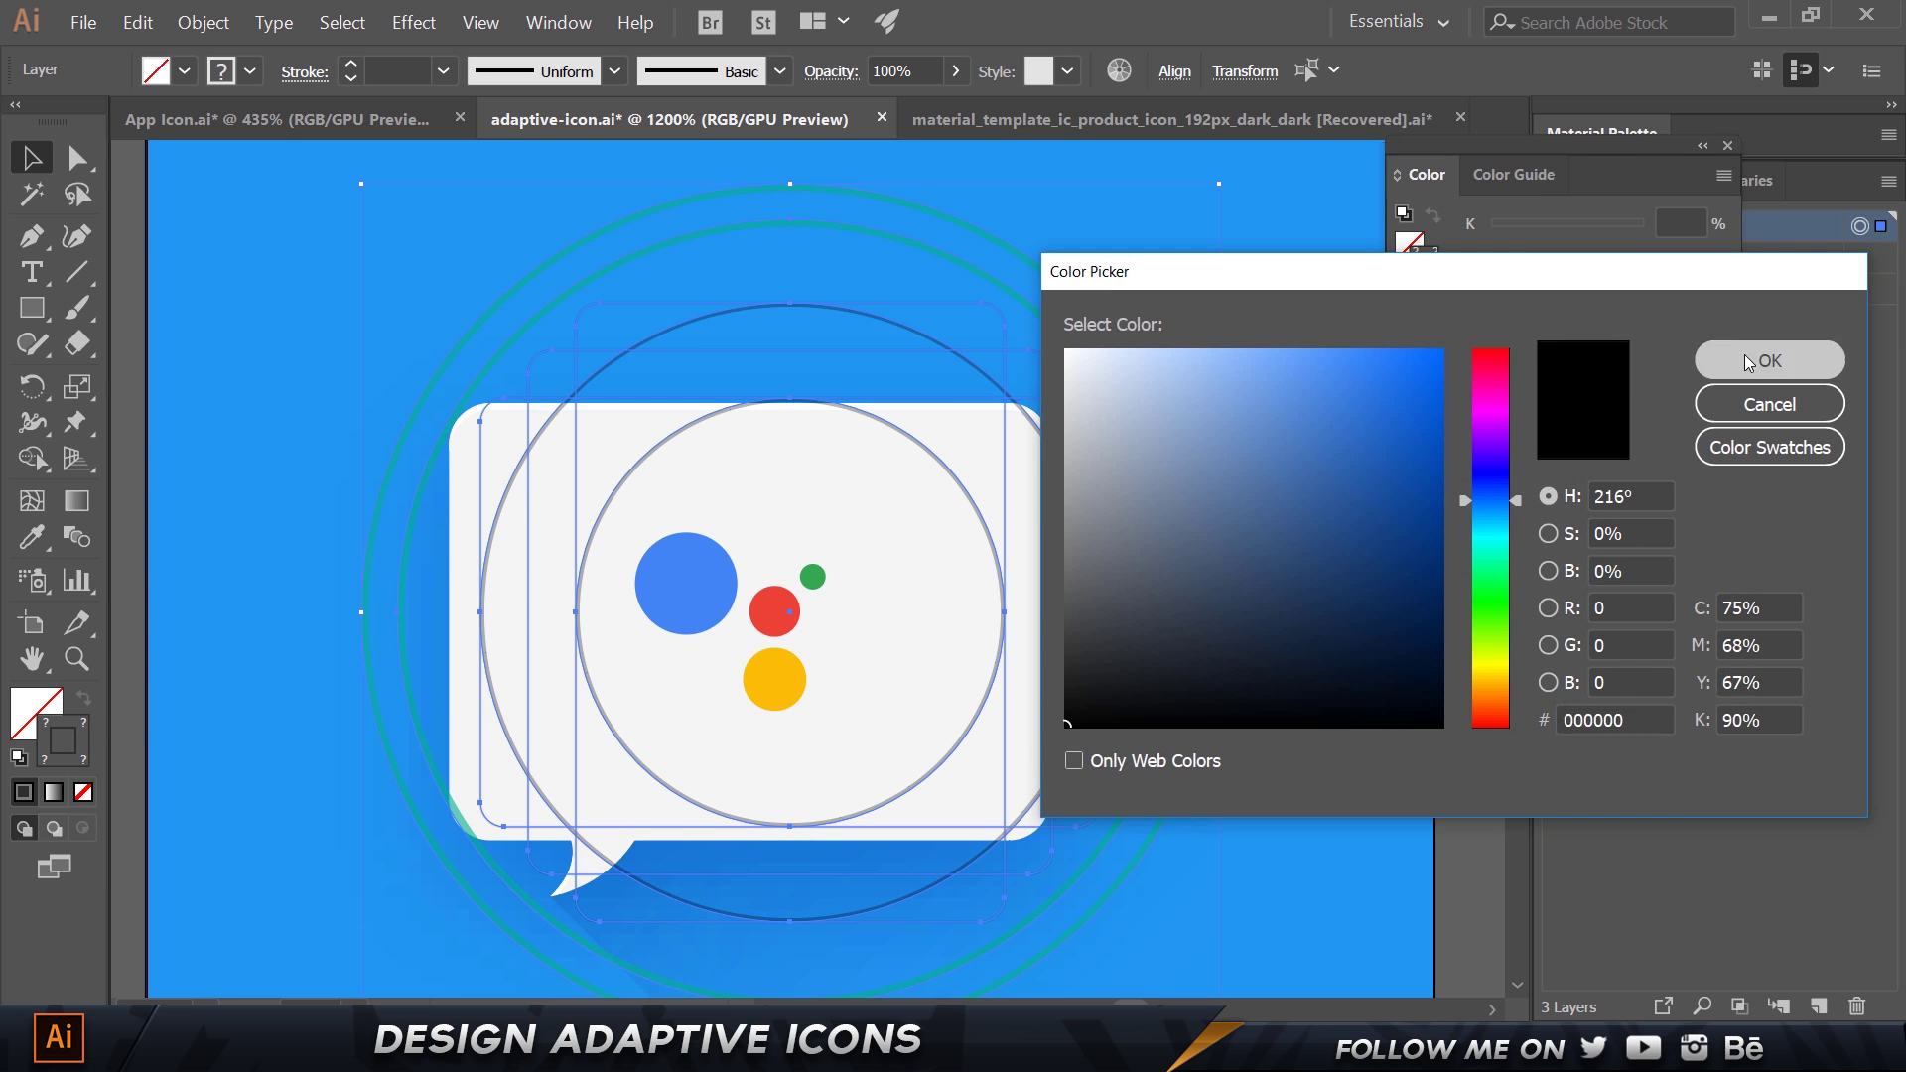
click(1770, 360)
click(1727, 146)
click(1590, 227)
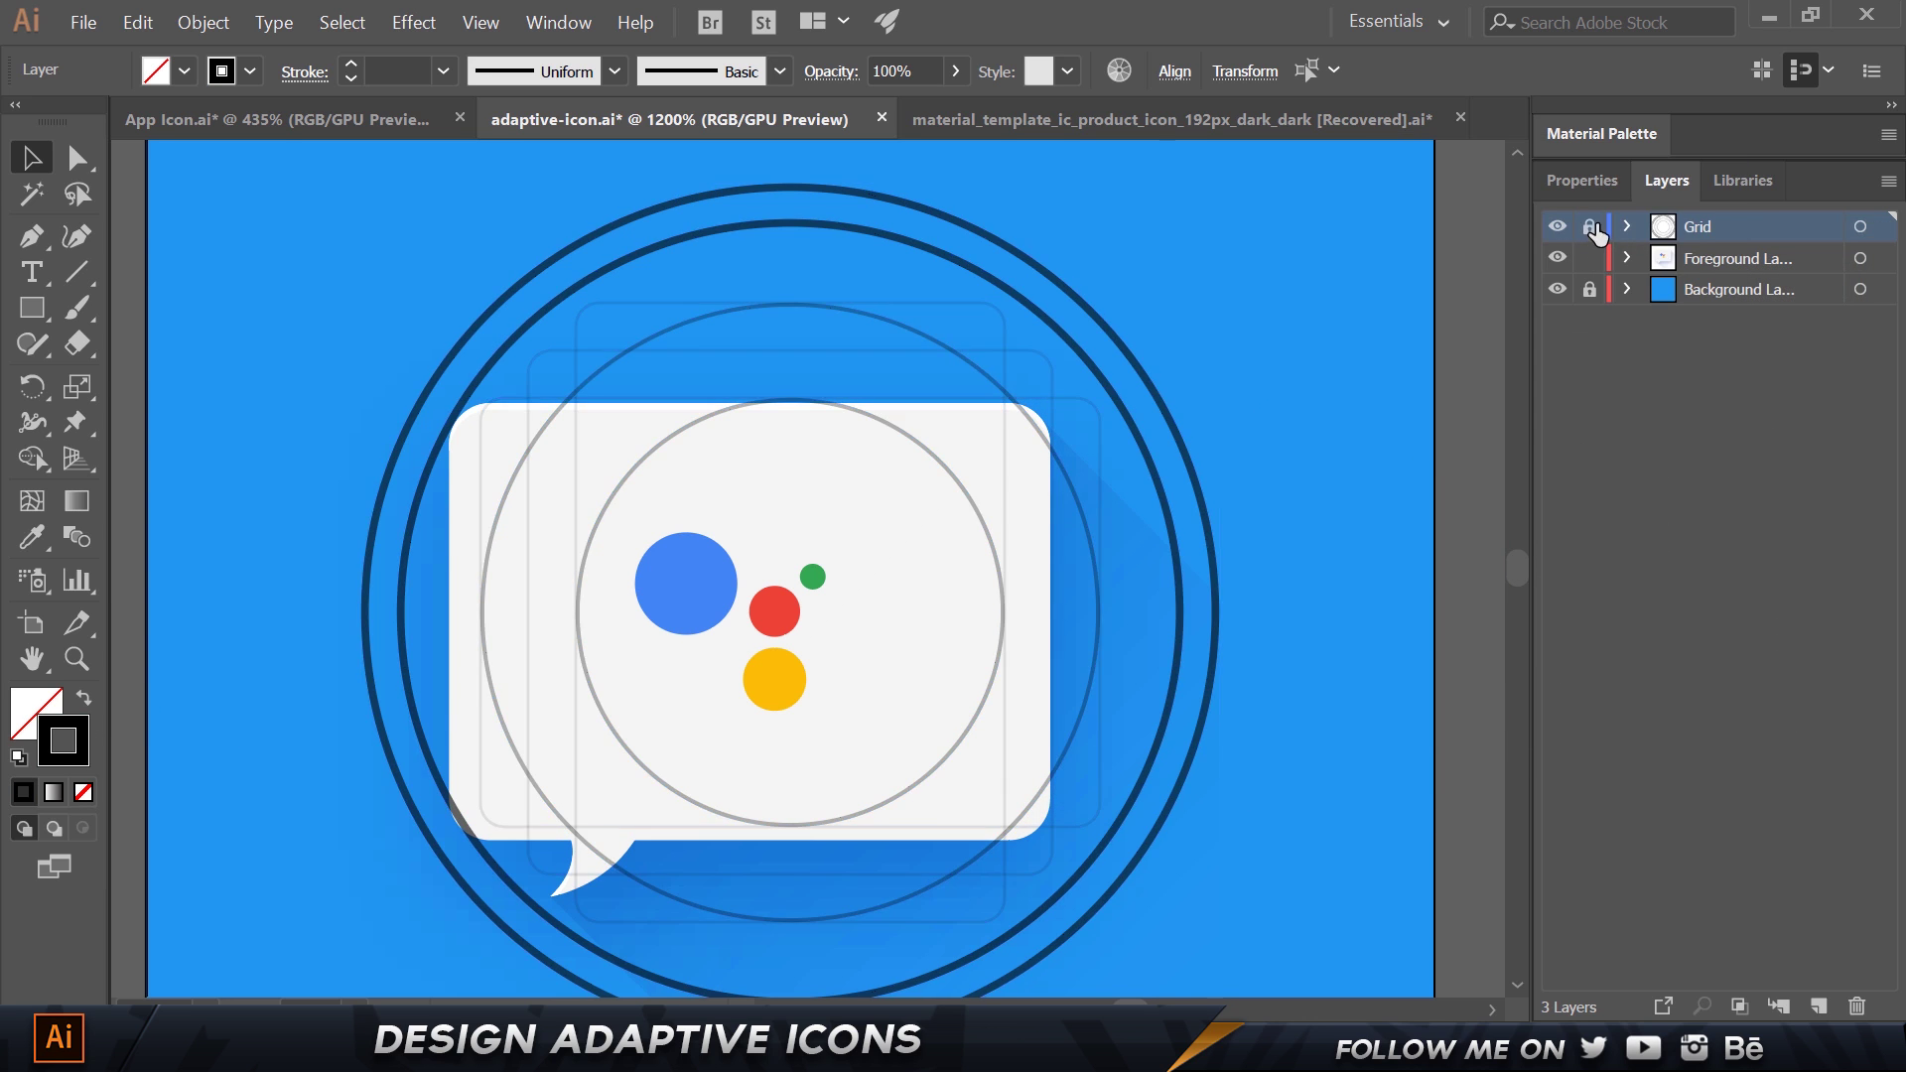
Move the Foreground layer above the Grid layer and shift its chat bubble artwork to the center of the grid circles.
drag(1732, 259, 1697, 215)
click(1862, 227)
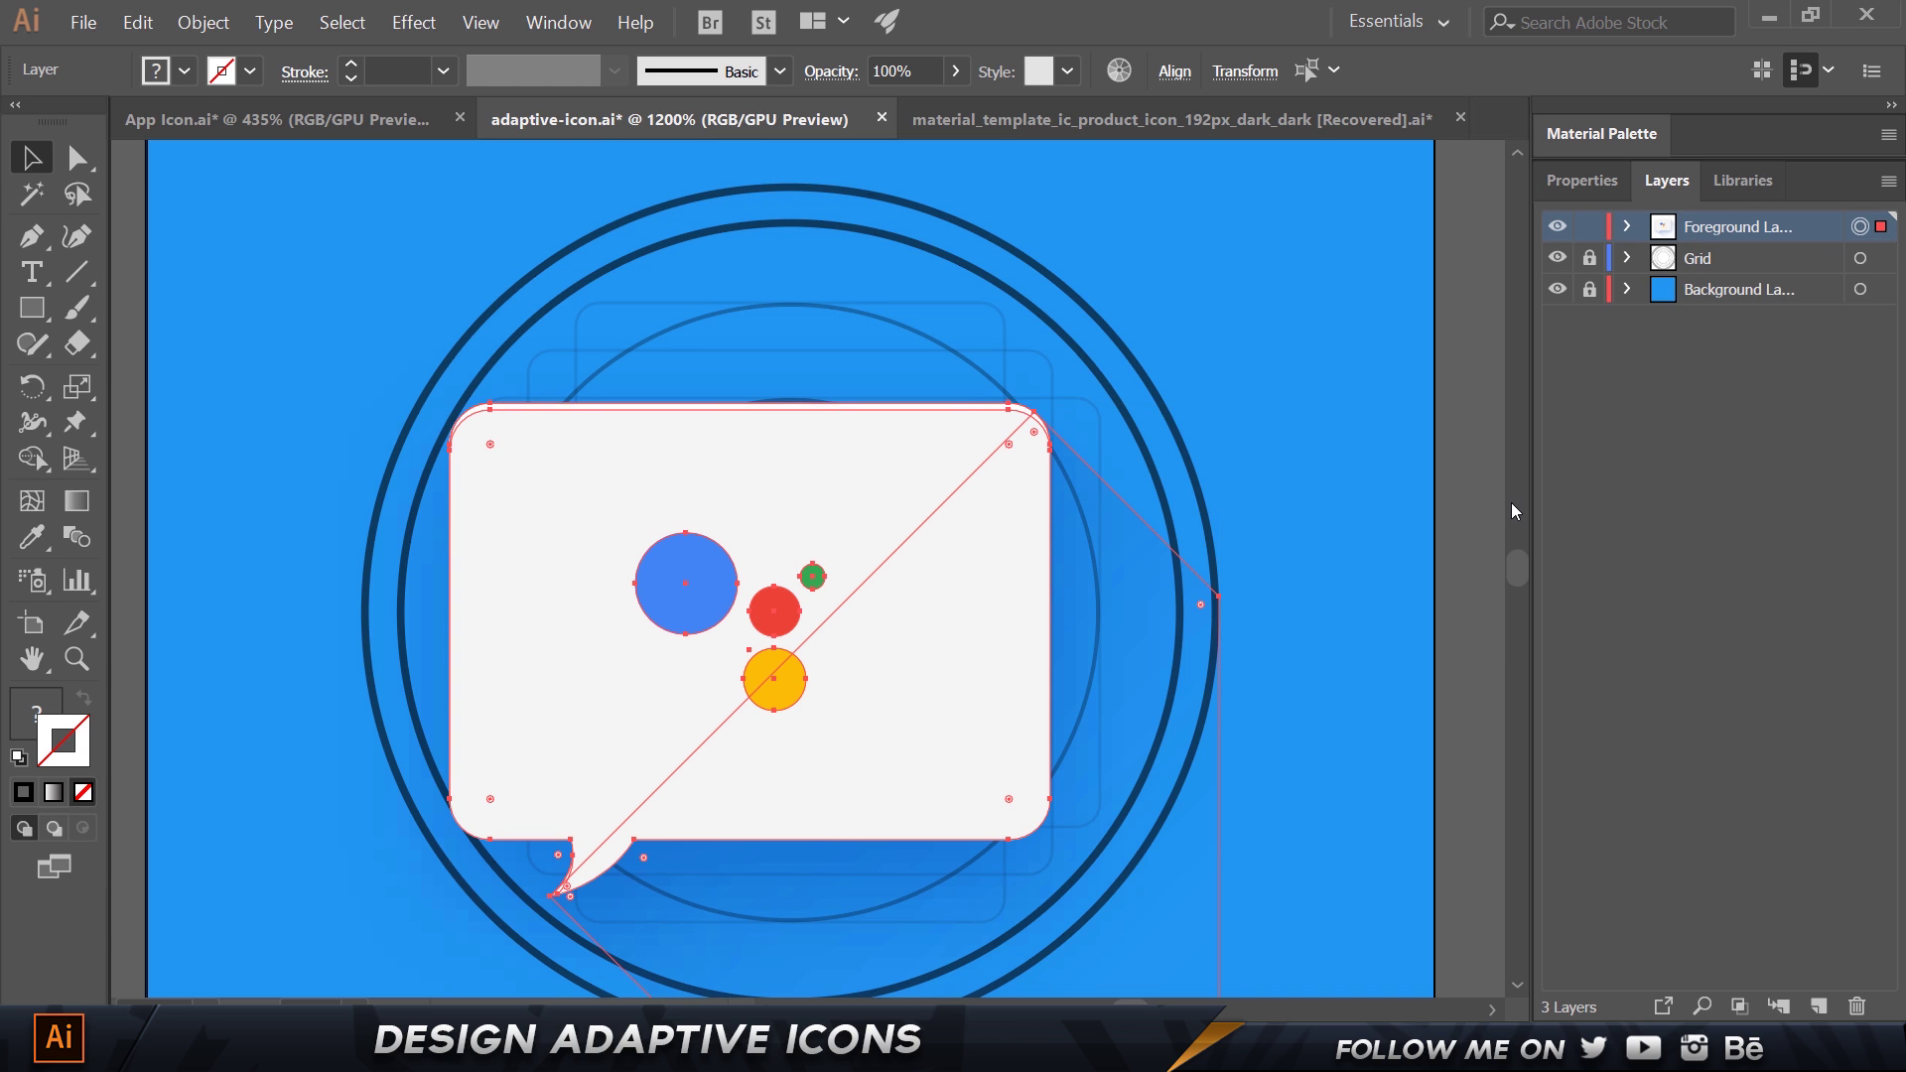
drag(802, 494, 836, 474)
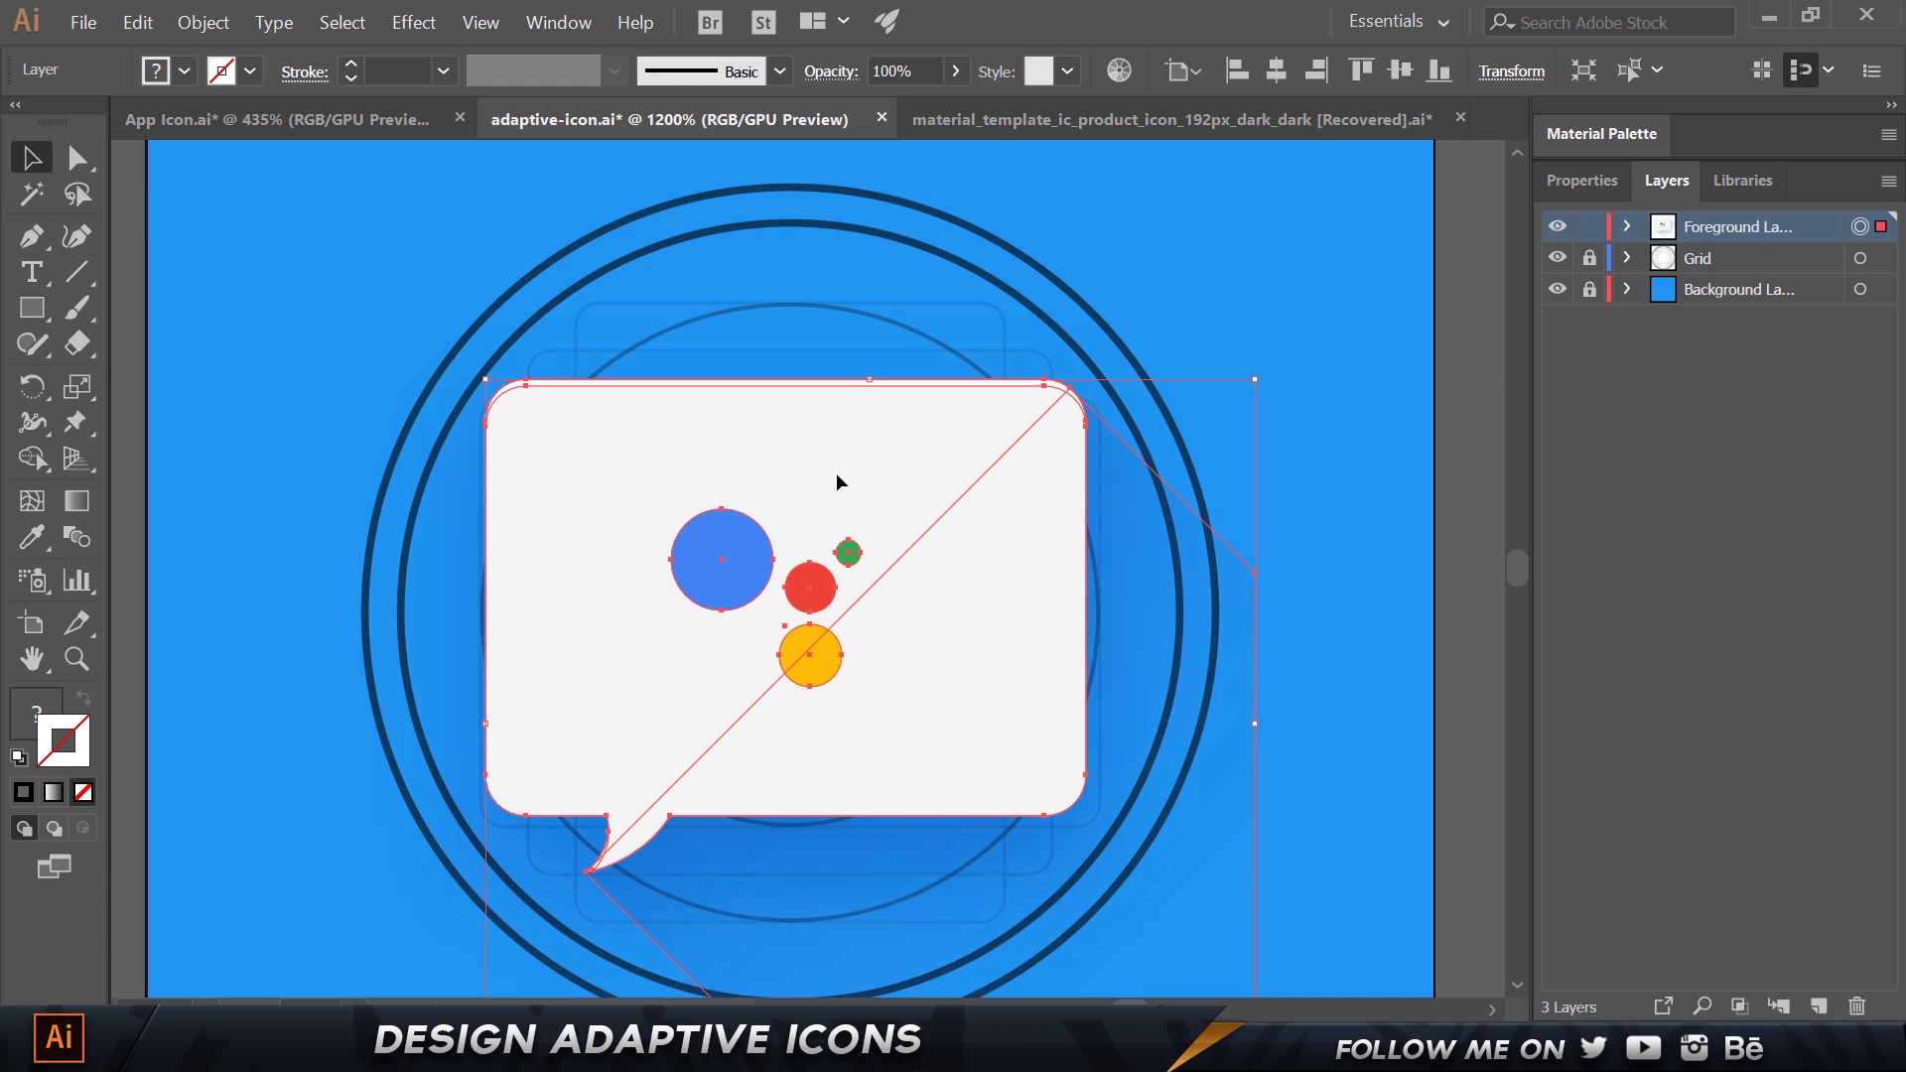
Deselect the artwork and lock the shadow path and the bubble group inside the Foreground layer.
key(ctrl+0)
click(1439, 372)
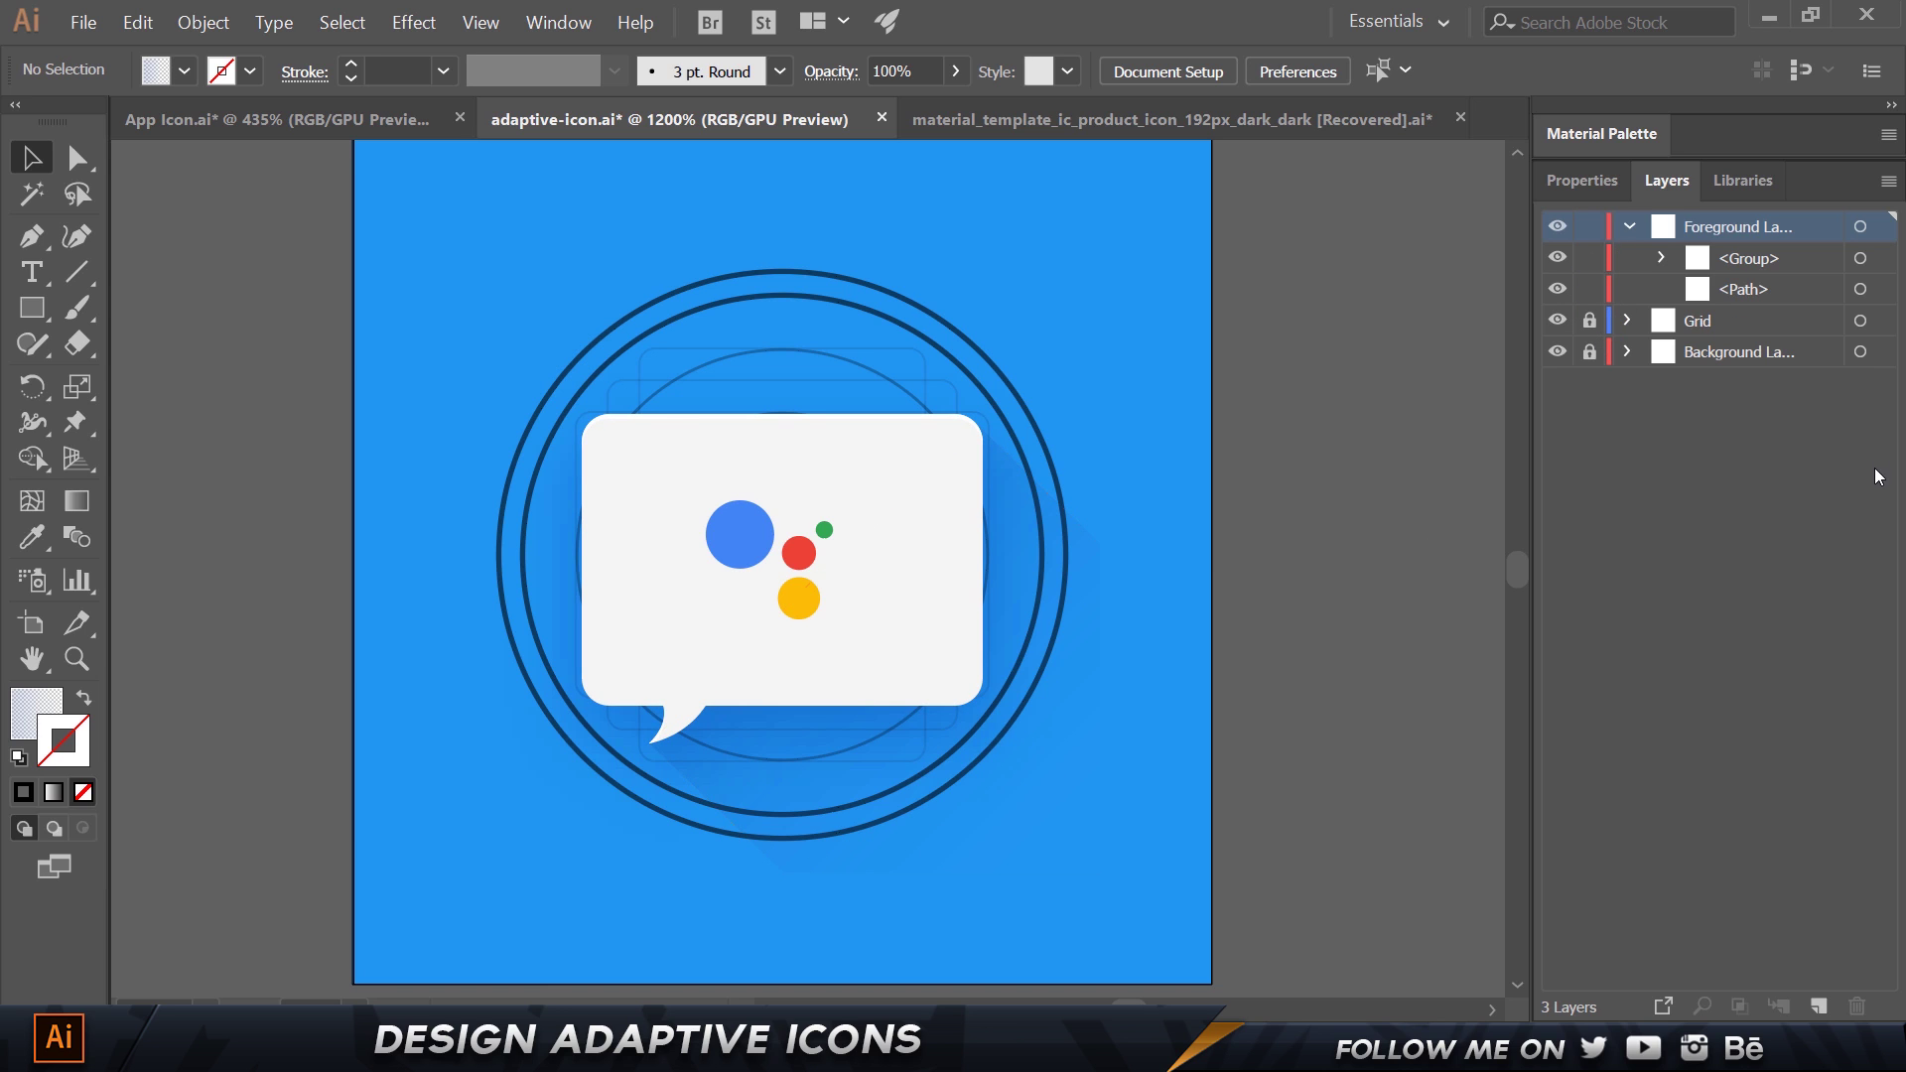
click(1592, 289)
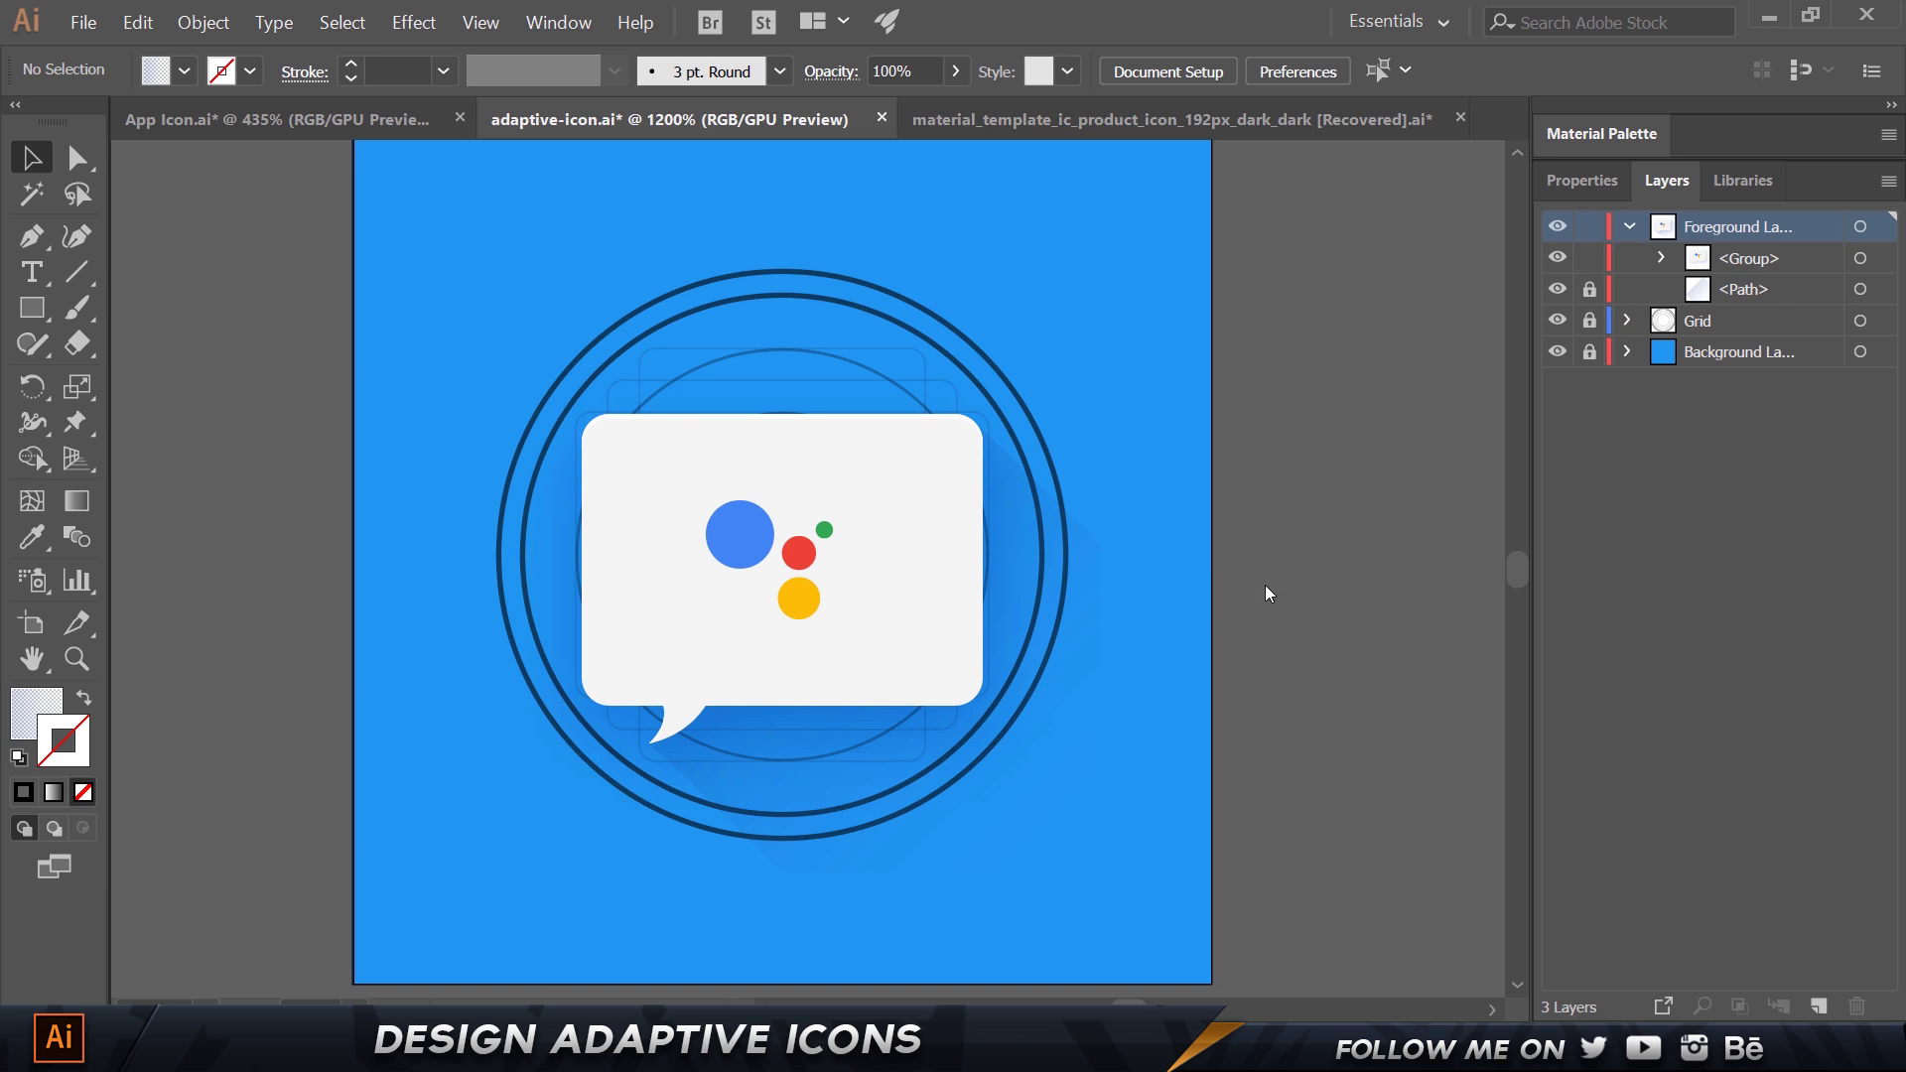
click(1593, 258)
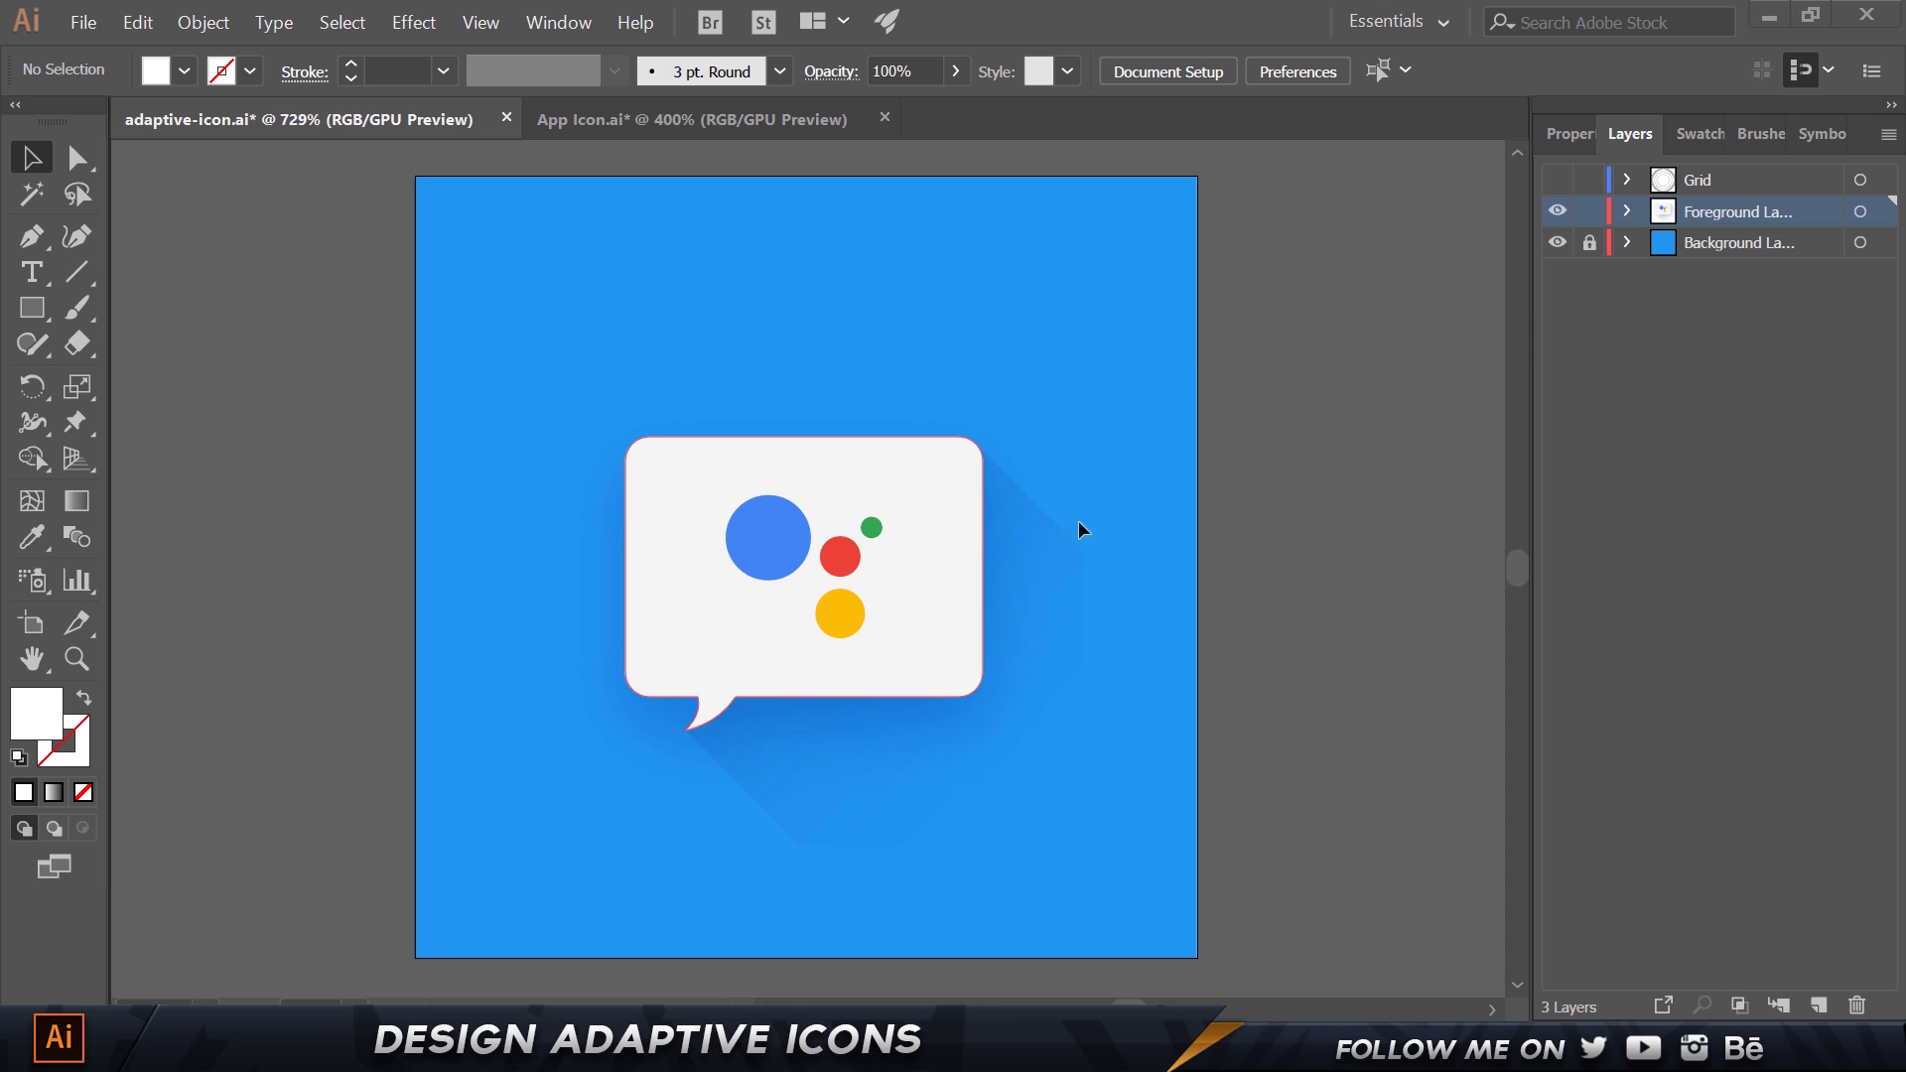
Unlock the Background layer, hide the Foreground layer, and select the blue square, keeping it in place on the artboard.
click(1589, 242)
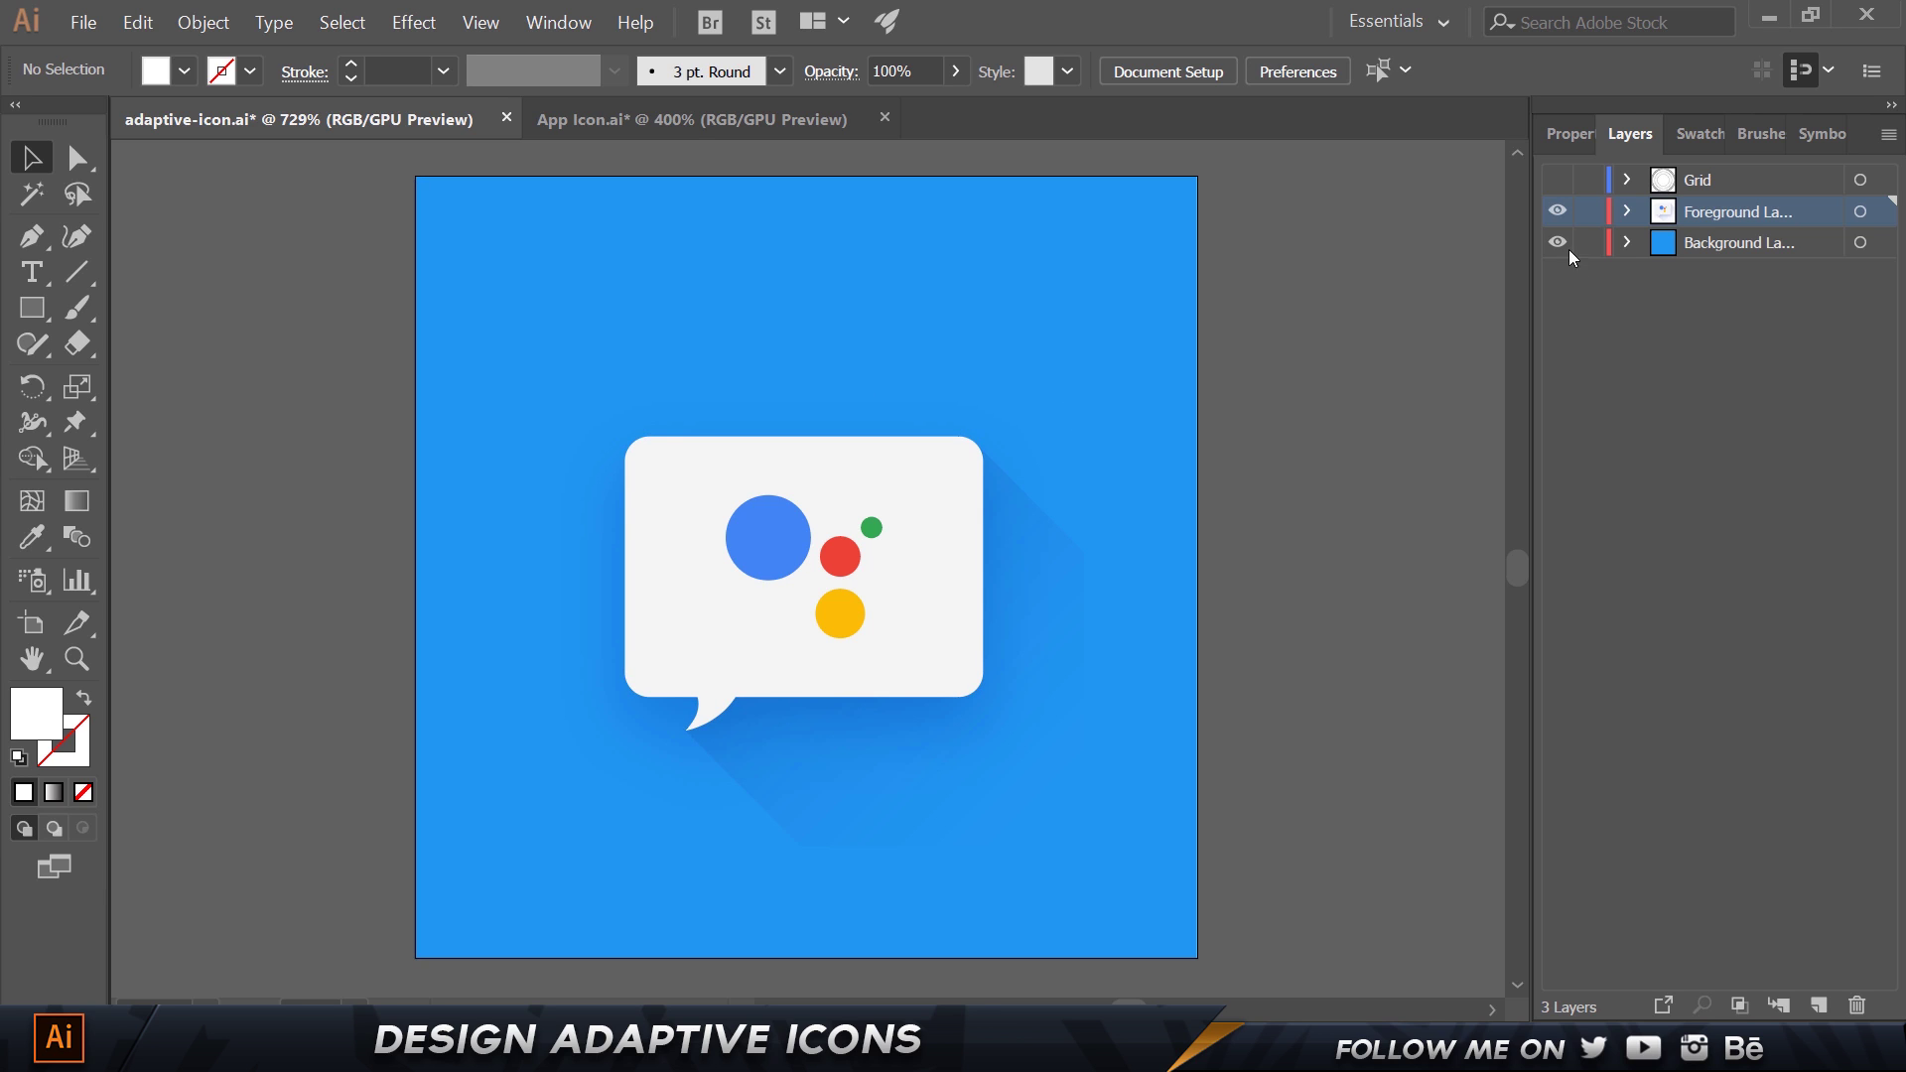
click(1555, 213)
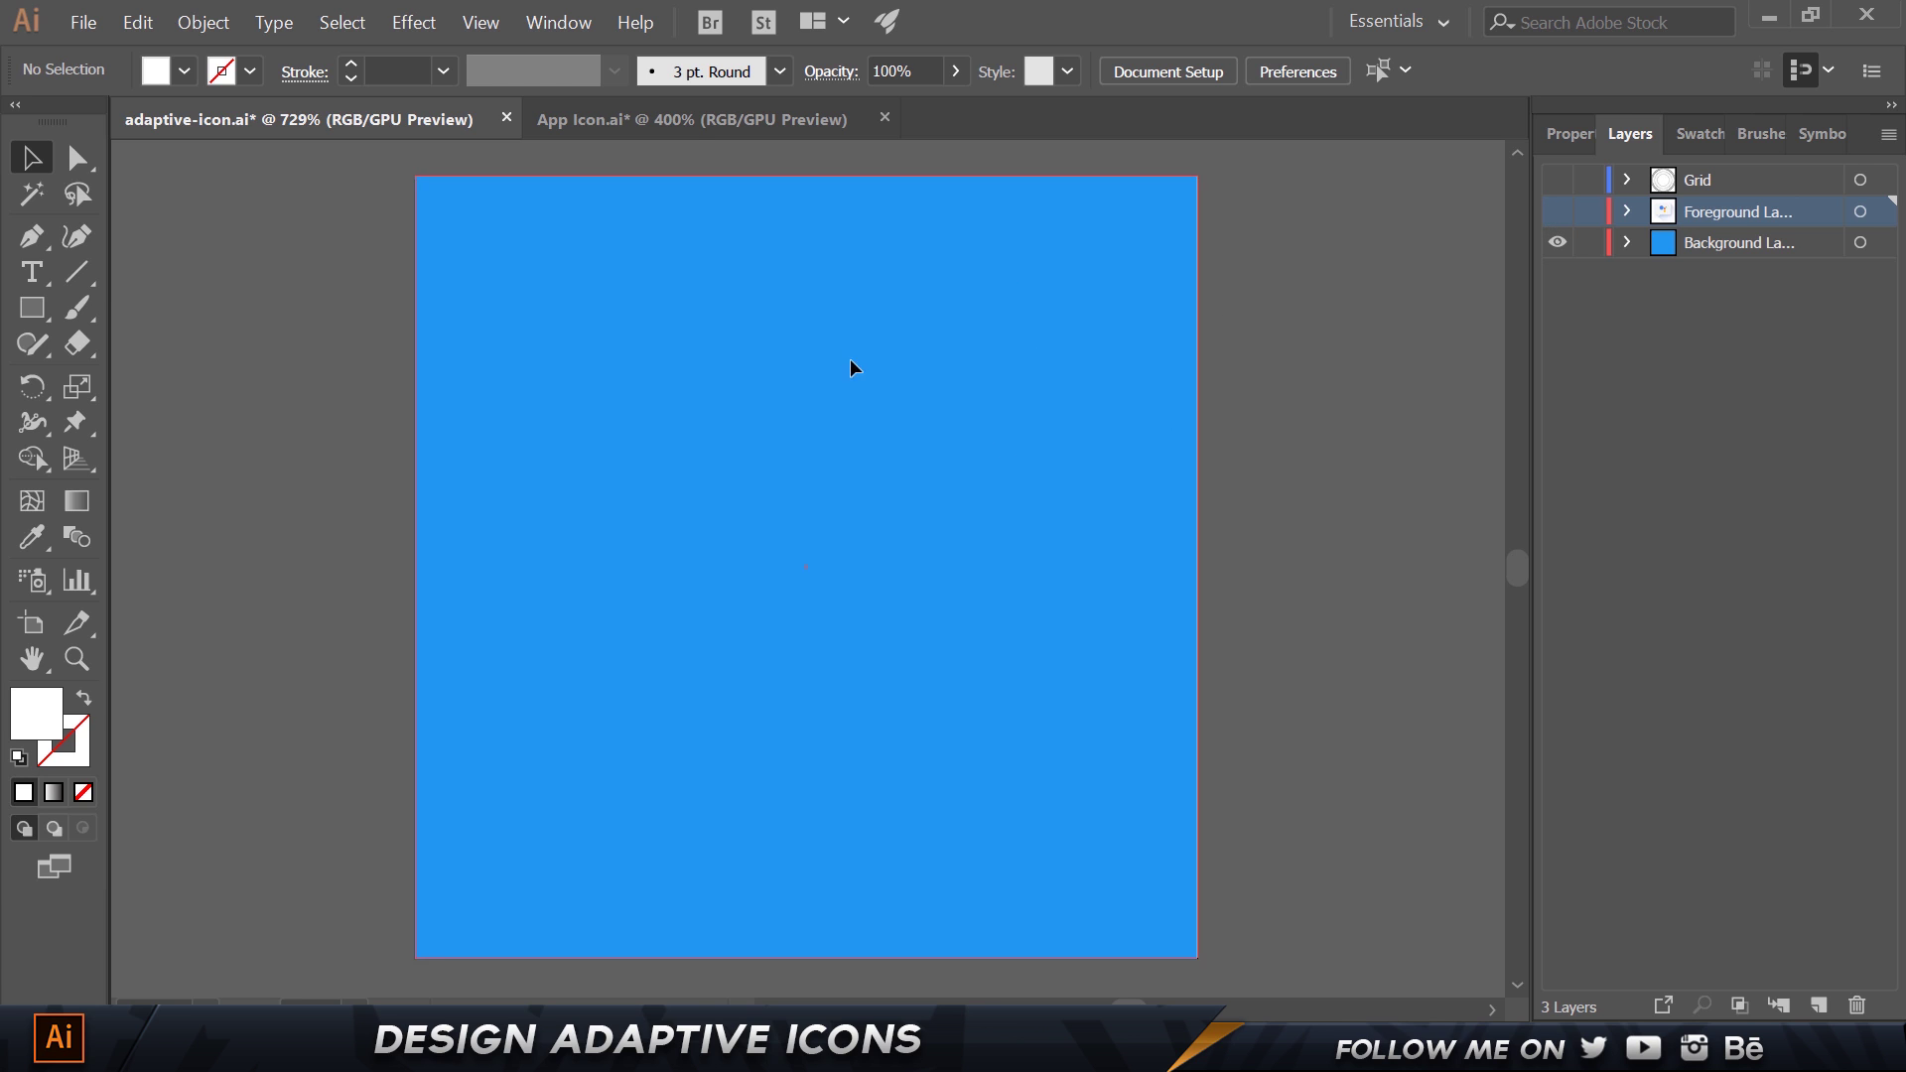
drag(850, 368, 1336, 452)
key(ctrl+z)
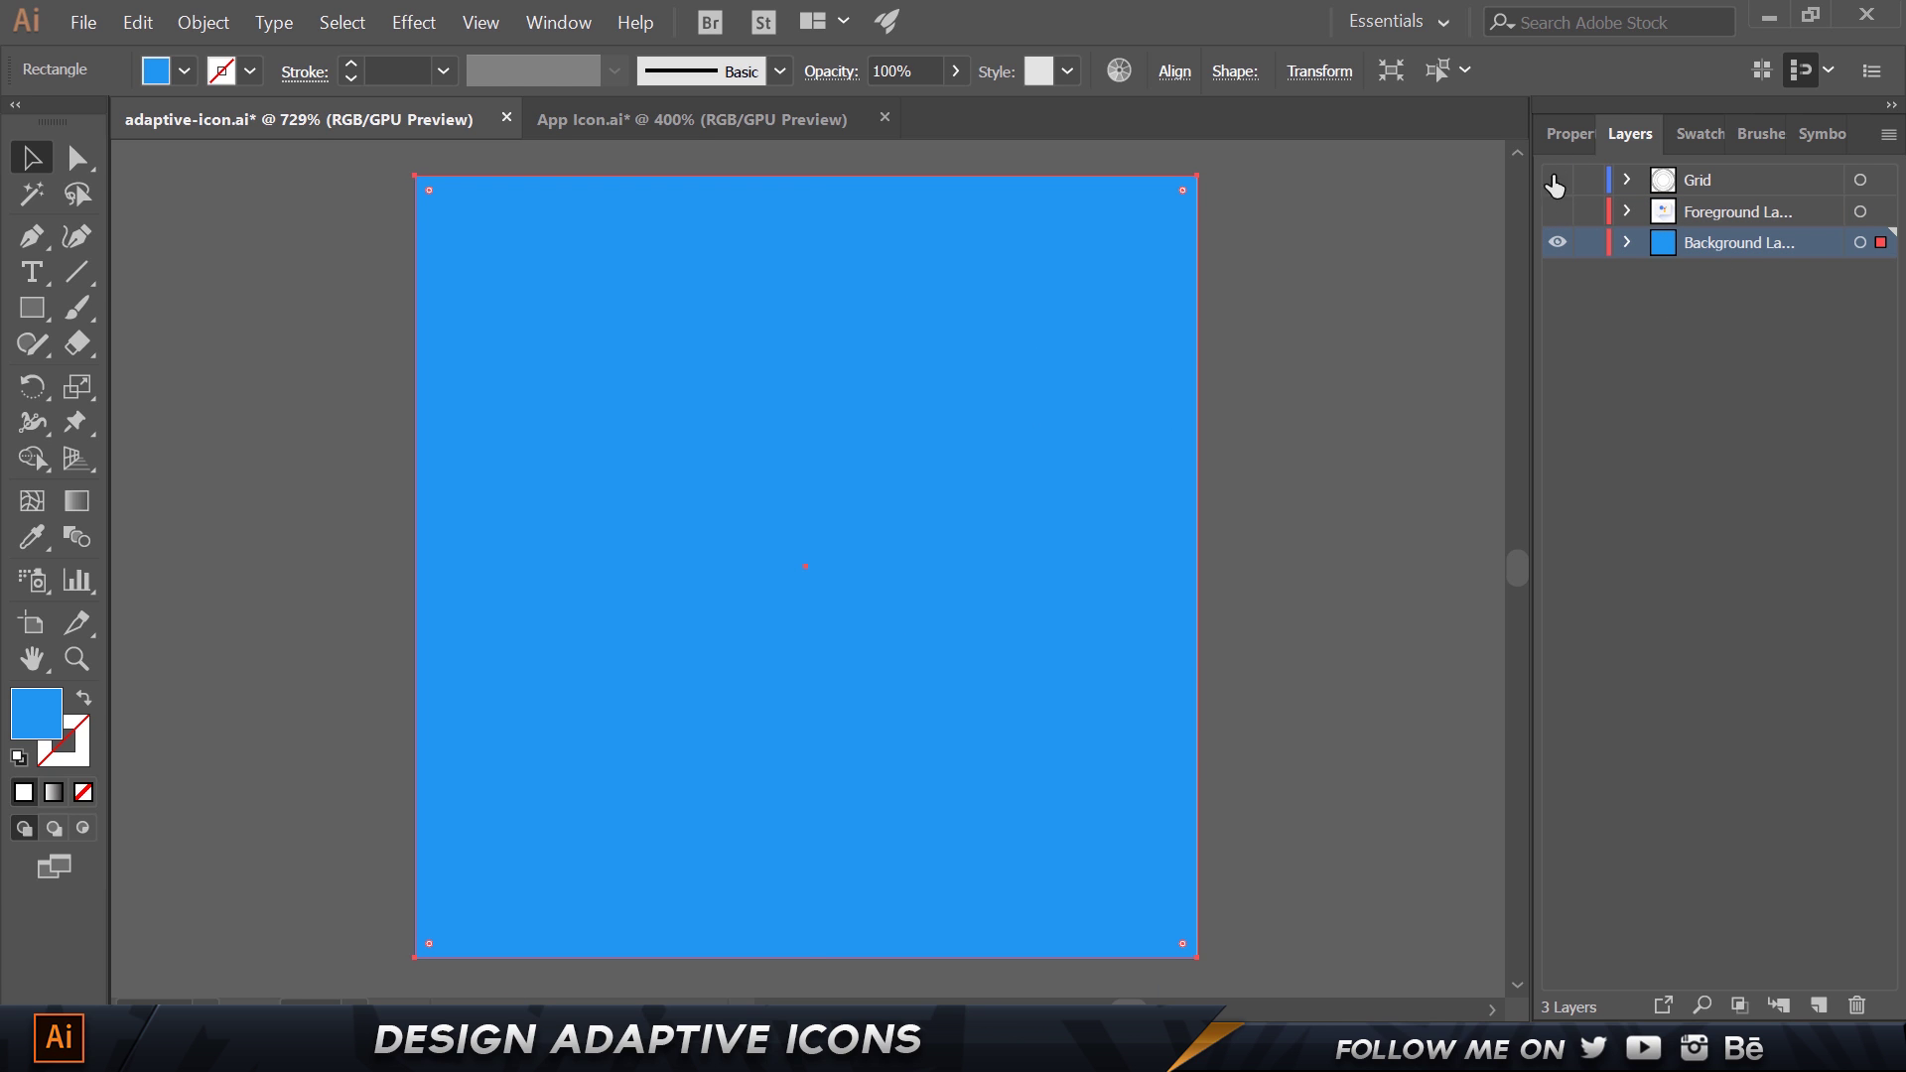
Open Export for Screens and rename the artboard to Background.
click(97, 22)
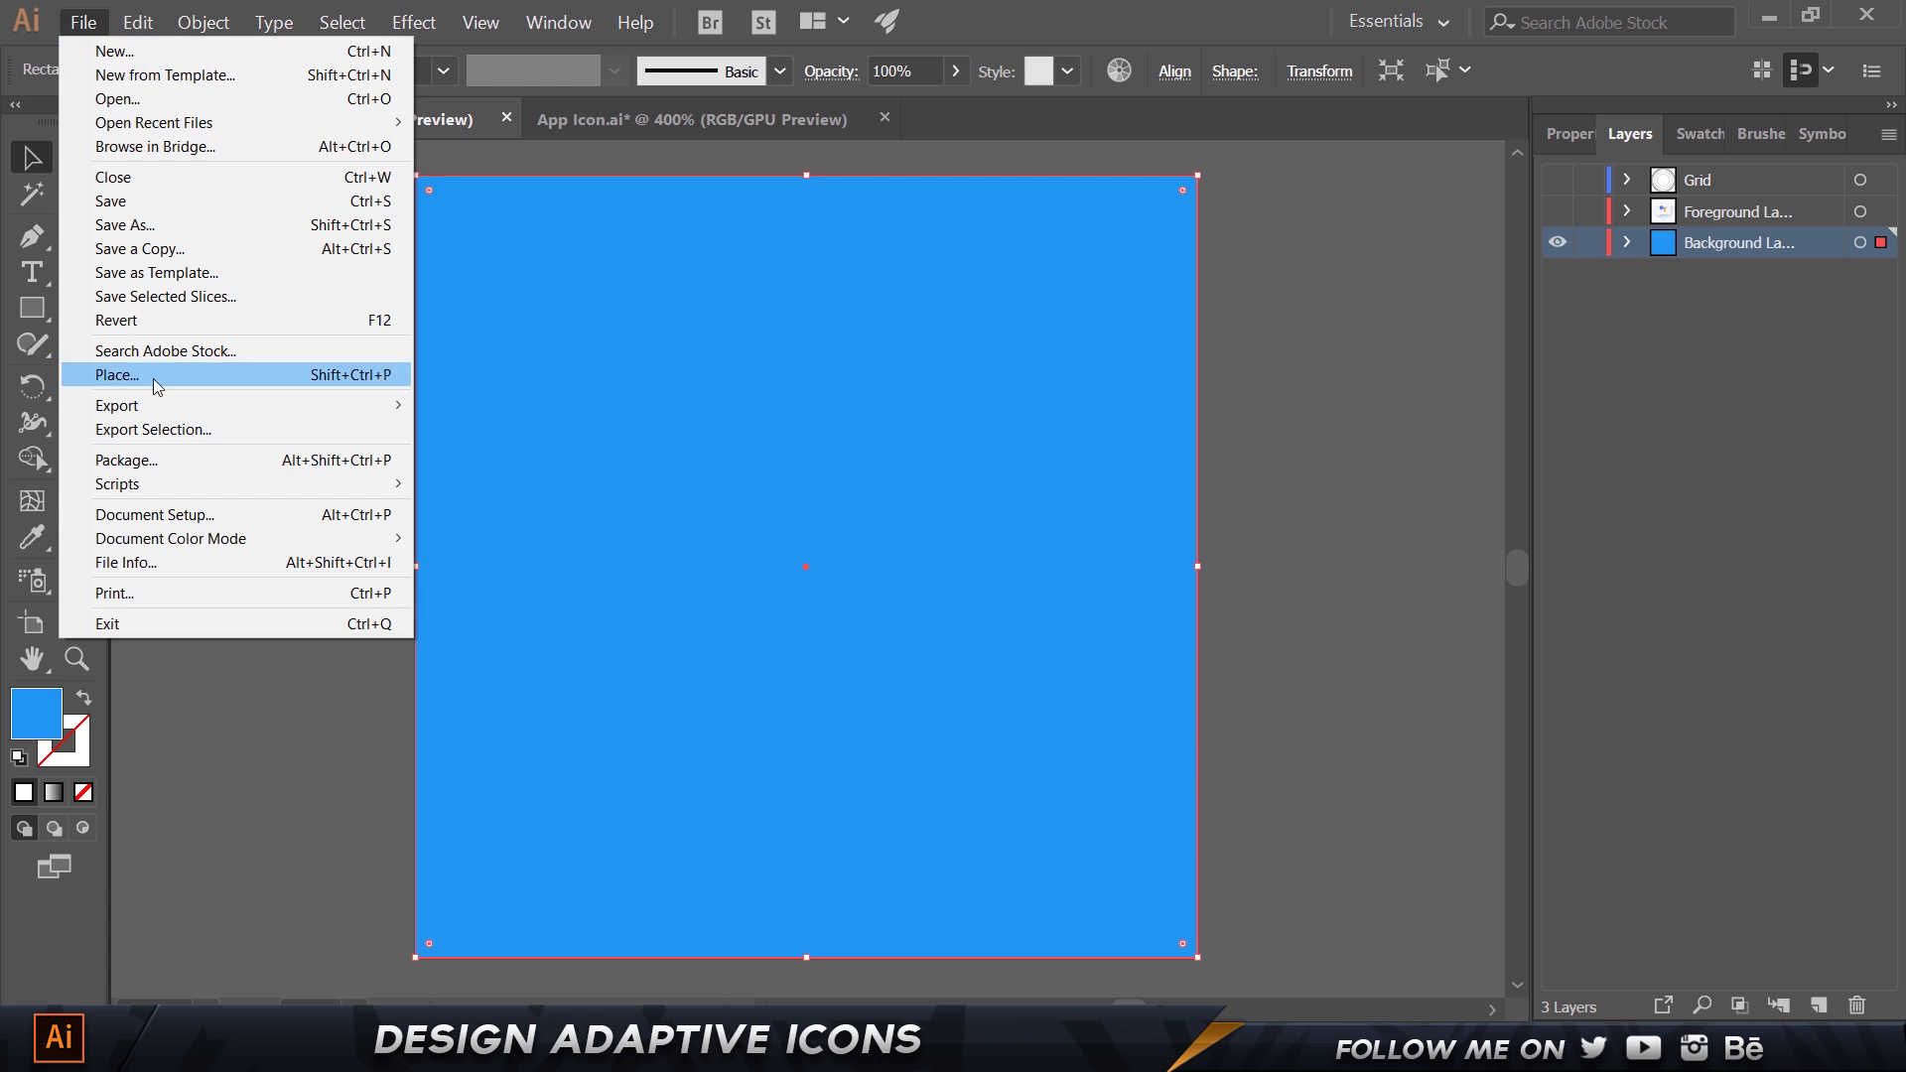
mouse_move(163, 410)
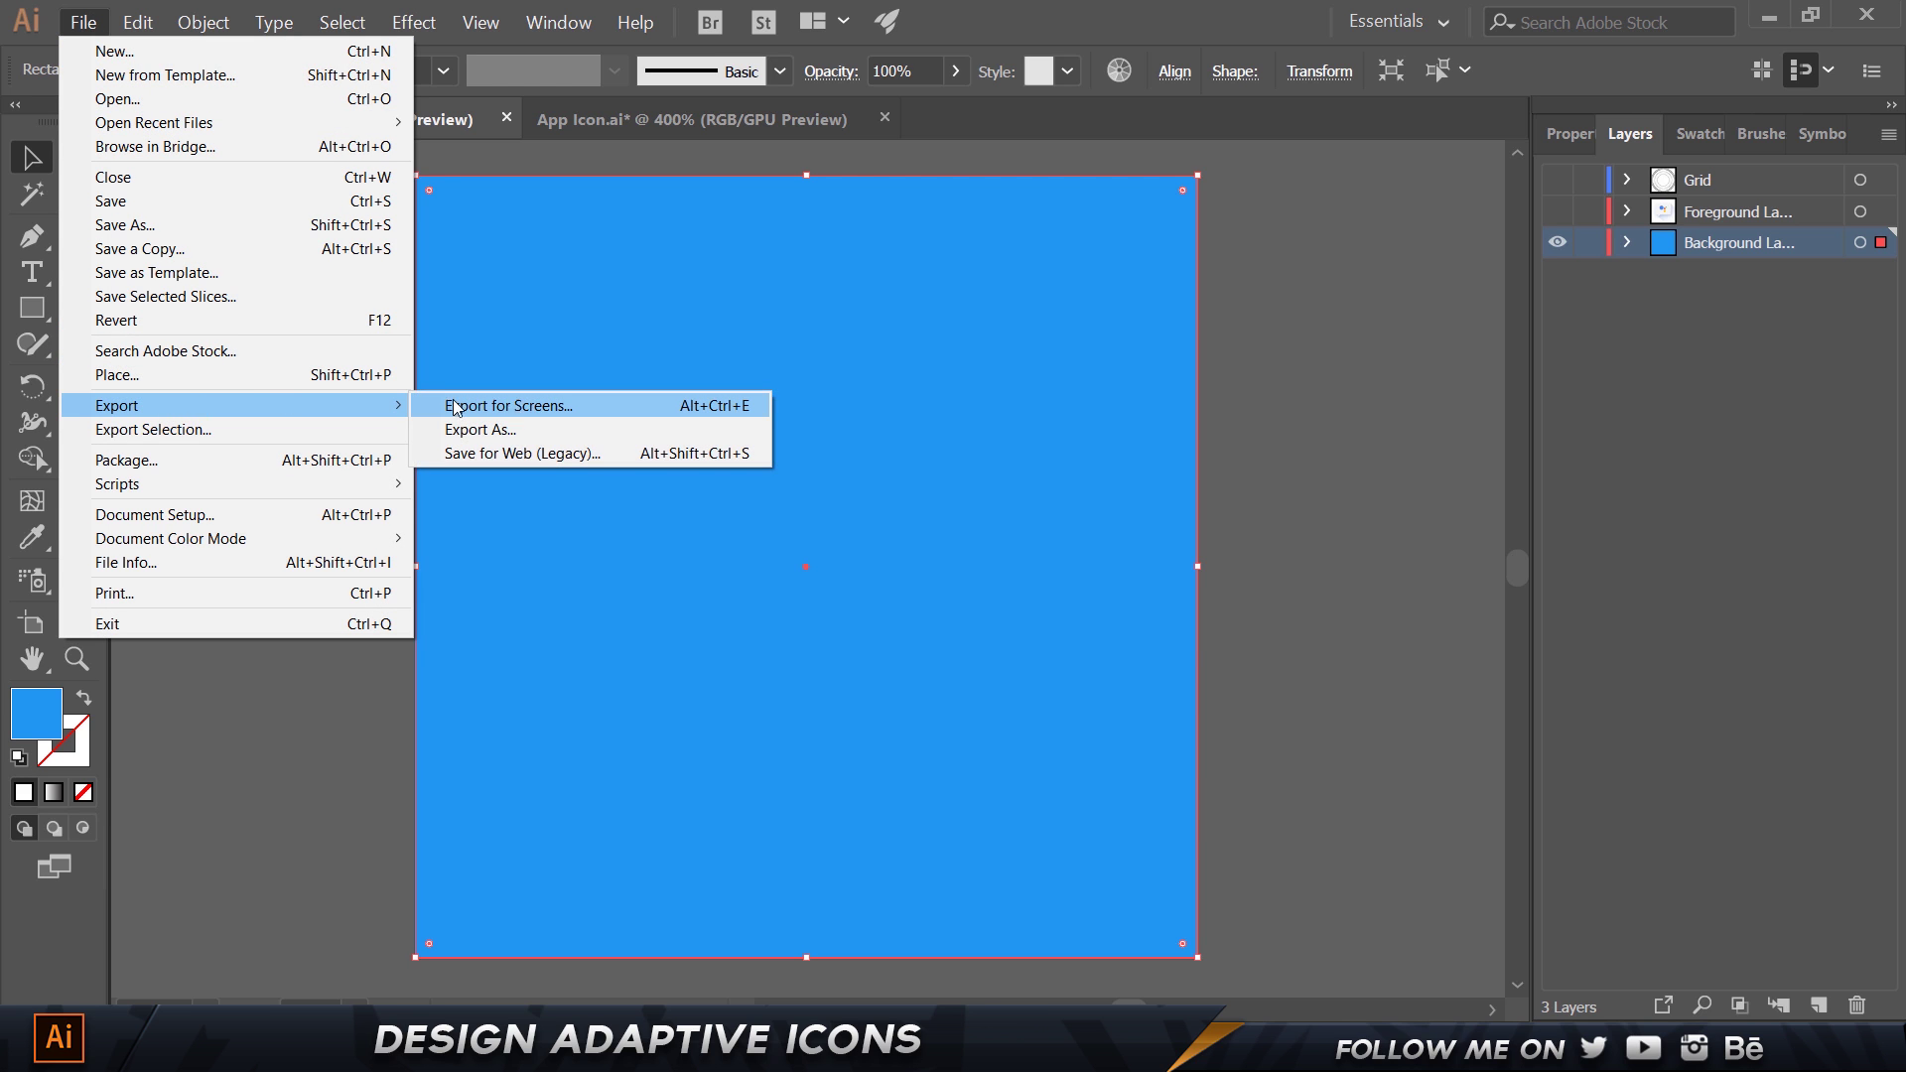
click(534, 409)
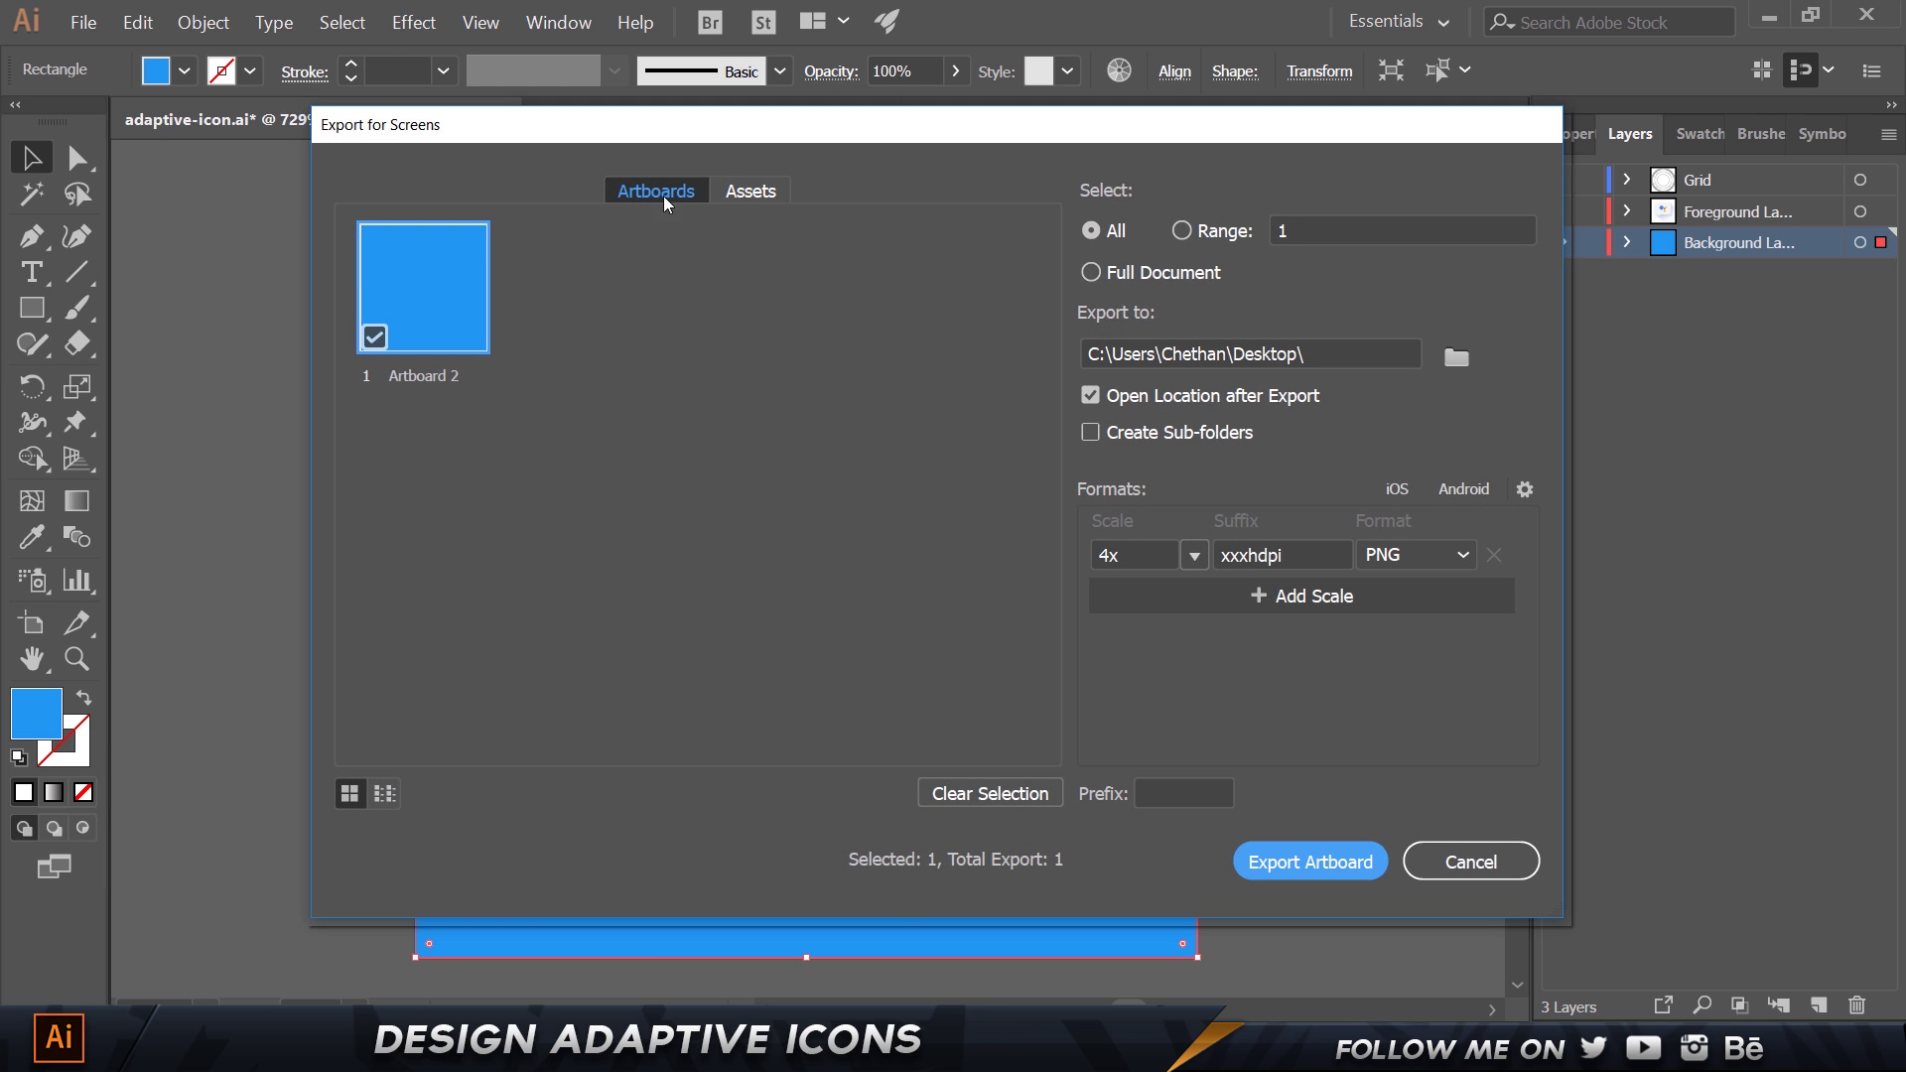
click(423, 376)
click(412, 375)
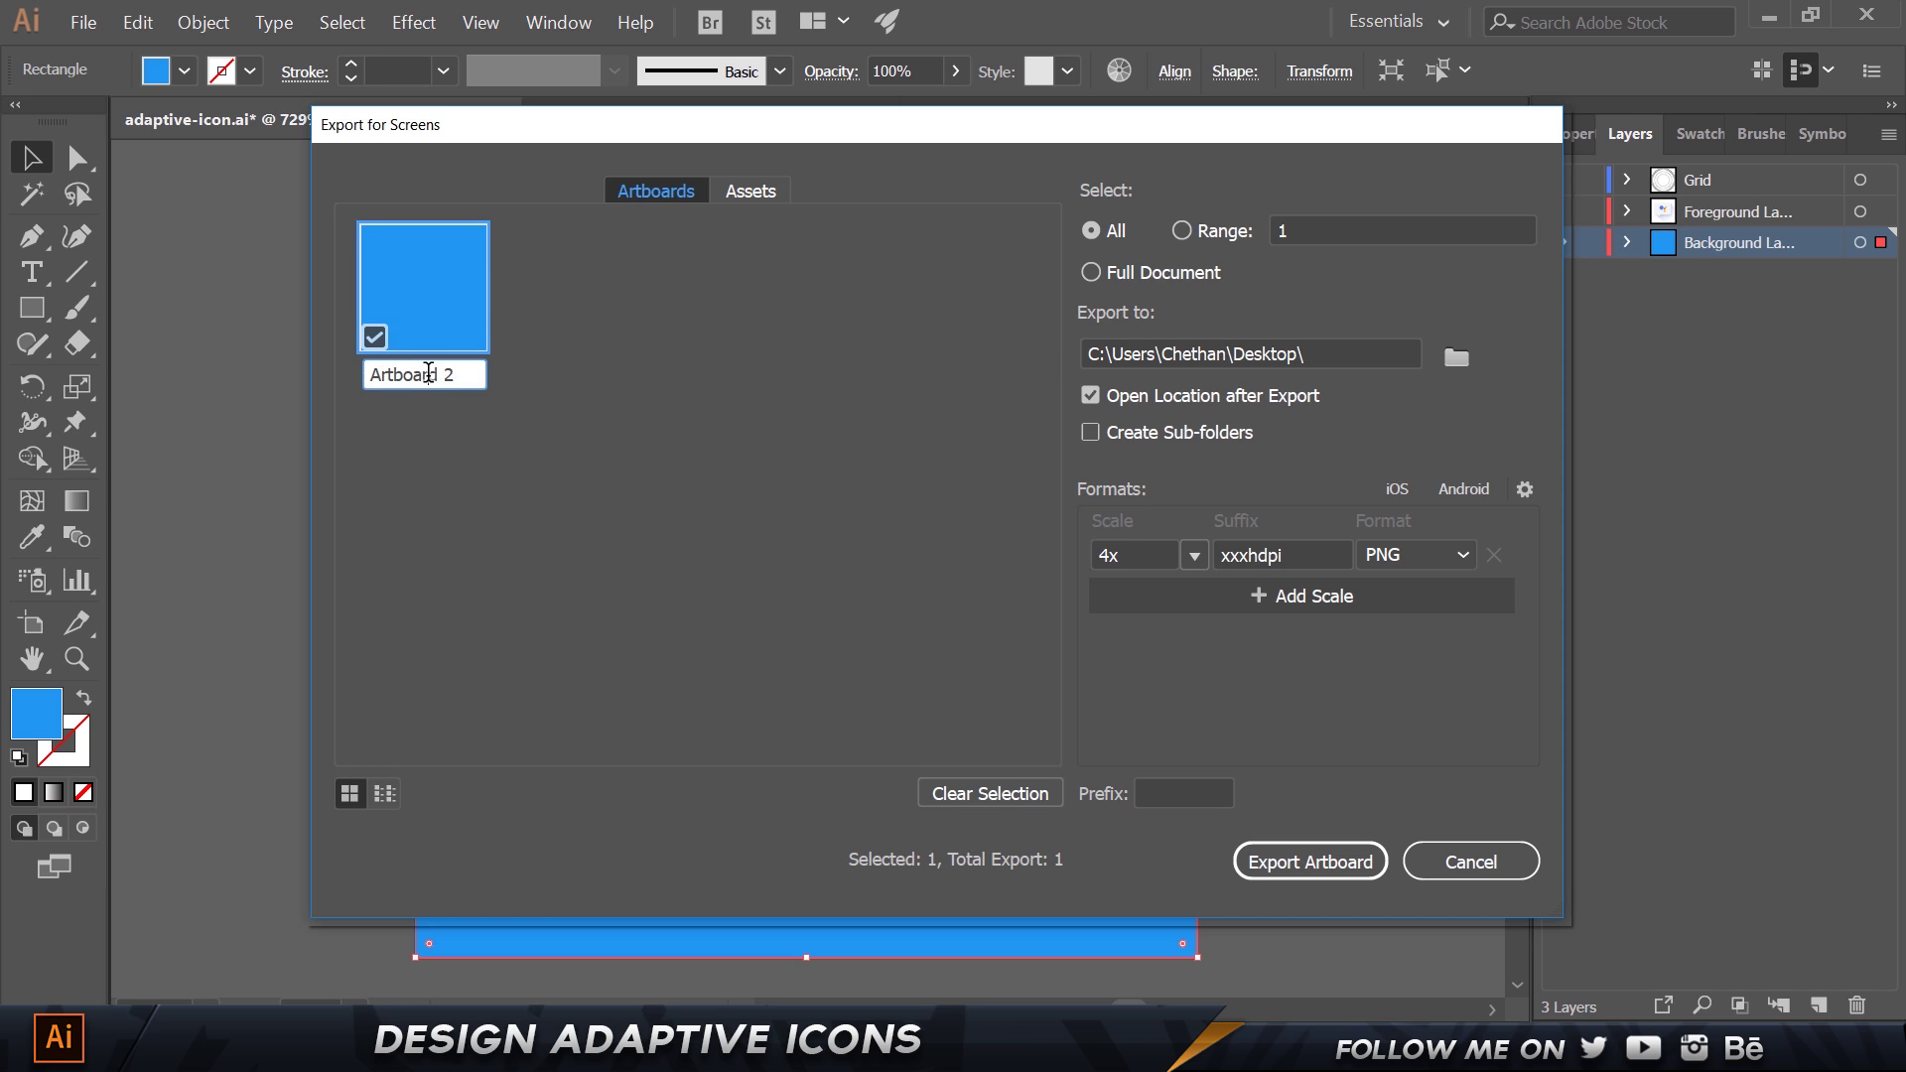
double_click(417, 375)
text(Background)
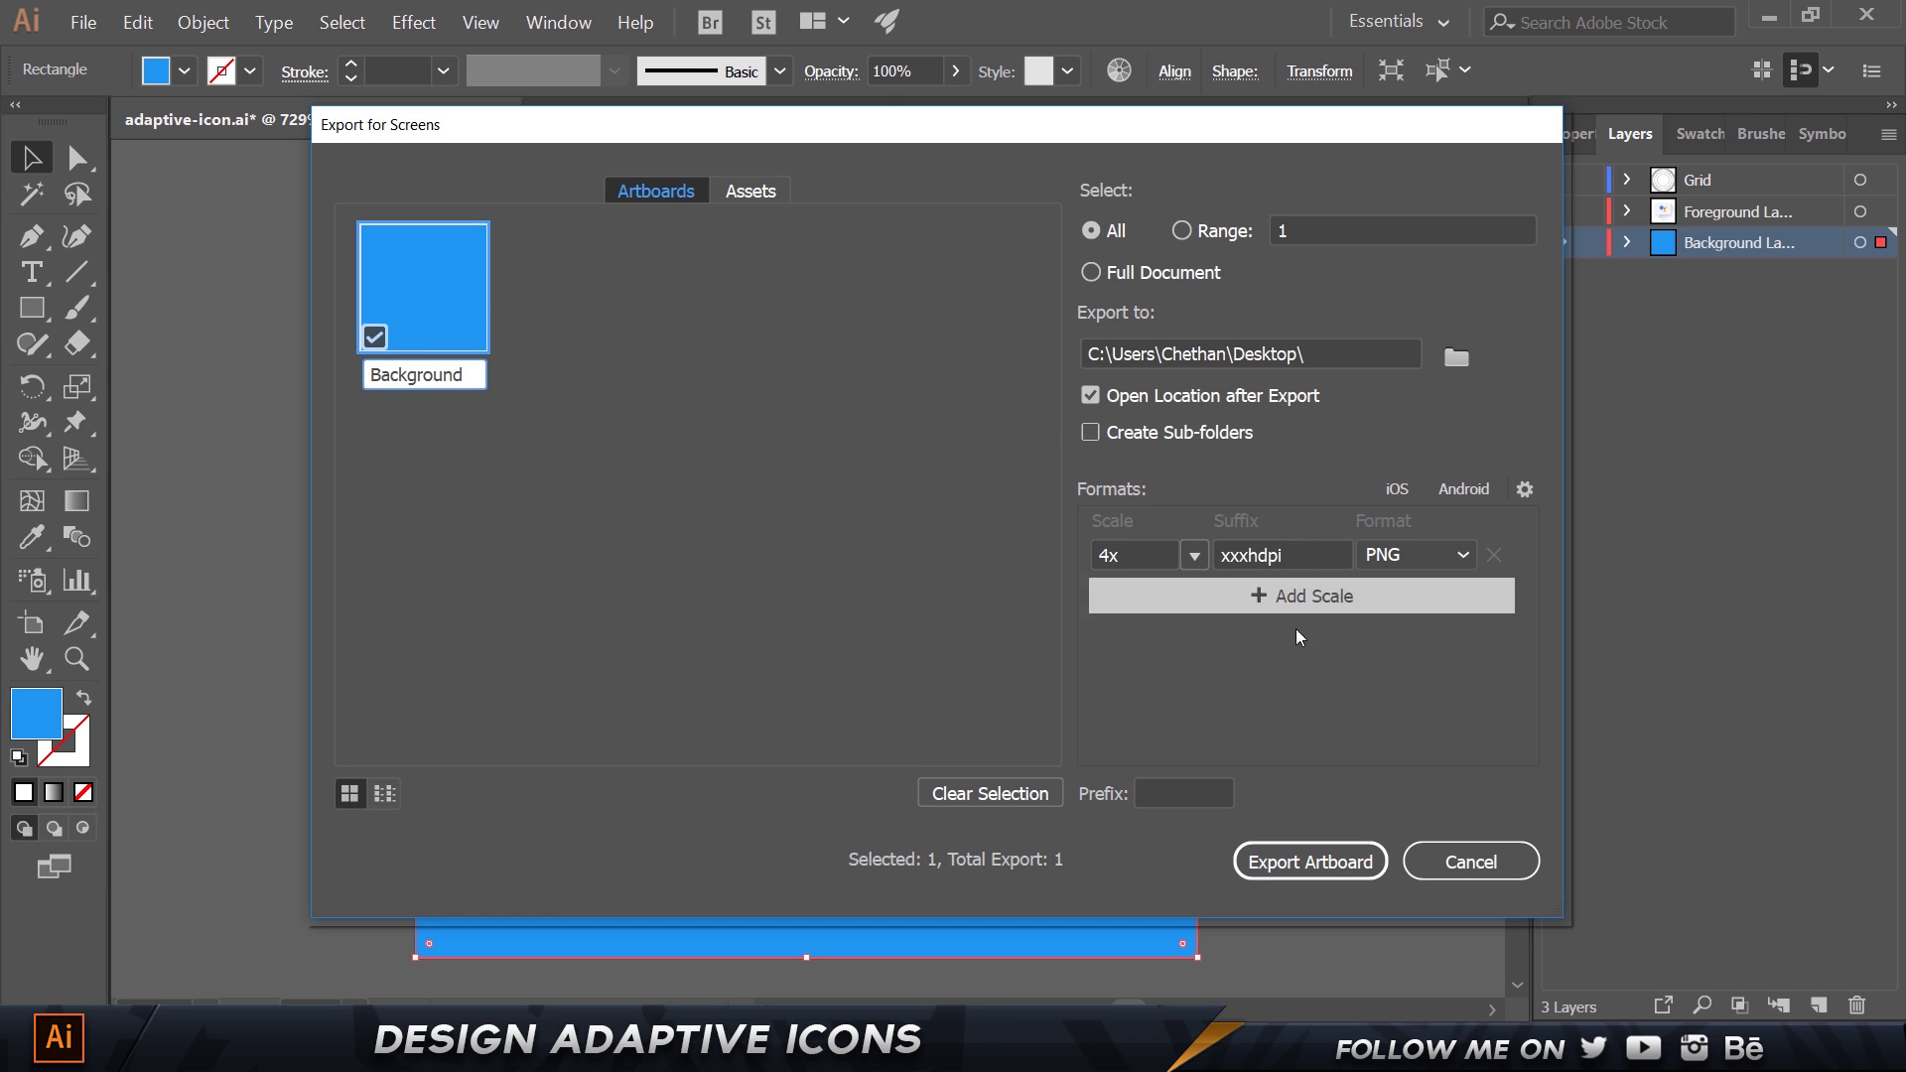
key(Return)
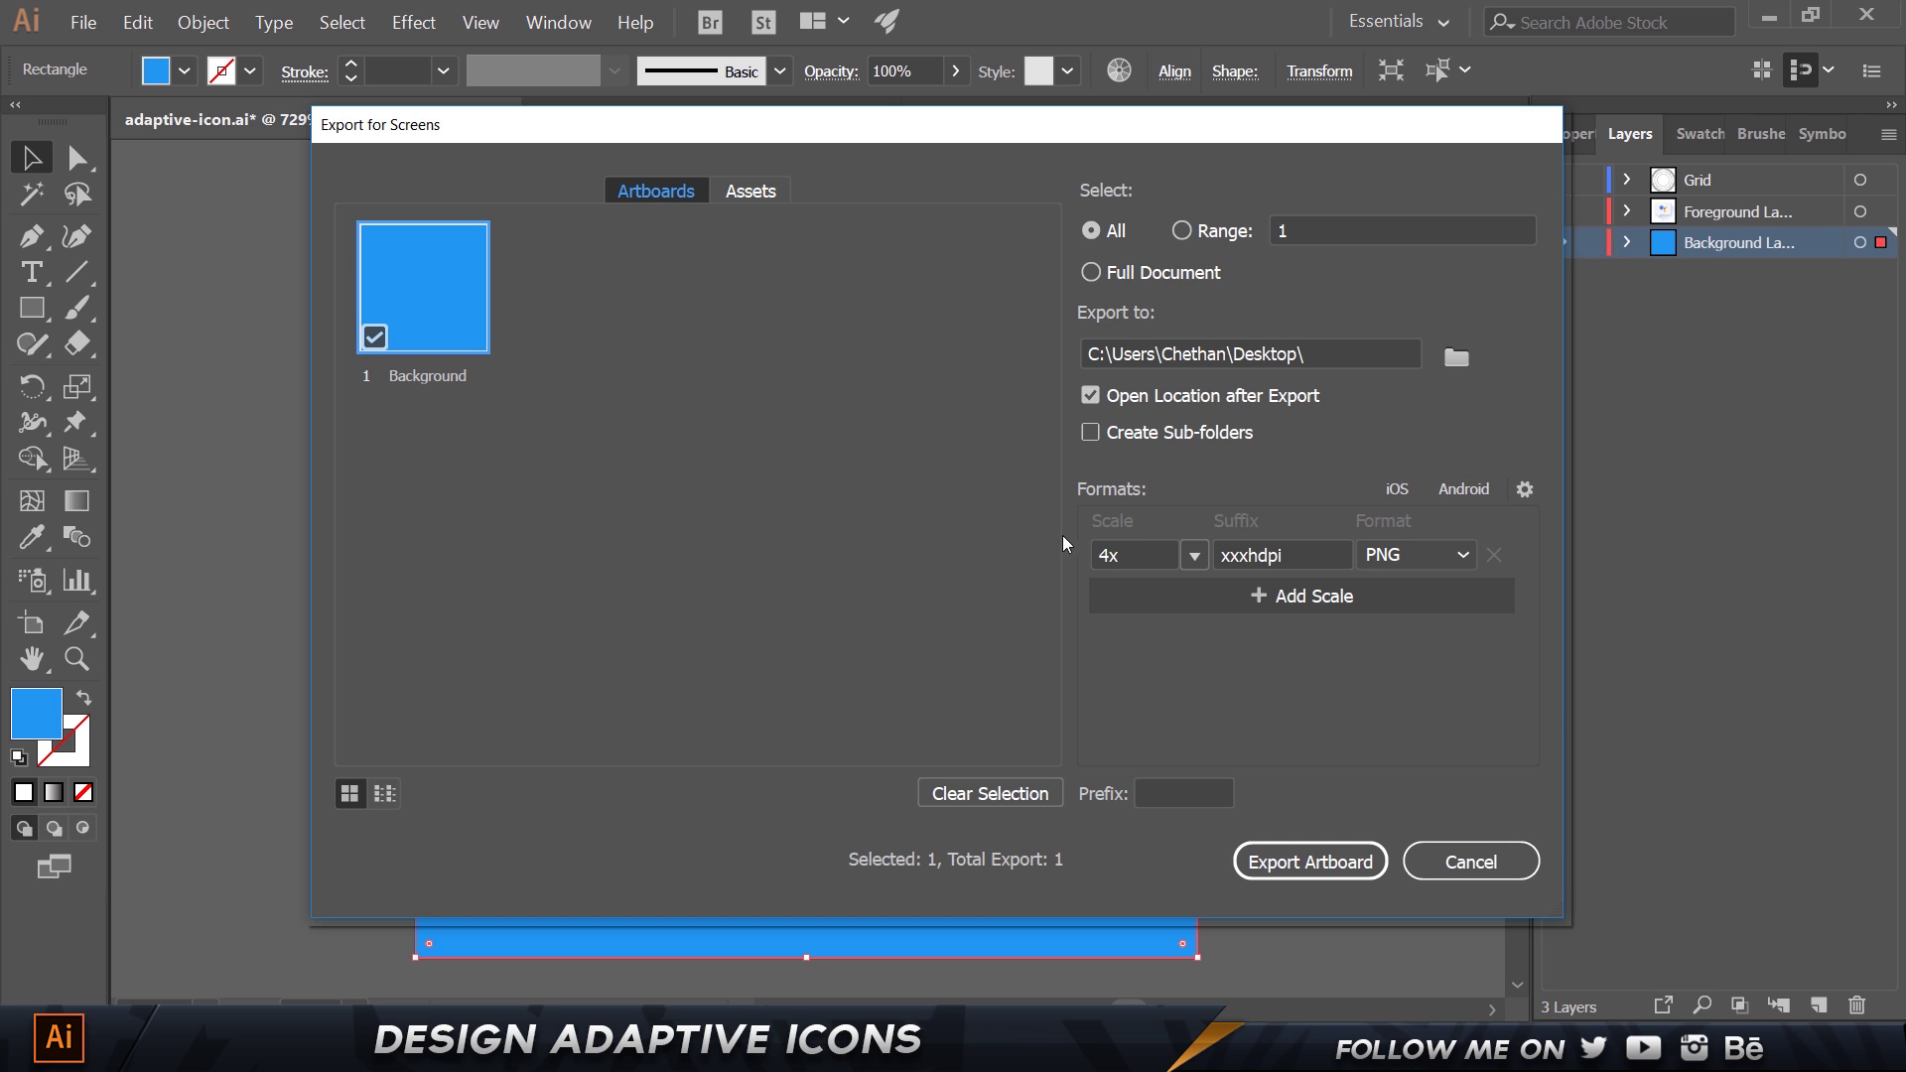
Load the Android scale presets, remove all but the 4x xxxhdpi PNG format, and close the export dialog without exporting.
click(1445, 496)
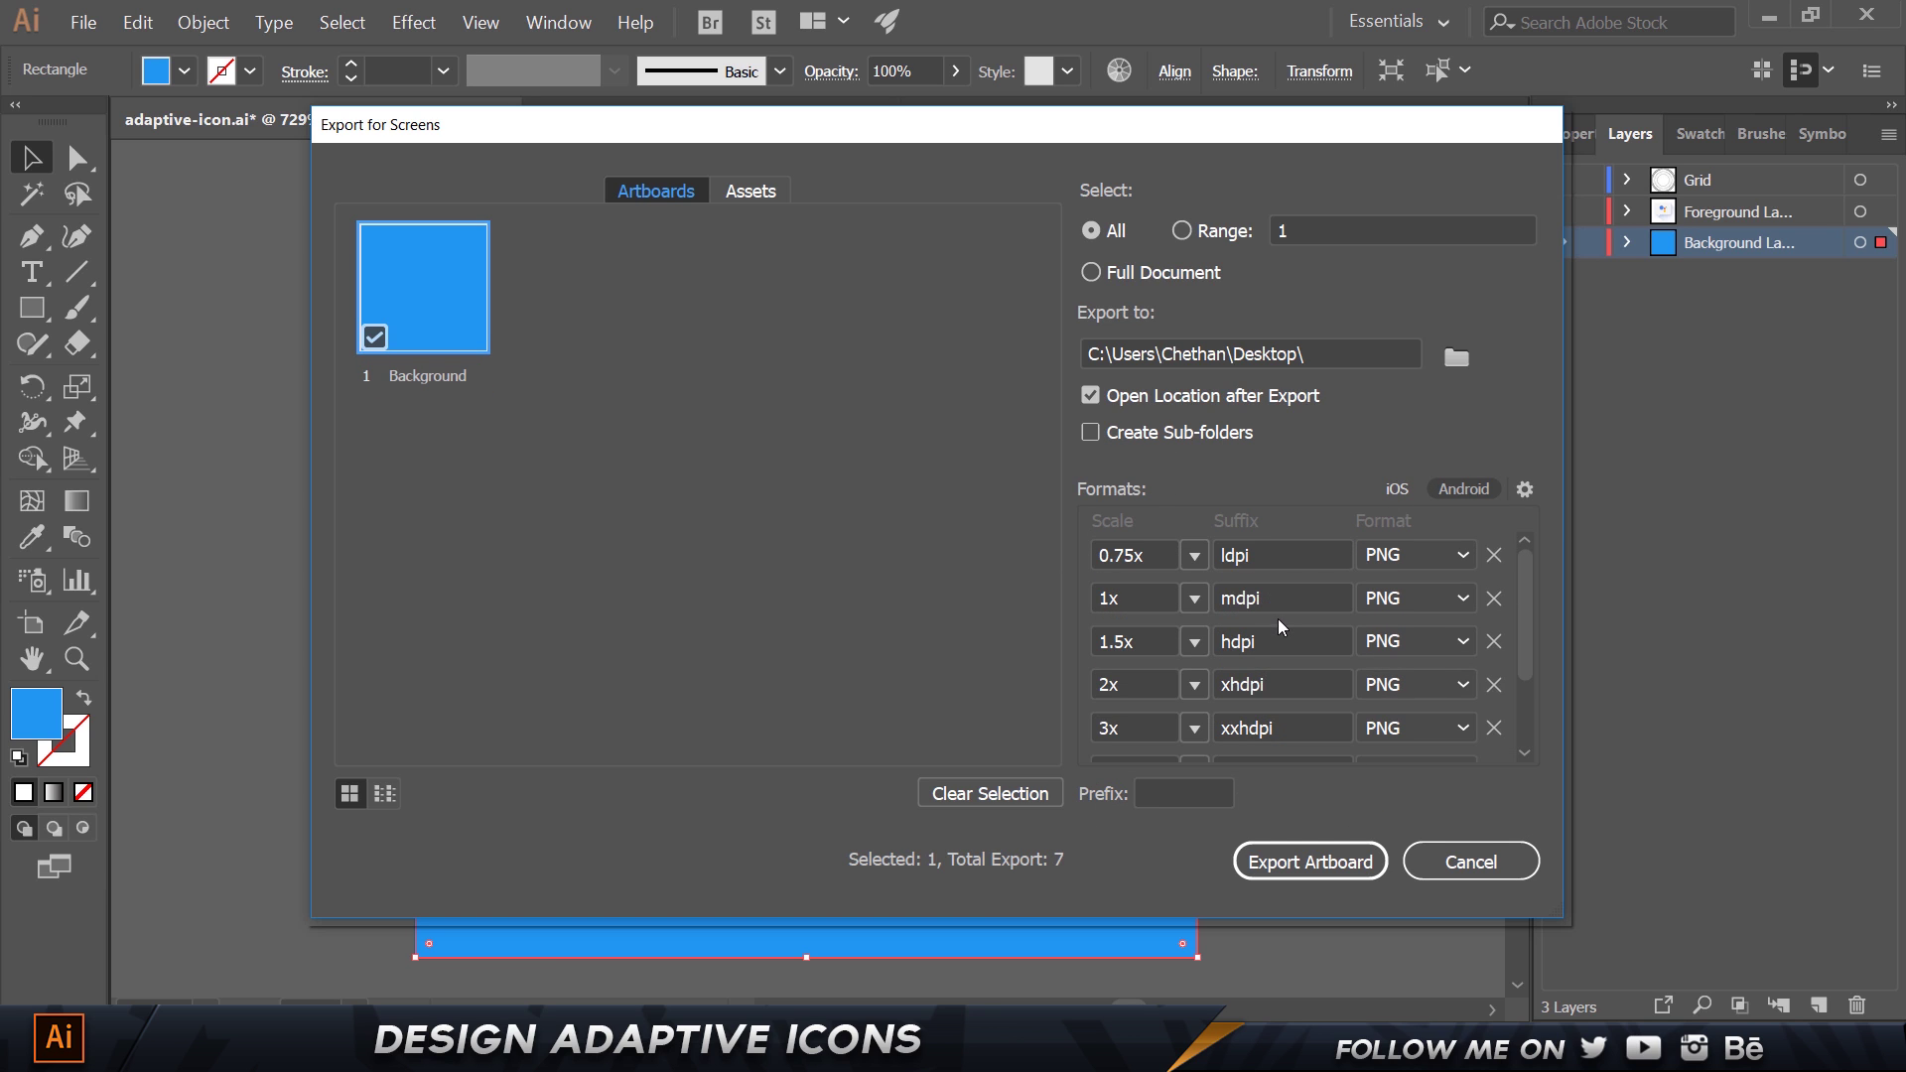
click(1494, 555)
click(1494, 555)
click(1494, 555)
click(1494, 555)
click(1494, 555)
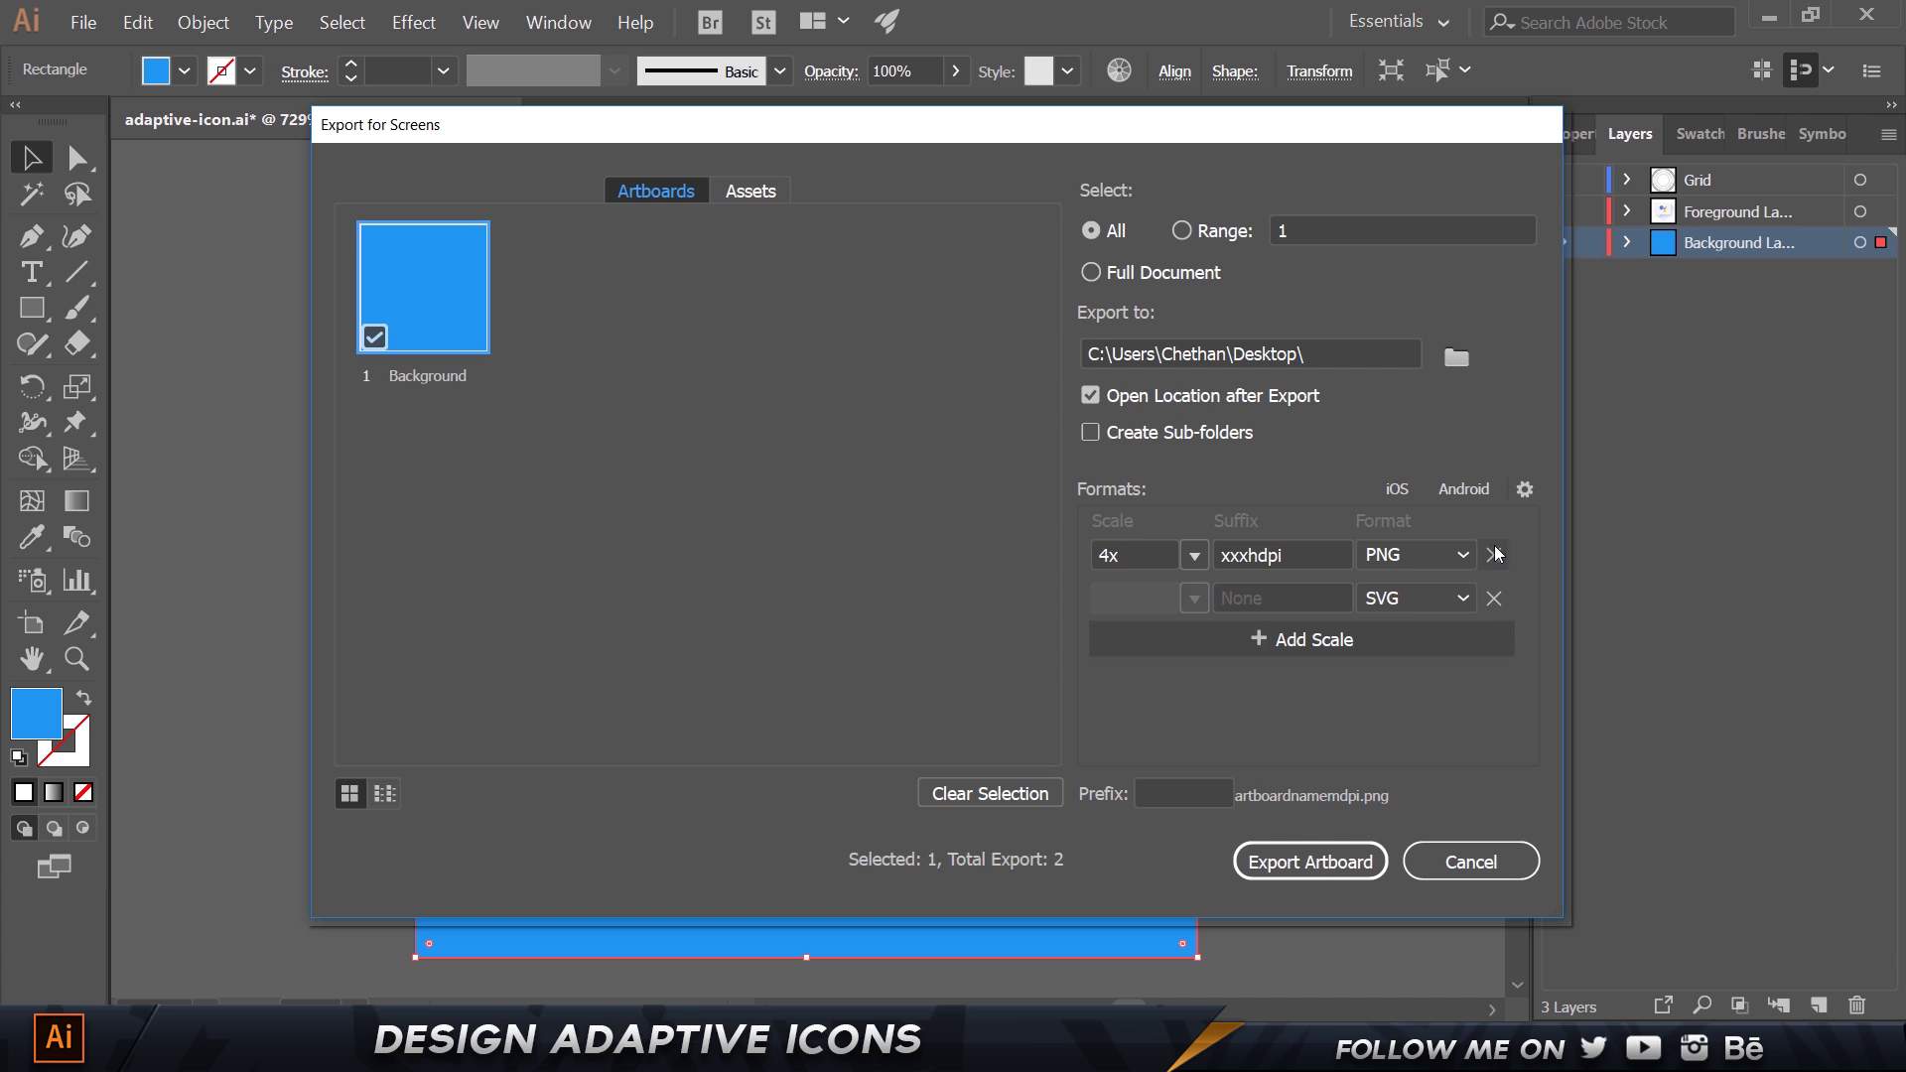
click(1495, 598)
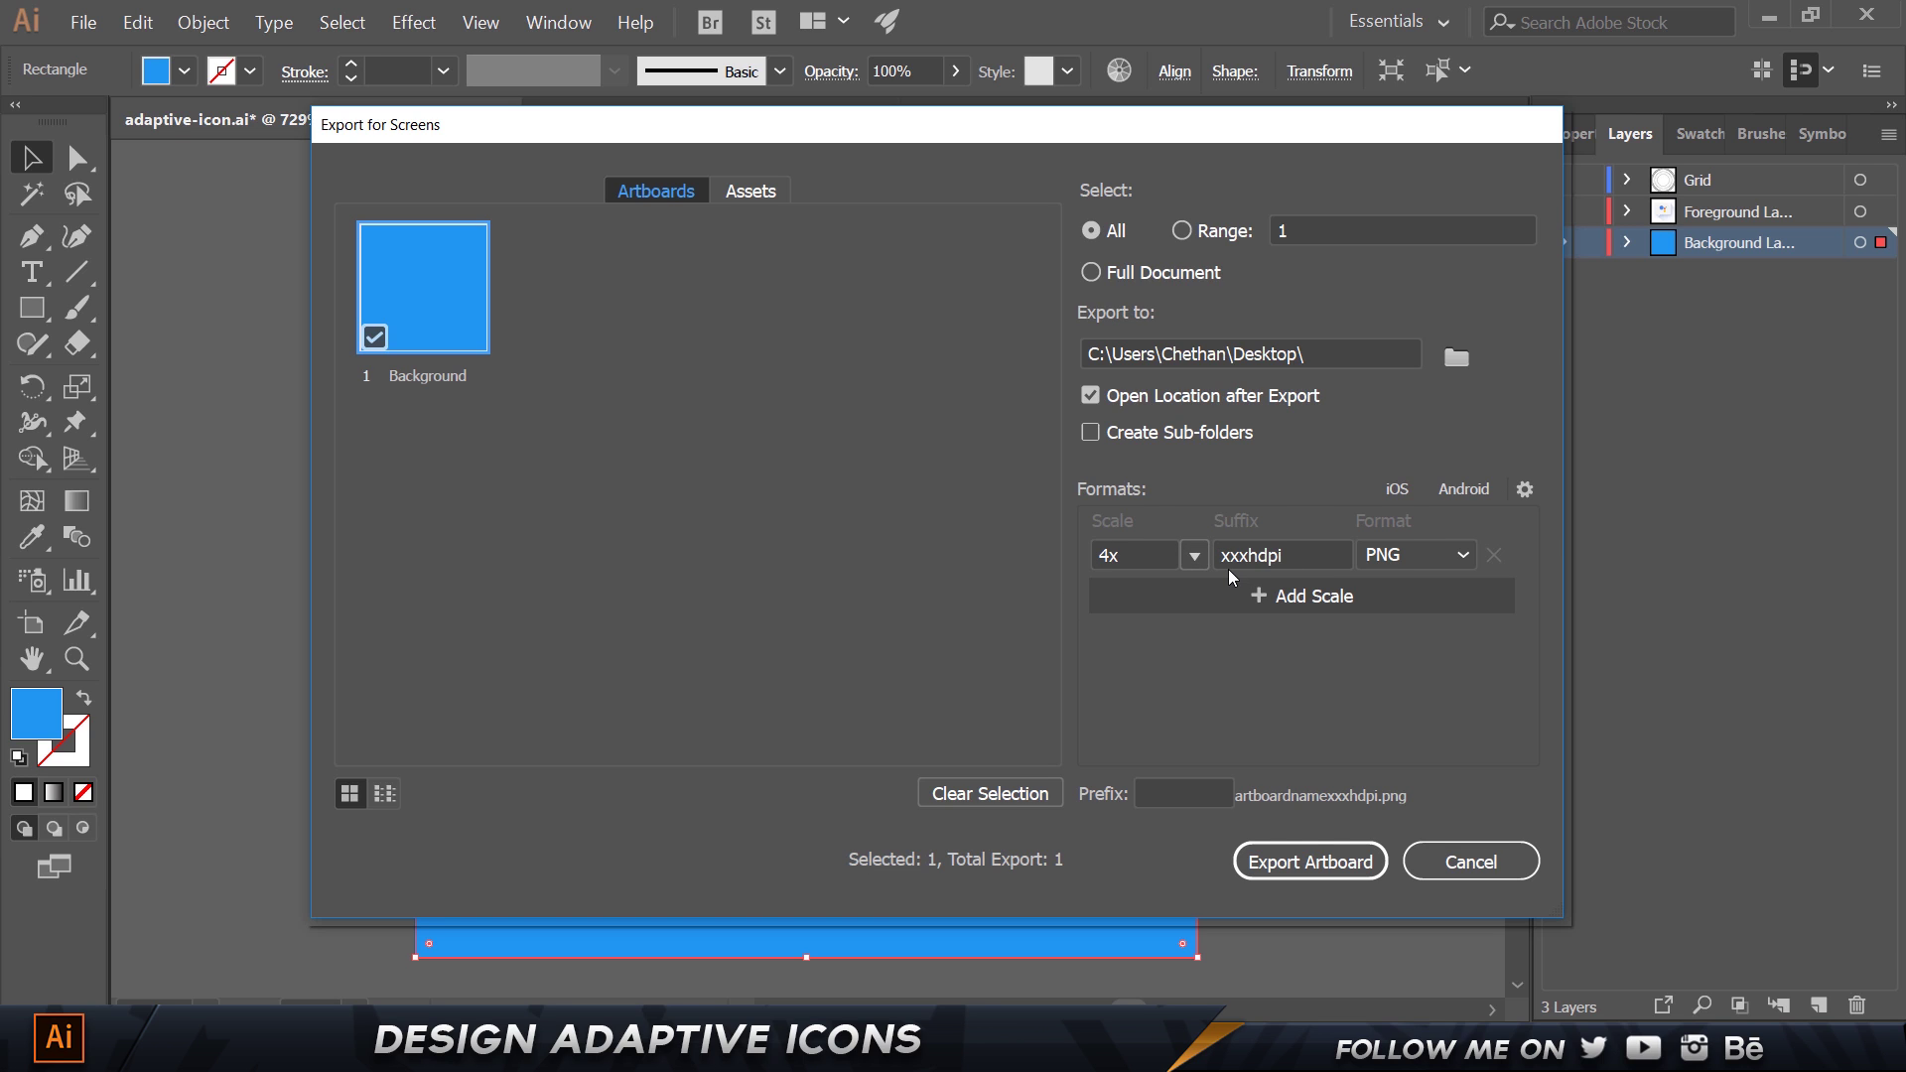
click(1153, 558)
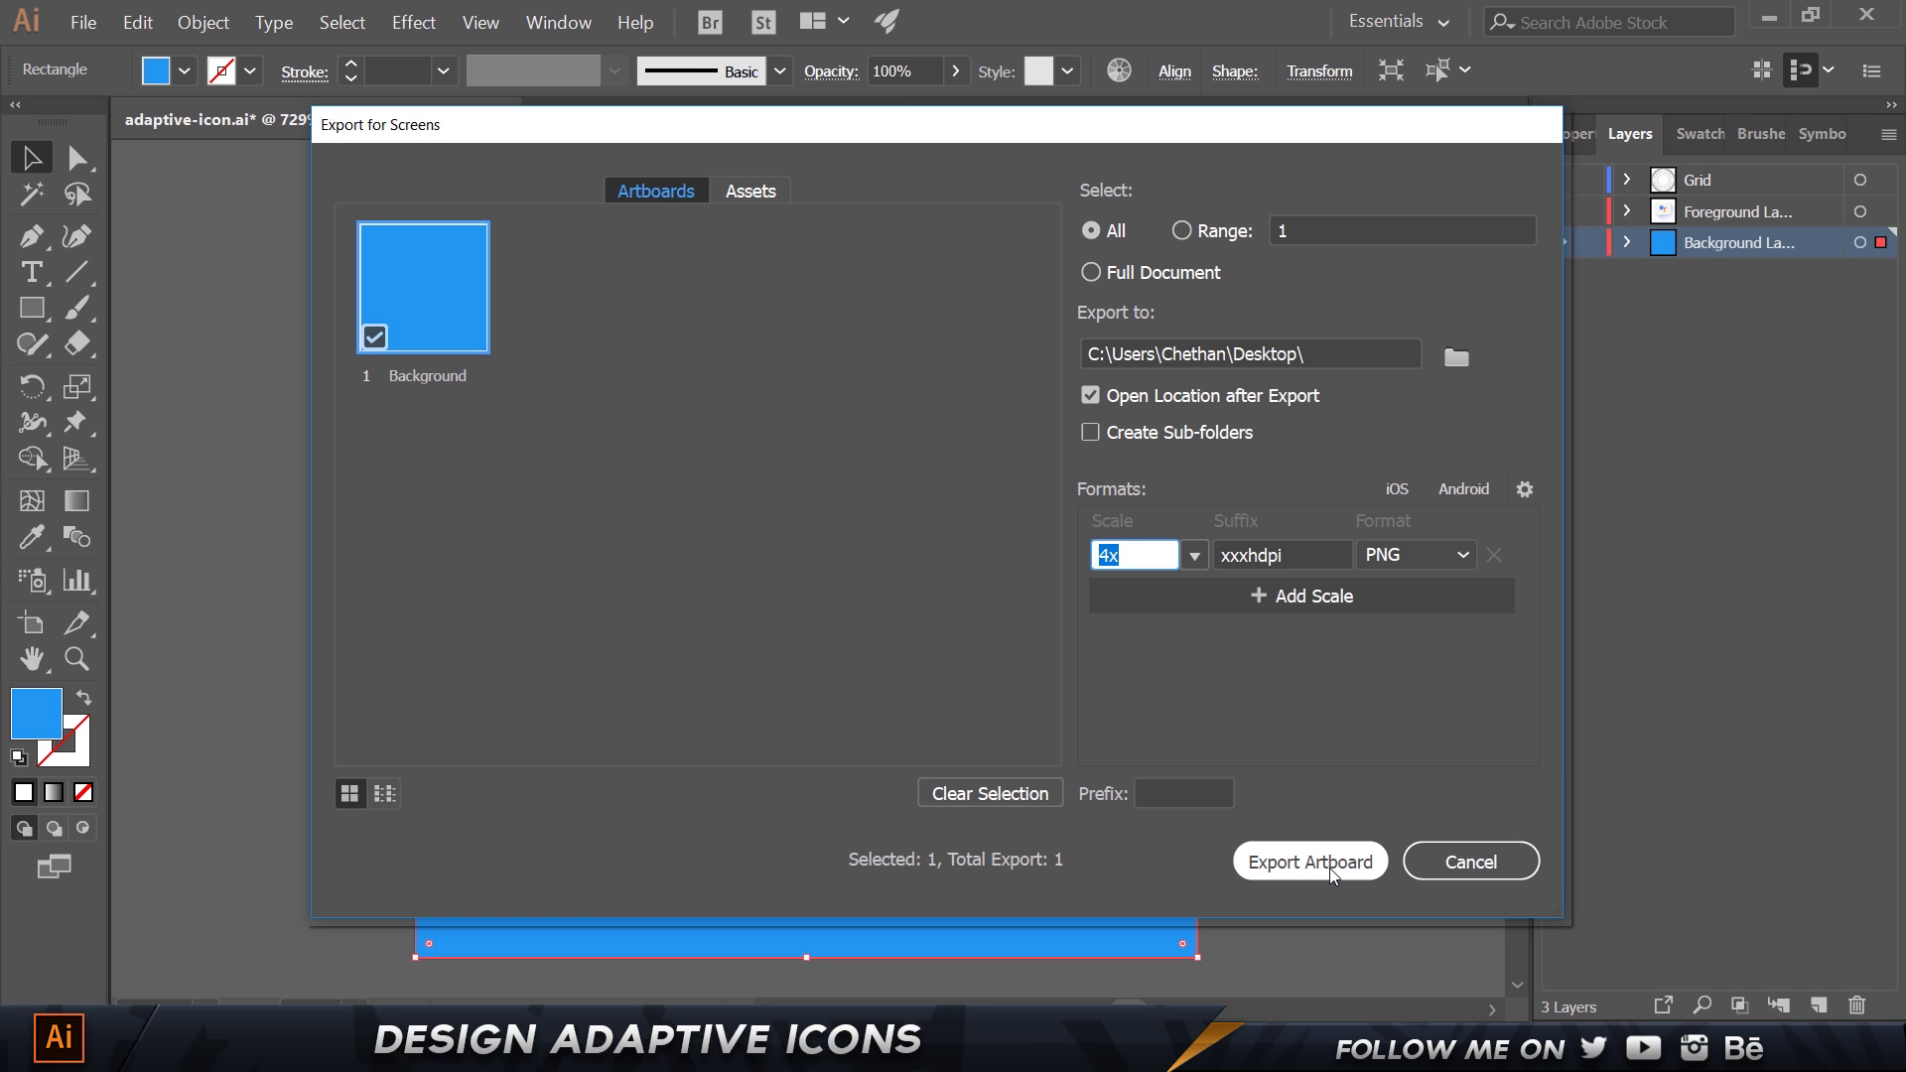
click(1453, 867)
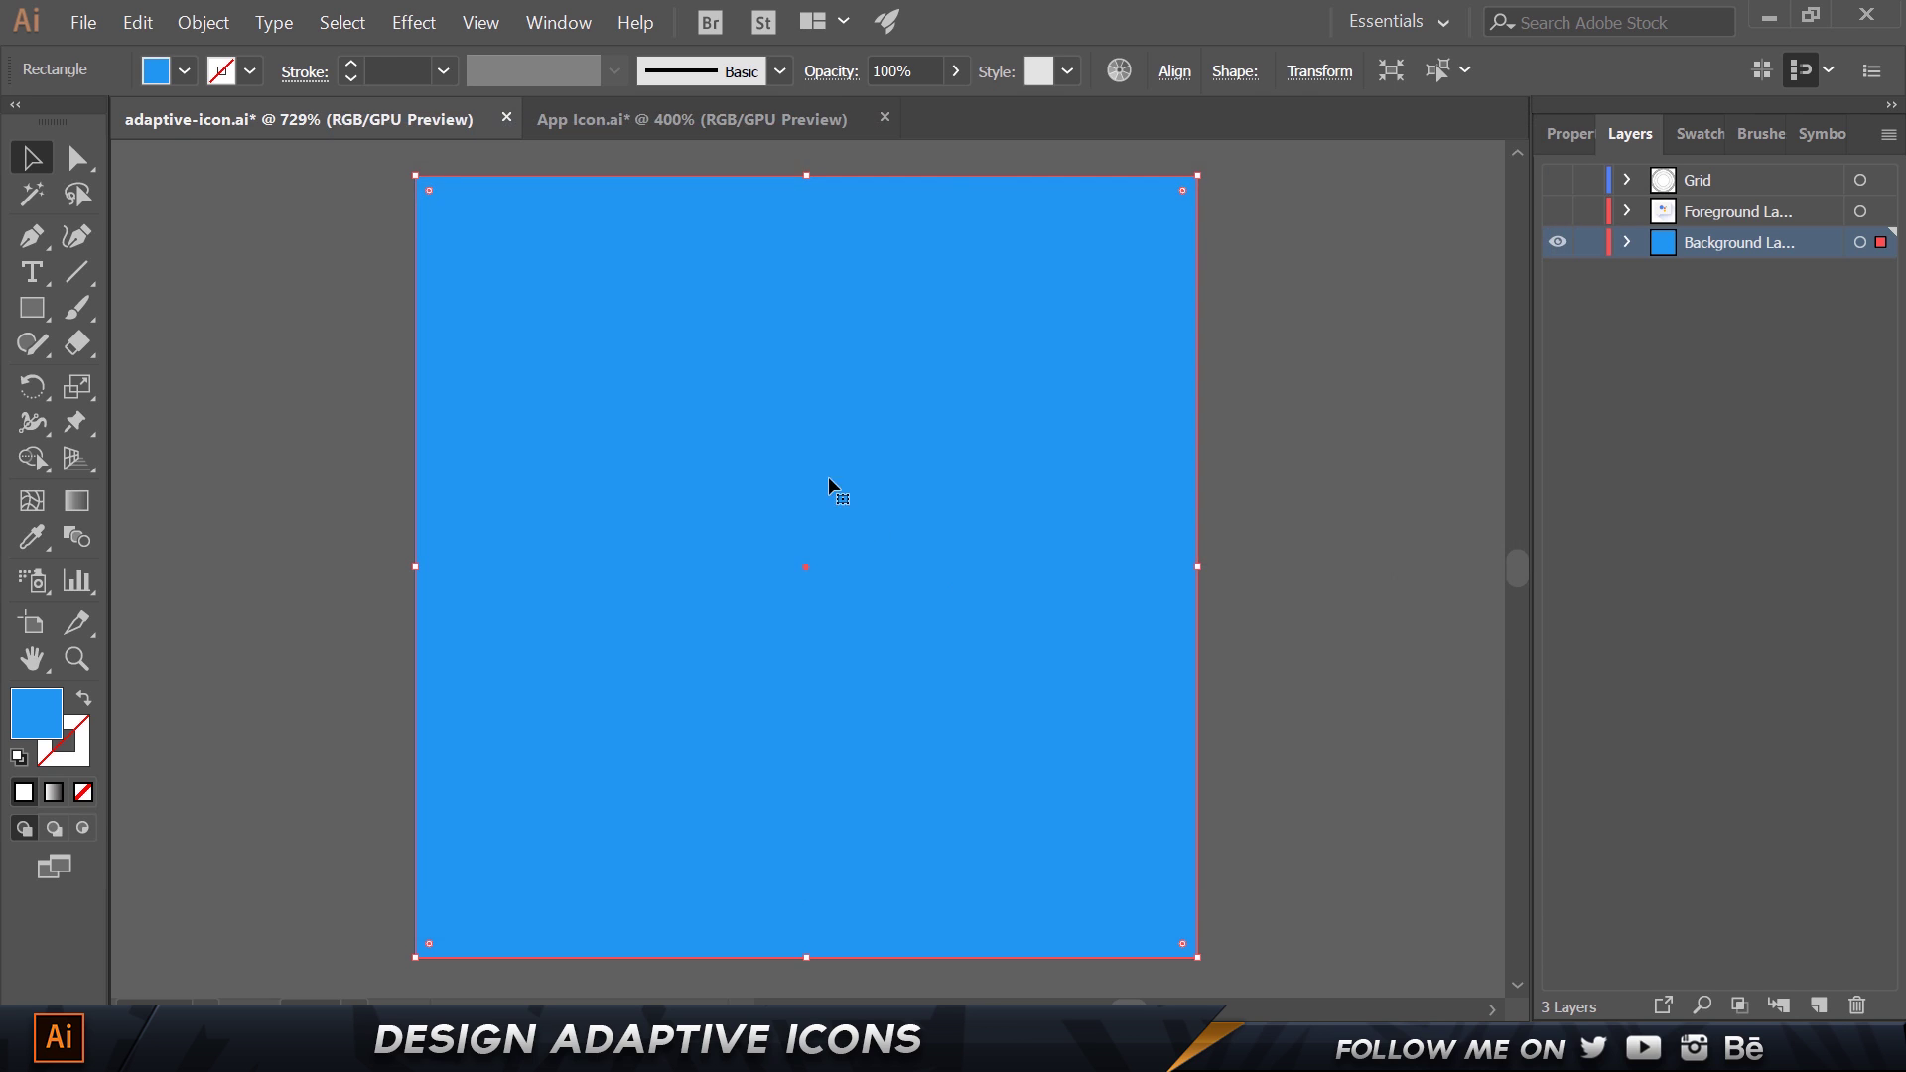
Show the Foreground layer, hide the Background layer, and edit the artboard name with Fore in Export for Screens, closing without exporting.
click(1558, 211)
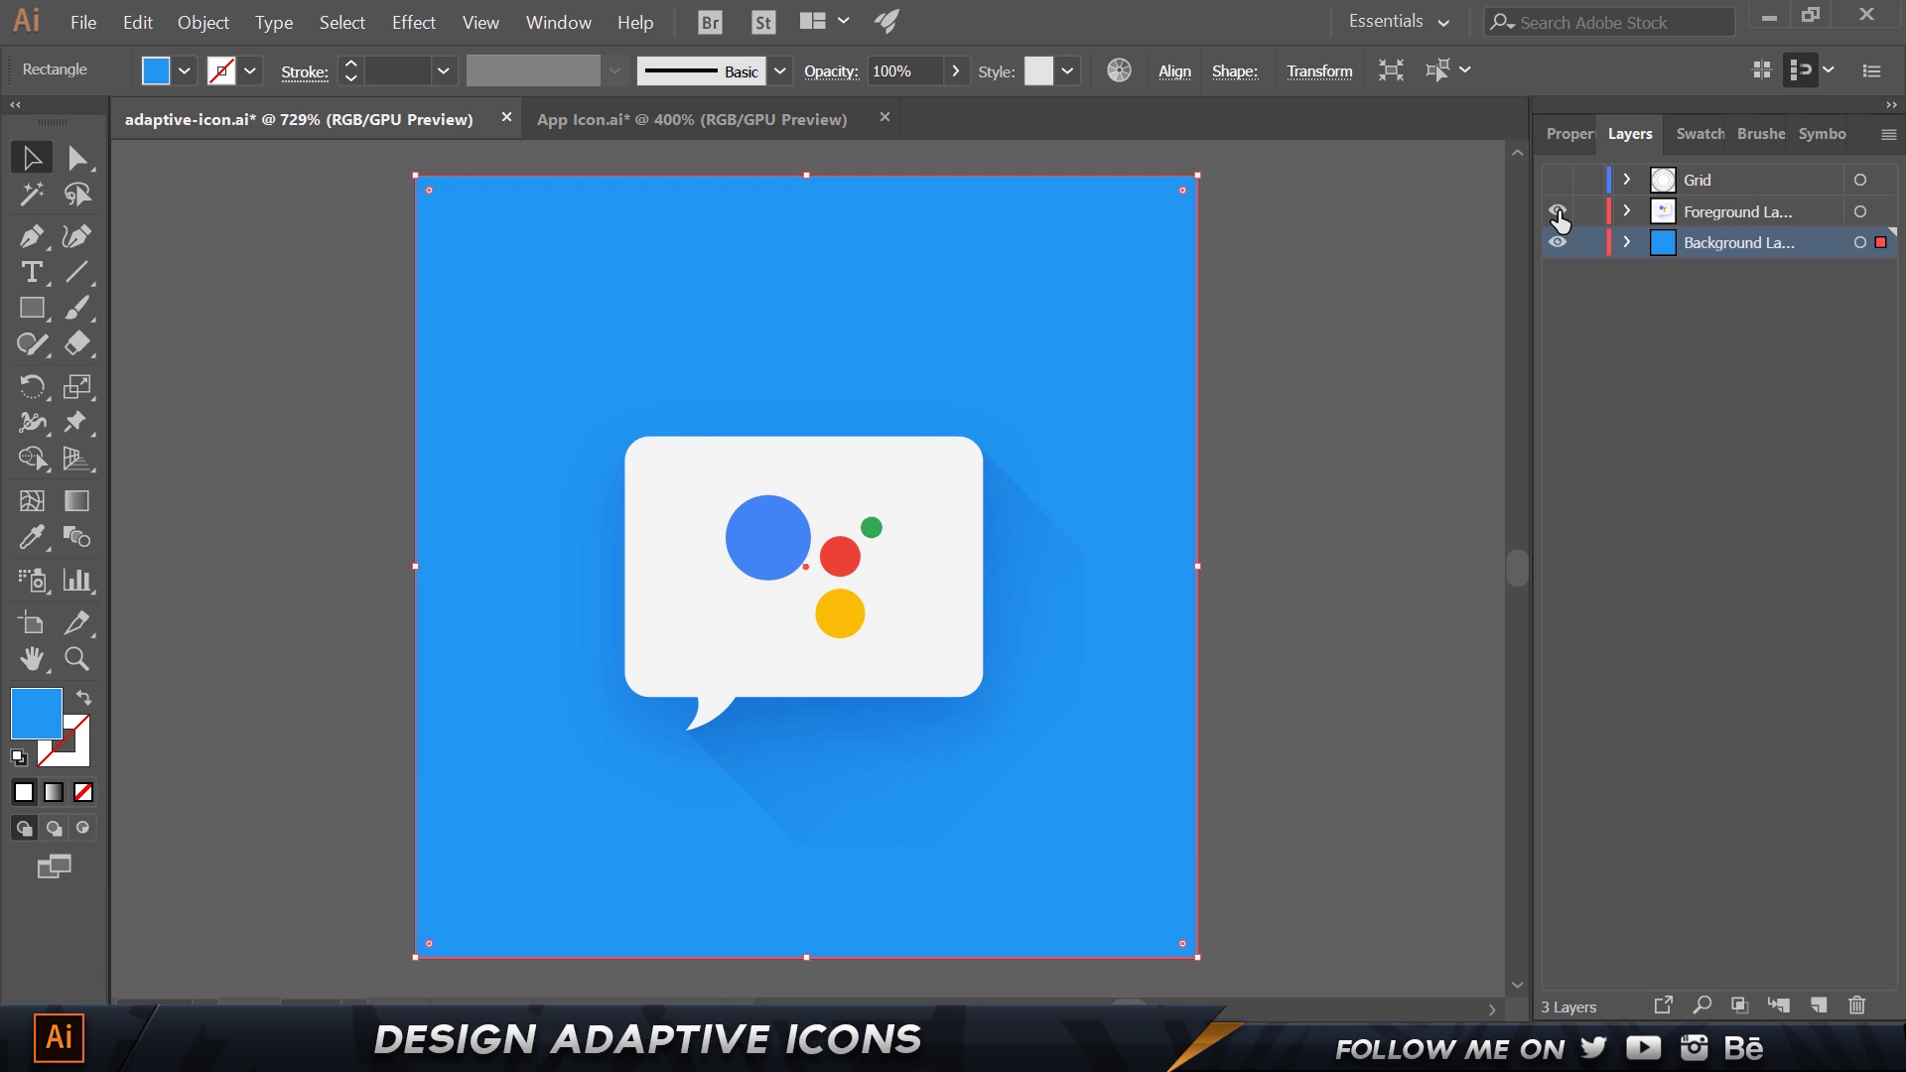
click(1558, 242)
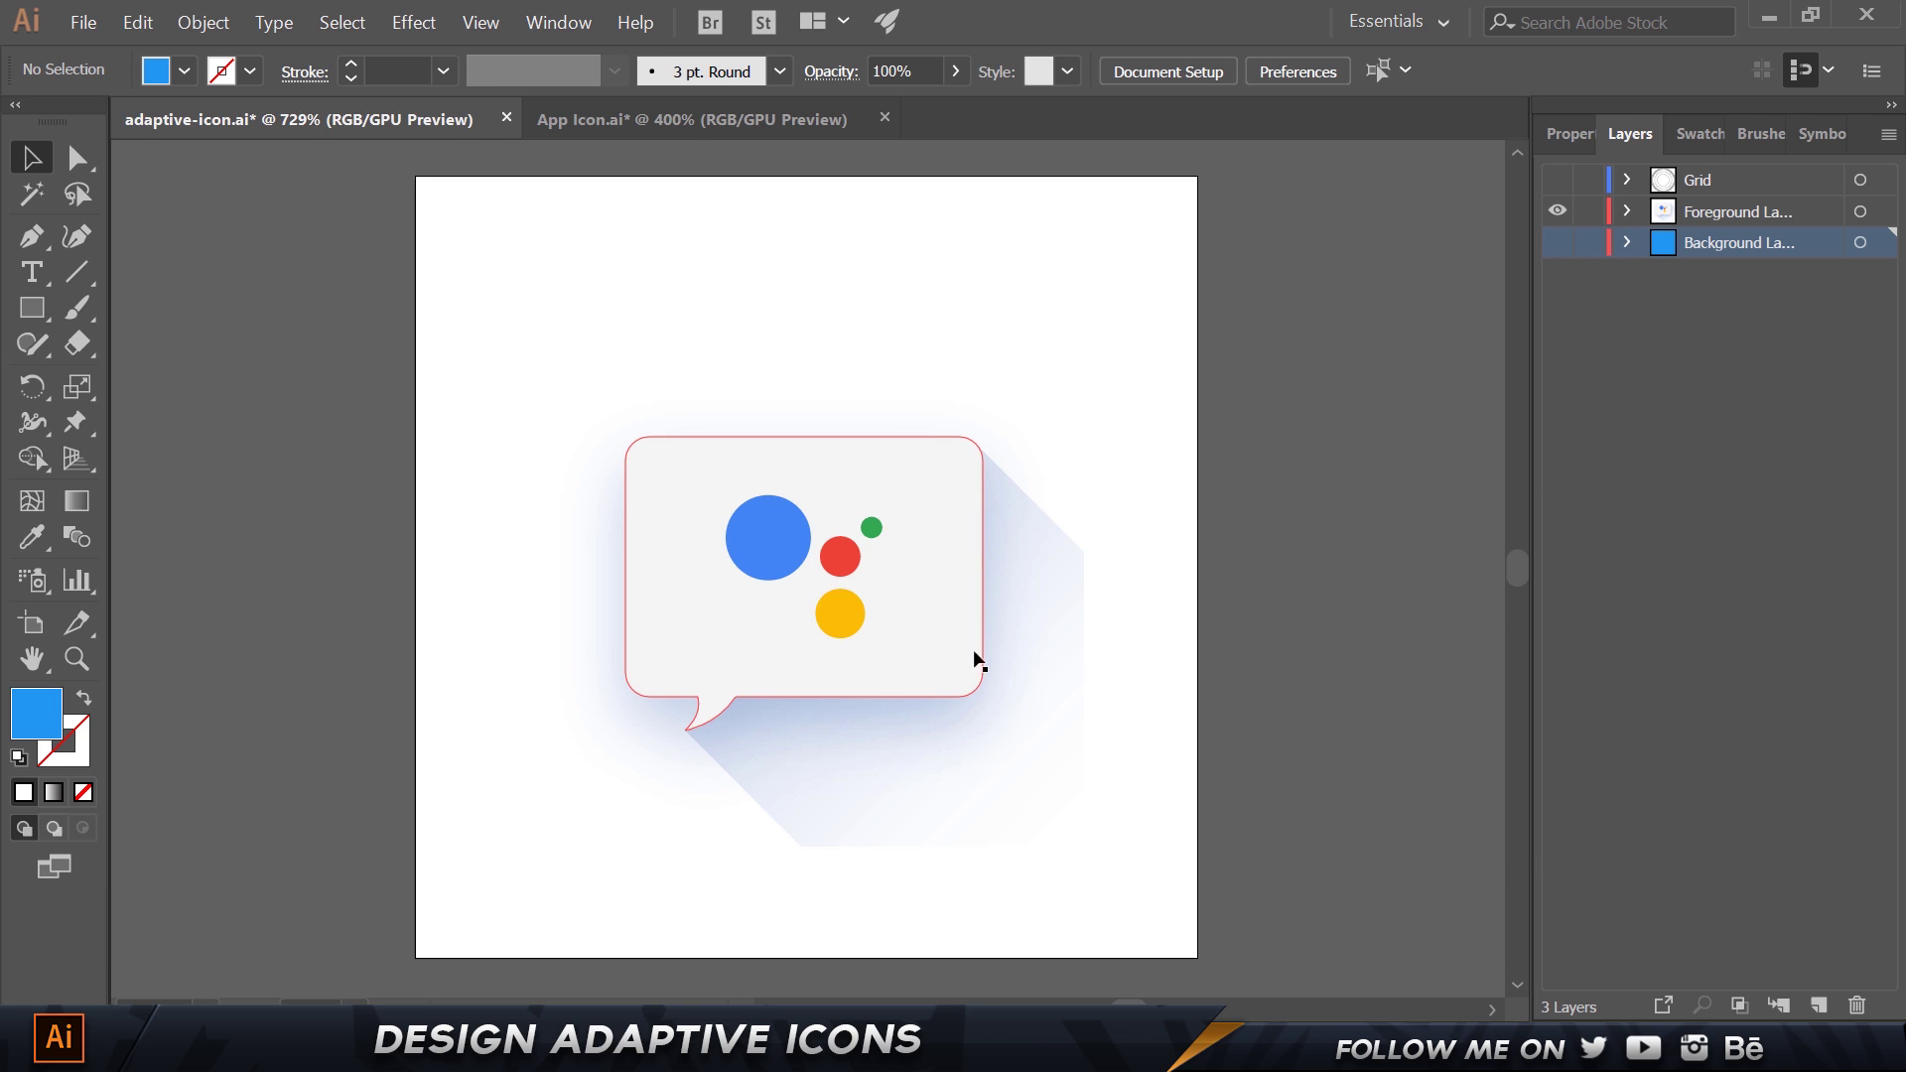
click(83, 22)
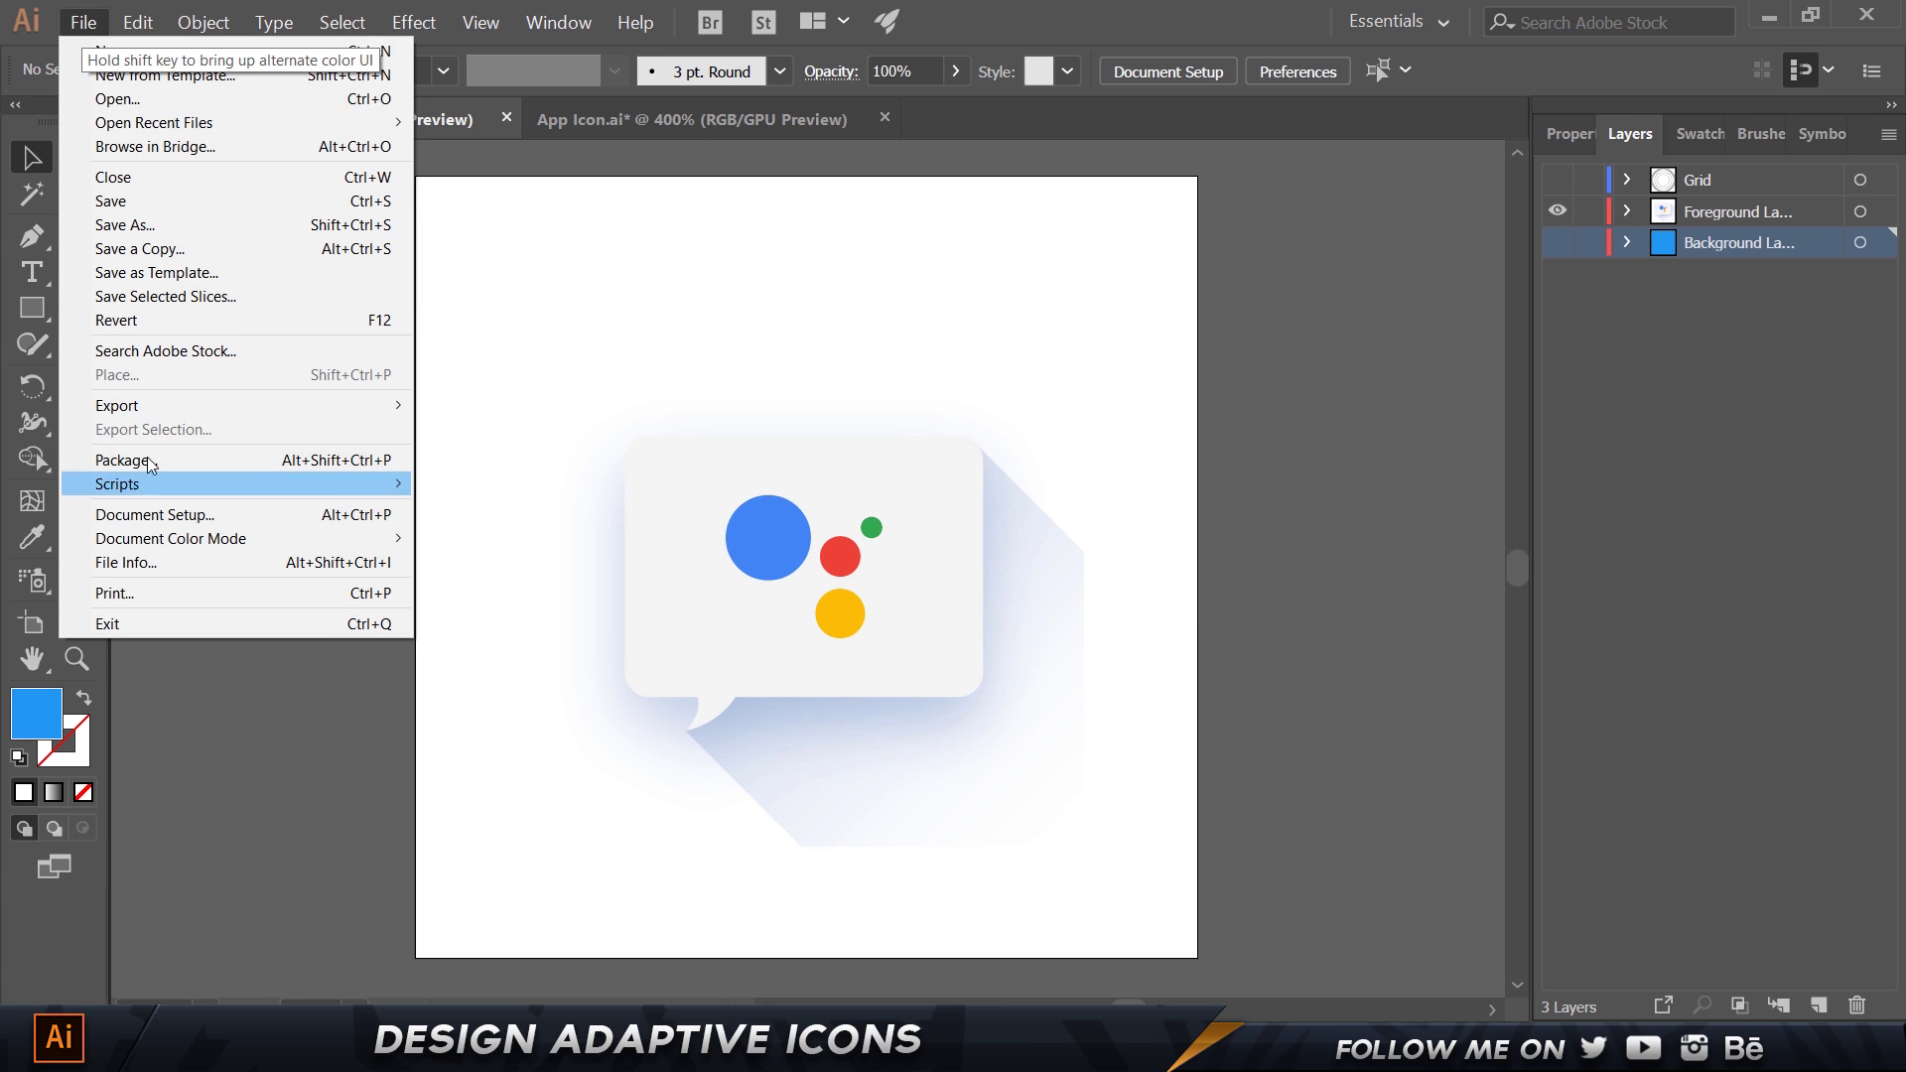
mouse_move(180, 415)
click(536, 406)
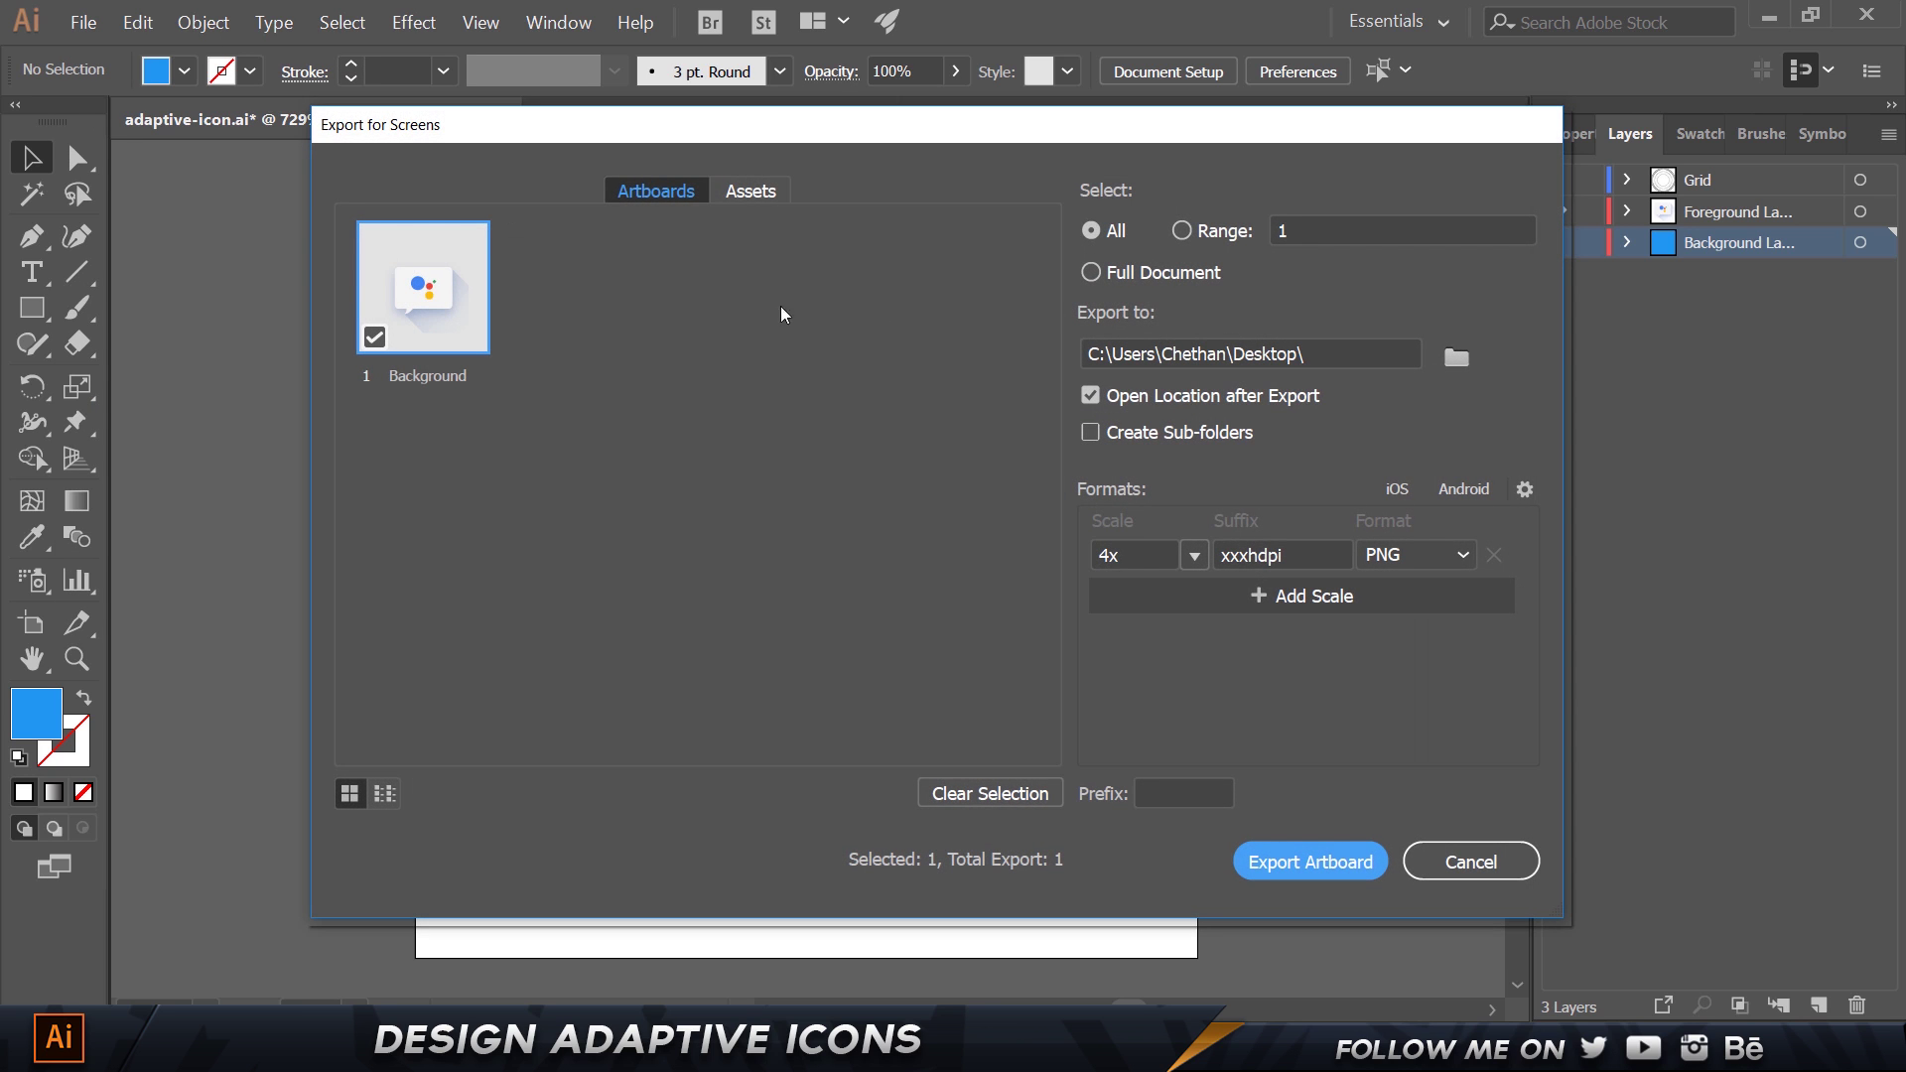
double_click(433, 385)
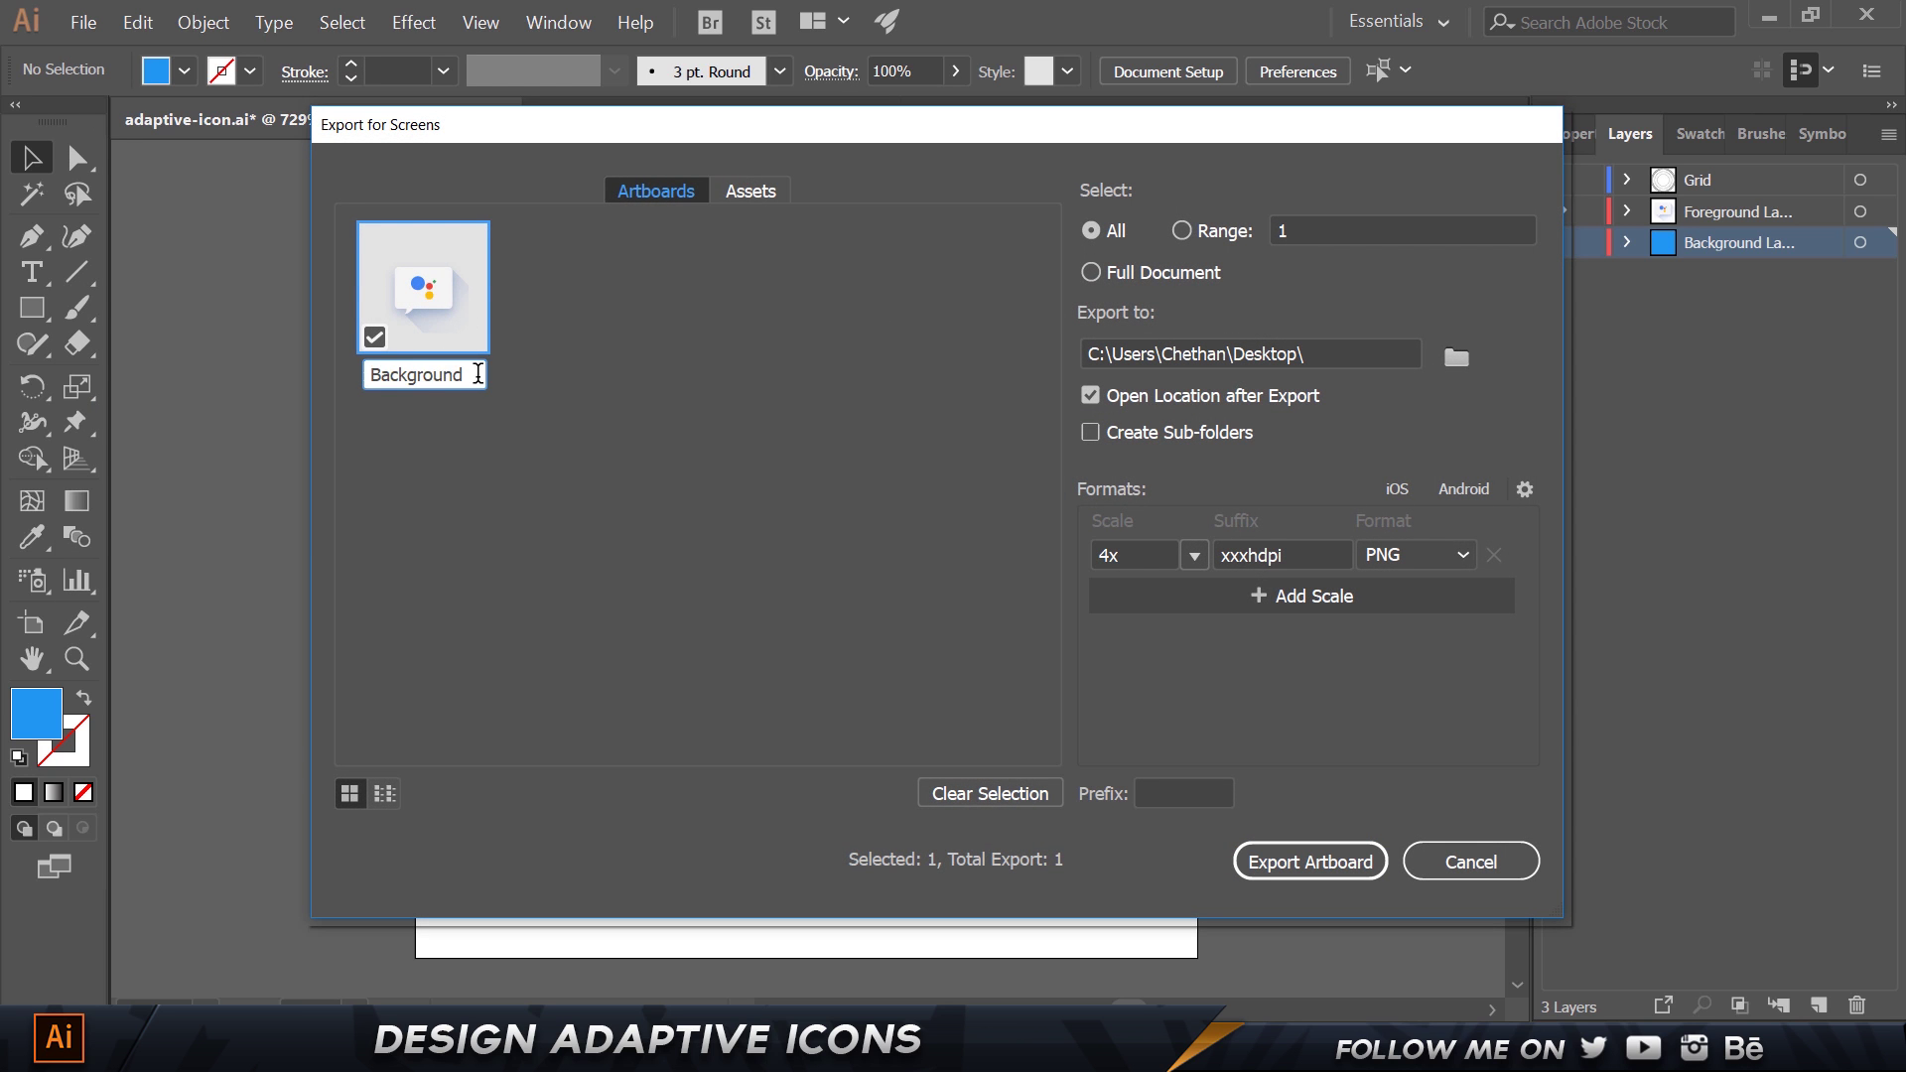
text(Fore)
click(1464, 860)
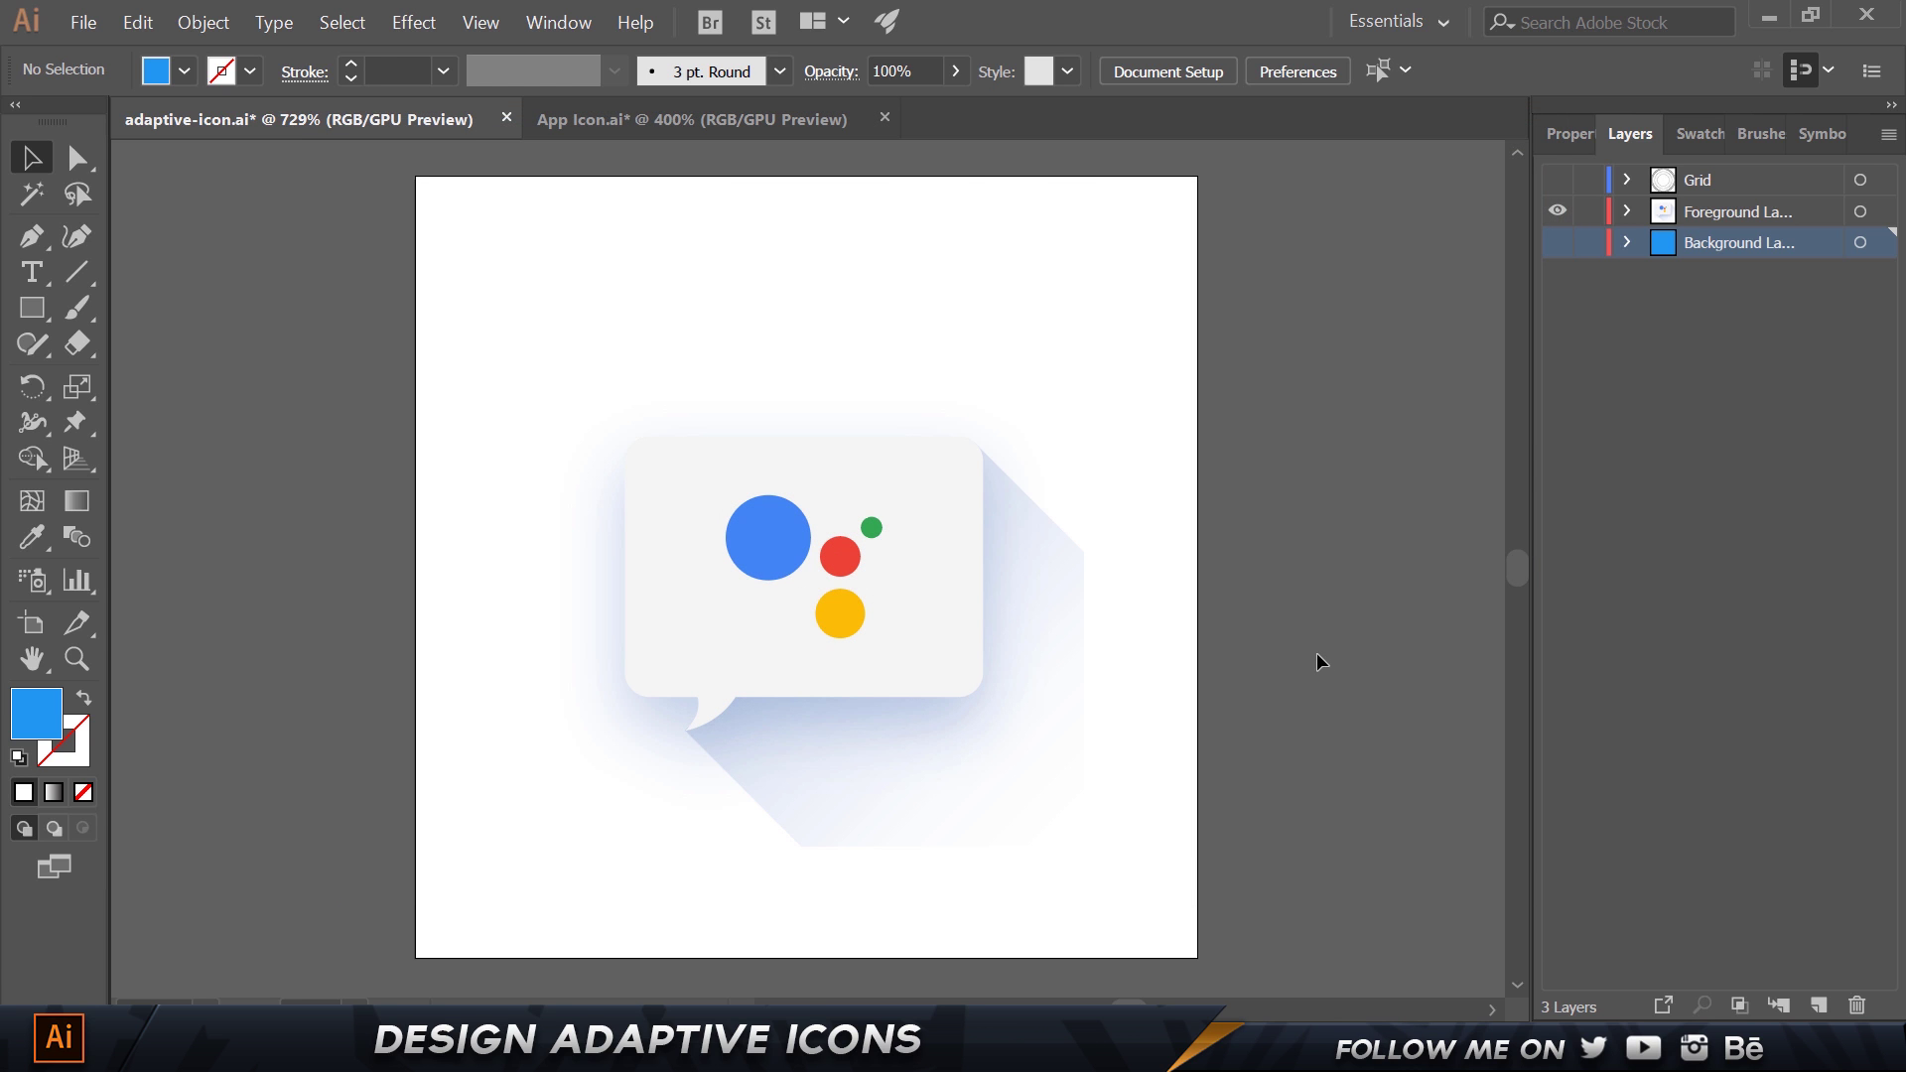
Switch to Chrome's Adapticon window and look through the site creator's Twitter profile and pinned Adapticon tweet.
mouse_move(766, 1053)
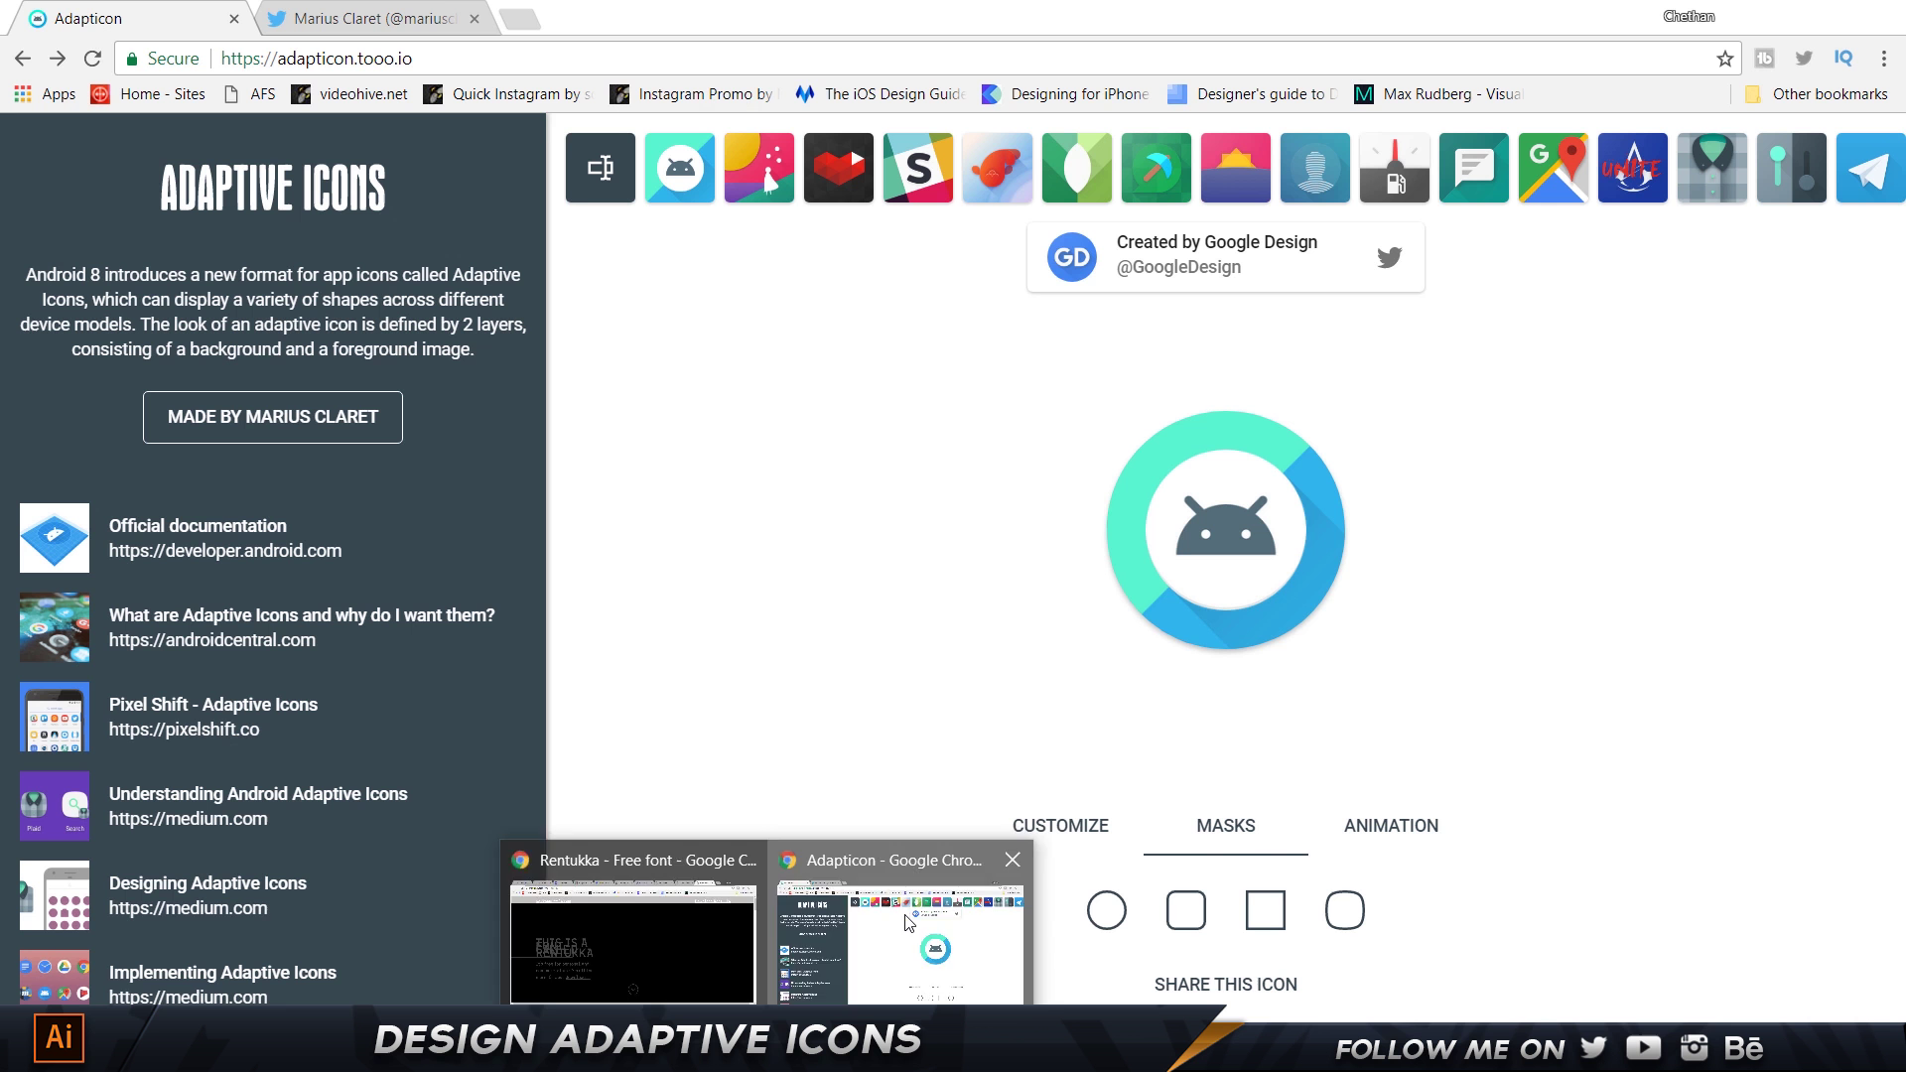
click(864, 898)
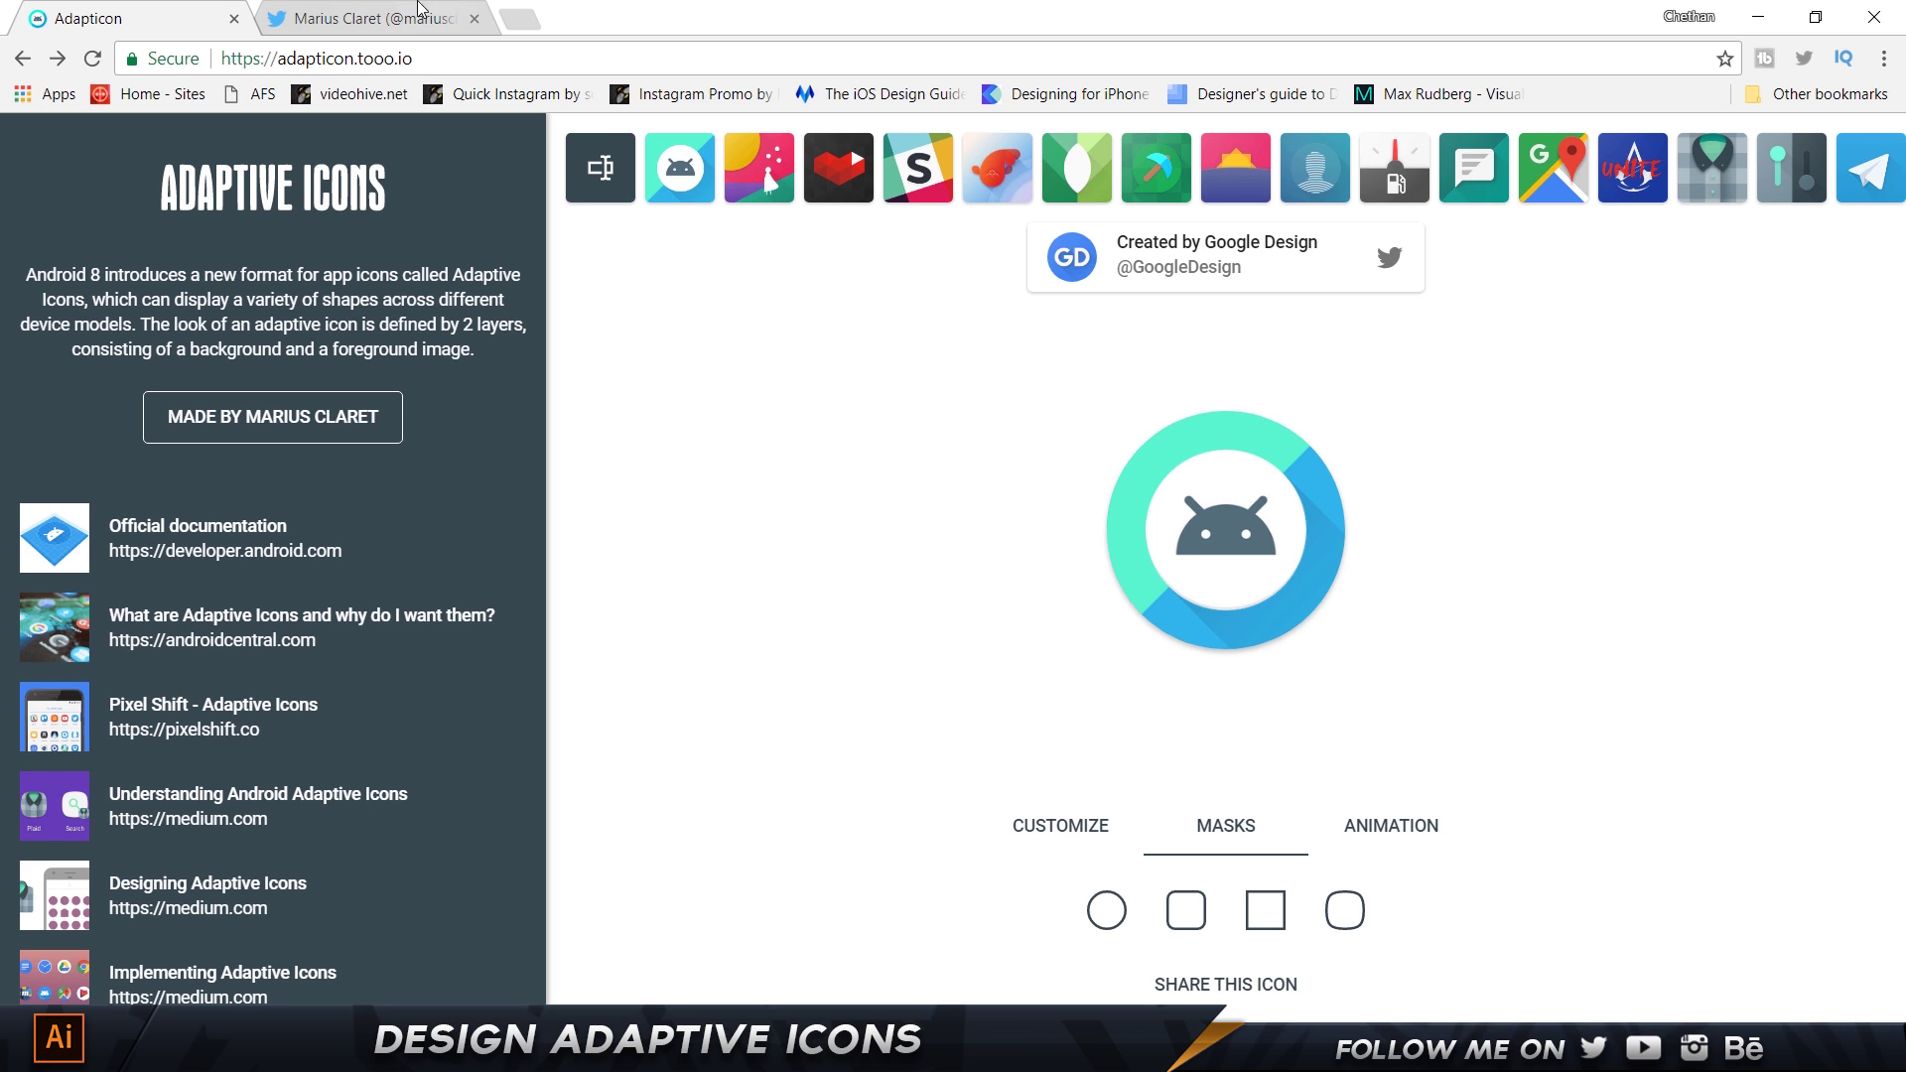
click(328, 10)
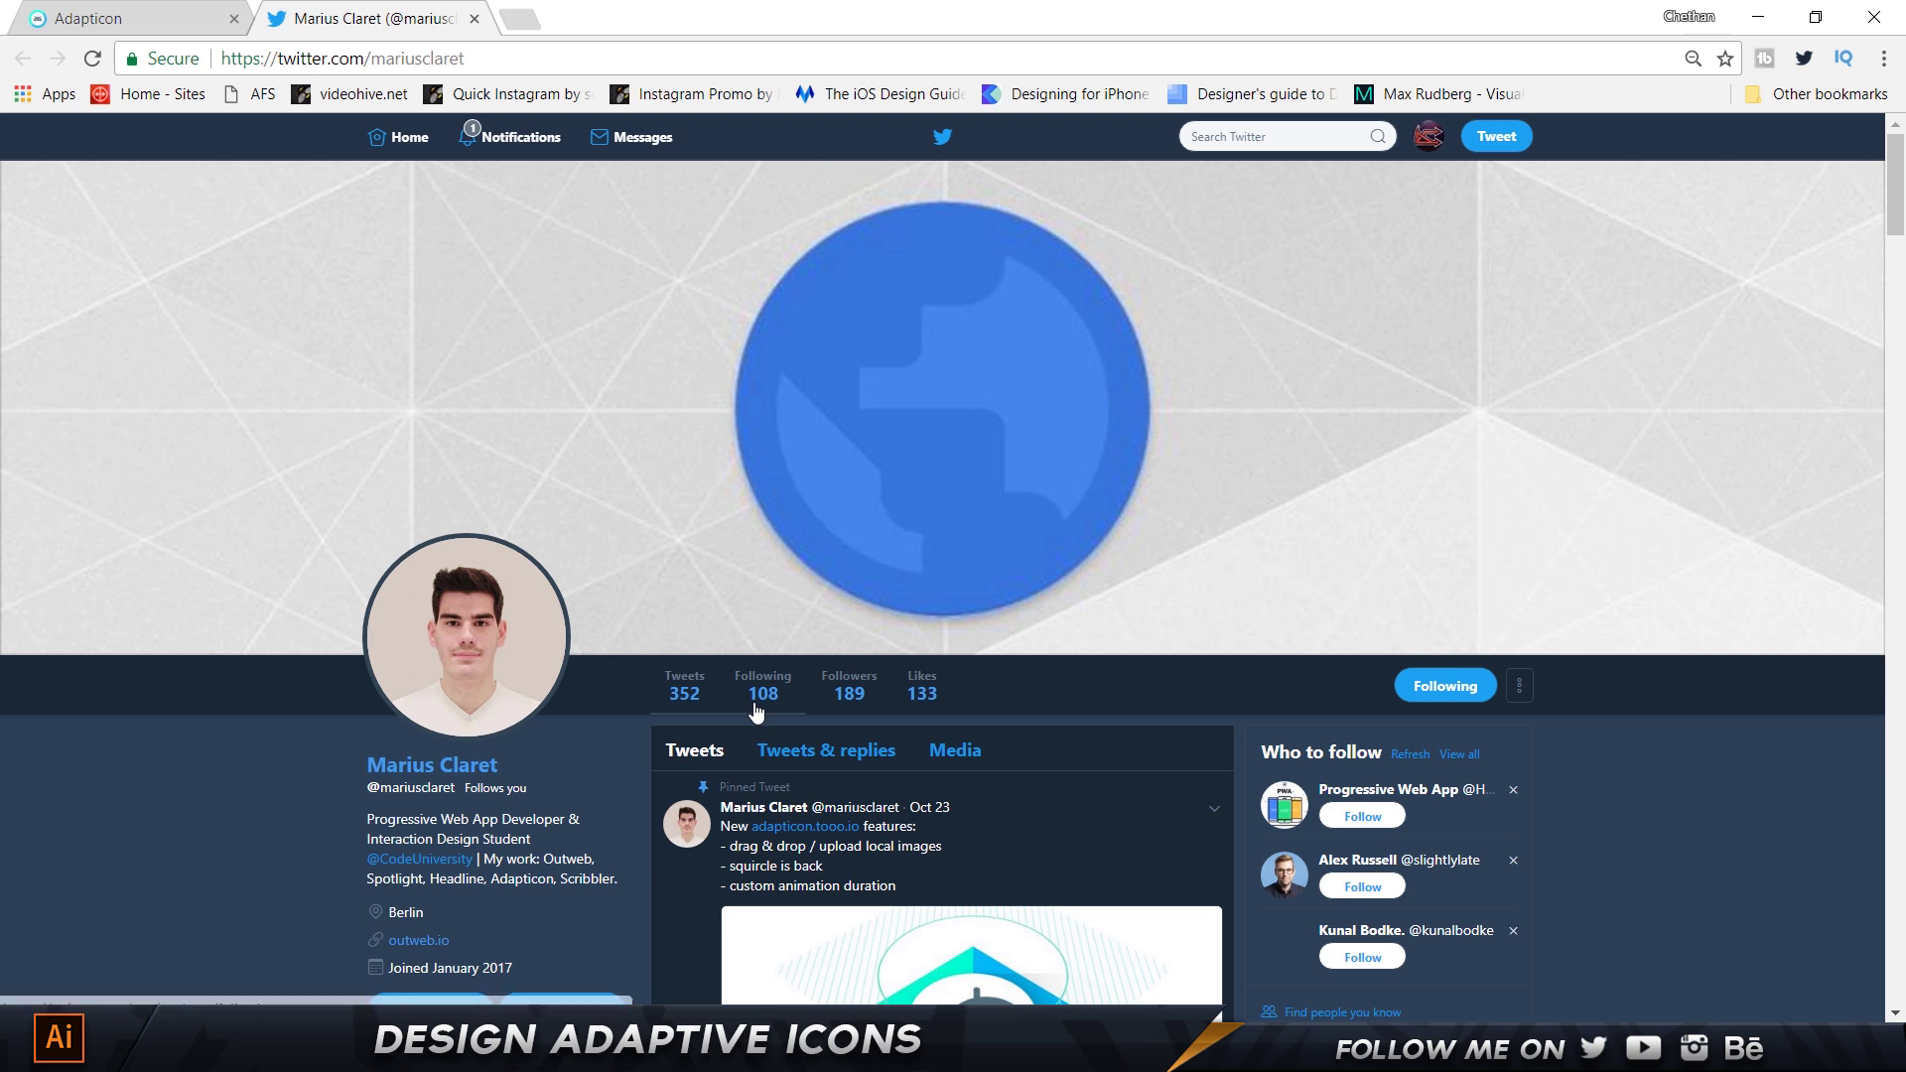
scroll(758, 712, down, 2)
scroll(757, 712, up, 2)
scroll(758, 712, down, 4)
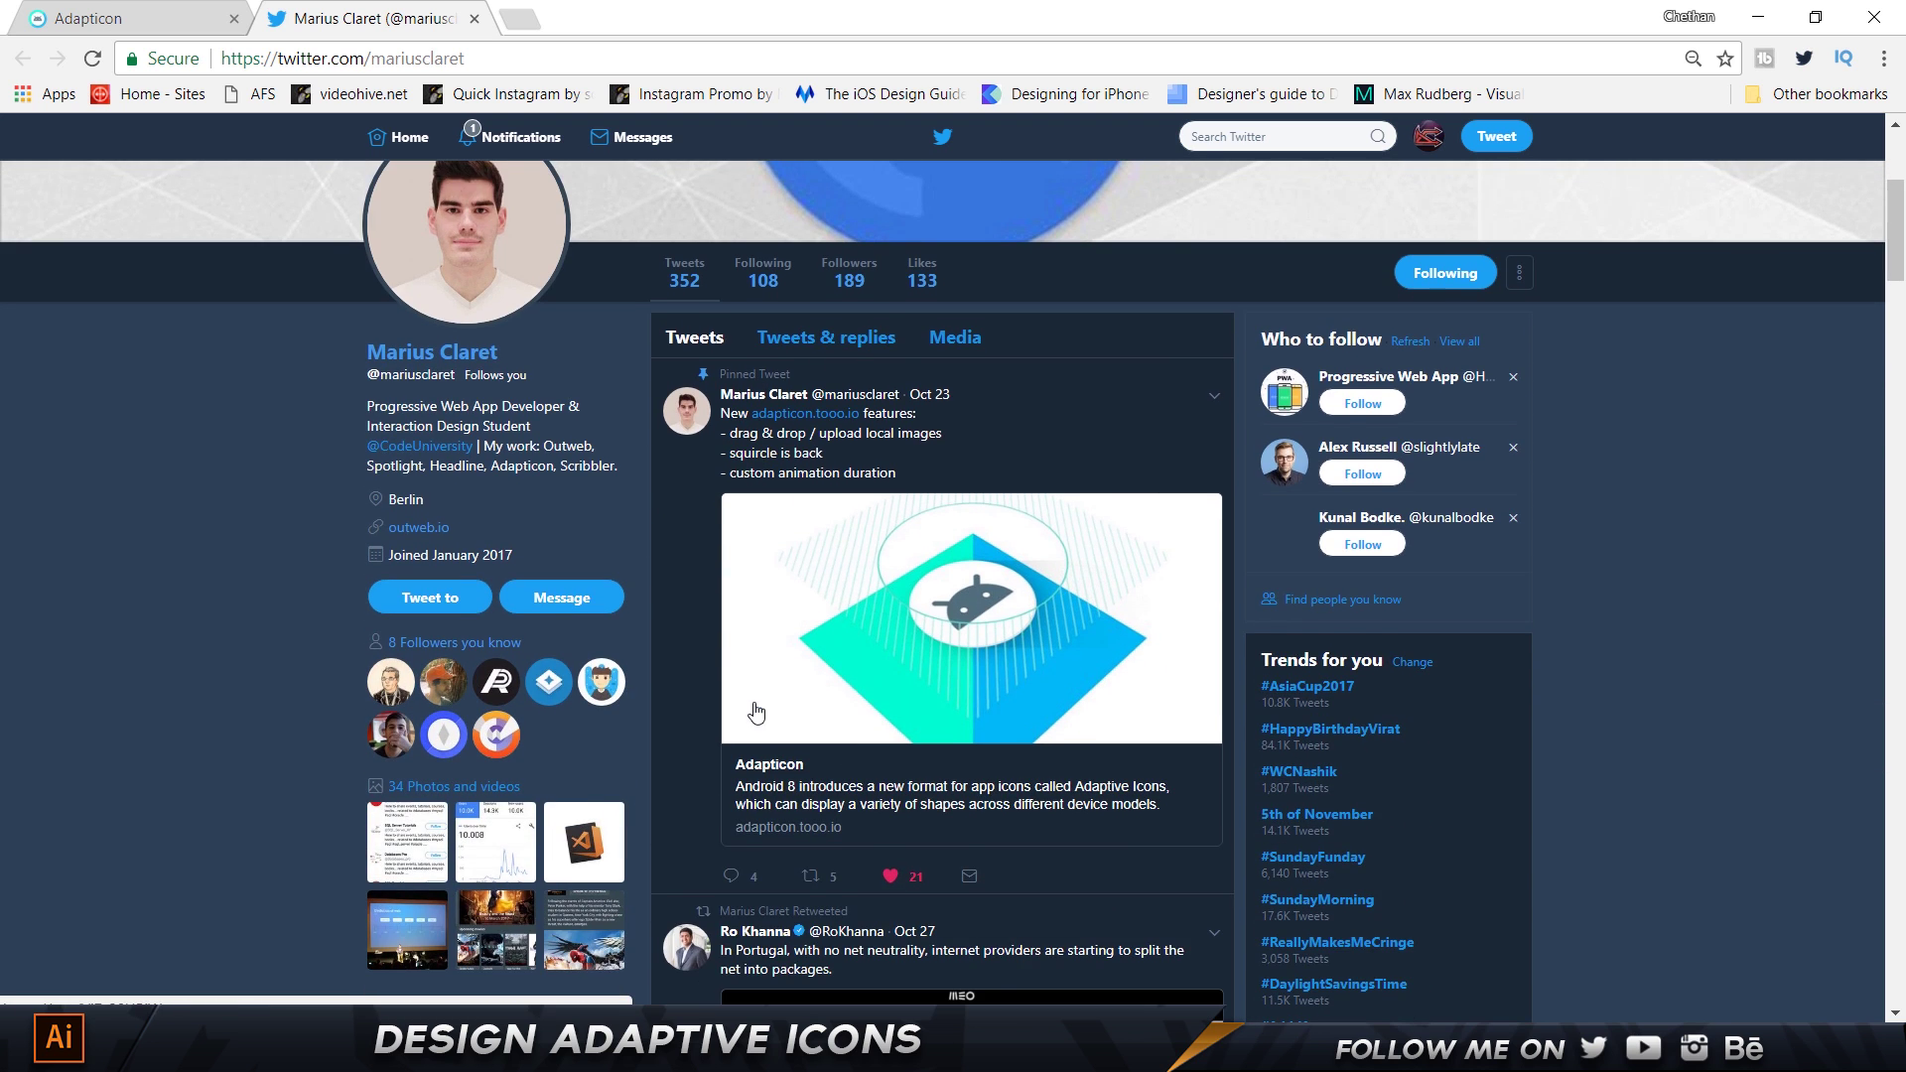
scroll(757, 712, down, 7)
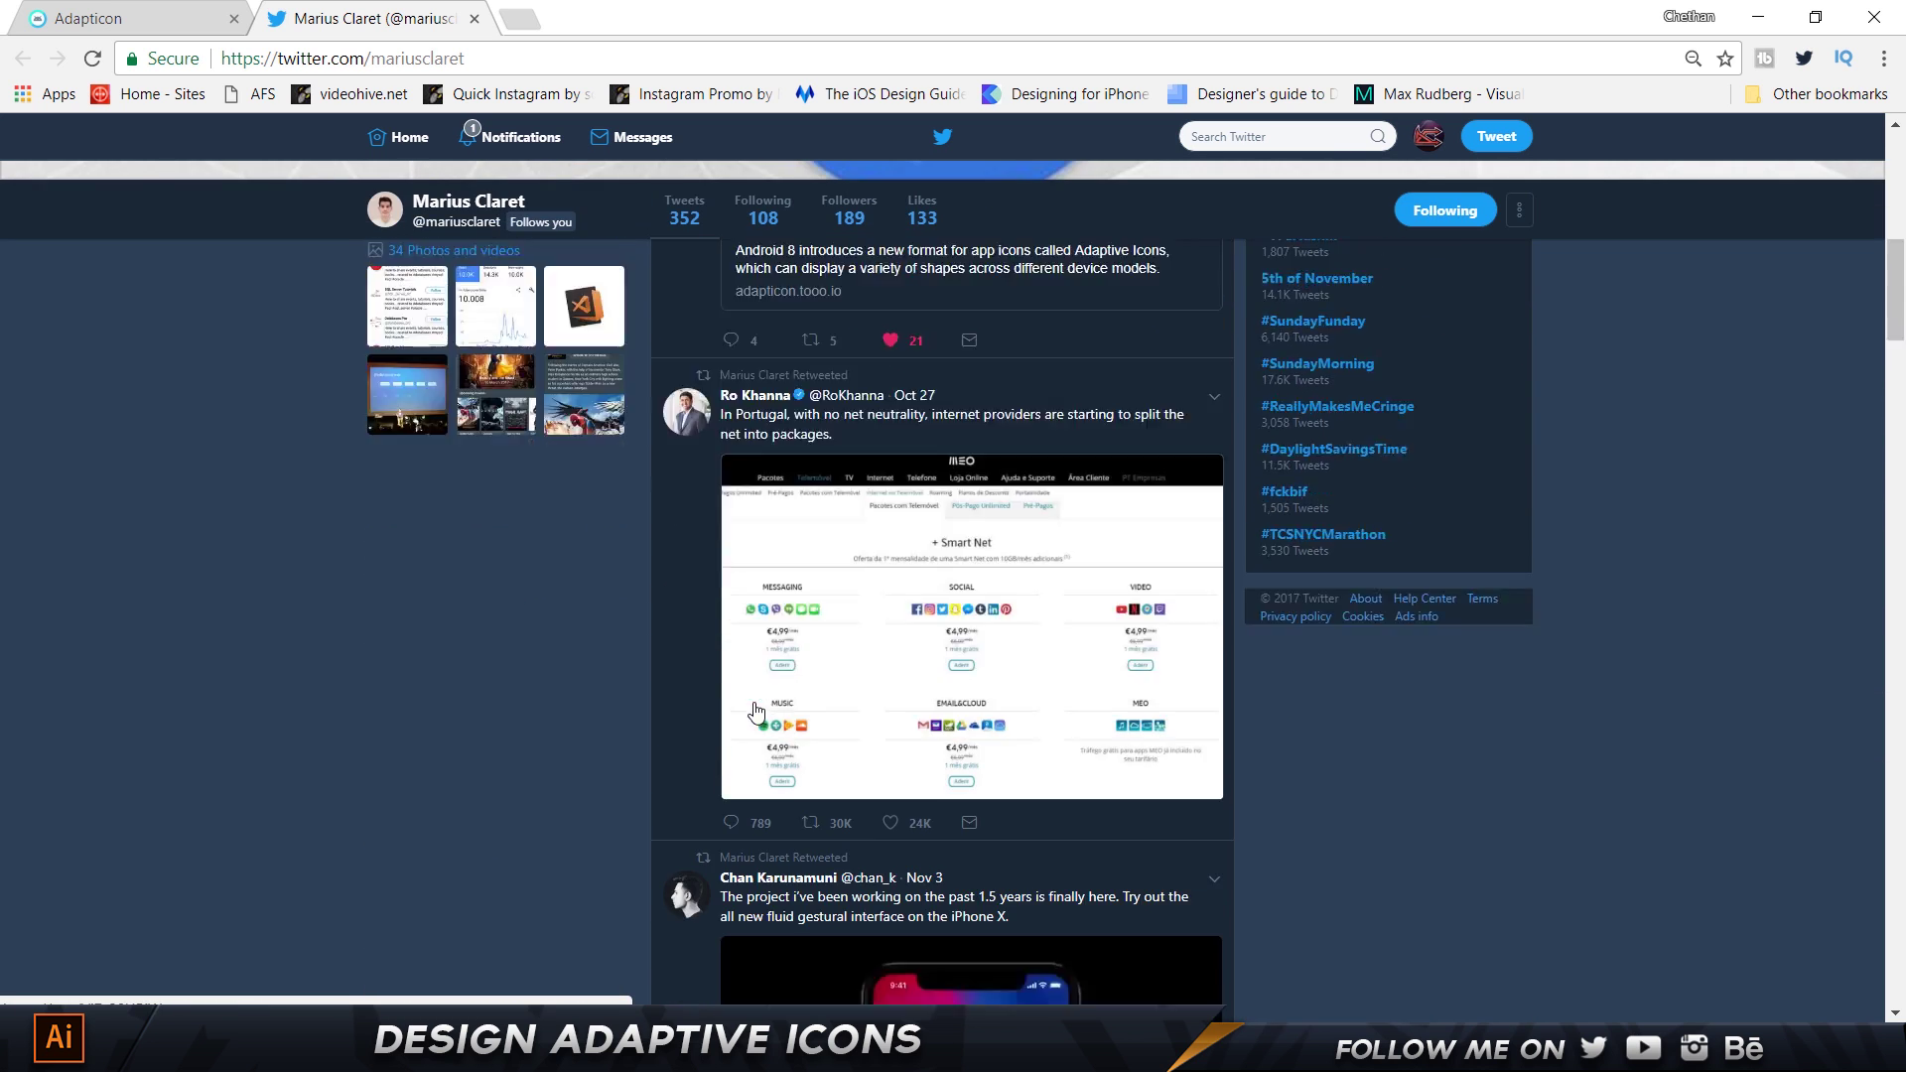
scroll(758, 712, up, 7)
scroll(756, 712, up, 4)
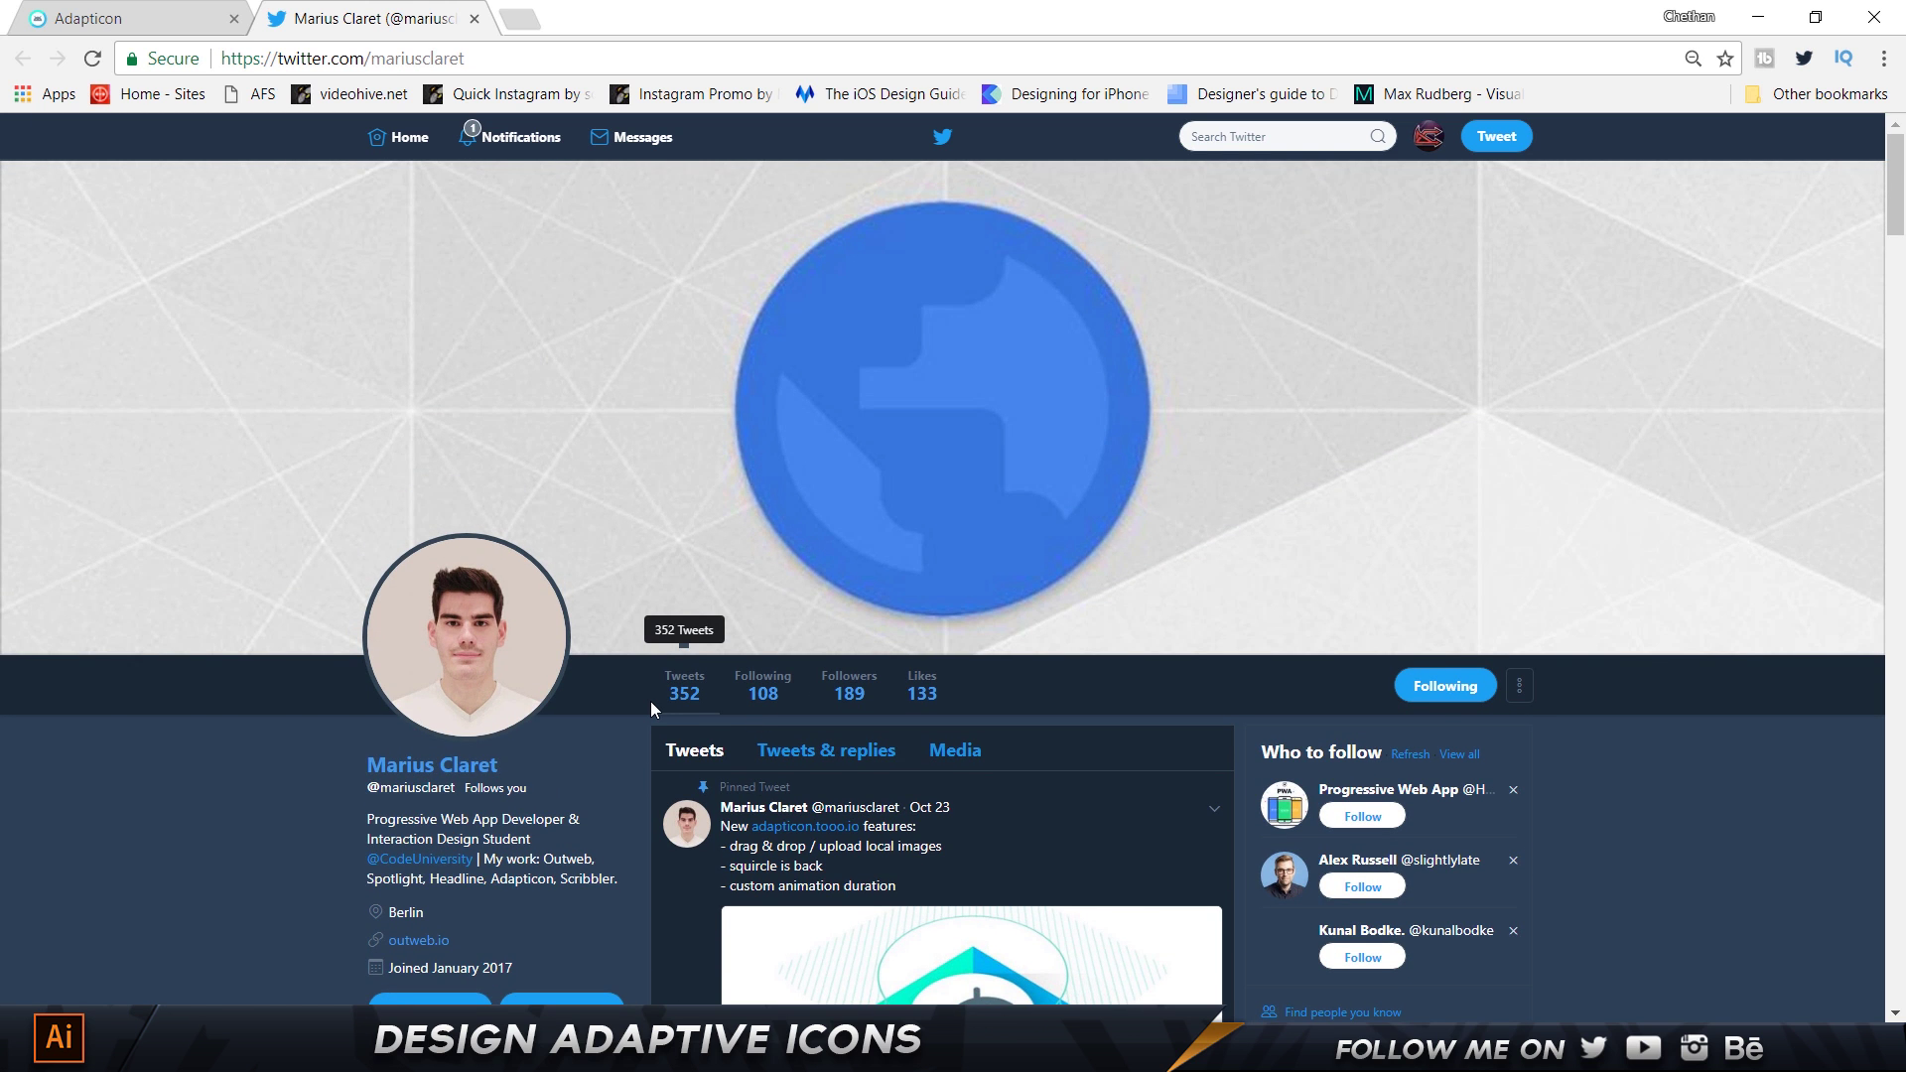
Return to the Adapticon site, browse its sample icons, and preview the toggle-slider icon and the Telegram icon.
key(ctrl+shift+Tab)
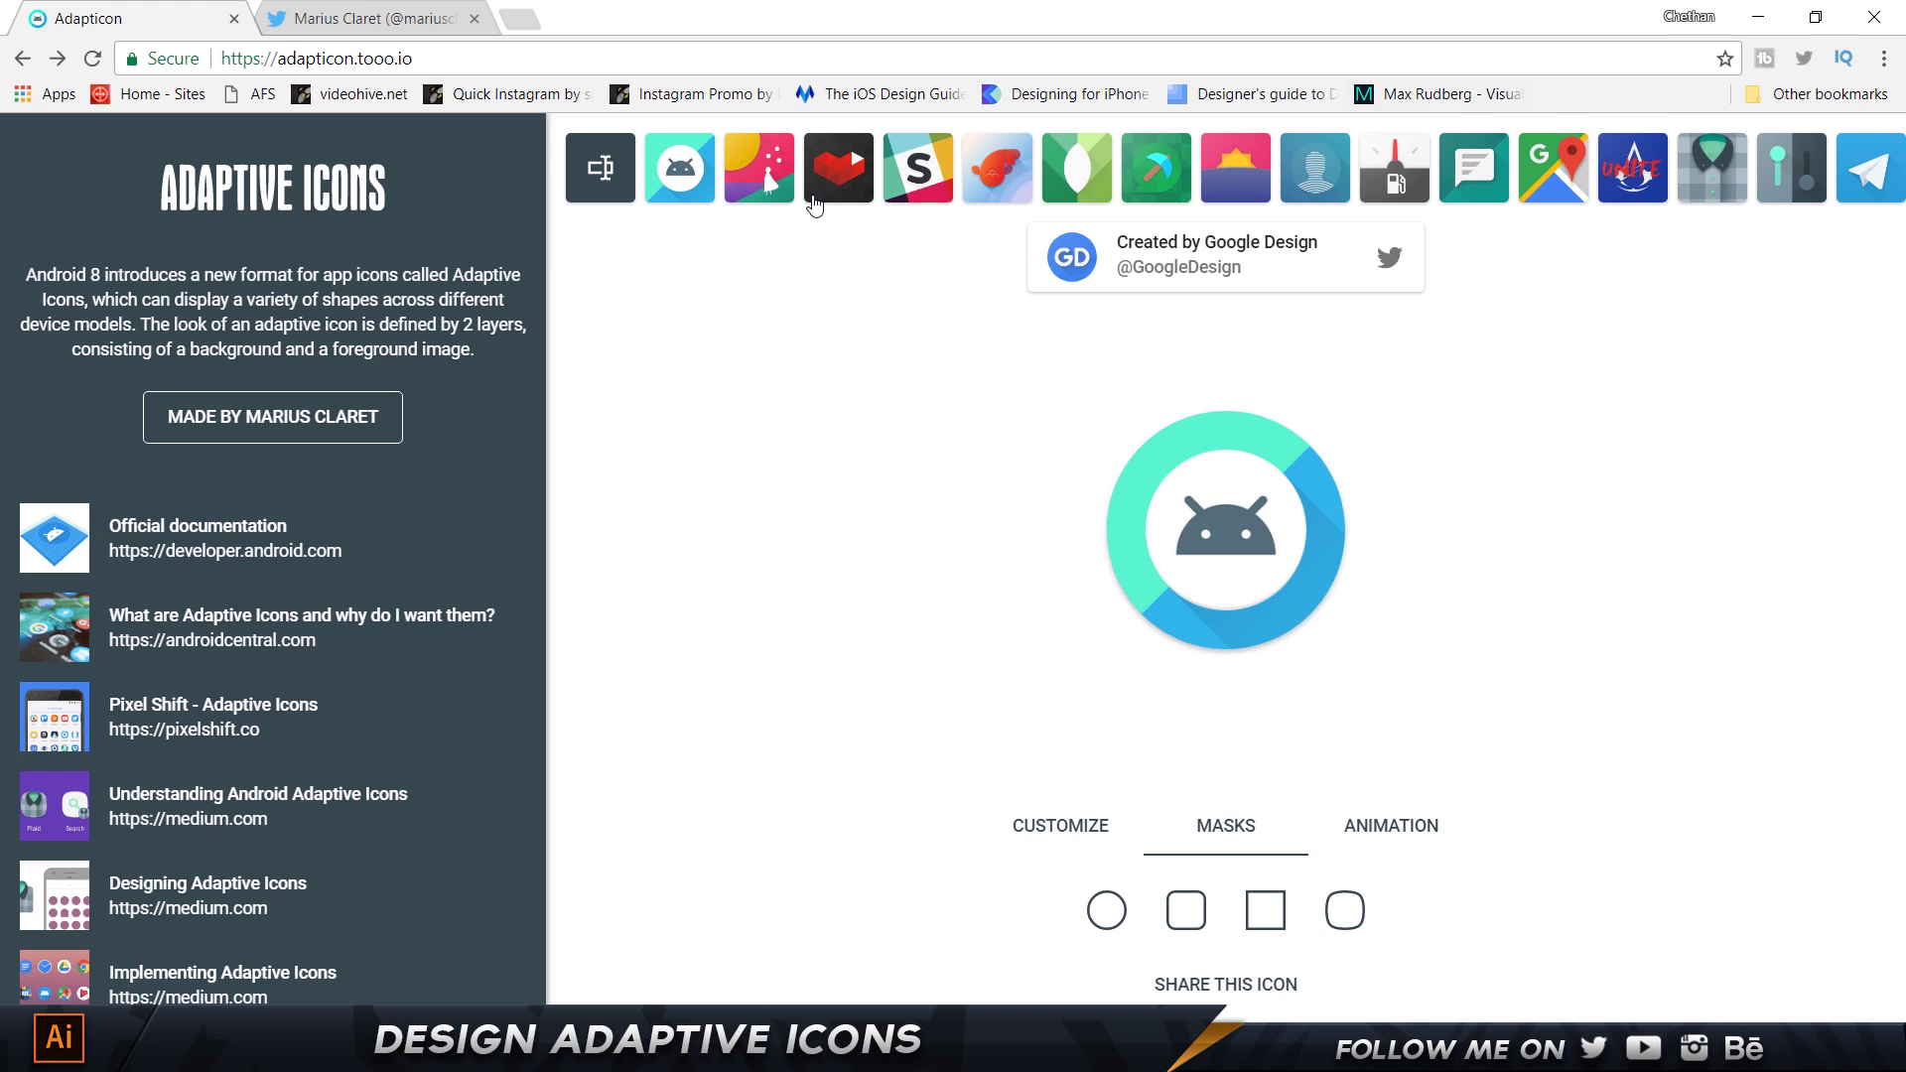
scroll(1388, 184, down, 10)
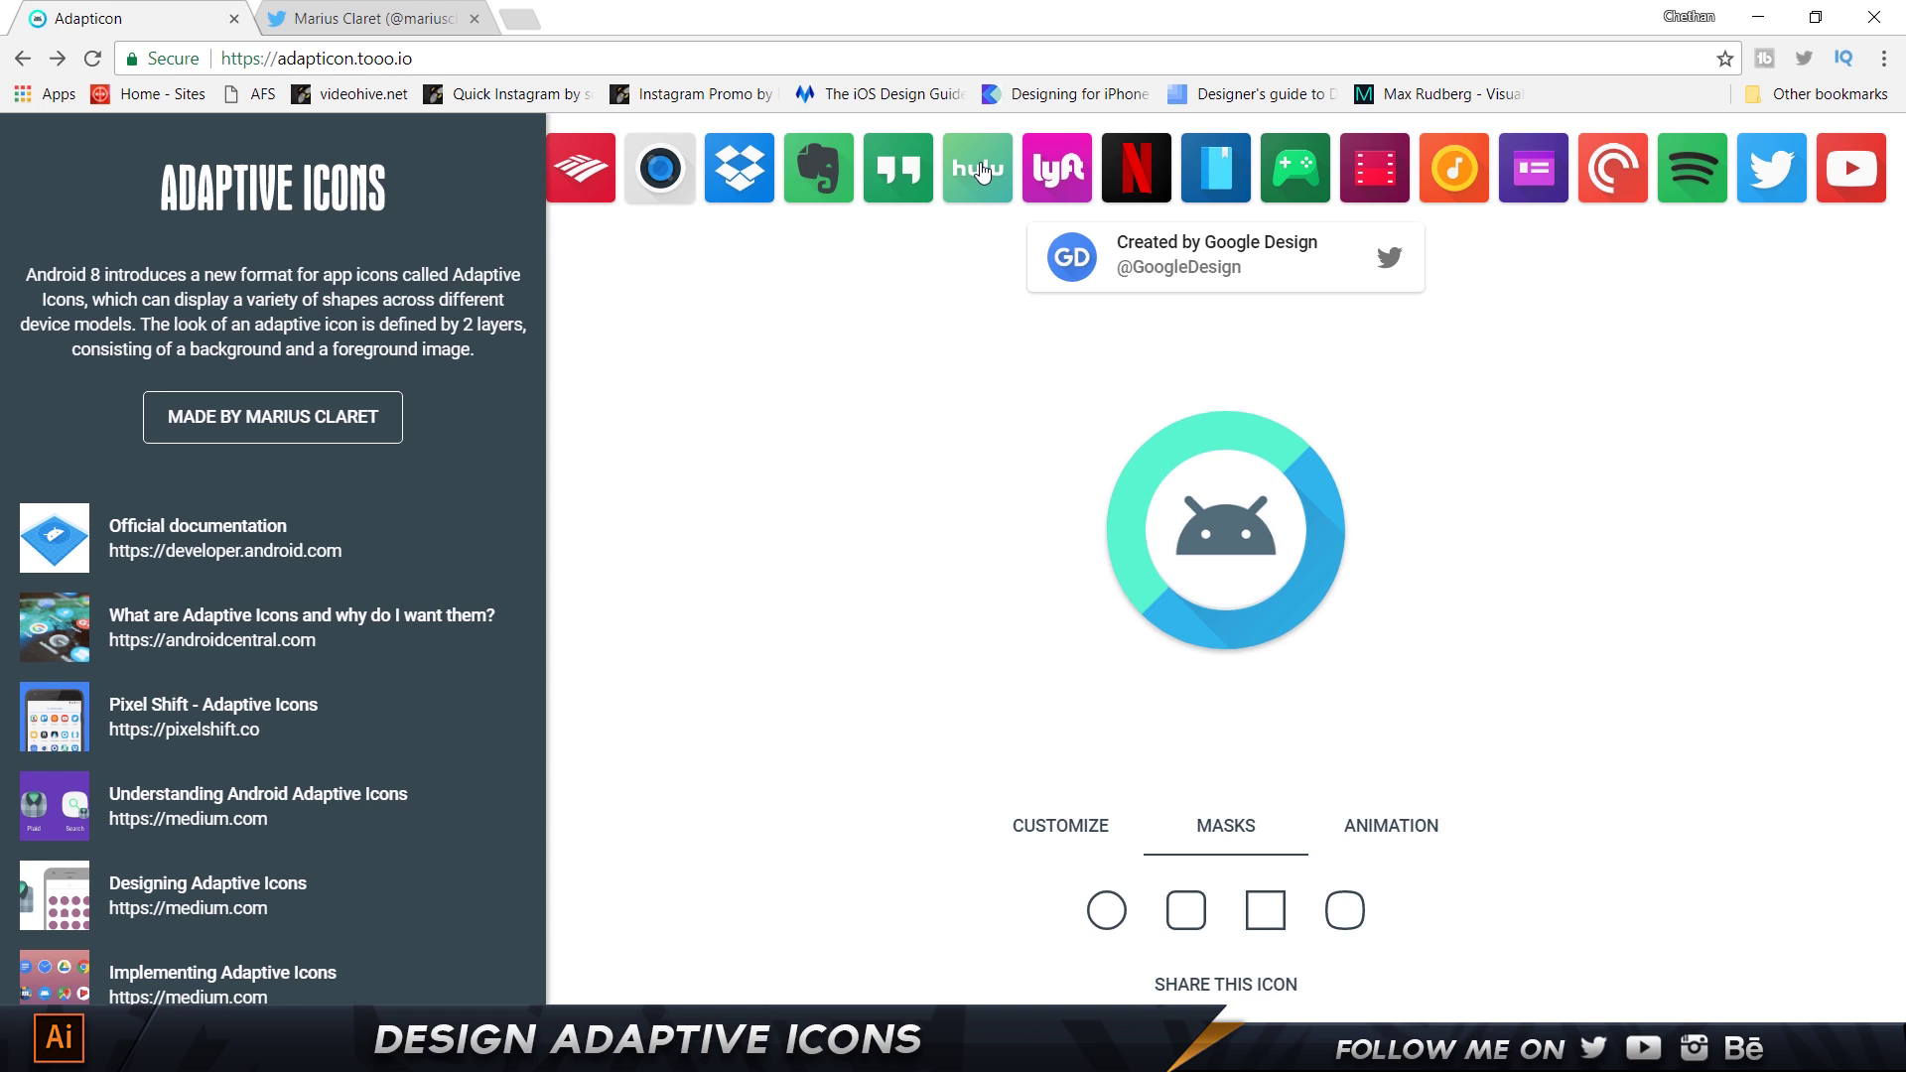
scroll(982, 173, up, 10)
scroll(982, 173, down, 10)
scroll(915, 195, up, 5)
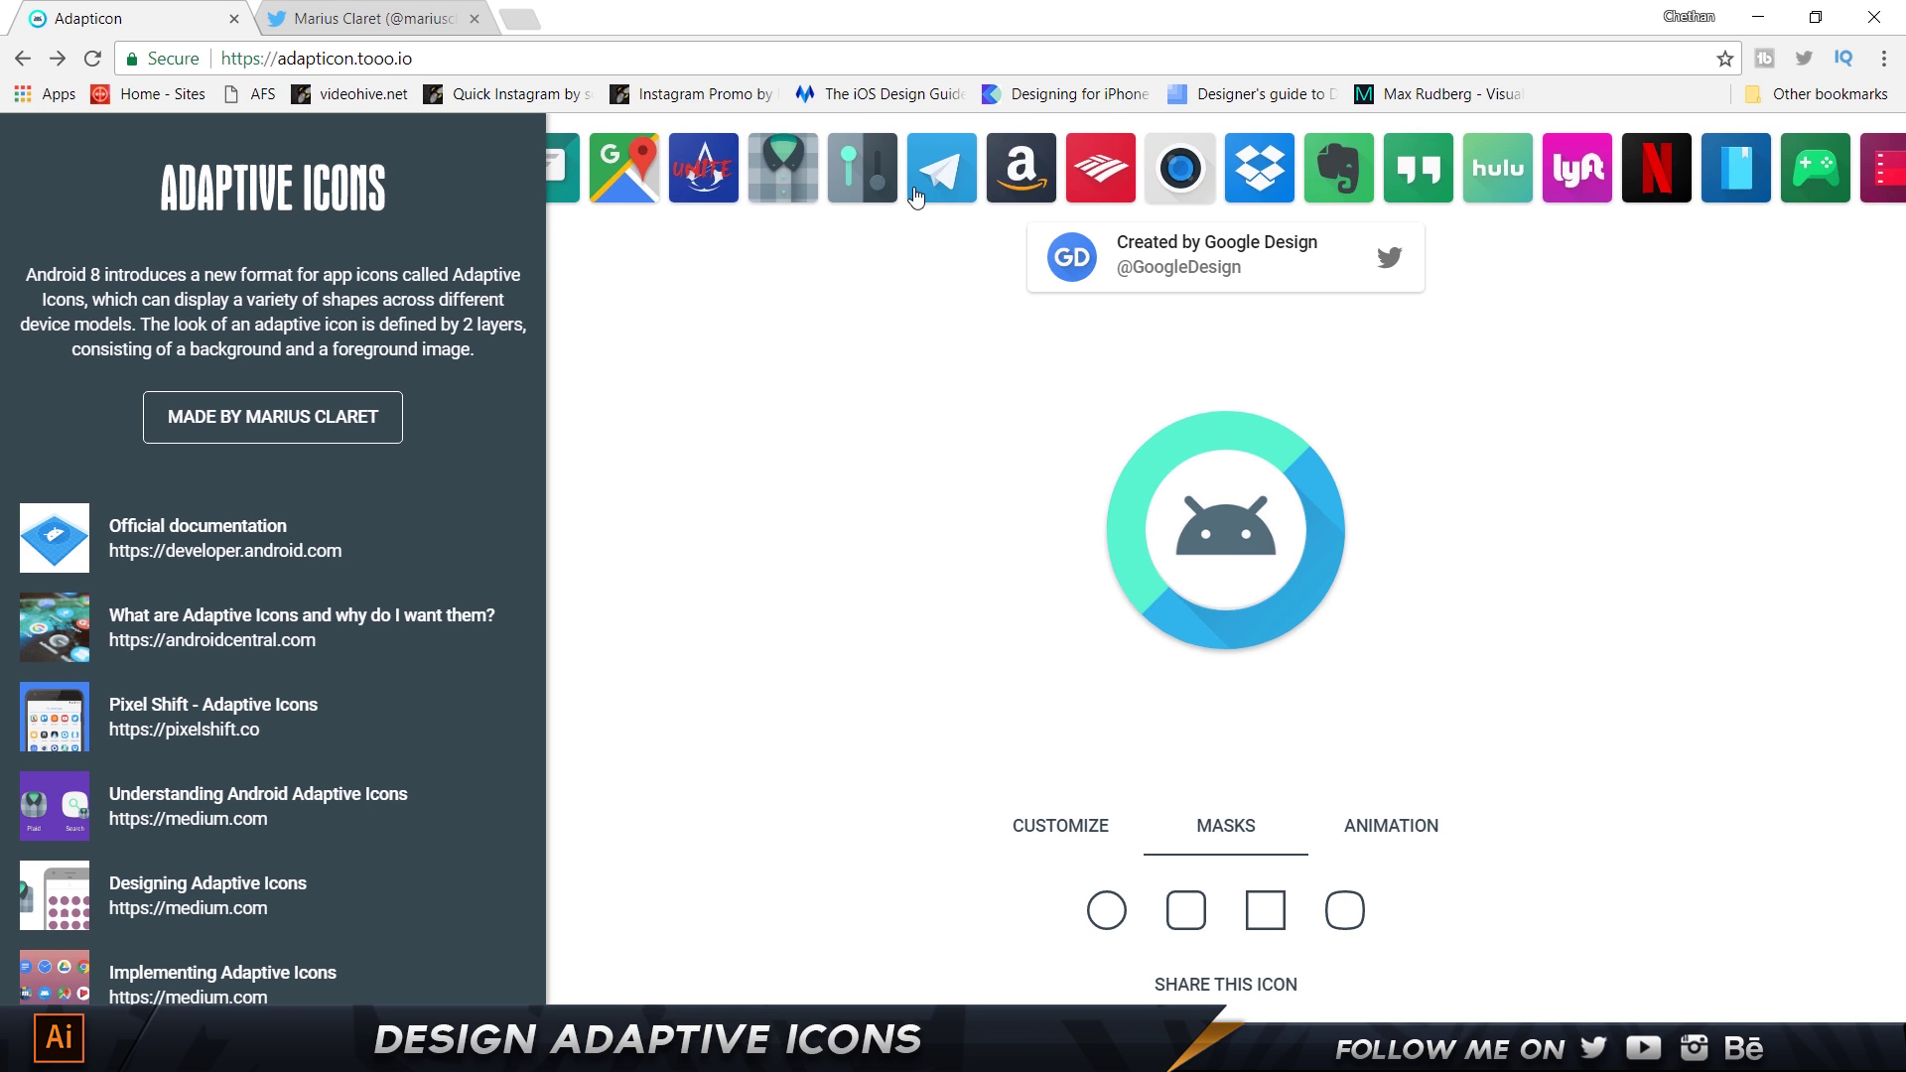
click(955, 184)
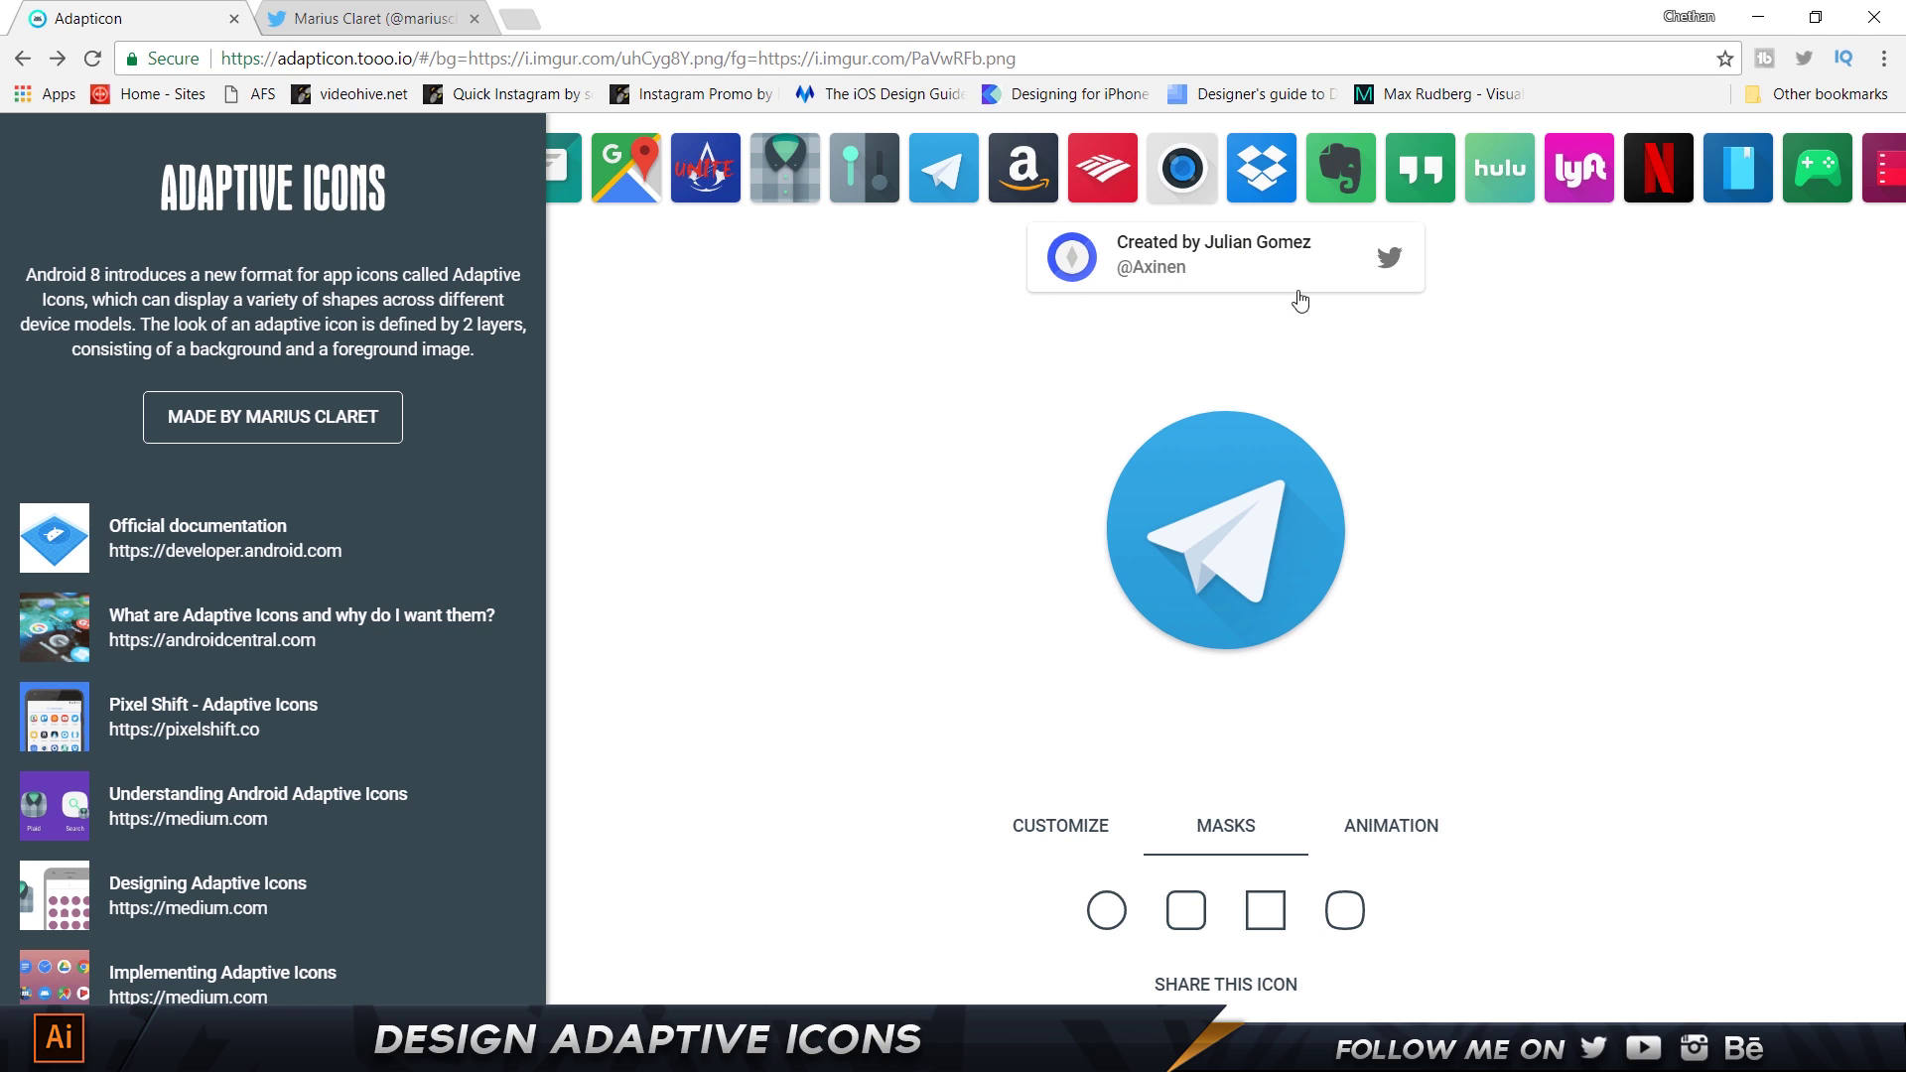
click(878, 189)
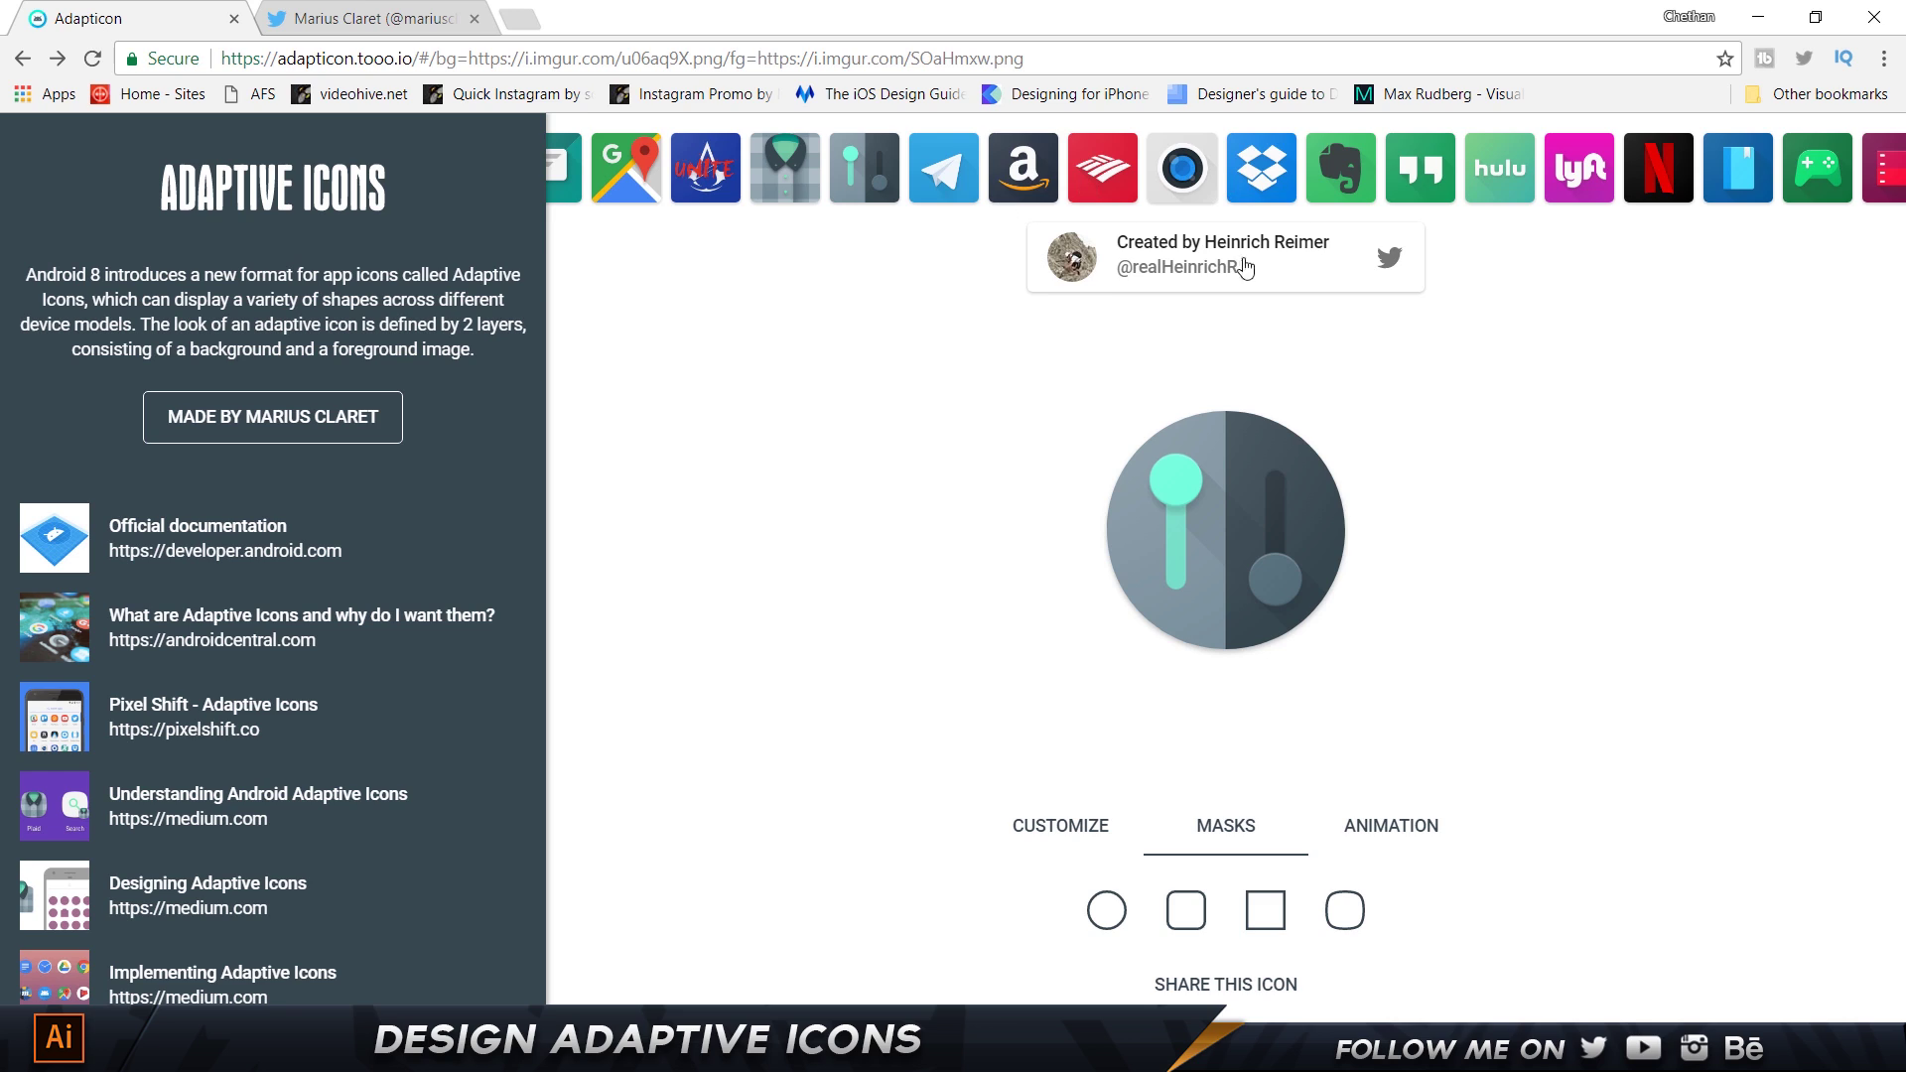
click(941, 166)
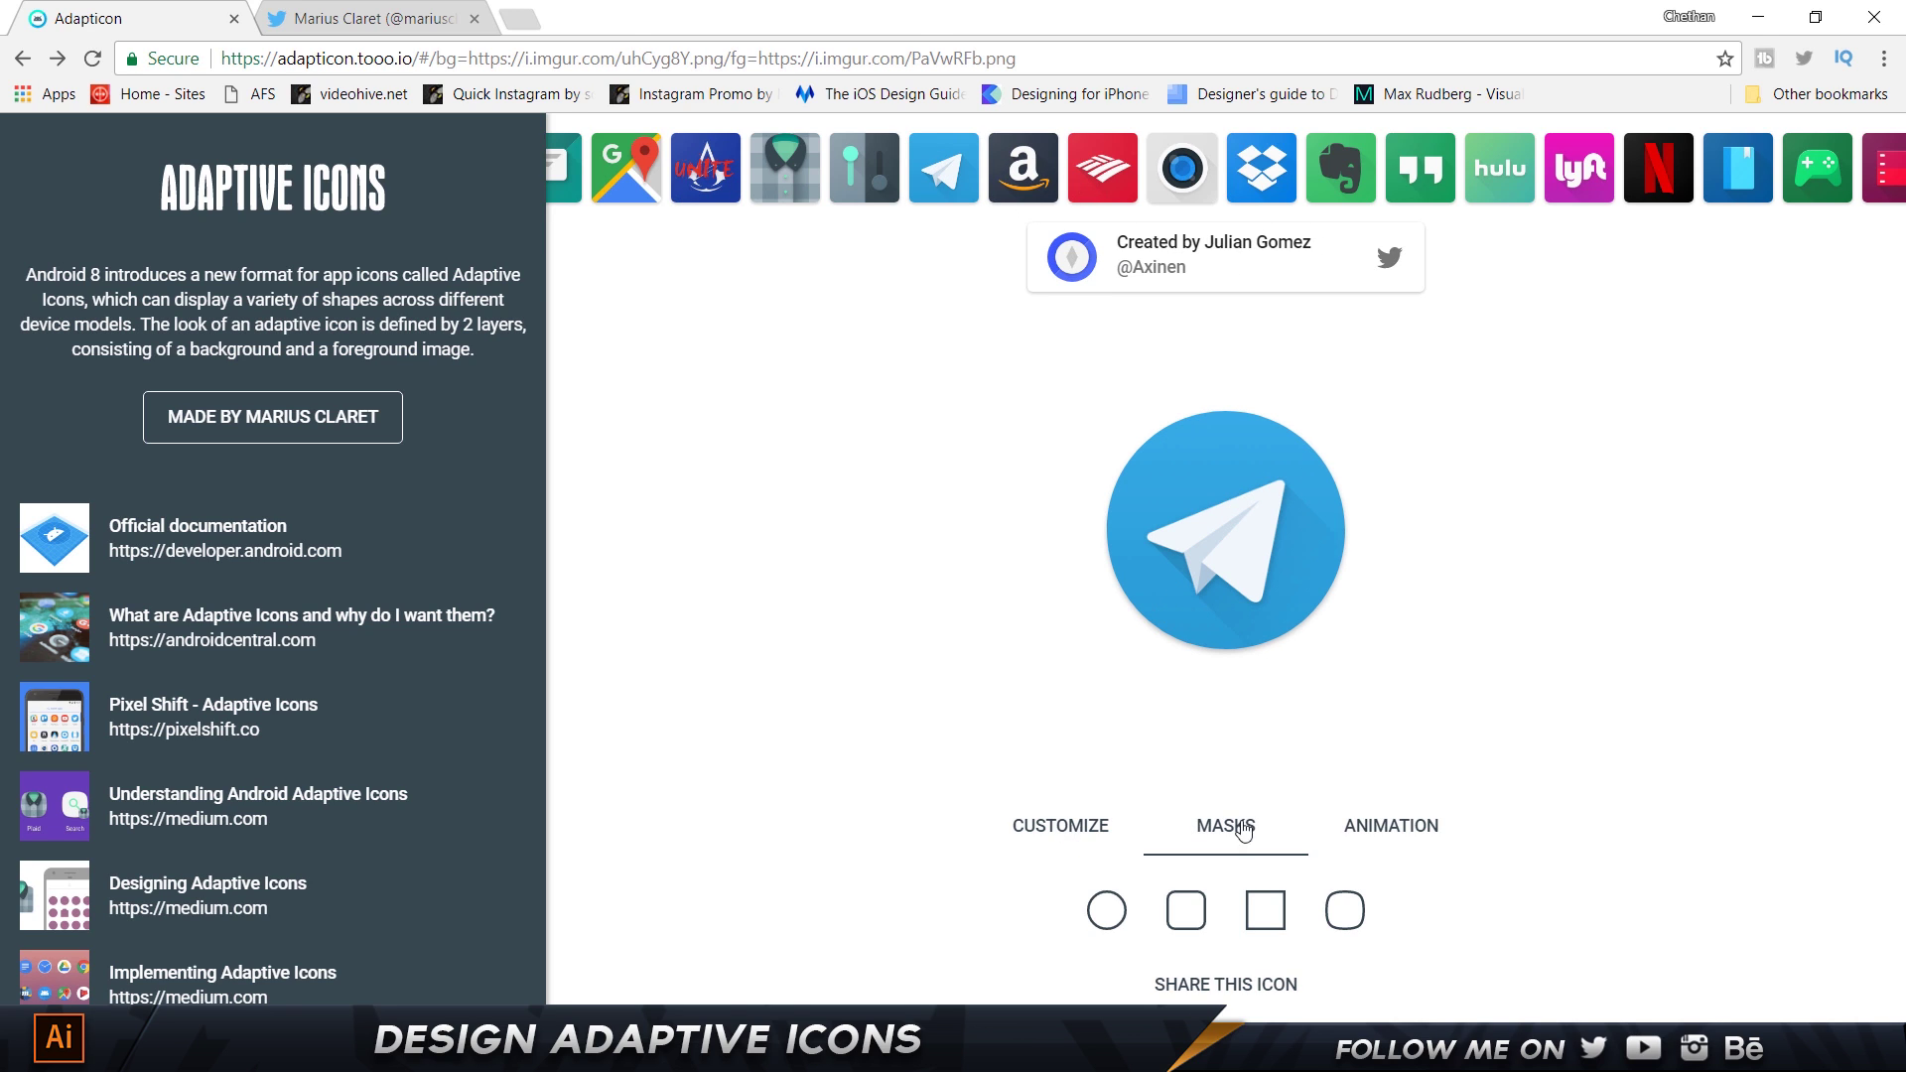
Play the upward motion animation on the Telegram icon twice.
click(1422, 834)
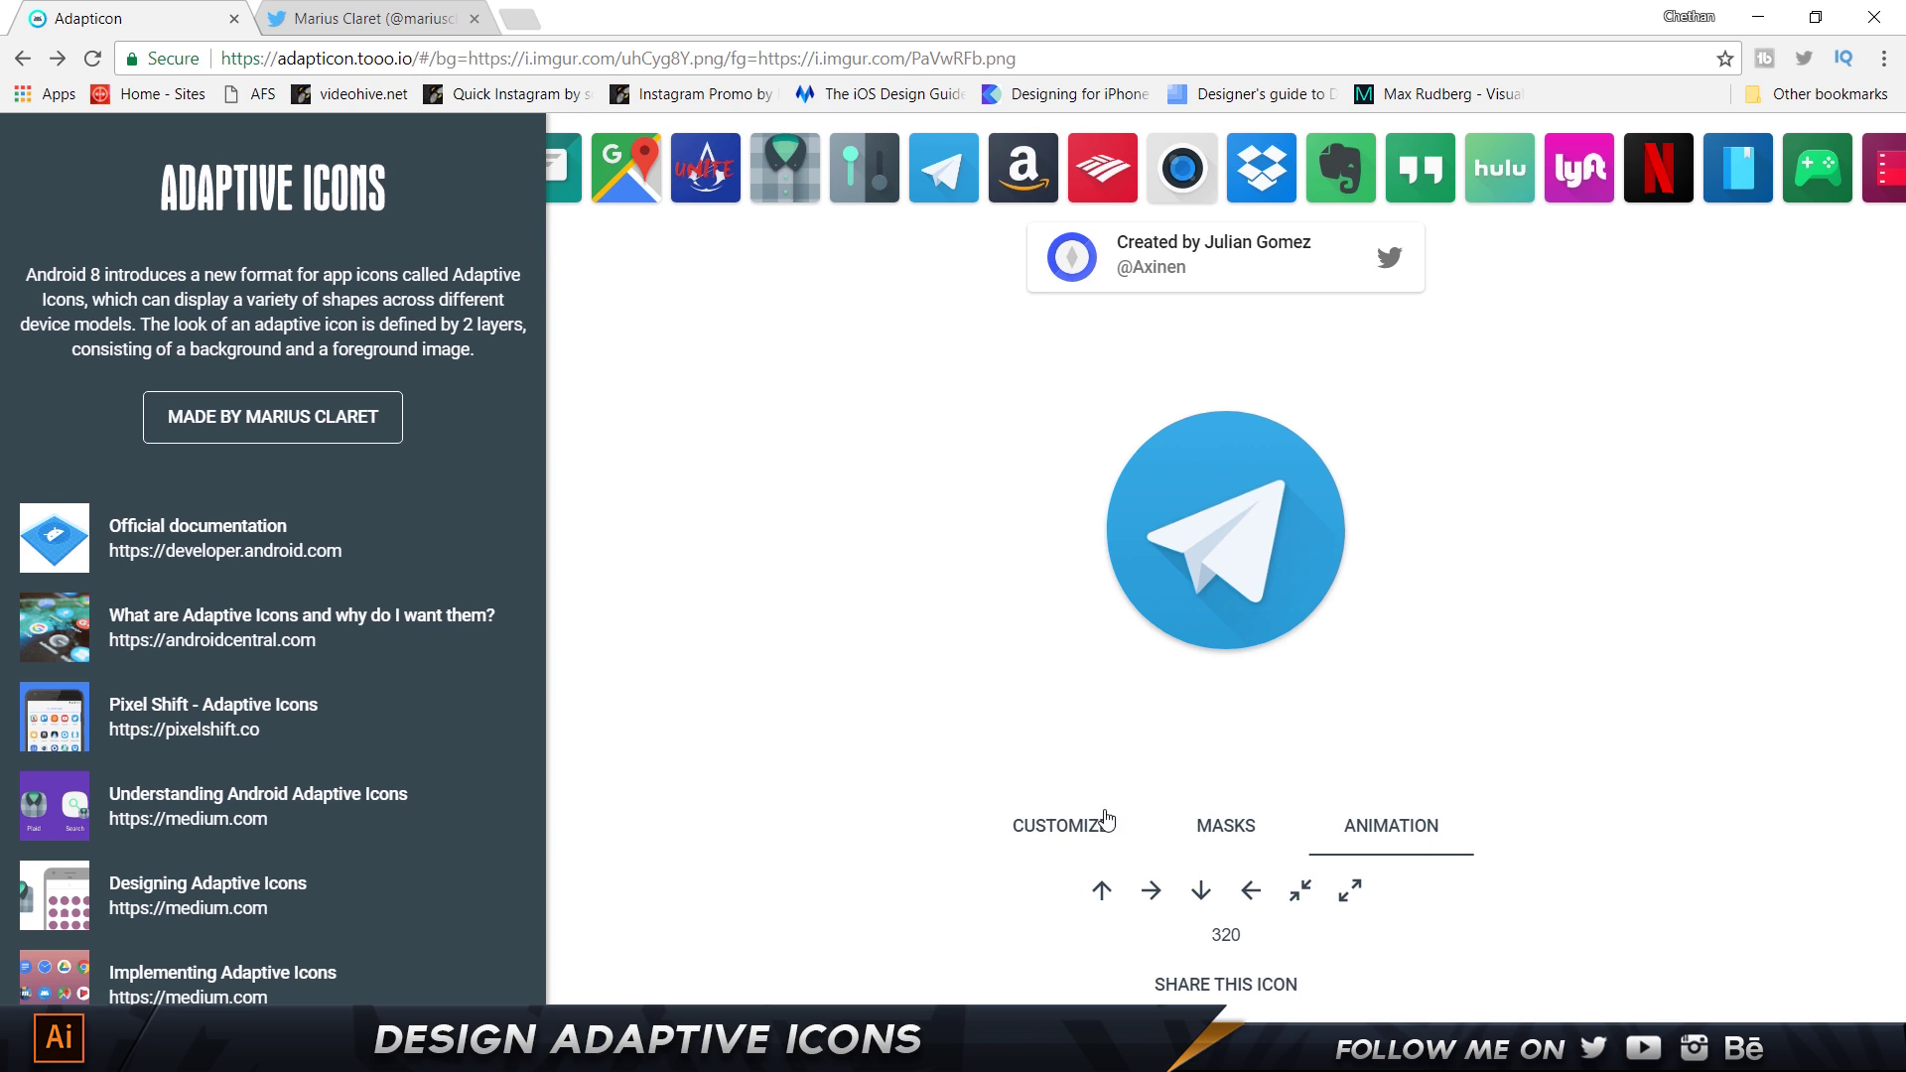
click(1103, 892)
click(1103, 892)
Preview the Slack icon and play its up, right, down, left, shrink and expand animations.
click(909, 176)
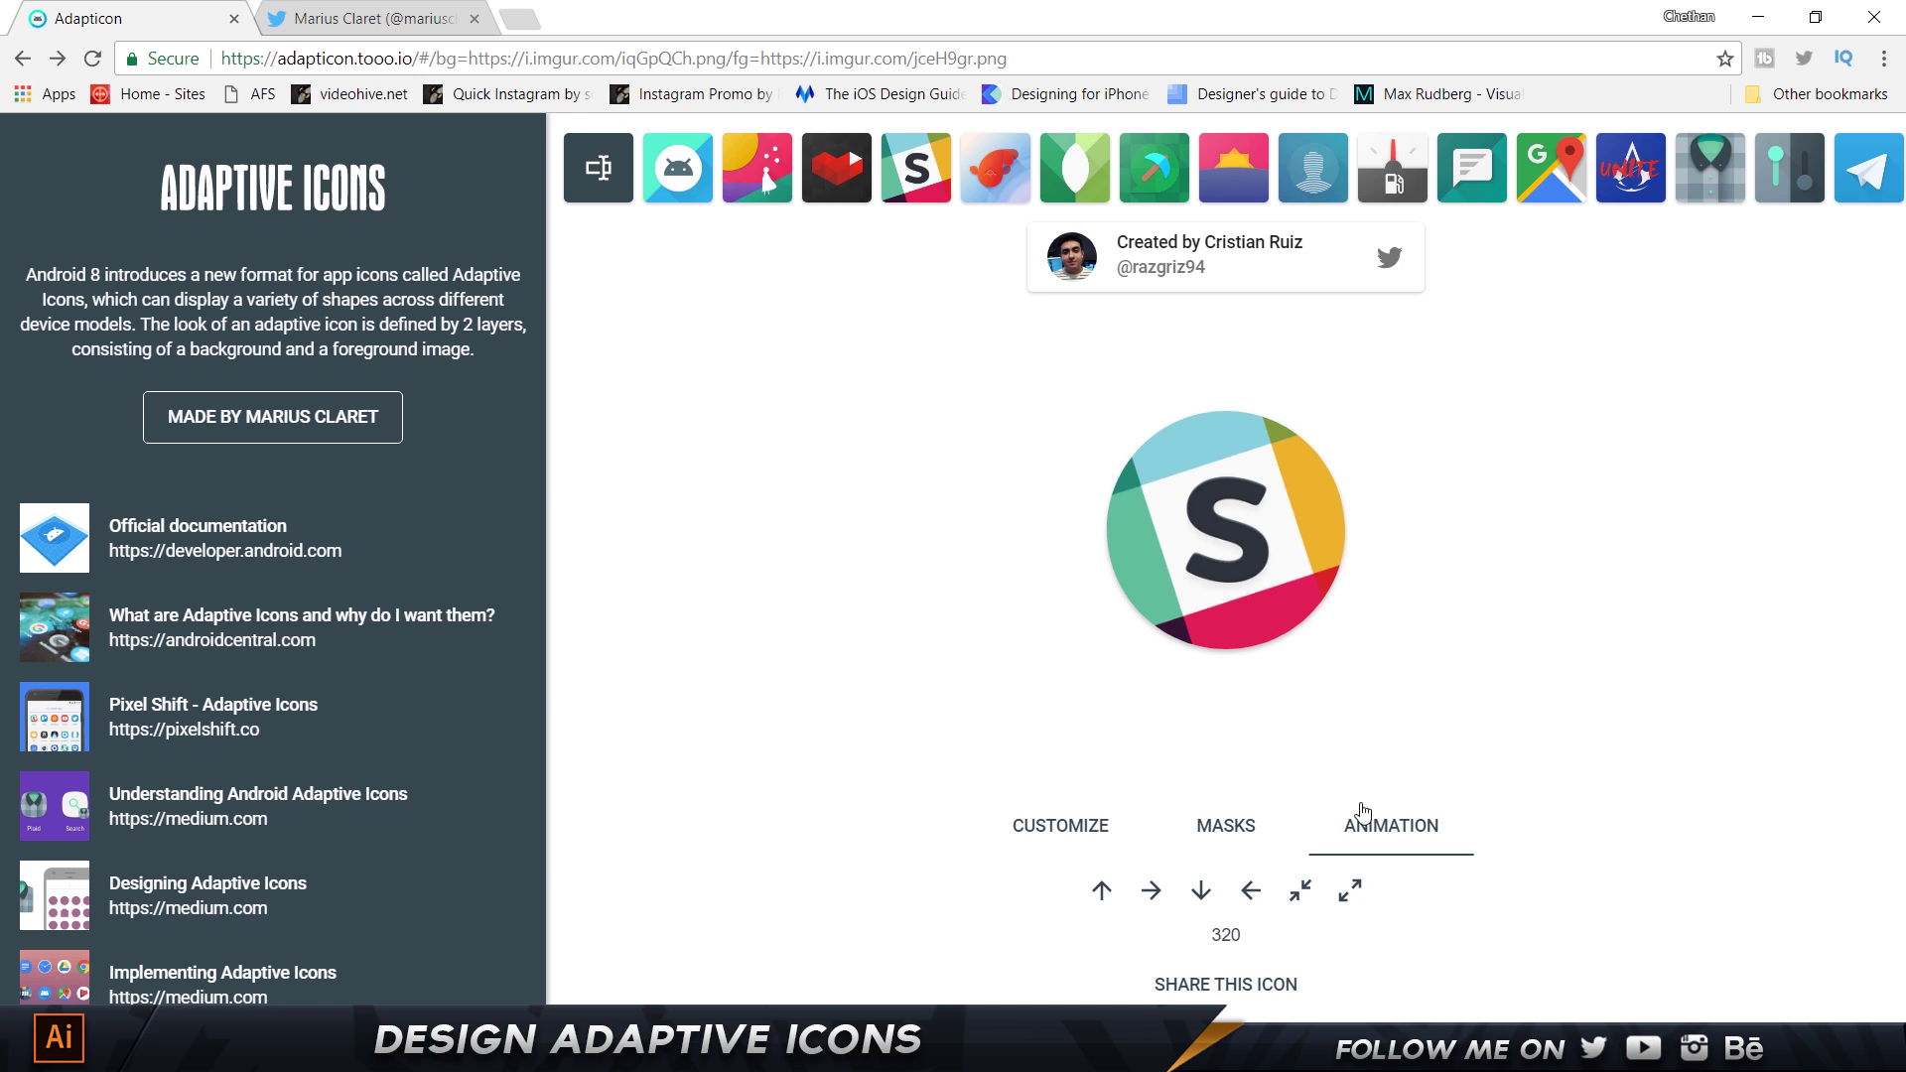
click(1102, 891)
click(1103, 891)
click(1164, 890)
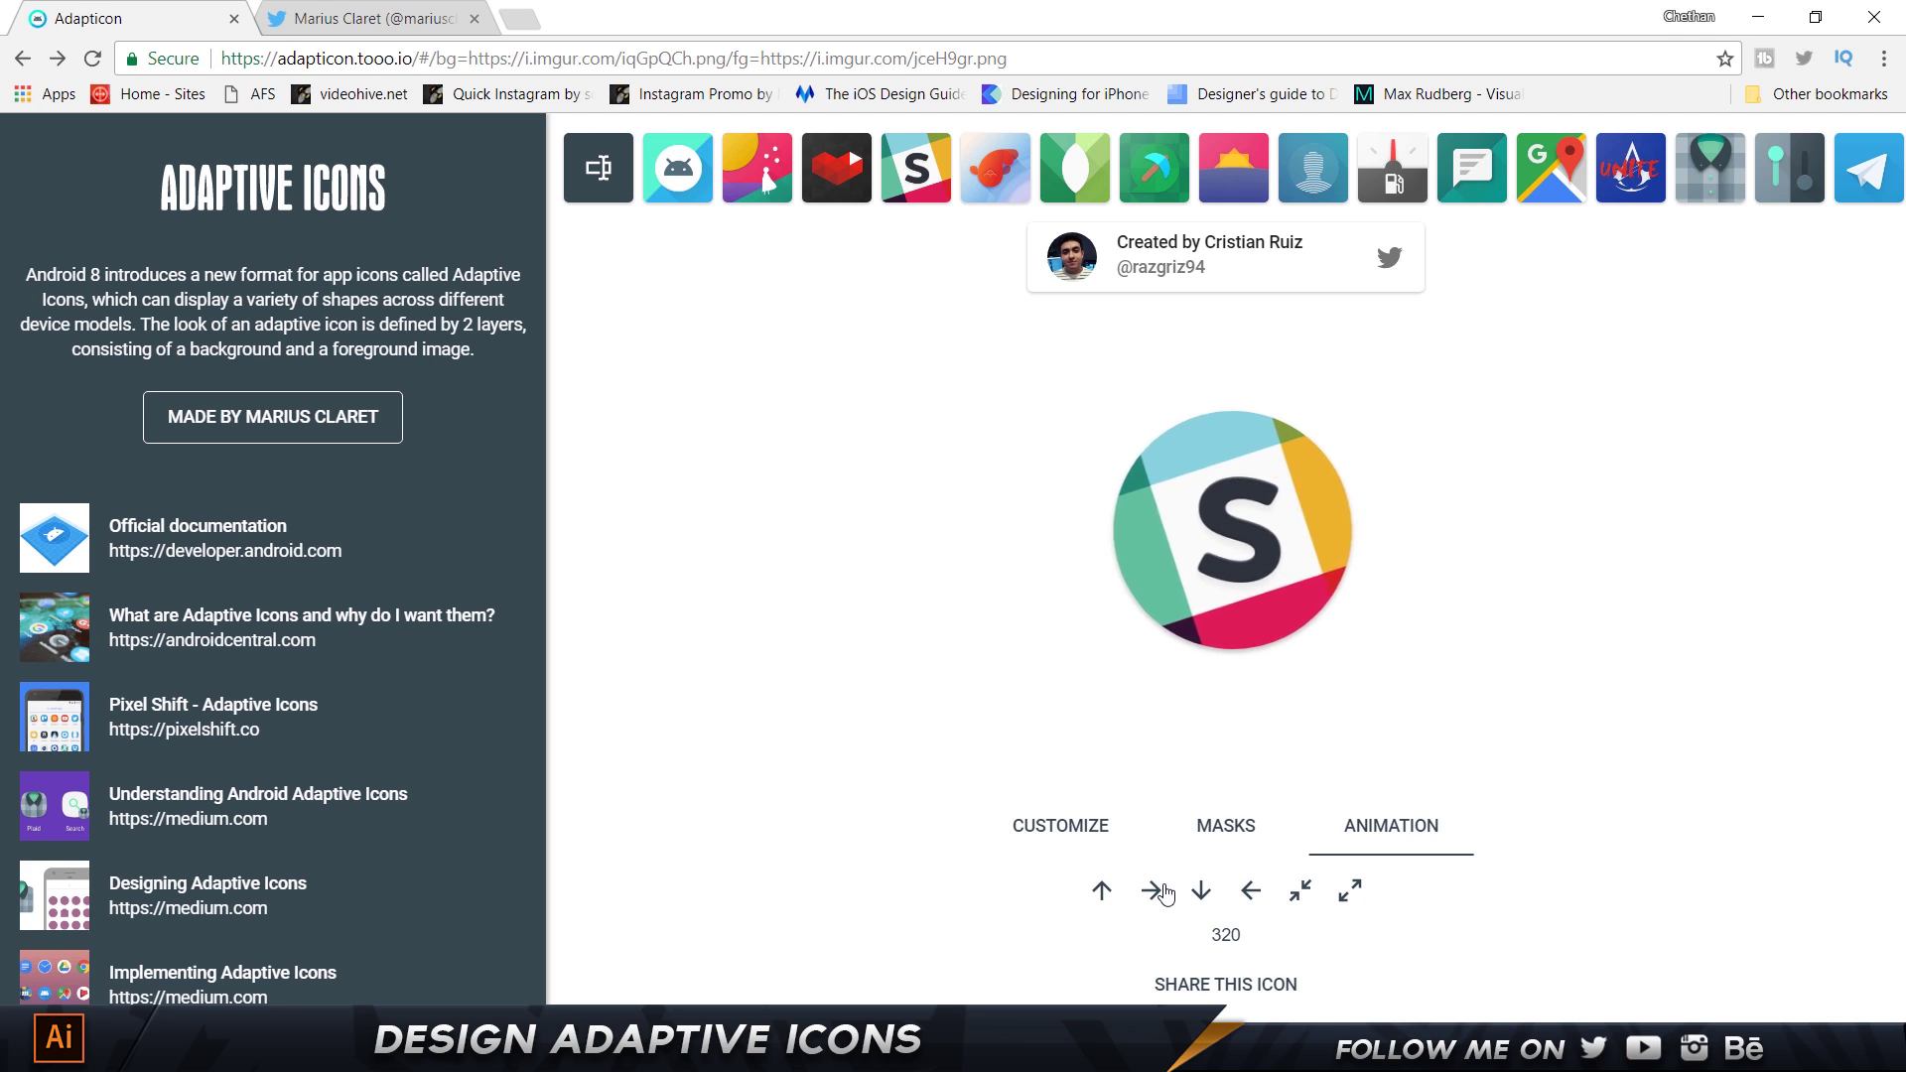
click(1204, 892)
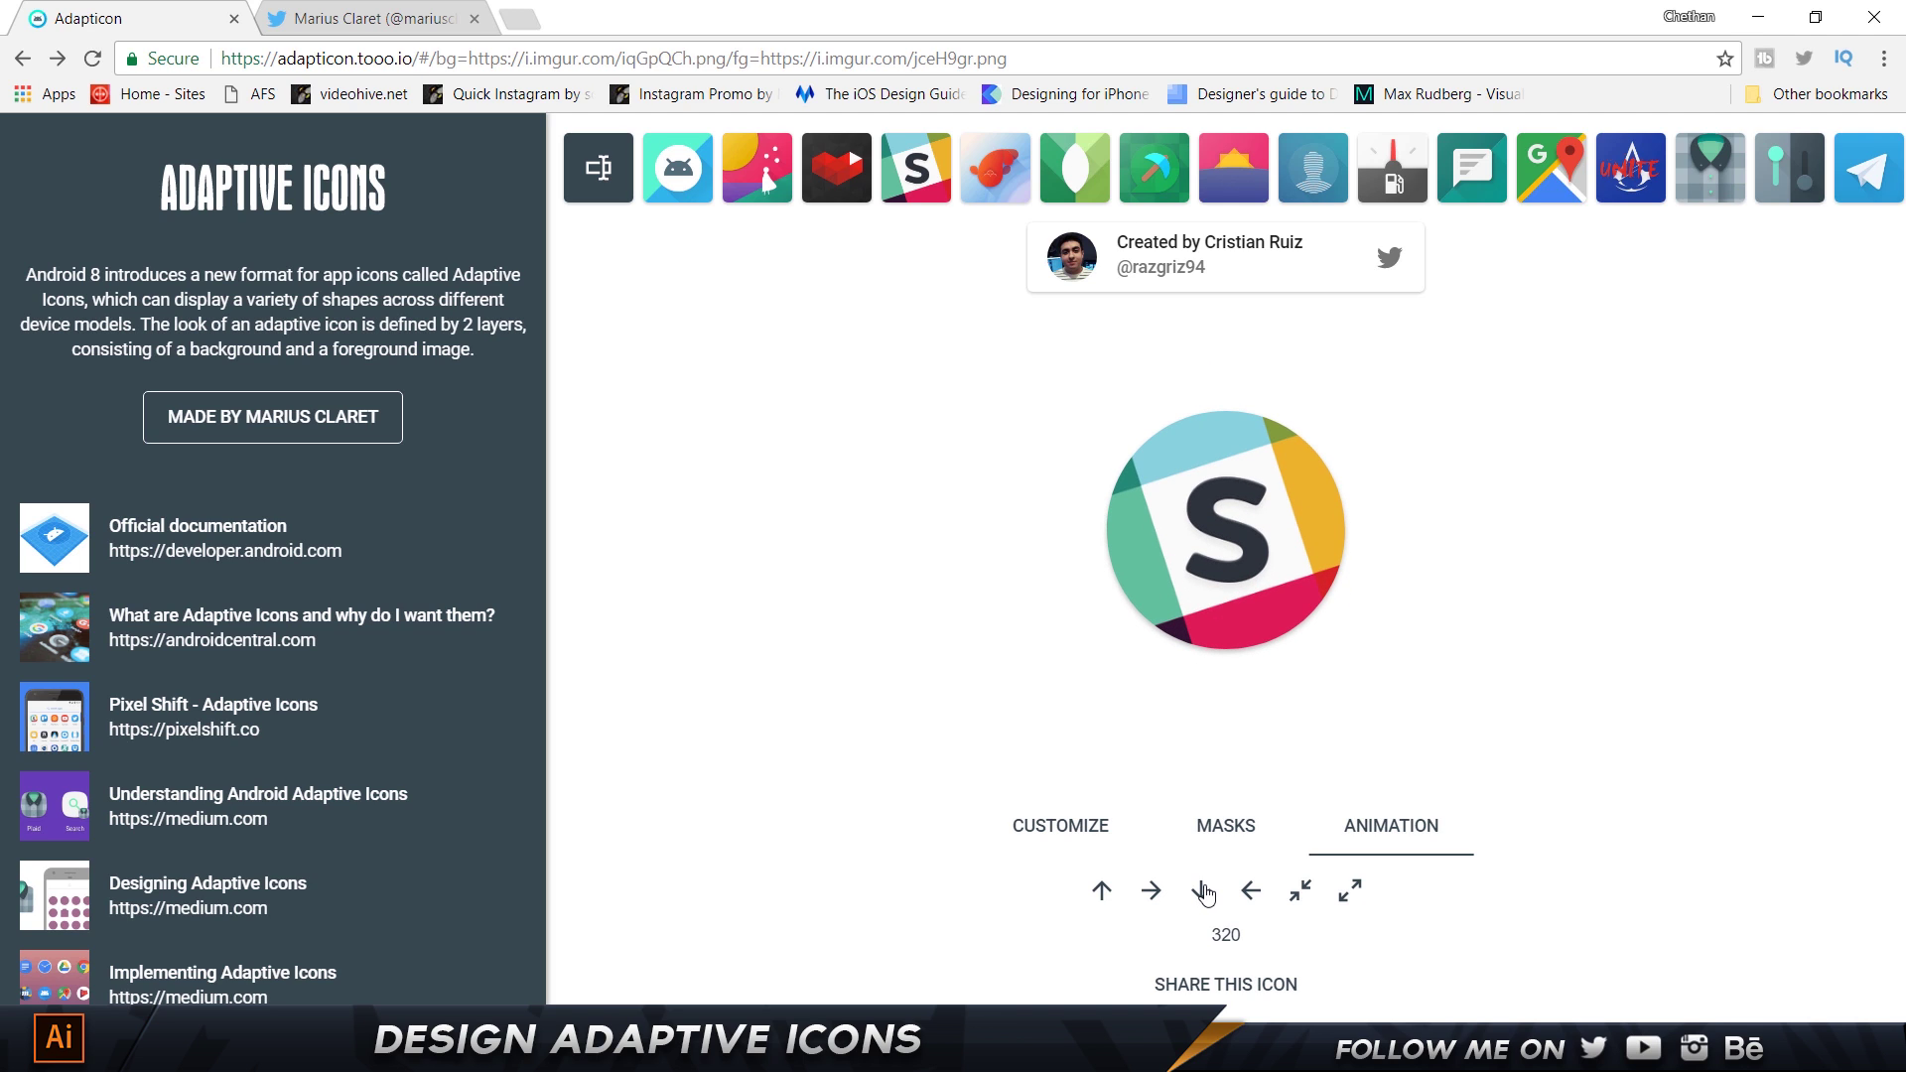
click(1253, 894)
click(1300, 899)
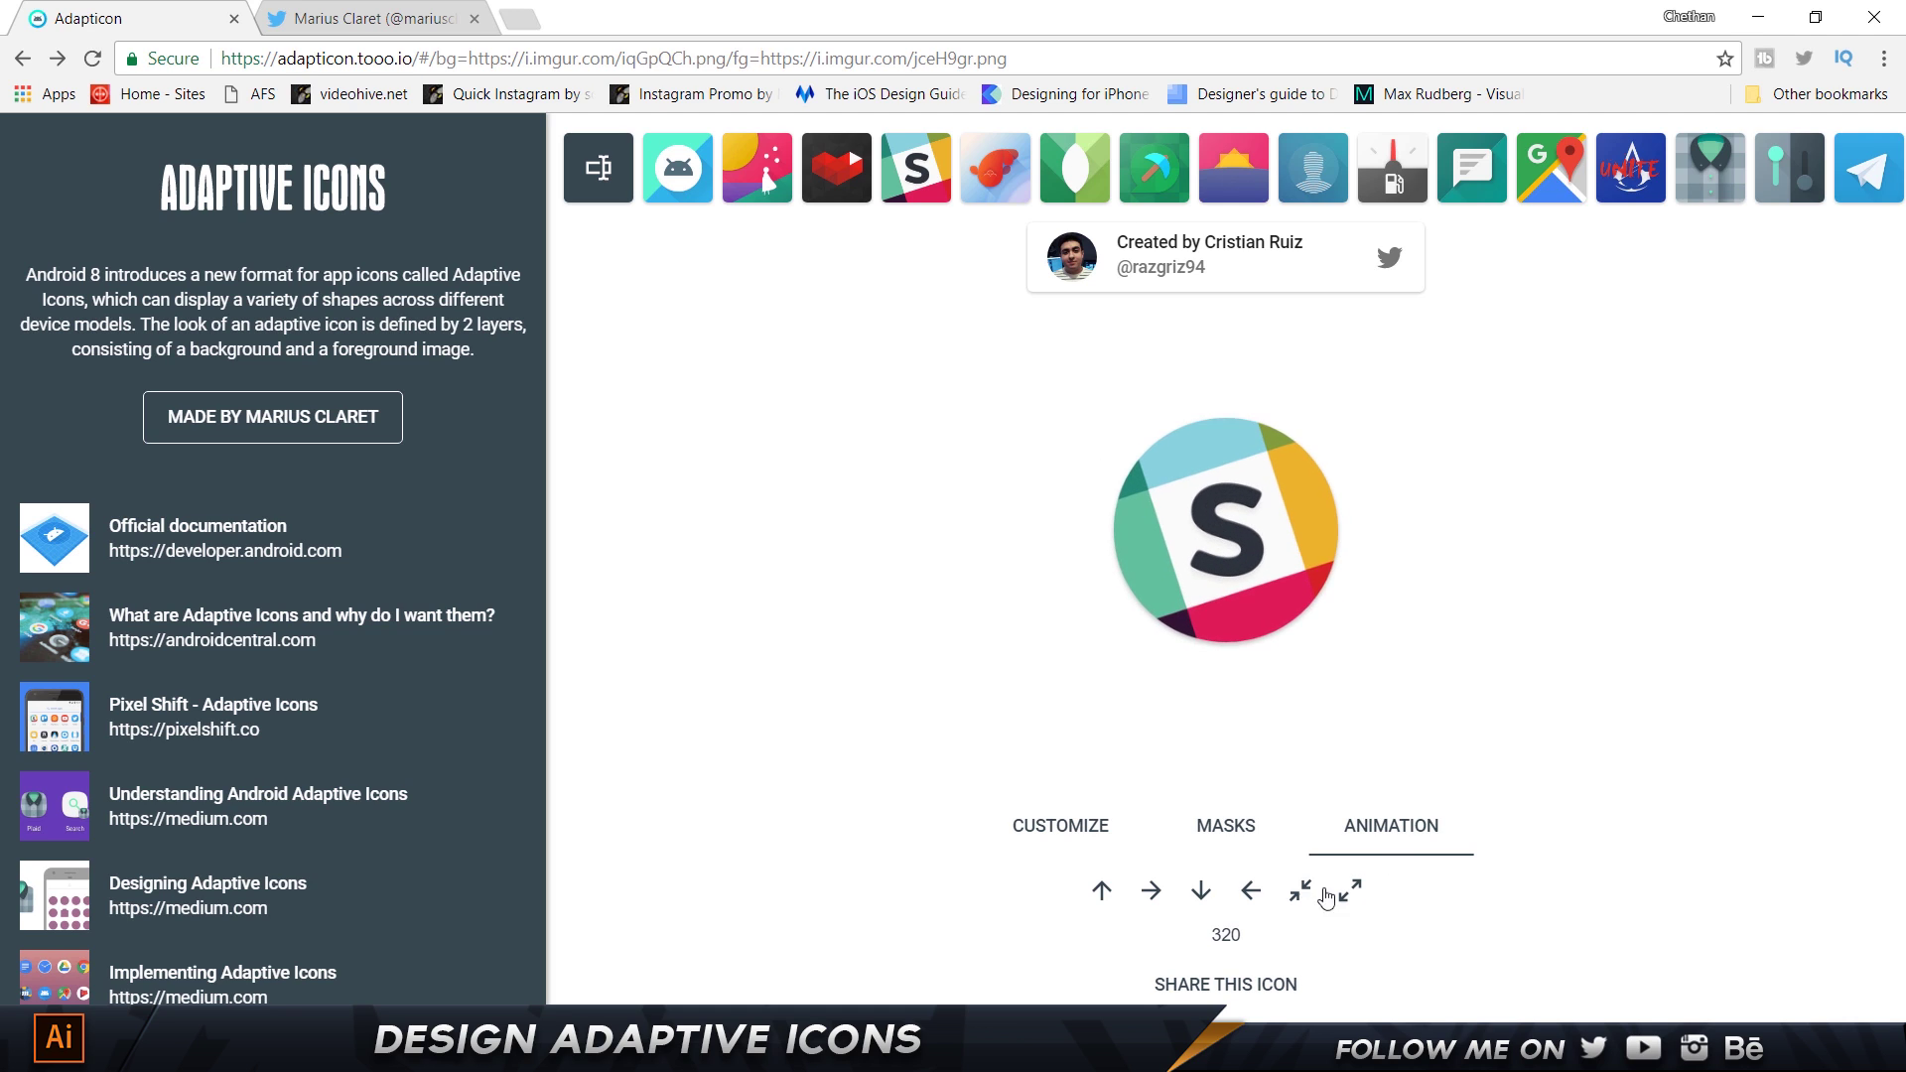
click(1356, 892)
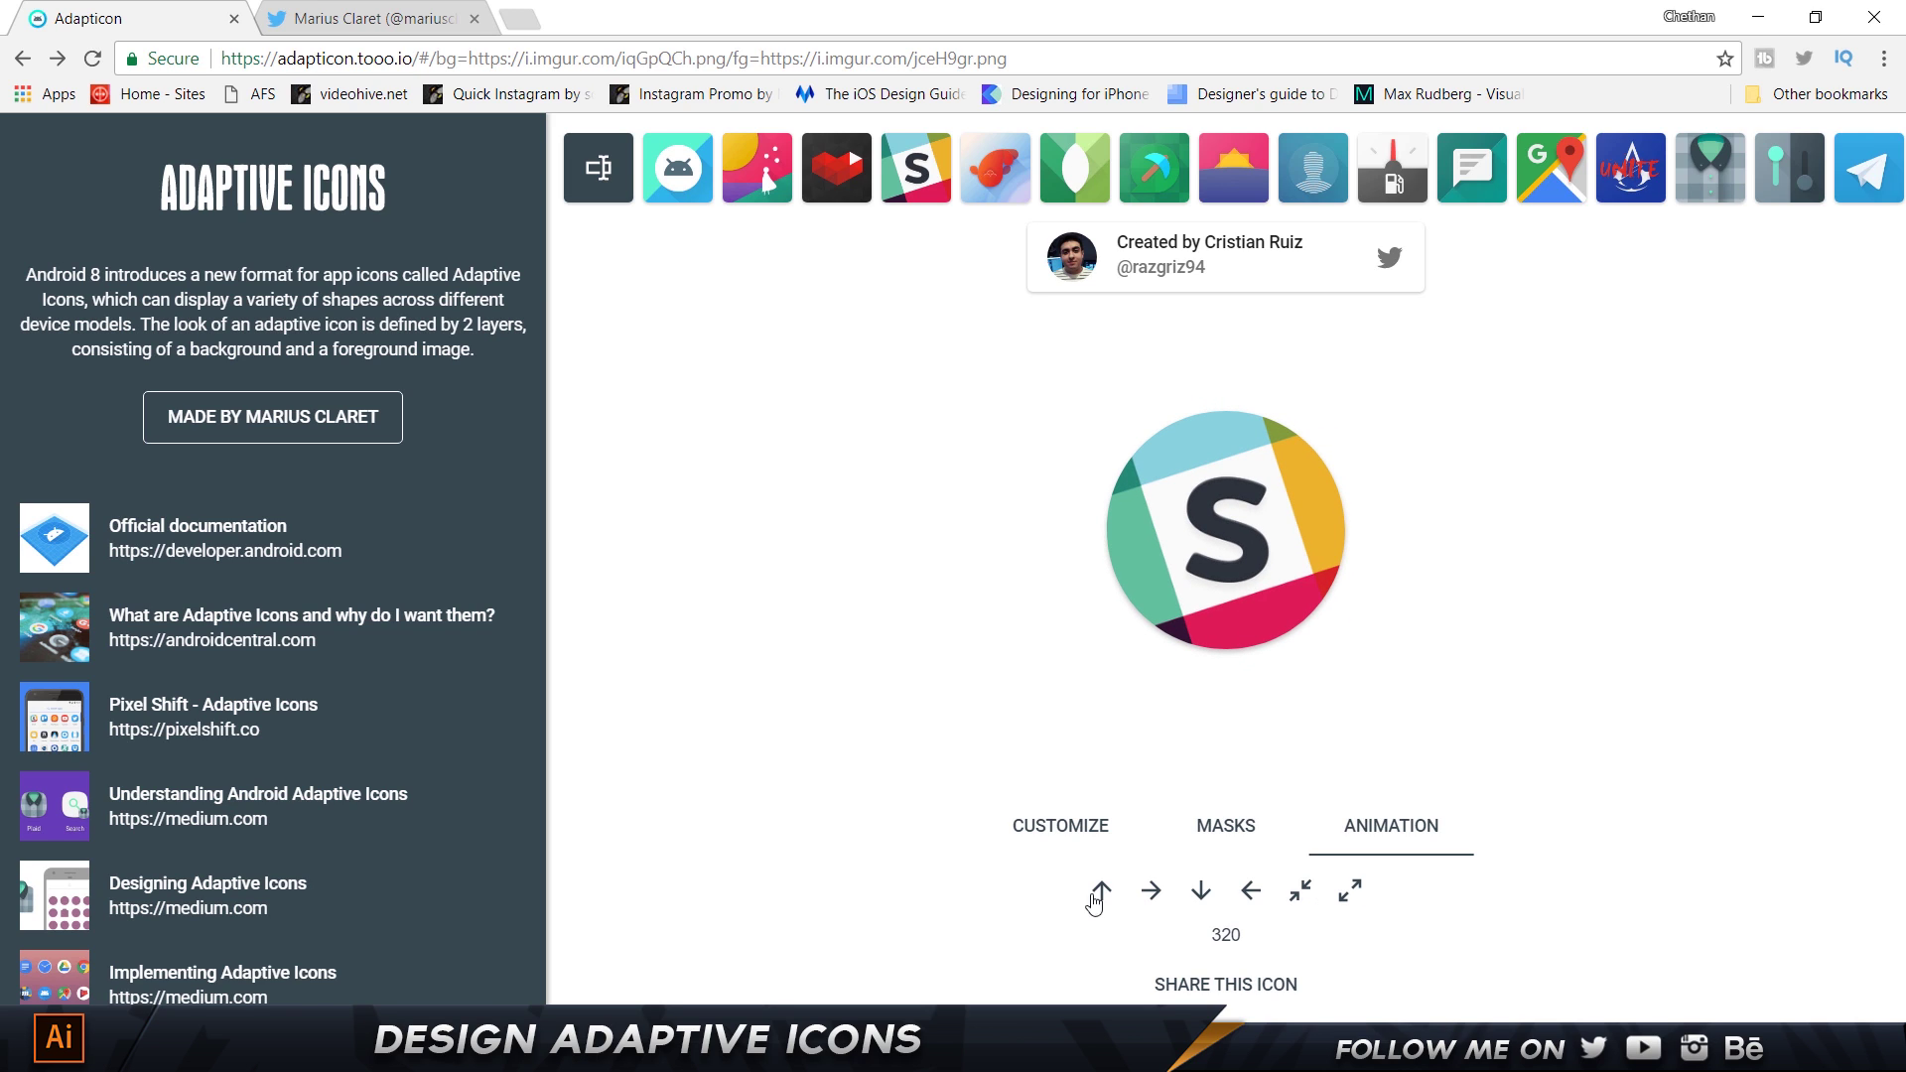
Set the animation duration to 1000 and play the downward and expand animations on the Slack icon.
double_click(1245, 935)
text(1000)
click(1199, 891)
click(1353, 892)
Set the animation duration to 320 and play the upward animation on the Slack icon.
drag(1250, 934, 1149, 942)
text(320)
click(1100, 893)
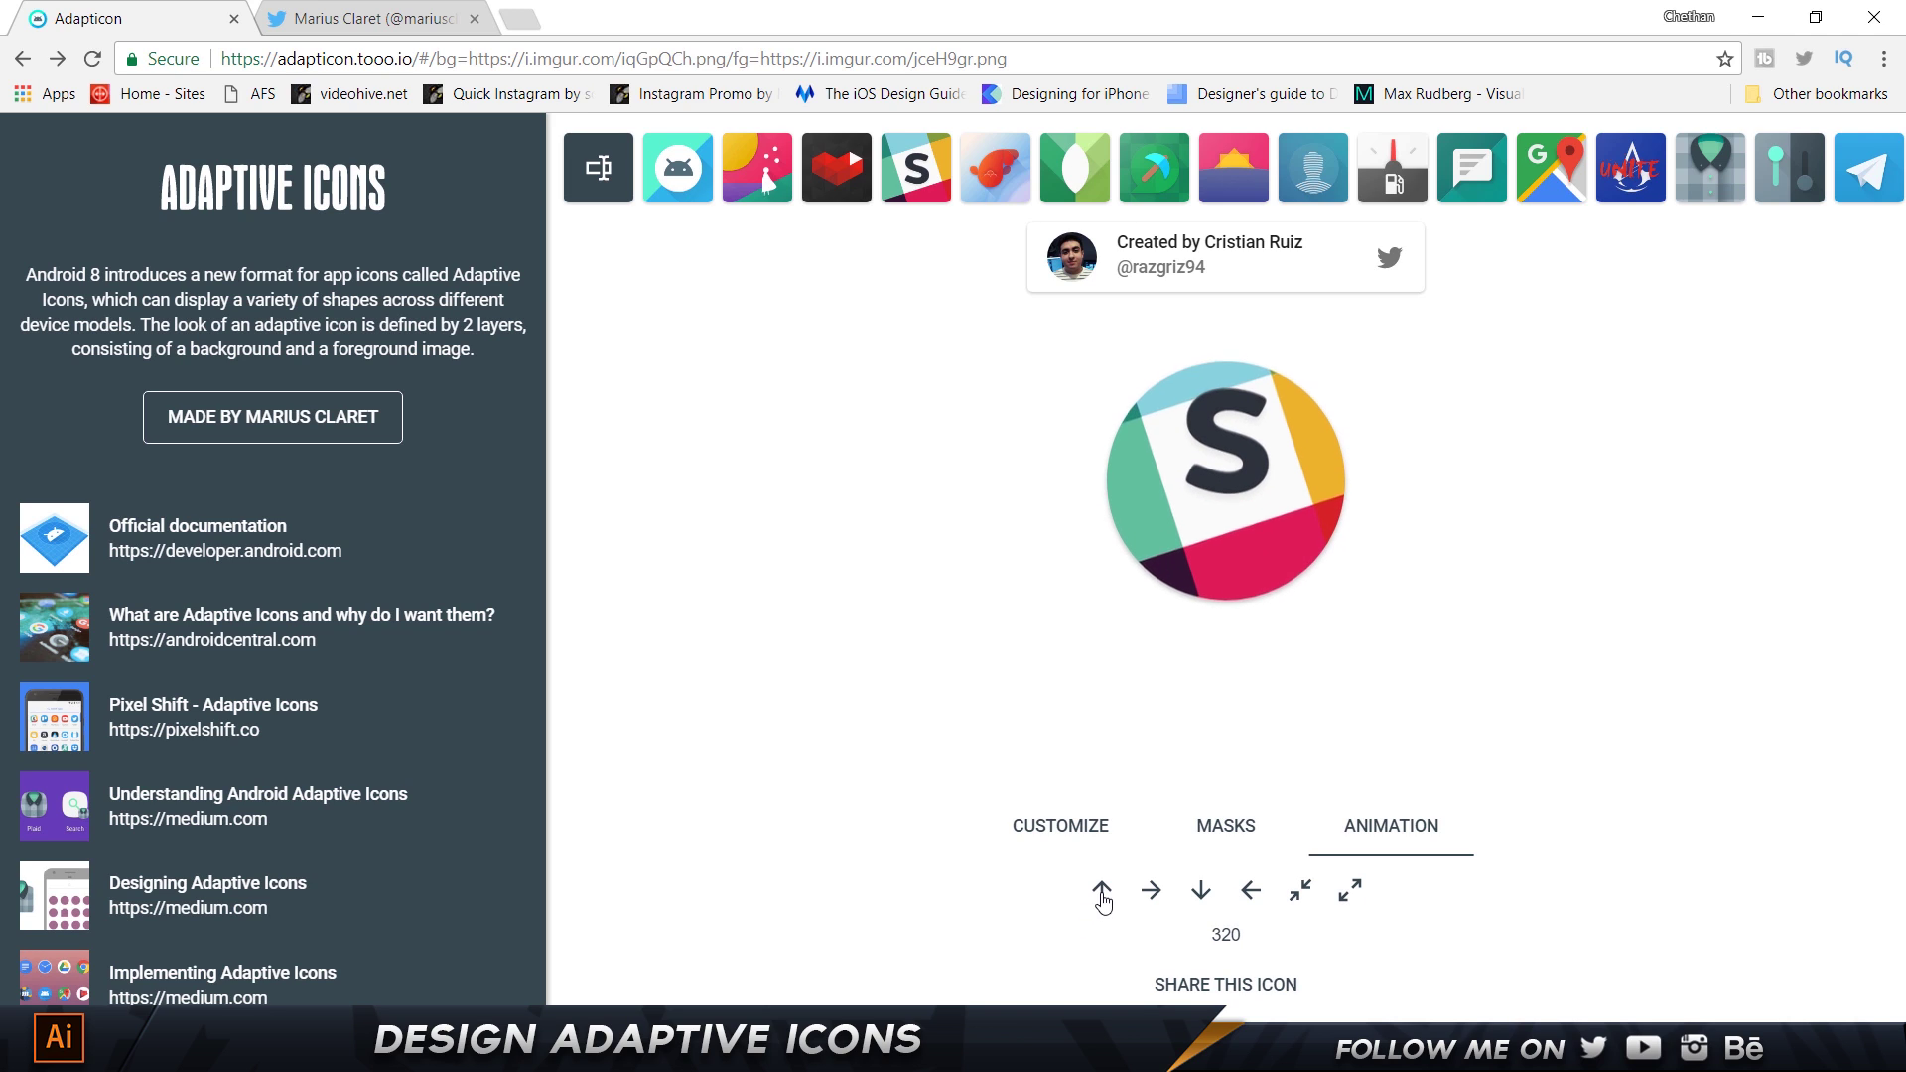
Customize the Slack icon's mask with fully square corners, then check the artwork in Illustrator and return to Adapticon in Chrome.
click(1059, 830)
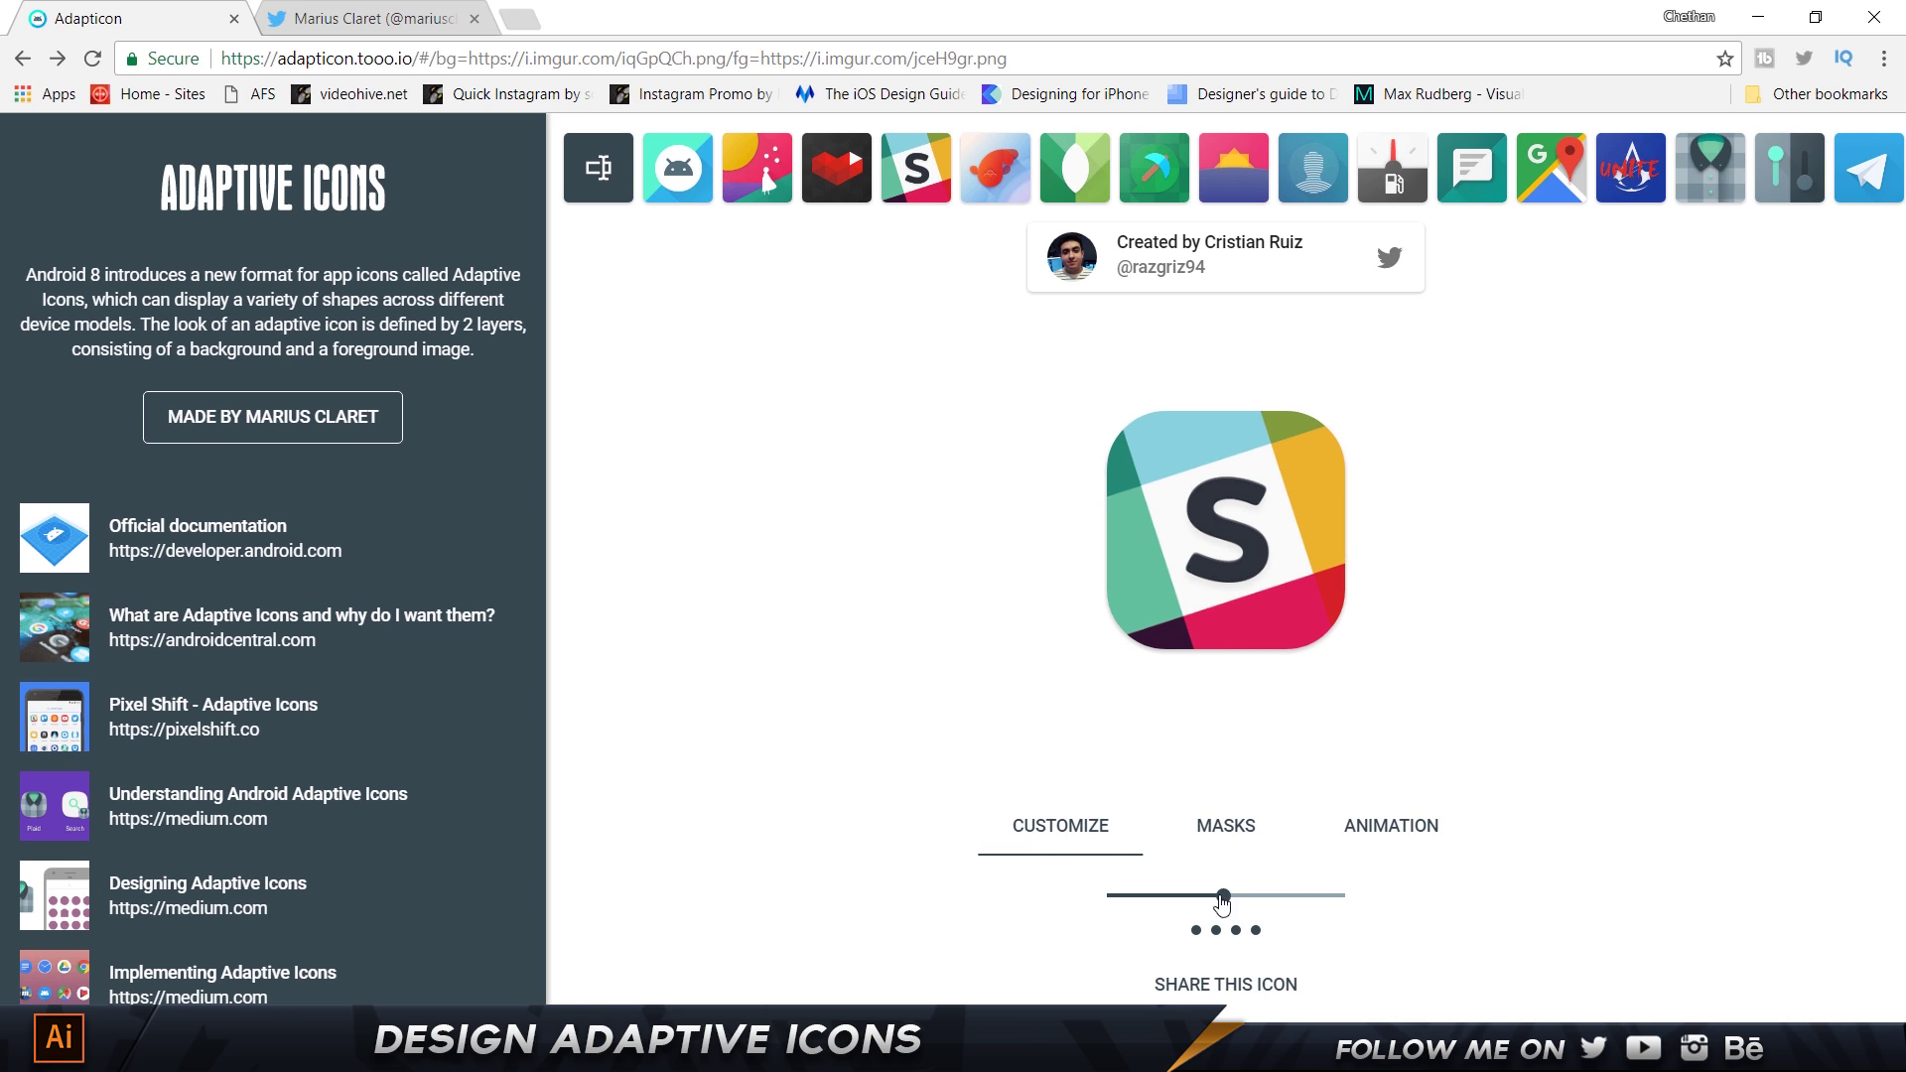
drag(1222, 904, 1062, 894)
key(alt+Tab)
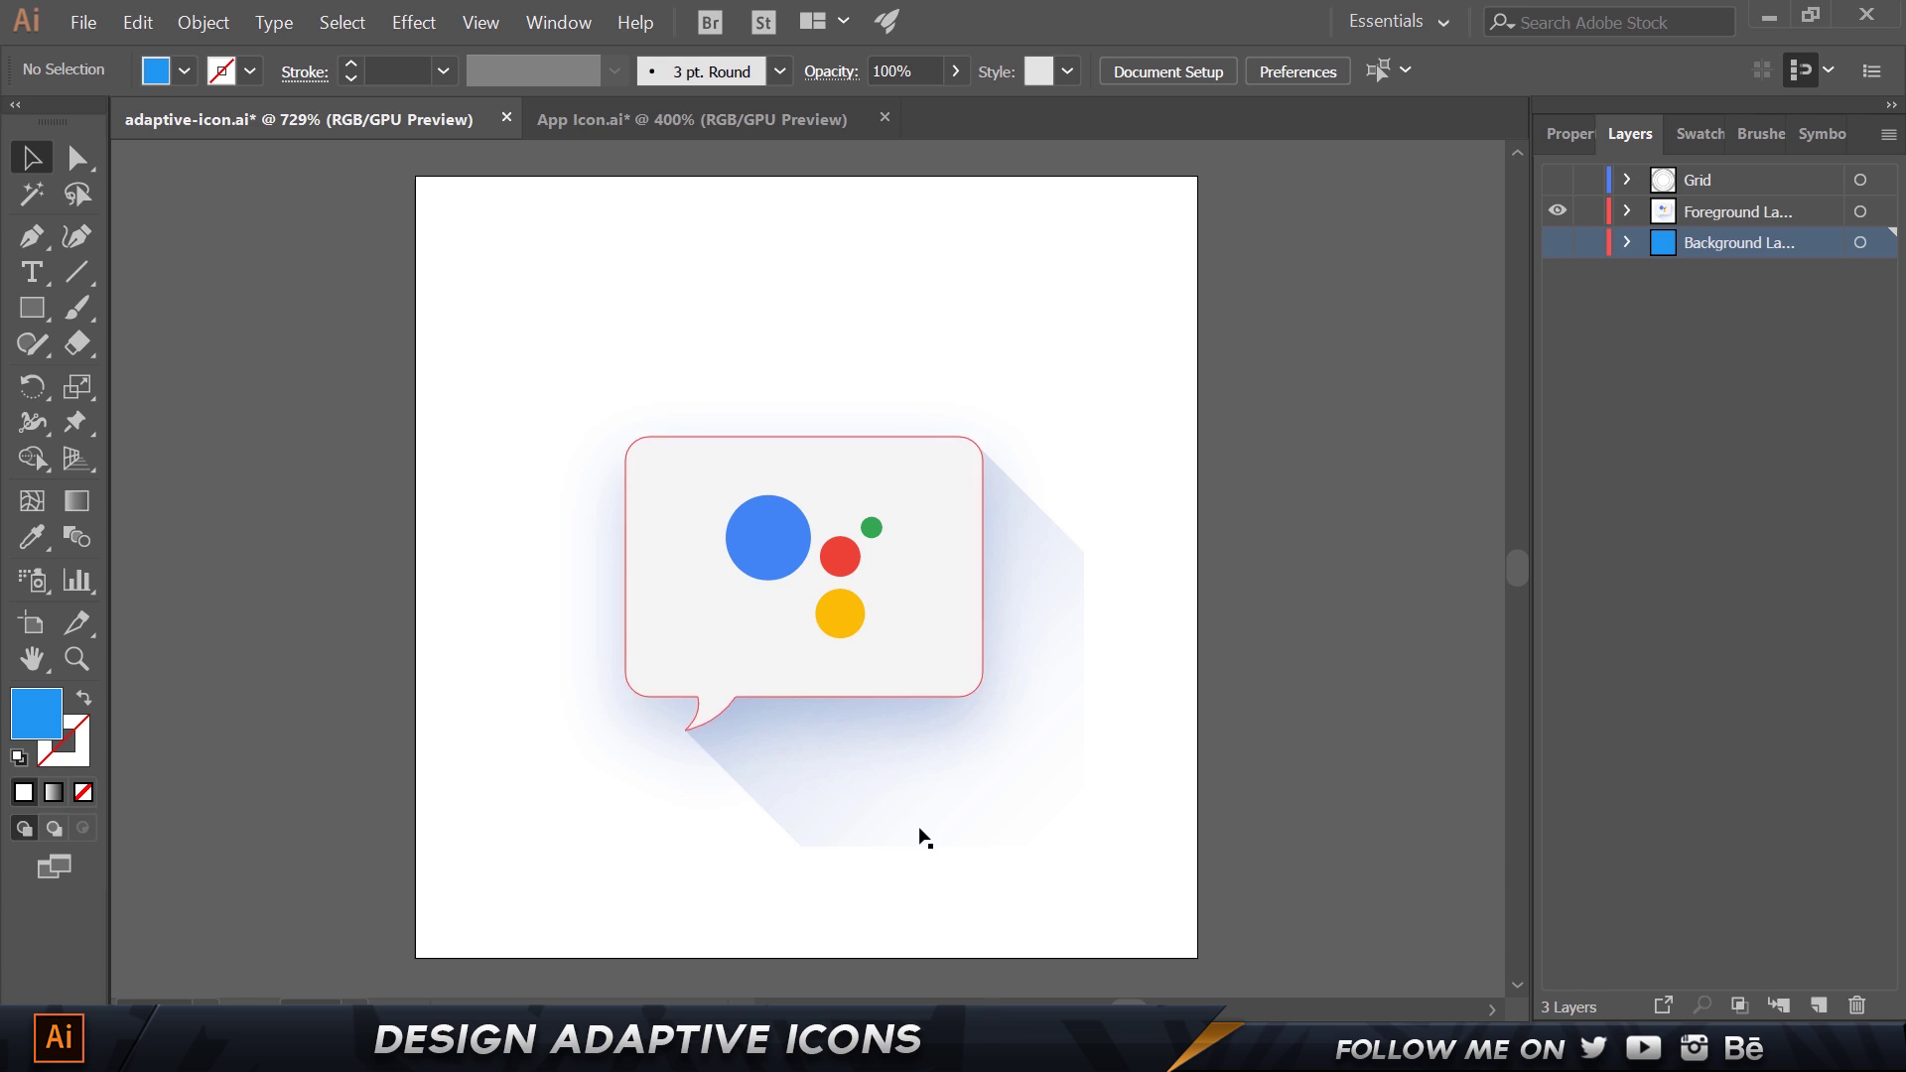
key(alt+Tab)
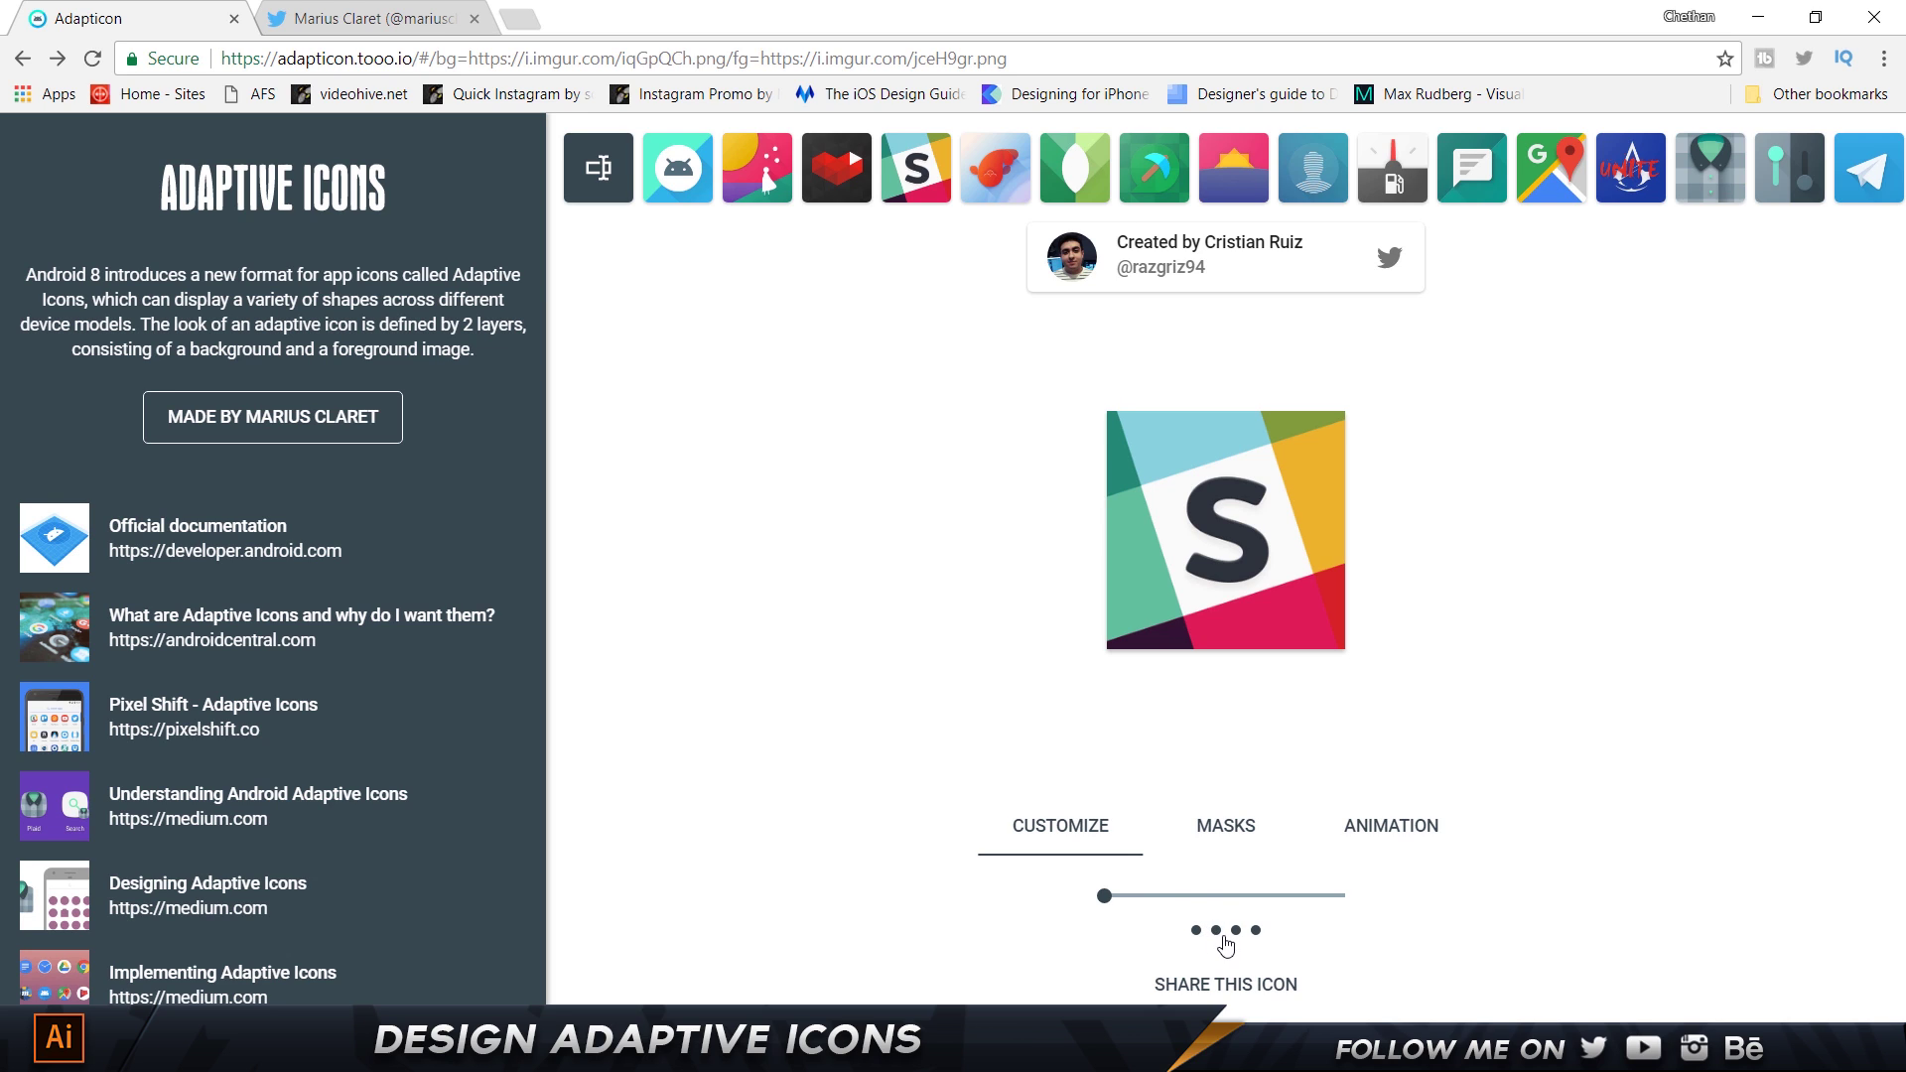
Round only the Slack icon's upper-left corner to the maximum and set its second corner's radius to the minimum.
click(1130, 896)
drag(1132, 899, 1408, 887)
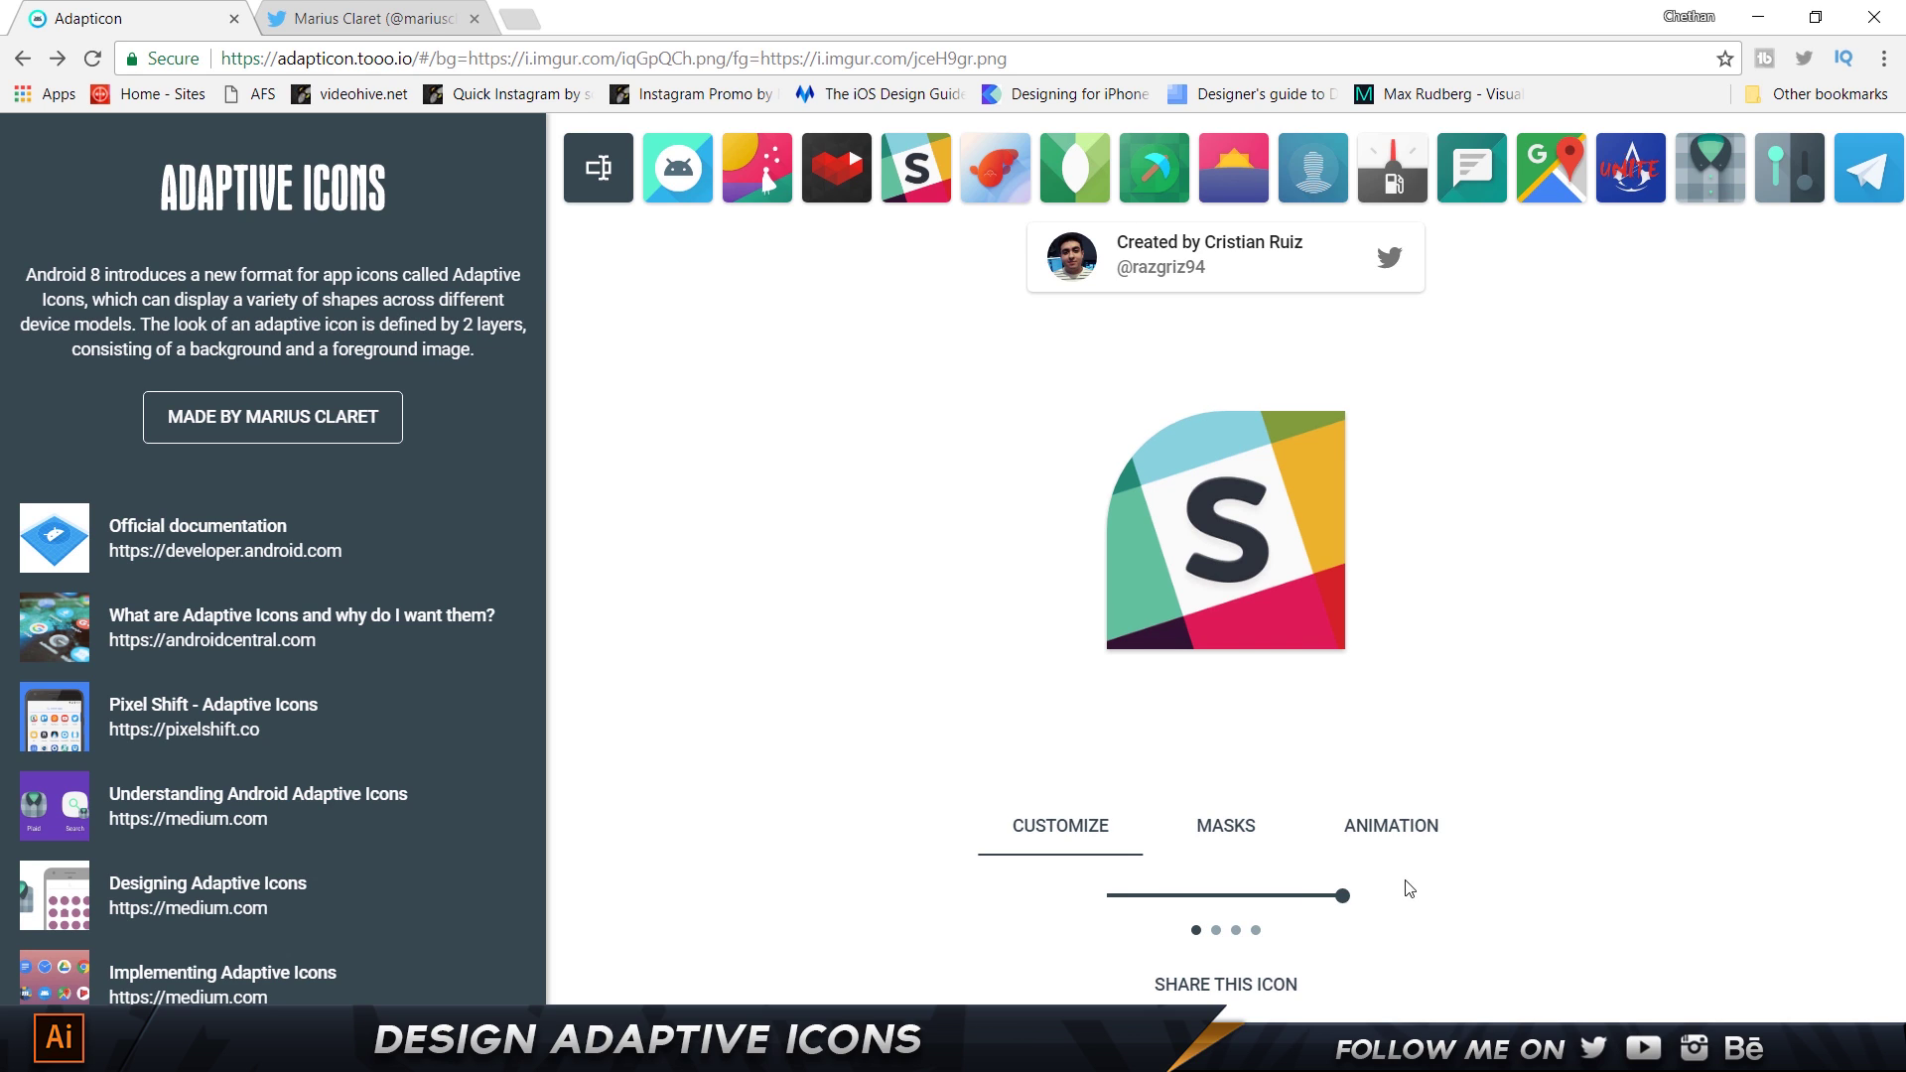
click(1217, 931)
drag(1289, 897, 894, 923)
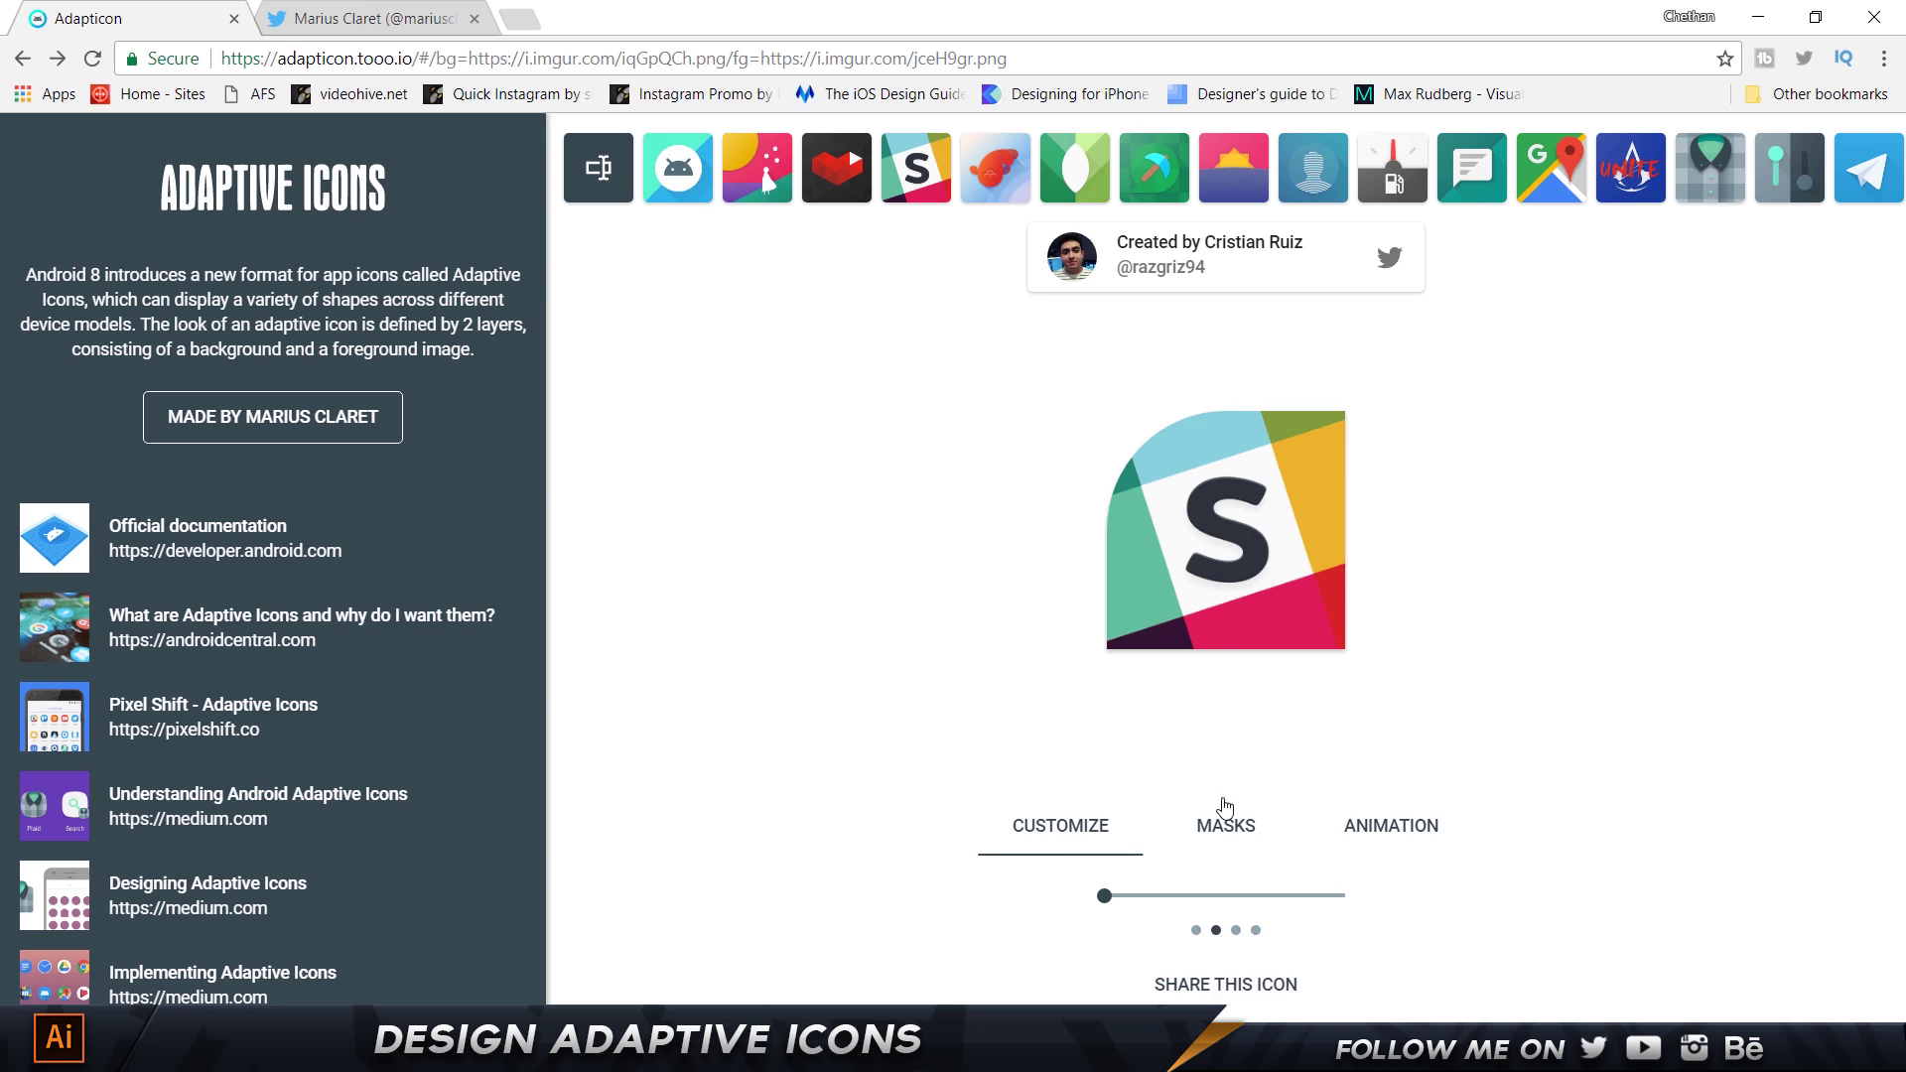
Preview the Slack icon with the preset masks: circle, rounded square, square and squircle.
click(1231, 834)
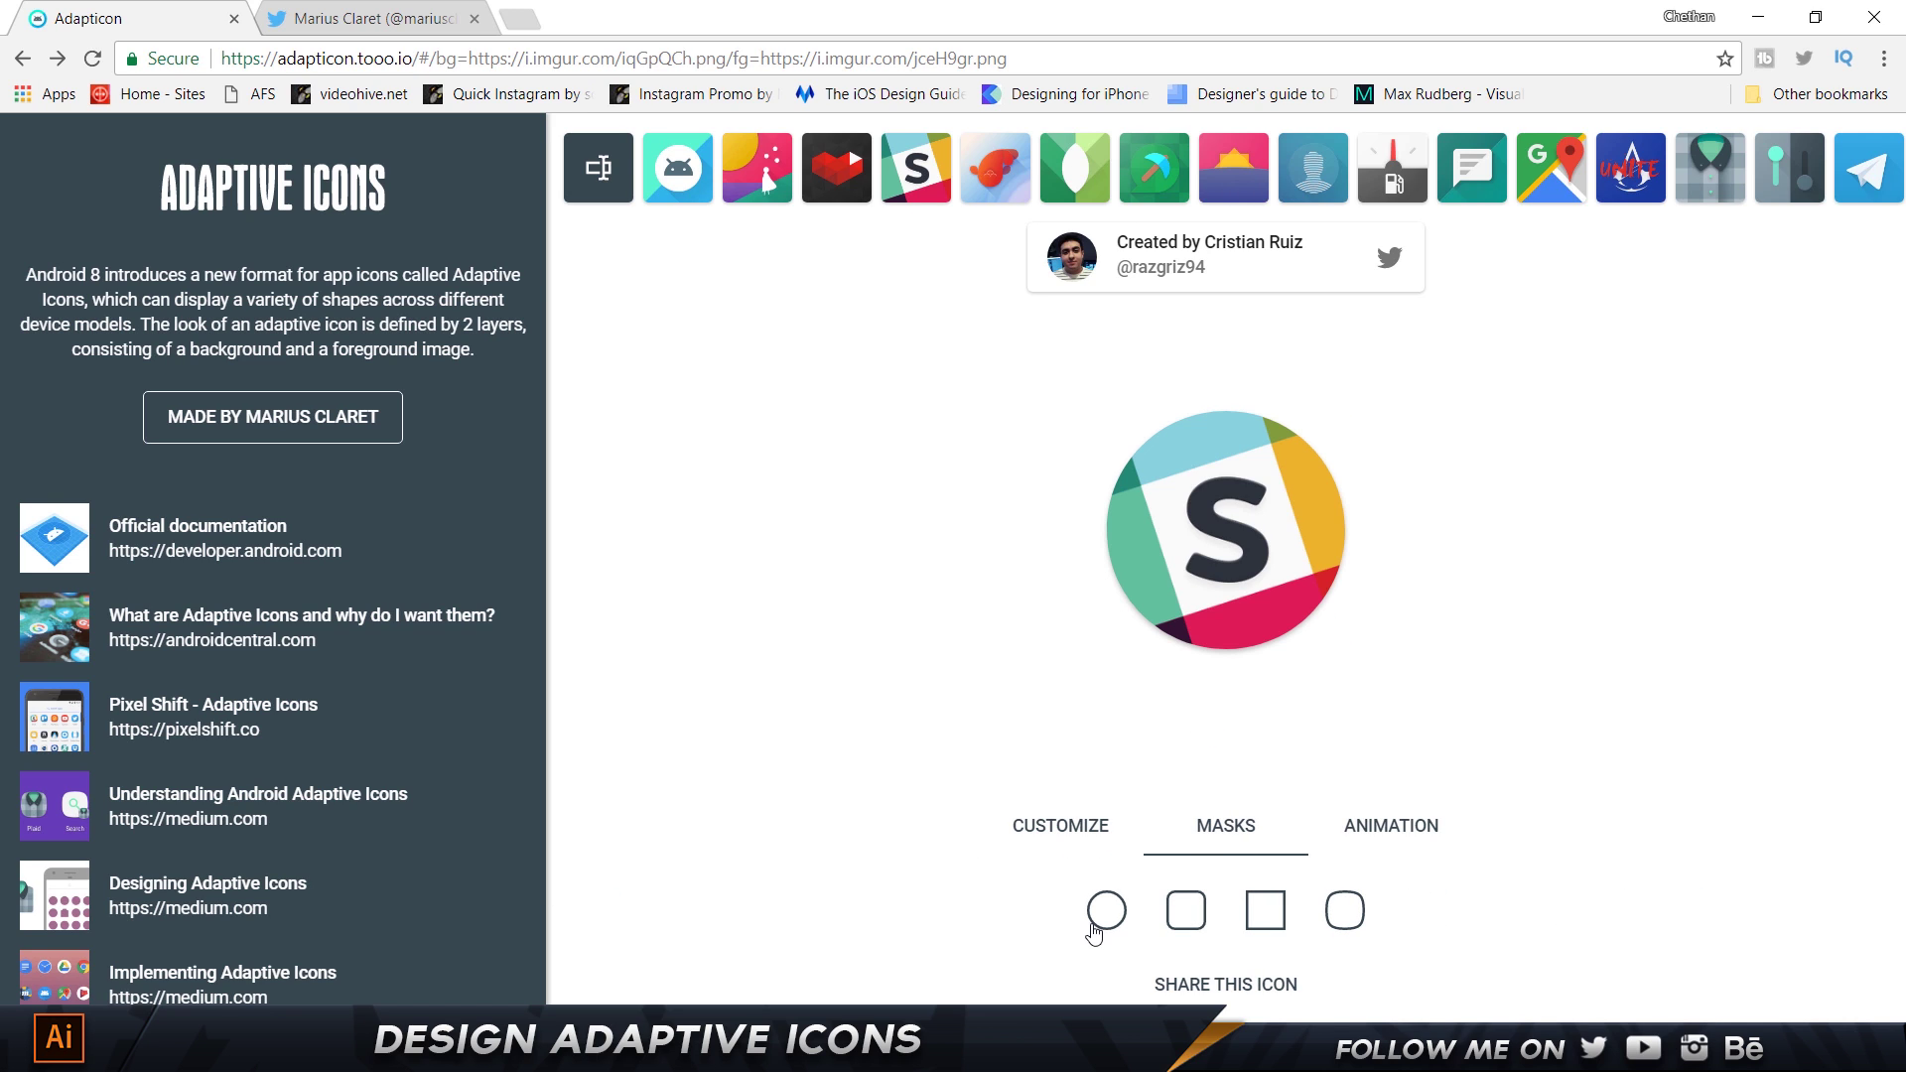
click(1187, 914)
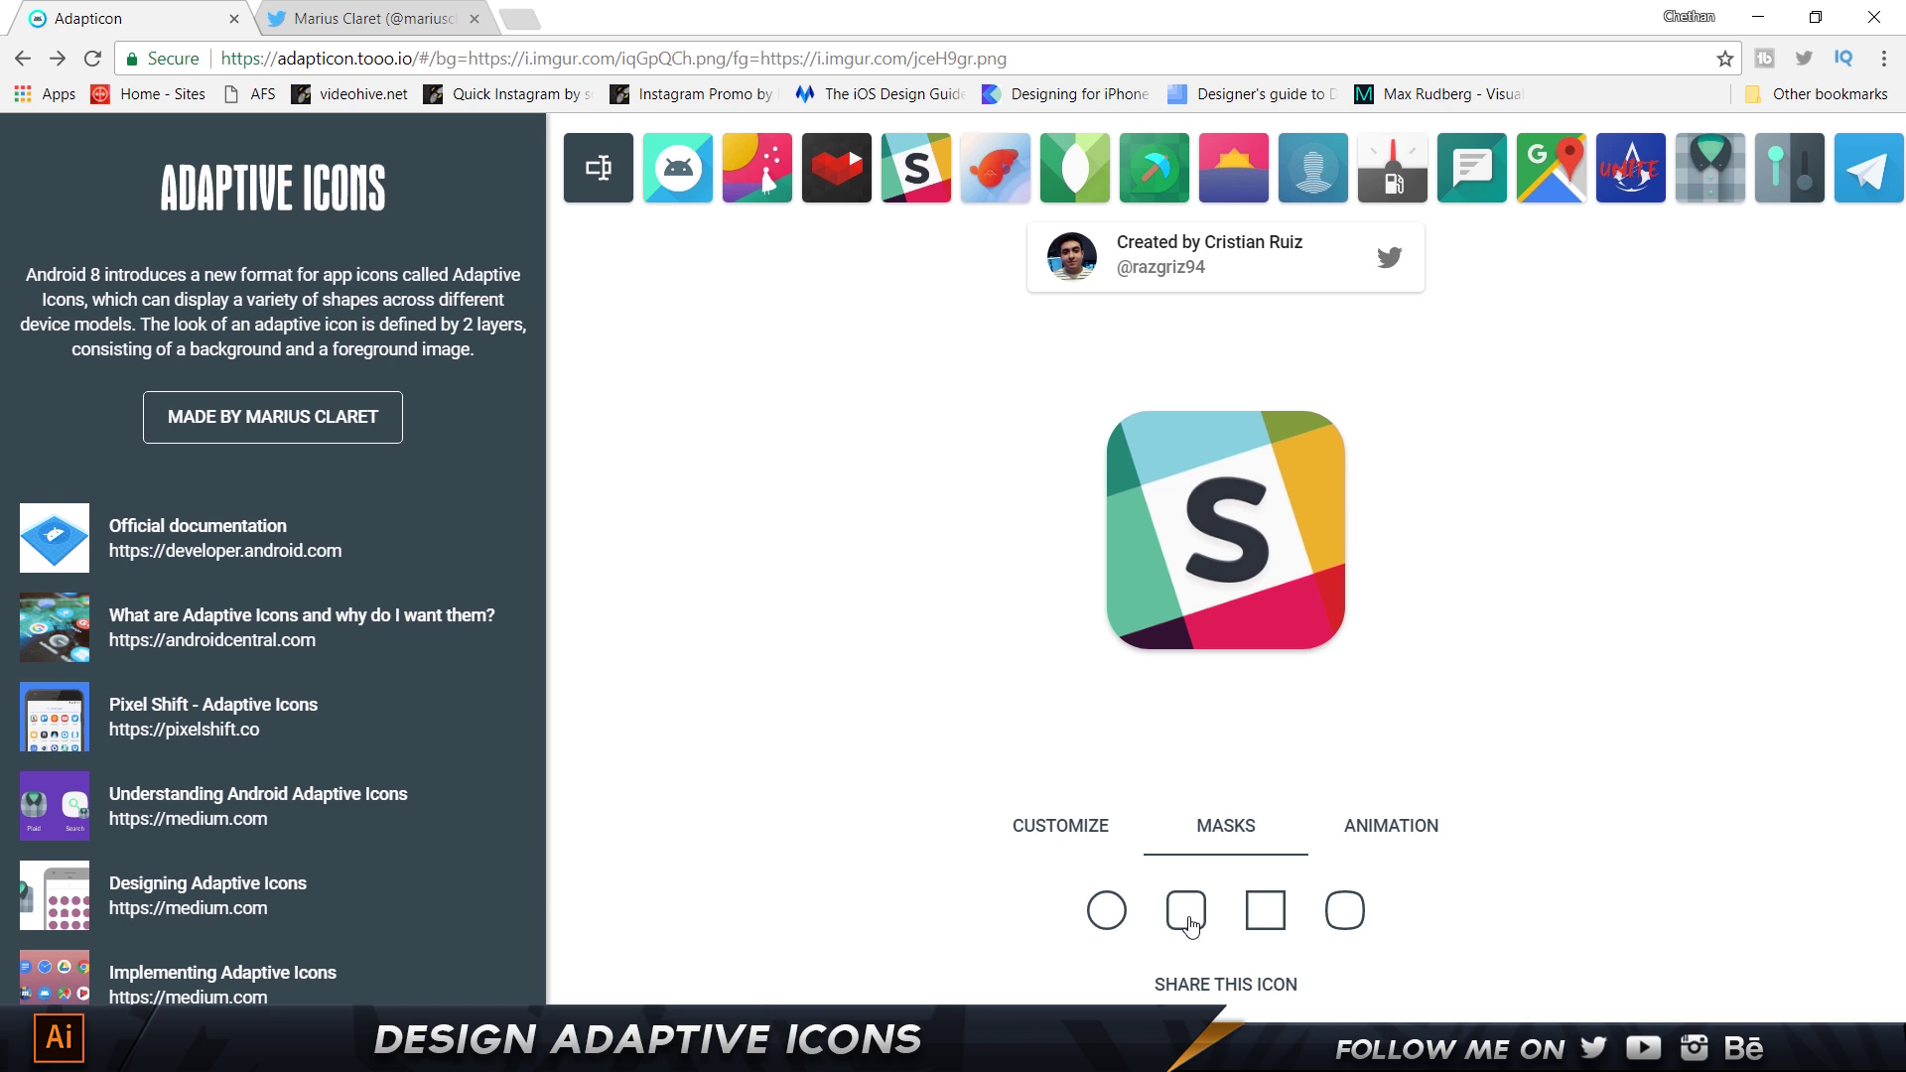
click(1263, 921)
click(1345, 921)
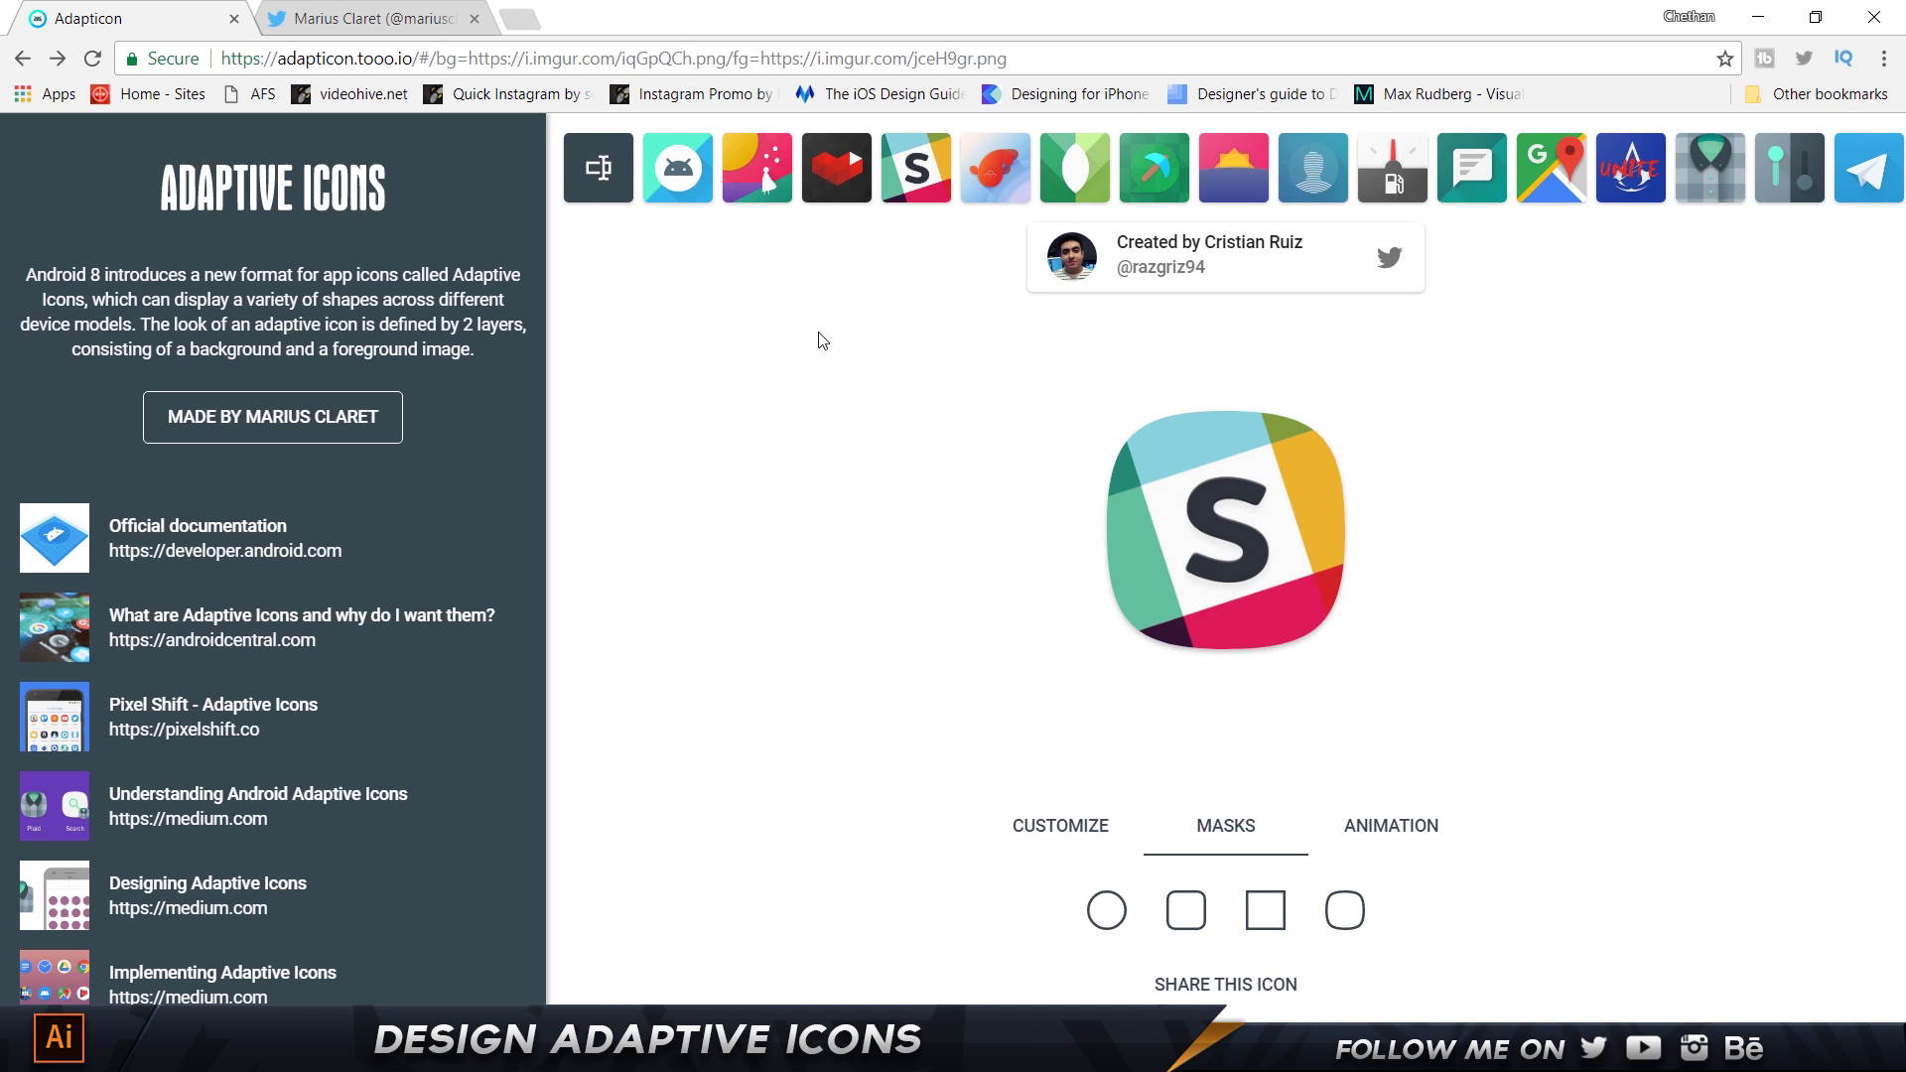
Load Artboard 2xxxhdpi.png from the Desktop as the custom icon's background image.
click(605, 171)
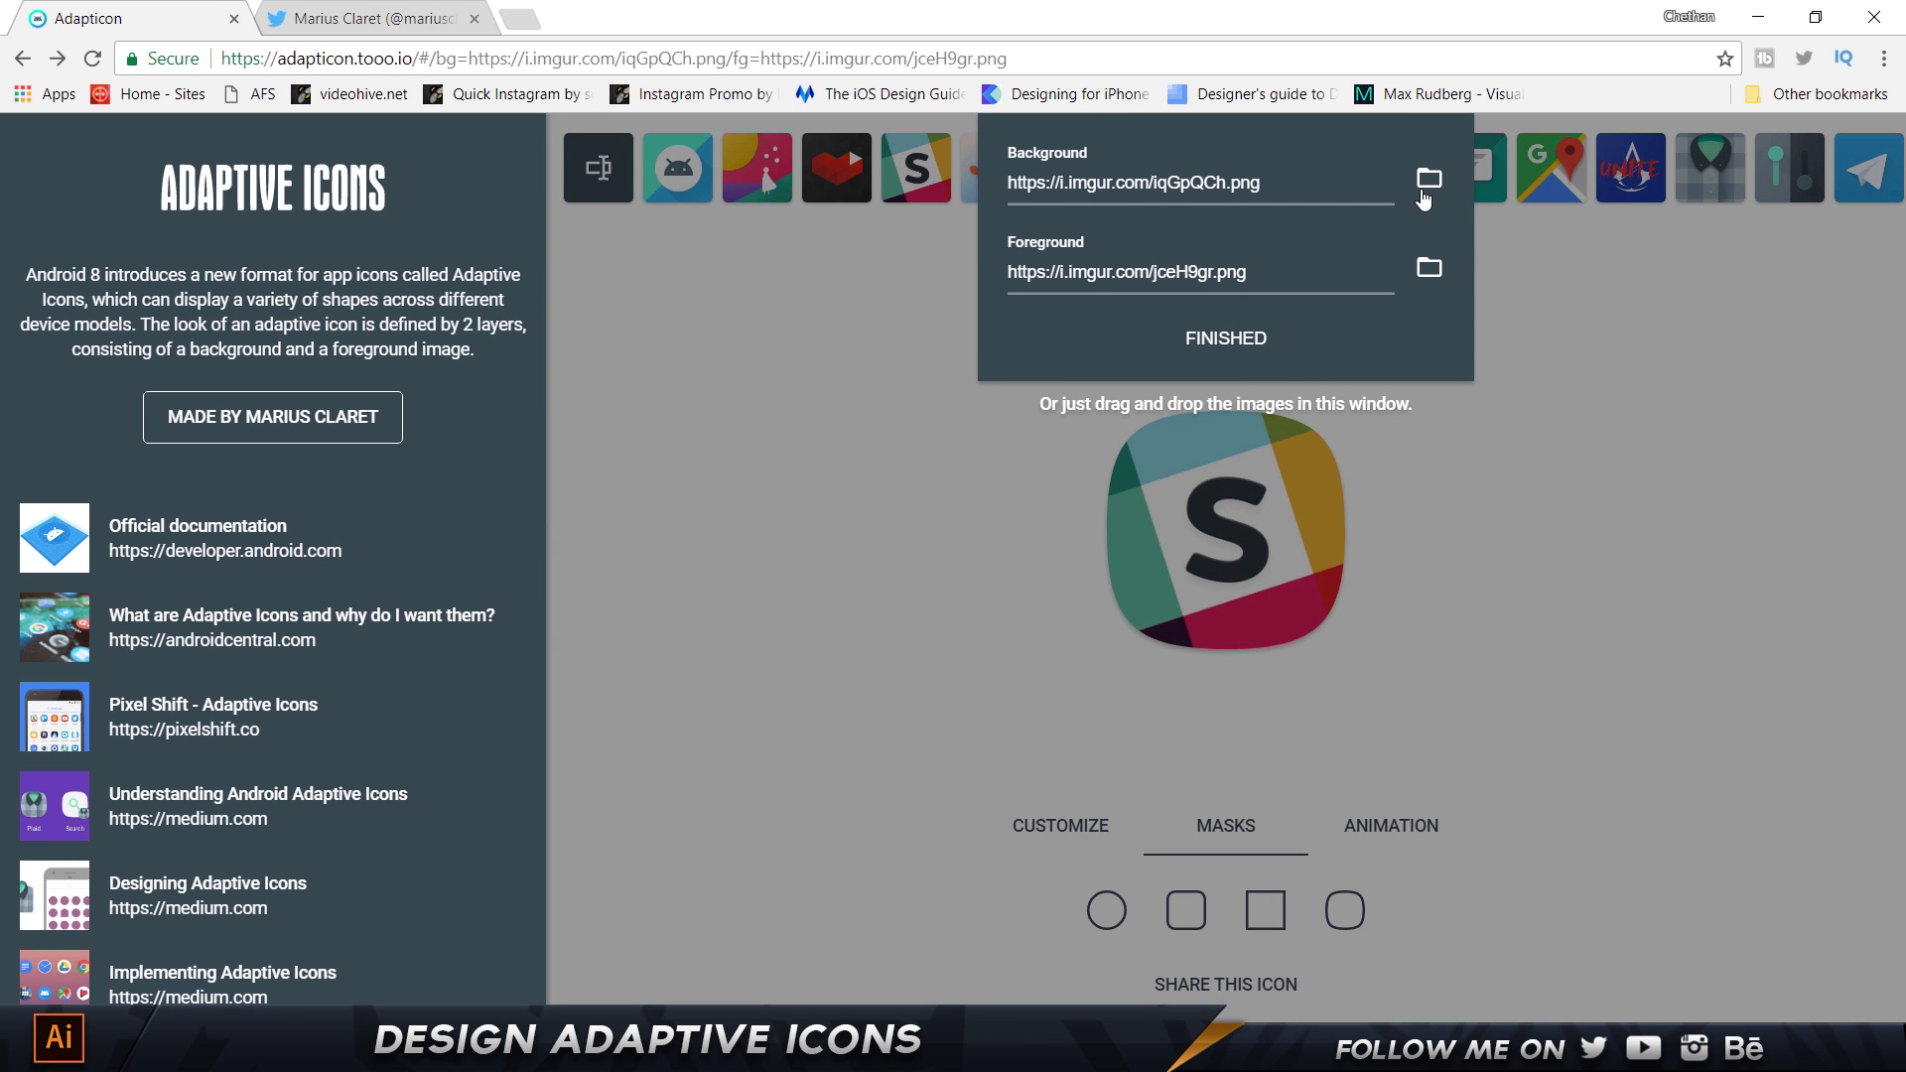
drag(1015, 178, 1316, 177)
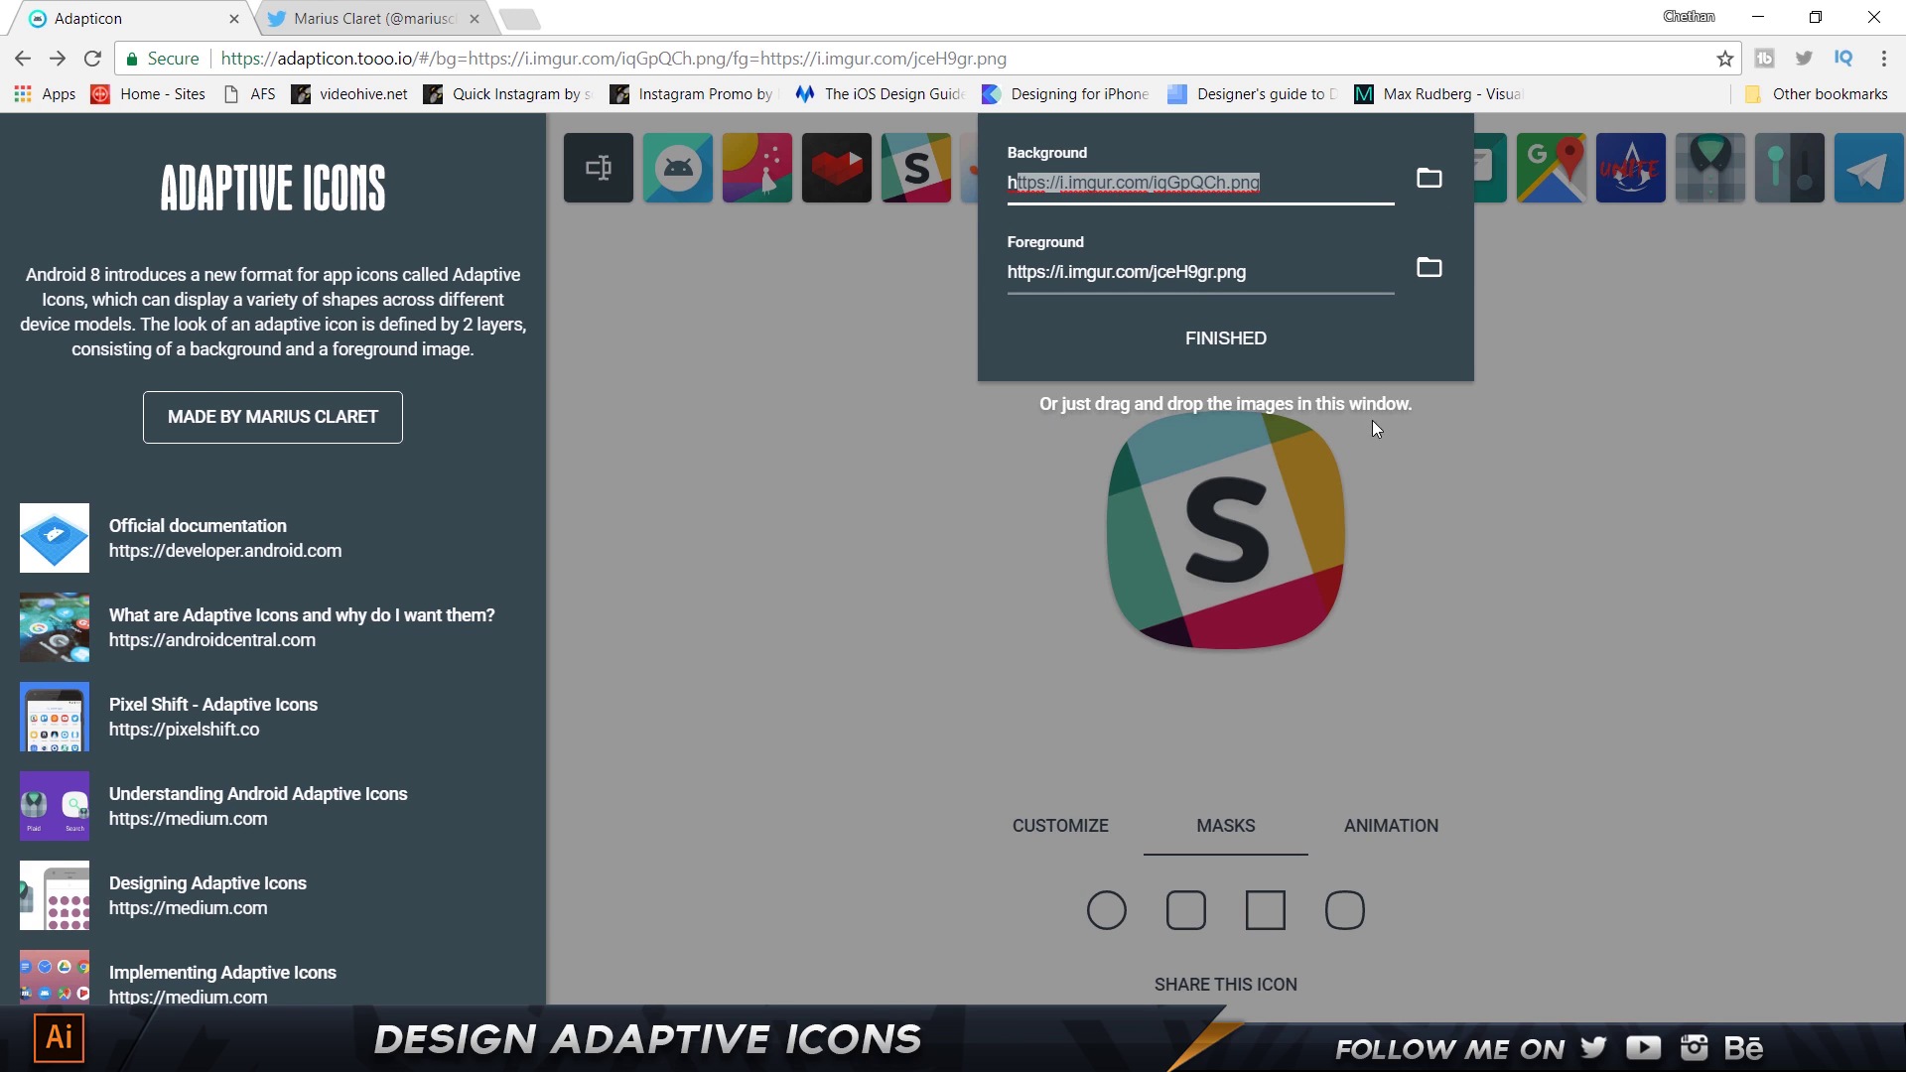
click(1428, 184)
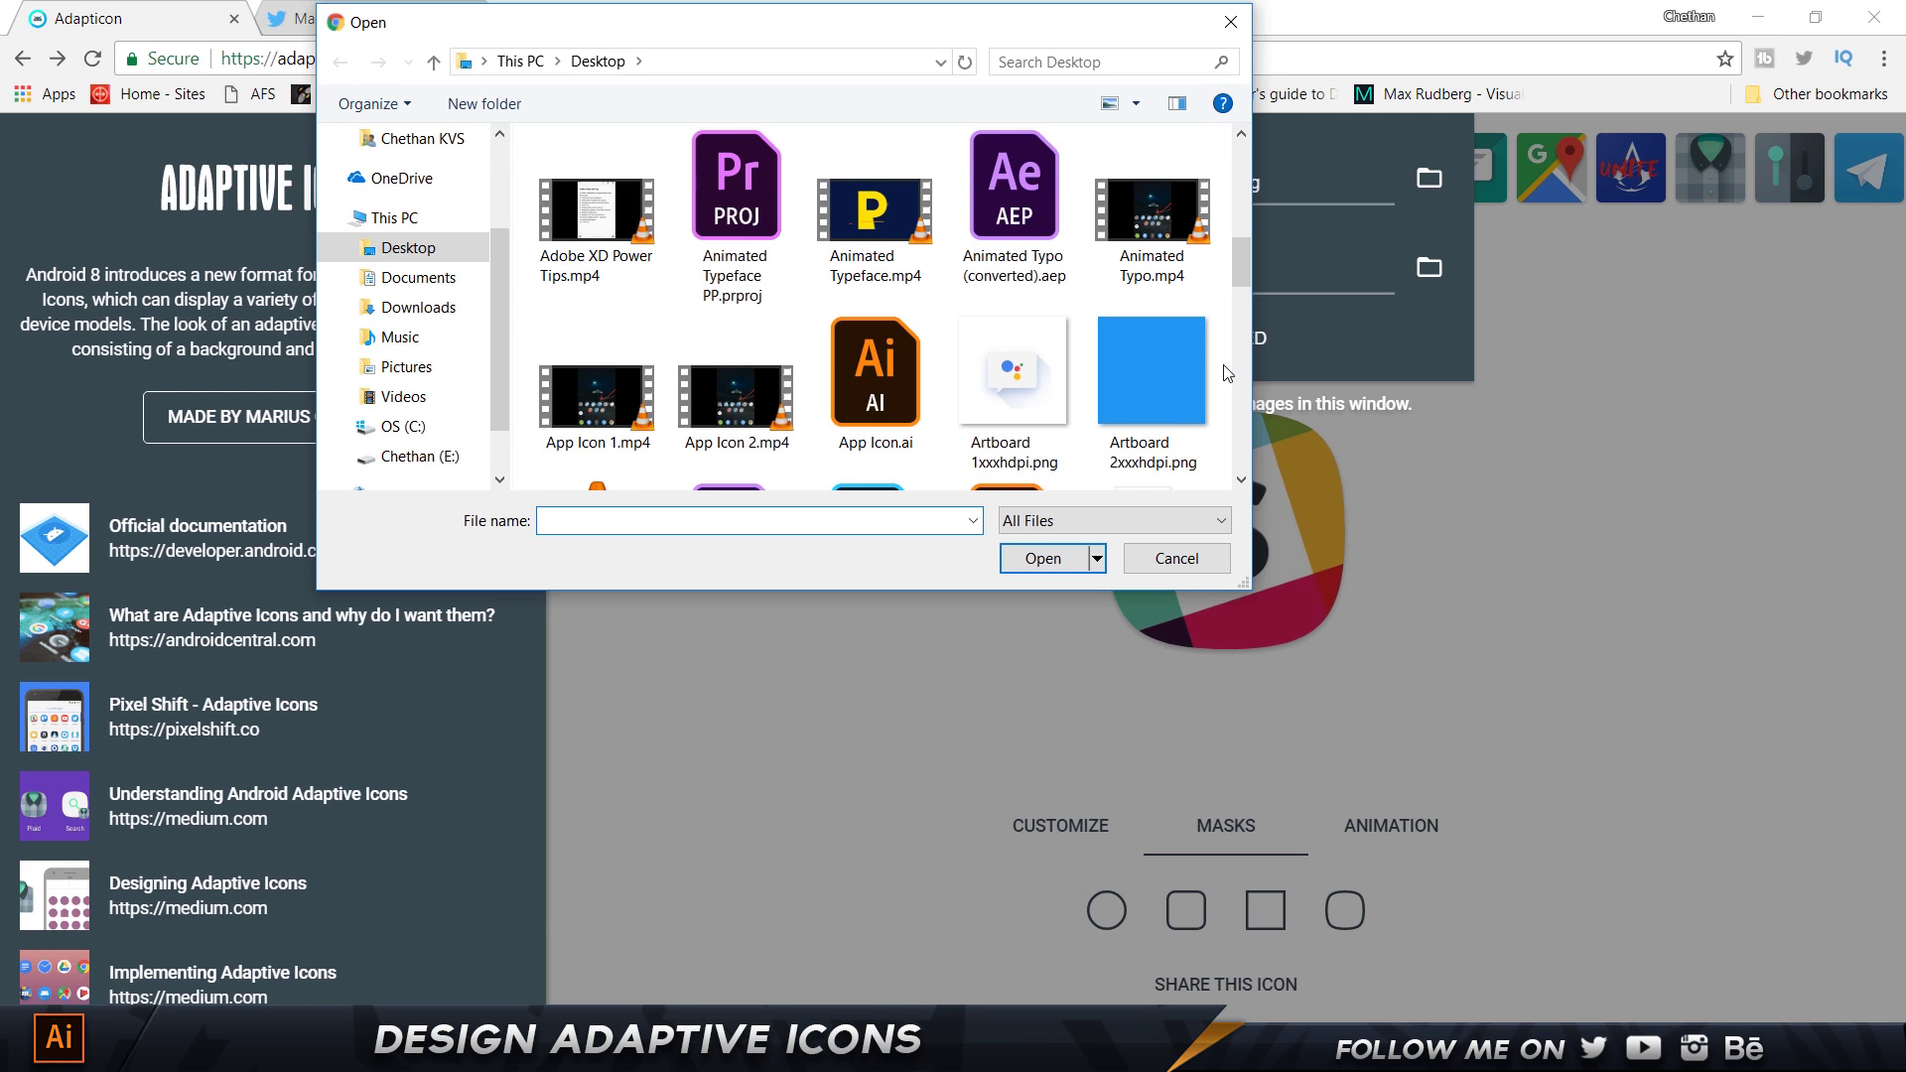
click(1099, 351)
click(1034, 559)
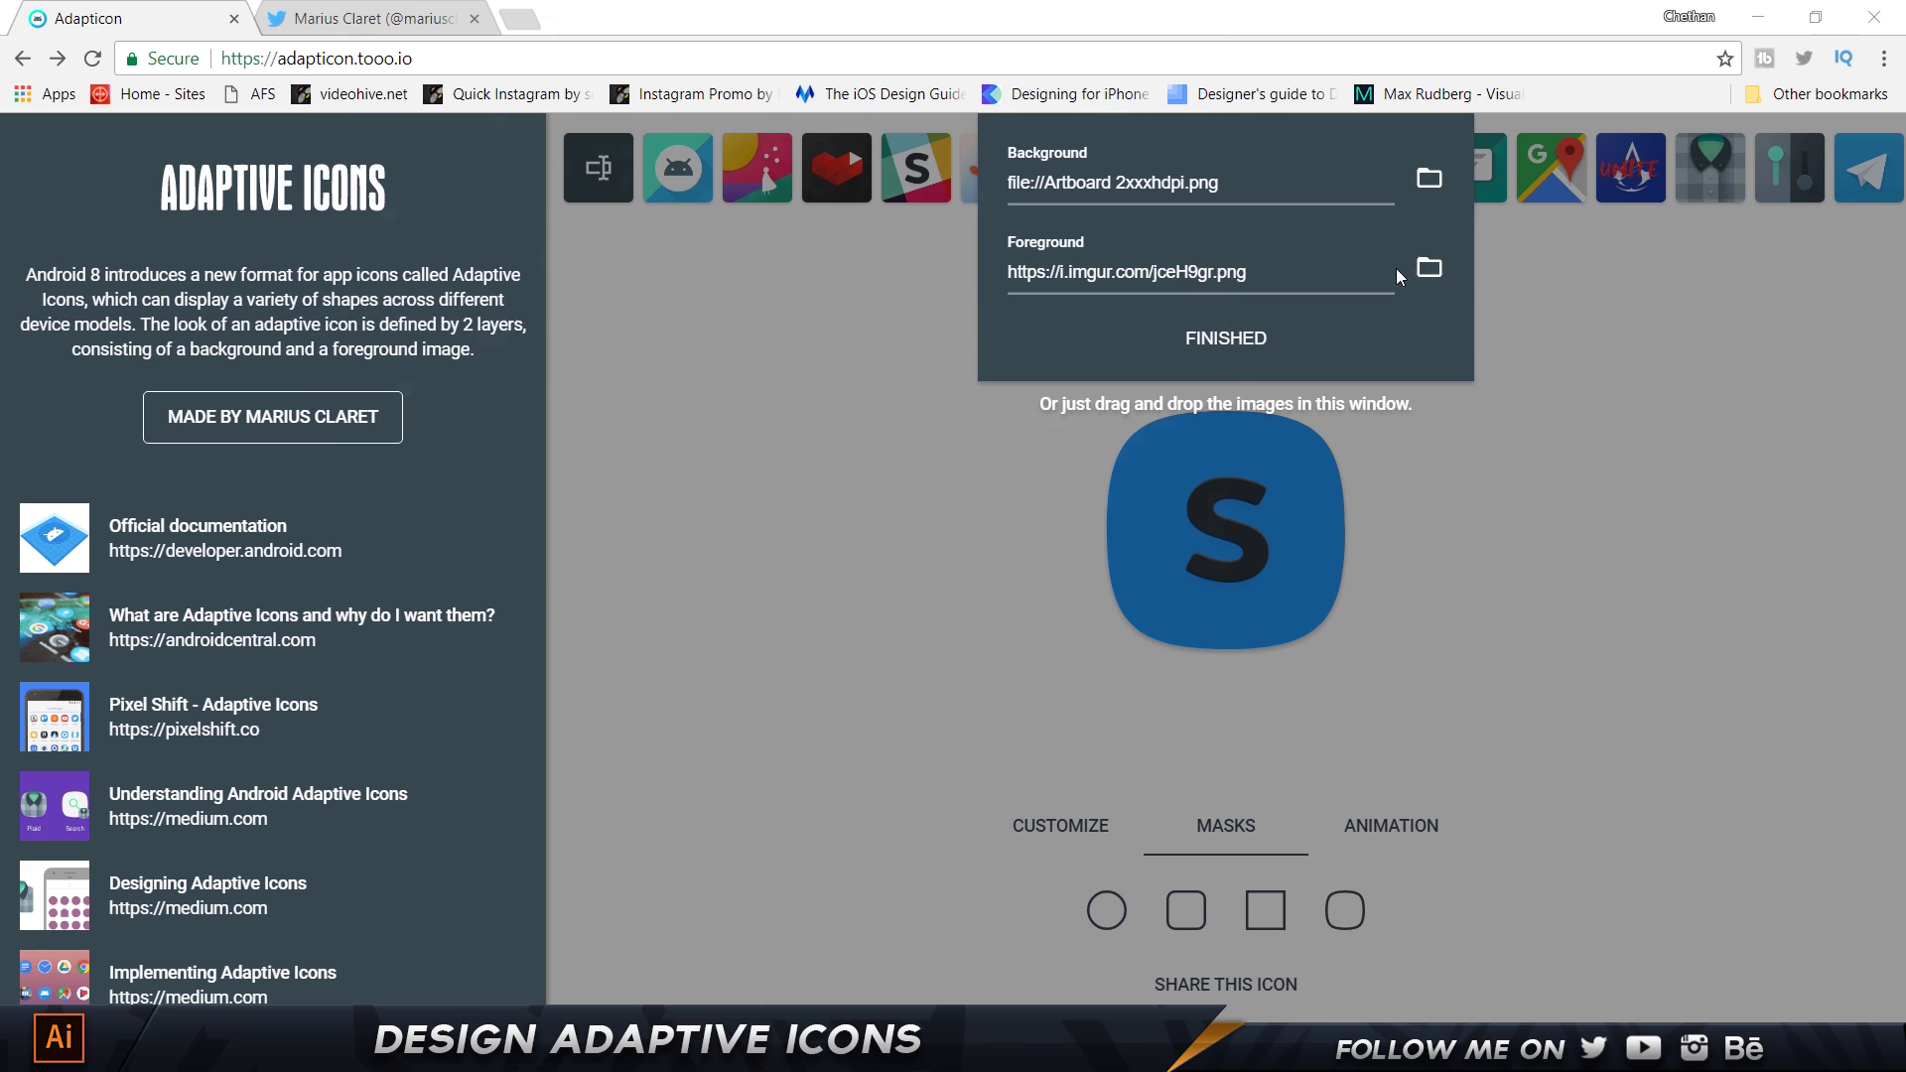
Load Artboard 1xxxhdpi.png from the Desktop as the foreground image and finish the custom icon setup.
click(1431, 282)
scroll(1038, 387, down, 3)
scroll(1038, 387, down, 3)
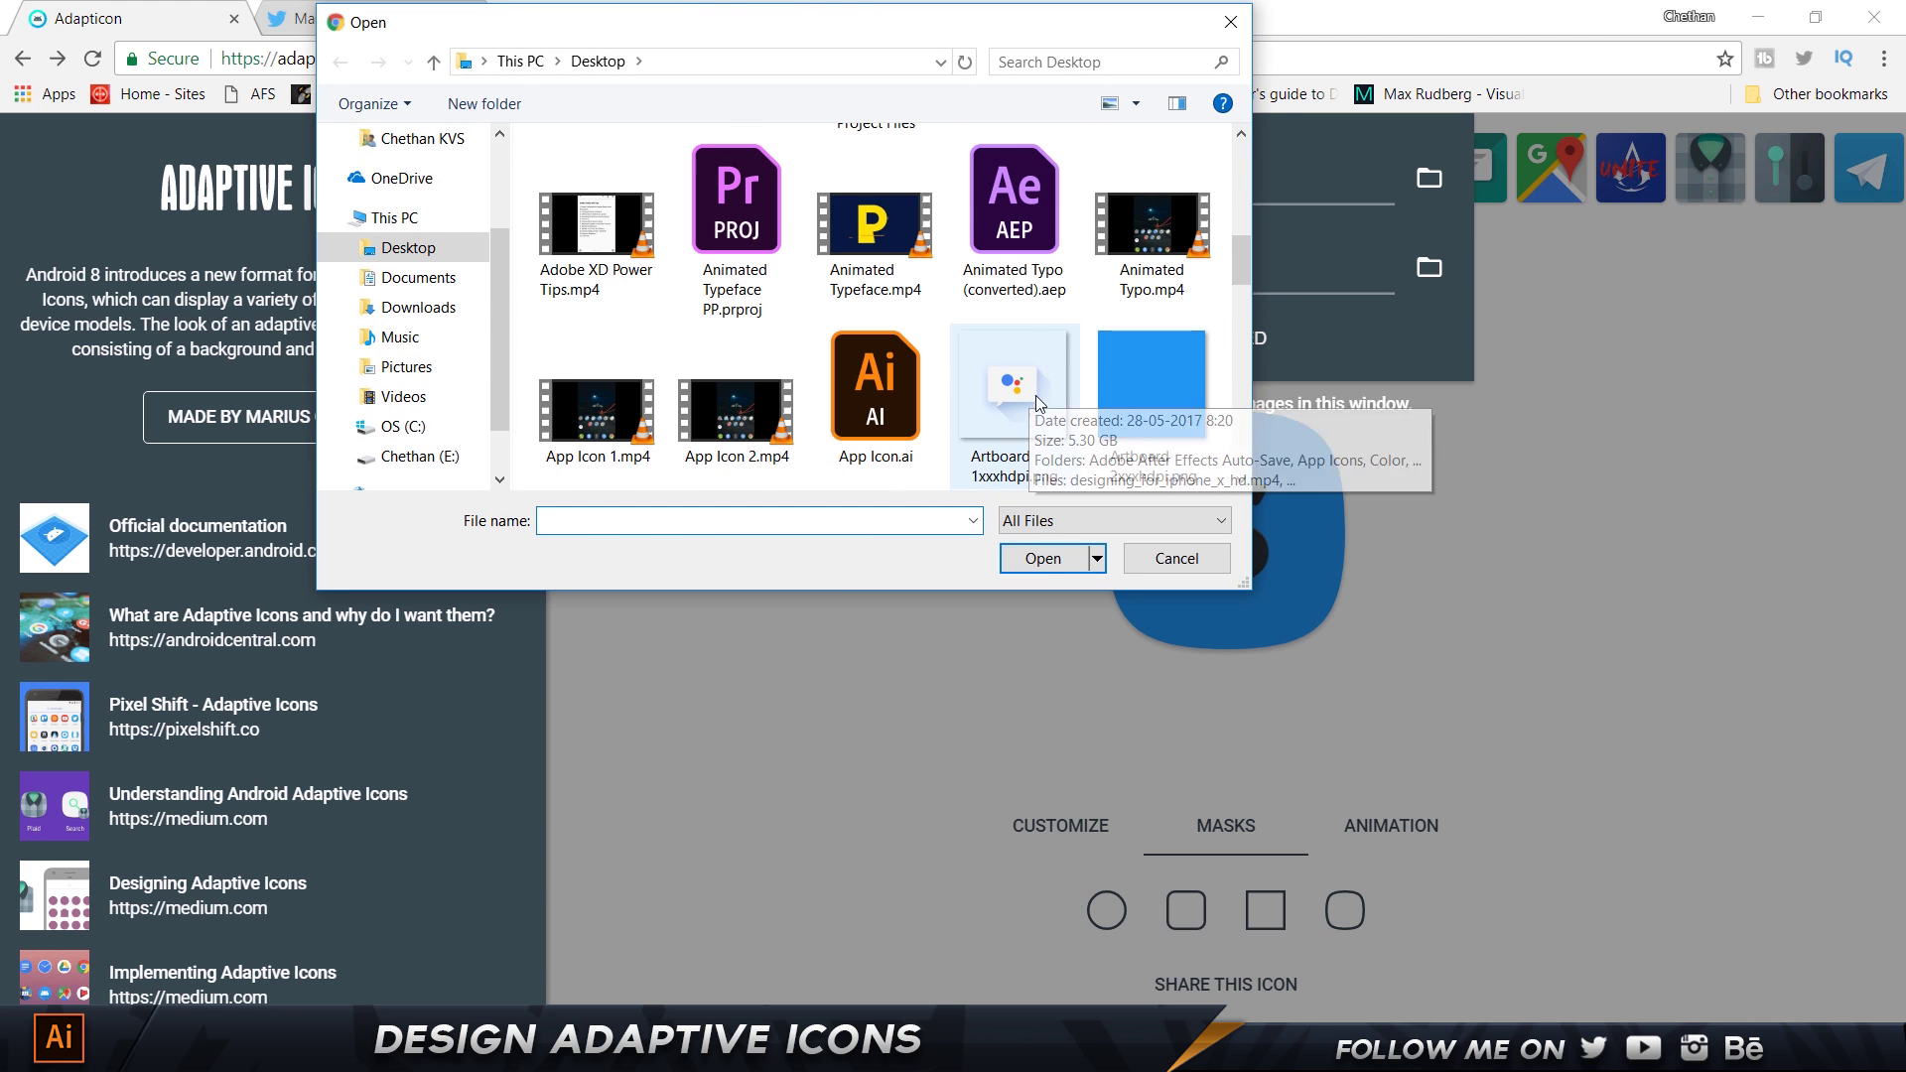
click(1013, 392)
click(1043, 558)
click(905, 558)
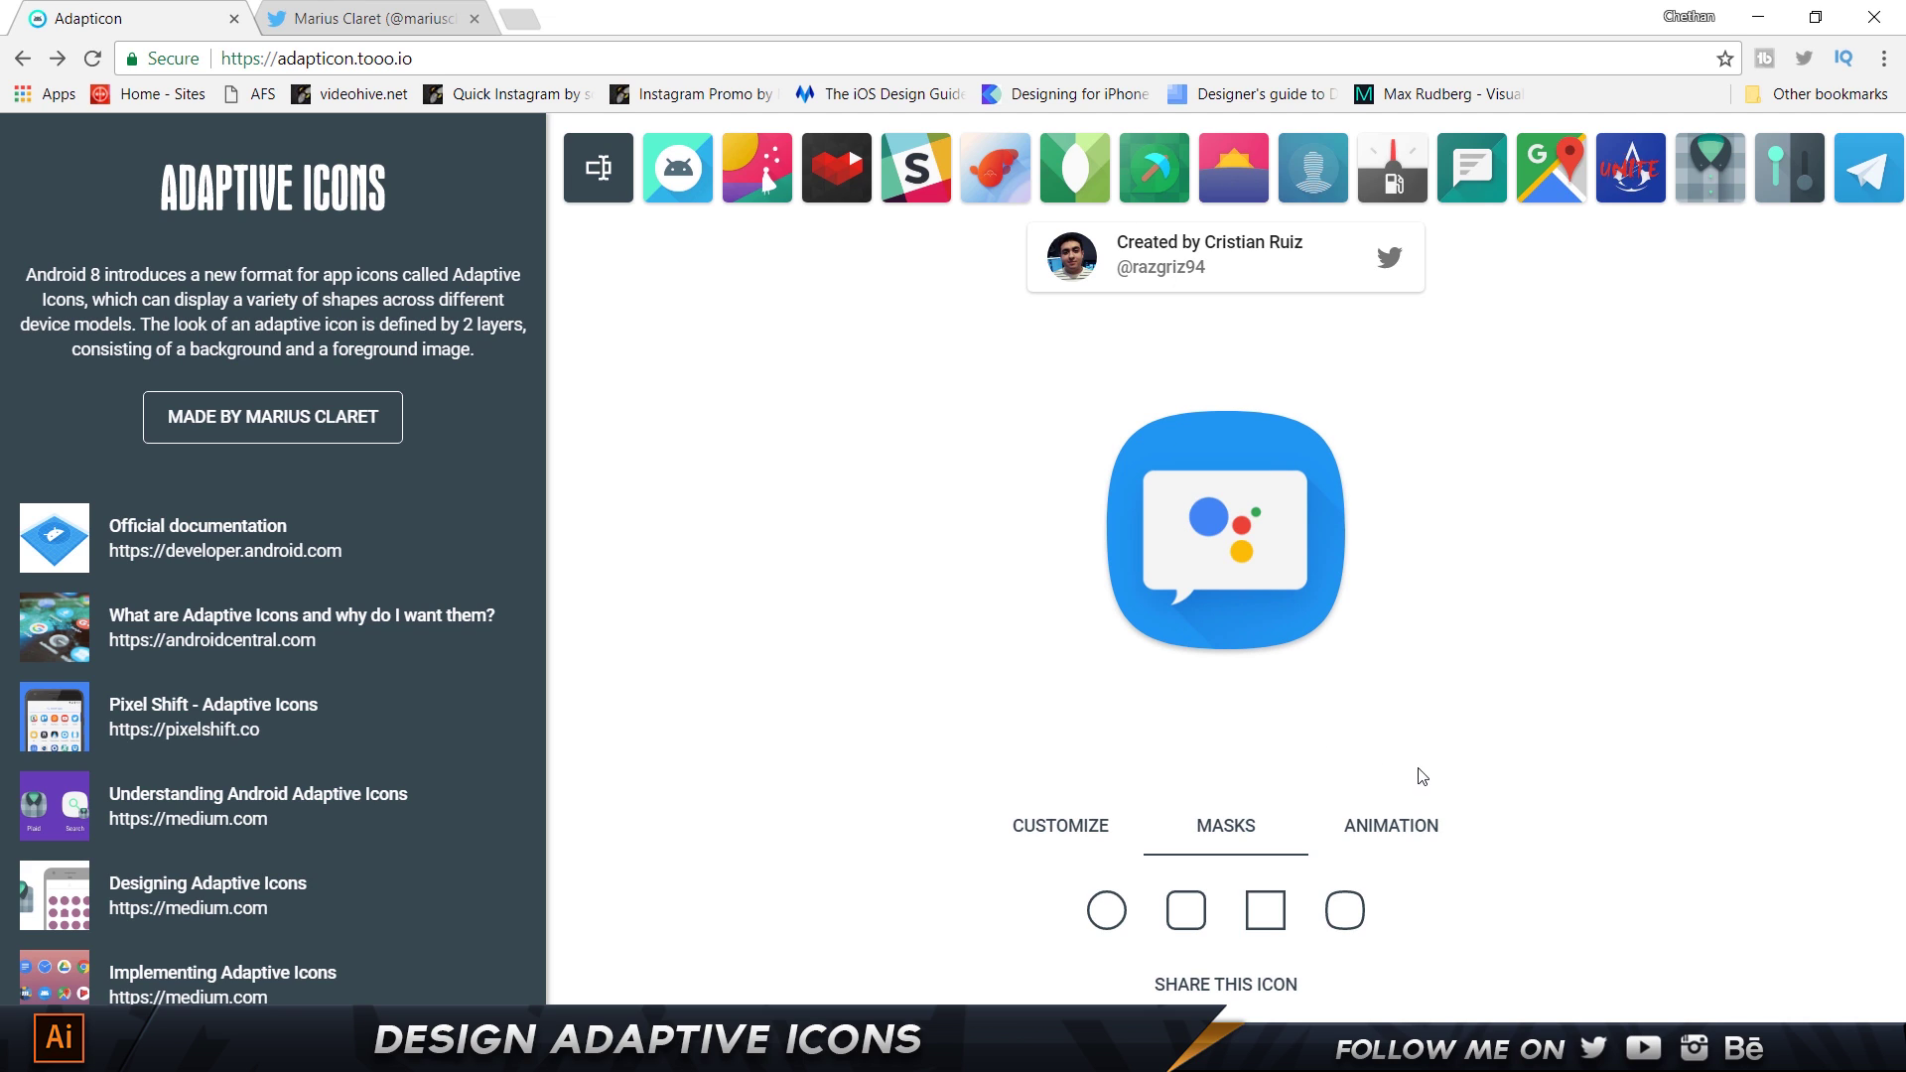
Play the up, right and left motion animations on the chat-bubble icon, repeating the rightward one.
click(1382, 818)
click(1101, 897)
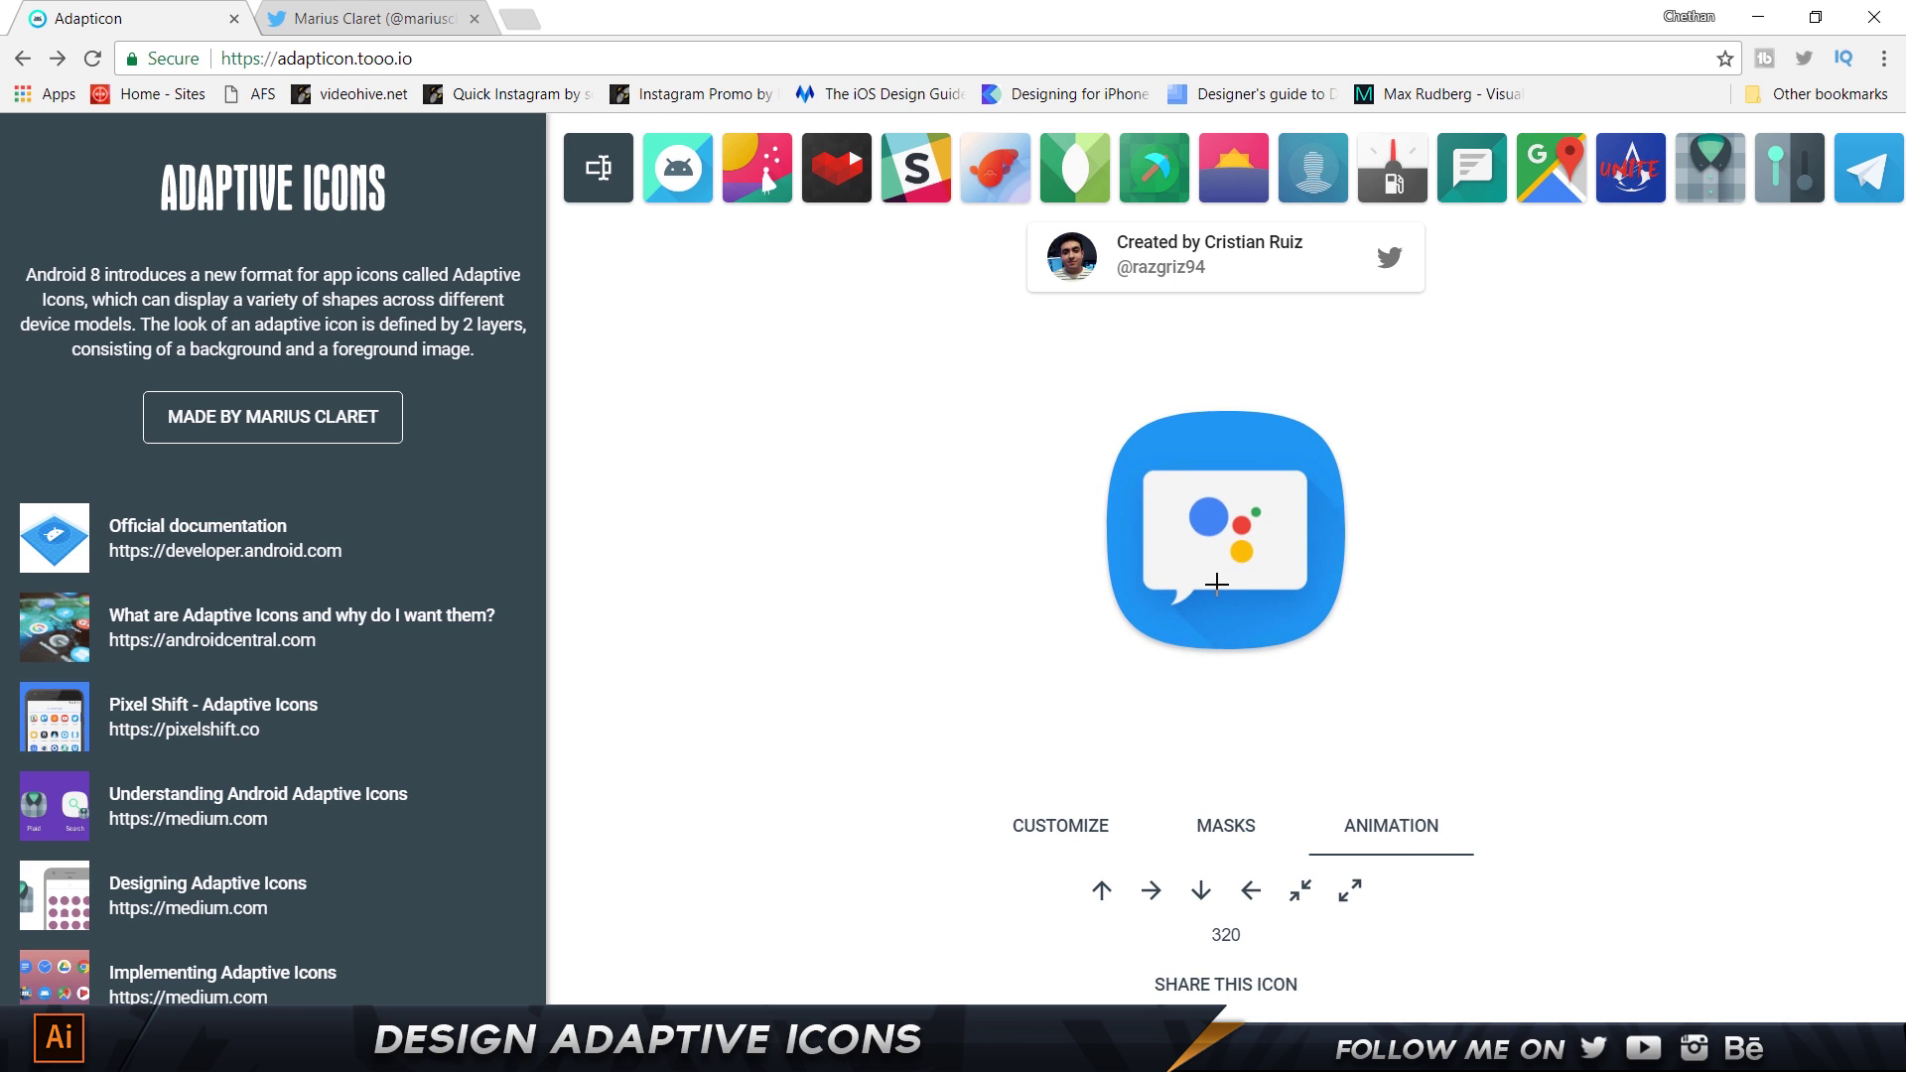
click(1102, 890)
click(1150, 892)
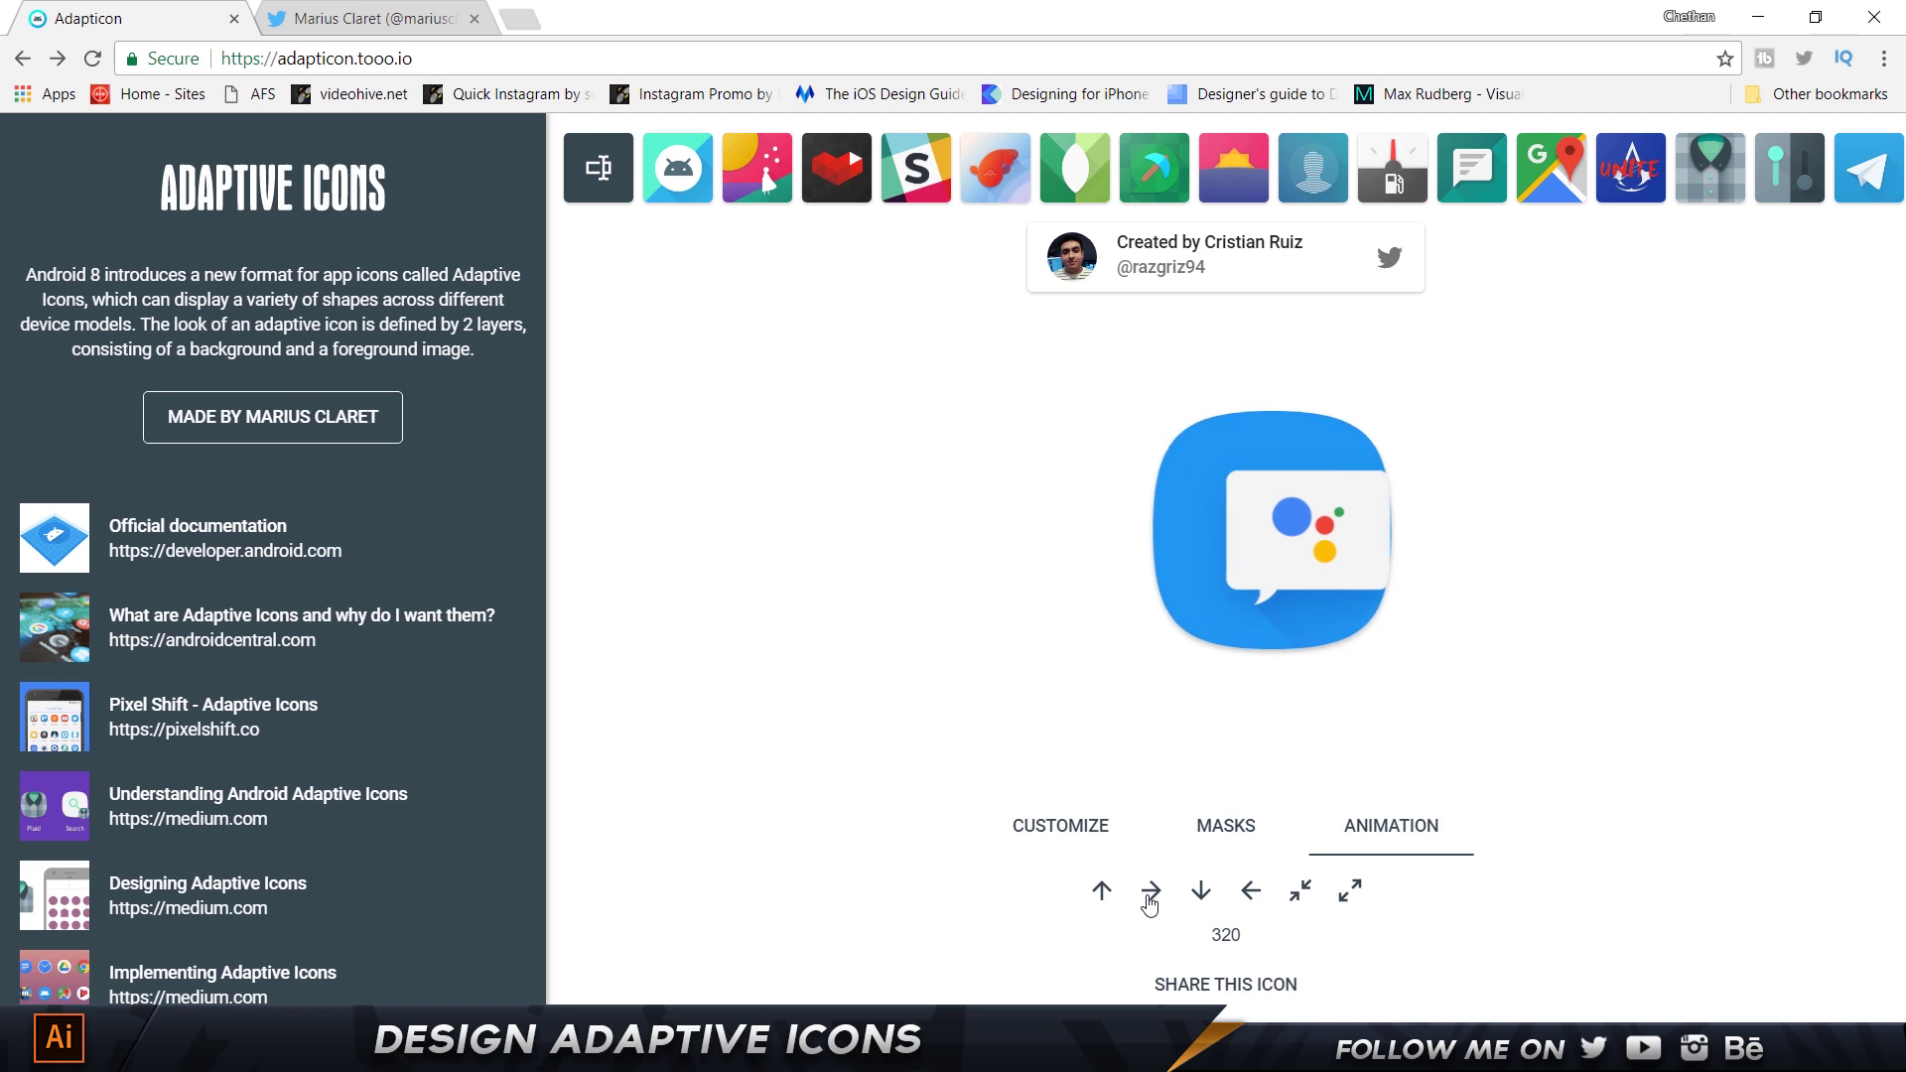
click(1254, 891)
click(1148, 890)
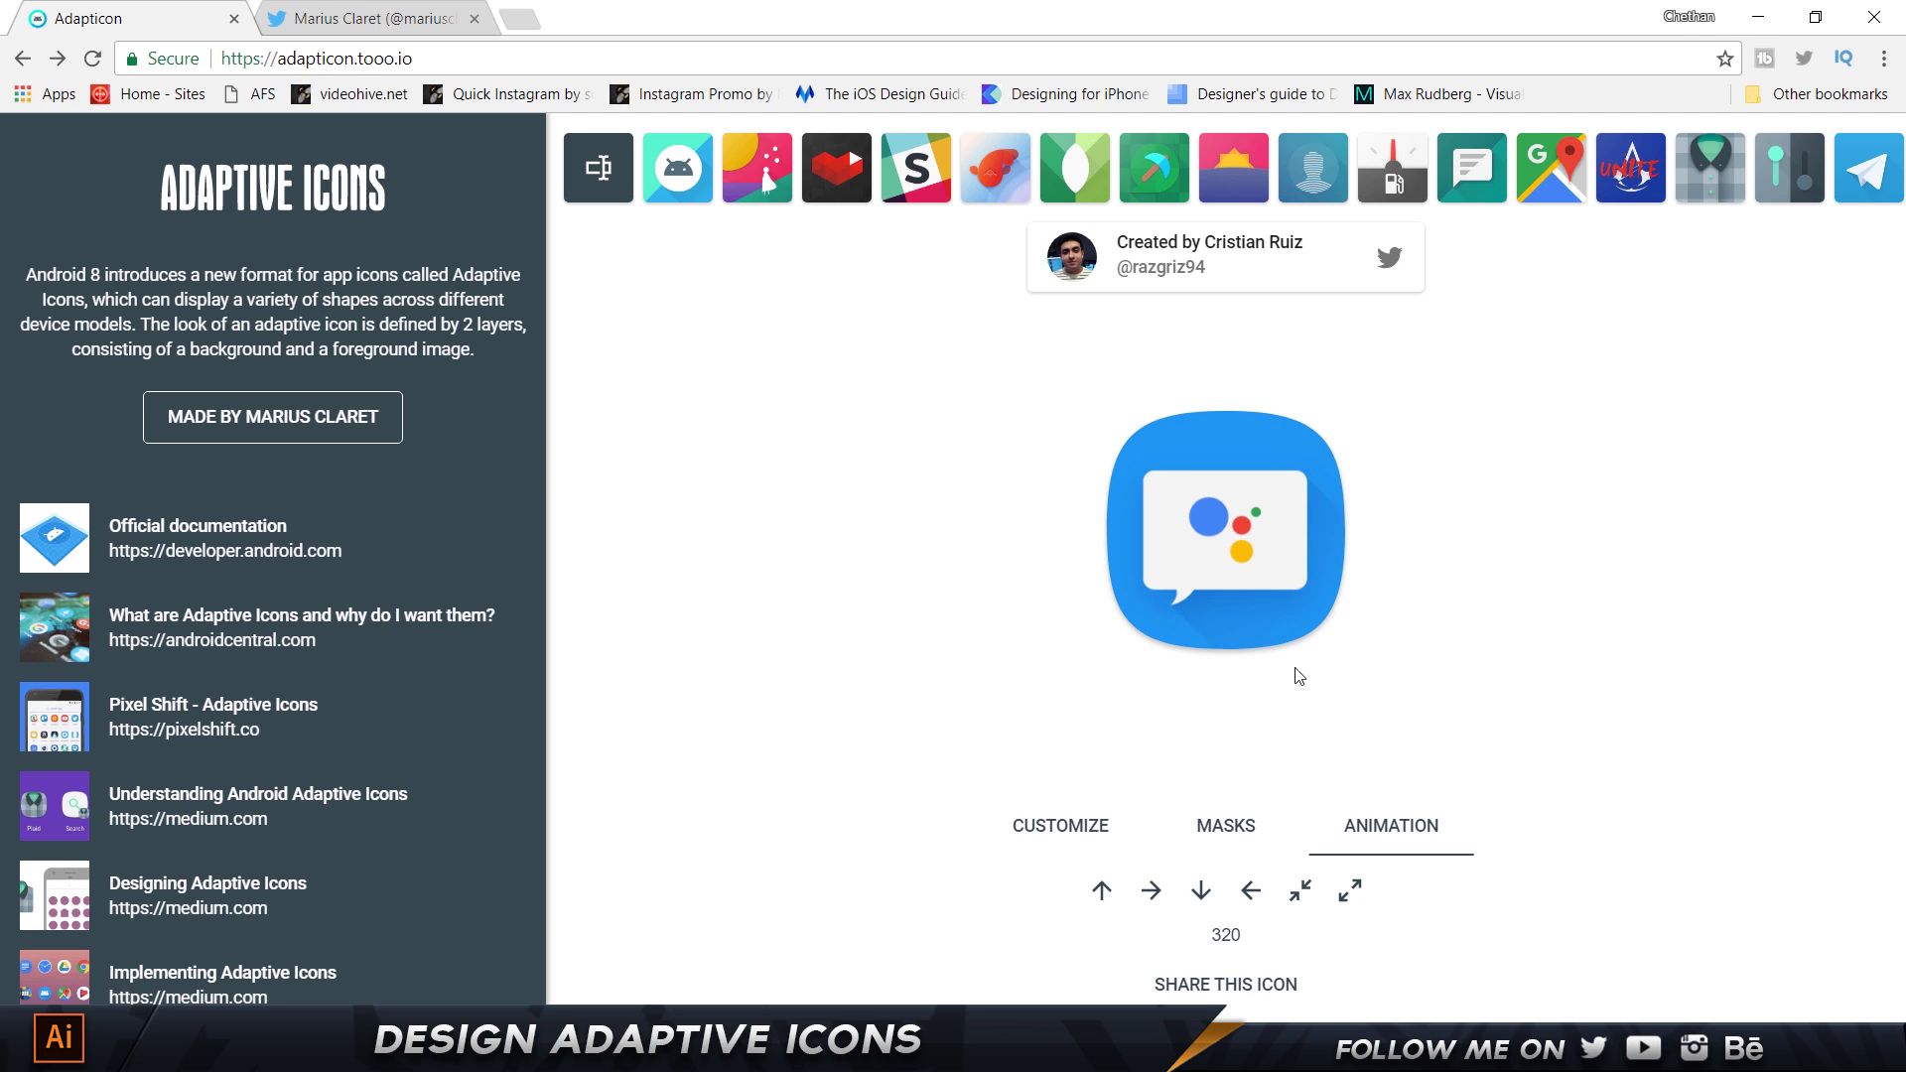
click(1152, 892)
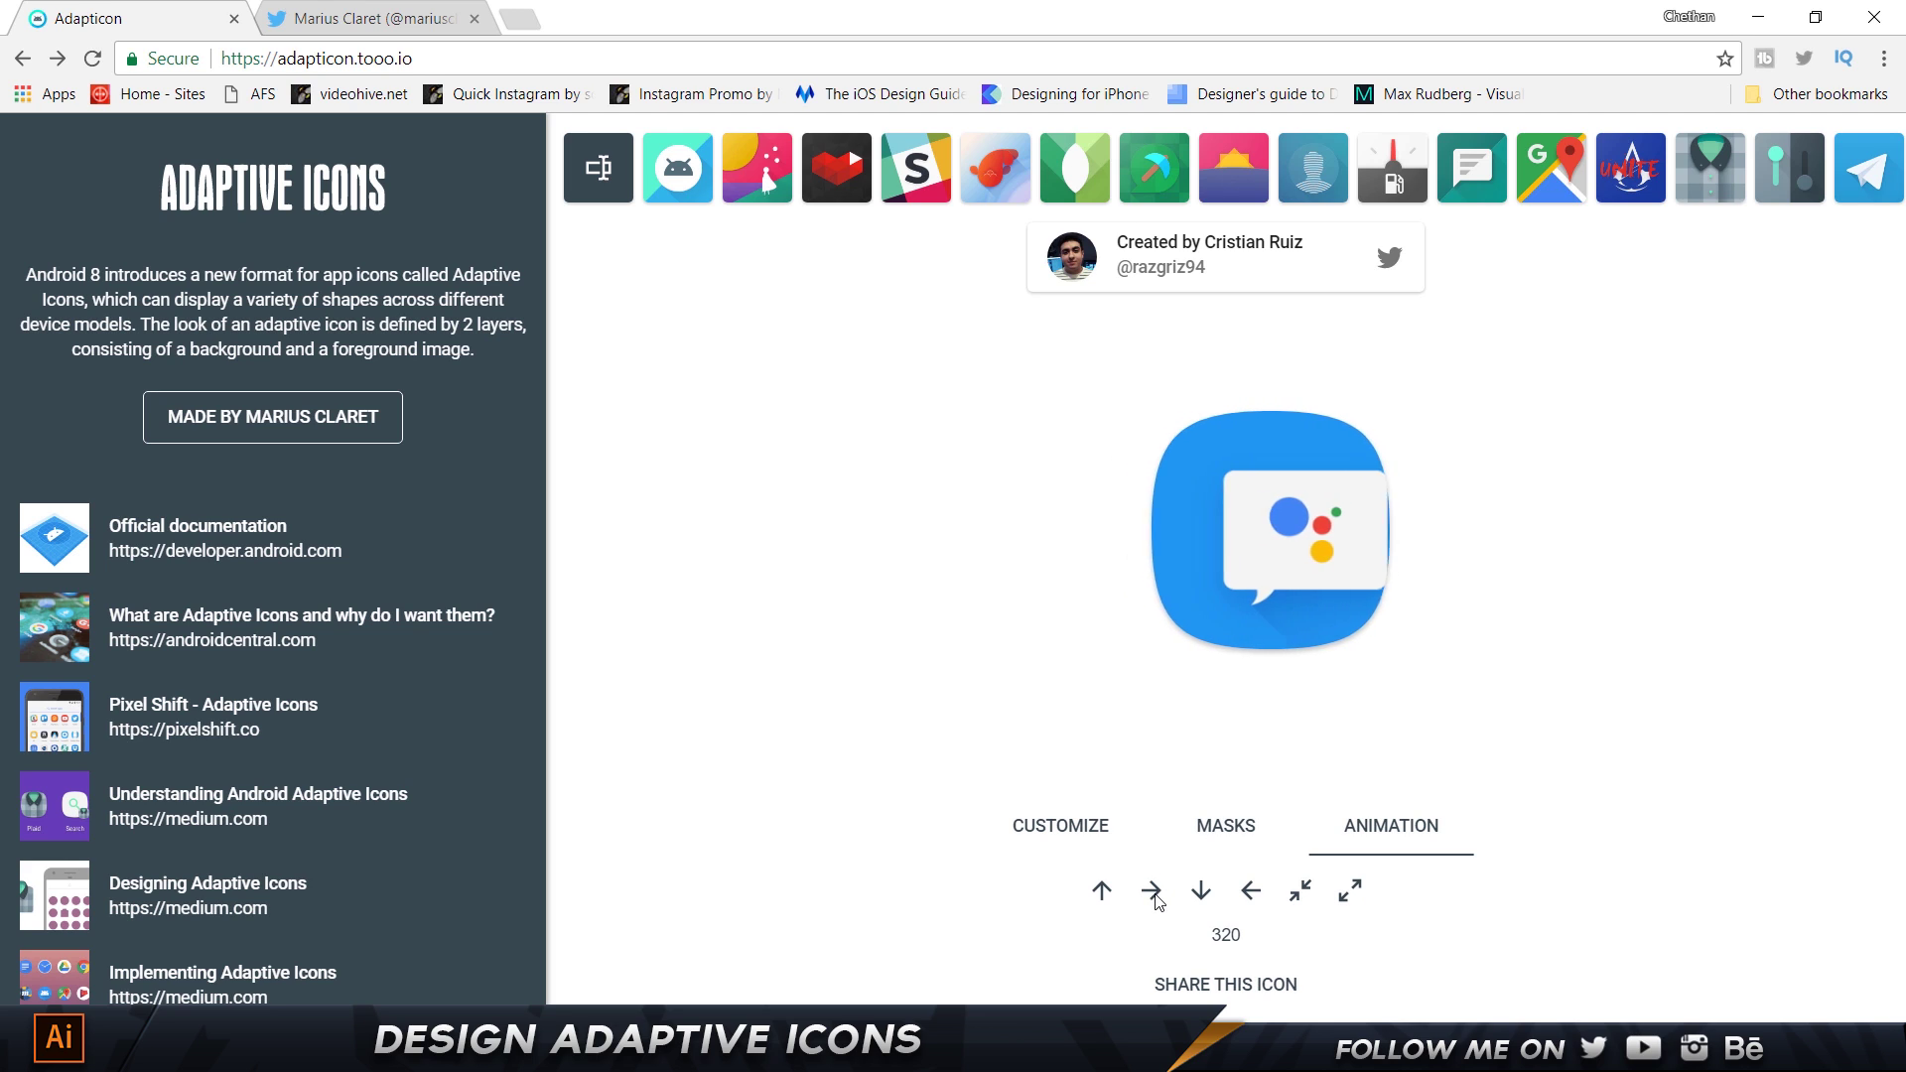
Play the down, left, shrink and expand animations on the chat-bubble icon.
click(1206, 896)
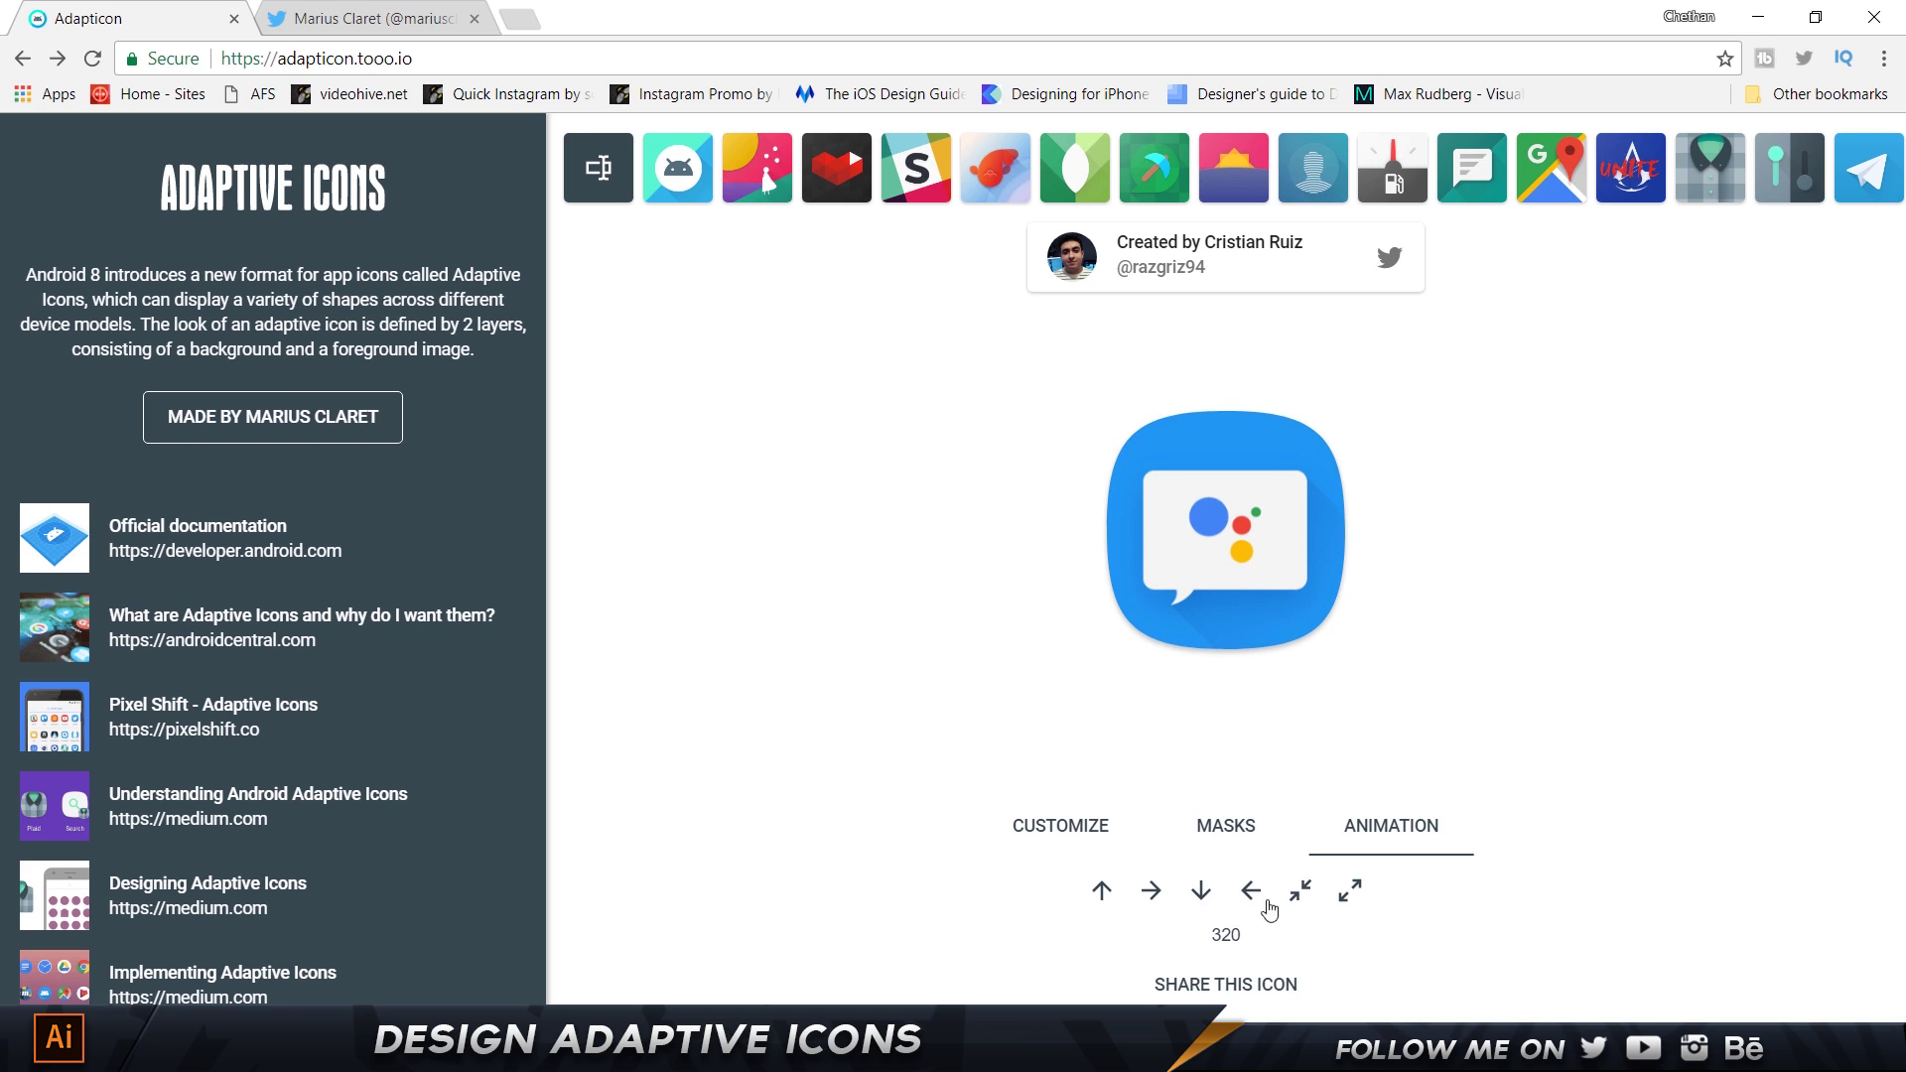
click(1251, 893)
click(1305, 896)
click(1358, 895)
Compare the chat-bubble icon under the square, rounded-square and circle masks, and leave the circle mask applied.
click(1221, 852)
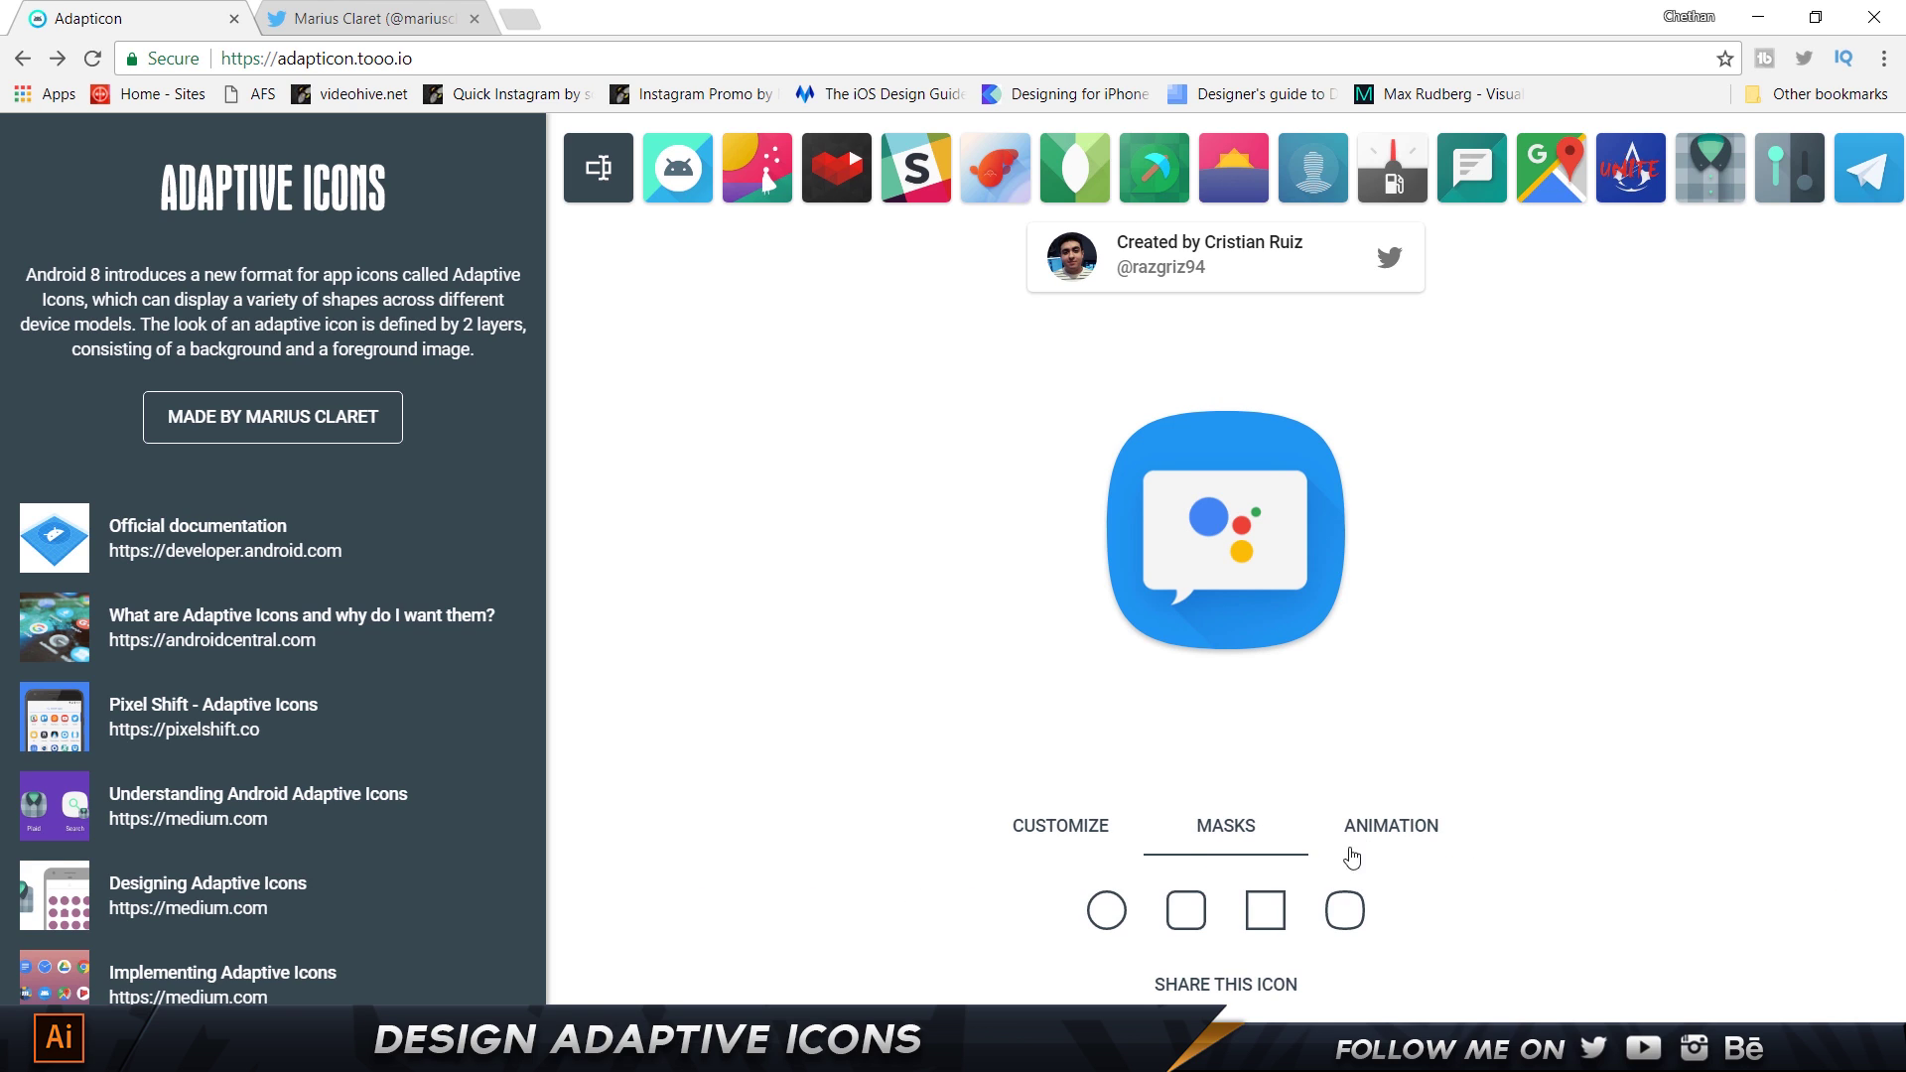
click(1279, 906)
click(1189, 911)
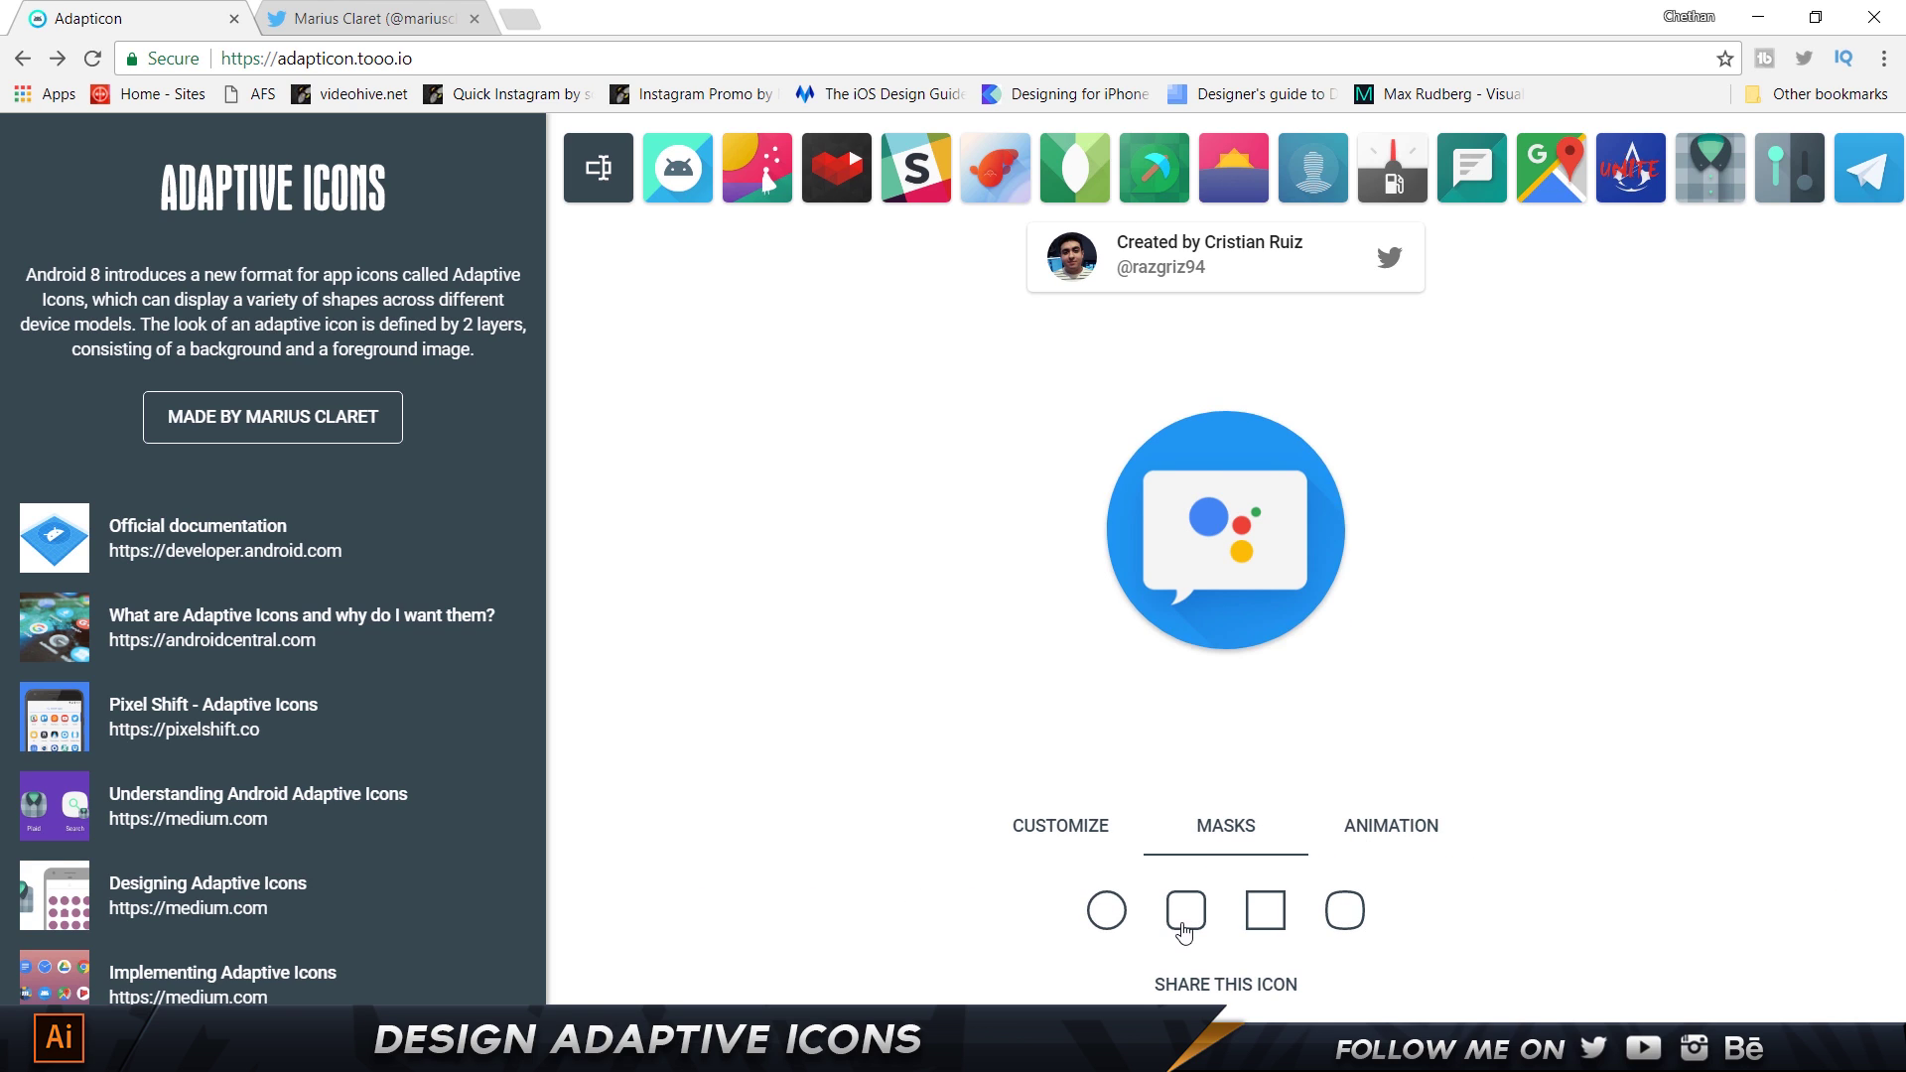
click(1099, 646)
click(1107, 911)
click(1266, 910)
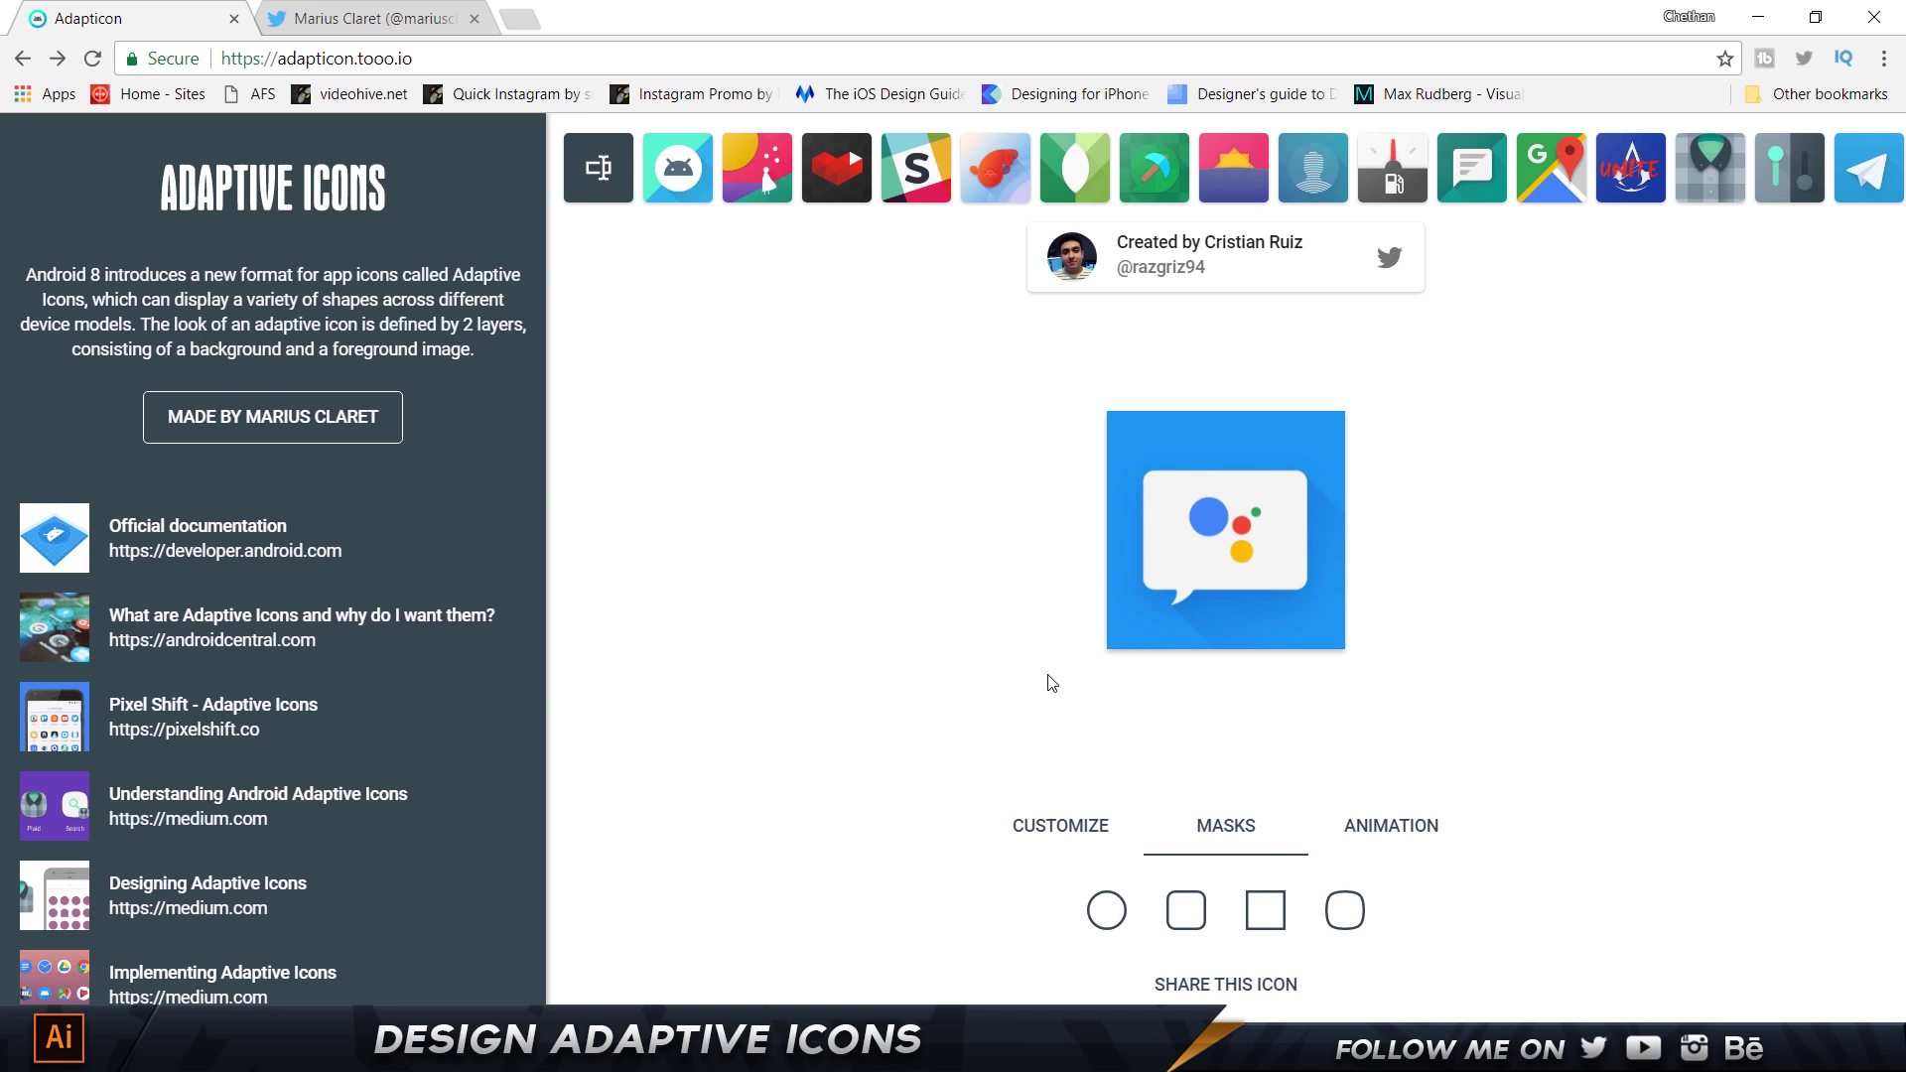
click(1105, 913)
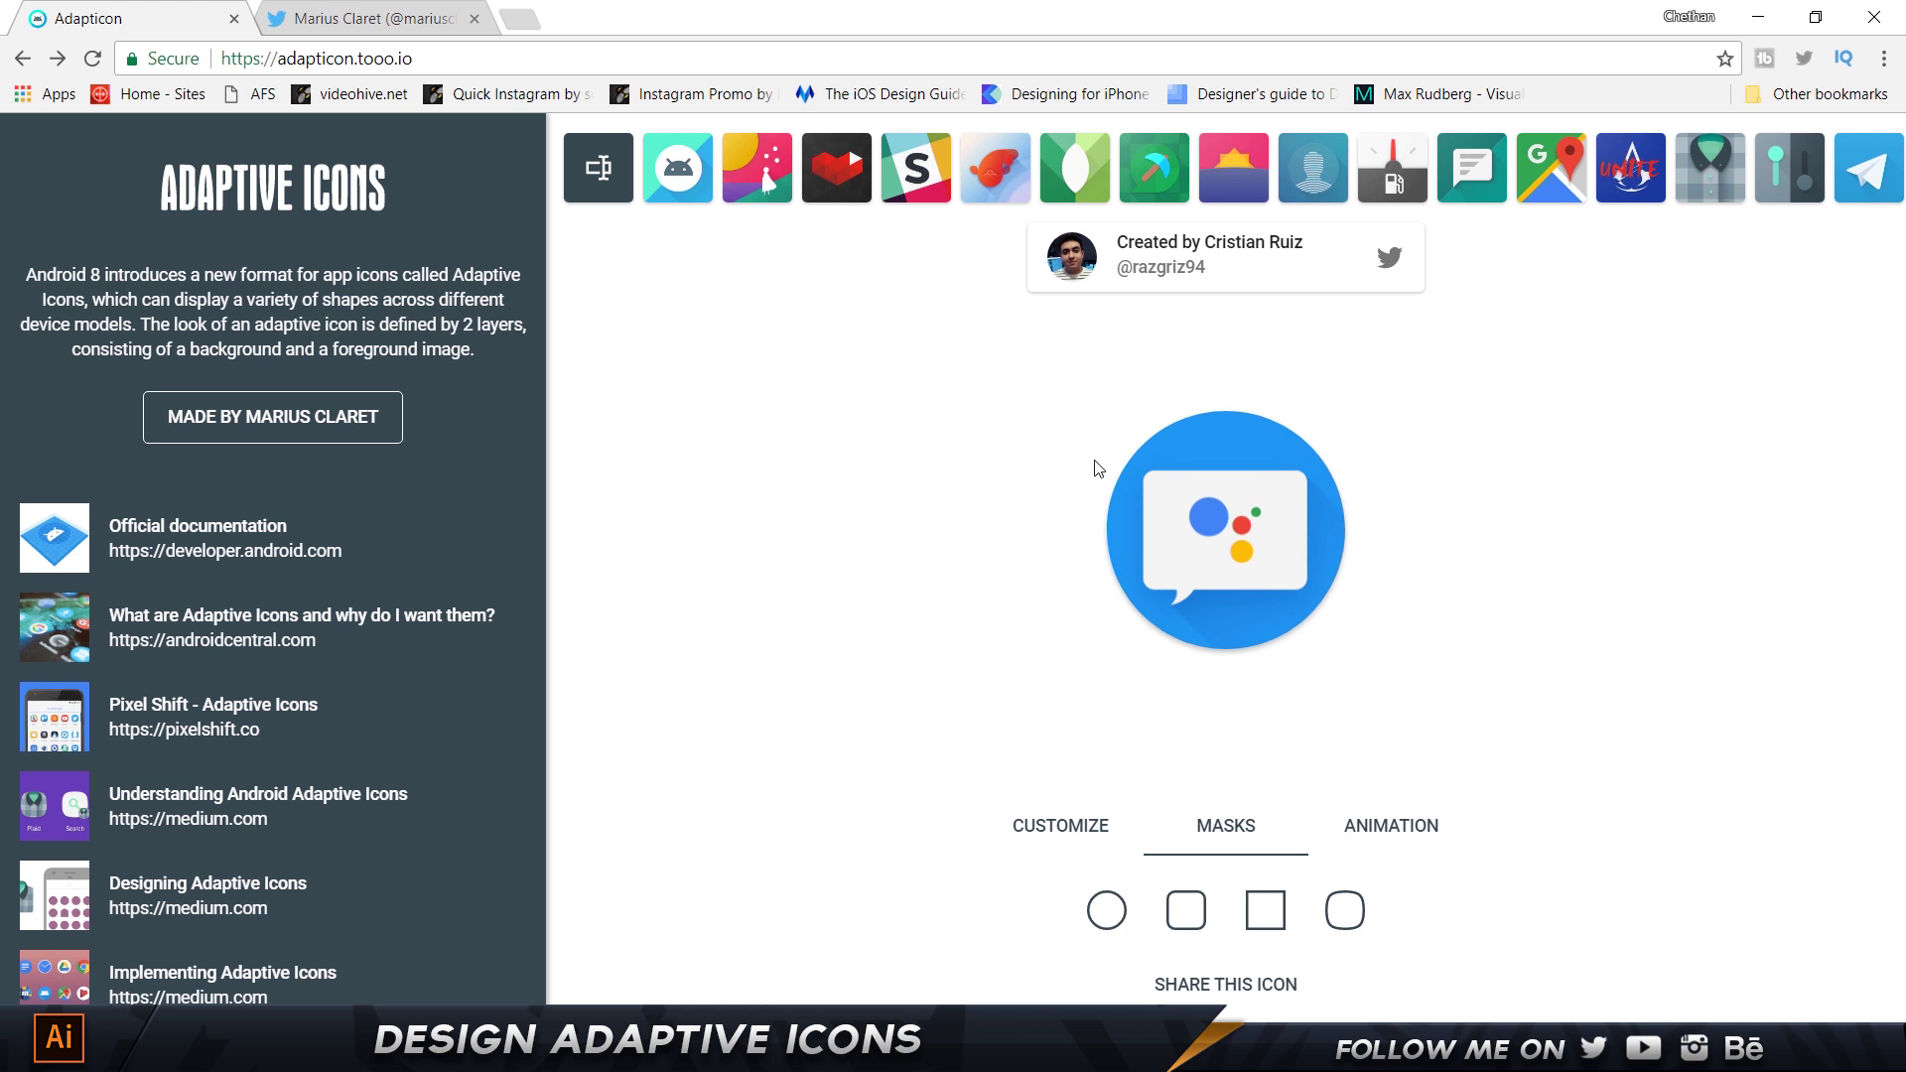